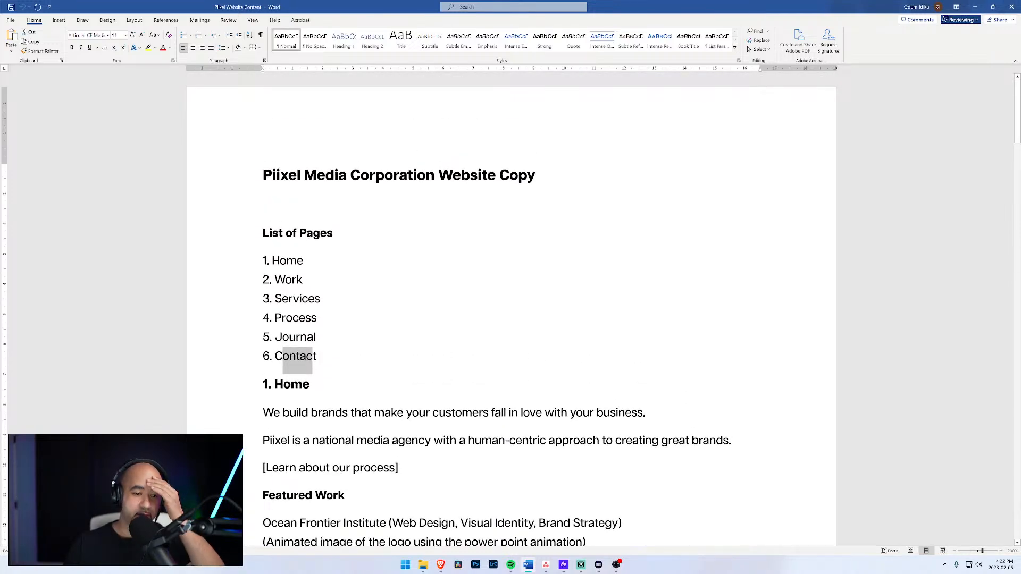
Switch from the Word website copy document to the Brave browser window.
click(286, 261)
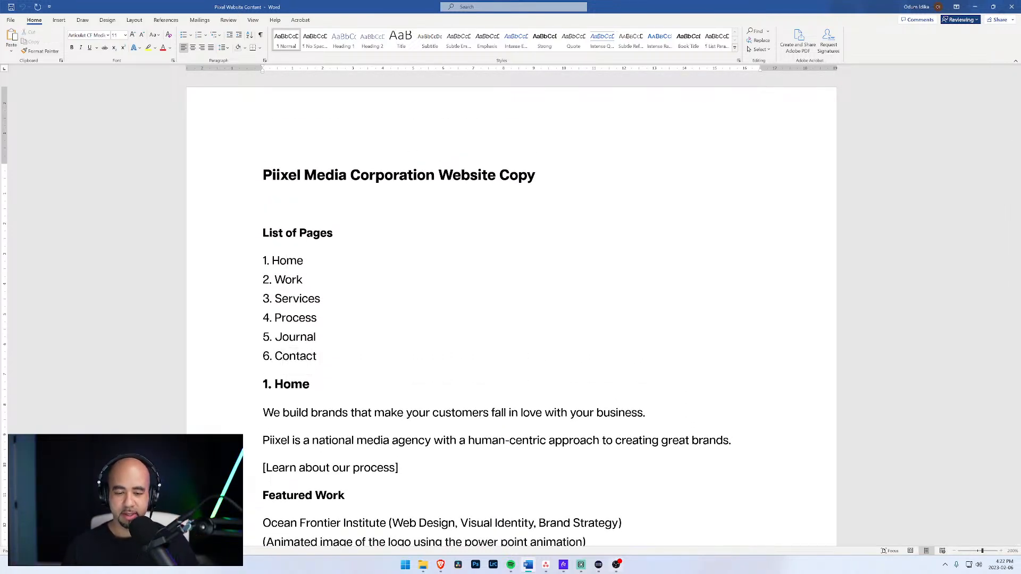
mouse_move(439, 567)
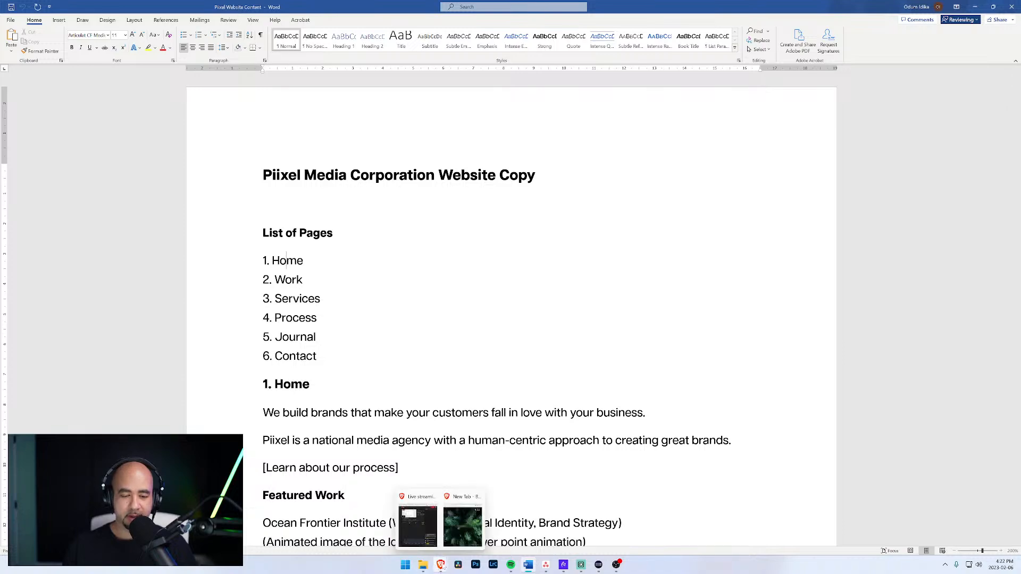
click(442, 524)
Maximize Brave, open Webflow's Create a new site page, and open a private window.
click(597, 61)
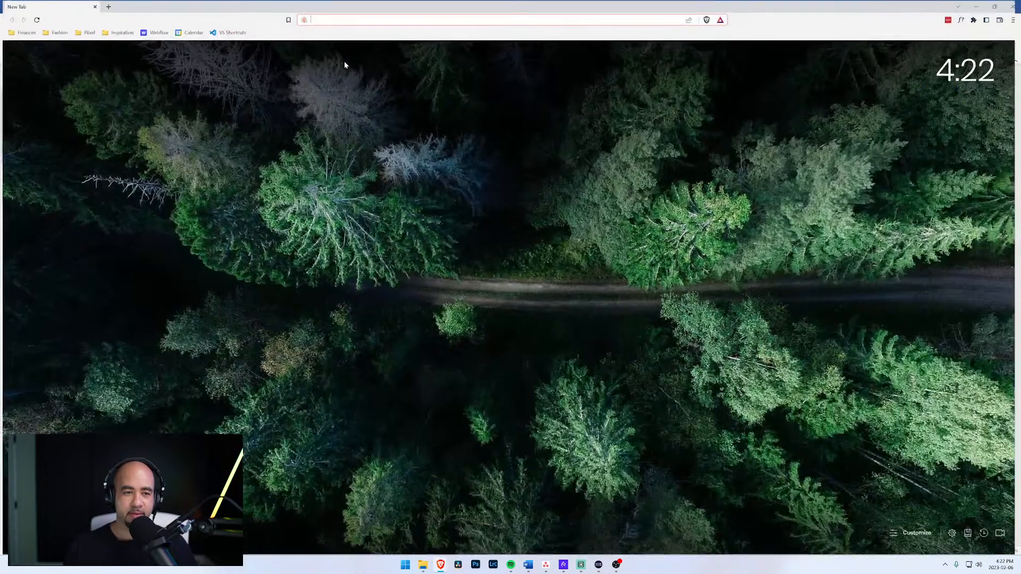
click(152, 33)
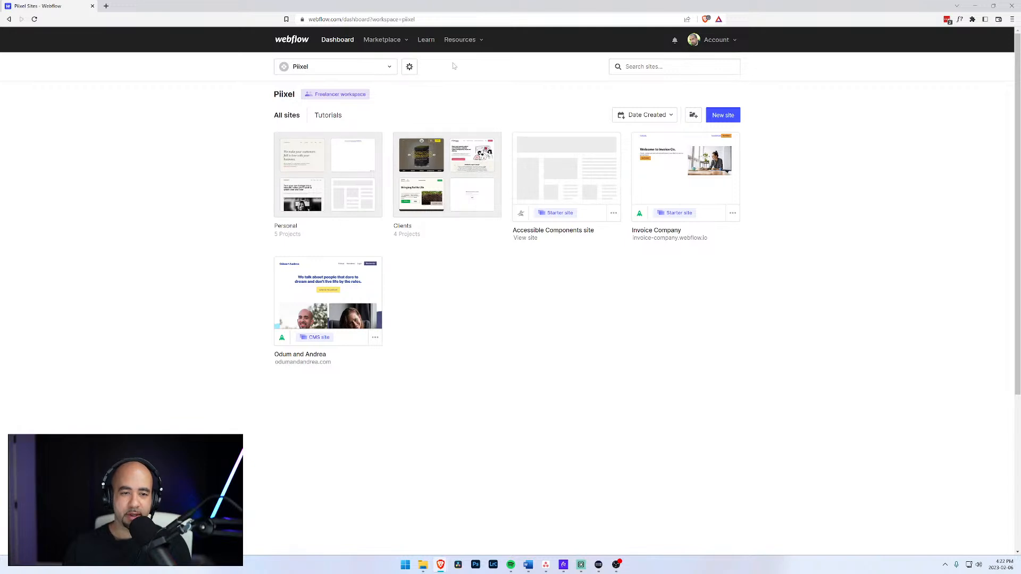
click(725, 116)
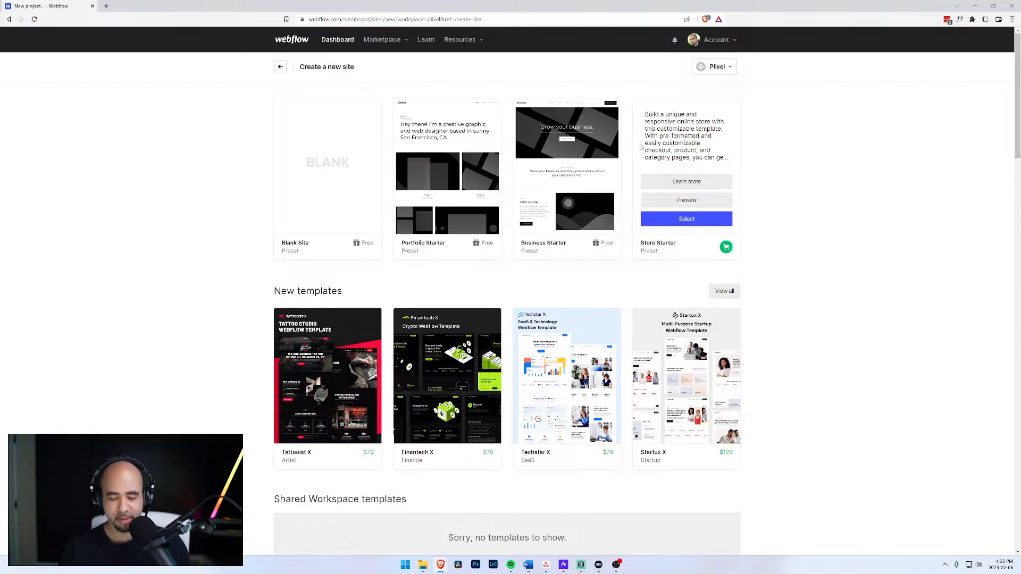
key(ctrl+shift+n)
Load webflow.com in the private window and scroll through its homepage.
text(we)
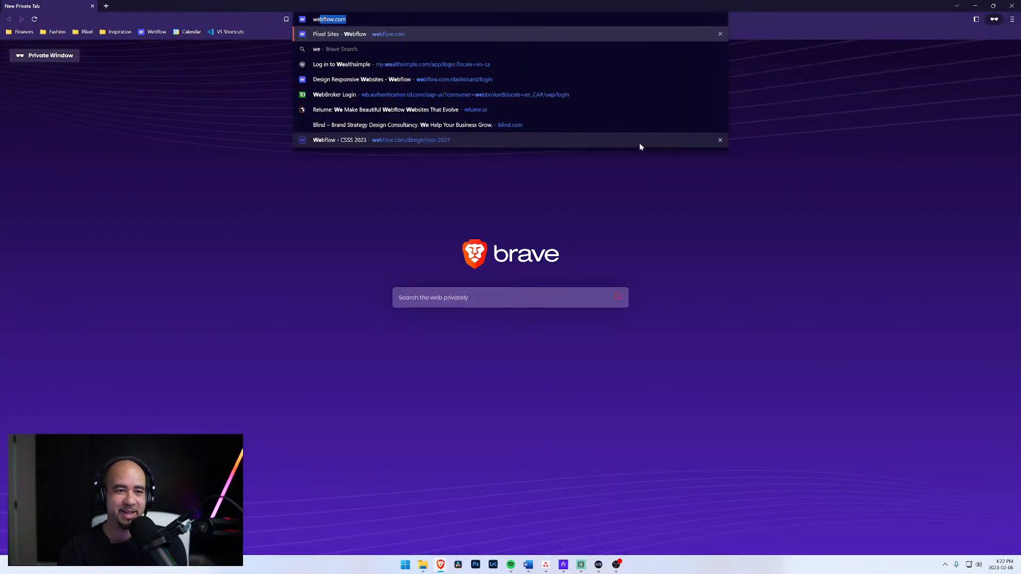
key(Return)
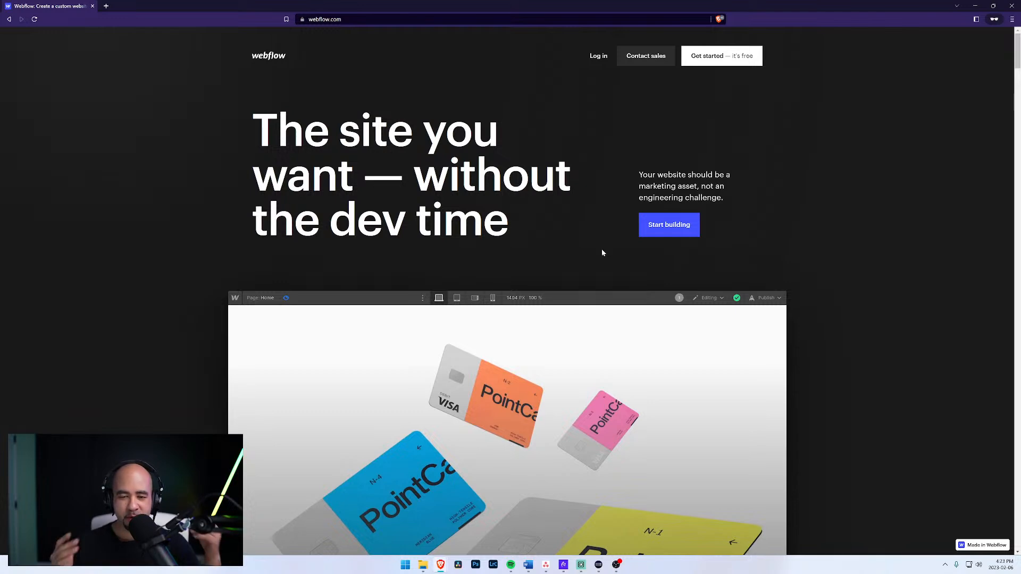
scroll(601, 257, down, 2)
scroll(596, 266, down, 1)
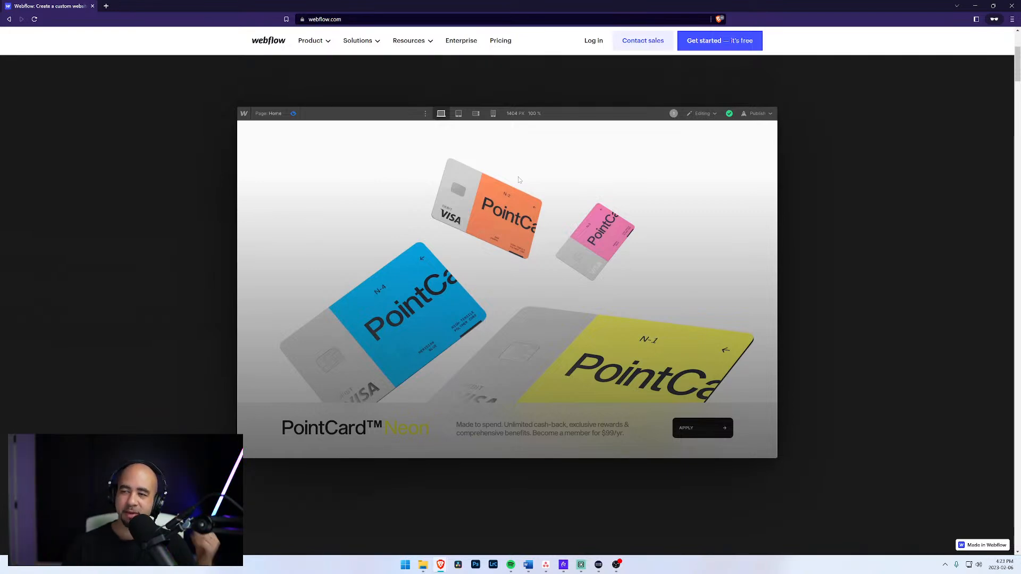
scroll(452, 128, up, 5)
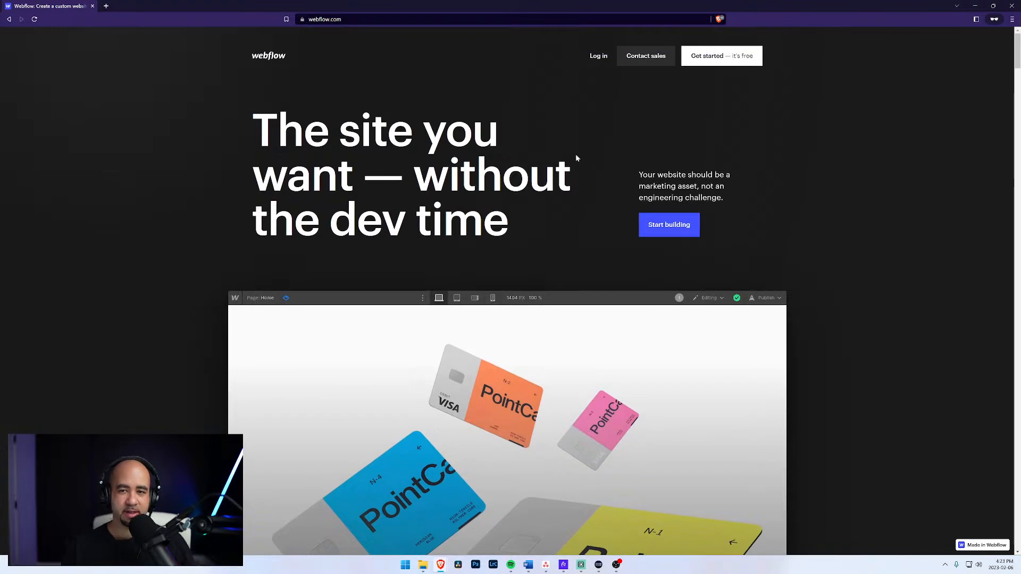
scroll(500, 132, down, 3)
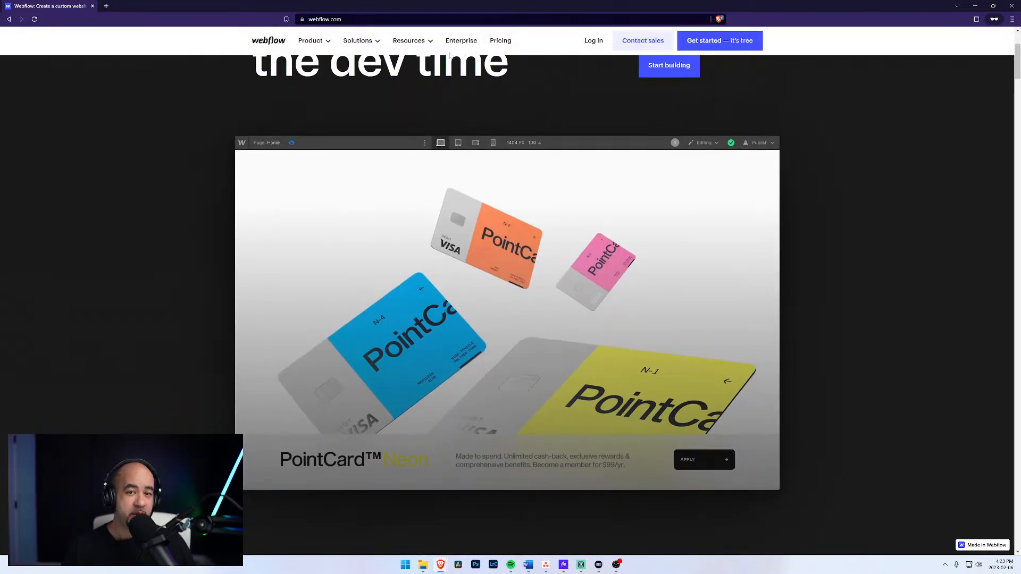
Browse the Product, Solutions and Resources menus, then open the Templates gallery search.
click(311, 41)
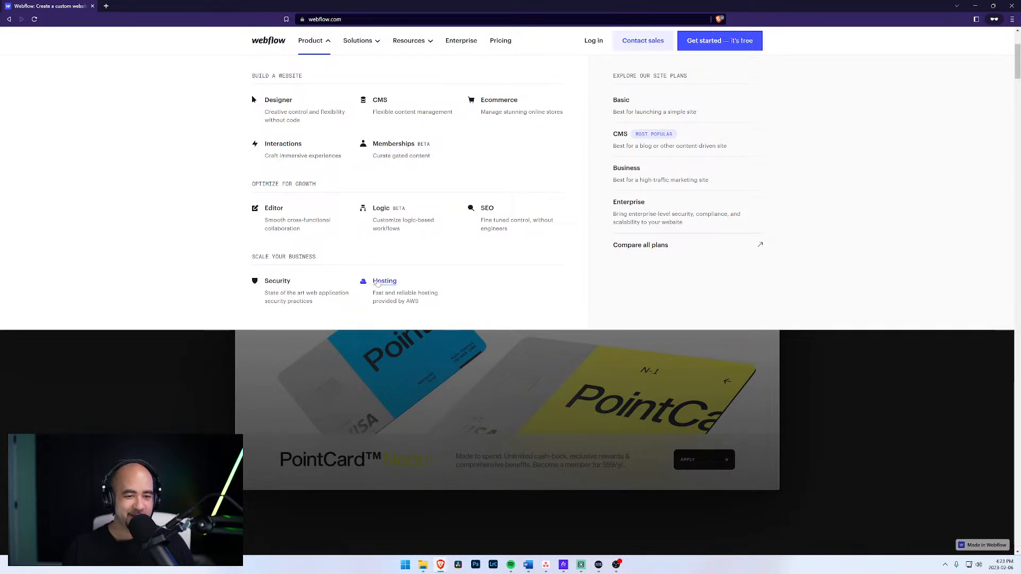
click(366, 48)
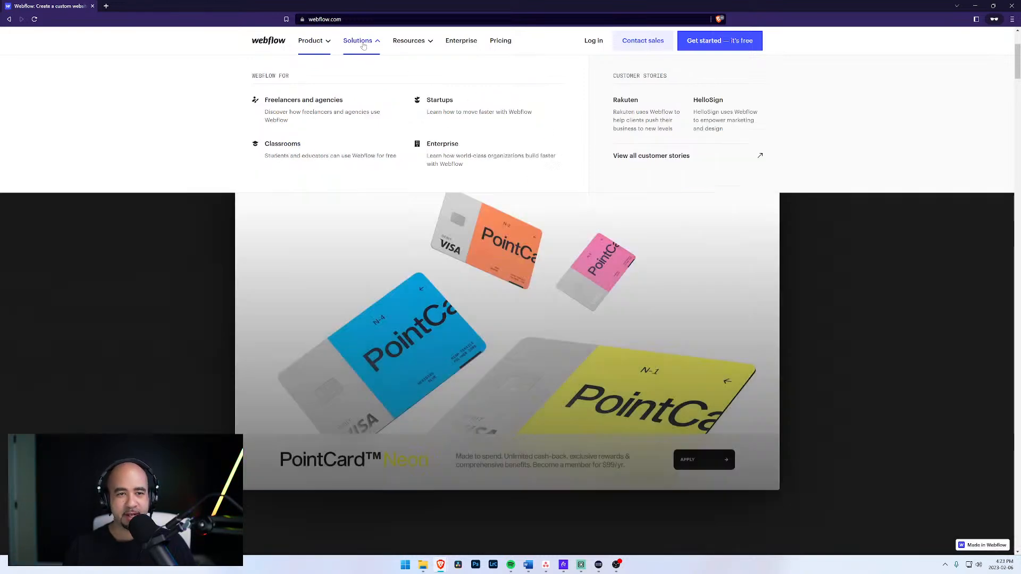
click(419, 43)
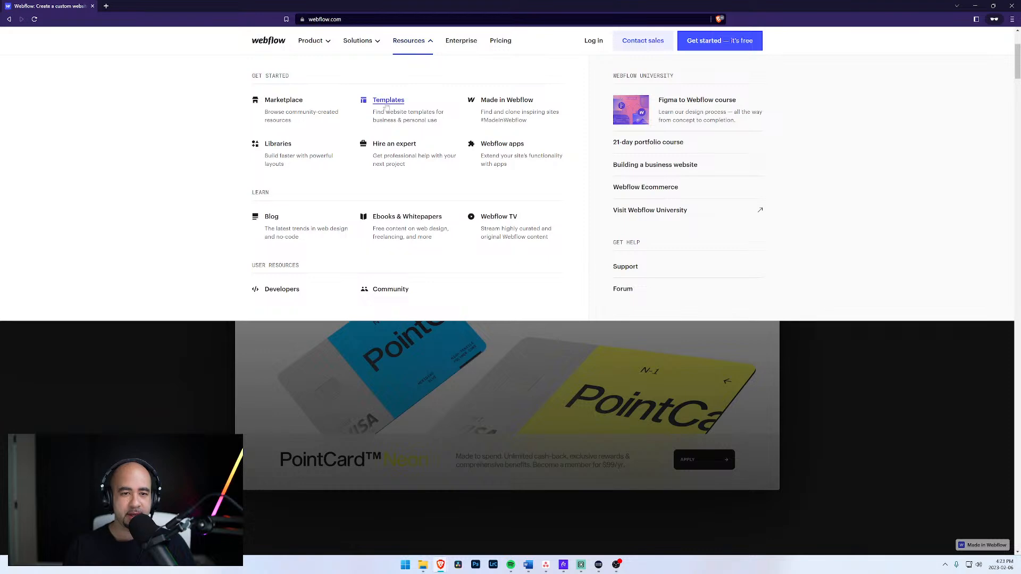
click(387, 103)
click(334, 303)
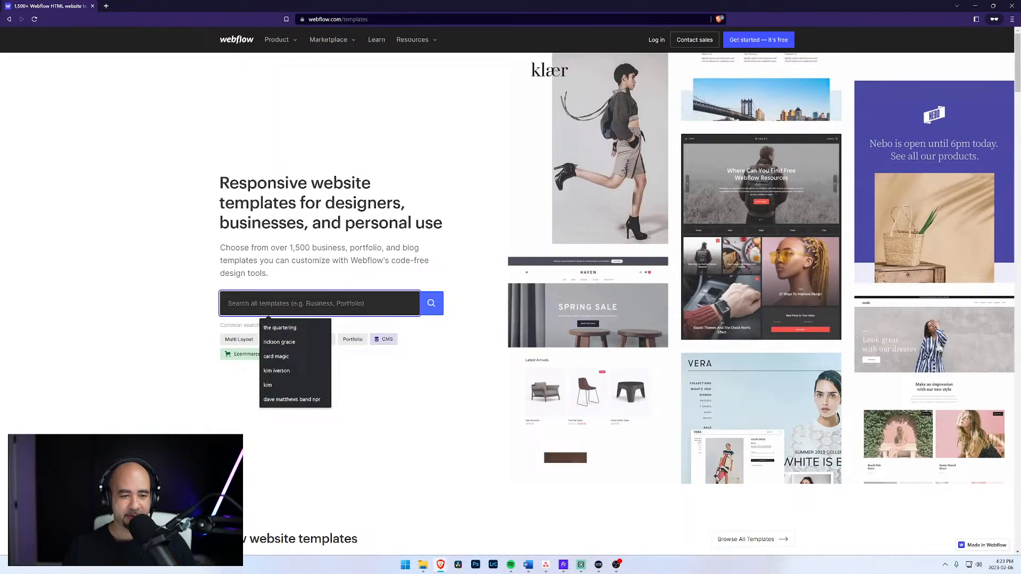
Search templates for 'gym' and open the Gymfit X template's live preview.
scroll(307, 313, down, 2)
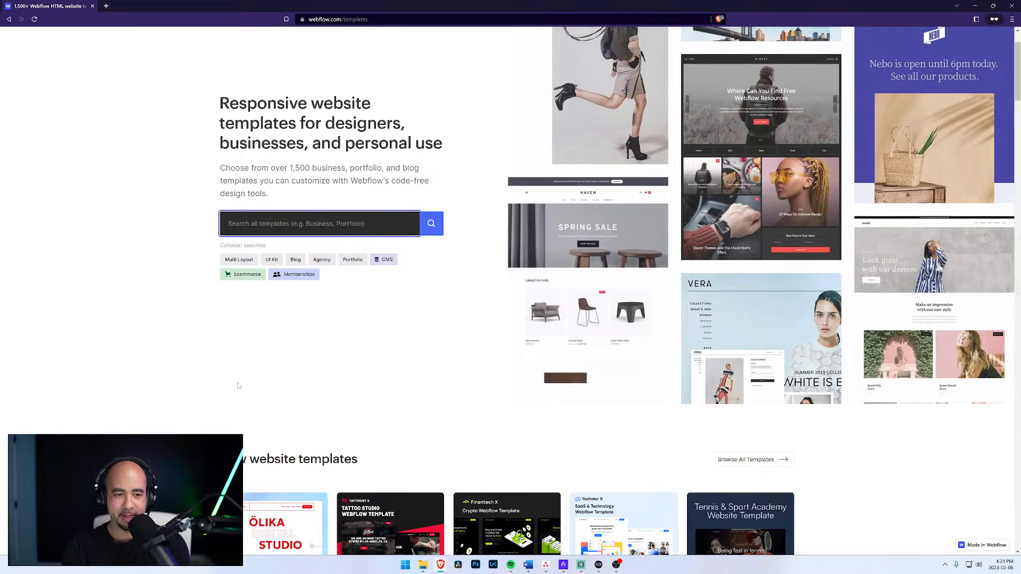
text(g)
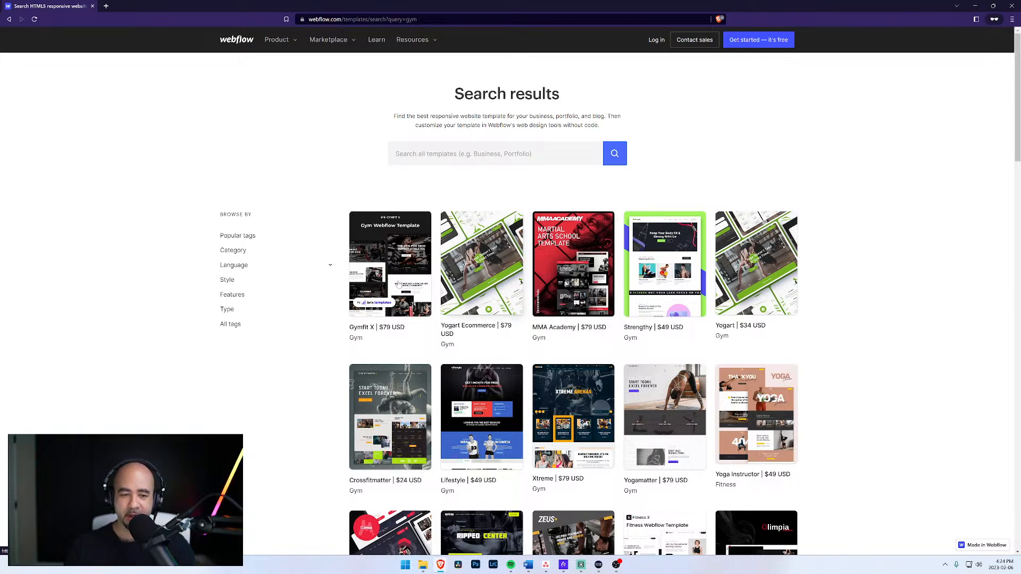
click(381, 255)
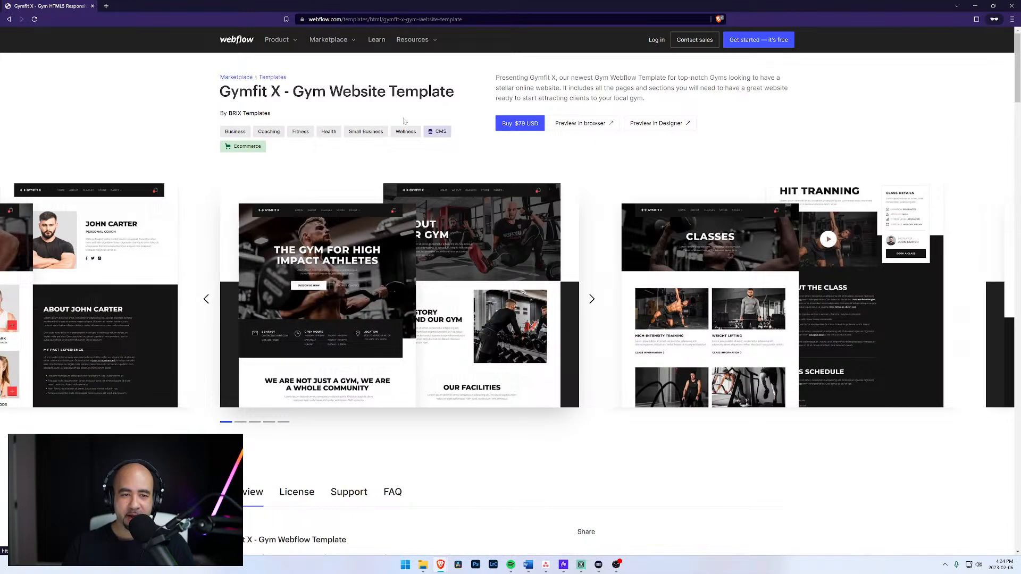
click(585, 124)
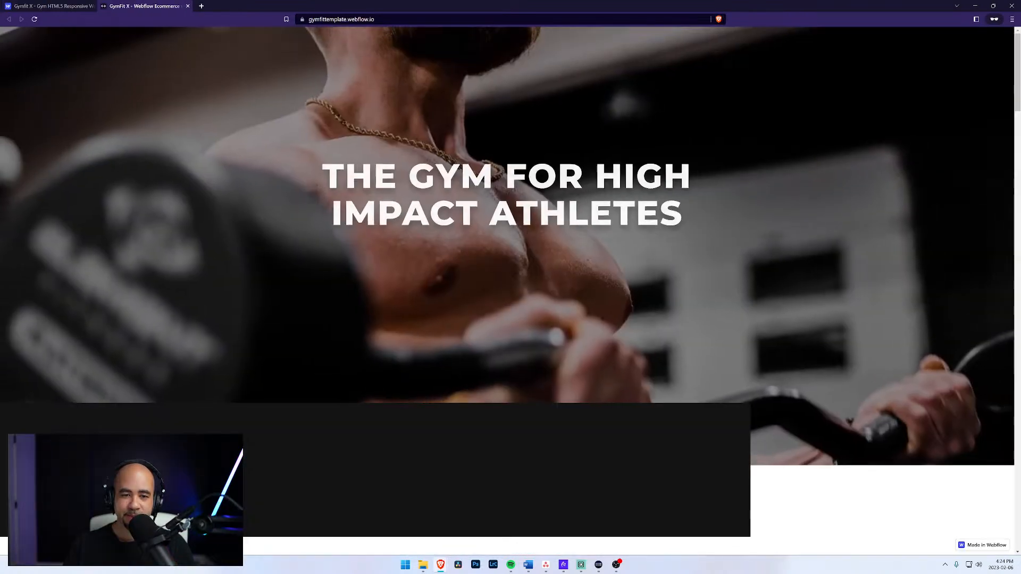
Scroll through the Gymfit X preview, then close the private preview window.
scroll(487, 227, down, 3)
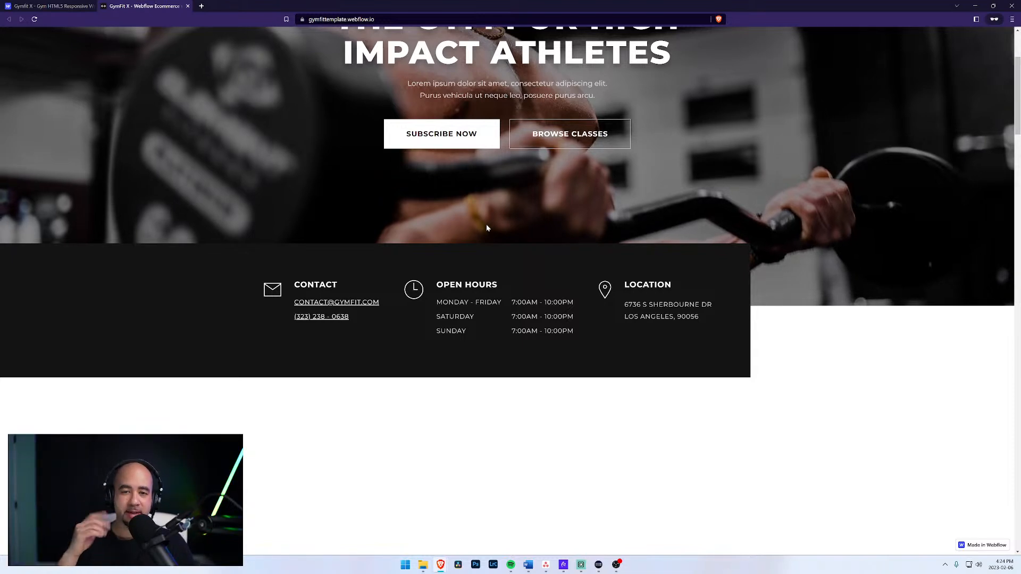
scroll(469, 213, down, 4)
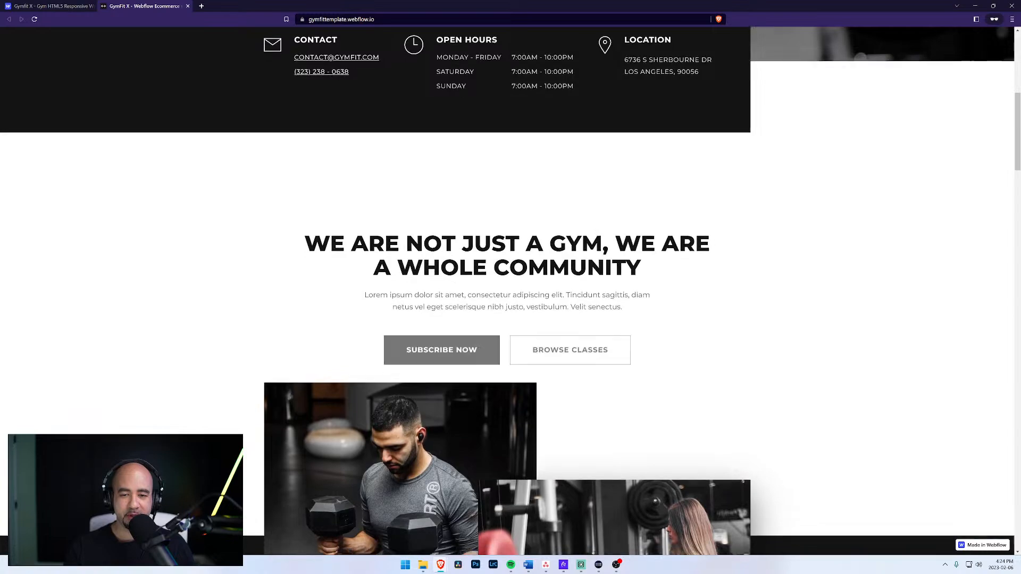
scroll(557, 132, down, 4)
scroll(527, 186, down, 8)
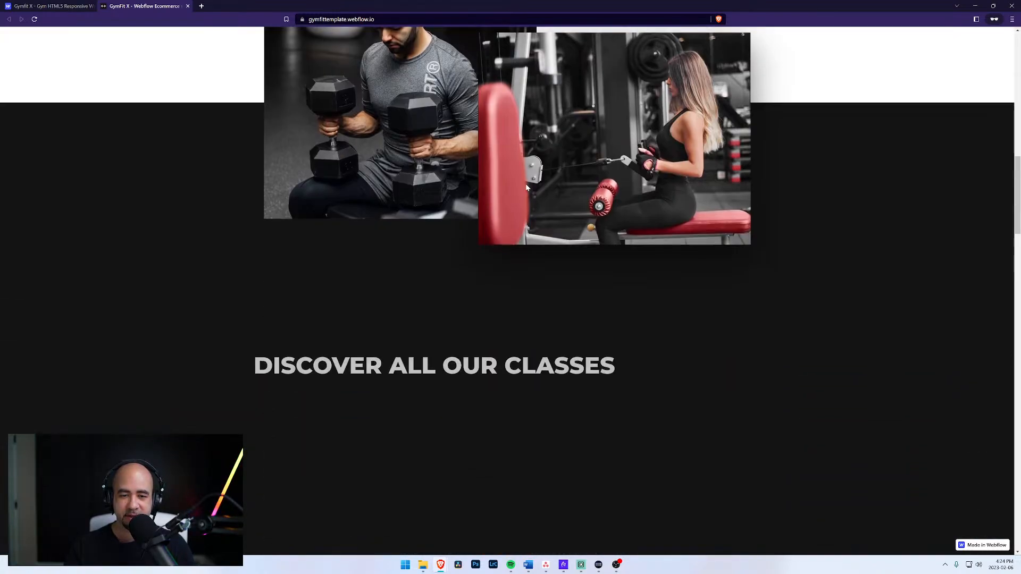
scroll(528, 188, down, 5)
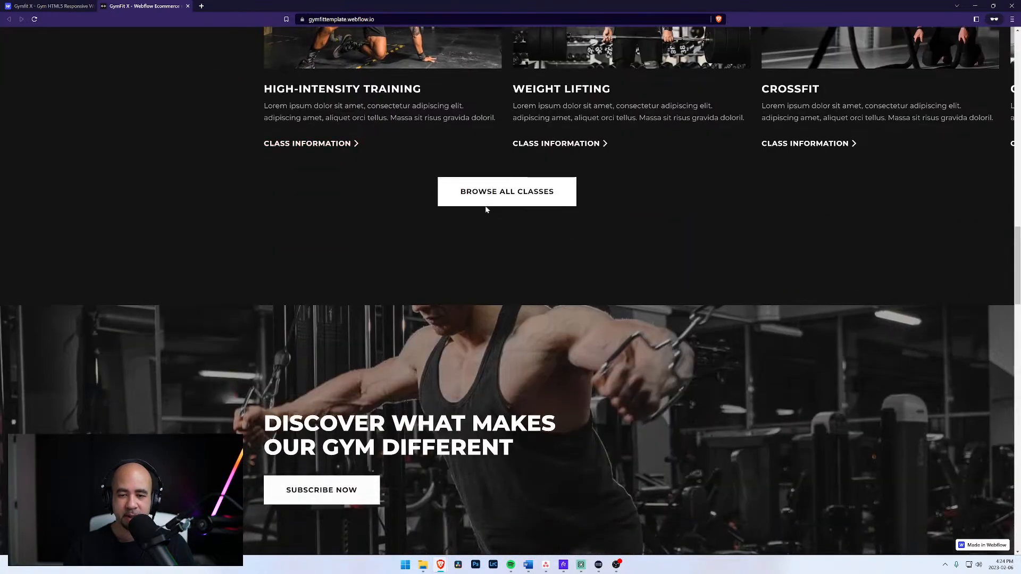
scroll(494, 202, up, 12)
scroll(493, 205, up, 10)
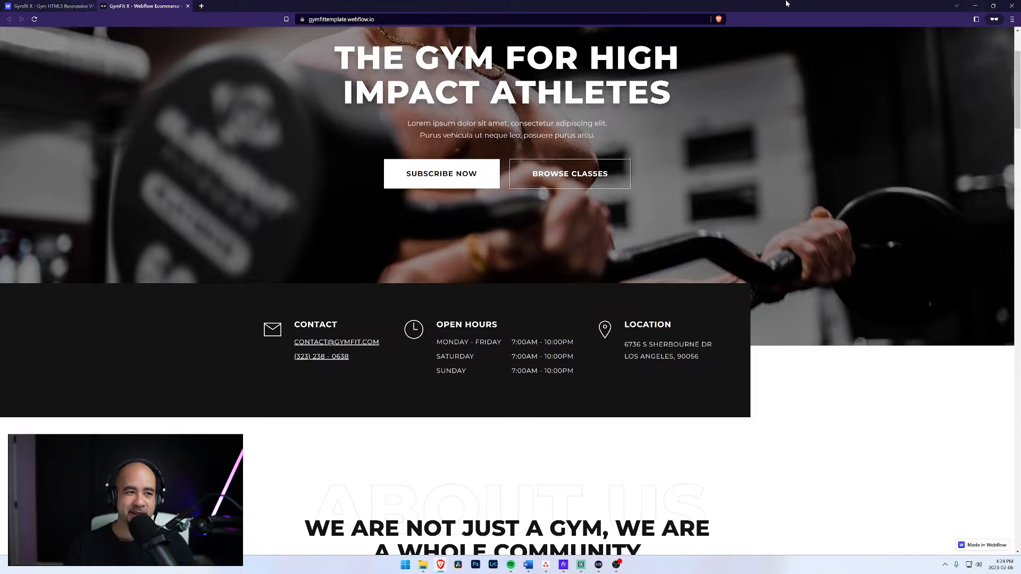
click(1012, 5)
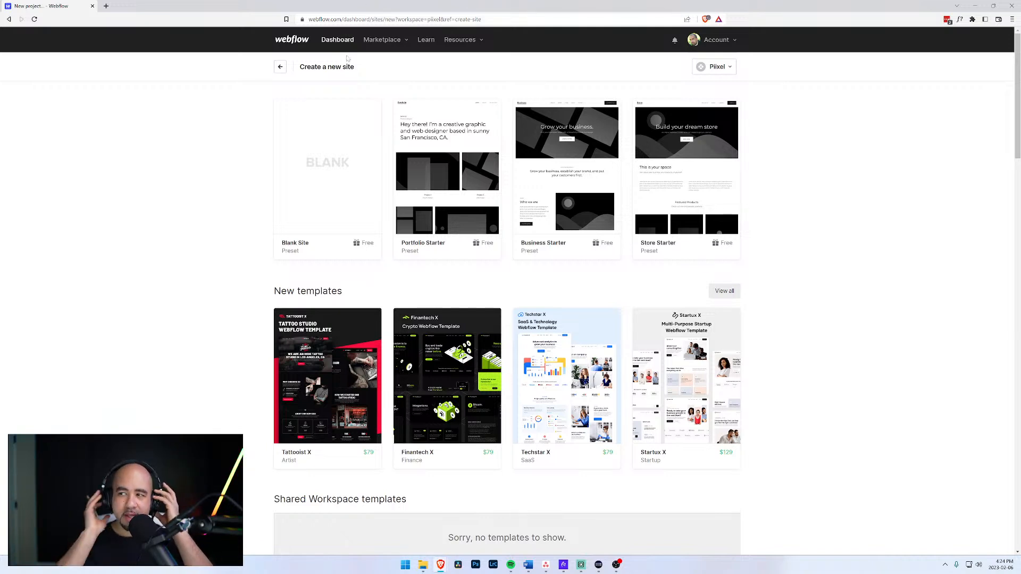
Create a Blank Site named 'Piixel Media Corporation'.
mouse_move(275, 148)
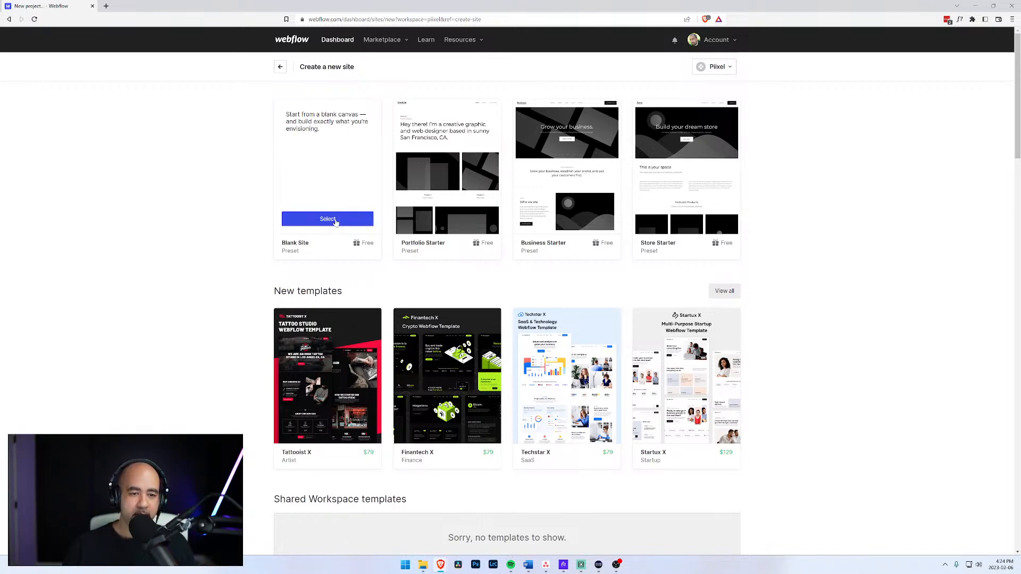
click(328, 219)
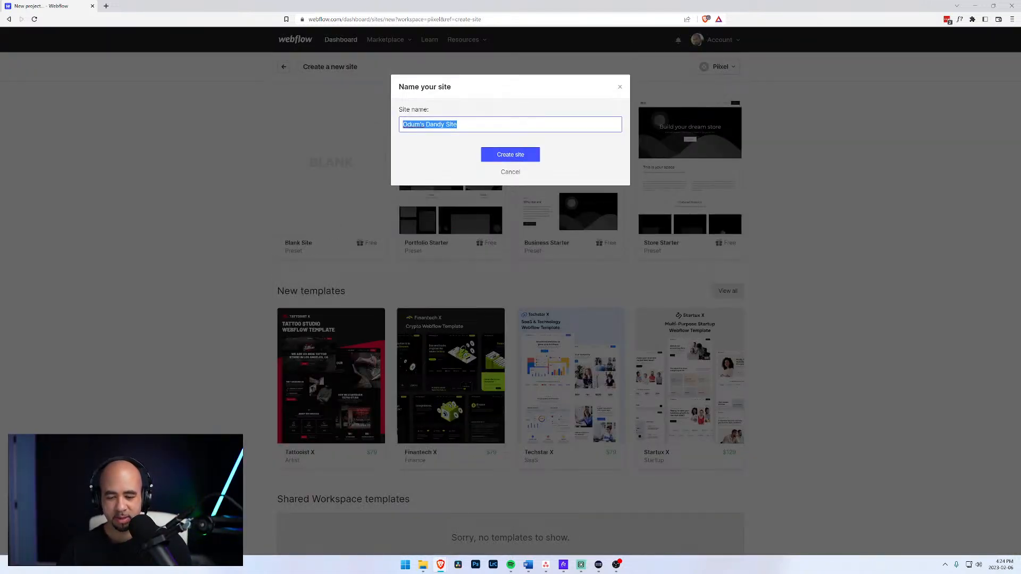
text(Piixel Media Corporation)
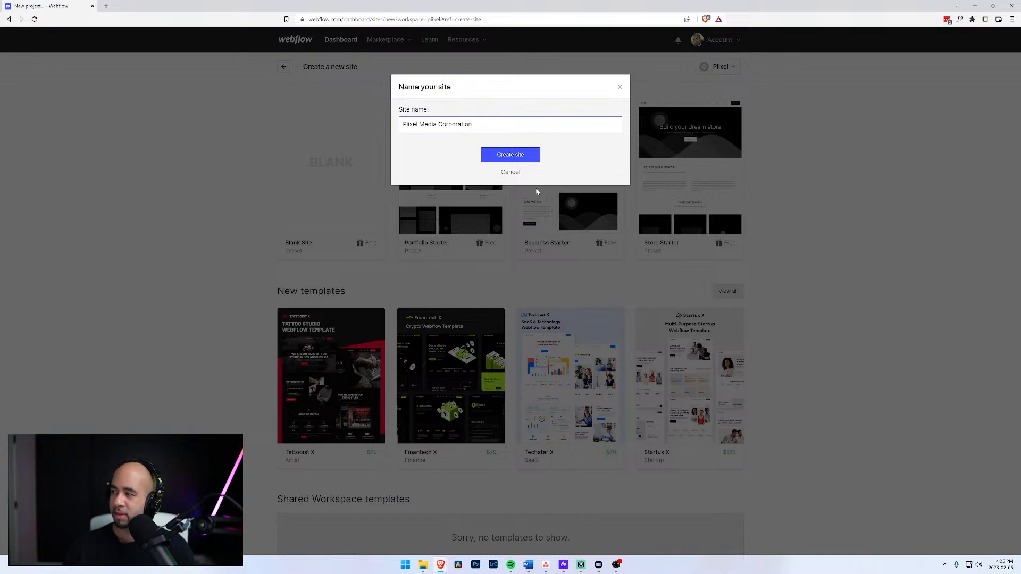
click(515, 159)
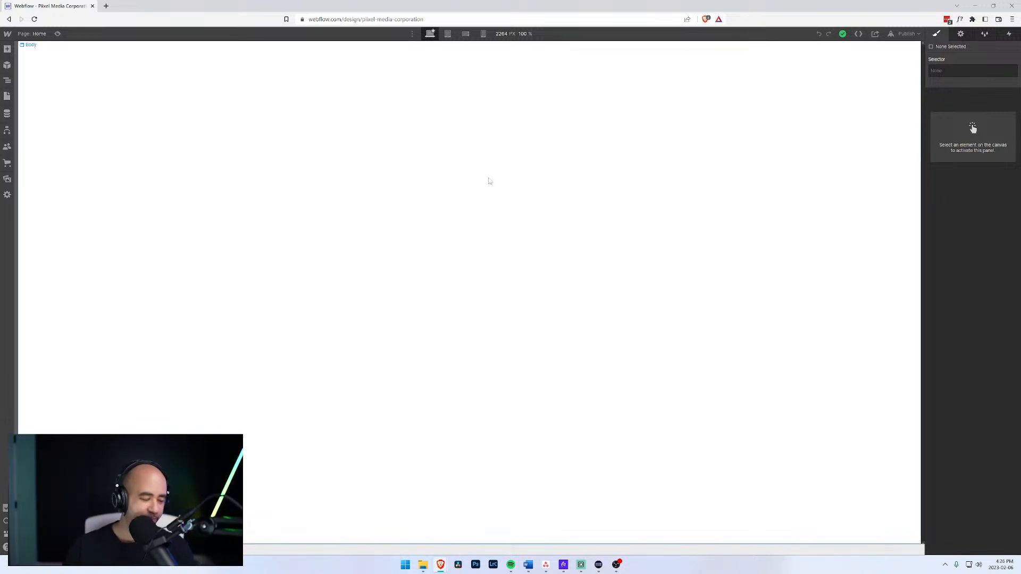
Select the Body element in the Navigator and apply the Body tag selector.
click(7, 97)
click(7, 81)
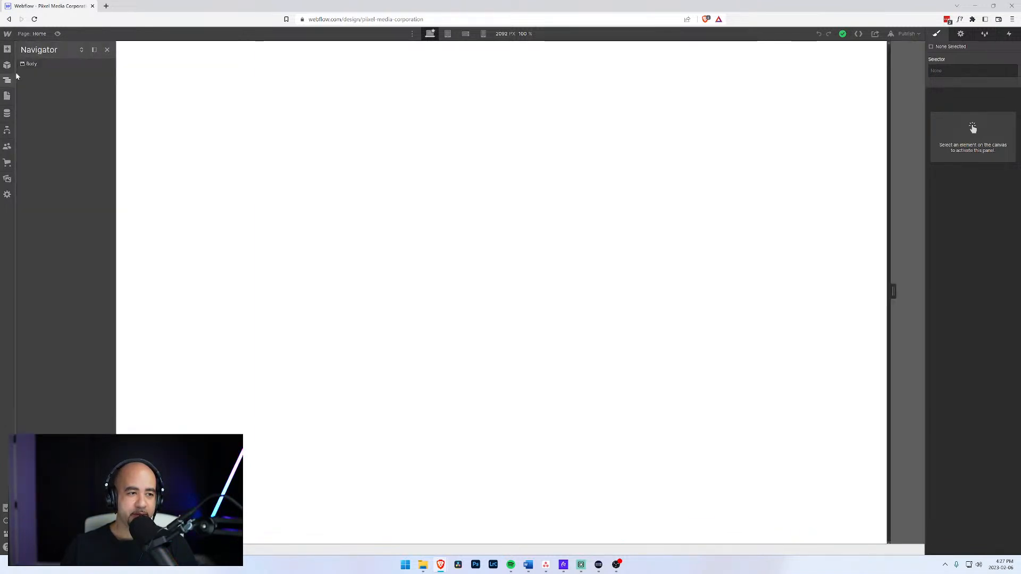
click(362, 73)
click(979, 86)
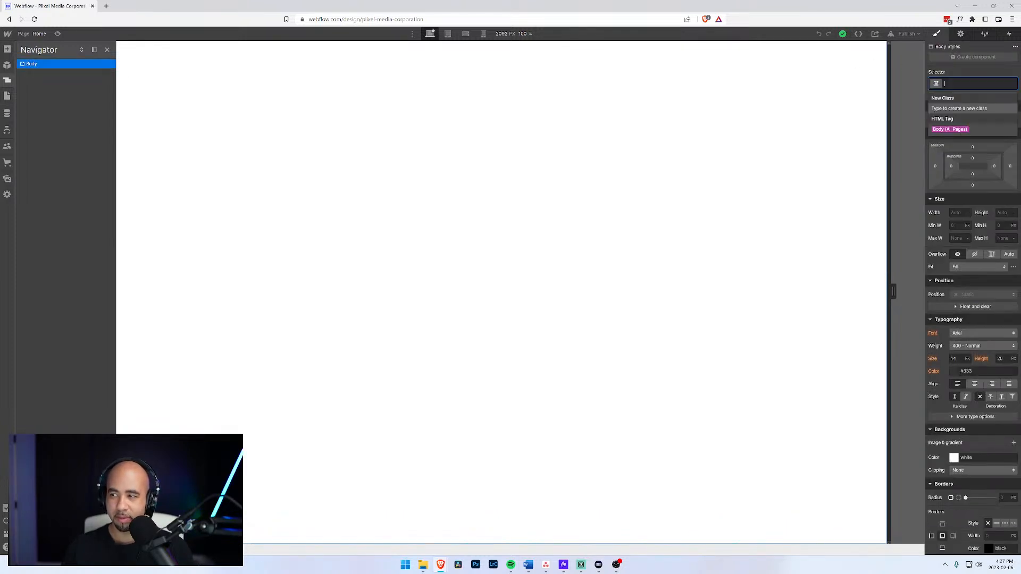
text(B)
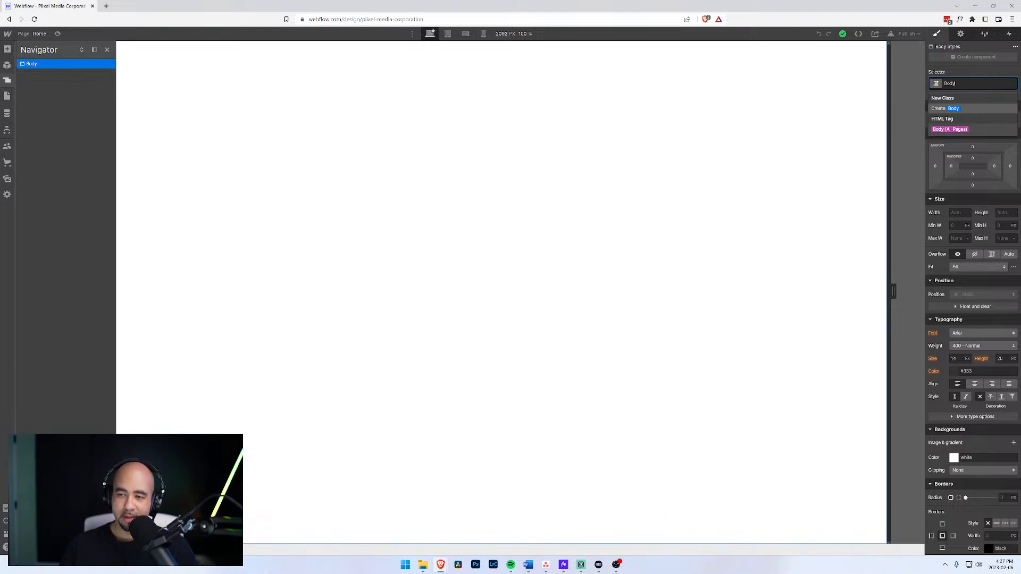
text(ody)
key(Escape)
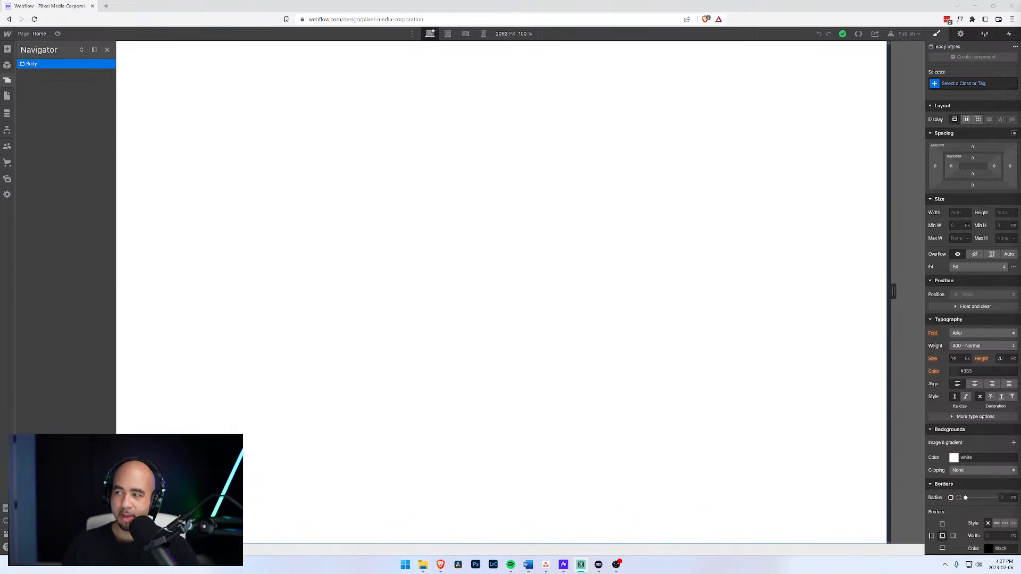
click(944, 80)
text(Bo)
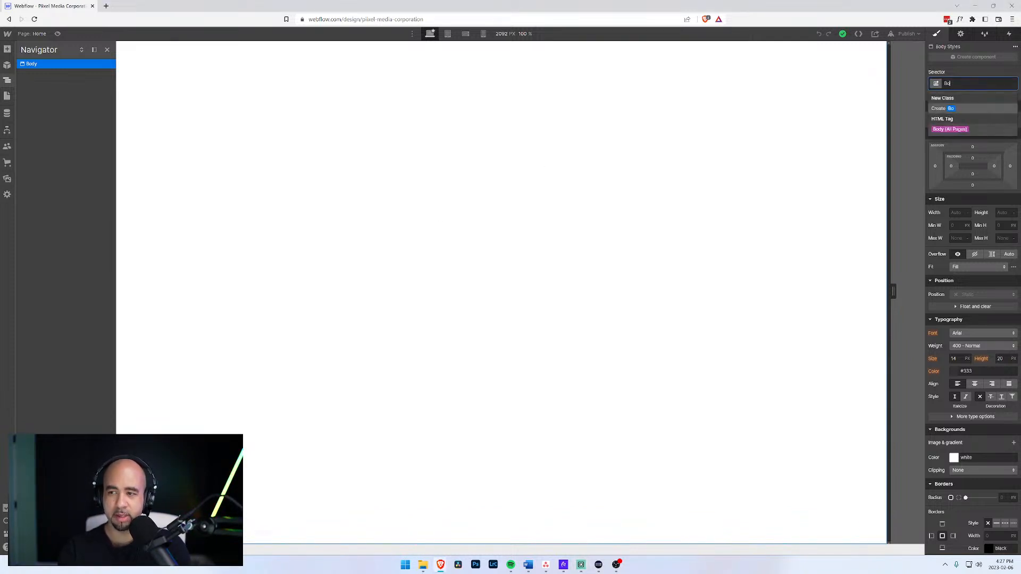
key(Return)
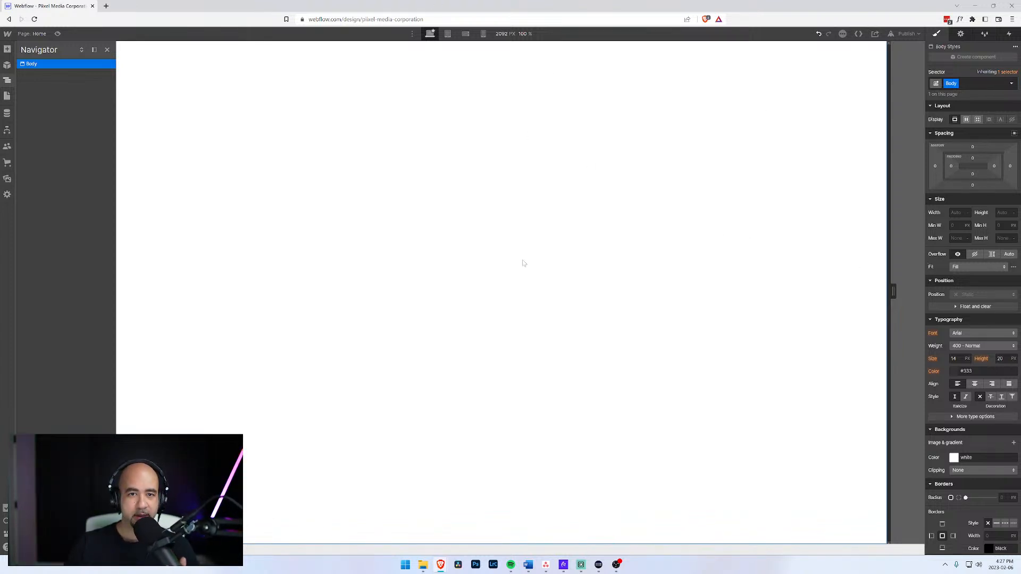
Dock and widen the Navigator panel, then show the Pages panel.
click(94, 50)
drag(82, 91, 124, 93)
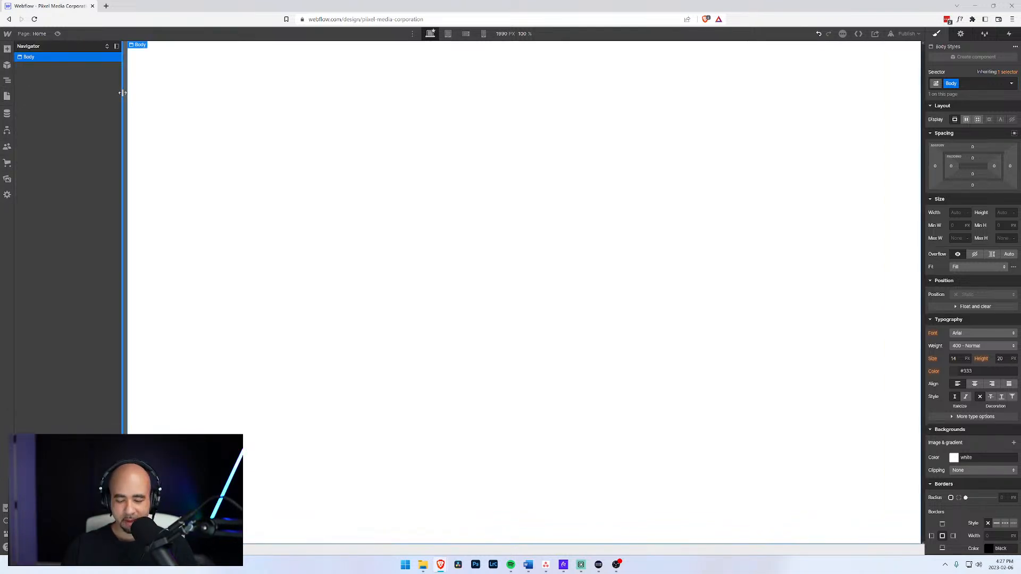
click(7, 97)
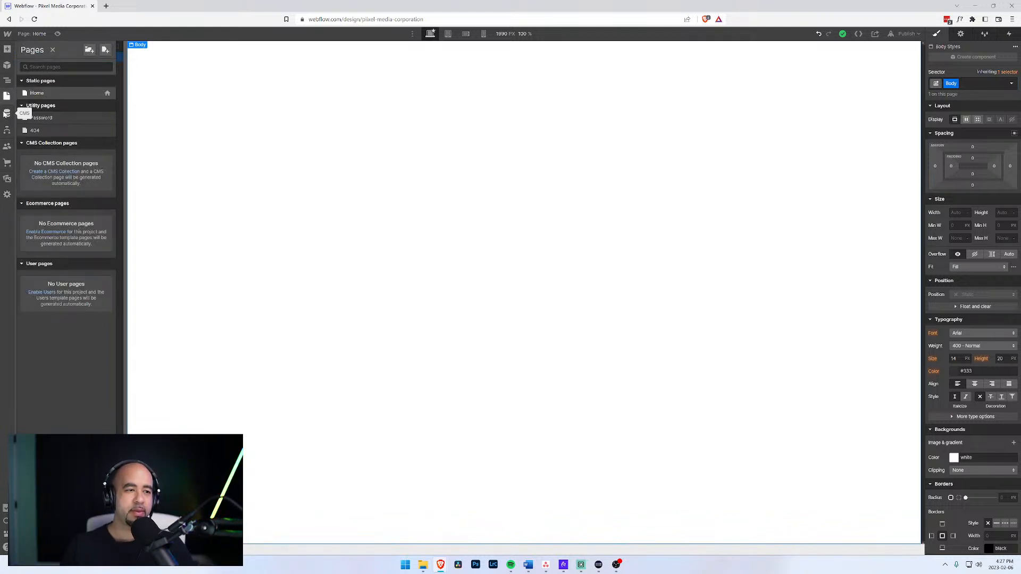
Start a new CMS collection from the CMS Collections panel.
click(7, 115)
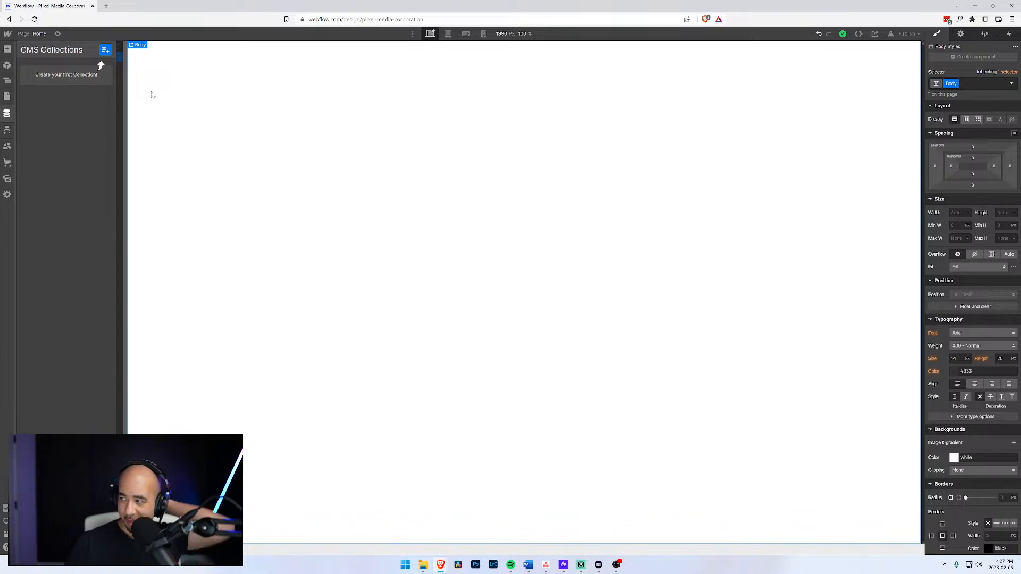
click(105, 50)
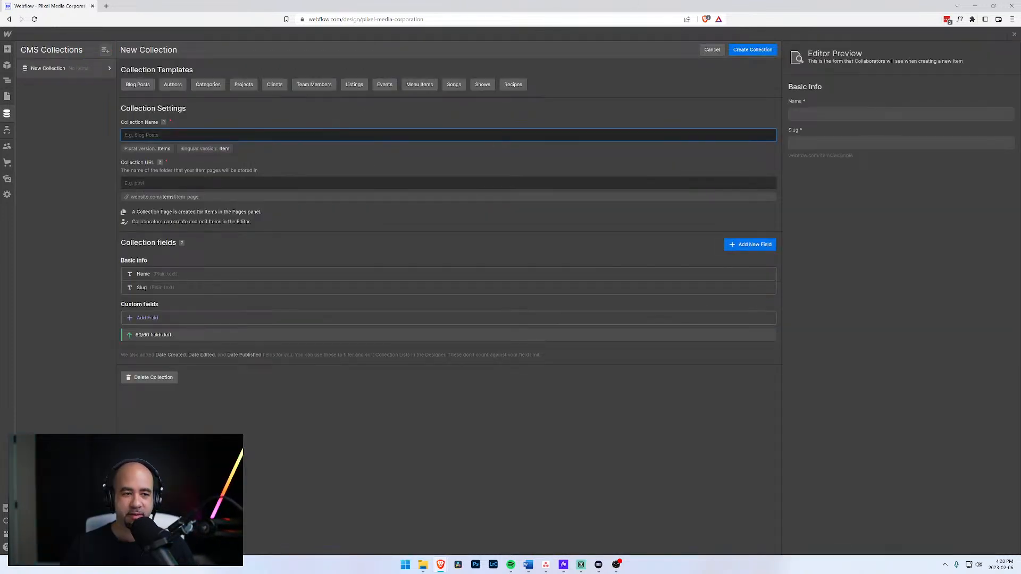
Name the collection 'Journal' and relabel its built-in Name field to 'Title'.
text(Journal)
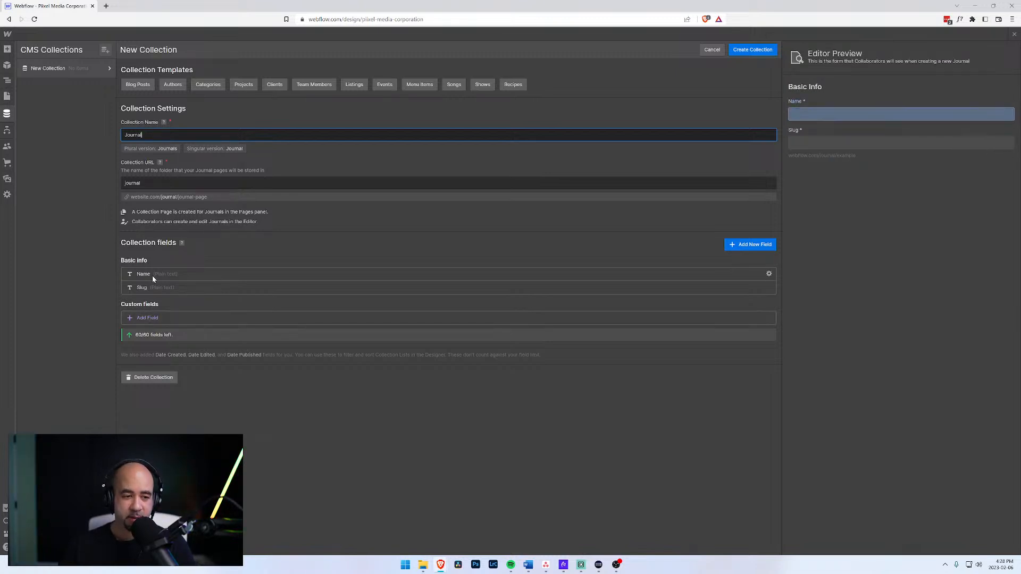
click(145, 318)
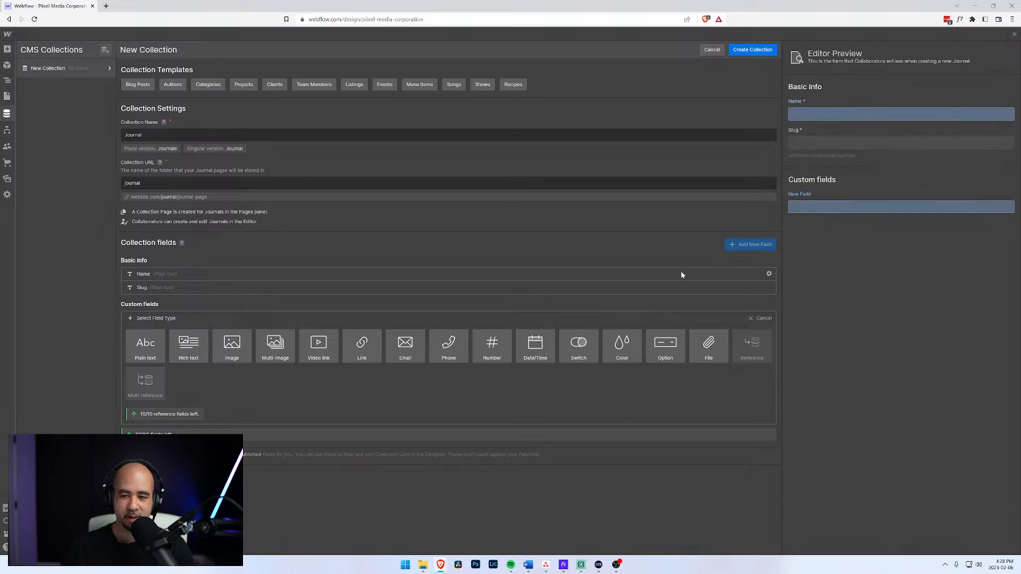
click(737, 273)
key(ctrl+a)
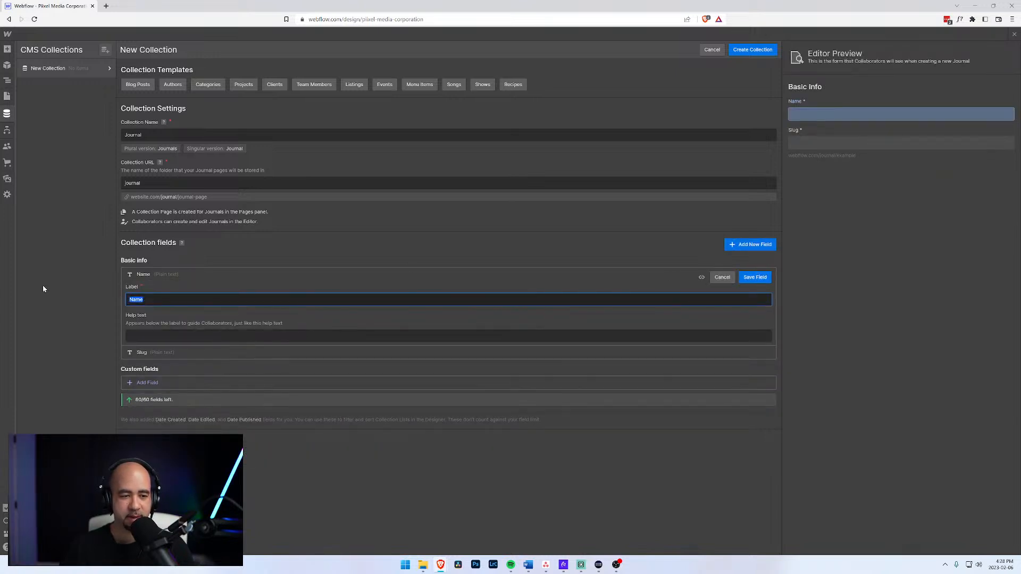
text(Title)
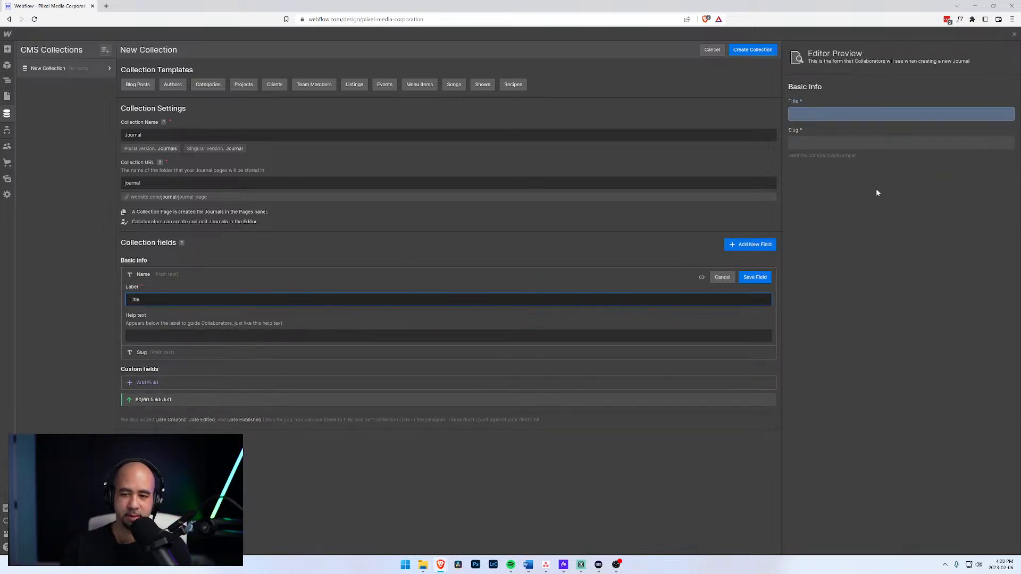
click(755, 277)
Add an Image field labelled 'Thumbnail' to the Journal collection.
click(148, 318)
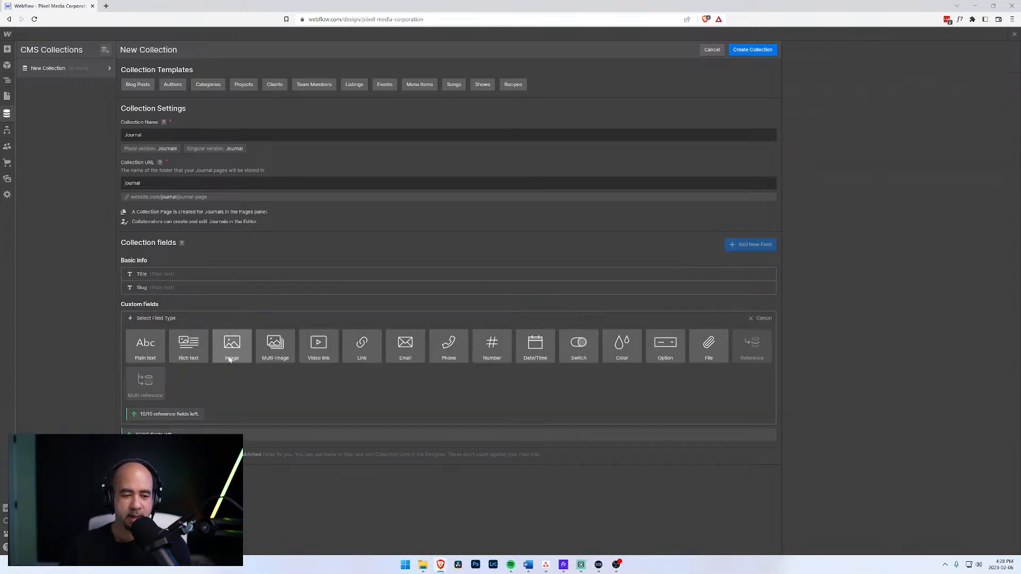
click(232, 347)
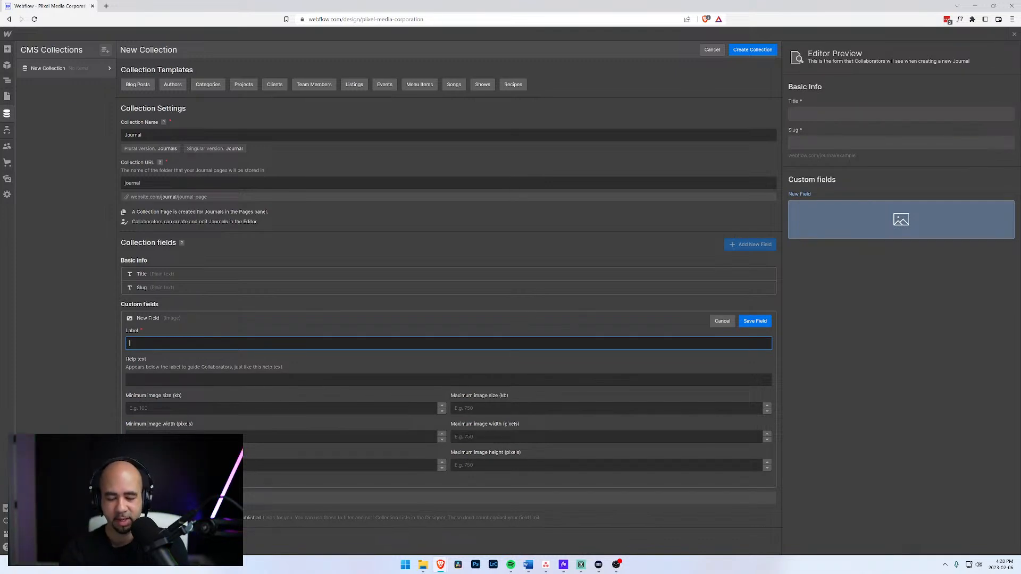
text(Thumbnail)
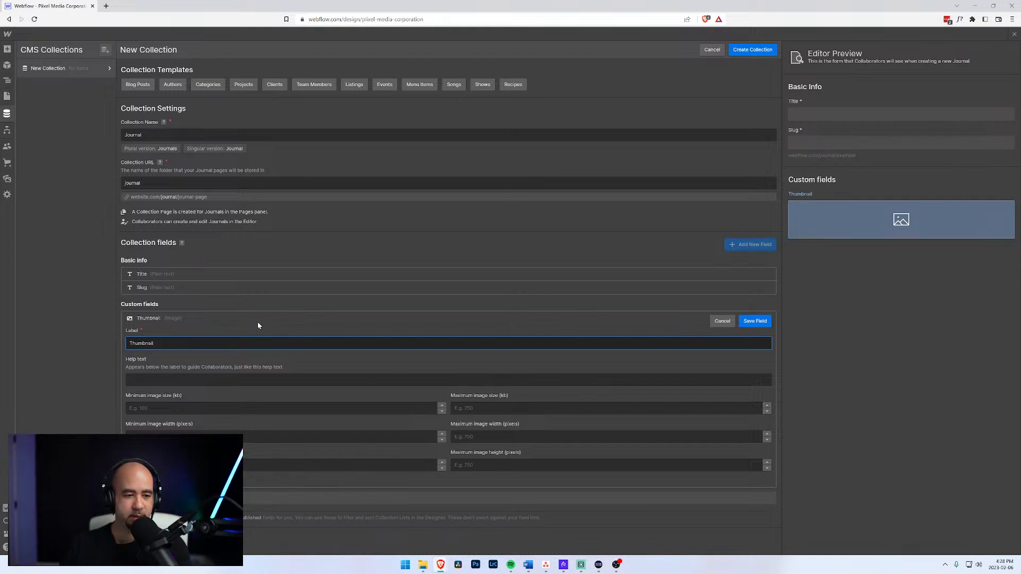
Save the Thumbnail image field and begin a second custom field.
click(759, 323)
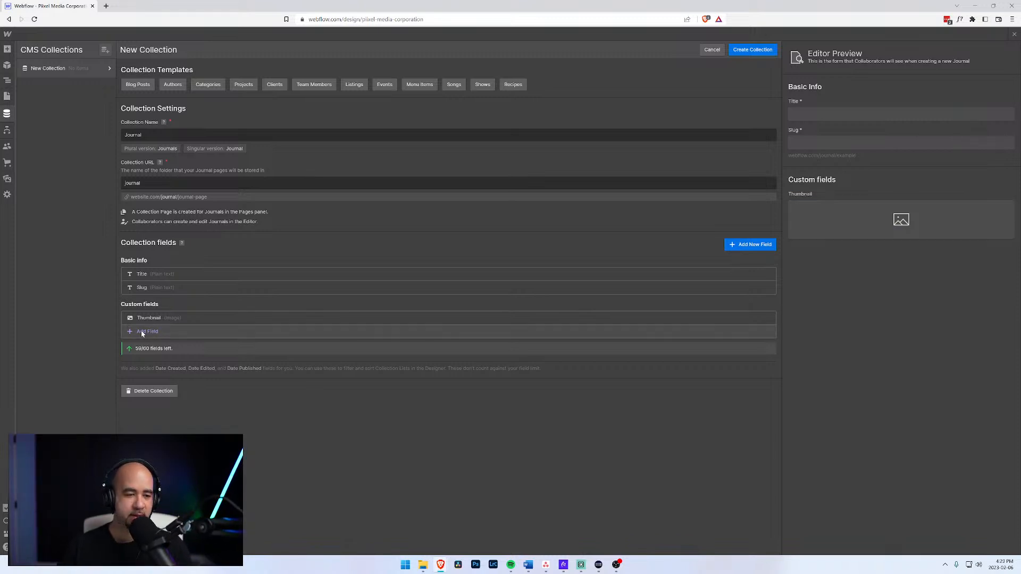
click(148, 332)
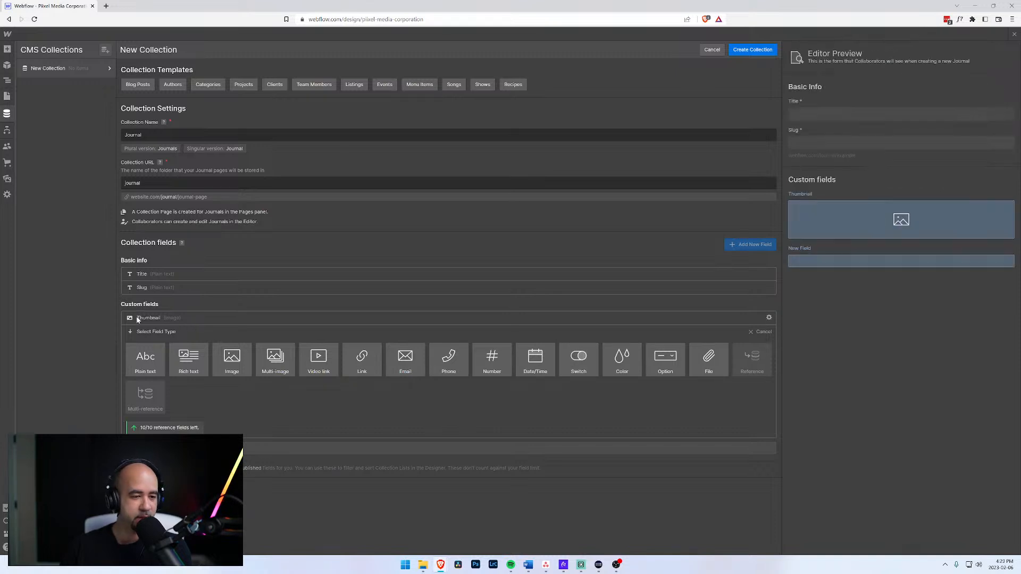
Add a plain-text Short Description field, then begin a third custom field.
click(148, 362)
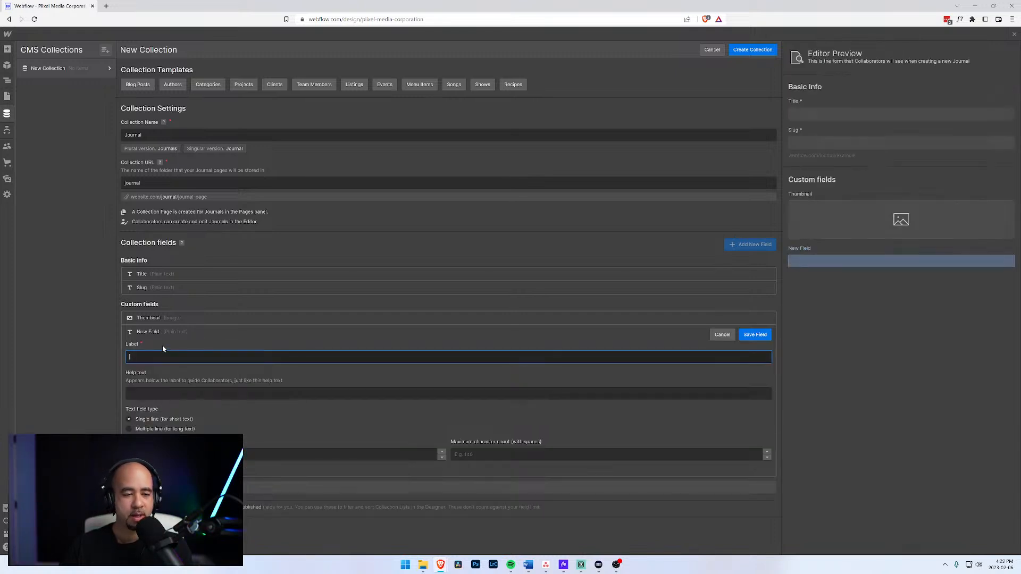
text(Shr)
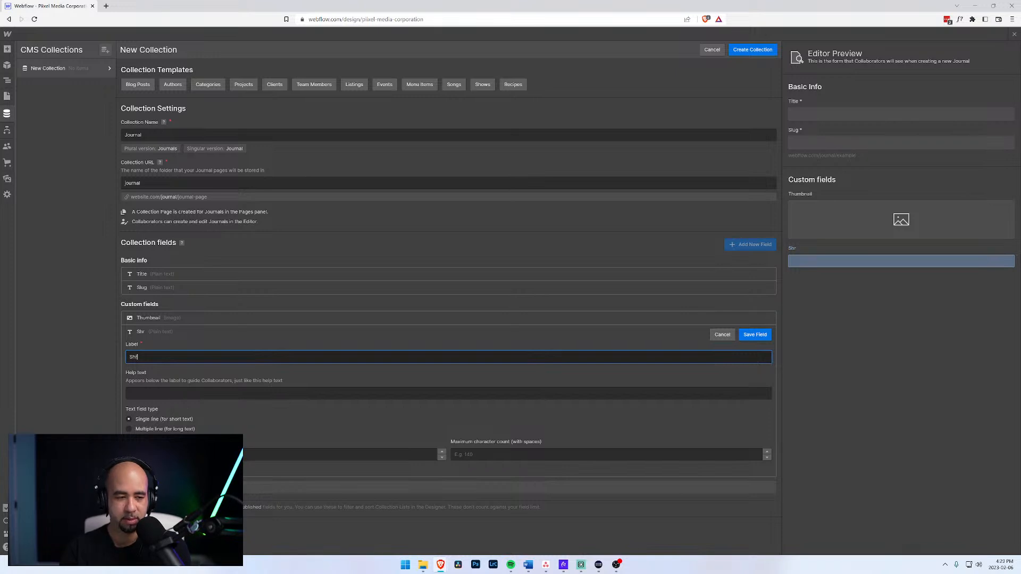
text(rt)
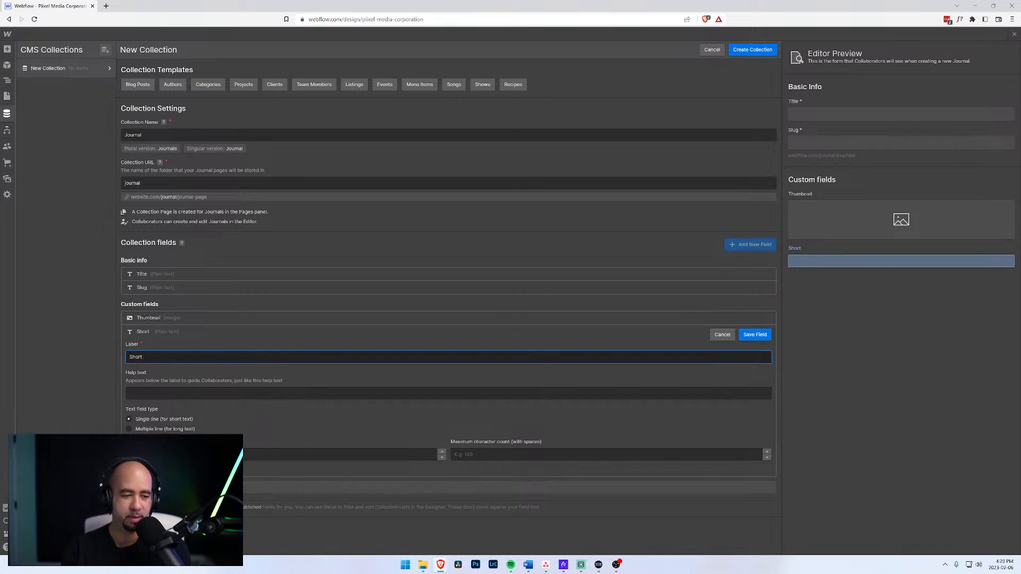
text( Description)
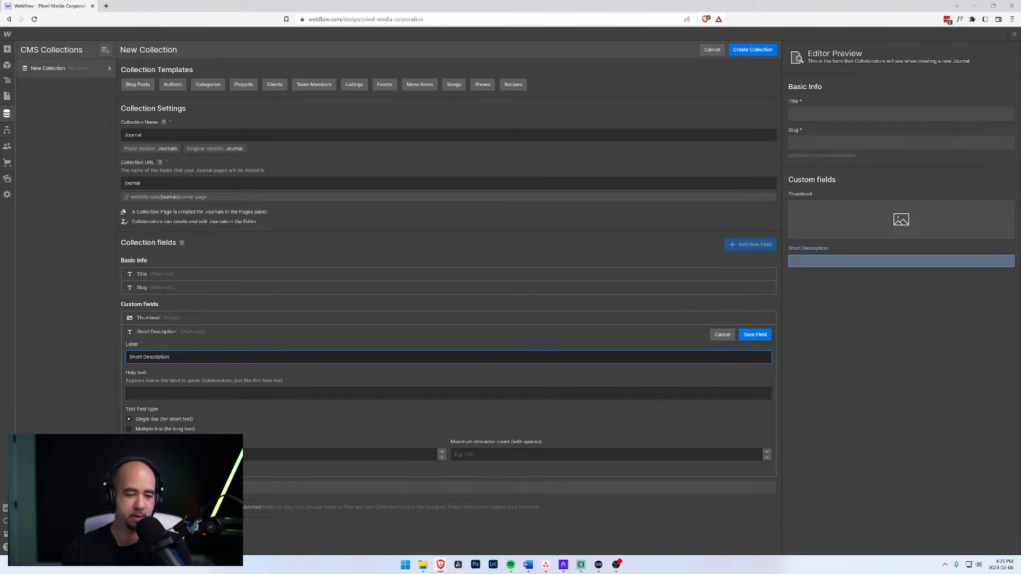
key(Return)
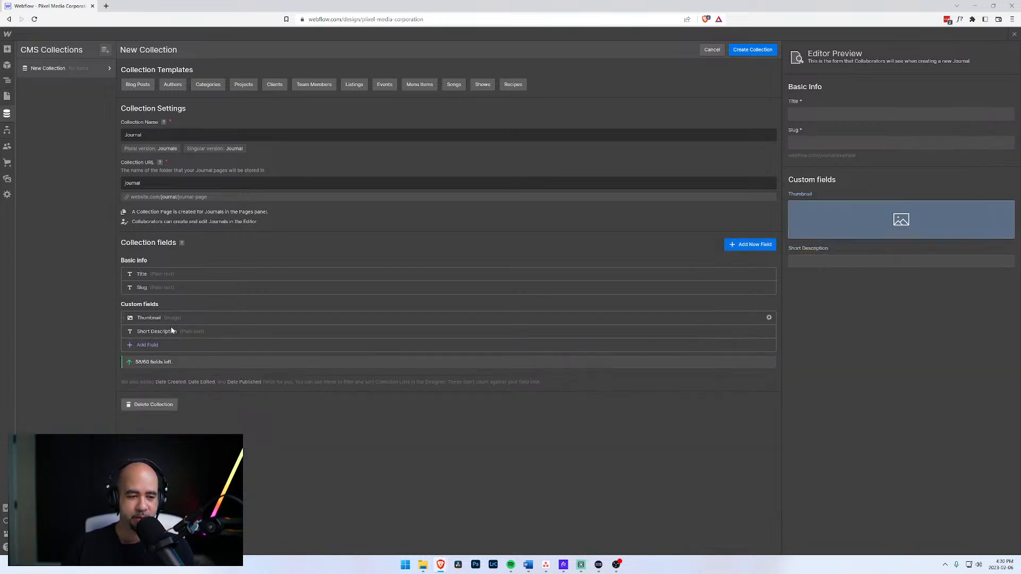
click(146, 345)
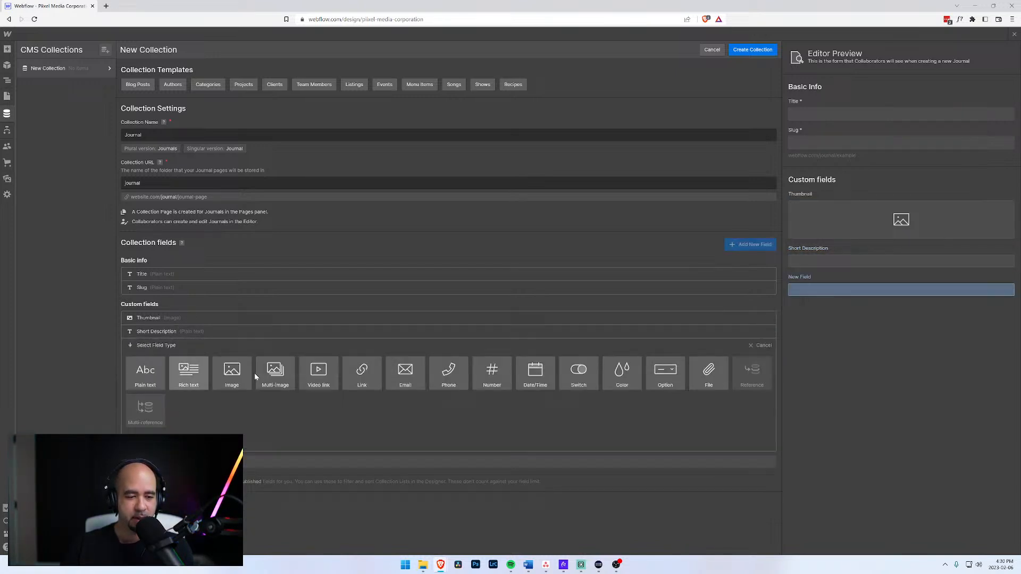
Add and save a rich-text field labelled 'Journal Post'.
click(189, 372)
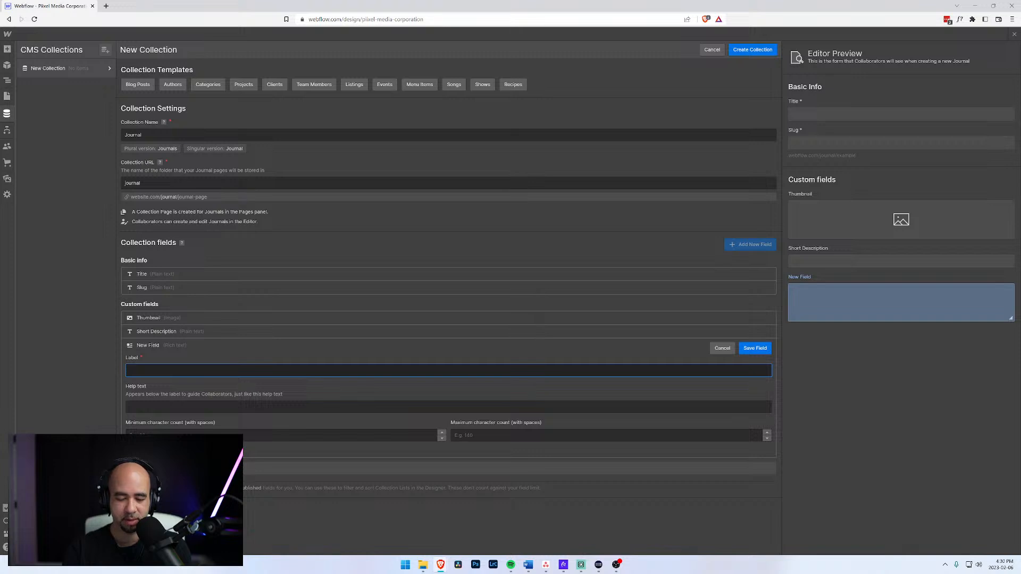
text(Journal P)
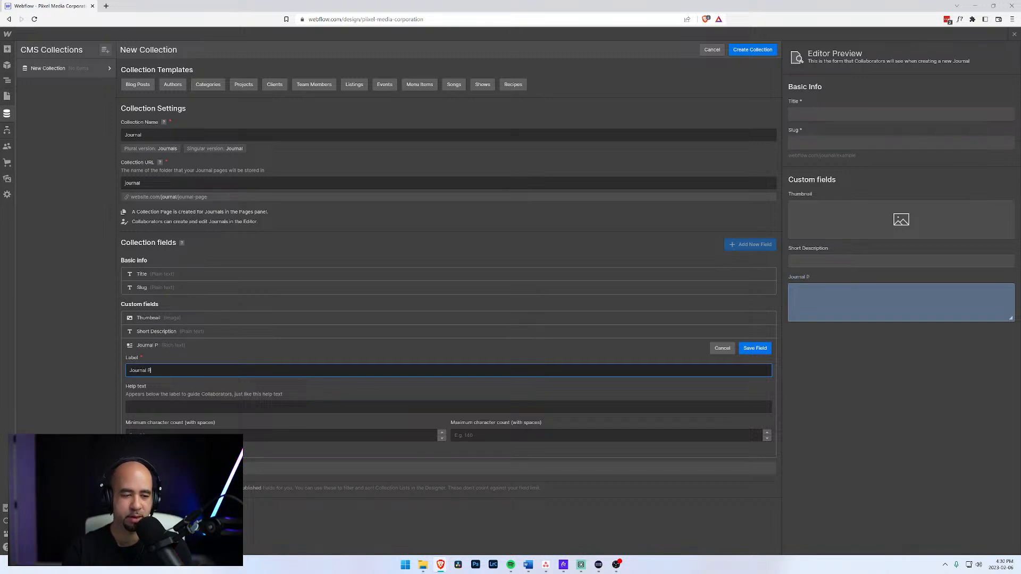
text(ost)
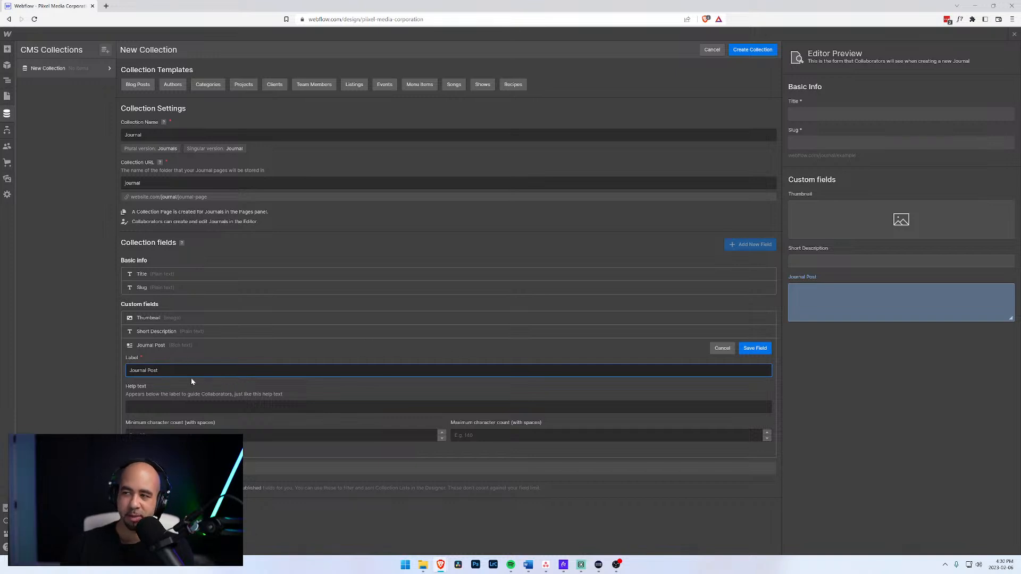
click(756, 349)
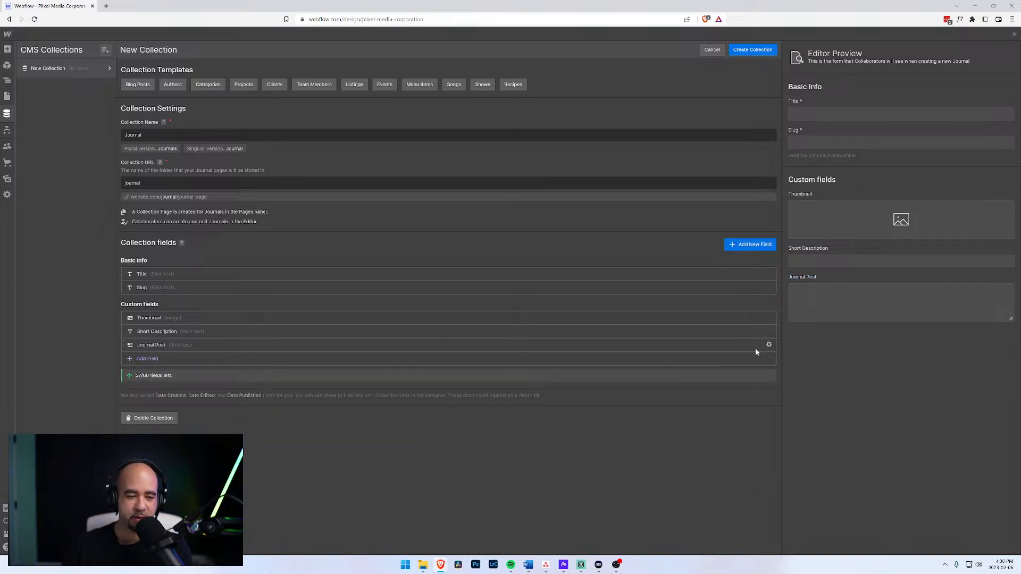
Begin a fourth custom field and zoom the browser in to review the form.
click(142, 360)
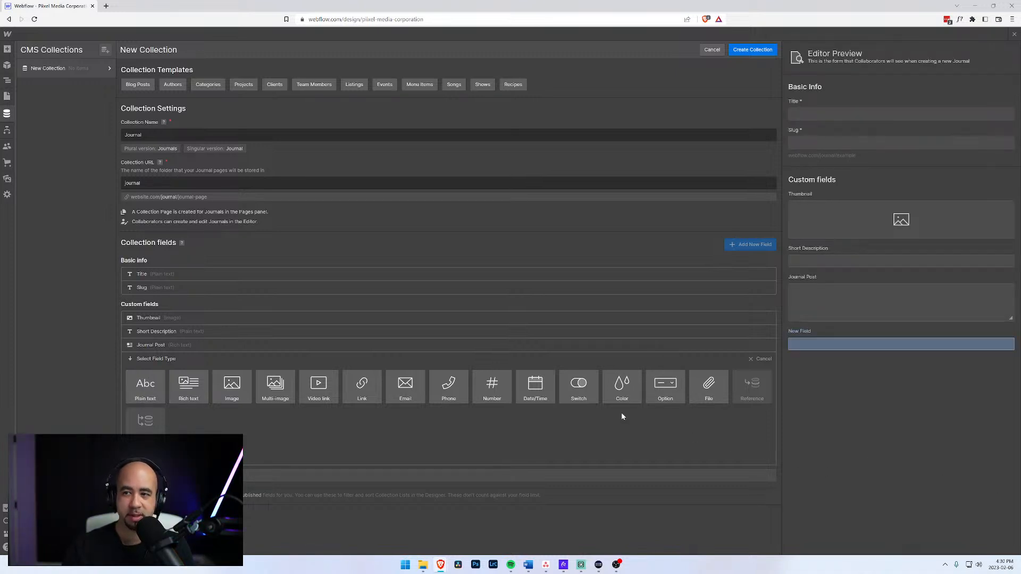
key(ctrl+plus)
key(ctrl+plus)
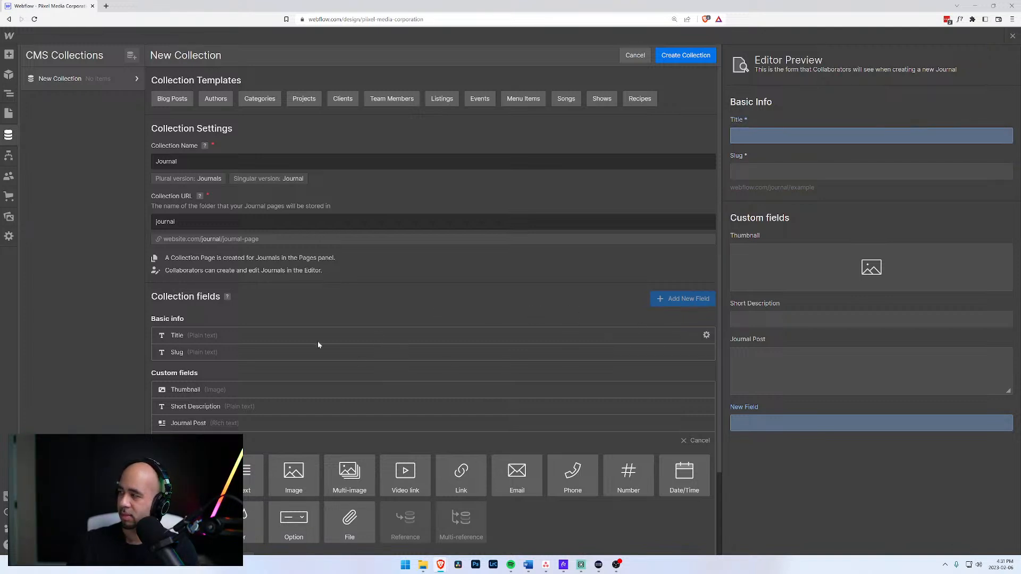
scroll(349, 367, down, 1)
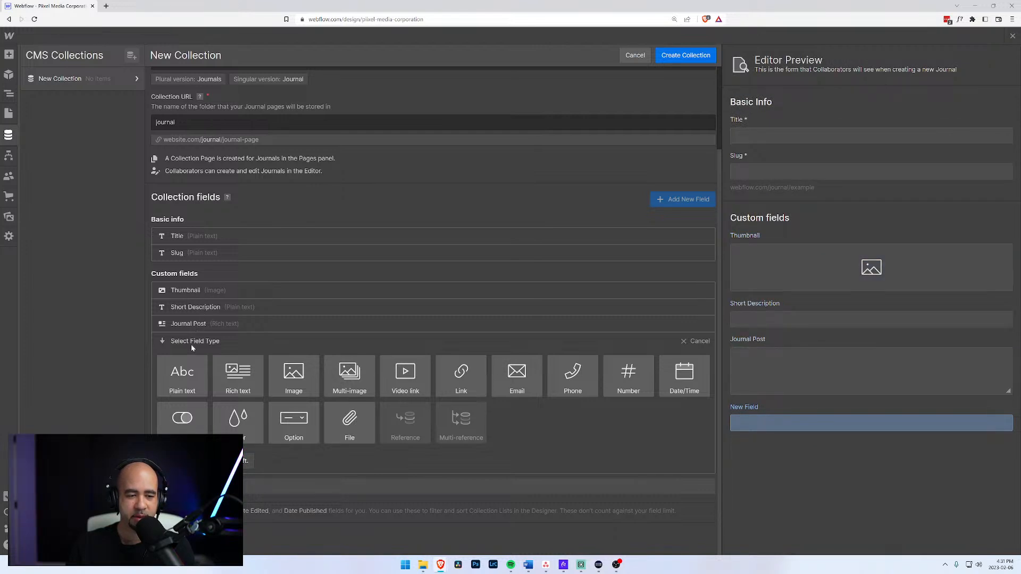
scroll(468, 344, up, 1)
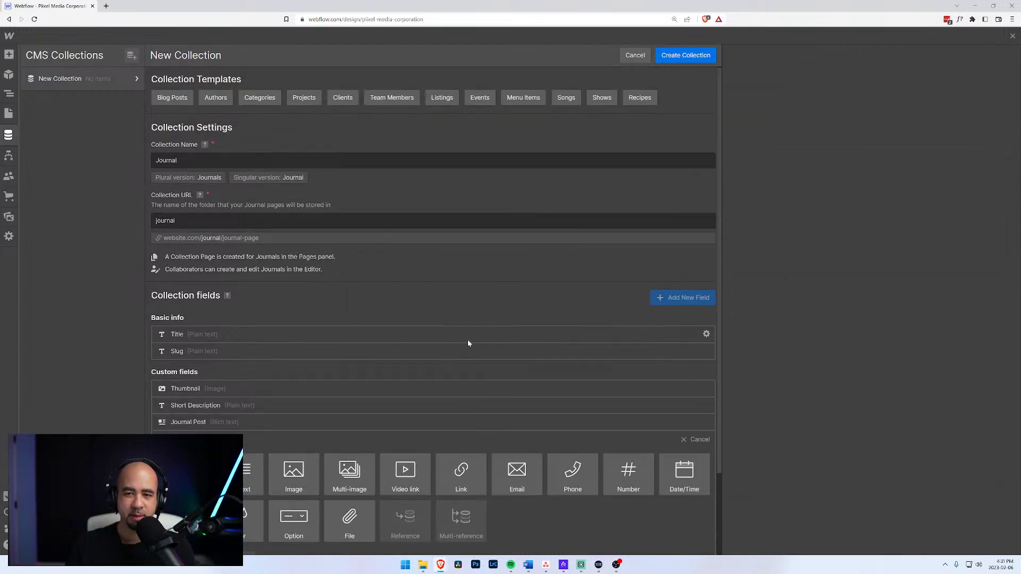
Attempt to create the Journal collection, scrolling through the form to check it.
click(680, 58)
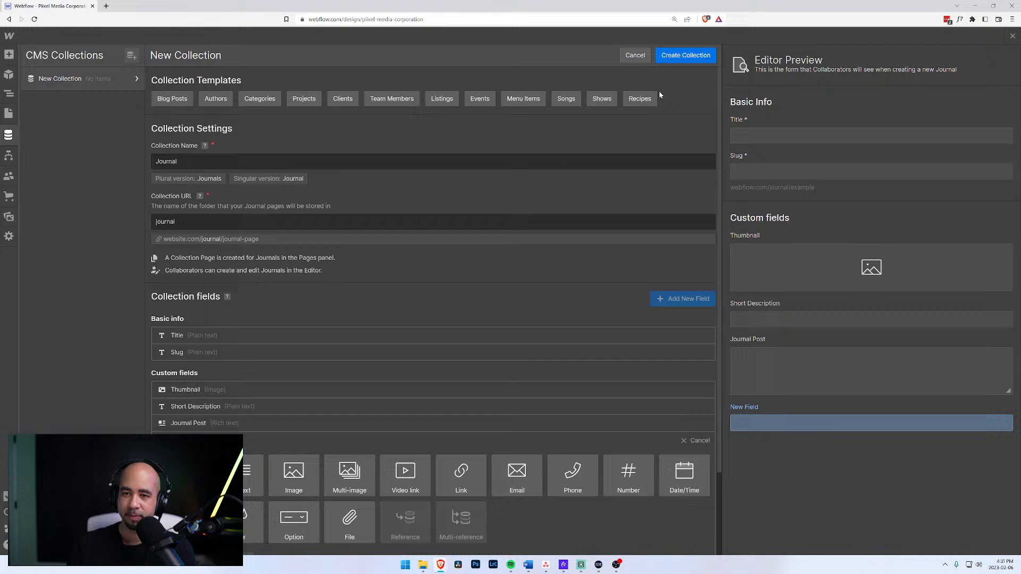
click(679, 57)
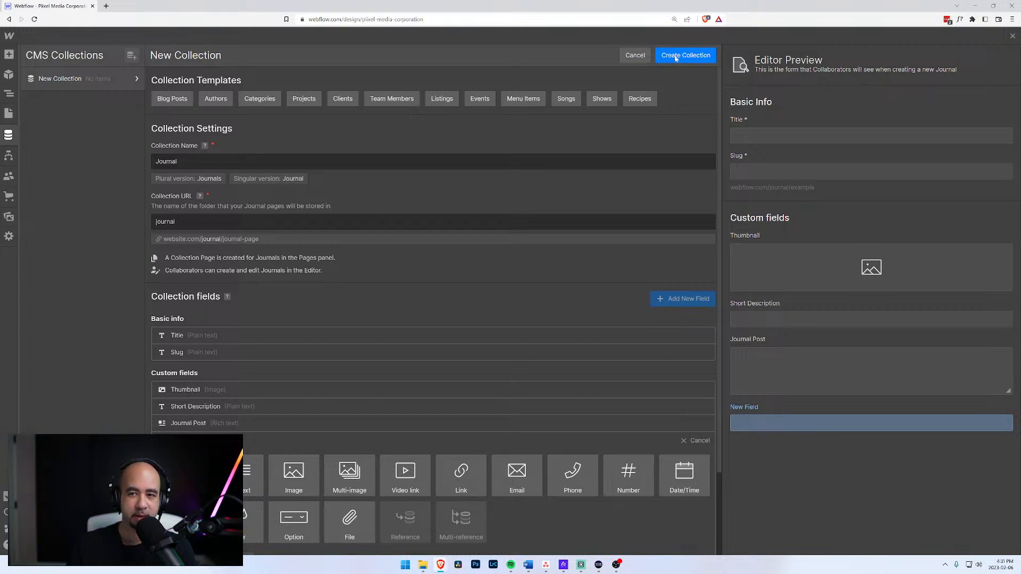
scroll(543, 171, down, 1)
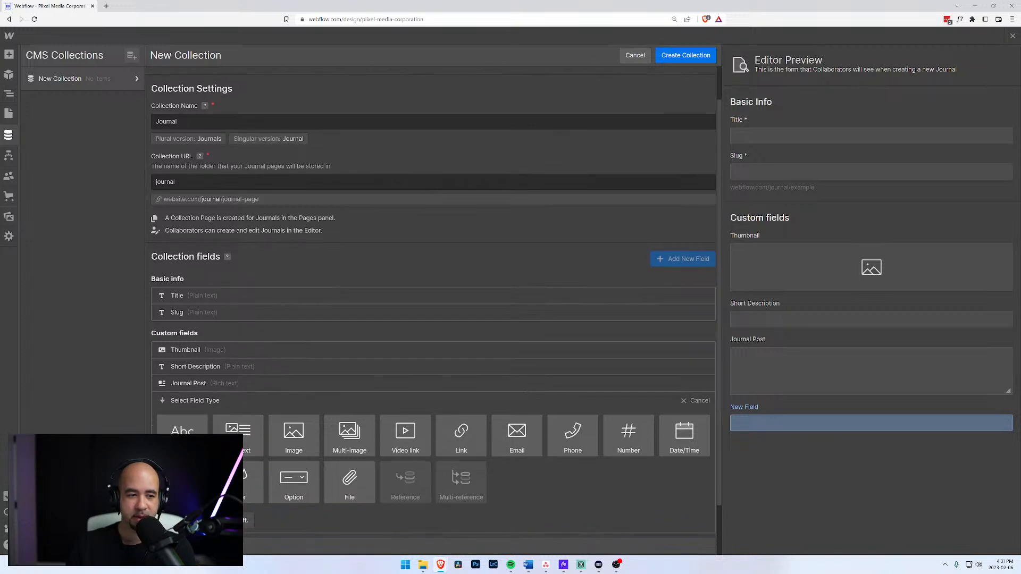
scroll(436, 214, up, 1)
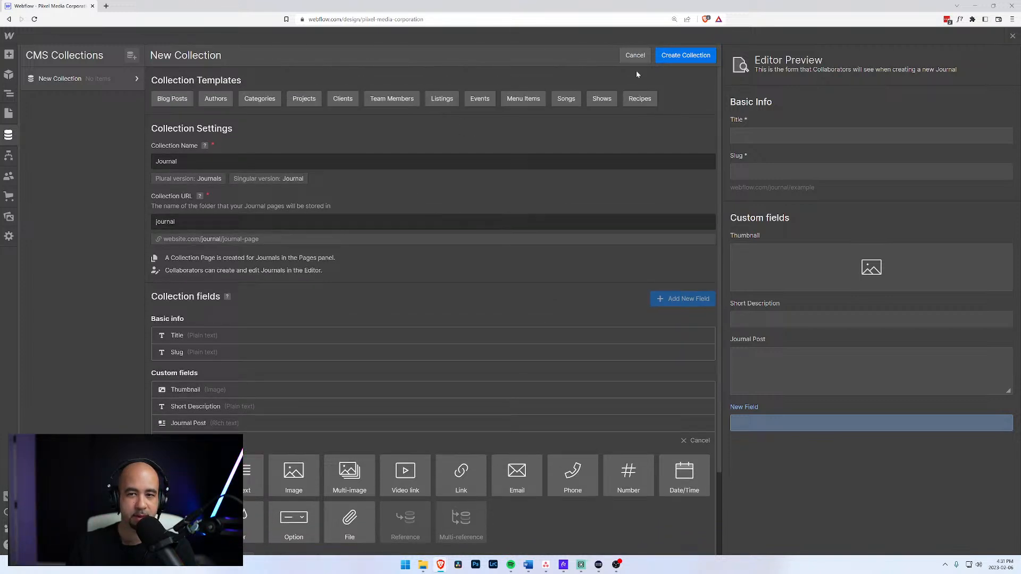
scroll(560, 250, down, 2)
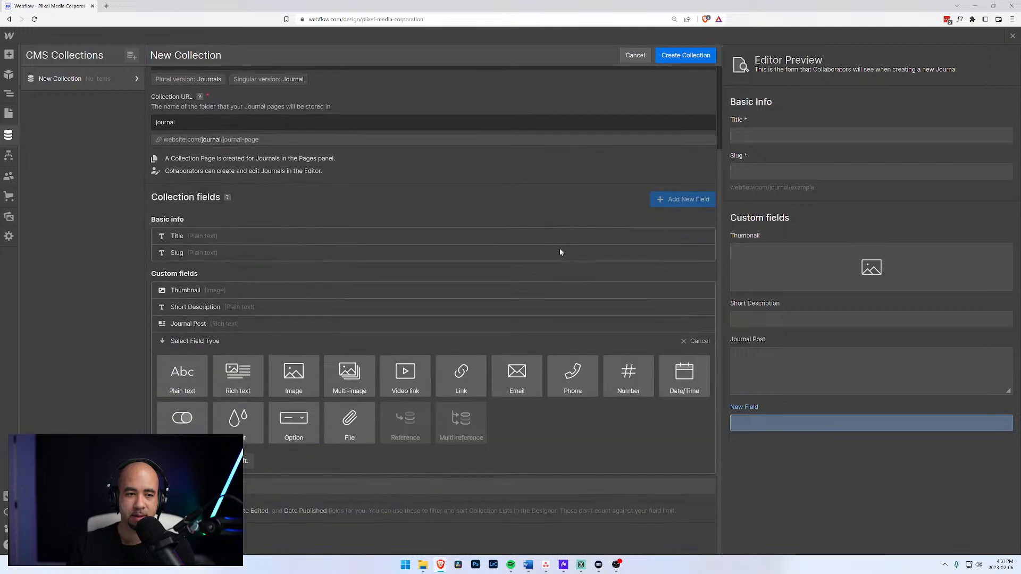
scroll(558, 251, up, 2)
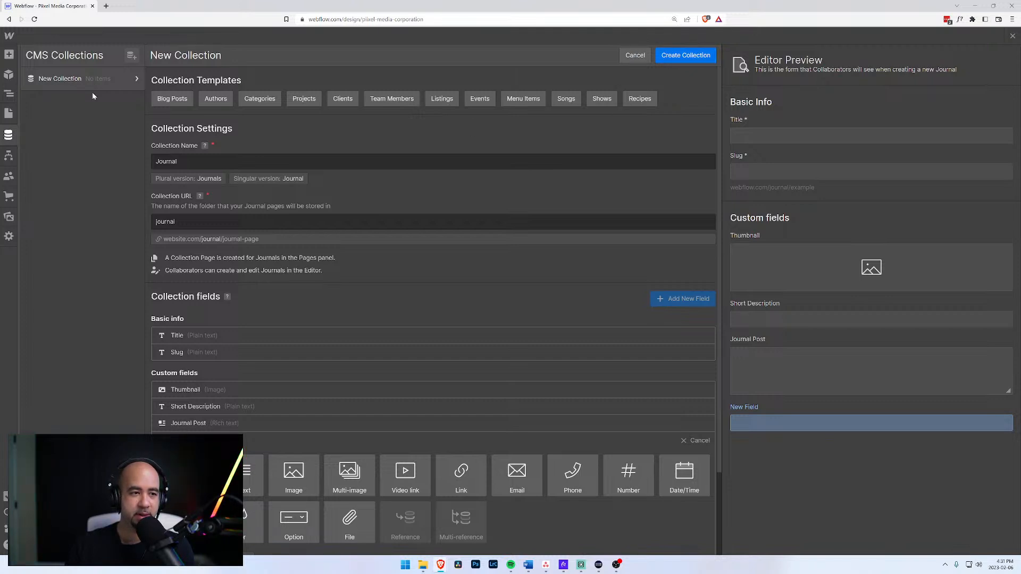
Close the form keeping changes, then check the saved Journals collection and its settings.
click(635, 55)
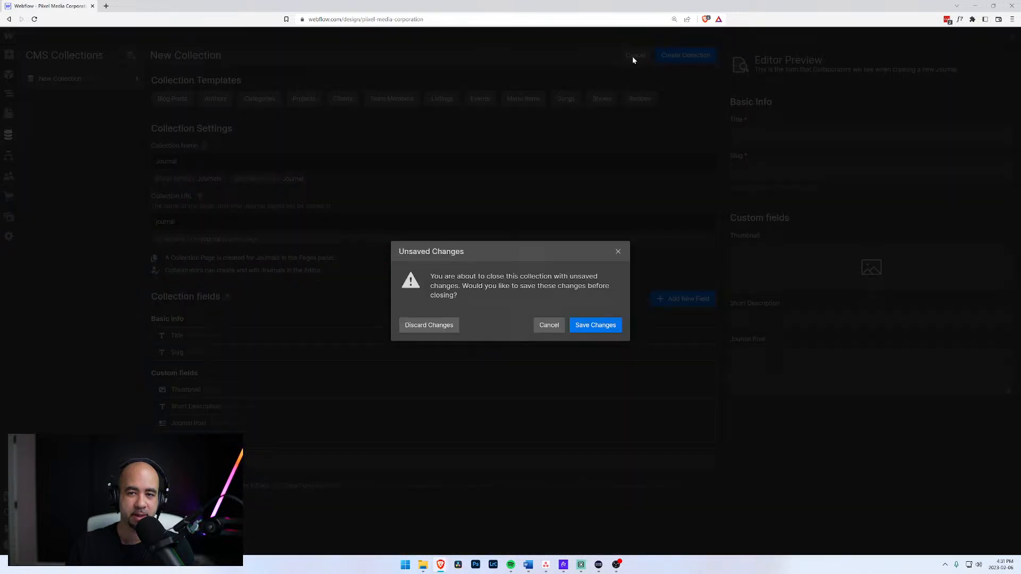
click(596, 326)
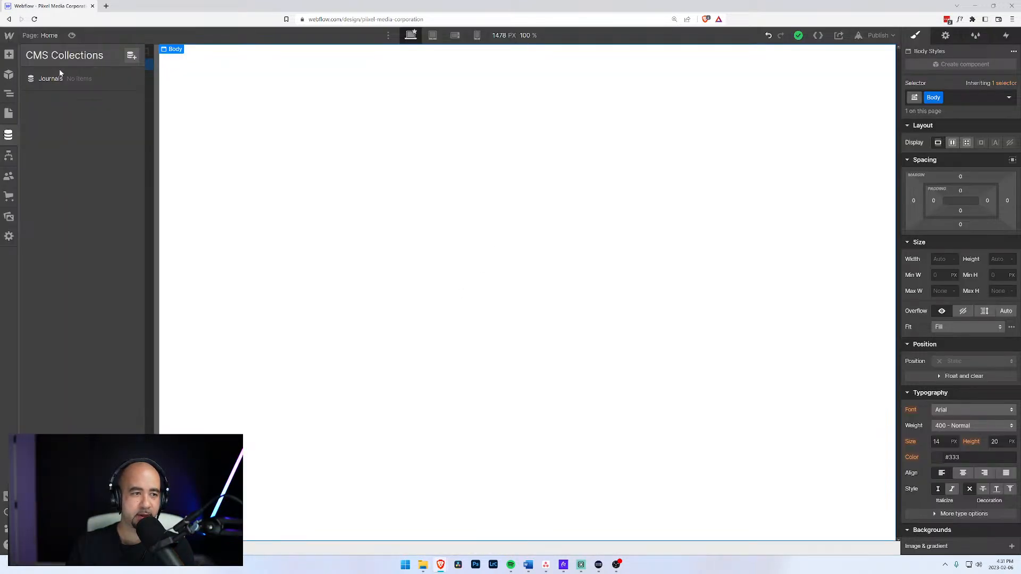
click(50, 80)
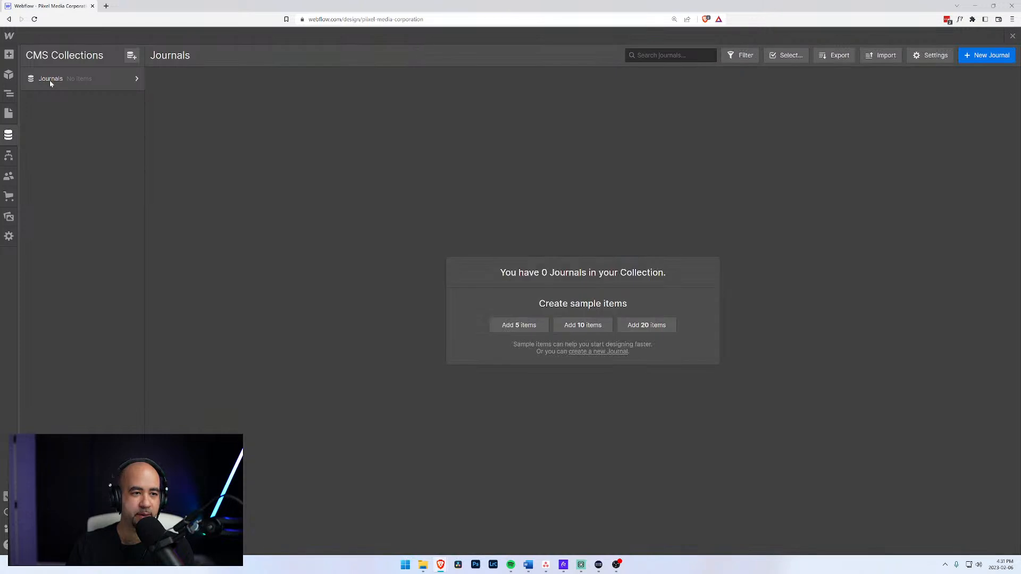
click(136, 79)
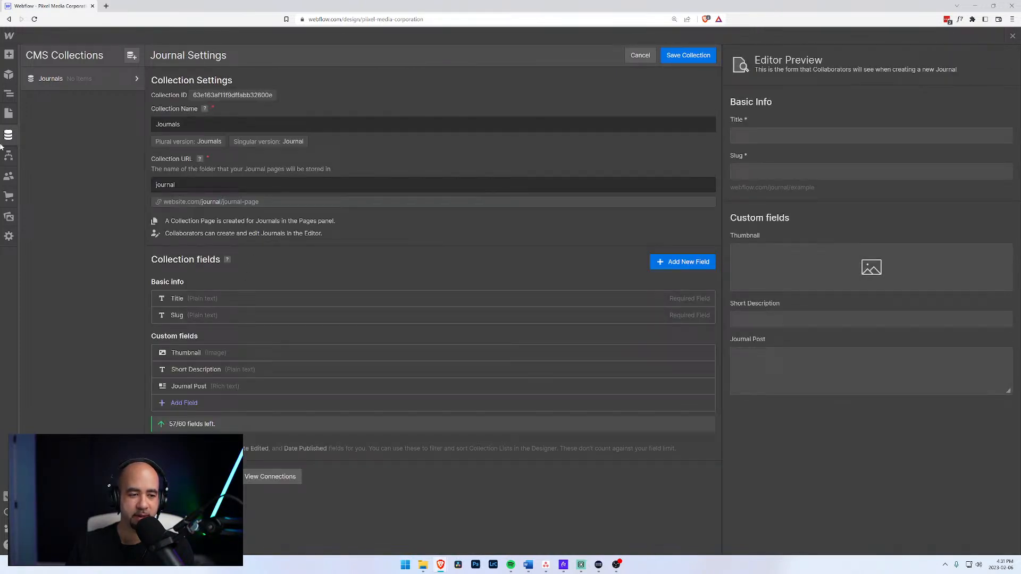
click(84, 78)
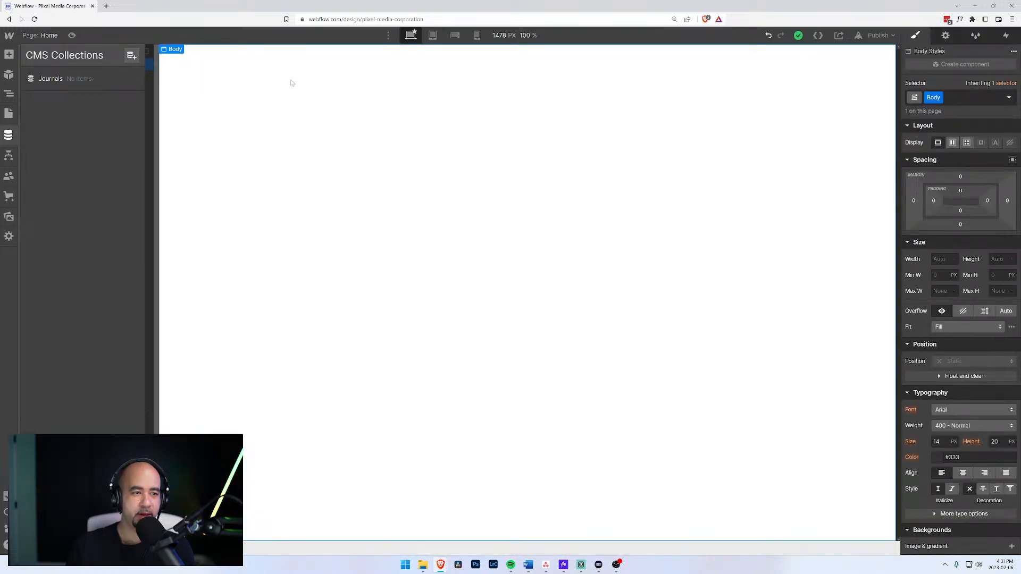
Start a new collection named Author with URL slug author.
click(131, 56)
text(A)
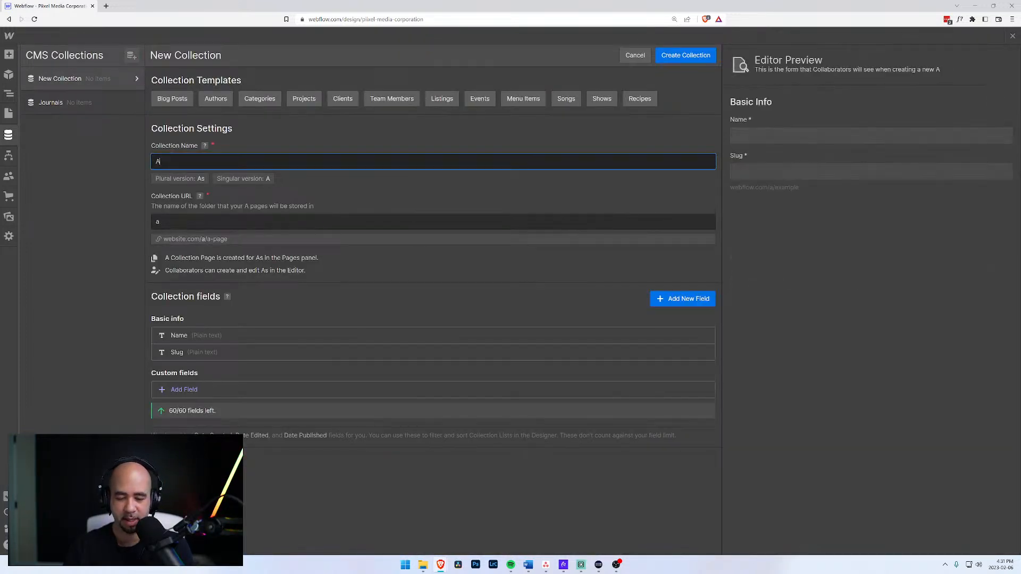
text(uthors)
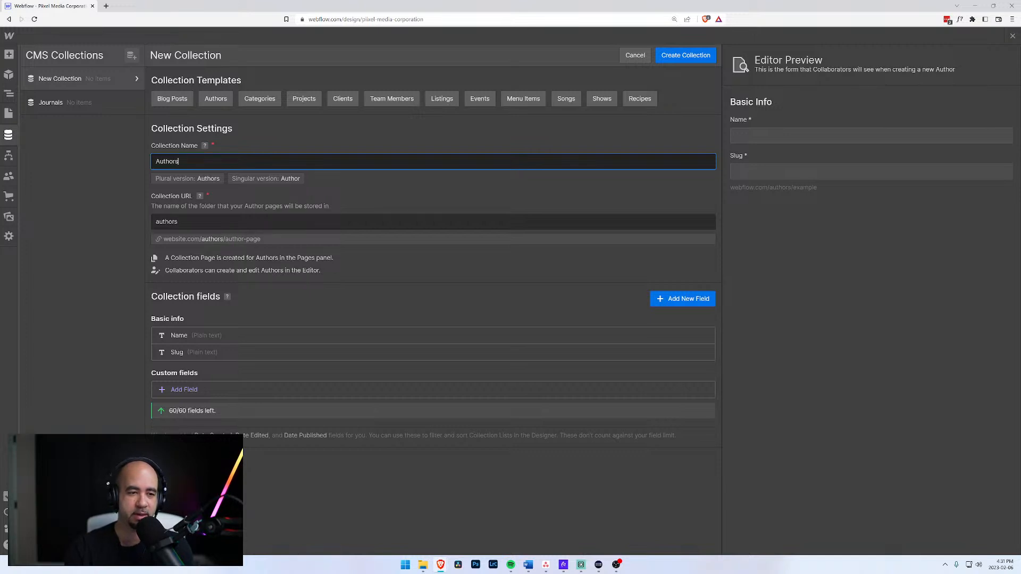
key(BackSpace)
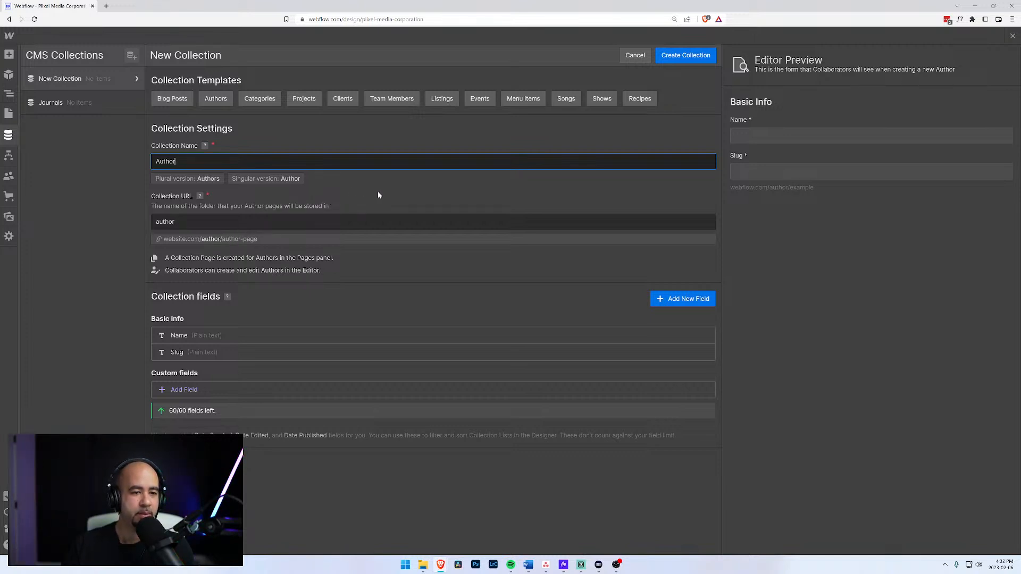
key(Tab)
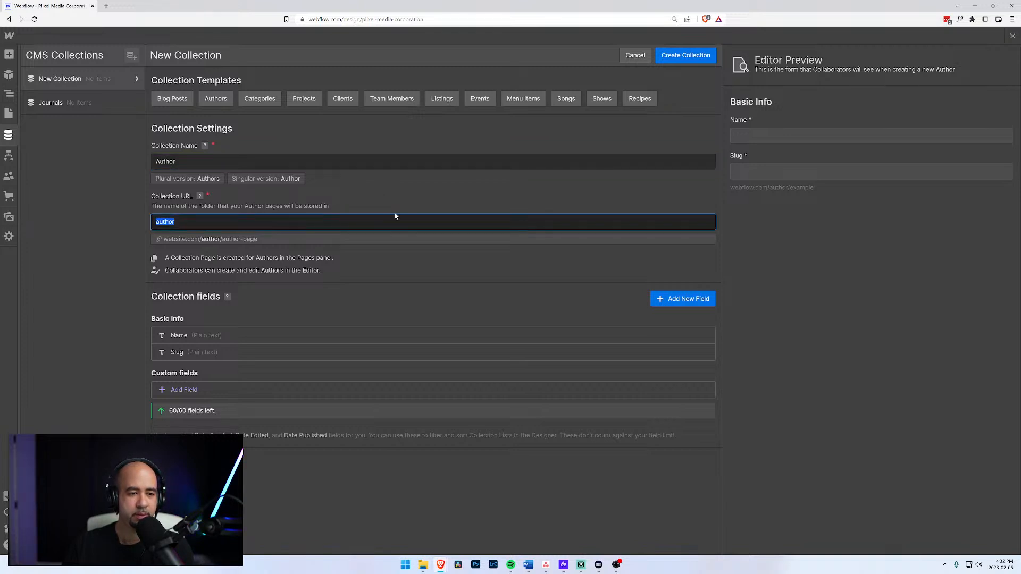
click(359, 161)
text(s)
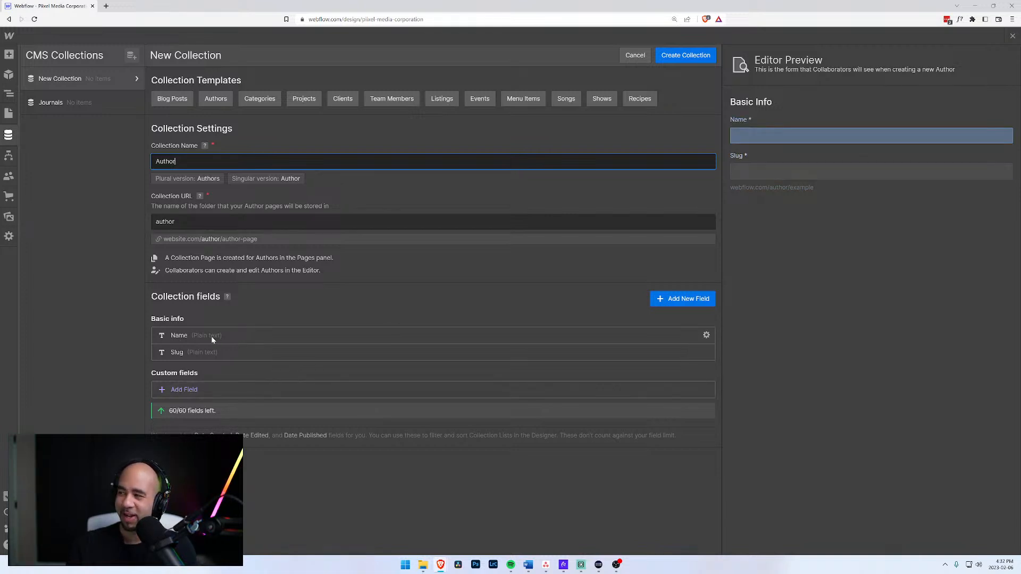
Add an image field labelled 'Profile Picture' to the Author collection.
click(183, 391)
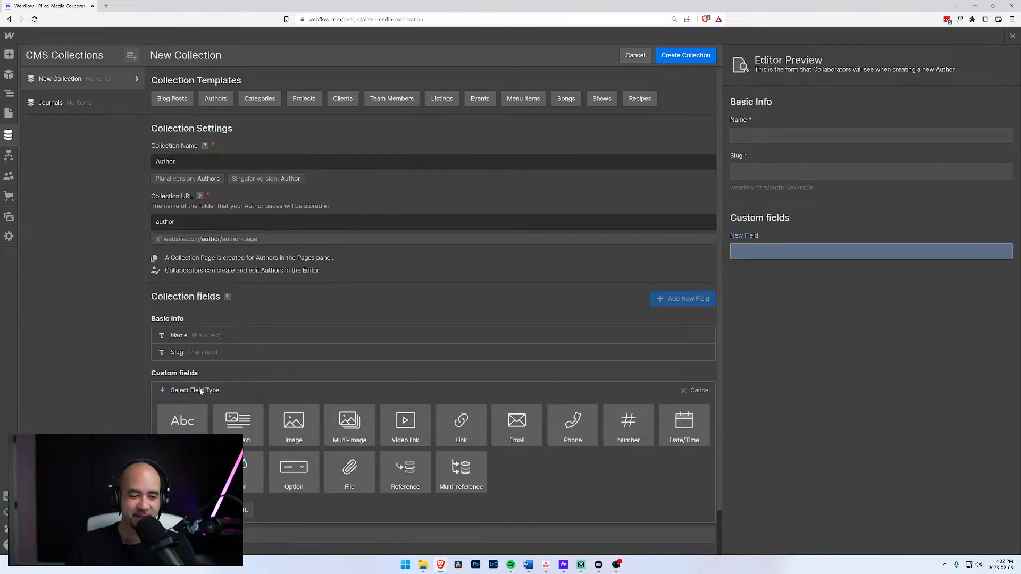
click(300, 426)
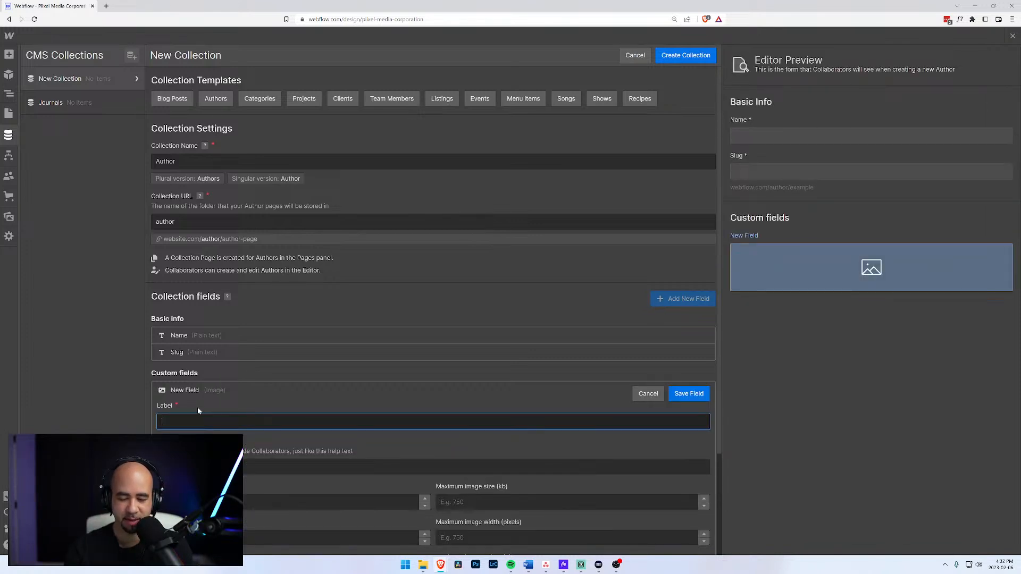
text(Profile Pic)
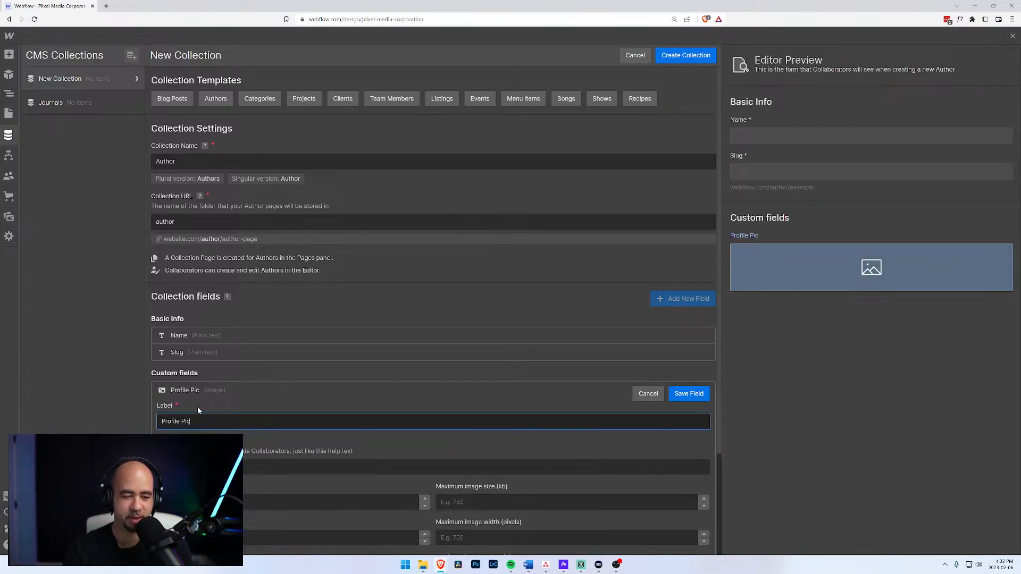
text(ture)
click(701, 396)
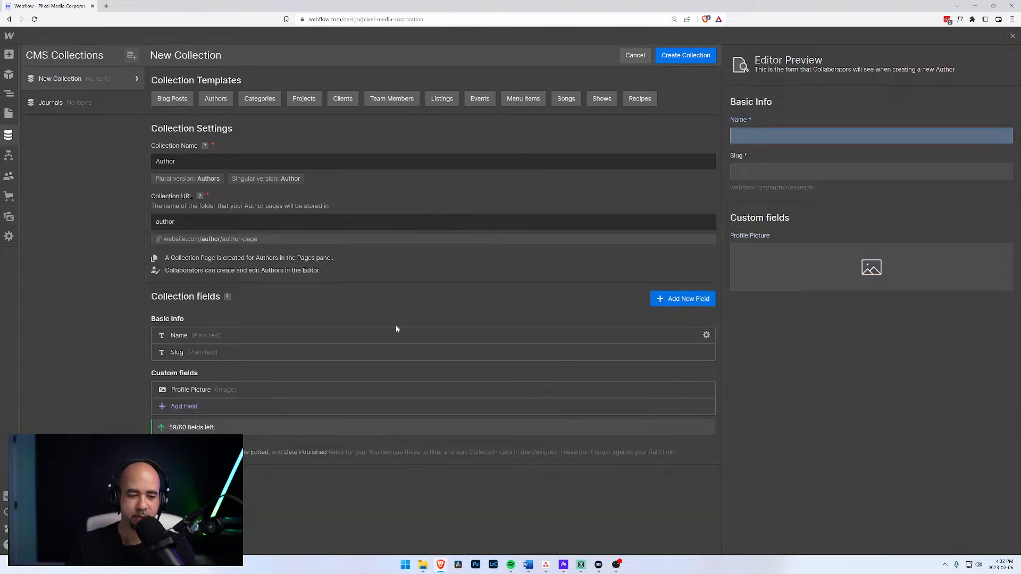
Add a link field labelled 'Twitter'.
click(187, 407)
scroll(277, 418, down, 1)
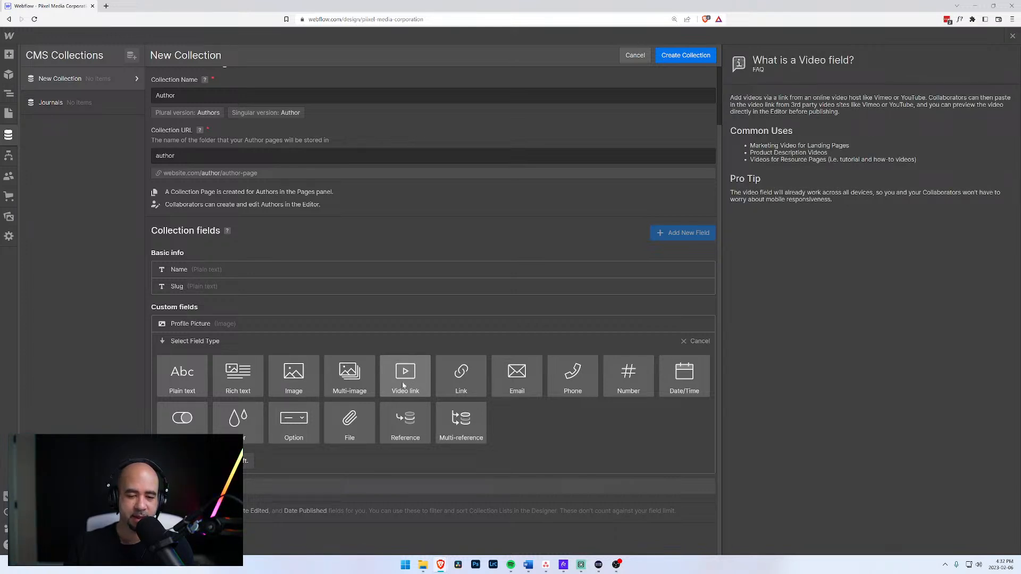
click(459, 389)
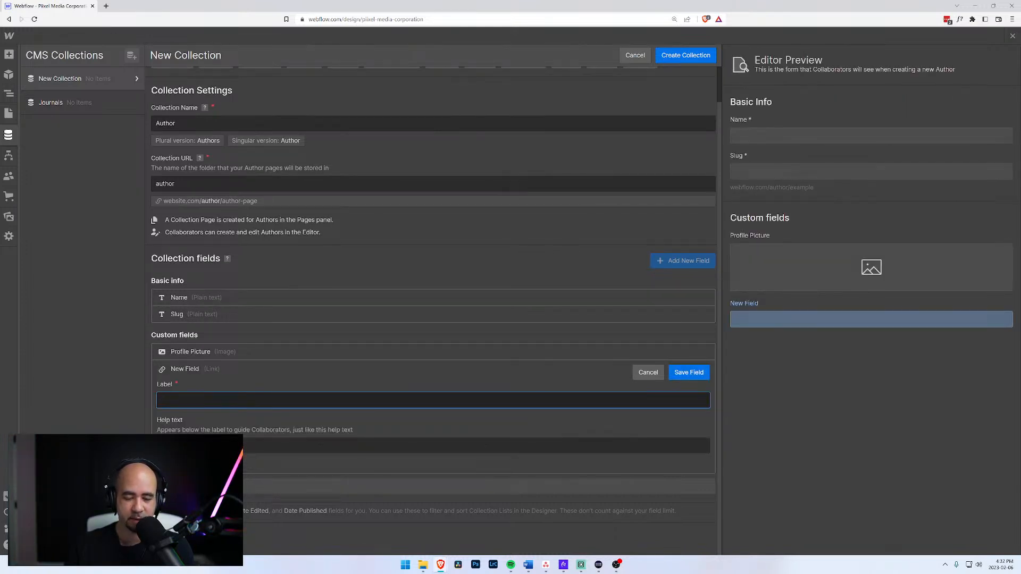
text(Twitter)
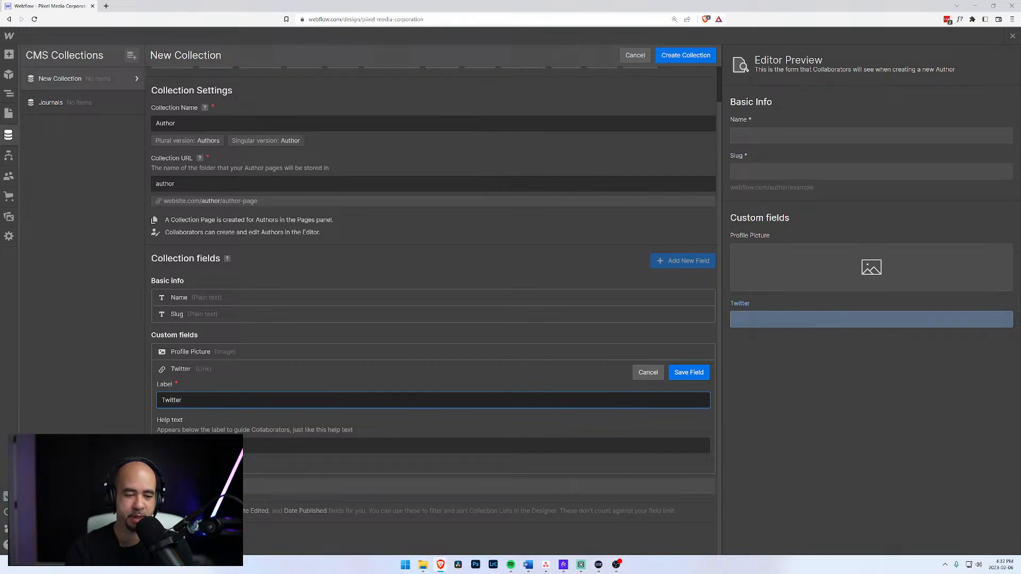
click(686, 373)
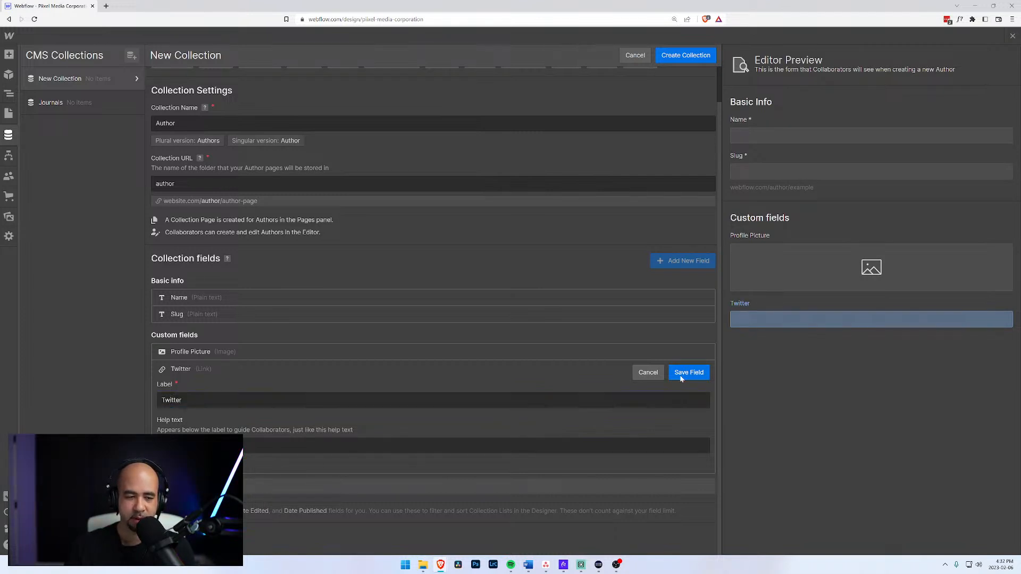
Discard the empty extra link field without saving it.
click(216, 422)
scroll(276, 458, down, 2)
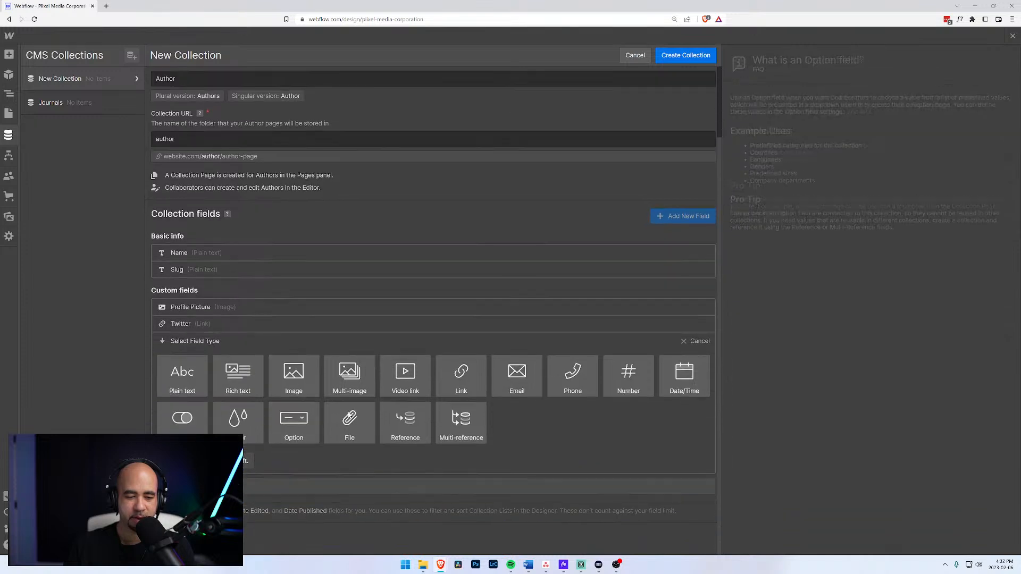
click(461, 371)
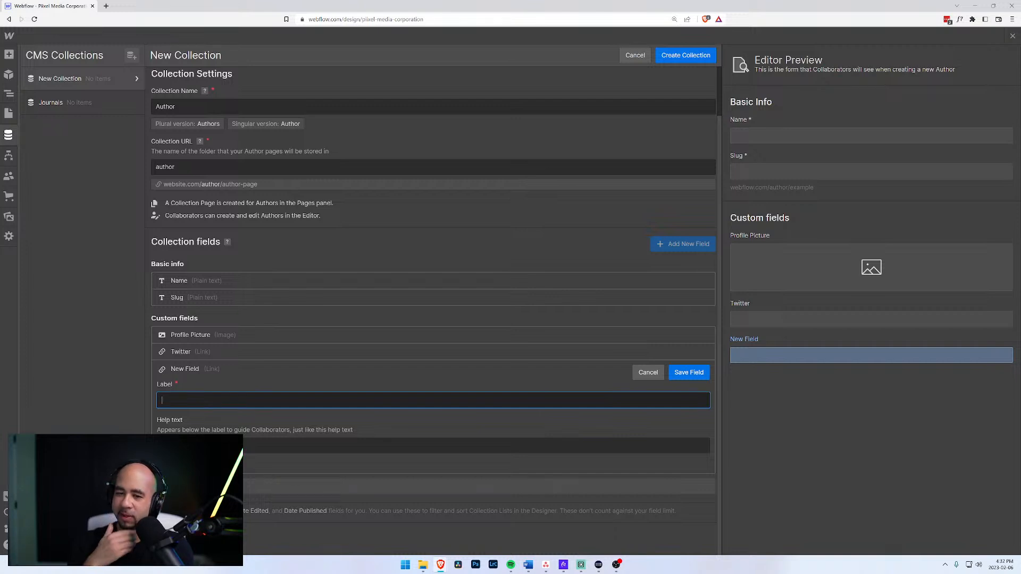
click(644, 374)
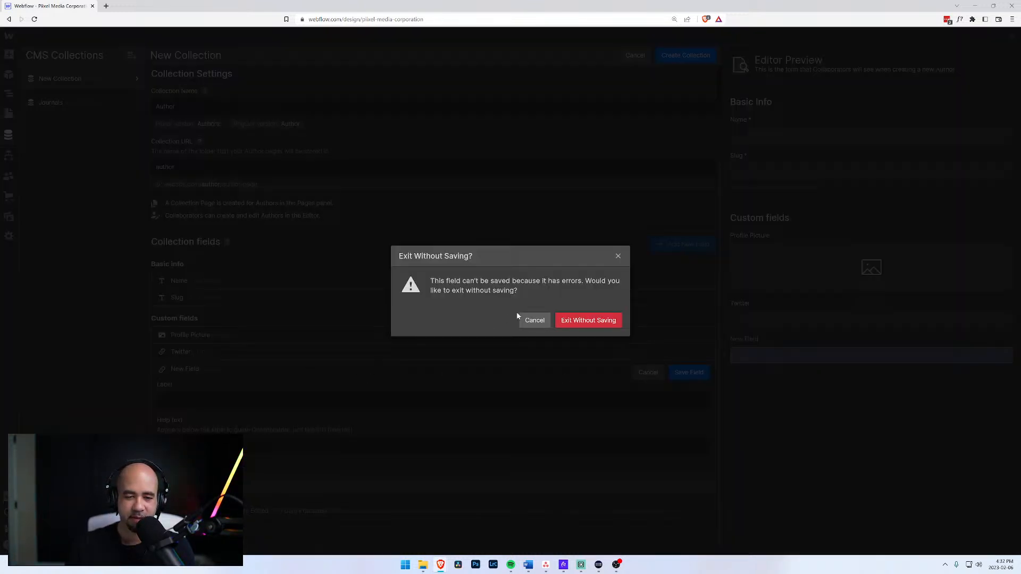
click(535, 321)
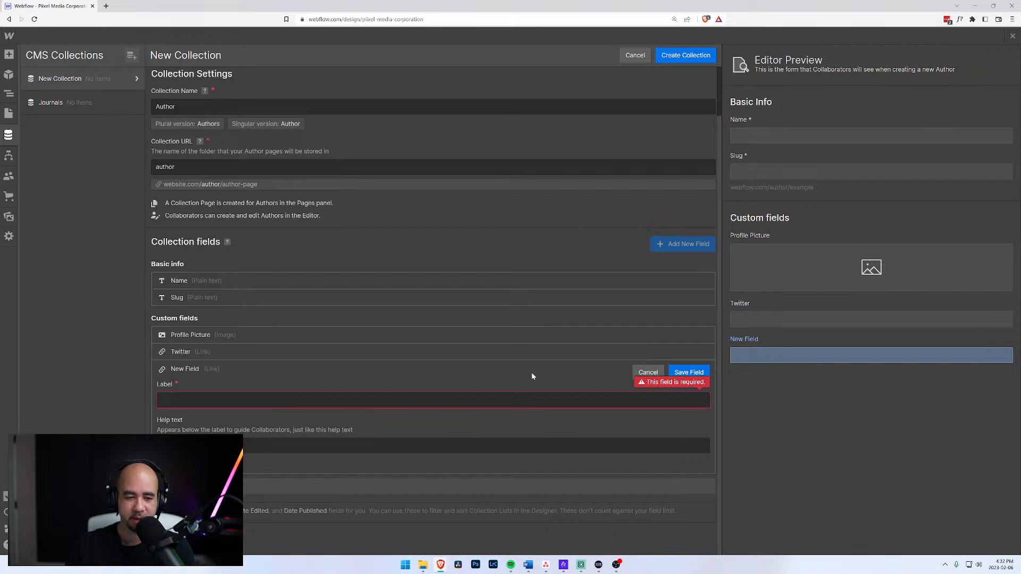
click(644, 372)
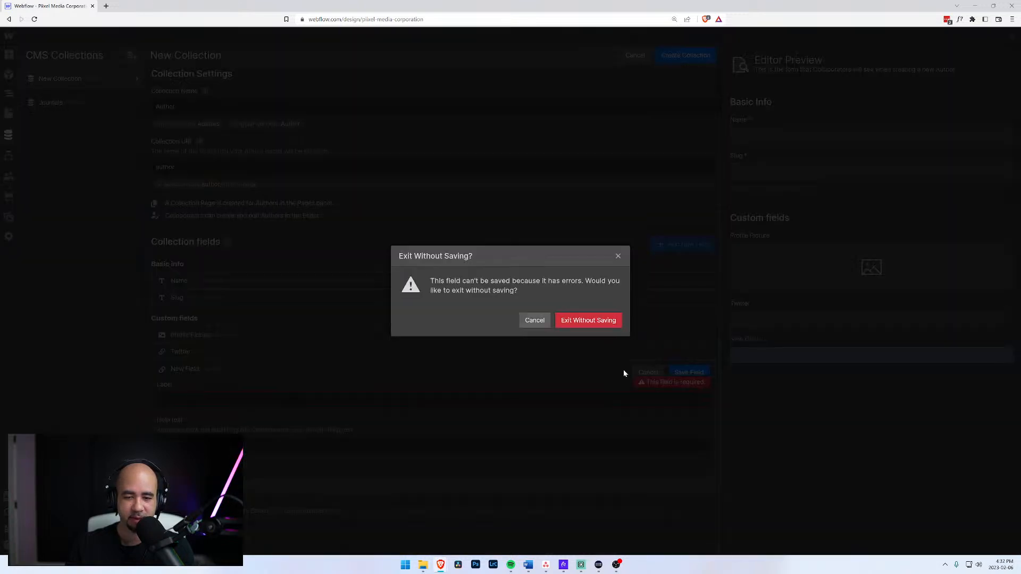
click(580, 322)
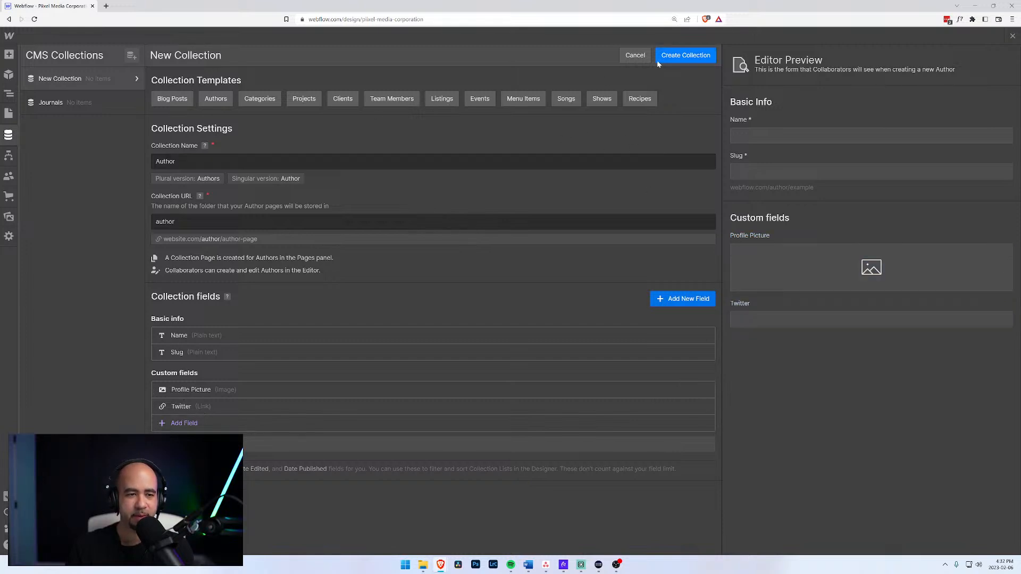
Create the Authors collection and rename the Journals collection to Journal.
click(677, 60)
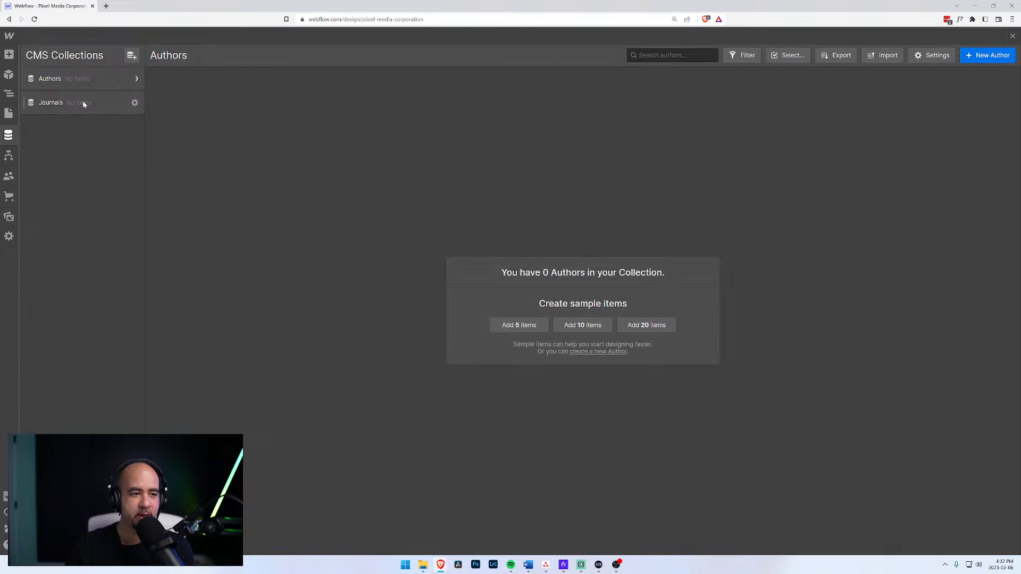
click(82, 100)
click(133, 103)
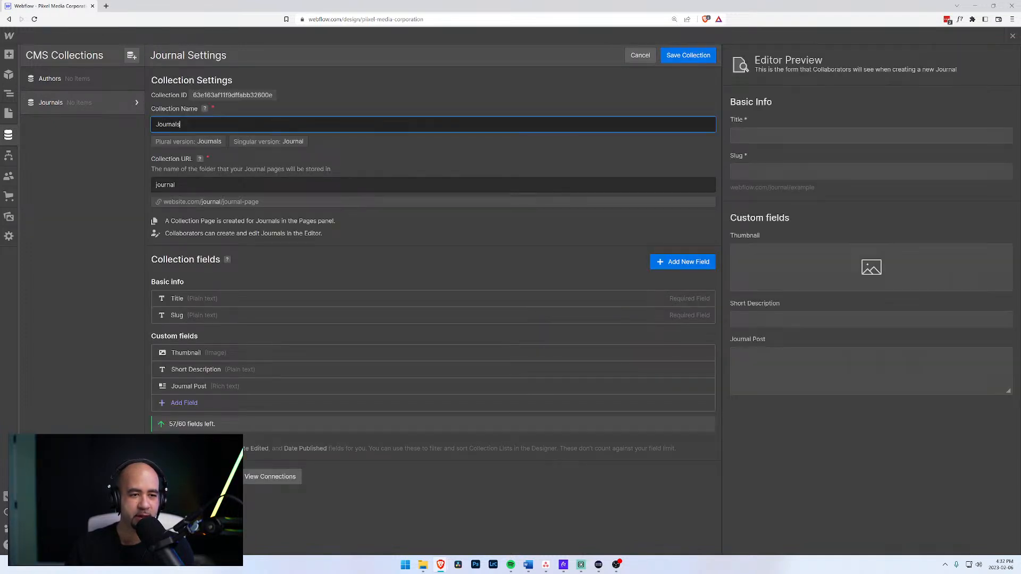
key(BackSpace)
key(Tab)
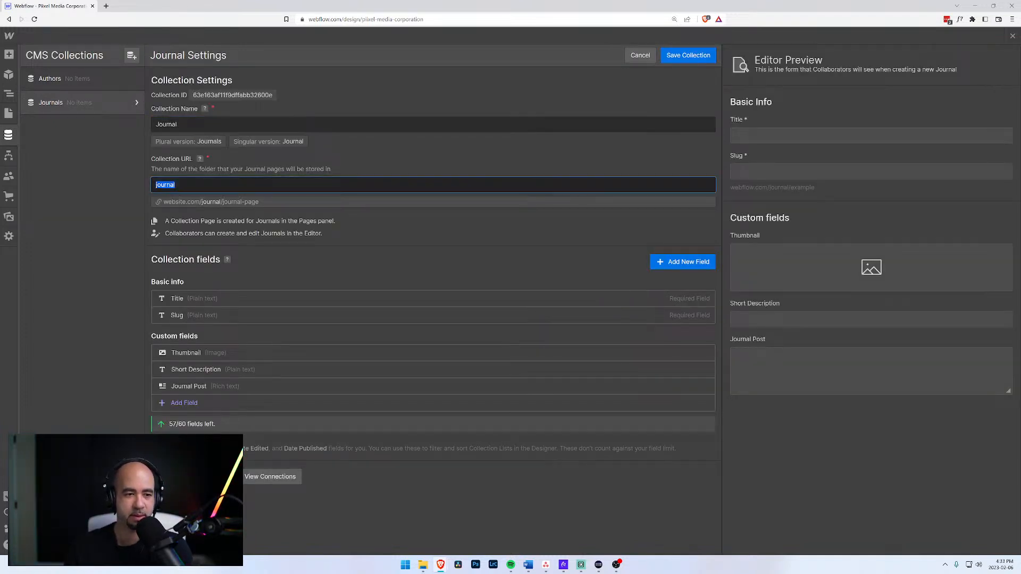
Add an Author reference field to Authors, move it under Thumbnail, and save the collection.
click(188, 405)
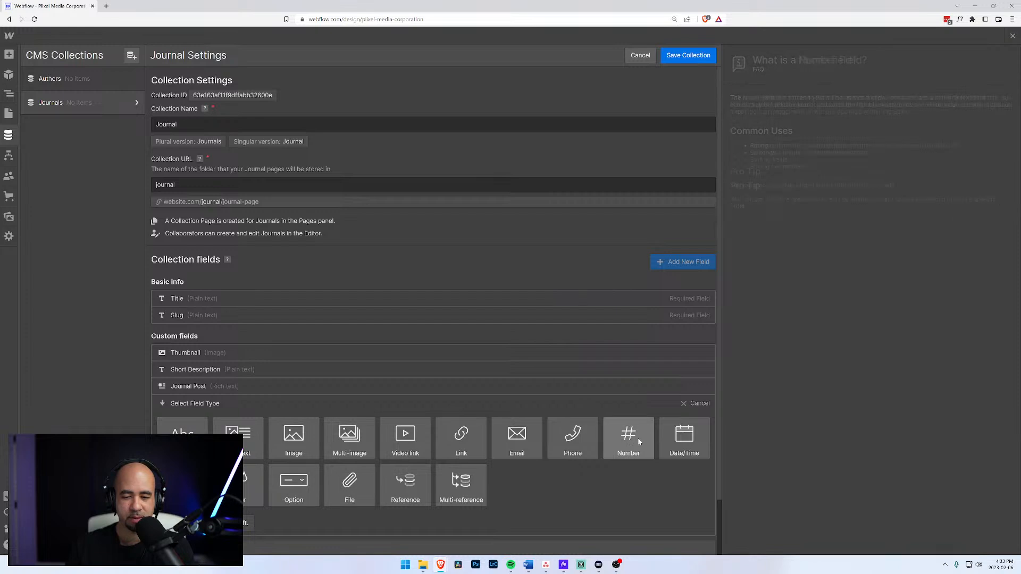
scroll(402, 448, down, 2)
scroll(403, 448, down, 1)
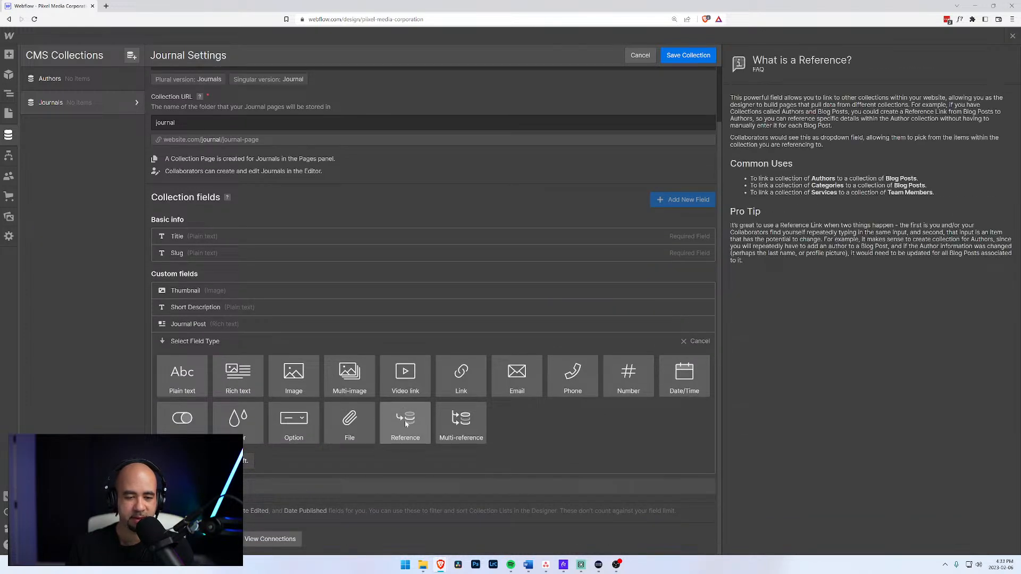
click(405, 425)
text(Au)
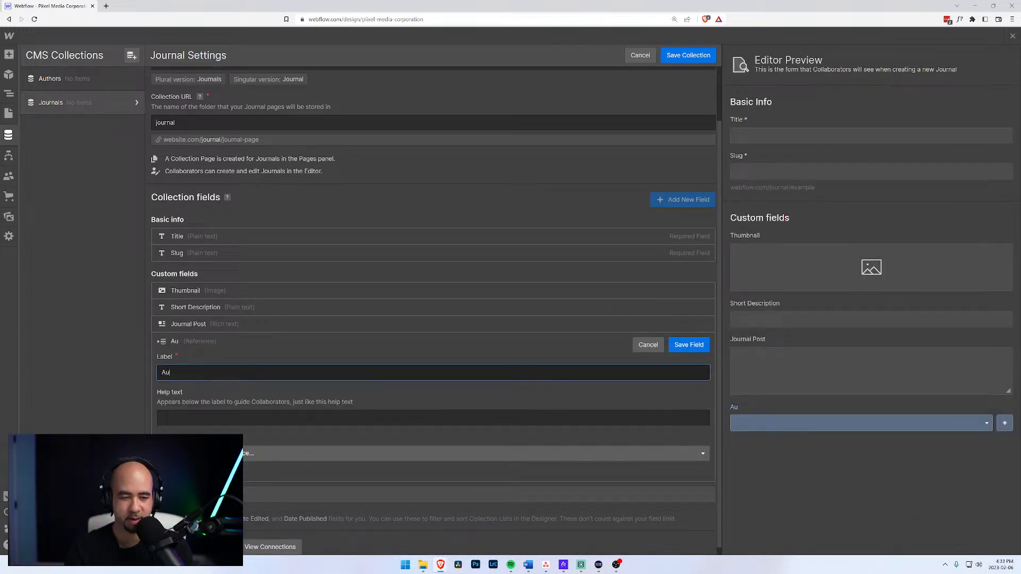
text(thor)
click(285, 449)
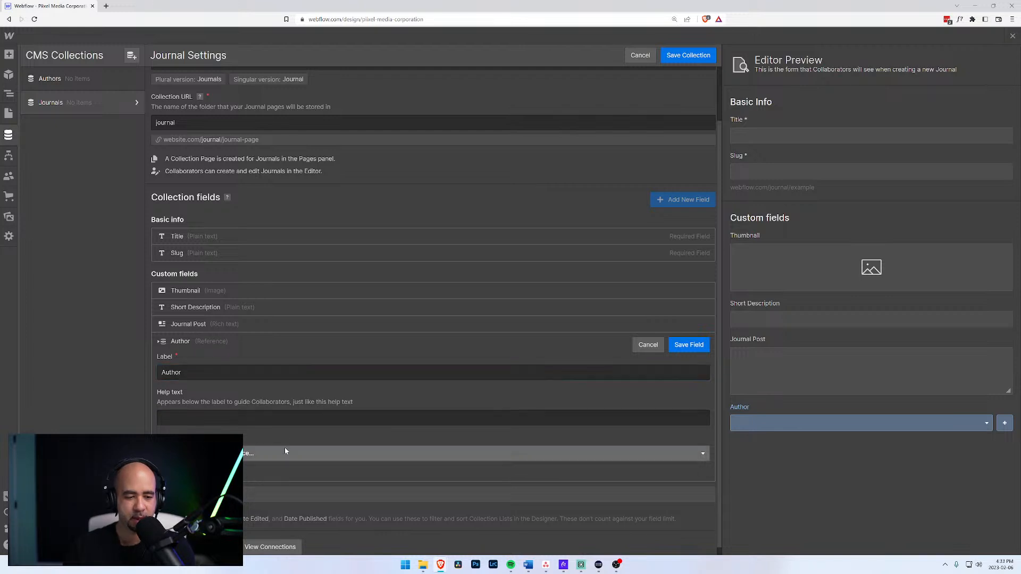
click(177, 487)
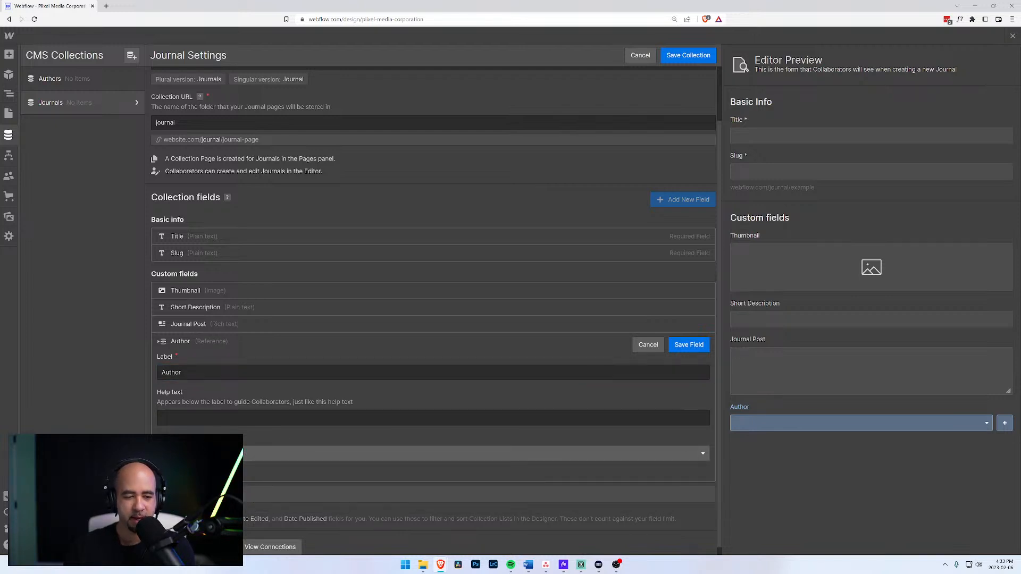
scroll(433, 310, down, 1)
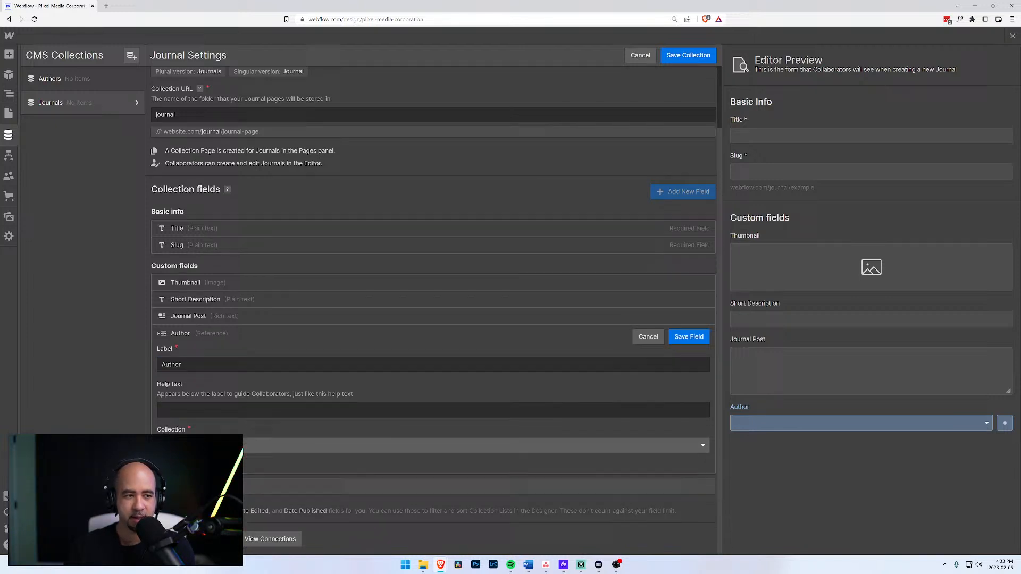
click(688, 337)
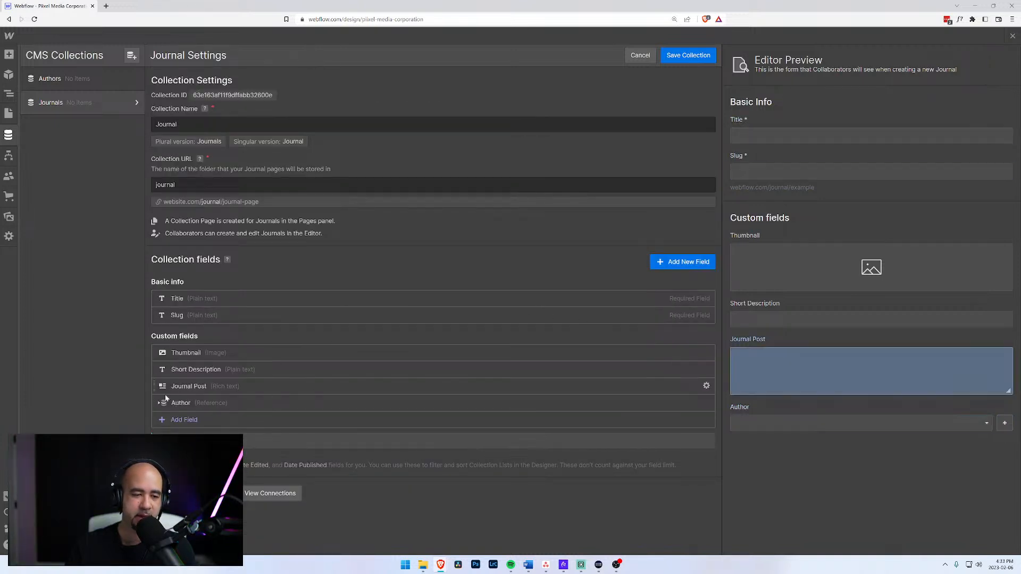
drag(154, 404, 155, 368)
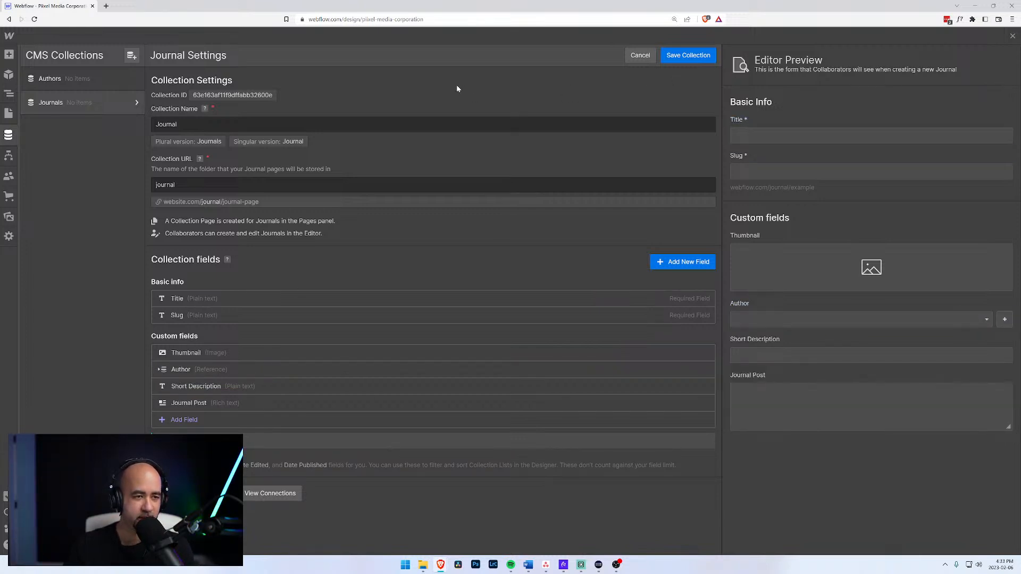
click(681, 60)
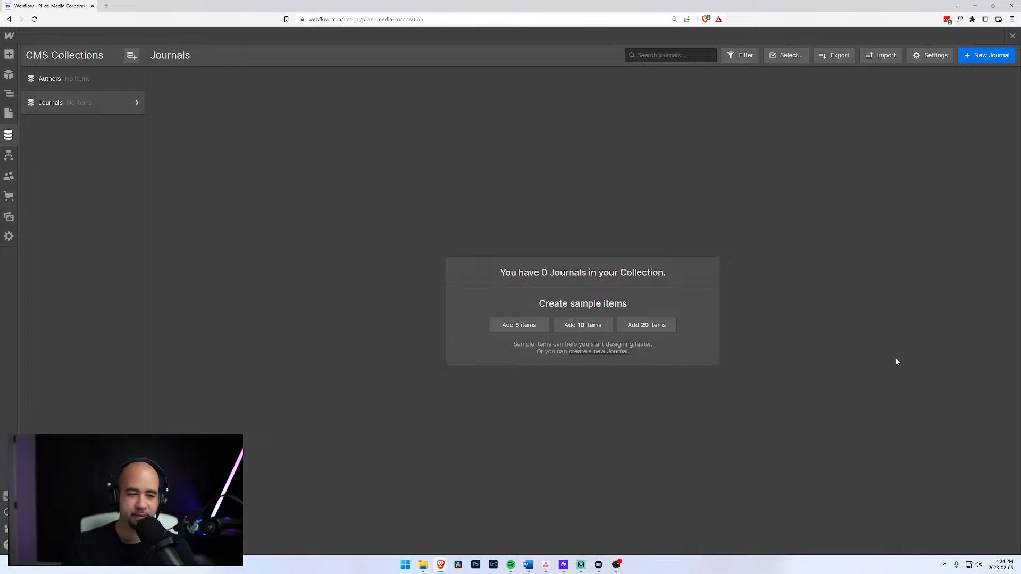
Return from the CMS to the Pages panel listing Home and the template pages.
click(11, 116)
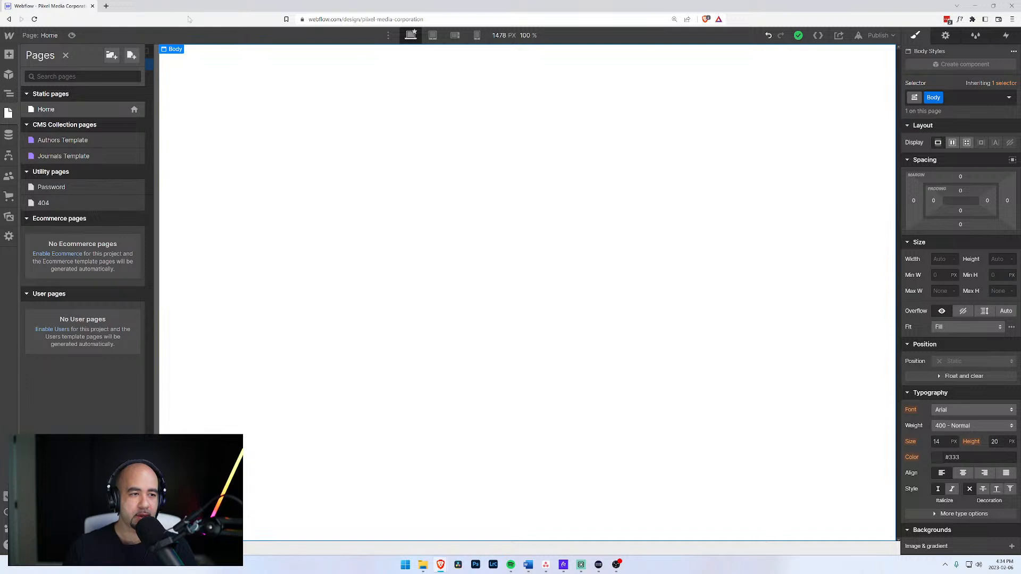
Insert a Div Block on the Home page and give it the class Wrapper.
key(z)
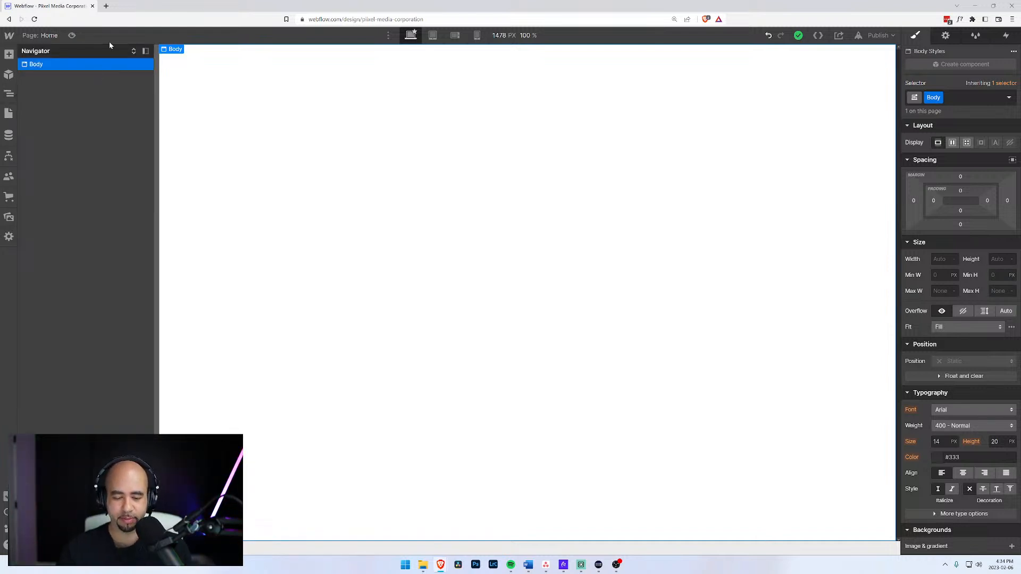
key(ctrl+e)
text(div)
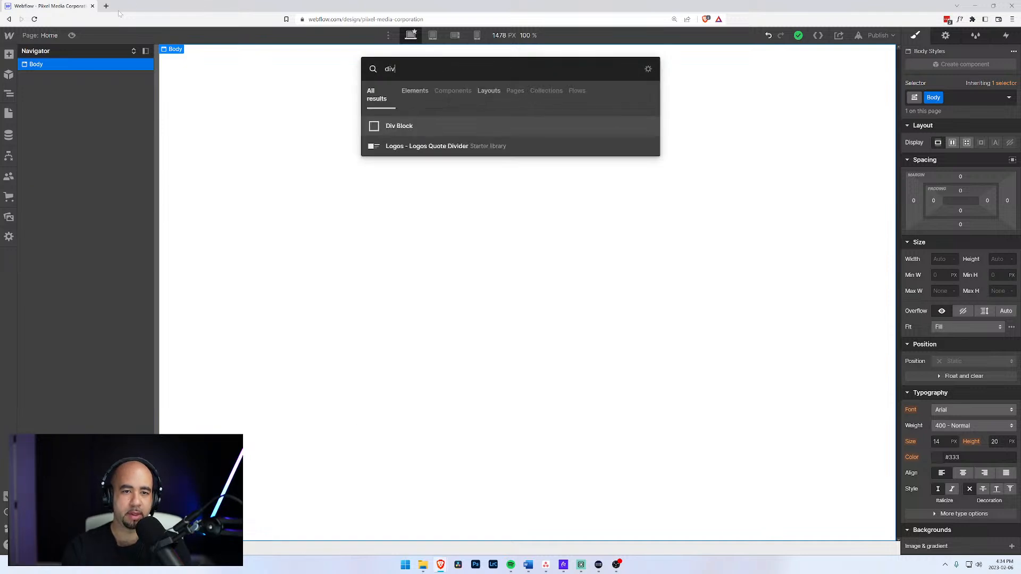
key(Return)
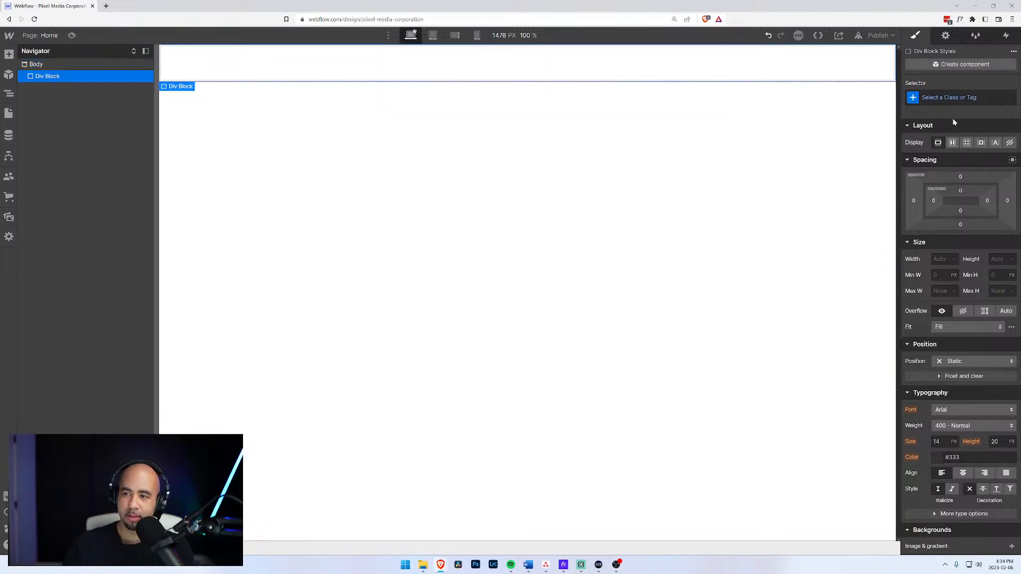
key(ctrl+Return)
text(Wrapp)
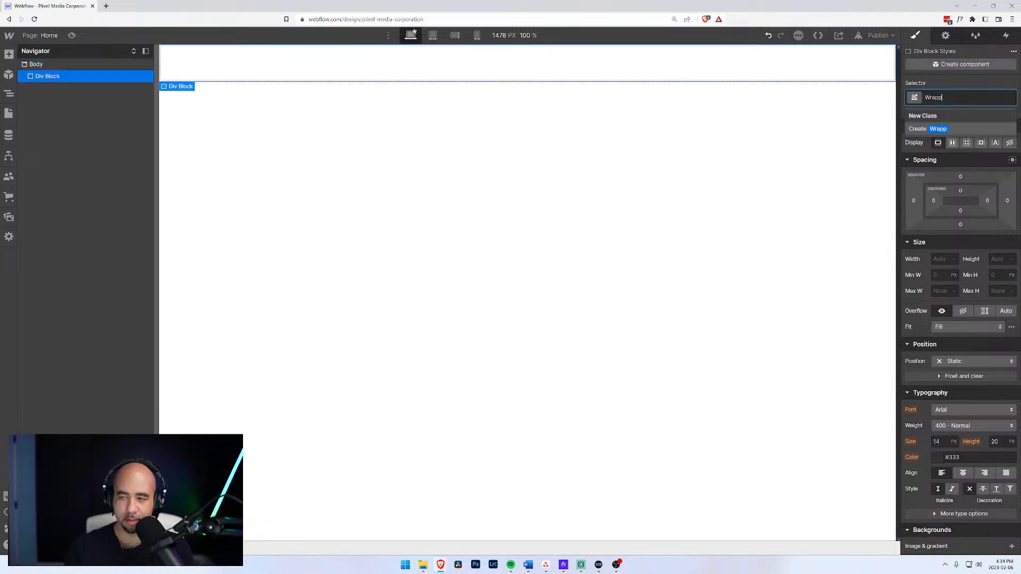
text(er)
key(Return)
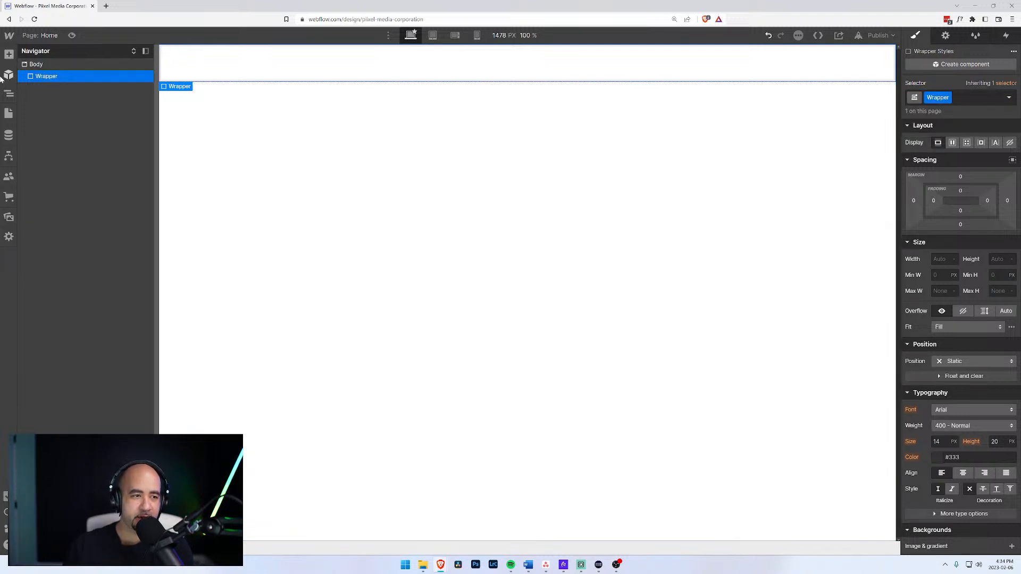
Nest a new Div Block inside the Wrapper and select it for a class.
click(37, 65)
click(41, 77)
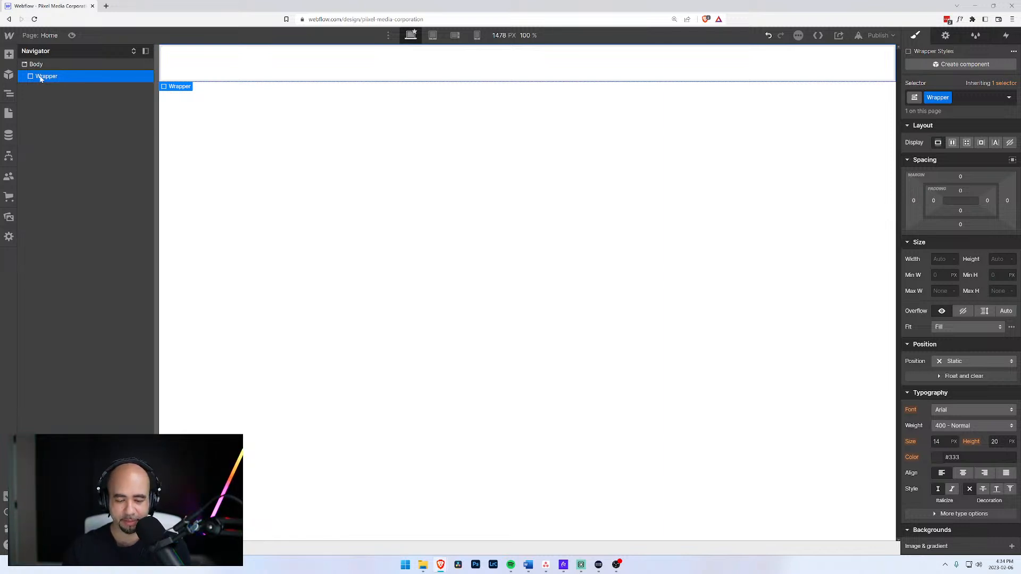
key(ctrl+k)
text(div)
key(Return)
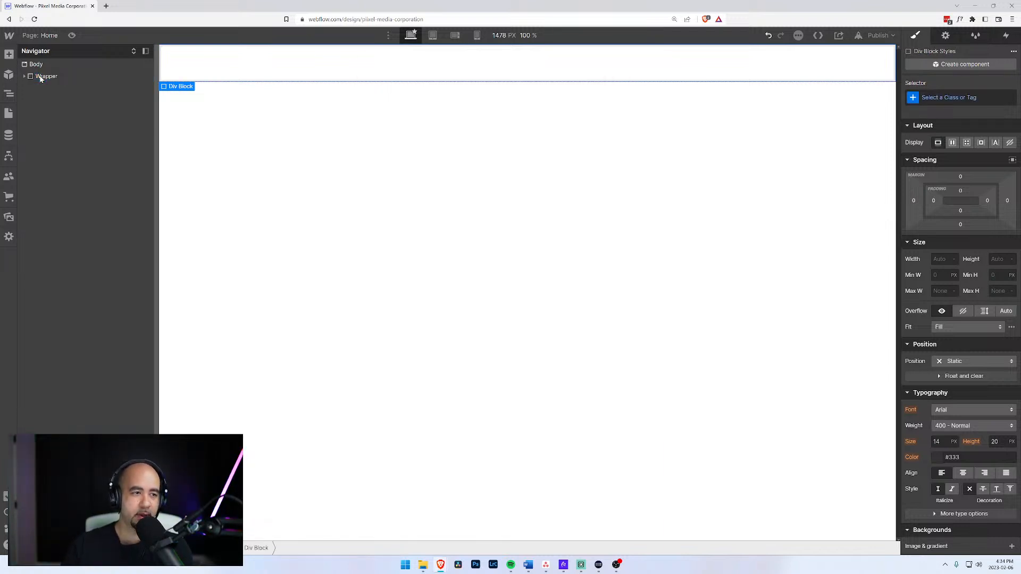
click(18, 77)
click(24, 76)
click(53, 88)
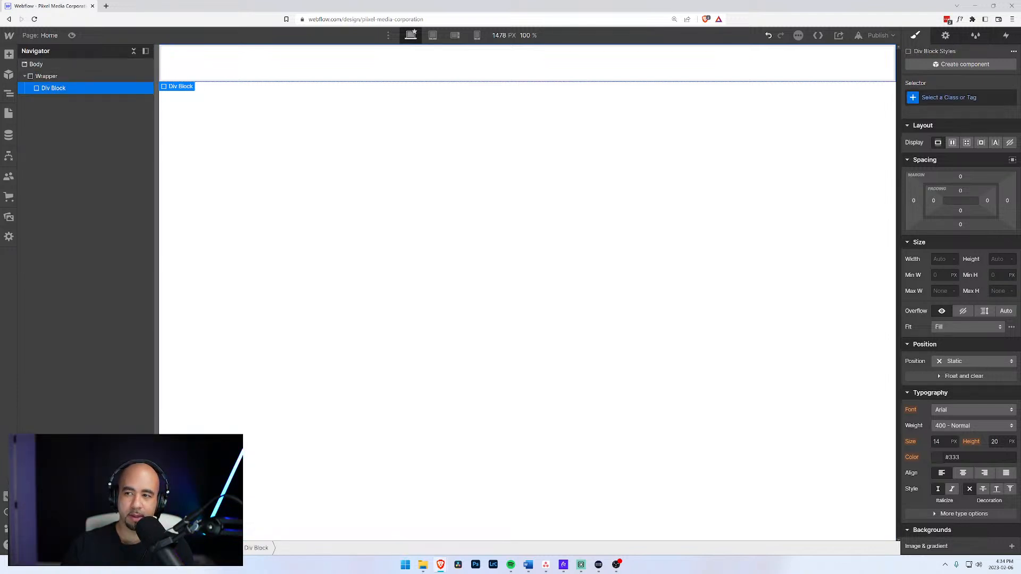
click(949, 98)
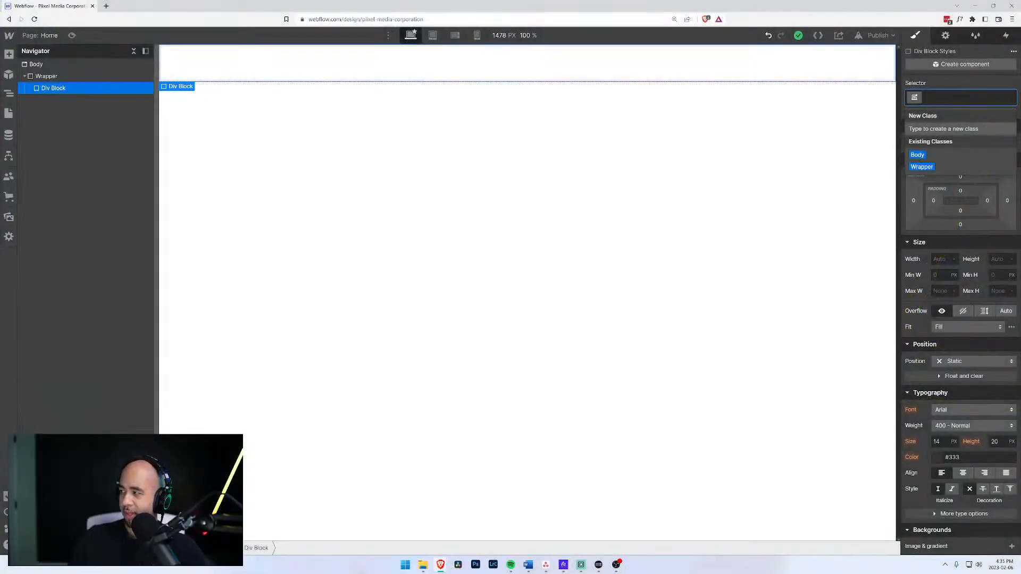
Give the inner Div Block the Container class.
click(46, 76)
click(58, 90)
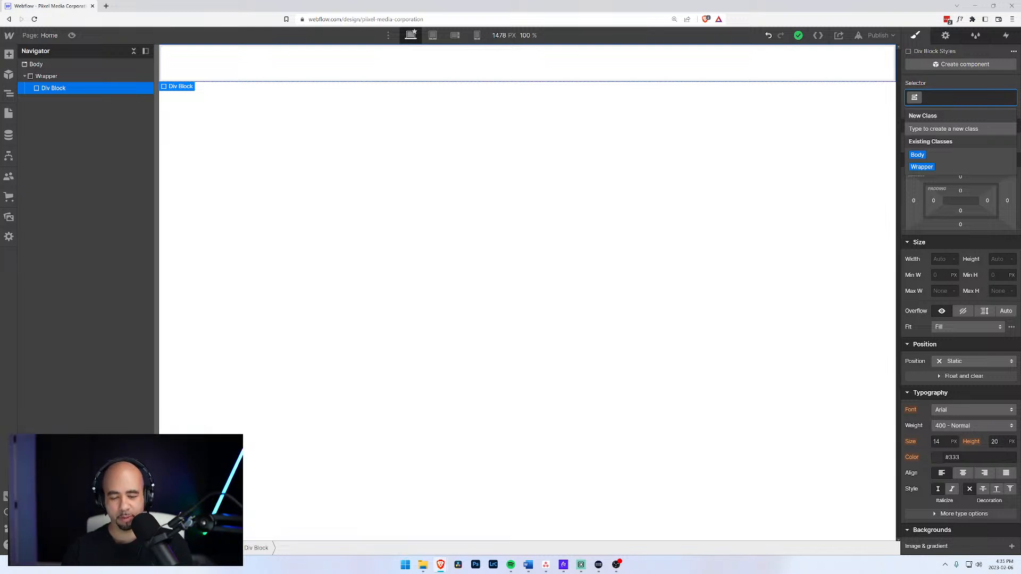
text(Contai)
key(Return)
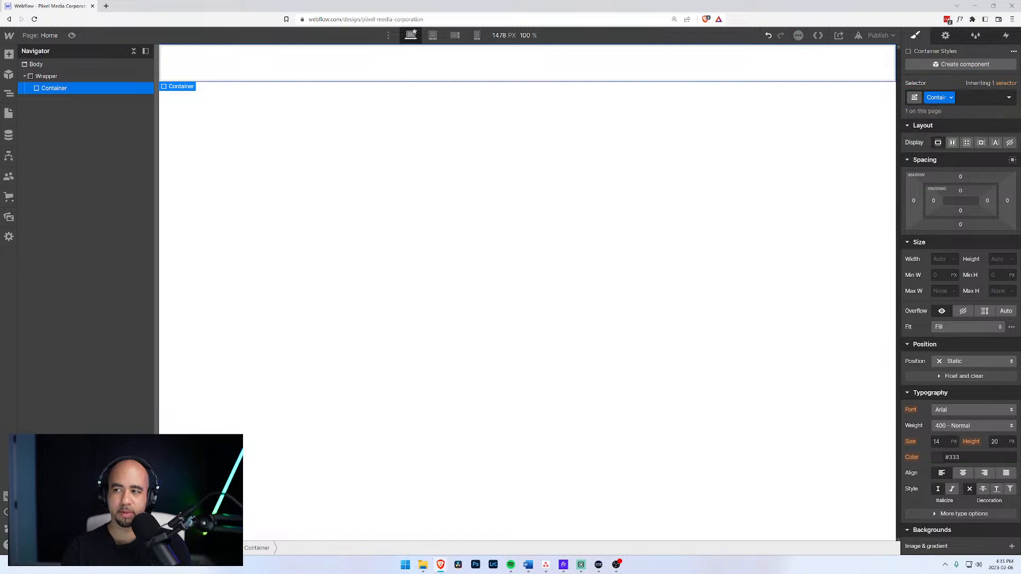
Insert a new Div Block inside the Container using quick find.
click(53, 77)
click(54, 85)
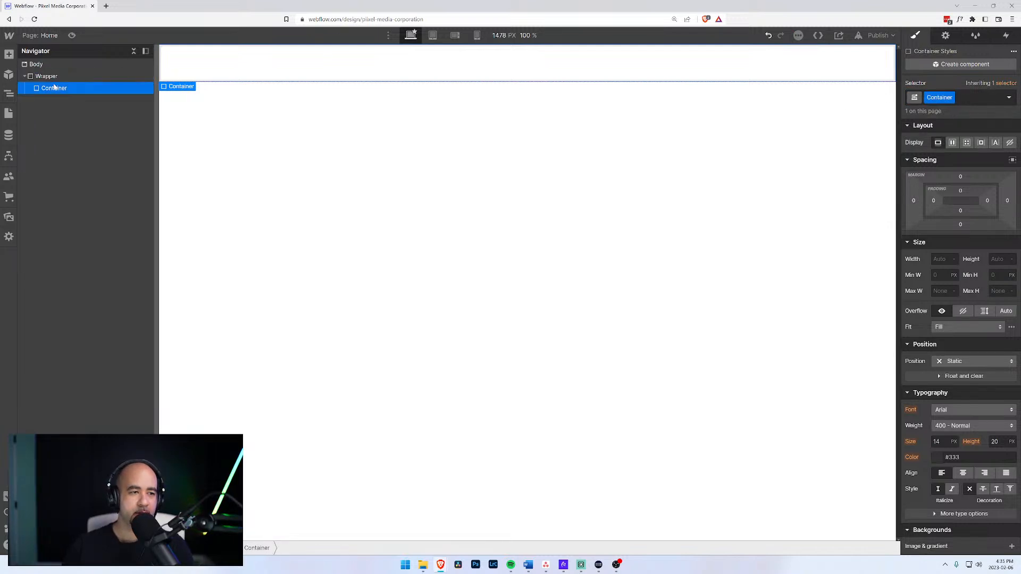
key(ctrl+e)
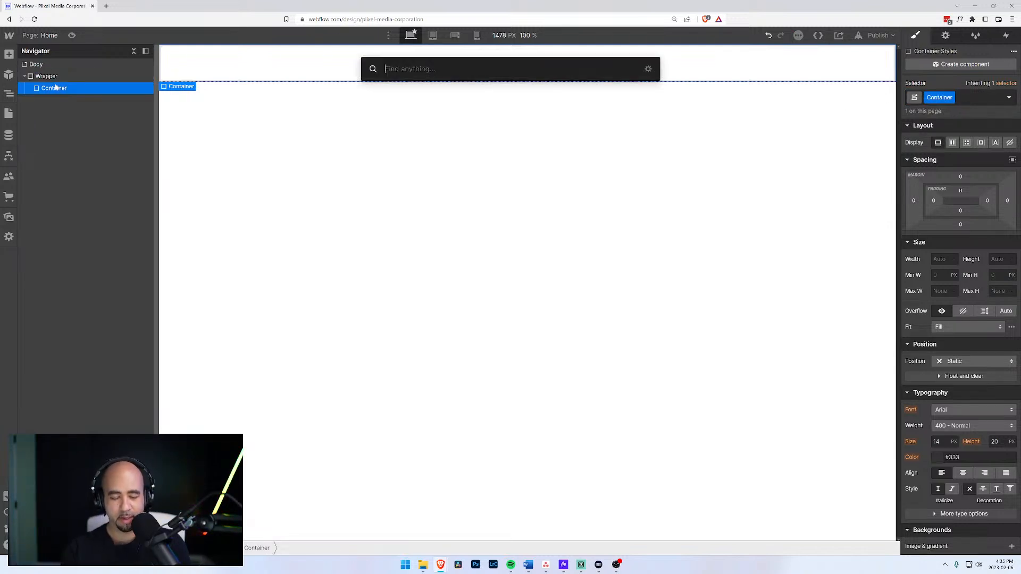
text(head)
key(BackSpace)
key(BackSpace)
key(BackSpace)
key(BackSpace)
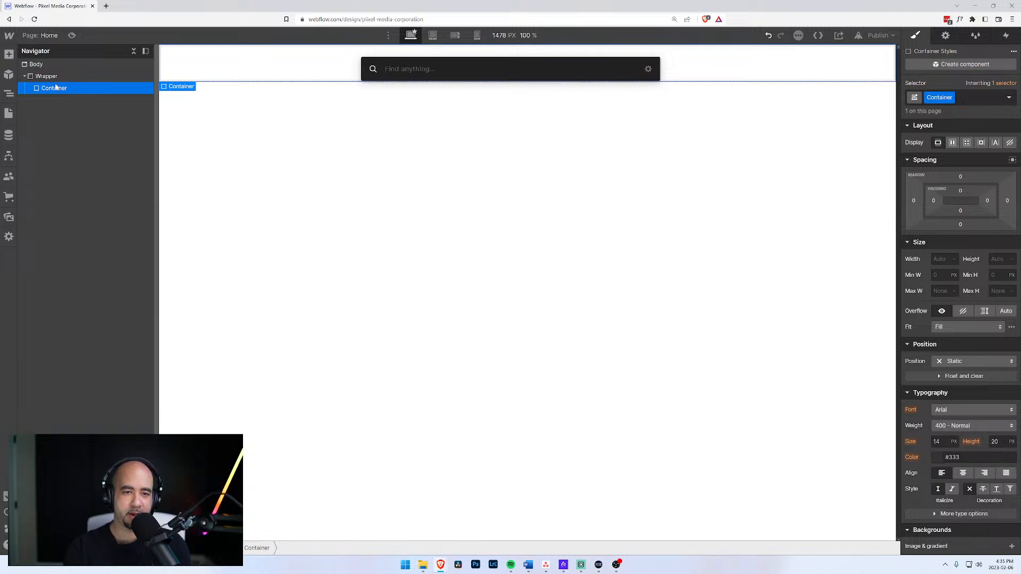
text(div)
key(Return)
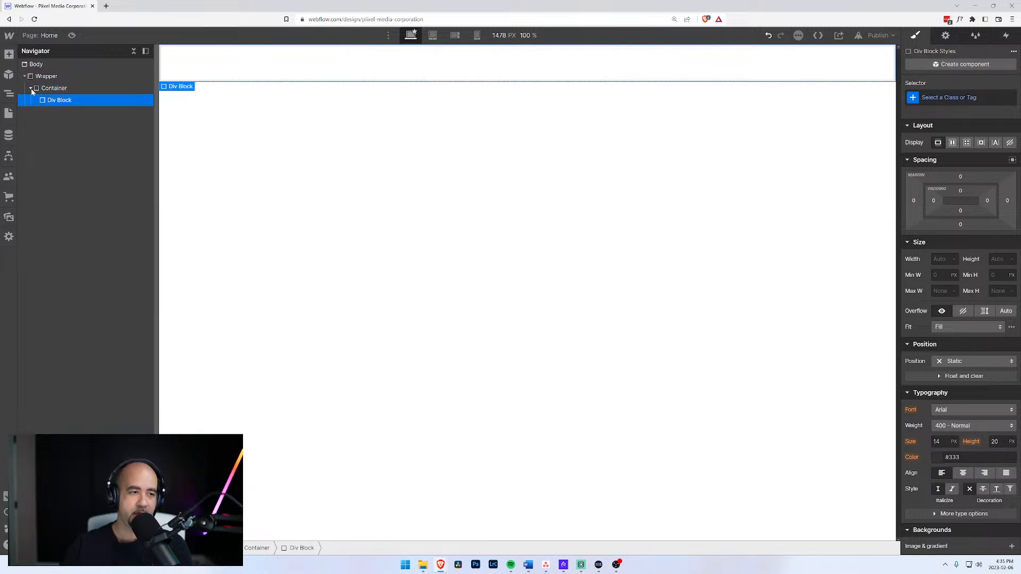
Create and apply the Header class to the new block.
click(49, 100)
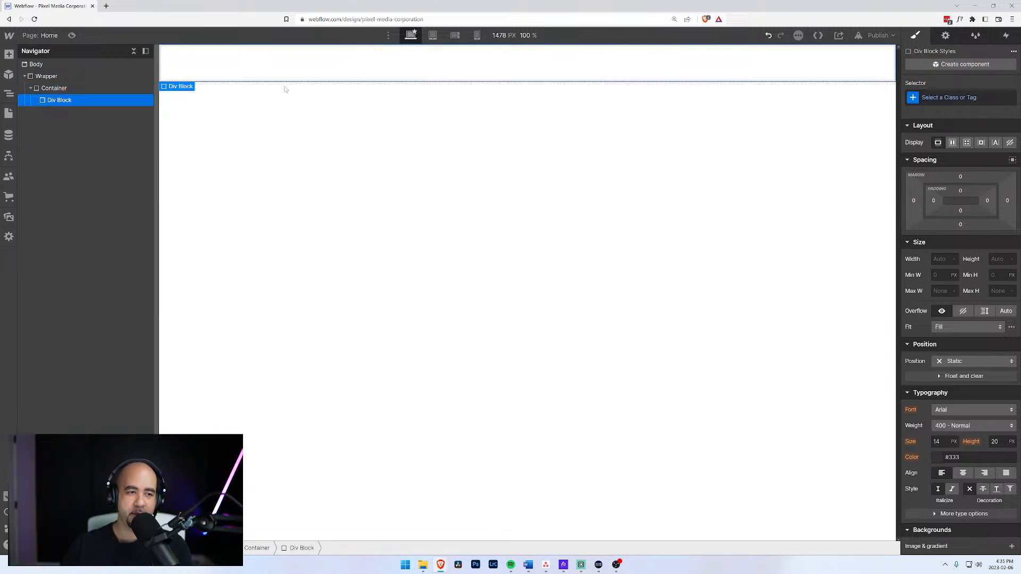
key(ctrl+Return)
text(Header)
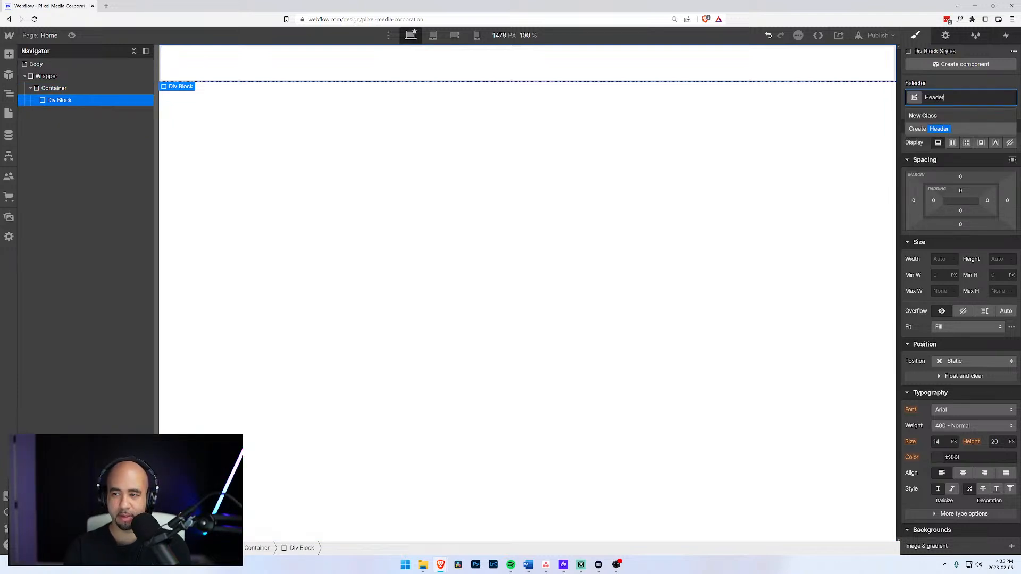
key(Return)
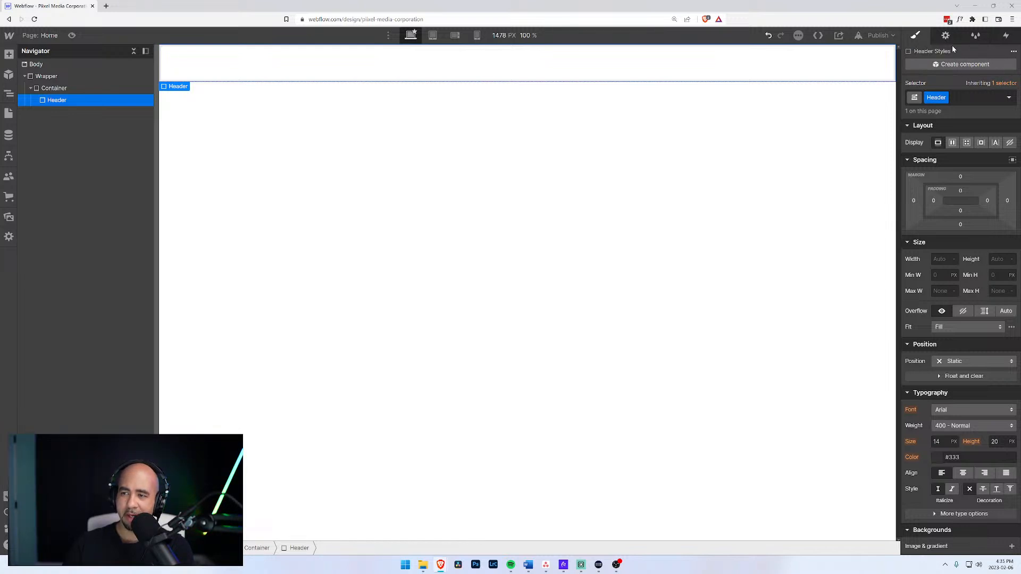
Change the block's HTML tag from Div to Header in Settings.
click(946, 36)
click(938, 102)
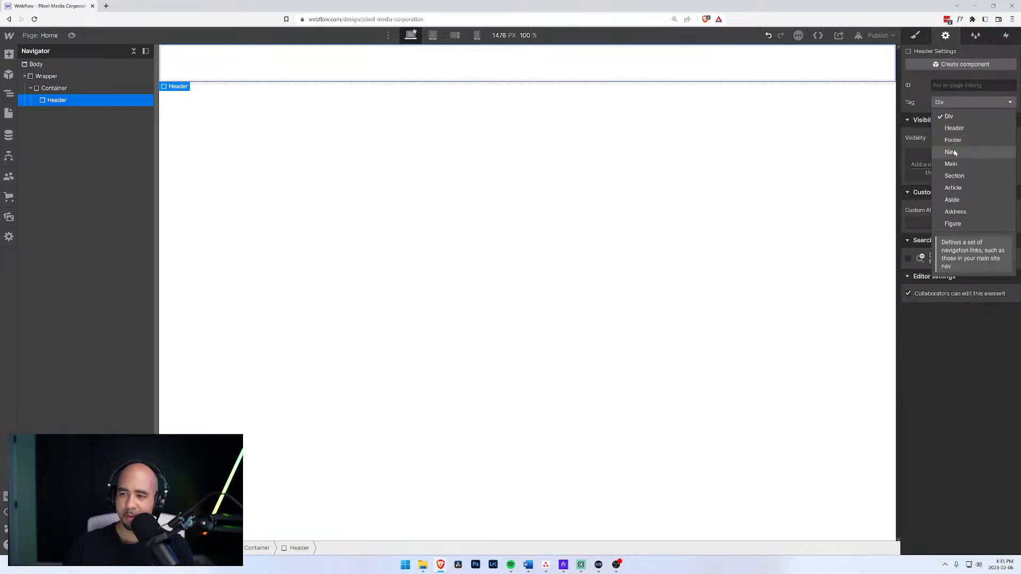
click(955, 129)
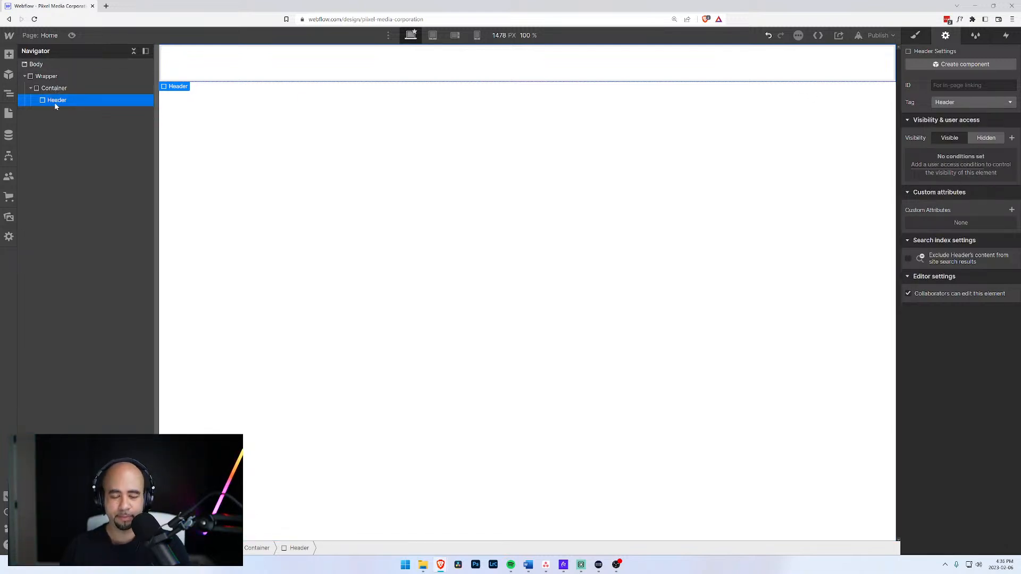
click(8, 99)
click(8, 99)
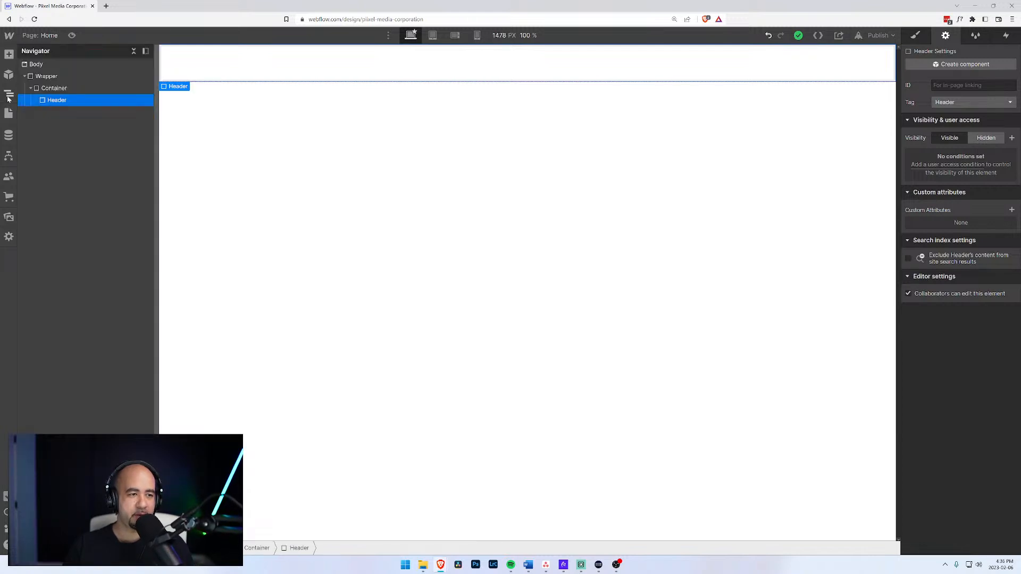
Drag a Navbar element from the Add panel into the Header block and dismiss its settings popup.
click(9, 54)
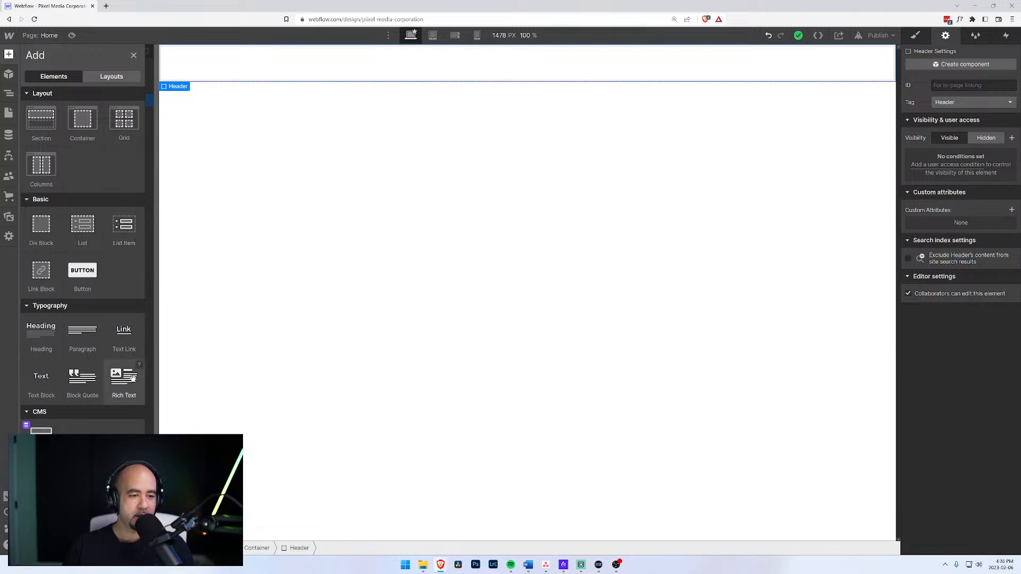
scroll(109, 367, down, 1)
scroll(108, 365, down, 3)
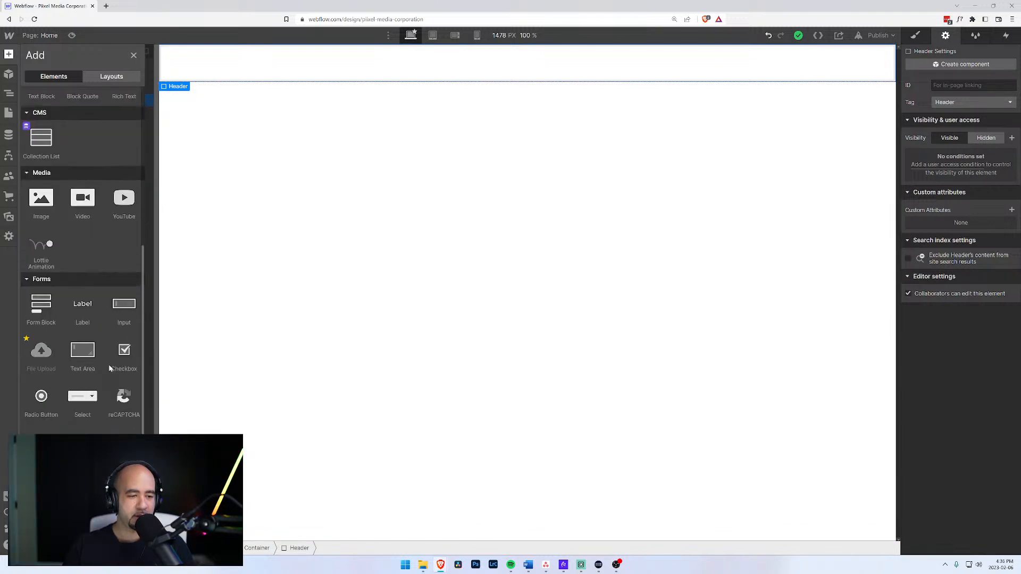
scroll(107, 366, down, 2)
scroll(107, 366, up, 2)
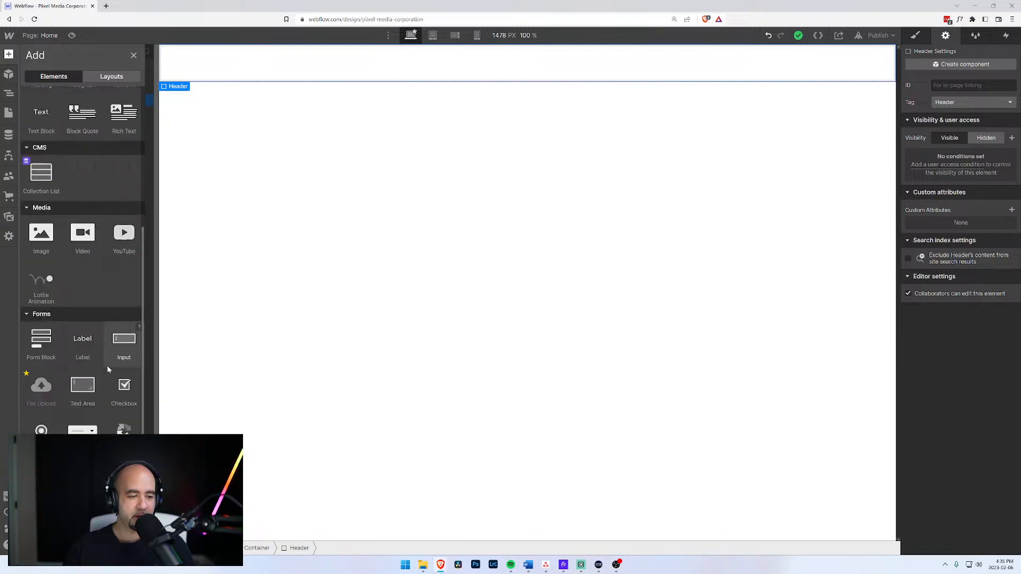
scroll(107, 365, down, 2)
drag(124, 429, 282, 64)
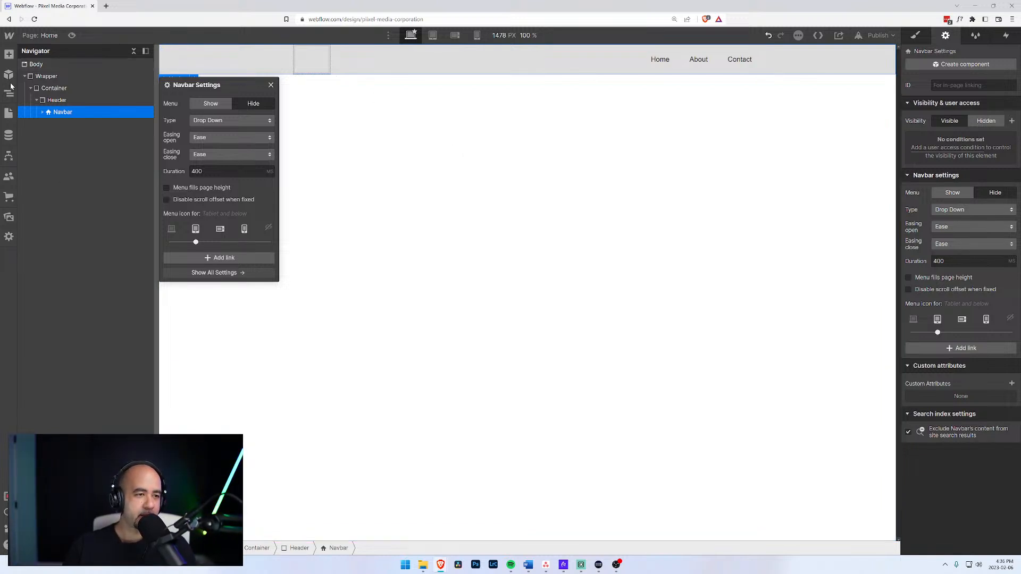
click(10, 56)
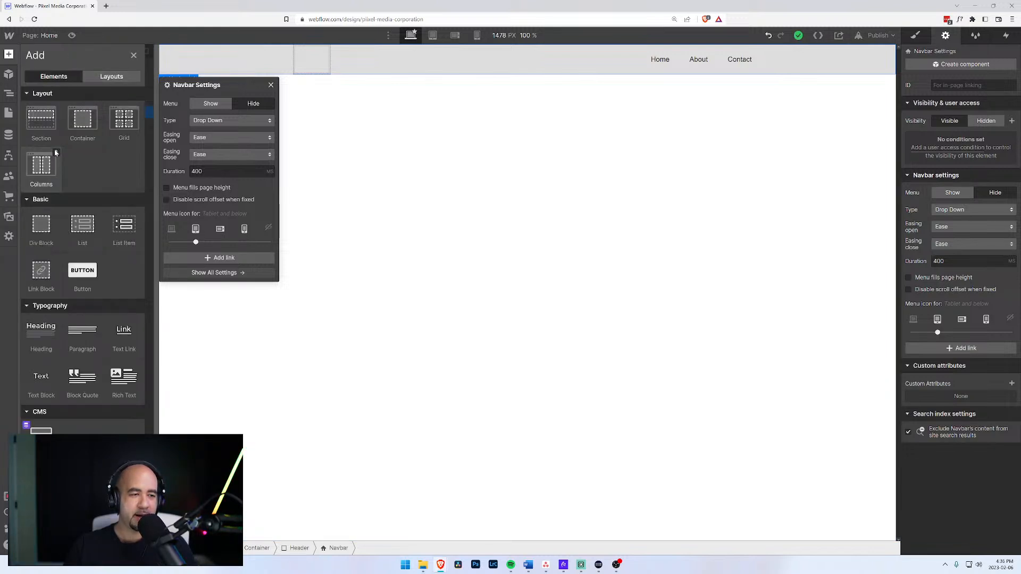
scroll(86, 237, down, 3)
scroll(78, 264, down, 5)
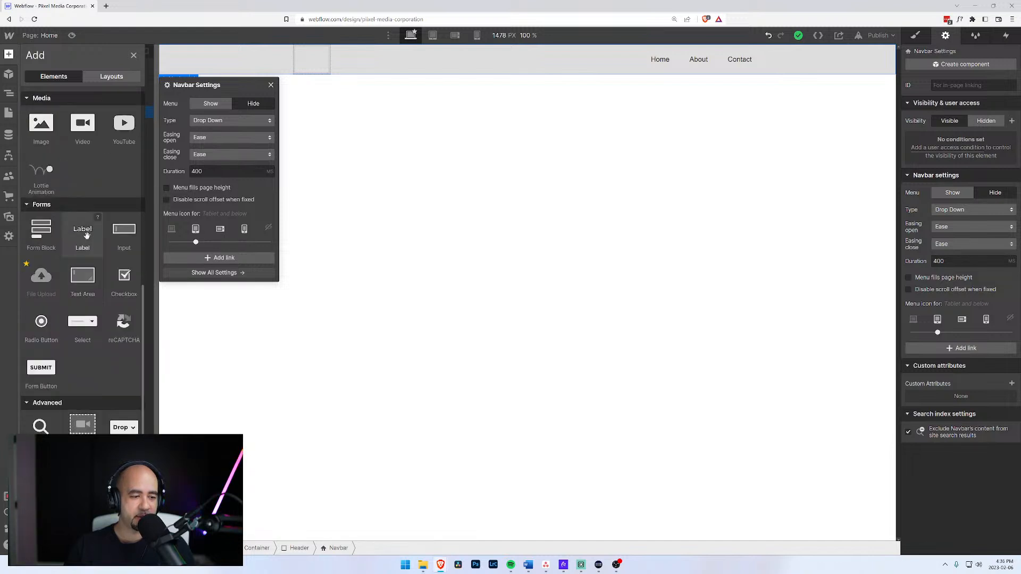
scroll(79, 250, down, 1)
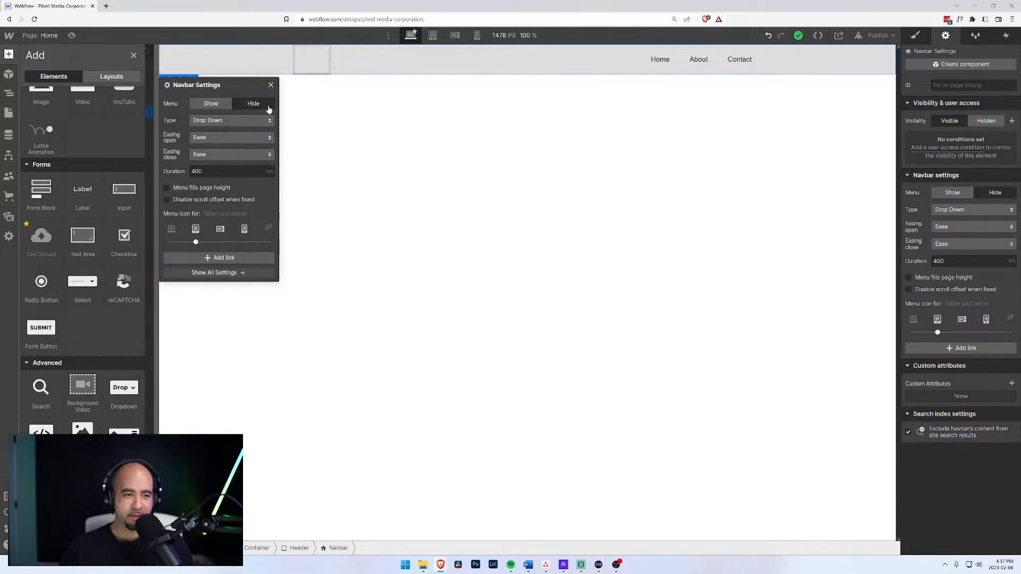
click(270, 85)
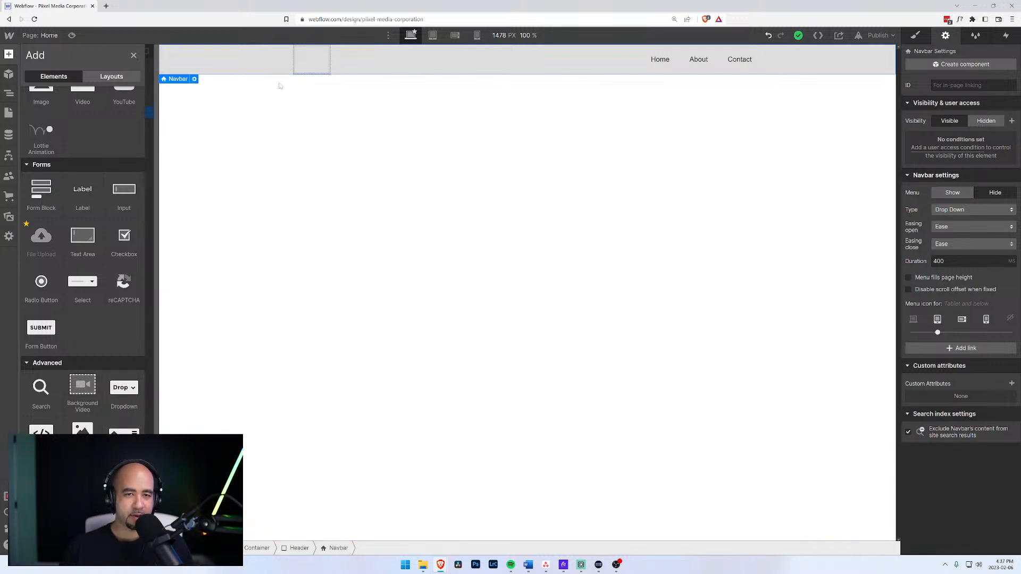
Preview the page at mobile and tablet widths, return to desktop, and select the navbar's Brand.
click(477, 36)
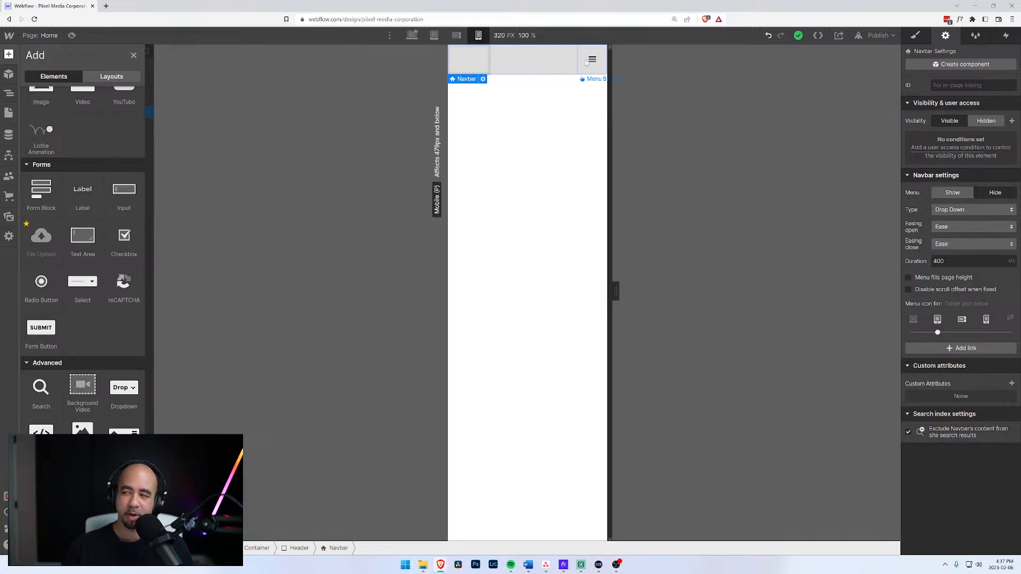
click(412, 35)
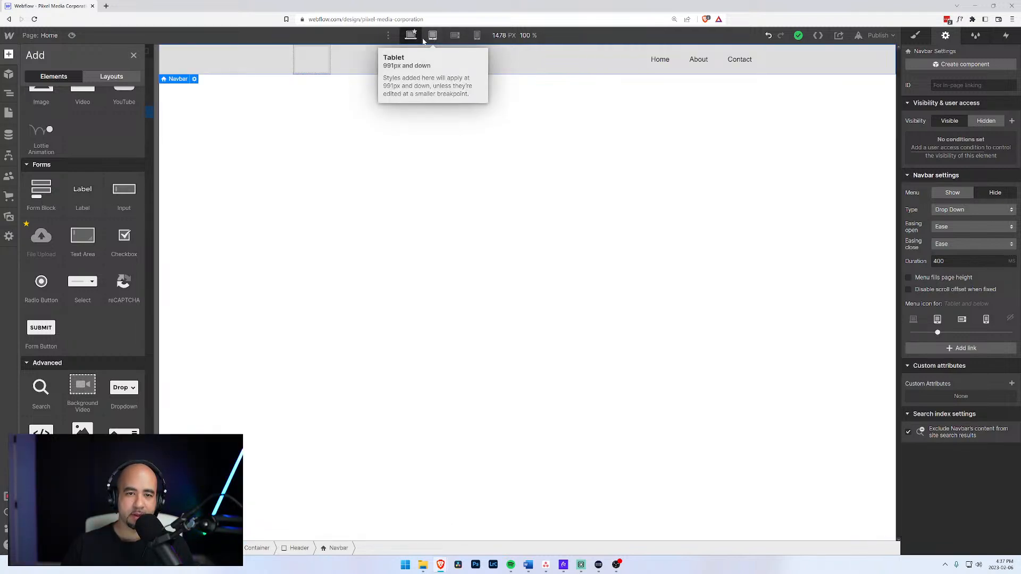
click(433, 35)
click(412, 35)
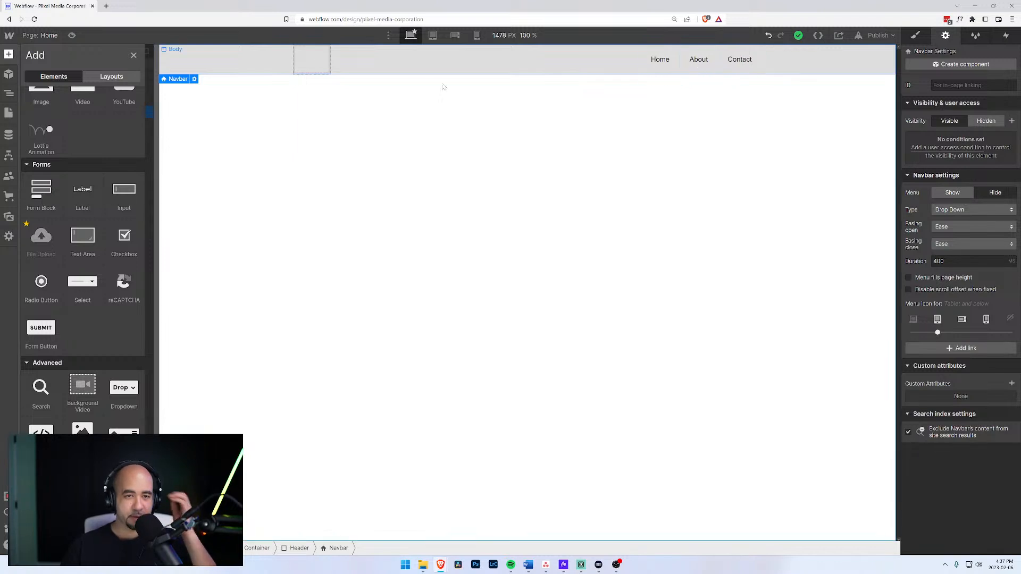
click(316, 68)
Set the Navbar's inner Container left and right margins to 0.
key(z)
click(70, 125)
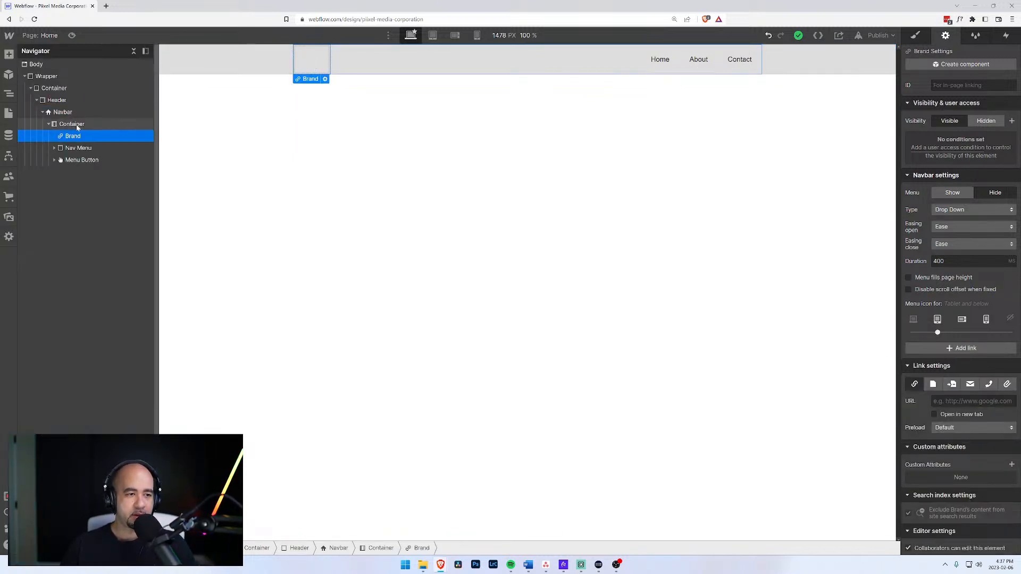
click(73, 136)
click(71, 124)
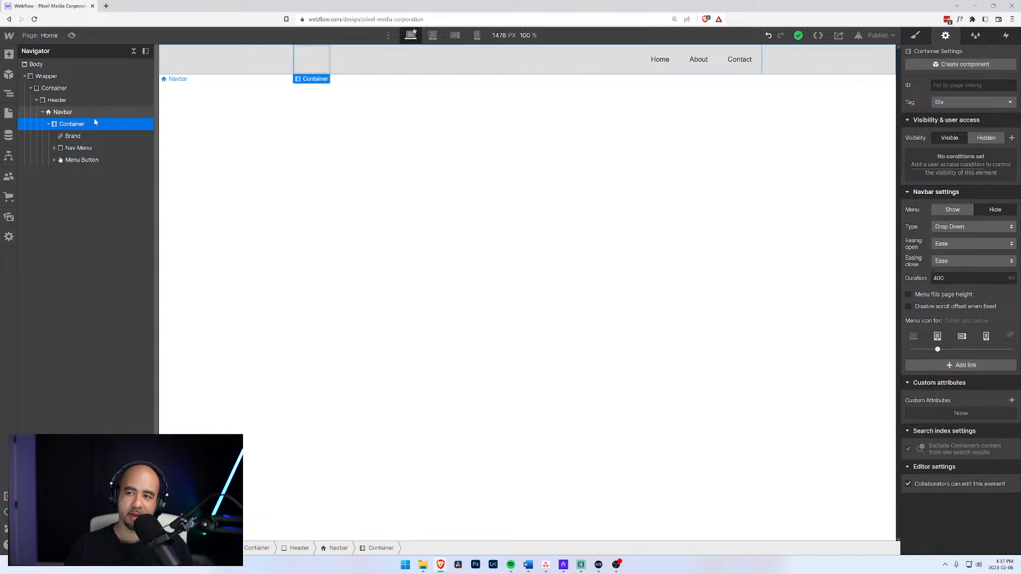
click(916, 38)
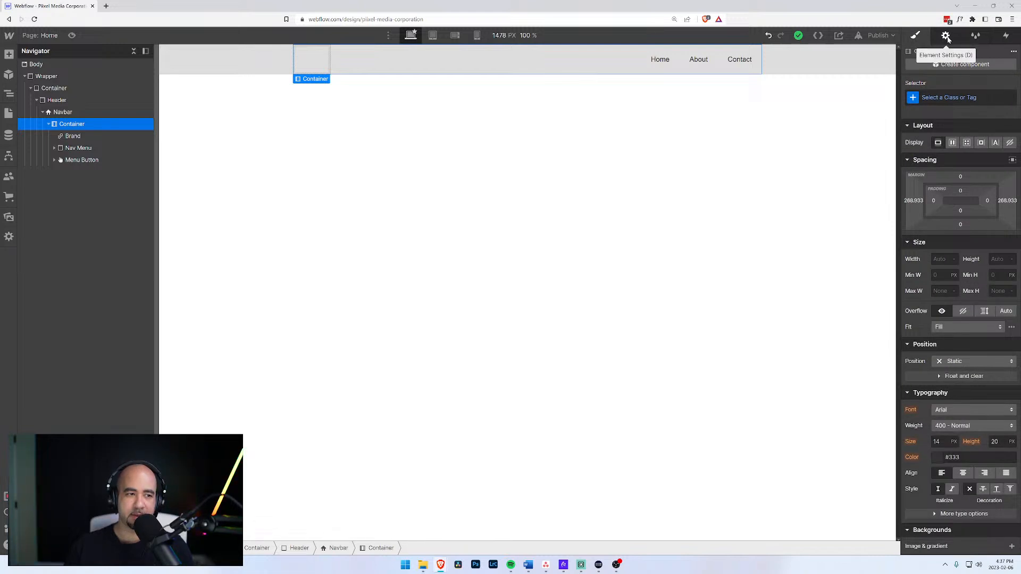
click(64, 113)
click(66, 124)
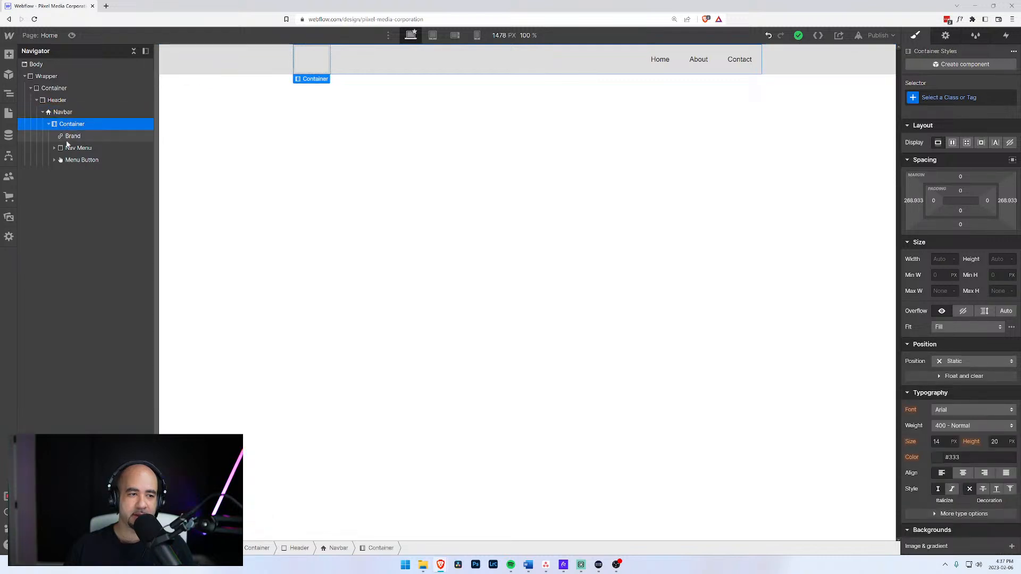
click(57, 113)
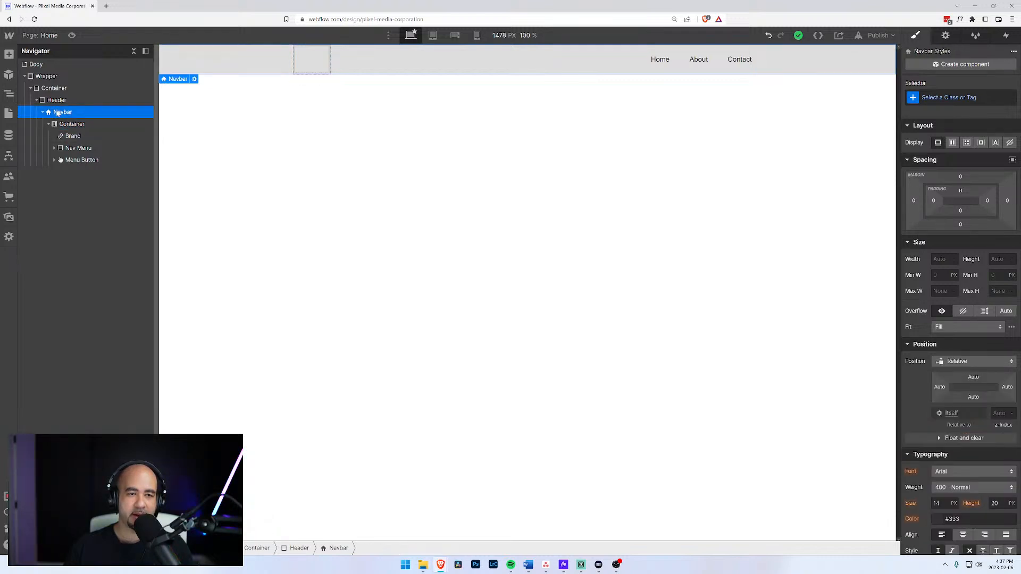
click(66, 124)
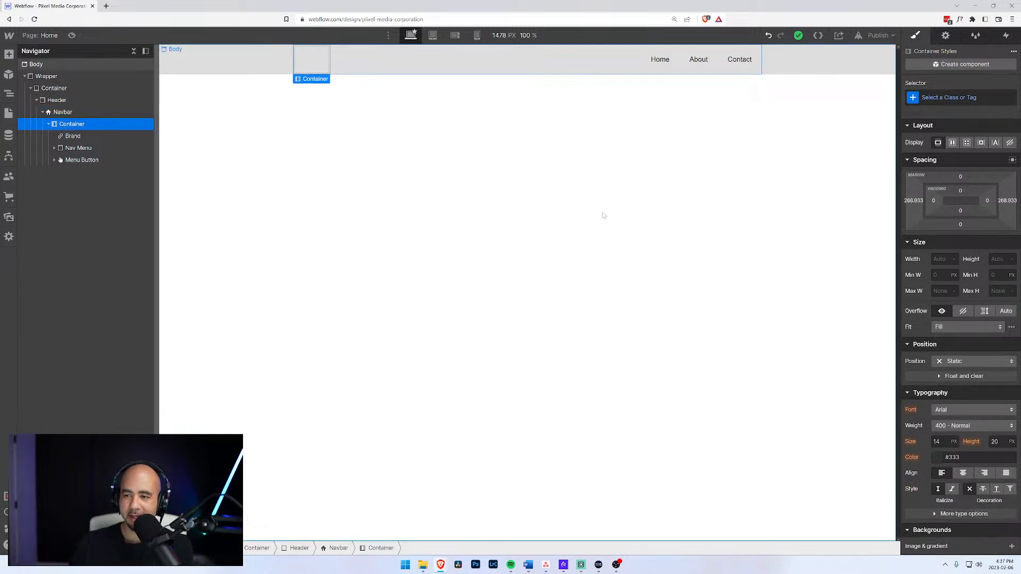
click(915, 202)
click(945, 232)
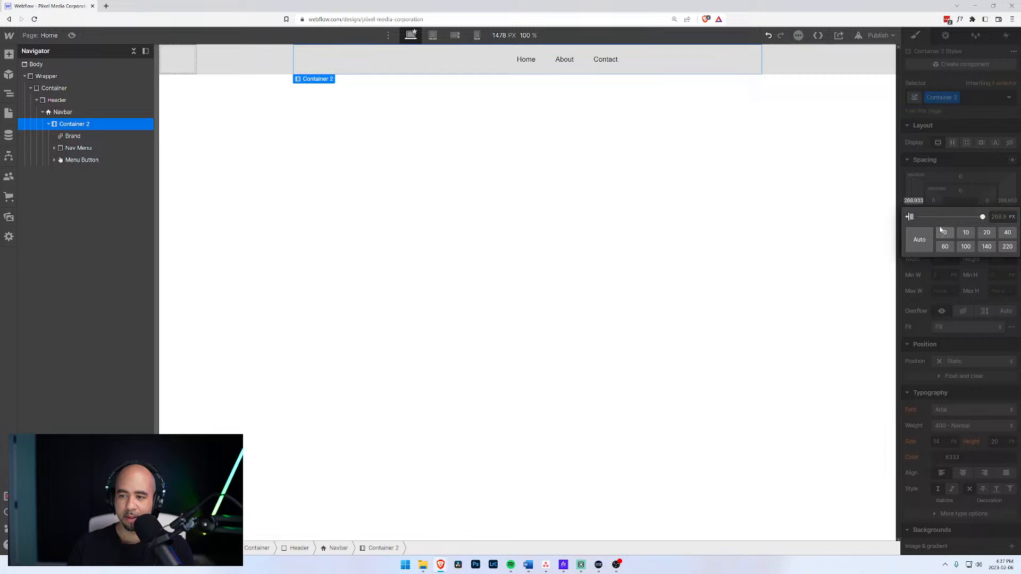
click(1007, 201)
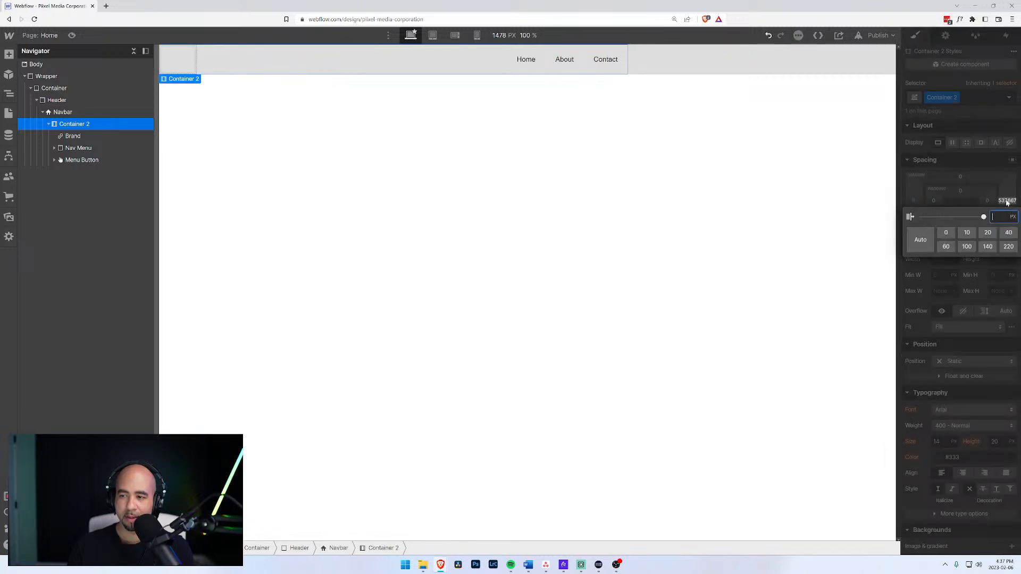
click(946, 232)
click(1001, 176)
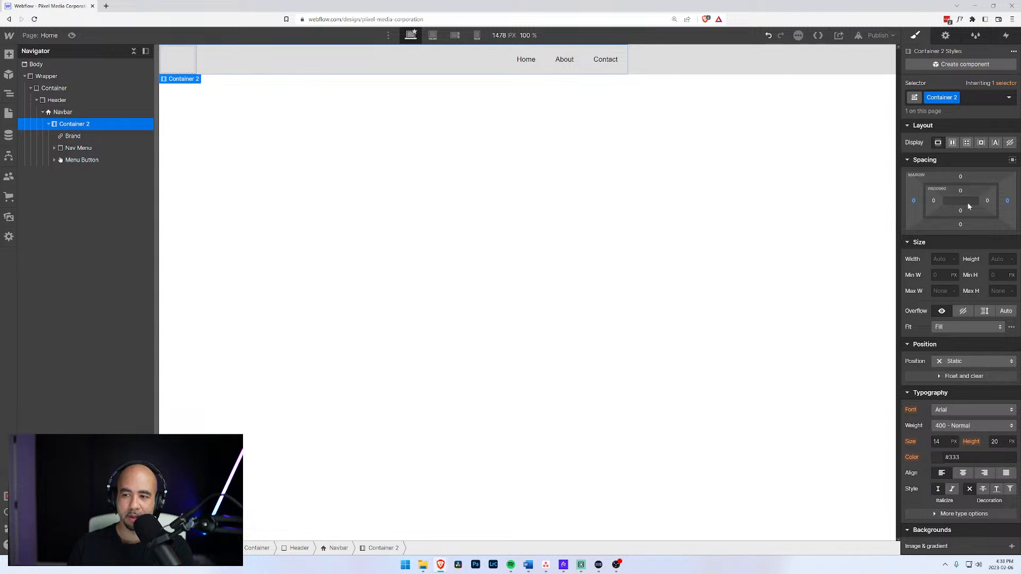
Set the Navbar's width to 100%.
scroll(945, 254, down, 4)
scroll(942, 260, up, 4)
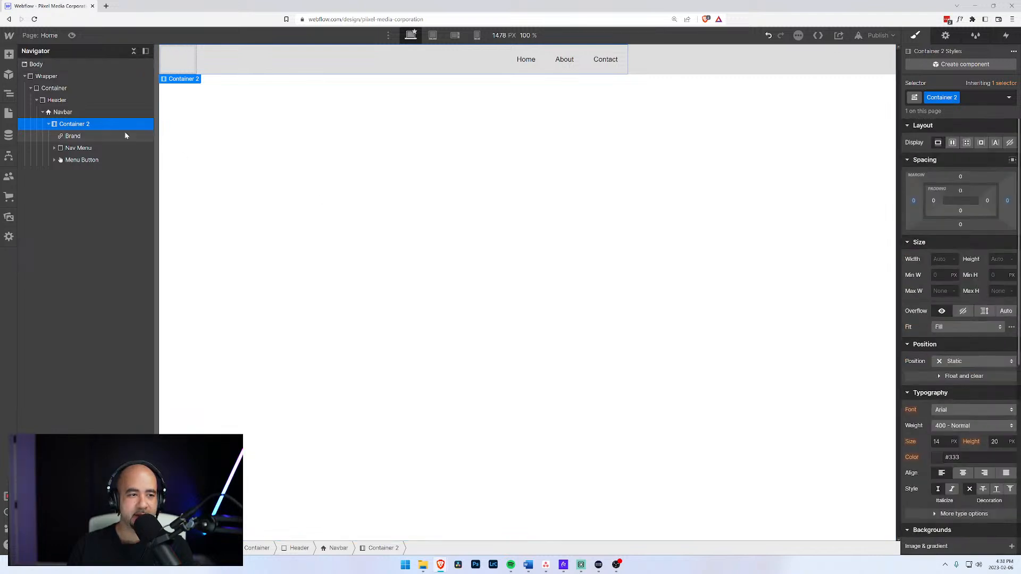
click(61, 111)
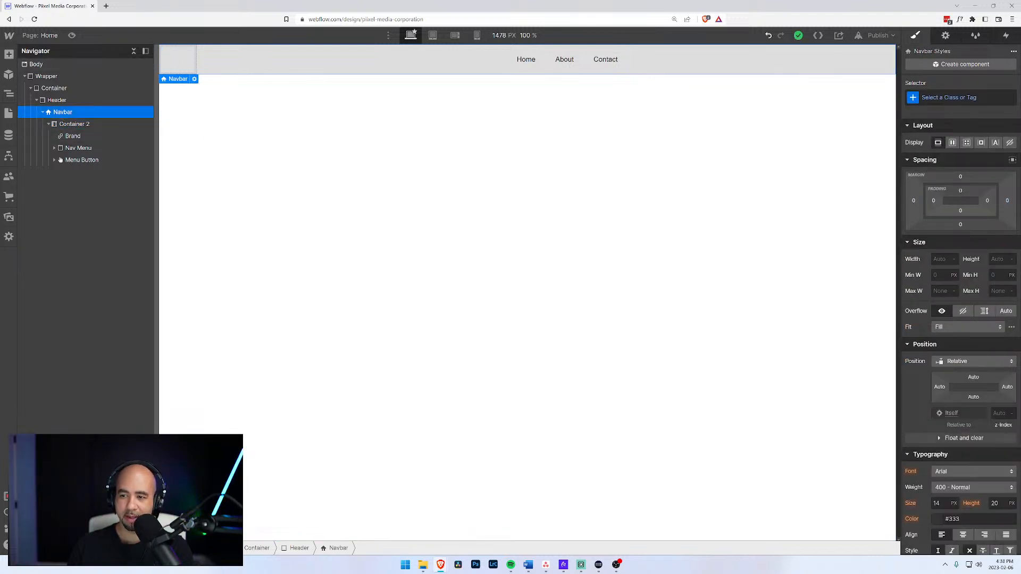
click(940, 259)
text(10)
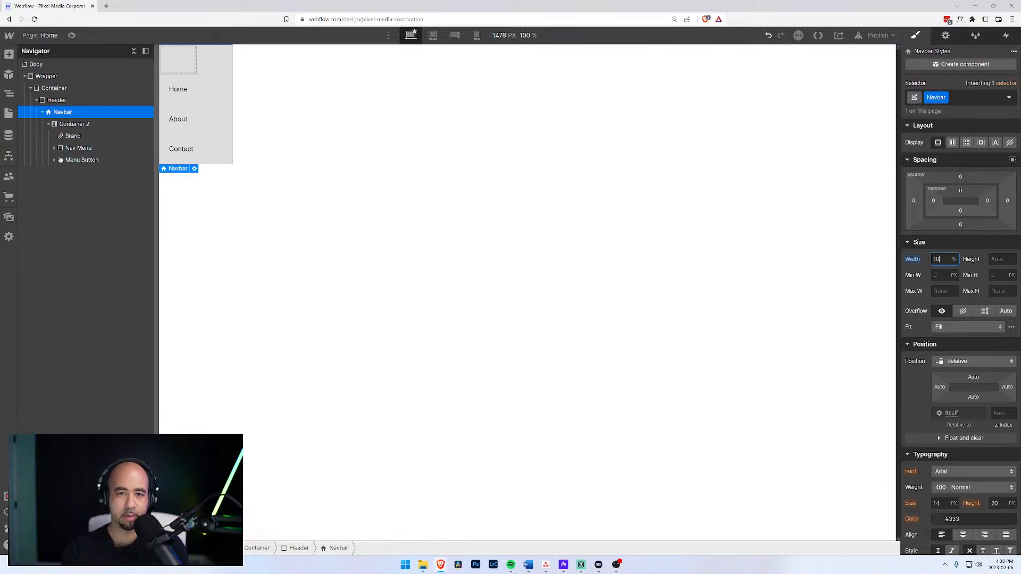
key(Return)
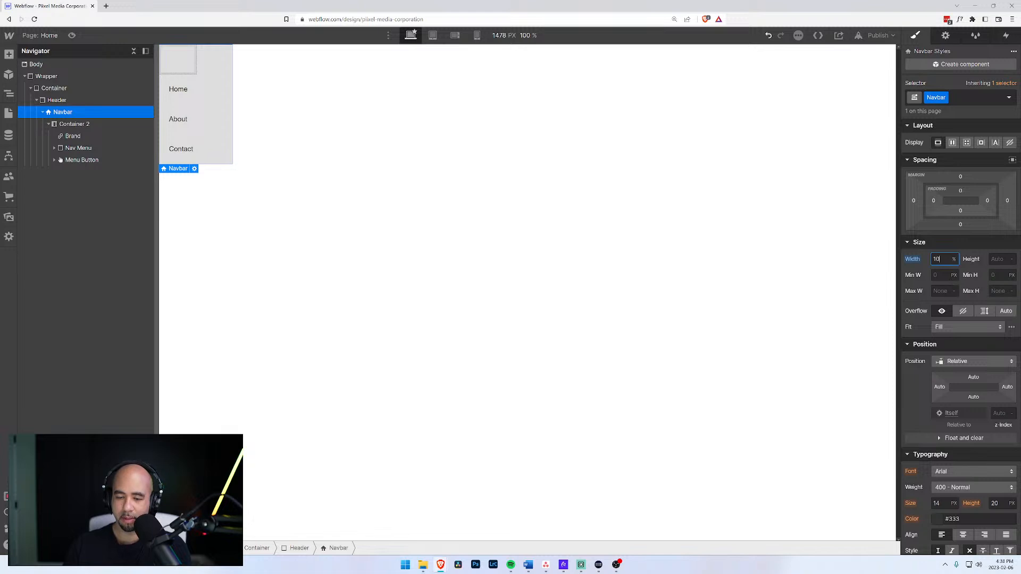
text(0)
key(Return)
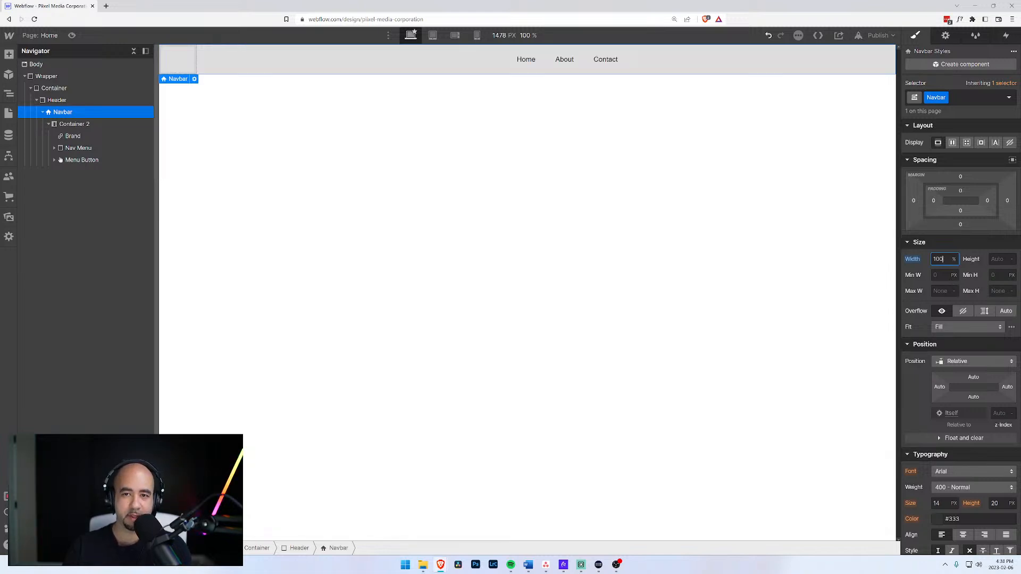
Move Brand, Nav Menu and Menu Button out of Container 2 directly into the Navbar.
click(72, 125)
click(60, 112)
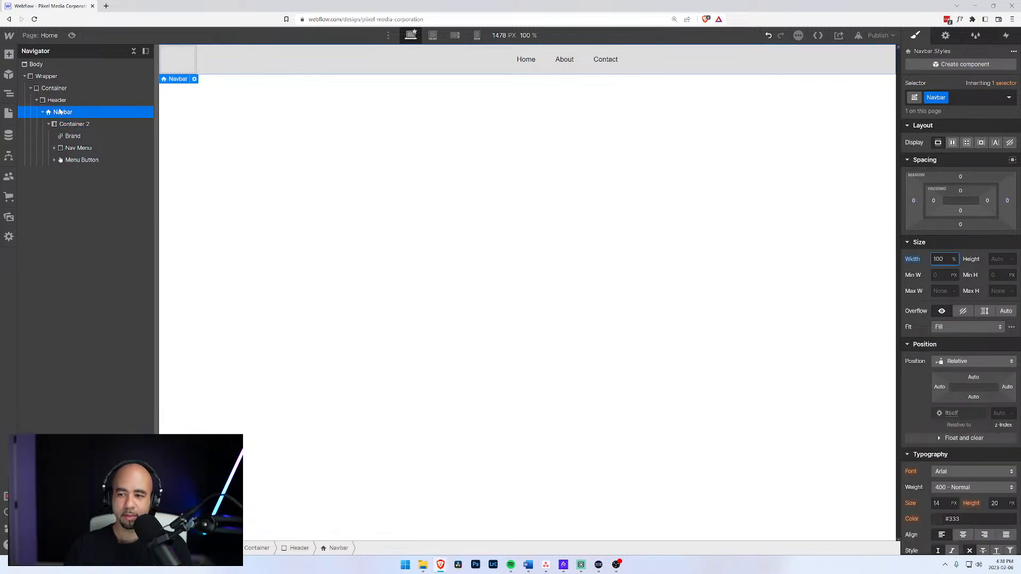
click(60, 124)
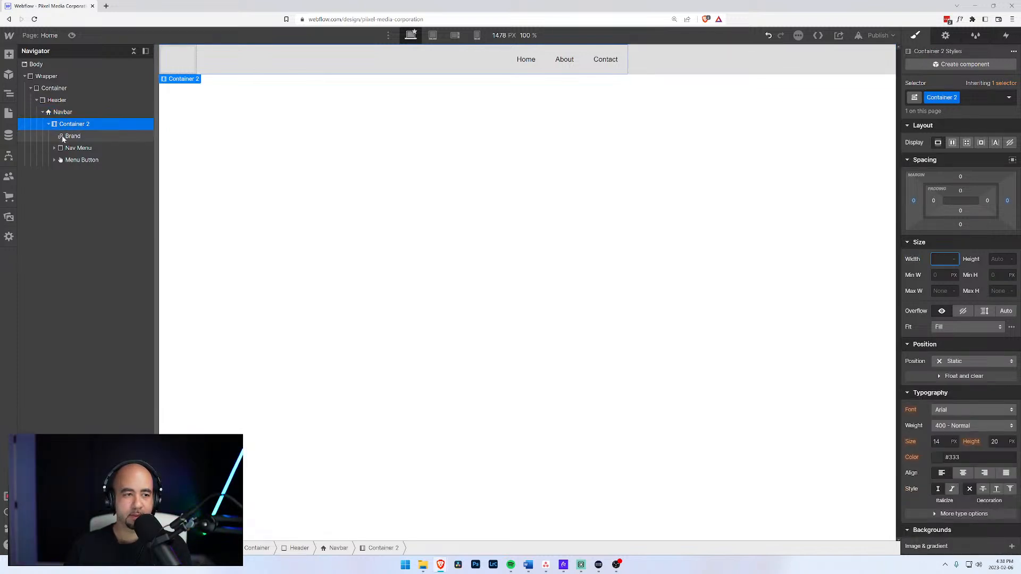
click(68, 149)
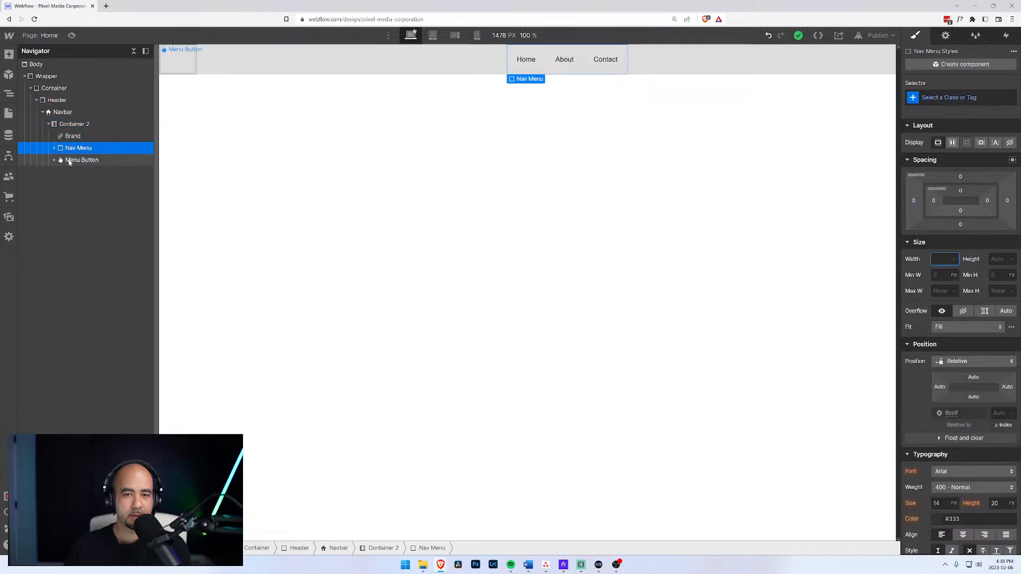
click(68, 159)
click(70, 152)
click(71, 163)
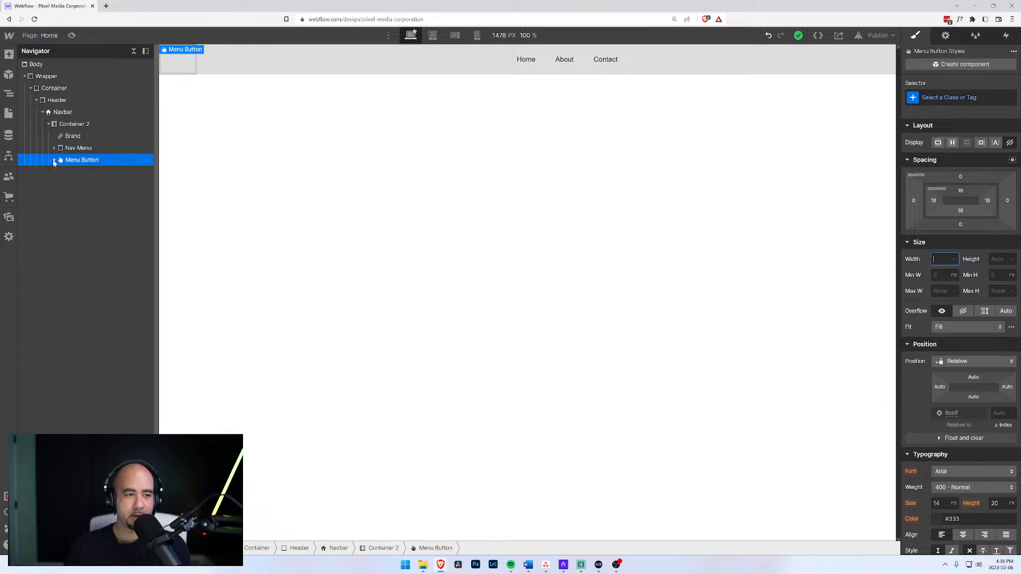
click(71, 137)
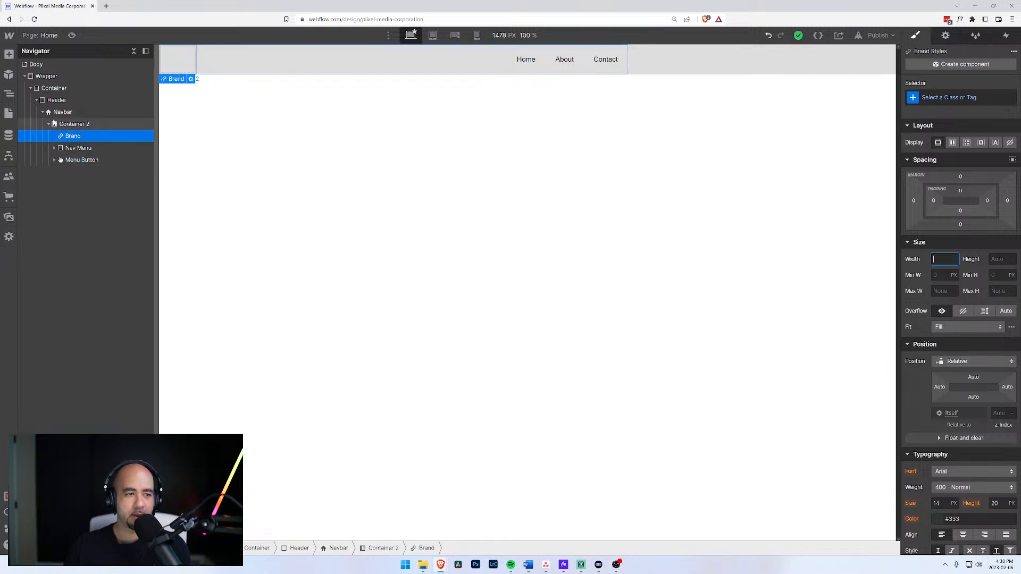
mouse_move(71, 138)
mouse_down()
mouse_move(59, 113)
mouse_move(62, 150)
mouse_up()
Delete the now-empty Container 2 from the Navbar via its context menu.
click(64, 158)
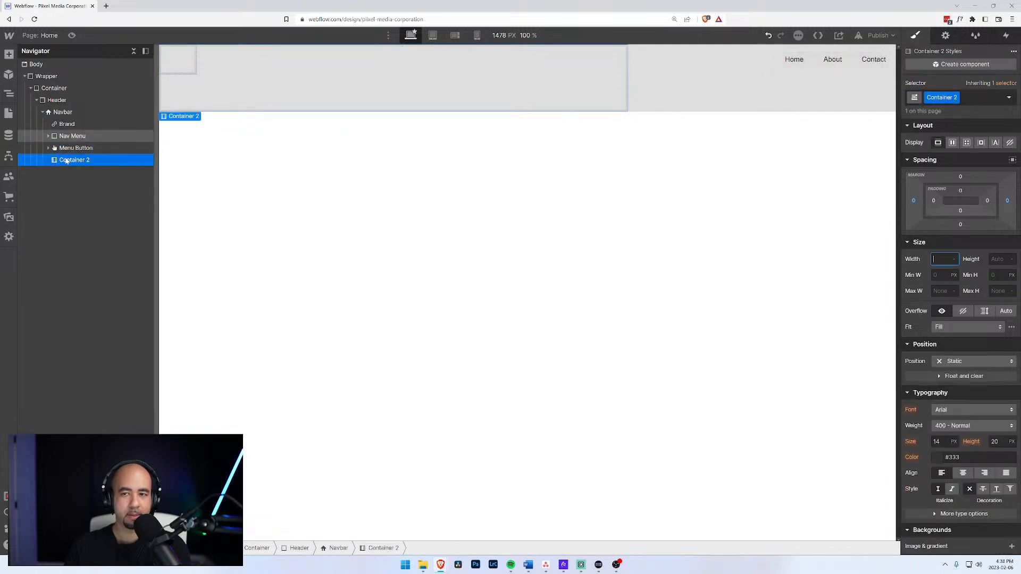
click(64, 148)
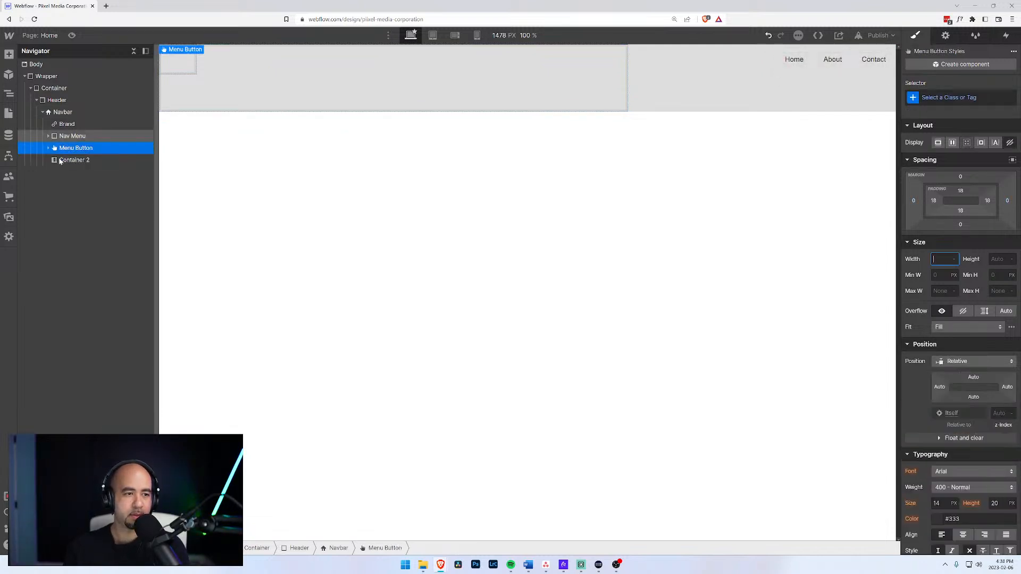
click(60, 161)
right_click(60, 162)
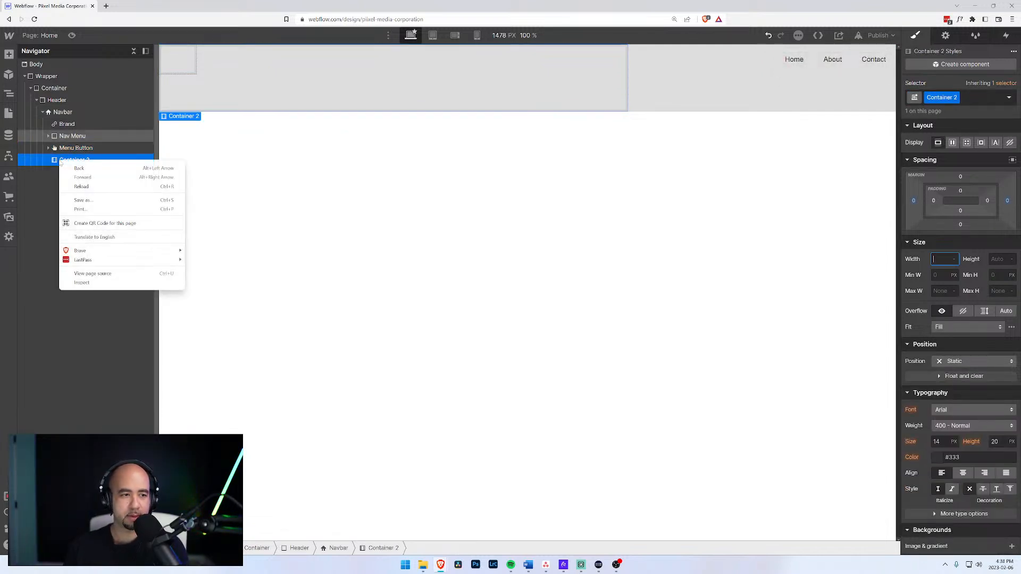
right_click(192, 121)
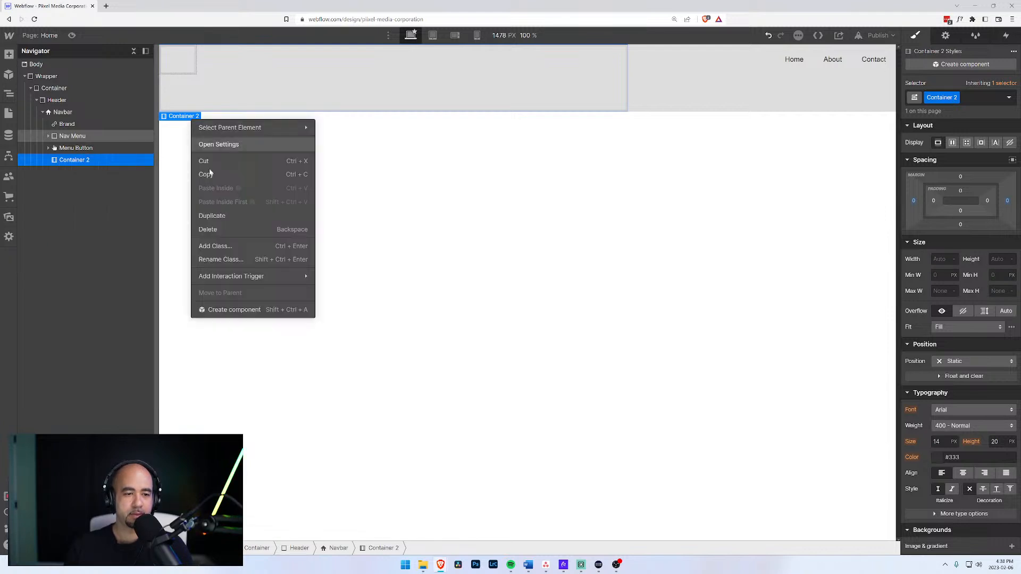
click(226, 230)
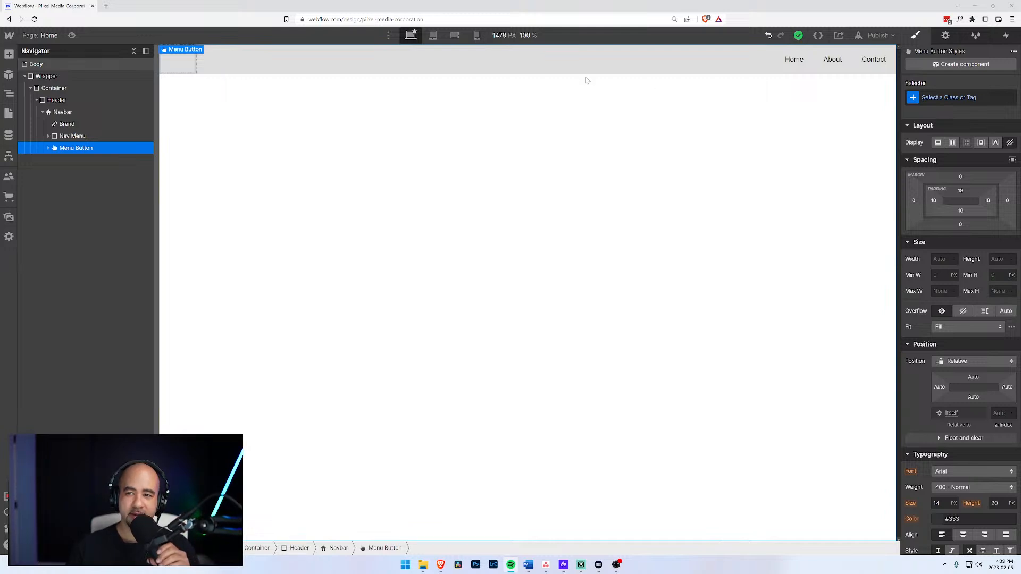
Select the Brand link and start a class entry, then dismiss it without adding a class.
click(67, 125)
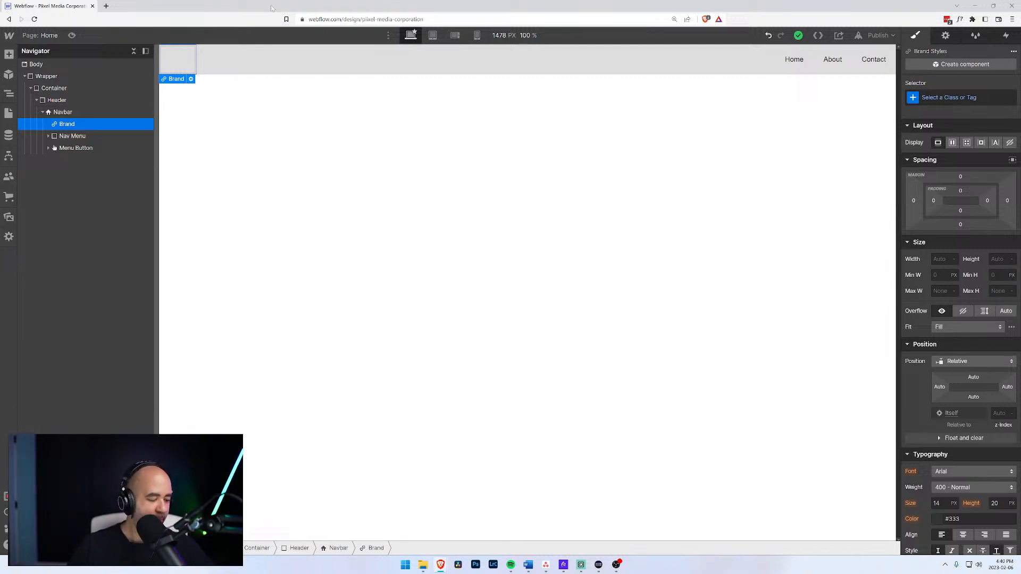
click(64, 113)
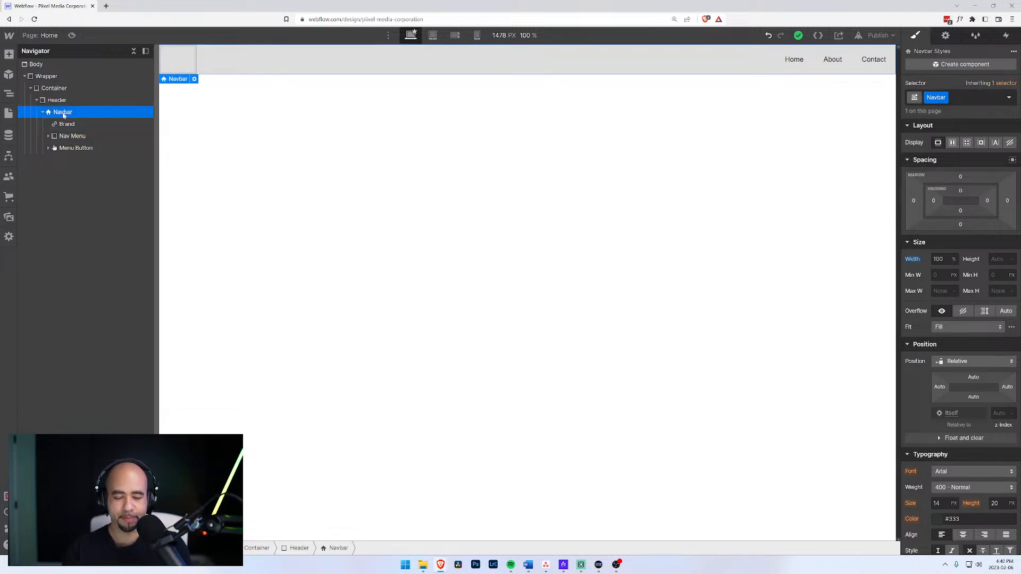
click(66, 124)
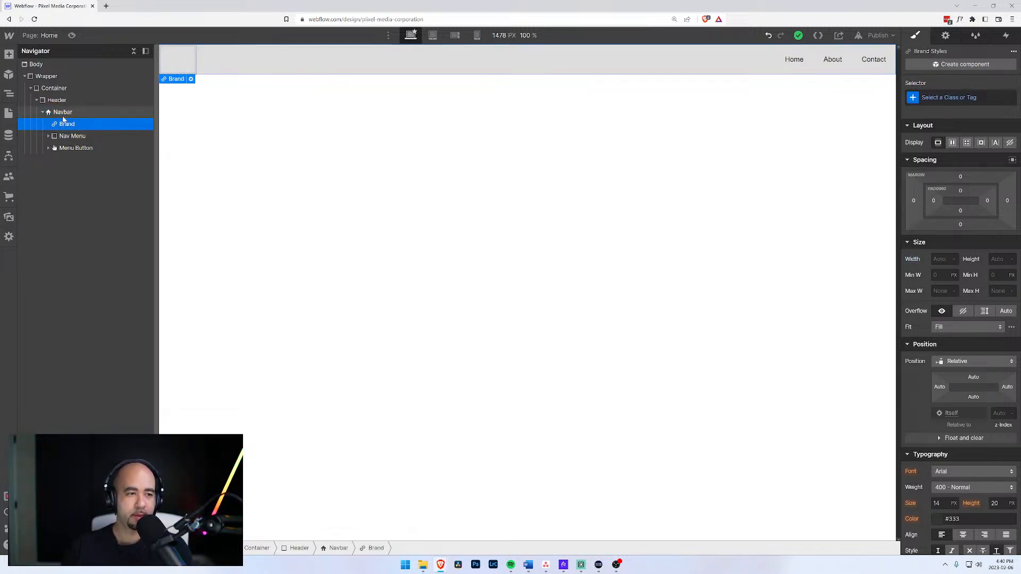
key(ctrl+Return)
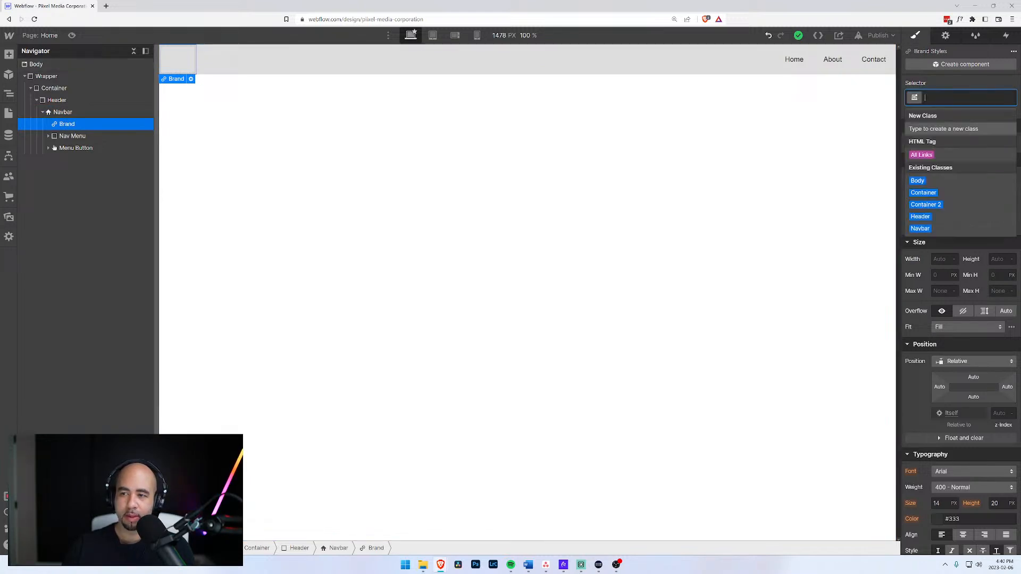
click(63, 112)
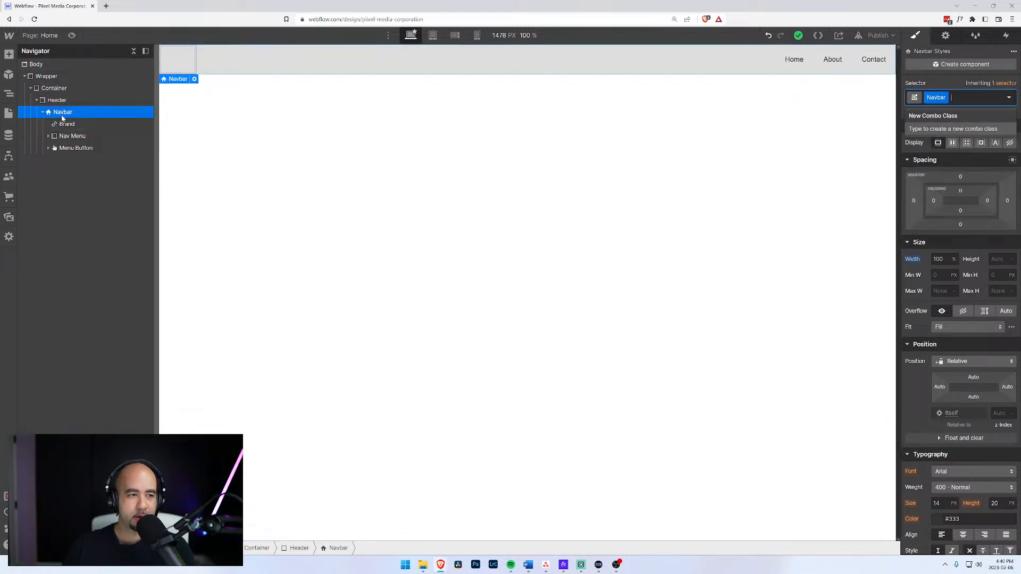
click(64, 122)
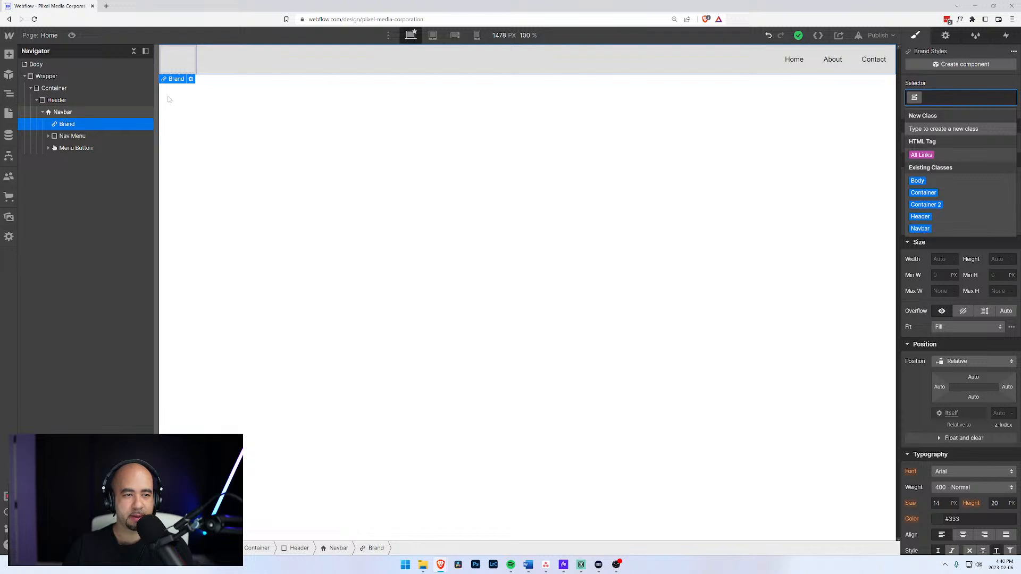
key(Escape)
click(62, 113)
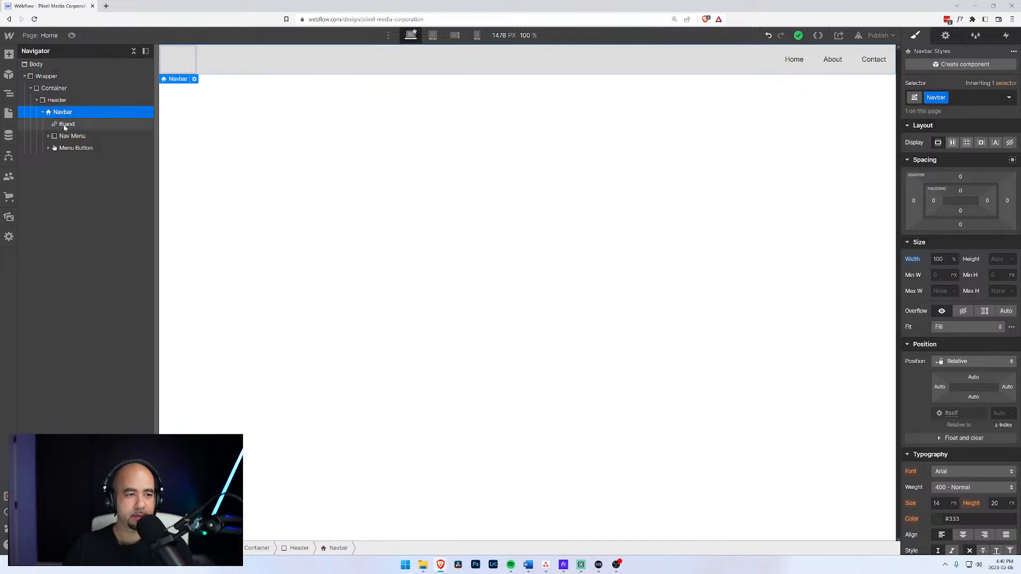
click(64, 124)
click(61, 112)
Close quick find, then delete the Brand link and undo the deletion.
key(ctrl+e)
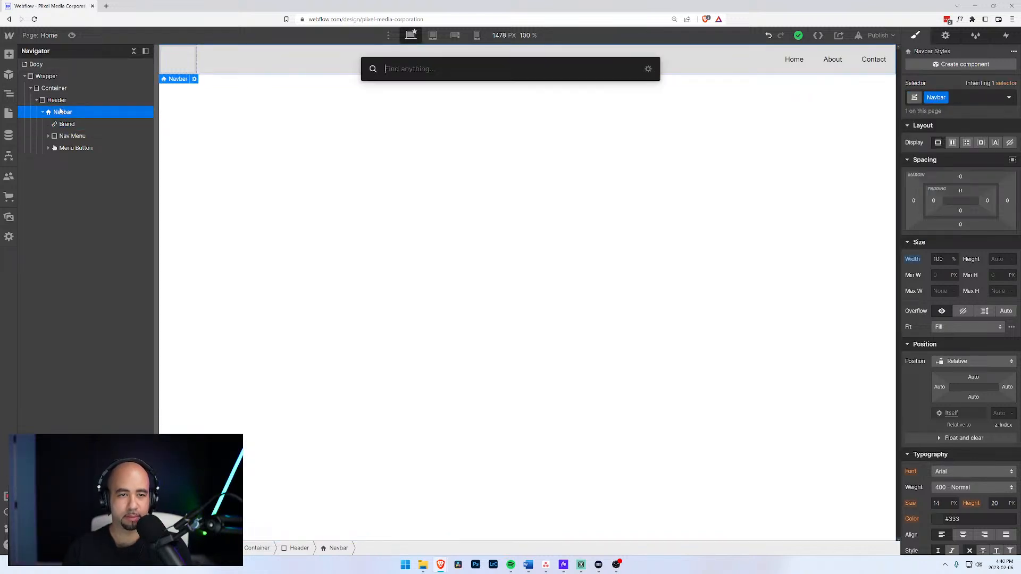
text(d)
key(BackSpace)
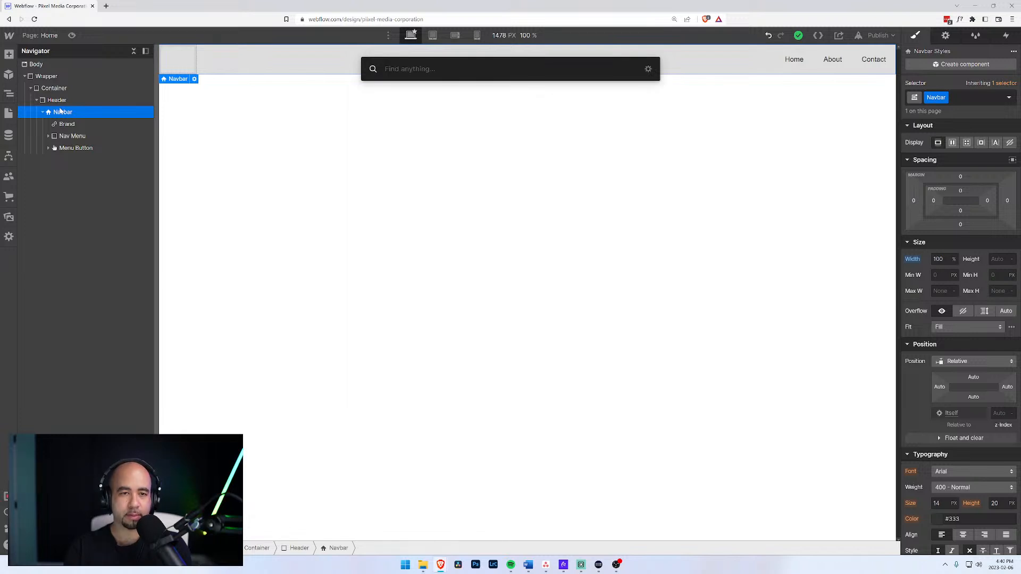
key(Escape)
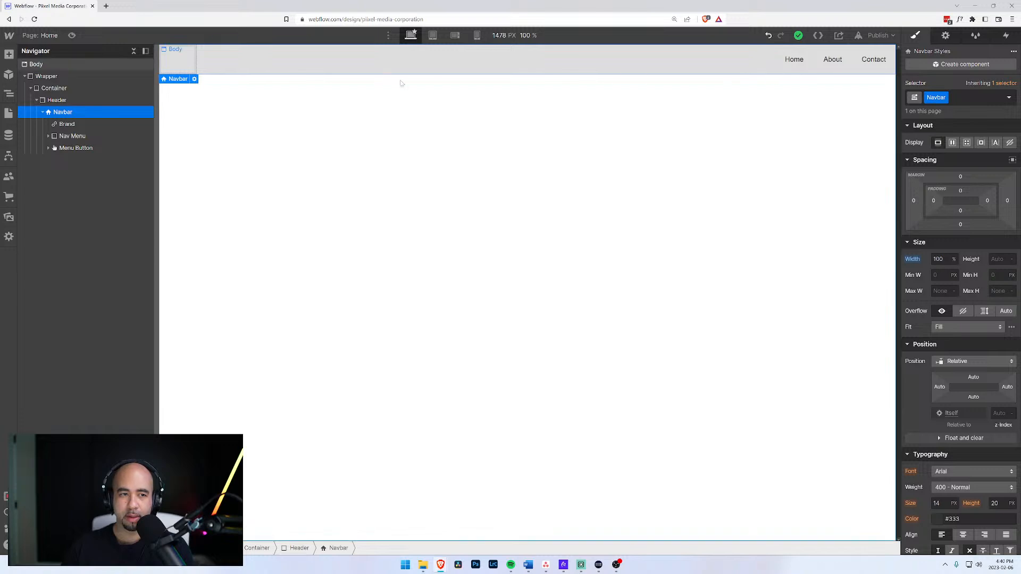
click(73, 125)
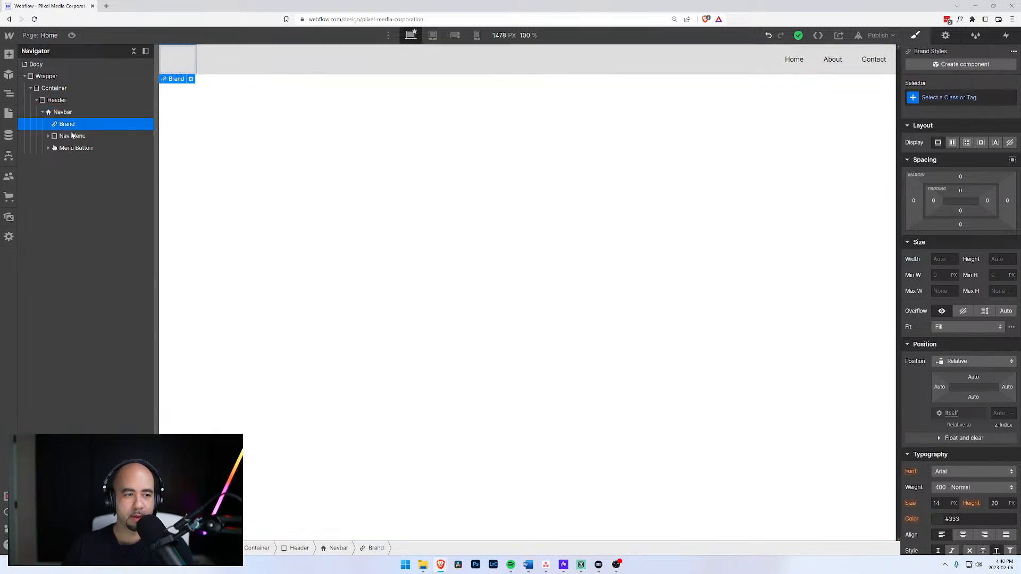
key(Delete)
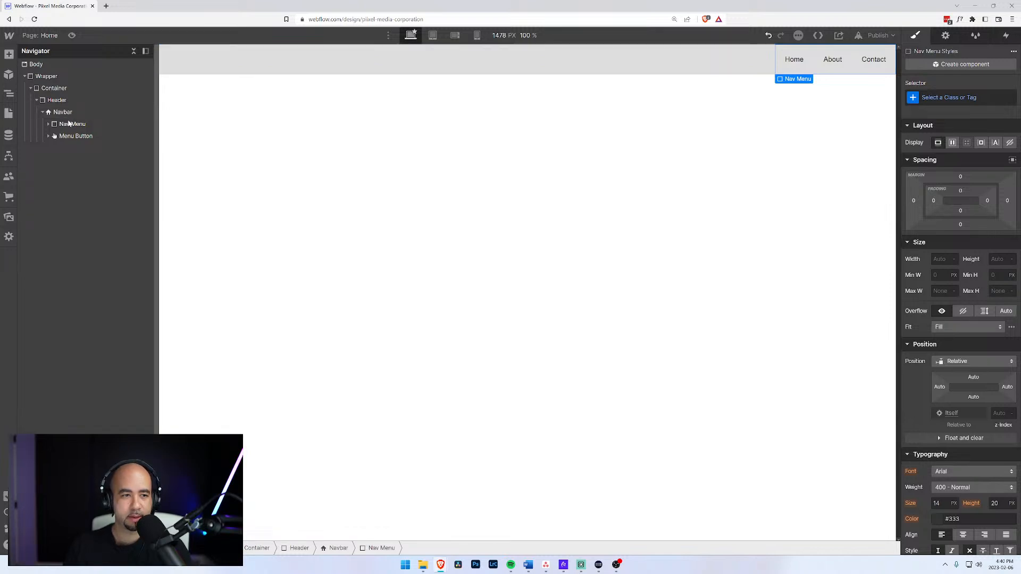
key(ctrl+z)
Create and apply a Logo class to the Brand link, then expand the Nav Menu.
click(62, 111)
click(67, 124)
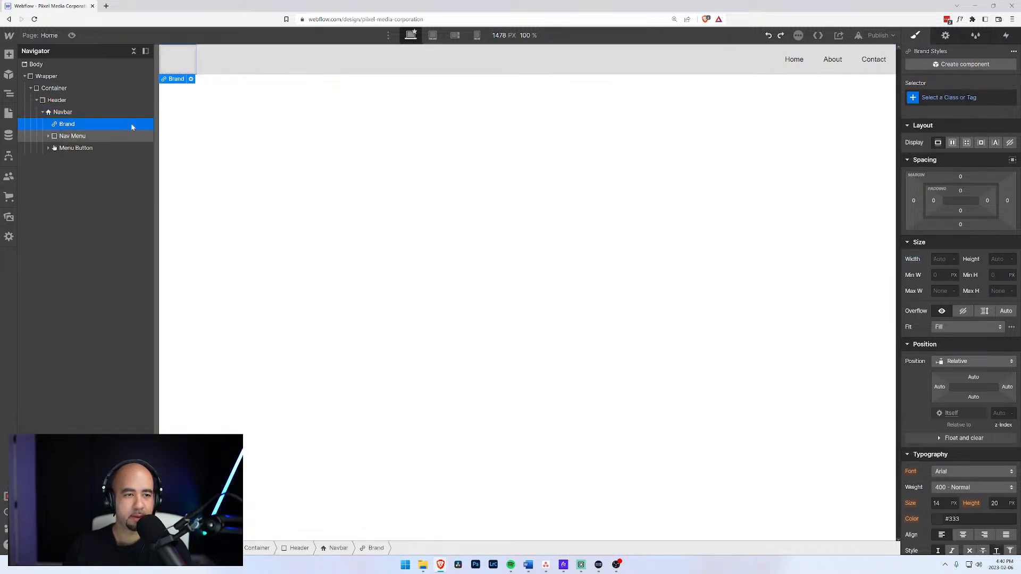
click(926, 96)
text(Logo)
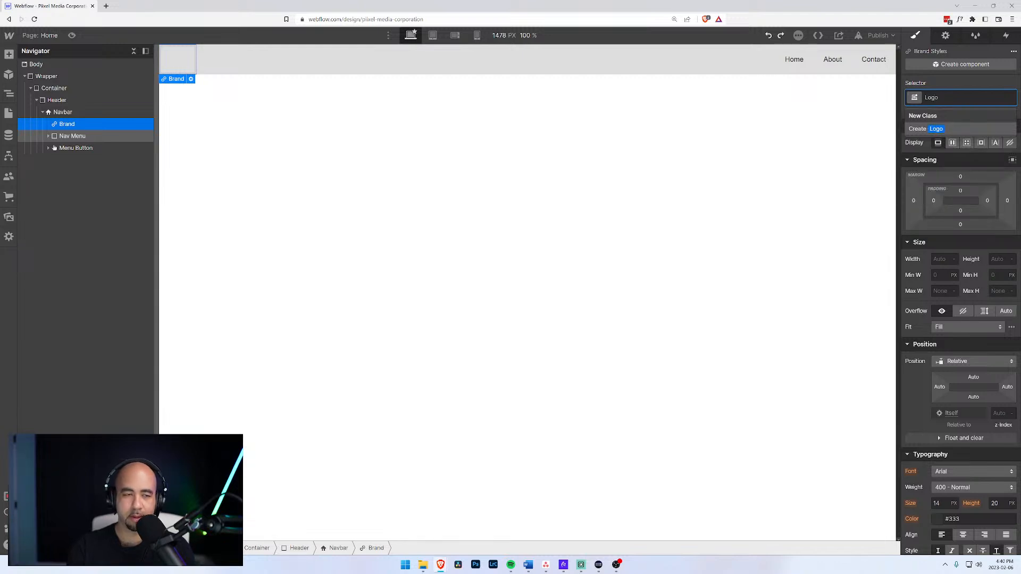
key(Return)
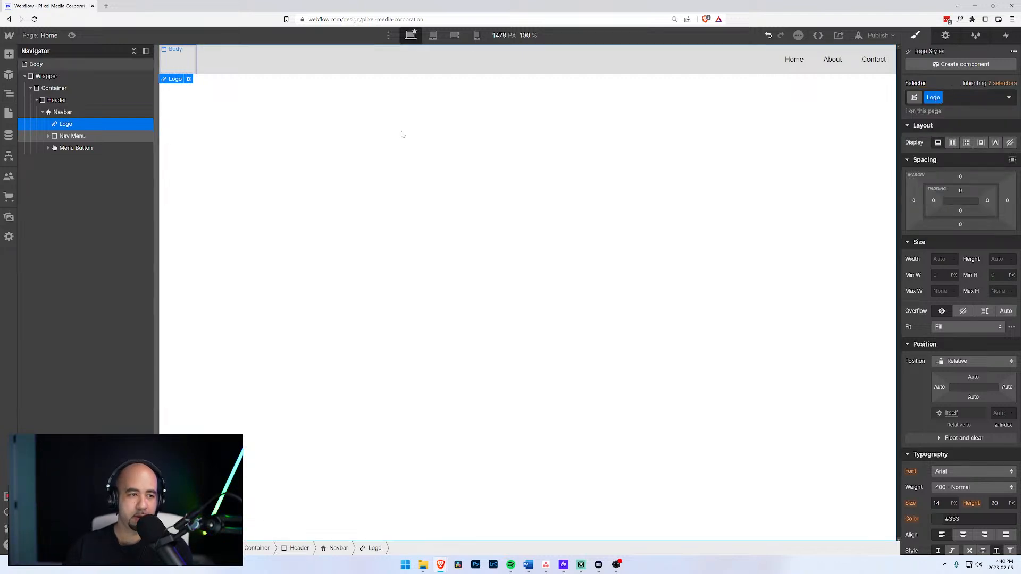
click(71, 137)
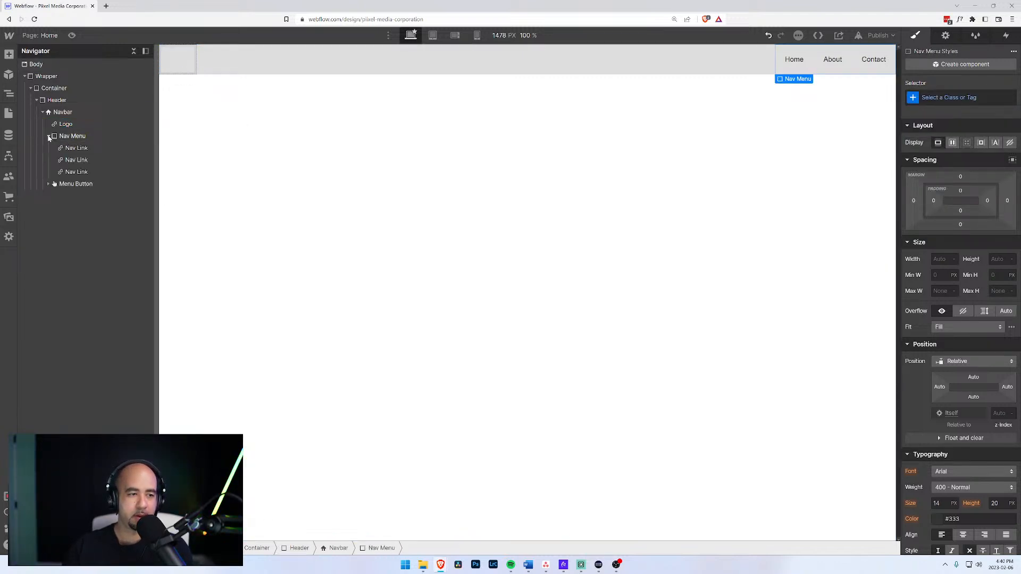
Select the first Nav Link, then switch the left panel to the project's Assets.
click(68, 148)
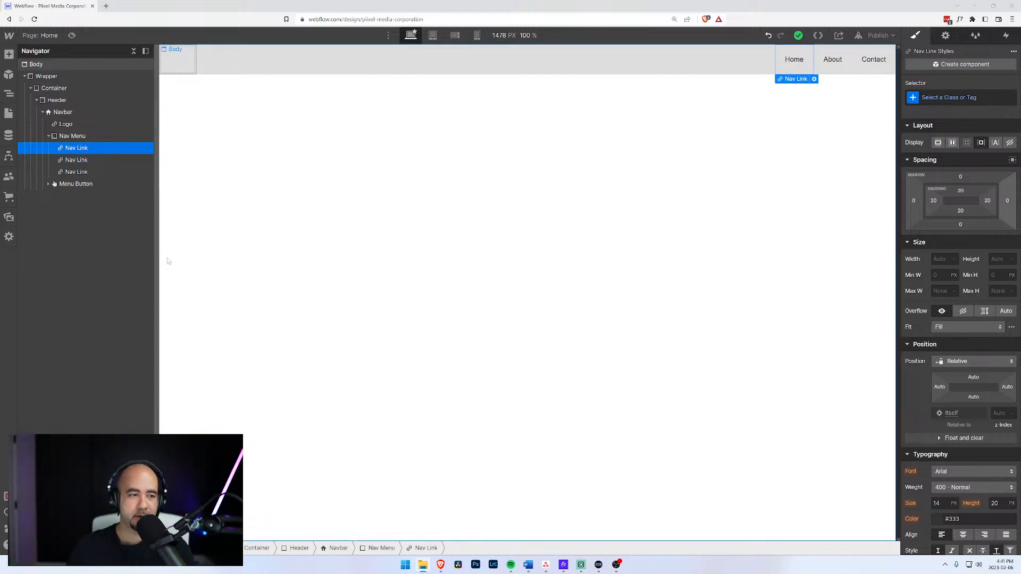
click(9, 217)
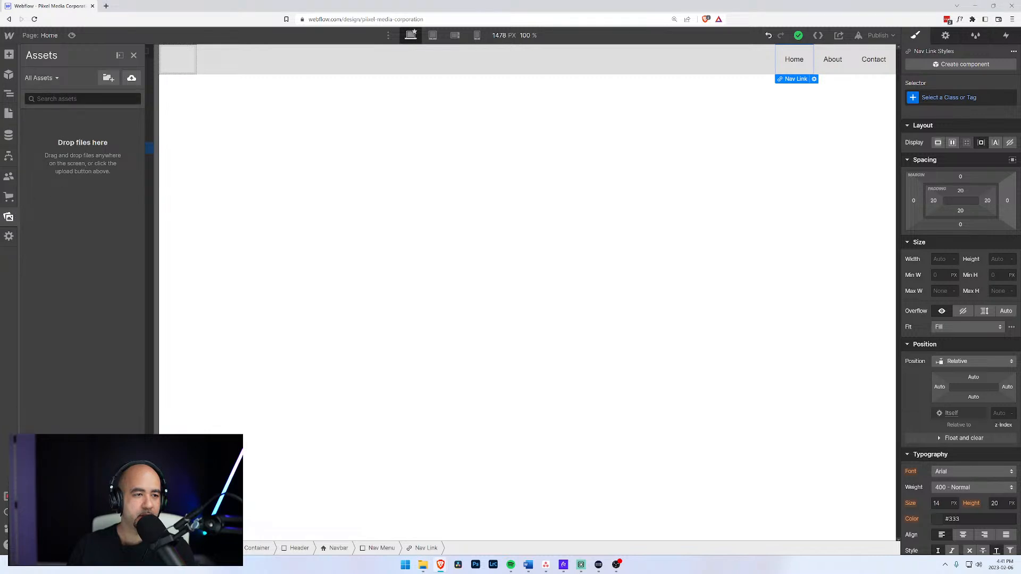
Expand the Assets panel and create a folder named Images.
click(119, 56)
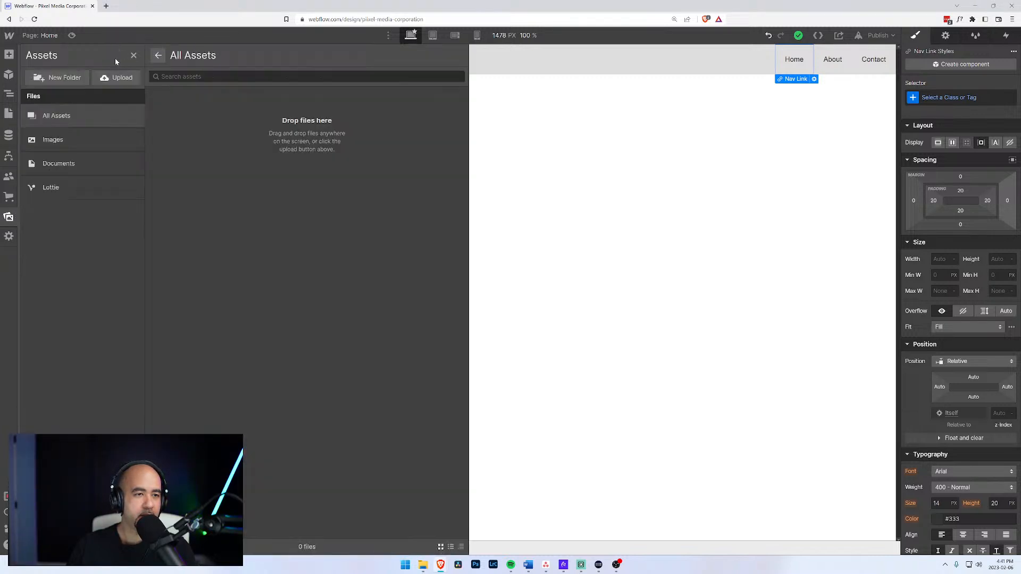
click(60, 80)
drag(428, 306, 378, 304)
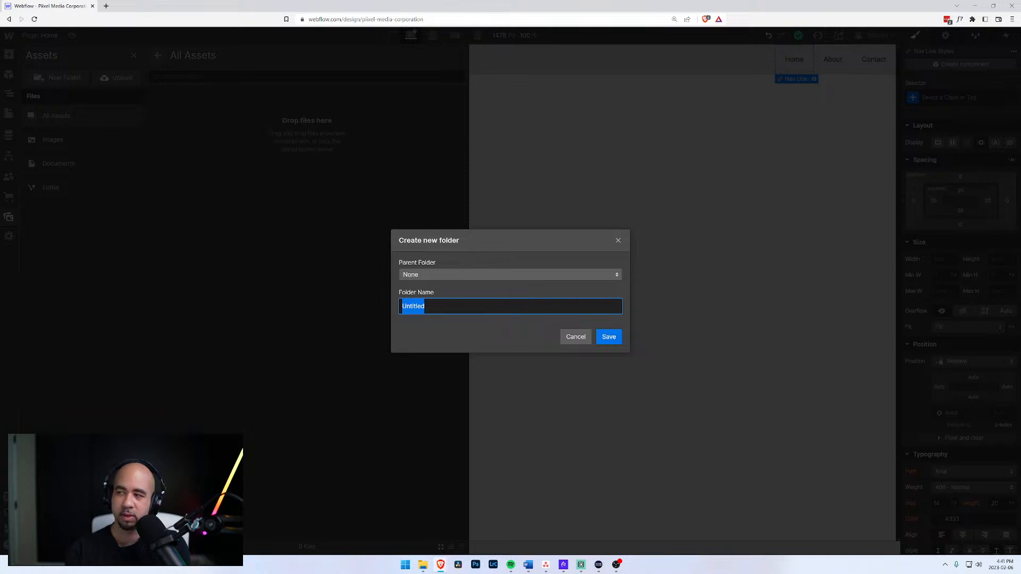
text(Images)
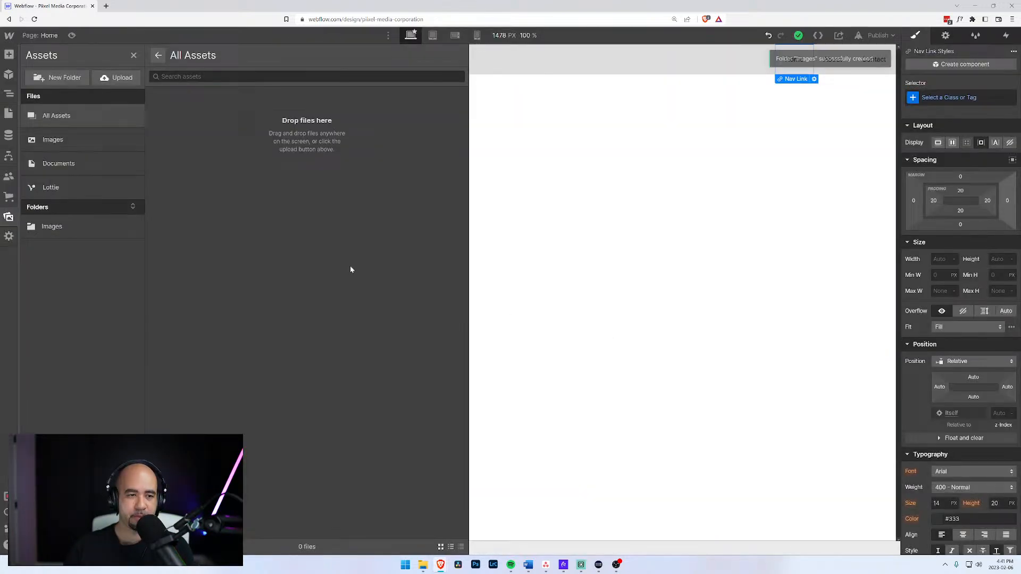
click(609, 337)
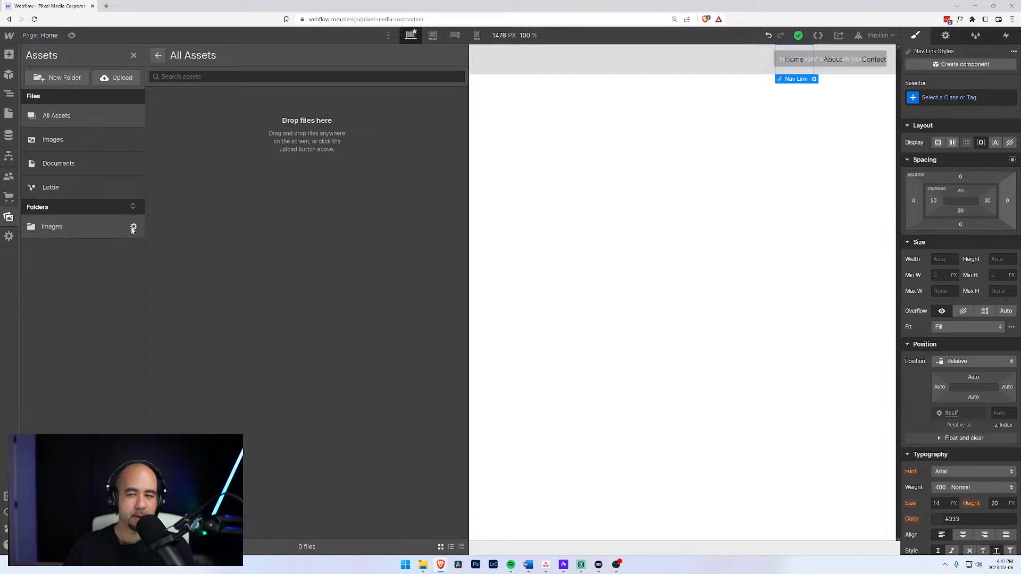
Open the Images folder's settings and cancel, leaving it unchanged.
click(133, 228)
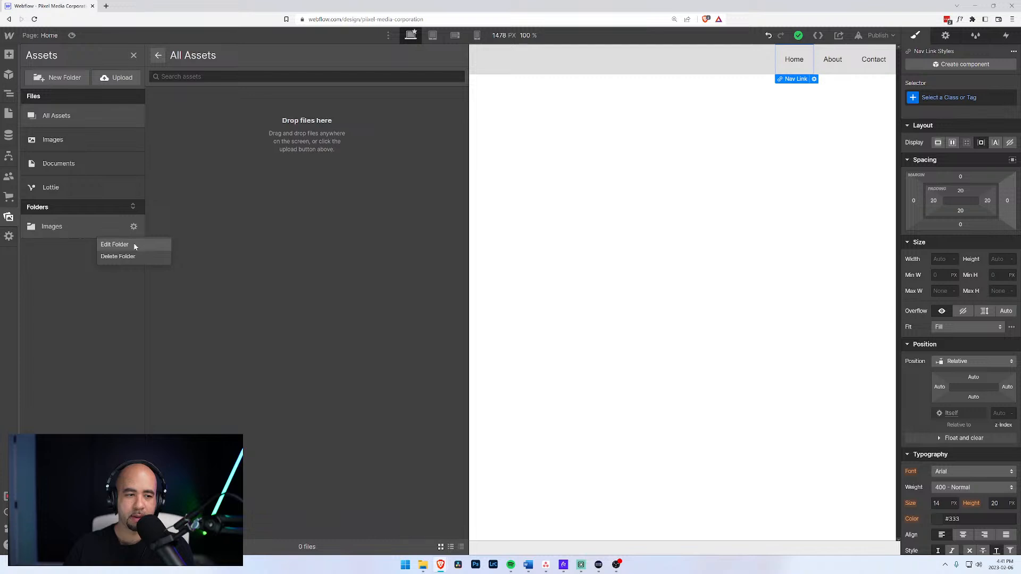
click(115, 245)
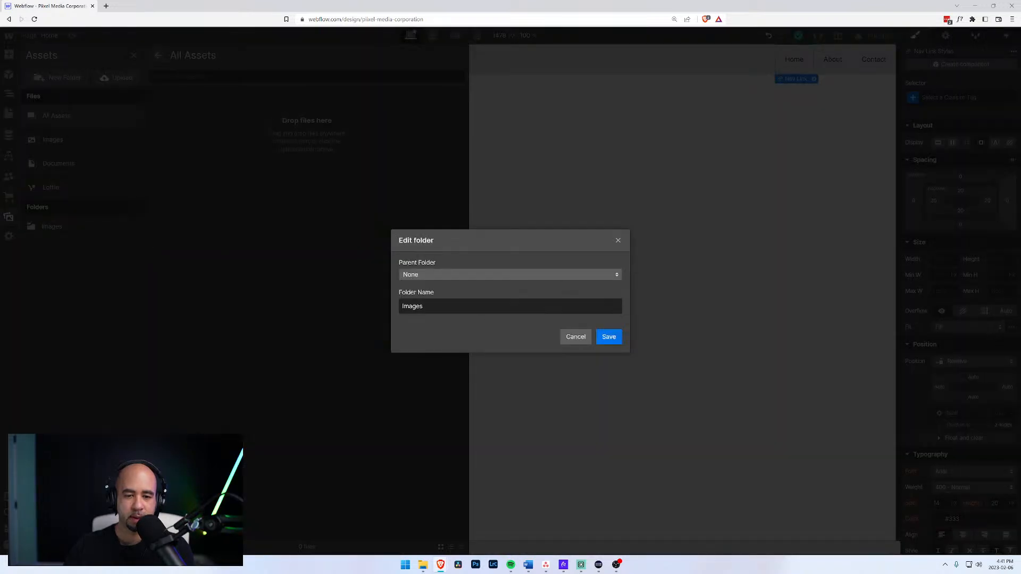
drag(441, 306, 312, 306)
text(Logos)
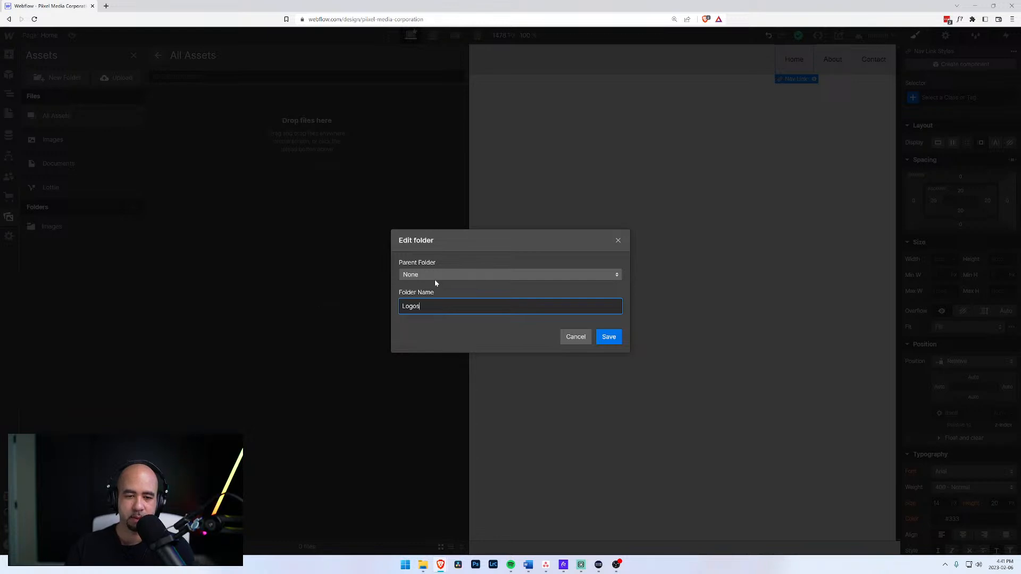
click(435, 275)
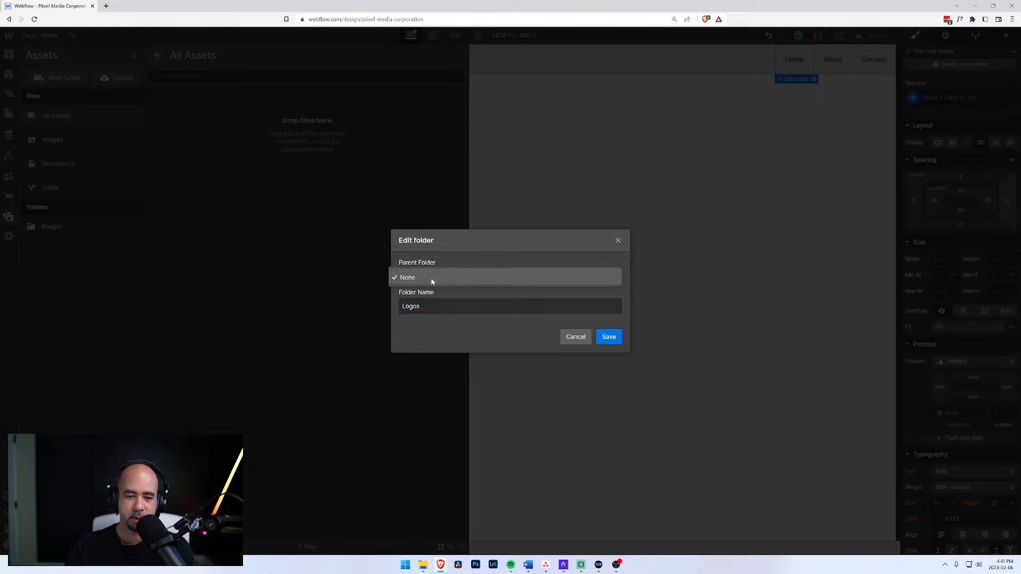
click(425, 276)
click(453, 277)
click(452, 276)
click(577, 338)
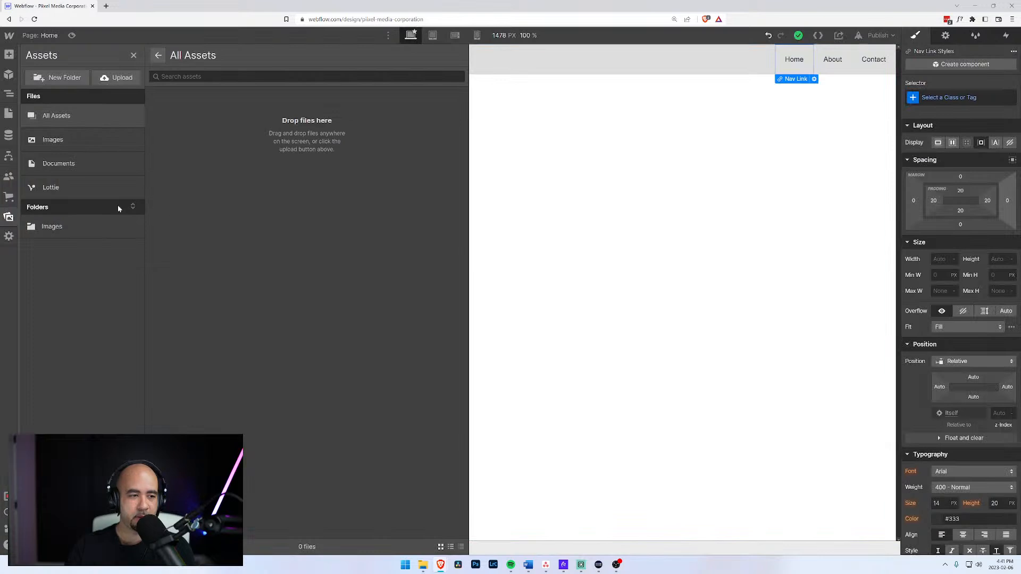
Create a Logos folder inside Images and upload the pixel.png logo into it.
click(65, 78)
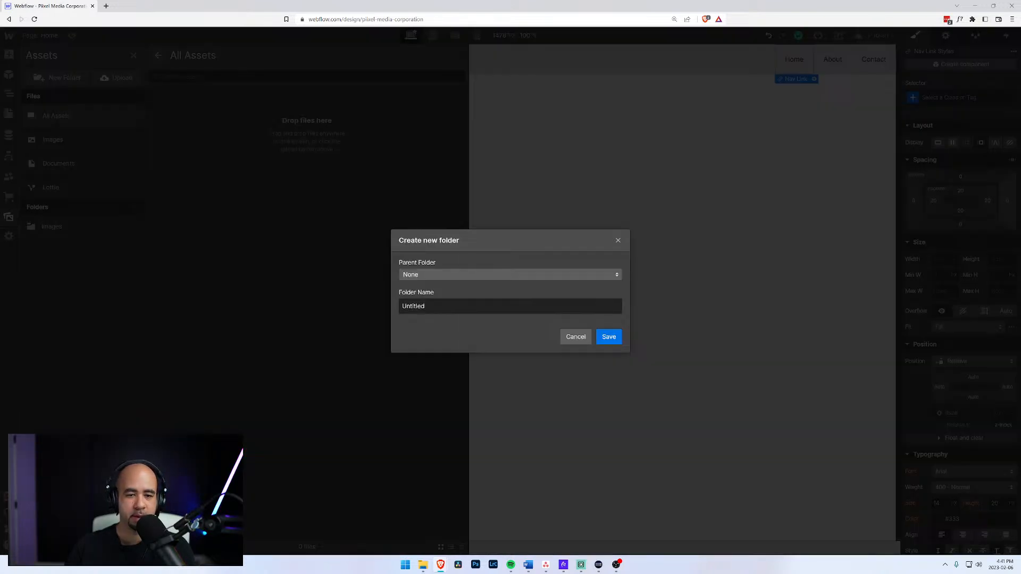
key(Tab)
text(Logos)
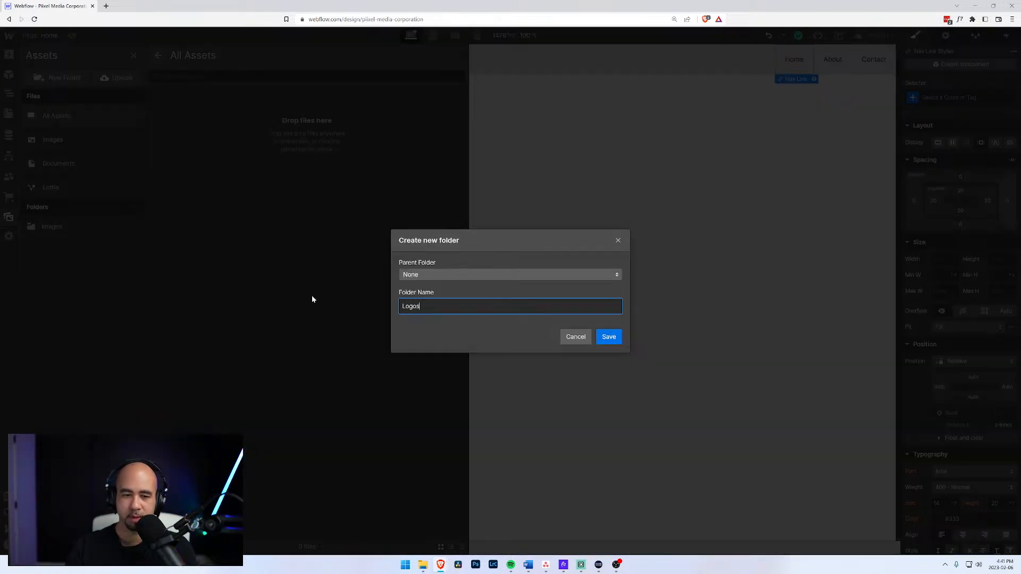
click(408, 275)
click(426, 296)
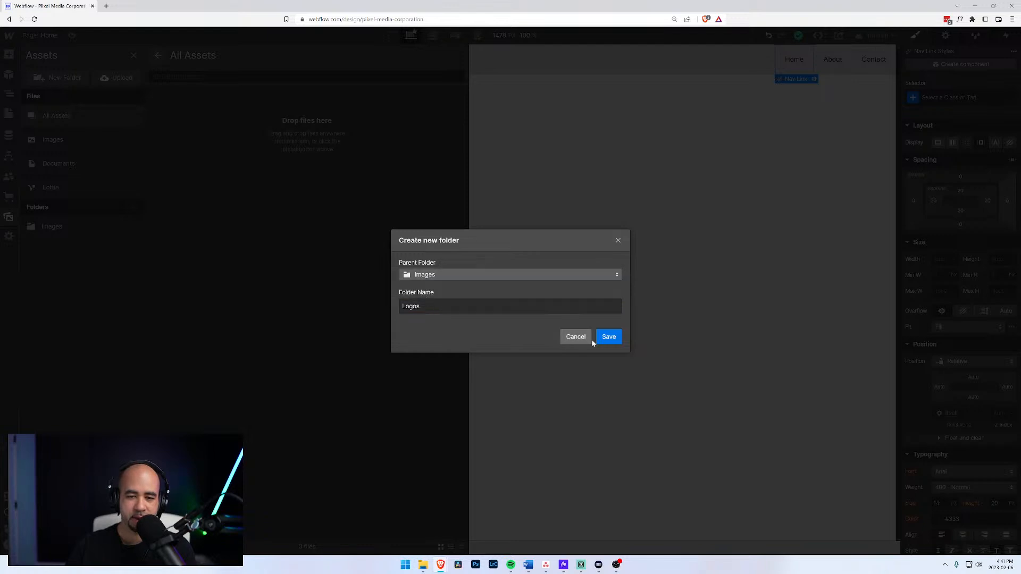
click(606, 337)
click(94, 250)
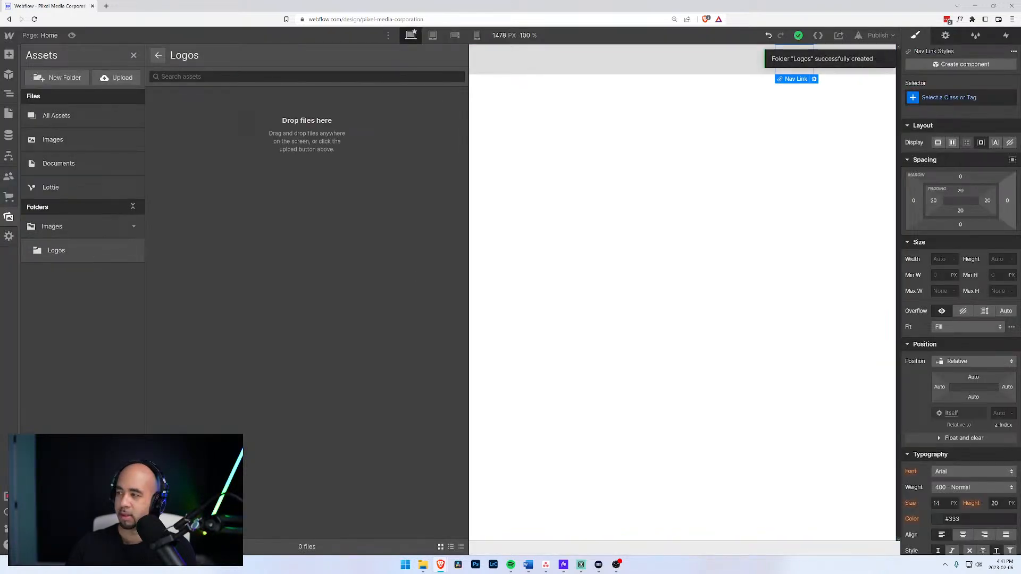
drag(1020, 316, 303, 226)
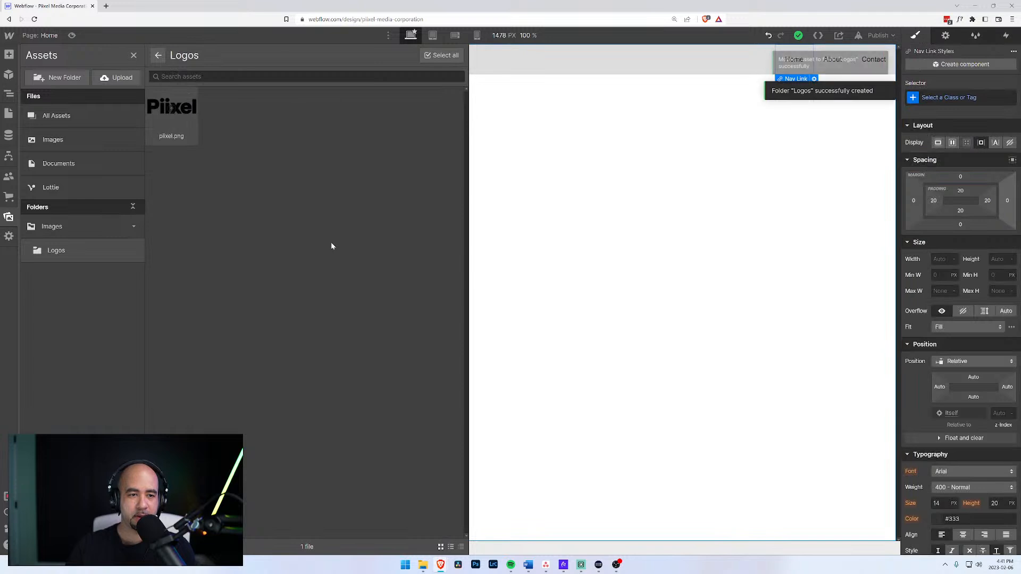
Add an Image element inside the Logo link using quick find.
click(504, 103)
click(64, 125)
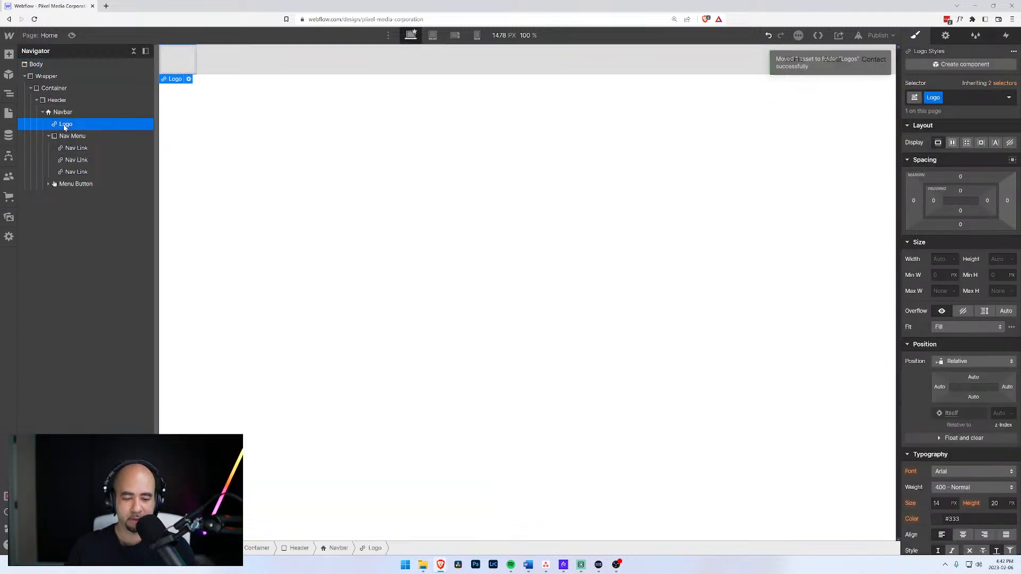
key(ctrl+e)
text(image)
key(Return)
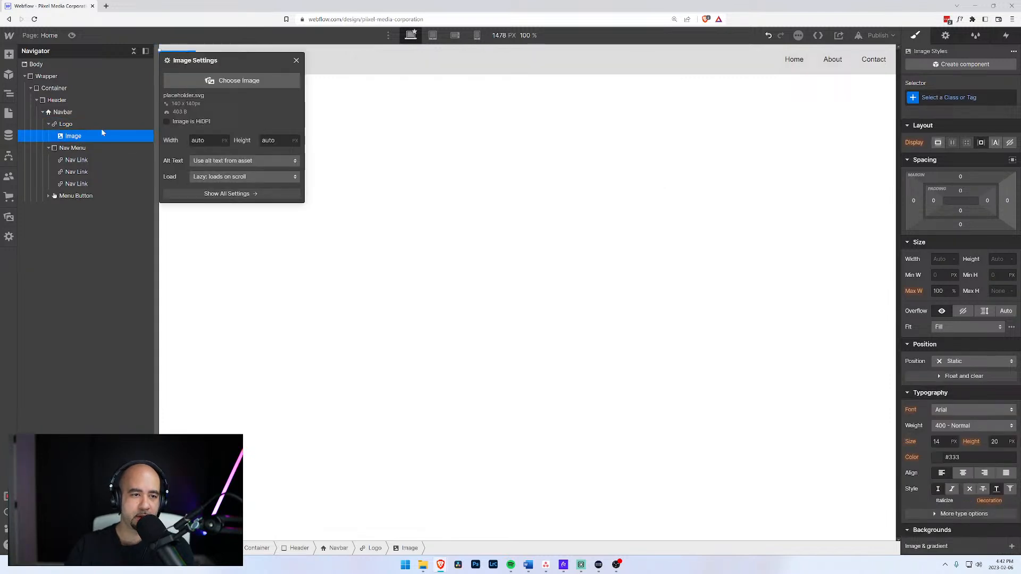
Set the image to pixel.png with custom alt text 'Pixel Media'.
click(222, 80)
click(156, 103)
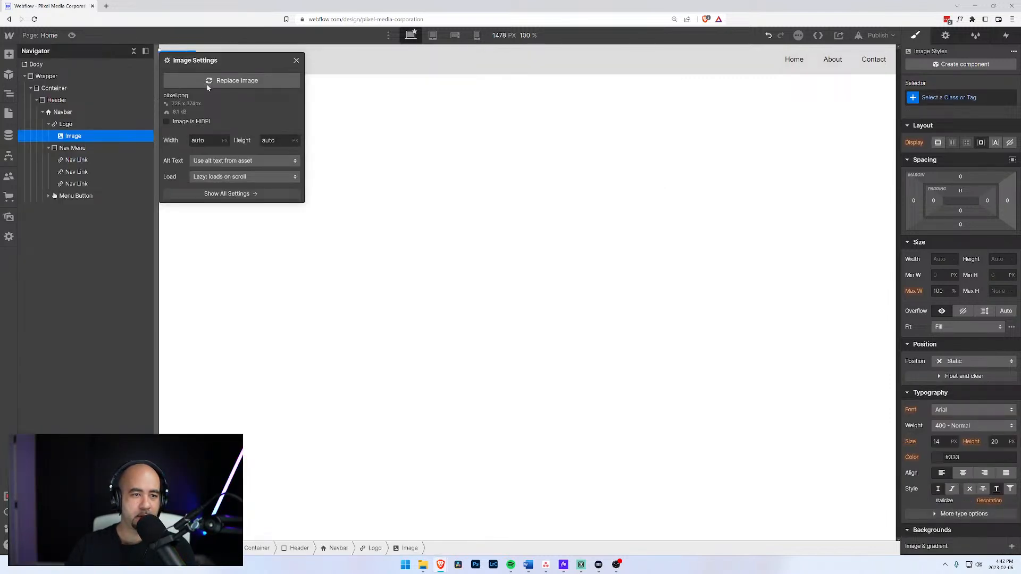
click(223, 162)
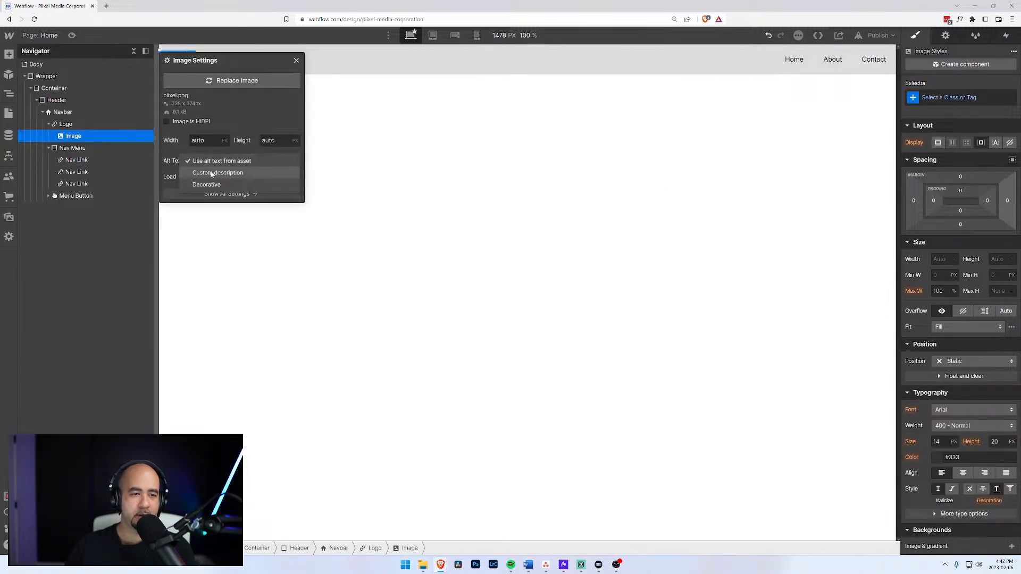
click(212, 173)
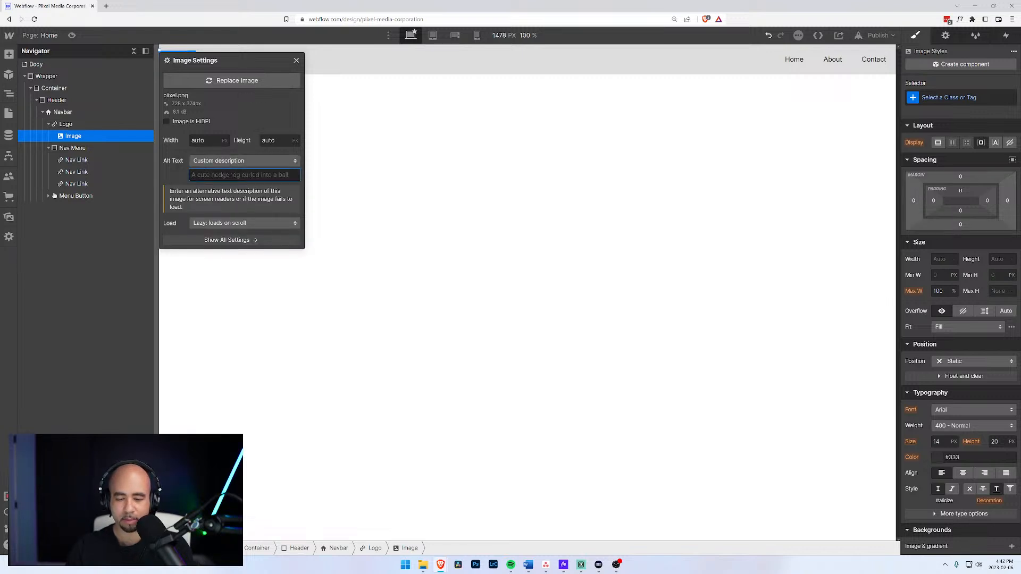
text(Pixel Med)
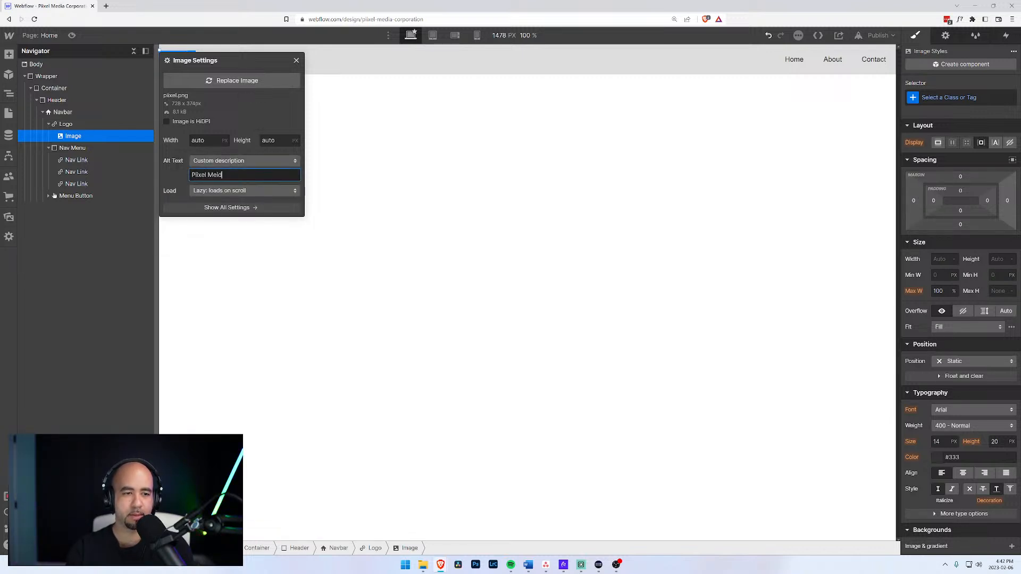
text(ia)
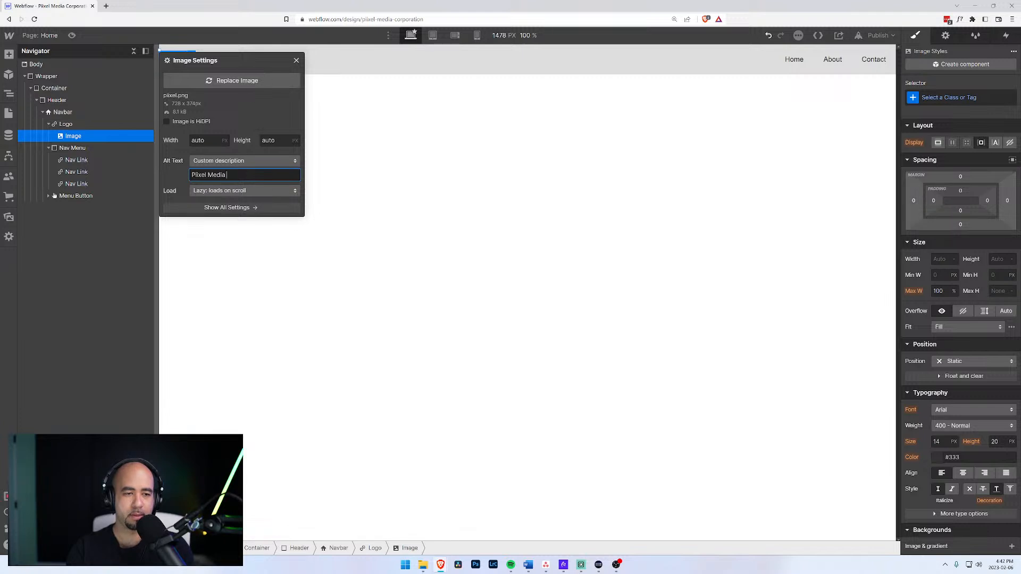
text( Corpo)
key(BackSpace)
key(BackSpace)
key(BackSpace)
key(BackSpace)
key(BackSpace)
key(BackSpace)
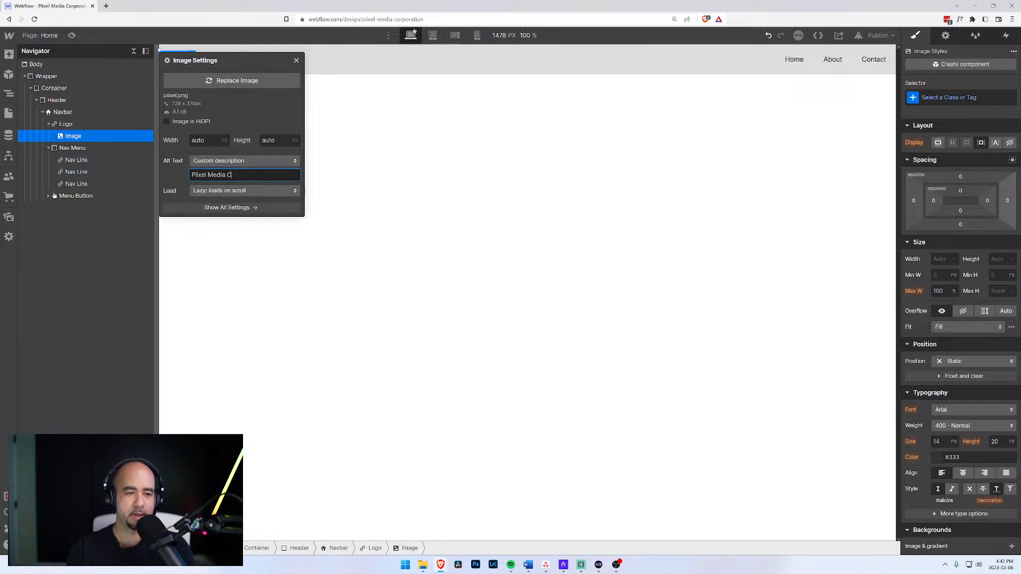
key(Tab)
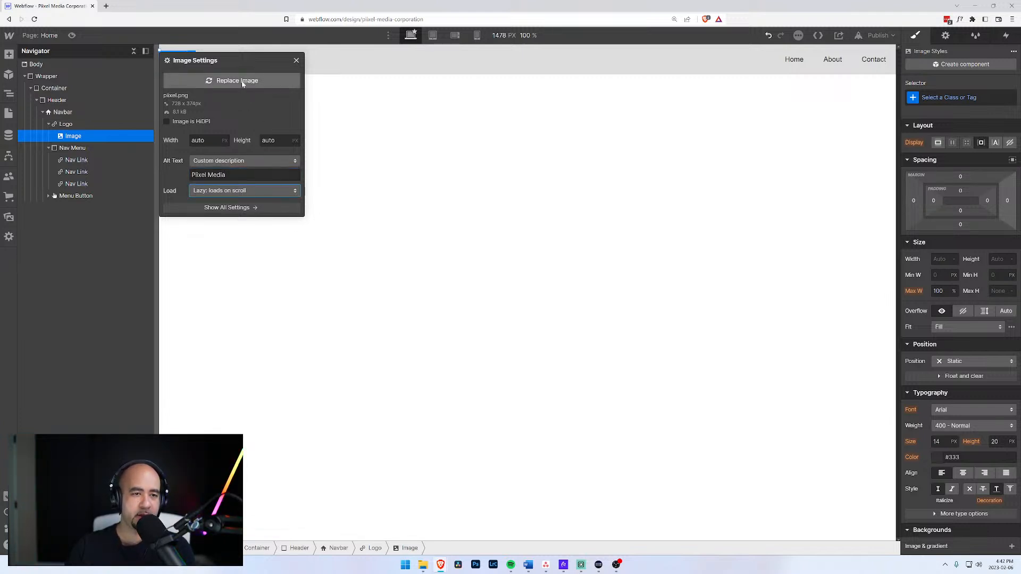
click(342, 114)
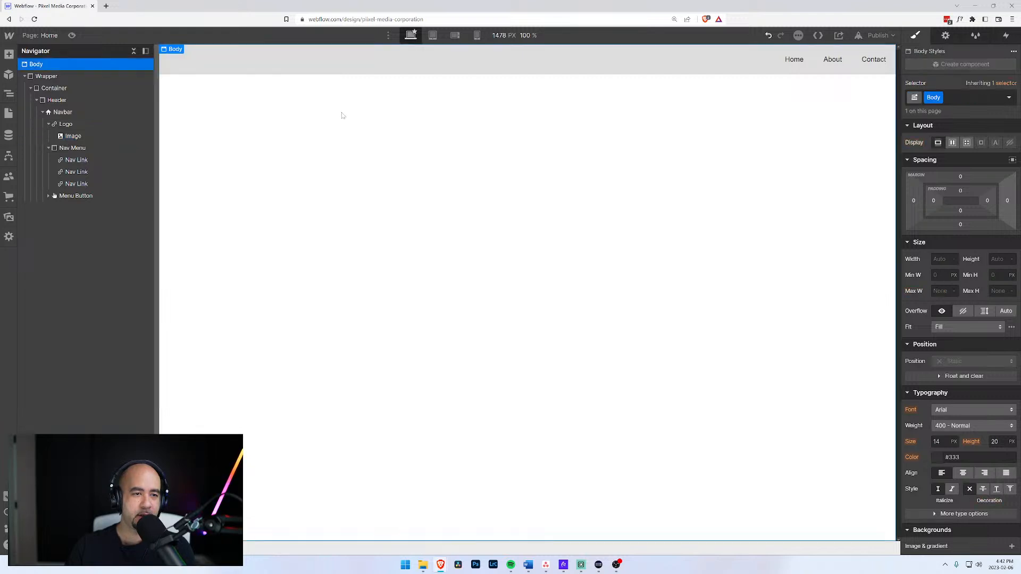
click(73, 136)
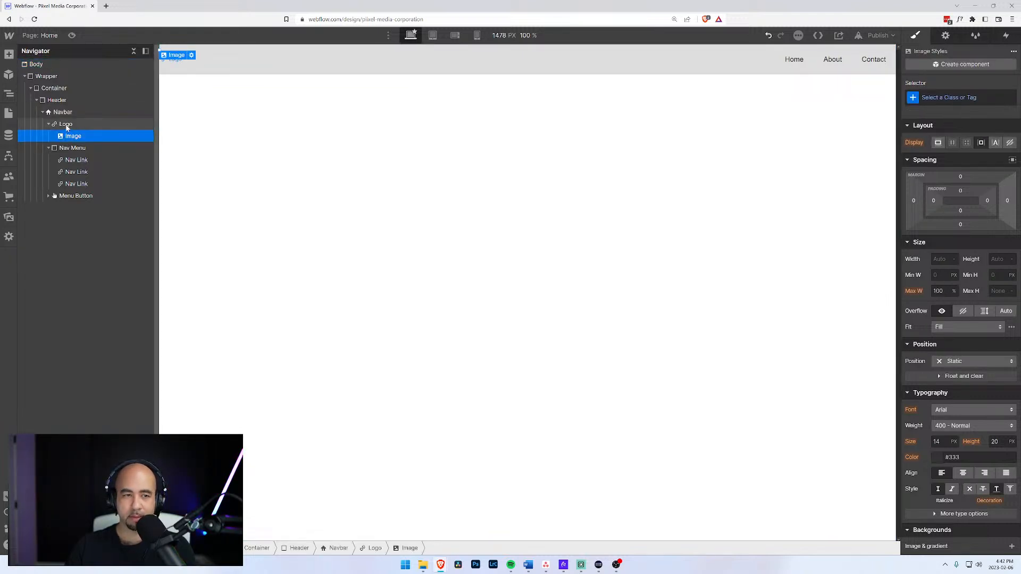
click(67, 125)
Set the Logo link's width to 50px.
click(67, 135)
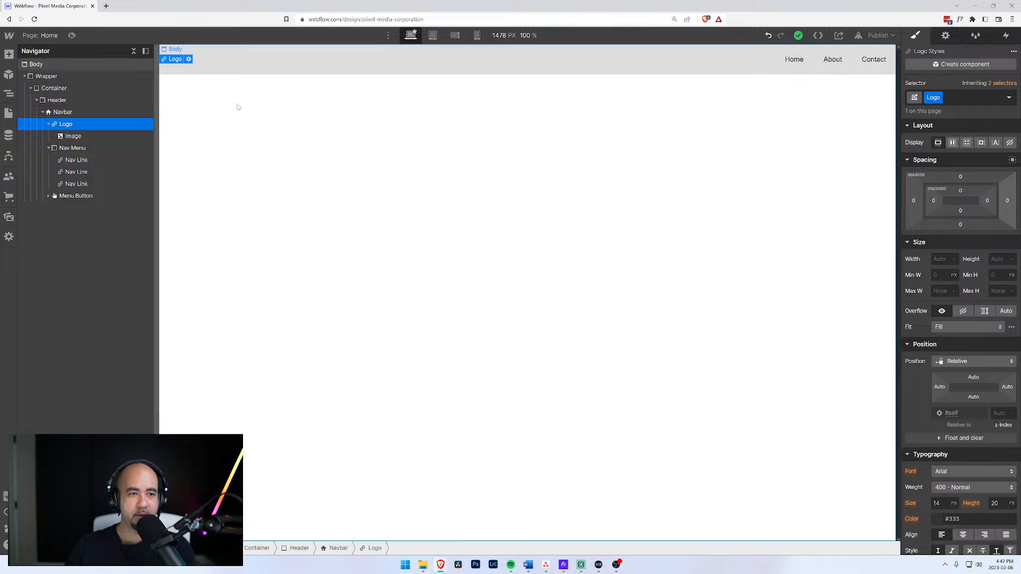
scroll(945, 435, down, 4)
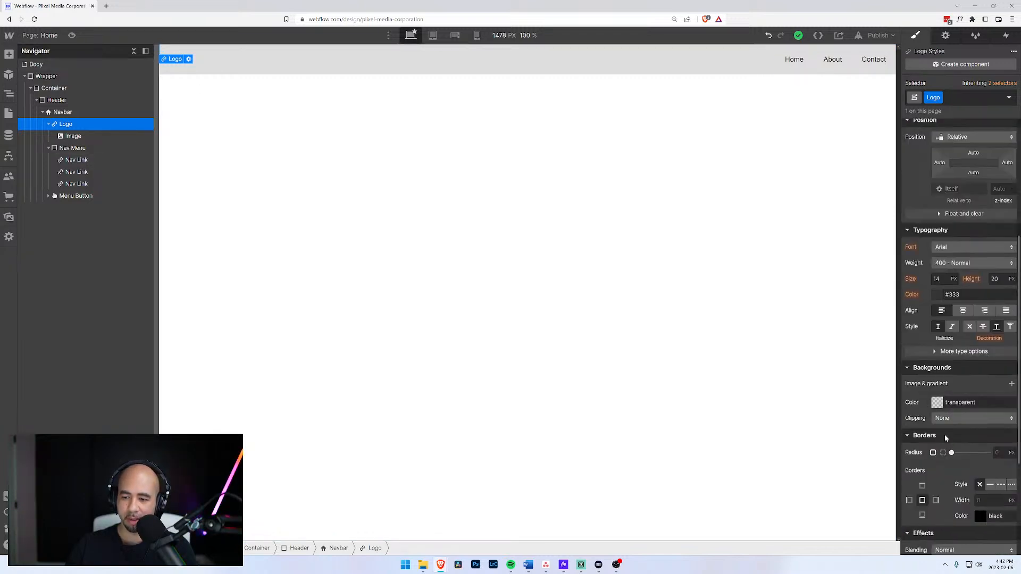
scroll(946, 213, up, 4)
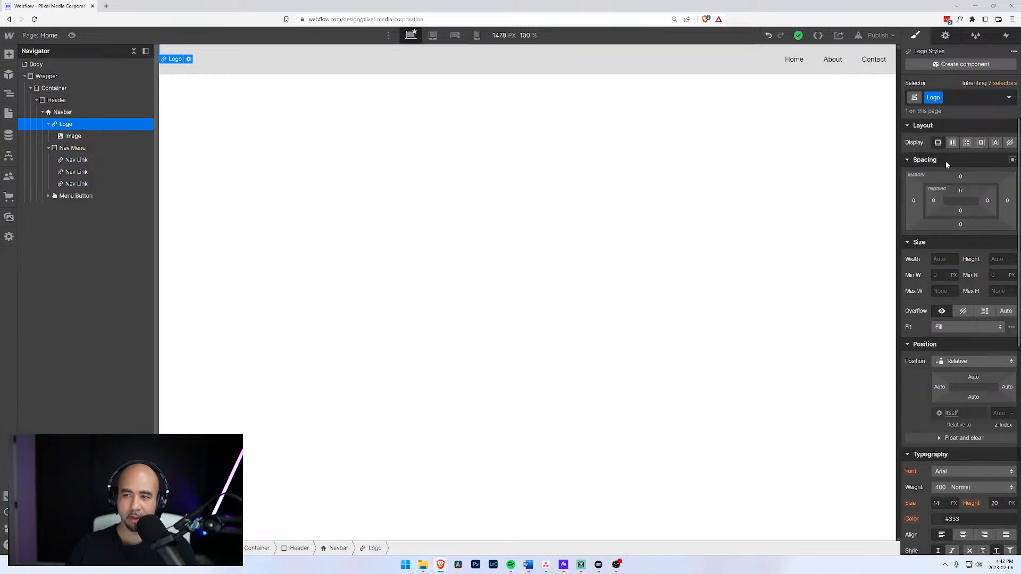
click(941, 259)
text(50px)
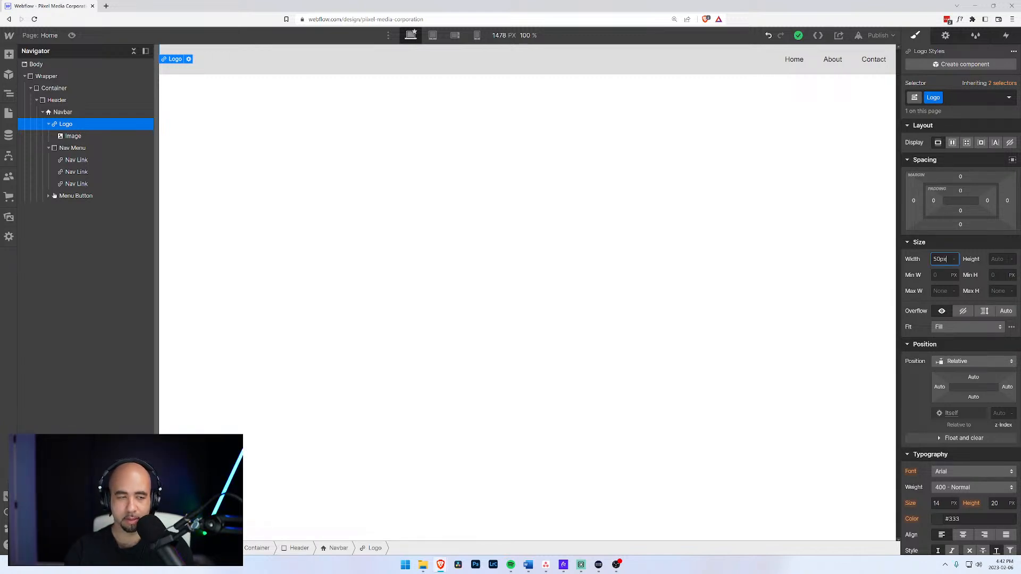
key(Tab)
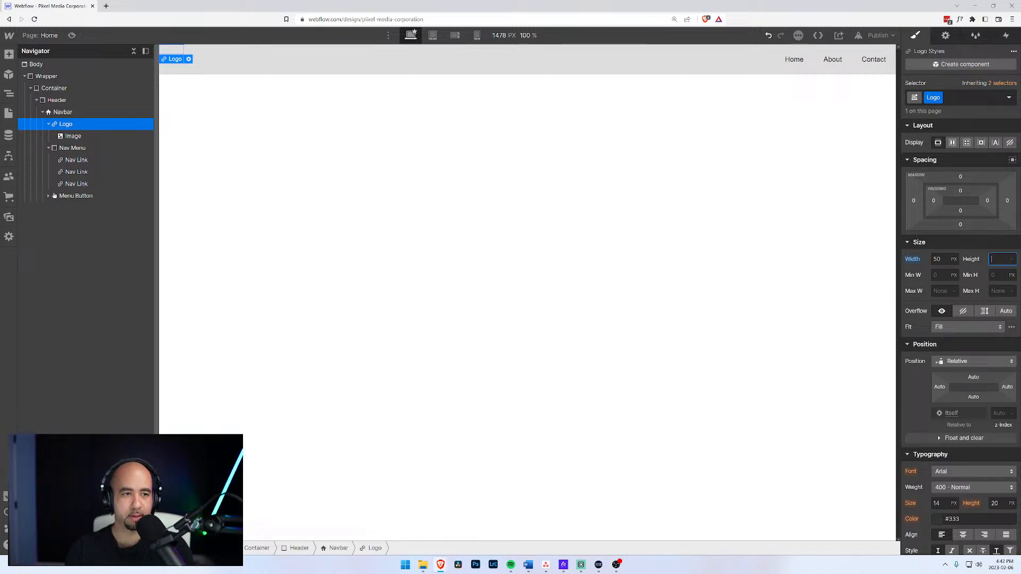
Make the logo image fill its link at 100% width, then reselect the Logo link.
click(73, 137)
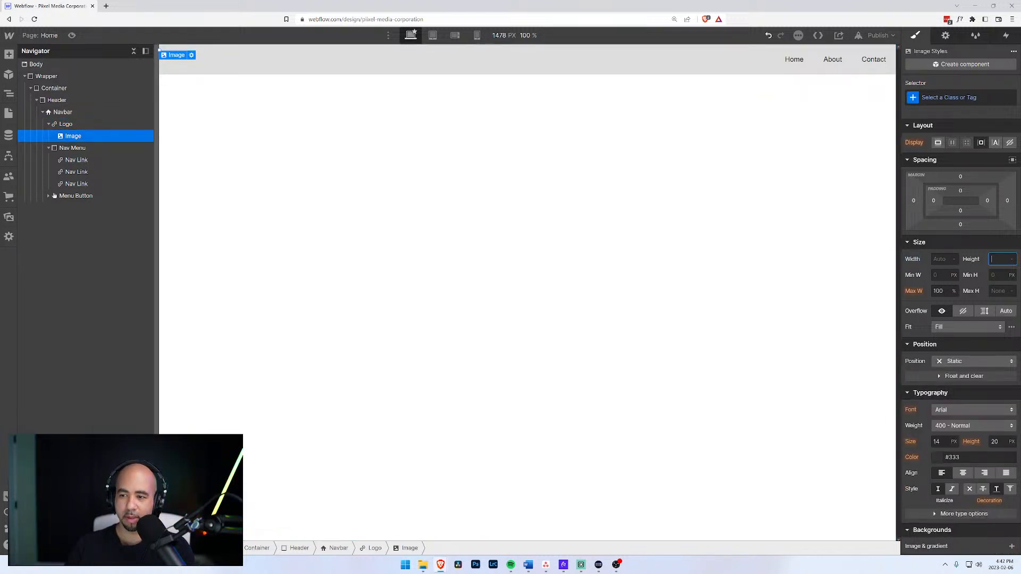
key(shift+Tab)
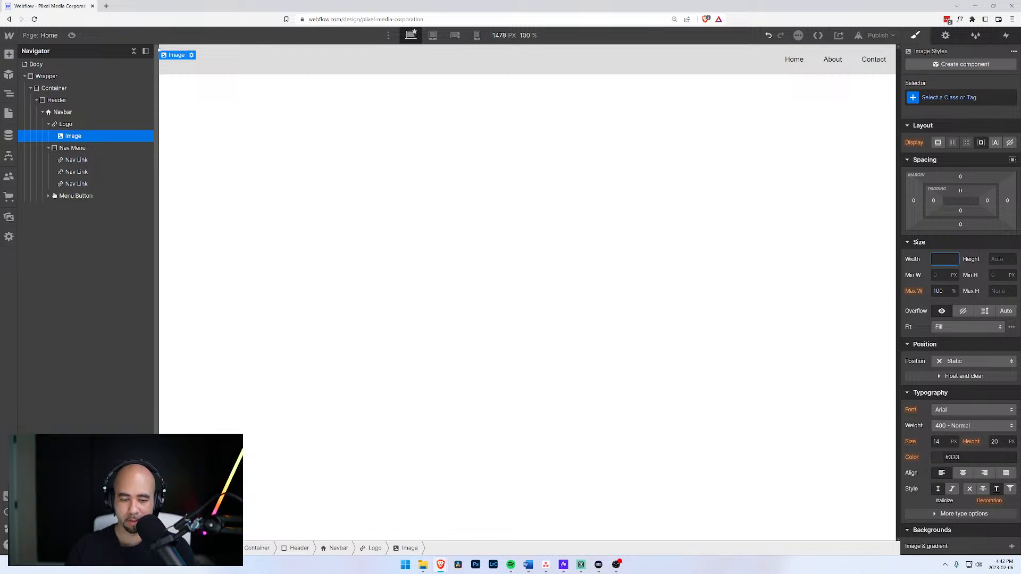
text(100%)
key(Return)
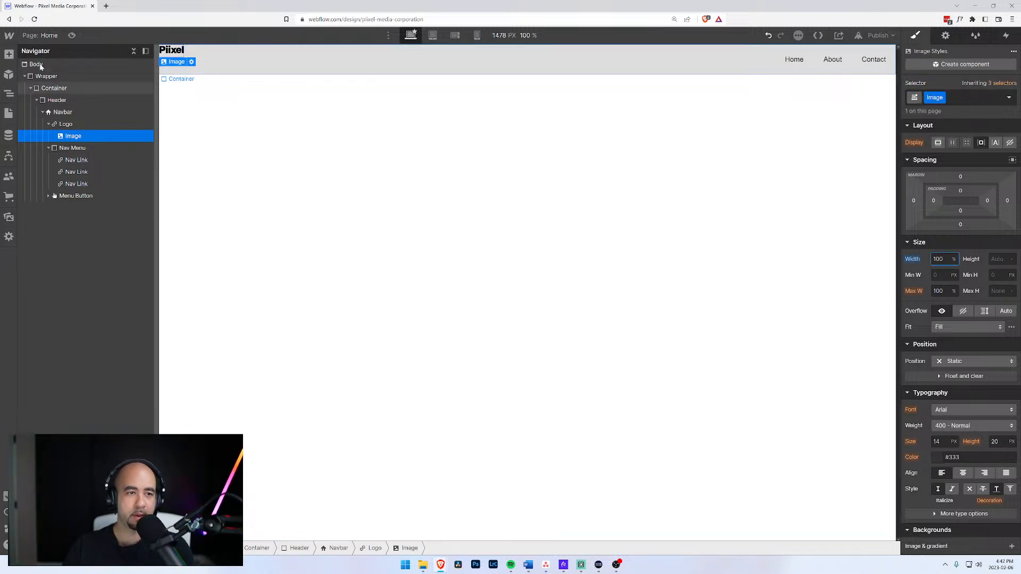
click(71, 125)
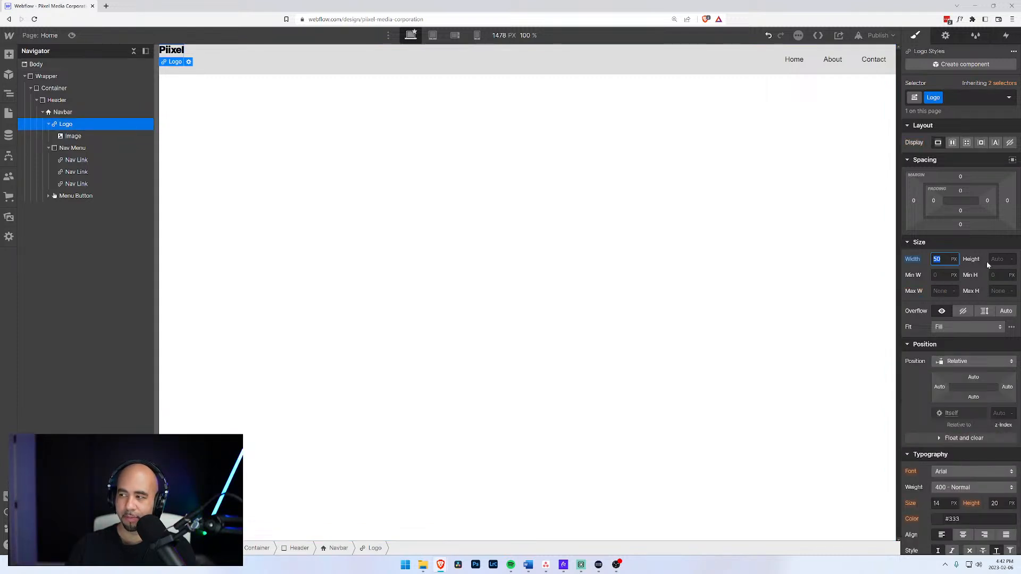
text(x)
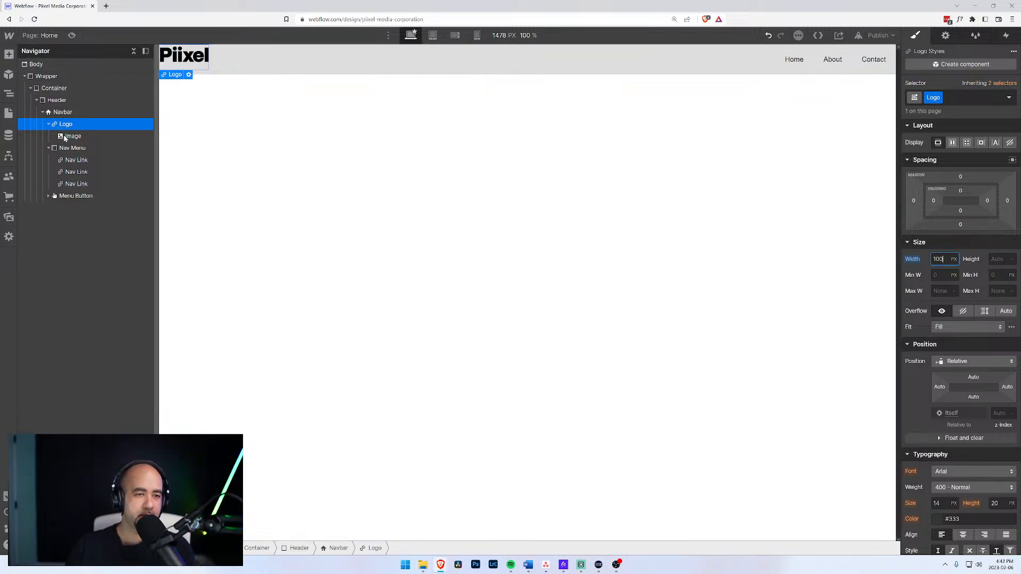
Set the Navbar element to display flex with space-between justification.
click(62, 112)
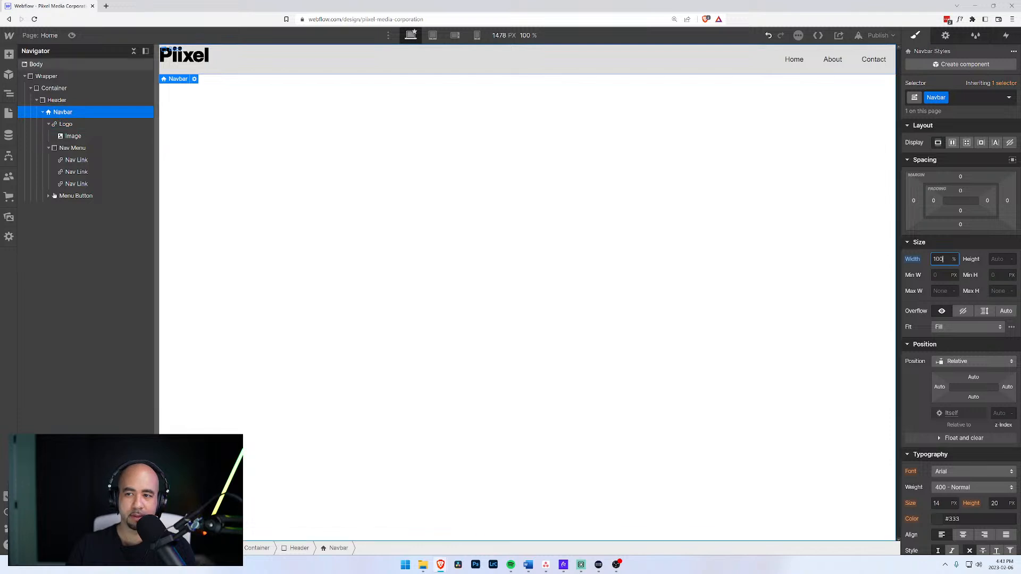
click(953, 144)
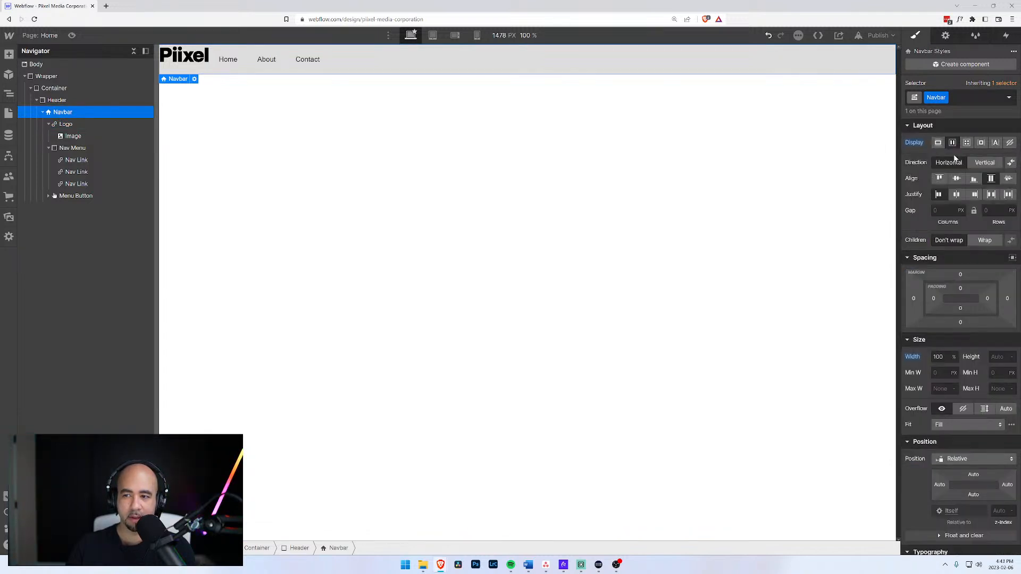
click(992, 196)
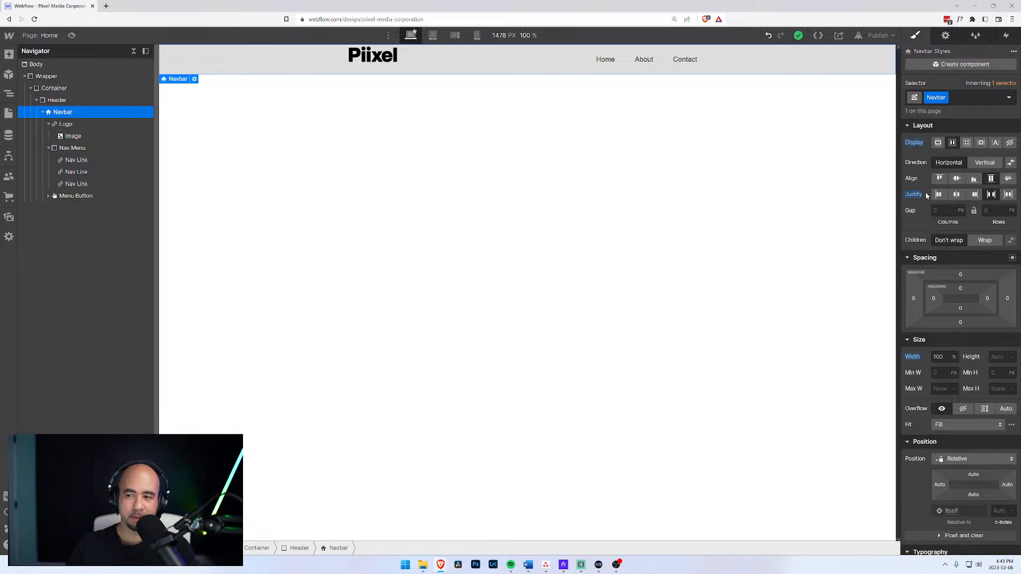
Replace the Navbar class with a new Navigation class set to flex and space-between.
click(967, 99)
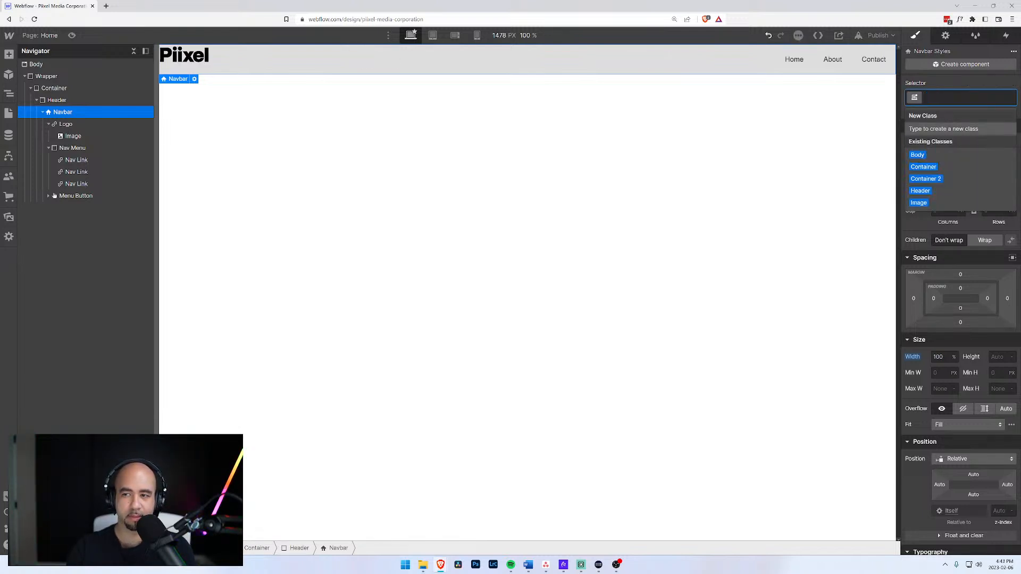
key(BackSpace)
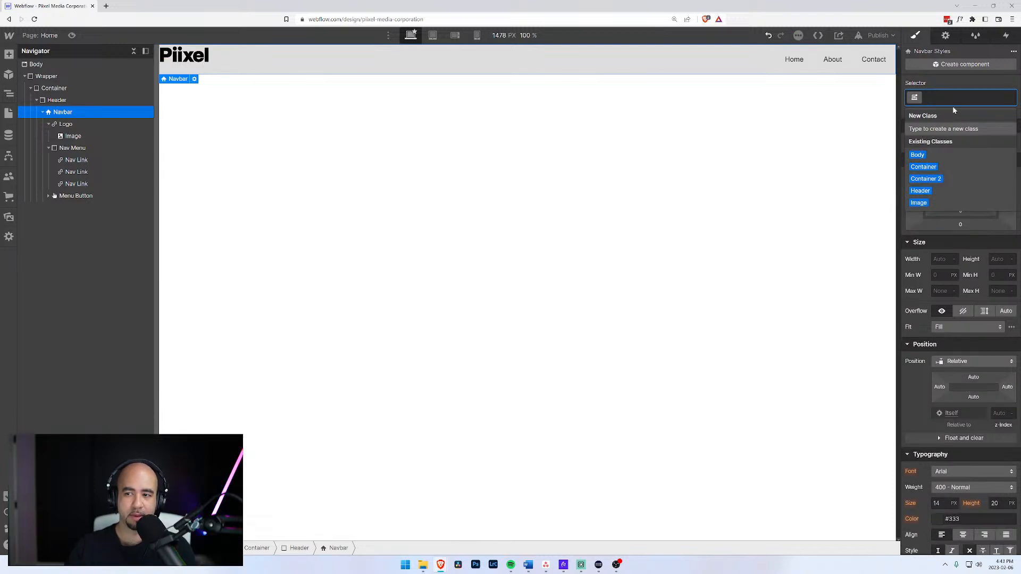
text(Navigation)
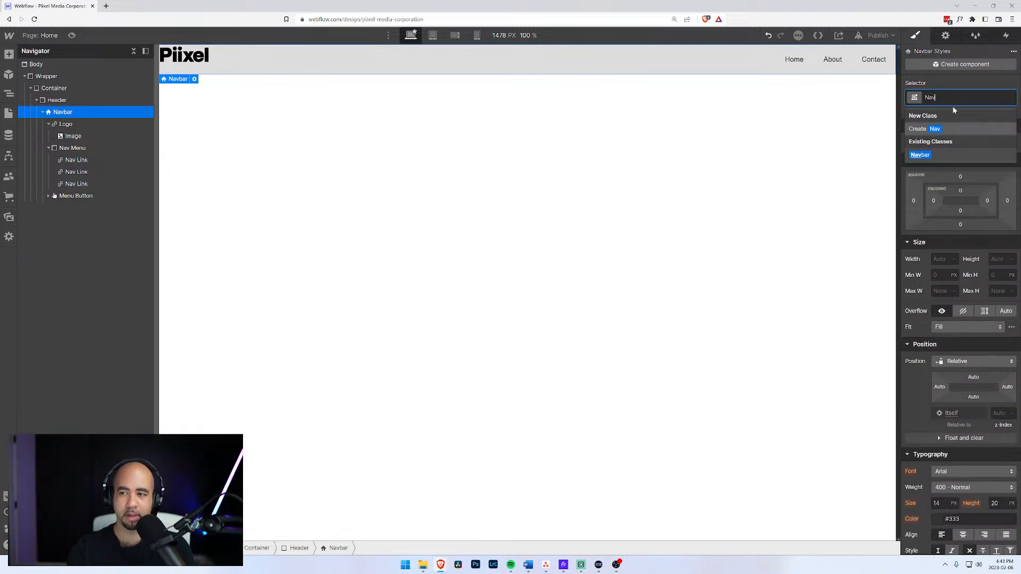
key(Return)
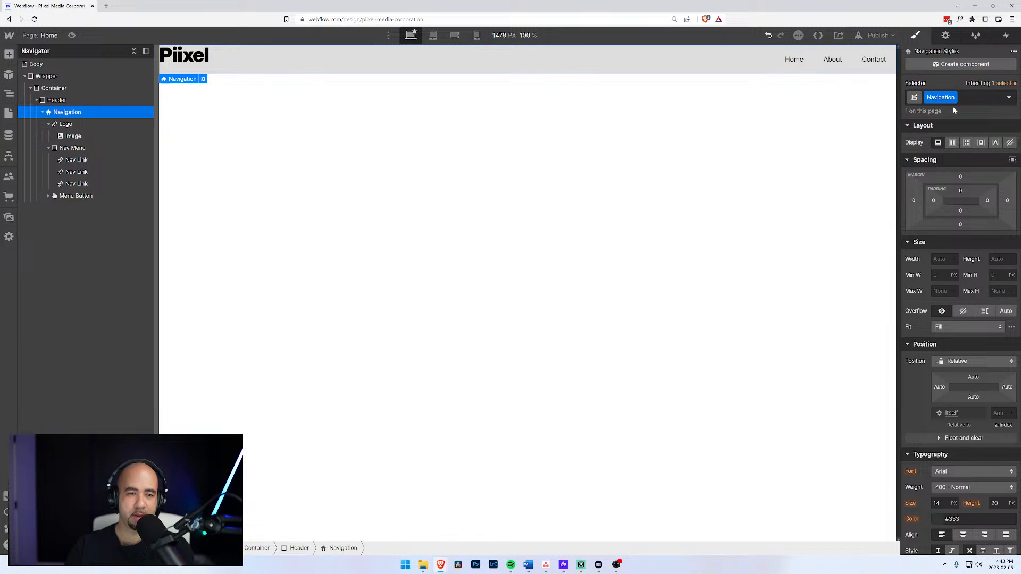
click(953, 142)
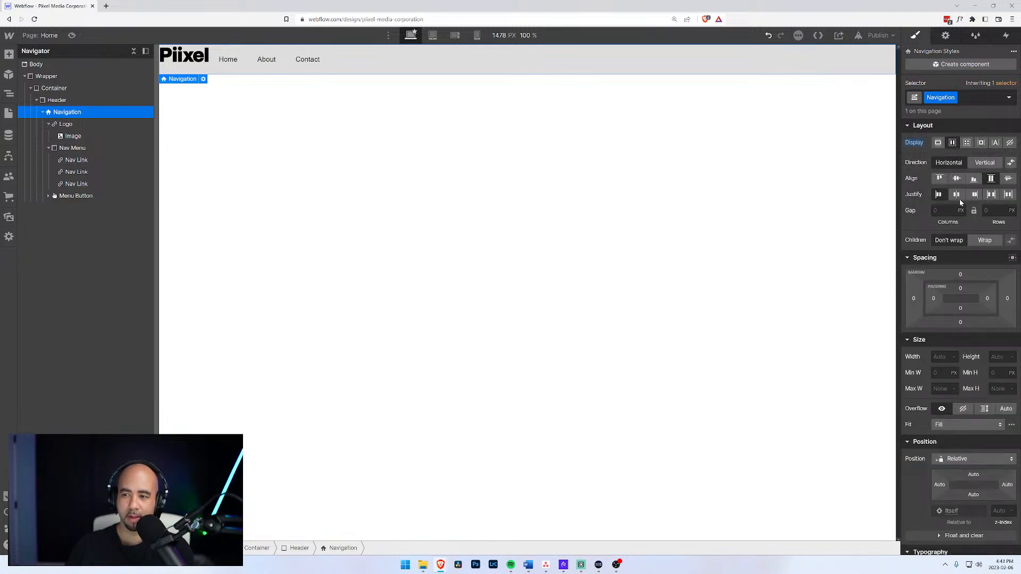
click(991, 196)
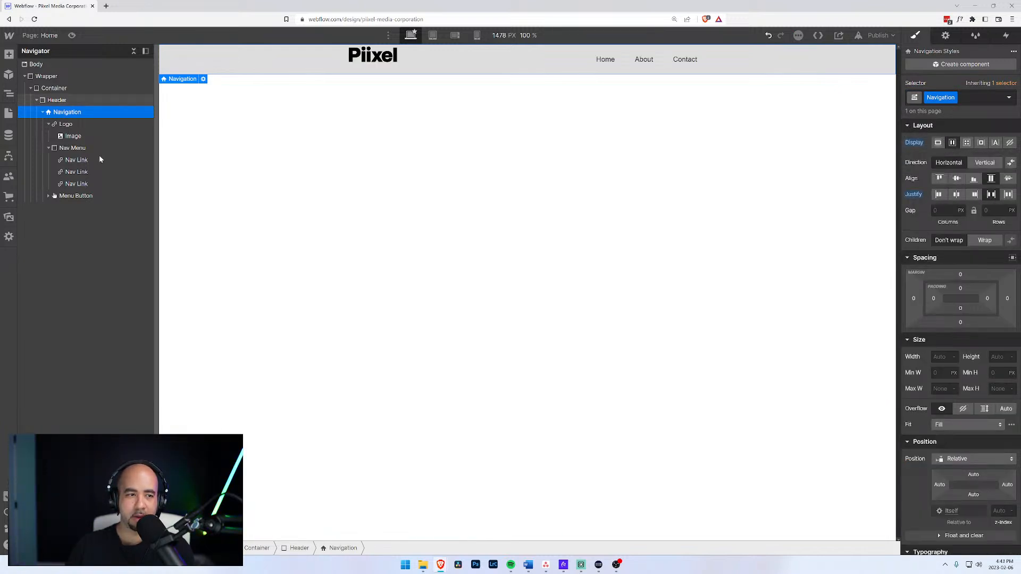
click(63, 125)
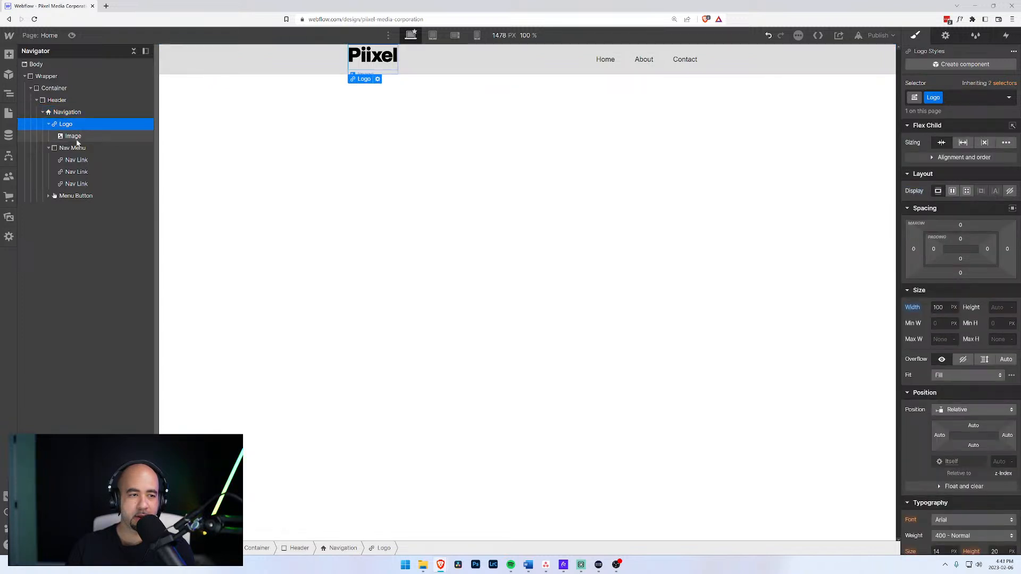
click(64, 113)
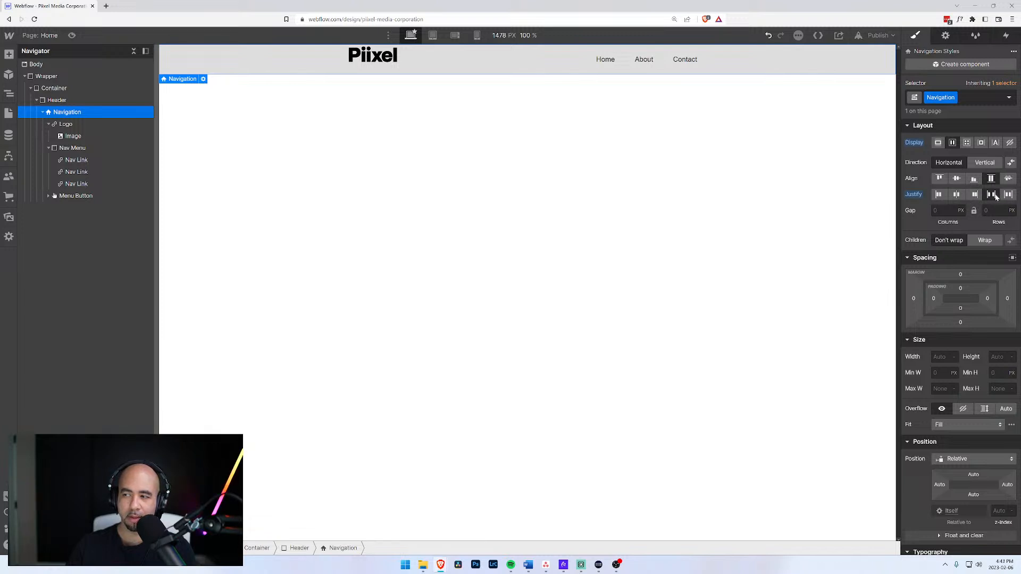
click(53, 102)
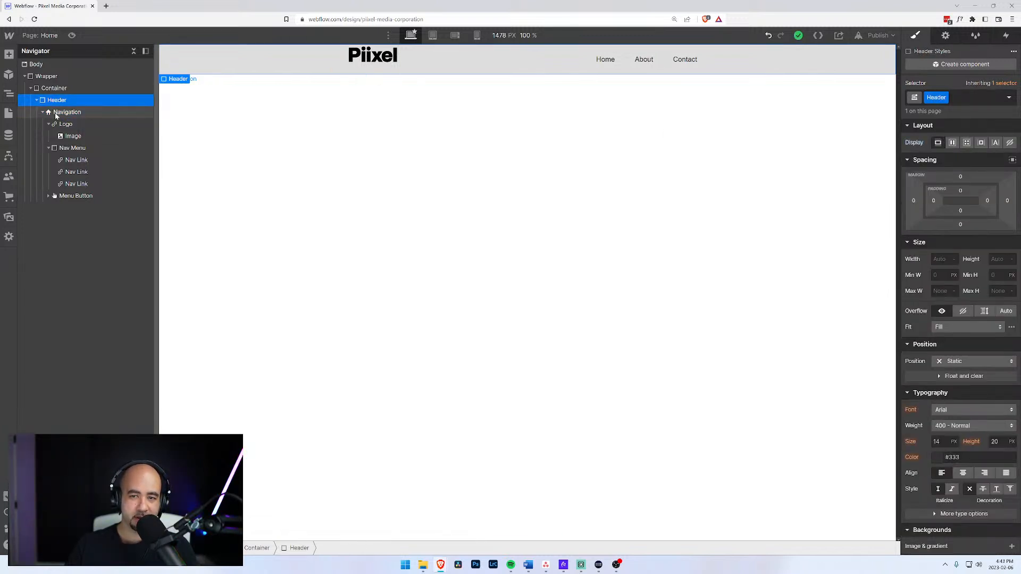
click(940, 260)
text(1)
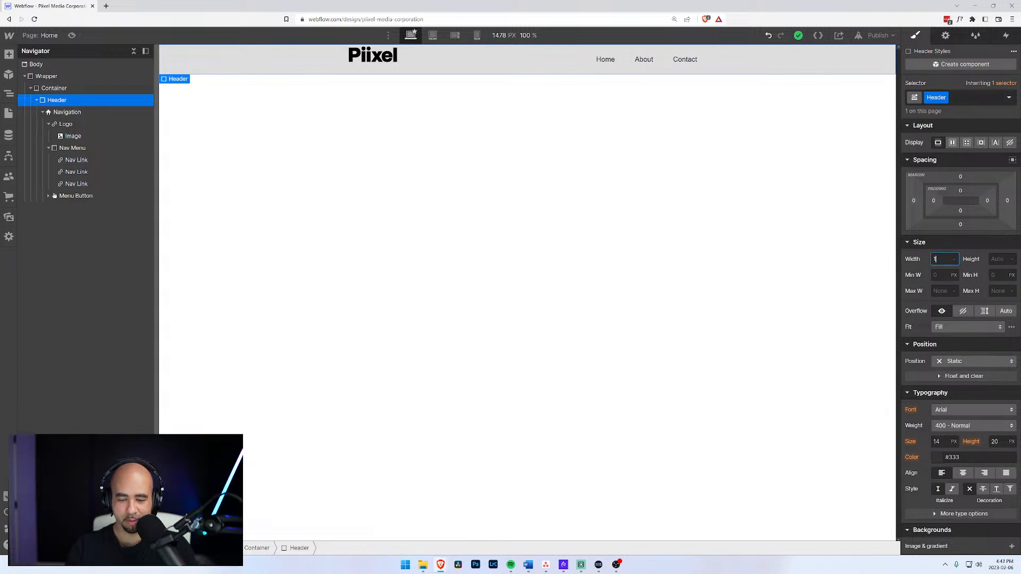
text(00%)
alt+click(914, 260)
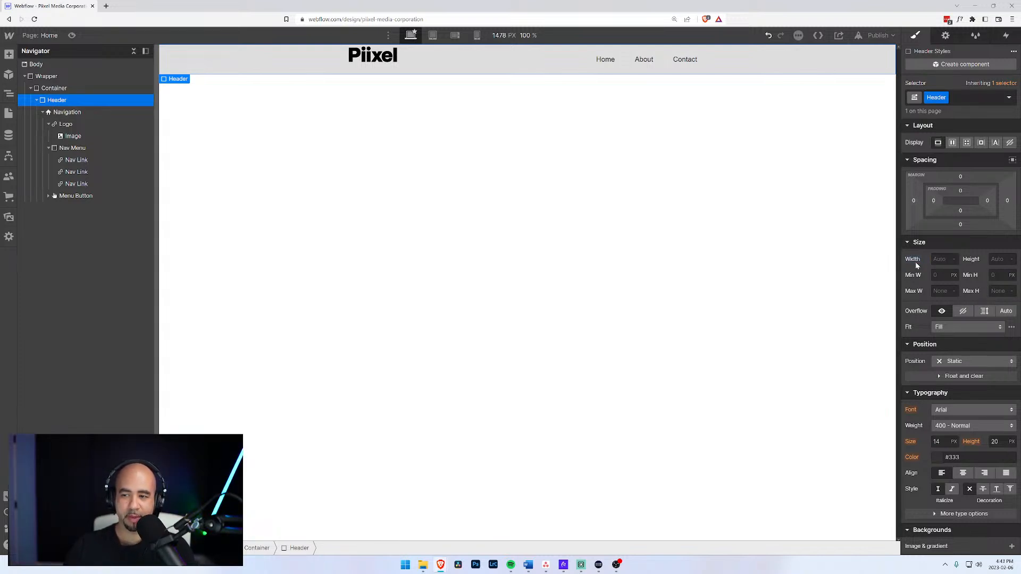
click(76, 117)
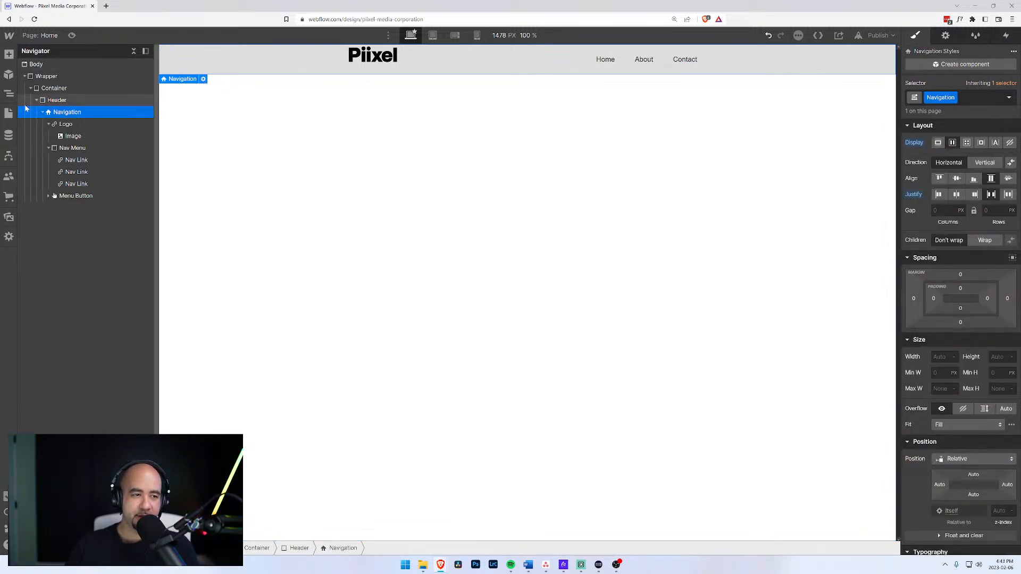
click(57, 101)
click(64, 116)
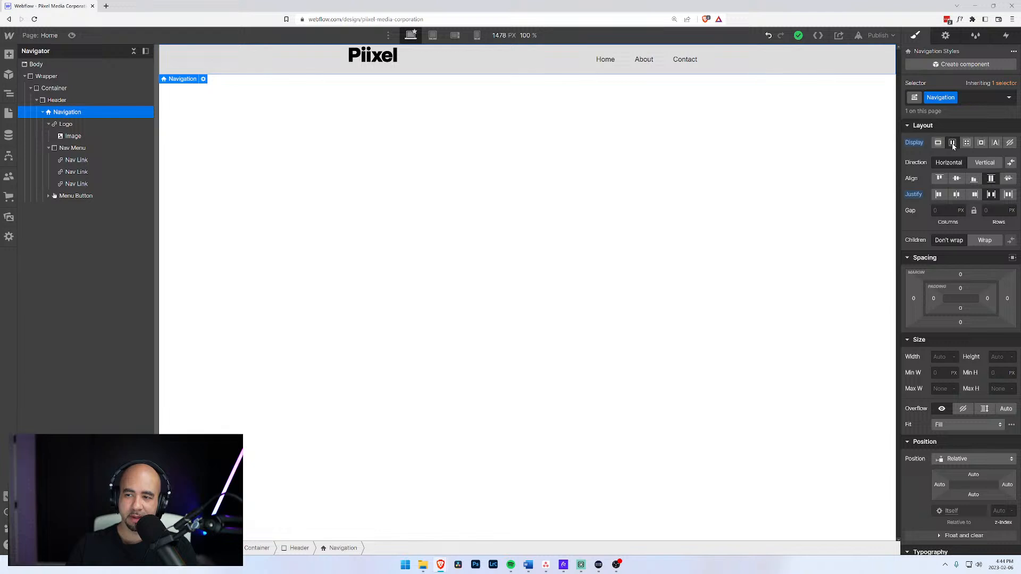
click(63, 123)
click(80, 115)
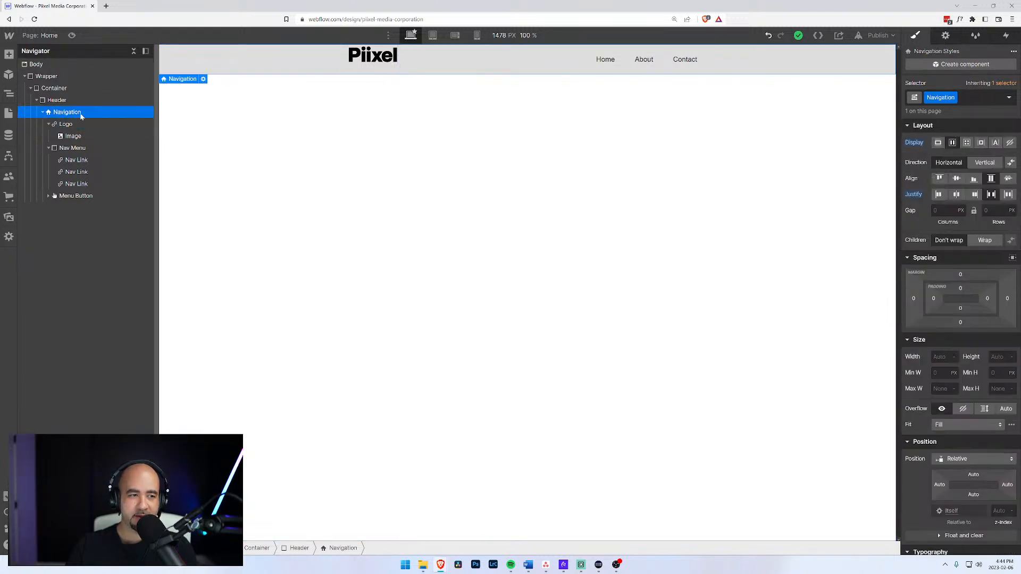
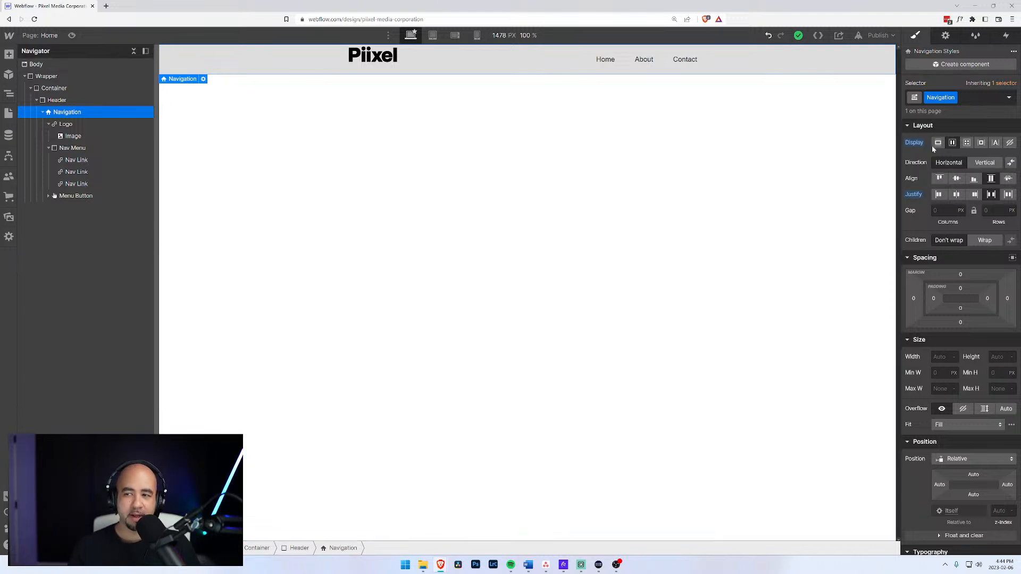
Switch the Navigation justify from center to space-between, then view the Header's element settings.
click(958, 194)
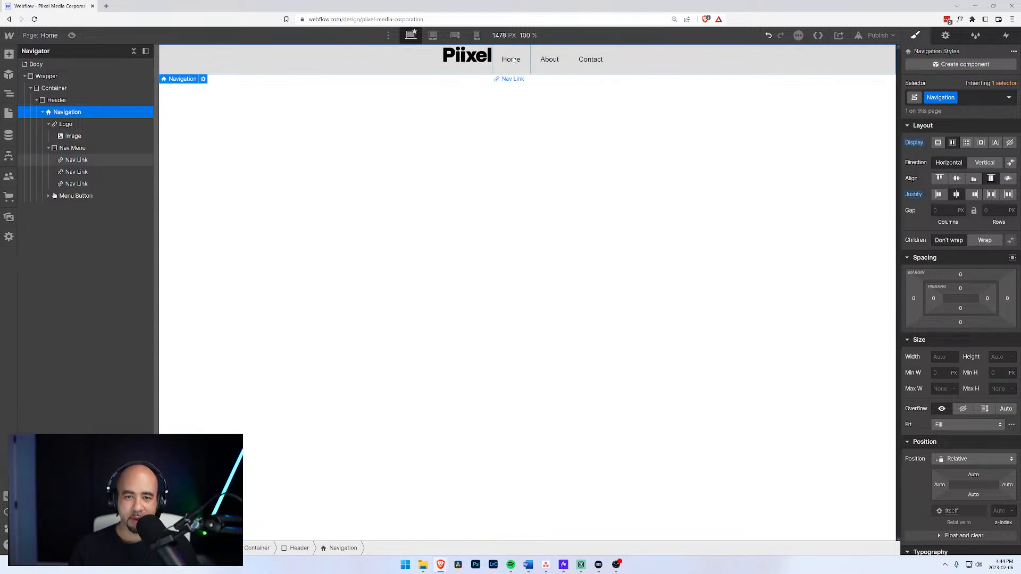
click(991, 194)
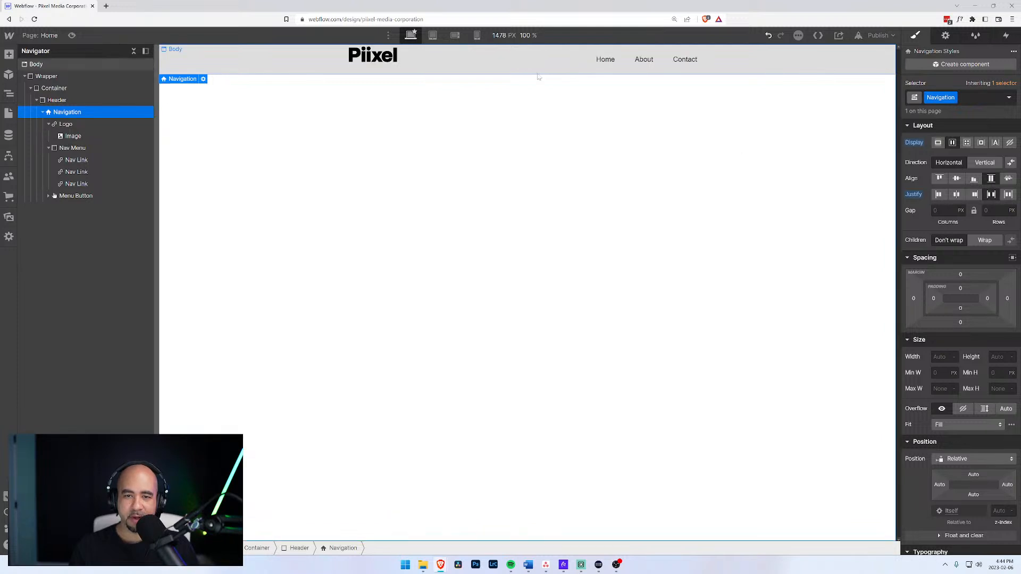
click(57, 100)
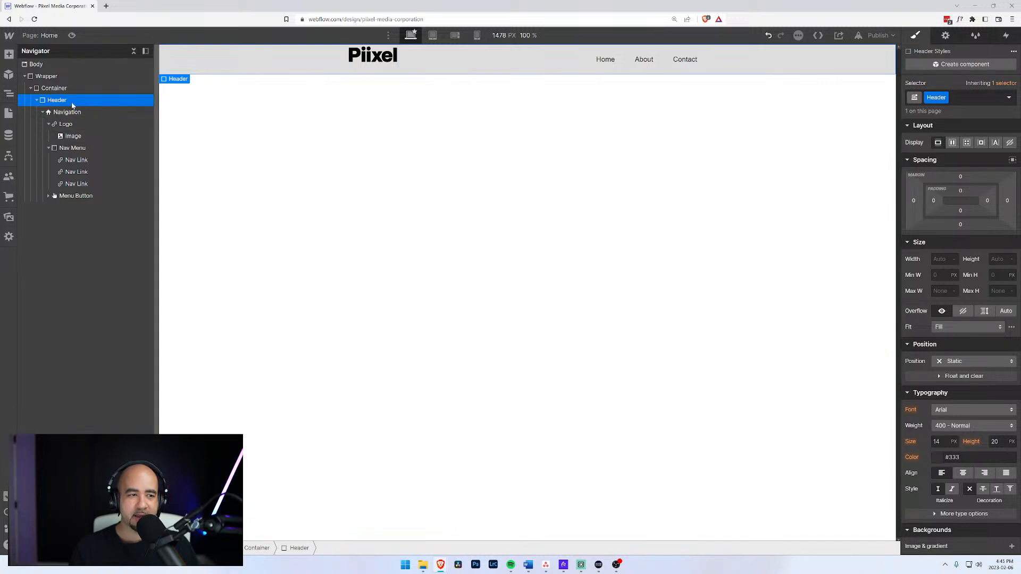
click(945, 35)
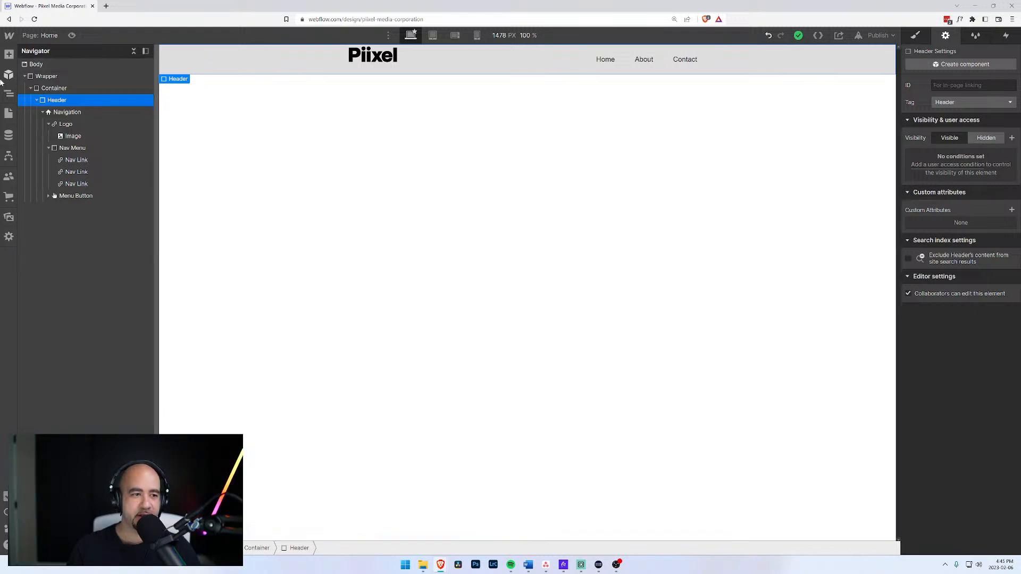
Bring up the Navigation's style properties, then select the Logo element.
click(59, 115)
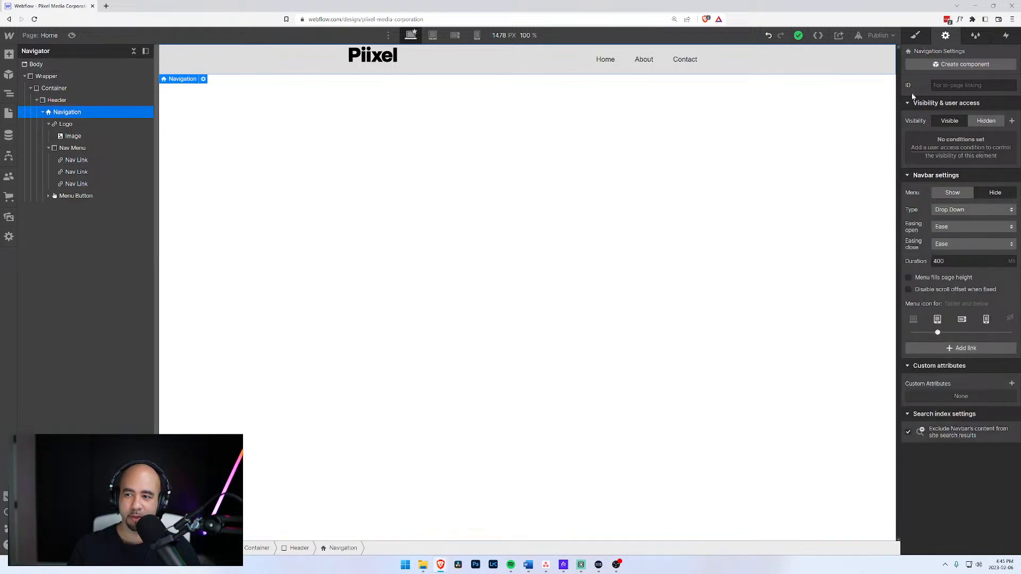
click(916, 35)
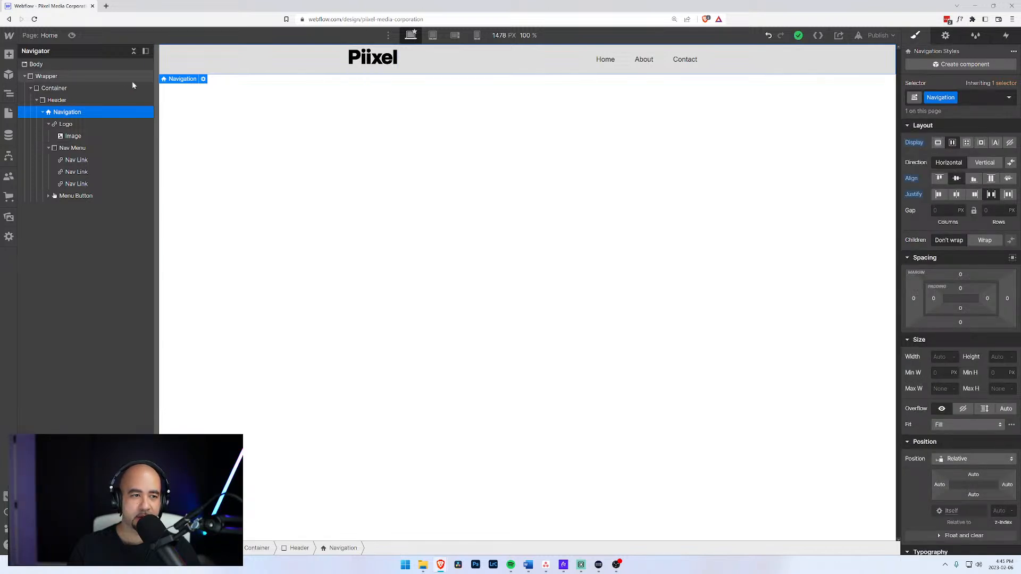
click(65, 124)
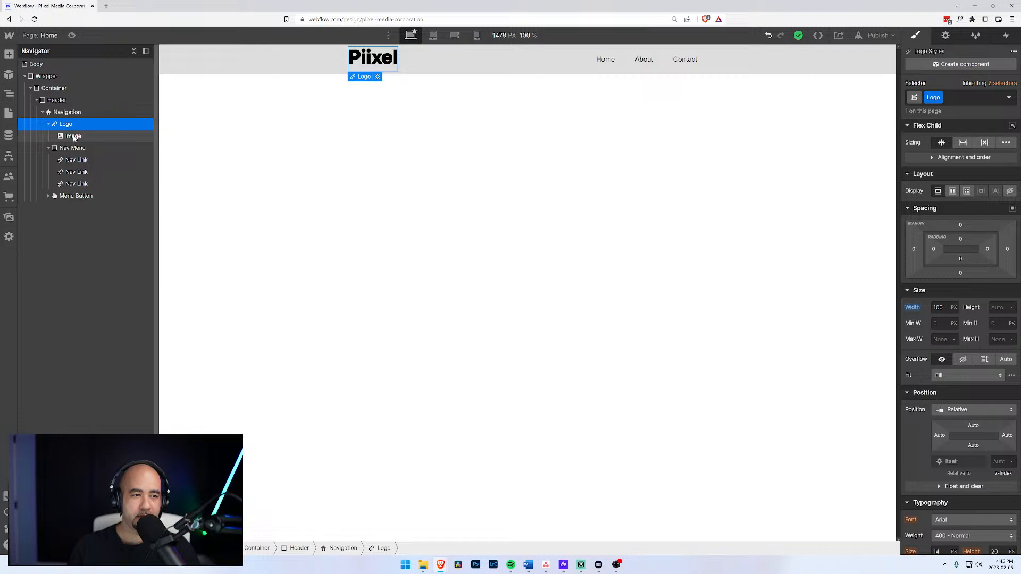
Try flex display with centered align and justify on the Logo, then reset it to block.
click(952, 192)
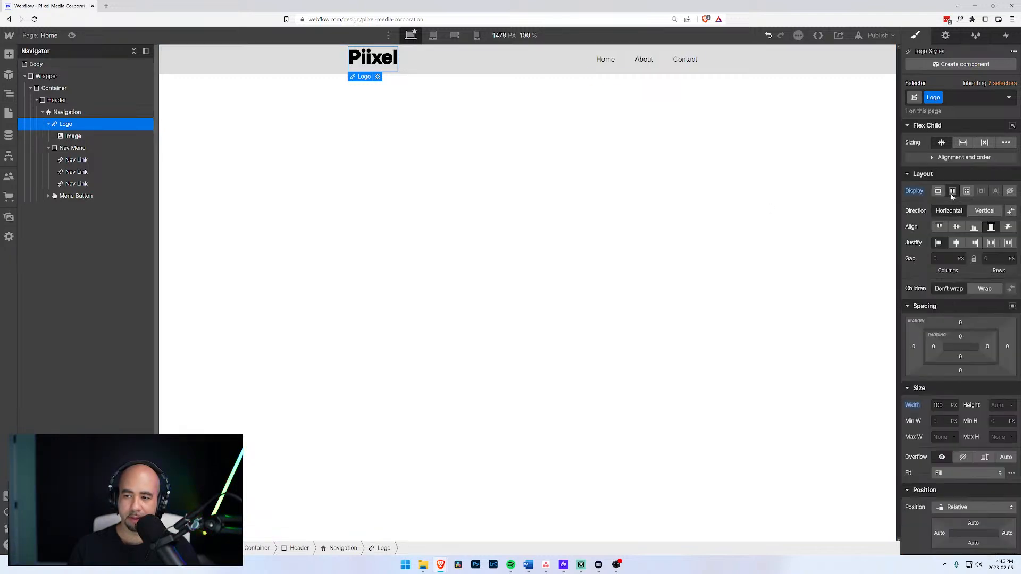
click(957, 227)
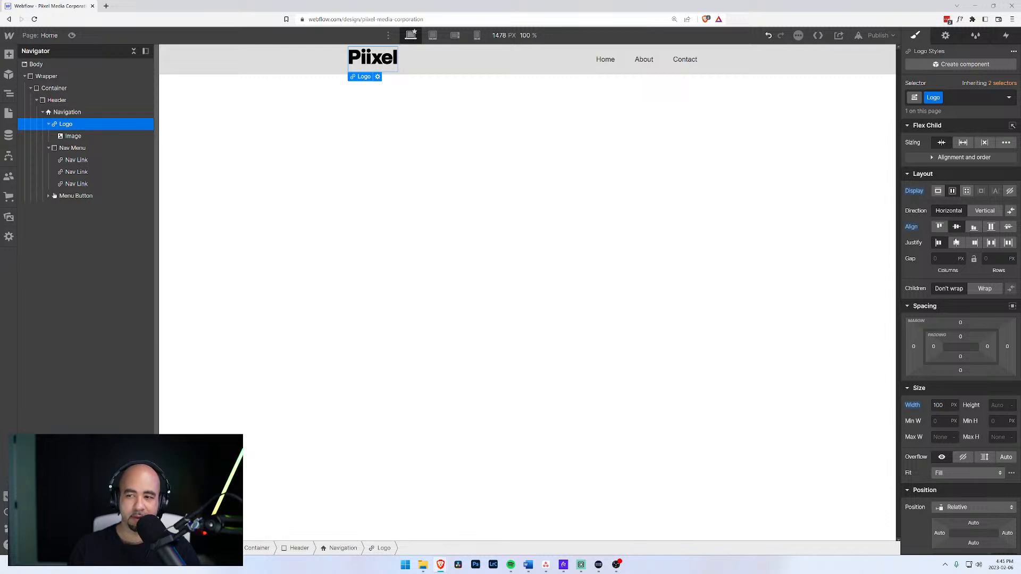
click(956, 243)
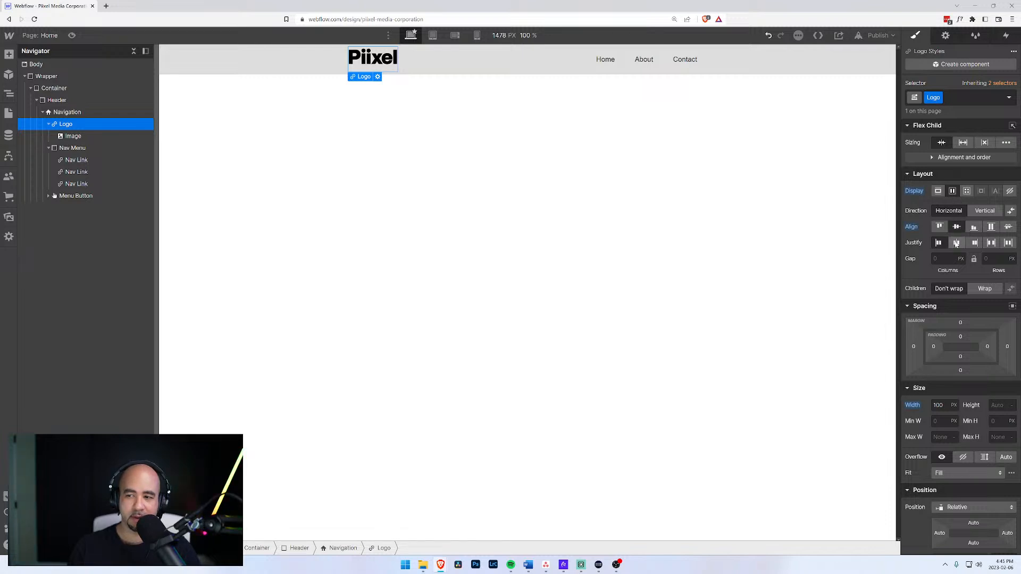
alt+click(909, 231)
alt+click(912, 243)
alt+click(907, 194)
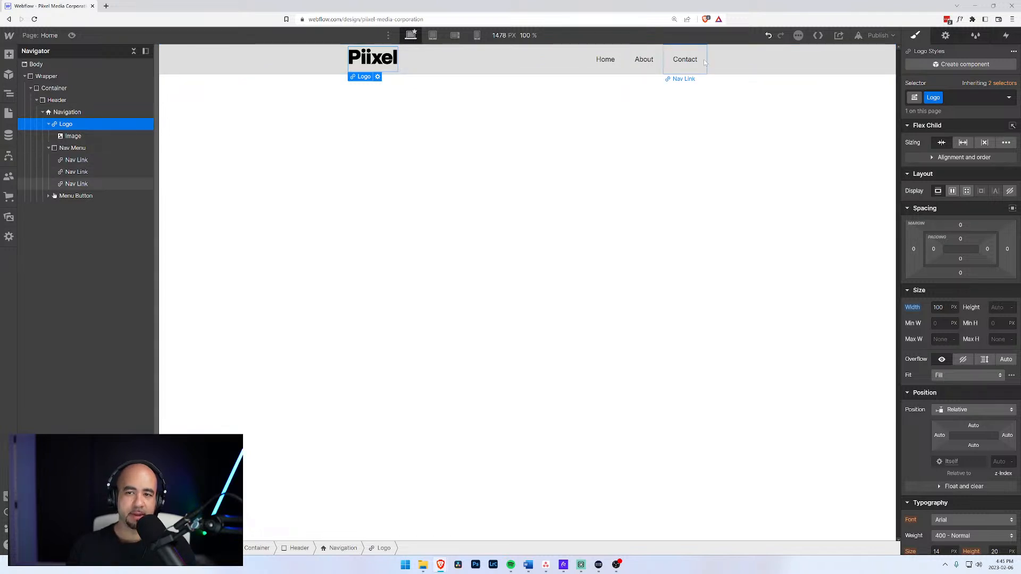
Set the Header width to 2000 px, then change it to 100%.
click(50, 100)
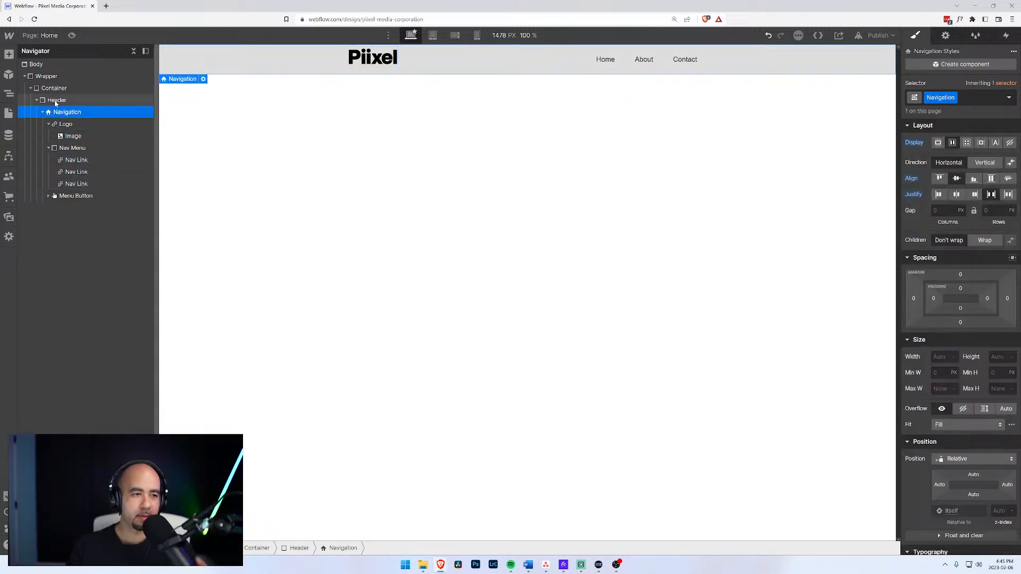
click(942, 259)
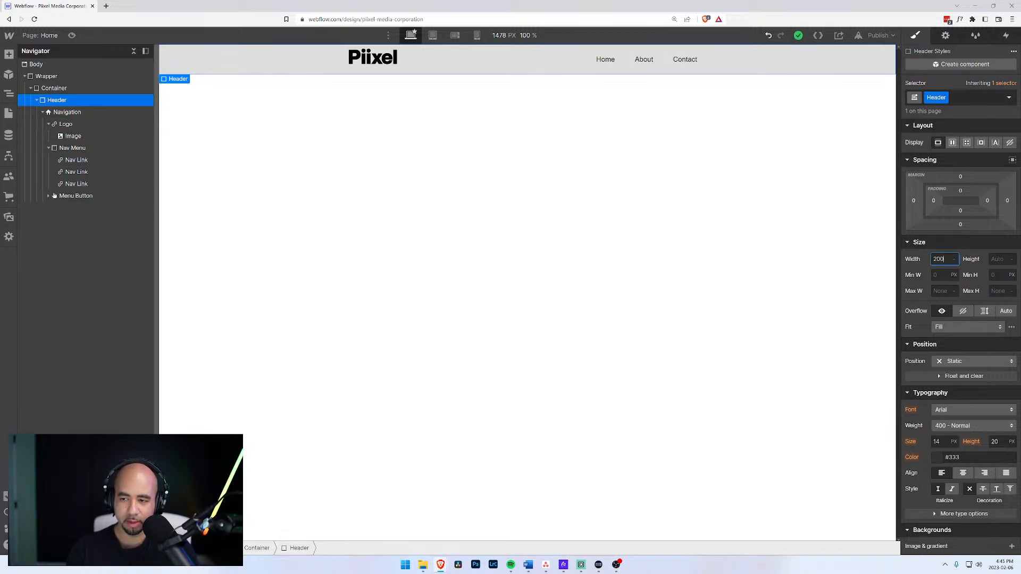
key(Return)
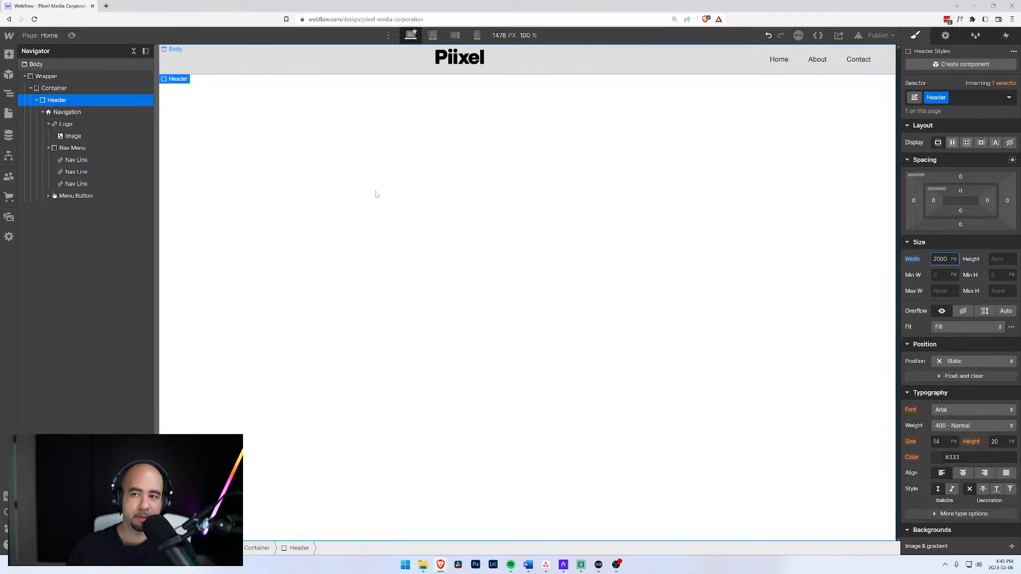
double_click(941, 259)
text(100%)
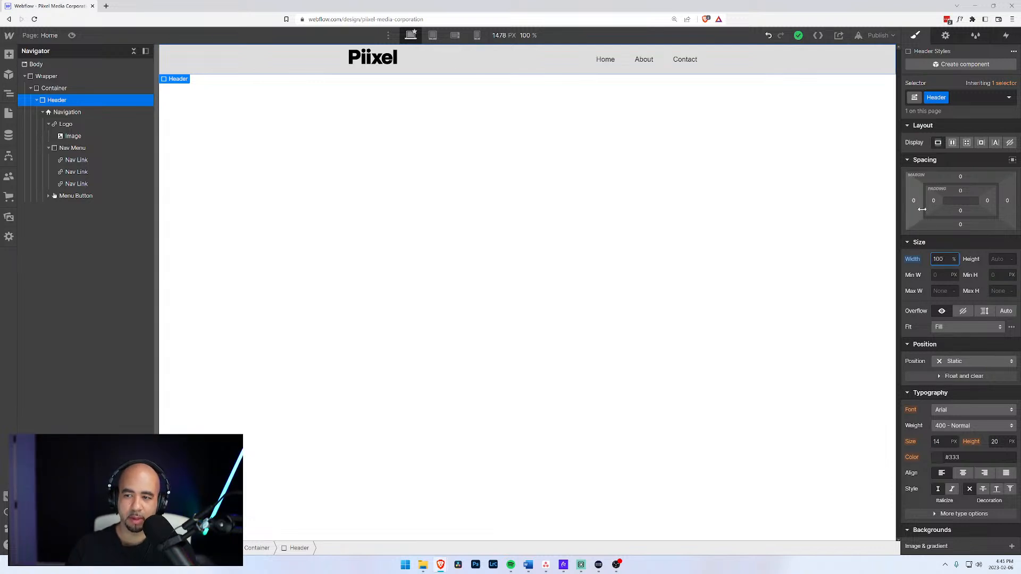
Set the Navigation width to 100% and select the Home nav link.
click(64, 112)
click(945, 352)
text(1)
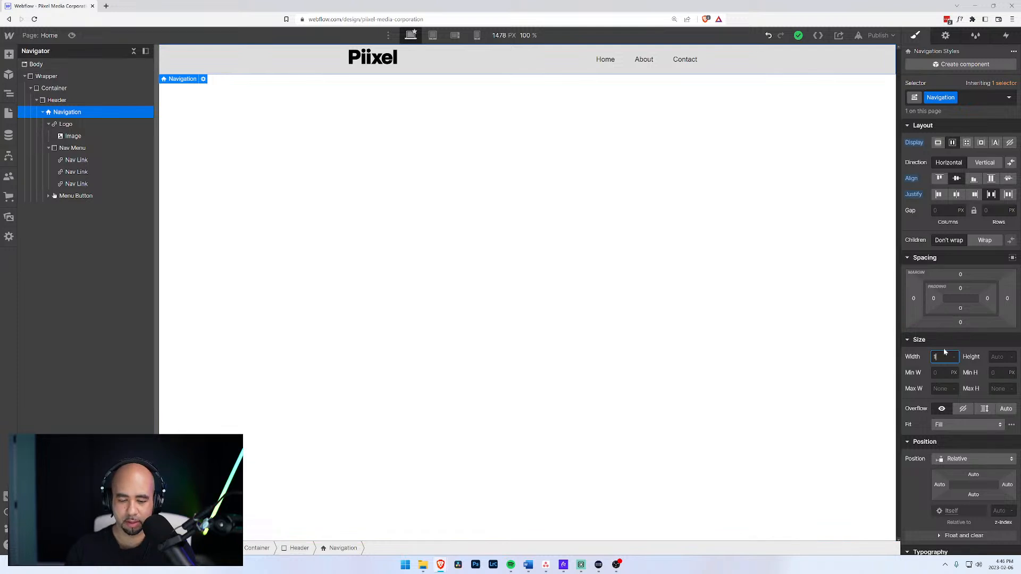
text(00%)
key(Return)
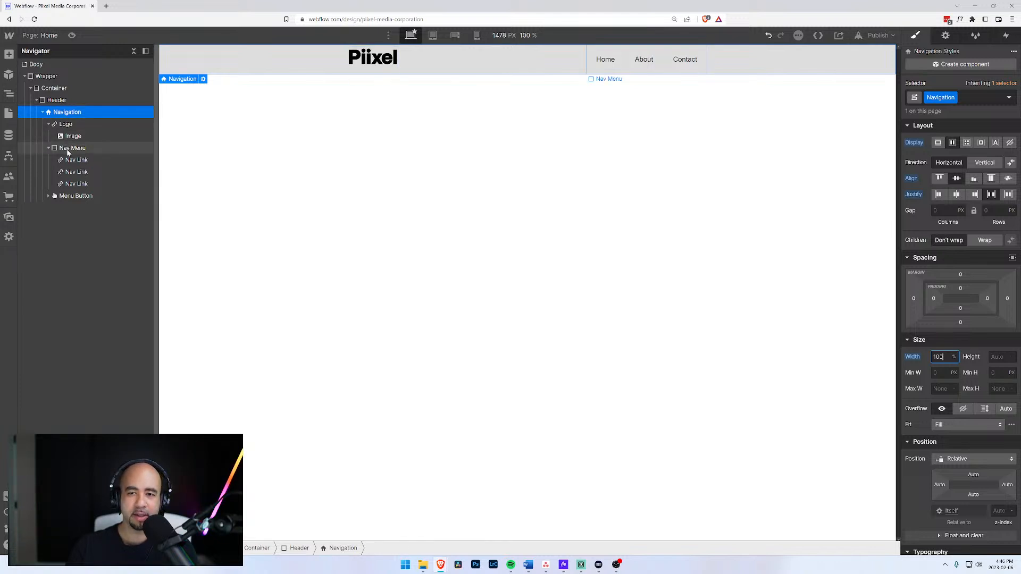
click(75, 160)
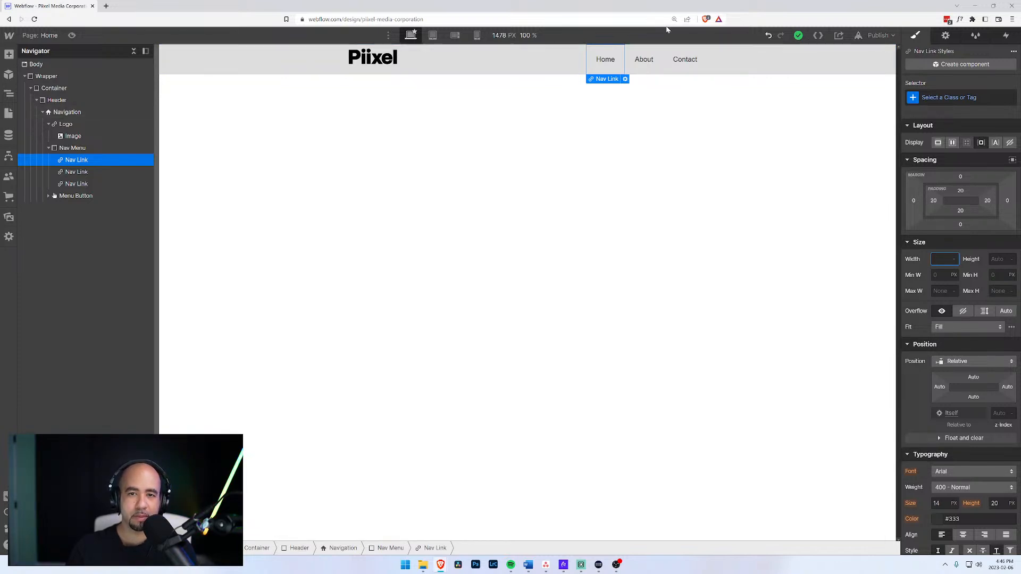
Check the Publish menu, then preview the page without editor panels.
click(875, 38)
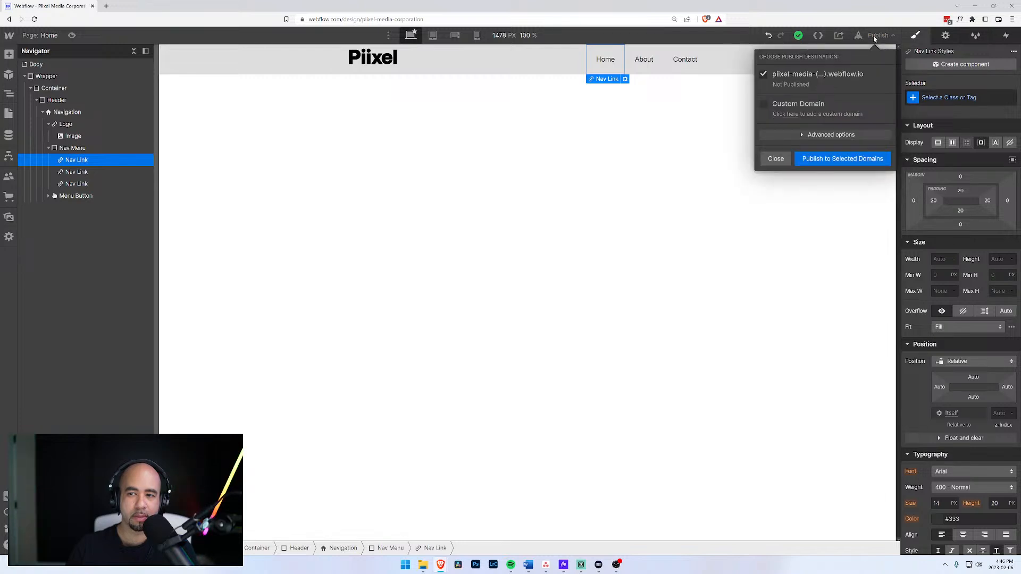
click(72, 35)
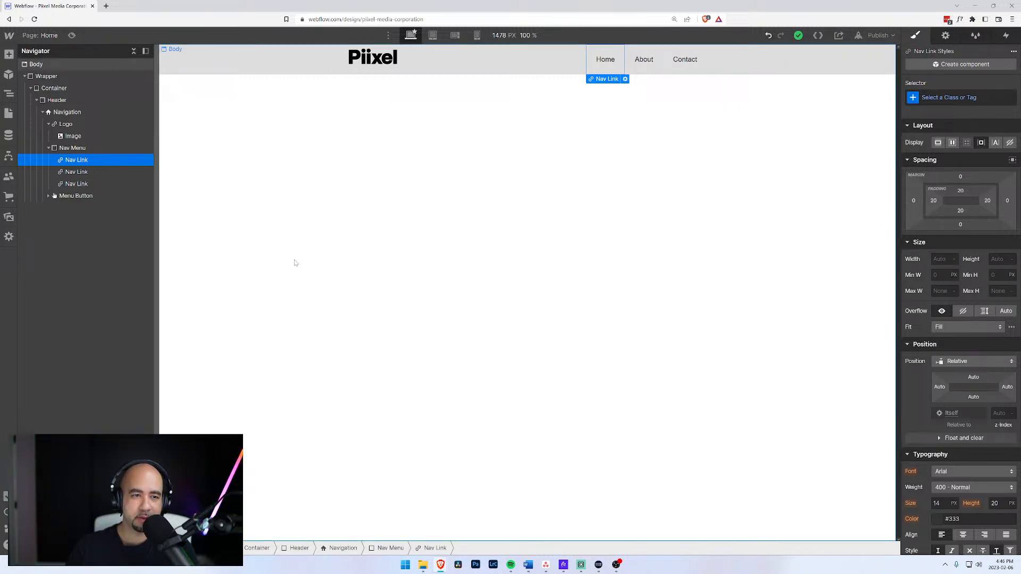
click(71, 35)
Open the browser developer tools on the Console and enlarge the panel.
key(F12)
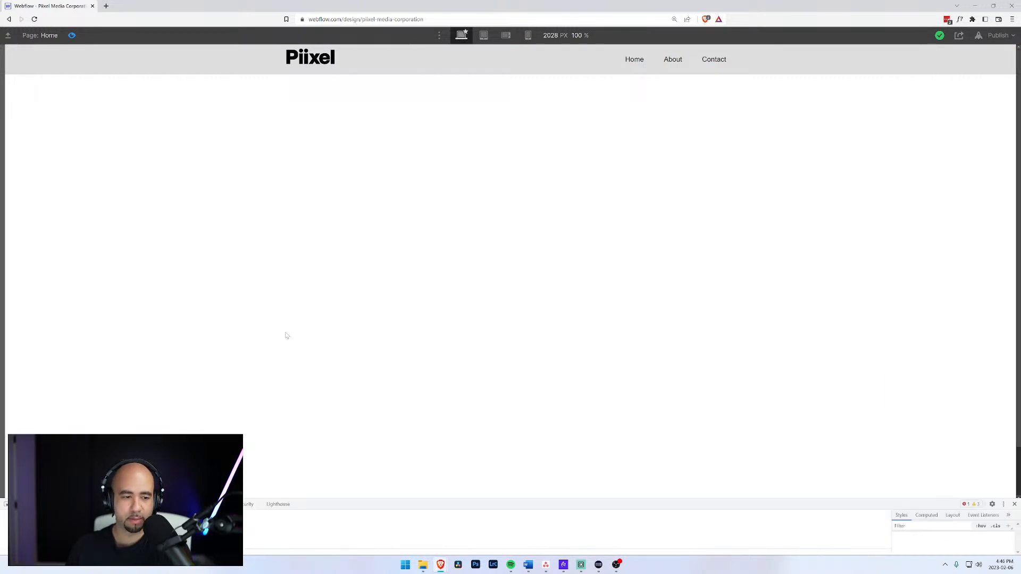
key(ctrl+shift+j)
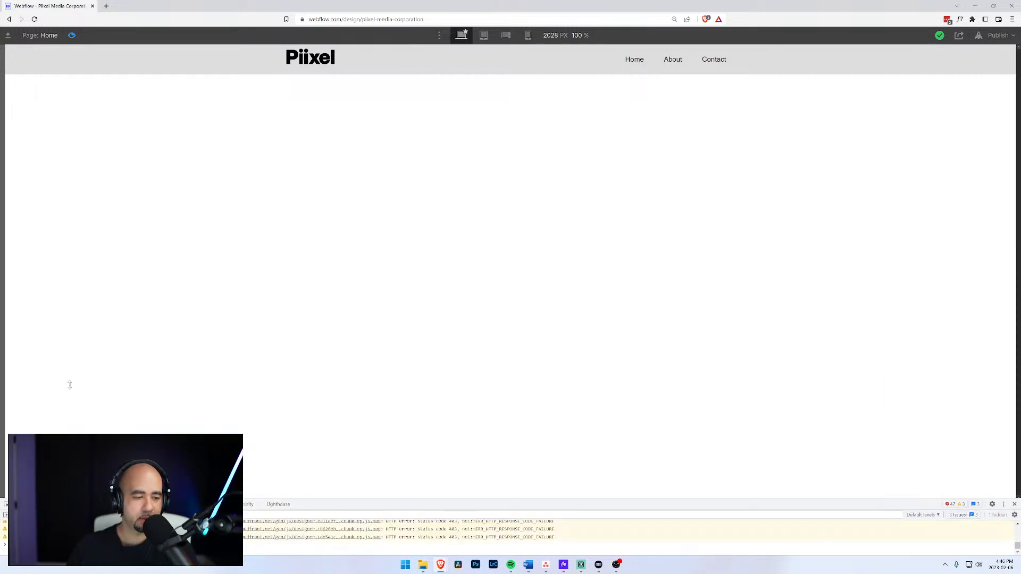
drag(450, 500, 74, 396)
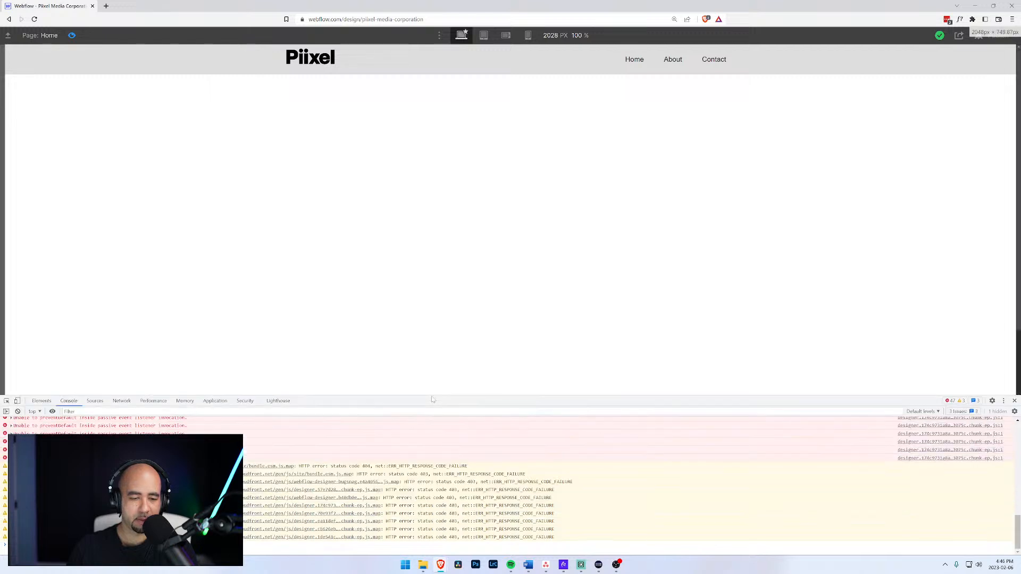
click(6, 402)
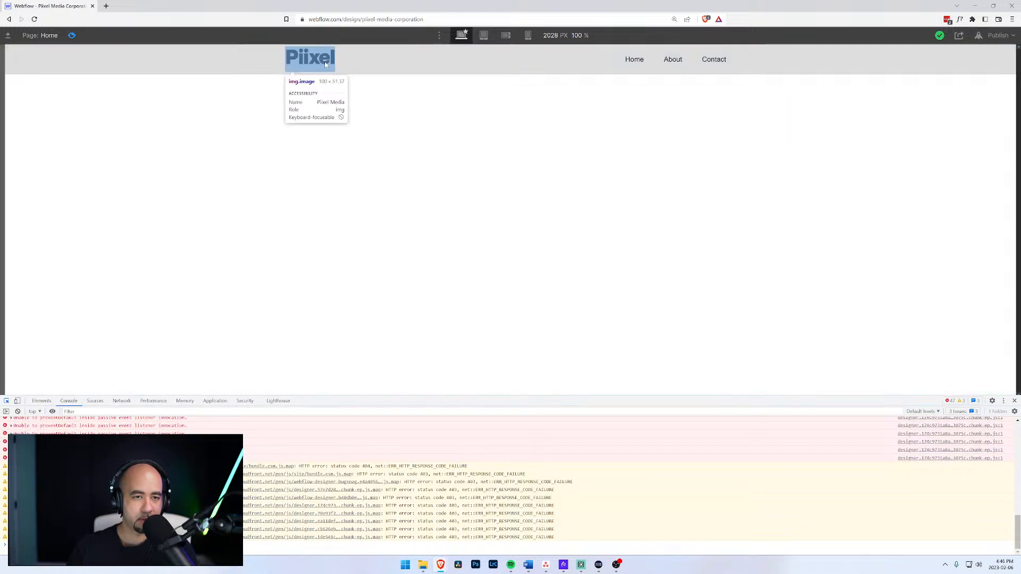
click(247, 65)
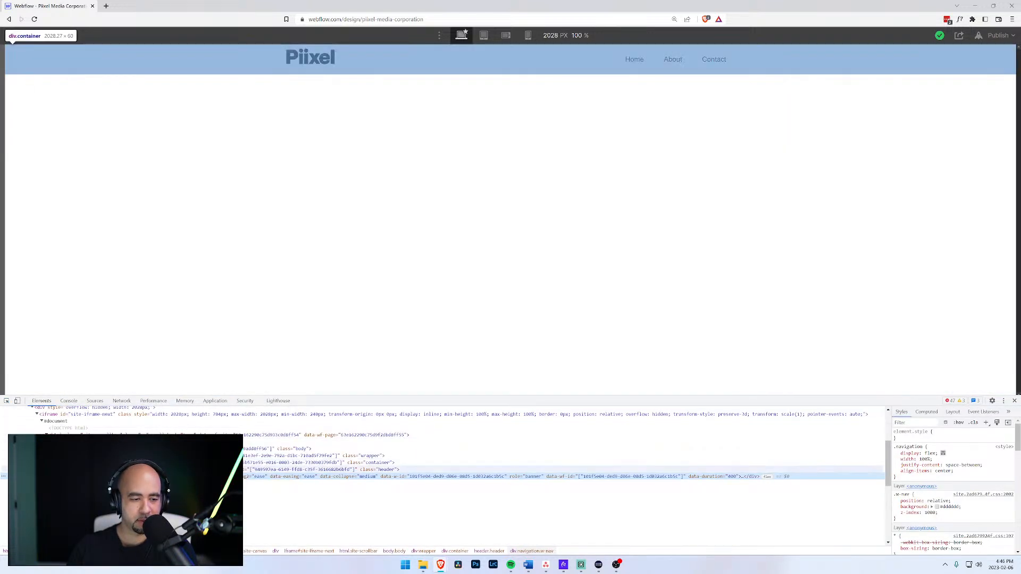
click(319, 477)
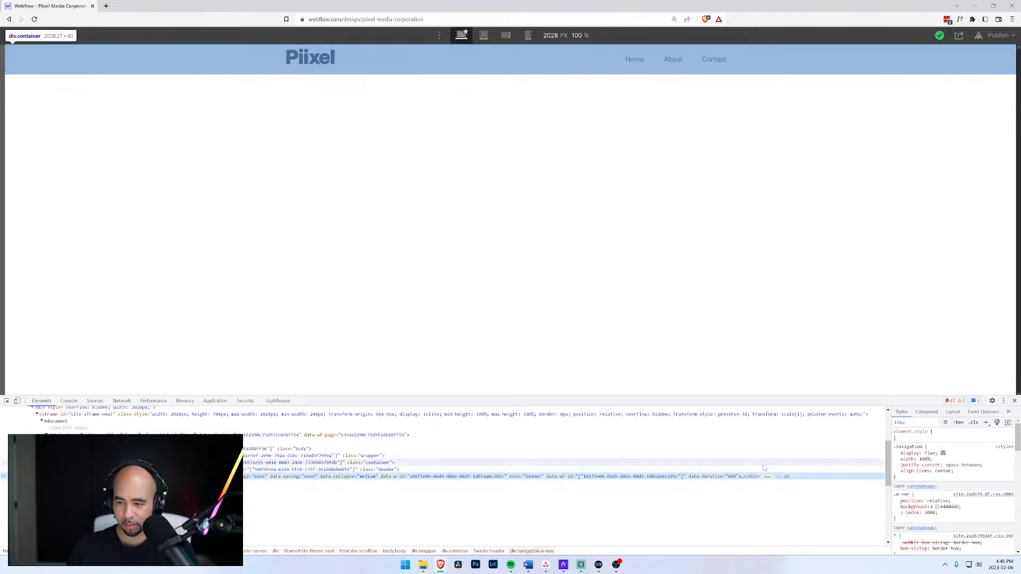
click(896, 472)
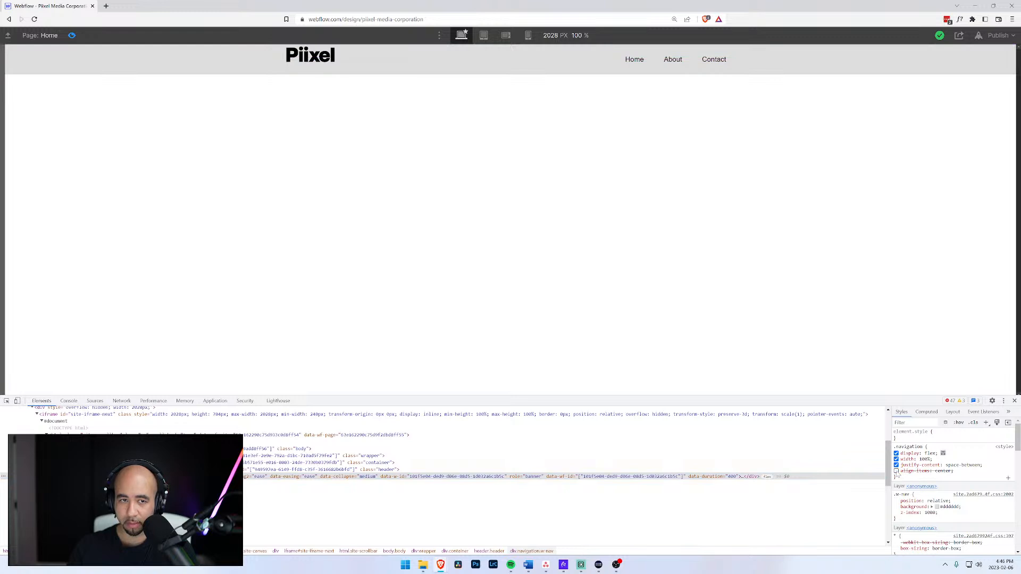
click(896, 471)
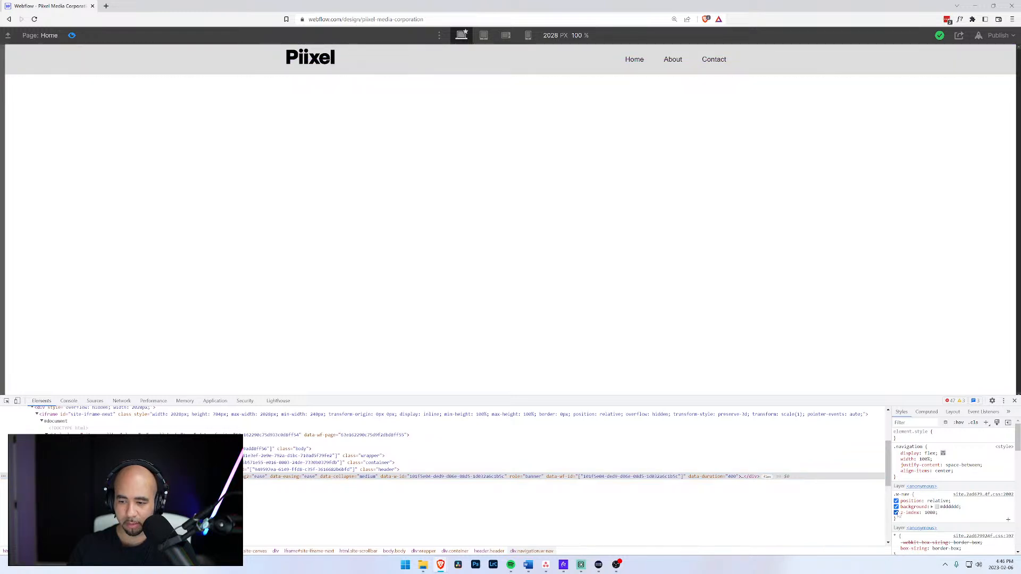
click(896, 501)
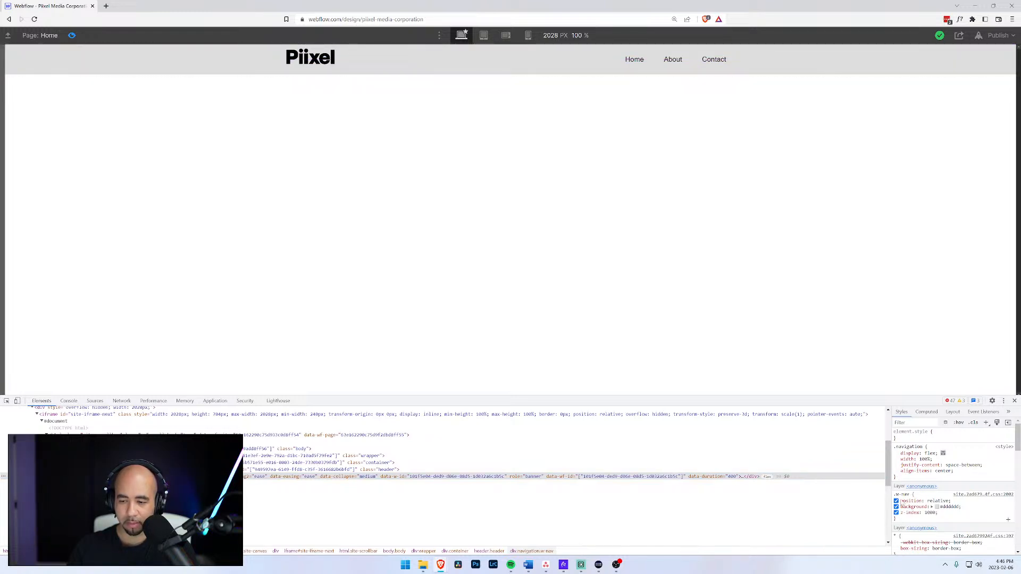
scroll(897, 503, down, 5)
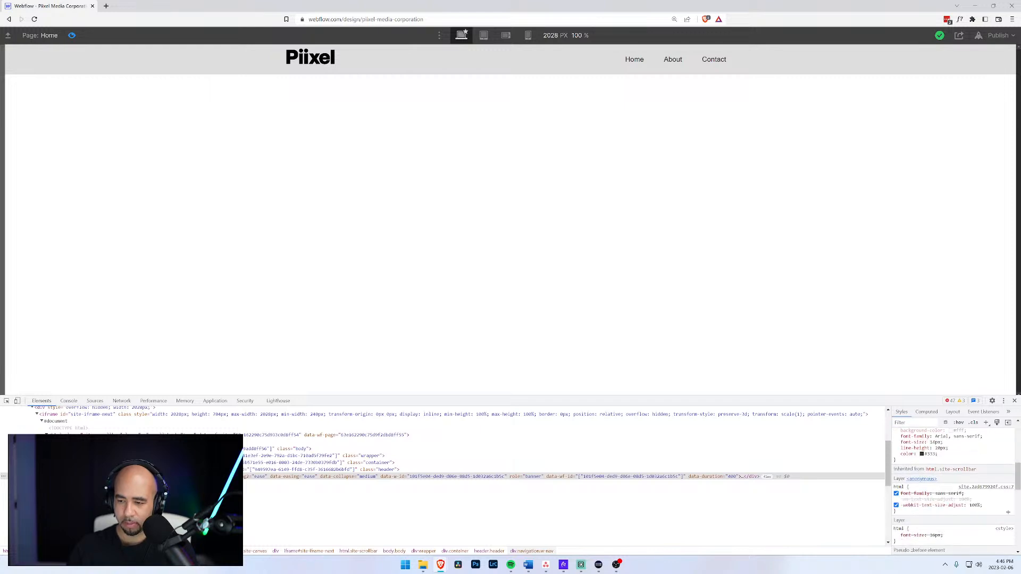
scroll(952, 509, up, 4)
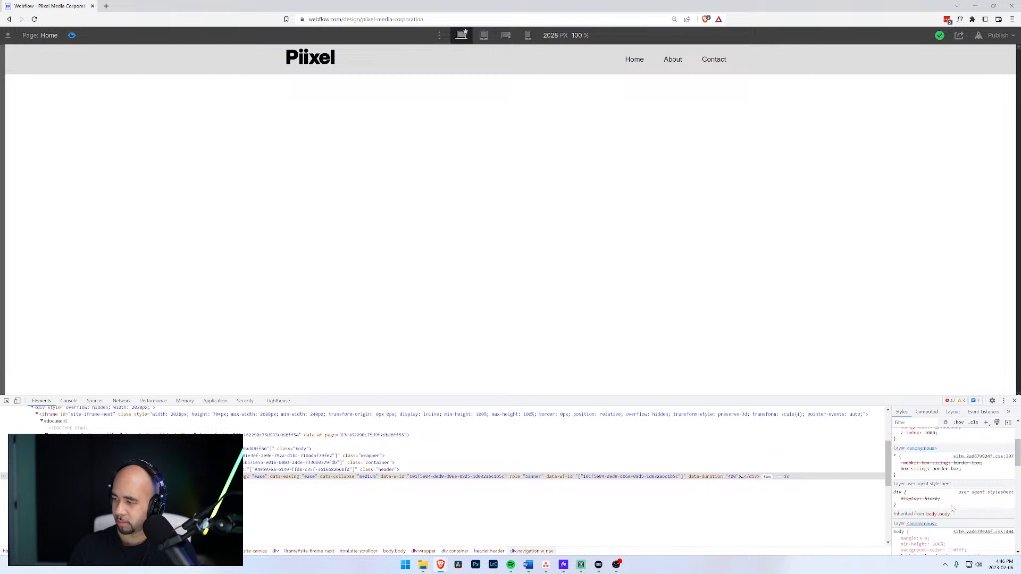
scroll(952, 510, down, 5)
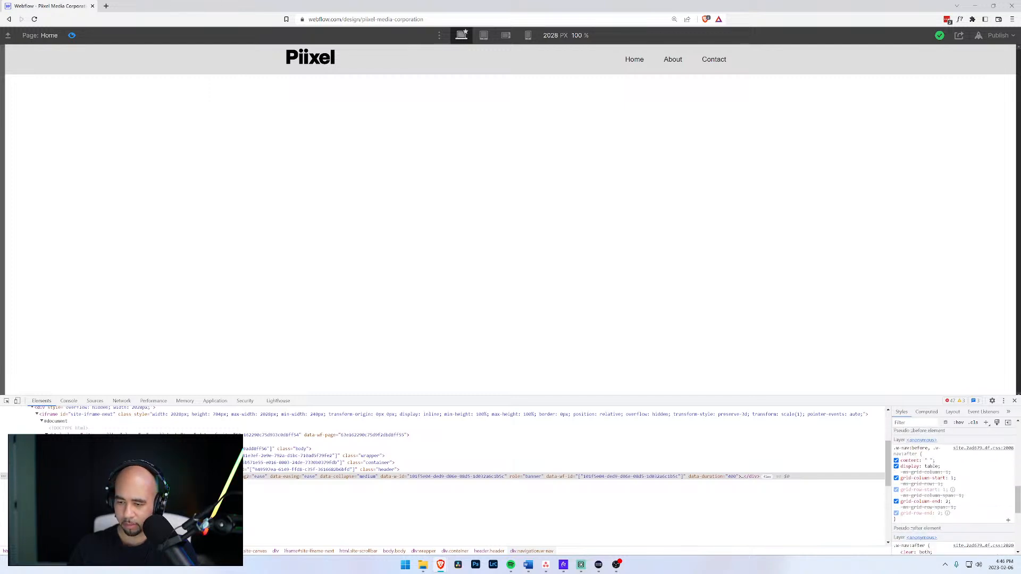
scroll(949, 510, down, 2)
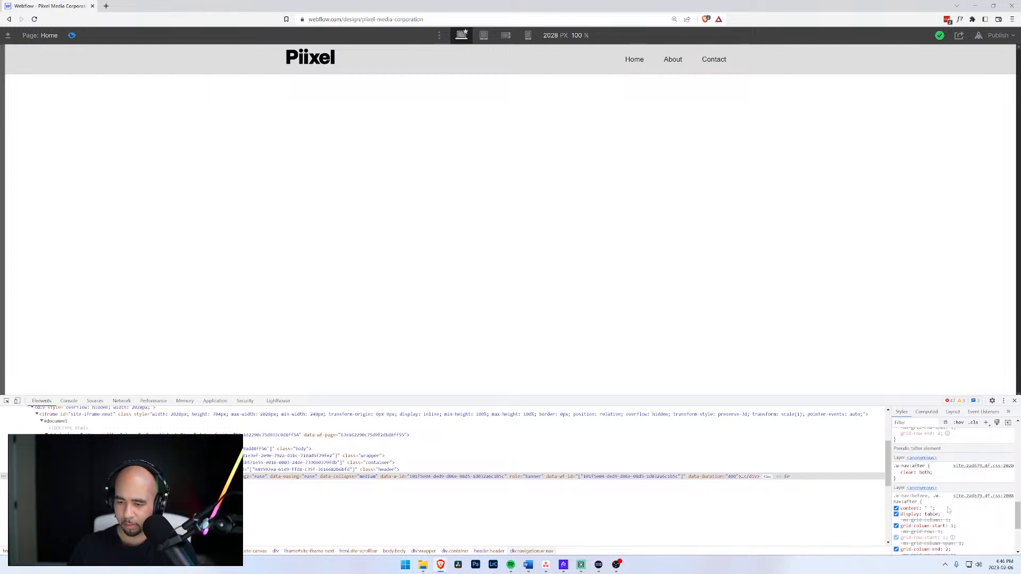
scroll(948, 510, up, 2)
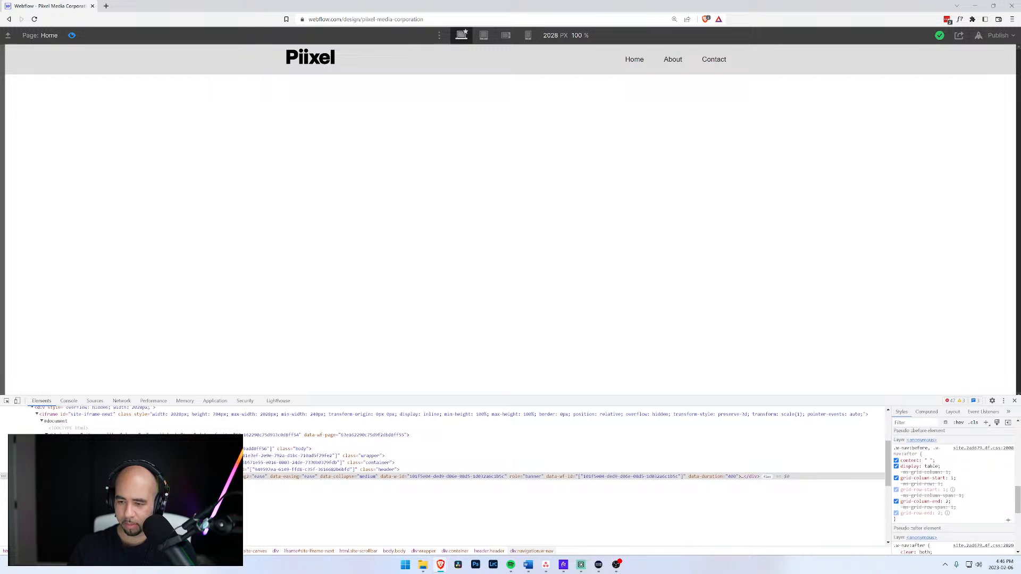
click(896, 466)
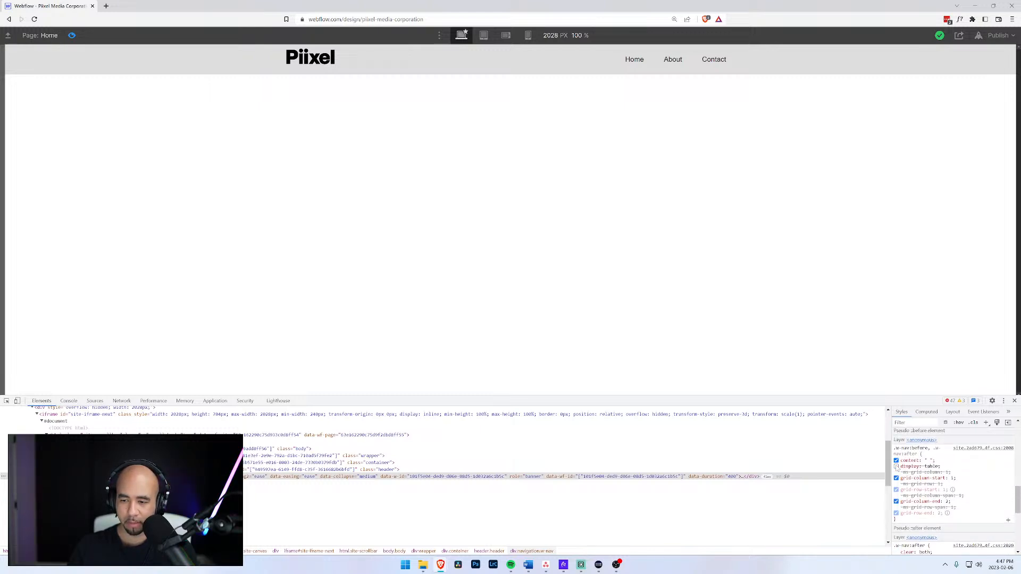
click(896, 467)
click(896, 461)
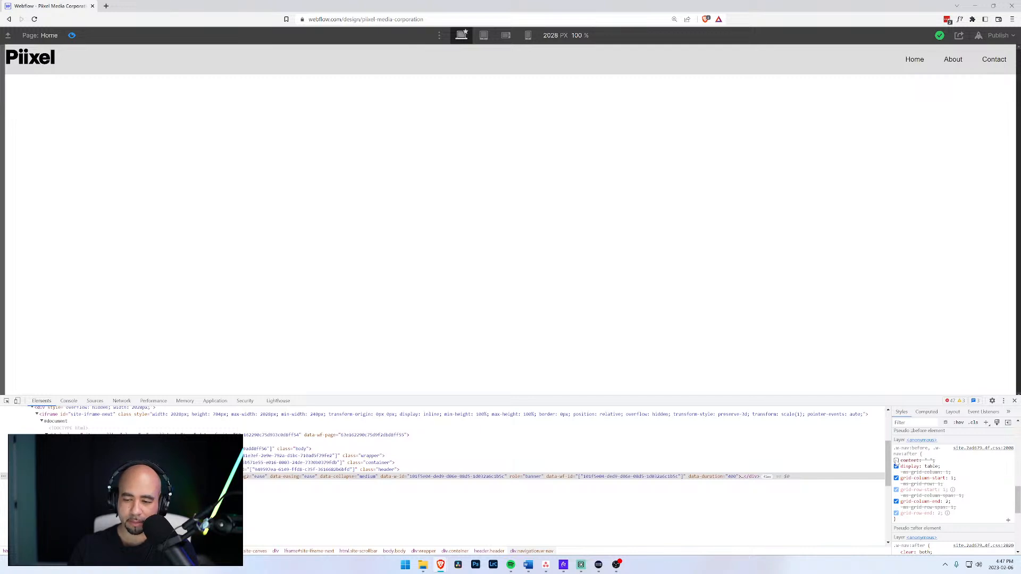
click(896, 460)
click(896, 460)
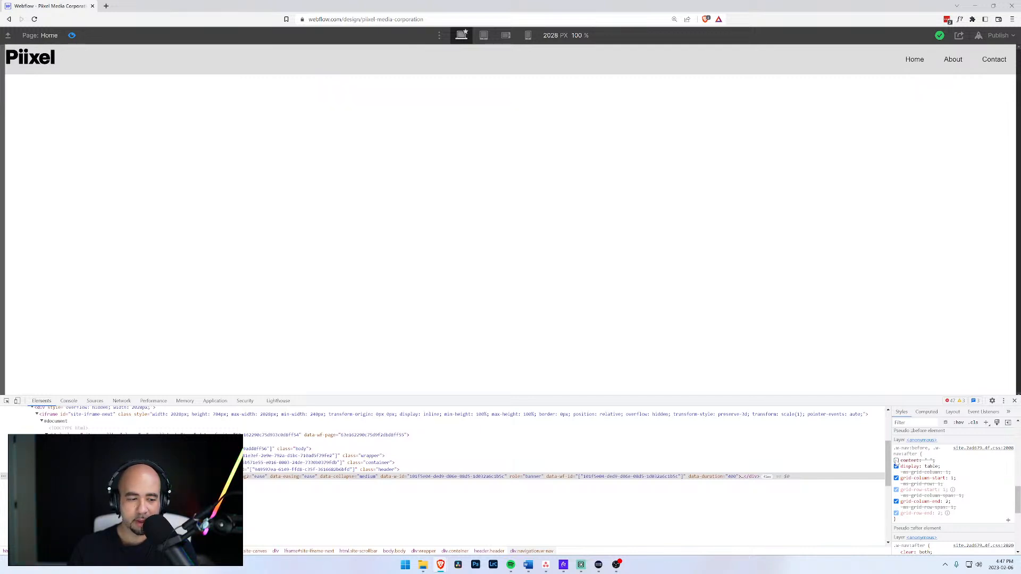
click(897, 461)
click(896, 461)
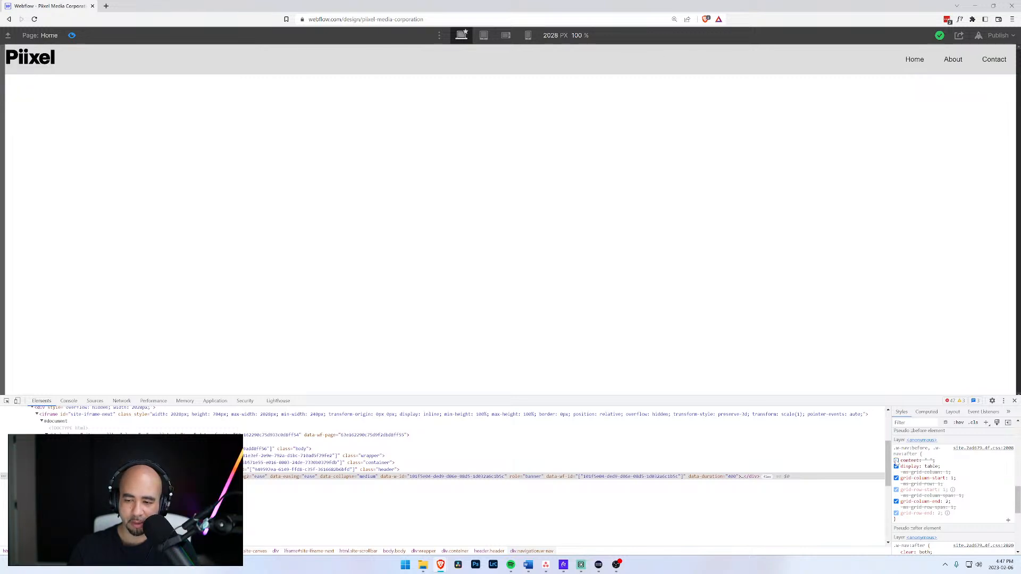
click(897, 461)
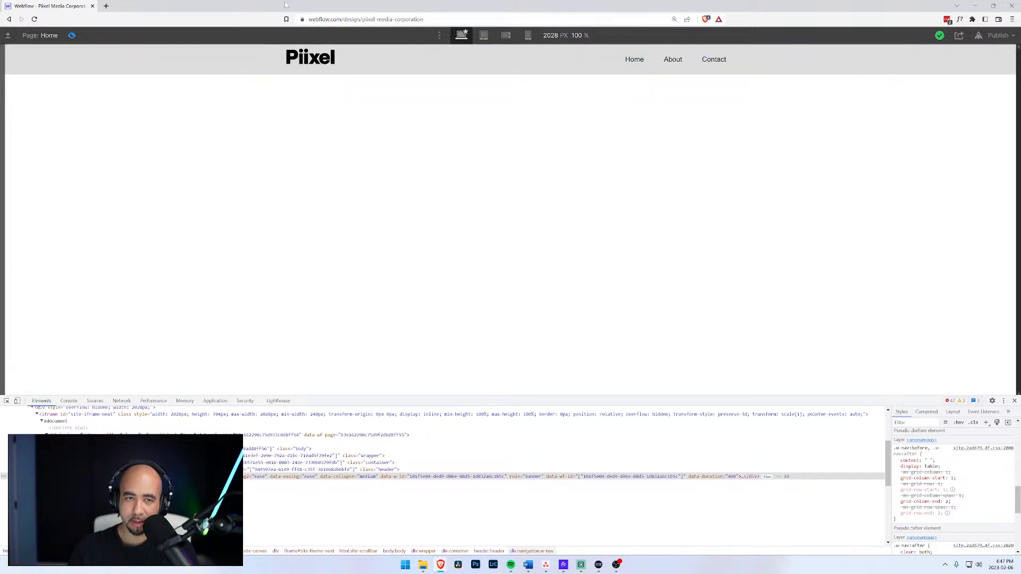
Search 'css content="" psudo element' in a new tab and open the w3schools CSS content Property page.
click(106, 6)
text(css)
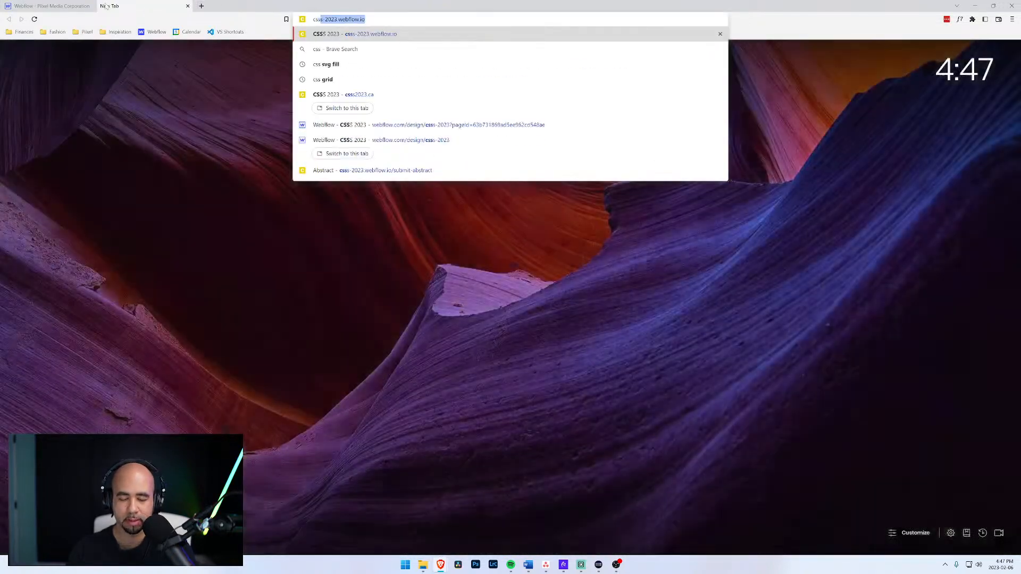
text( content=)
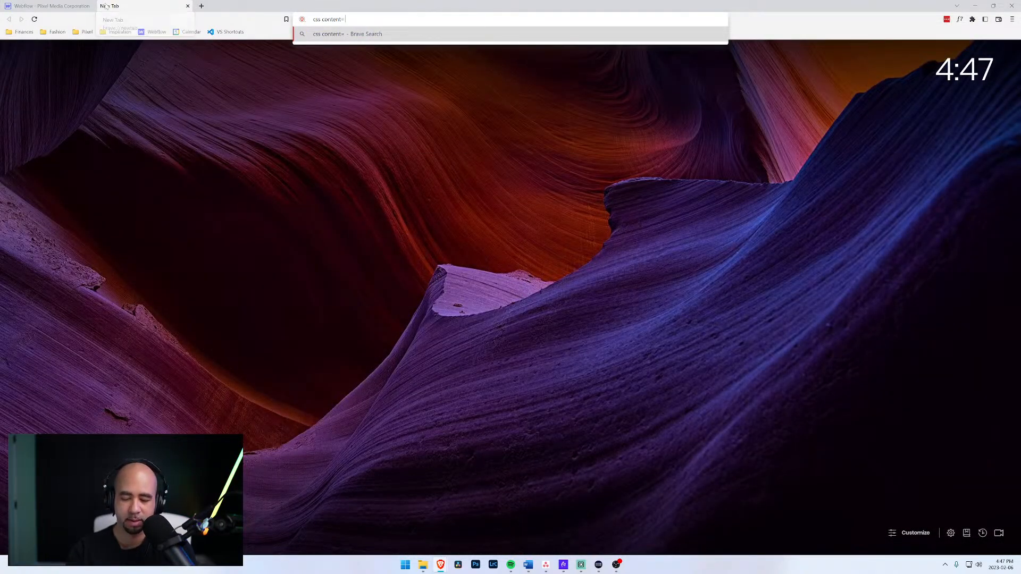
text("")
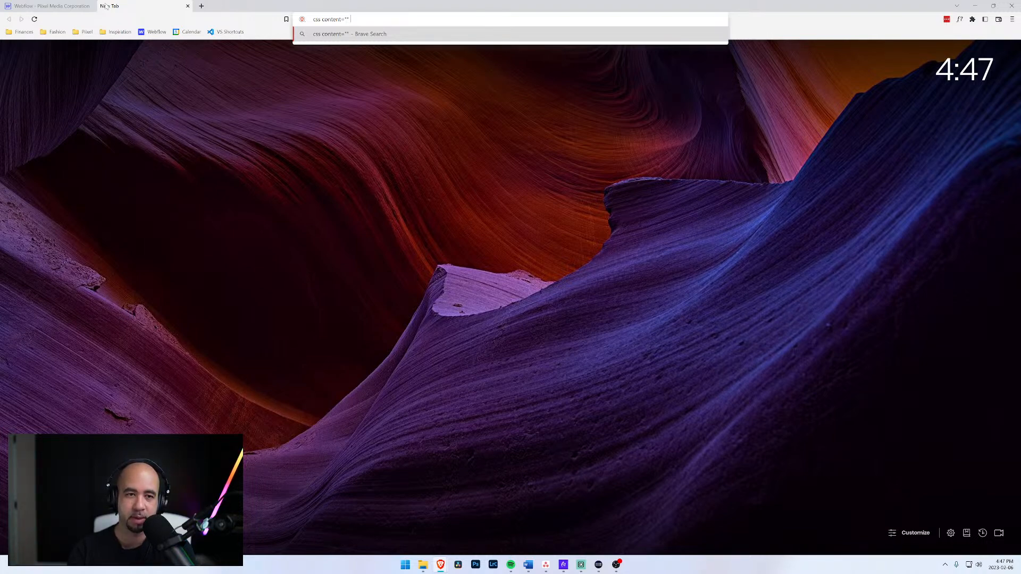
text( psu)
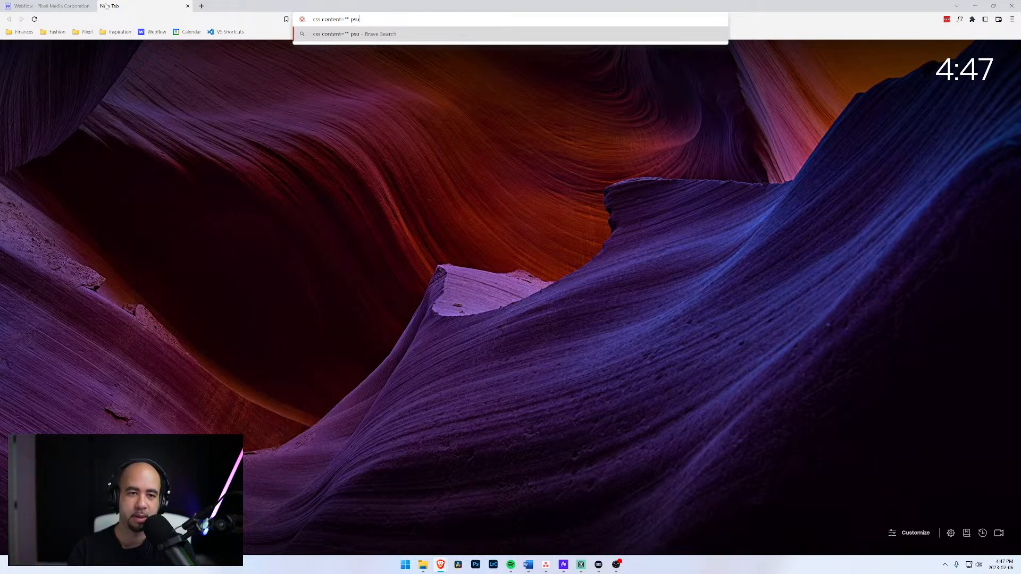
text(do e)
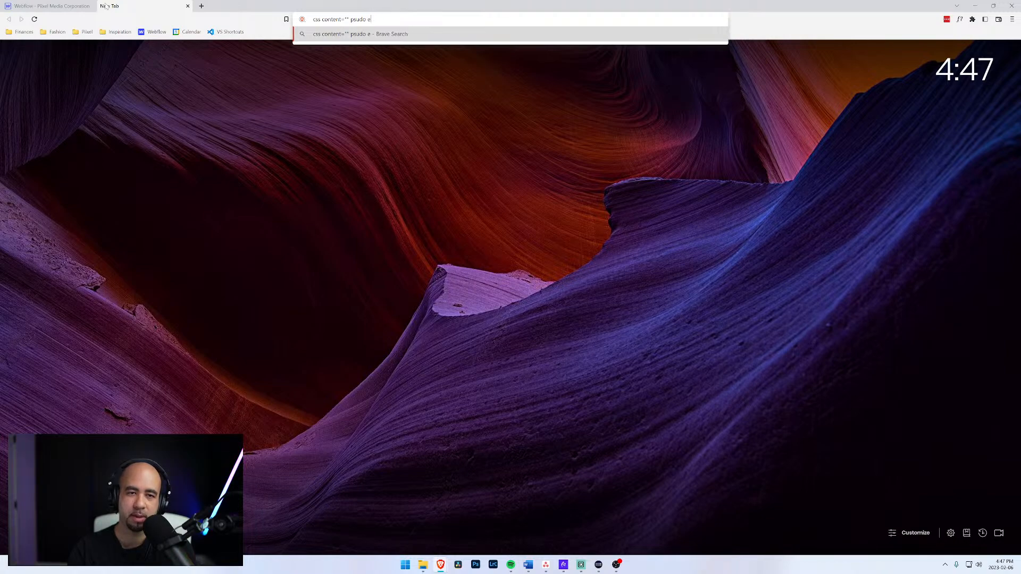
text(lement)
key(Return)
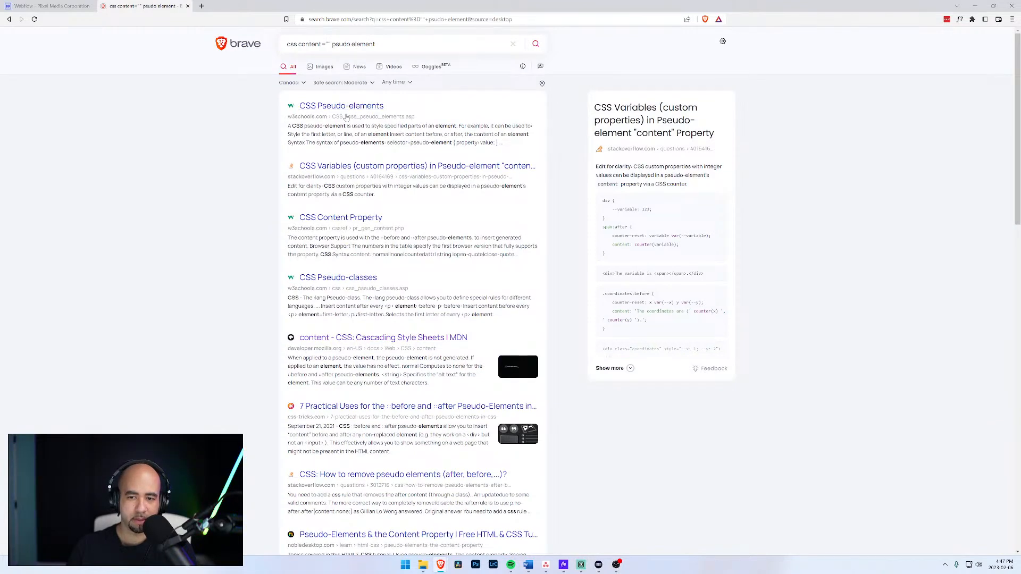
click(360, 219)
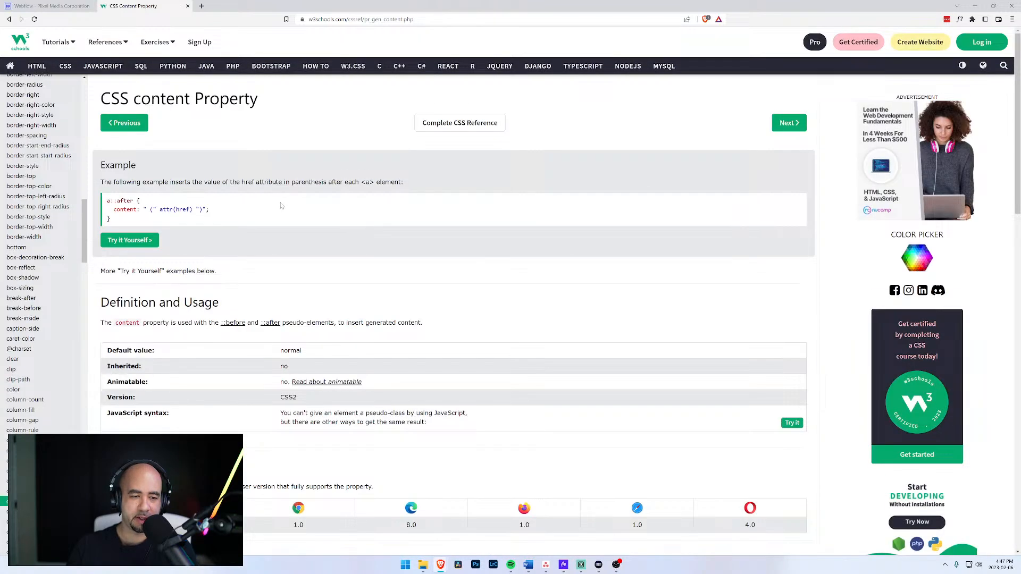
scroll(198, 201, down, 7)
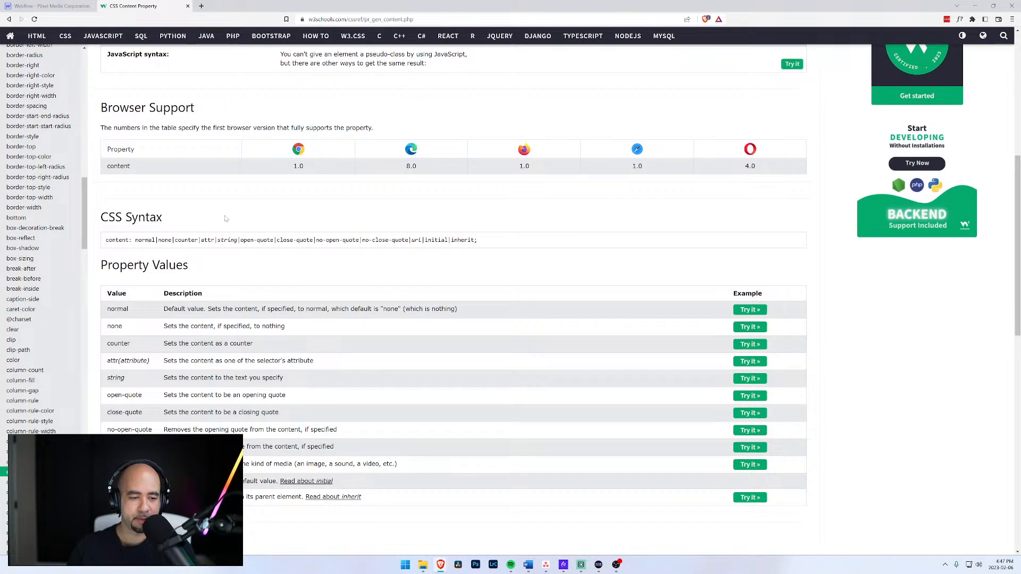
scroll(225, 217, up, 7)
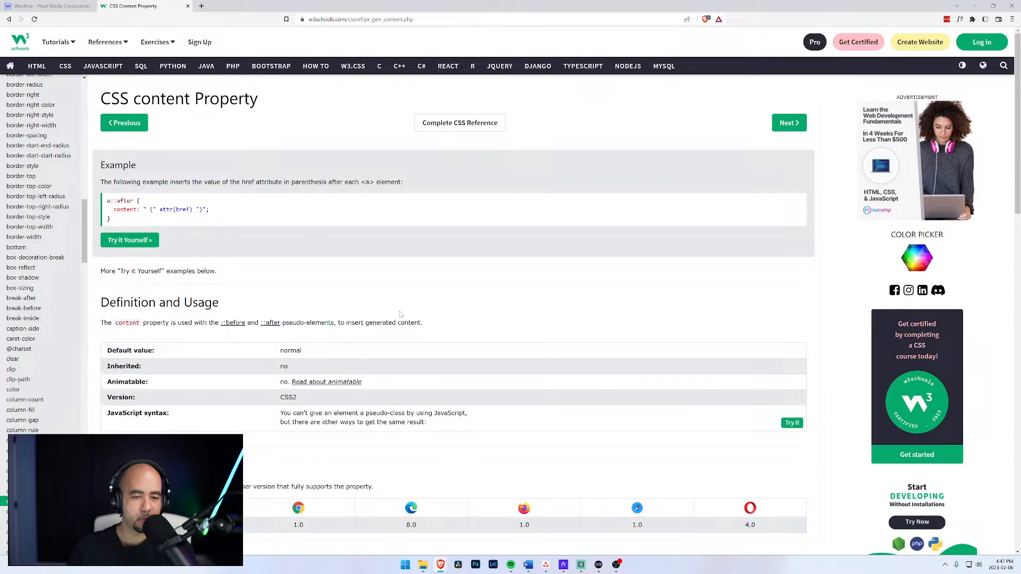
Search for 'content = " "', then refine the query by adding 'css'.
click(352, 21)
text(content)
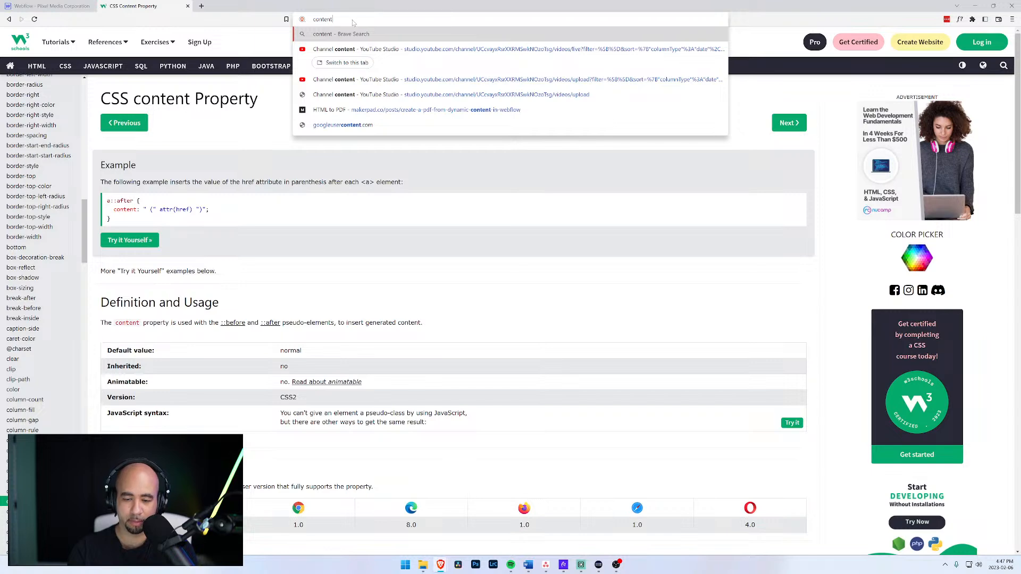
text( = " ")
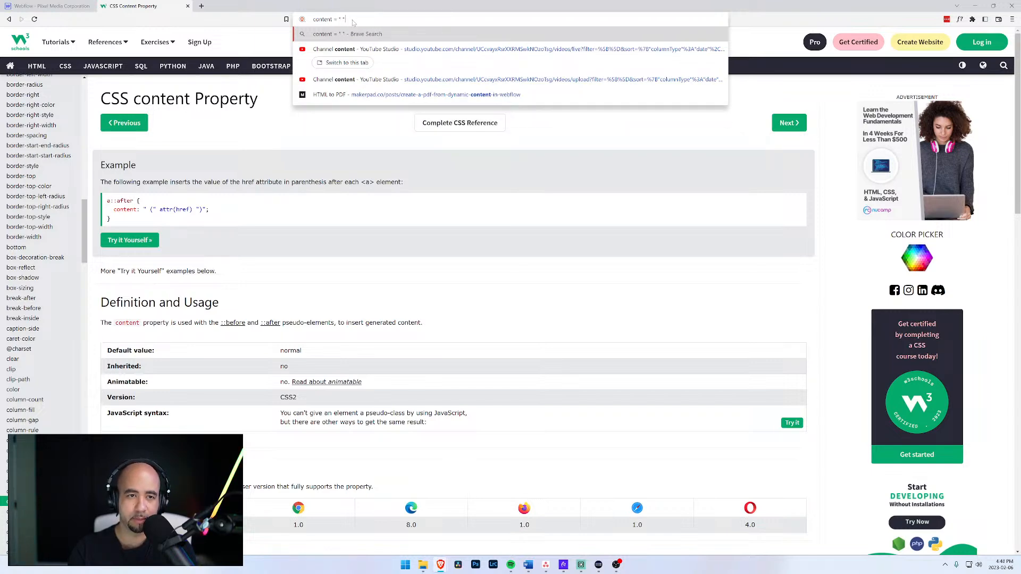
key(Return)
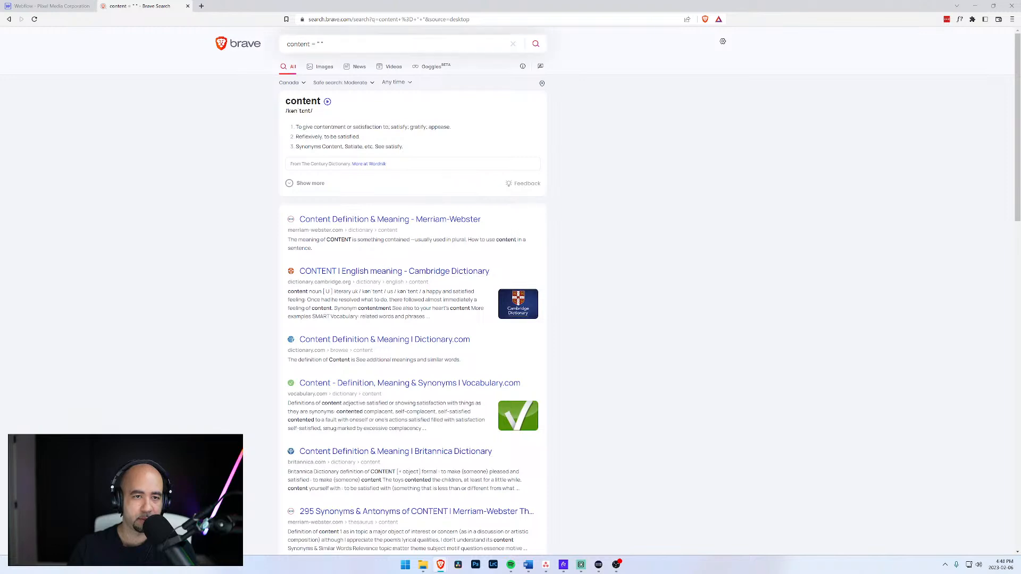
click(286, 44)
text(css)
key(Return)
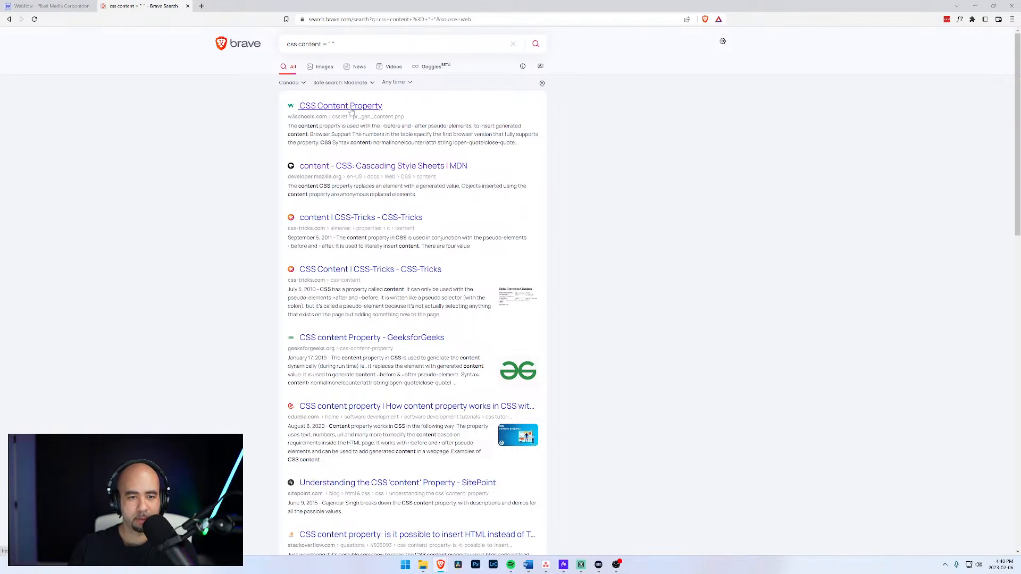
Open and read the MDN reference for the CSS content property.
click(364, 167)
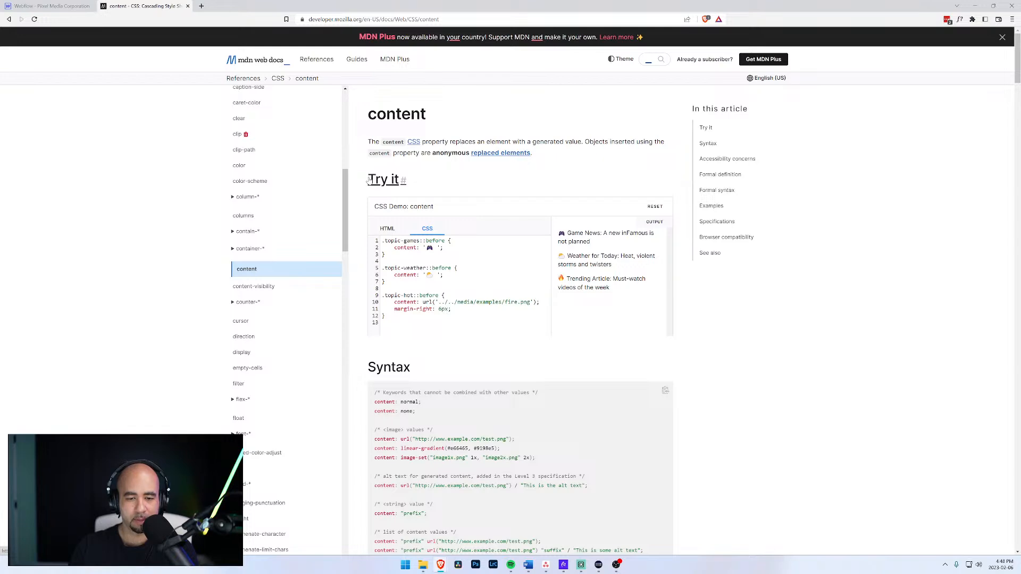
scroll(368, 181, down, 6)
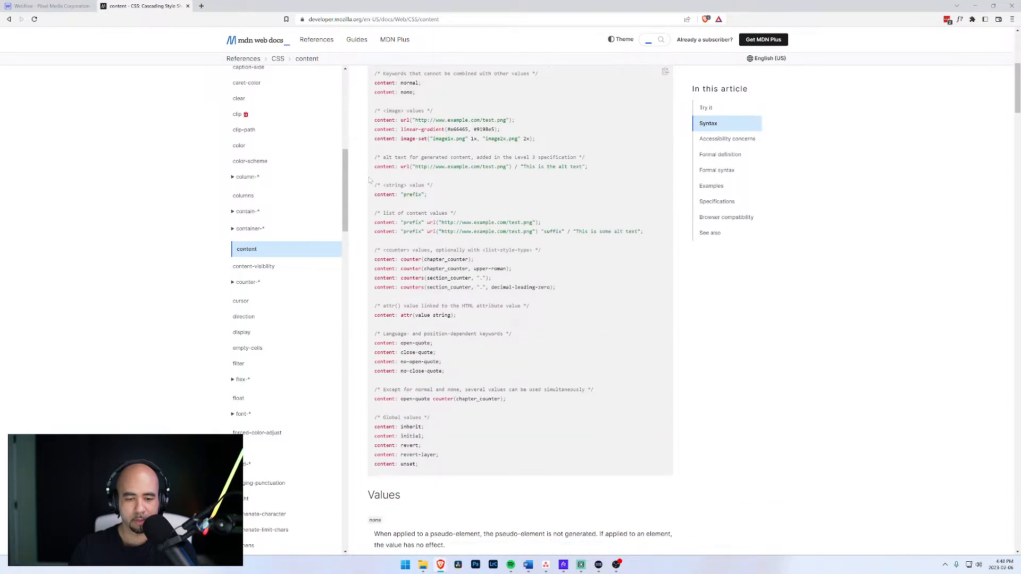
scroll(369, 181, down, 1)
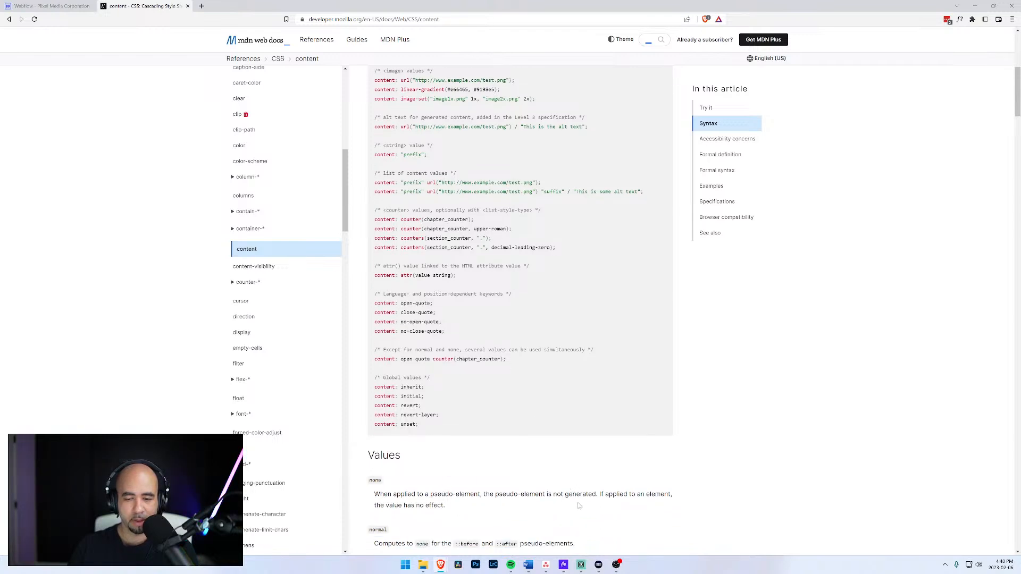
scroll(633, 502, down, 2)
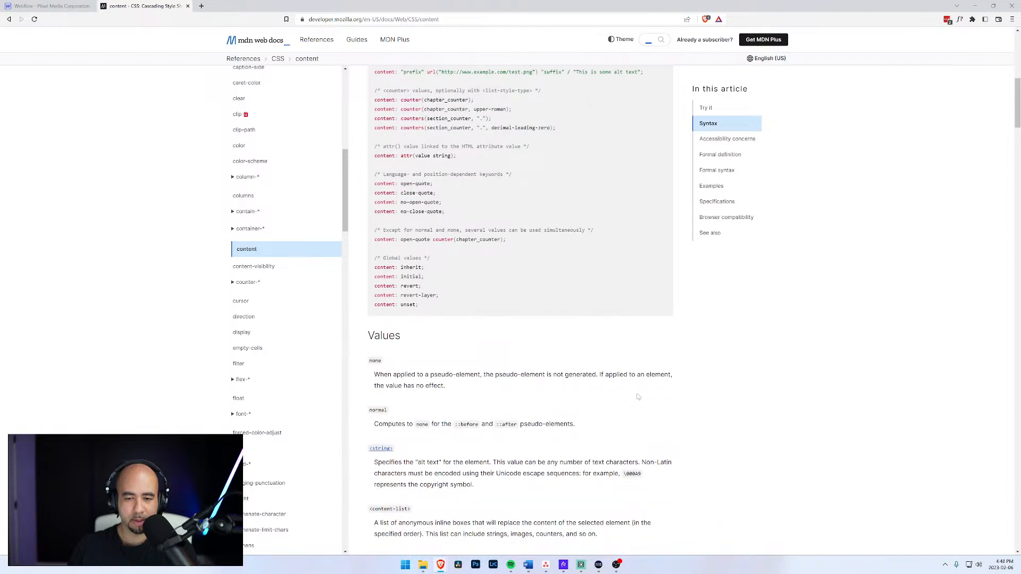
scroll(520, 449, down, 1)
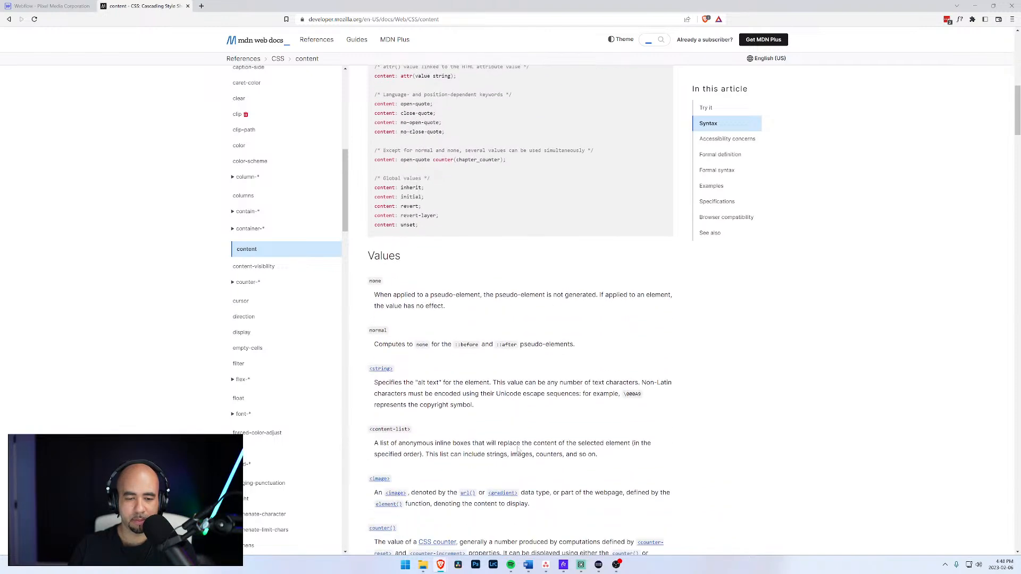
scroll(37, 55, up, 5)
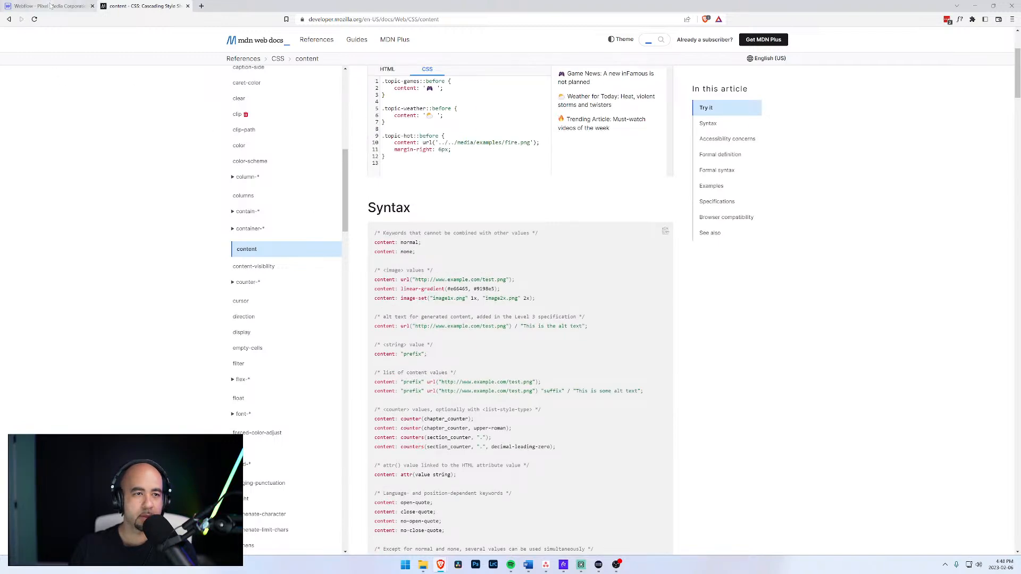
Search 'webflow navigation element' in a new tab and open the Navbar | Webflow University lesson.
click(201, 5)
text(webfl)
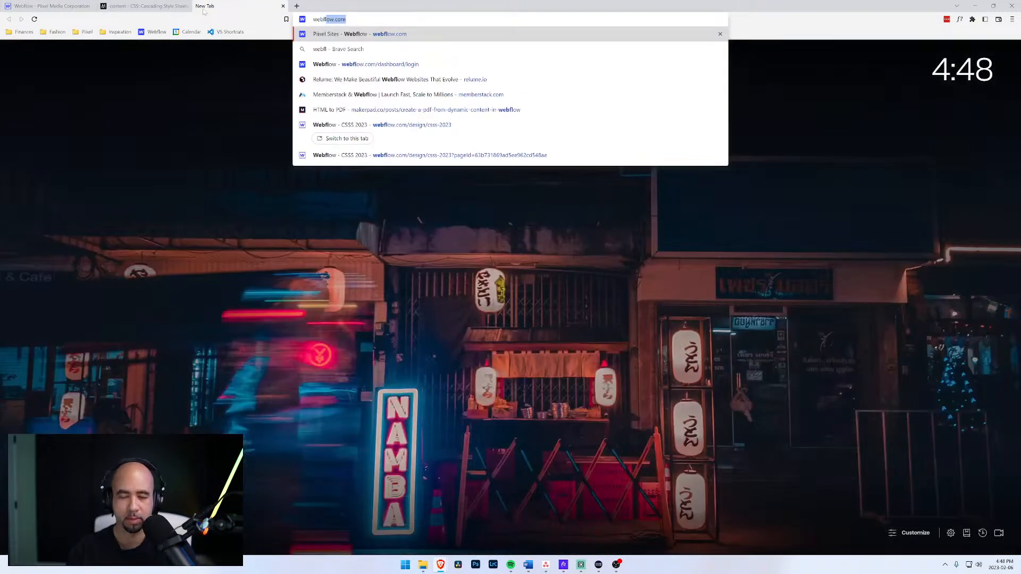
text(ow navig)
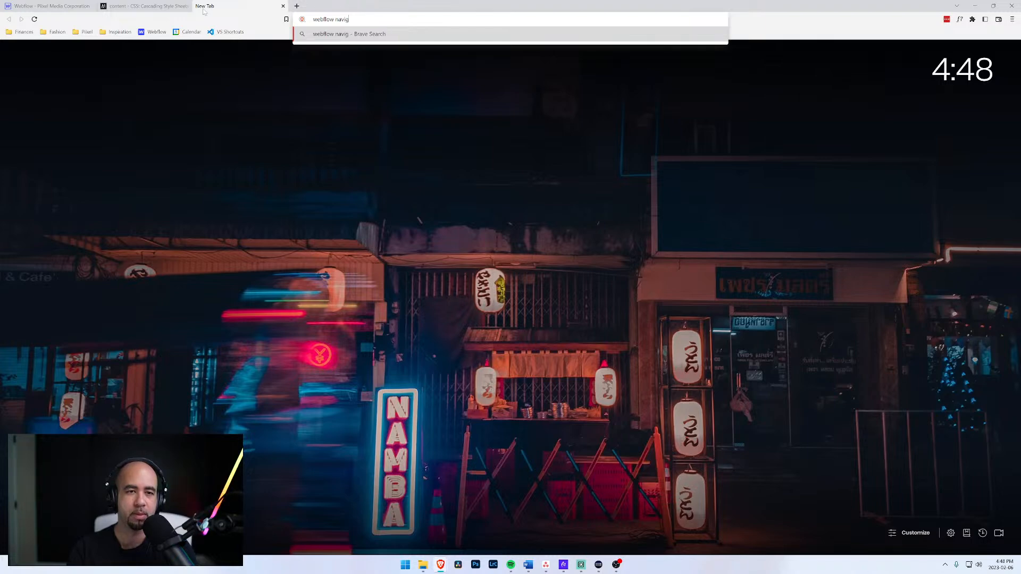
text(ation element)
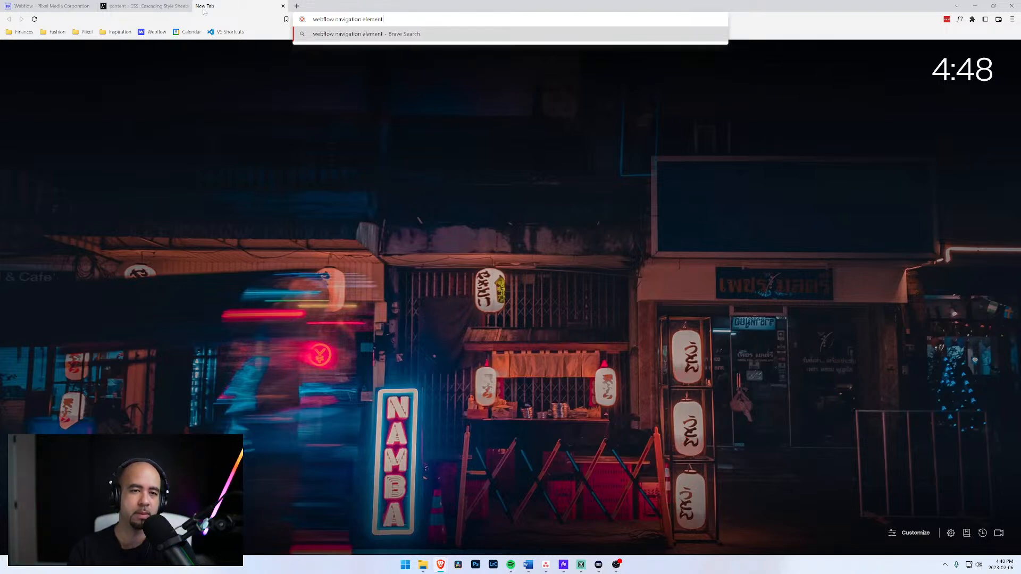
key(Return)
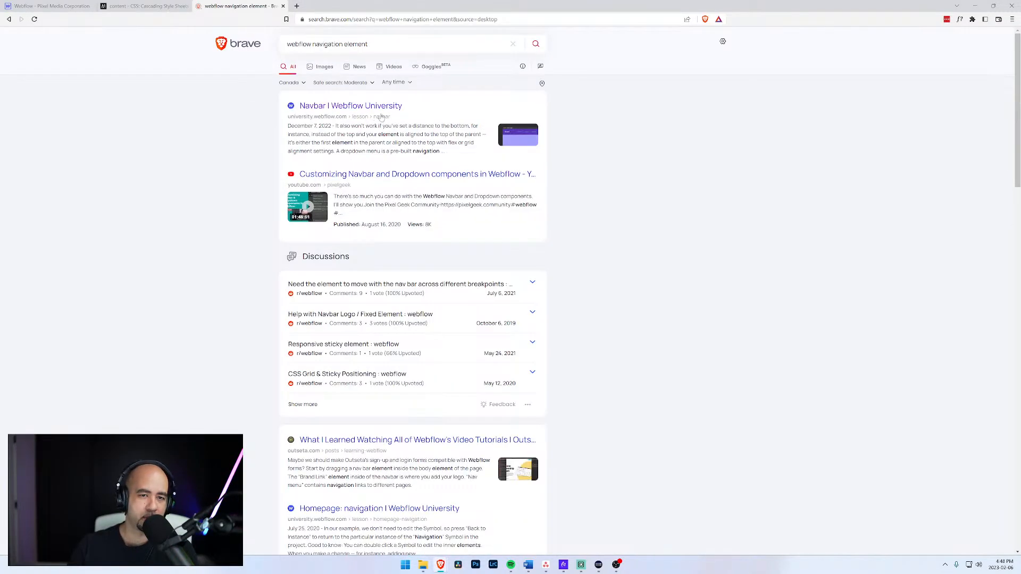
click(351, 106)
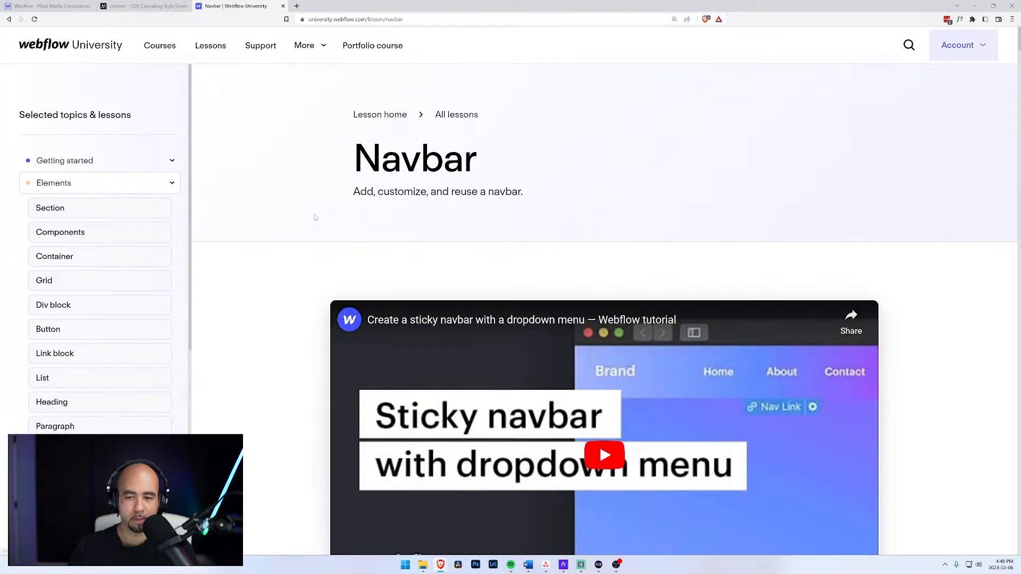
Read through the Navbar lesson, highlighting the navbar width passage, then return to the Webflow tab.
scroll(315, 217, down, 3)
scroll(314, 218, down, 5)
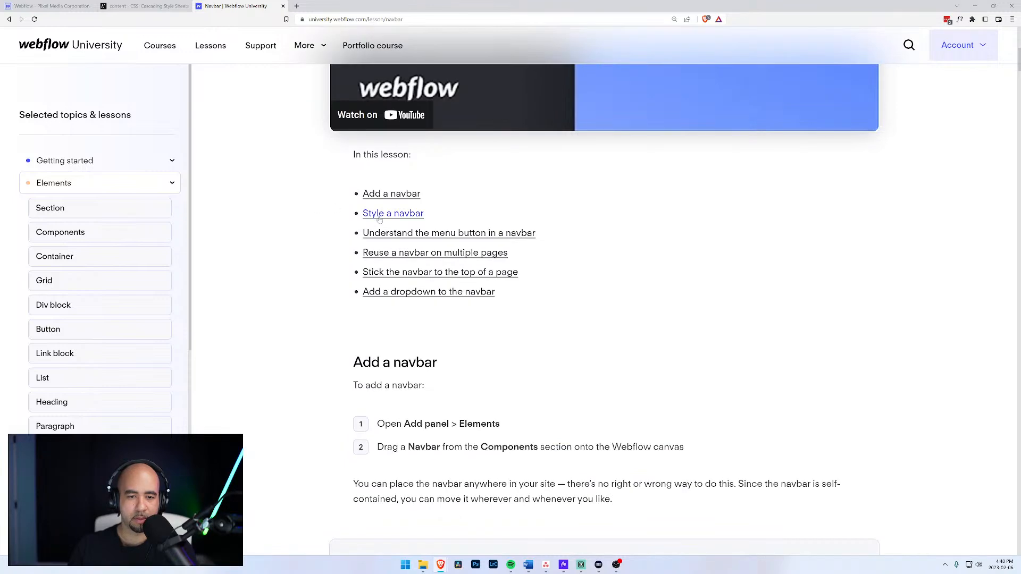
scroll(548, 242, down, 9)
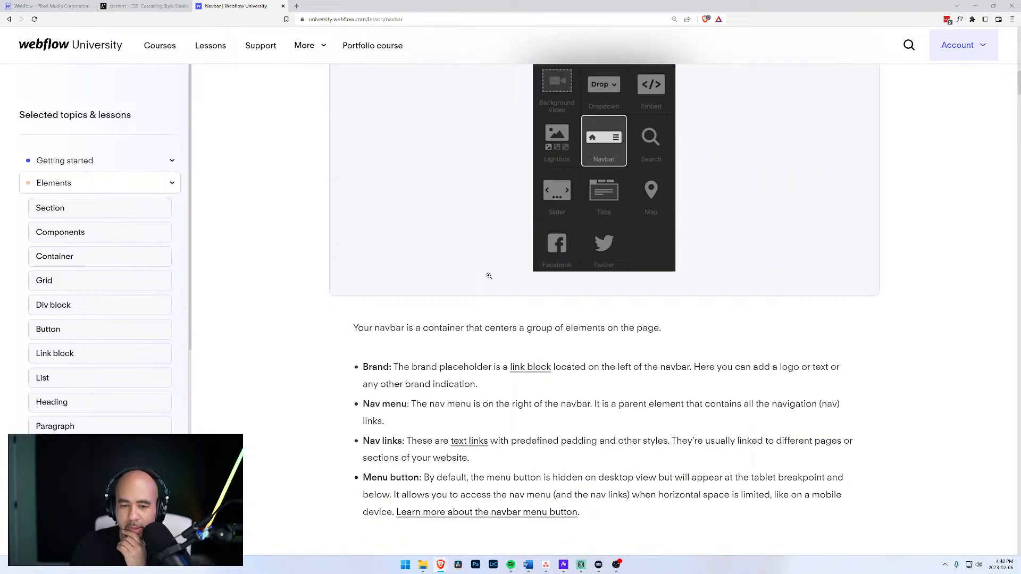
scroll(493, 290, down, 2)
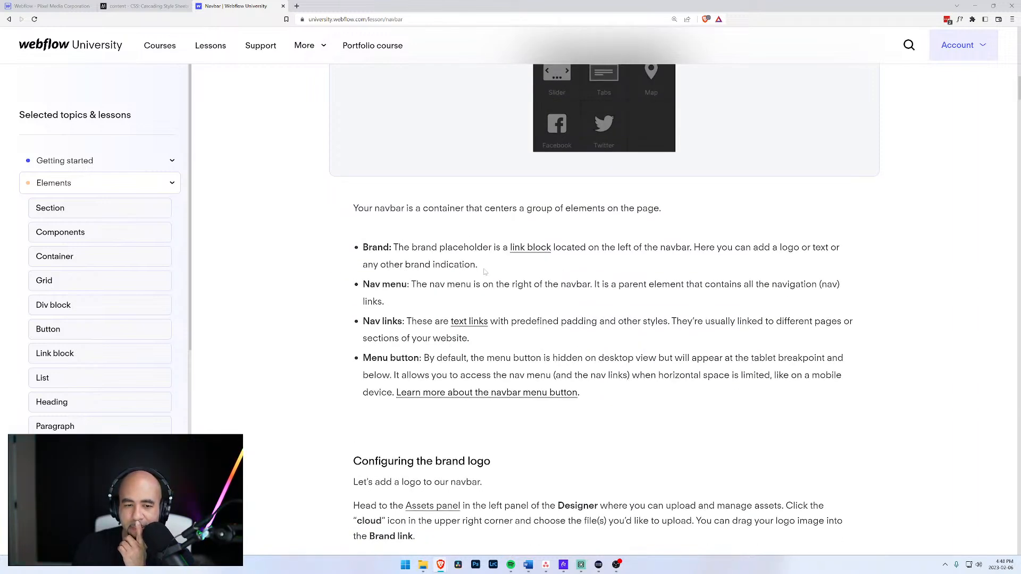
scroll(485, 271, down, 3)
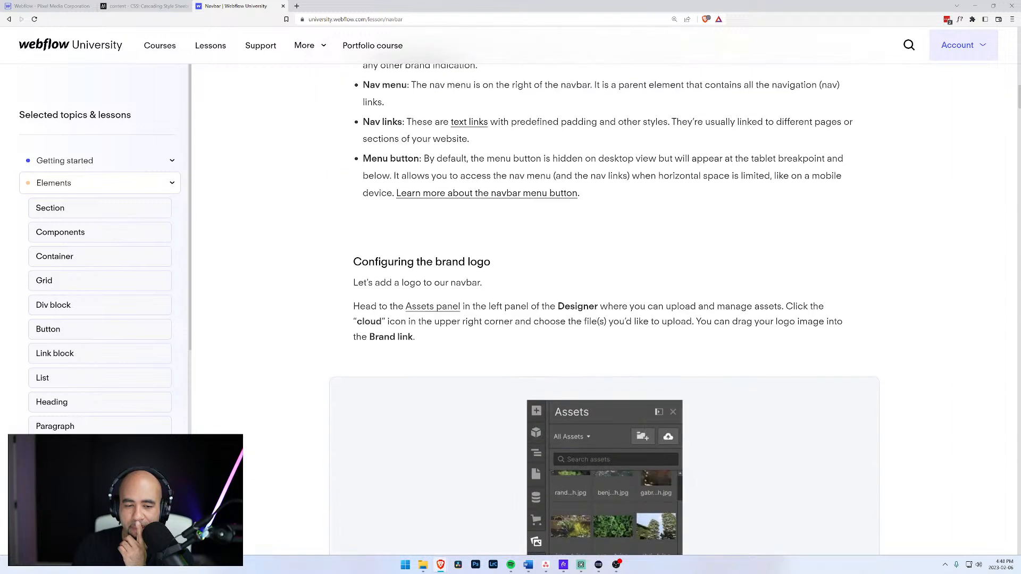
scroll(448, 319, down, 8)
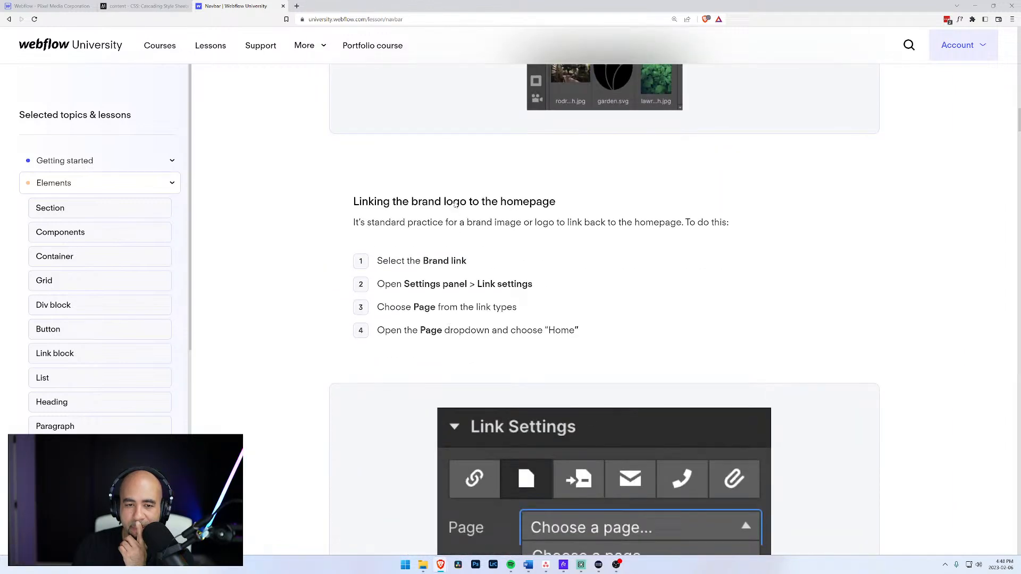
scroll(452, 218, down, 3)
scroll(443, 180, down, 11)
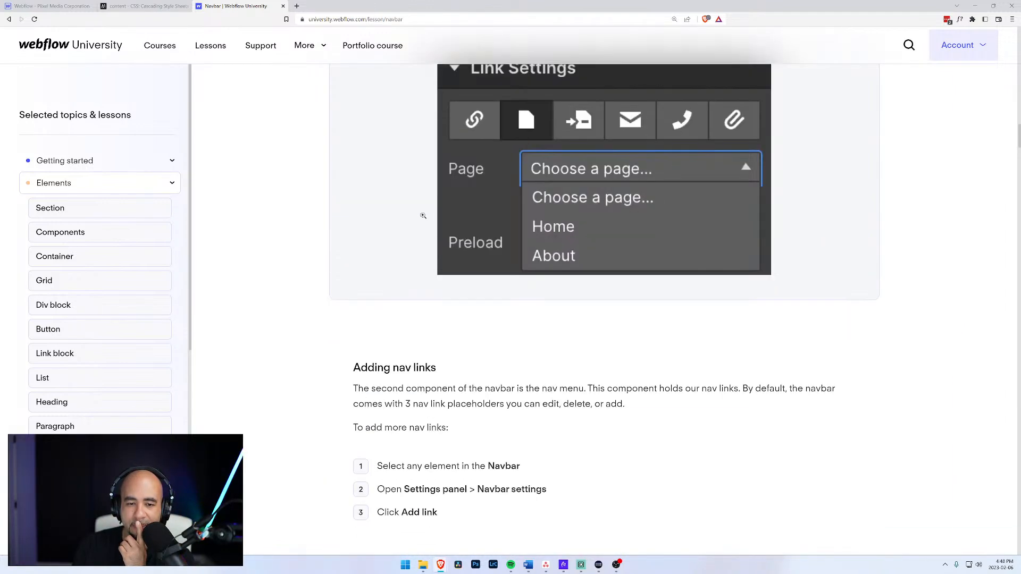
scroll(413, 234, down, 1)
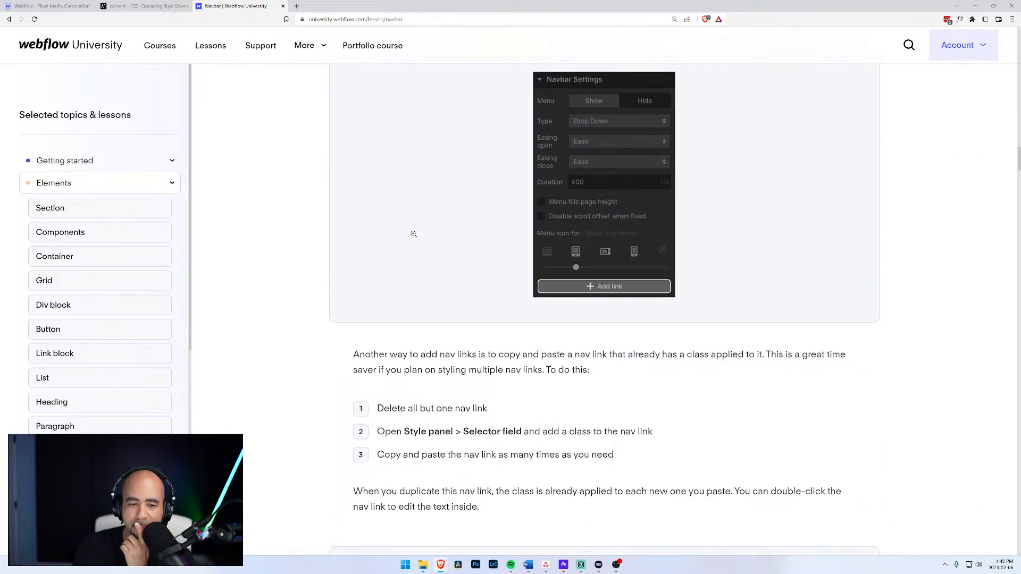
scroll(414, 234, down, 7)
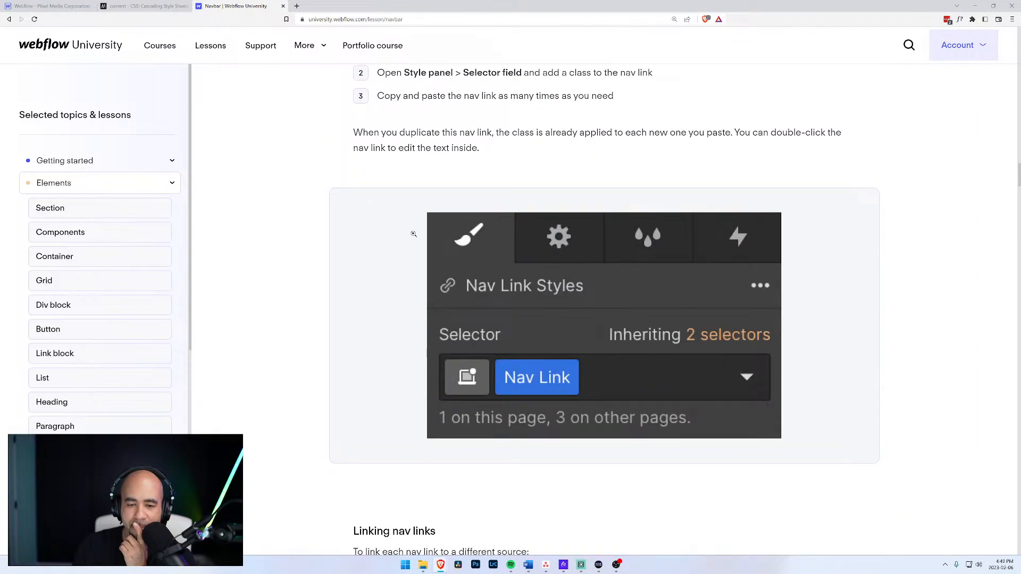
scroll(414, 234, down, 2)
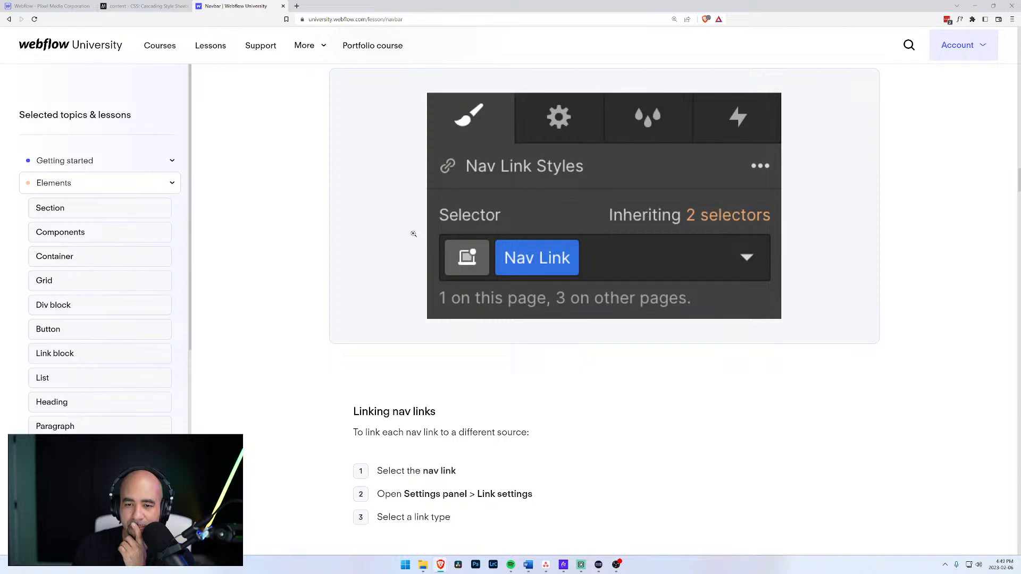
scroll(413, 235, down, 9)
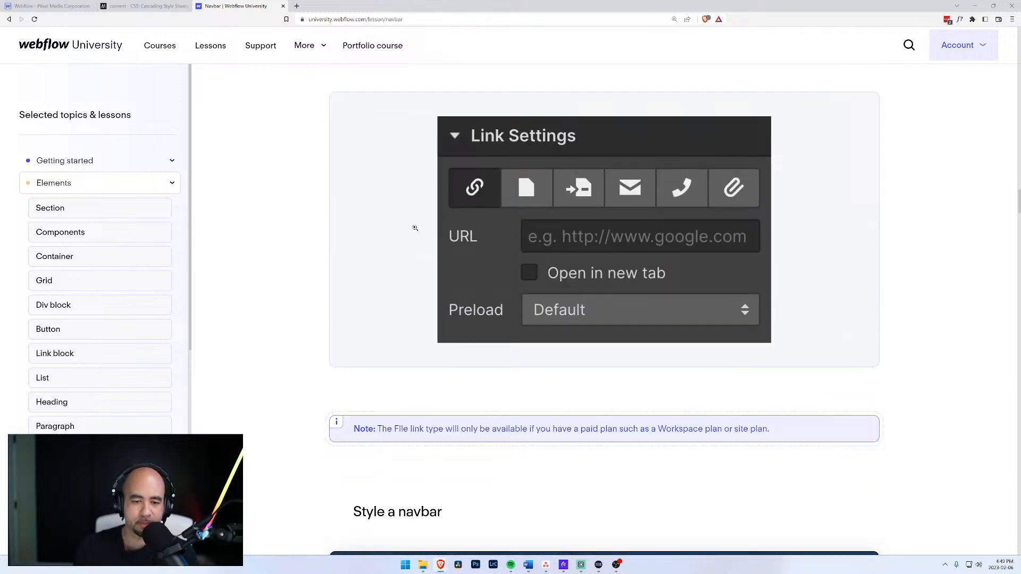
scroll(415, 229, down, 4)
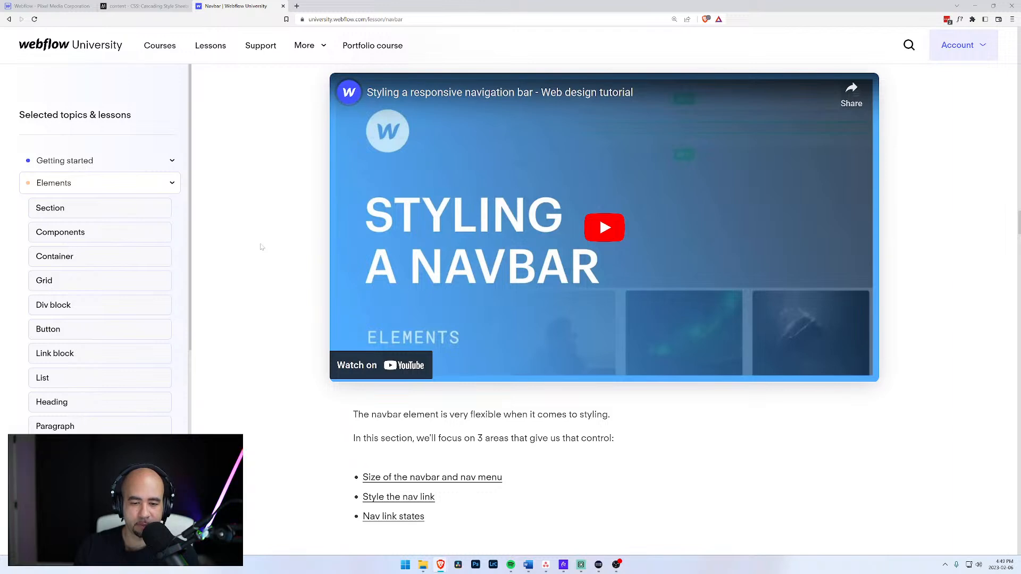
scroll(266, 247, down, 5)
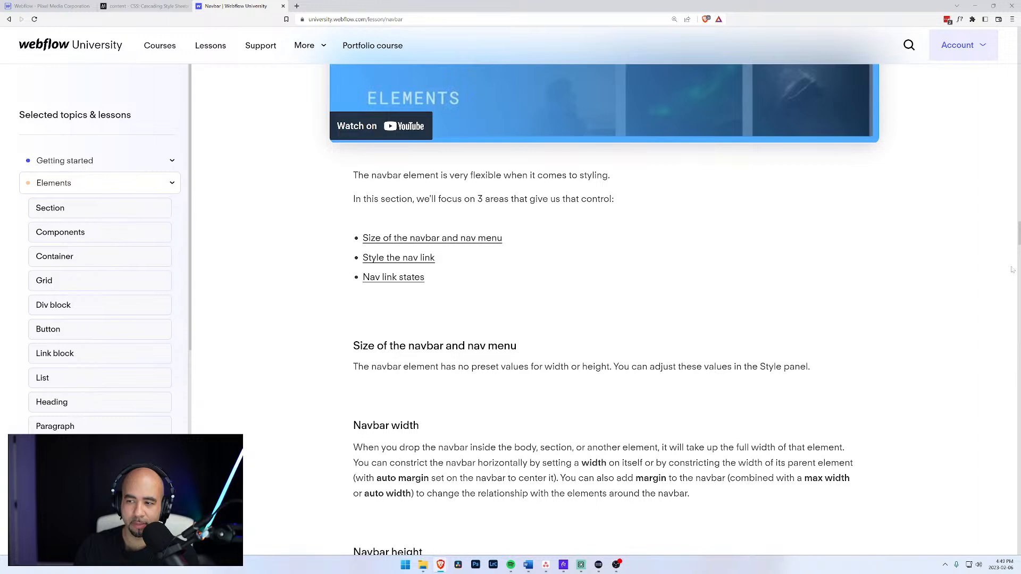
scroll(1012, 269, down, 3)
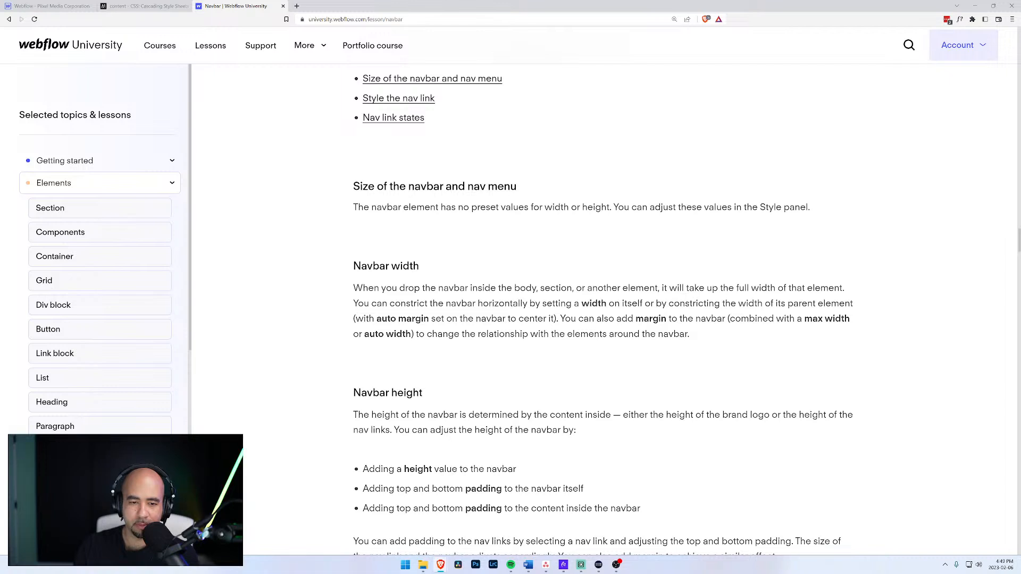
drag(363, 288, 581, 304)
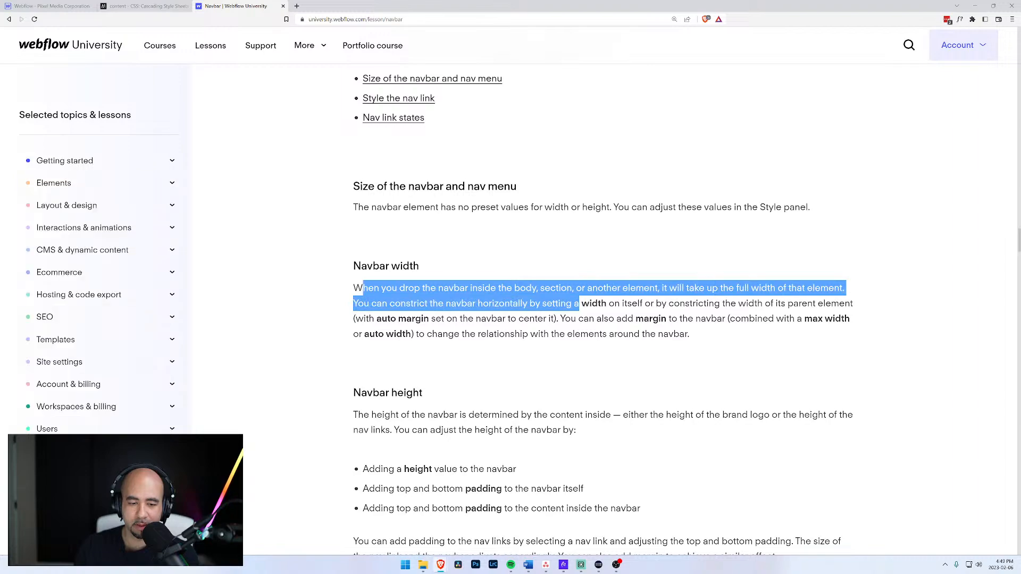
scroll(581, 304, down, 4)
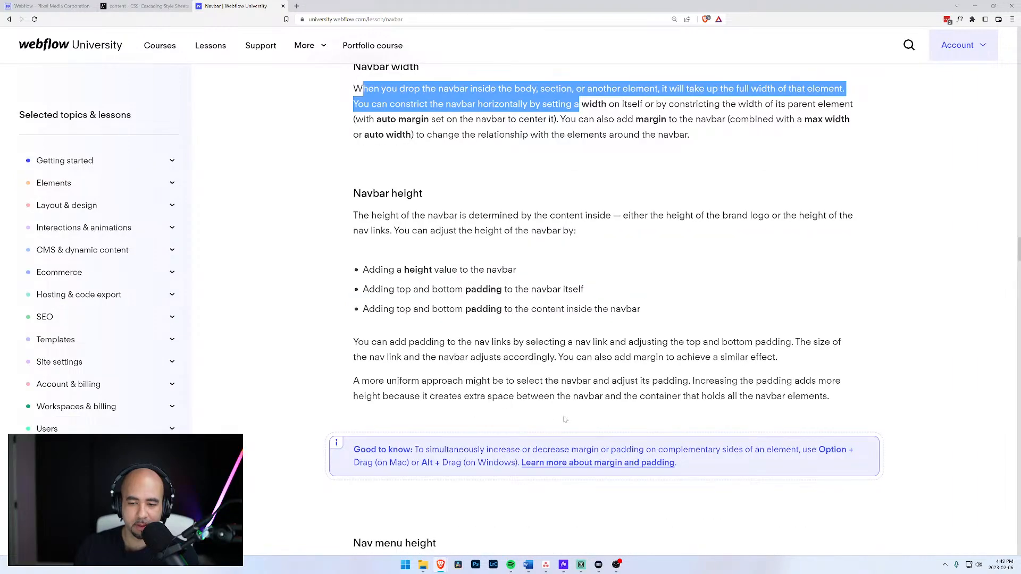
scroll(464, 426, down, 12)
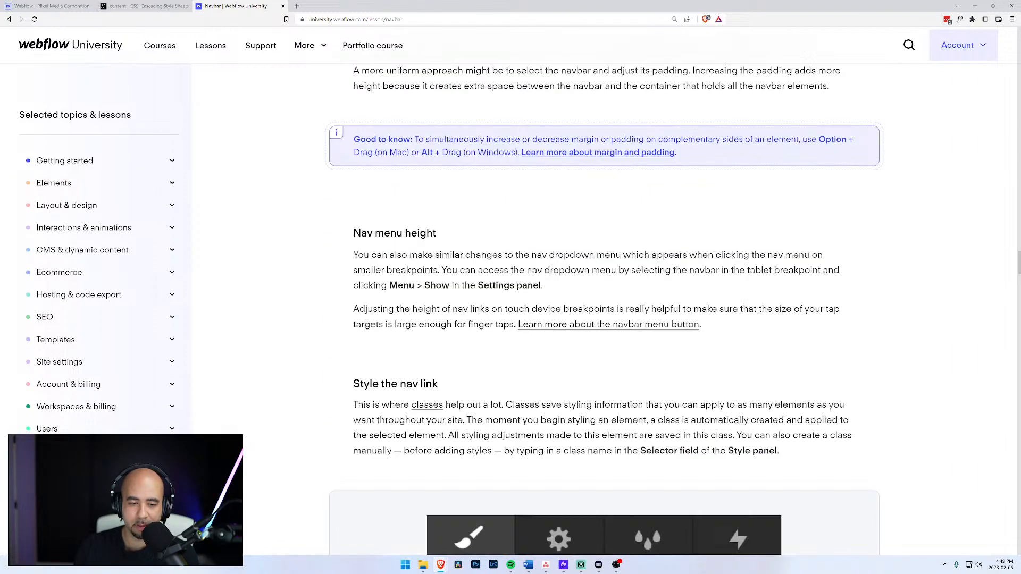
scroll(326, 107, down, 5)
scroll(326, 107, up, 3)
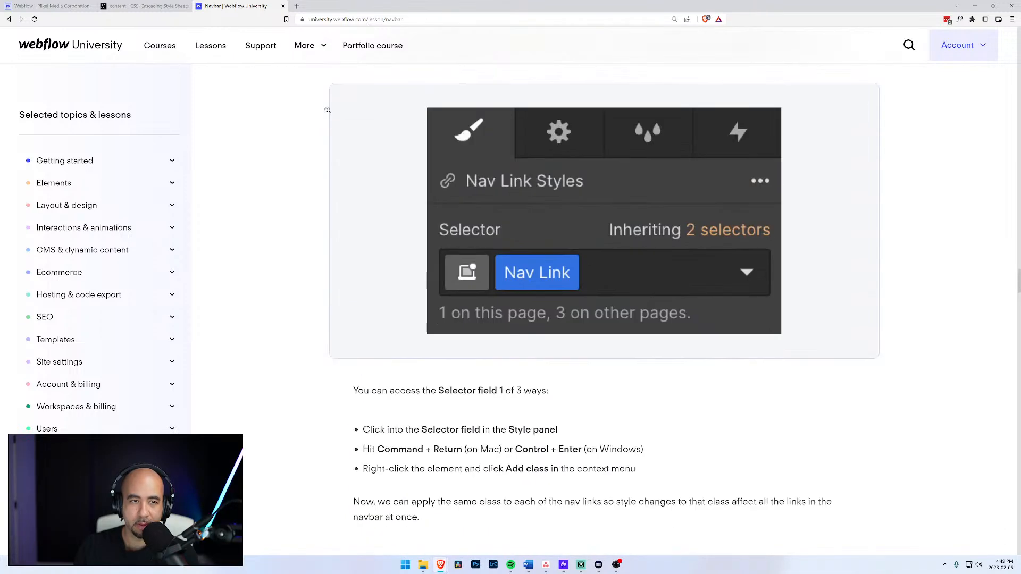
key(ctrl+1)
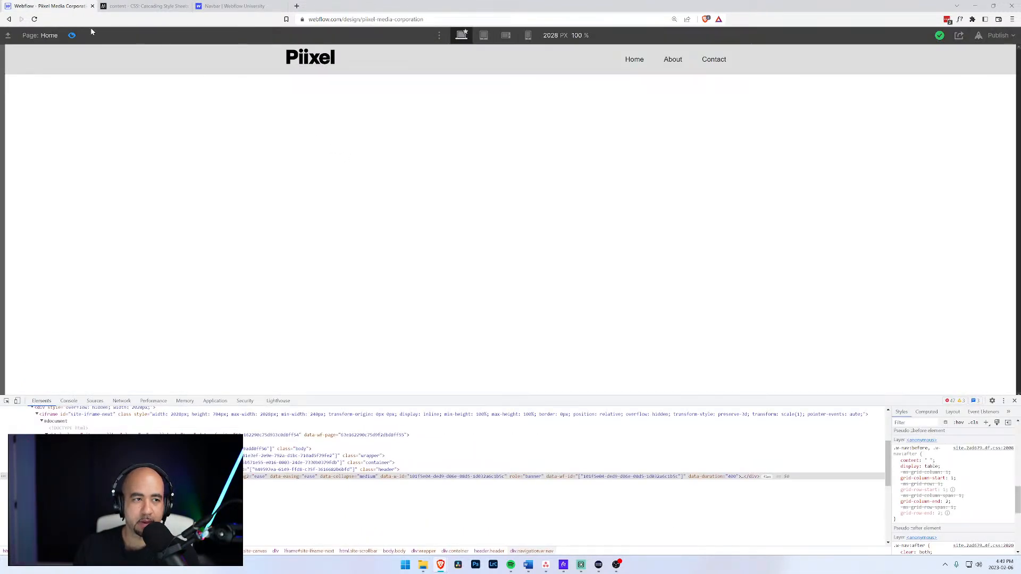
Exit preview and reset the Navigation's display to block and its width to Auto.
click(73, 36)
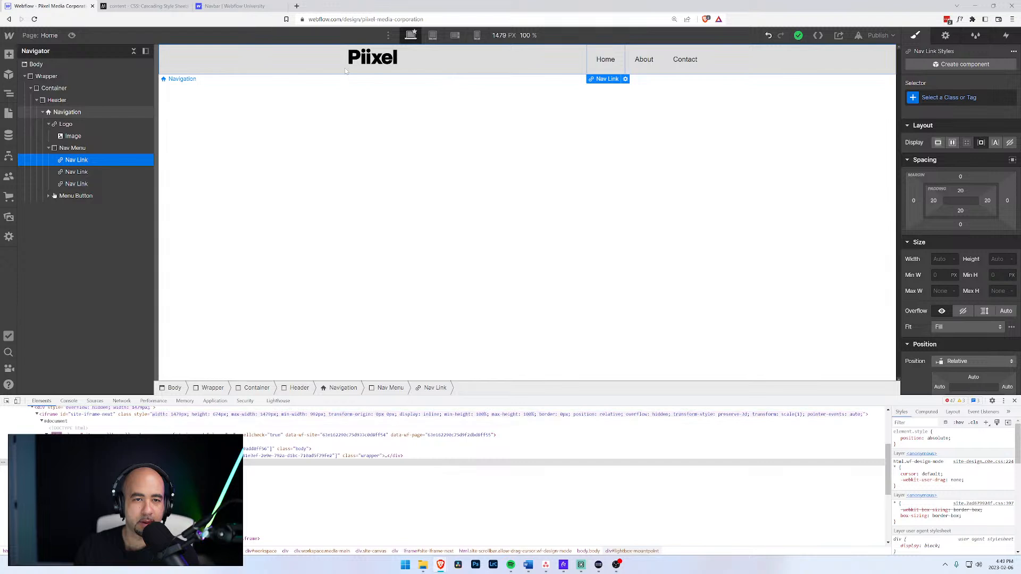
click(69, 149)
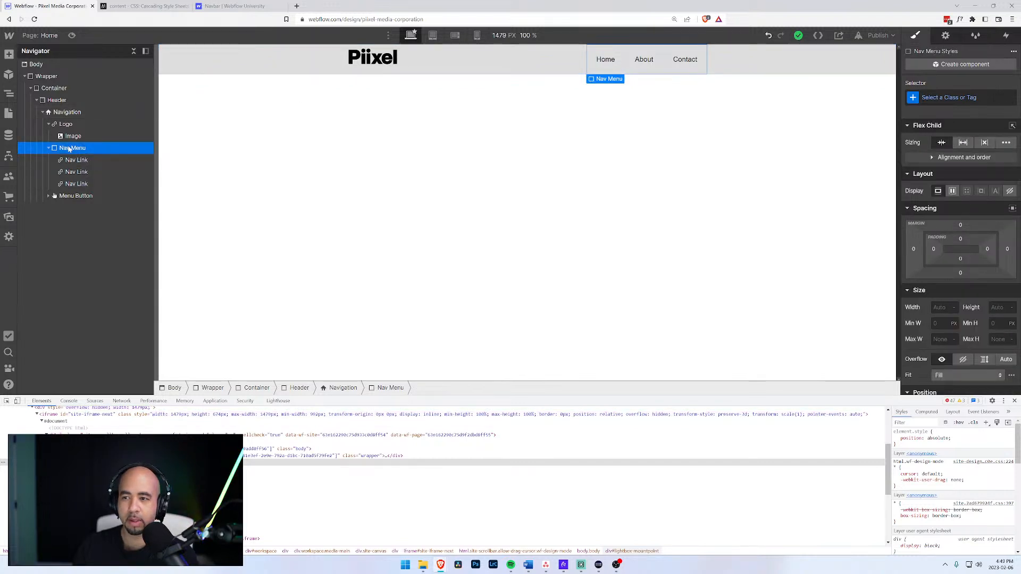
click(69, 112)
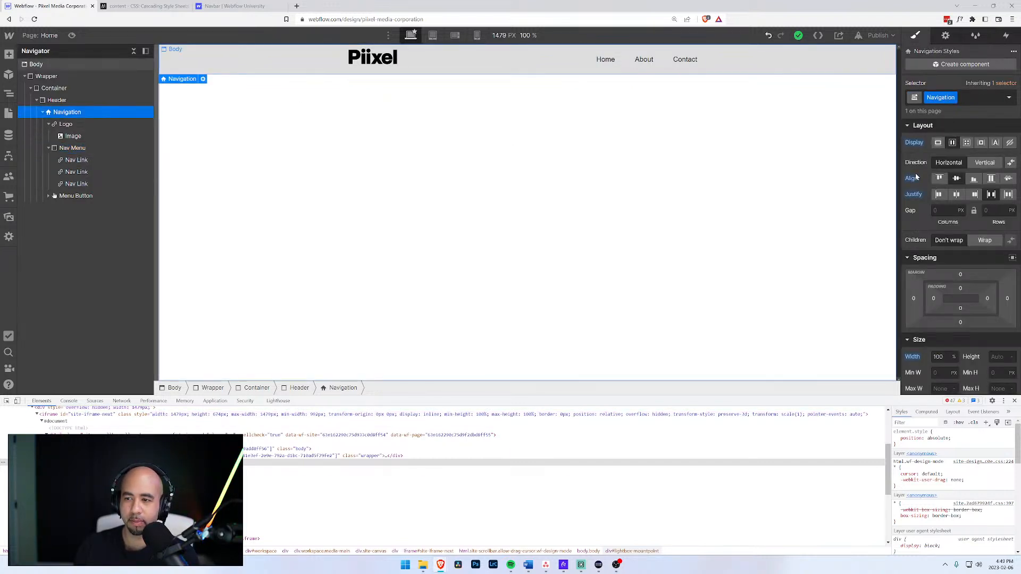
alt+click(917, 143)
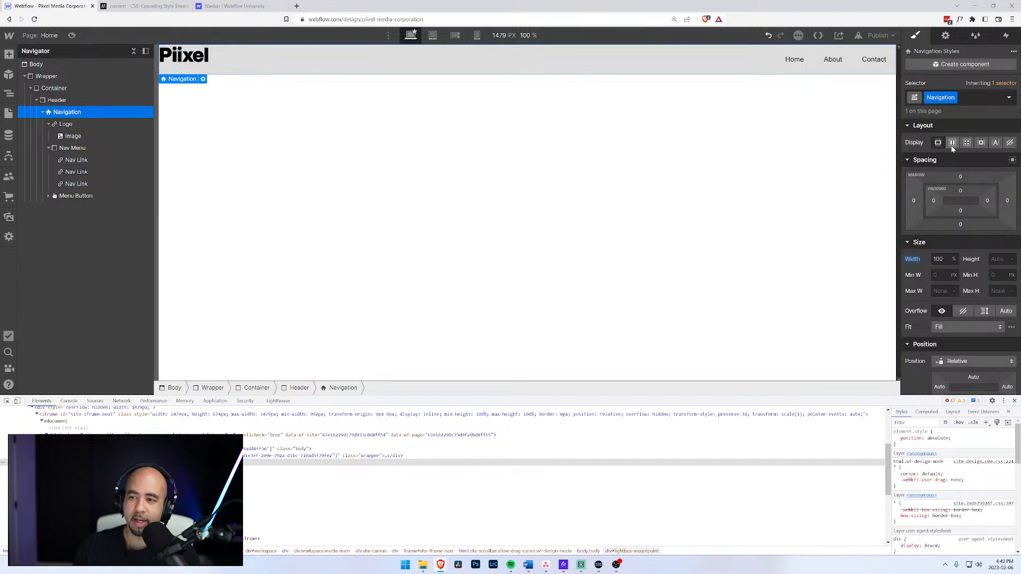
alt+click(914, 260)
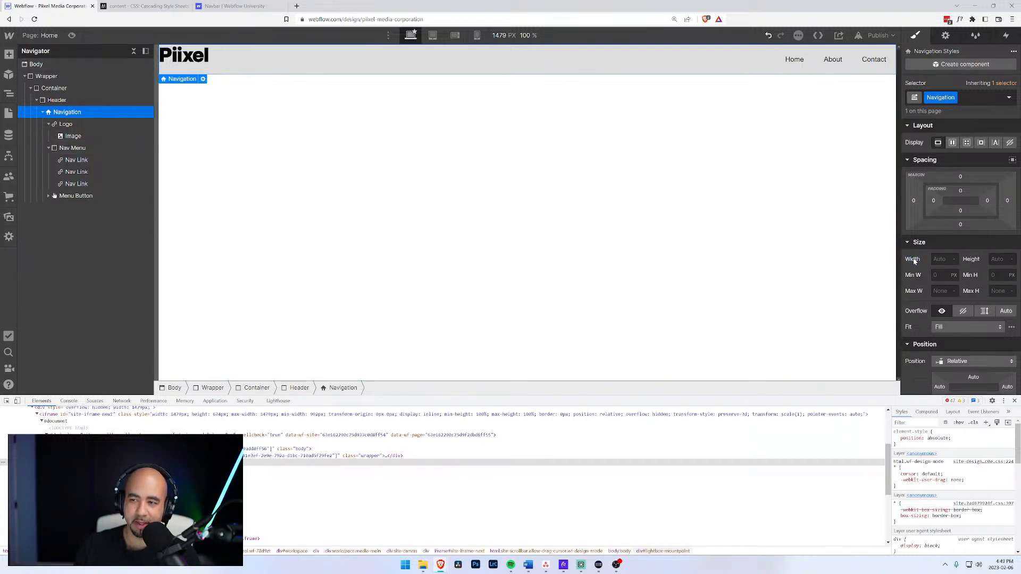
Reset the Logo width to Auto, then set it to 100 px.
click(57, 100)
click(64, 125)
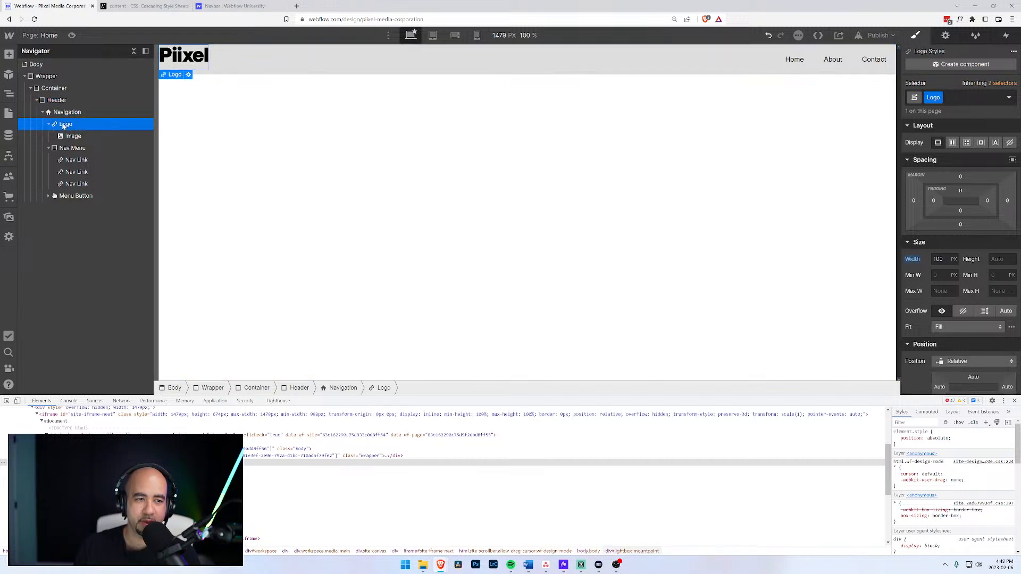
alt+click(915, 261)
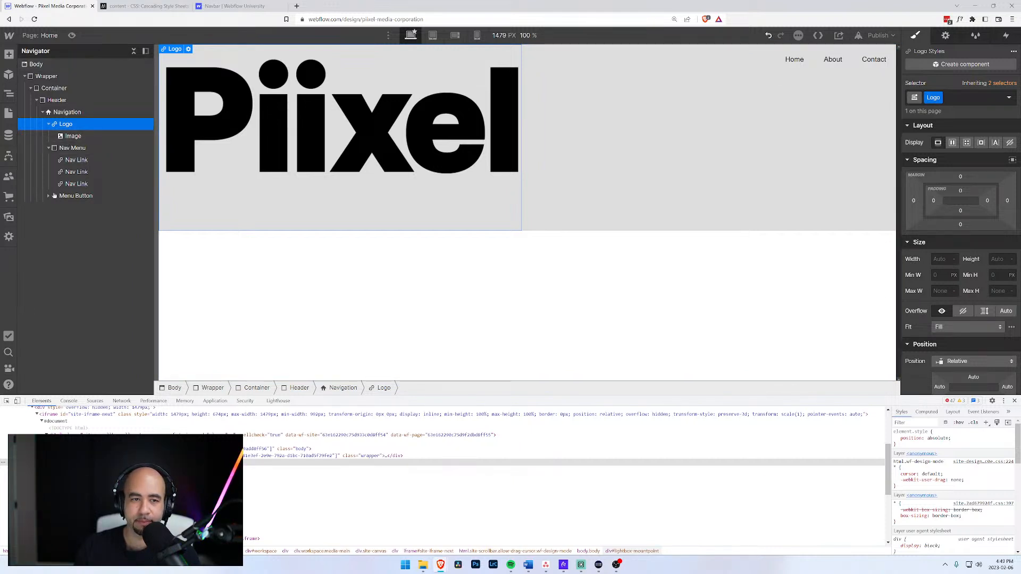
click(943, 259)
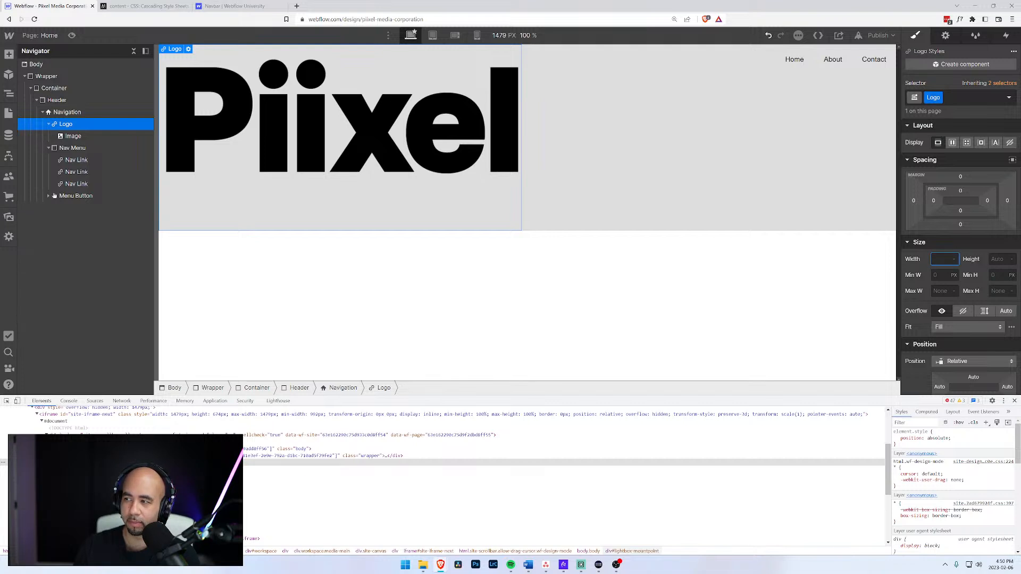
text(100)
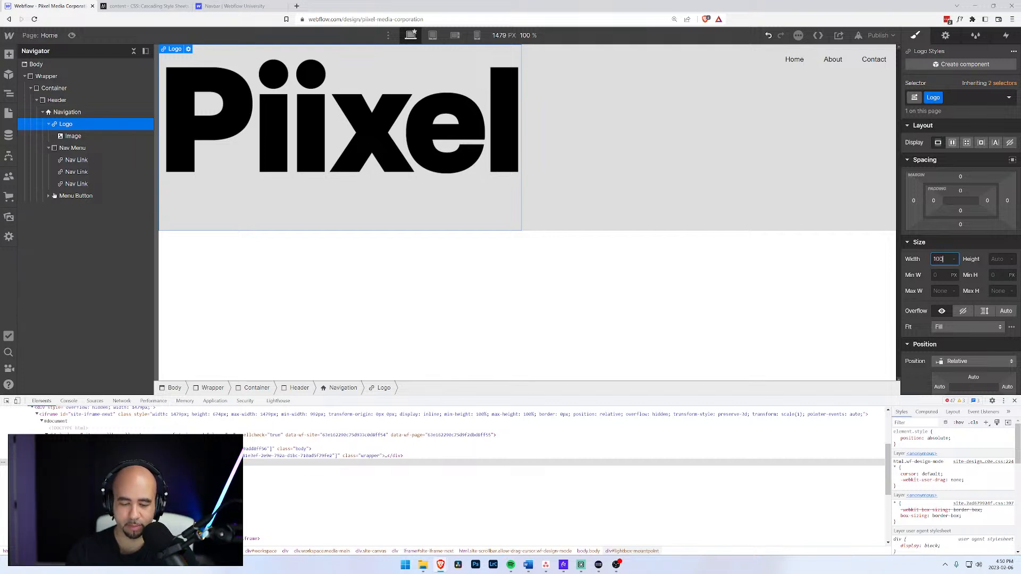
key(Return)
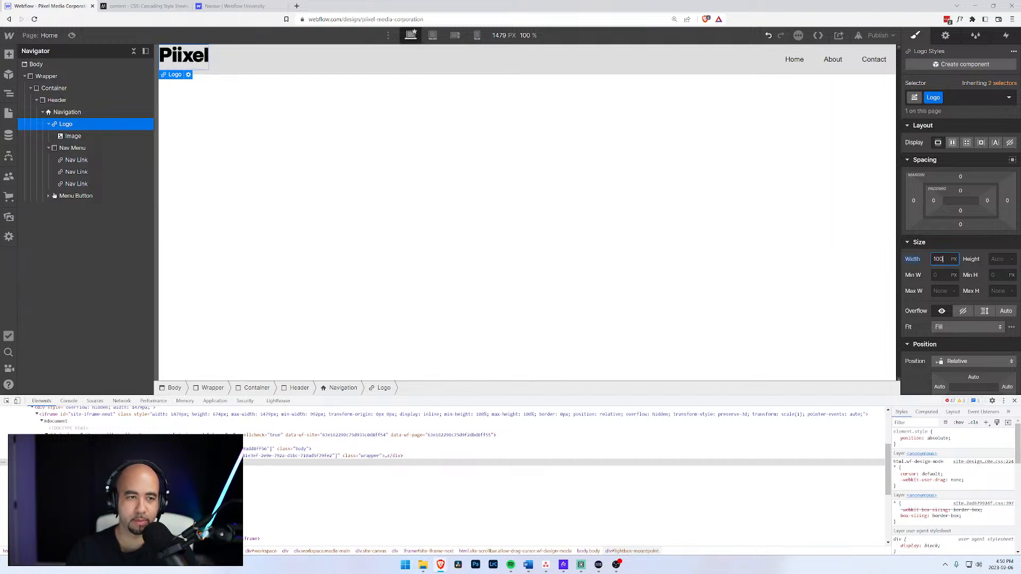
Inspect the Navigation, logo image and Logo link, collapsing the Logo layer and reselecting Navigation.
click(58, 116)
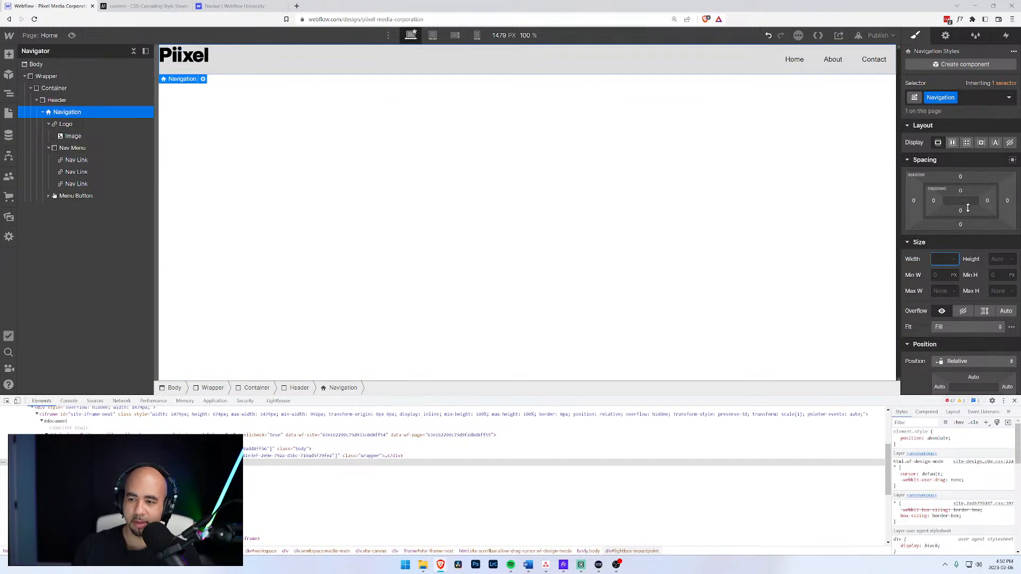
click(919, 254)
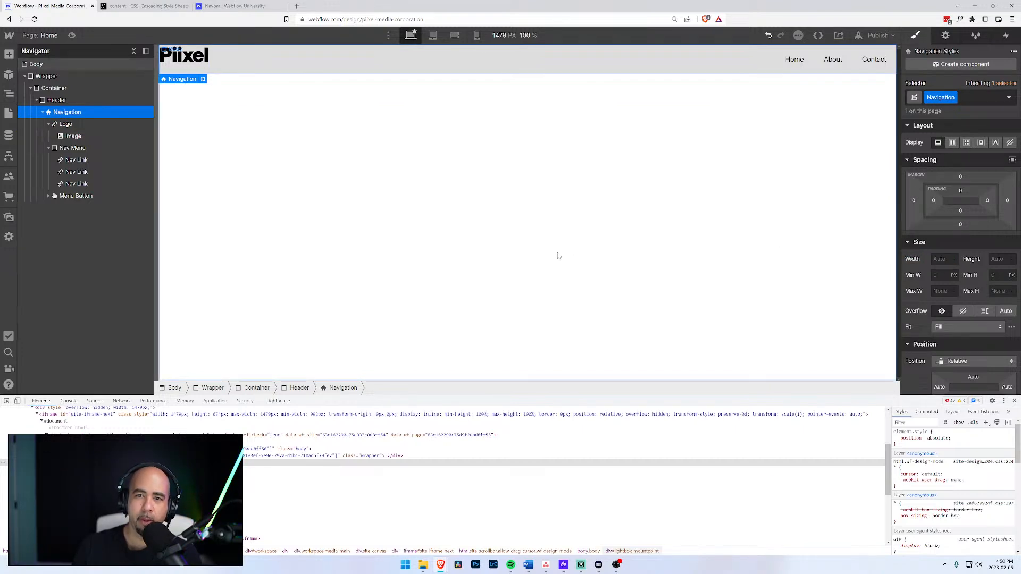
click(184, 71)
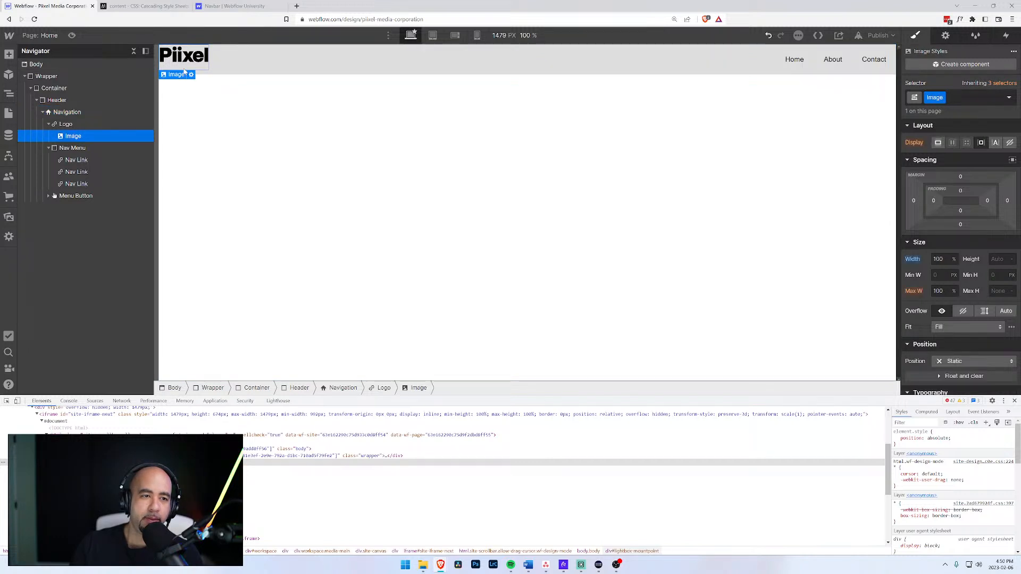
click(72, 125)
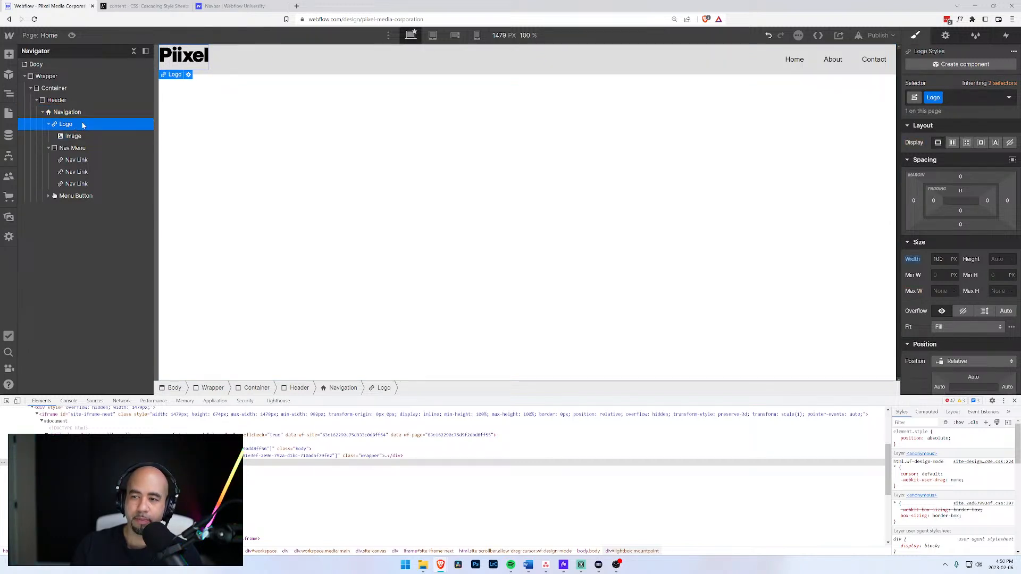
click(50, 114)
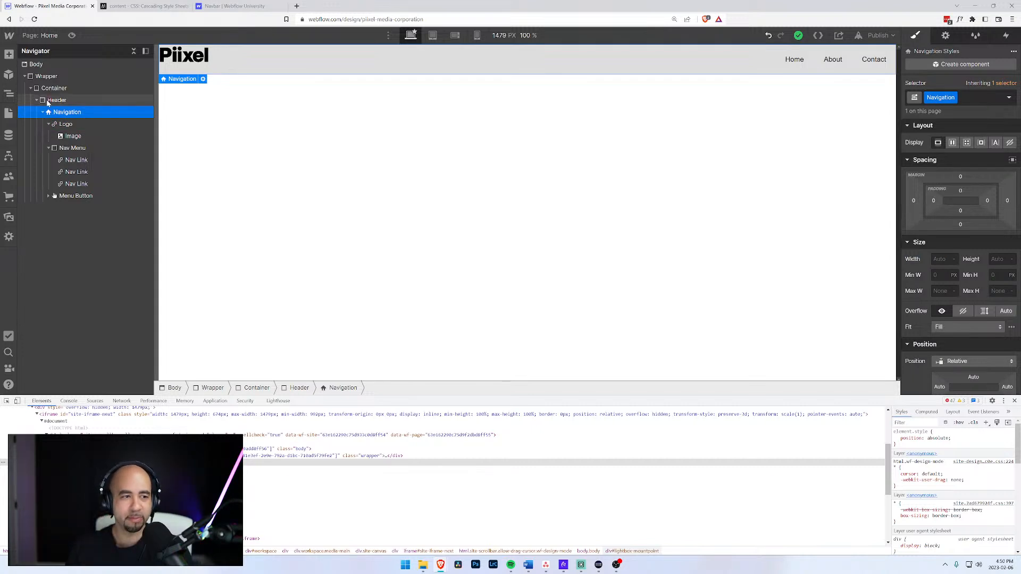
click(49, 124)
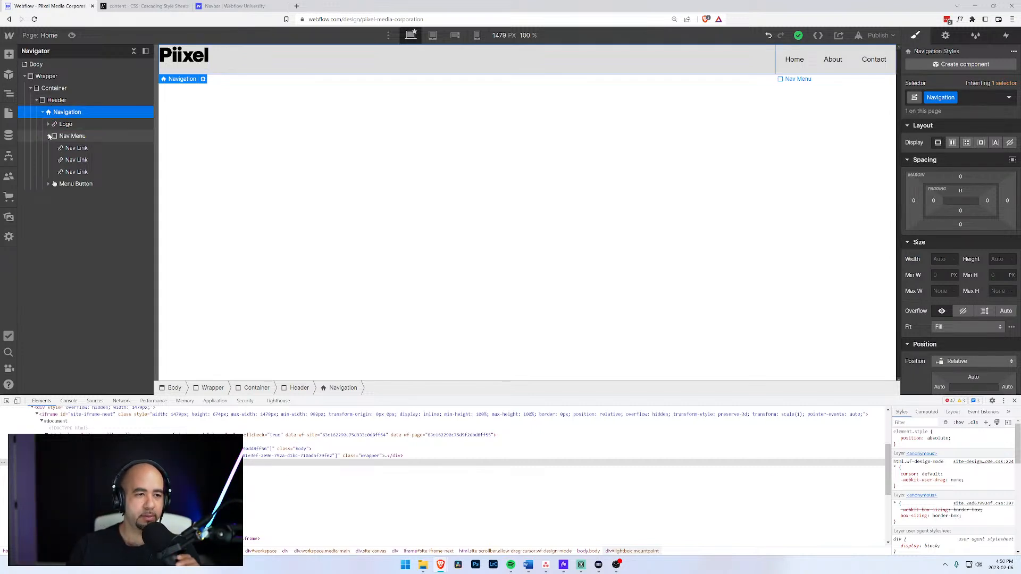
click(48, 136)
click(64, 136)
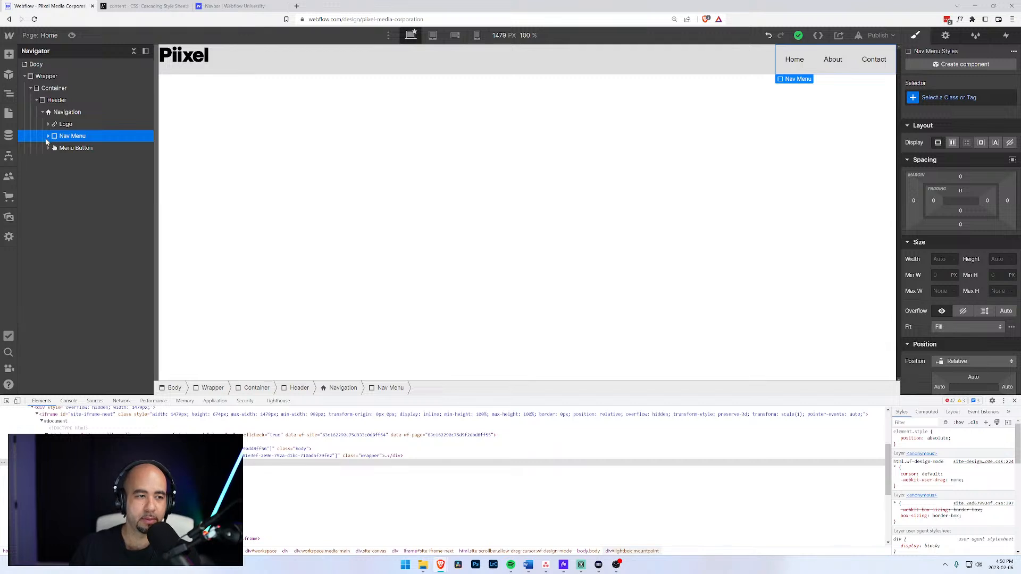
click(48, 136)
click(64, 112)
Set the Navigation background colour to transparent.
scroll(920, 213, down, 8)
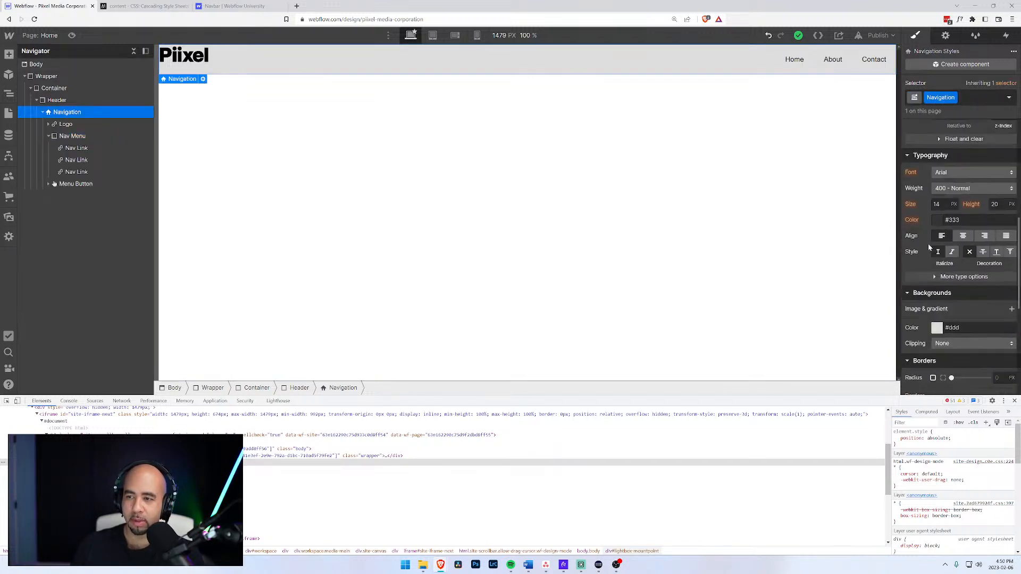
click(936, 253)
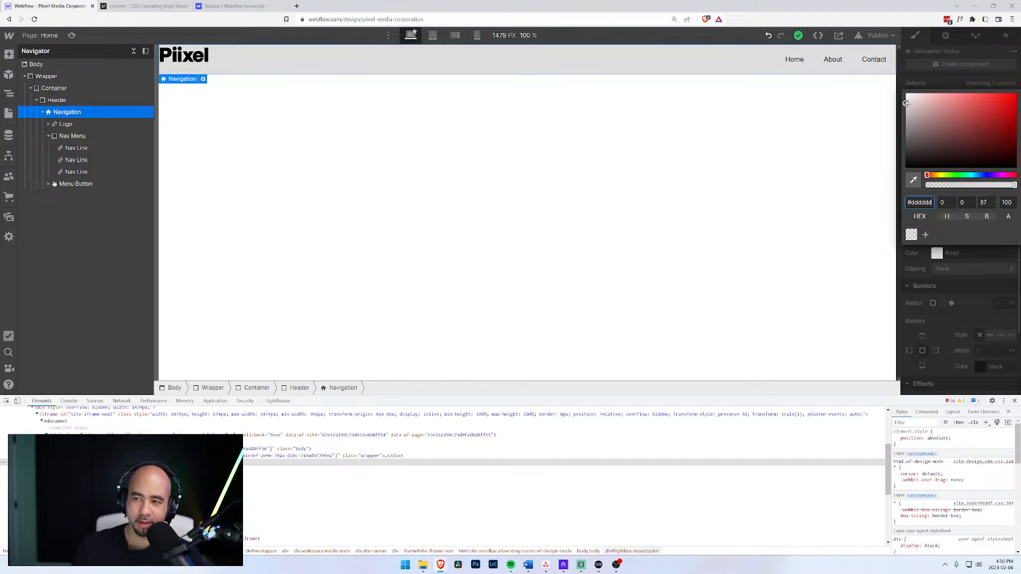
click(911, 234)
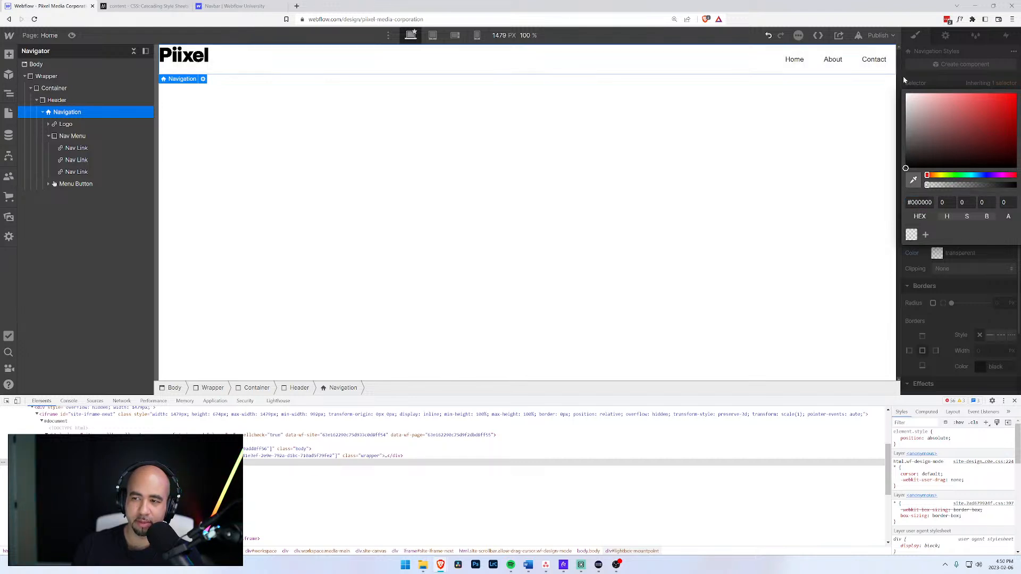
click(484, 169)
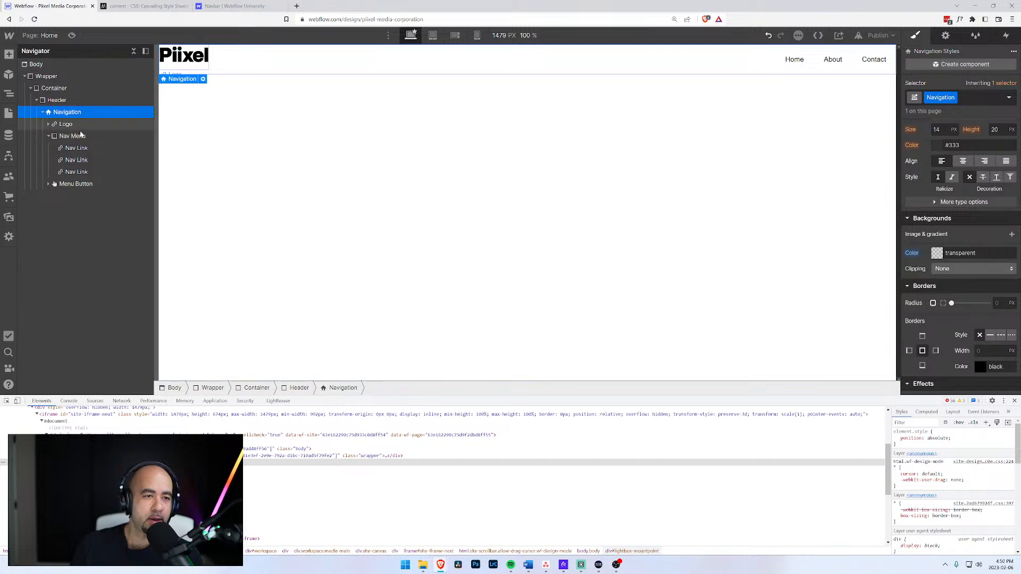
Review the Header, logo and Logo layers, collapse Nav Menu, and reselect Navigation.
click(72, 136)
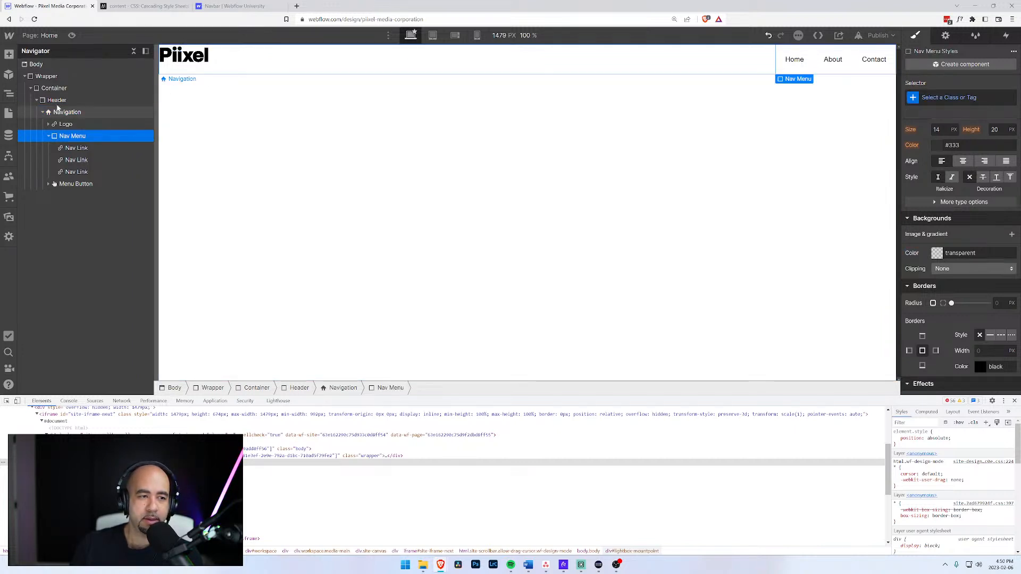
click(56, 102)
click(58, 114)
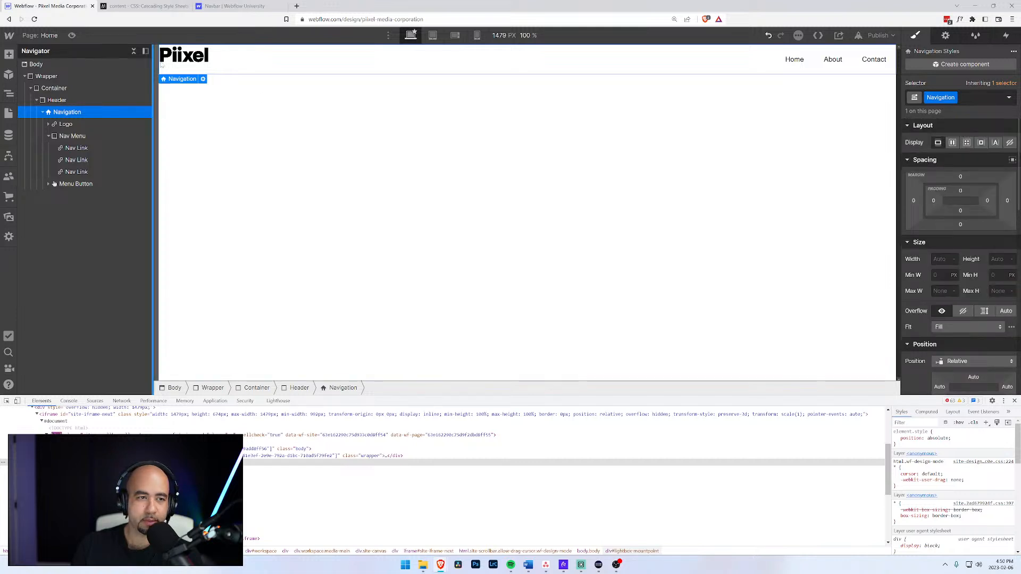
click(198, 70)
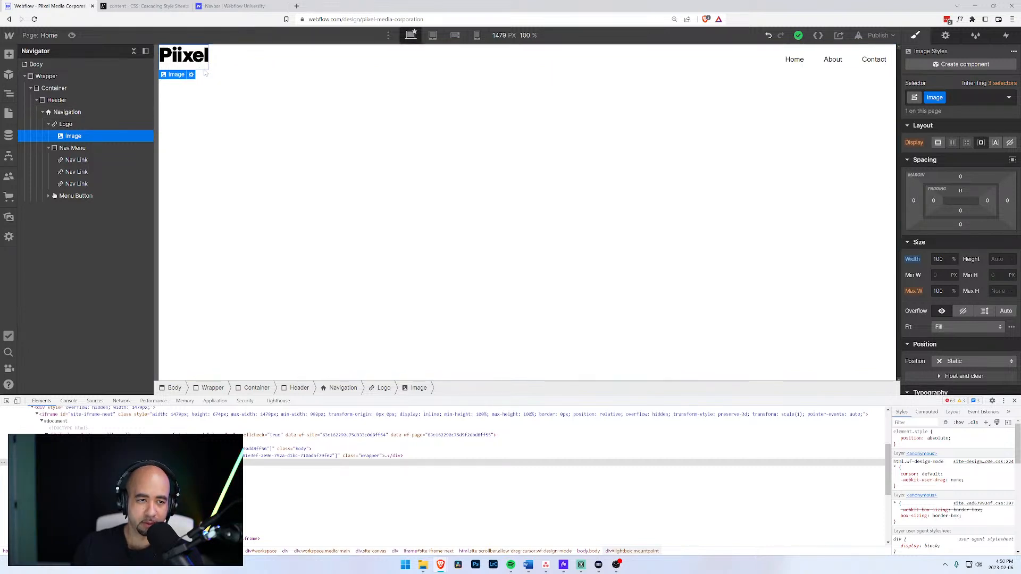
click(65, 124)
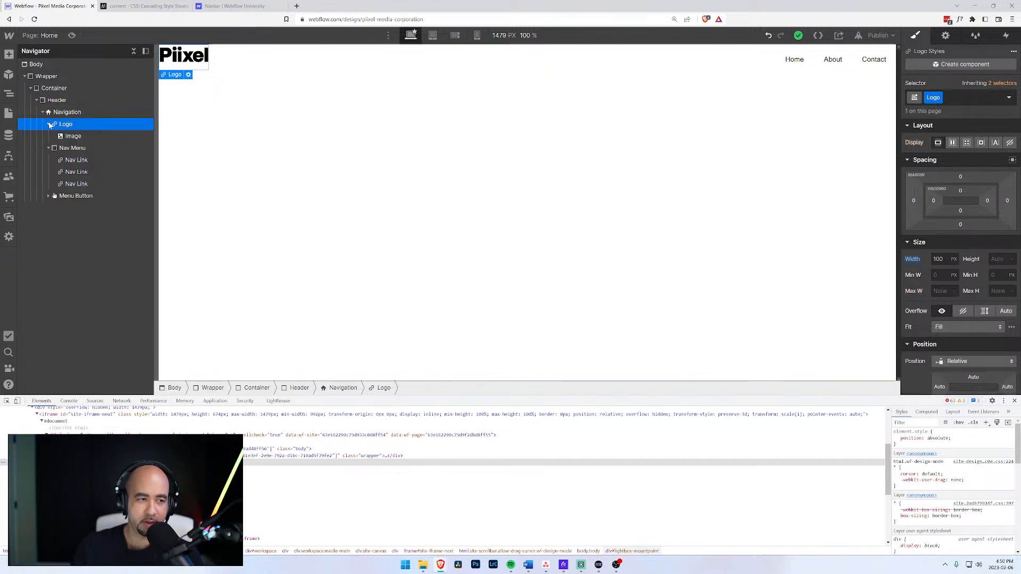
click(49, 135)
click(65, 112)
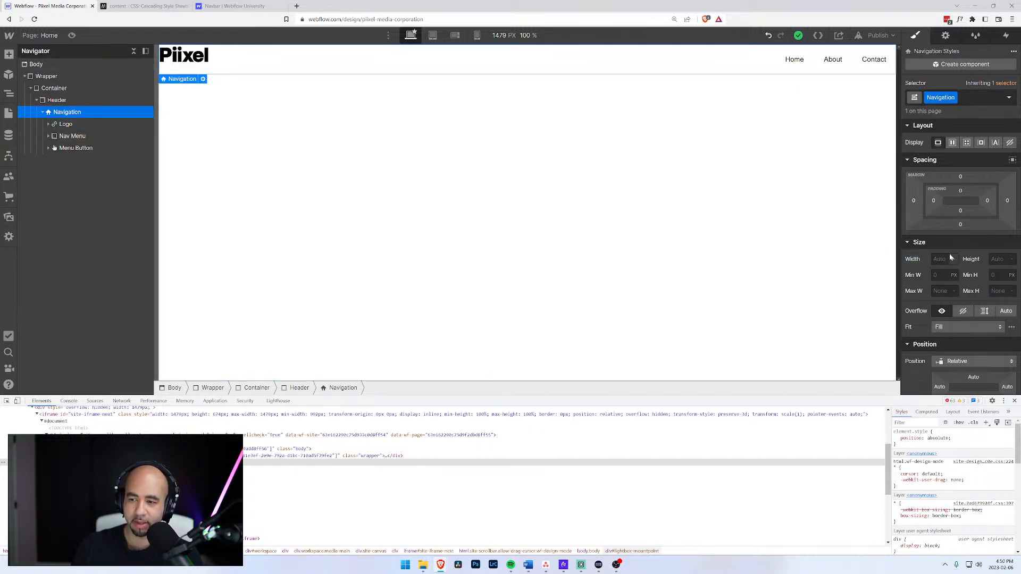
scroll(950, 258, down, 3)
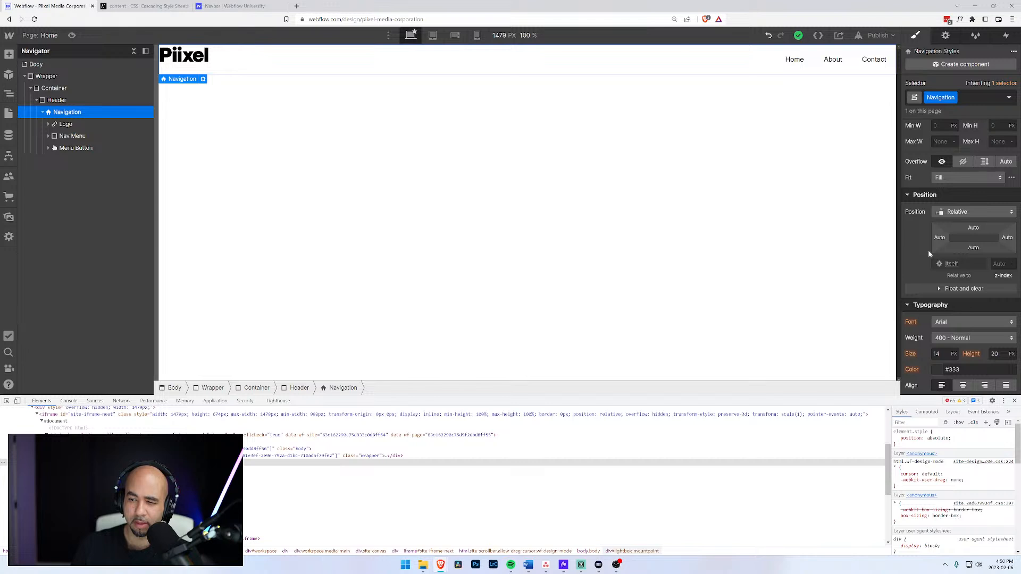
scroll(928, 254, down, 3)
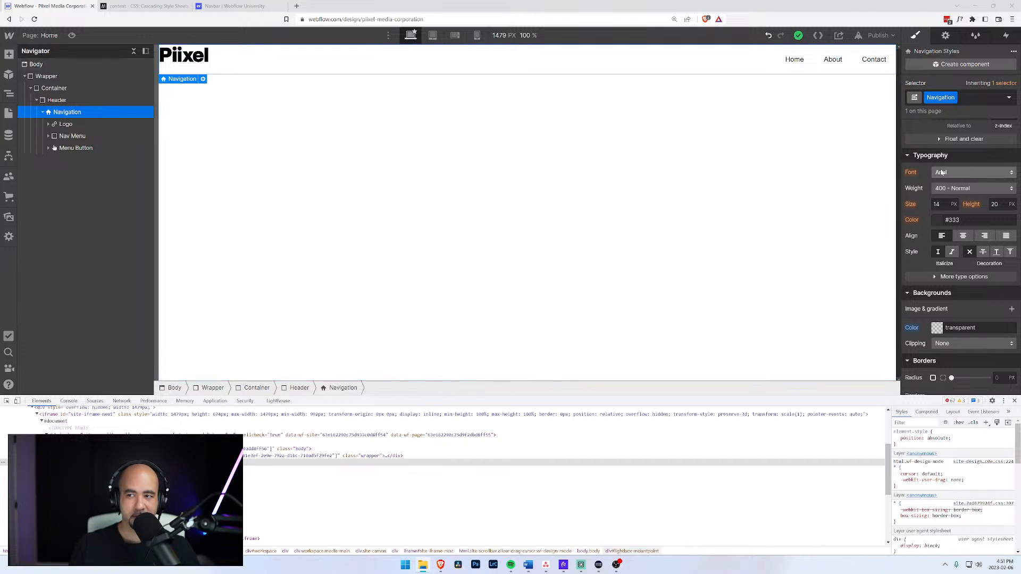
scroll(981, 145, up, 6)
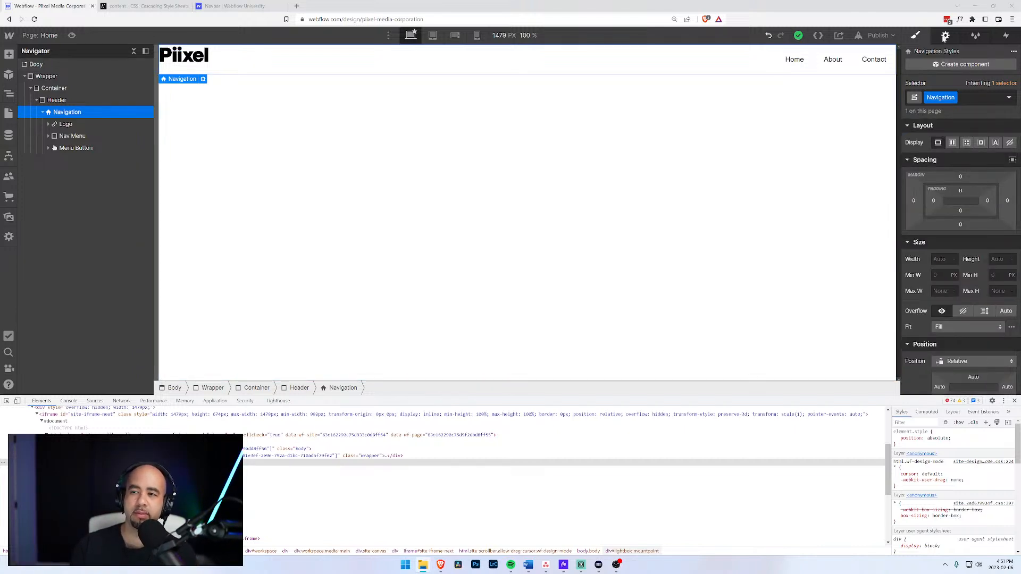
click(945, 35)
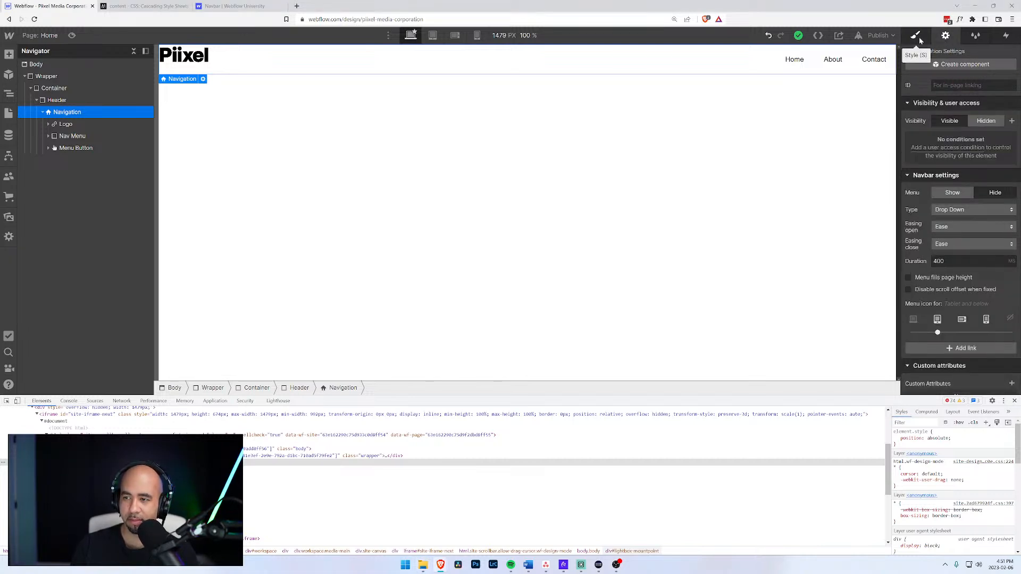
scroll(916, 247, down, 1)
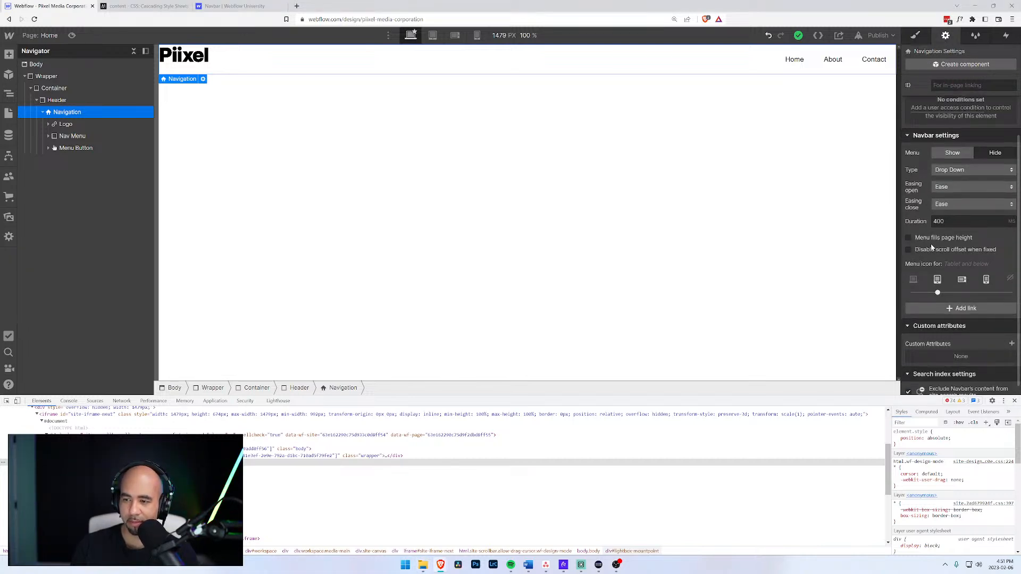
scroll(930, 244, down, 1)
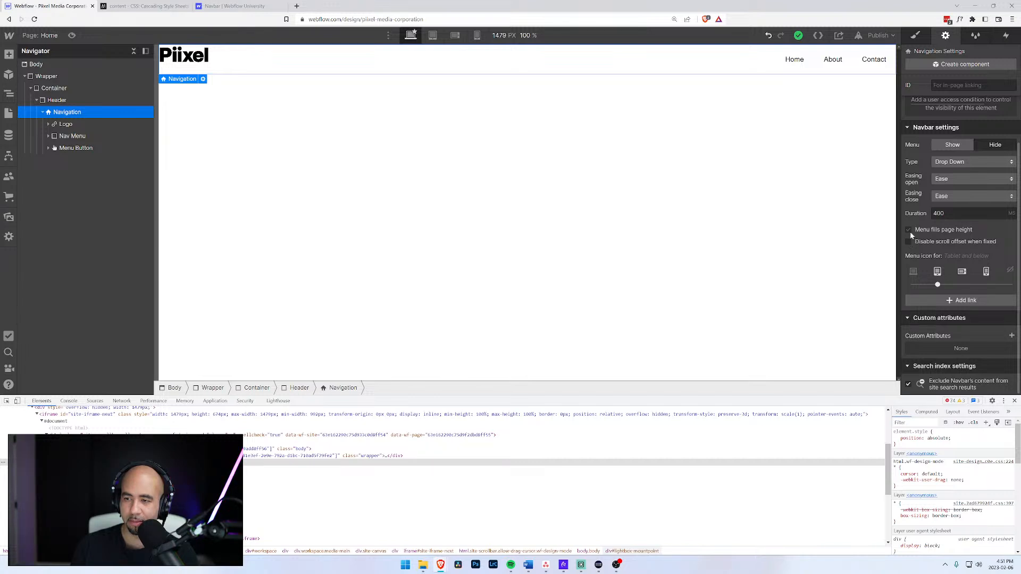
click(962, 163)
click(960, 162)
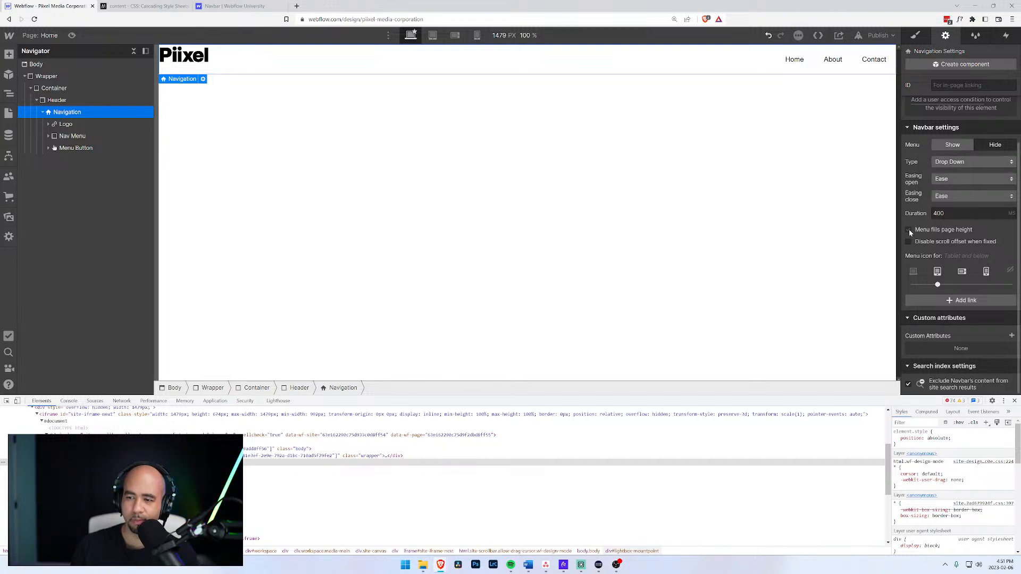
scroll(910, 230, up, 1)
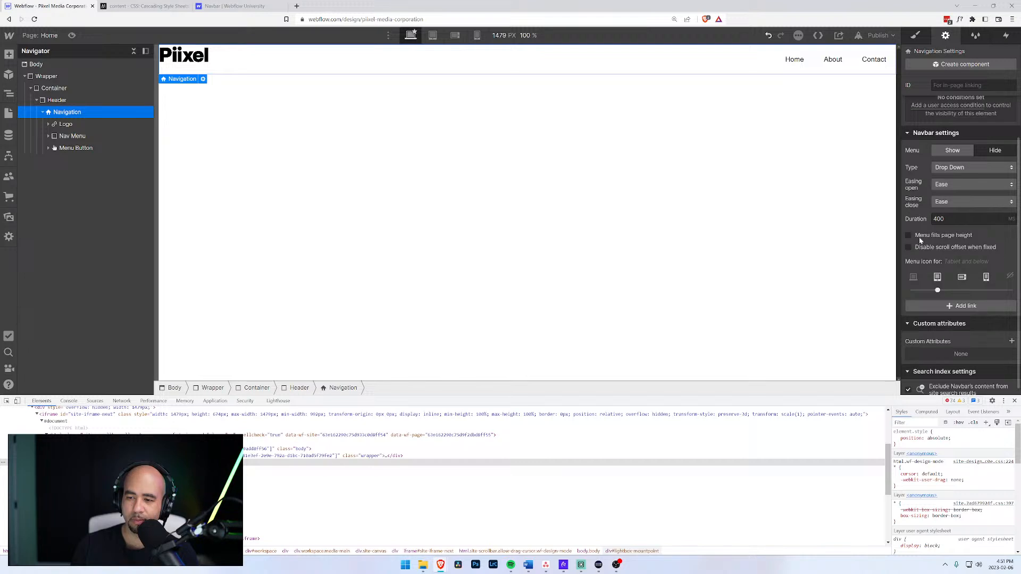
click(915, 35)
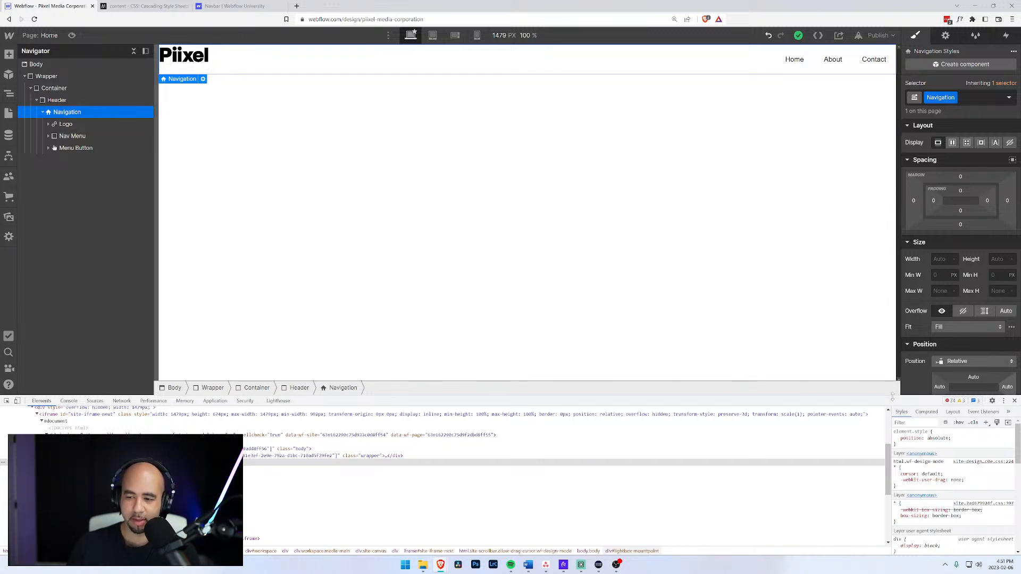
drag(893, 397, 893, 448)
Close the developer tools and rename the Home nav link to 'Process'.
click(1014, 454)
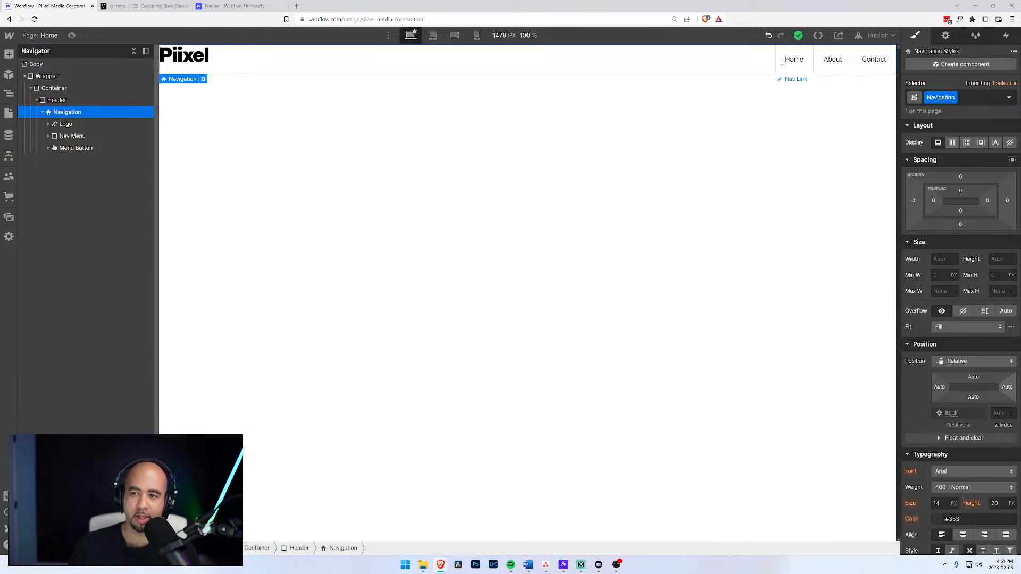
click(798, 61)
double_click(799, 63)
double_click(795, 60)
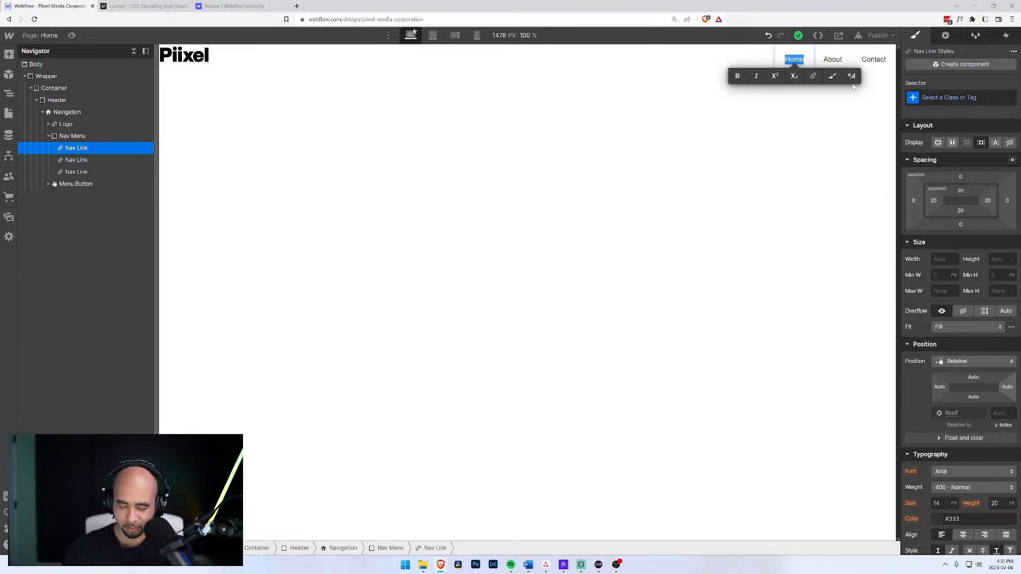
text(Process)
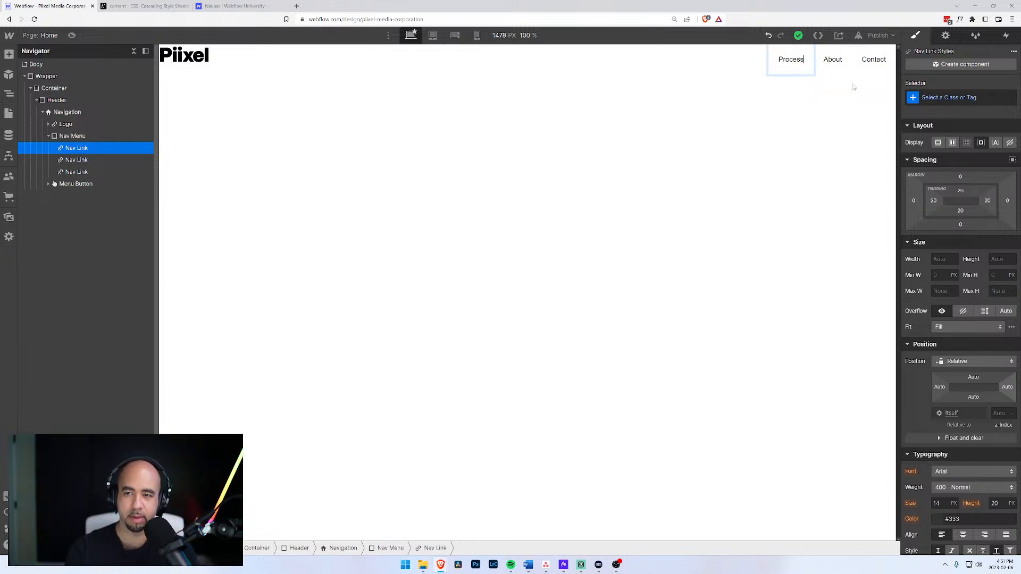
key(Escape)
Apply the Navigation class to the nav menu and a new Nav Item class to the first link.
click(72, 136)
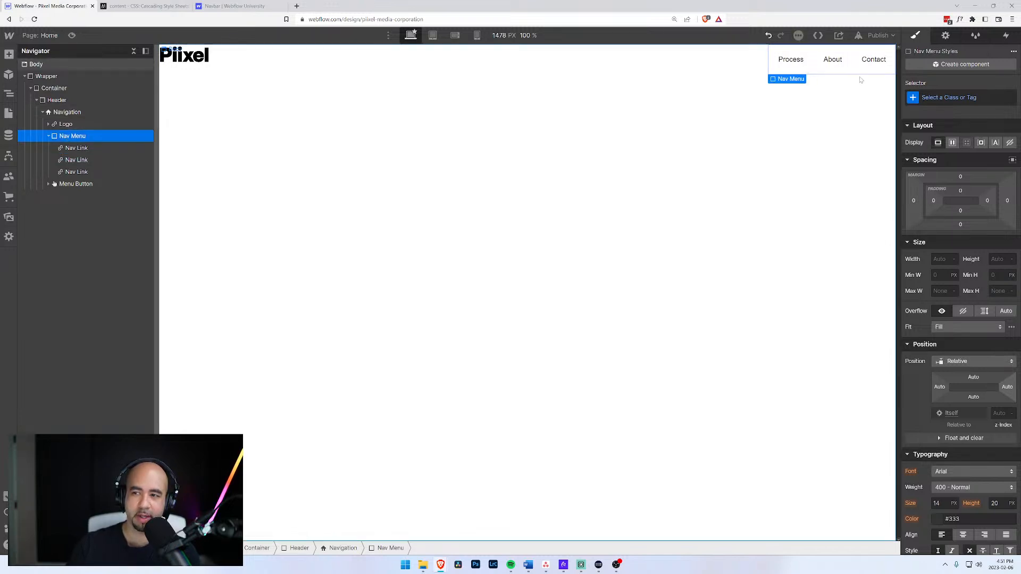
key(ctrl+Return)
text(Navi)
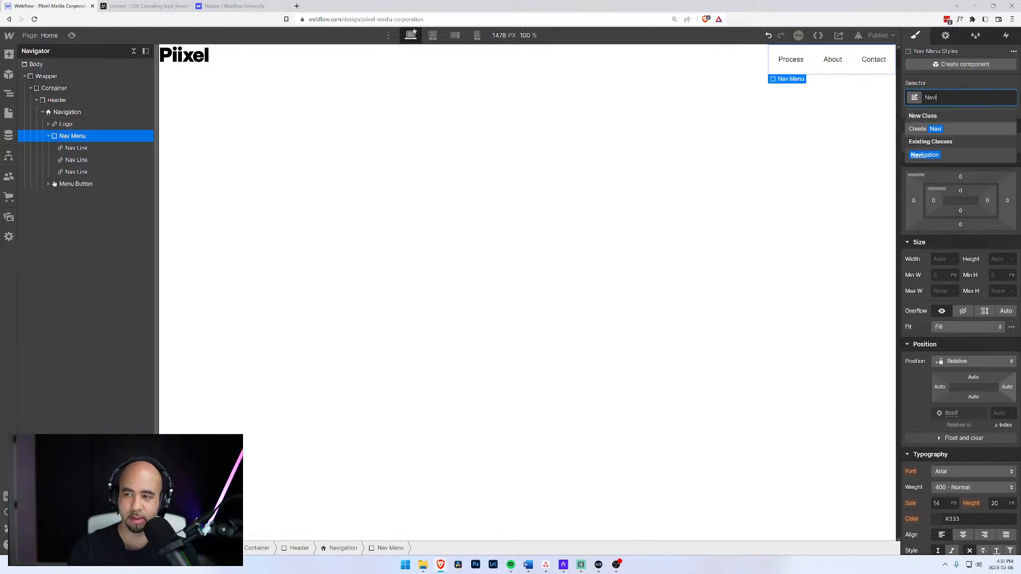
text(gation)
key(Return)
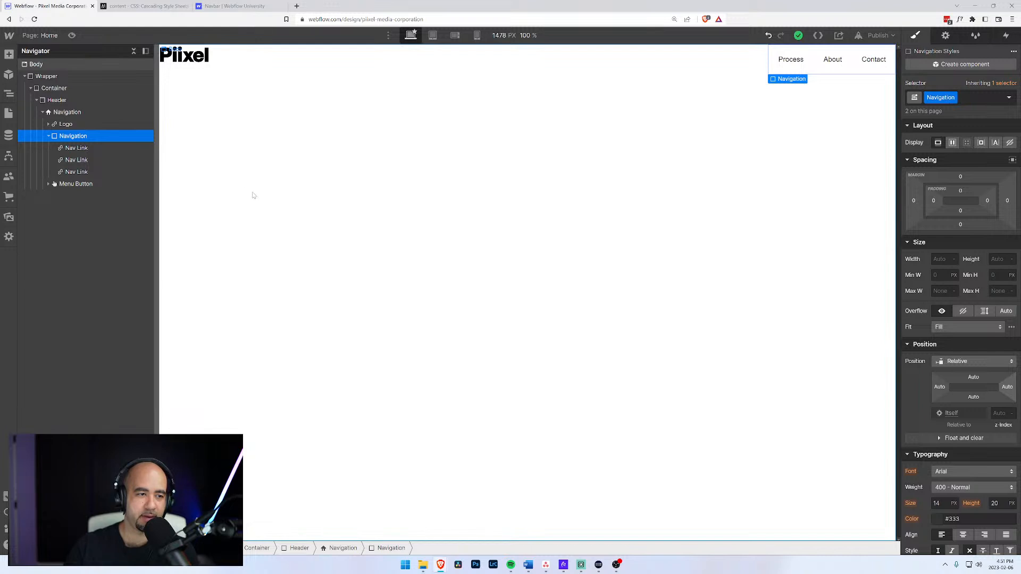
click(87, 148)
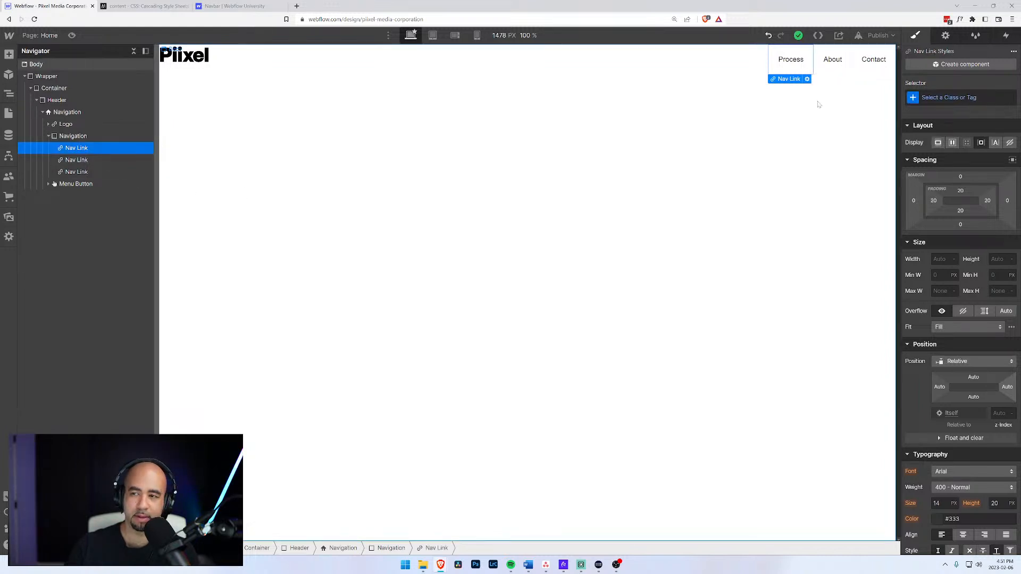
key(ctrl+Return)
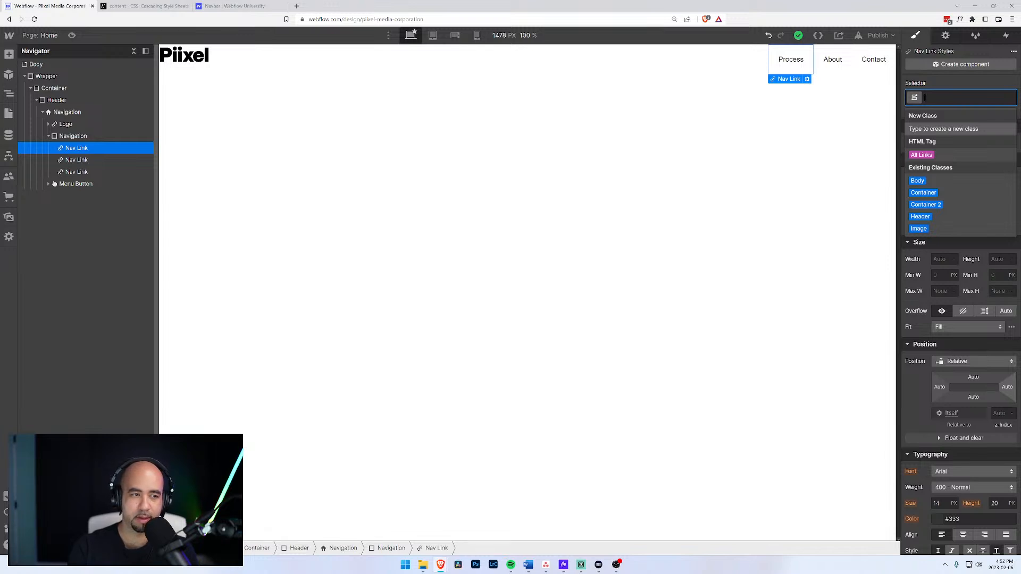
text(Nav Item)
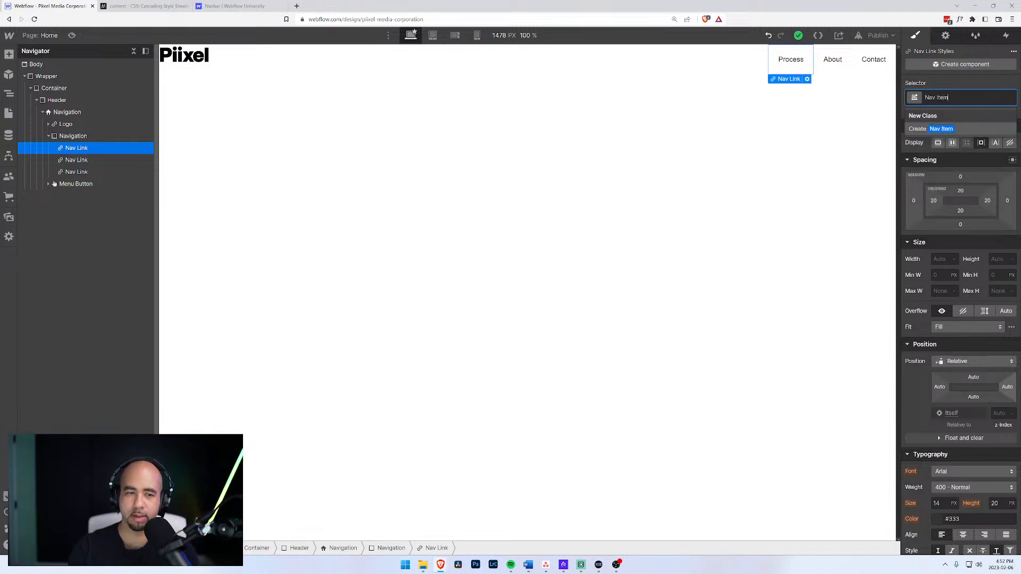
key(Return)
Delete the About and Contact links, then duplicate the Process nav item.
click(89, 171)
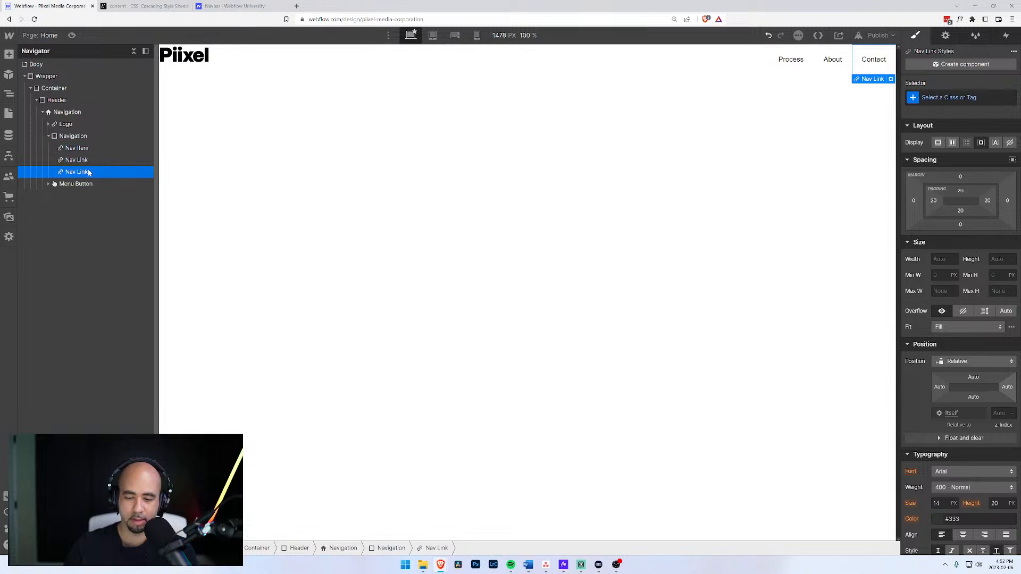
key(Delete)
key(Delete)
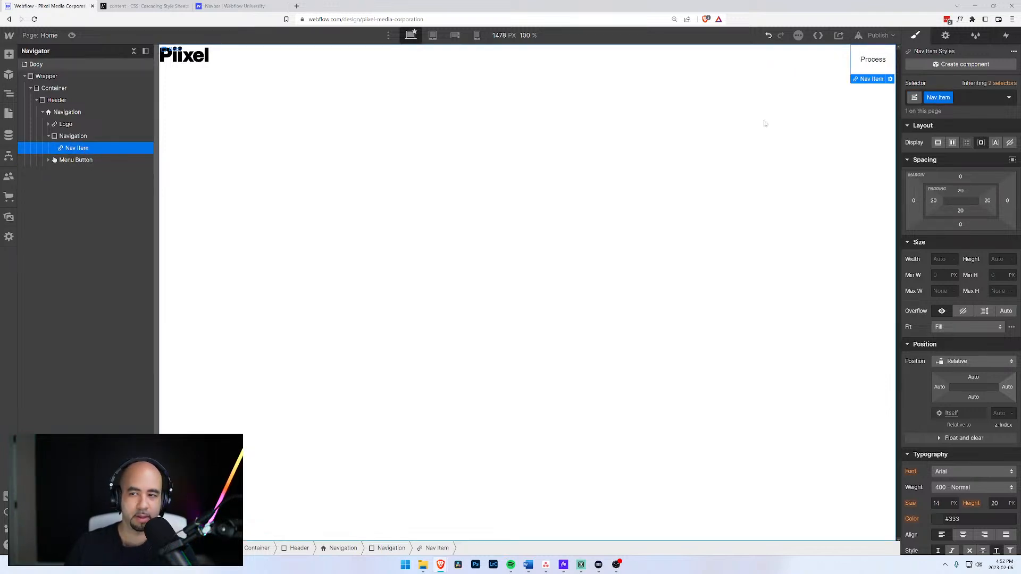
click(69, 137)
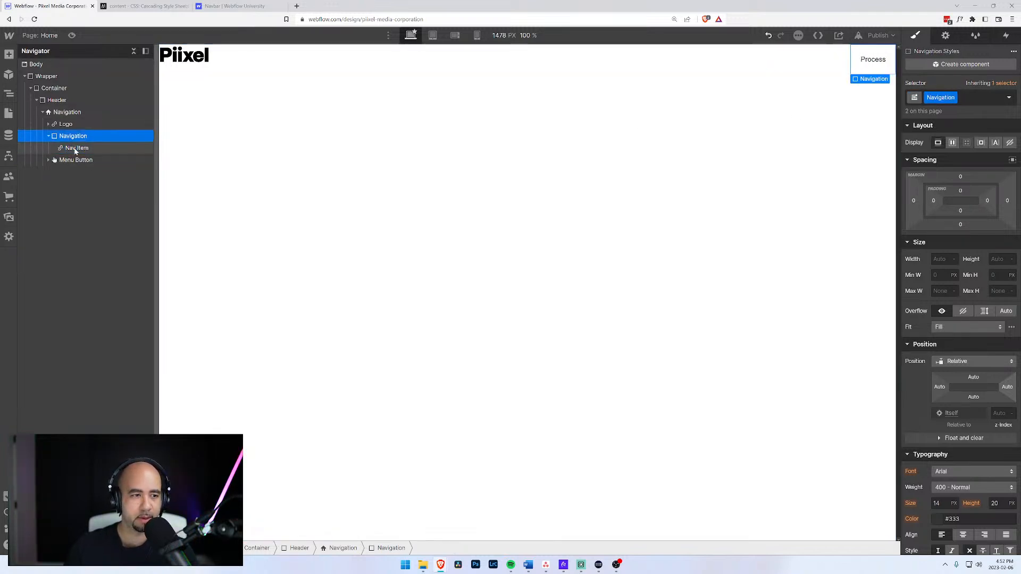
click(75, 148)
key(ctrl+d)
Duplicate the nav item again and rename the second link to 'Services'.
key(ctrl+d)
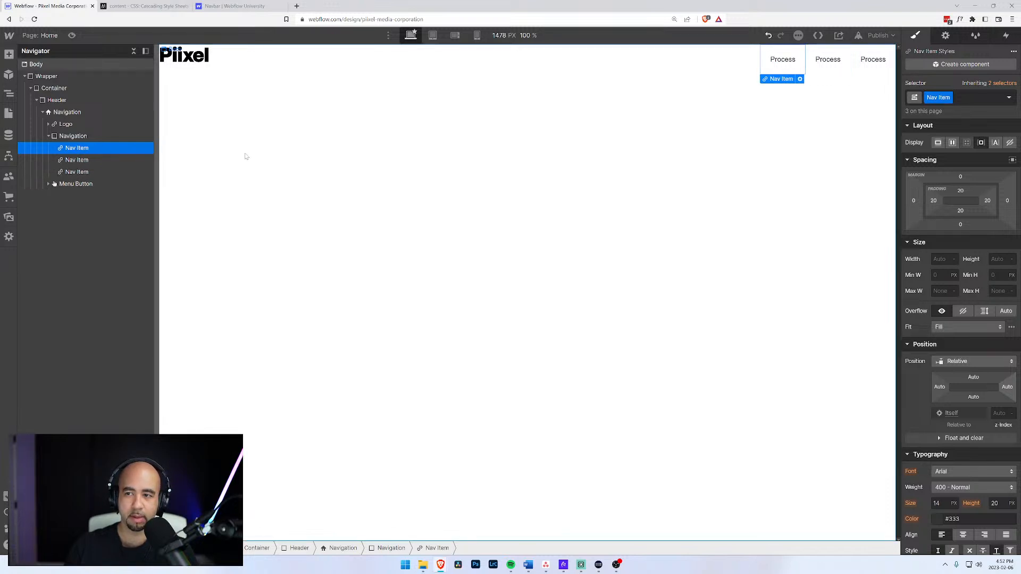
key(ctrl+d)
key(ctrl+d)
click(738, 59)
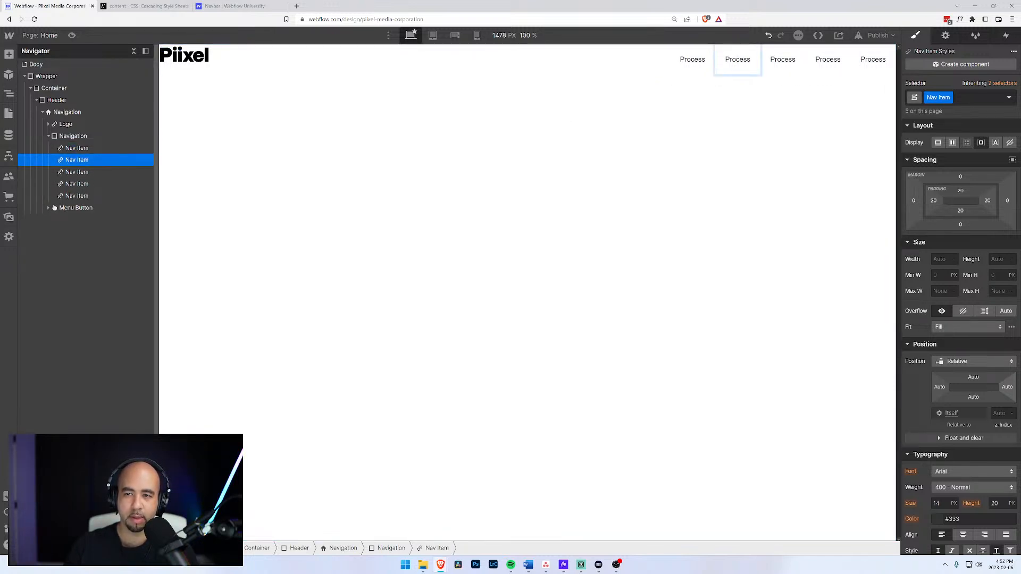
double_click(737, 59)
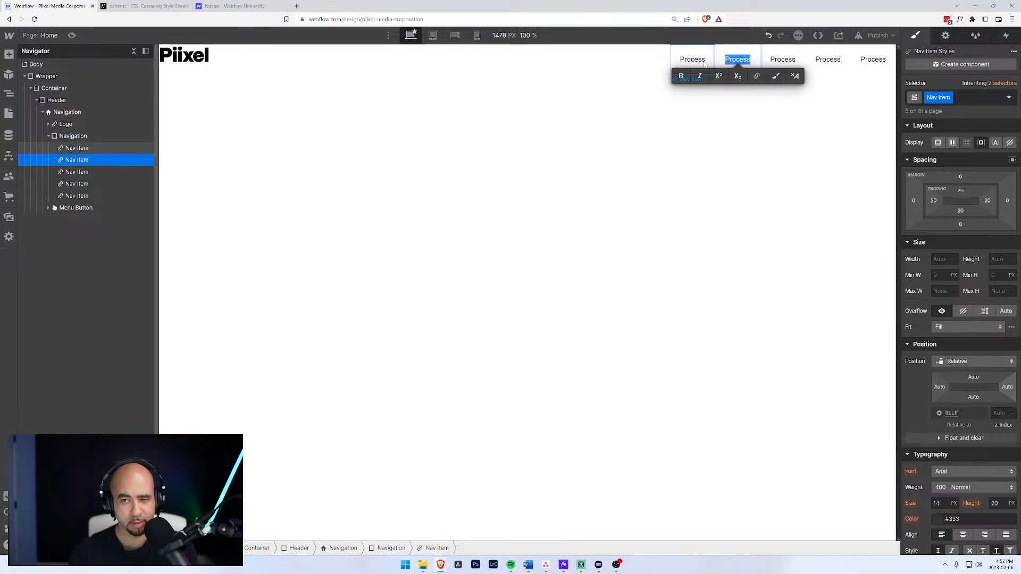
text(Serfices)
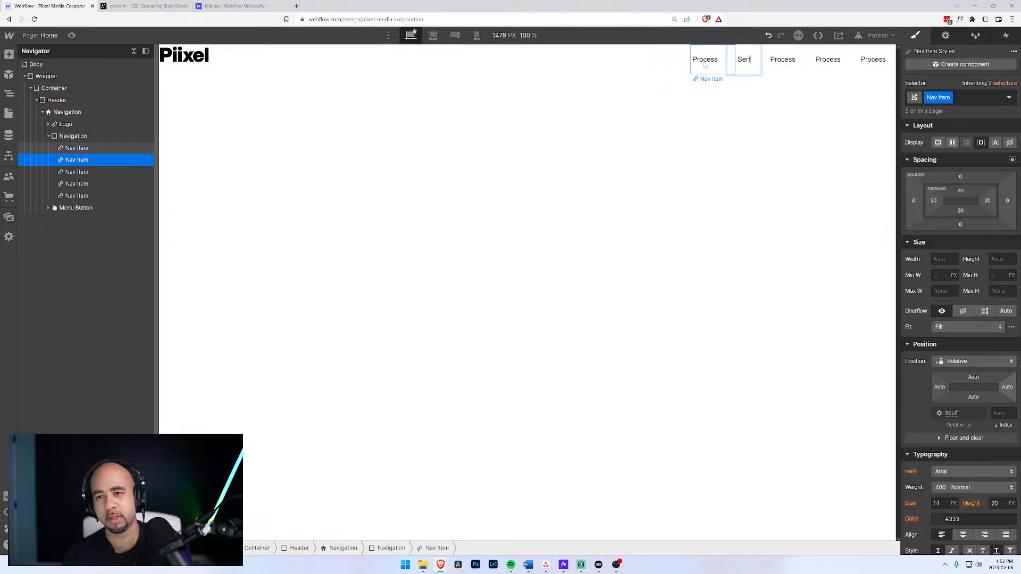
key(BackSpace)
key(BackSpace)
key(BackSpace)
key(BackSpace)
text(vices)
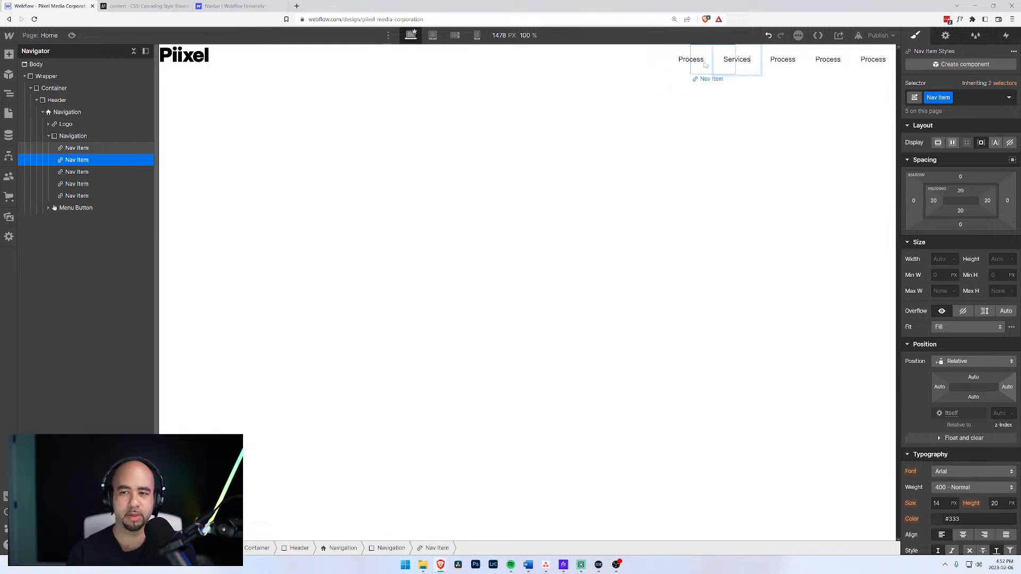
Rename the remaining three links 'Journal', 'Work' and 'Contact'.
click(784, 64)
double_click(784, 64)
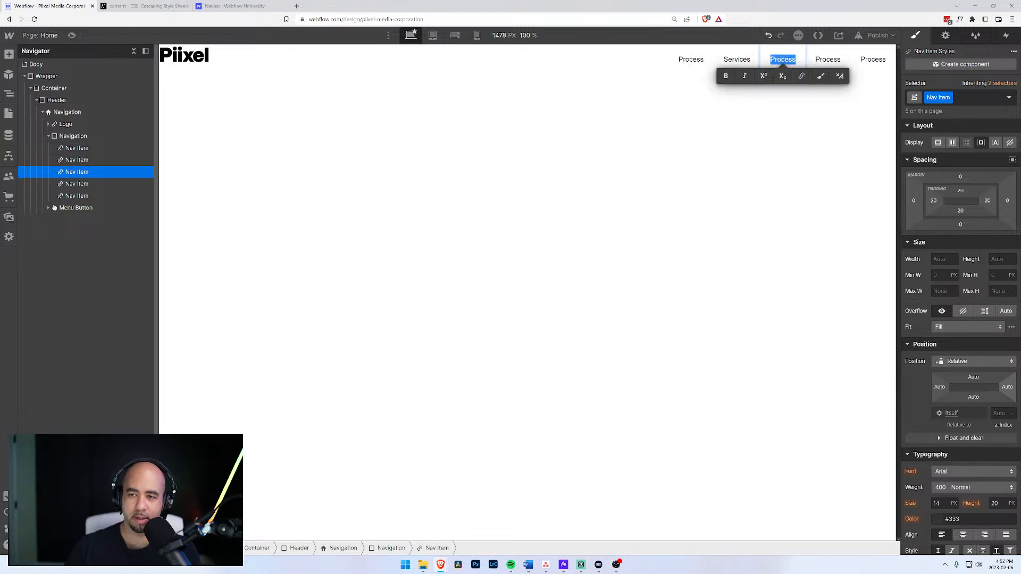
text(Journal)
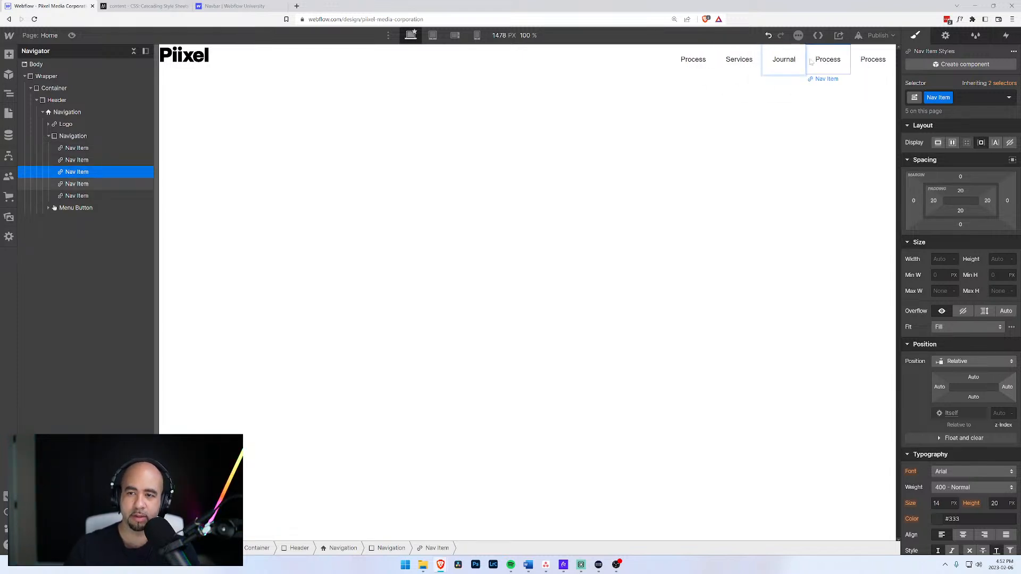
click(832, 66)
double_click(831, 67)
text(Work)
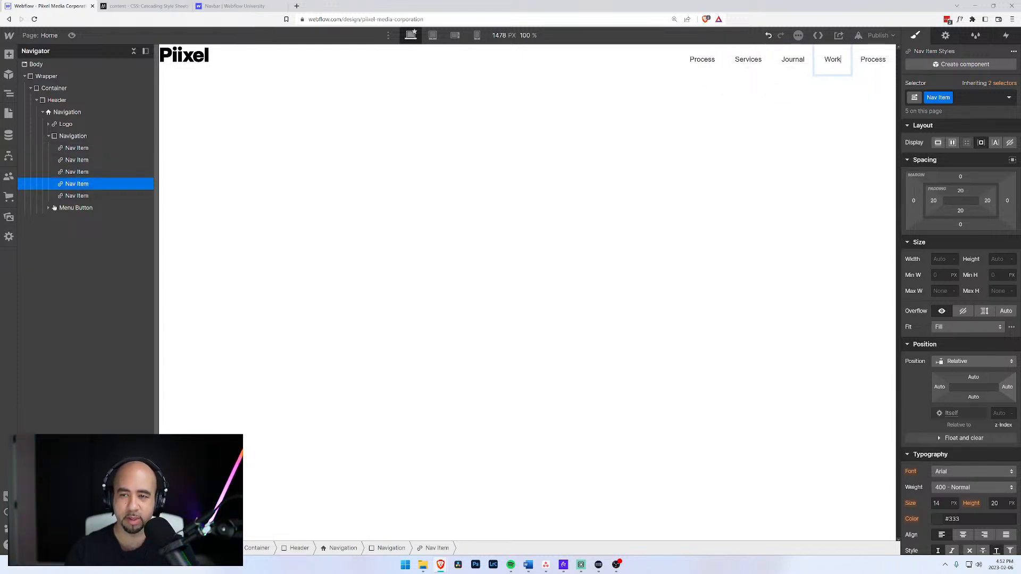
click(873, 60)
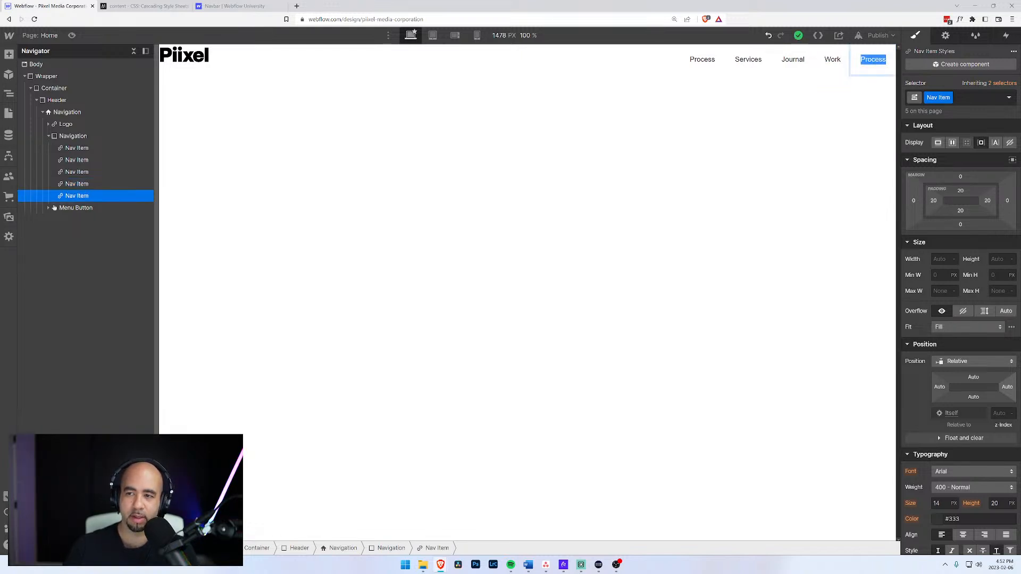
double_click(873, 60)
text(CVo)
key(BackSpace)
key(BackSpace)
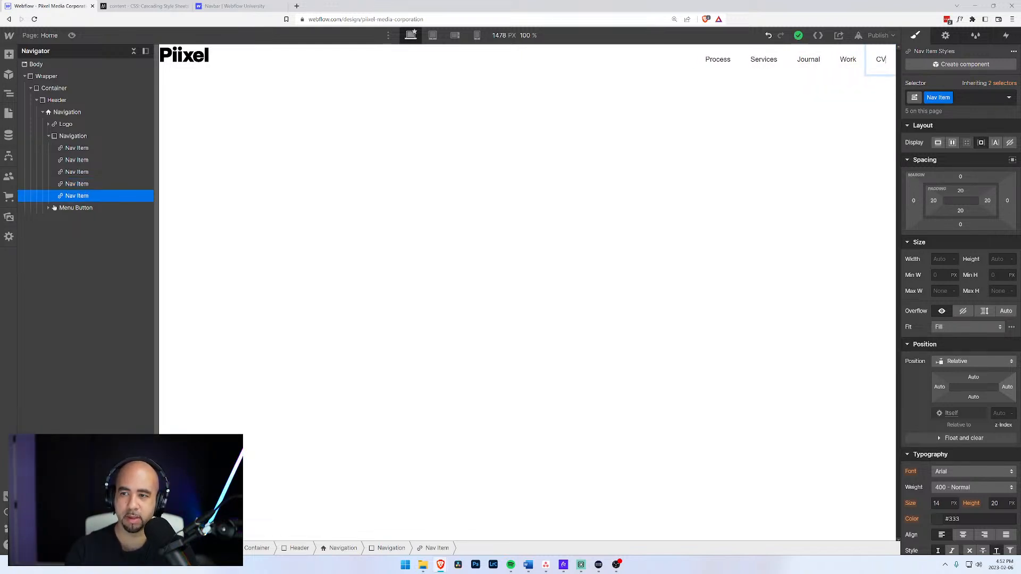
text(ontact)
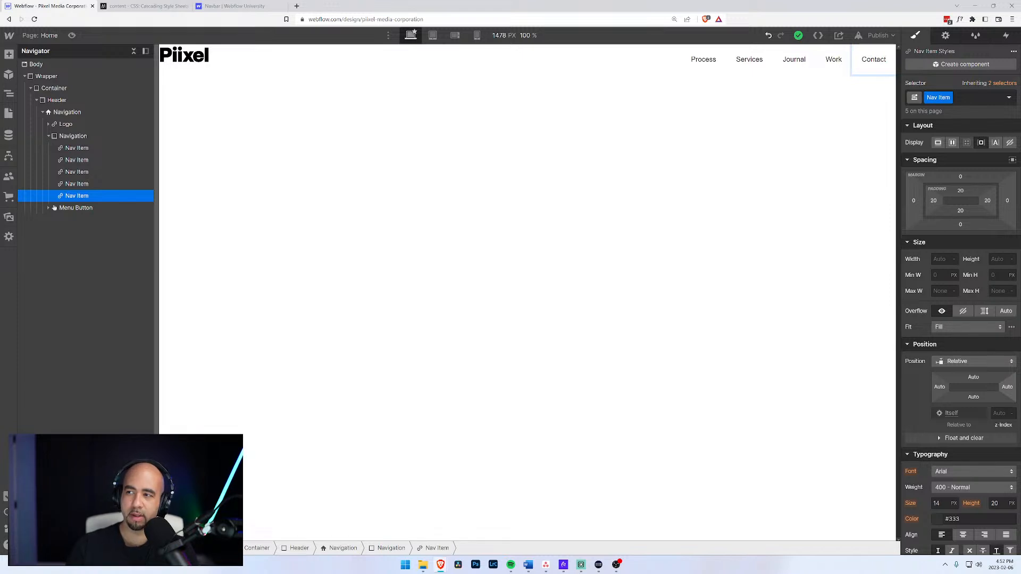
click(88, 149)
Drag the Work nav item in the Navigator ahead of Process, to the front.
click(73, 194)
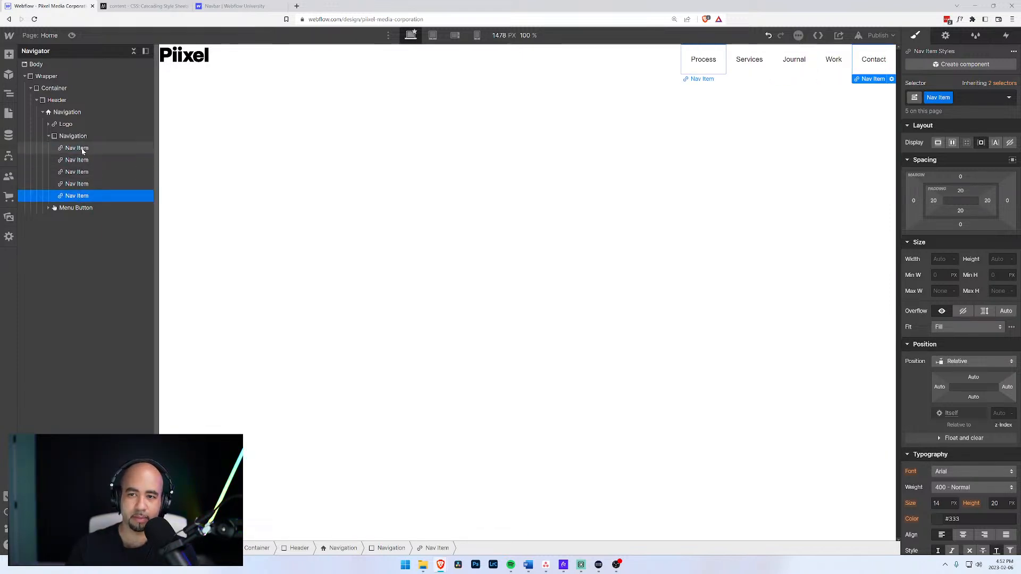
click(73, 186)
drag(76, 190, 74, 143)
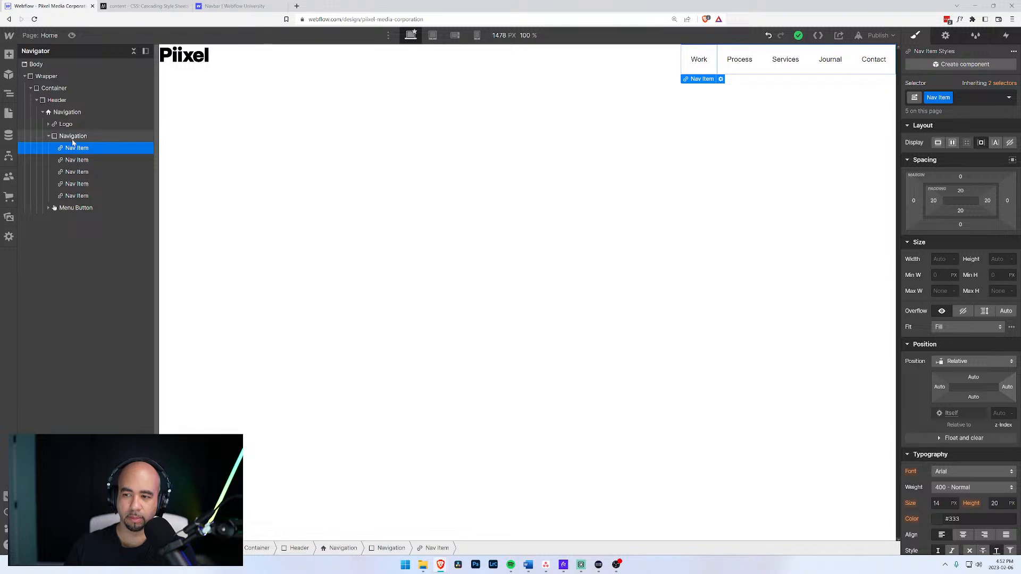
Set the Nav Item class padding to 0 on the left, top, right and bottom.
click(934, 203)
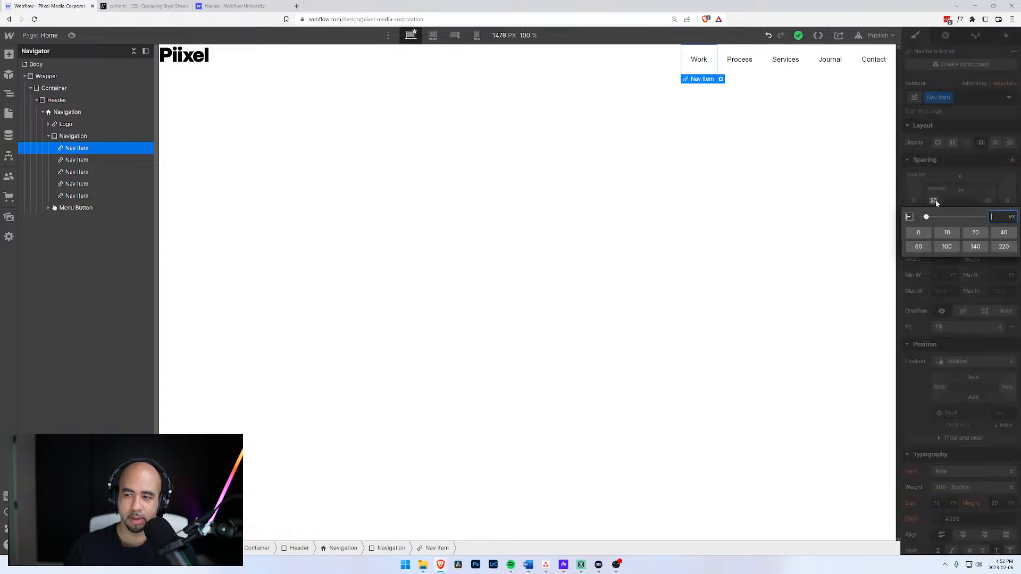
click(918, 233)
click(960, 191)
click(960, 191)
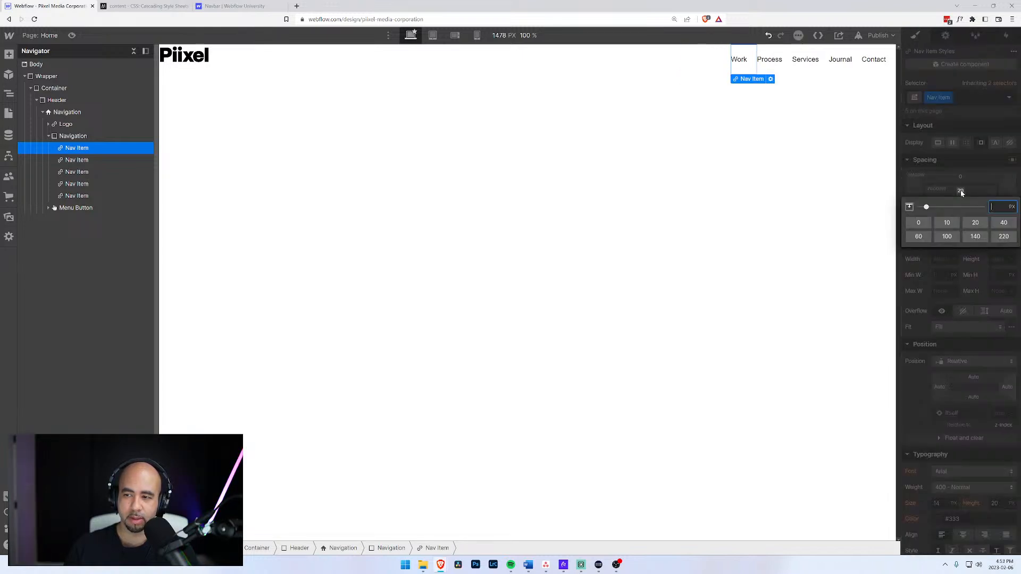
click(918, 223)
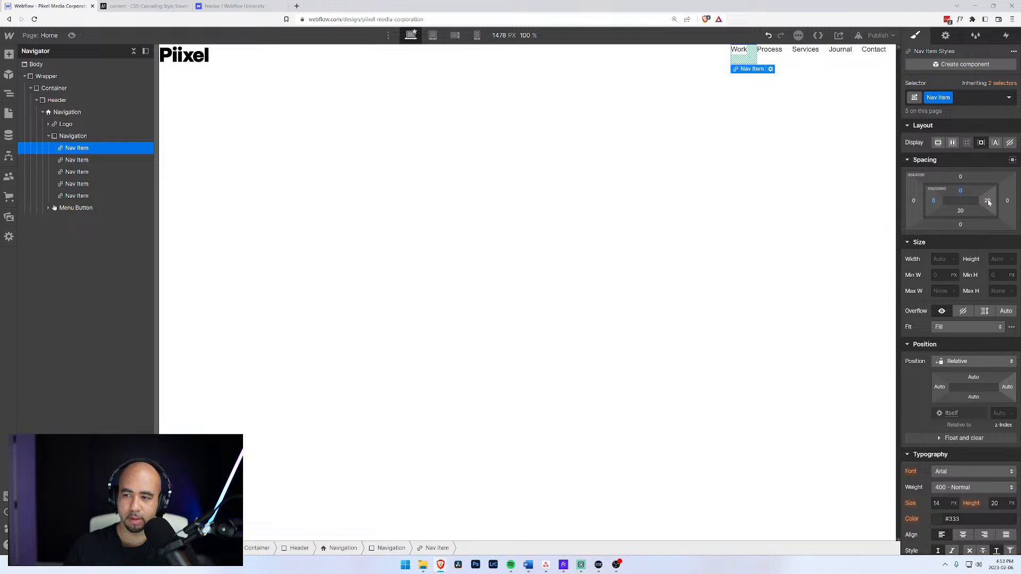
click(988, 201)
click(920, 233)
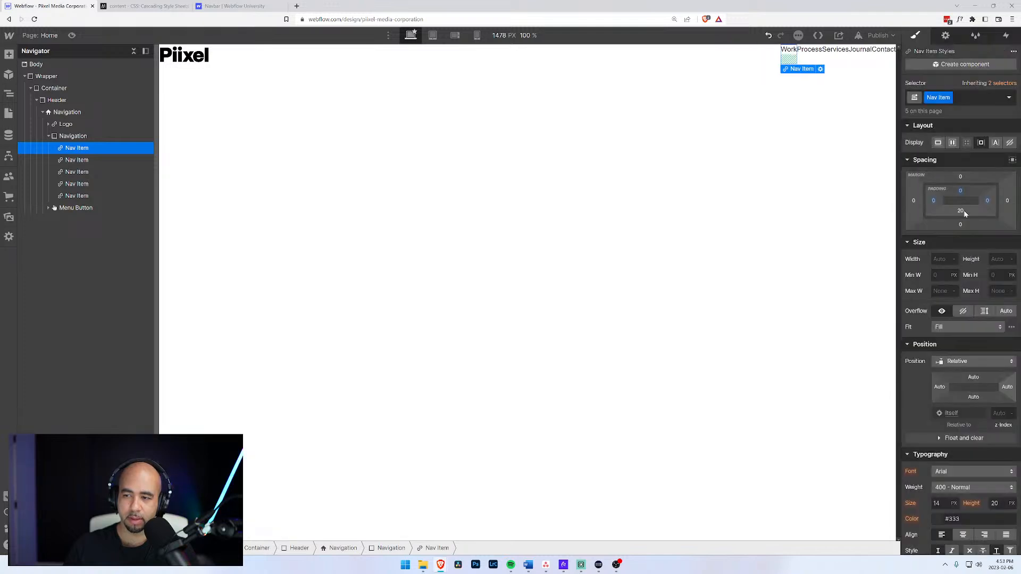
click(962, 209)
drag(937, 227, 924, 230)
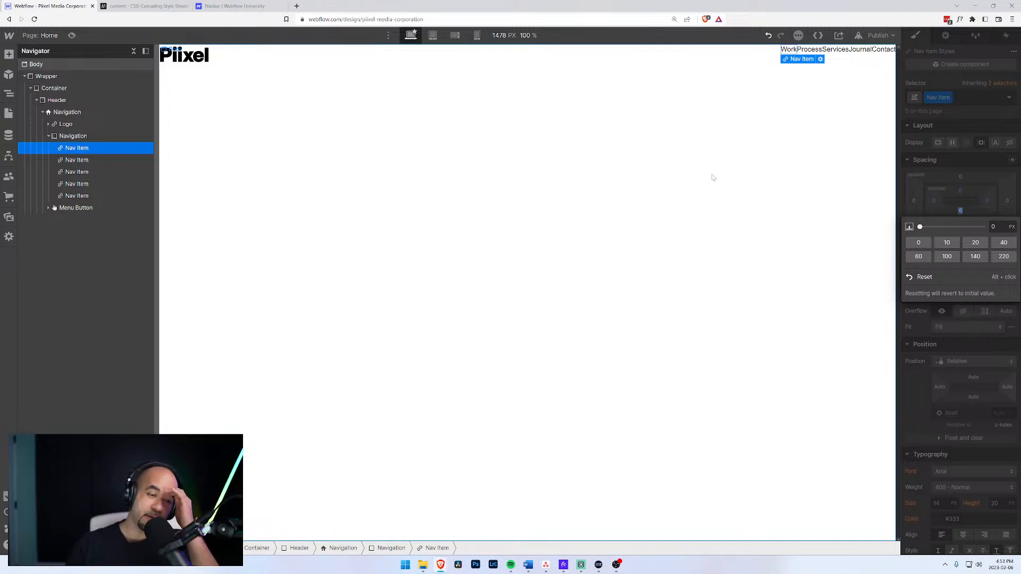
click(70, 139)
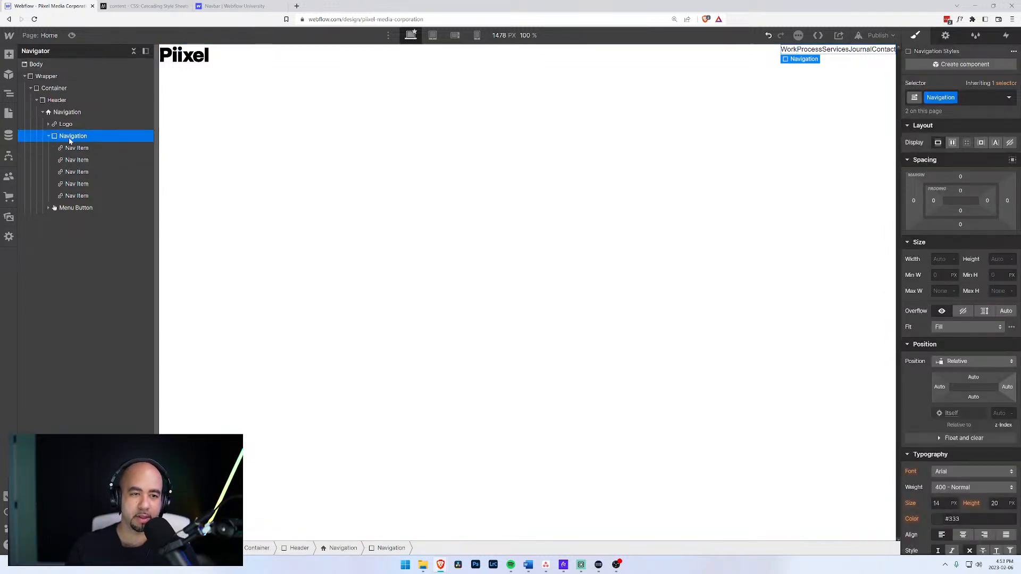
Try flex layout on the Navigation container, undo it, and reselect Navigation.
click(952, 143)
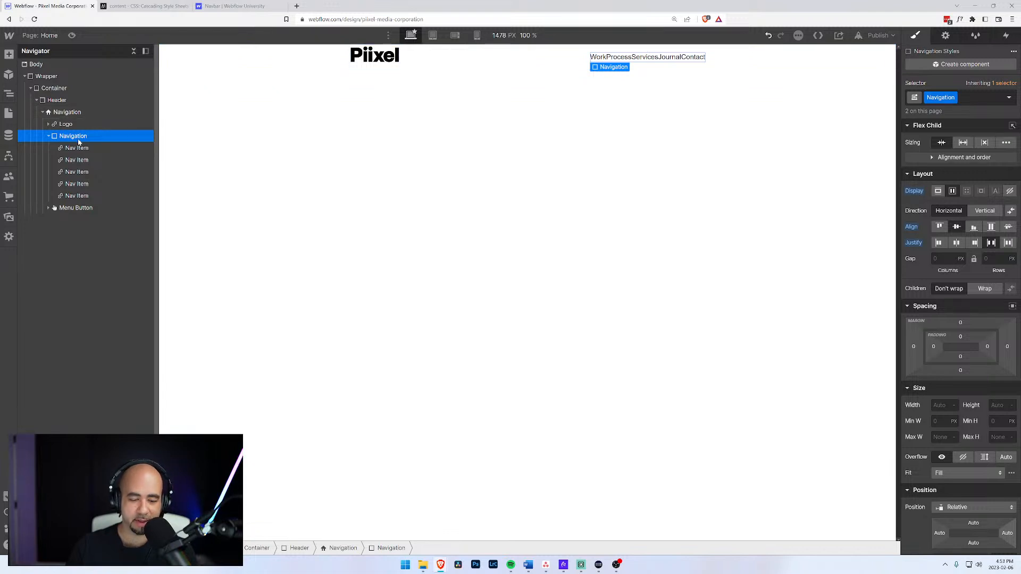
key(ctrl+z)
click(65, 153)
click(64, 136)
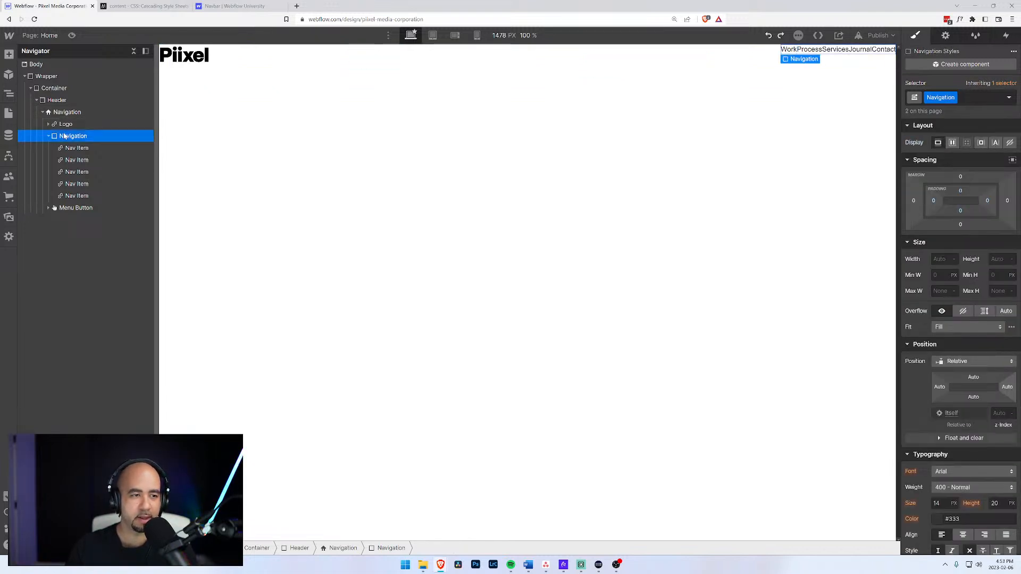
Dismiss the accidental bookmark prompt and stray file browser window.
key(ctrl+e)
key(ctrl+d)
text(di)
key(Escape)
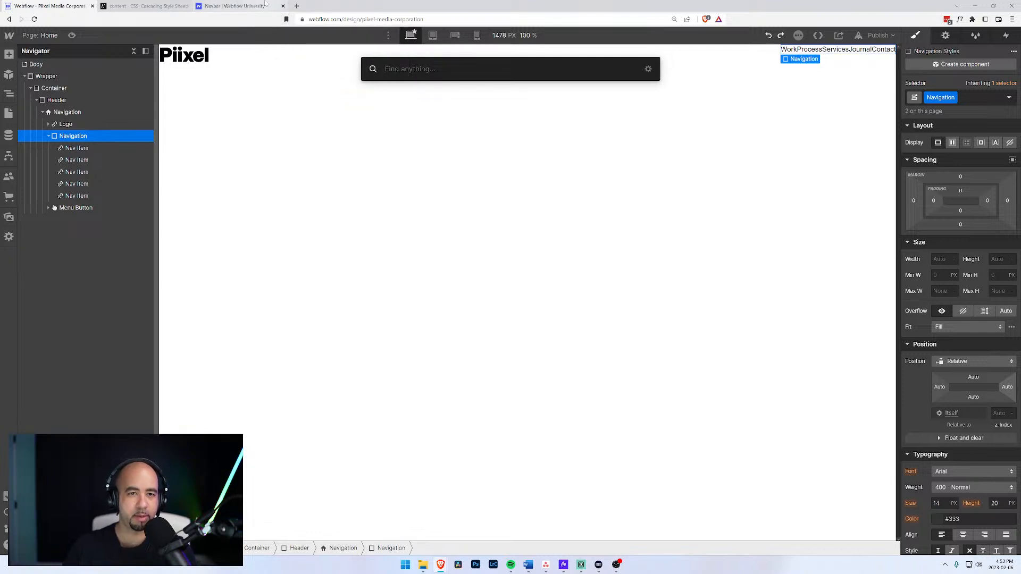
click(286, 19)
click(378, 93)
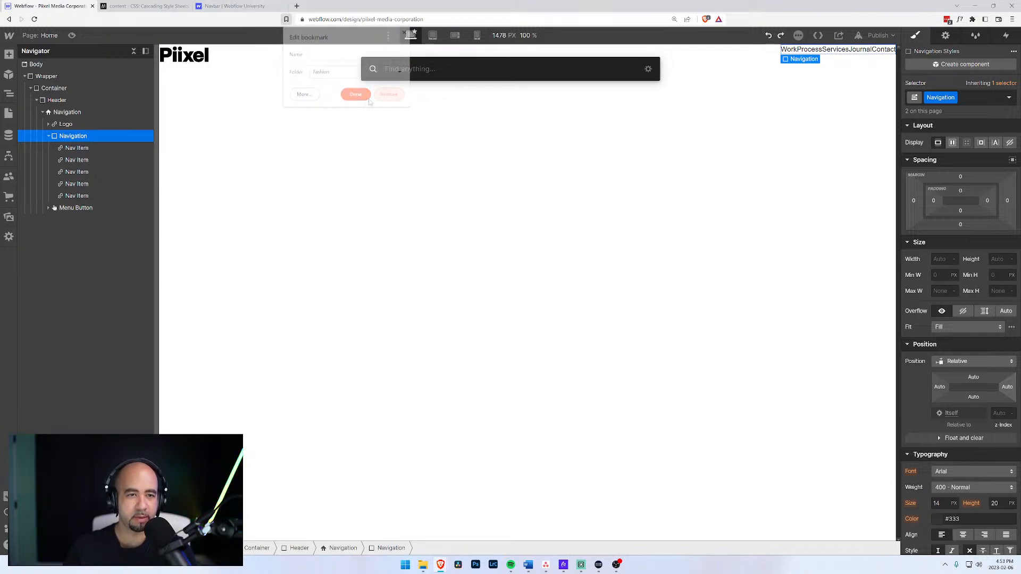
key(super+e)
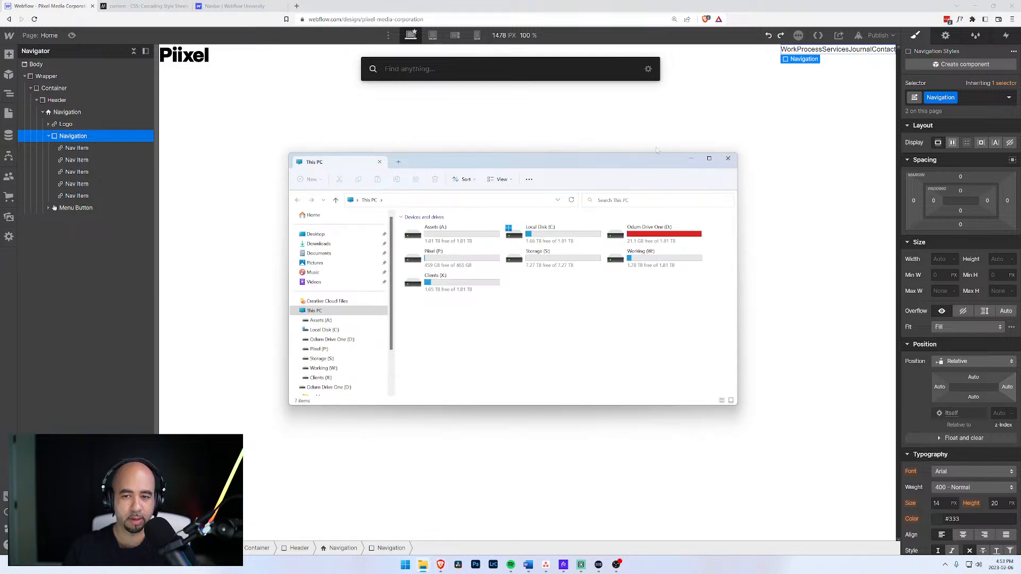
click(728, 157)
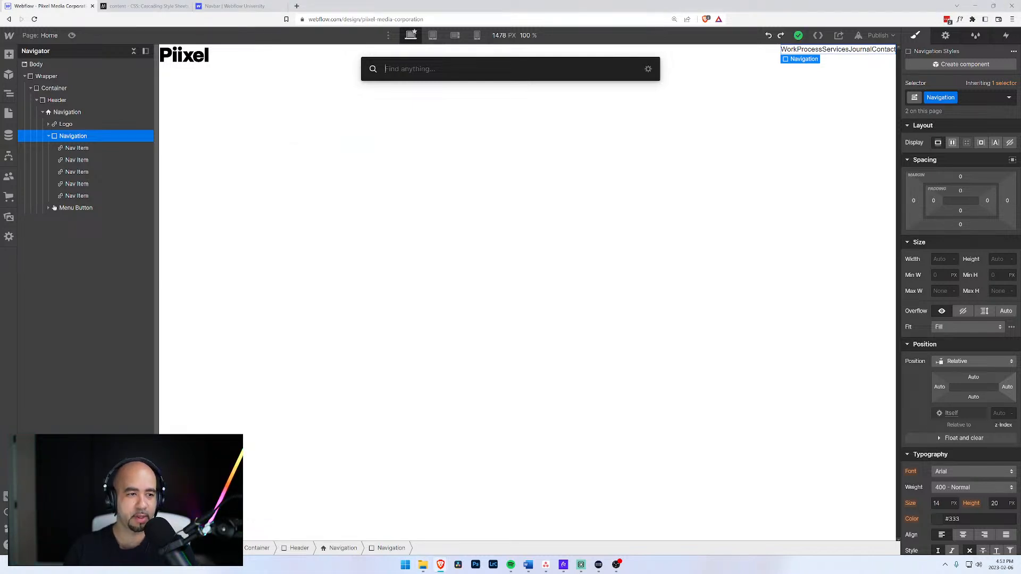
Insert a Div Block via Quick Find 'div' and move it to the top of Navigation.
text(div)
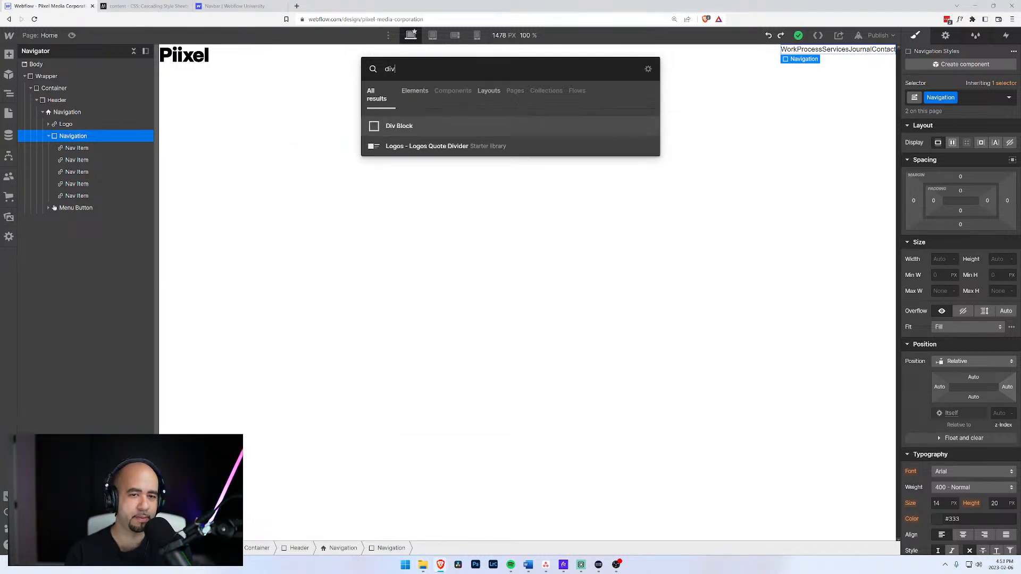
key(Return)
drag(56, 208, 75, 155)
click(67, 208)
Give the Div Block holding the nav items a new Nav Container class.
click(77, 148)
click(960, 97)
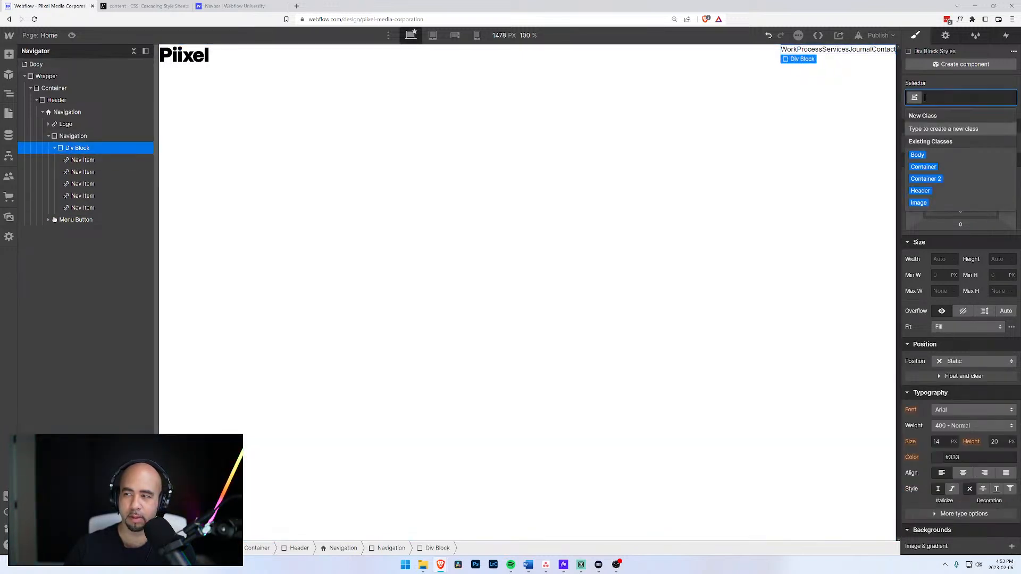
text(Nav)
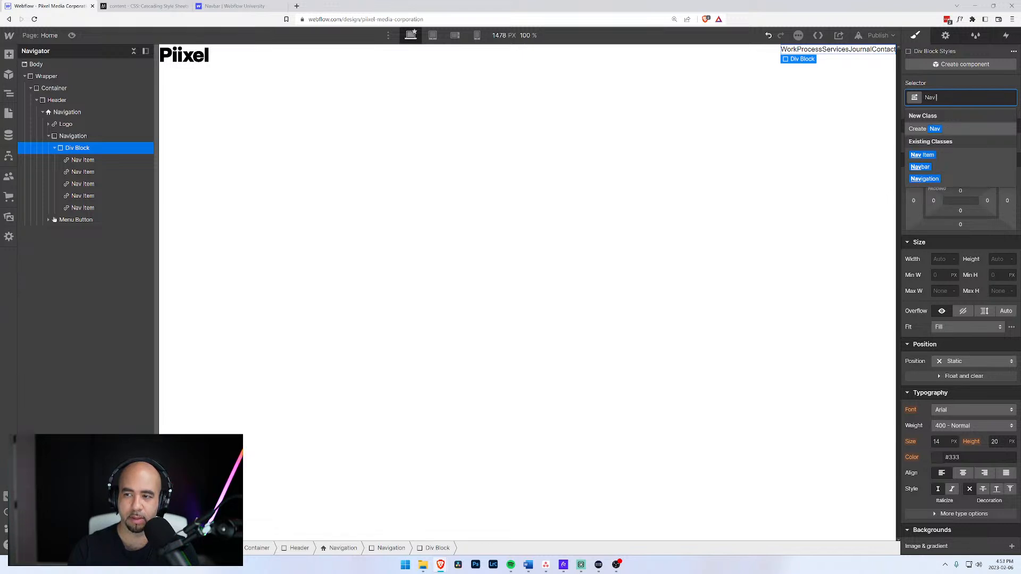
text( Container)
key(Return)
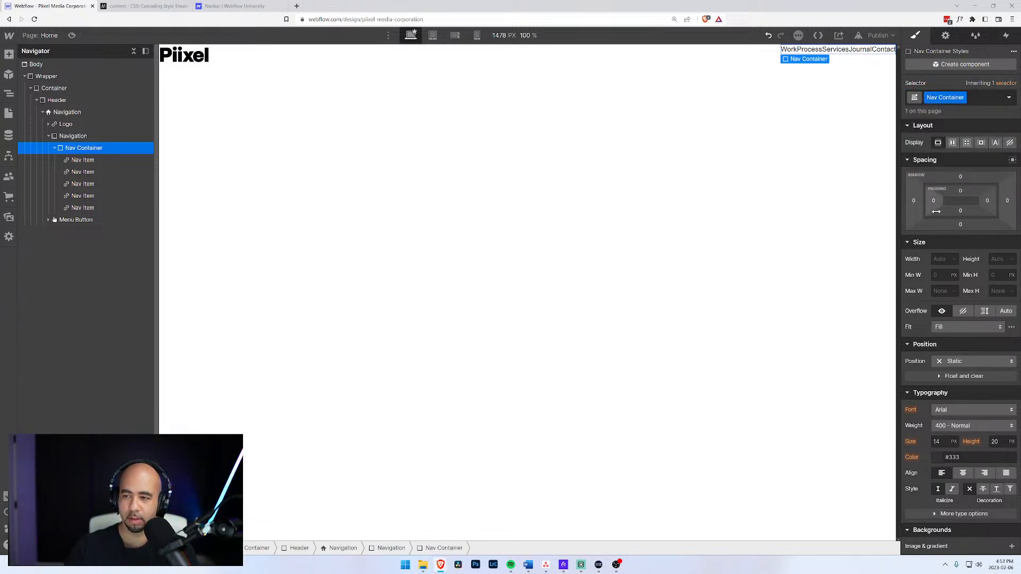
Set Nav Container to flex display, centred alignment and a 20 px gap.
click(953, 143)
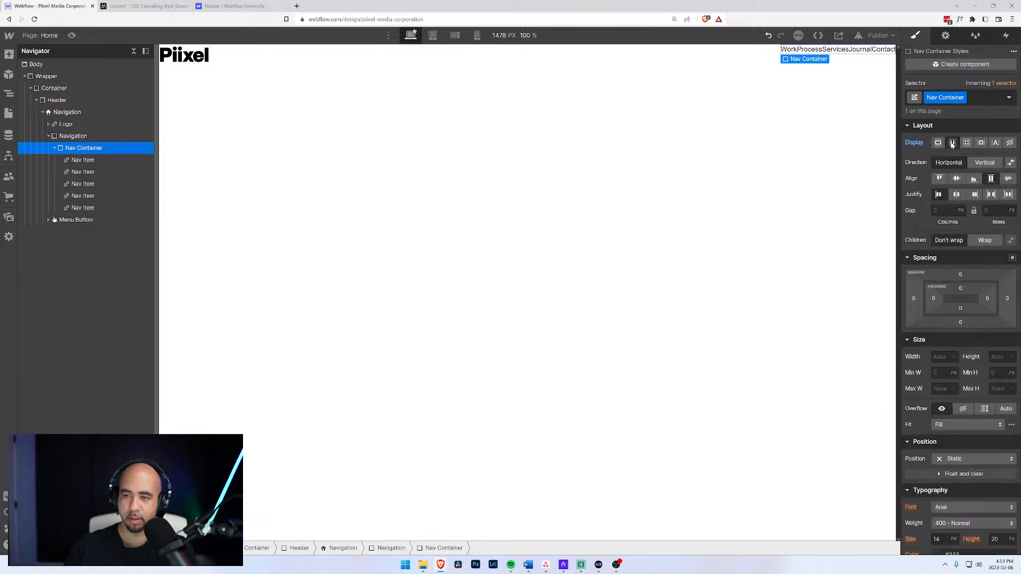
click(957, 180)
click(941, 211)
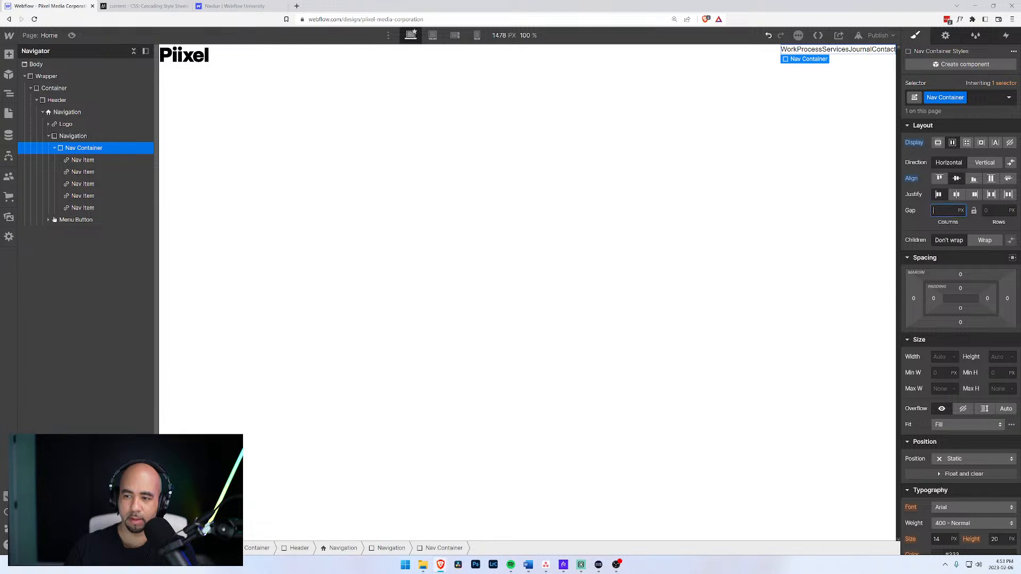
text(20)
key(Return)
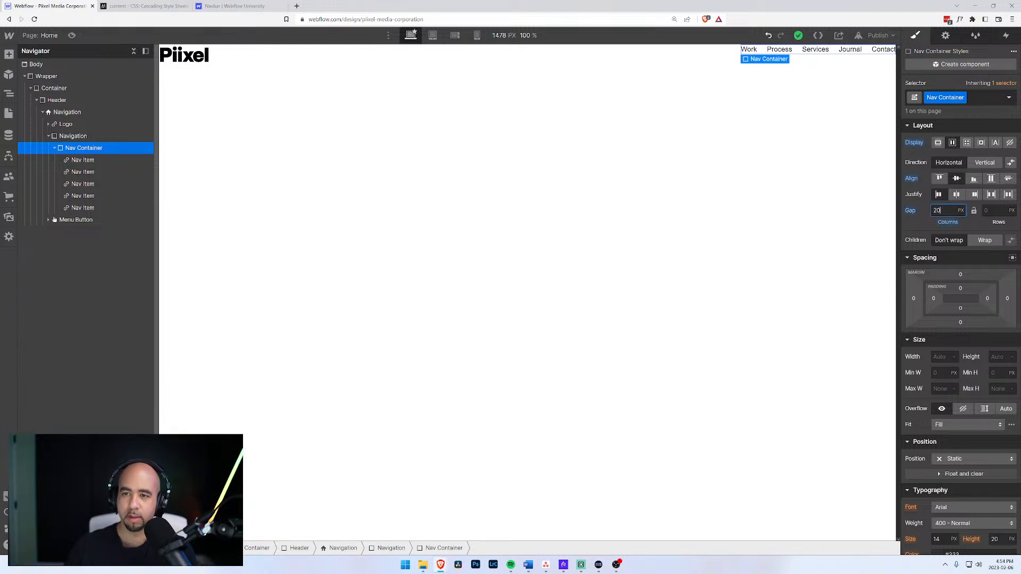
Compare the inner Navigation, outer Navigation and Nav Container settings and styles.
click(61, 137)
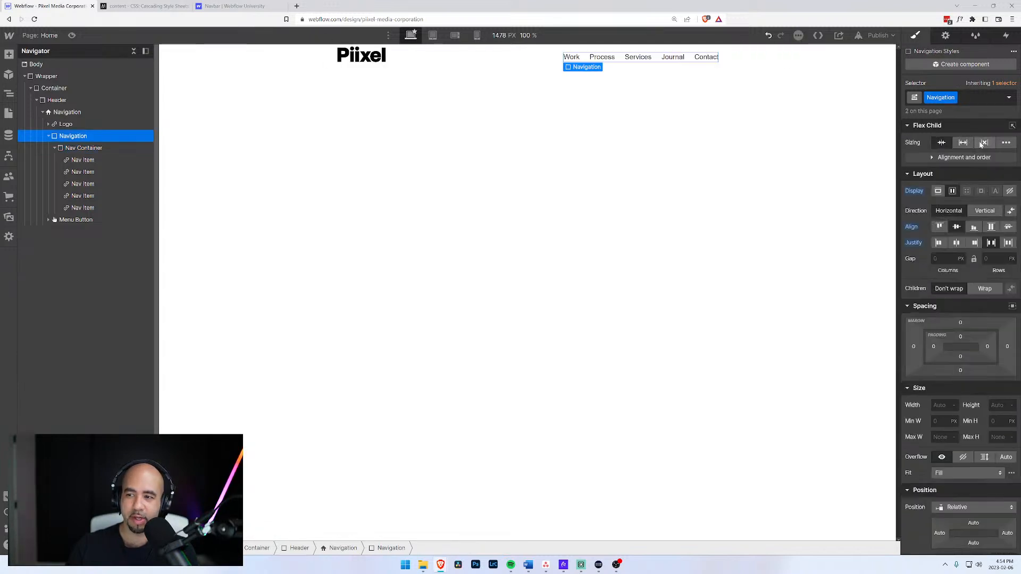
click(945, 35)
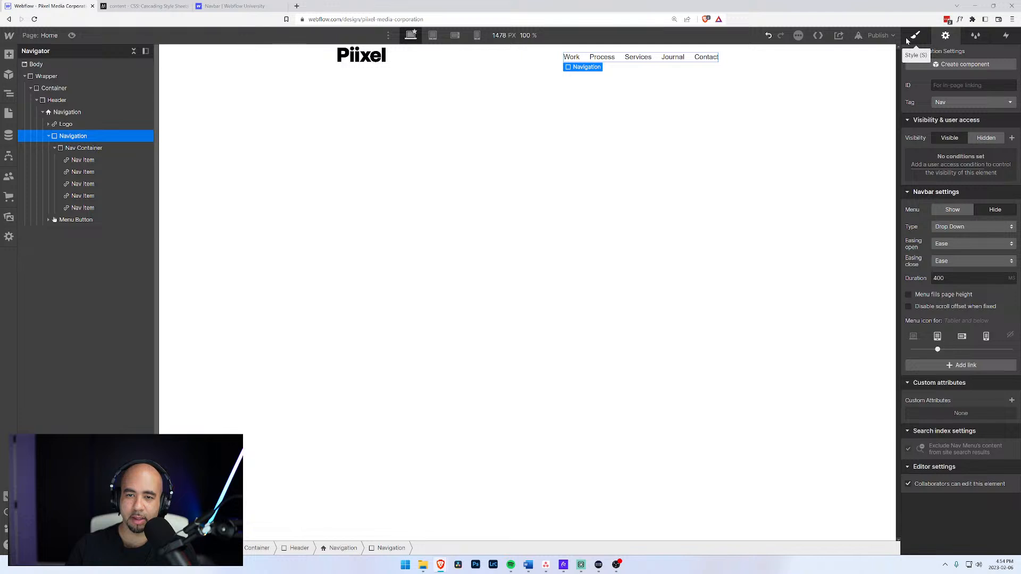
click(909, 39)
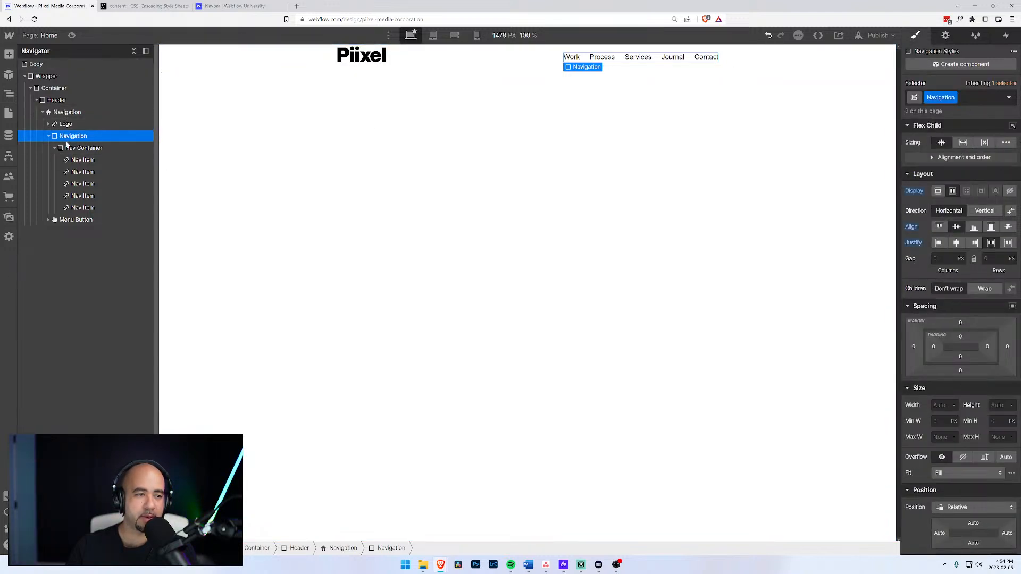
click(67, 112)
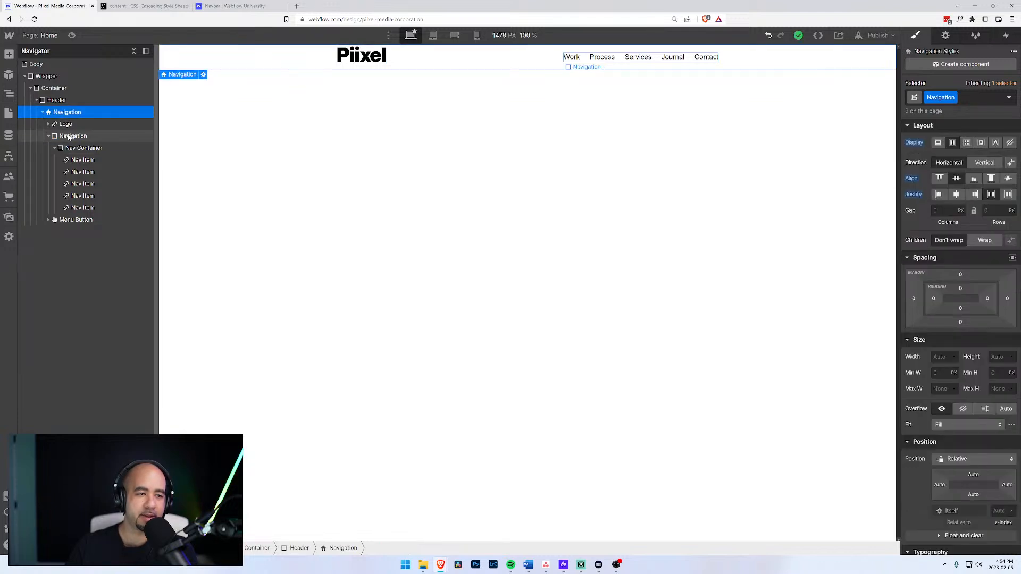
click(70, 136)
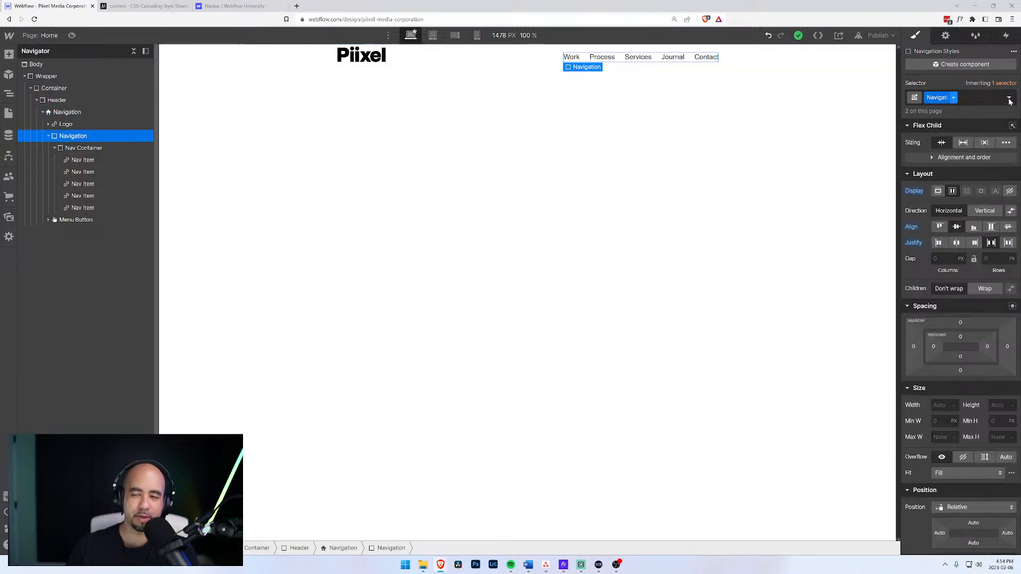
click(74, 148)
click(66, 139)
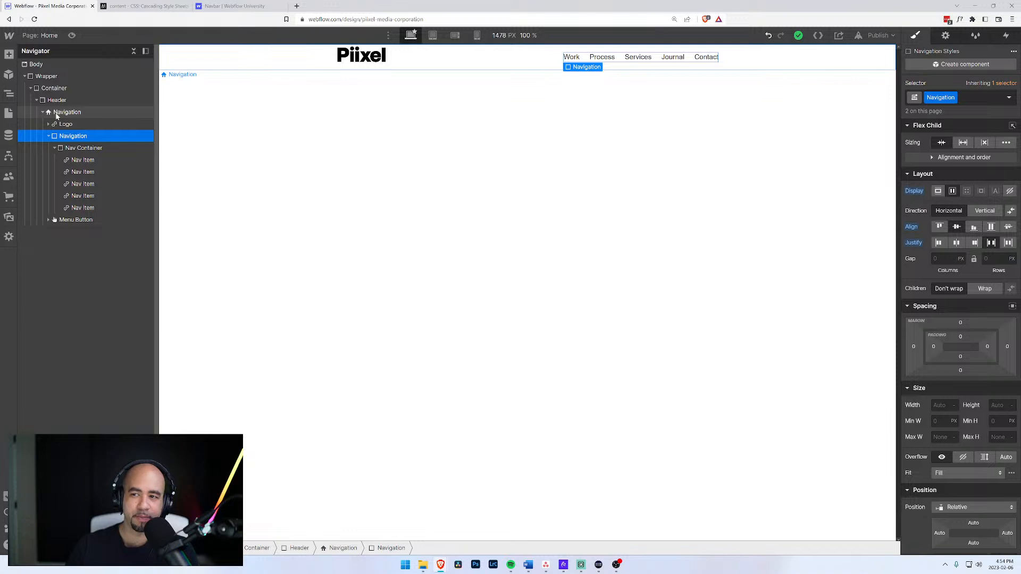
click(56, 113)
click(69, 138)
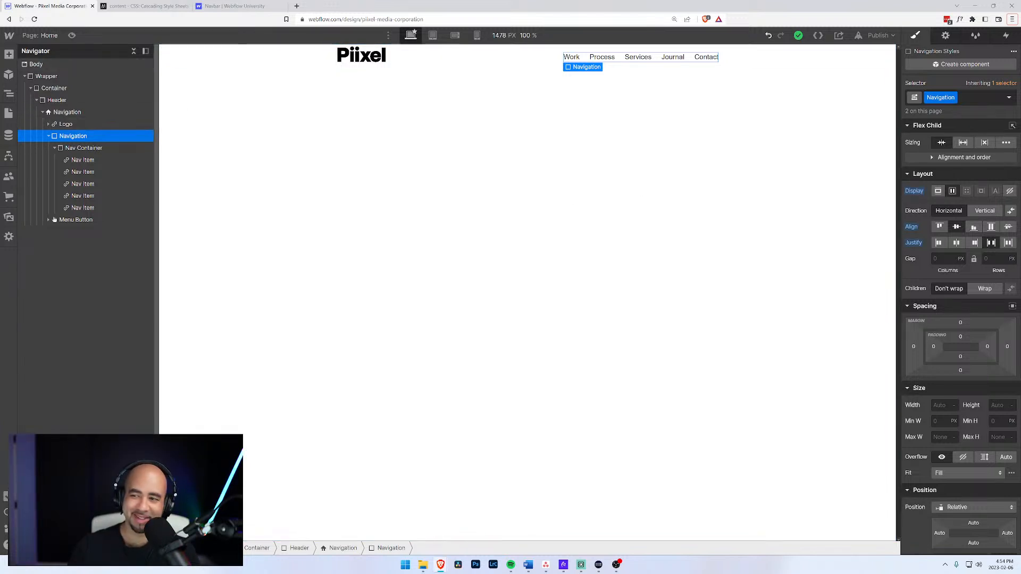
Remove the flex display from the inner Navigation element.
alt+click(916, 192)
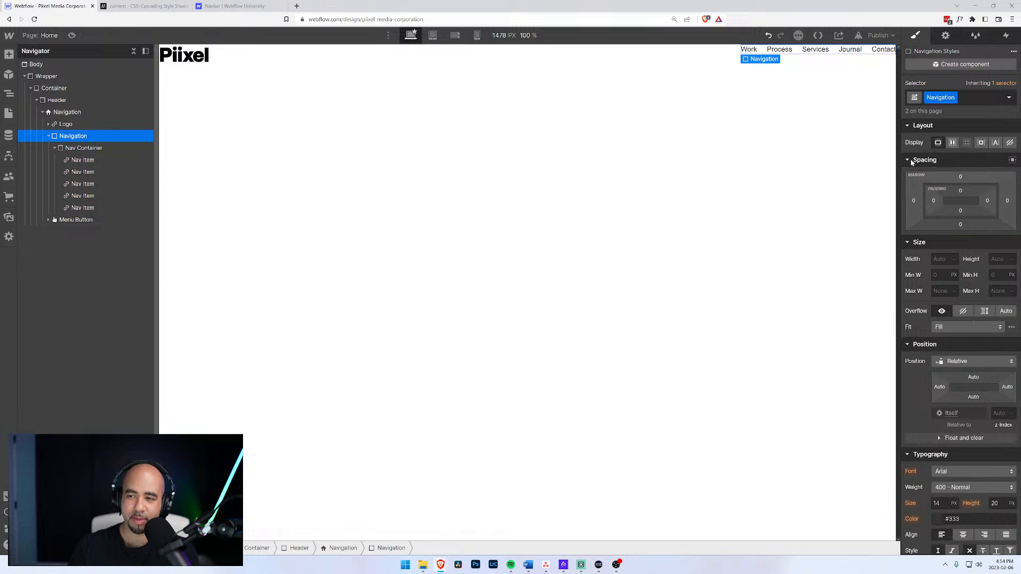
click(67, 112)
click(72, 137)
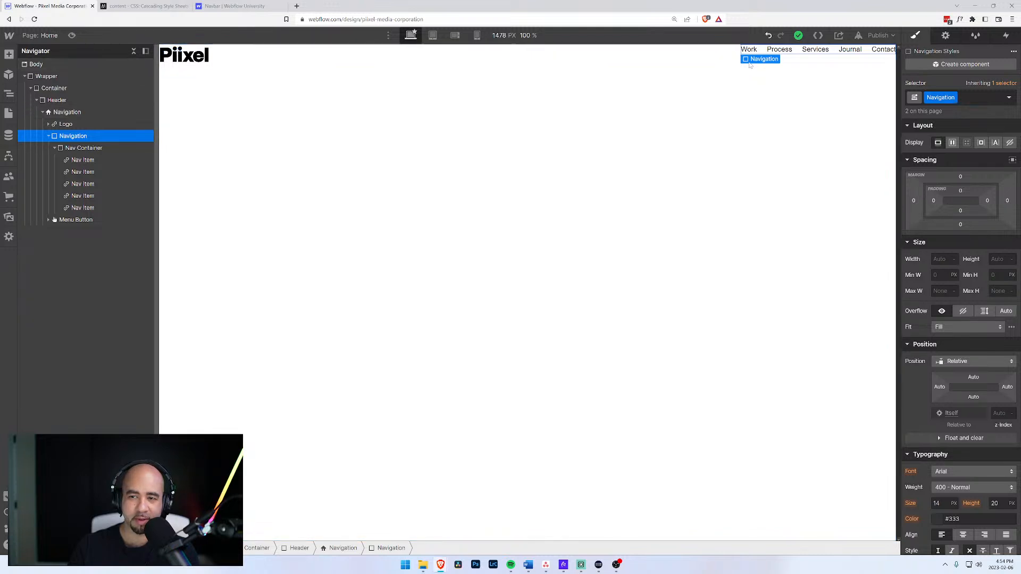
scroll(936, 383, down, 8)
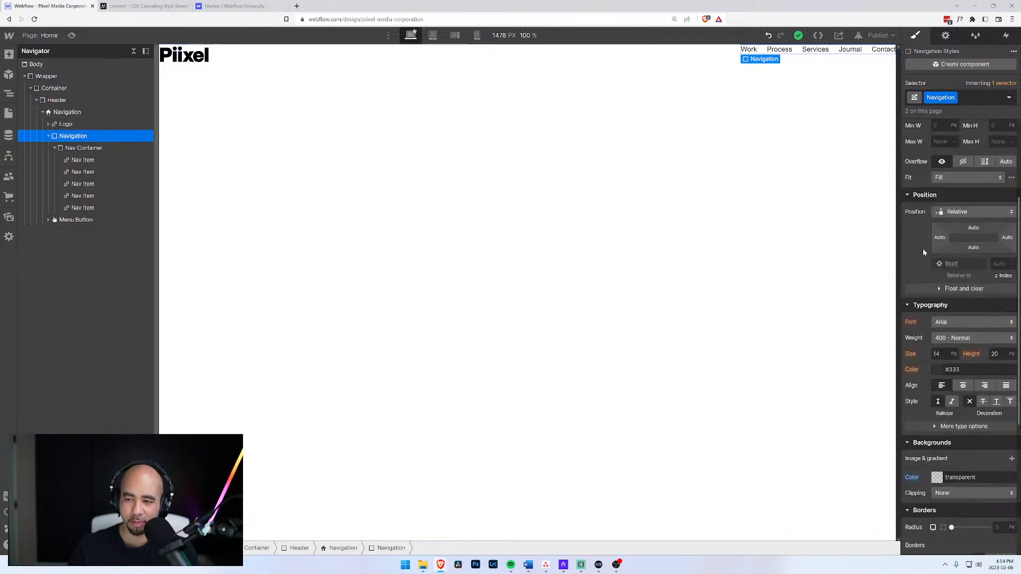
scroll(948, 287, up, 8)
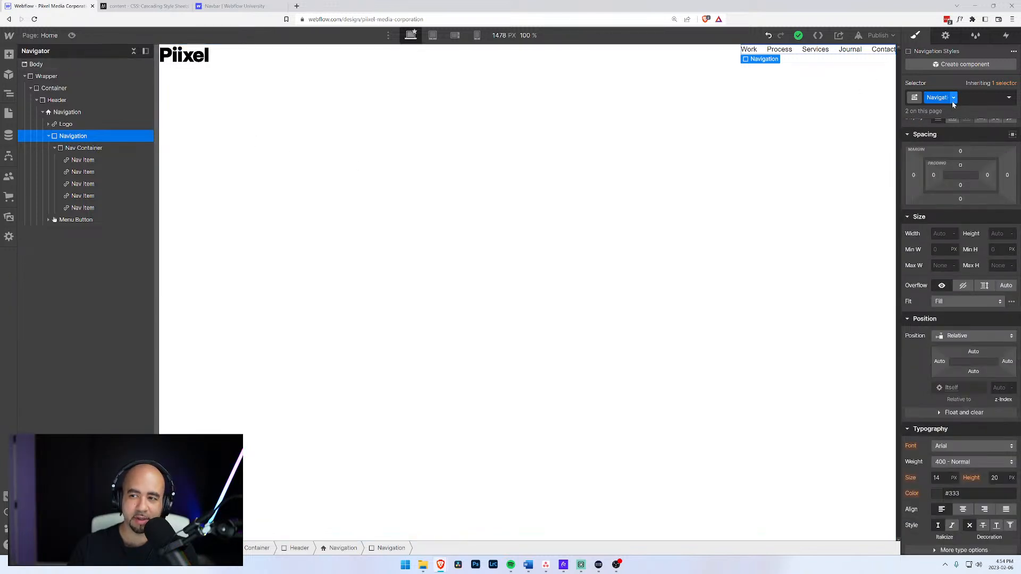
click(63, 113)
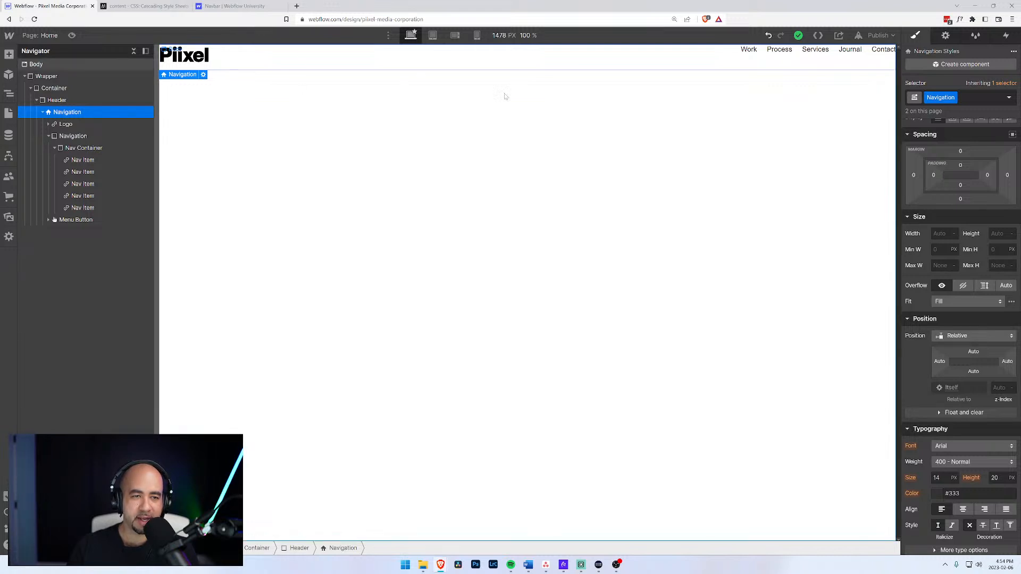
Replace the inner Navigation's class with a new 'Navigation Items' class and expand it.
click(49, 136)
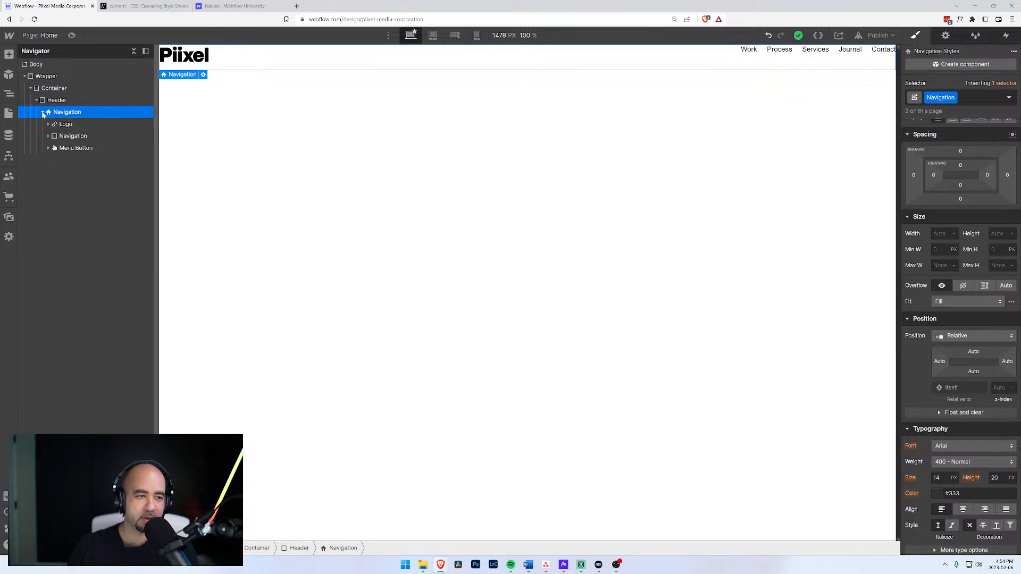
click(73, 139)
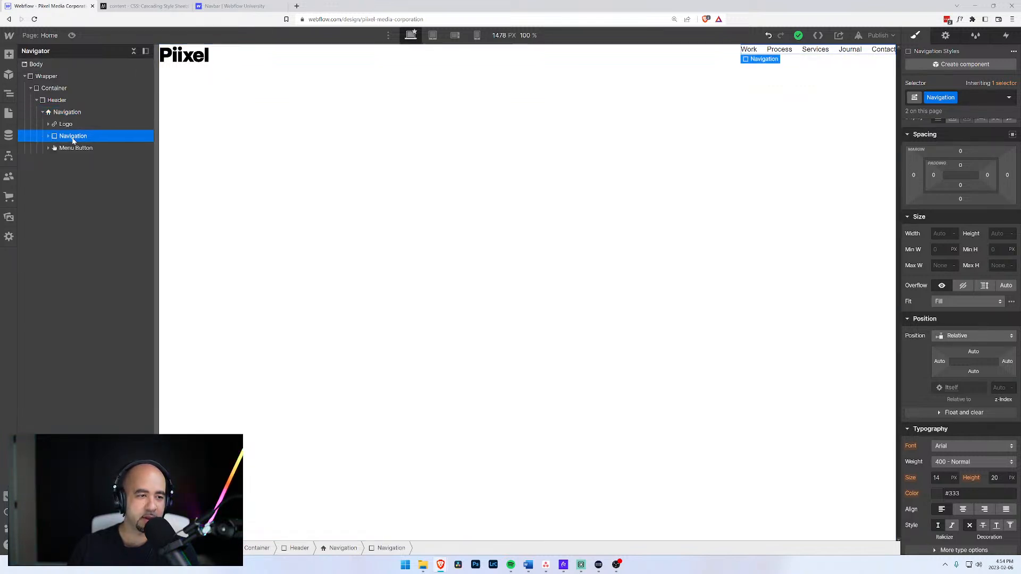
click(974, 98)
key(BackSpace)
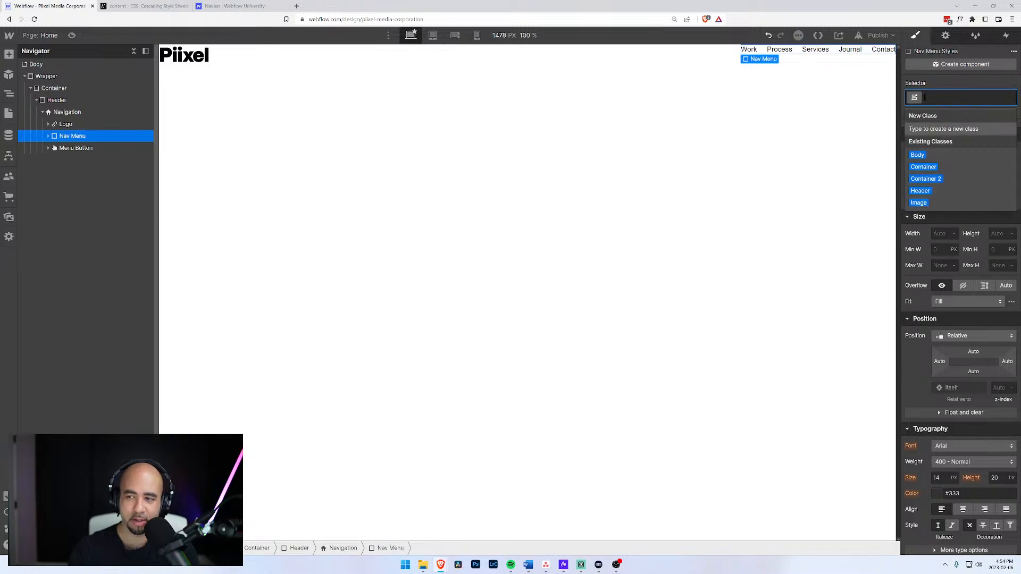
text(Nav)
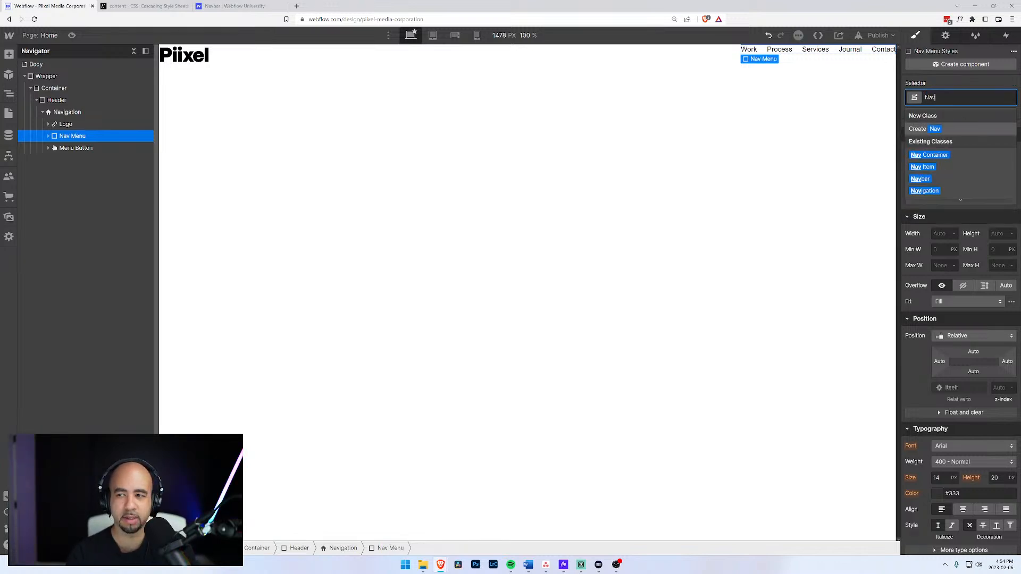
text(igrattion ITem)
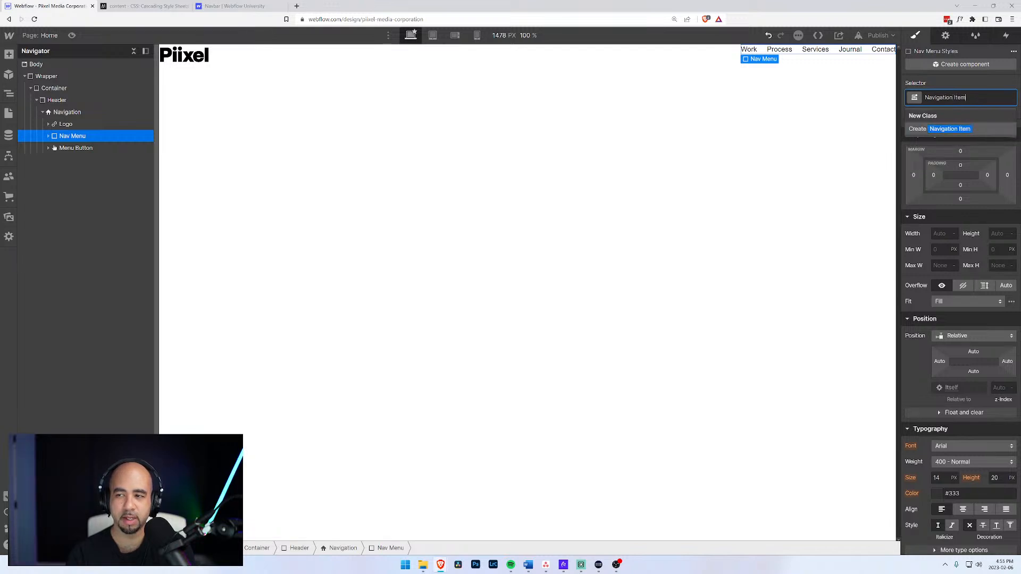
text(s)
key(Return)
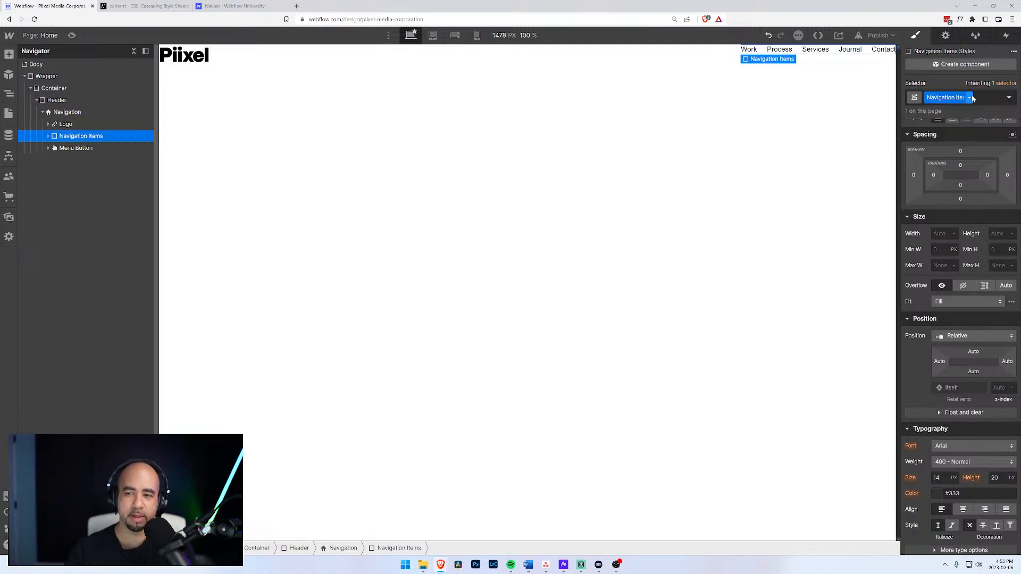
click(48, 136)
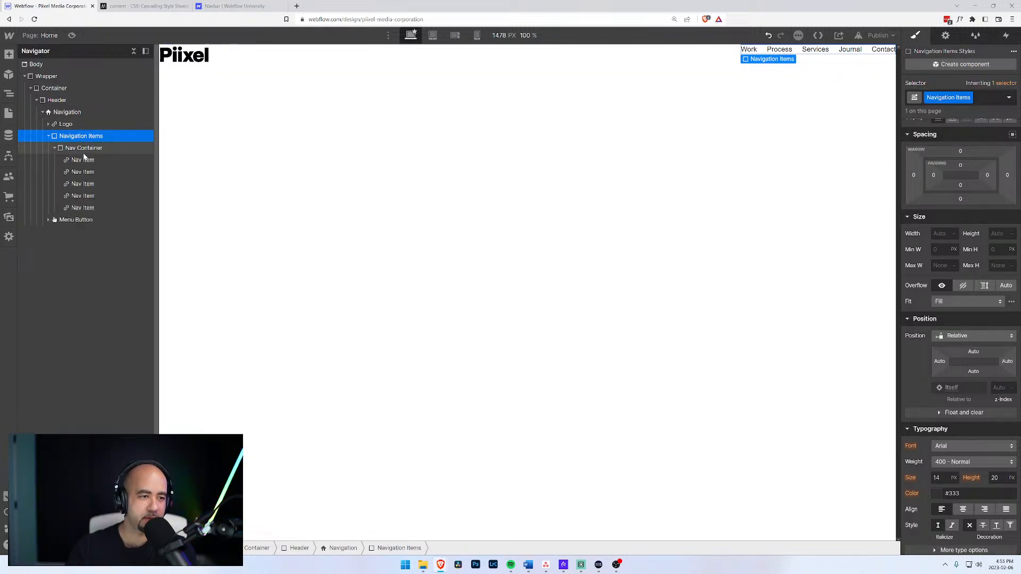
Move the nav items out of Nav Container and delete the empty Nav Container.
drag(79, 208, 73, 143)
drag(67, 207, 79, 146)
click(78, 207)
key(Delete)
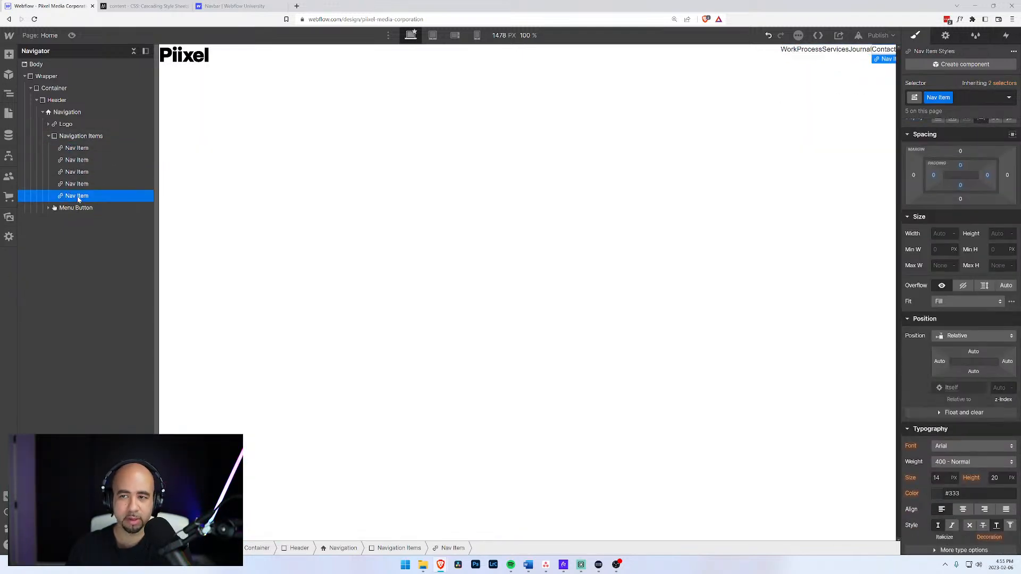
Set Navigation Items to flex display with a 20 px gap between links.
click(71, 137)
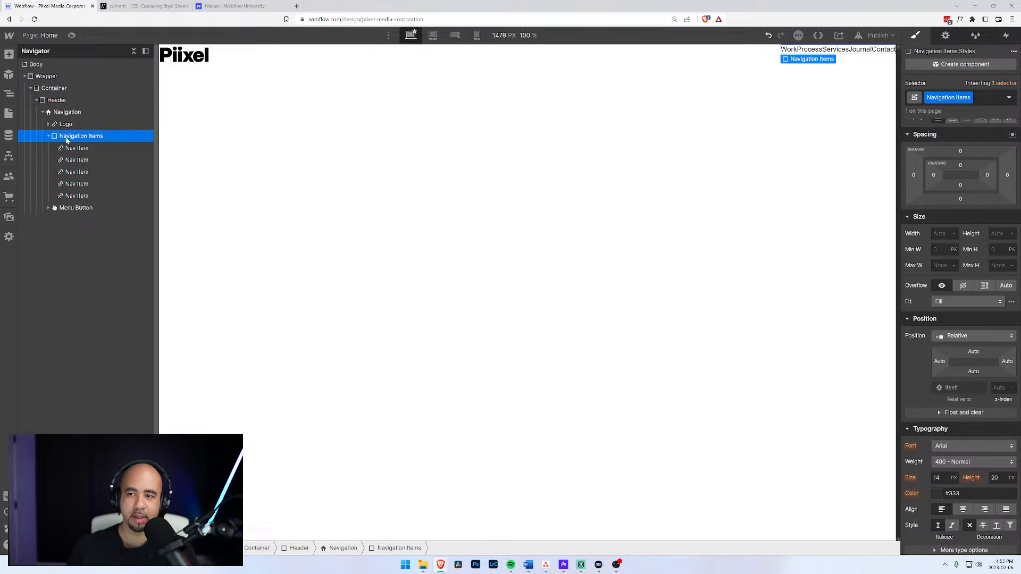
scroll(962, 133, up, 1)
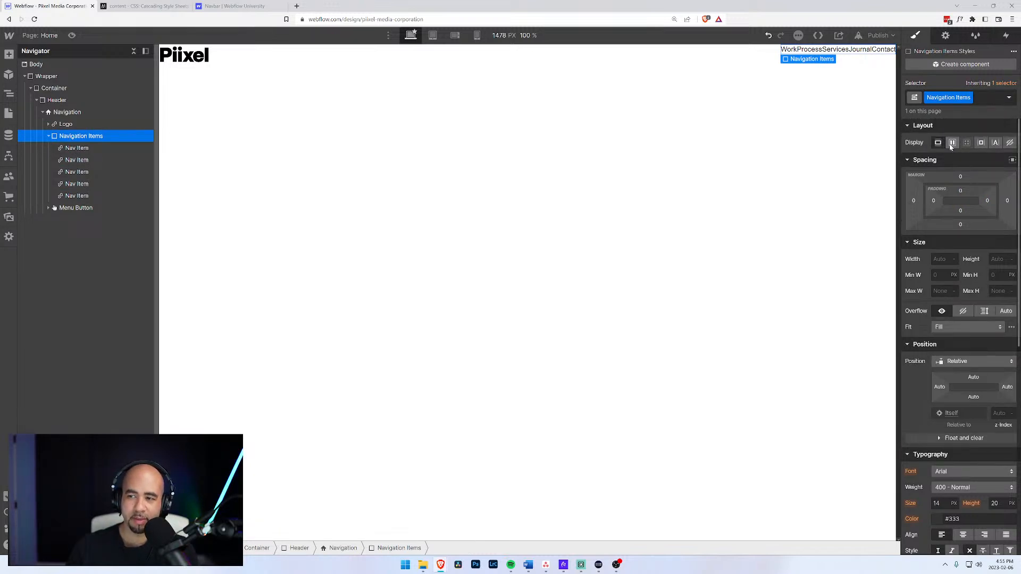
click(952, 144)
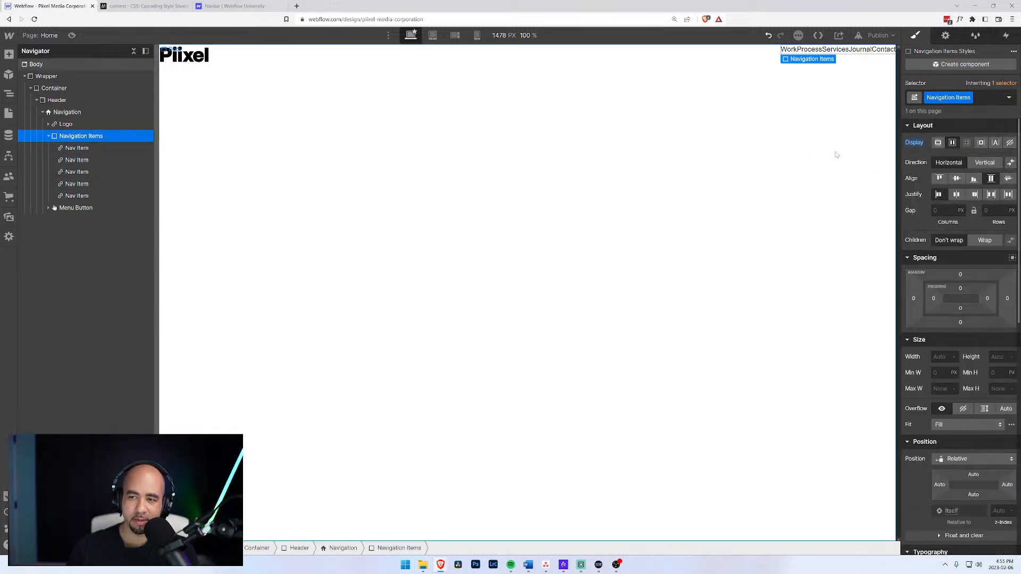
click(944, 211)
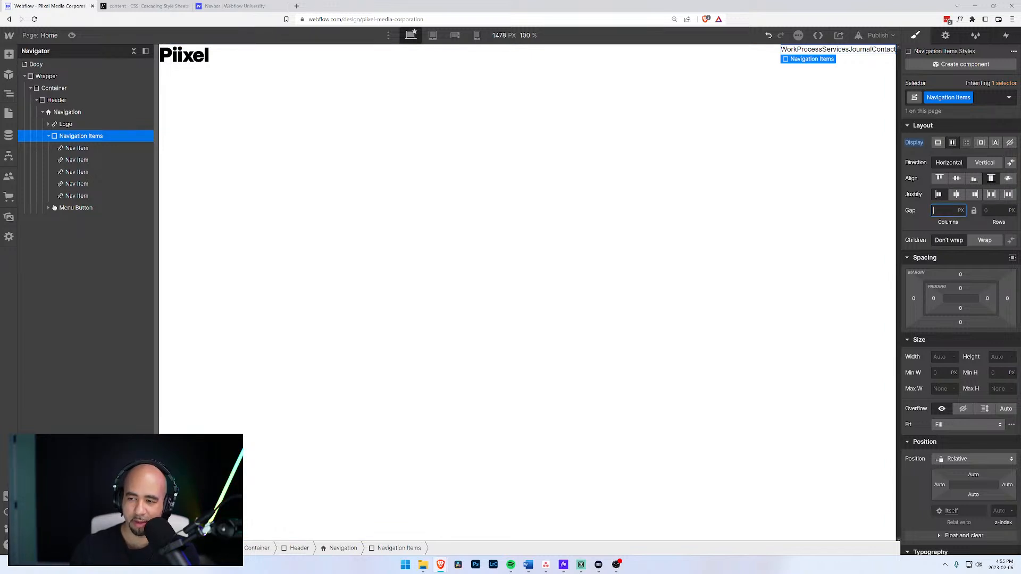
key(Return)
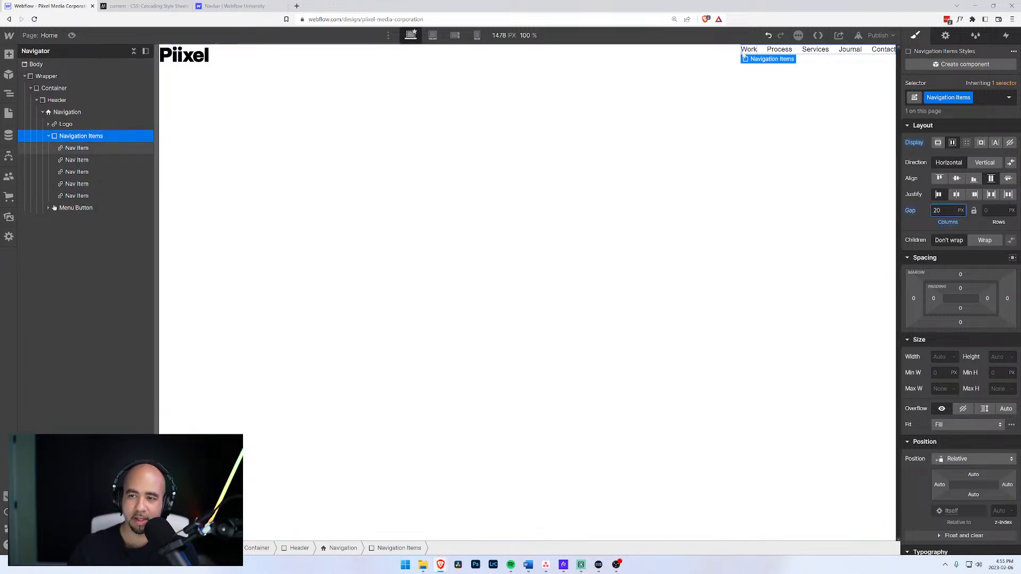
click(73, 115)
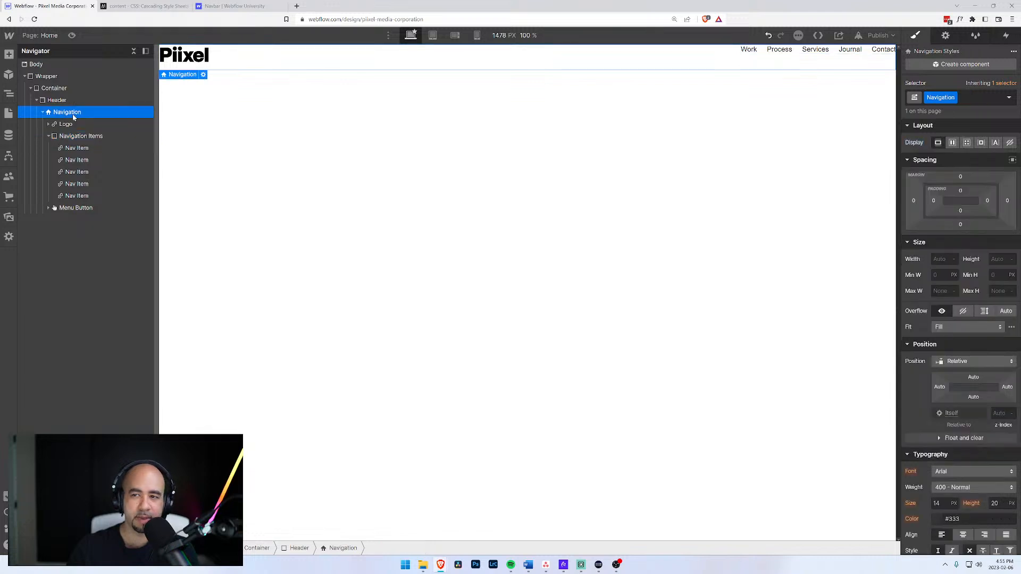
click(952, 143)
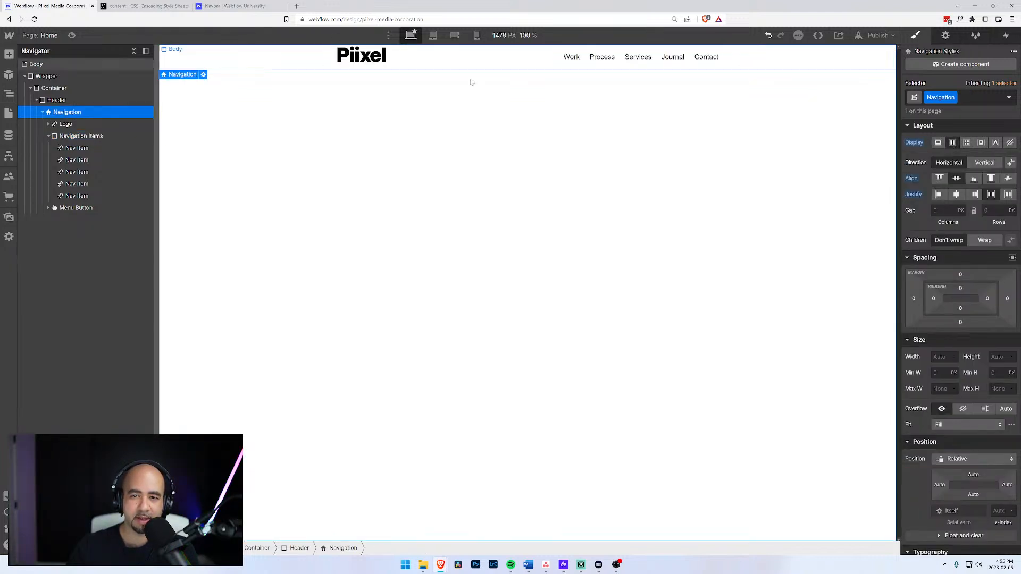
alt+click(910, 142)
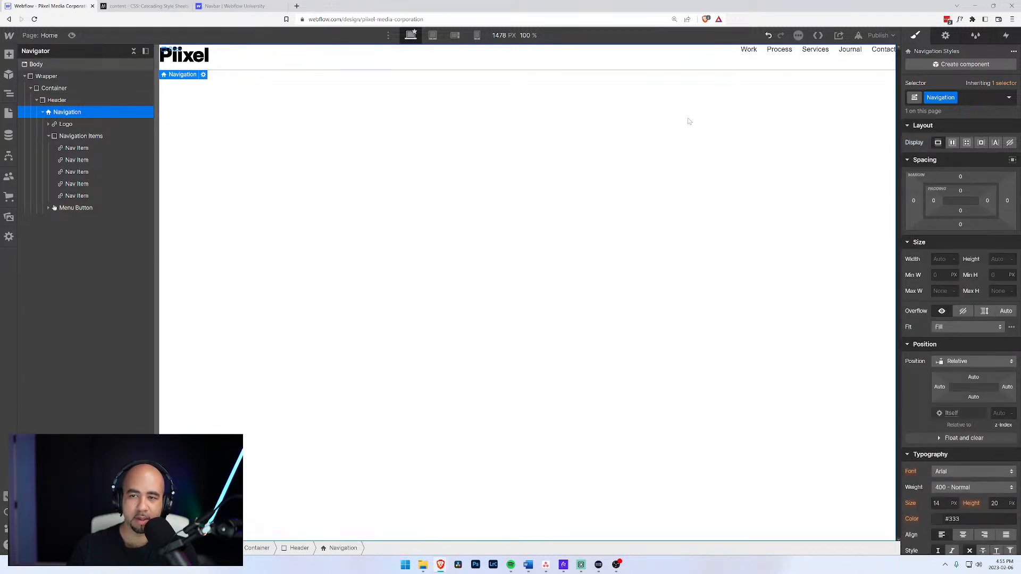
click(43, 112)
click(43, 112)
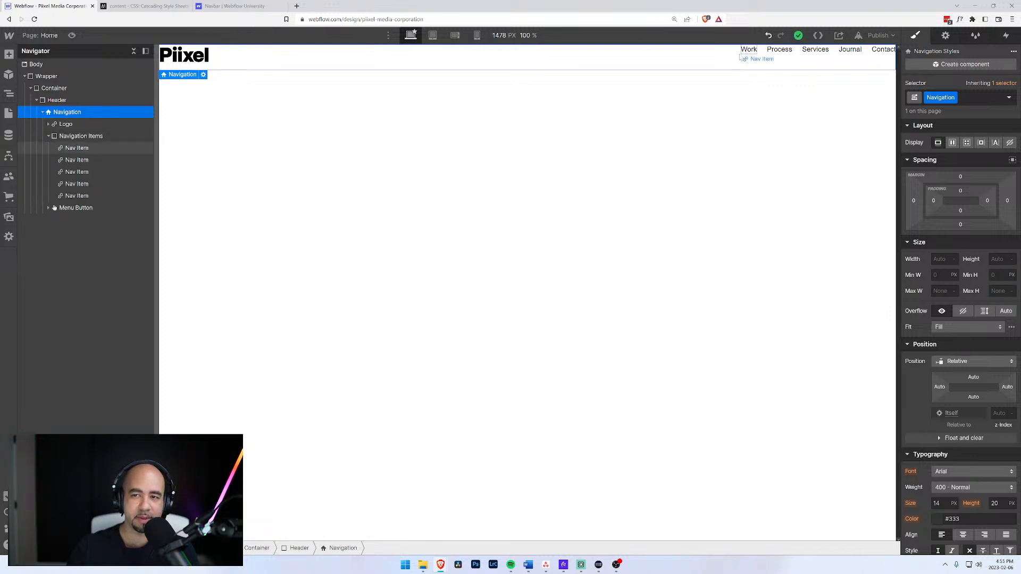
click(61, 124)
click(63, 114)
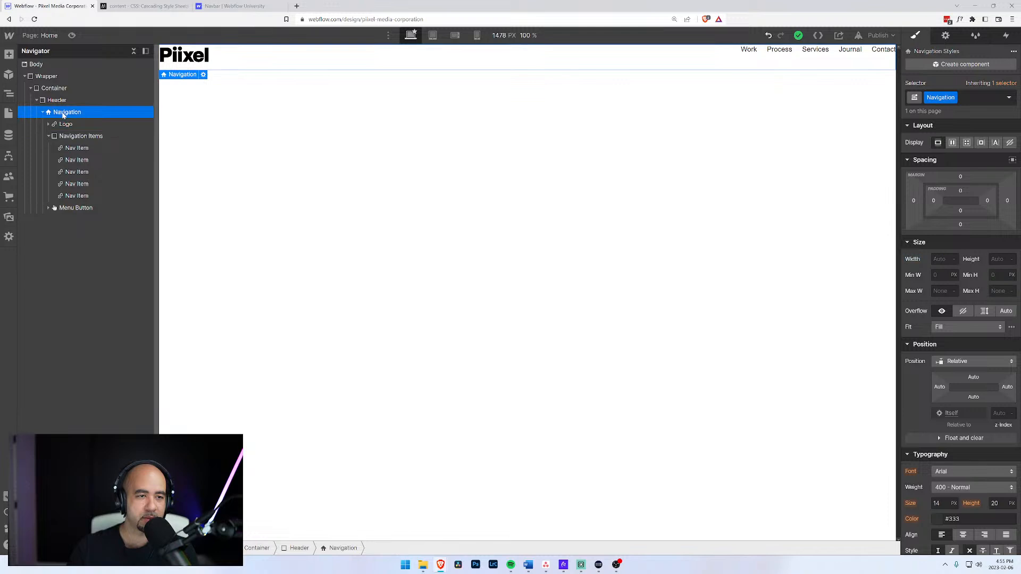
click(64, 124)
click(49, 124)
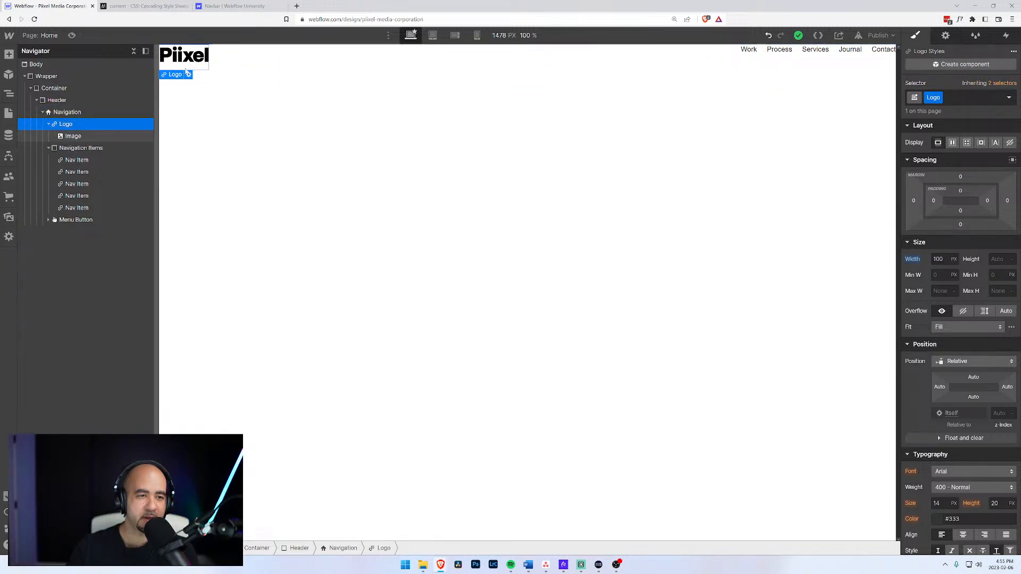
Collapse the Navigation and Header branches in the Navigator and select Wrapper.
click(44, 112)
click(44, 112)
click(42, 112)
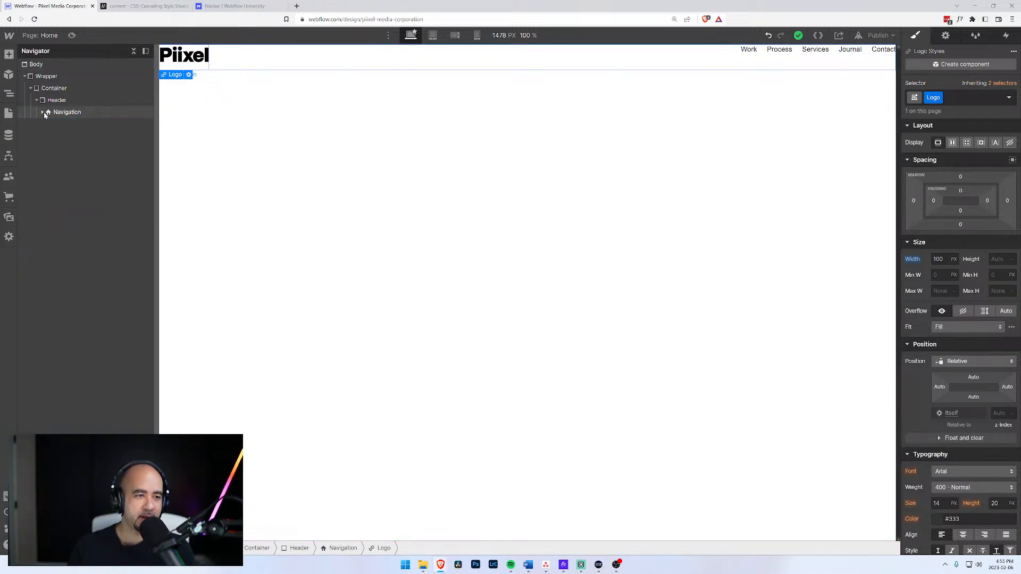
click(33, 87)
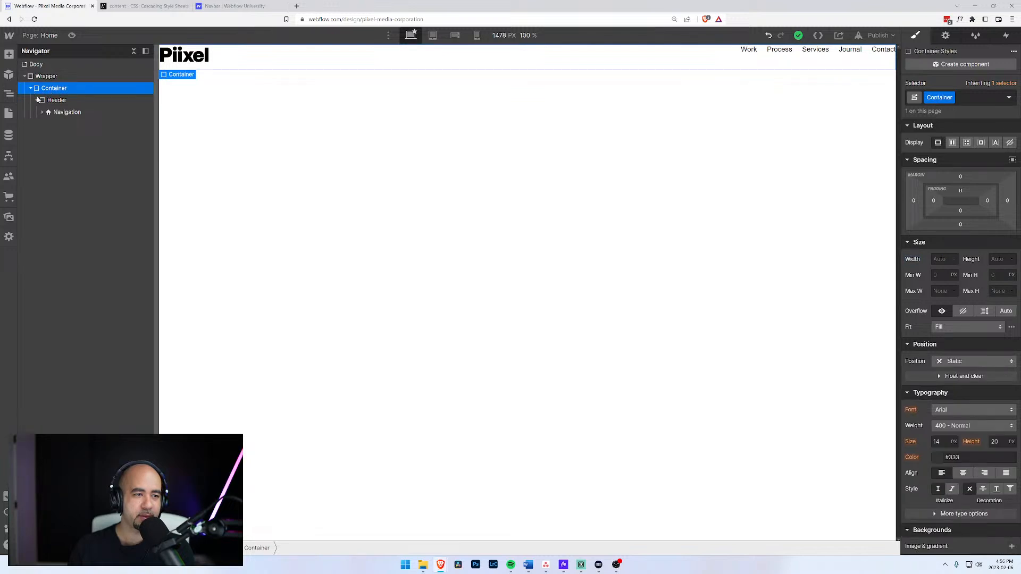
click(37, 100)
click(46, 78)
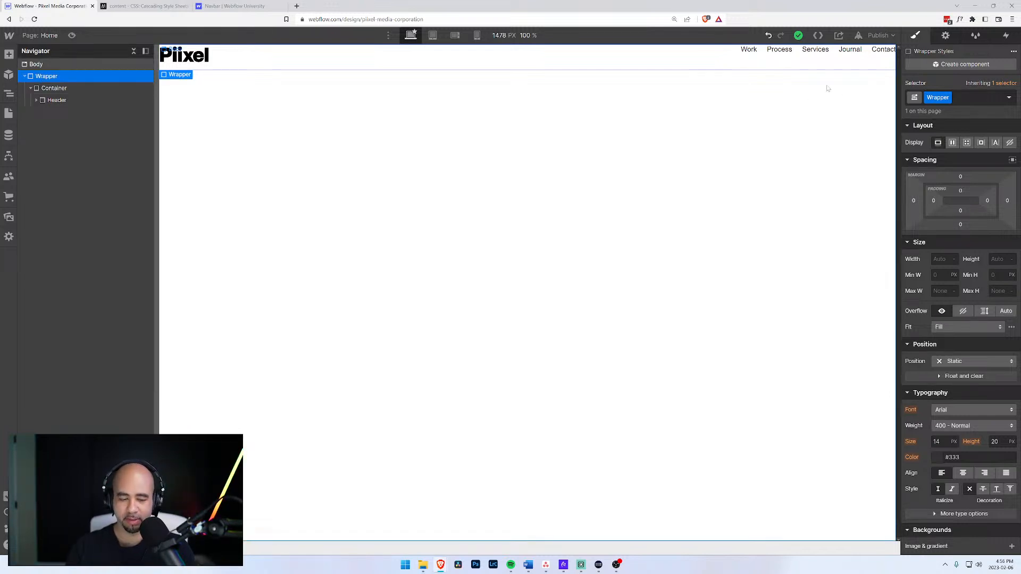
Add a Div Block above Container inside Wrapper, classed 'Outside Container'.
key(ctrl+e)
text(div)
key(Return)
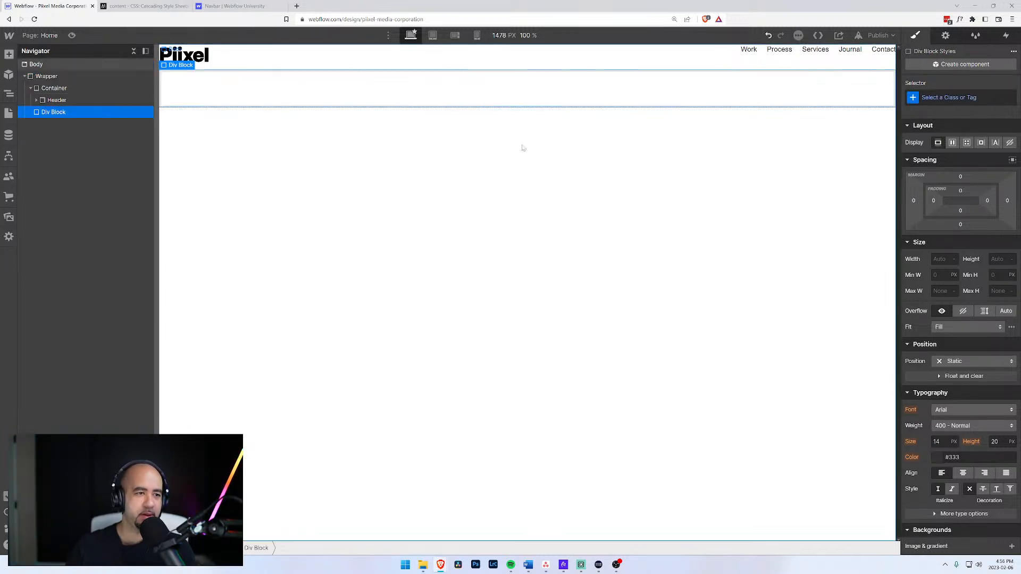
drag(47, 111, 41, 85)
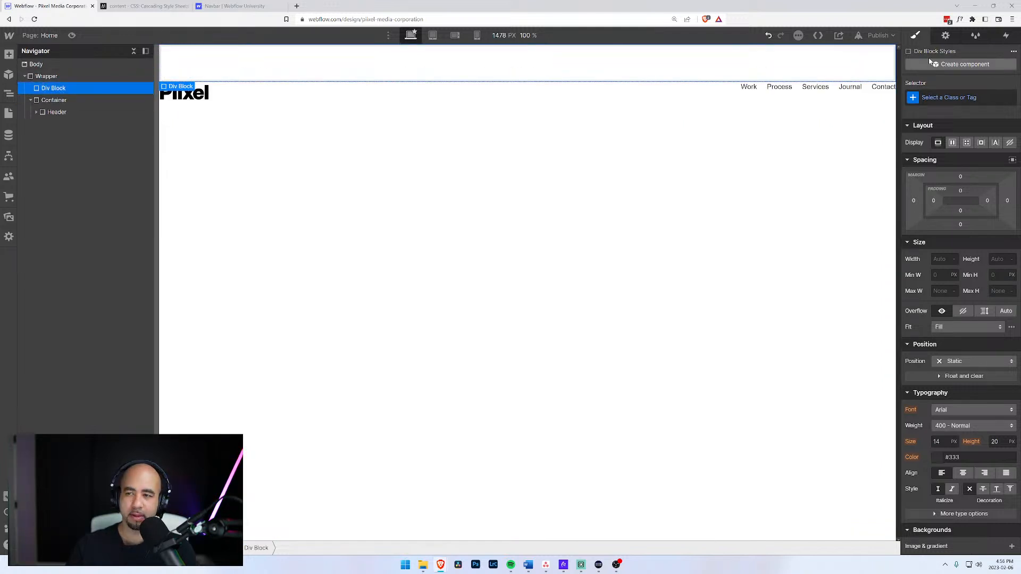
key(ctrl+Return)
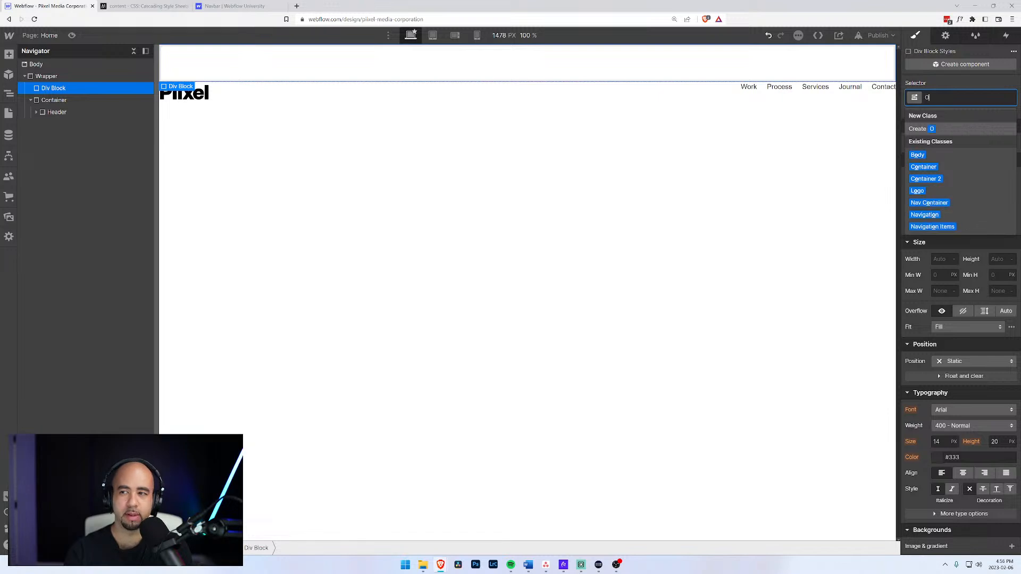
text(Outside)
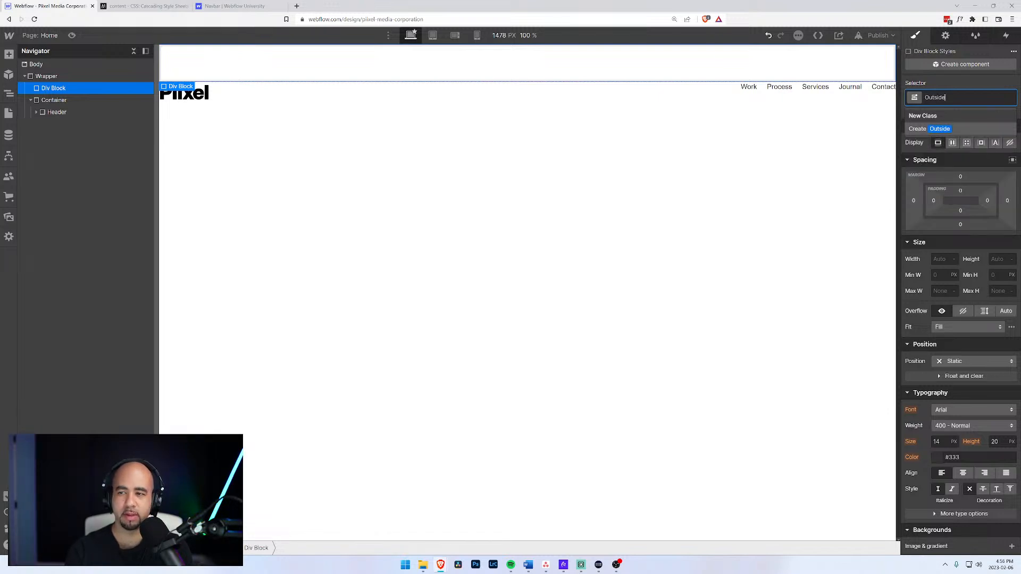
text( Container)
key(Return)
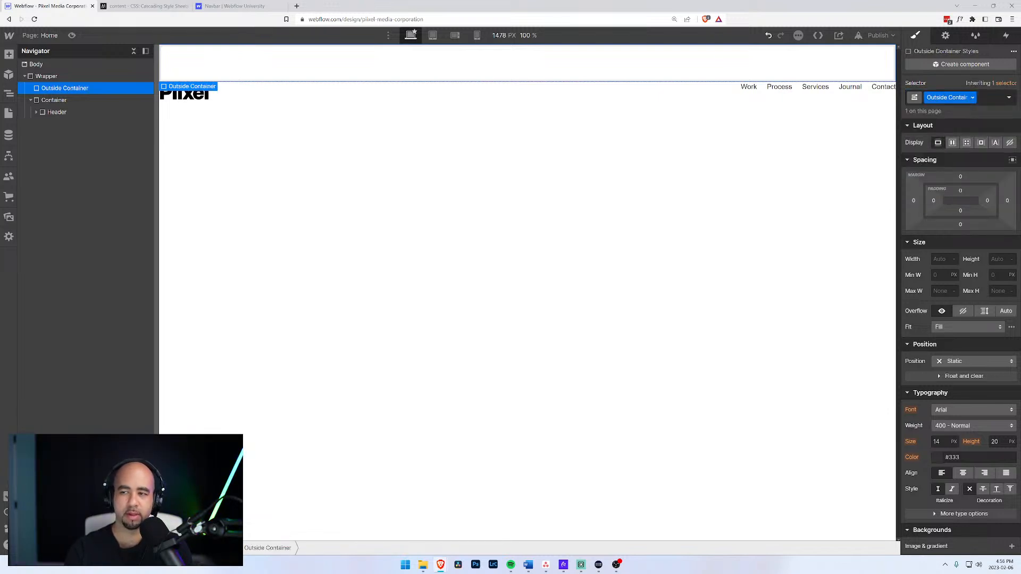
Replace Container's class with a new 'Inside Container' class.
click(30, 101)
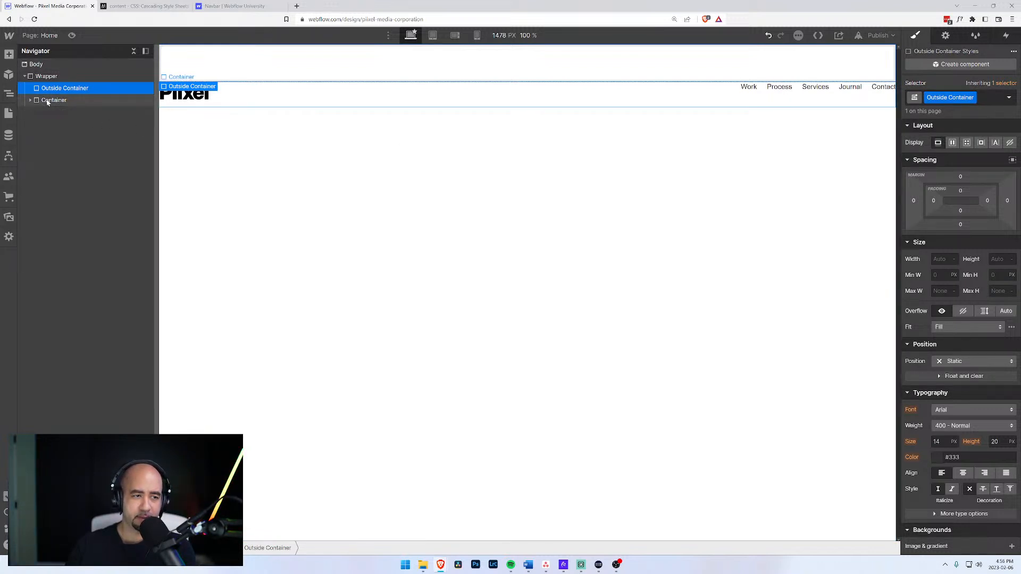
click(47, 101)
key(ctrl+Return)
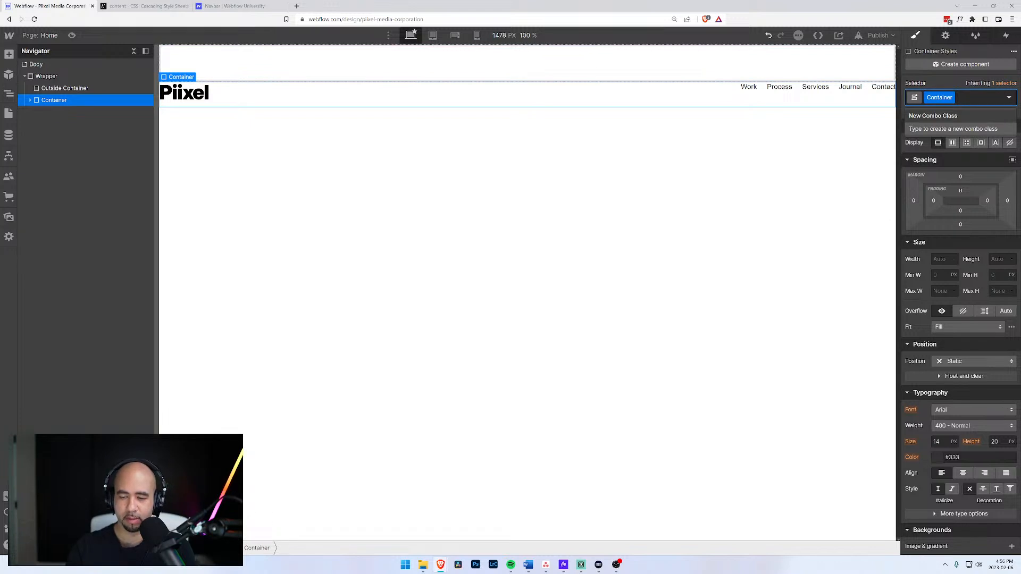
key(BackSpace)
text(Inside Con)
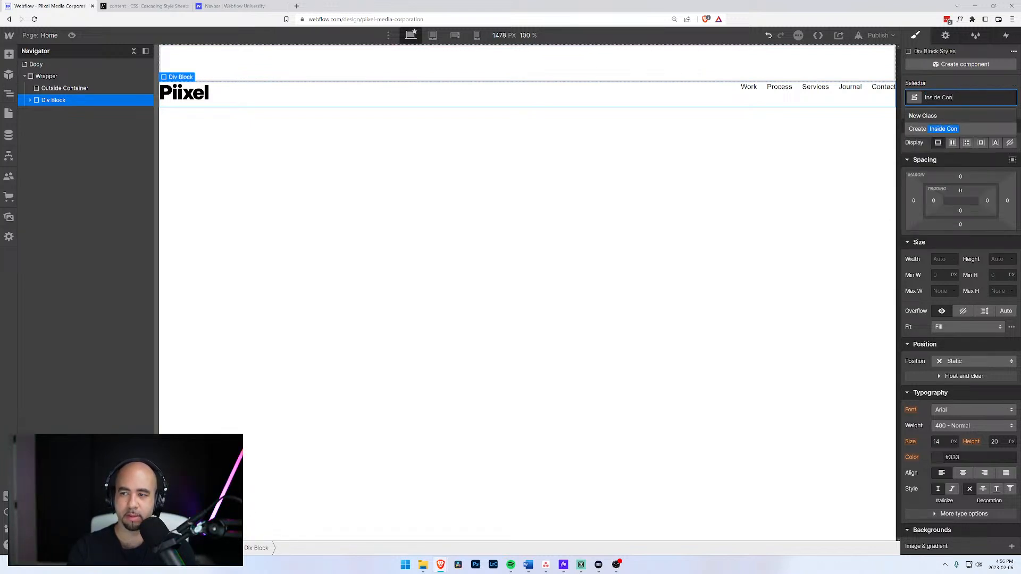
text(tainer)
key(Return)
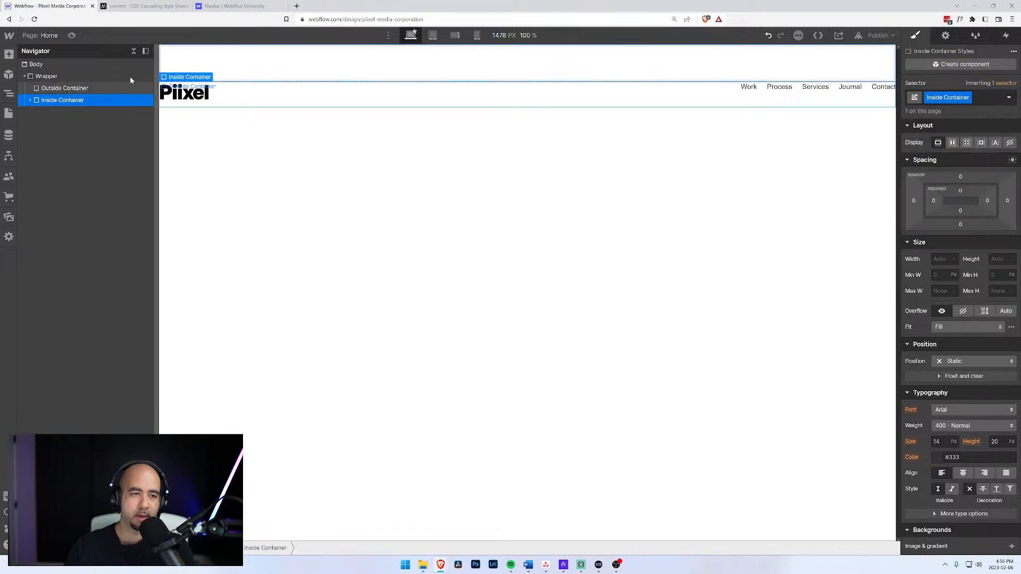
click(61, 88)
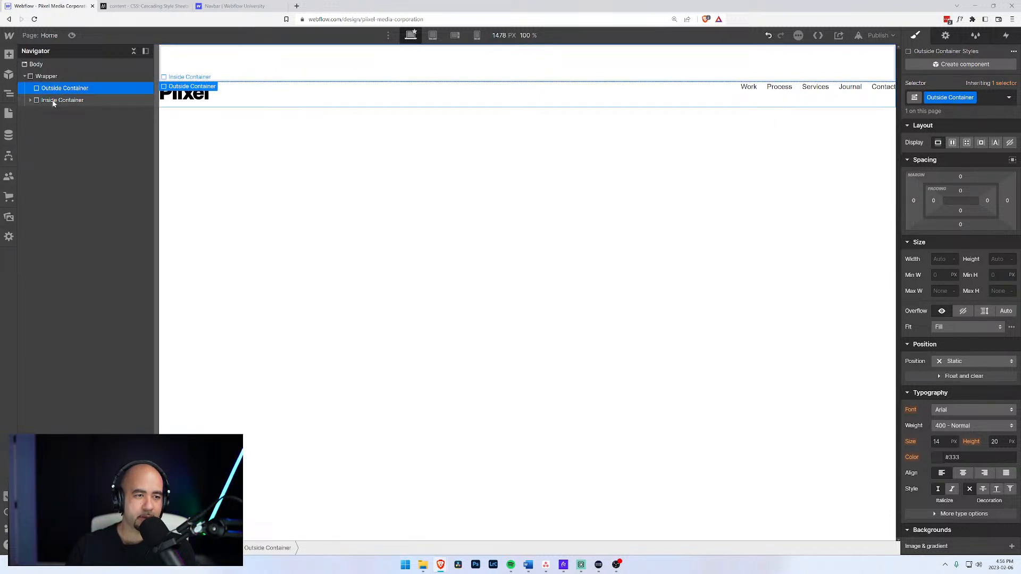
click(47, 77)
click(61, 88)
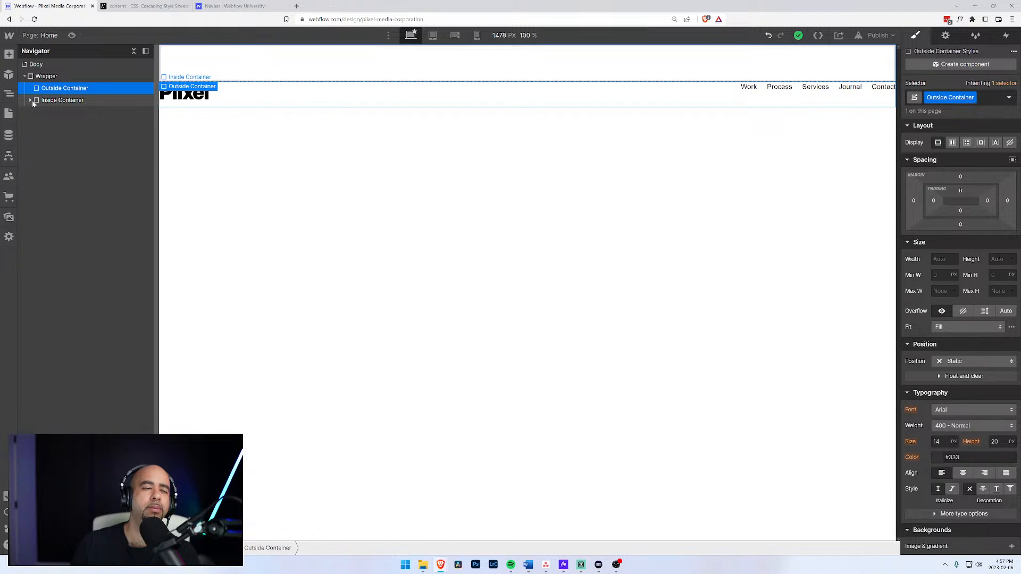
Swap the inner element's class to Container and delete the Outside Container element.
click(27, 101)
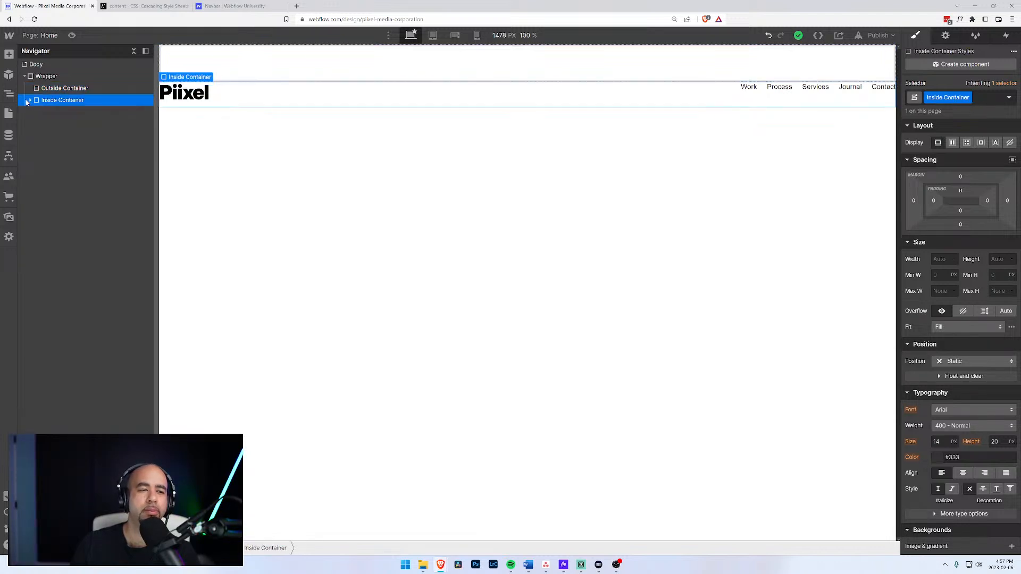
click(976, 99)
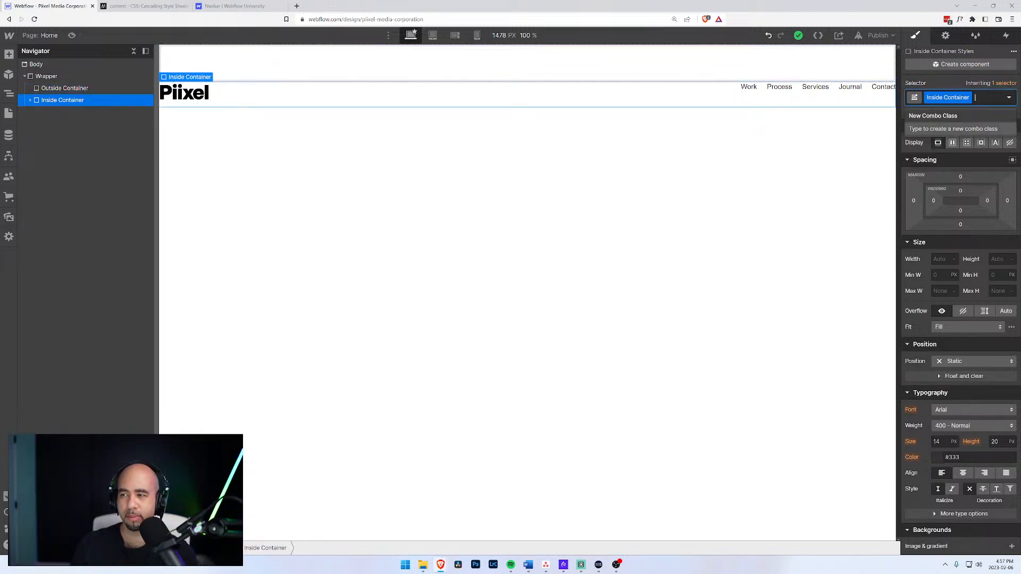
key(BackSpace)
text(Container)
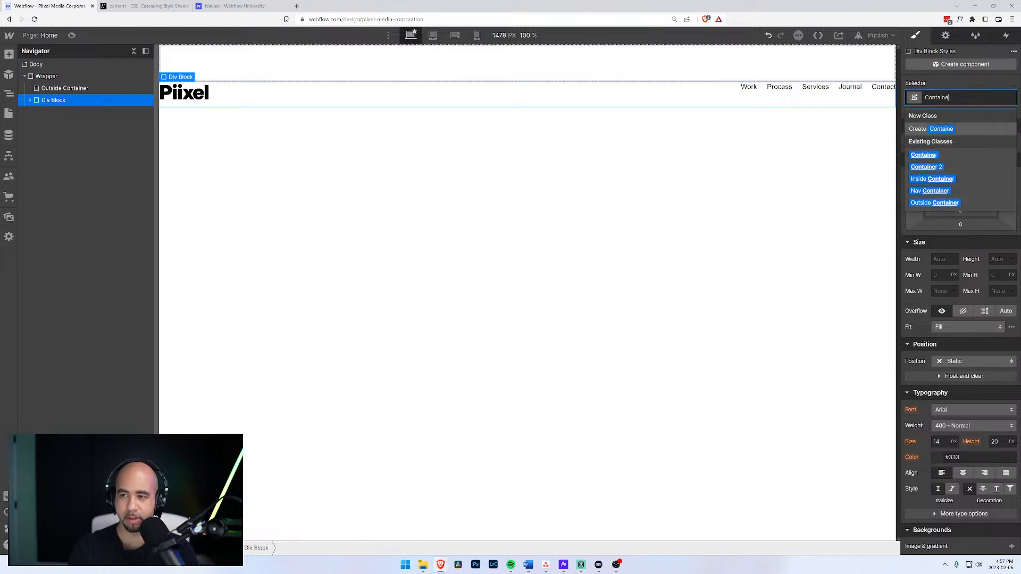
key(Return)
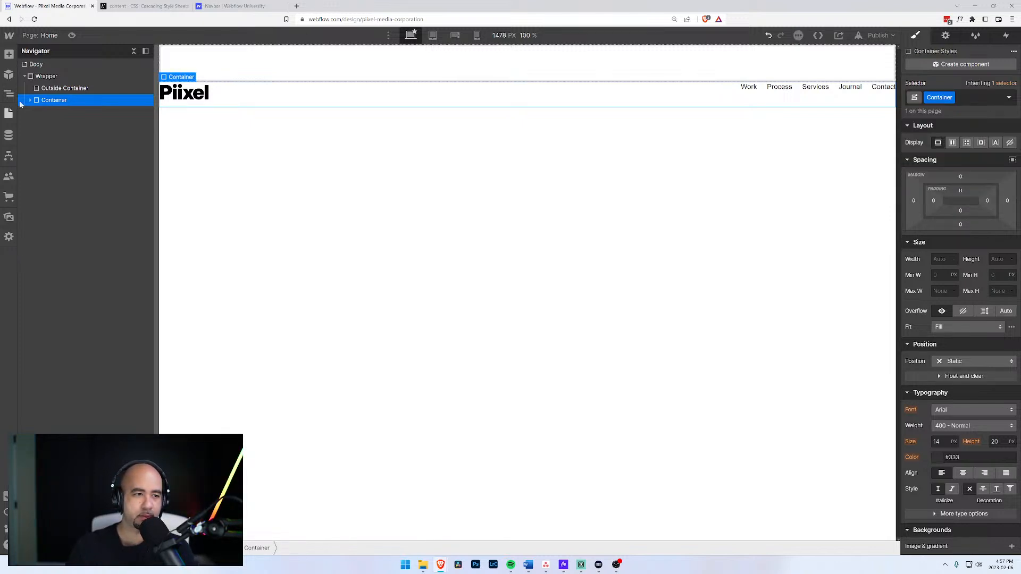
click(52, 90)
key(Delete)
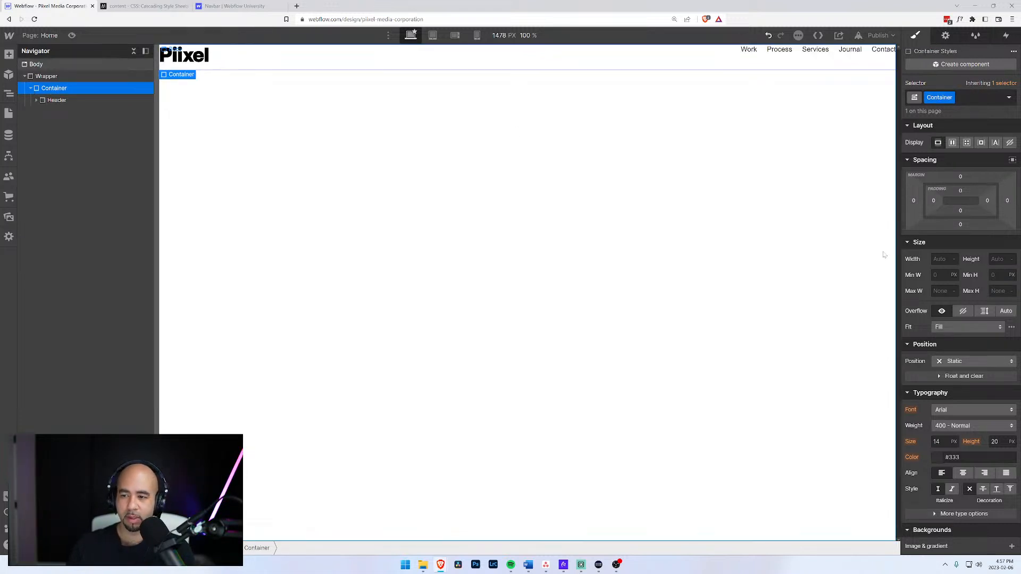
Make the Container 1600 px wide with auto left and right margins.
text(16)
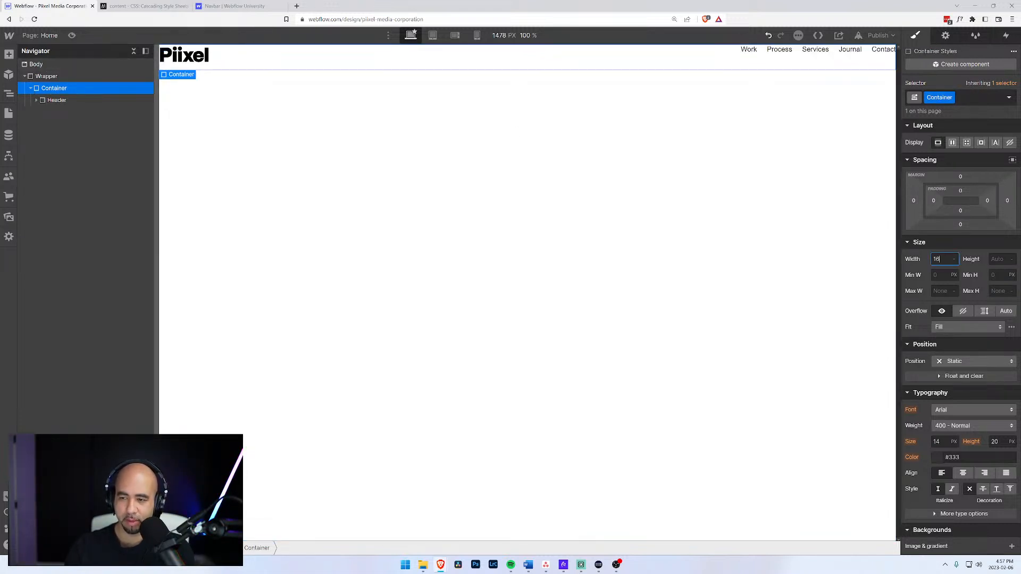
text(00px)
key(Return)
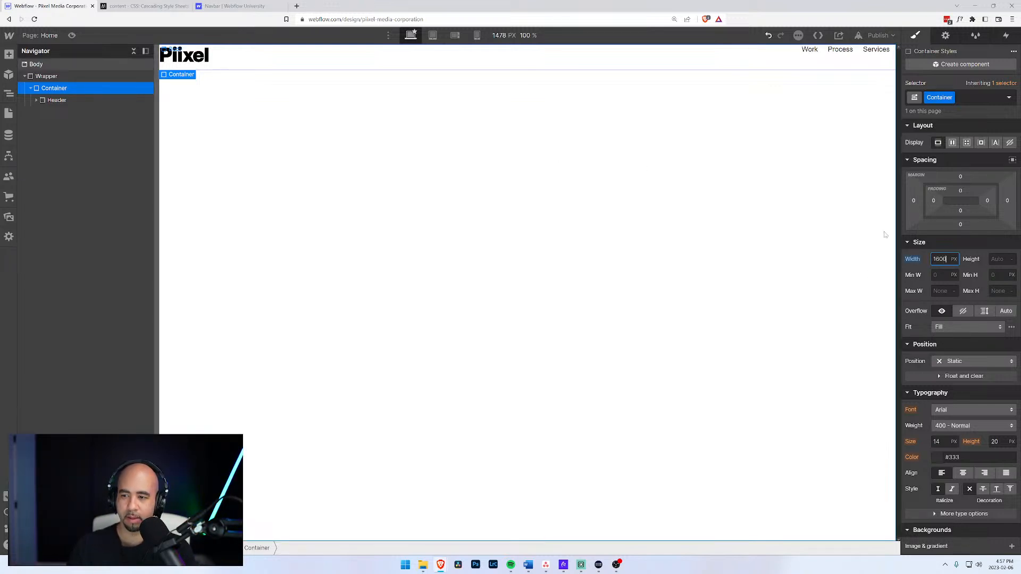
click(913, 200)
click(919, 239)
click(1006, 201)
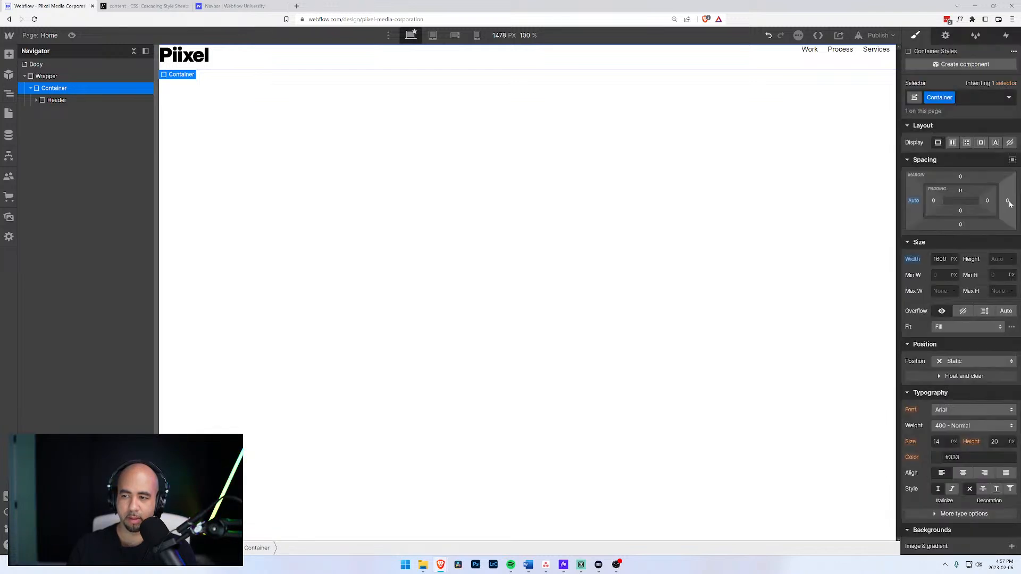
click(1006, 201)
click(920, 239)
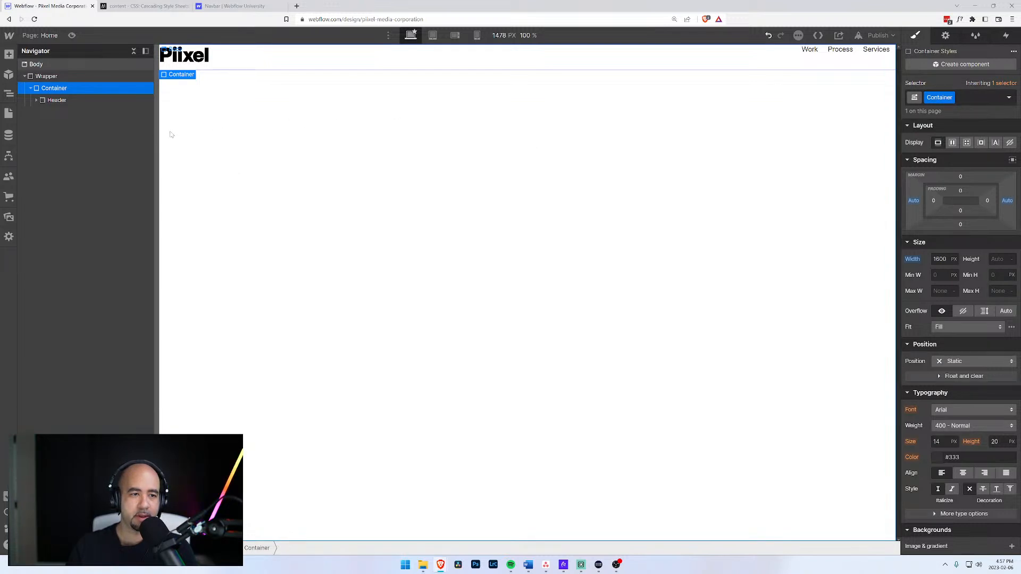
click(44, 101)
click(45, 90)
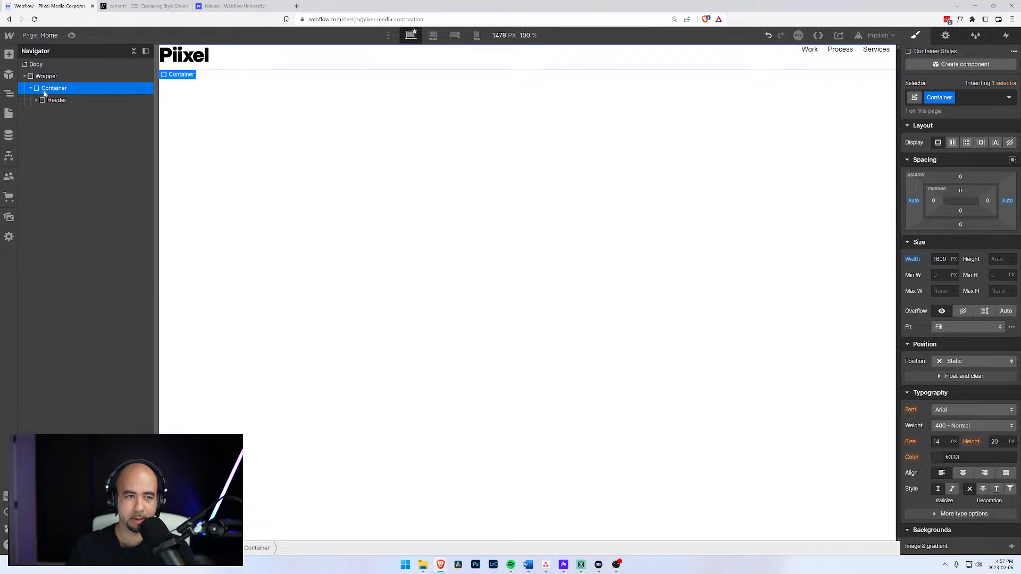
Insert a new Div Block into Container and move it above the Header.
key(ctrl+e)
text(d)
key(Return)
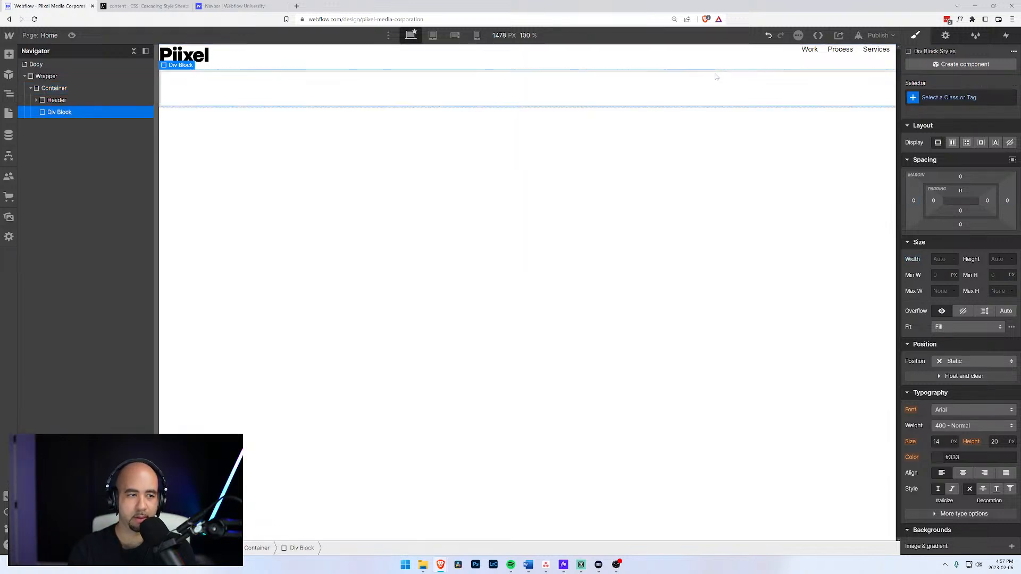
drag(48, 114, 46, 97)
Give the Container 100 px left and right padding.
click(46, 90)
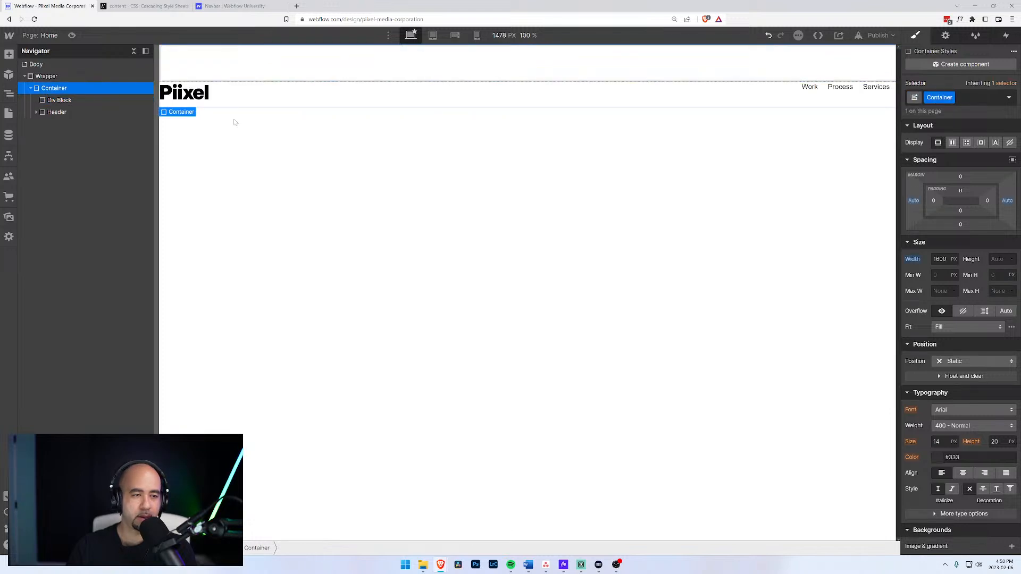
click(935, 202)
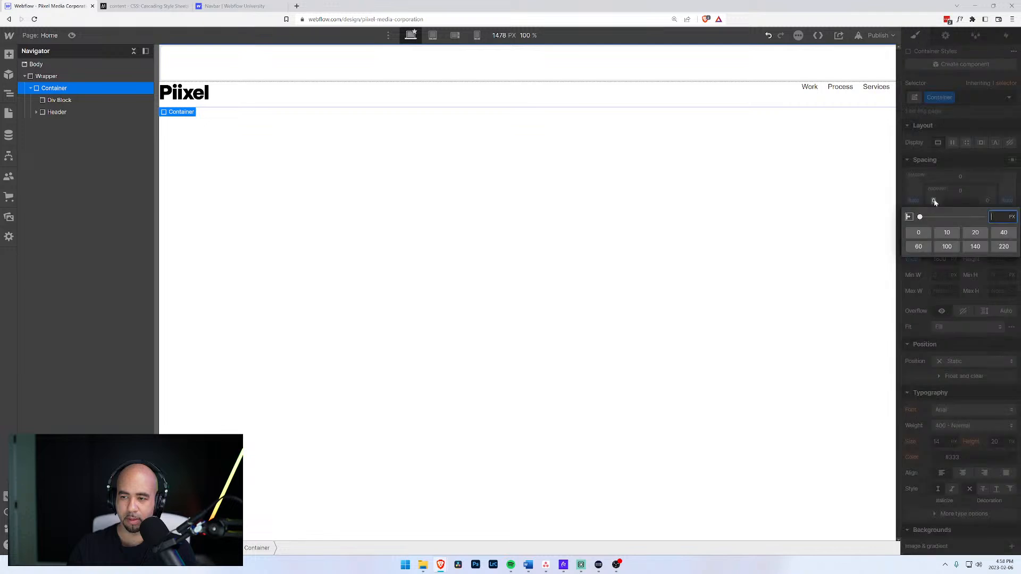
click(946, 246)
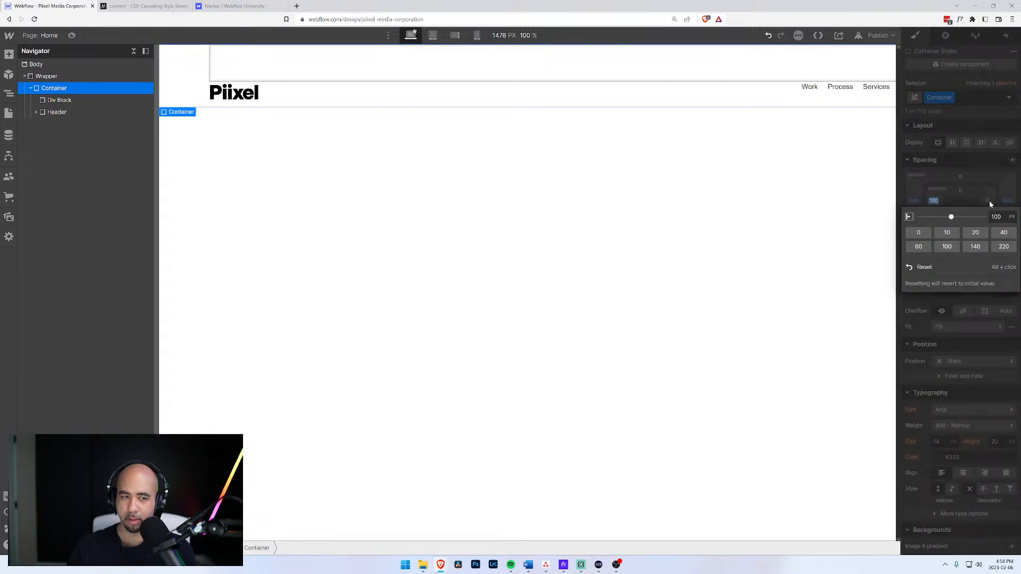
click(990, 200)
click(988, 202)
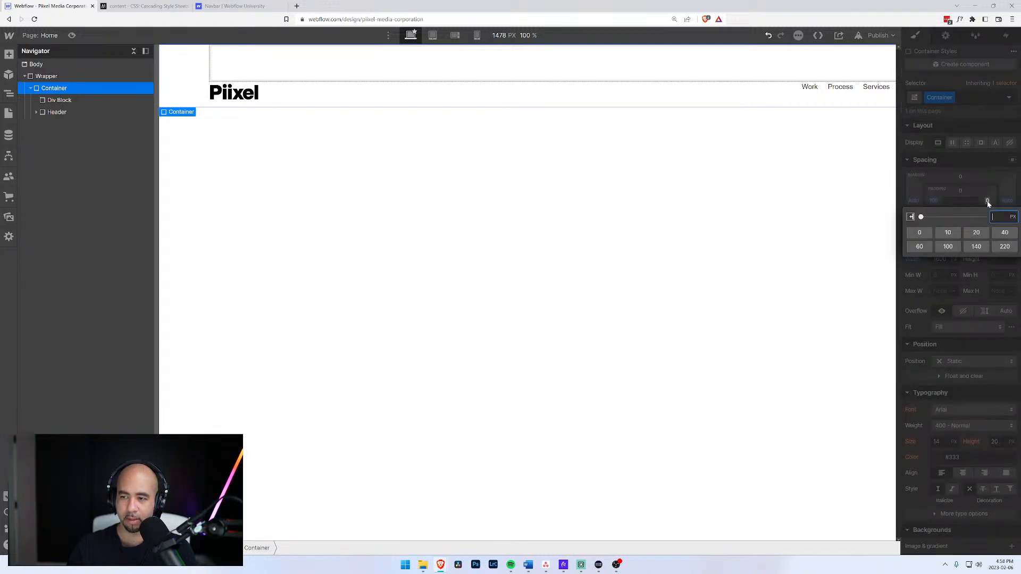
click(948, 246)
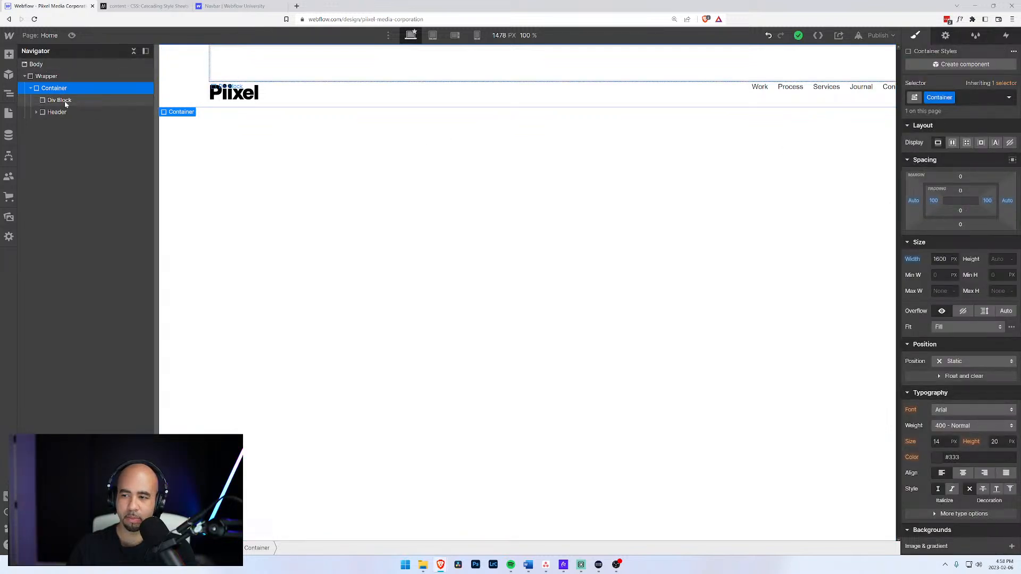
click(941, 259)
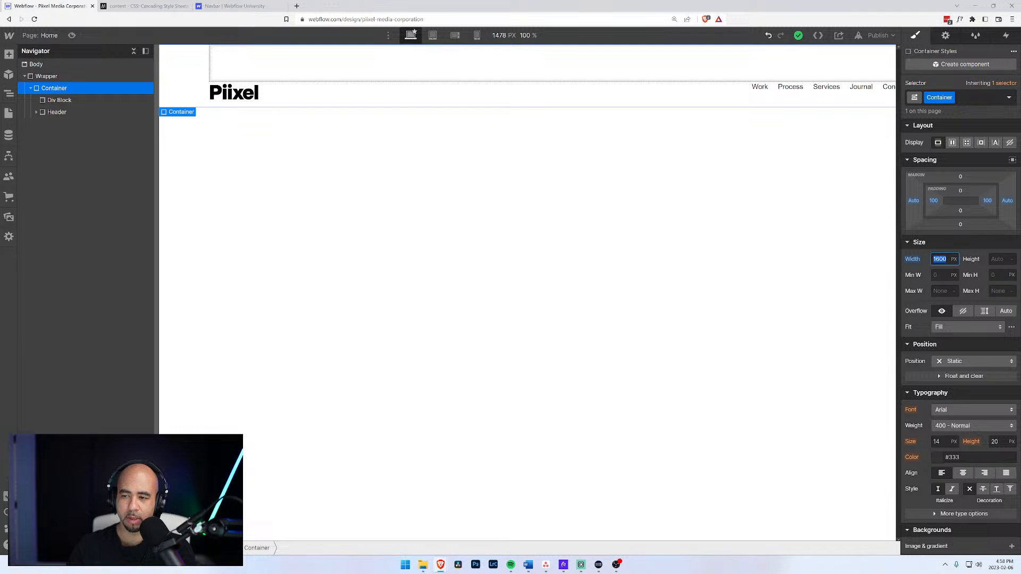
key(BackSpace)
click(940, 259)
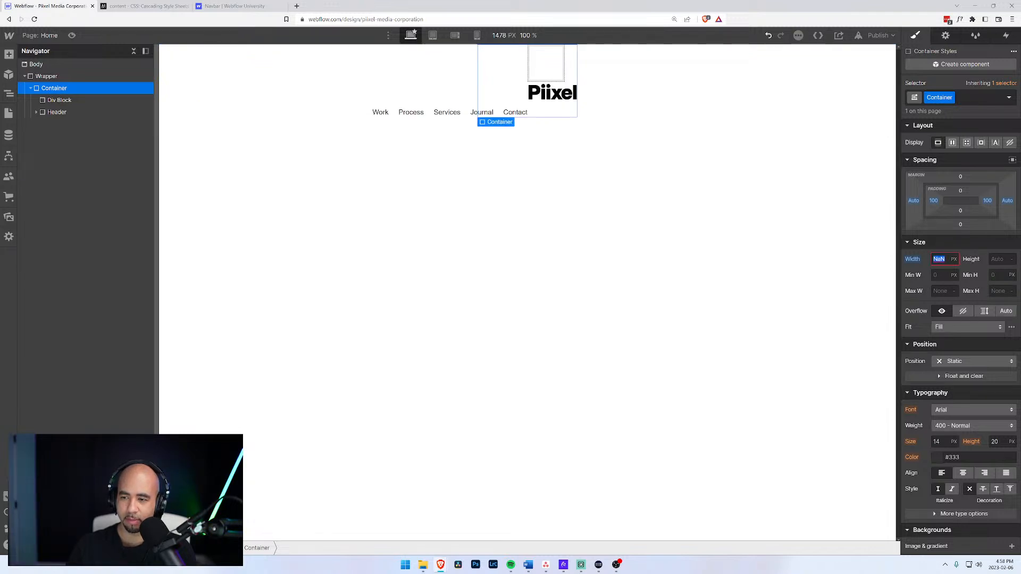
text(1000)
key(Return)
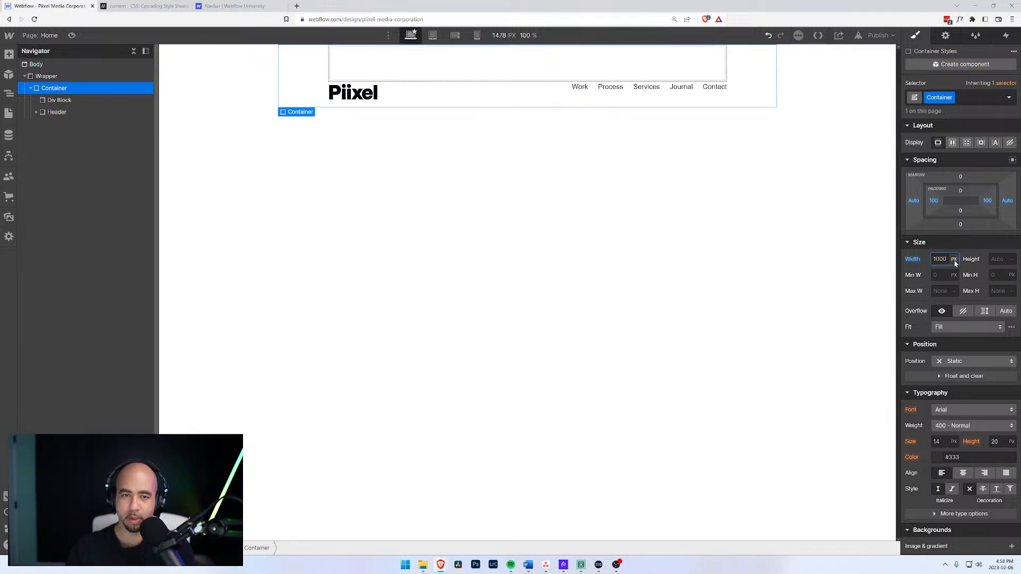
click(359, 69)
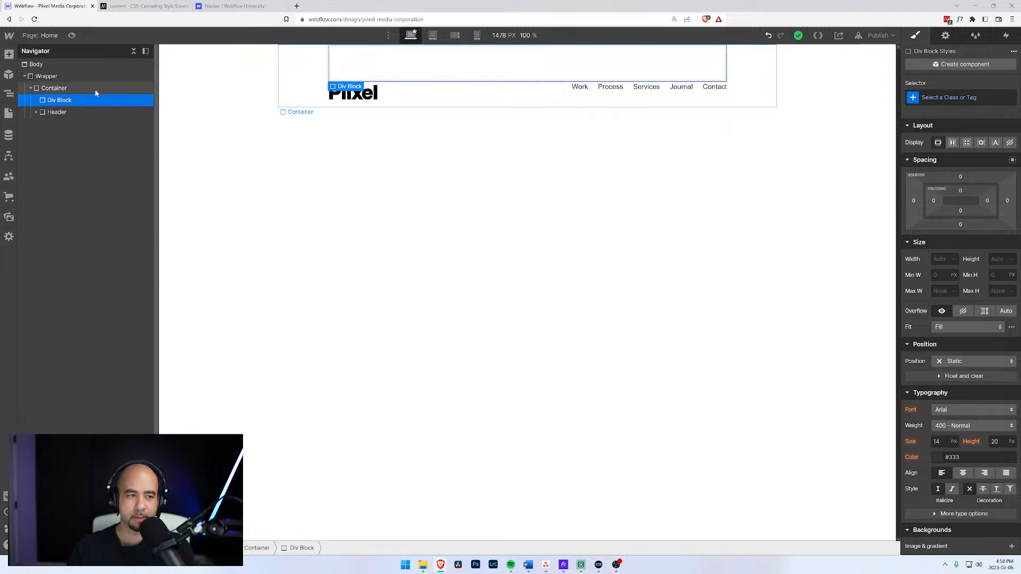
click(68, 88)
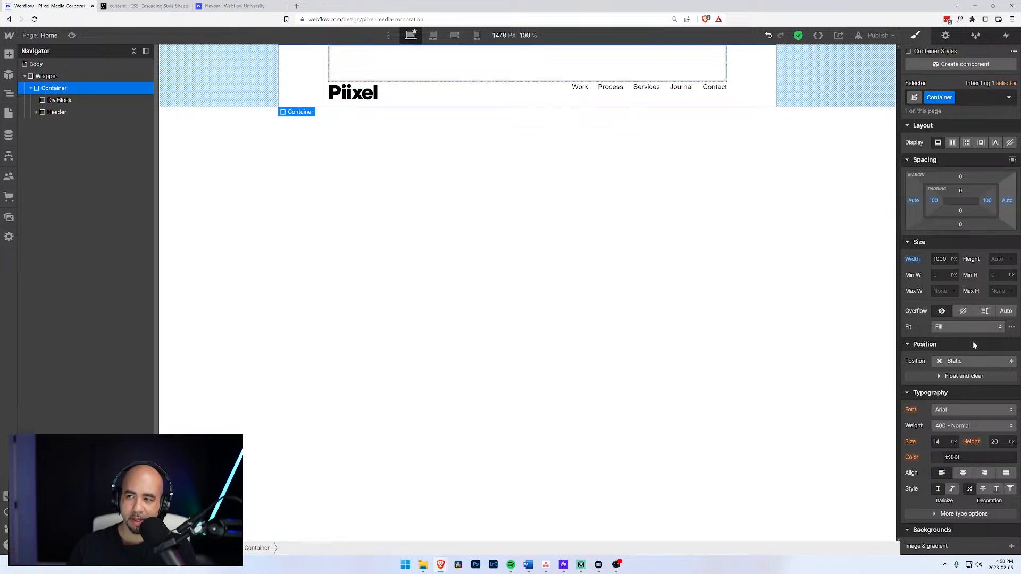
click(940, 259)
drag(939, 259, 925, 267)
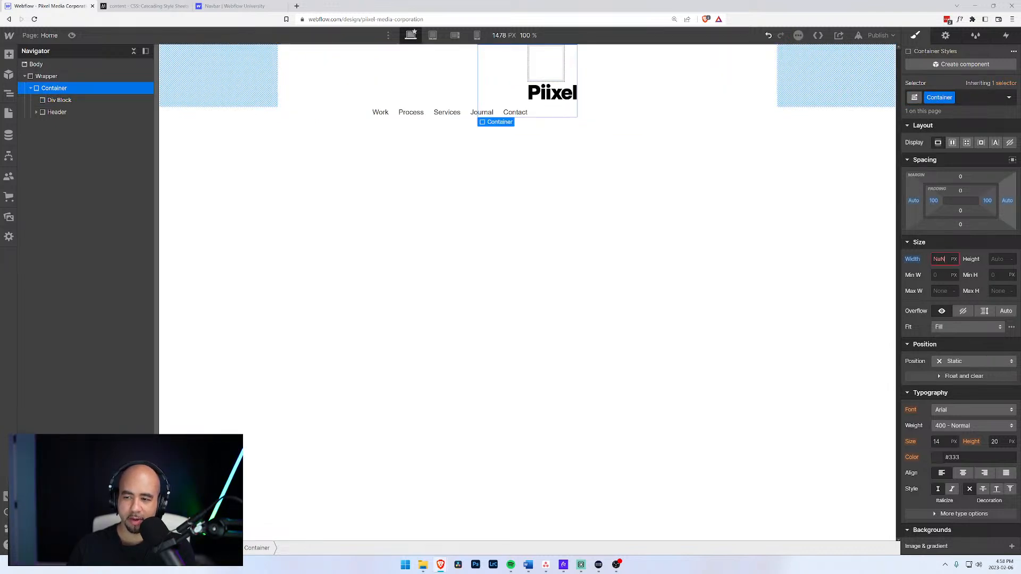
click(939, 259)
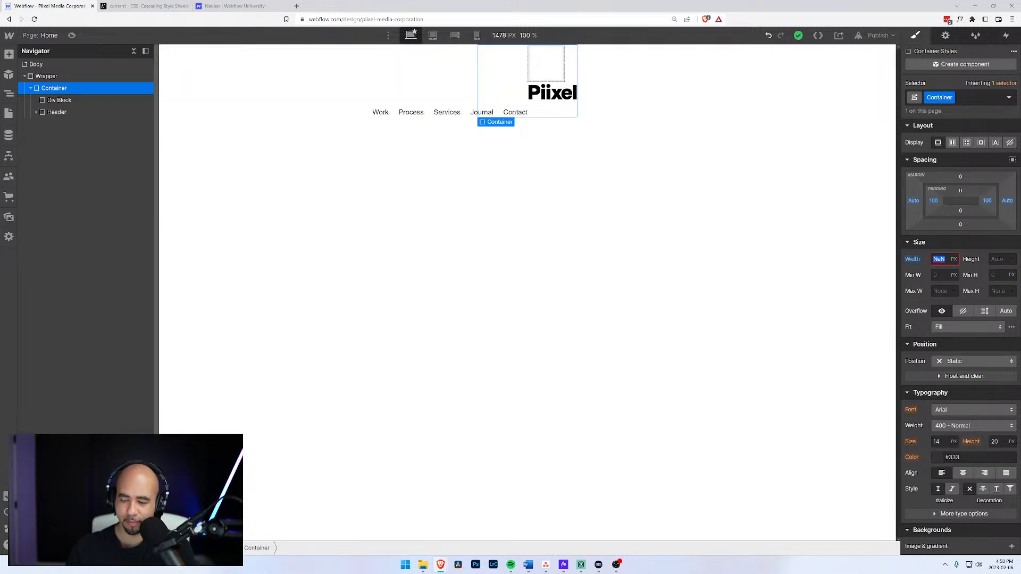
text(1600)
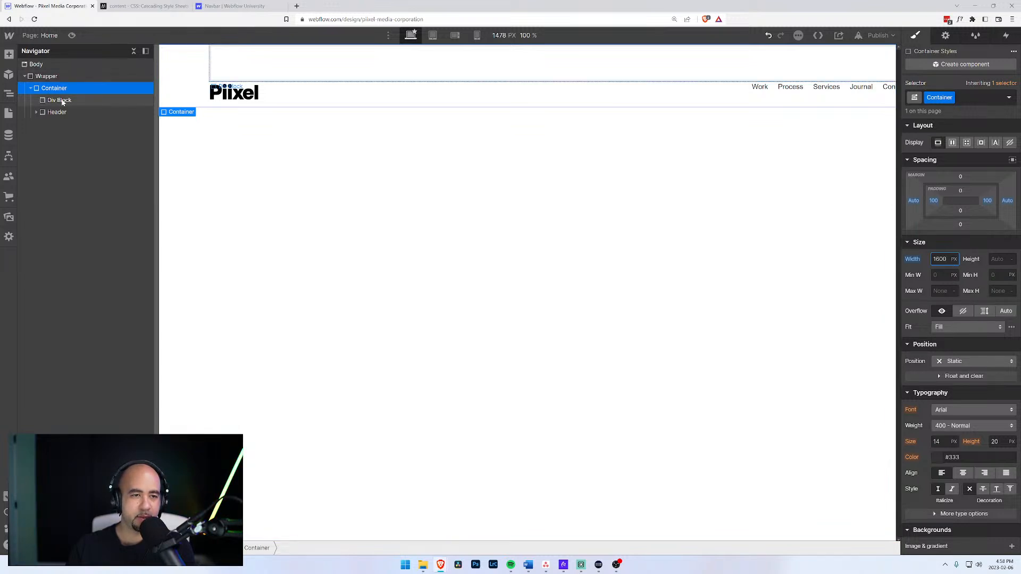
Nest Header inside the Div Block and give the Div Block the Inside Container class.
drag(49, 113, 46, 104)
click(46, 101)
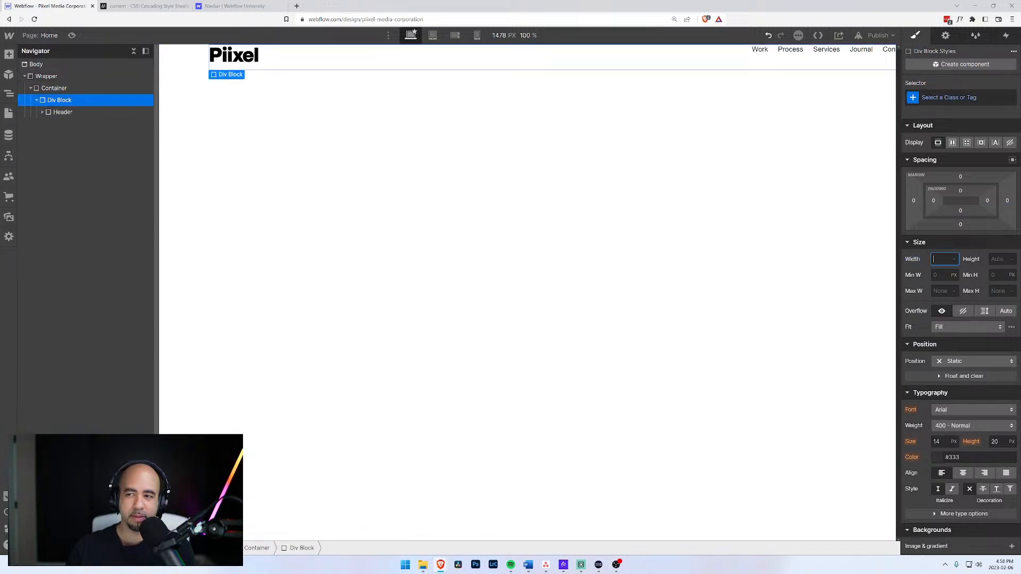
key(ctrl+Return)
text(In)
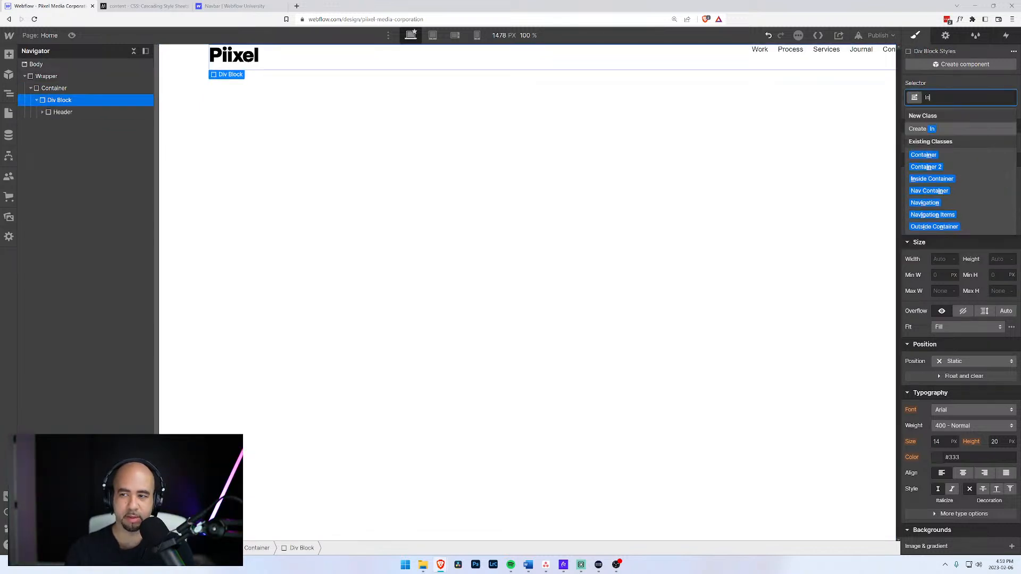
key(Down)
key(Down)
key(Down)
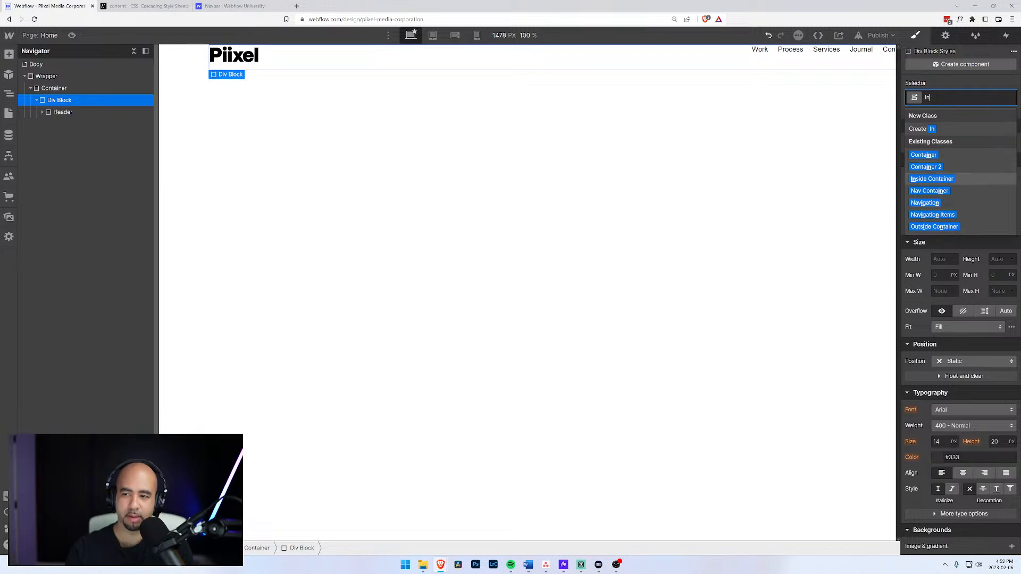
key(Return)
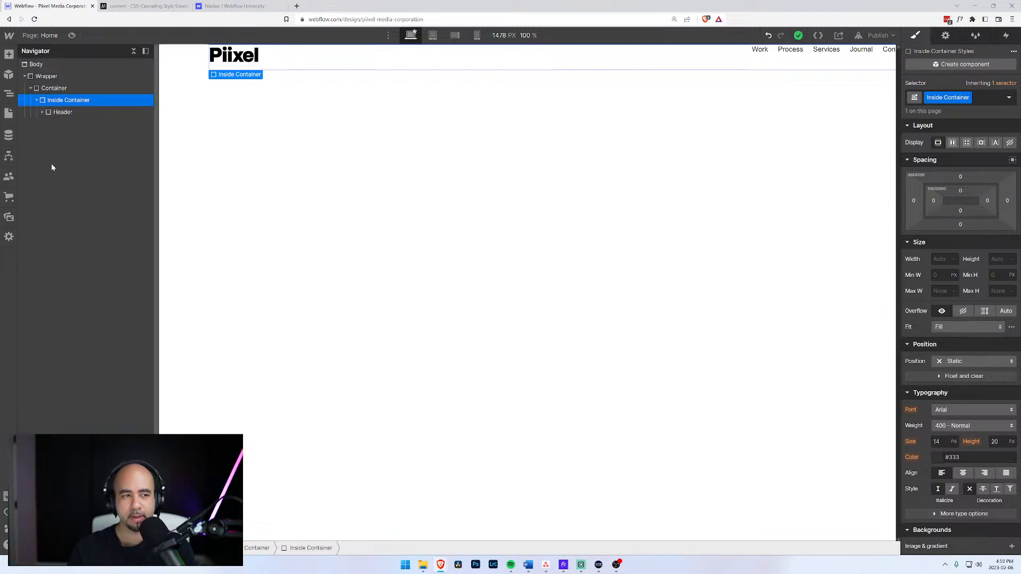
Set the Inside Container width to 1200 px, then change it to 1000 px.
click(54, 91)
click(68, 100)
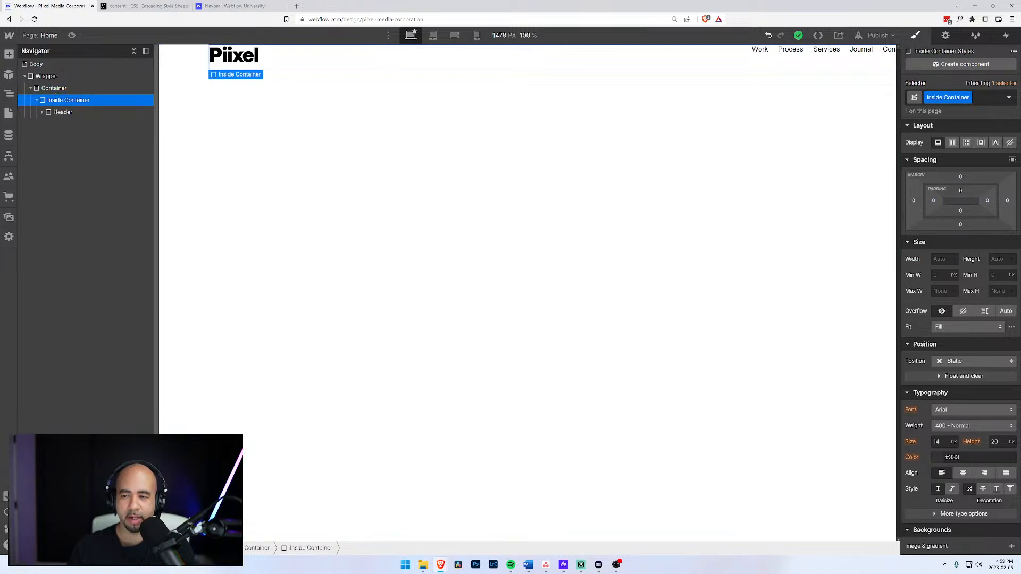
click(944, 259)
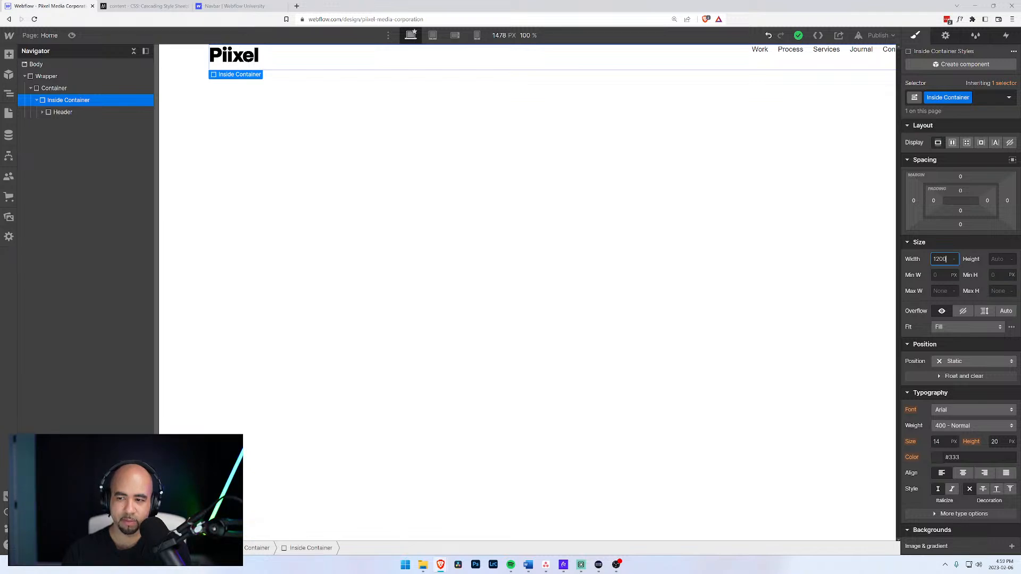
text(1200px)
key(Return)
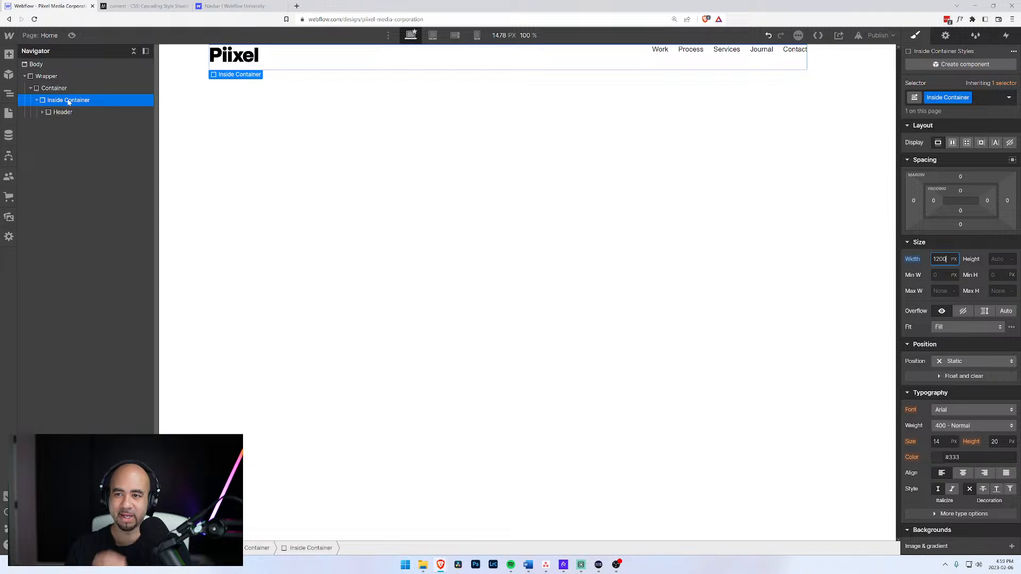
drag(948, 259, 939, 259)
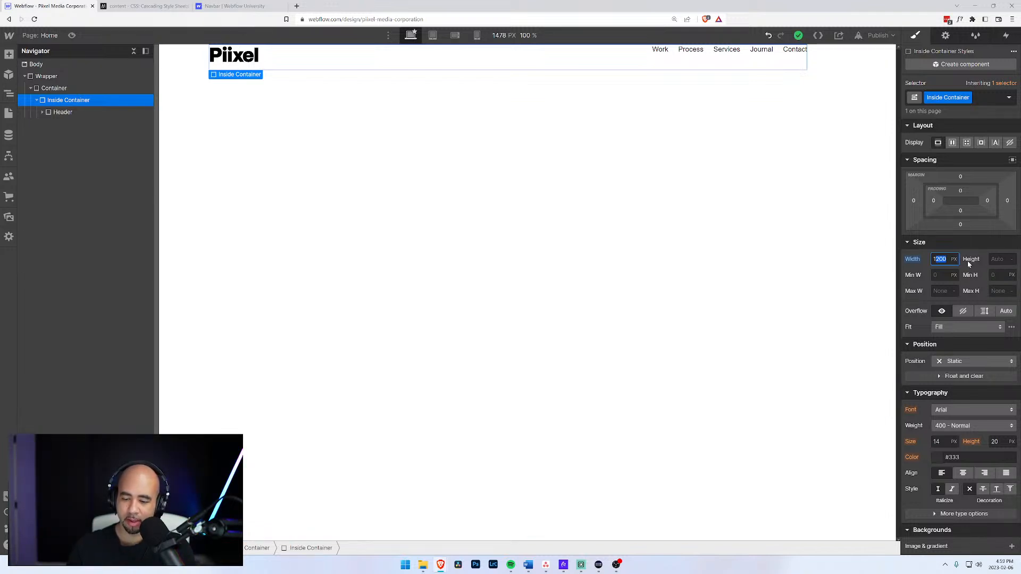
text(00)
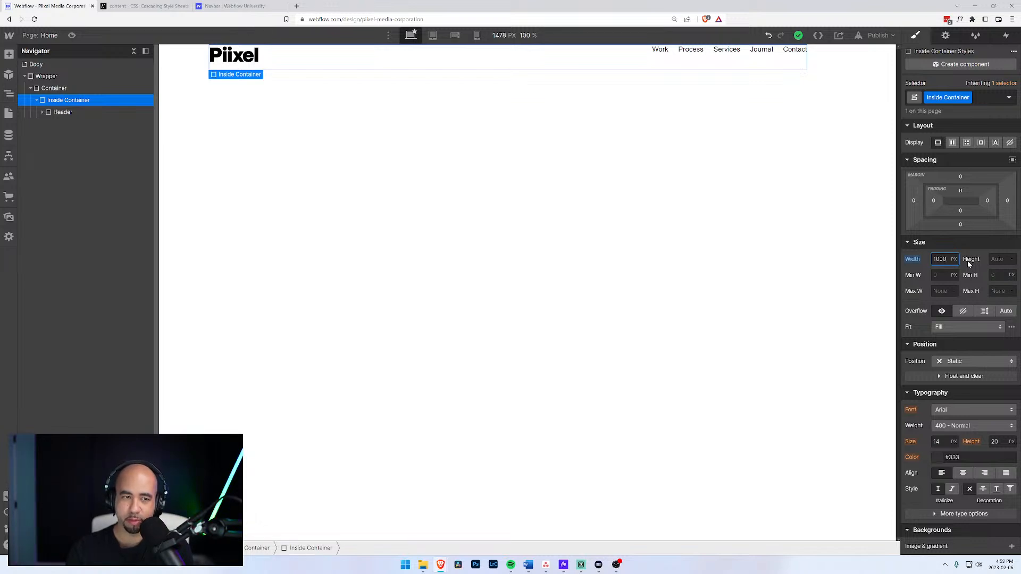
key(Return)
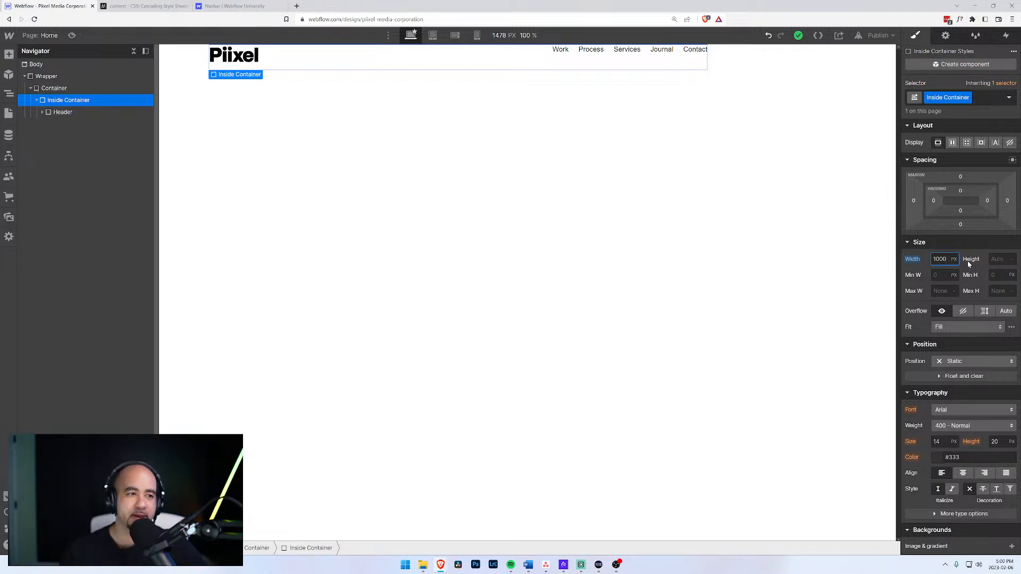
Give Inside Container auto left and right margins and check the centred header in Preview.
click(53, 91)
click(58, 100)
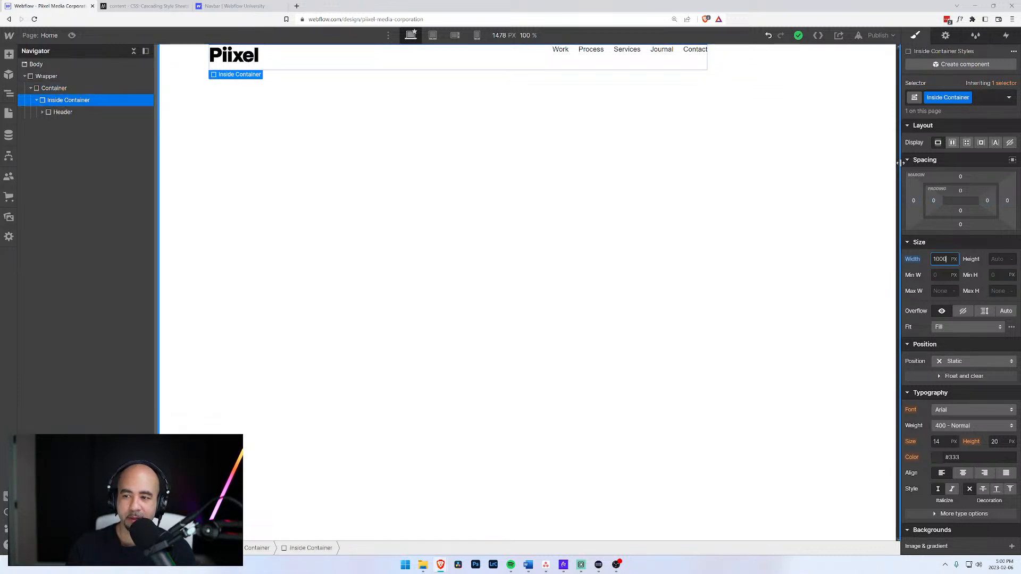
click(913, 200)
click(919, 239)
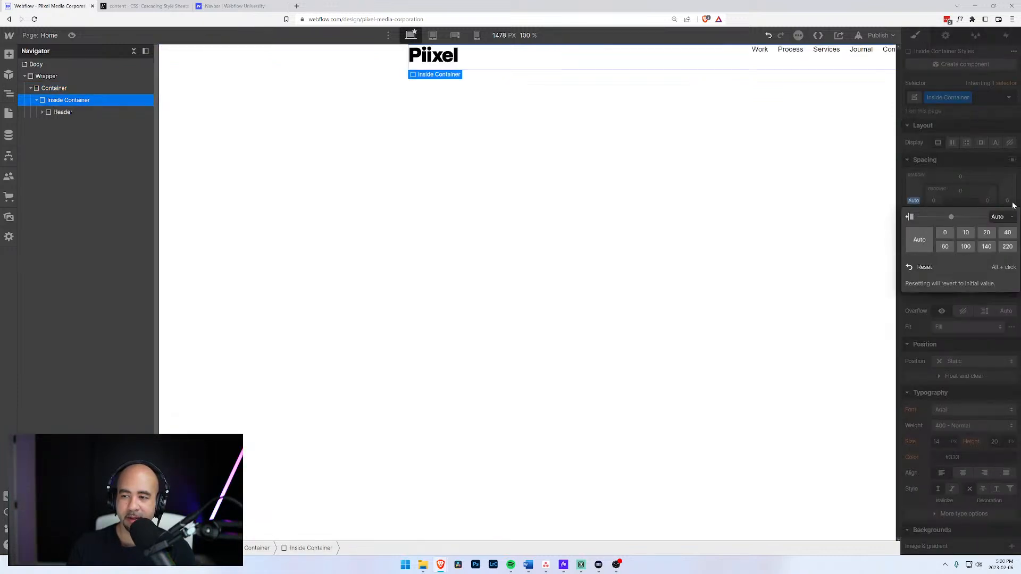
click(1008, 201)
click(920, 239)
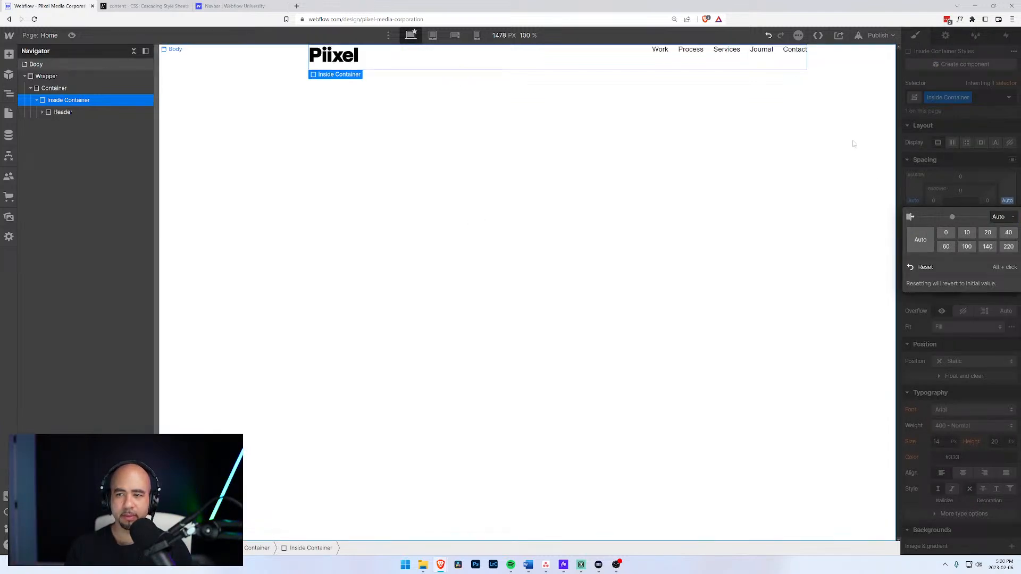
click(72, 35)
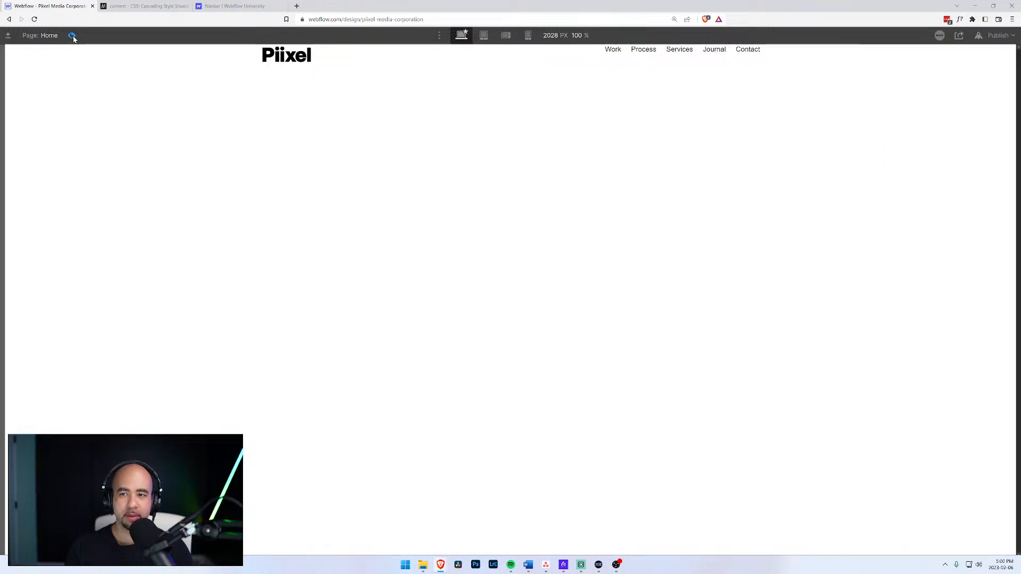
click(73, 37)
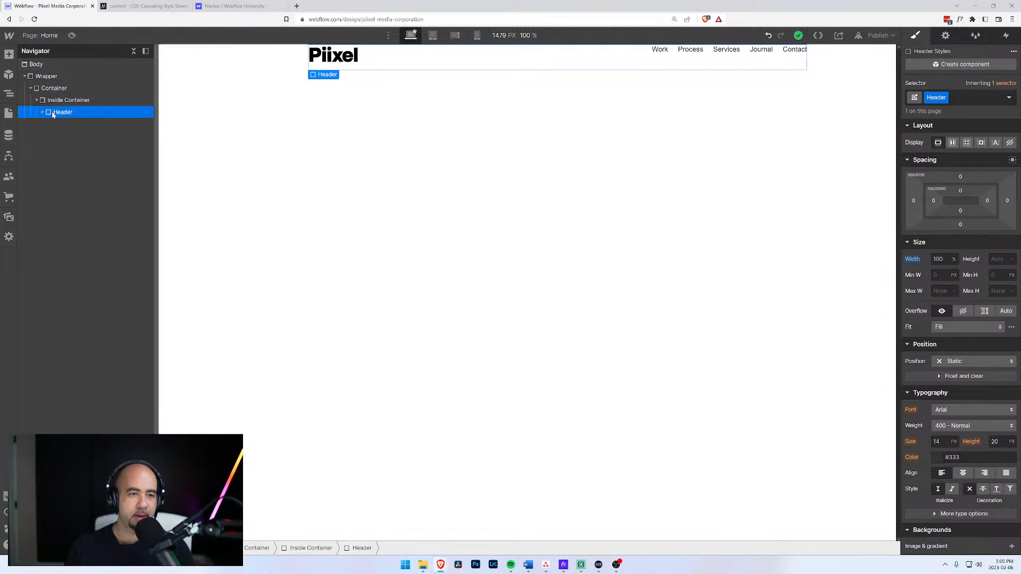
Move Header out of Inside Container so it sits directly in Container above it.
click(51, 89)
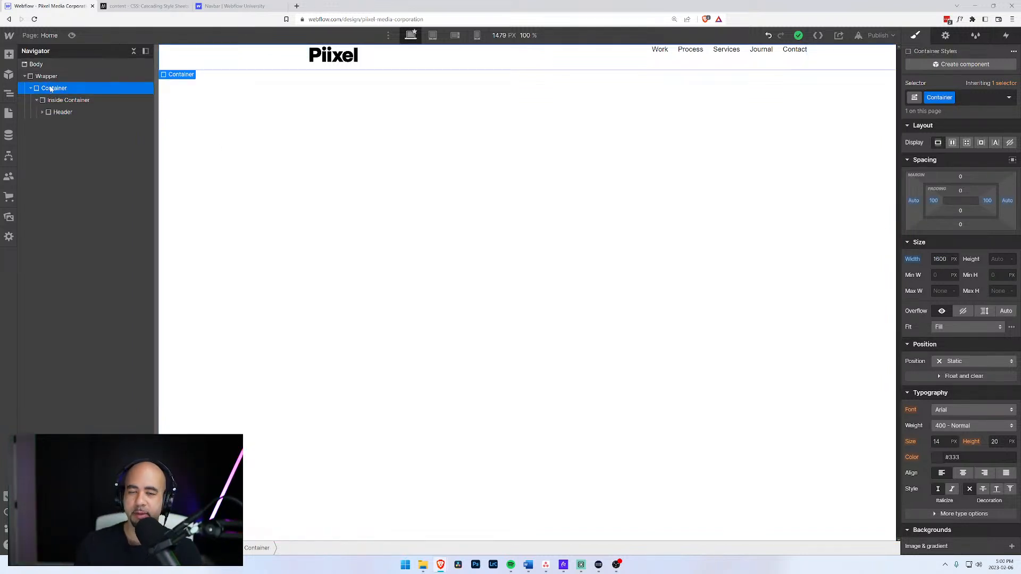
click(52, 100)
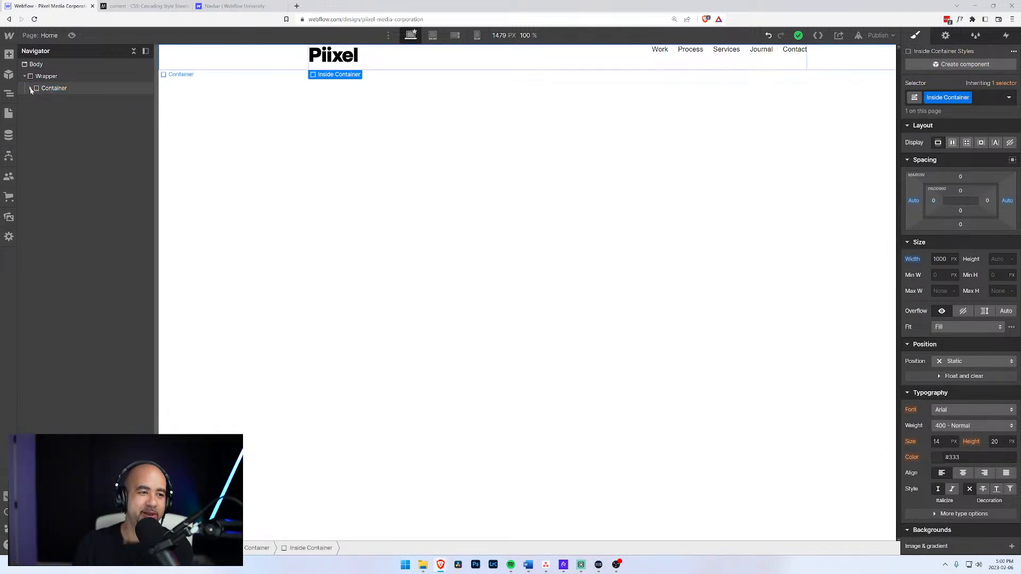
click(32, 89)
click(36, 100)
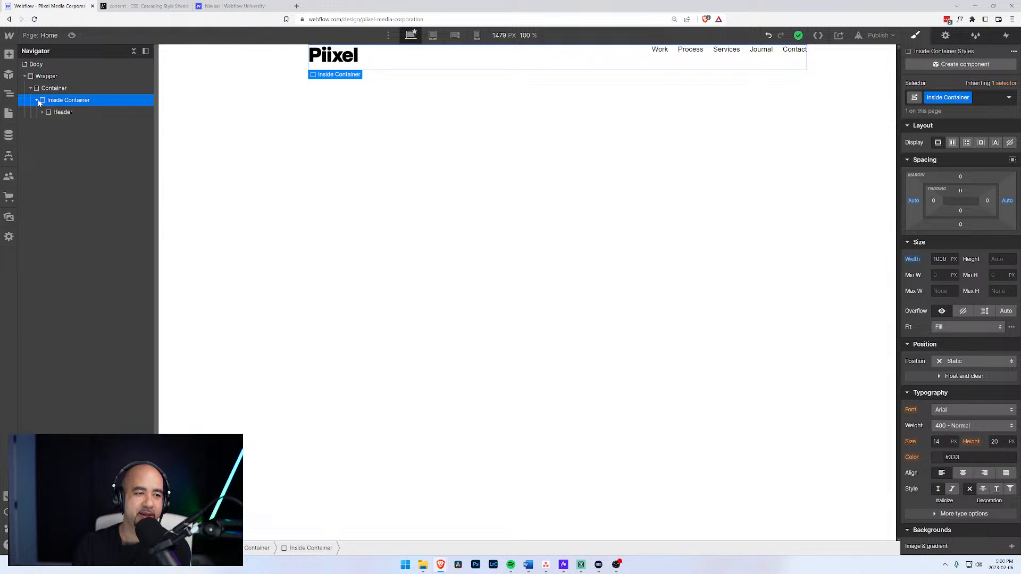
mouse_move(49, 116)
mouse_down()
mouse_move(45, 88)
mouse_move(52, 110)
mouse_up()
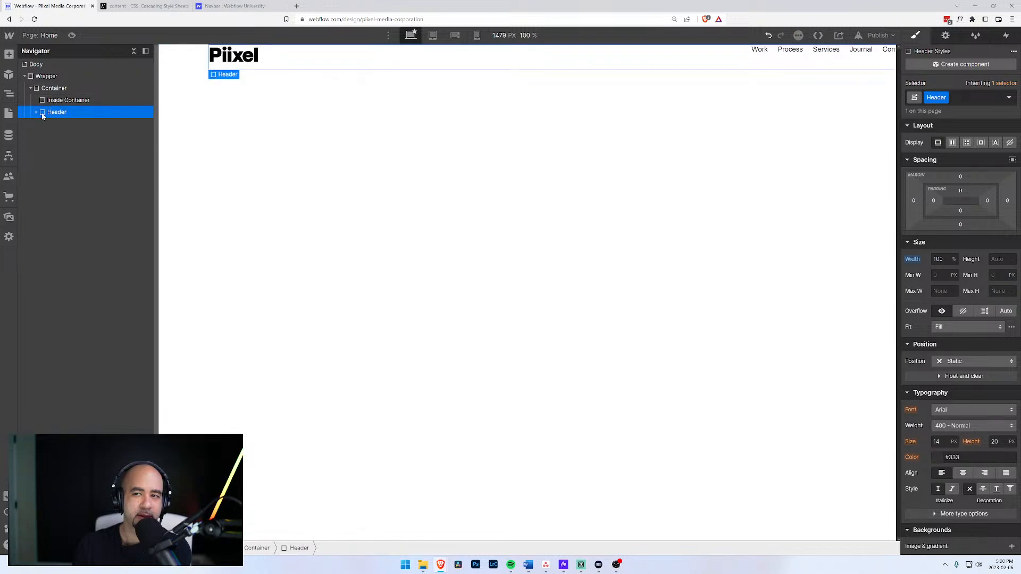
drag(43, 113, 48, 90)
click(49, 88)
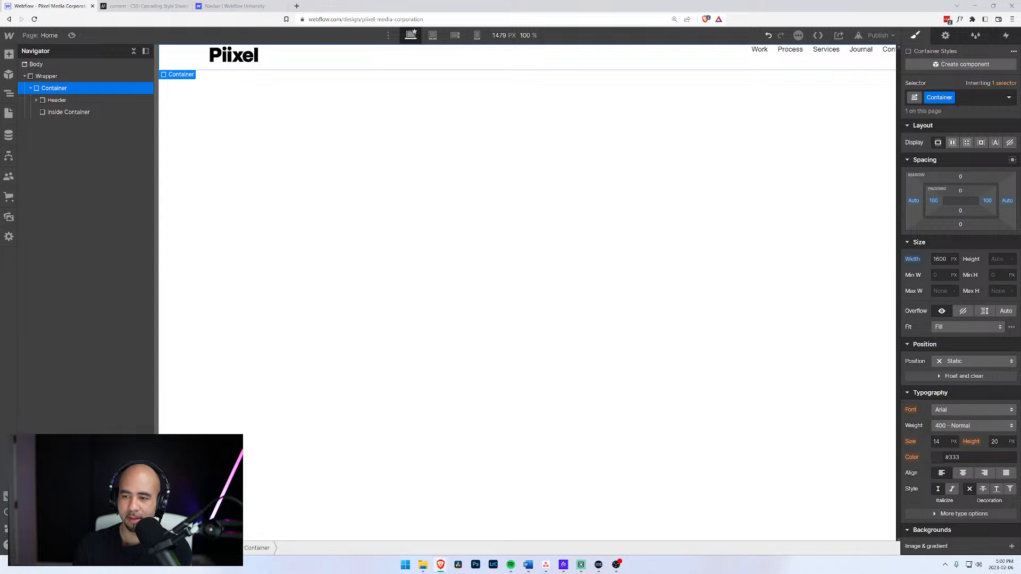
click(944, 259)
Change the Container width from 1600 px to 1400 px.
drag(943, 259, 972, 260)
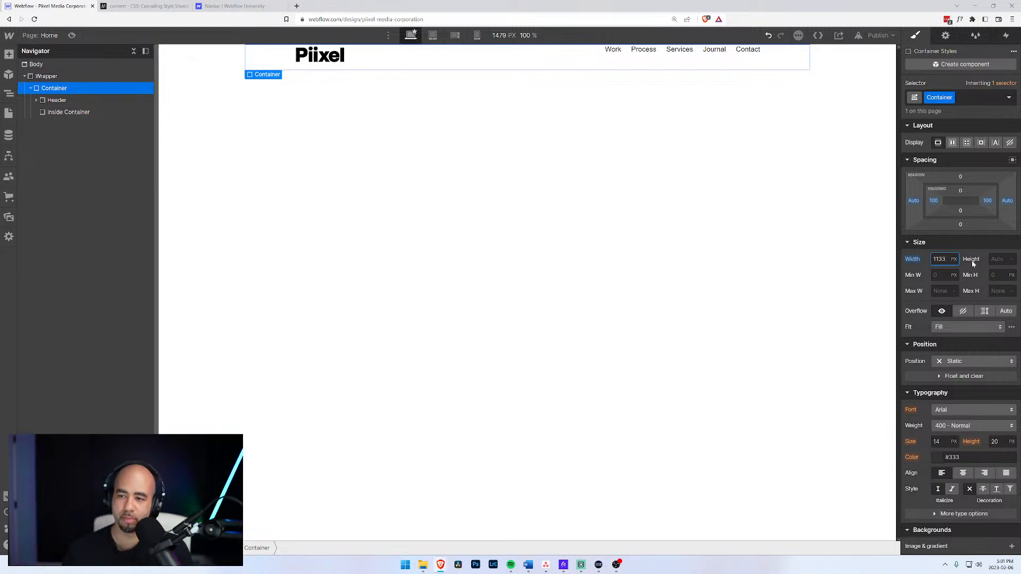
drag(946, 259, 931, 259)
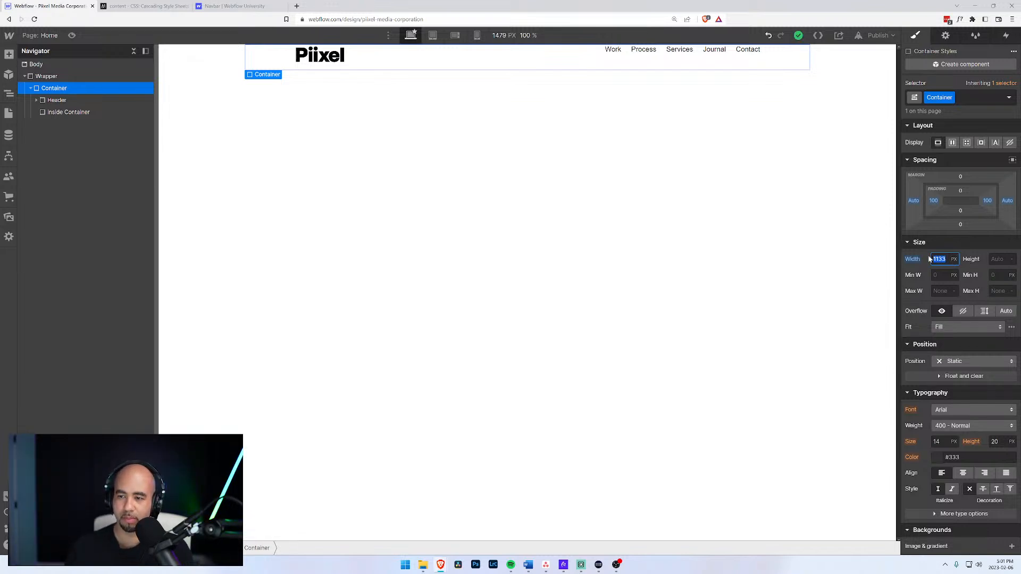
text(1400)
key(Return)
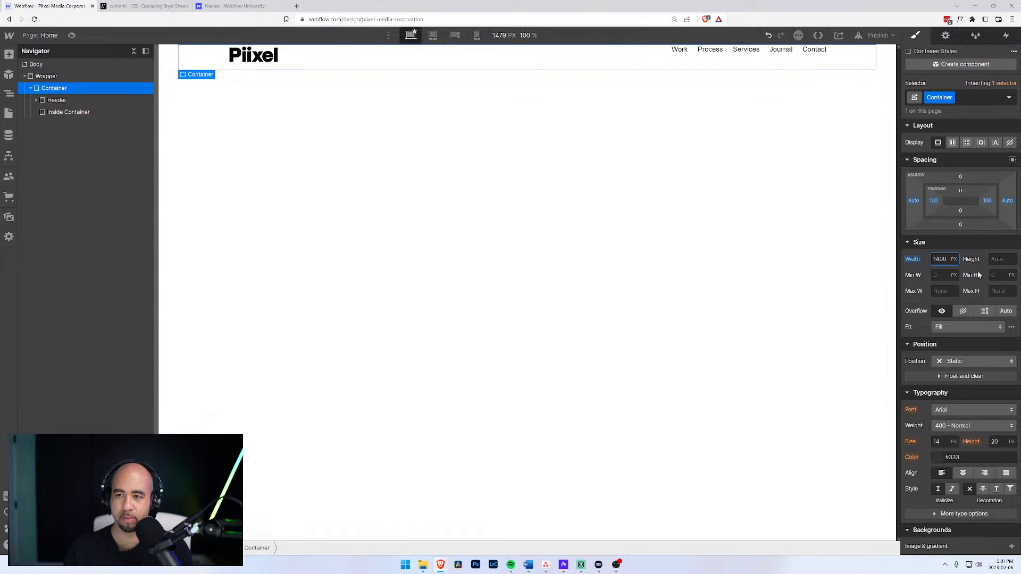
Move Header back into Inside Container and compare the two elements' settings.
click(45, 101)
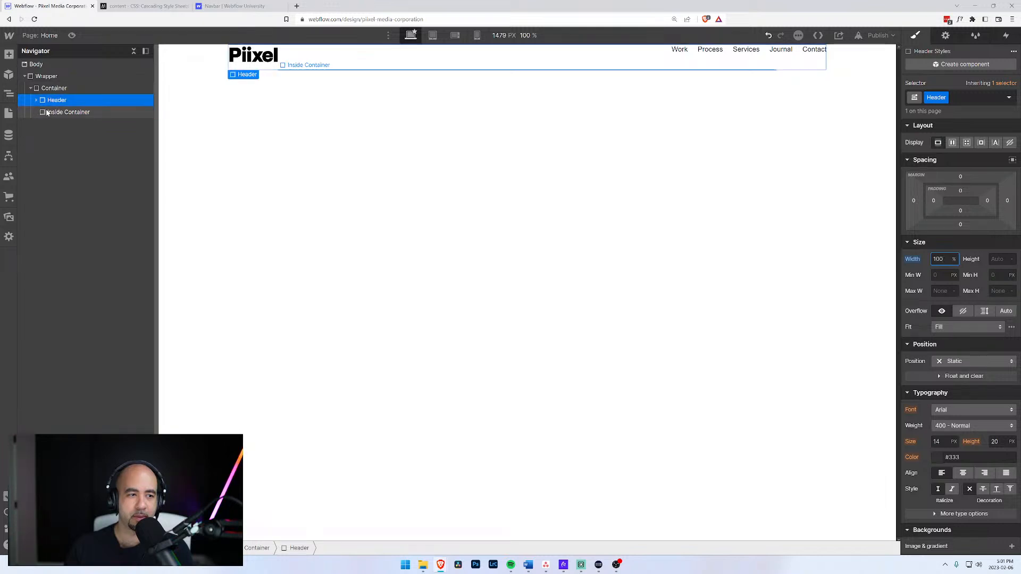
click(36, 101)
click(37, 101)
drag(43, 100, 47, 115)
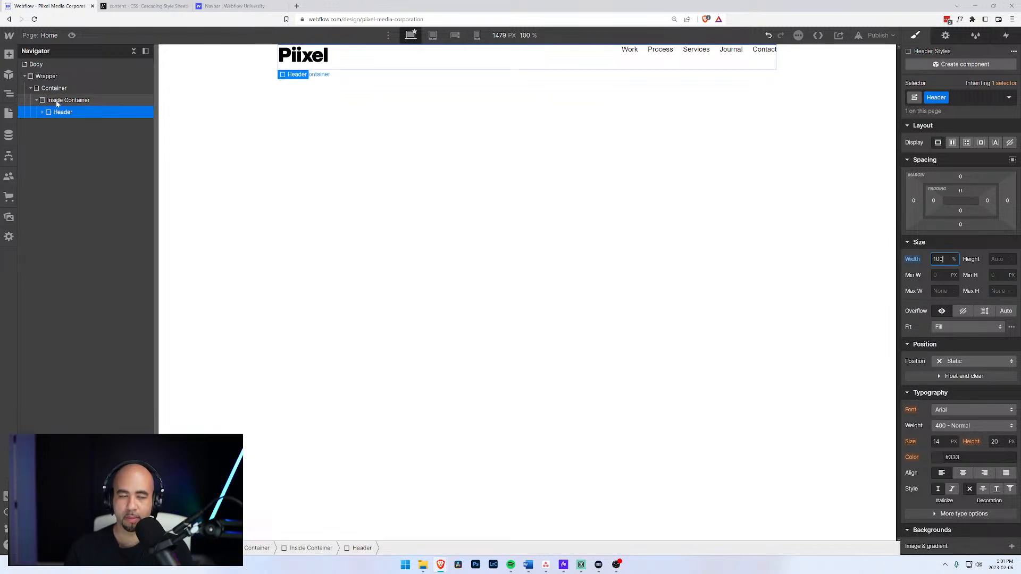
click(58, 102)
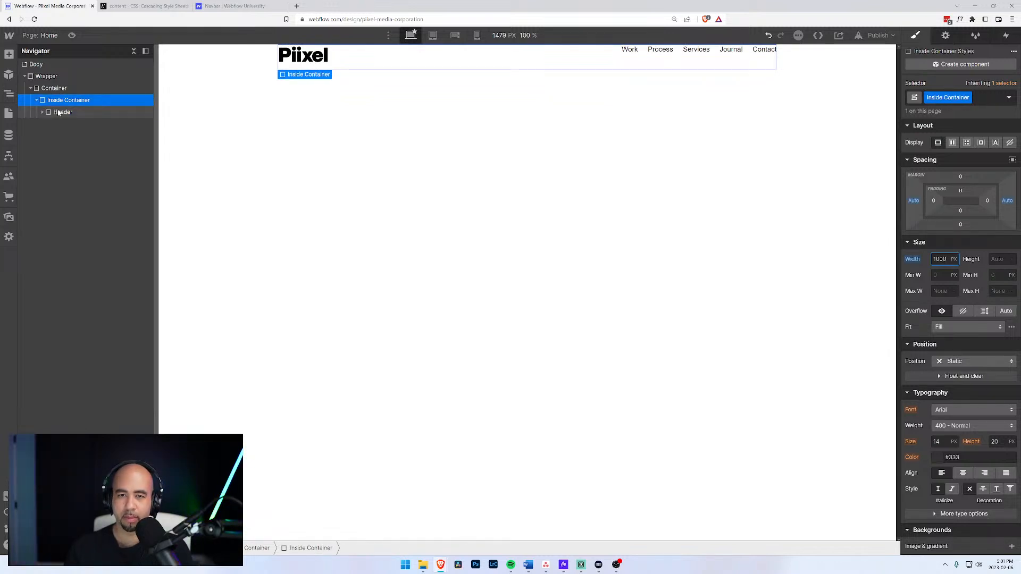
click(59, 113)
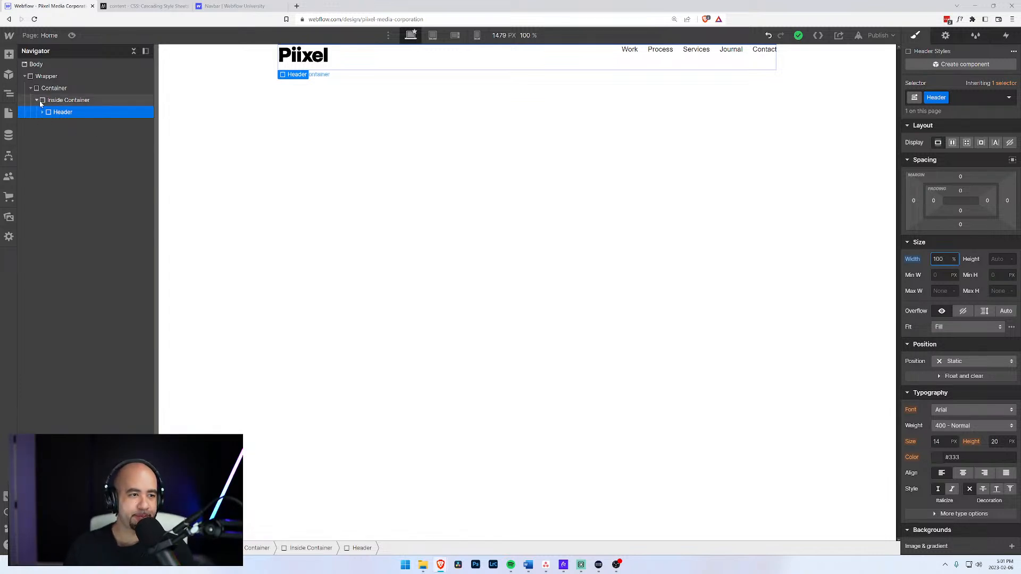
click(68, 100)
click(55, 112)
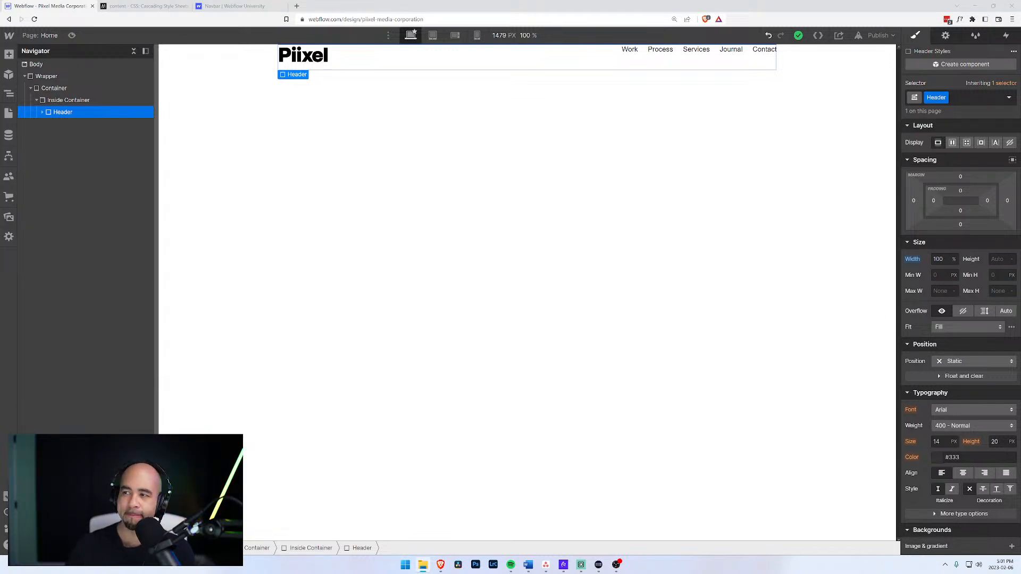
click(184, 37)
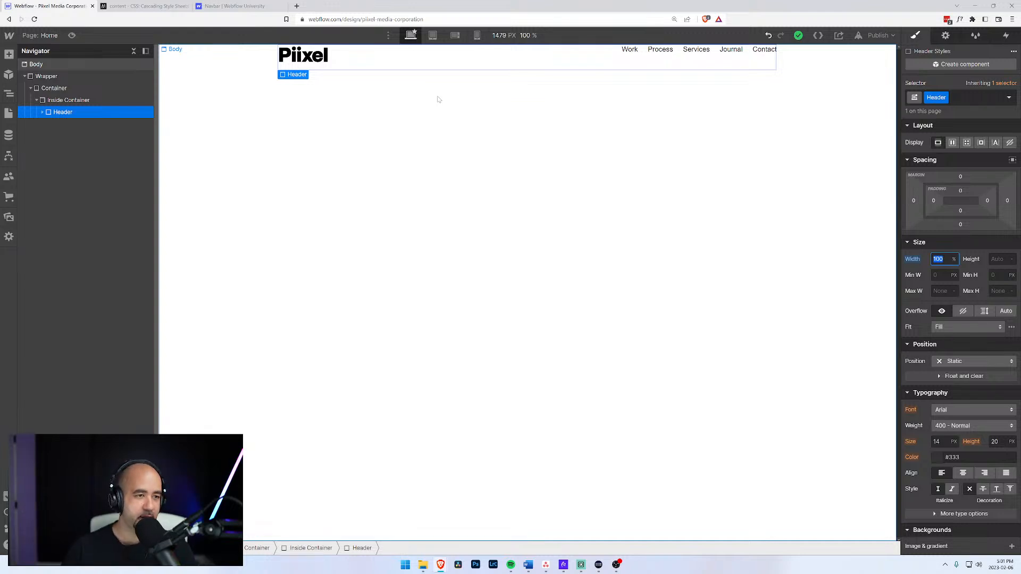
Add a Div Block with a new Hero class below Header inside Inside Container.
click(47, 104)
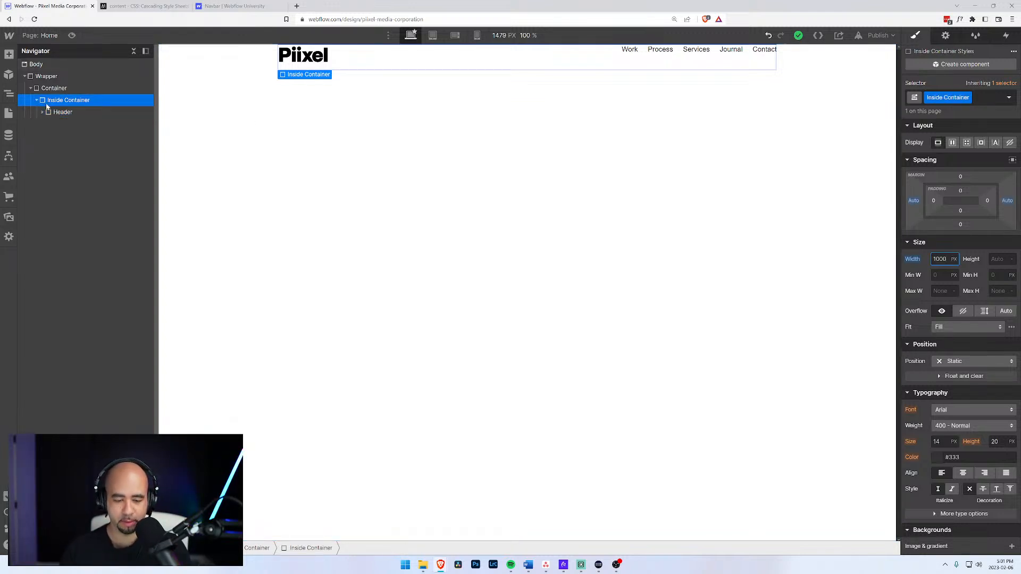
key(ctrl+e)
text(di)
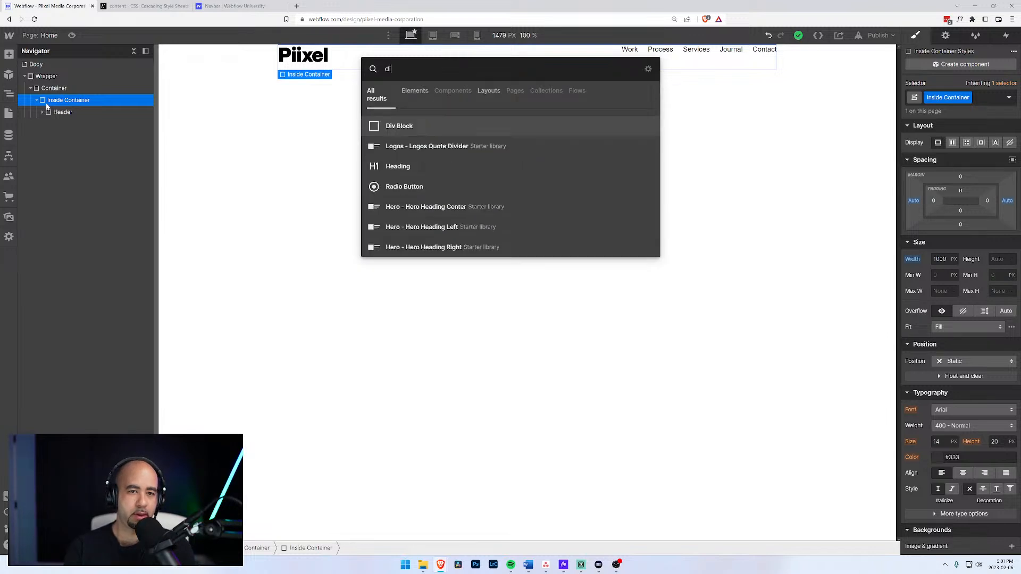
key(Return)
key(ctrl+Return)
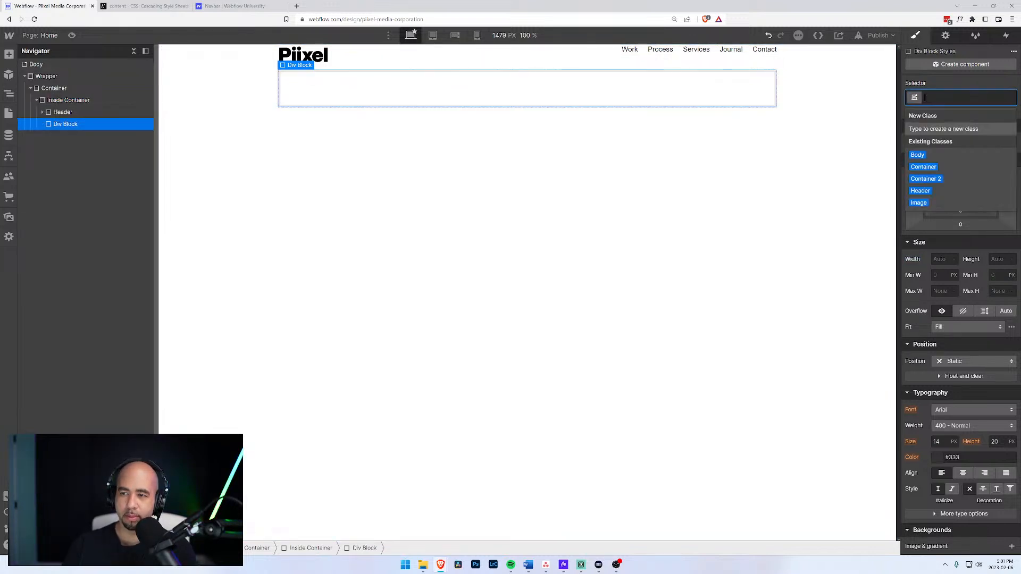
text(Hero)
key(Return)
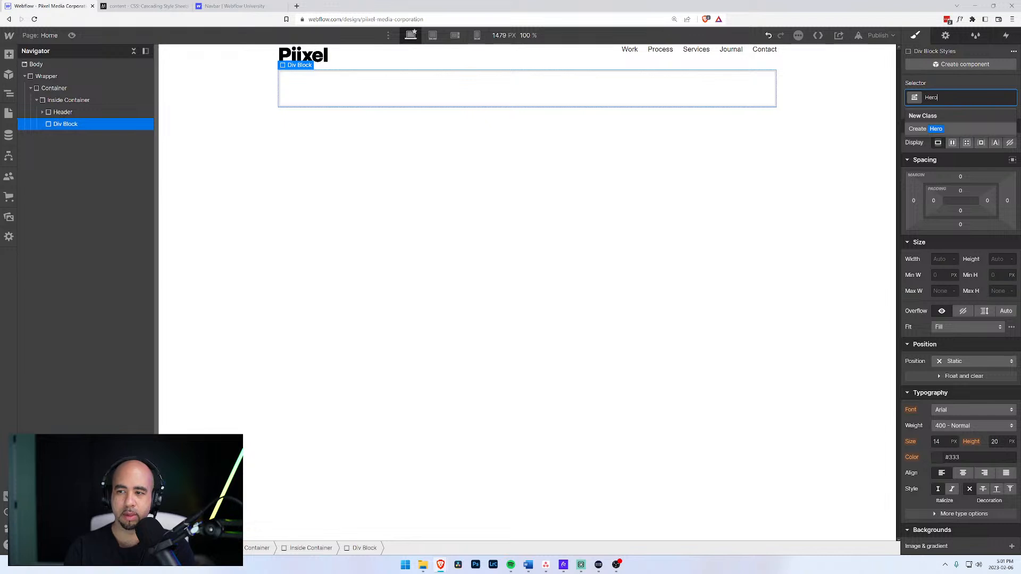
key(ctrl+e)
Insert a Heading into the Hero block, then cancel the save dialog.
text(h)
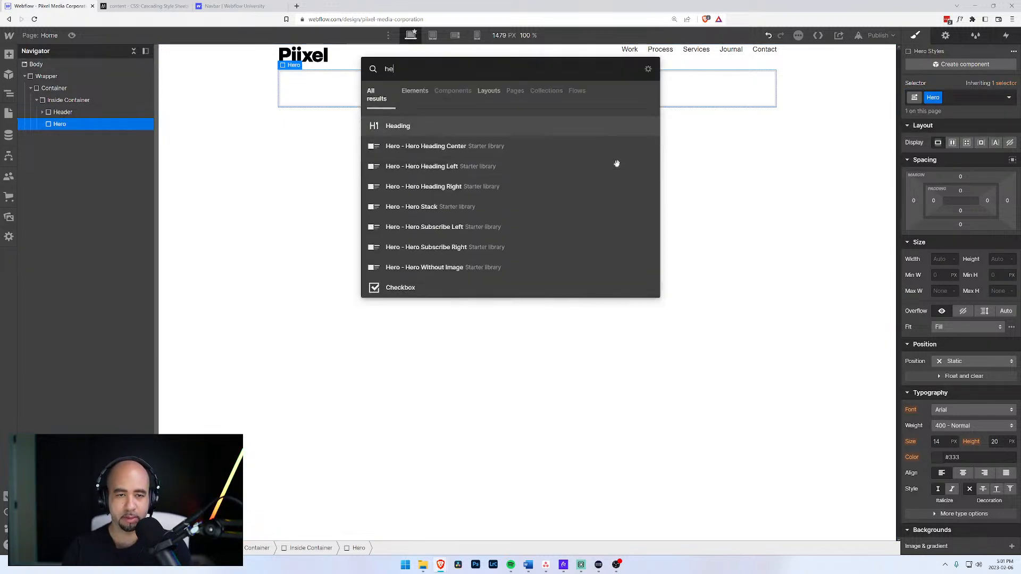
text(e)
key(Return)
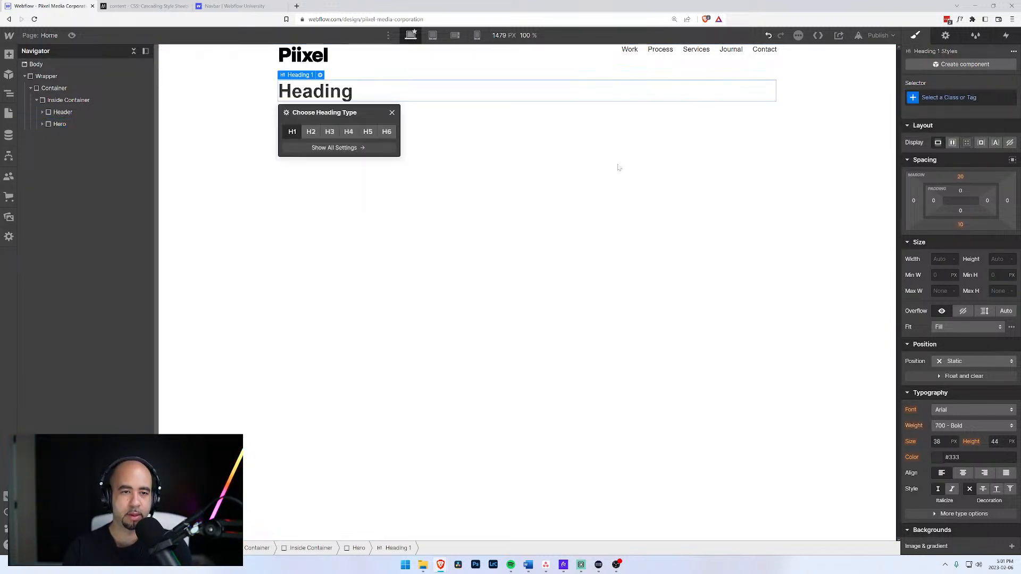
key(ctrl+s)
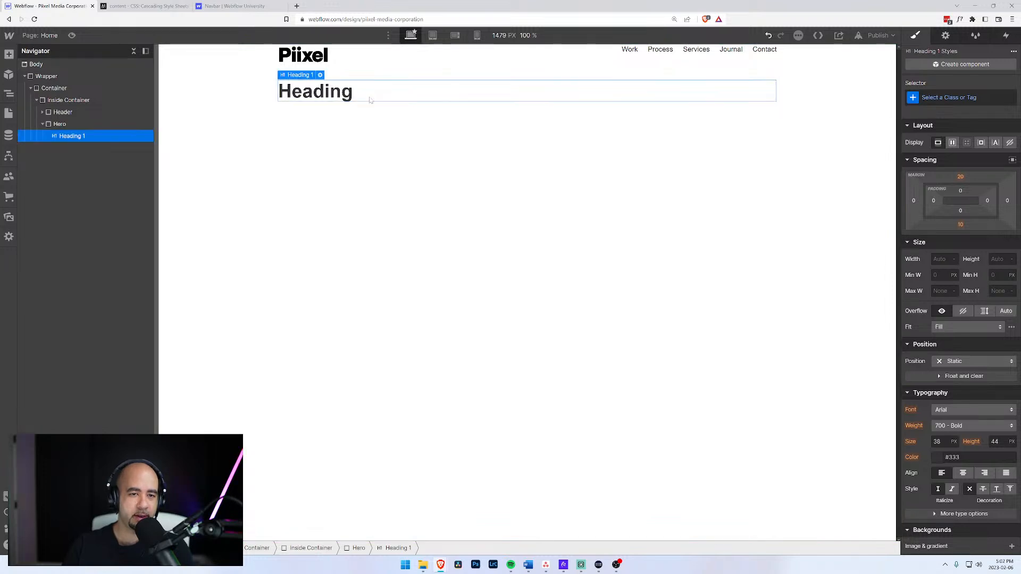
click(474, 249)
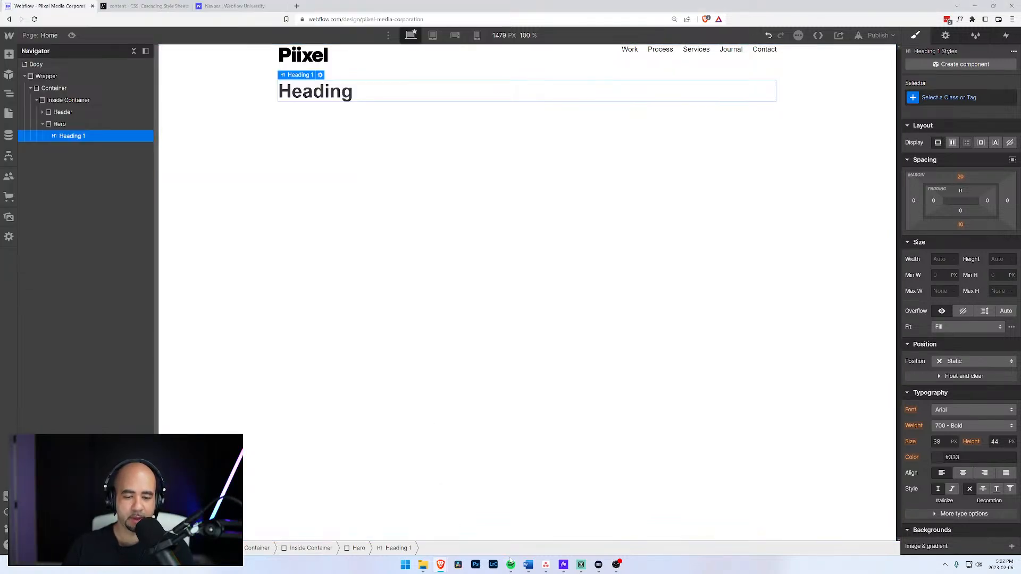
Copy the Home headline sentence from the Word website copy document.
click(528, 565)
scroll(287, 261, down, 3)
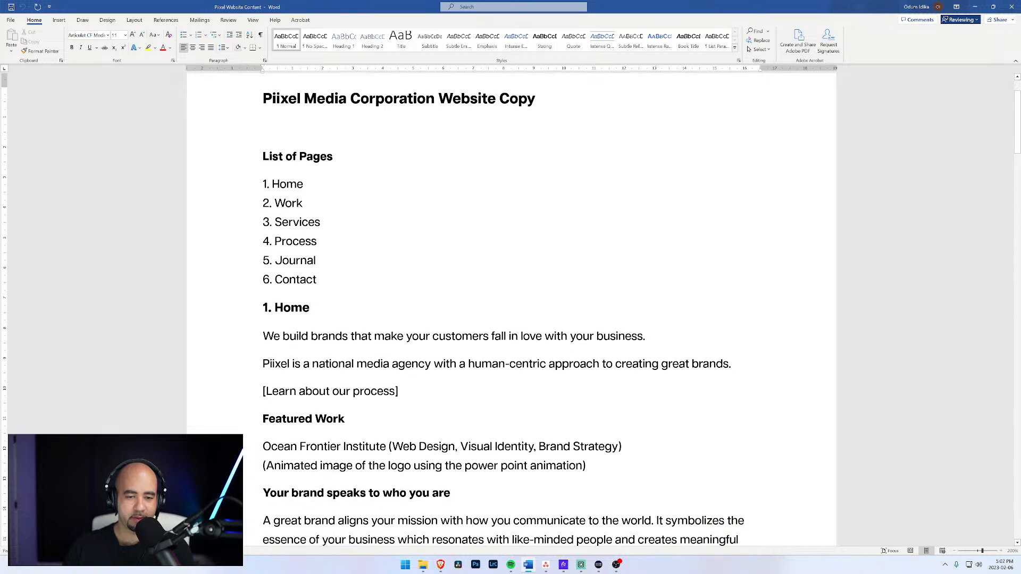
drag(647, 337, 276, 341)
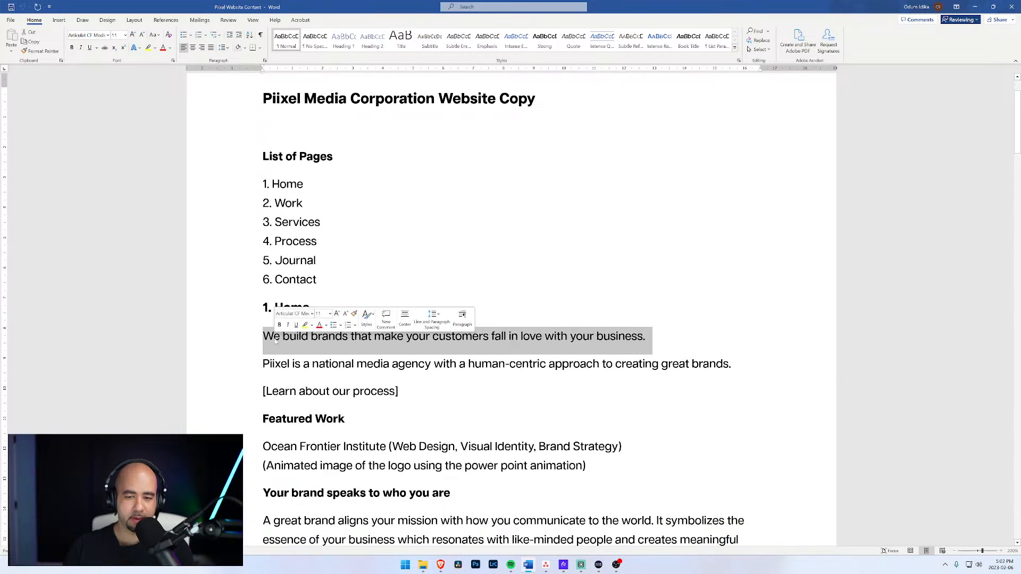
click(975, 6)
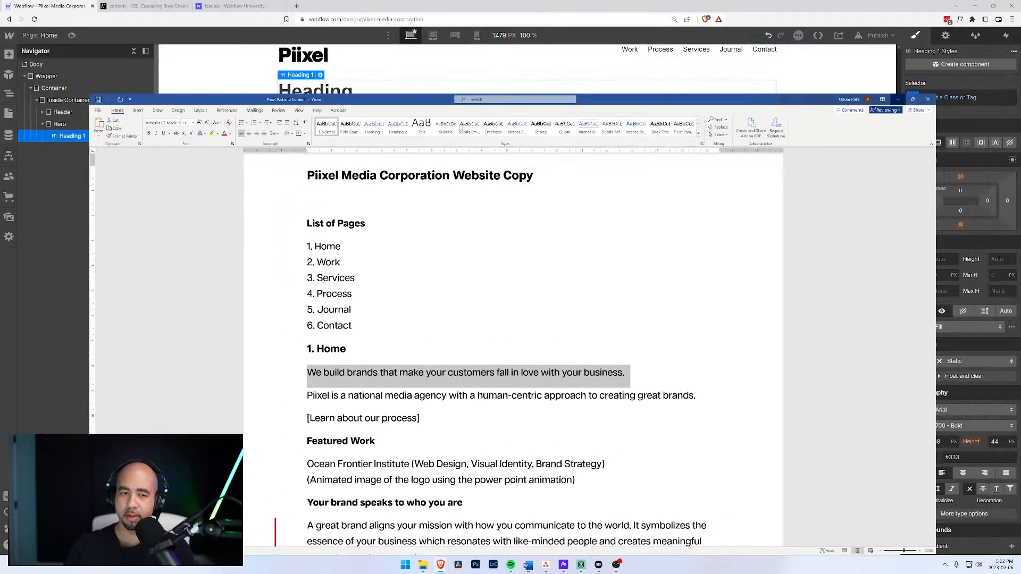
Replace the heading placeholder with 'We build brands that make your customers fall in love with your business.'.
double_click(372, 91)
drag(354, 91, 272, 97)
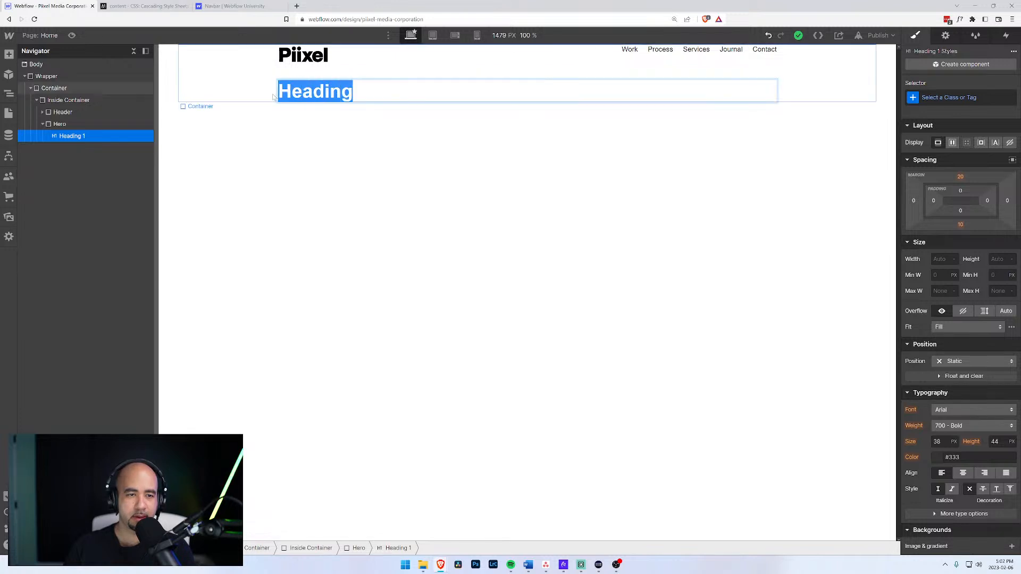
text(We buildbrands that make your customers fall in love with your business.)
click(357, 91)
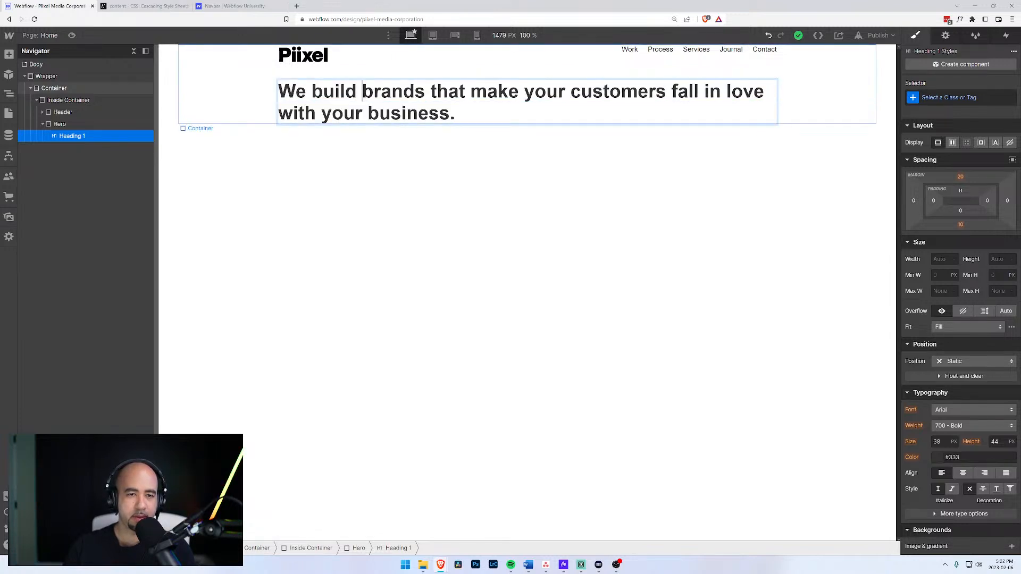
click(62, 126)
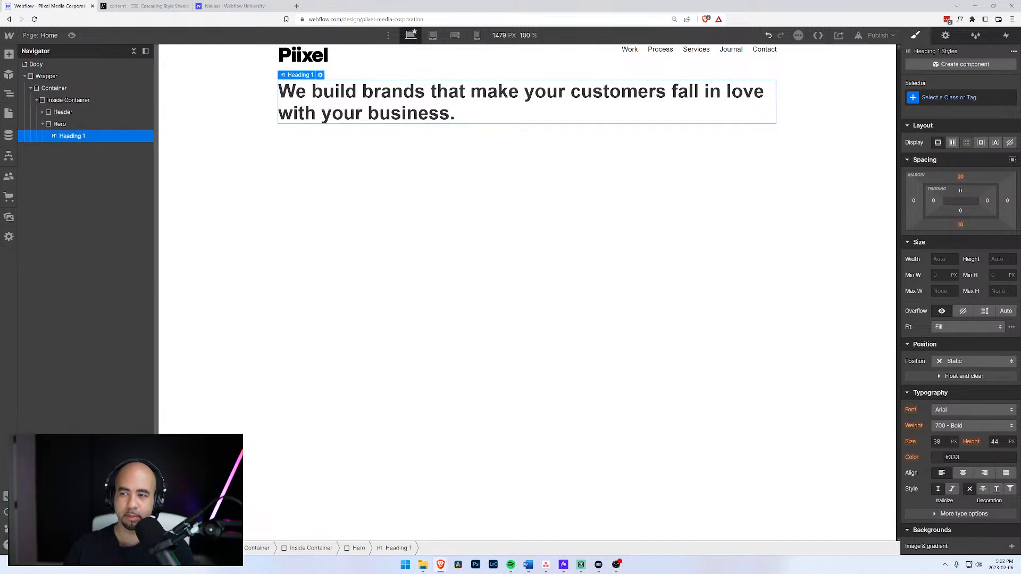
click(958, 98)
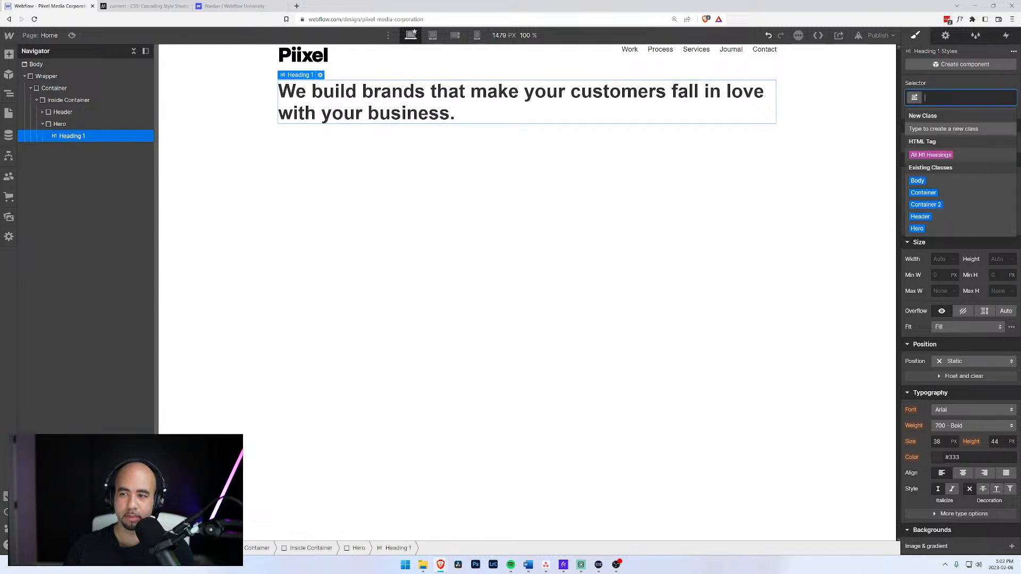
click(78, 126)
click(76, 136)
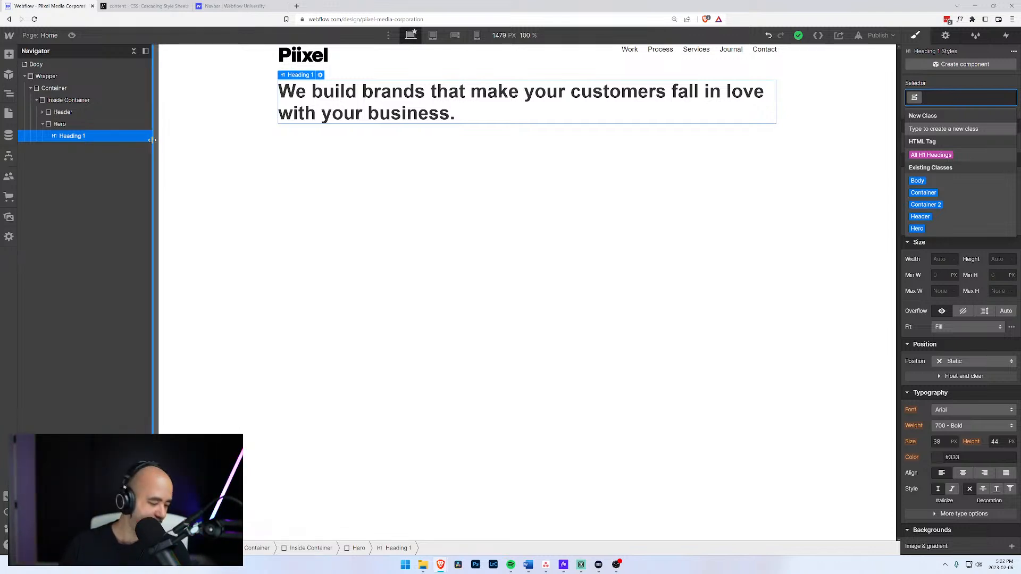
Insert a Text Block below the Hero's Heading 1 via Ctrl+E quick-find.
click(64, 124)
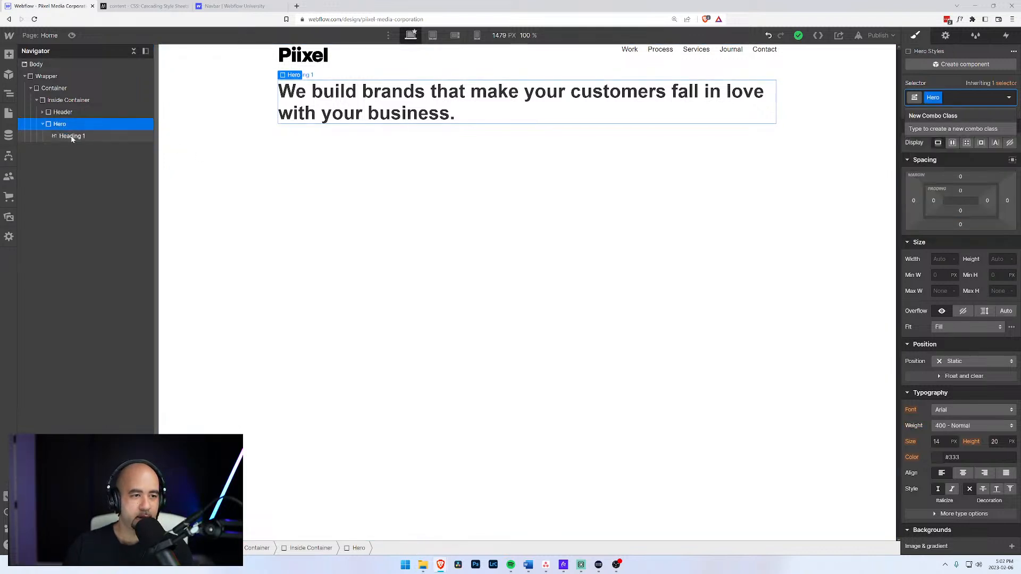
click(71, 136)
key(ctrl+e)
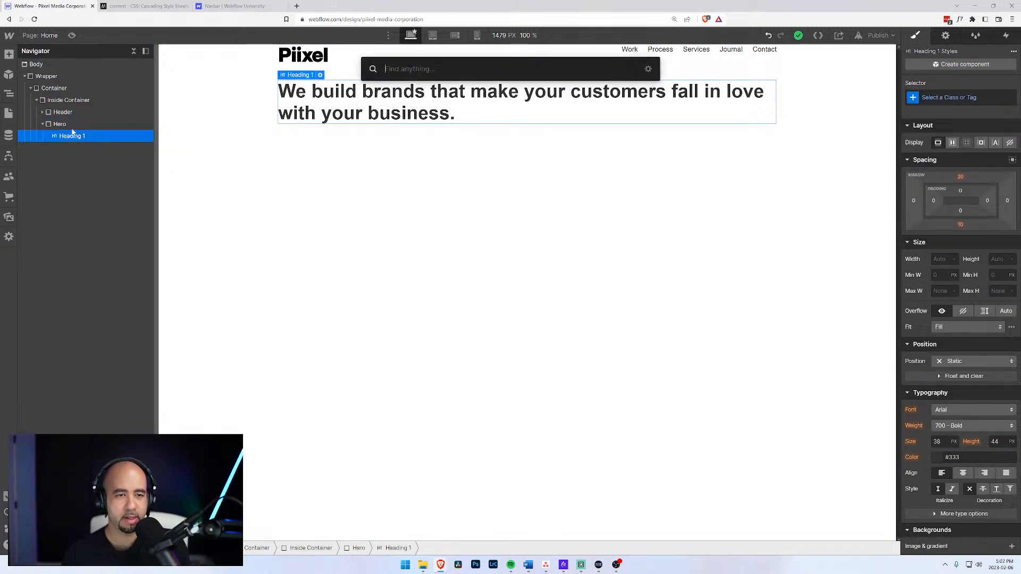
text(text)
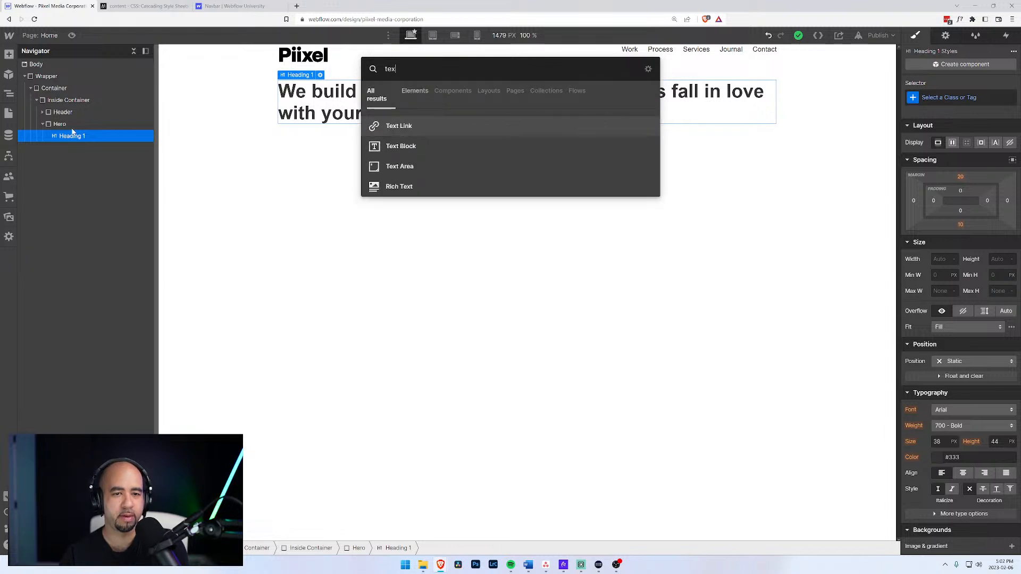
key(Down)
key(Return)
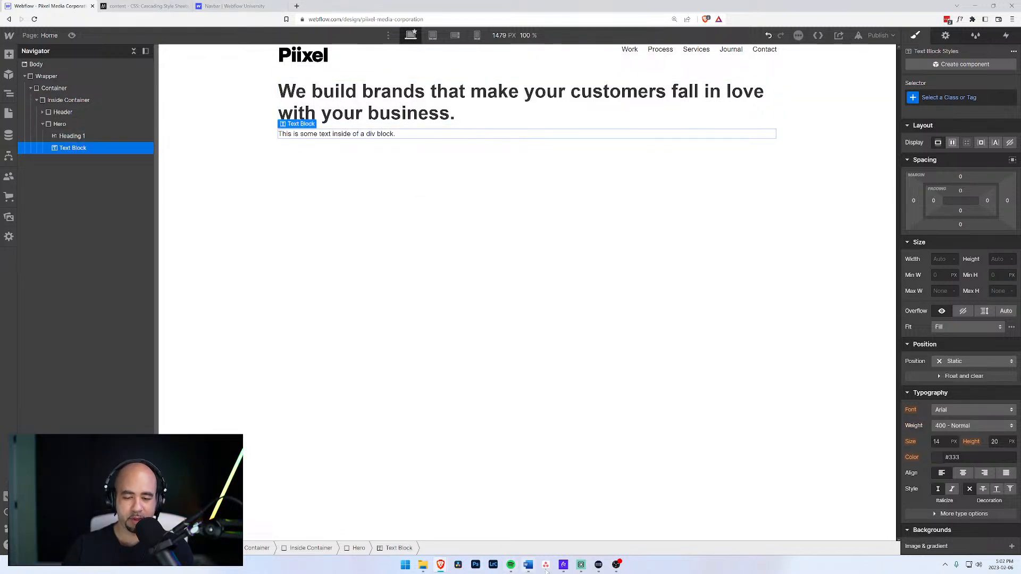
Paste the Piixel intro paragraph copied from the Word document into the new text block.
click(528, 565)
click(731, 364)
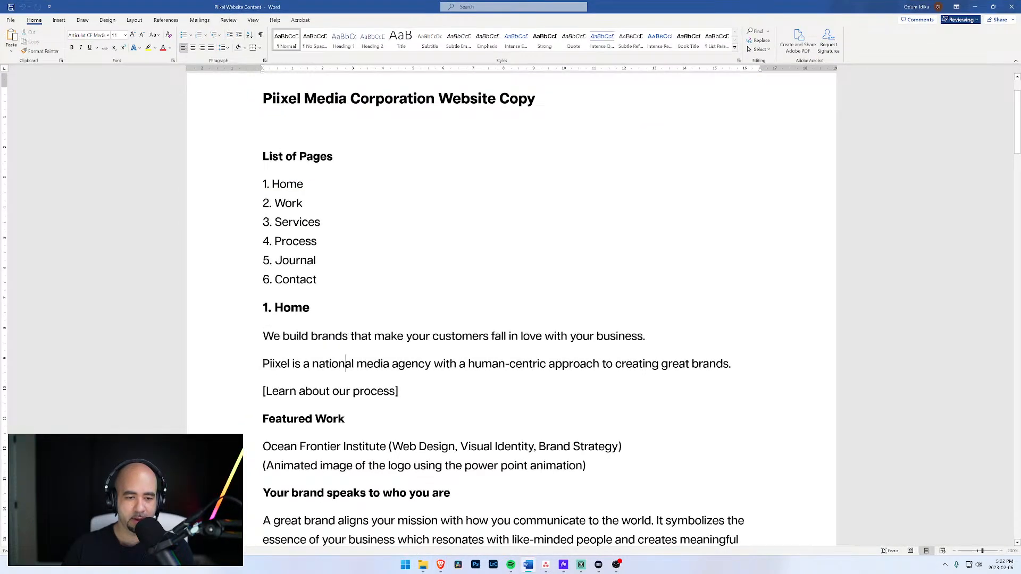
drag(732, 364, 255, 364)
key(ctrl+c)
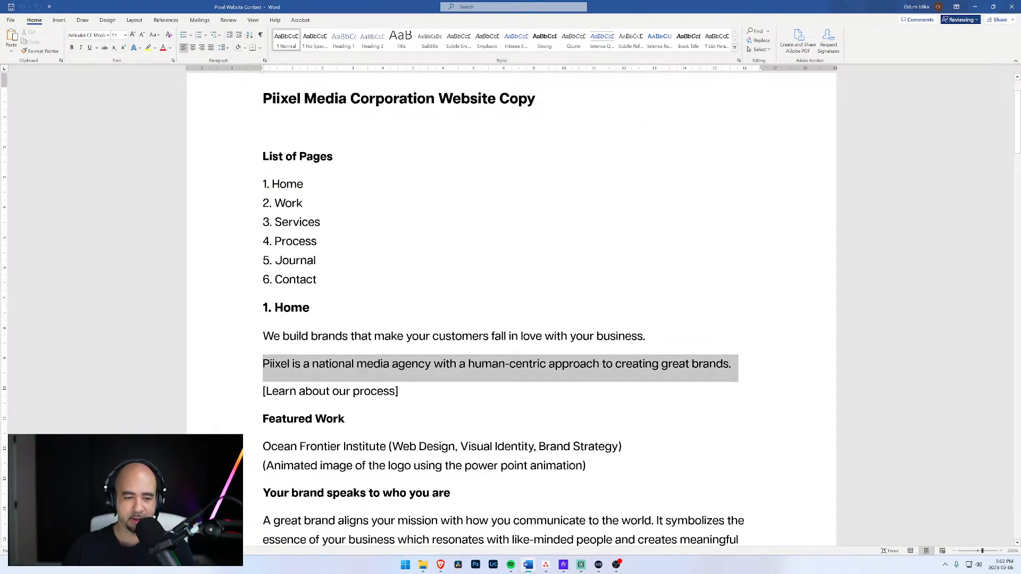
click(975, 7)
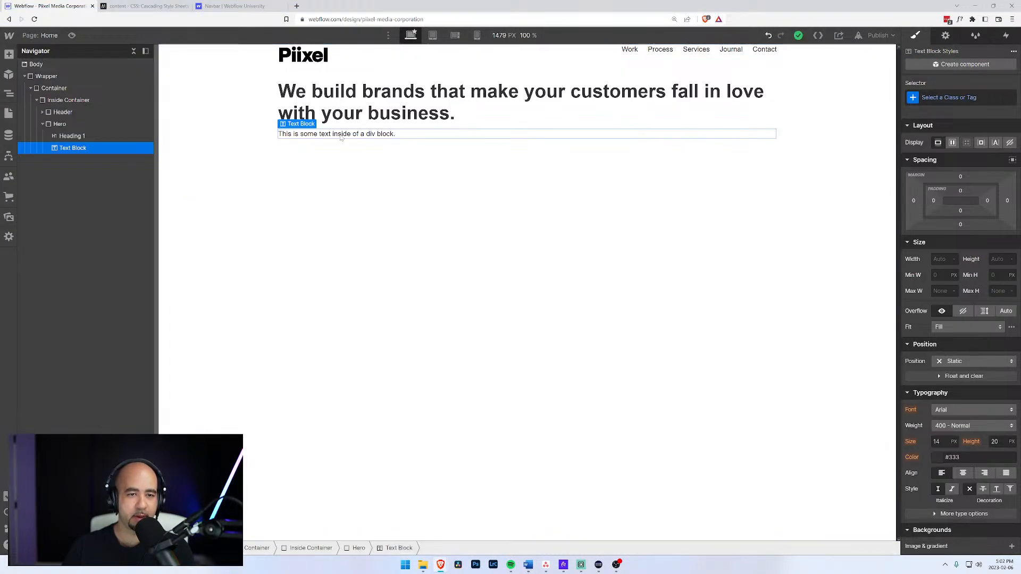
double_click(341, 134)
key(ctrl+v)
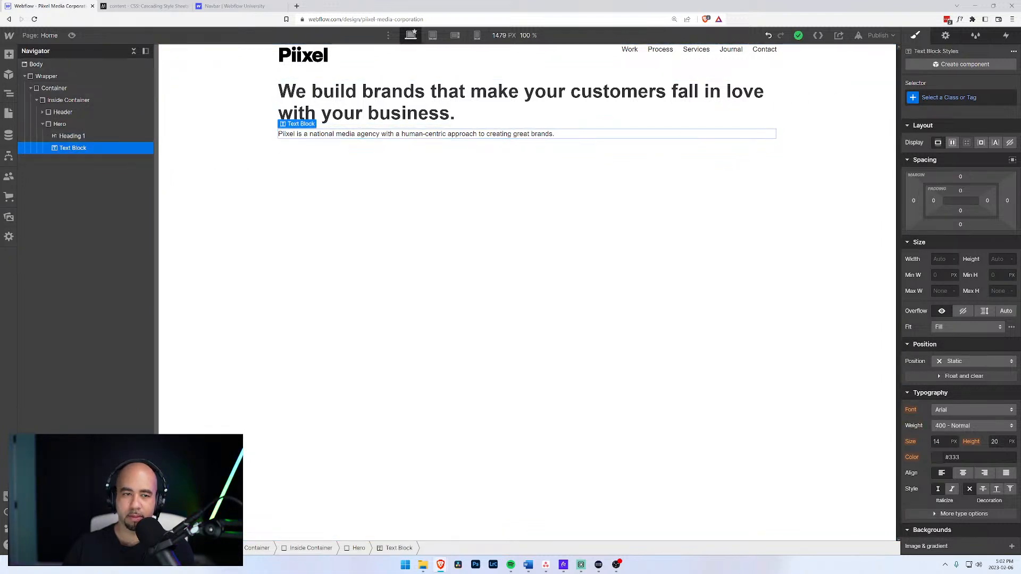
Begin naming a 'Hero Tex' class for the text block, then abandon it.
click(961, 98)
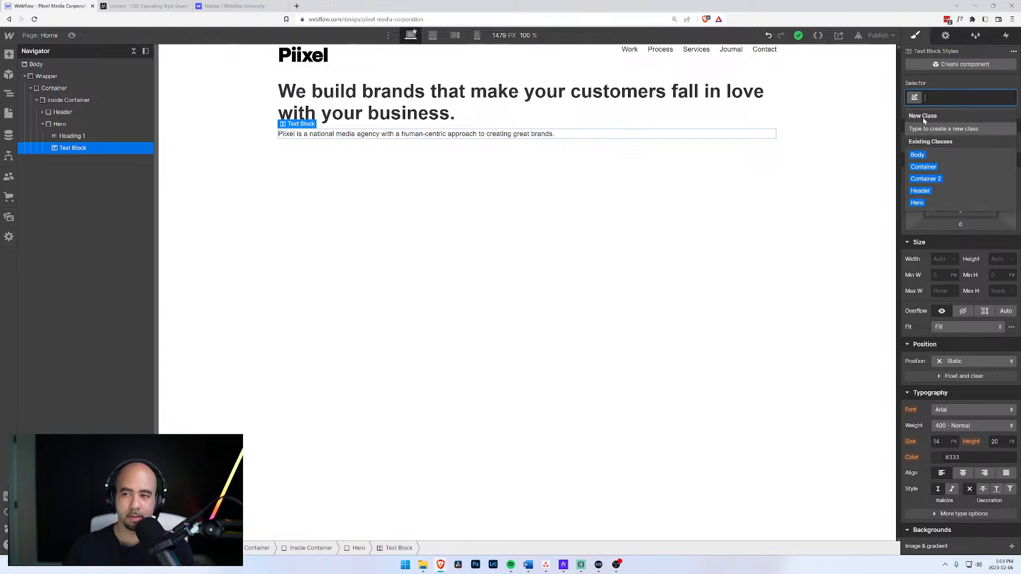
text(Hero Text)
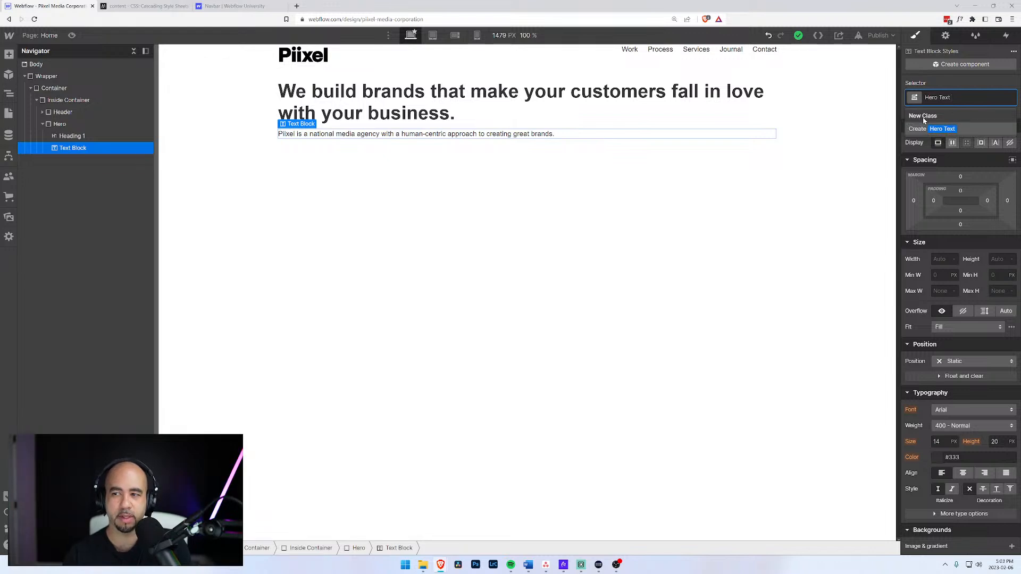
key(ctrl+a)
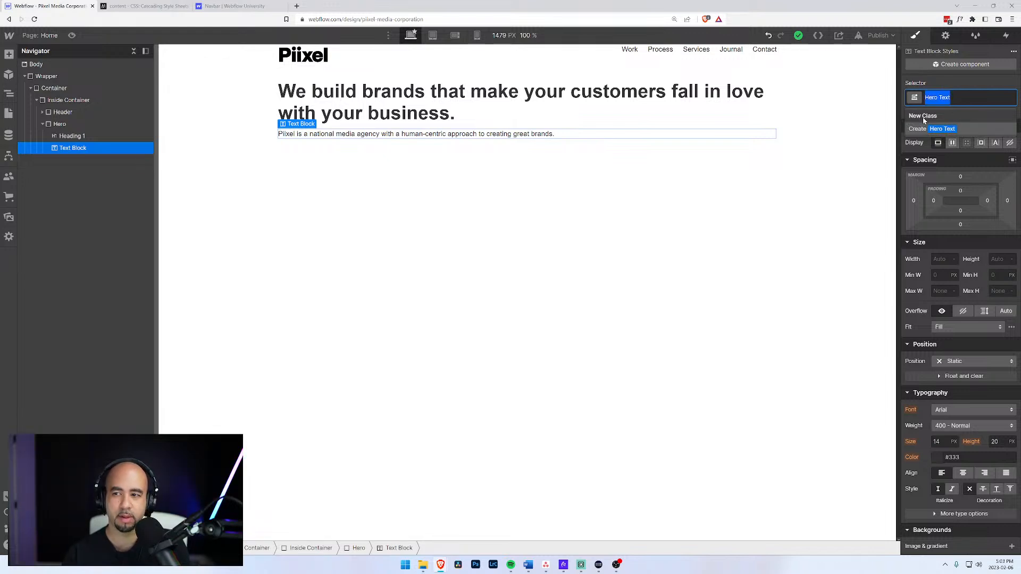
key(BackSpace)
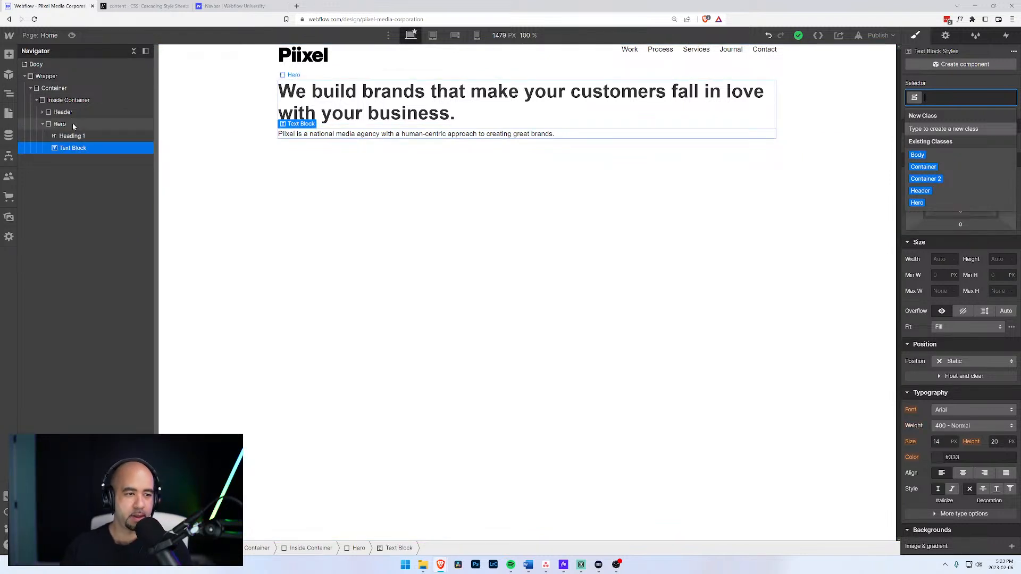
Add a Link Block below the intro paragraph with a Text Block inside it.
key(ctrl+e)
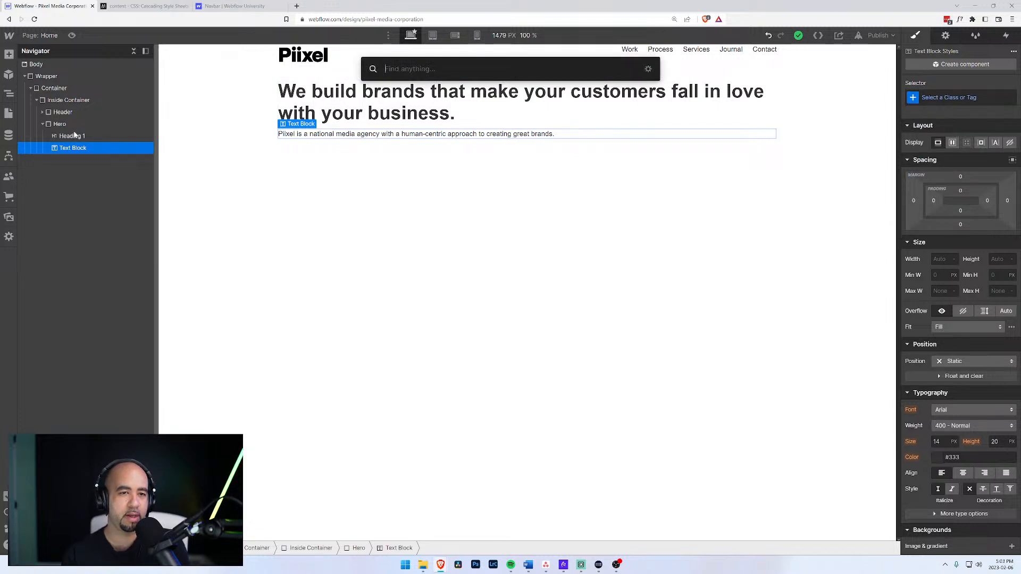
text(link)
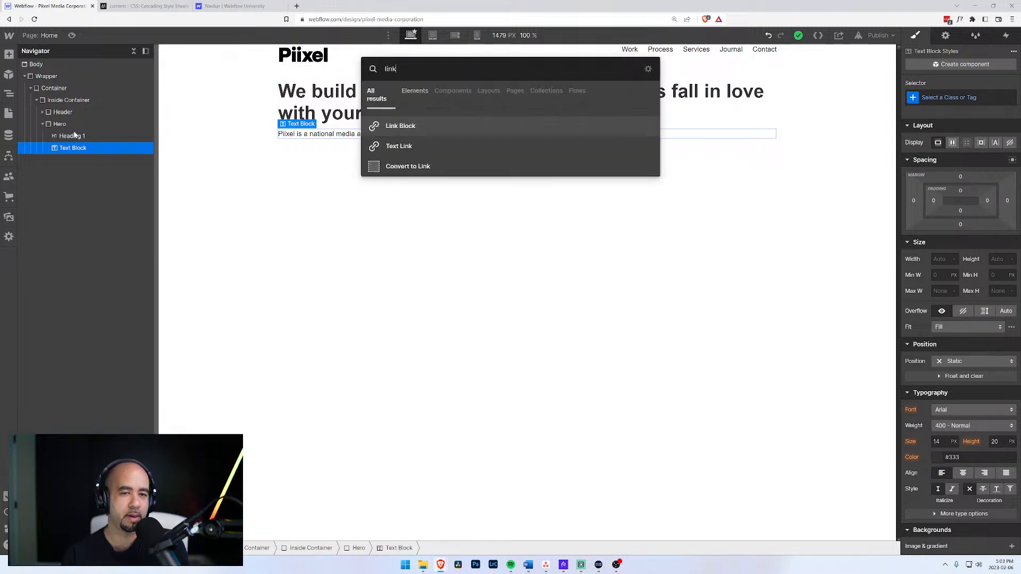
key(Return)
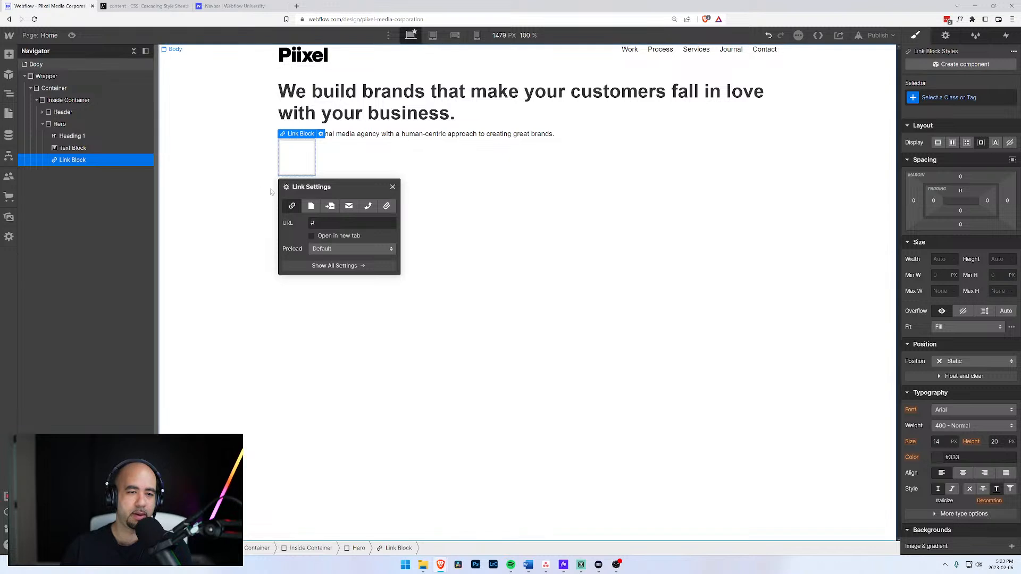
key(ctrl+e)
text(text)
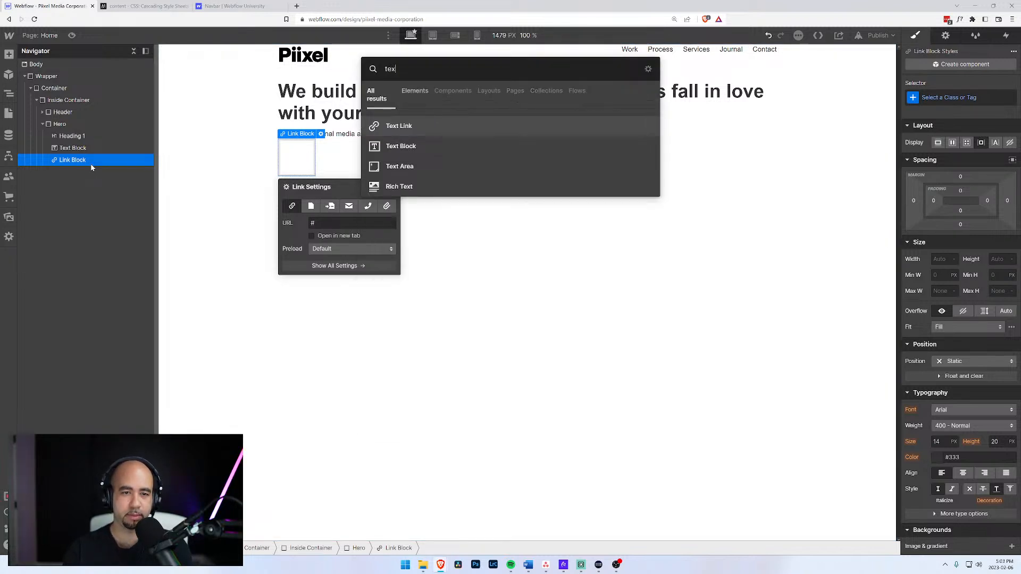
key(Down)
key(Return)
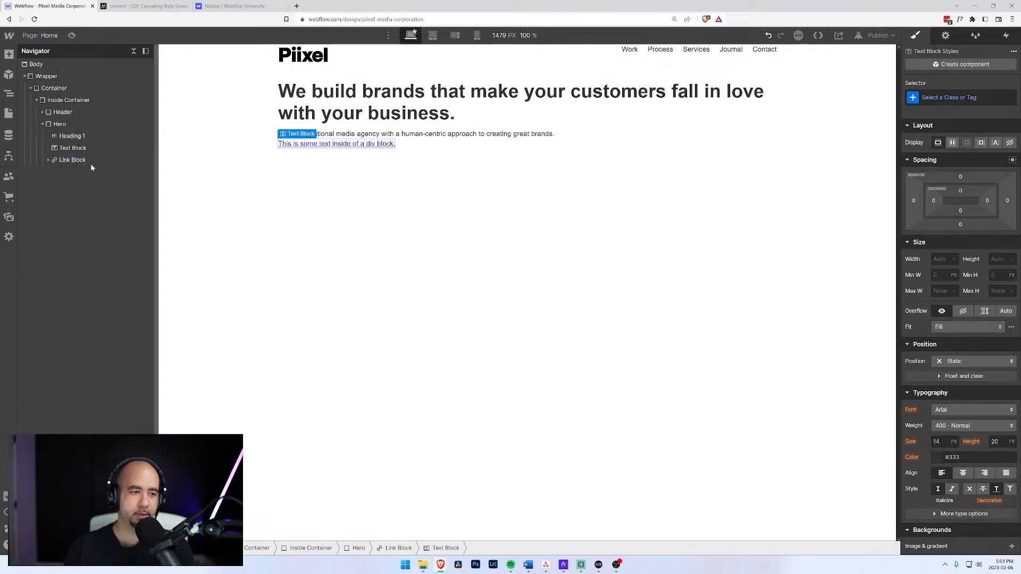
Replace the link's placeholder text with 'Learn about our process'.
click(48, 160)
key(Return)
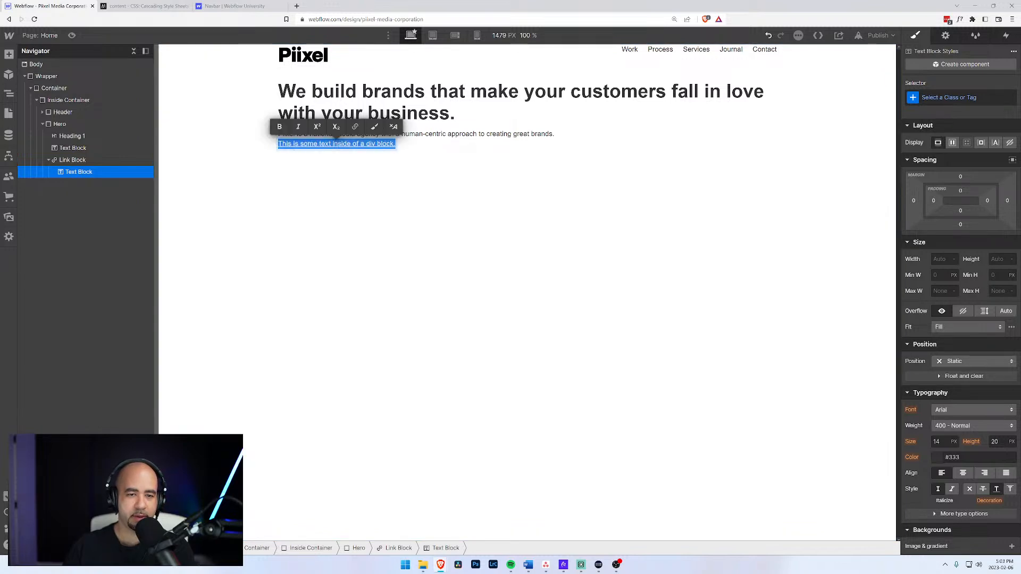
click(528, 565)
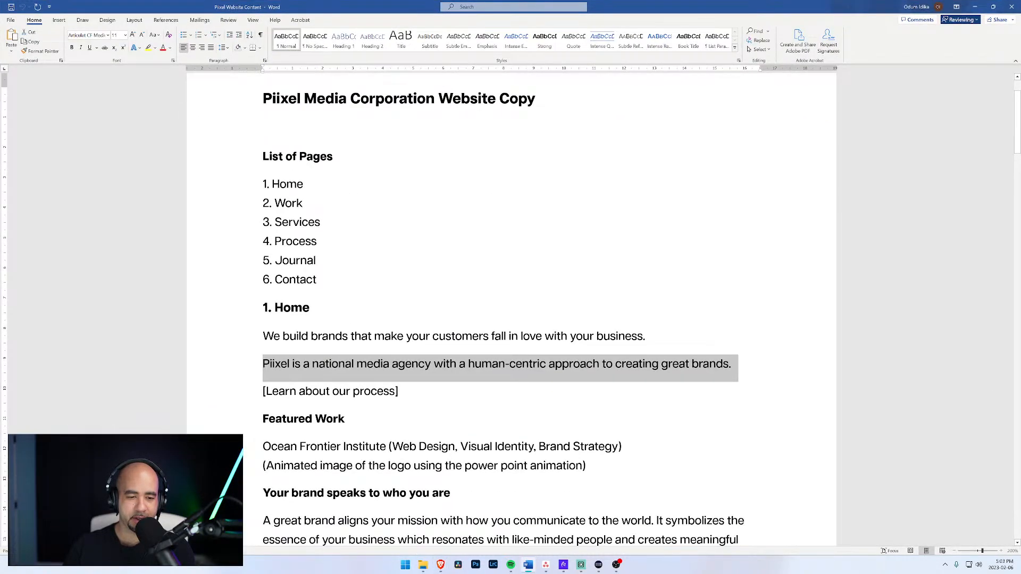
click(975, 7)
text(Learn)
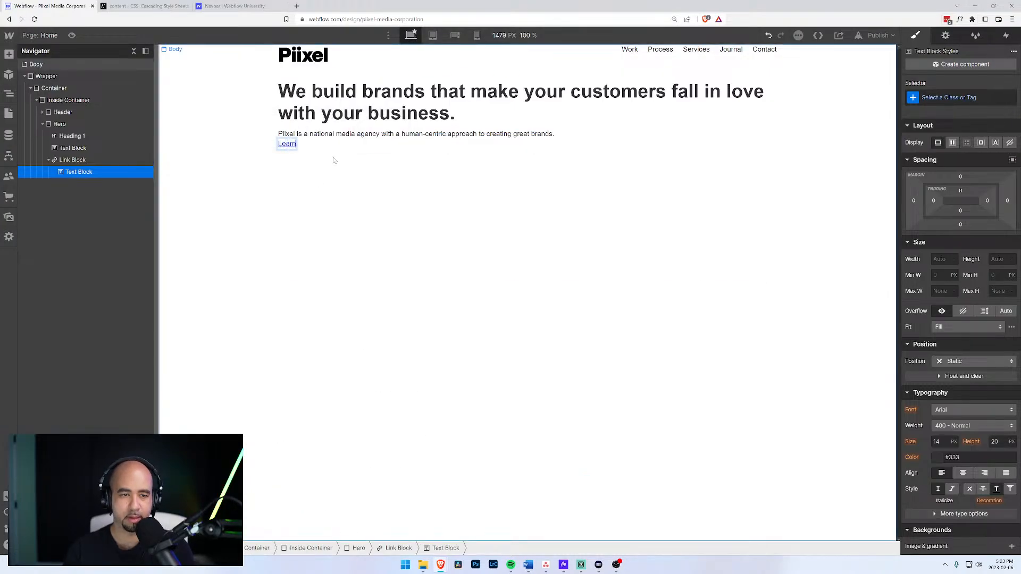
text( more about our p)
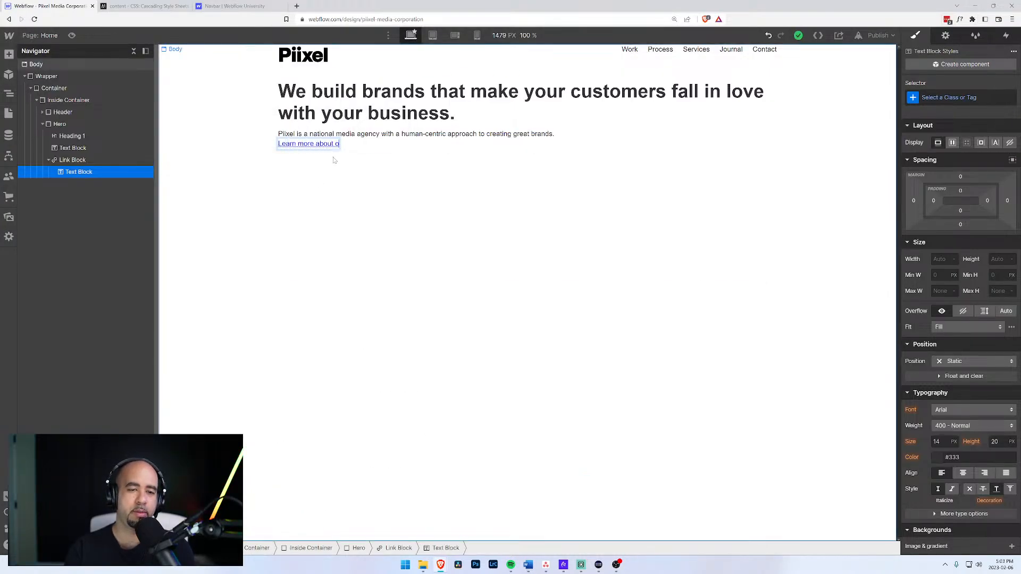
key(BackSpace)
key(BackSpace)
key(BackSpace)
key(BackSpace)
key(BackSpace)
key(BackSpace)
key(BackSpace)
key(BackSpace)
key(BackSpace)
key(BackSpace)
key(BackSpace)
key(BackSpace)
key(BackSpace)
key(BackSpace)
key(BackSpace)
key(BackSpace)
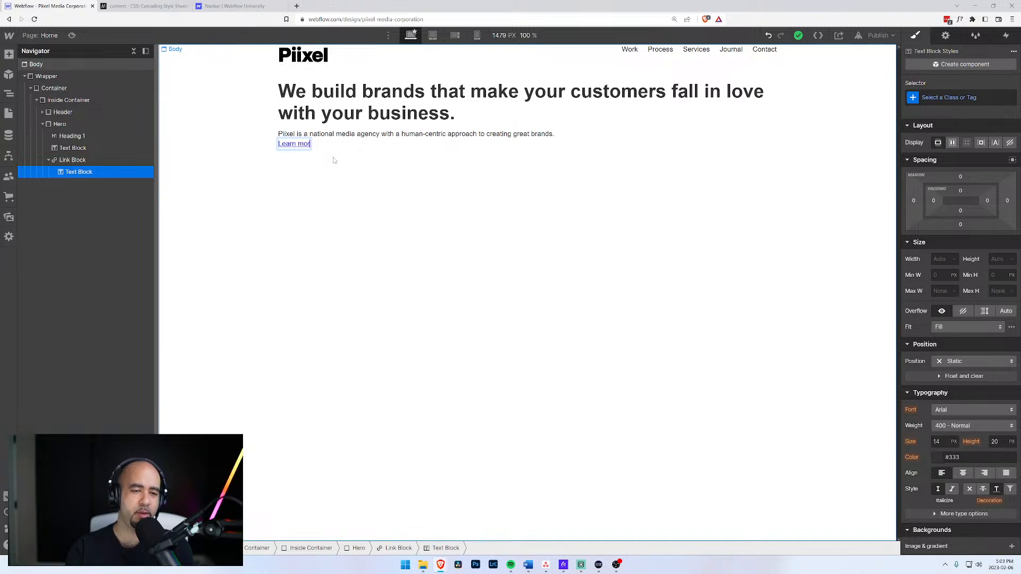
text(about ou)
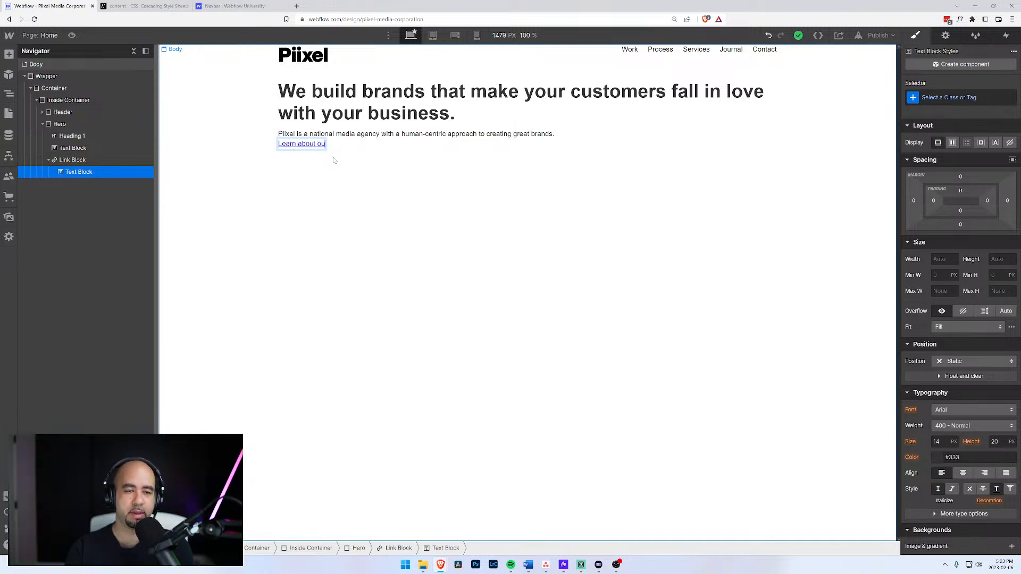
text(r process)
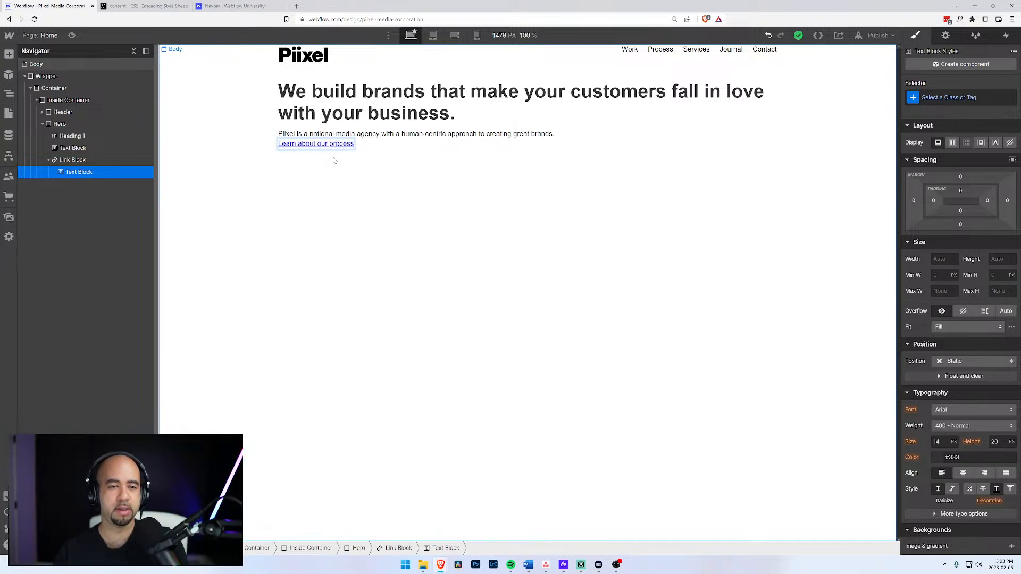
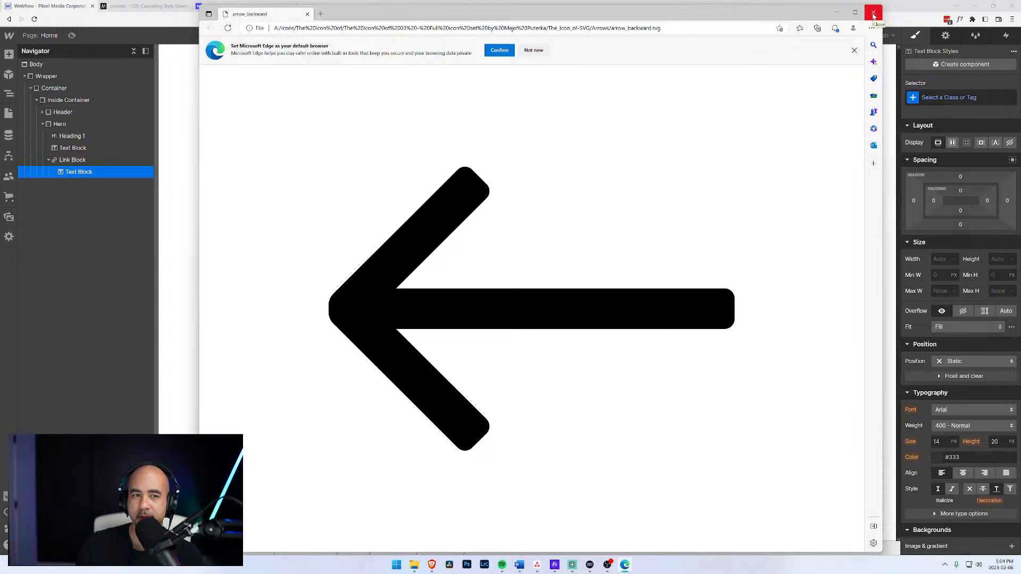
Close the Edge windows previewing arrow_backward.svg and arrow_forward.svg.
click(874, 16)
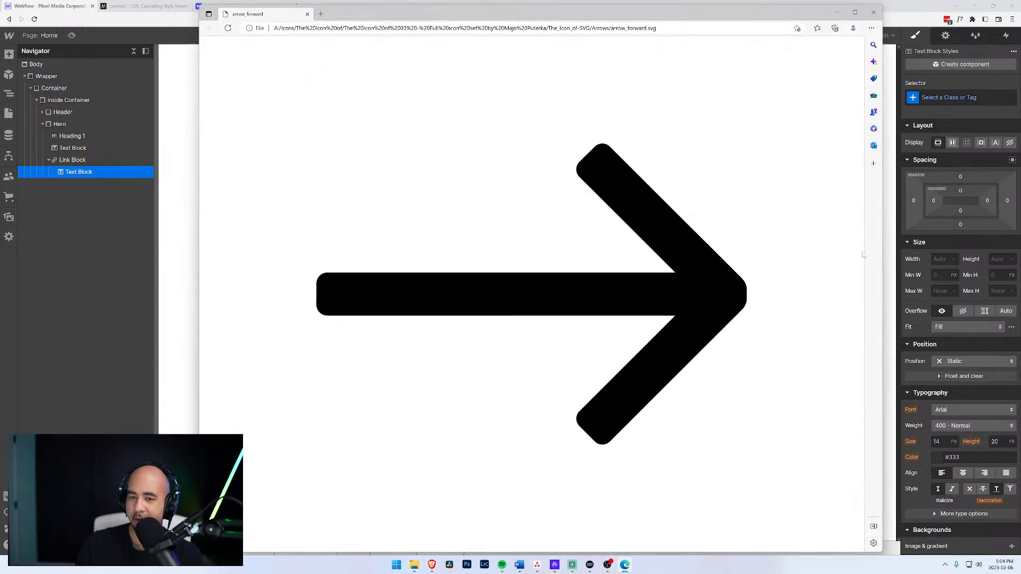
click(876, 13)
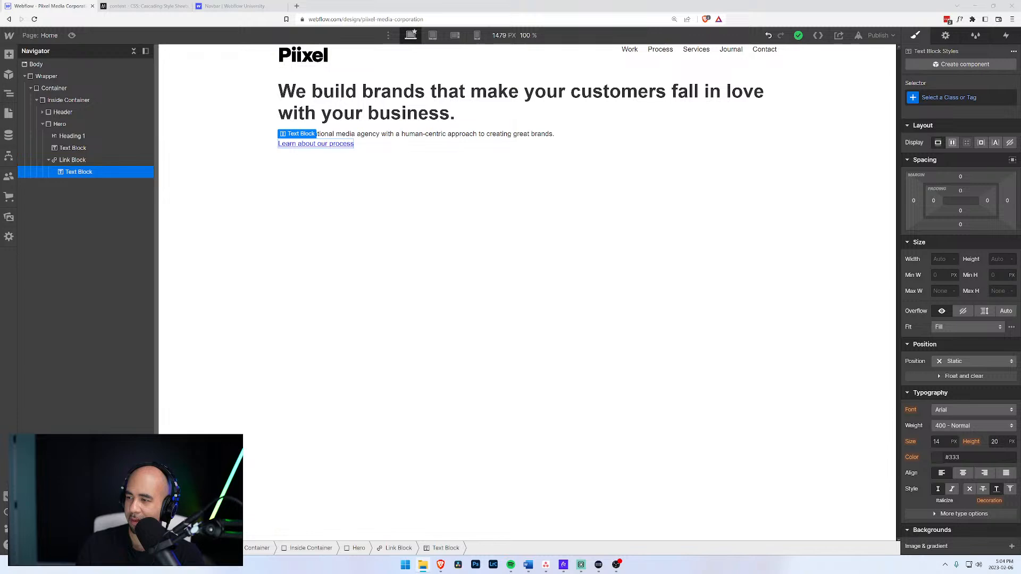
In File Explorer, open the Arrows 3x folder, select arrow_long_right@3x, and move the window aside.
drag(1020, 213, 564, 61)
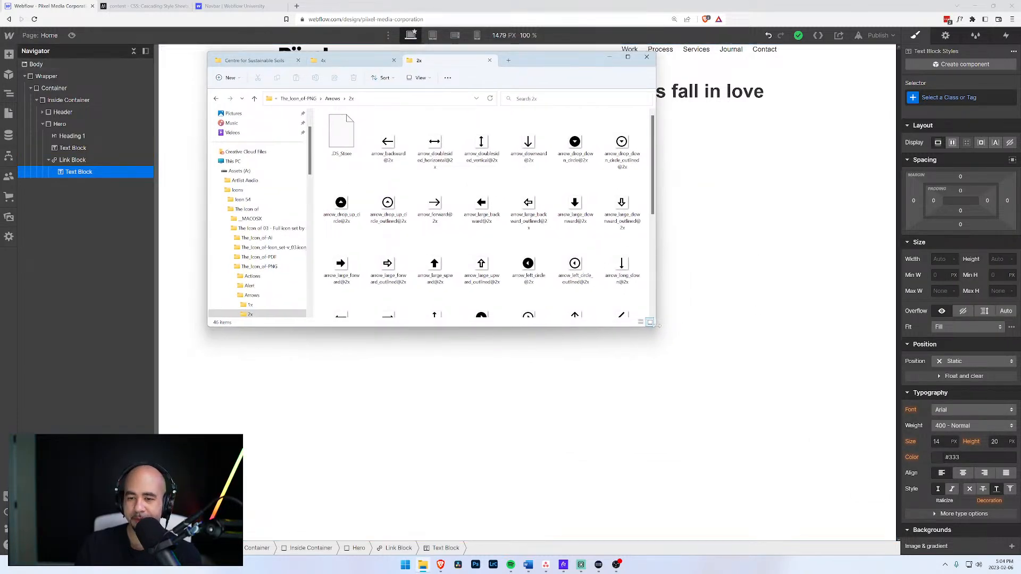
drag(661, 325, 850, 468)
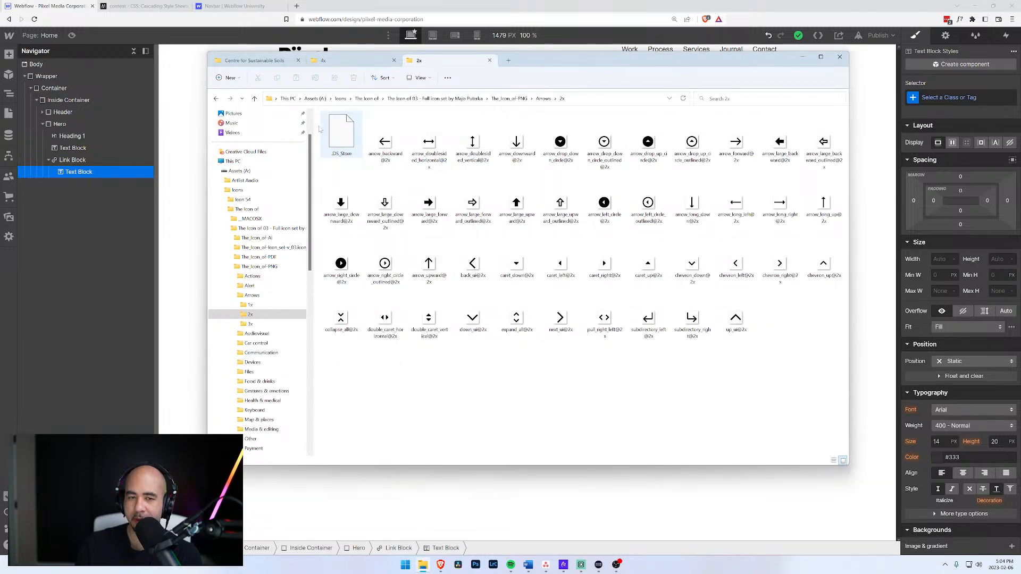
click(216, 99)
double_click(346, 144)
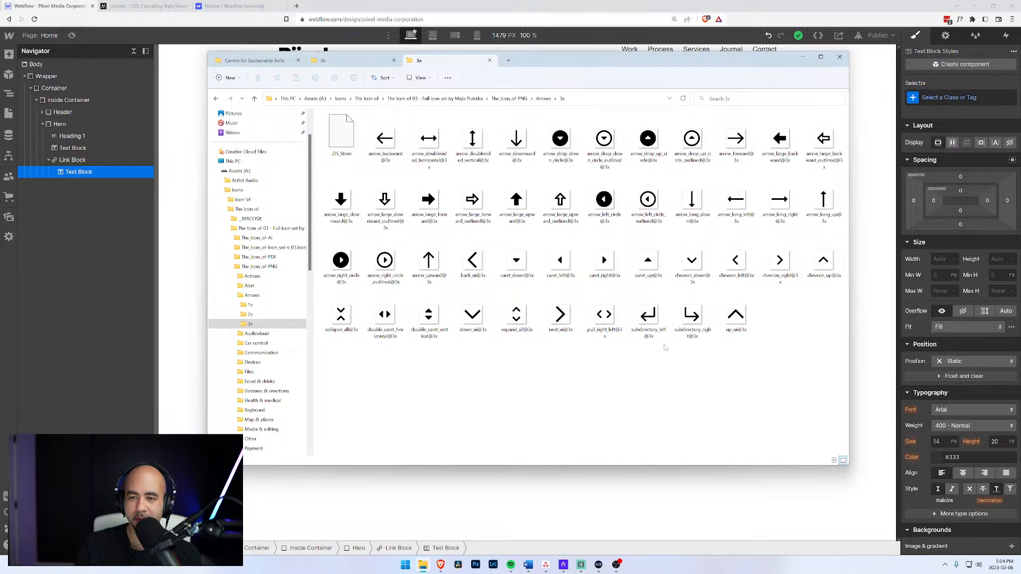
click(780, 204)
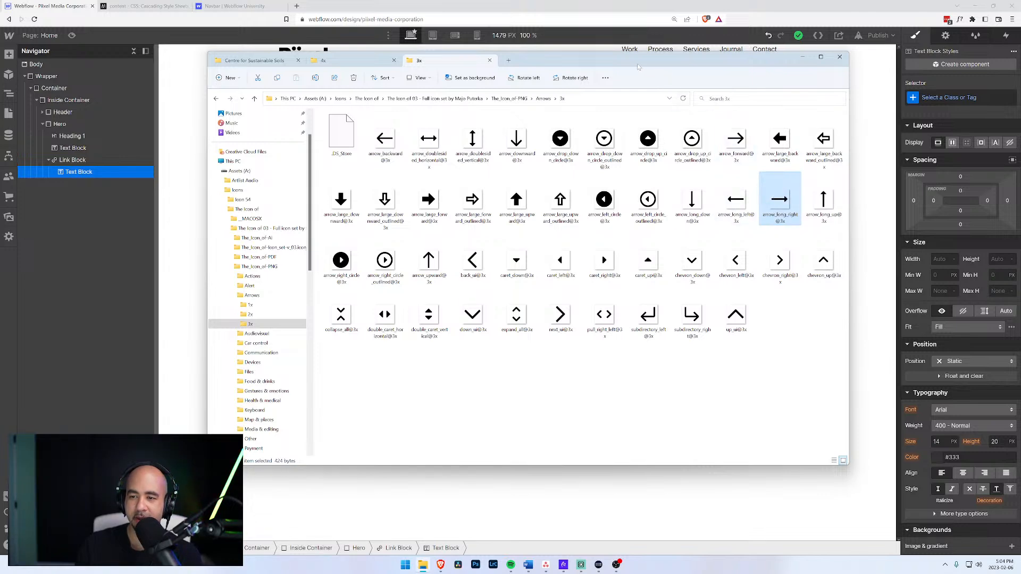
drag(626, 59, 1020, 107)
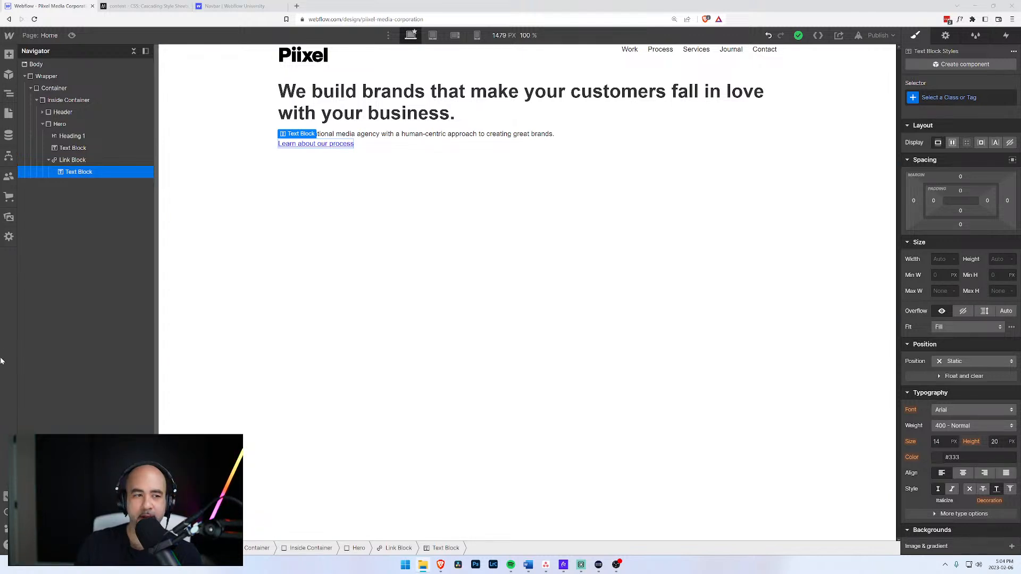
Create an Icons asset folder under Images and upload the arrow SVG into Images.
click(11, 115)
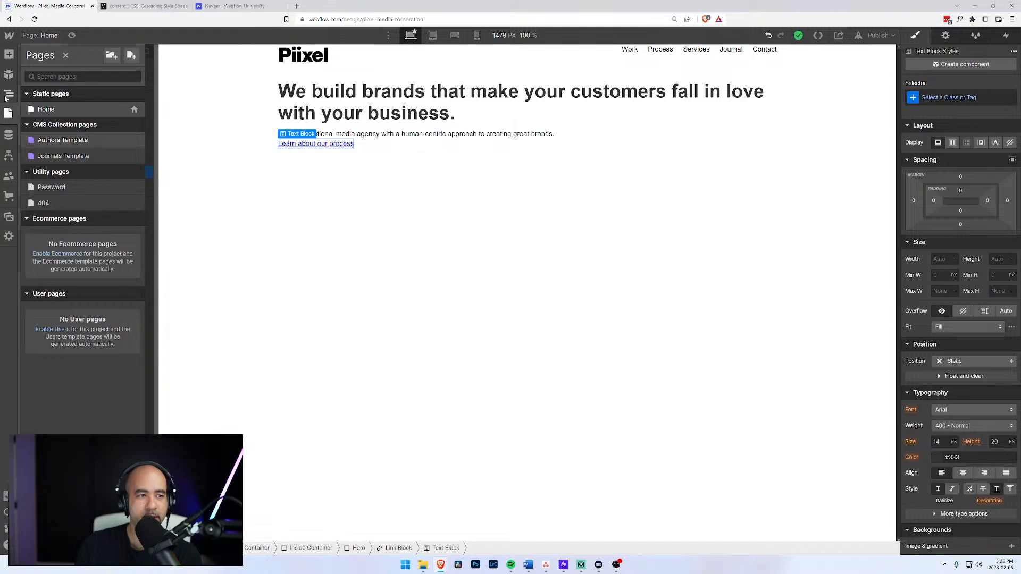
click(8, 219)
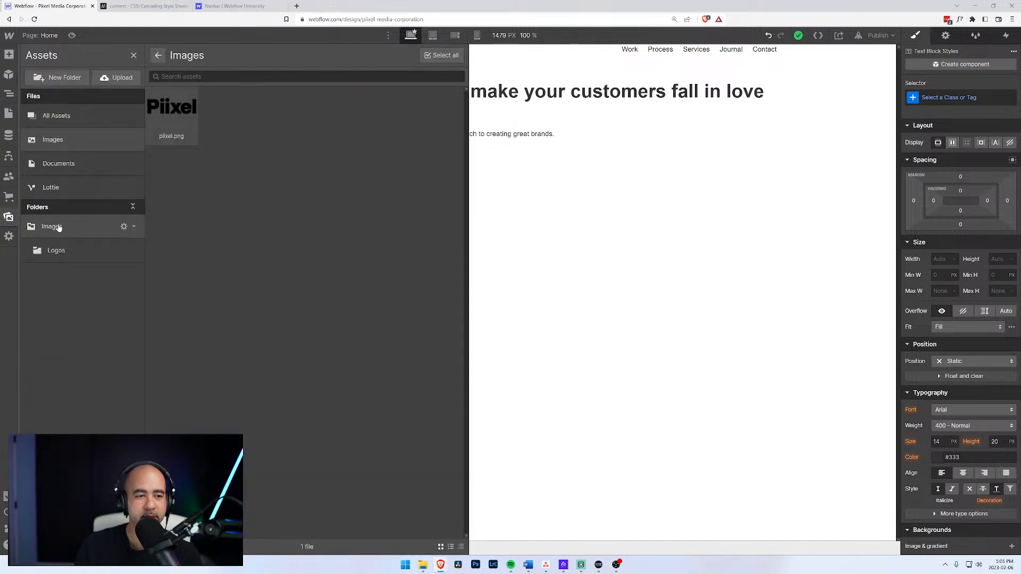
click(59, 228)
click(65, 77)
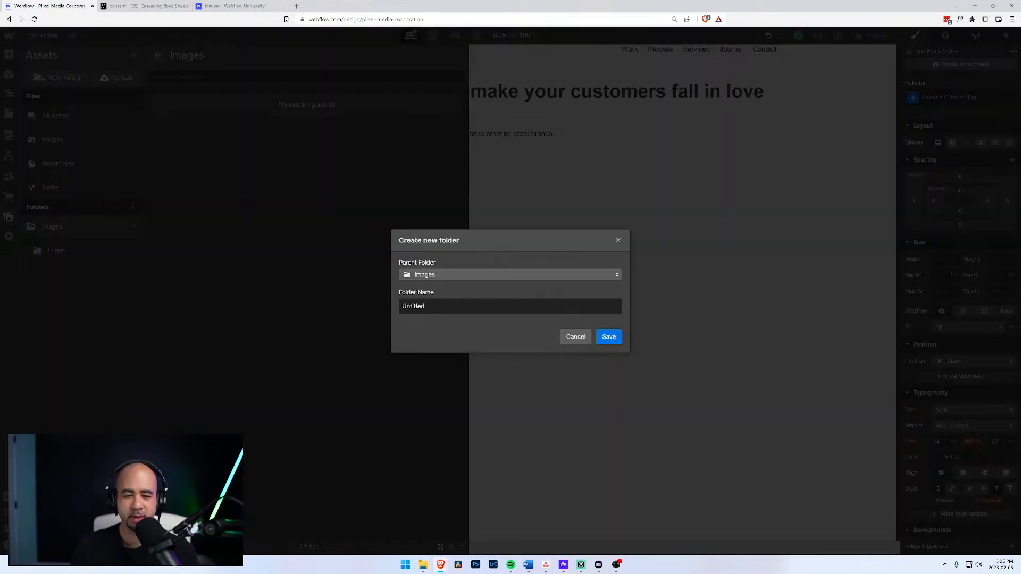
text(Icons)
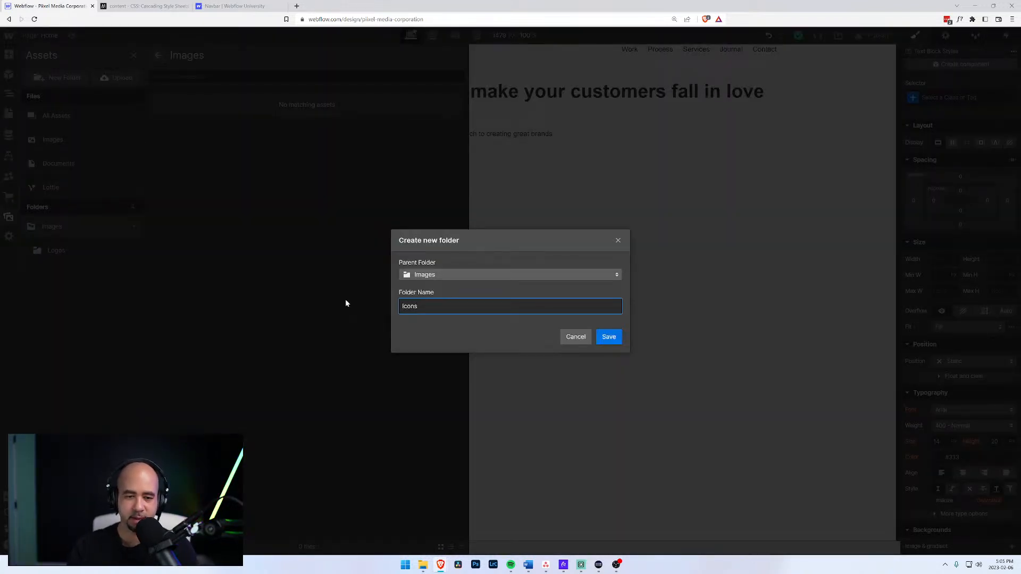
click(603, 337)
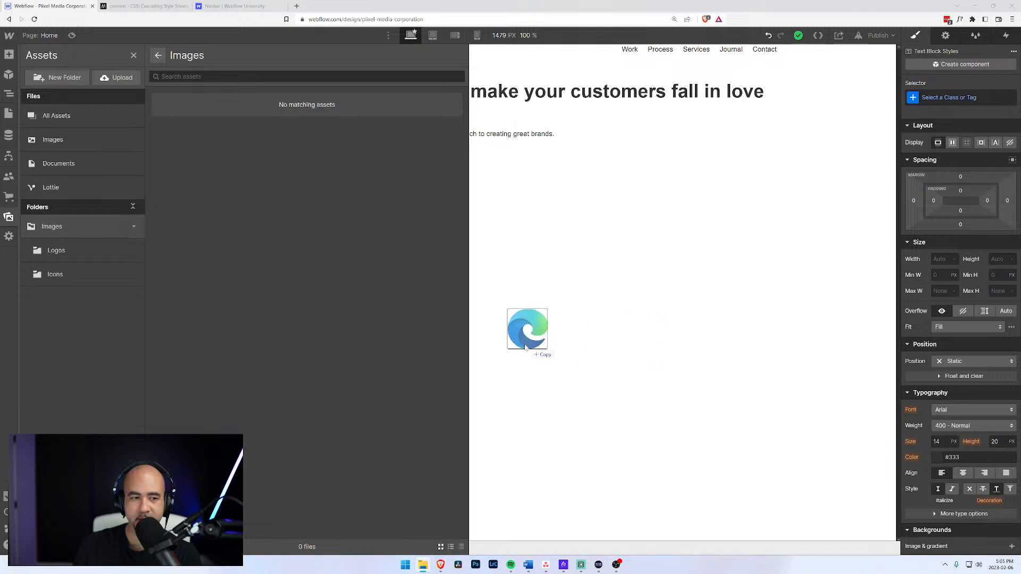
drag(532, 336, 282, 234)
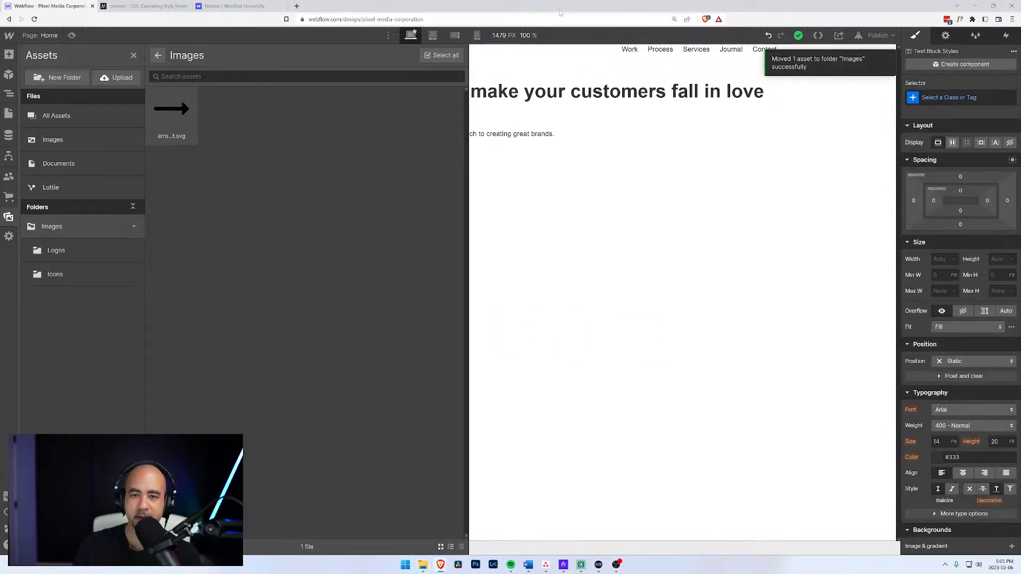
Insert an Image in the link block using the arrow SVG, with alt text set to Decorative.
click(485, 142)
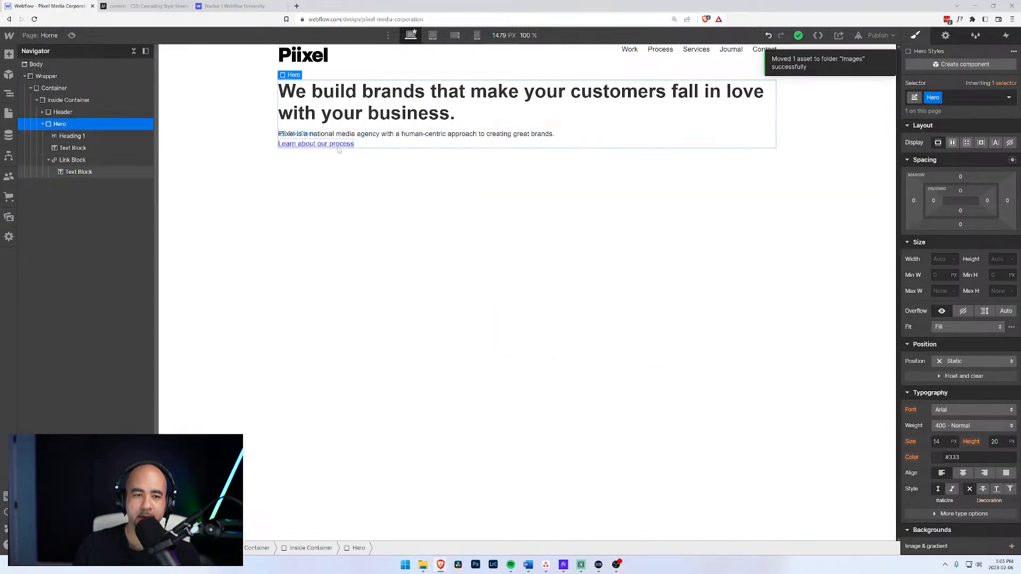
click(98, 171)
click(79, 162)
key(ctrl+e)
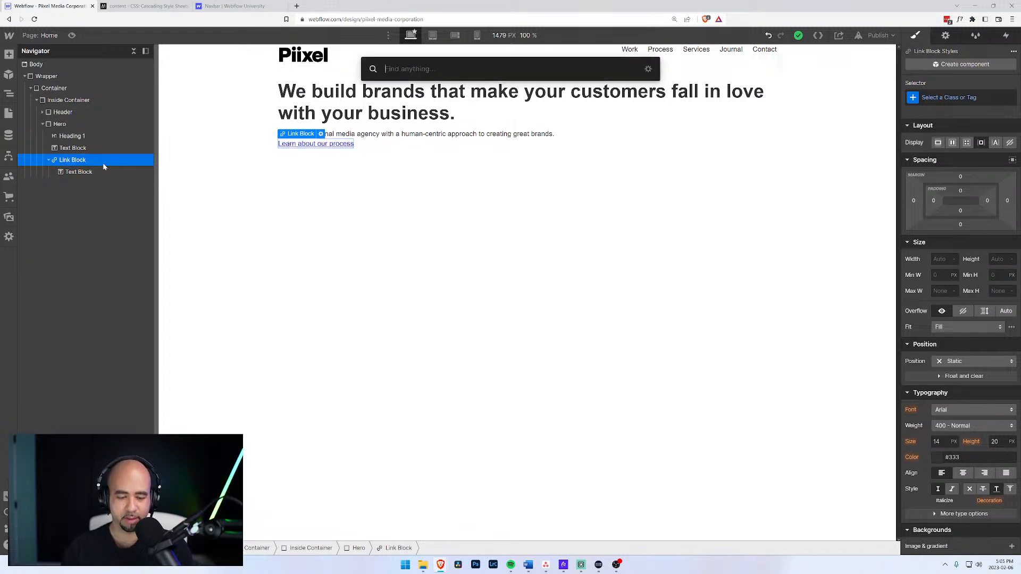
text(im)
key(Return)
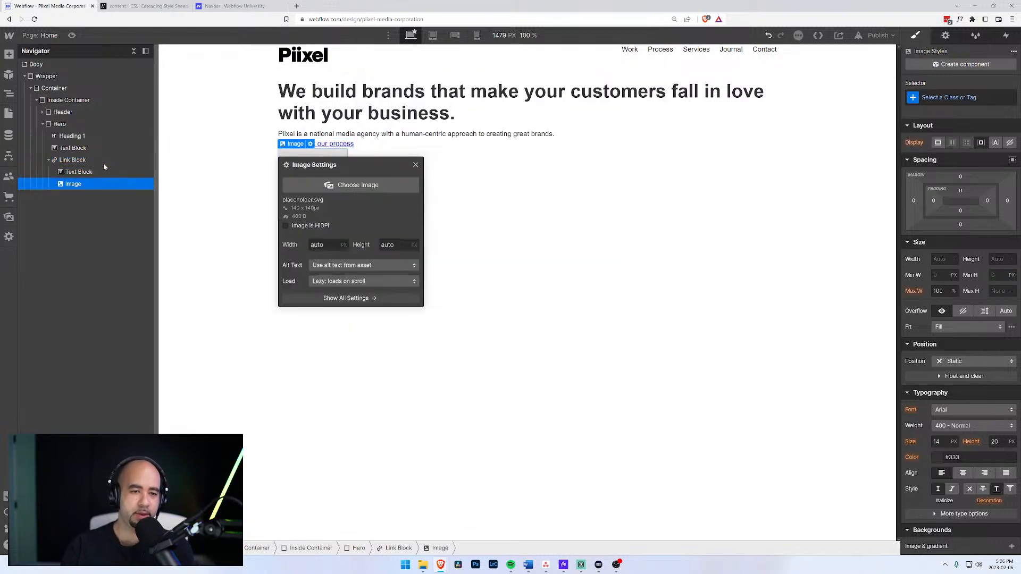
click(340, 252)
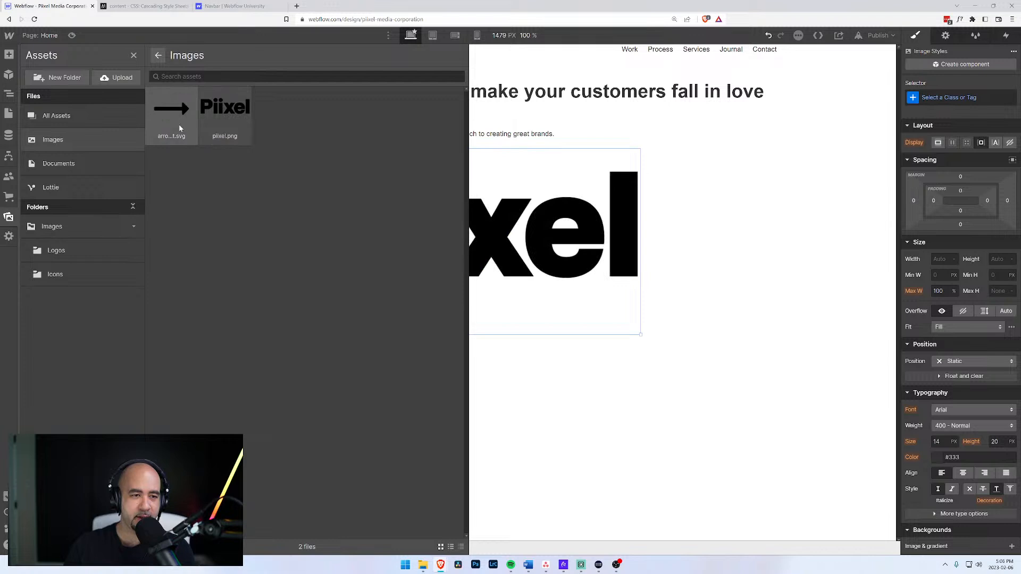
click(172, 109)
click(338, 337)
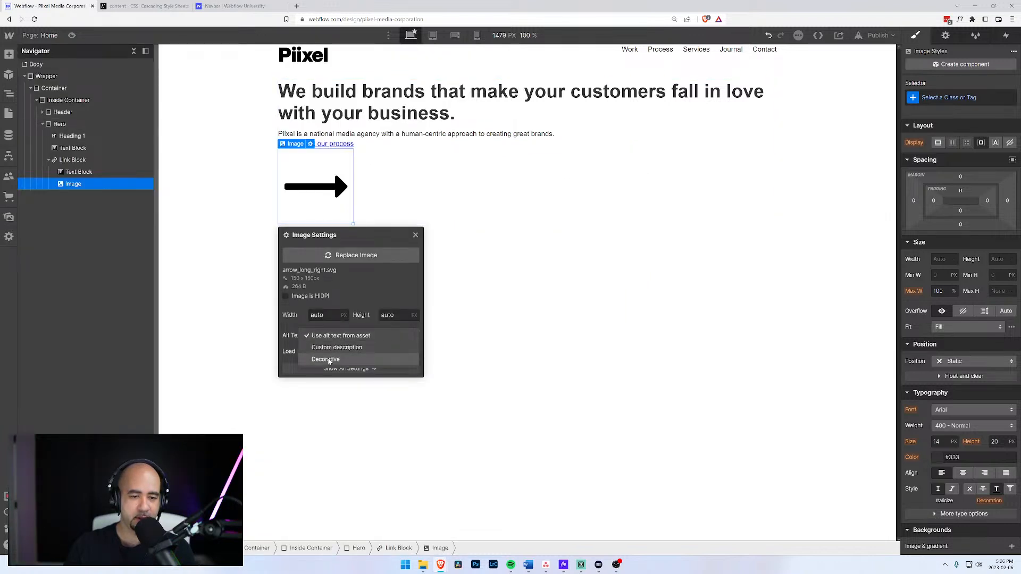
click(329, 360)
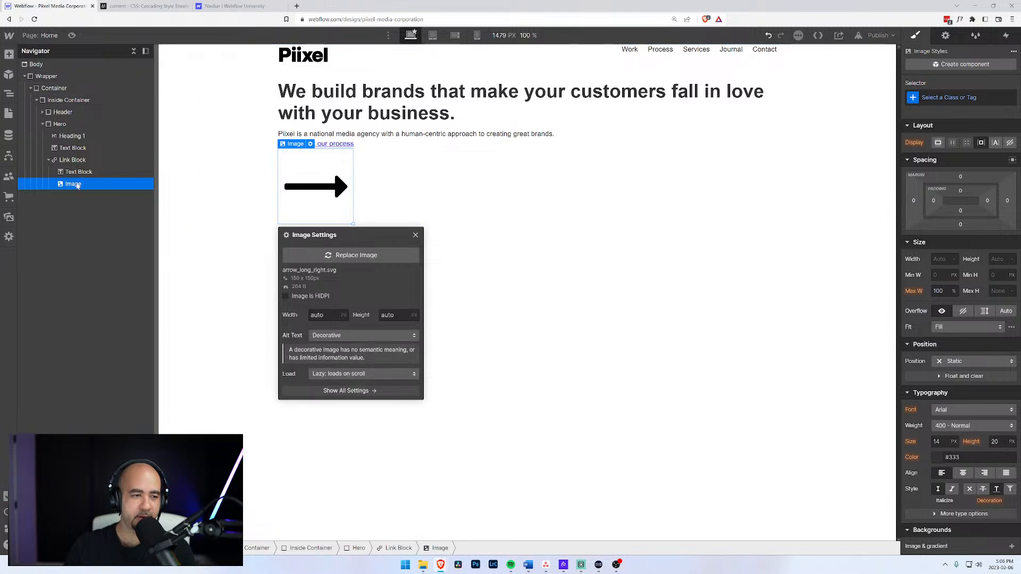
Give the link block the new class 'Hero CTA'.
click(74, 161)
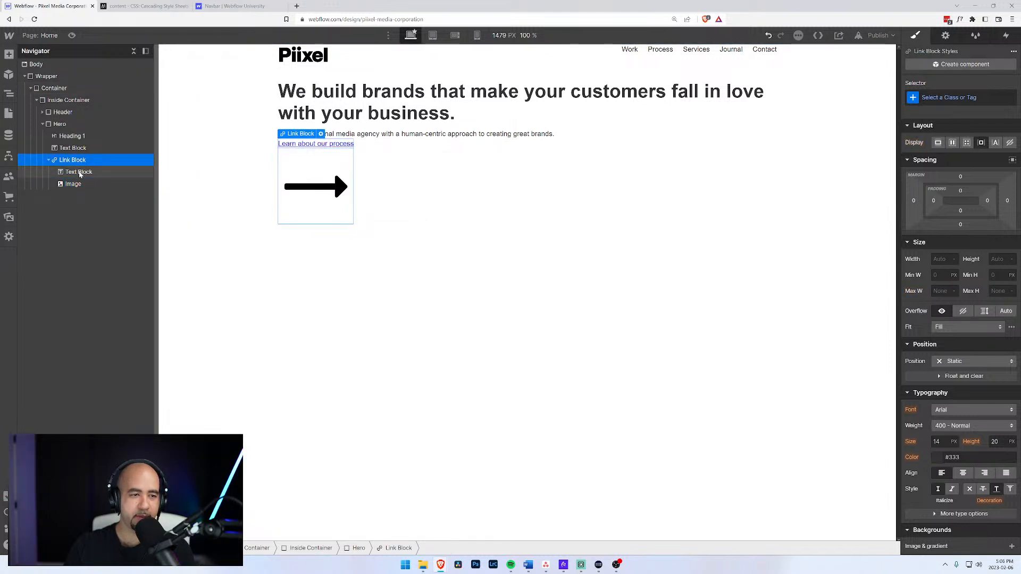
click(950, 98)
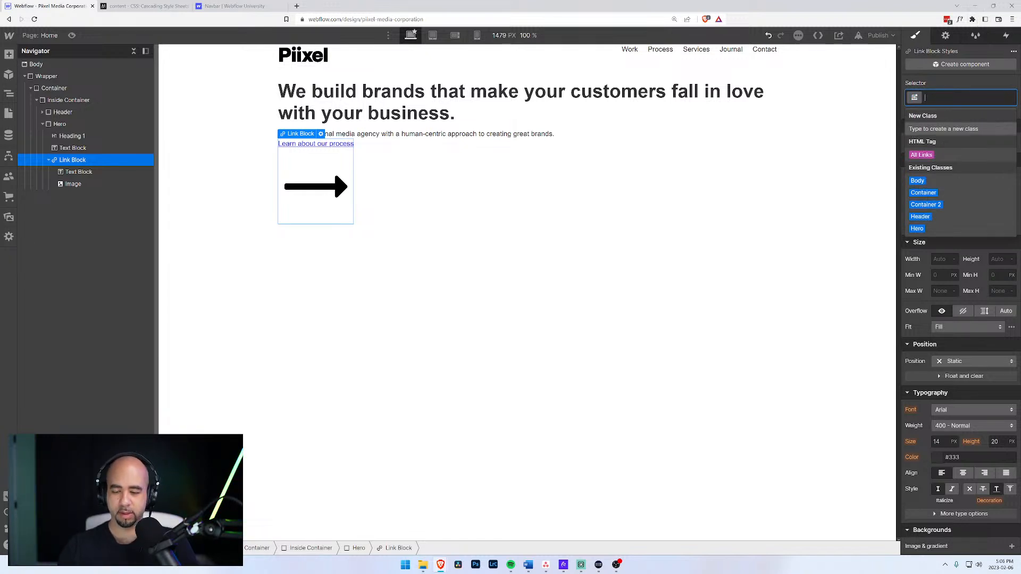
key(Escape)
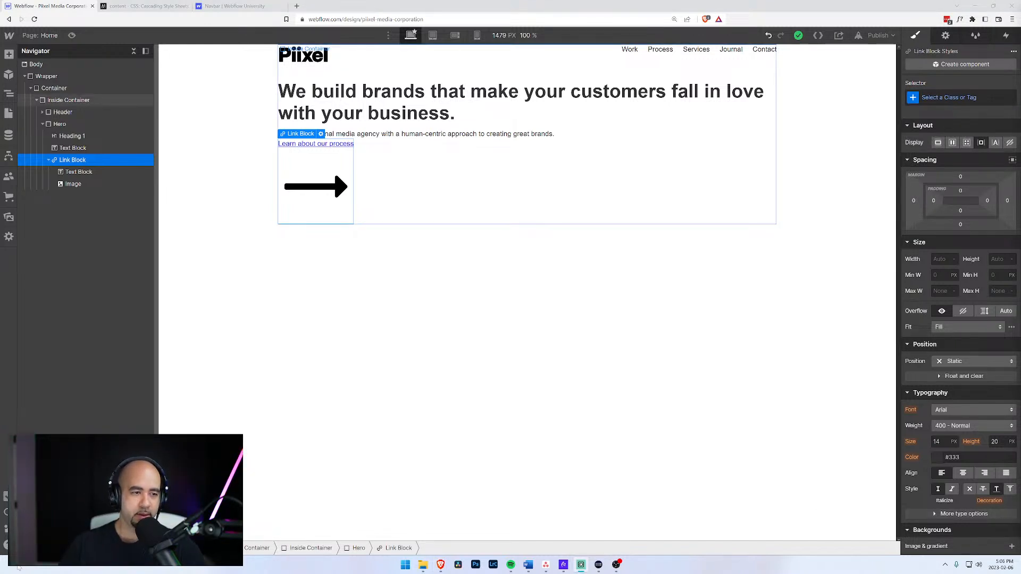
key(ctrl+Return)
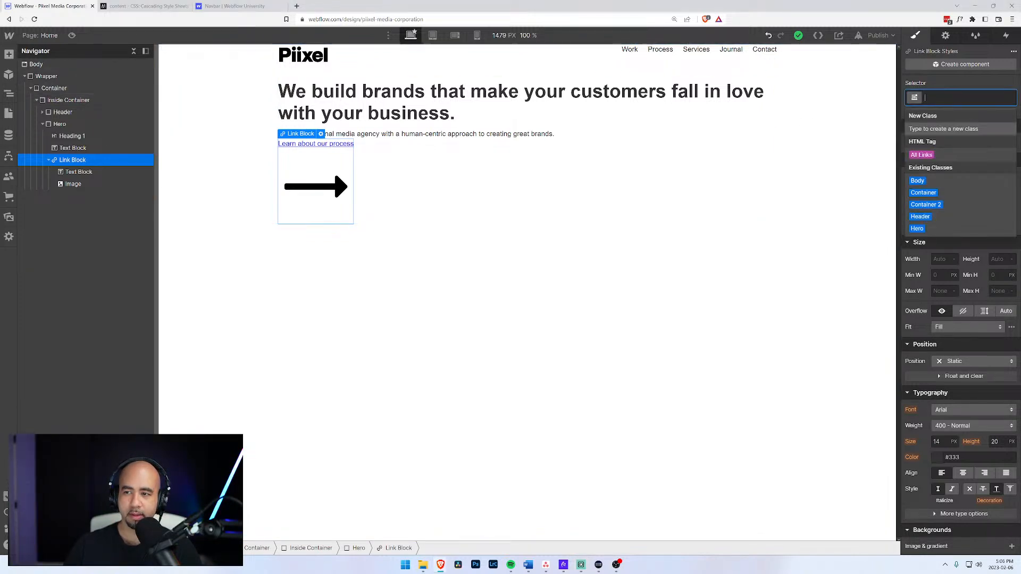
text(Hero CTA)
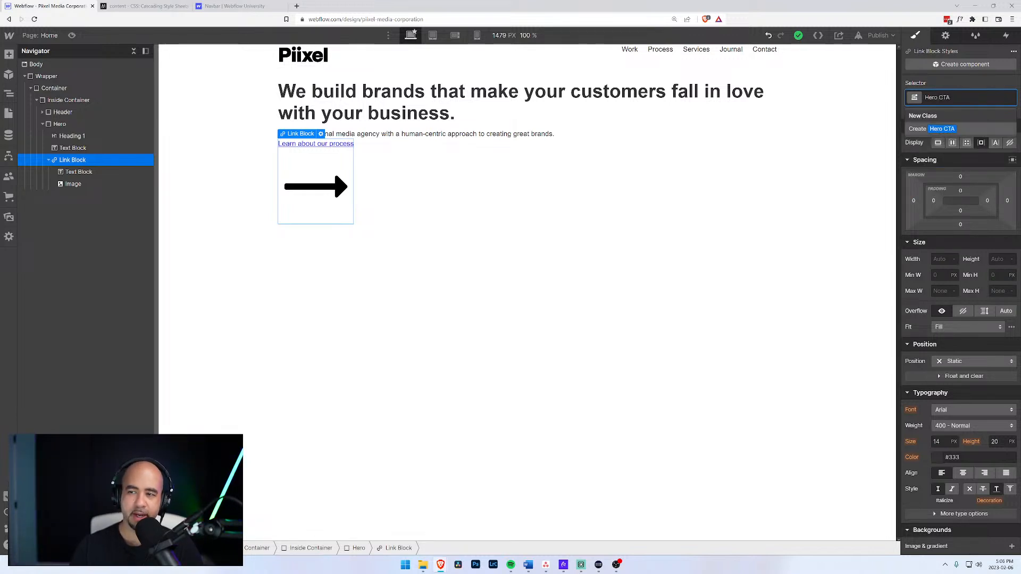
key(Return)
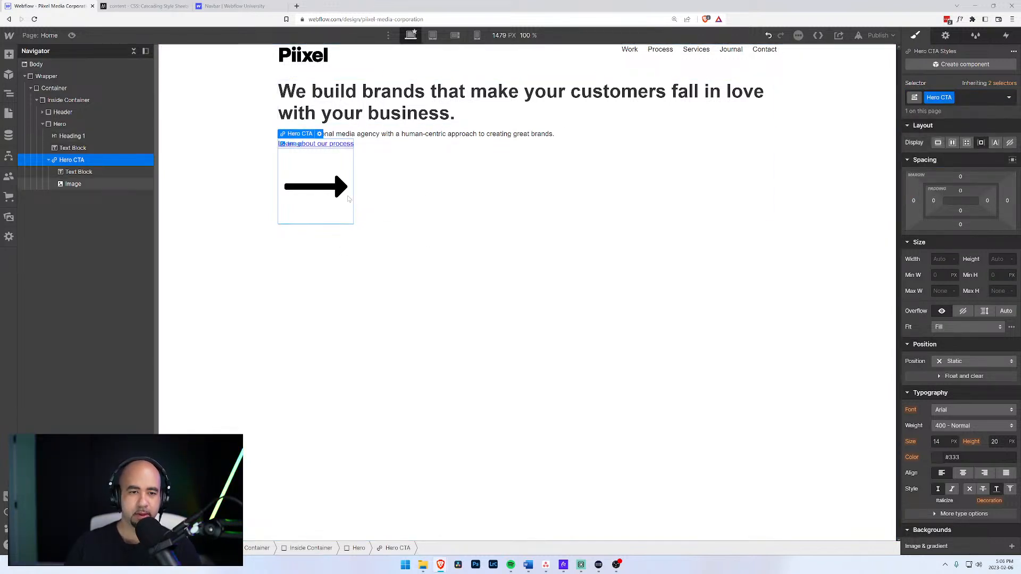
Make Hero CTA a vertically centered flex layout and give the arrow image class 'CTA Icon'.
click(953, 143)
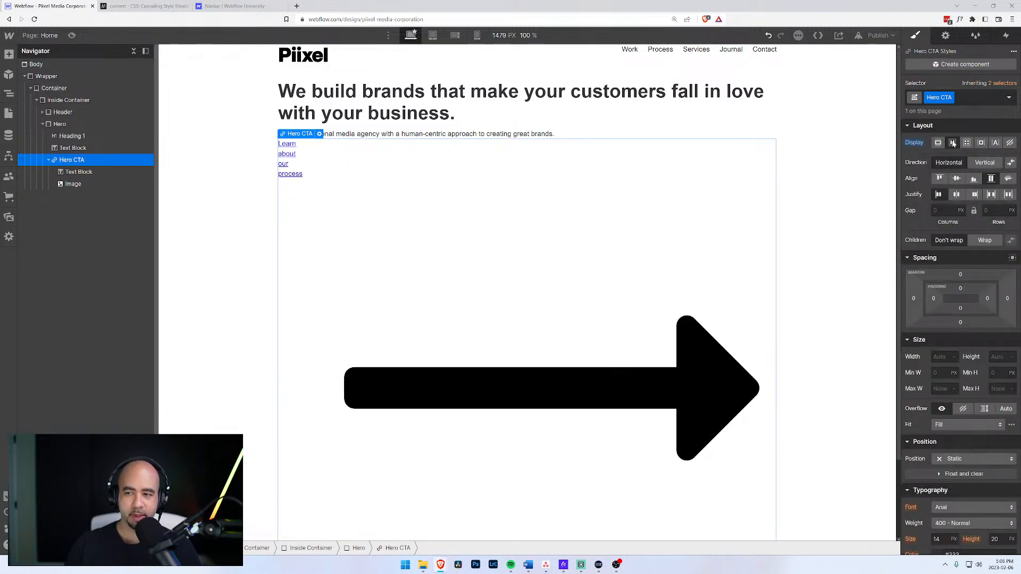
click(956, 178)
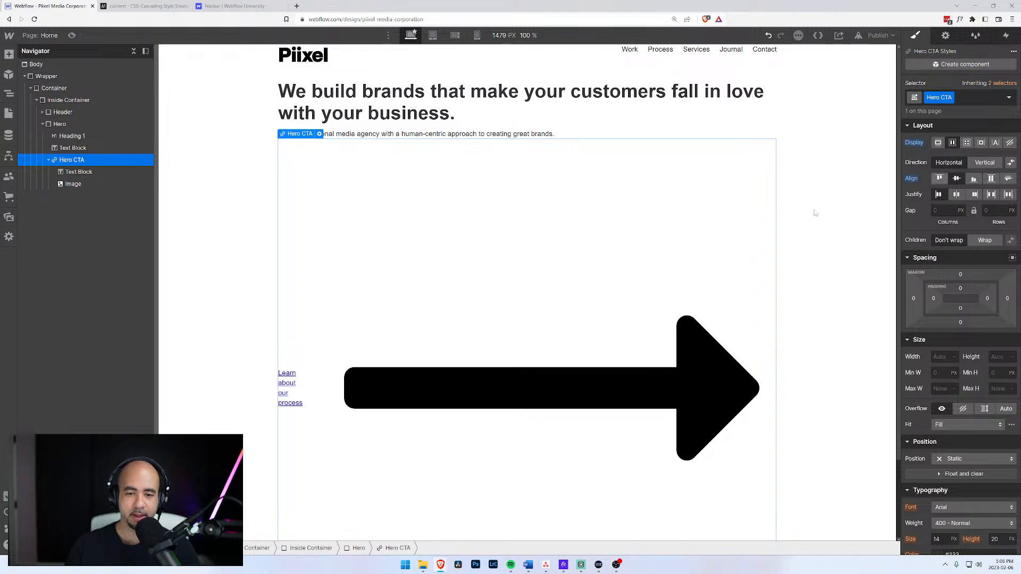
click(74, 184)
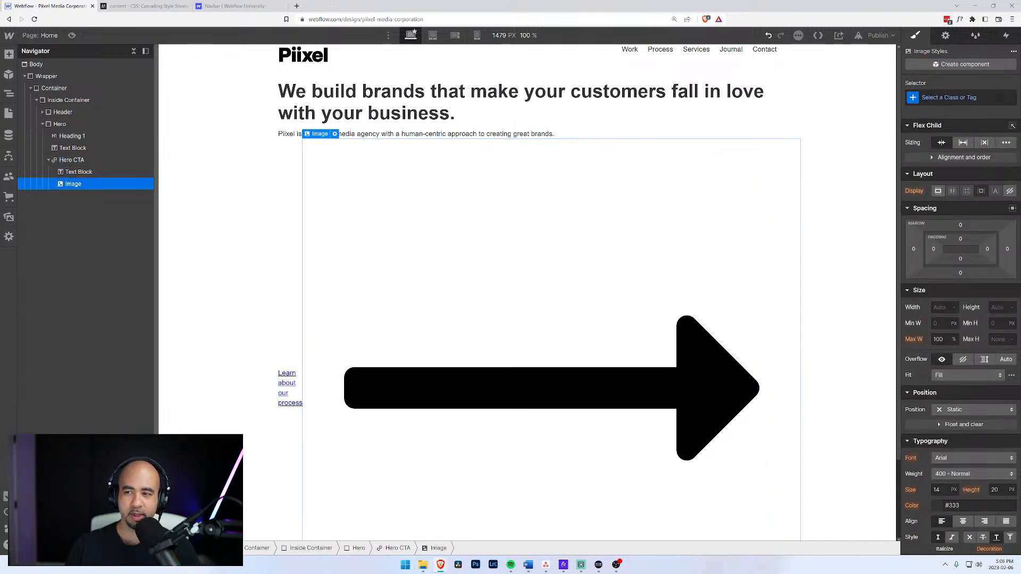
key(ctrl+Return)
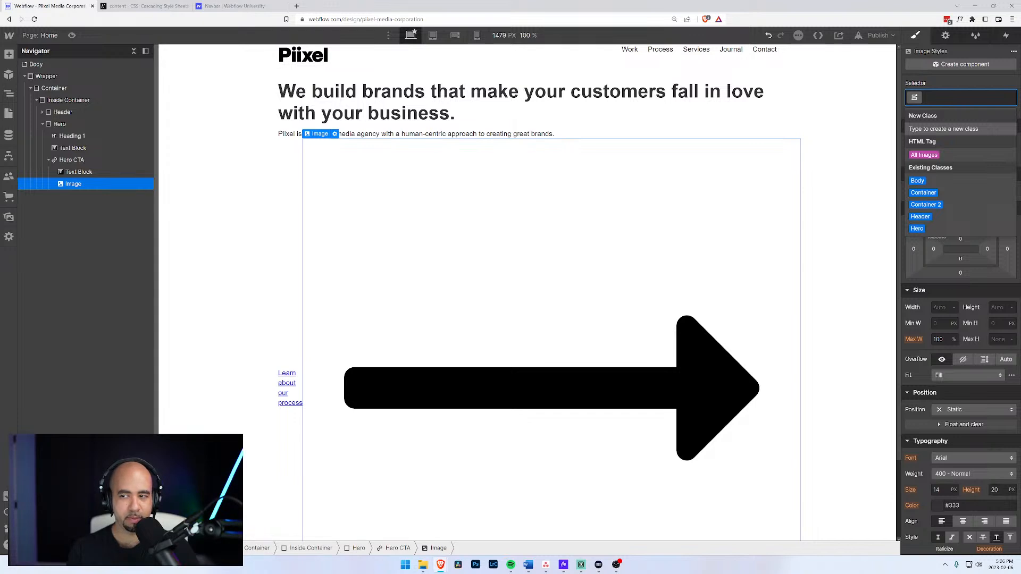
text(CTA)
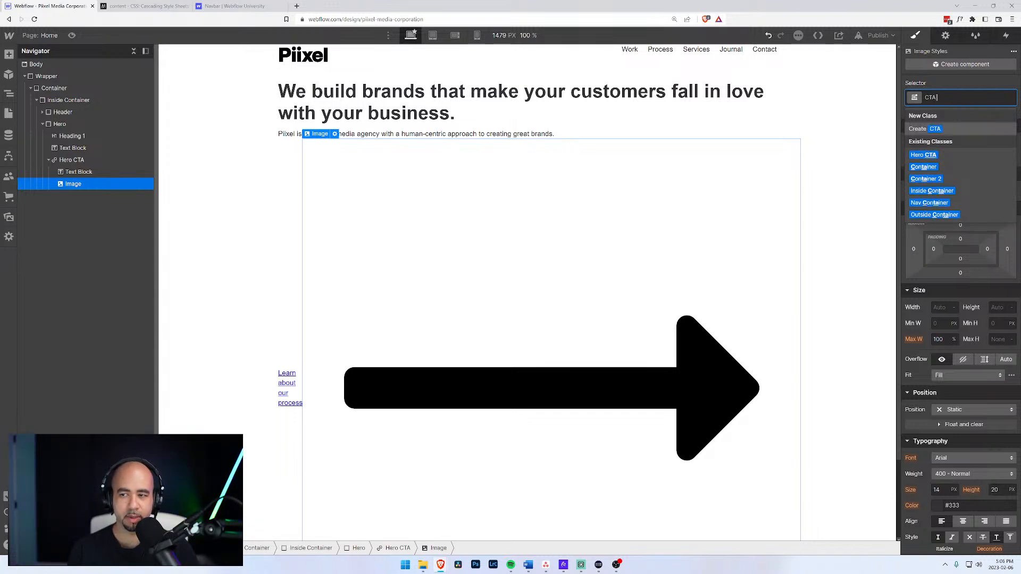
text( Icon)
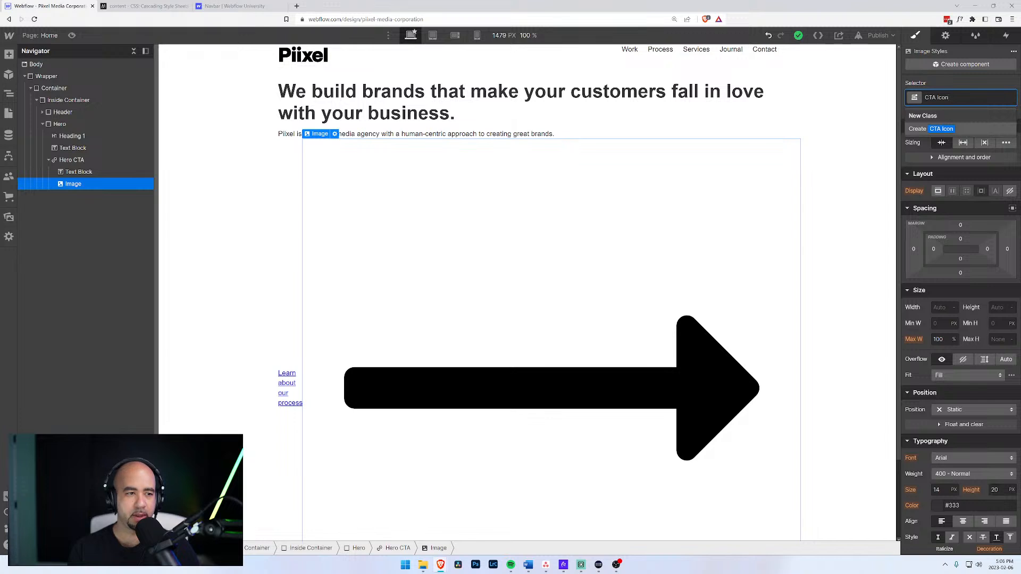
key(Return)
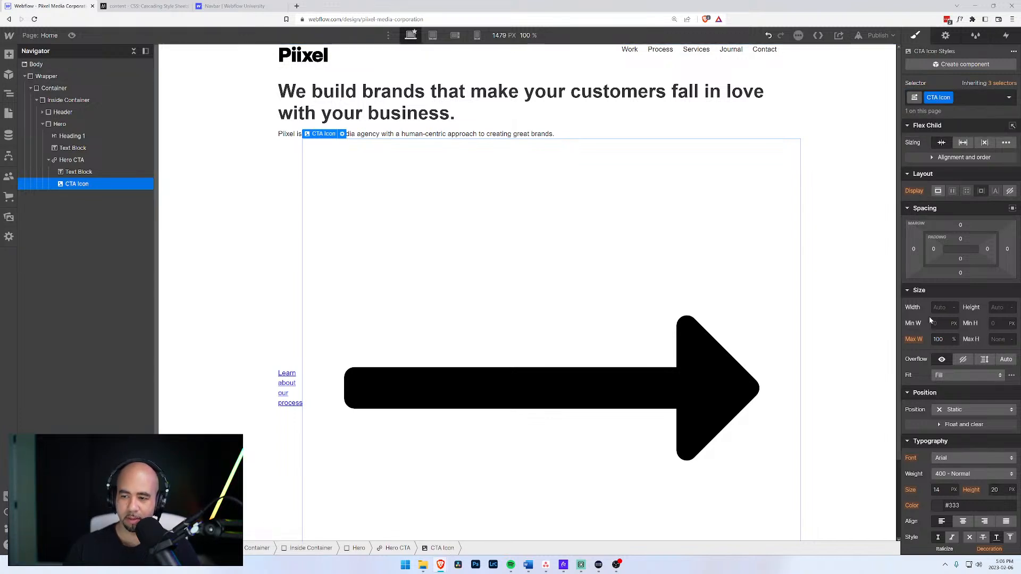
Set the arrow image's width to 50px.
click(943, 308)
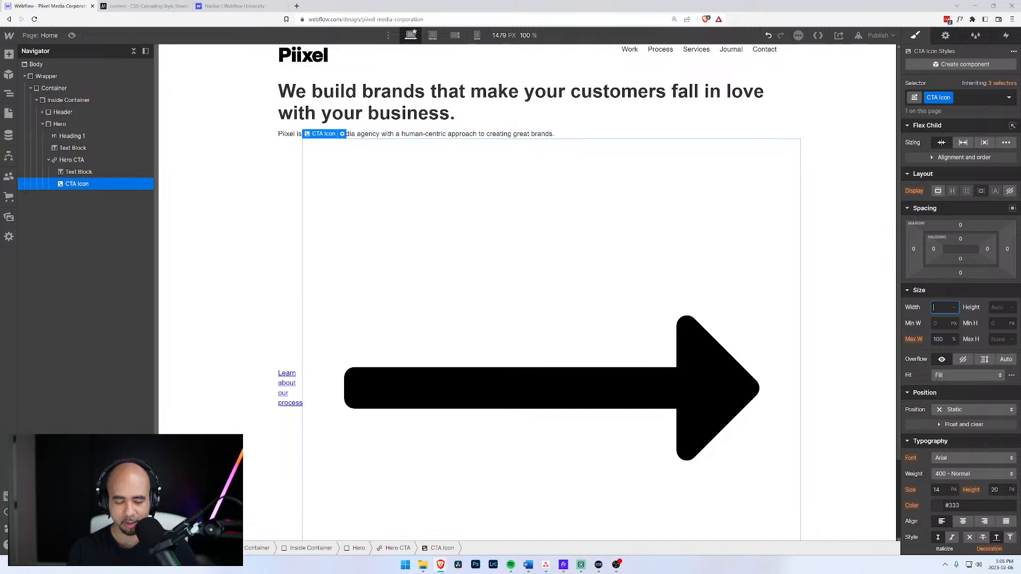
text(60px)
key(Return)
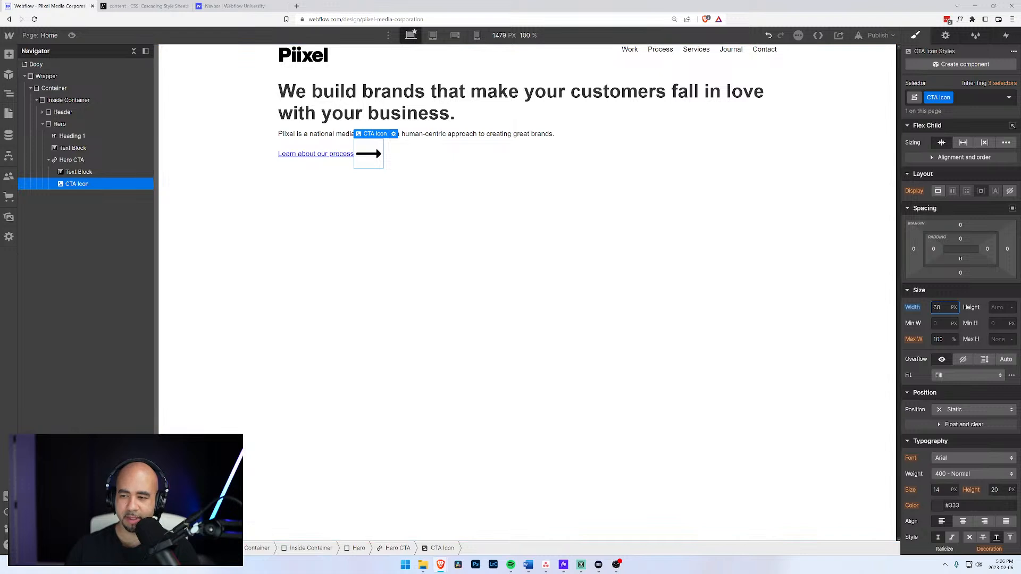
key(Return)
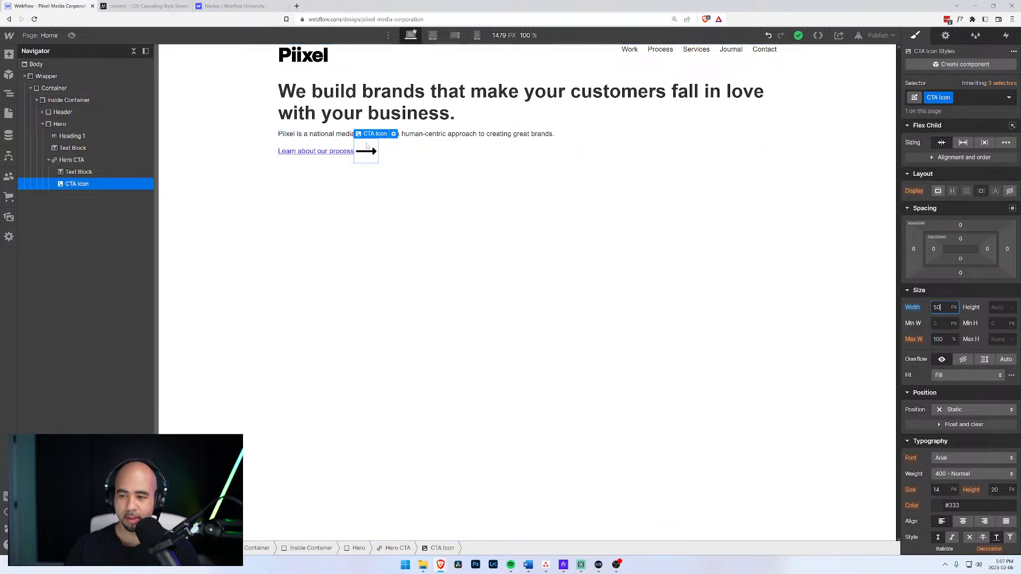
click(75, 172)
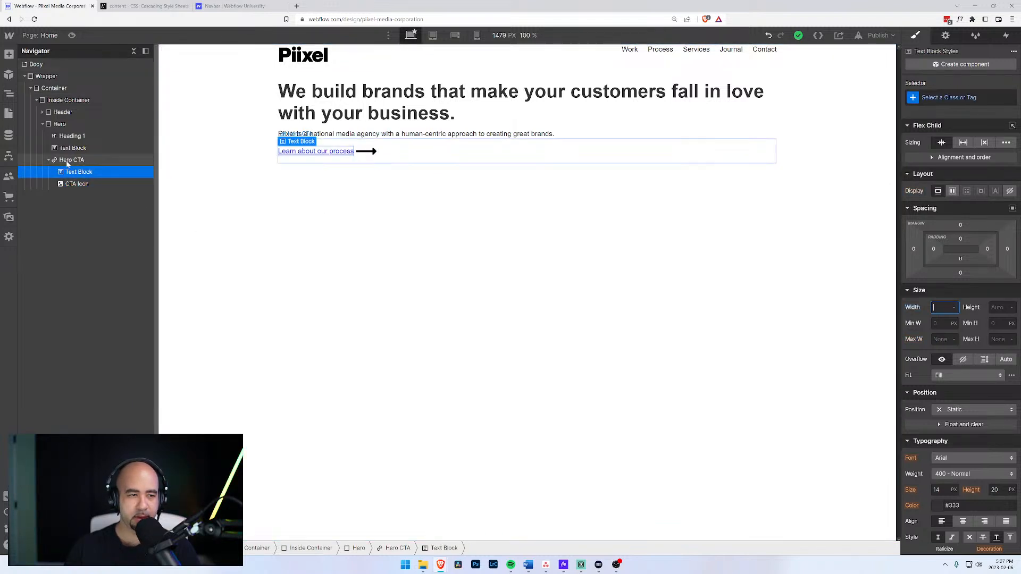
click(68, 162)
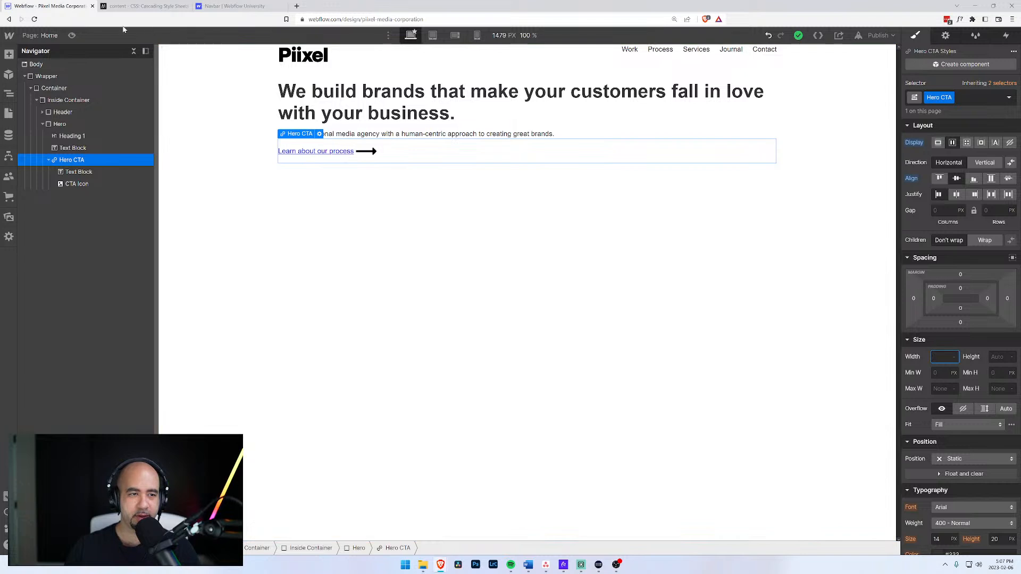
click(72, 35)
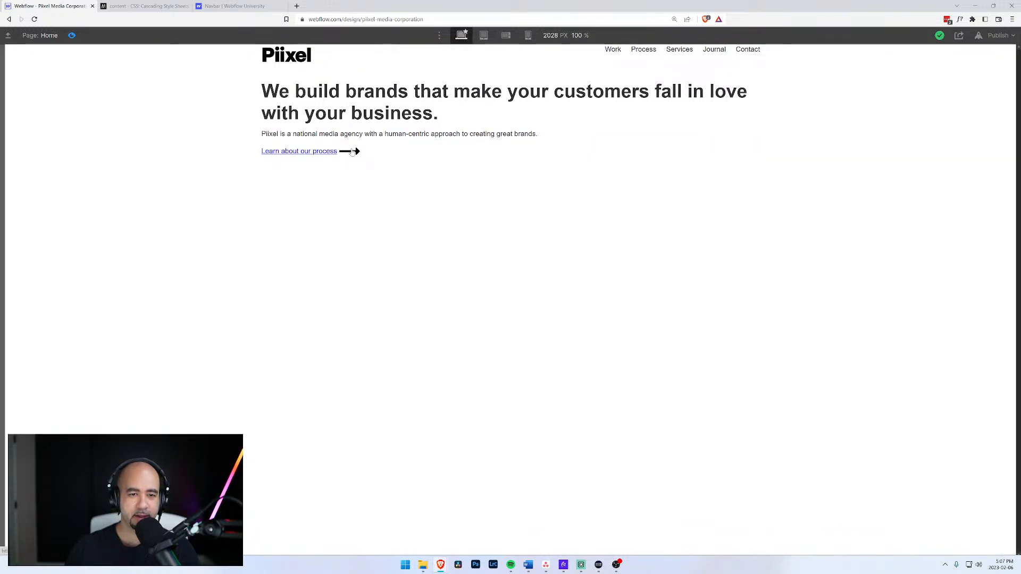
click(73, 35)
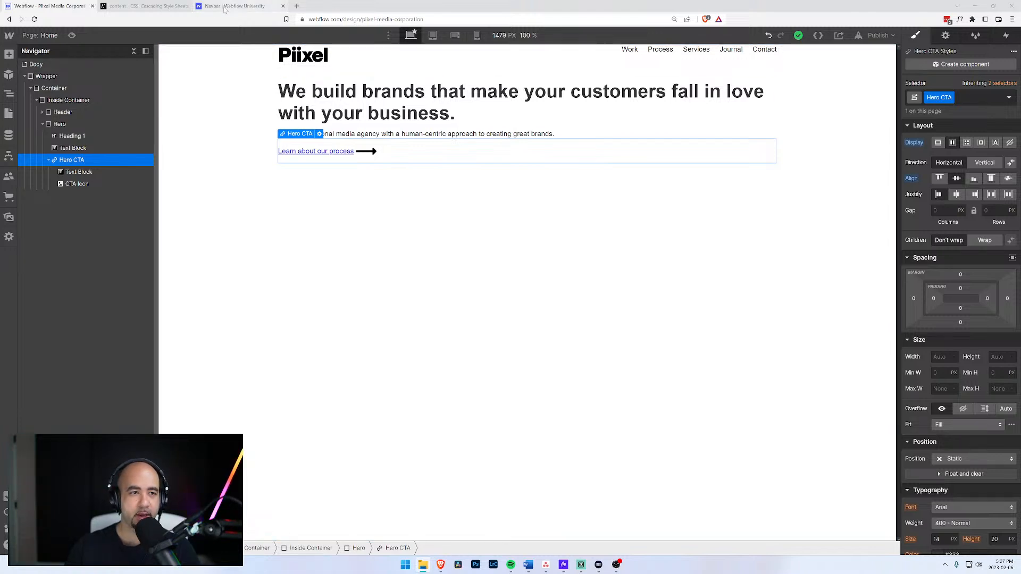
Add a Div Block inside Inside Container, directly after the Hero section.
click(85, 148)
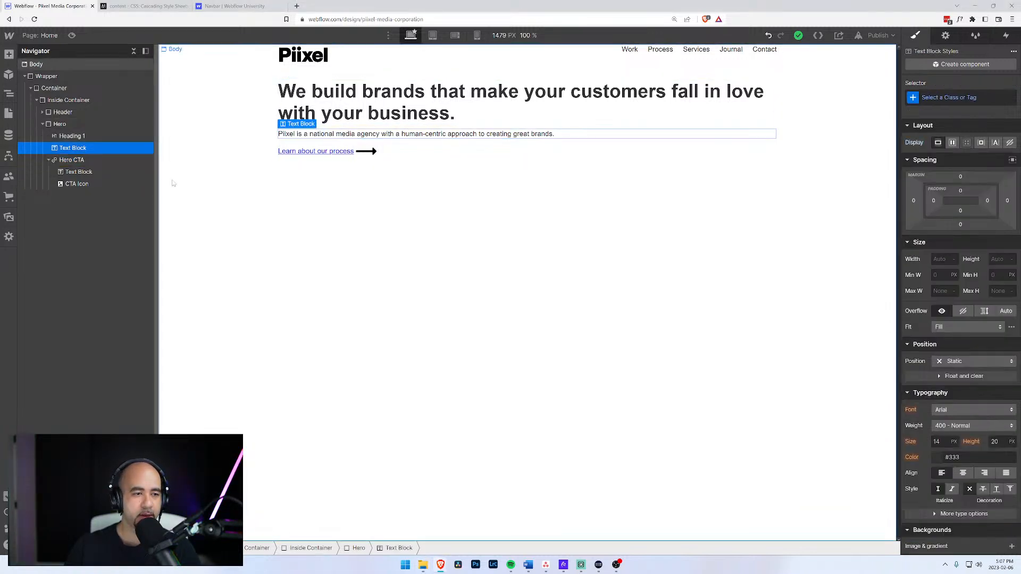
click(47, 160)
click(43, 124)
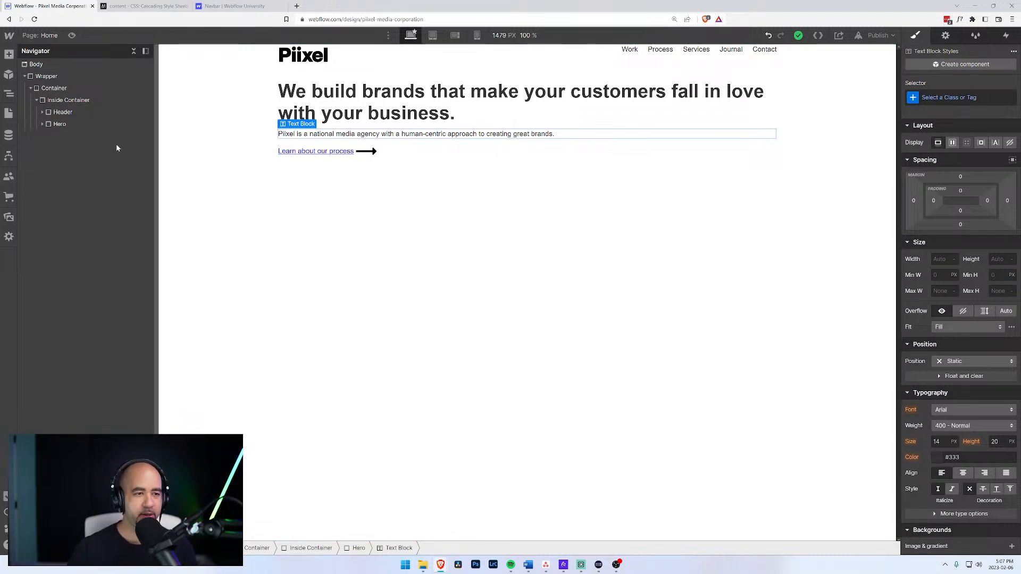
click(36, 101)
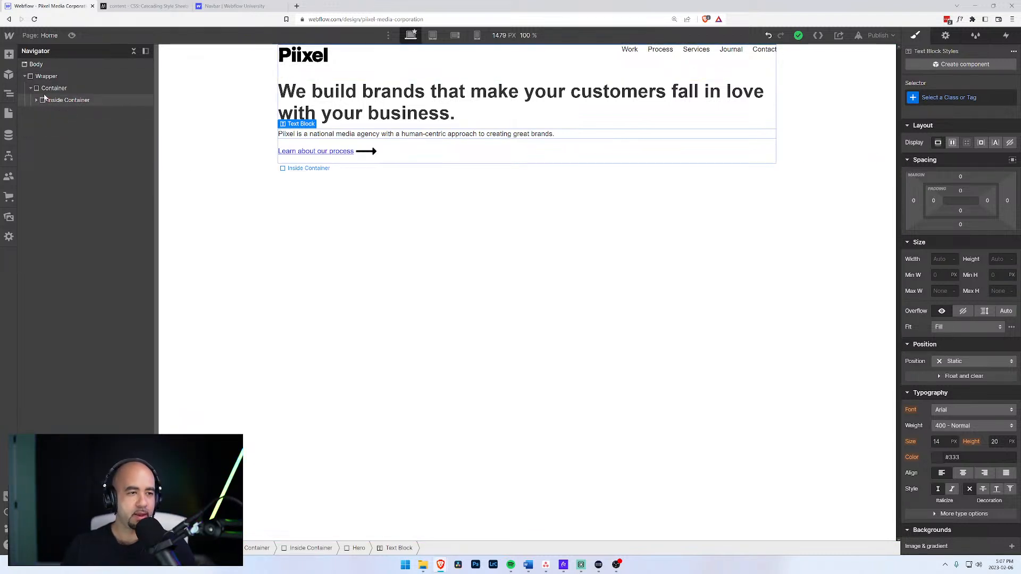
click(35, 100)
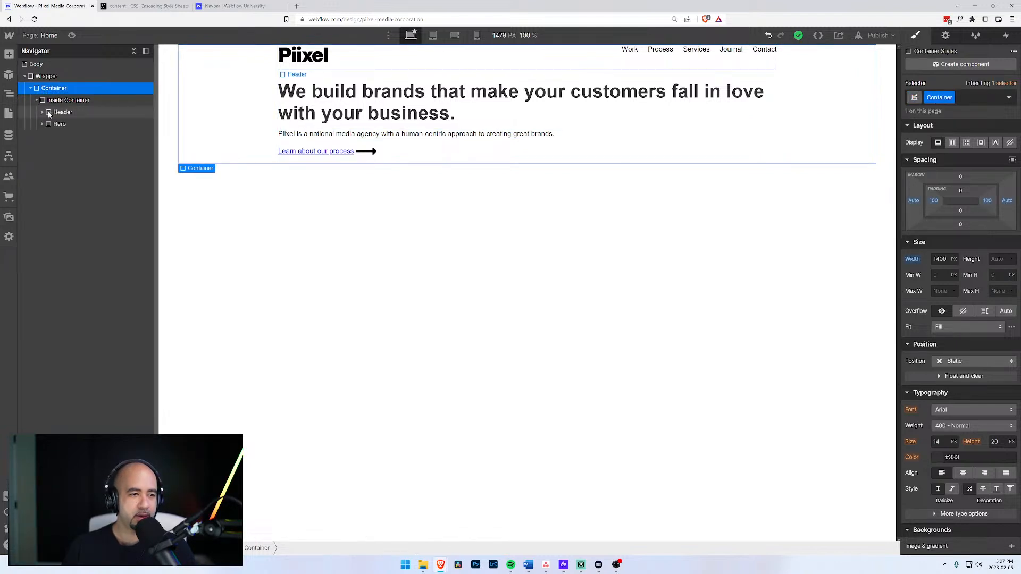
click(47, 101)
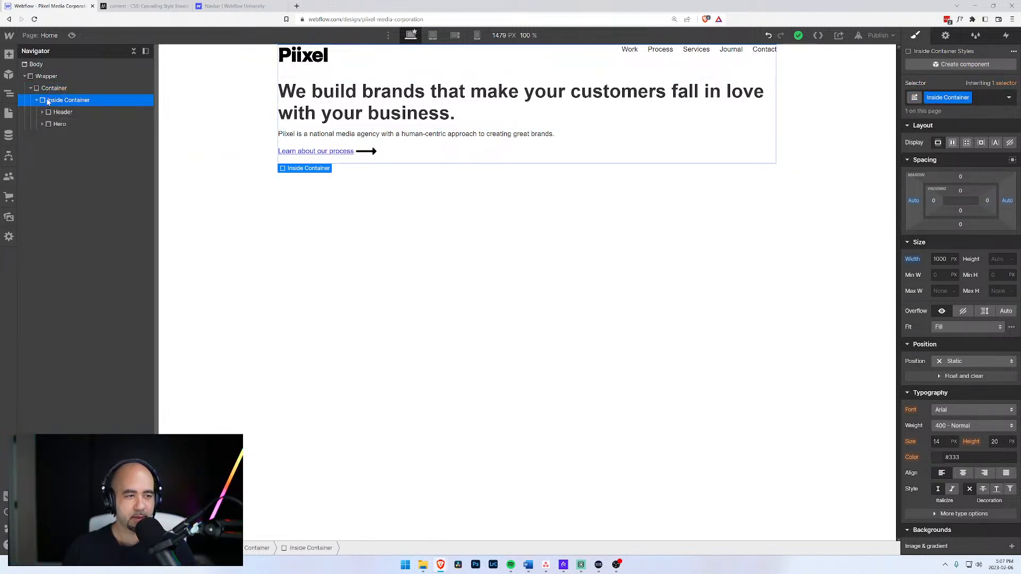
key(ctrl+e)
text(div)
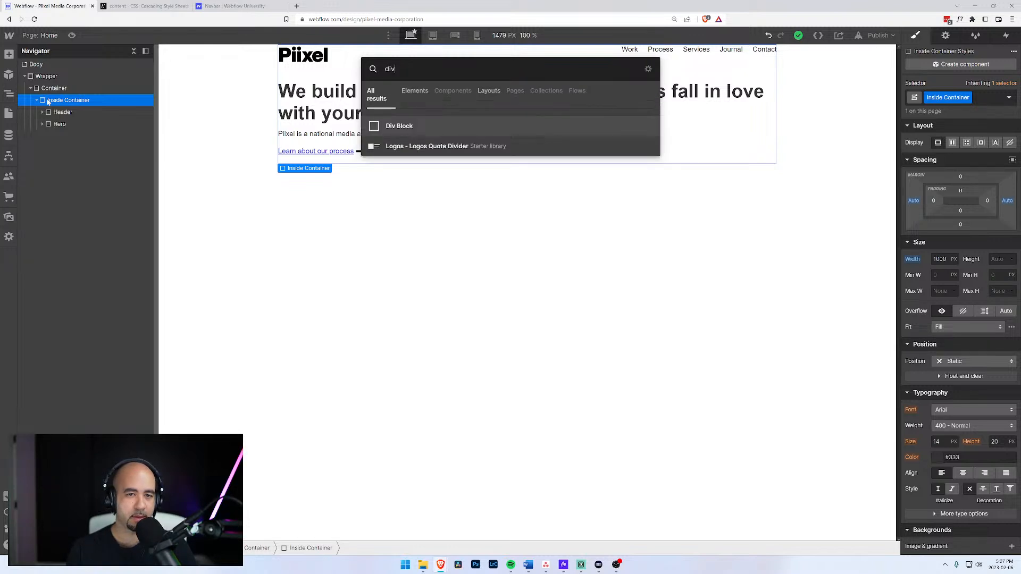
key(Return)
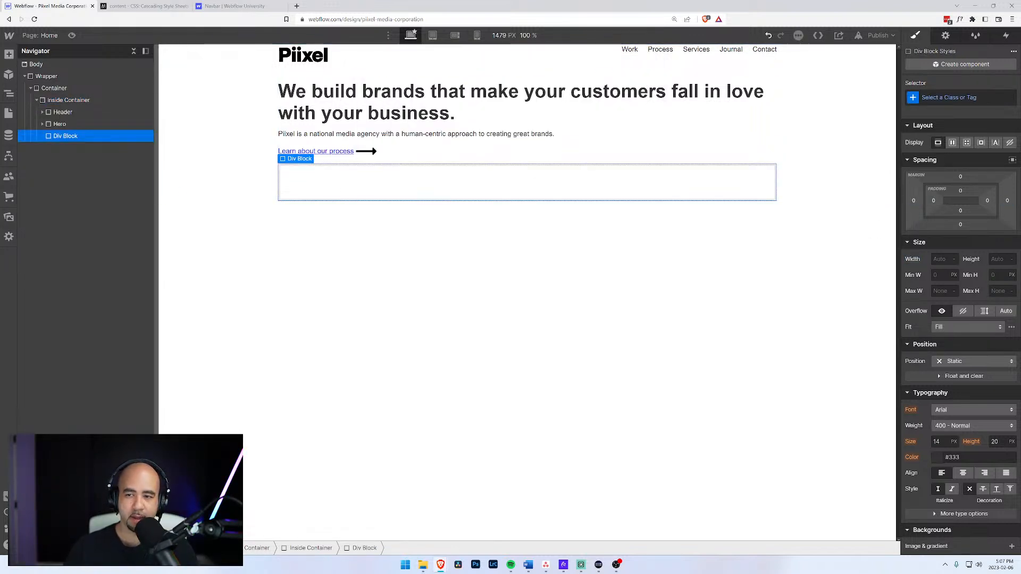
click(961, 98)
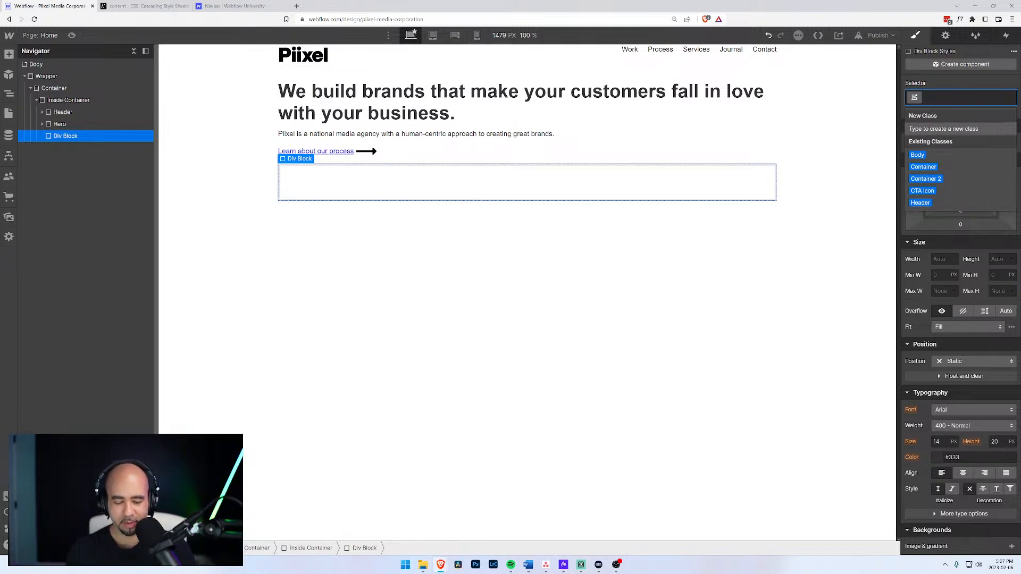
Assign the new div the class 'Featured Client'.
text(Featured )
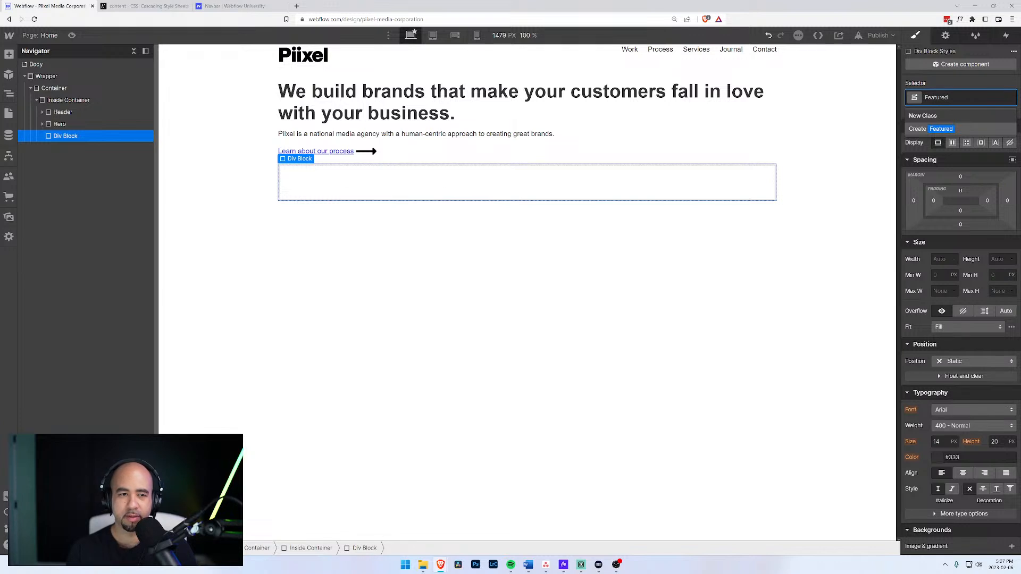
text(W)
key(BackSpace)
key(BackSpace)
key(BackSpace)
key(BackSpace)
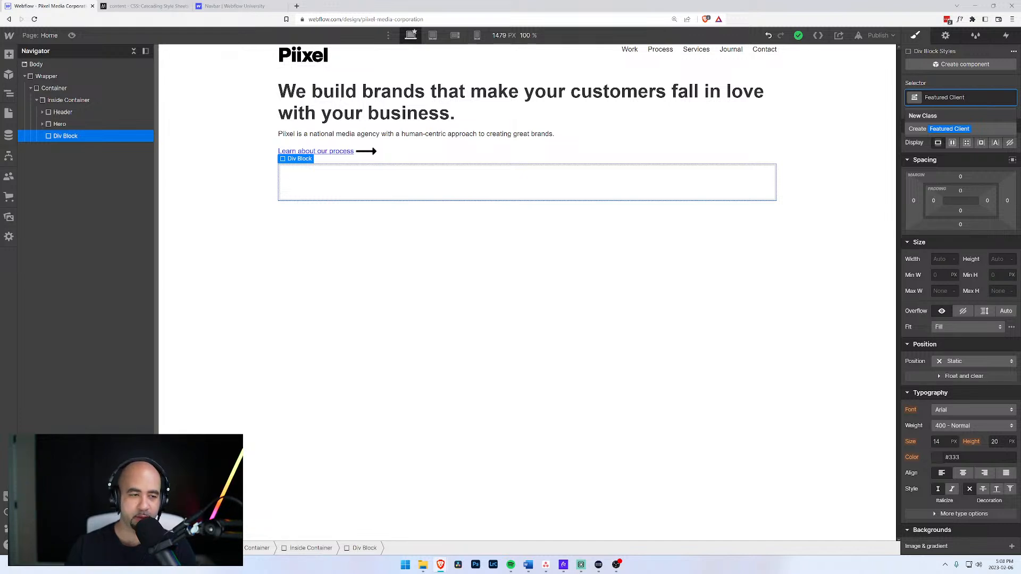
key(Return)
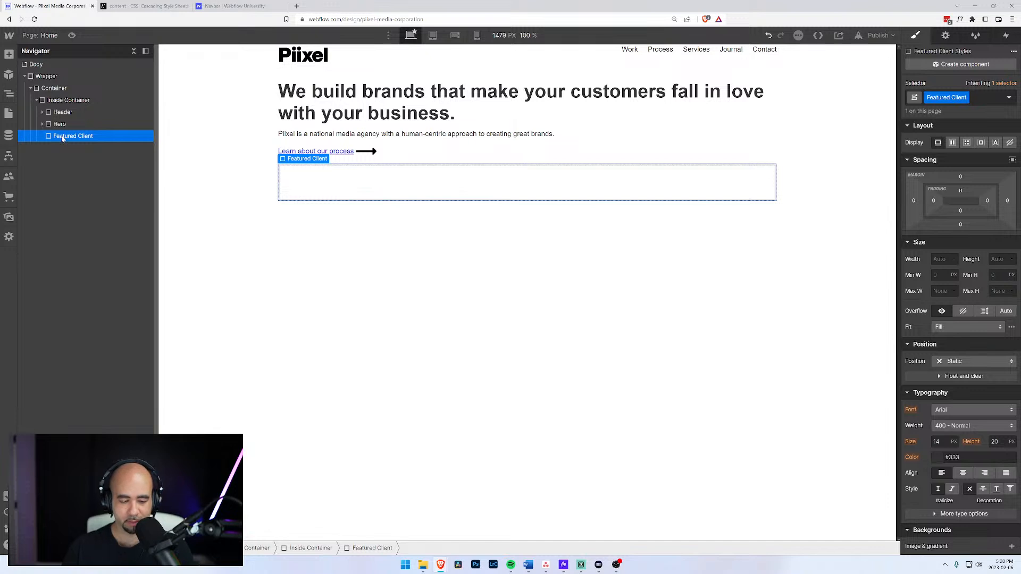
key(ctrl+e)
Nest a child div in Featured Client with the class 'Featured Client Image'.
text(div)
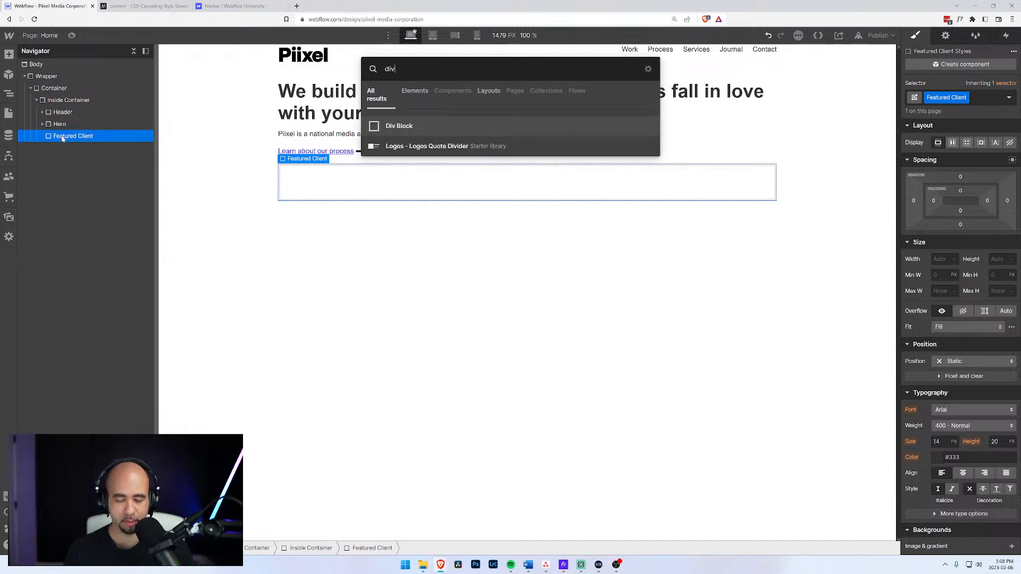
key(Return)
click(42, 137)
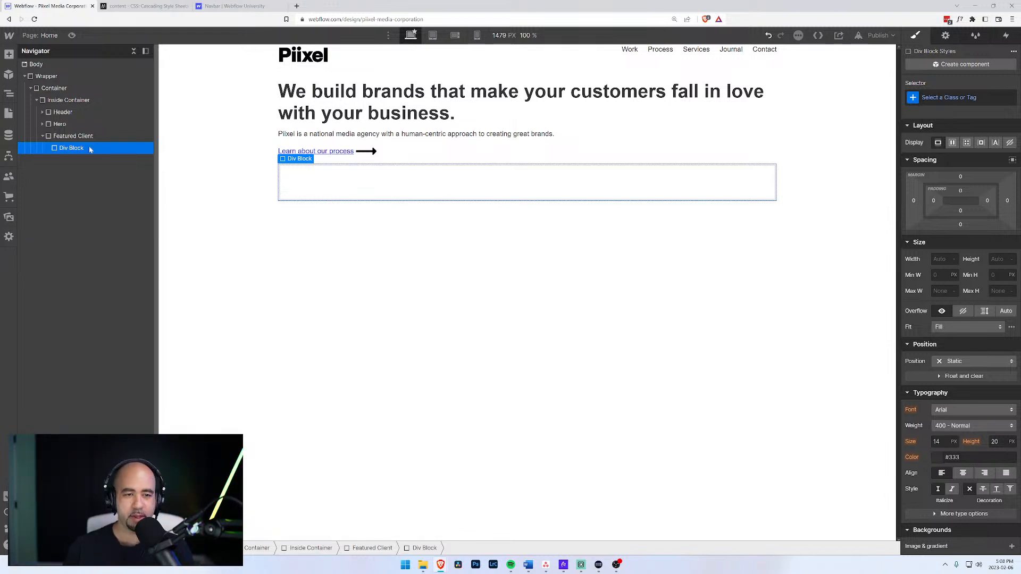
click(913, 98)
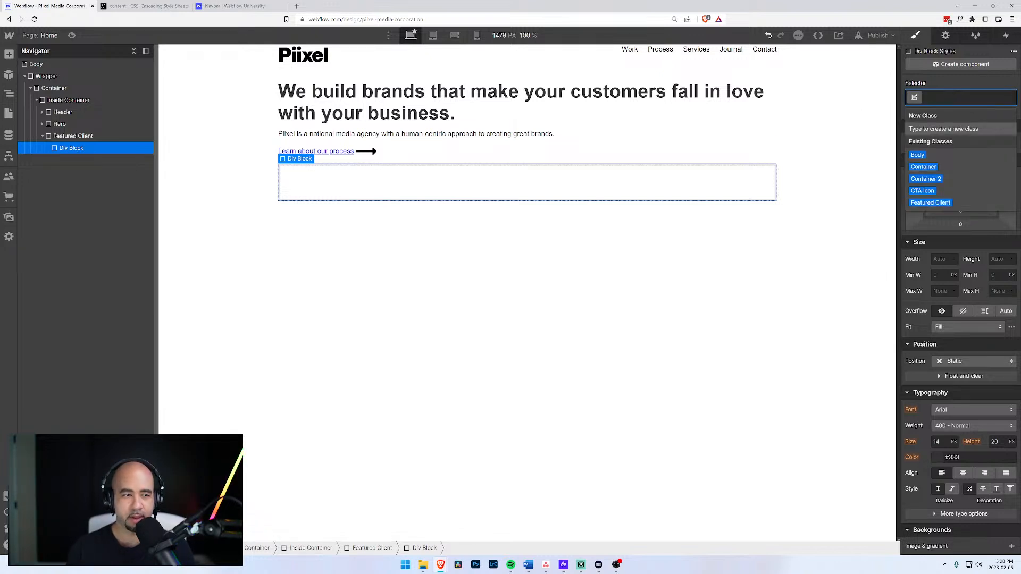
text(Feature)
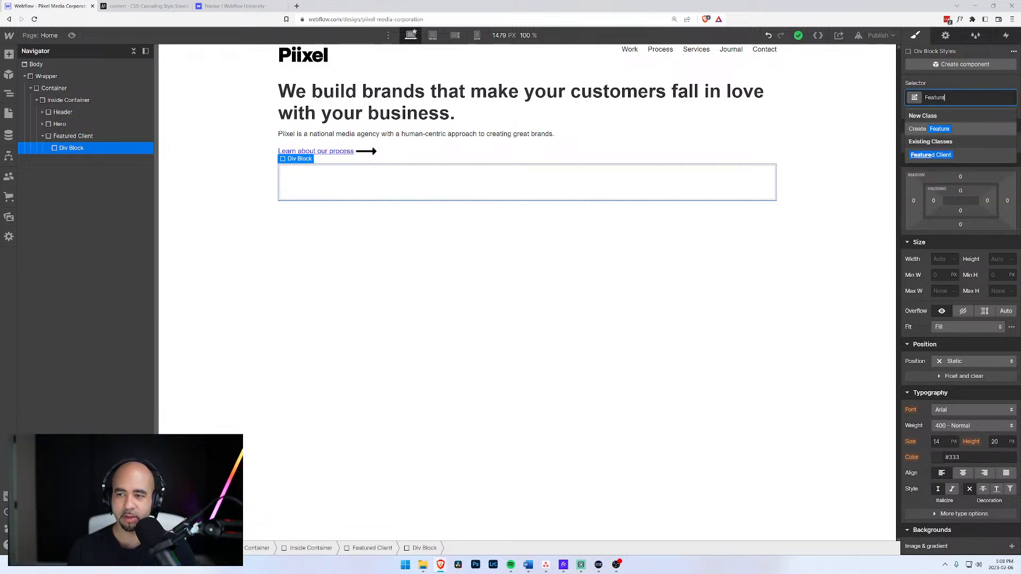
text(d L)
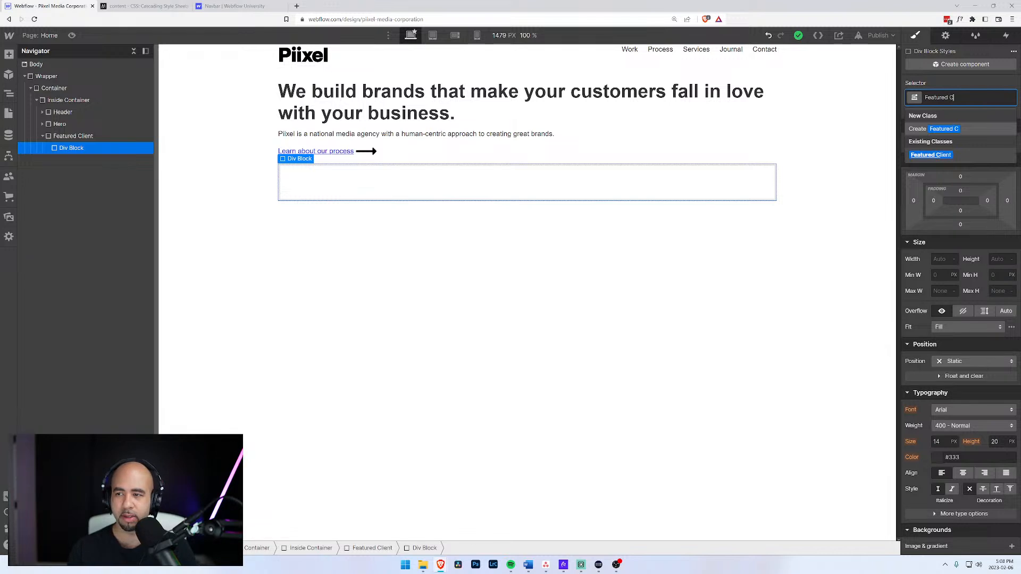
text(lient Image)
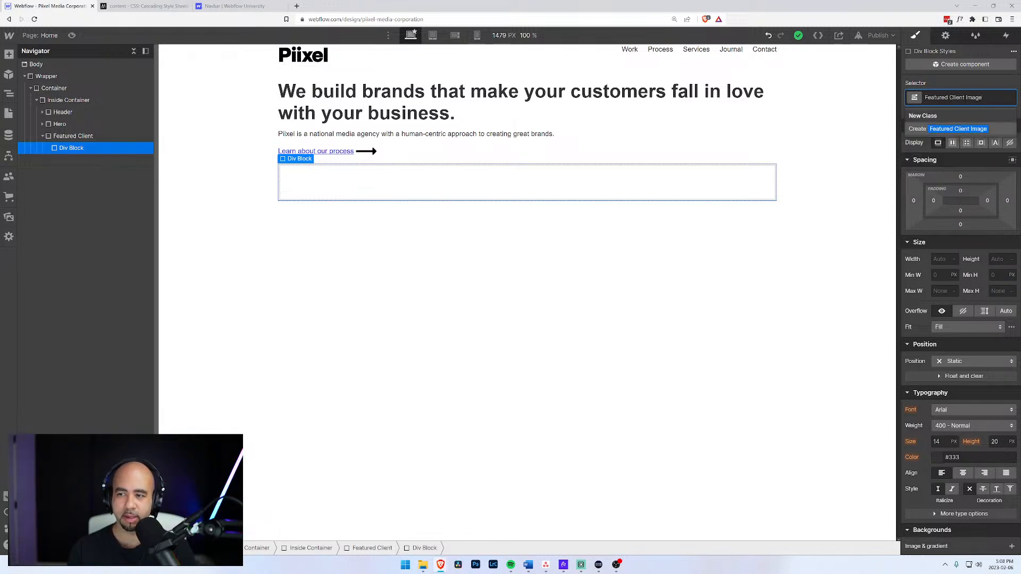
key(Return)
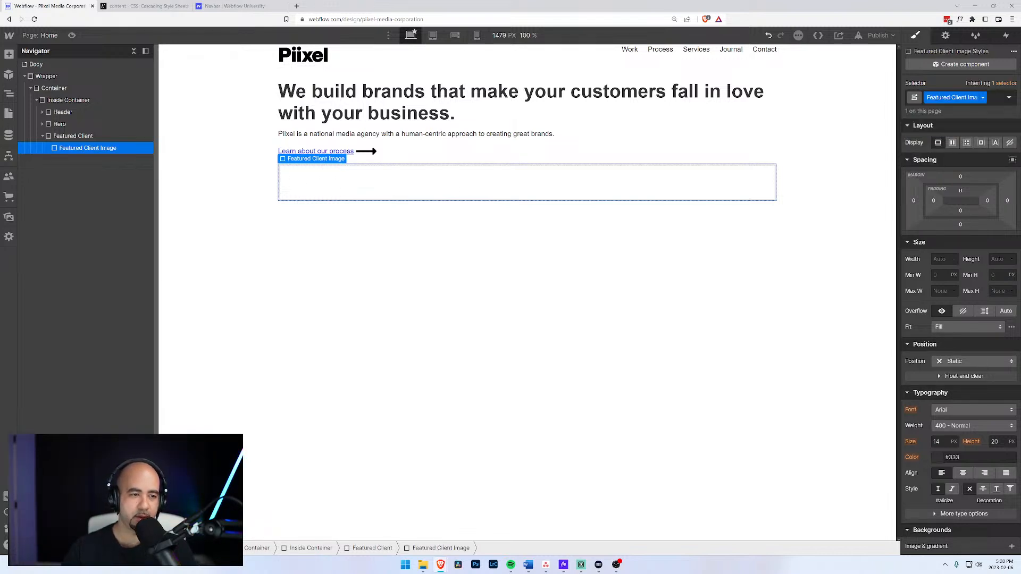
click(62, 137)
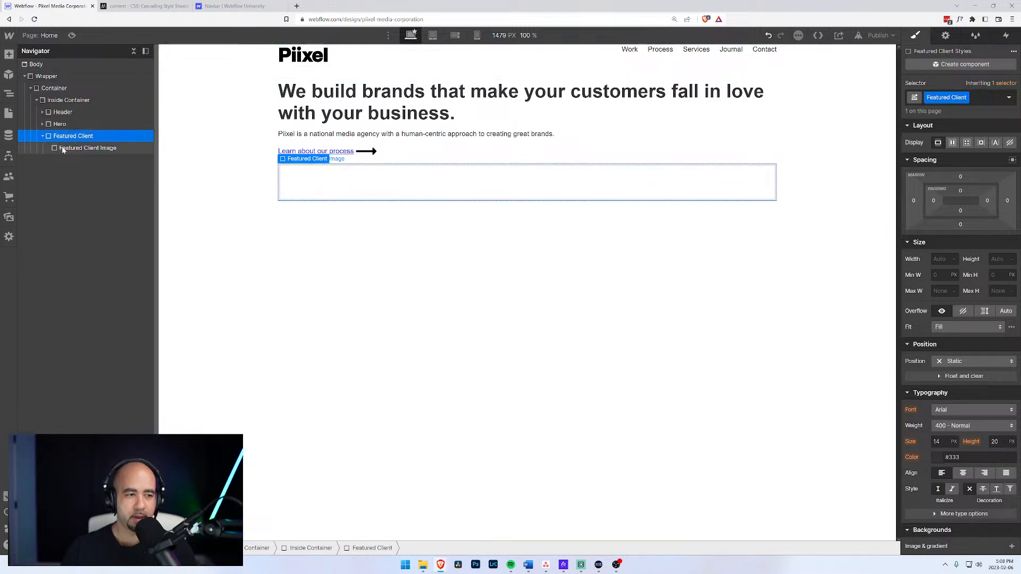
click(62, 149)
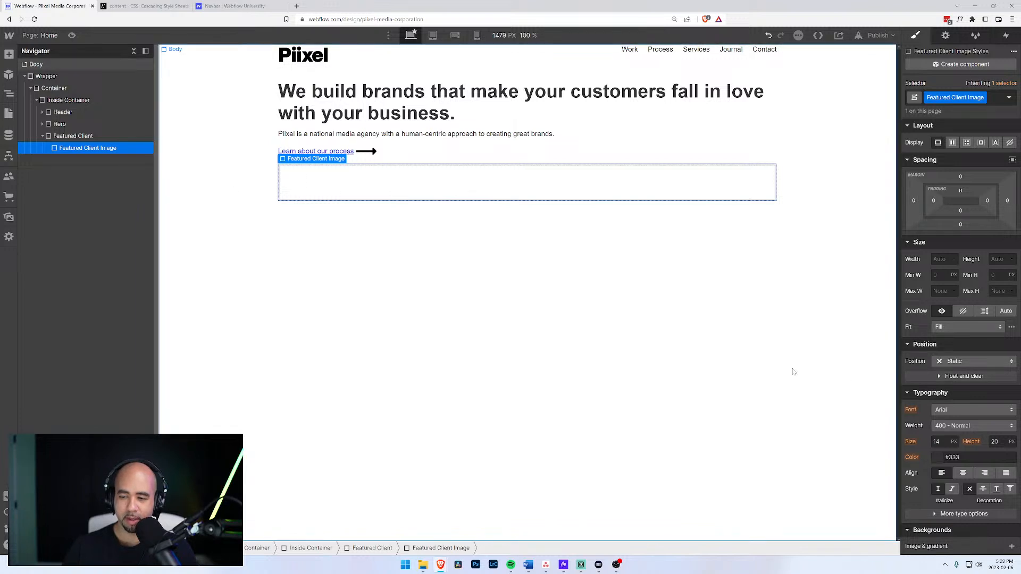
Open the Images folder in the Assets panel.
click(9, 98)
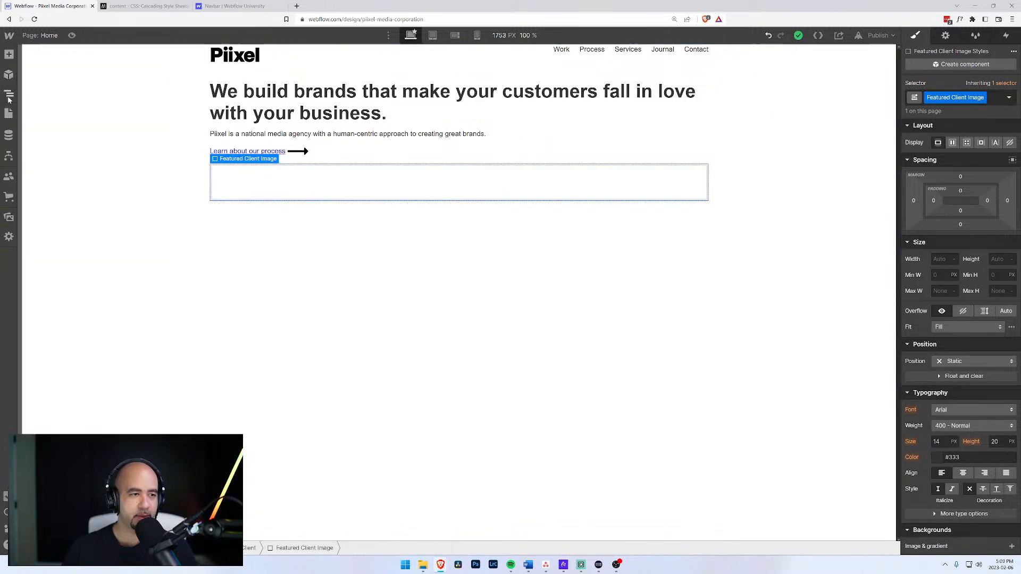
click(9, 113)
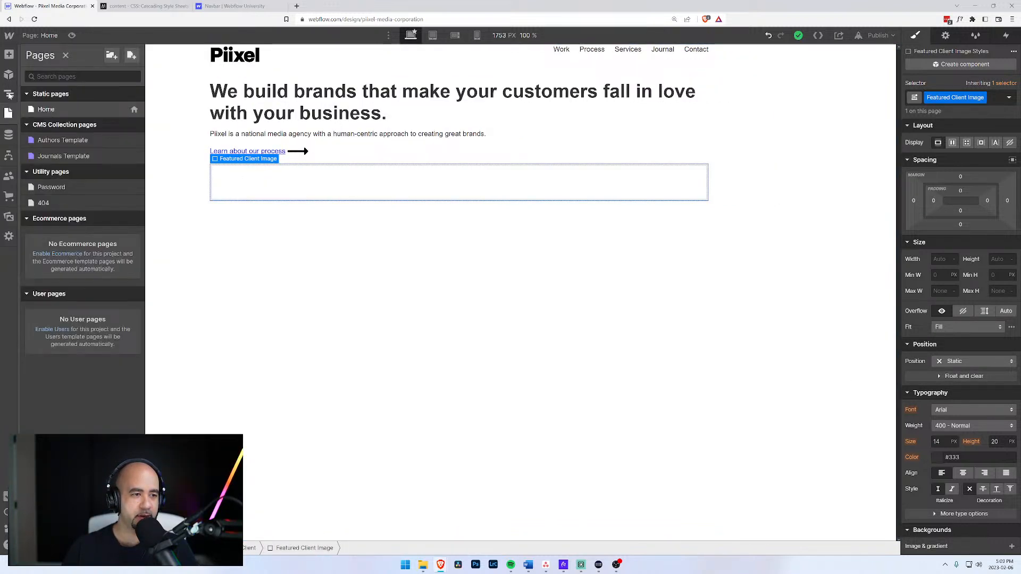
click(9, 94)
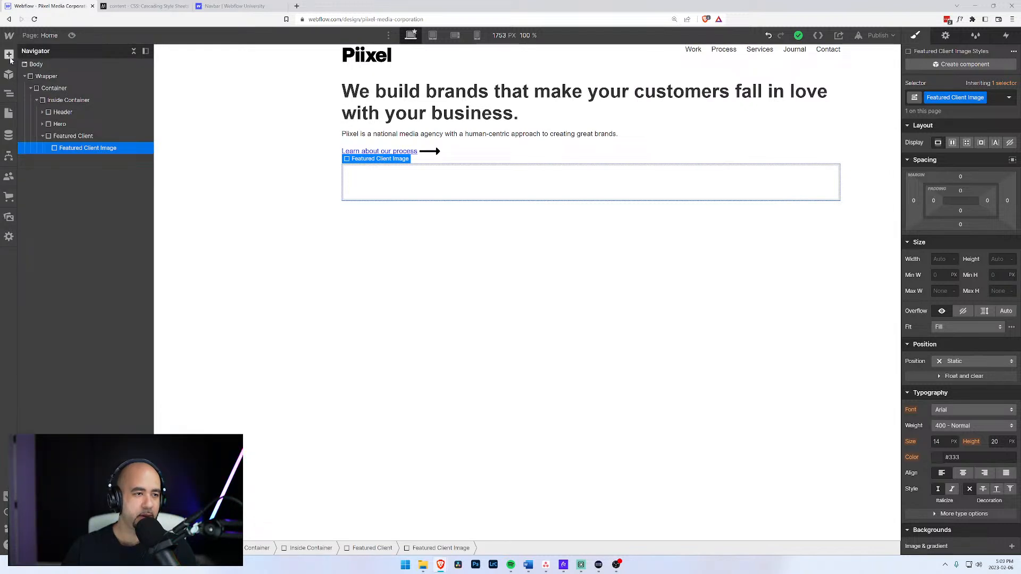
click(9, 115)
click(9, 94)
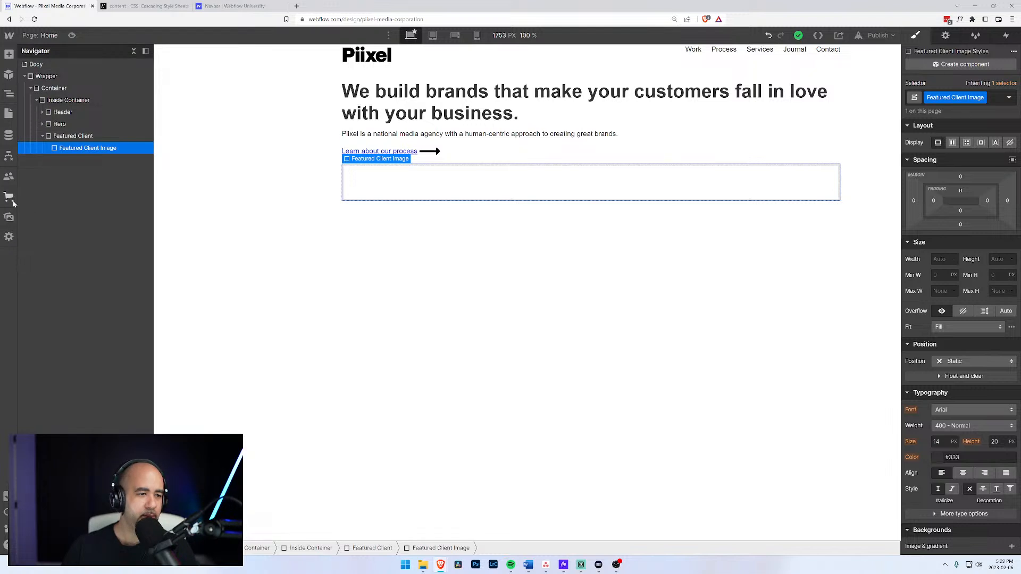
click(8, 217)
click(81, 228)
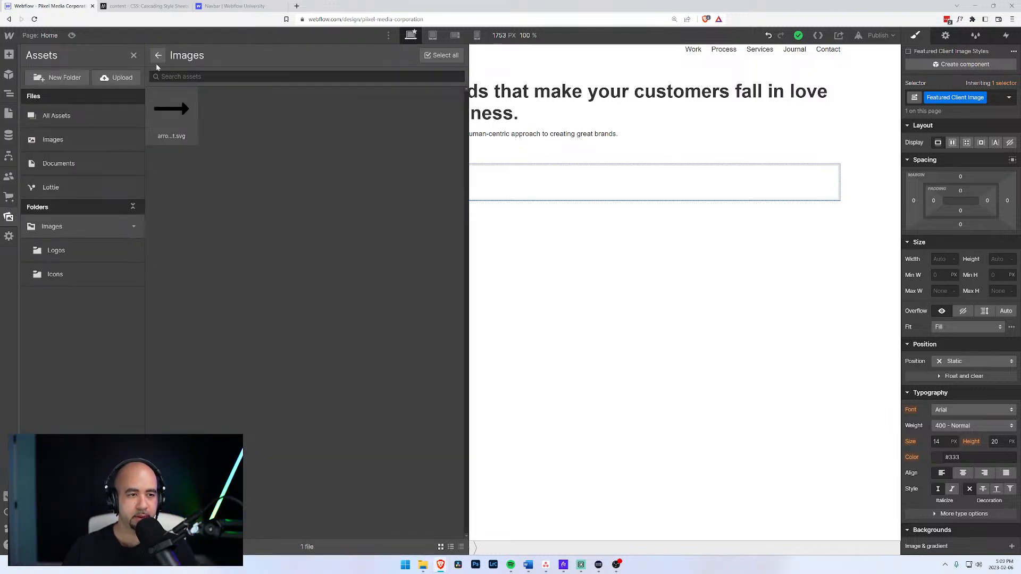
Create a new Clients asset folder with Images as its parent folder.
click(69, 78)
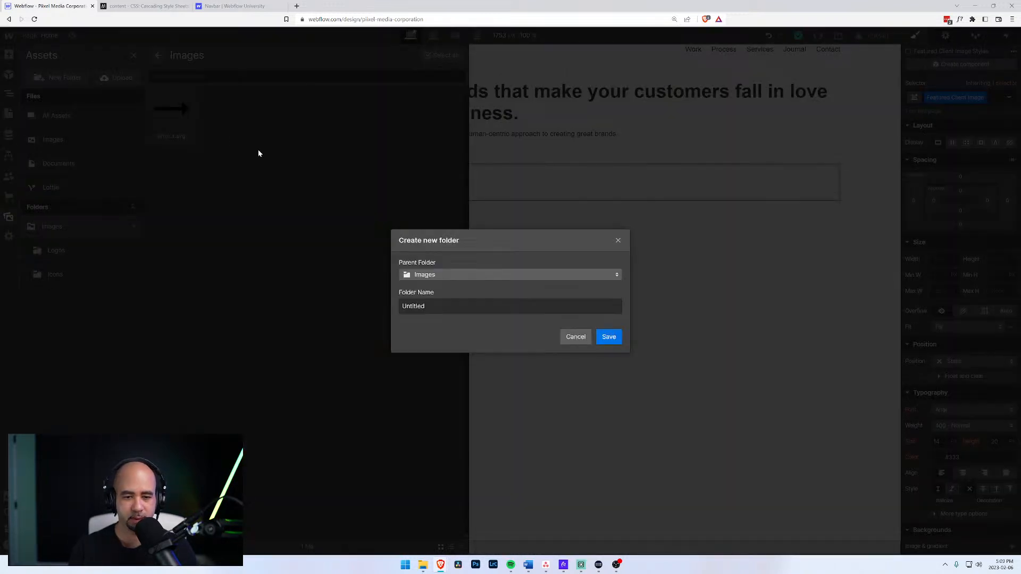
drag(427, 306, 379, 307)
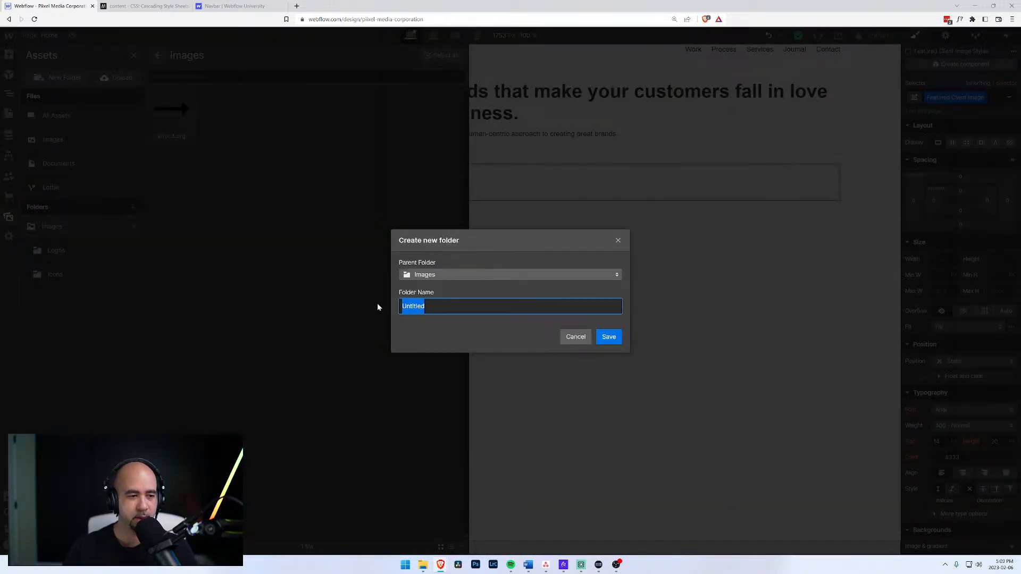
text(C)
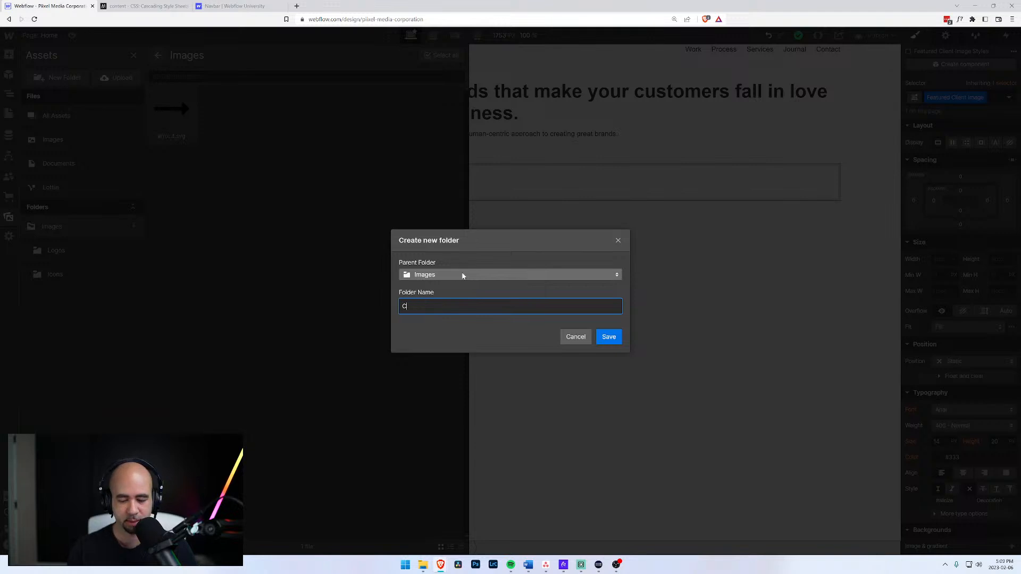
text(lients)
click(462, 275)
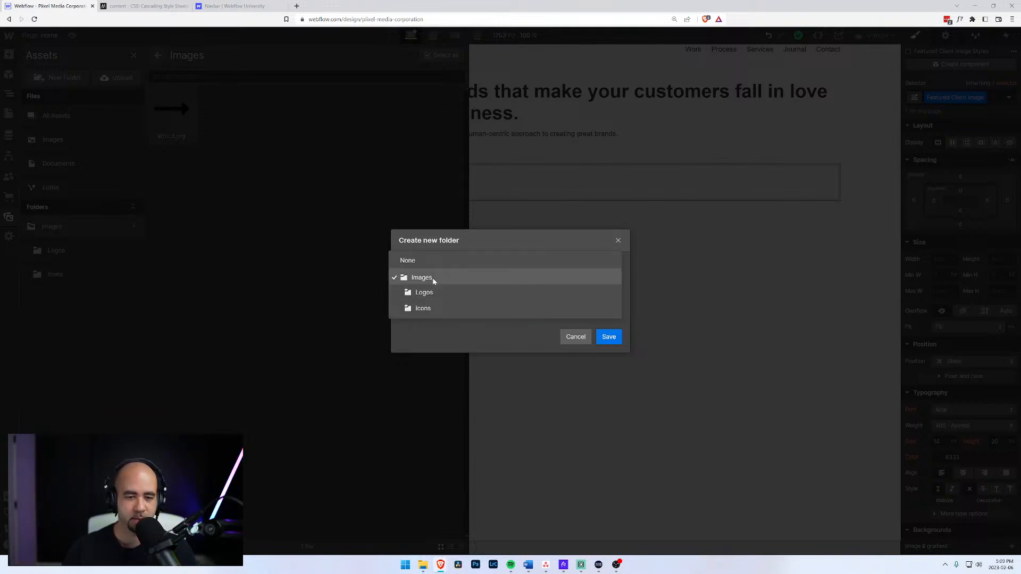
click(441, 321)
click(441, 308)
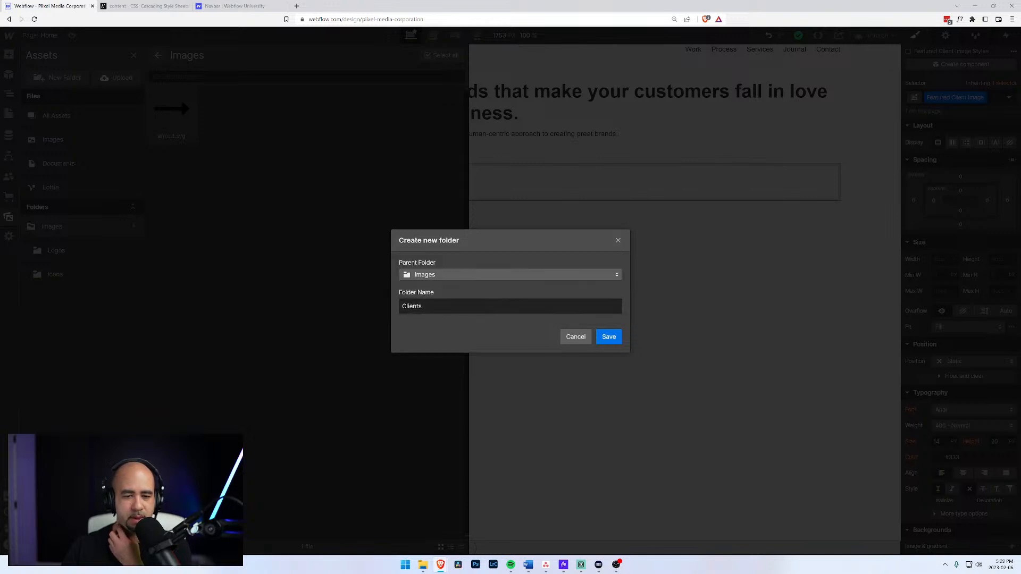
click(609, 337)
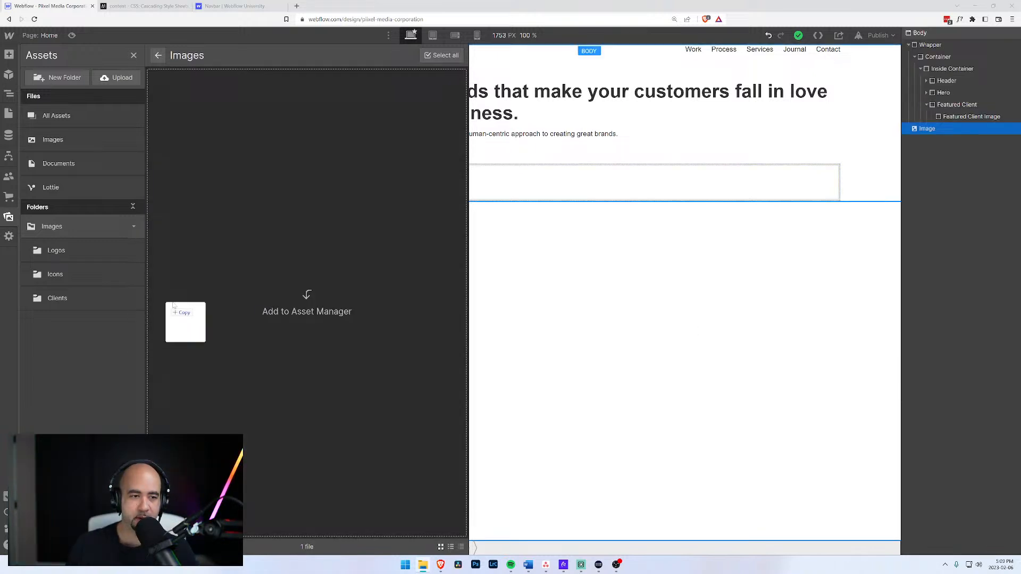
drag(166, 303, 253, 294)
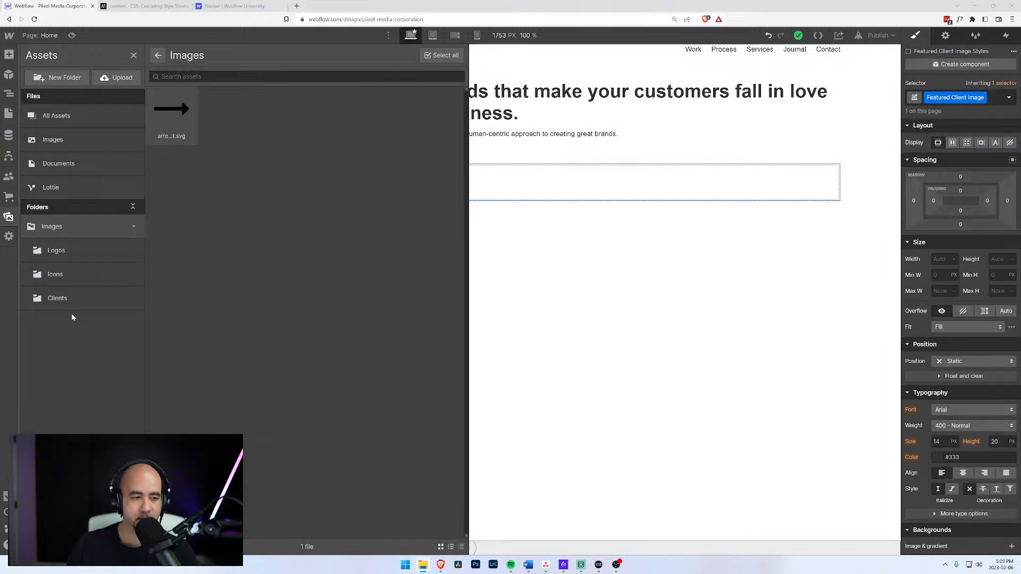
Upload three client JPEG images from the desktop into the Clients asset folder.
click(101, 304)
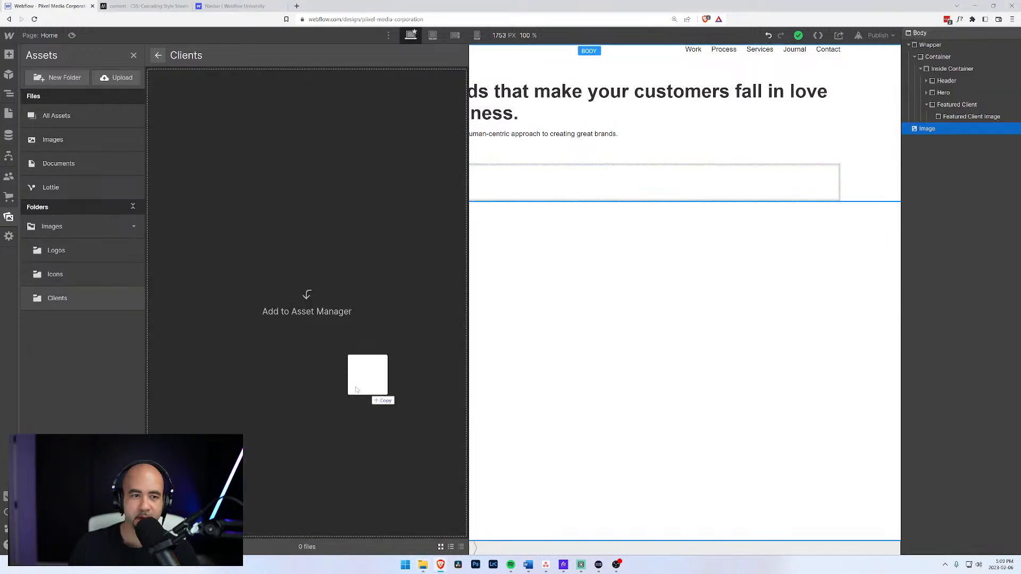
drag(349, 358, 367, 330)
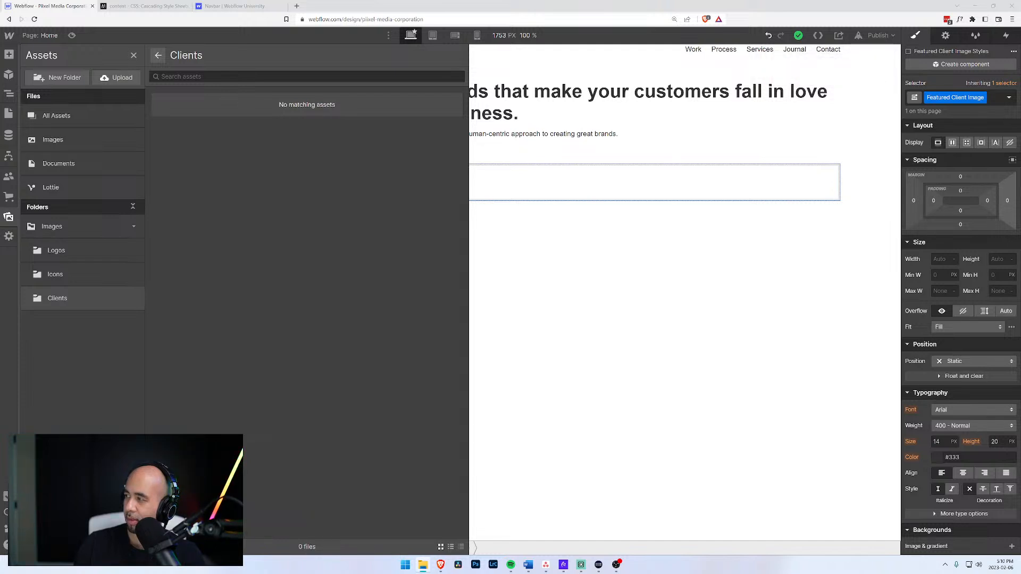
drag(469, 334, 306, 280)
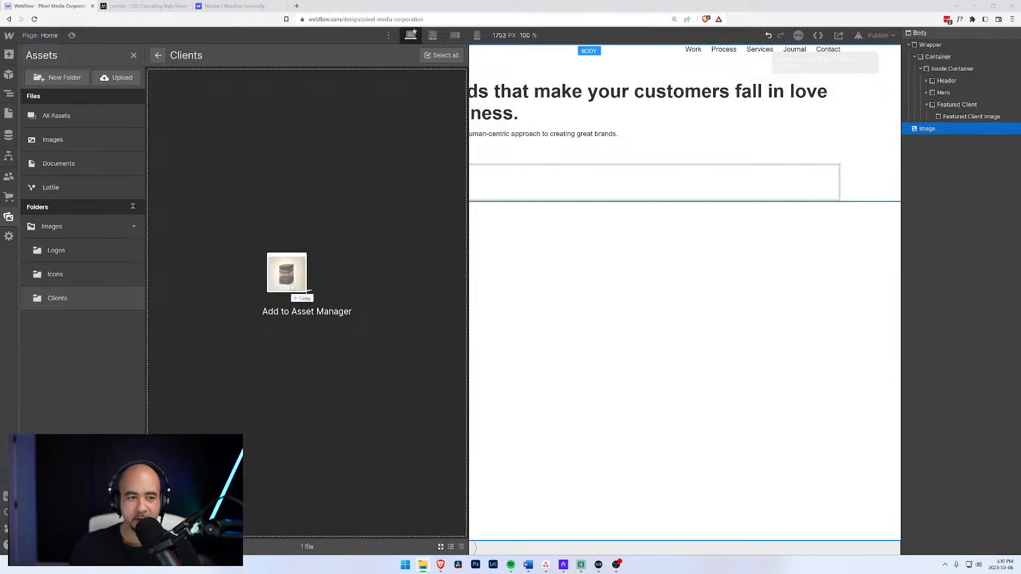
drag(285, 273, 294, 283)
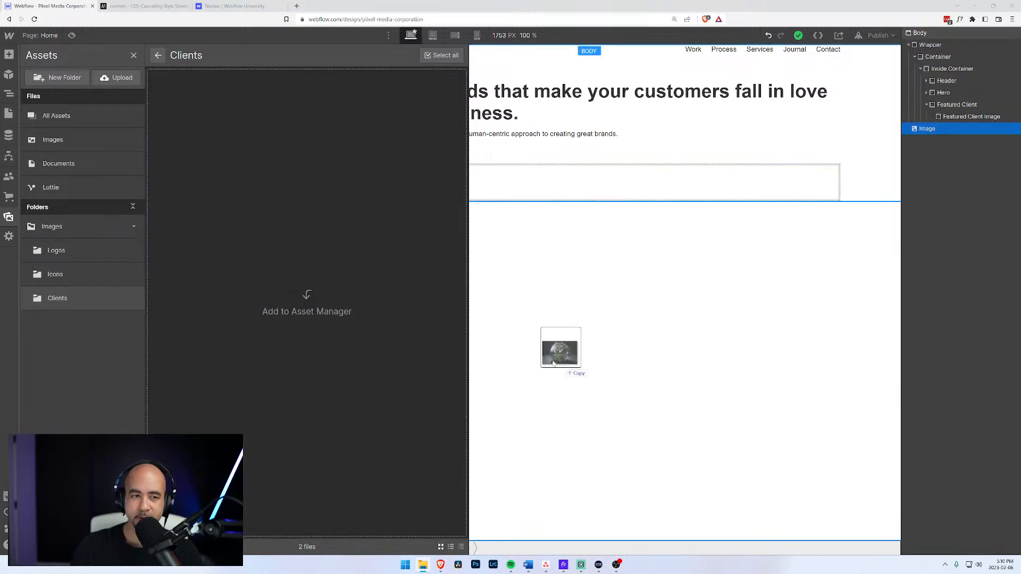
drag(548, 351, 303, 271)
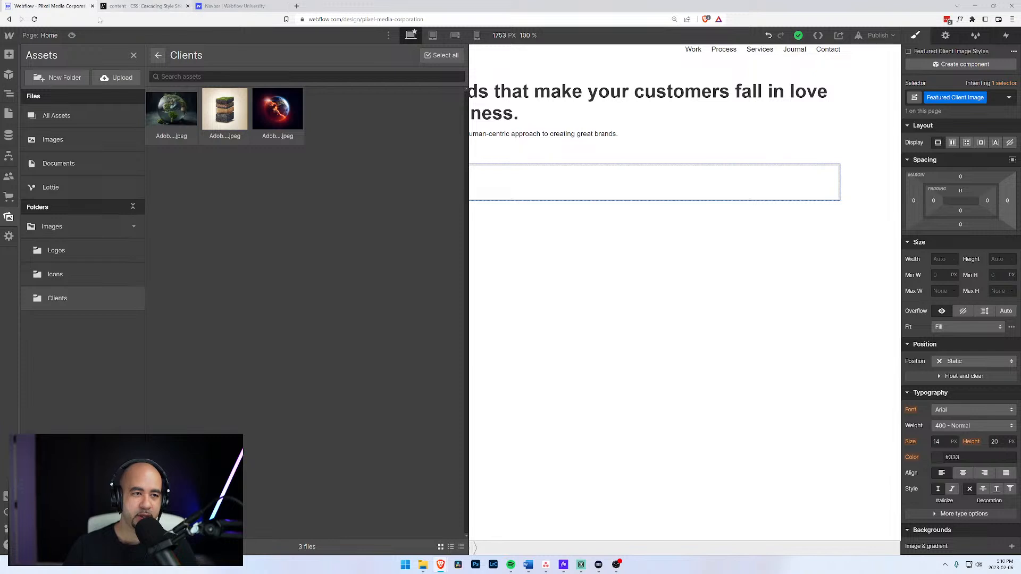
click(543, 177)
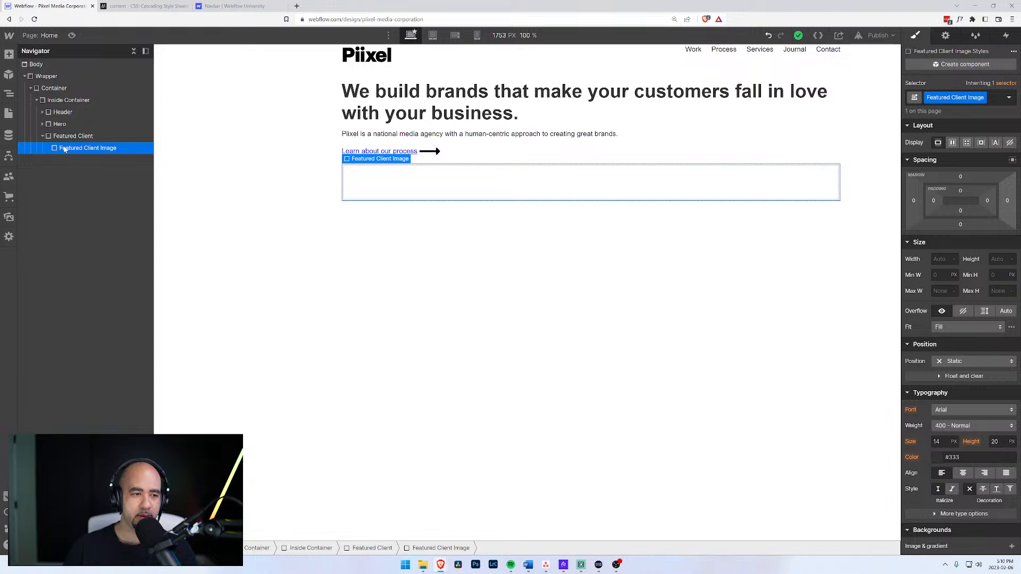
scroll(934, 461, down, 4)
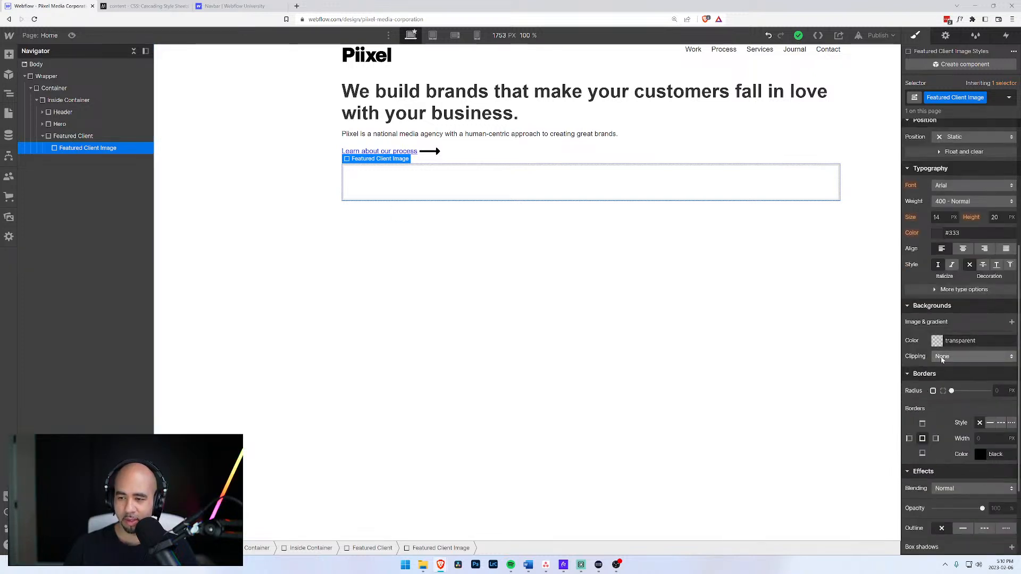
click(1011, 323)
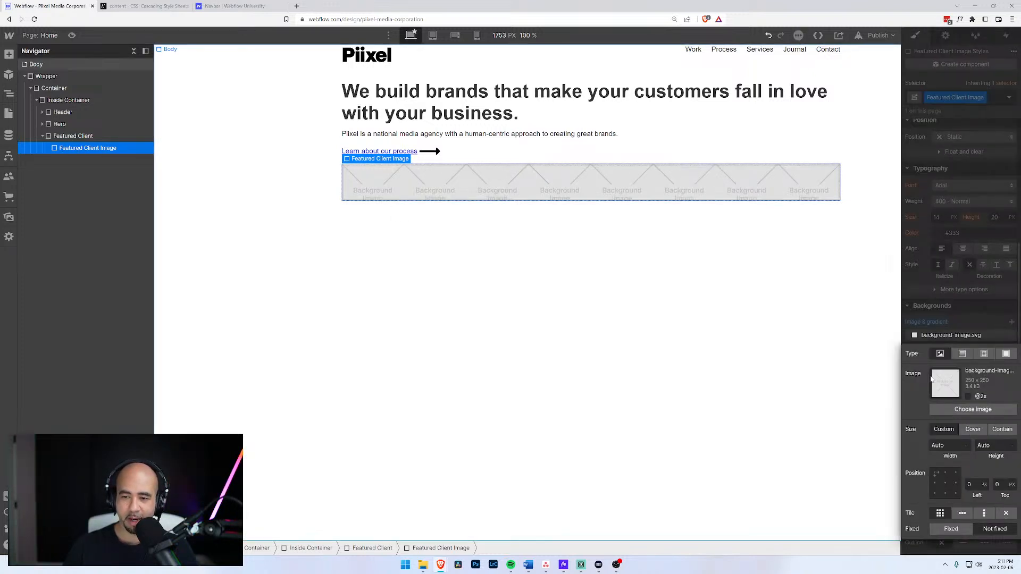
click(973, 409)
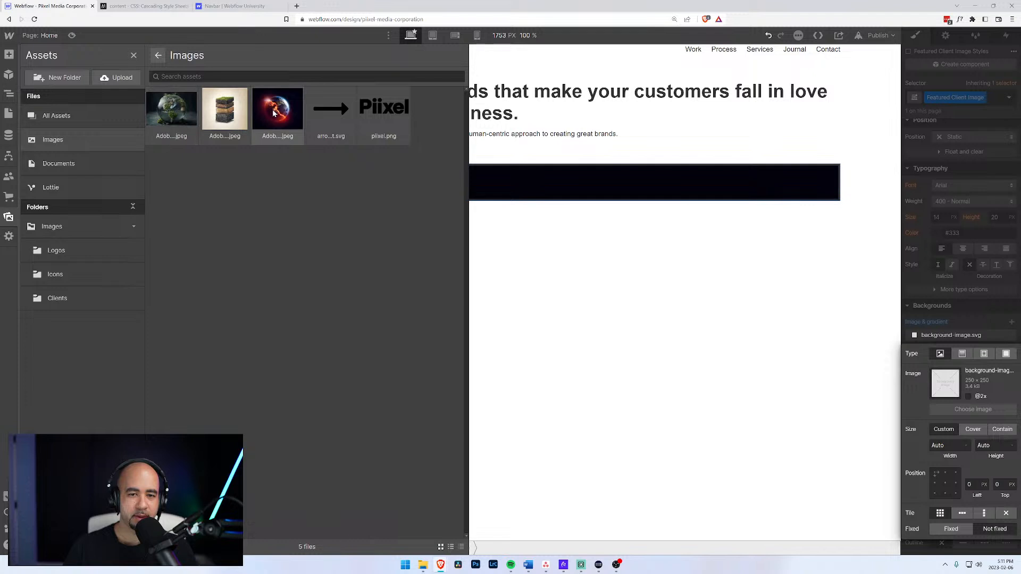
click(171, 112)
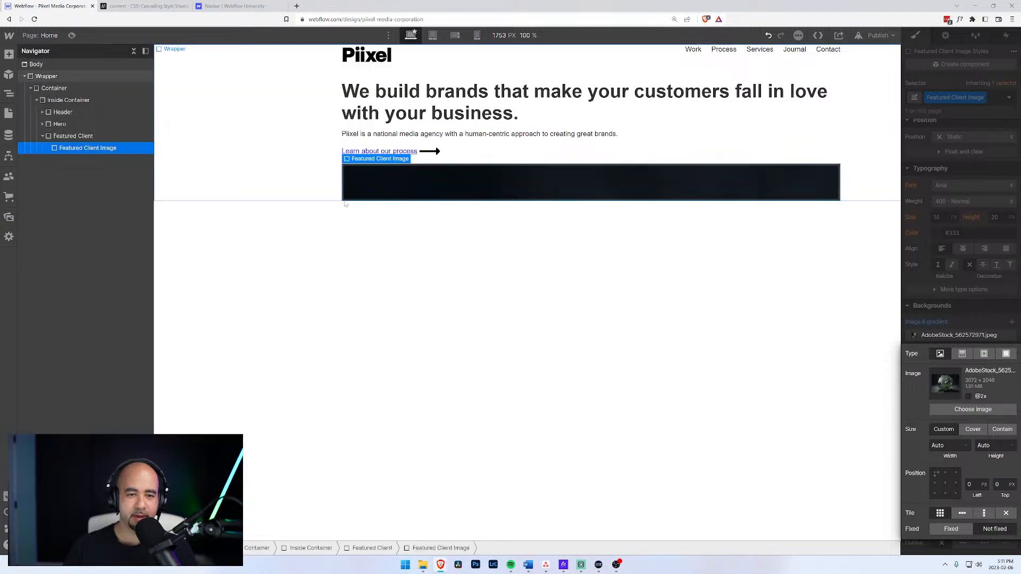
click(969, 430)
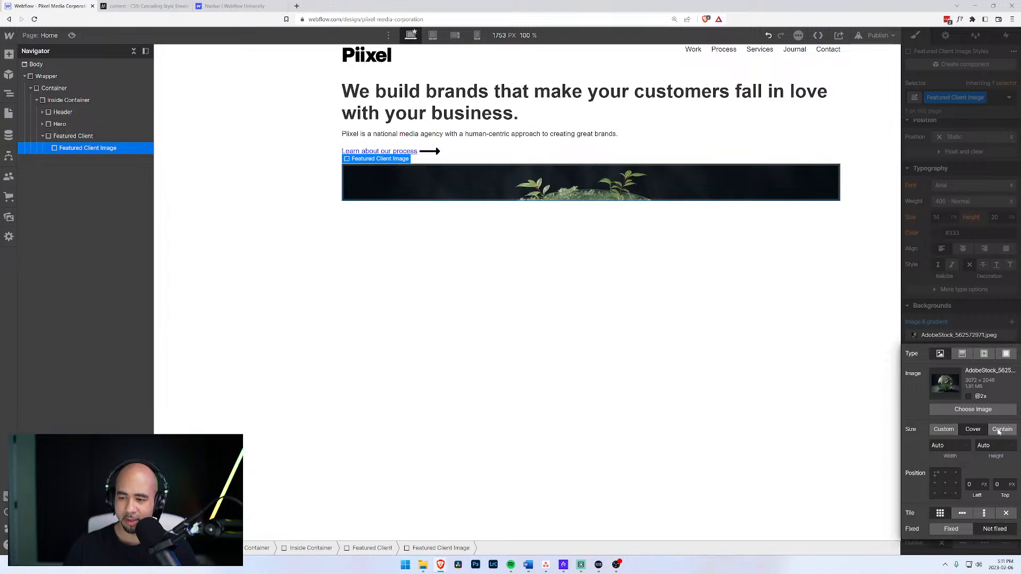
click(983, 398)
click(947, 484)
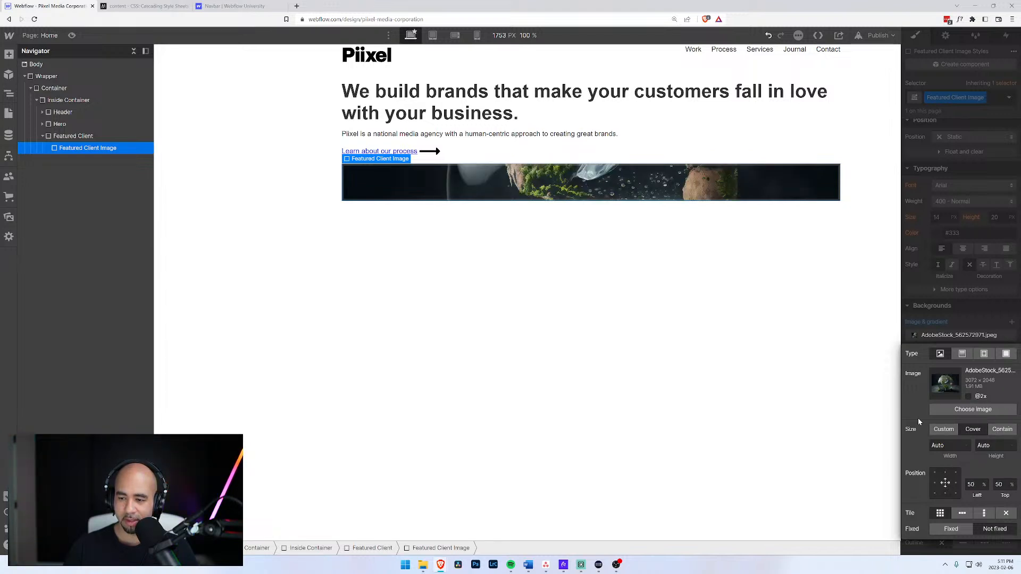
click(75, 137)
click(77, 148)
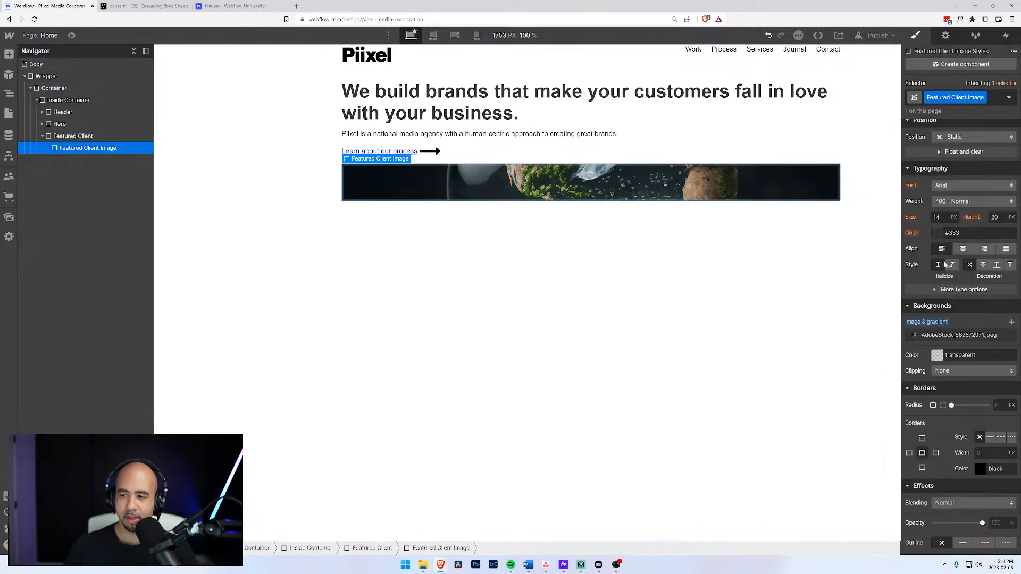
scroll(944, 262, up, 5)
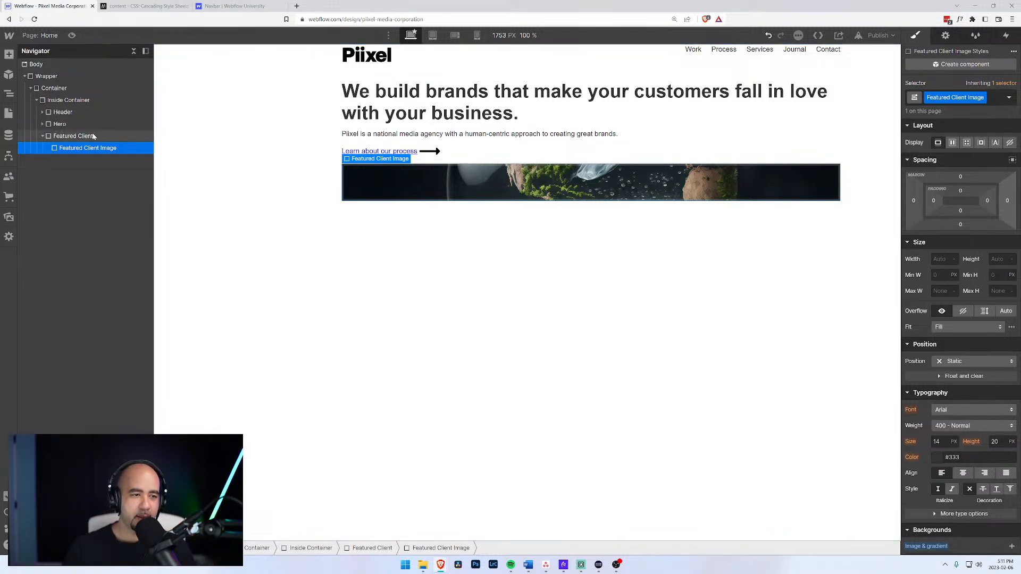
Set the Featured Client Image to 100% width and 400 px height.
click(74, 137)
click(78, 149)
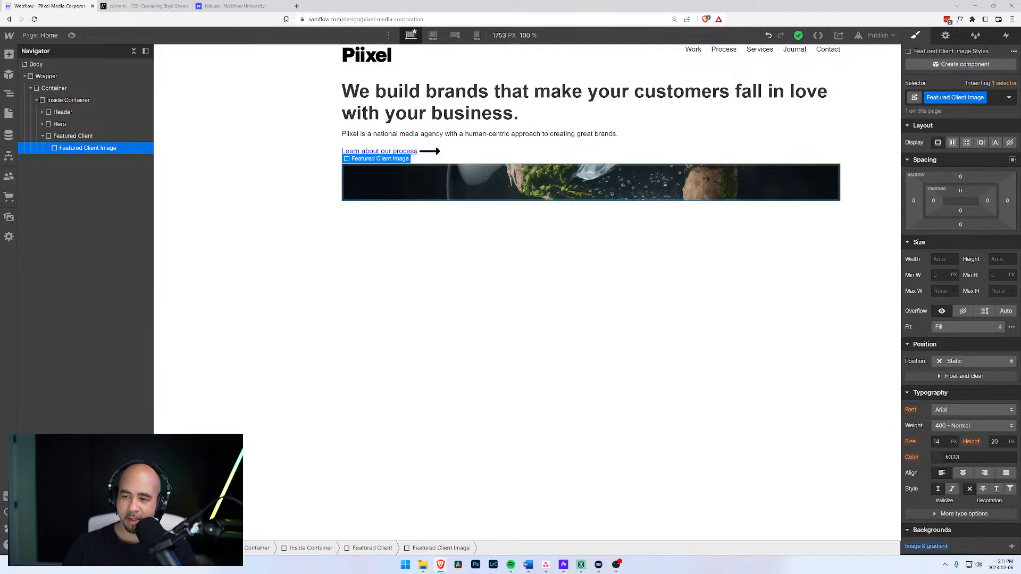
click(942, 259)
text(100%)
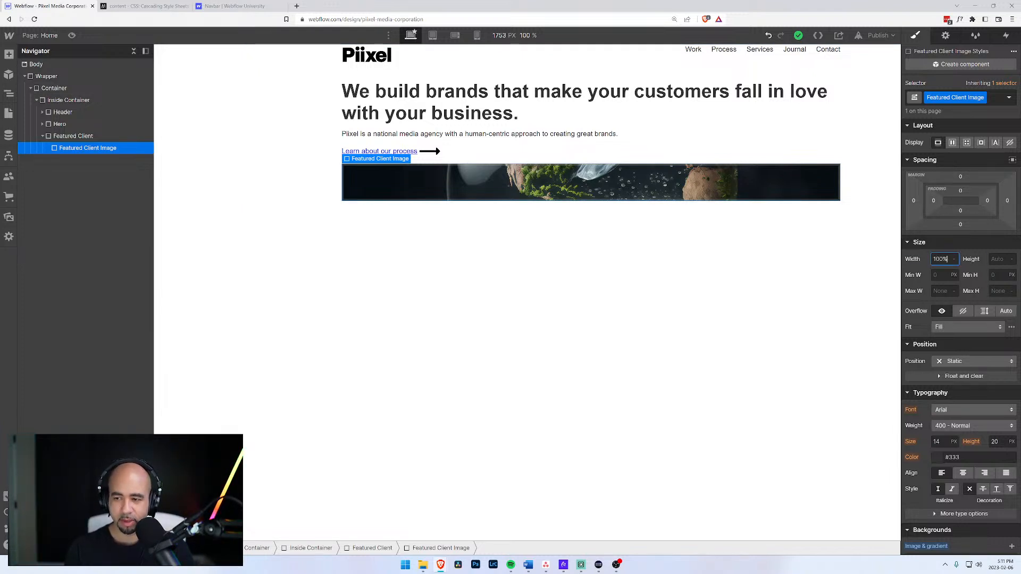
key(Tab)
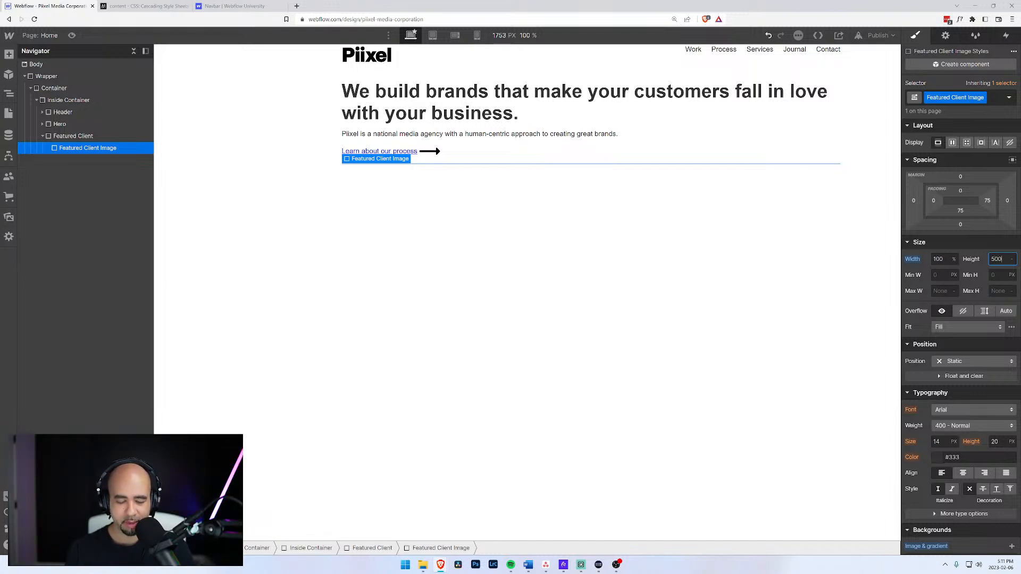
text(500px)
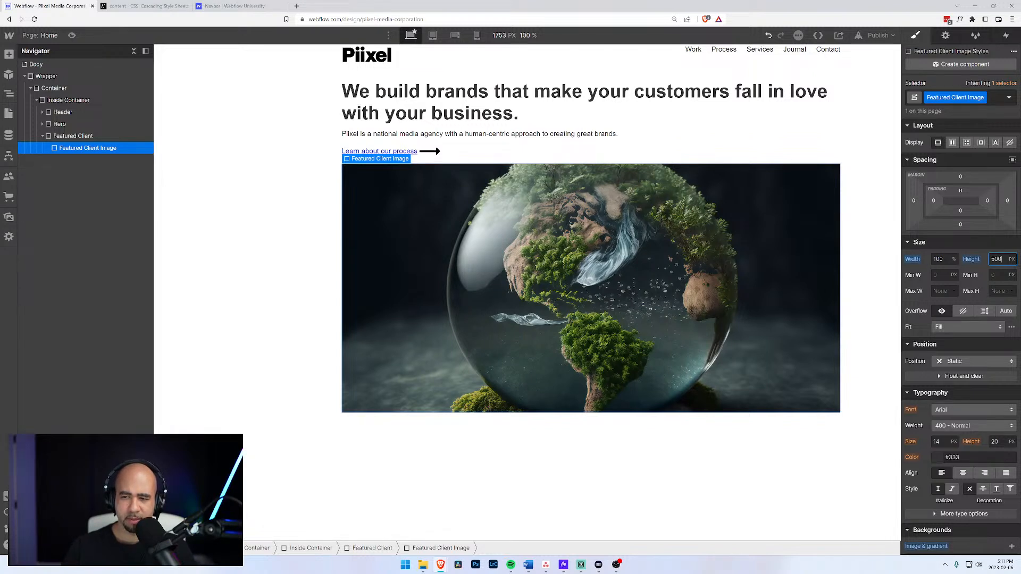
double_click(988, 261)
text(4)
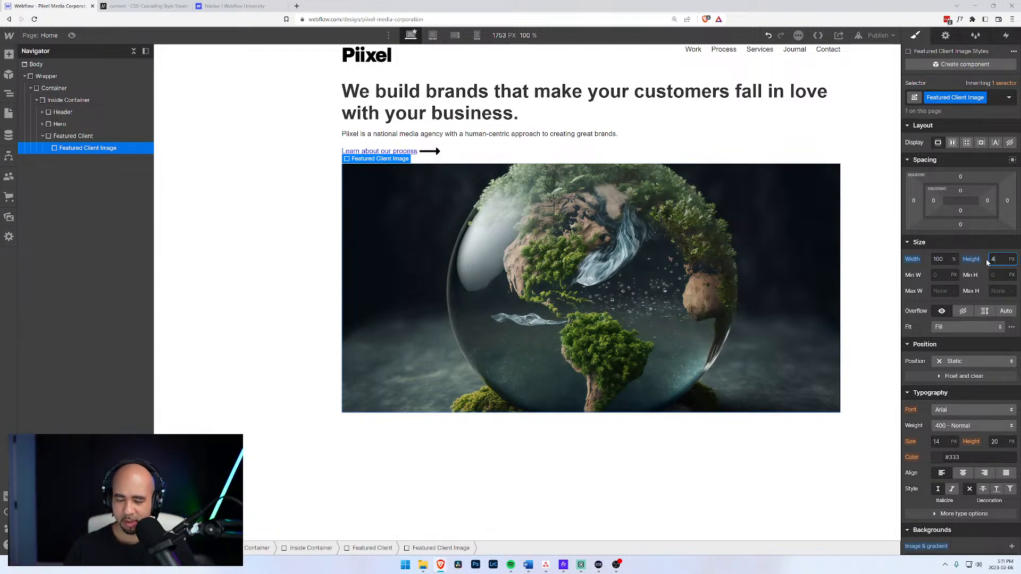
text(00)
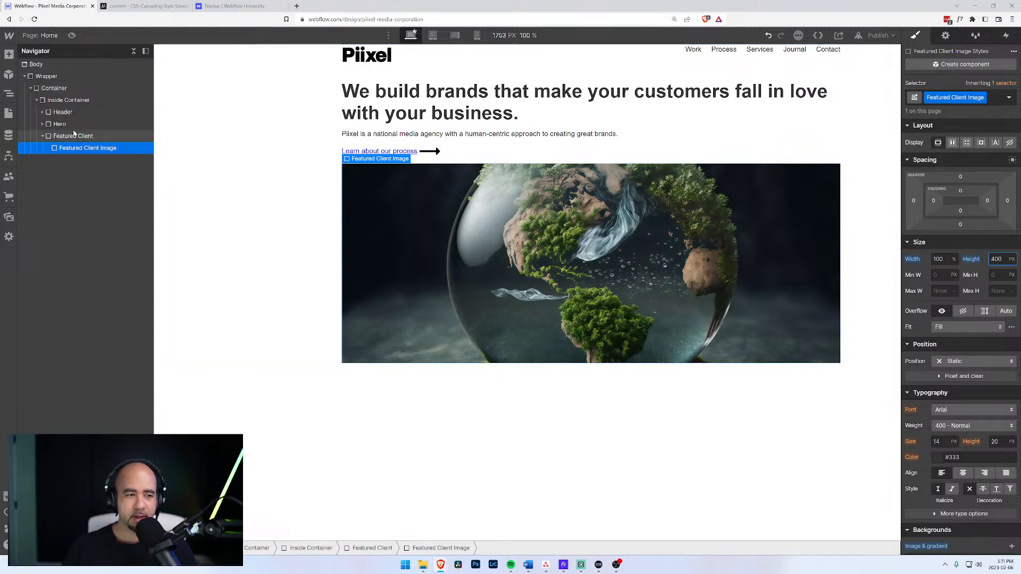
Swap the background image for the fiery earth picture, AdobeStock_115872528.jpeg.
scroll(959, 416, down, 3)
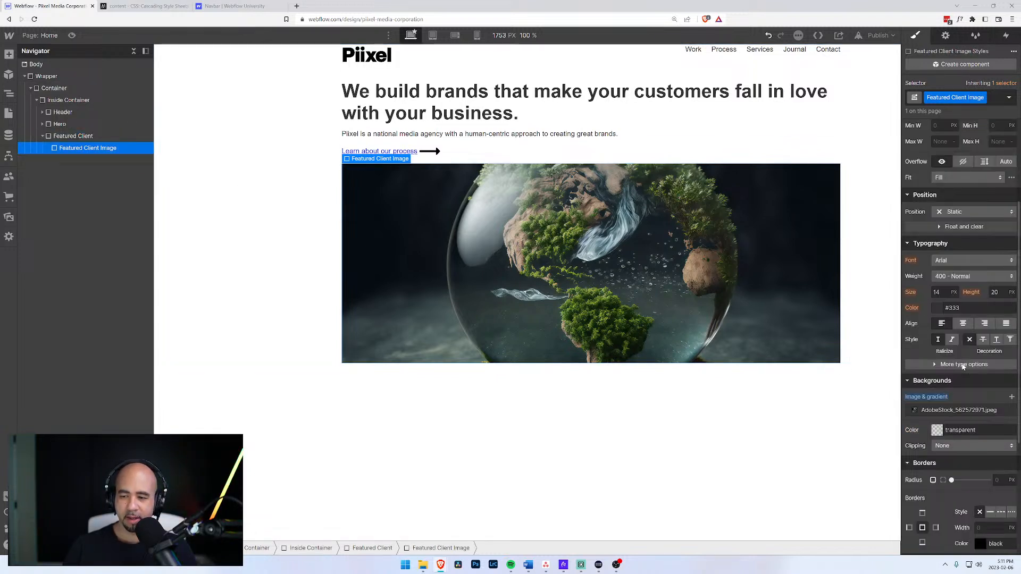
click(962, 410)
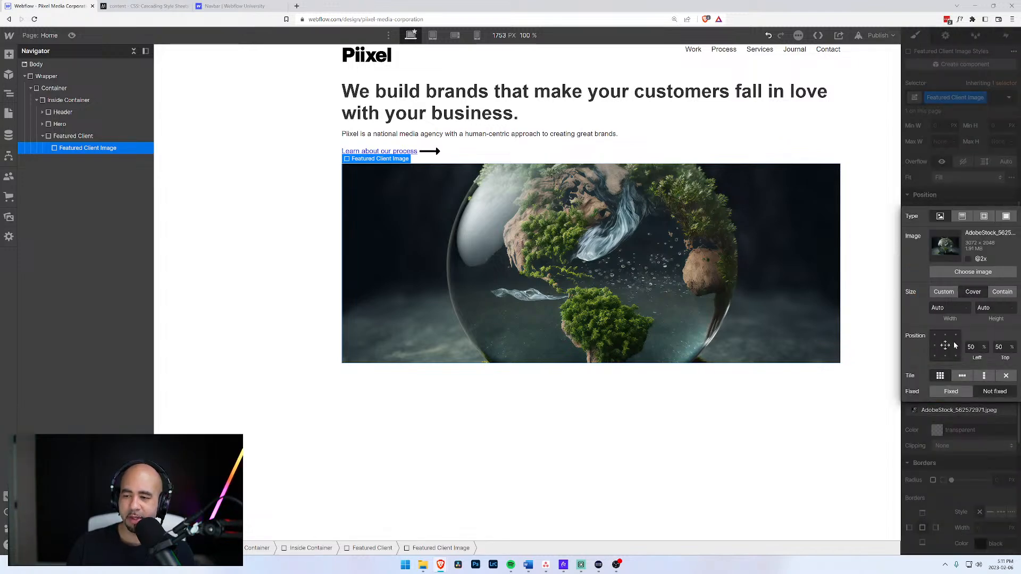
click(973, 271)
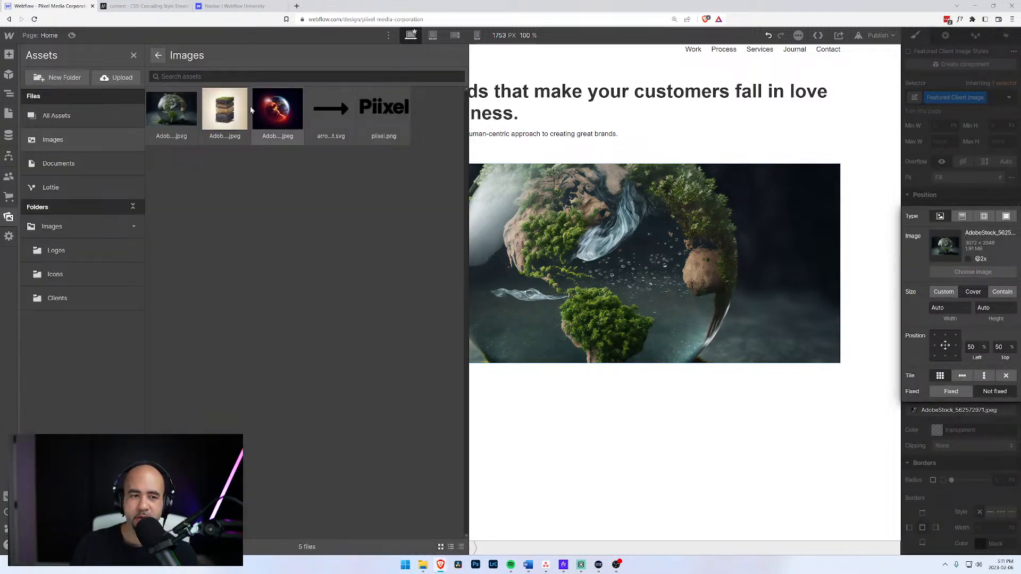
click(274, 110)
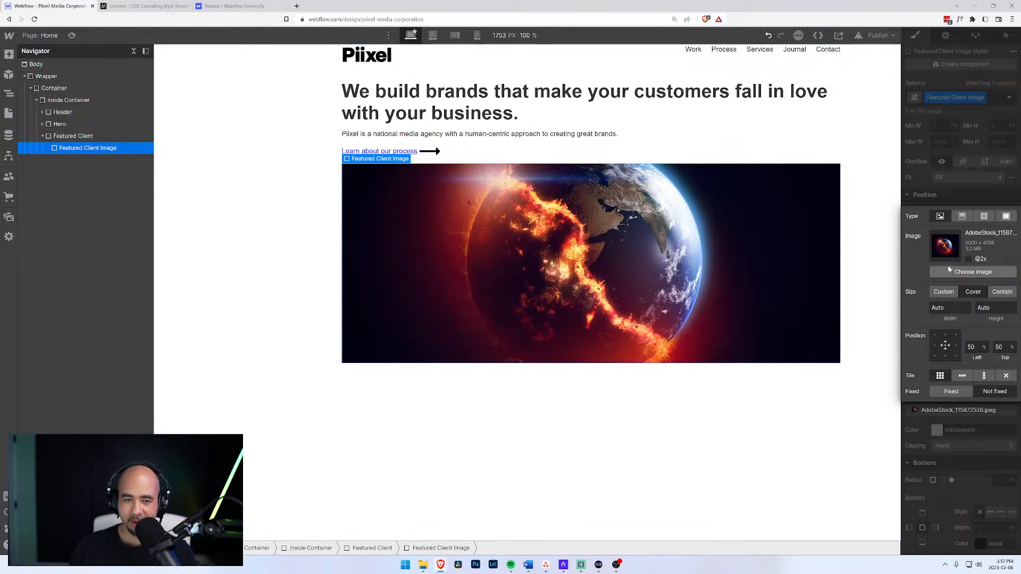
click(276, 155)
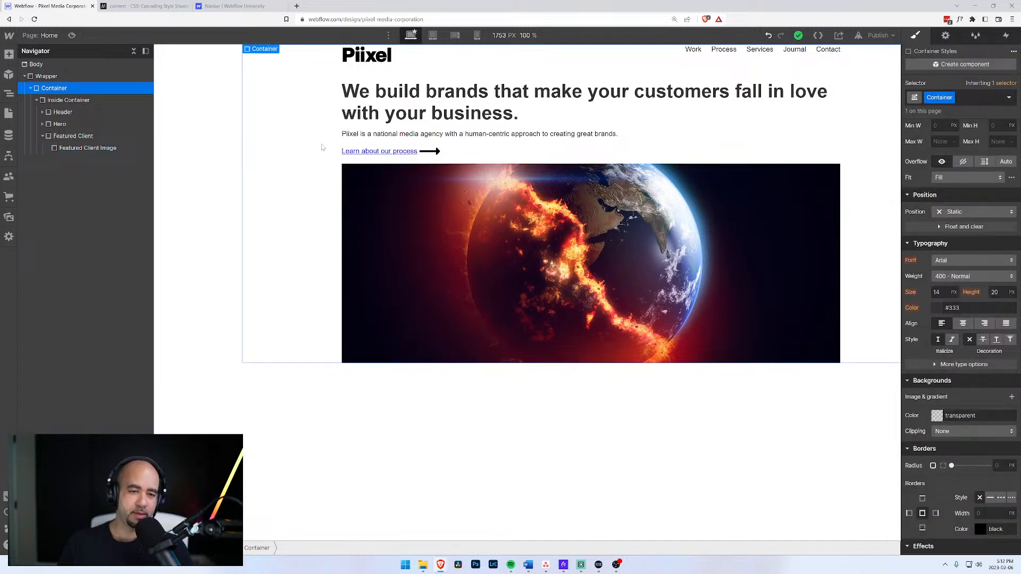
click(442, 421)
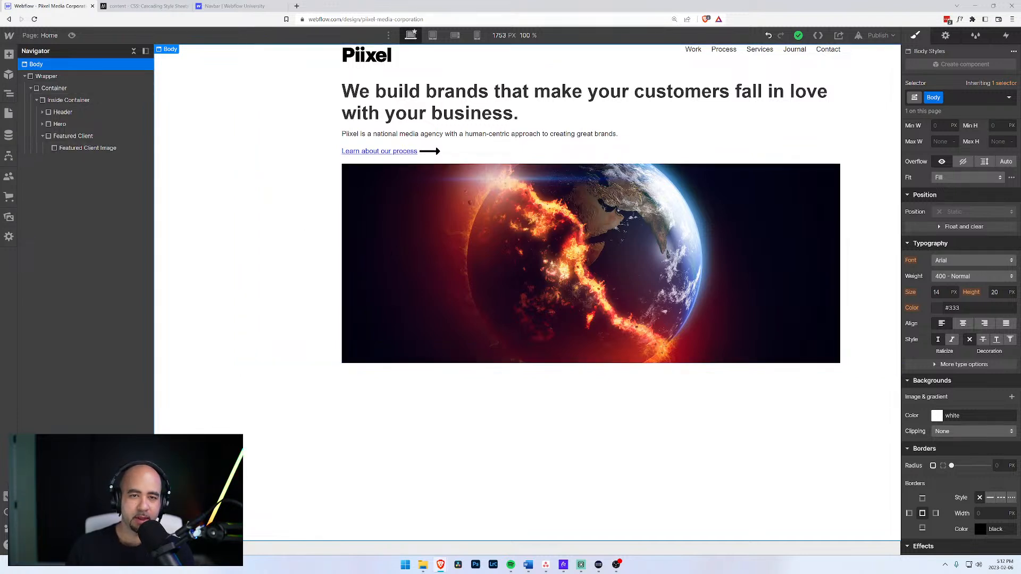
click(455, 35)
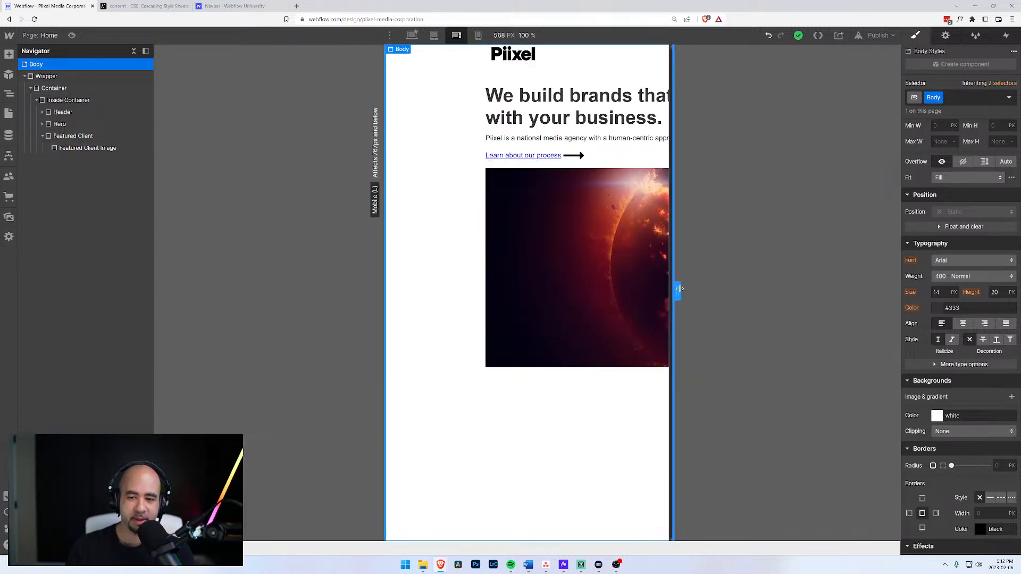
drag(677, 291, 700, 291)
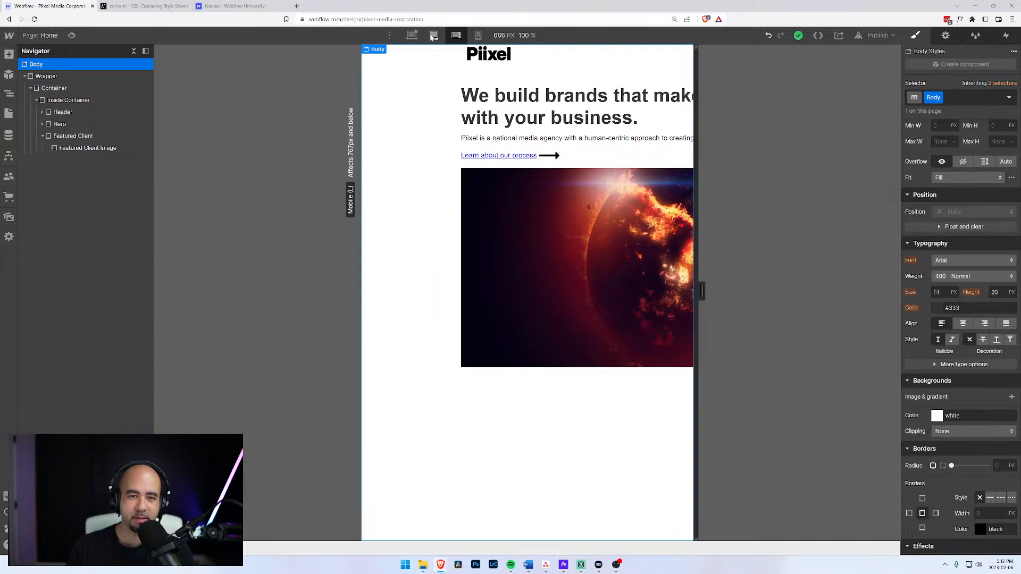
click(411, 36)
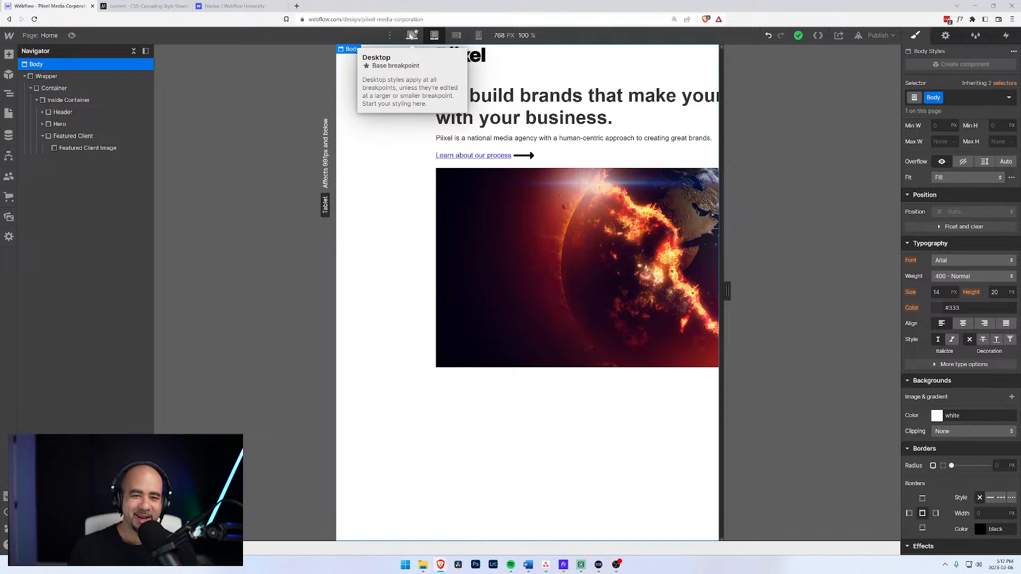
click(412, 36)
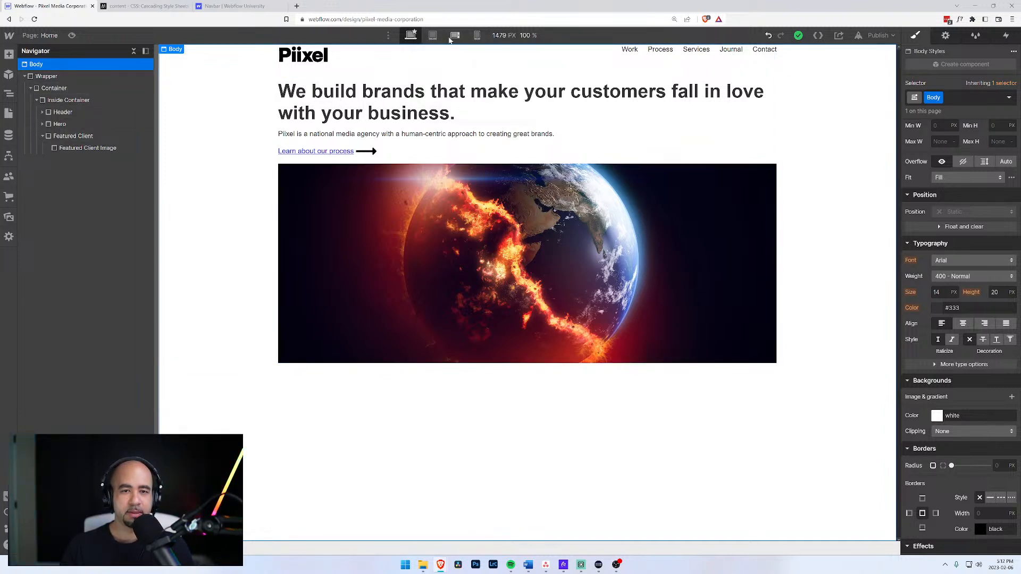
click(64, 90)
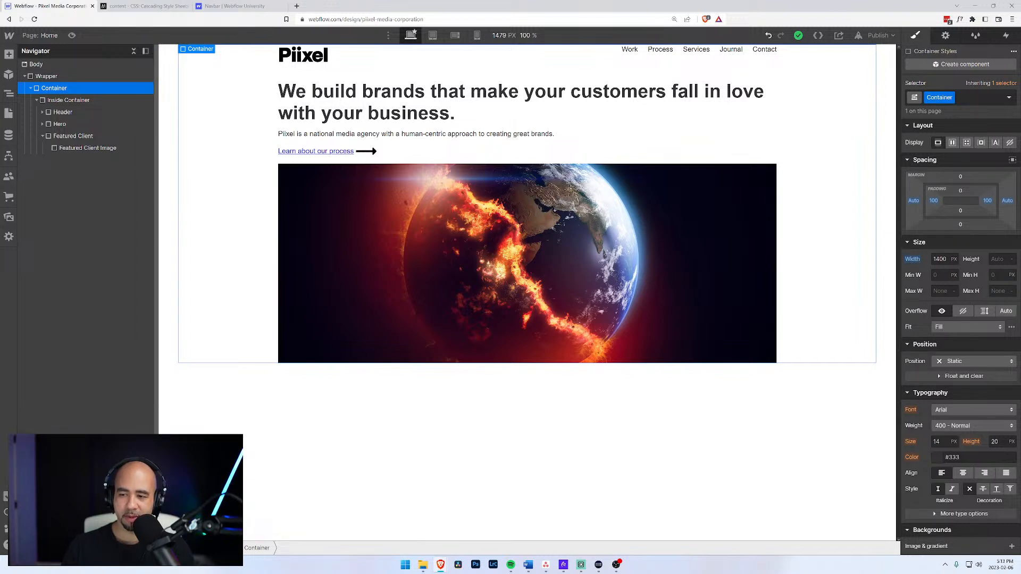
Give Container a 1400 px max width and Inside Container a 1000 px max width.
click(943, 291)
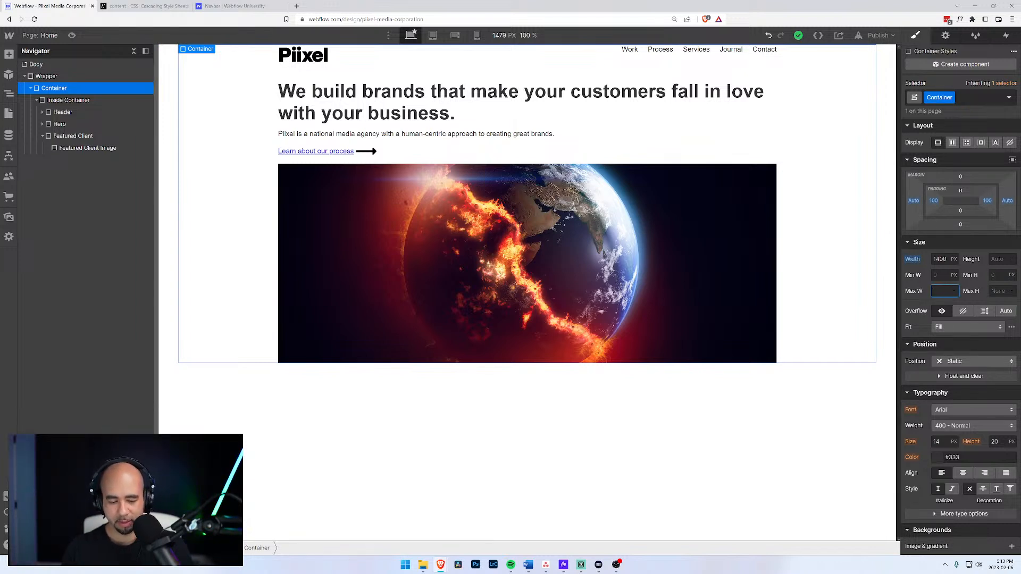
text(14)
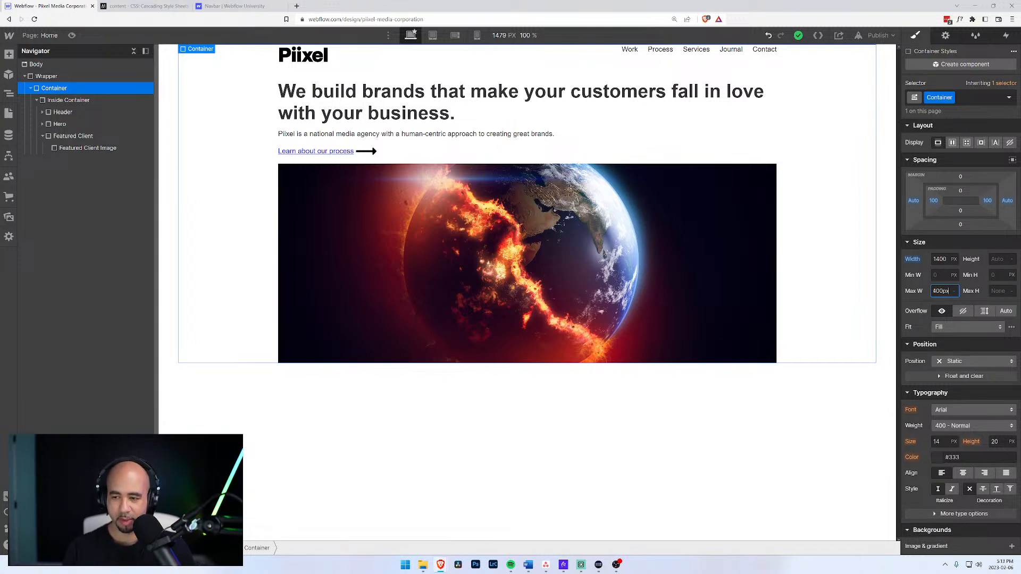
click(956, 261)
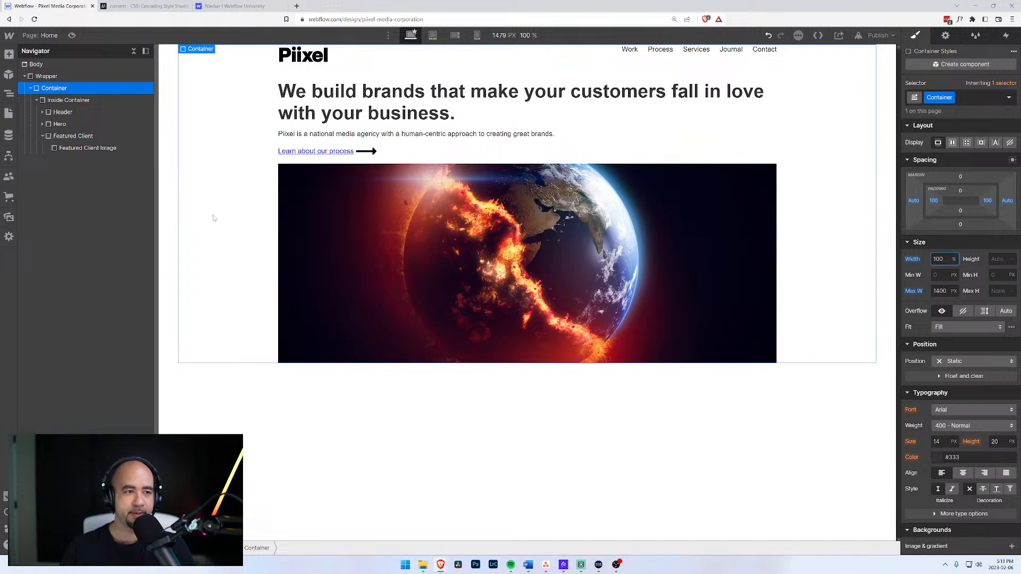
click(68, 100)
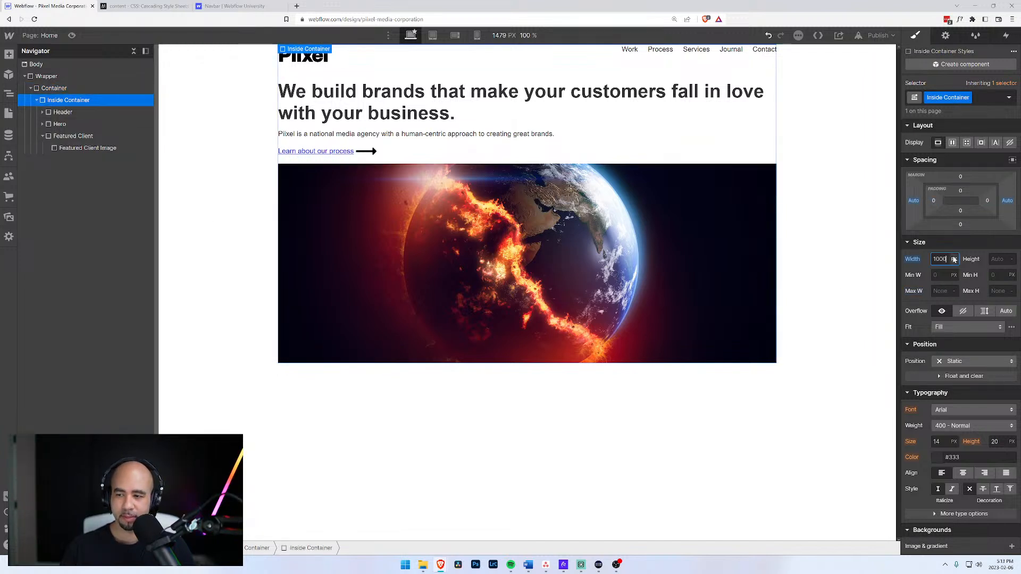
click(941, 290)
text(1000p)
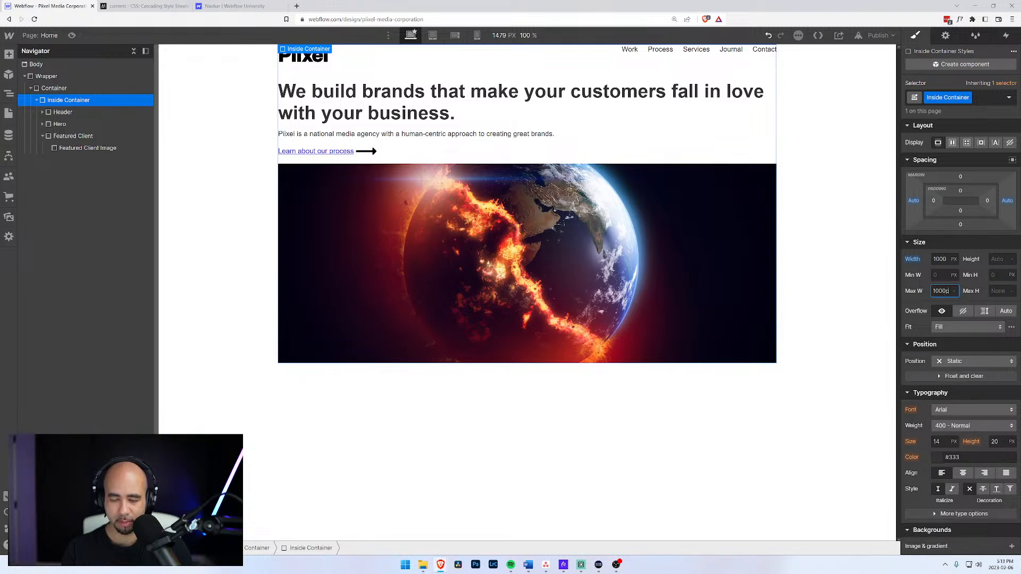
text(x)
click(939, 259)
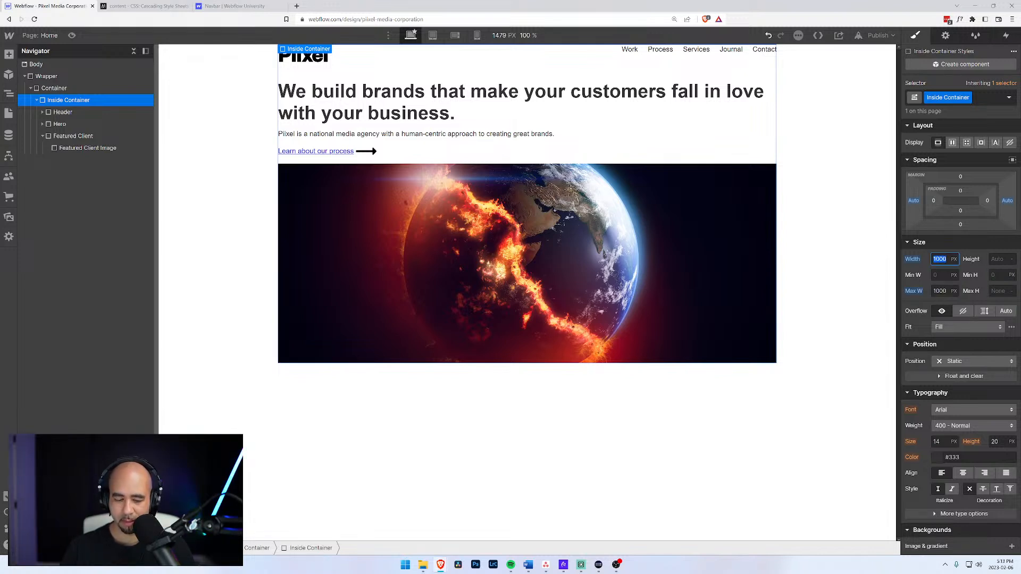
text(100)
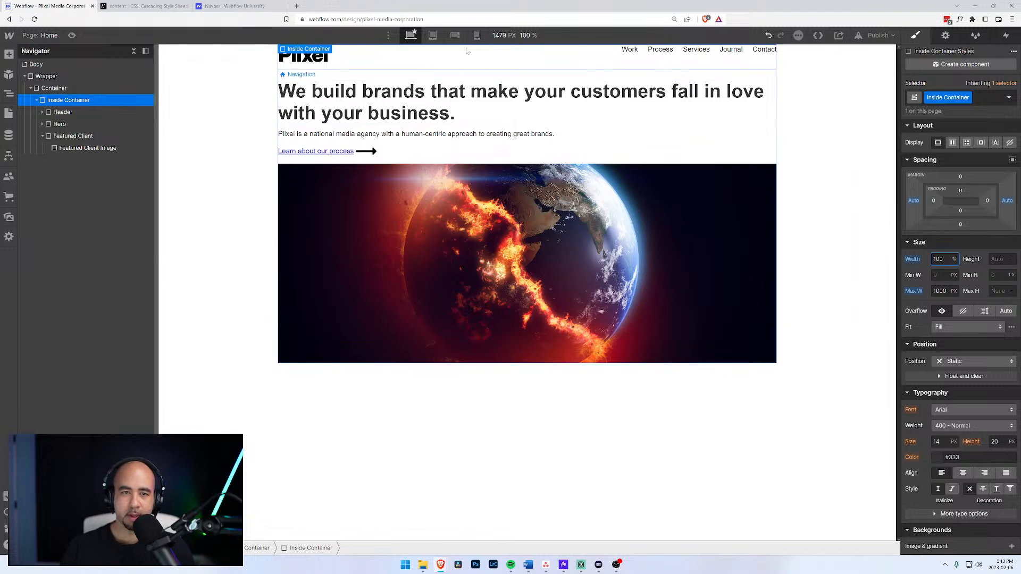
Check the layout at mobile landscape and portrait breakpoints, then return to desktop.
click(455, 35)
click(478, 35)
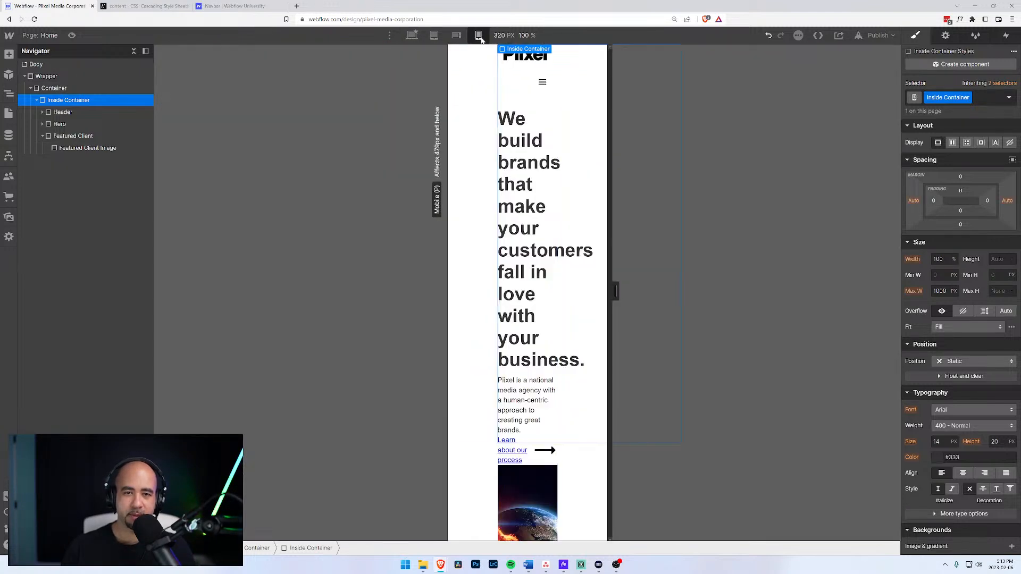
click(454, 35)
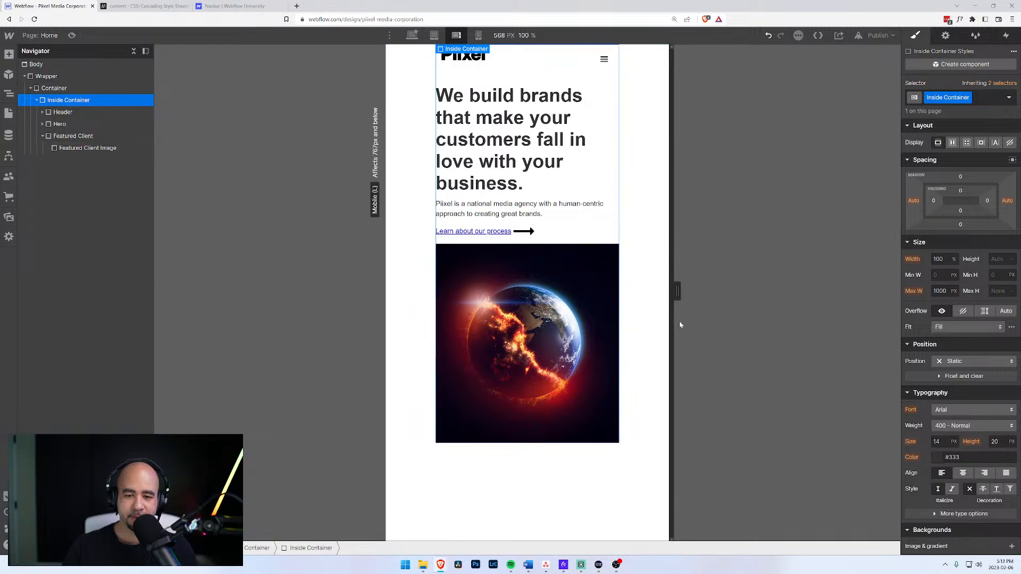
drag(677, 291, 721, 291)
click(478, 35)
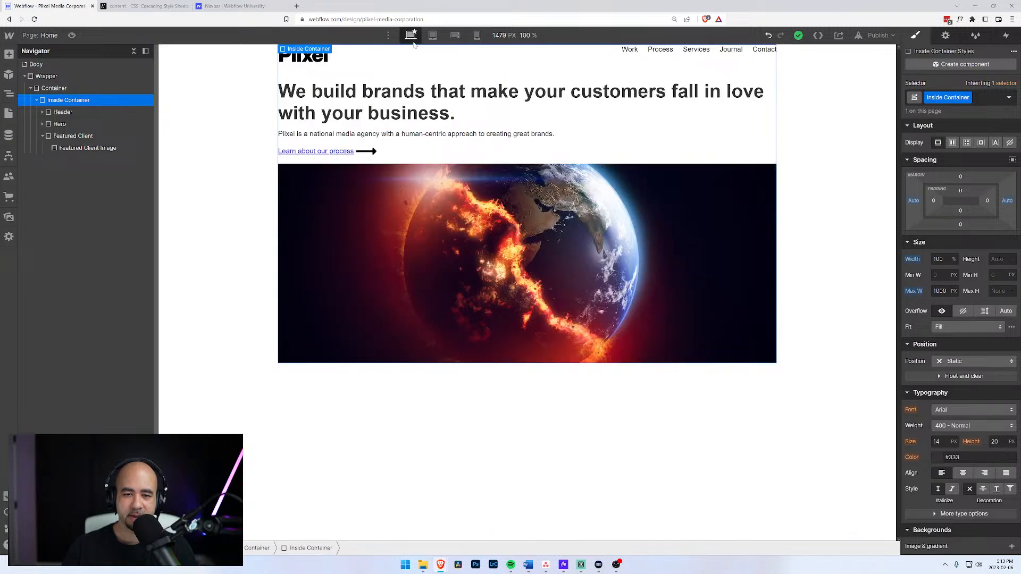
click(411, 35)
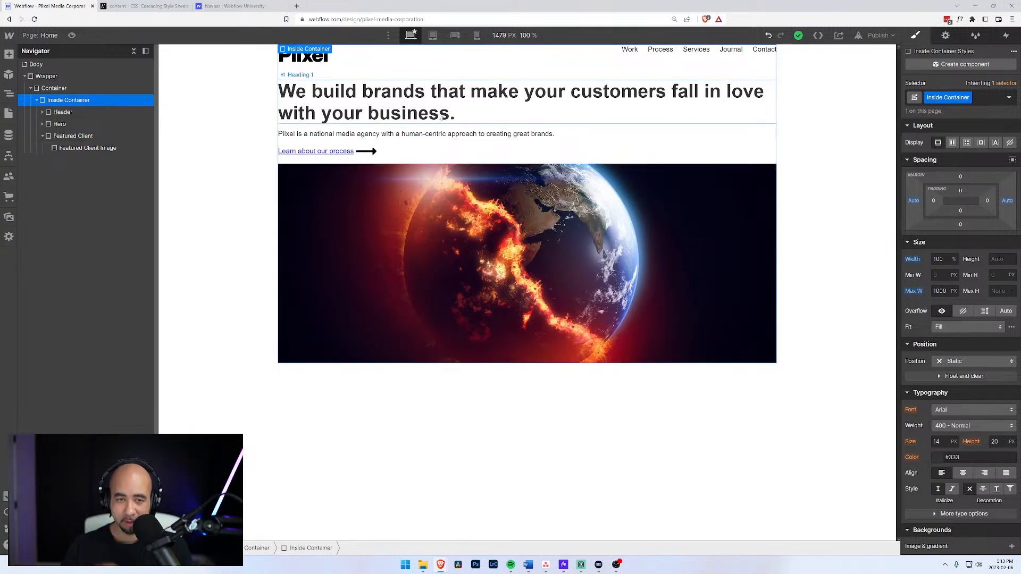
click(71, 137)
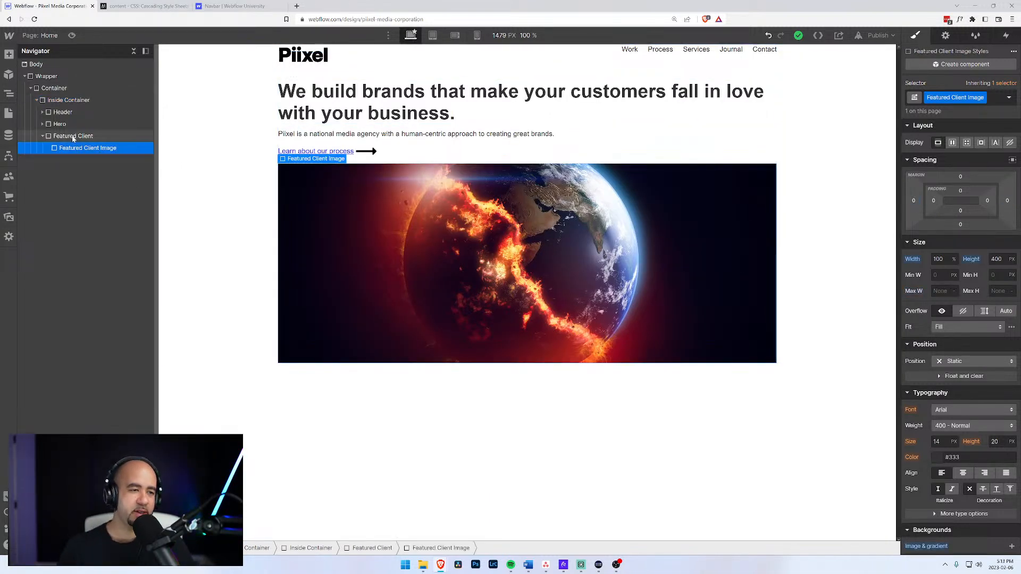
click(73, 148)
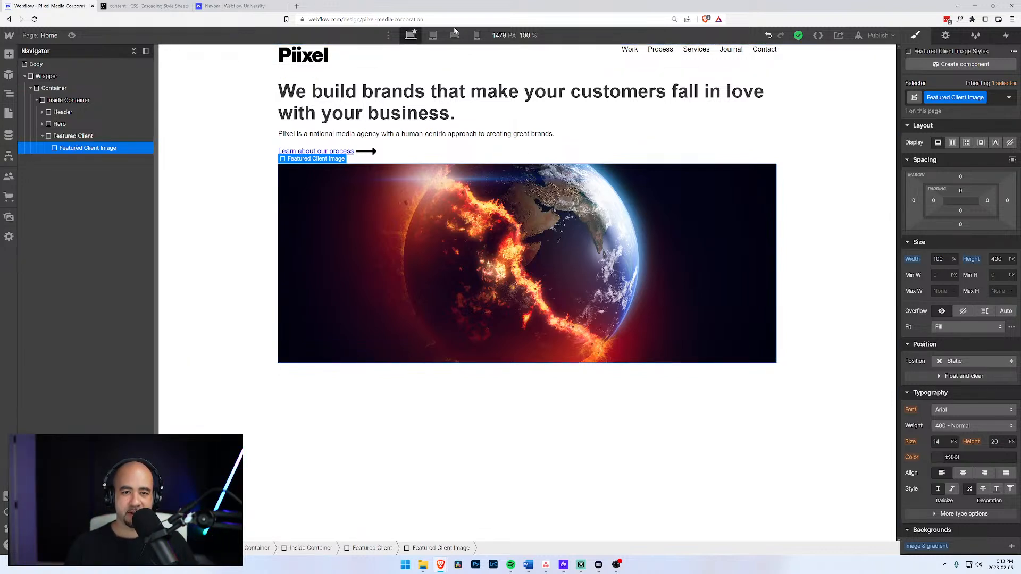
click(477, 35)
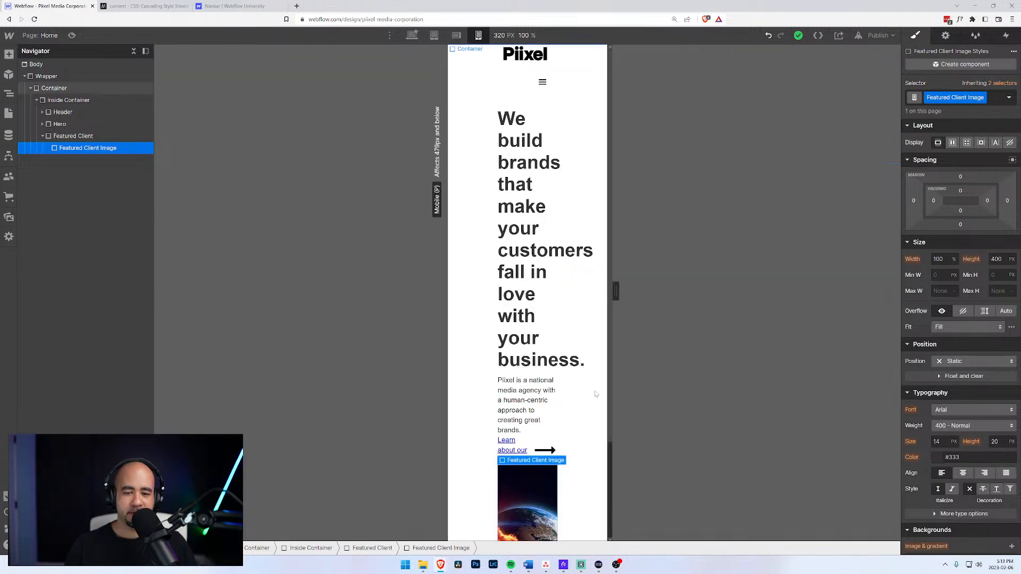
drag(616, 291, 655, 292)
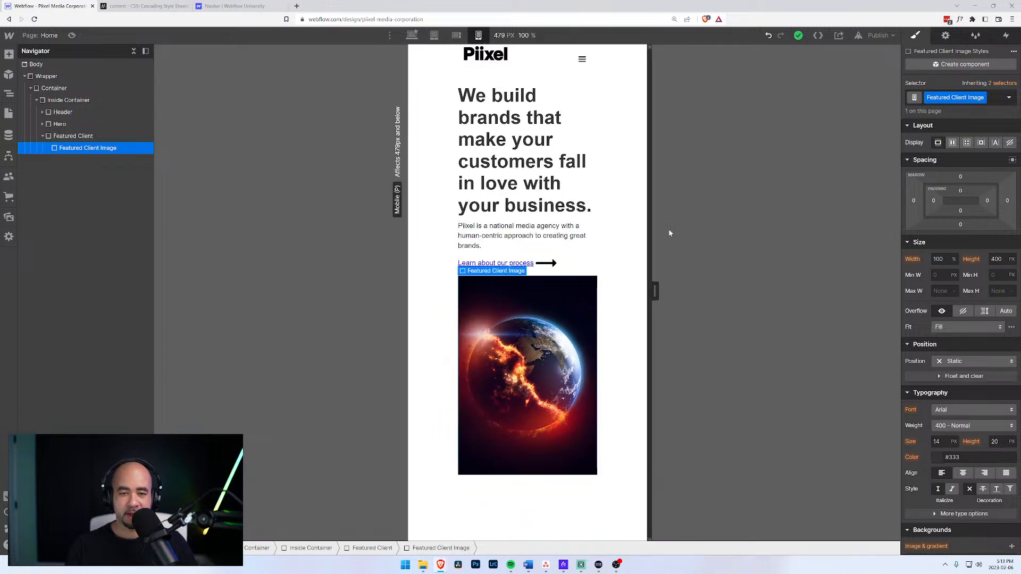
click(412, 35)
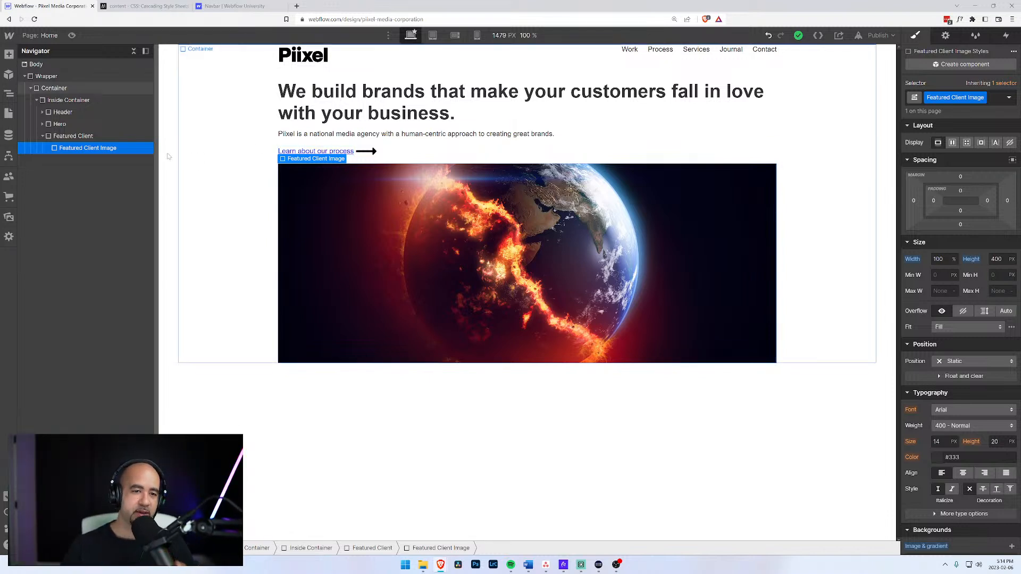
click(227, 148)
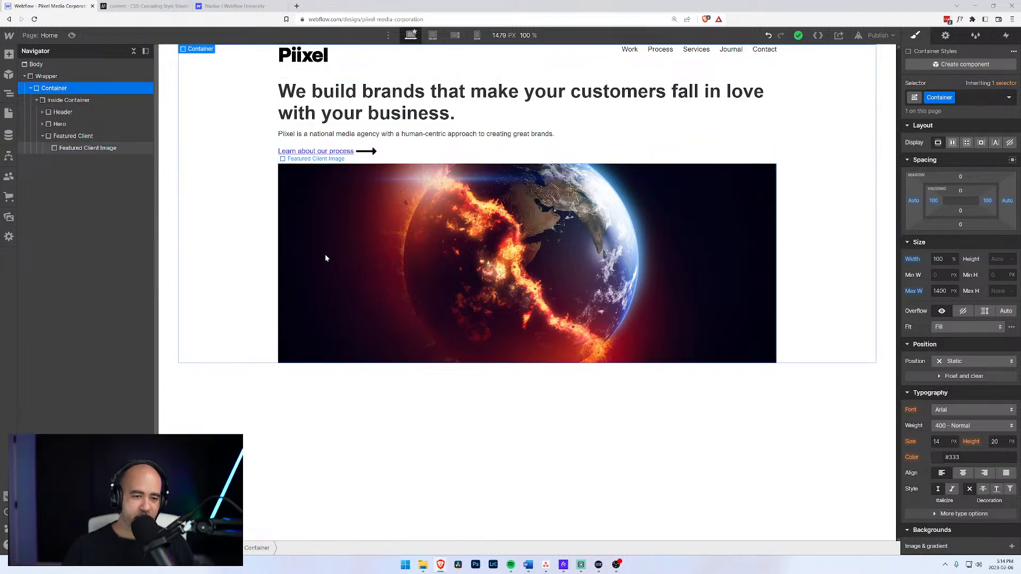
click(70, 149)
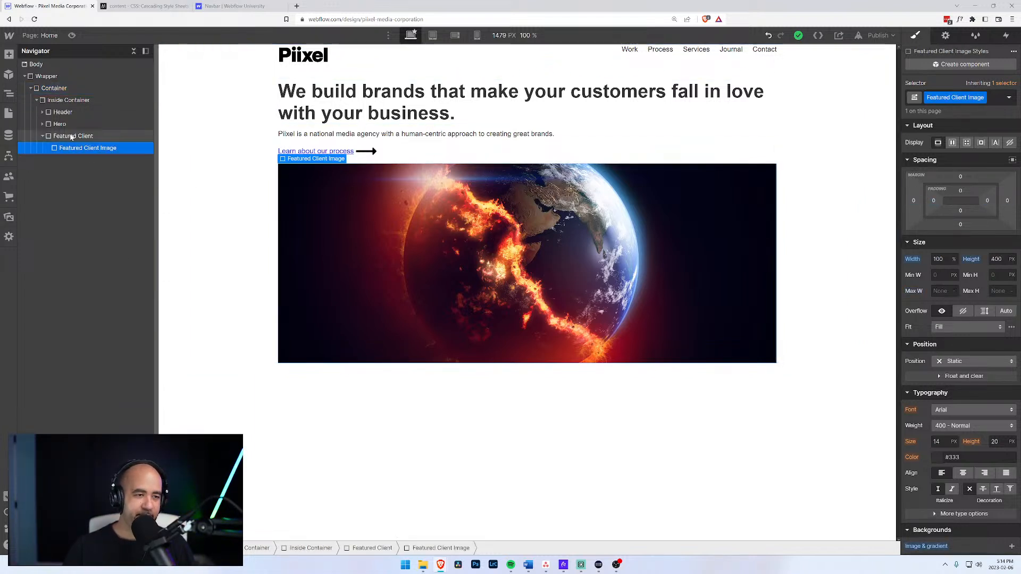
click(70, 137)
click(70, 144)
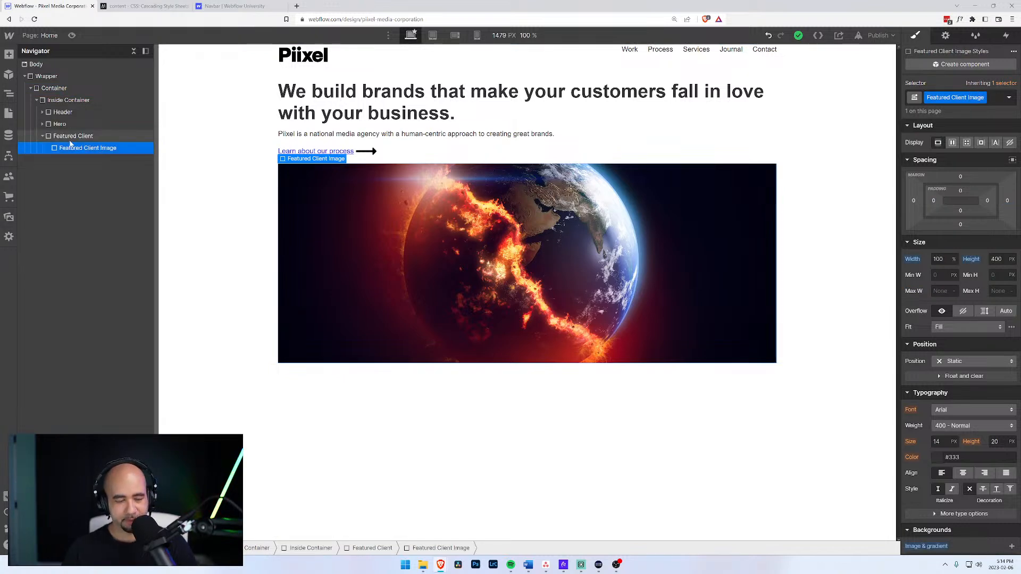
click(71, 139)
Add a Div Block inside Featured Client and give it the class Featured Client Details.
key(ctrl+e)
text(di)
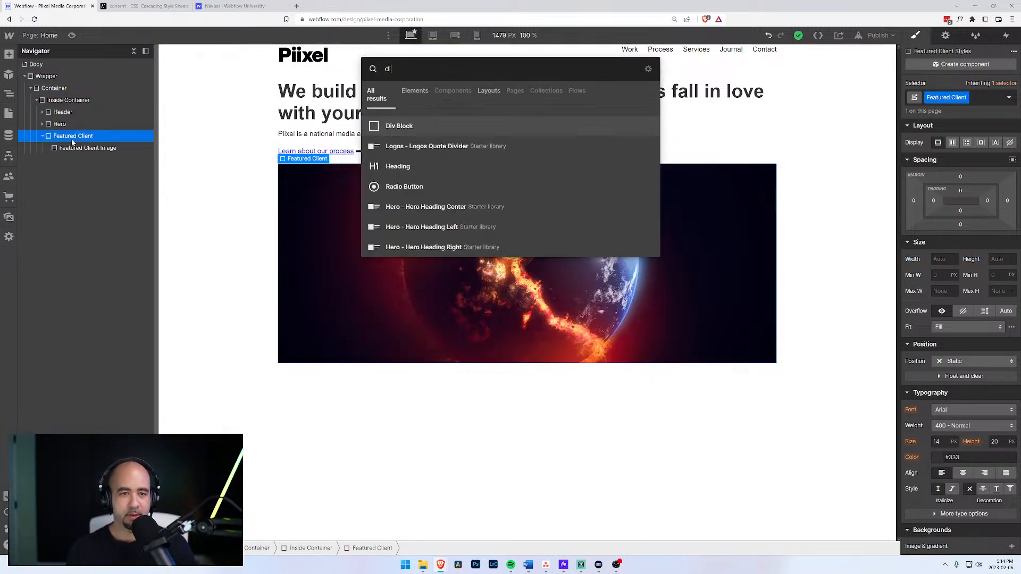
text(v)
key(Return)
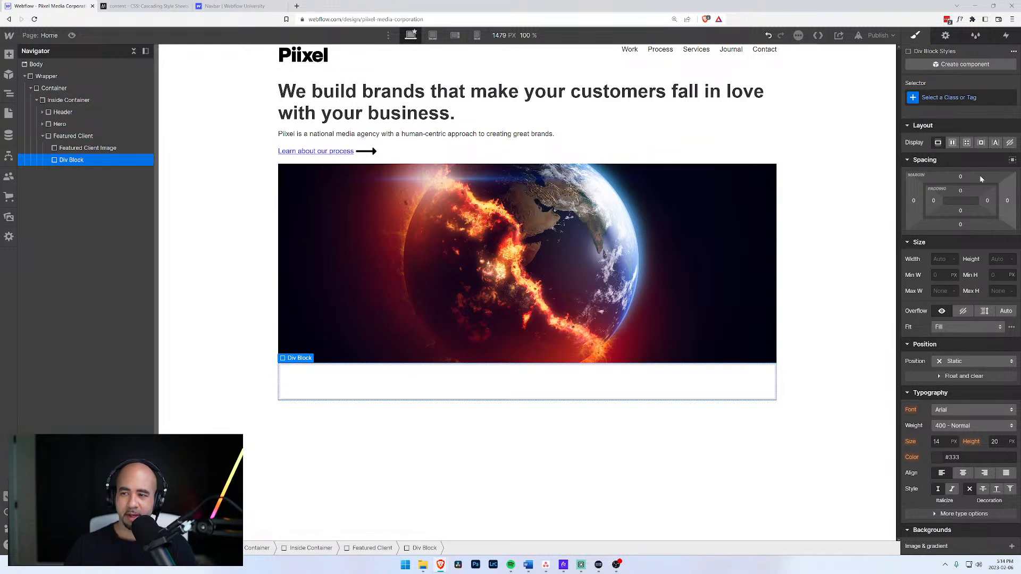
key(ctrl+Return)
text(Feau)
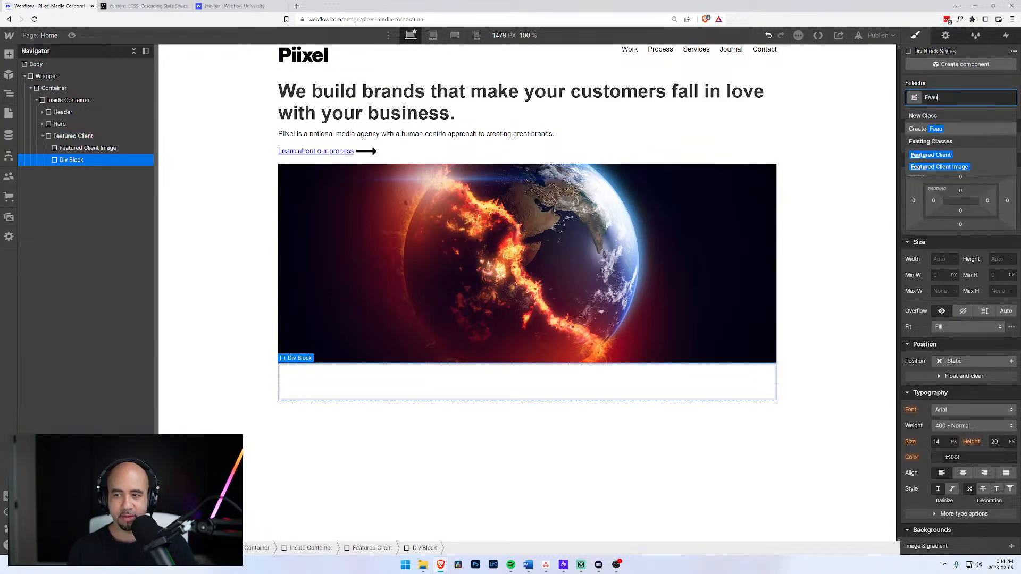
key(BackSpace)
text(tured Client)
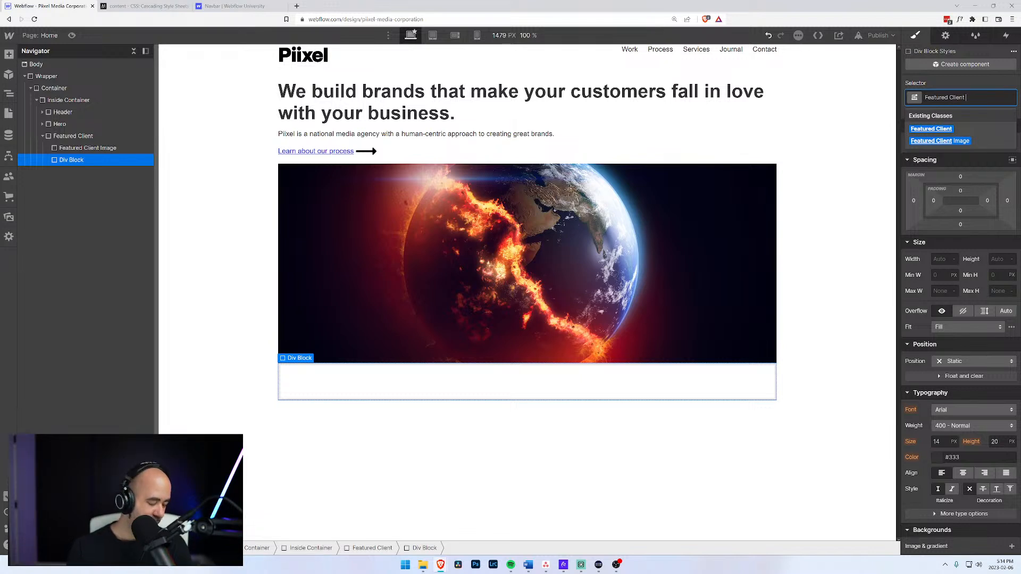
text( Details)
key(Return)
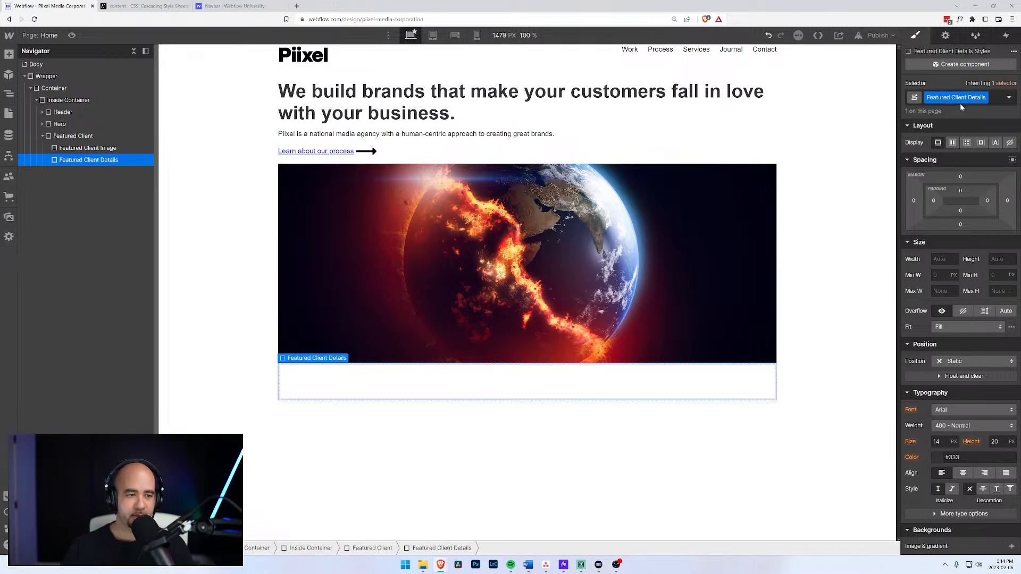
key(ctrl+e)
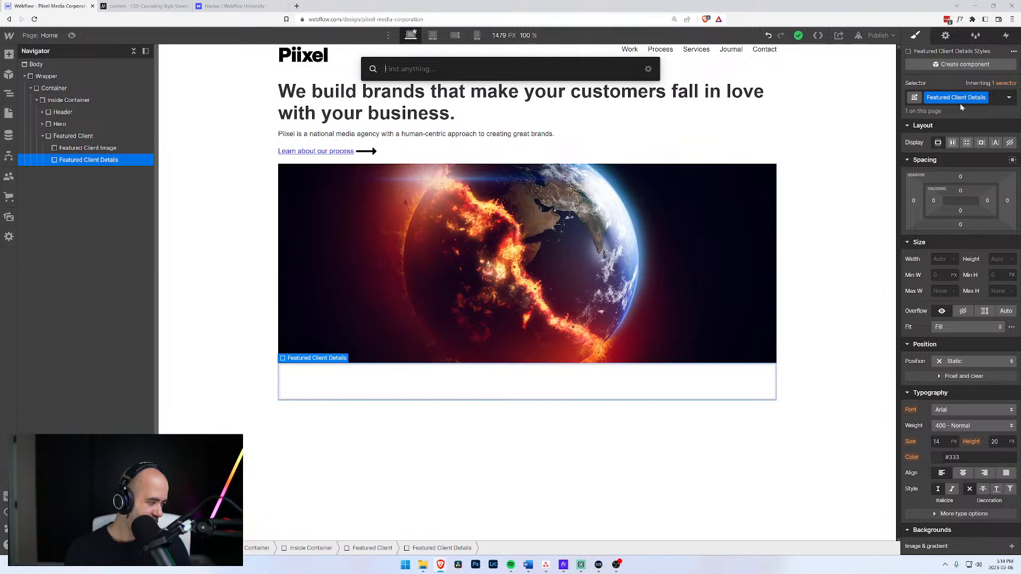
Insert a Text Block into Featured Client Details and undo a stray text edit.
text(tex)
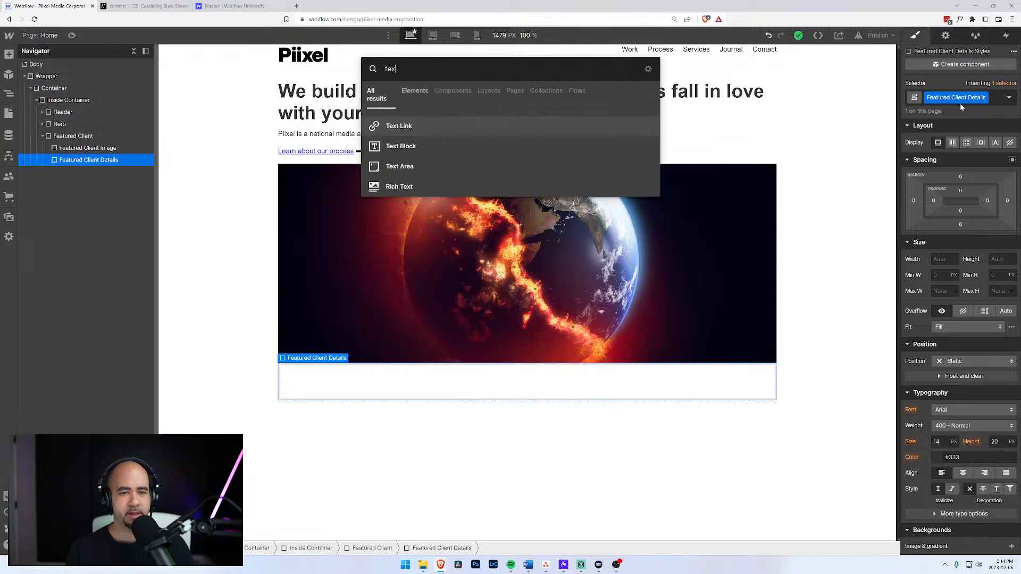
text(t)
key(Down)
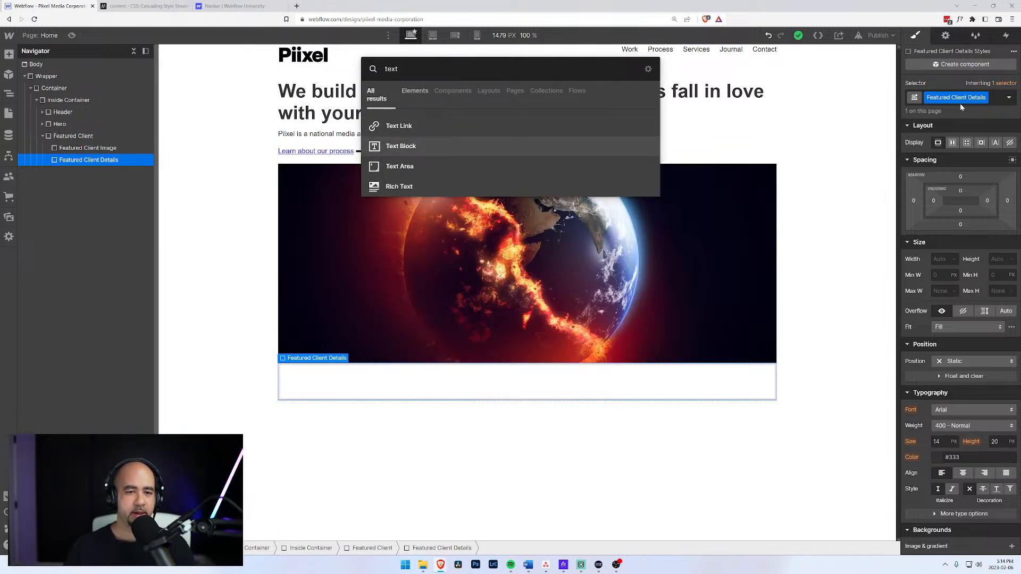
key(Return)
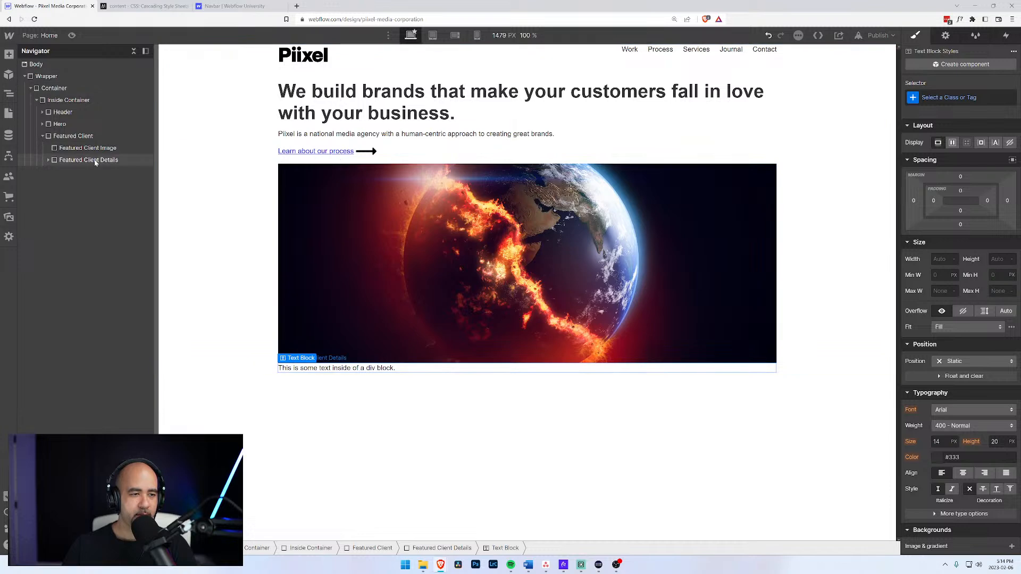
click(48, 160)
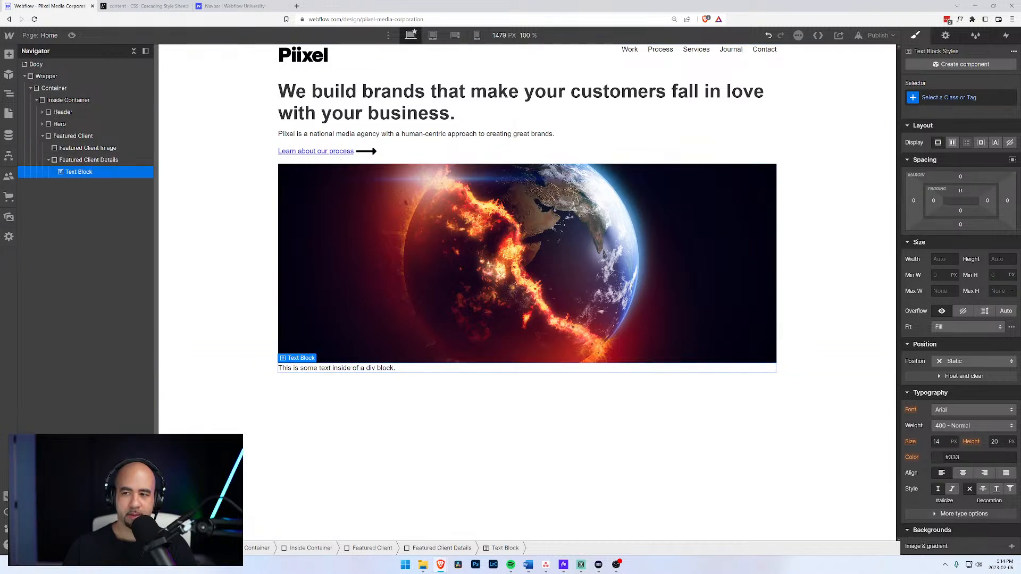
click(929, 97)
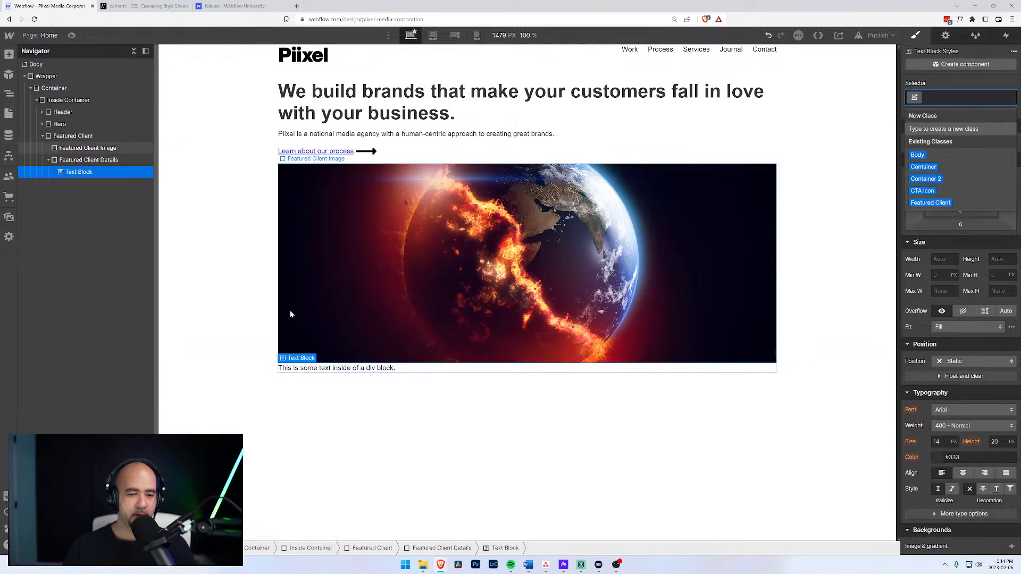
click(310, 368)
double_click(310, 368)
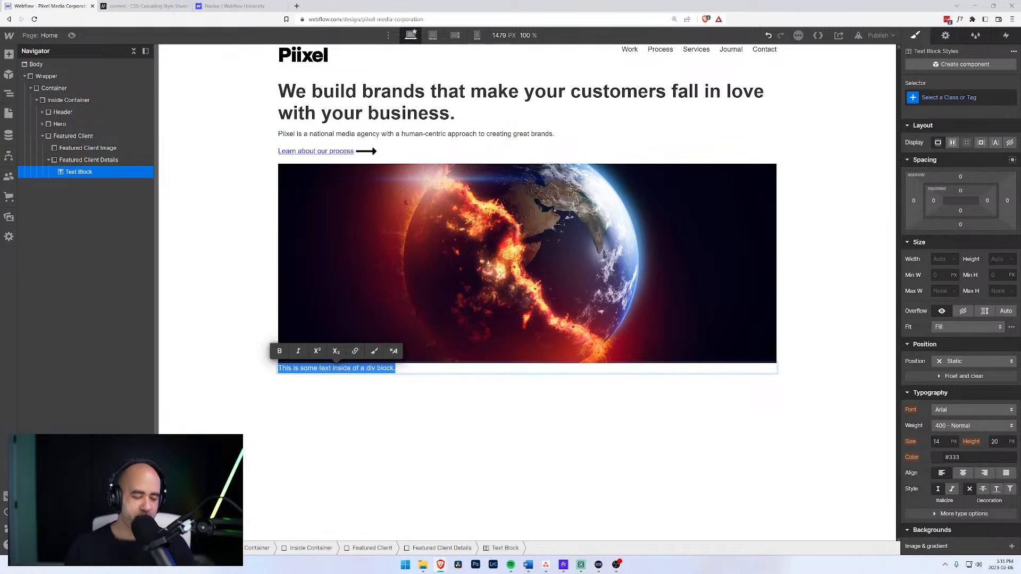
text(W)
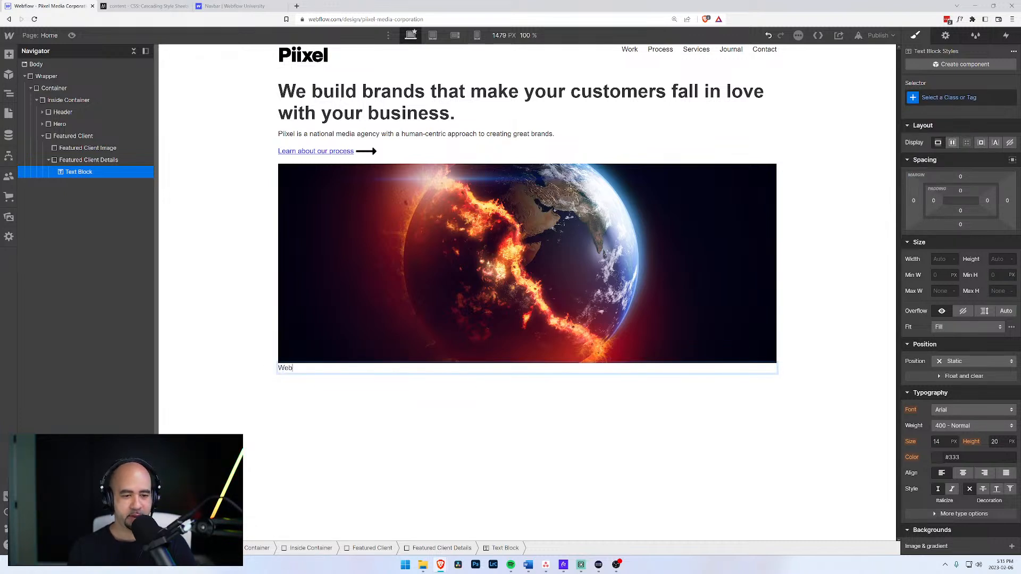
key(BackSpace)
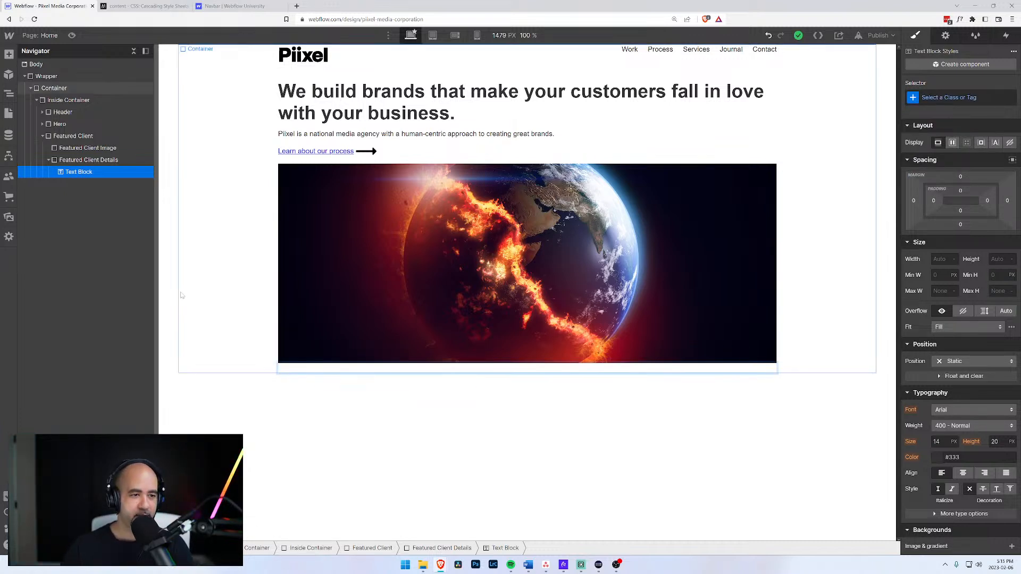
Re-add a Text Block in Featured Client Details and move it above the empty div.
click(78, 161)
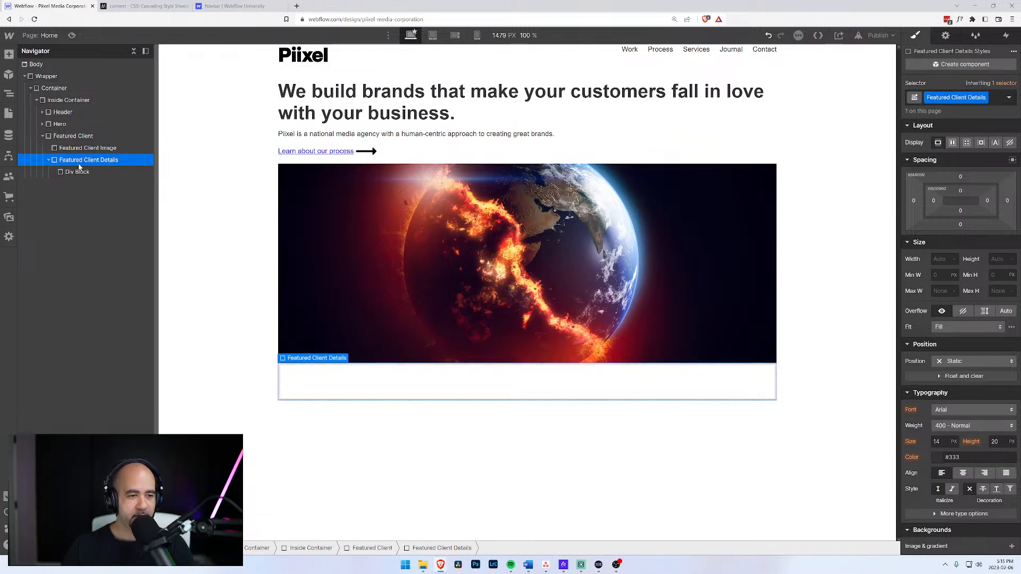
key(ctrl+e)
key(Escape)
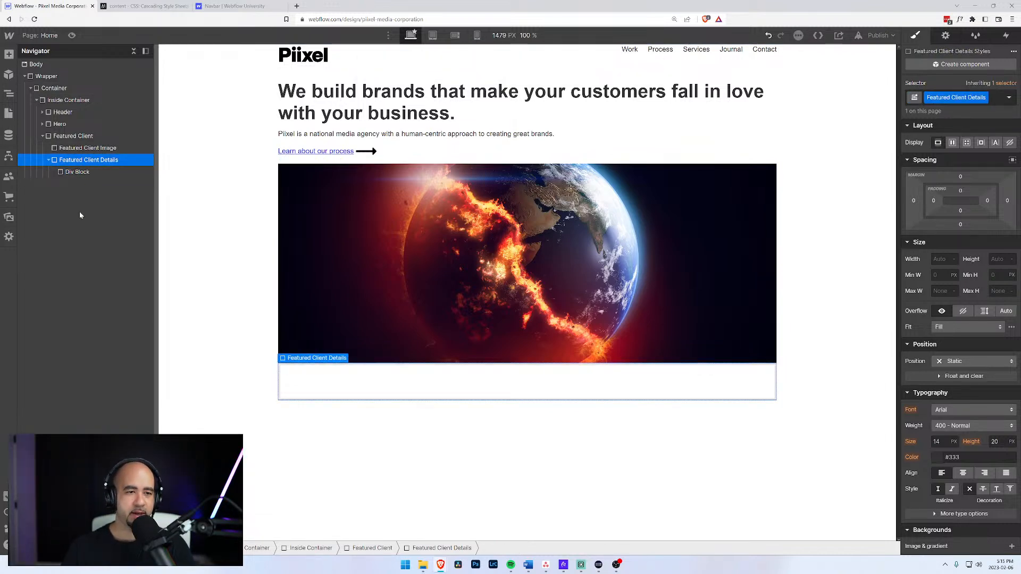
click(79, 171)
click(76, 161)
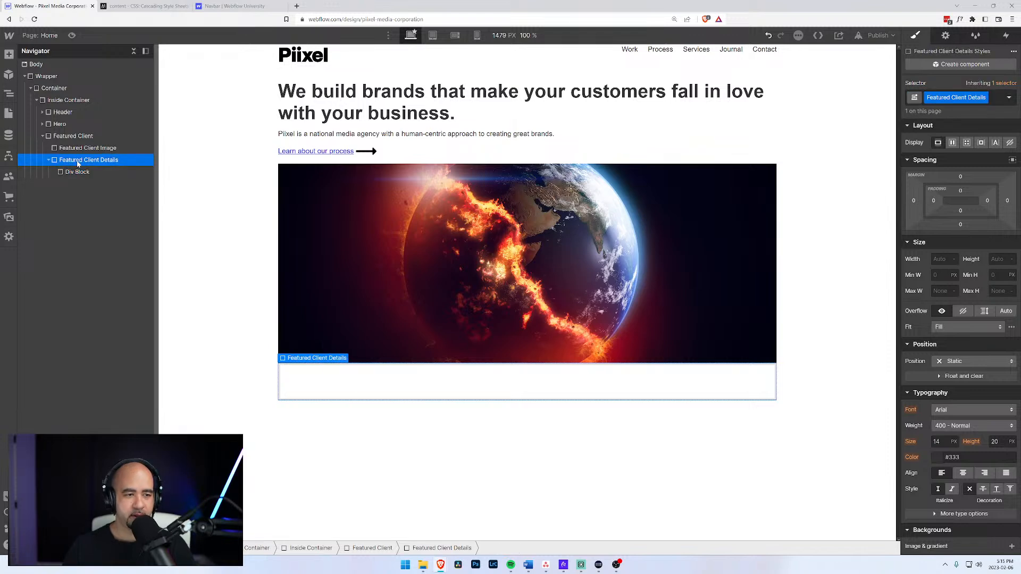
key(ctrl+e)
text(text)
key(Down)
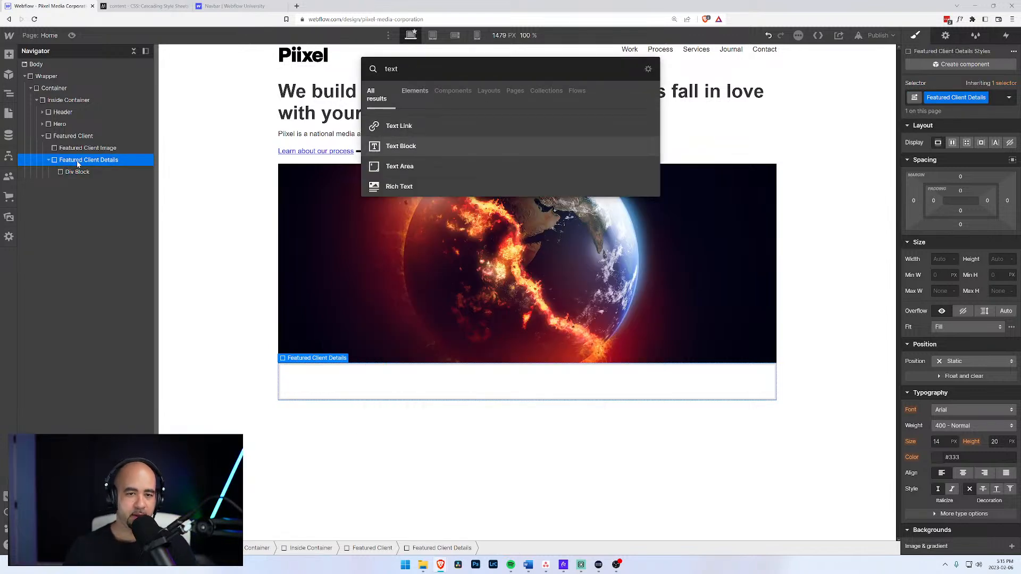
key(Return)
drag(66, 184, 67, 169)
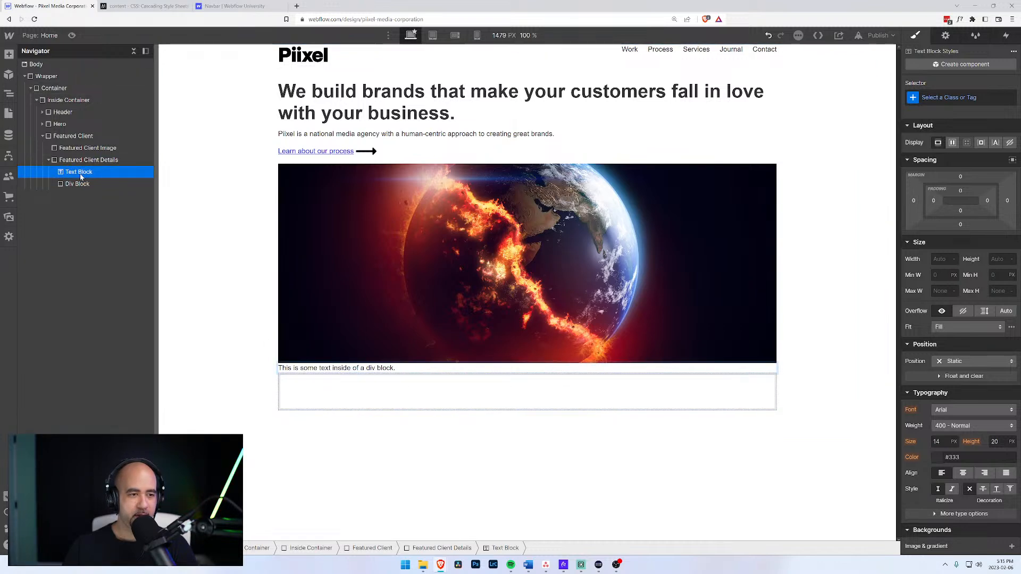
Give the Text Block the Client Name class and change its text to 'Ocean Frontier Institute'.
click(917, 106)
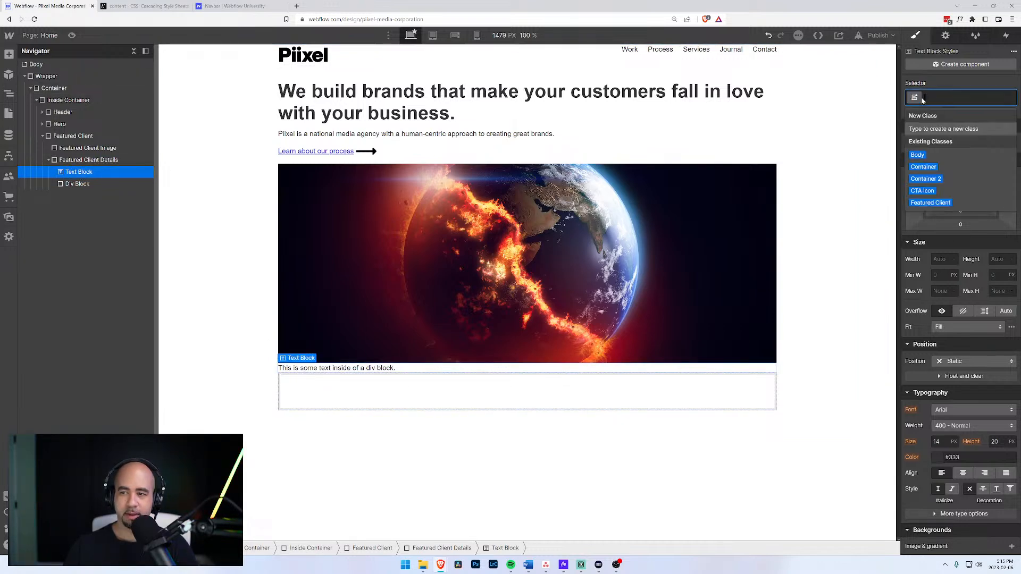
text(Client)
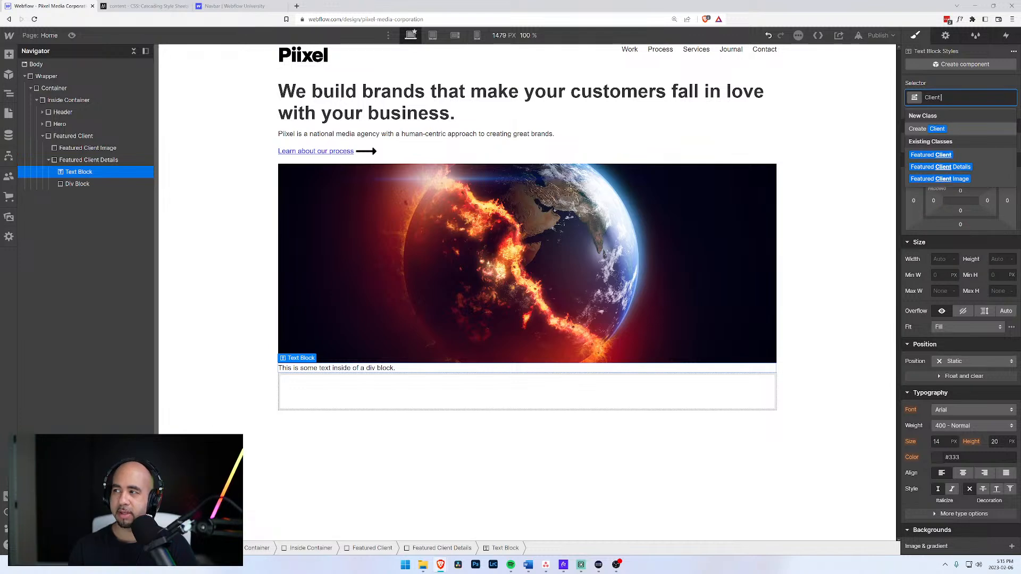
text( Name)
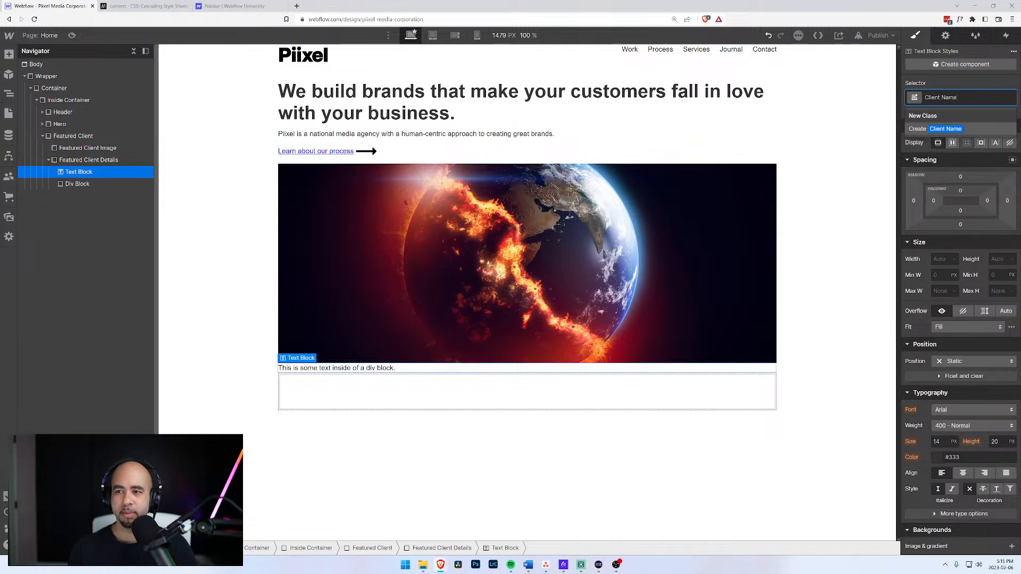
key(Return)
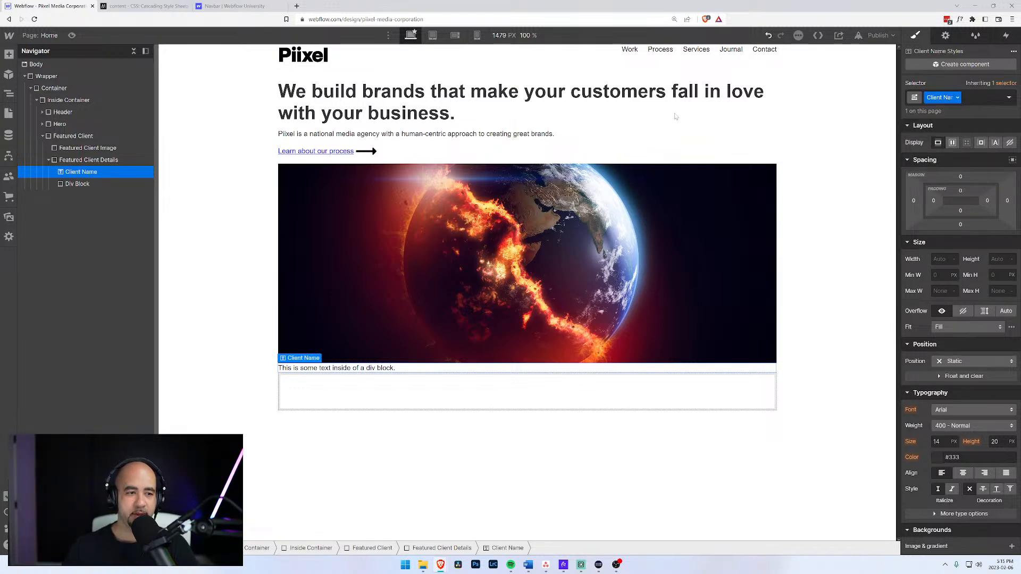
double_click(386, 368)
drag(386, 368, 268, 362)
text(O)
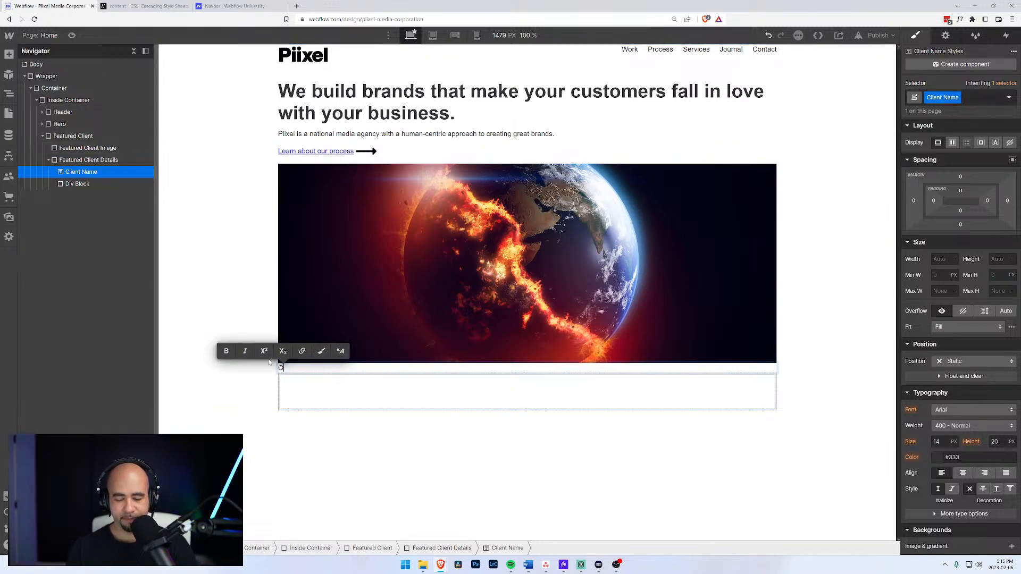
text(cean Frontier )
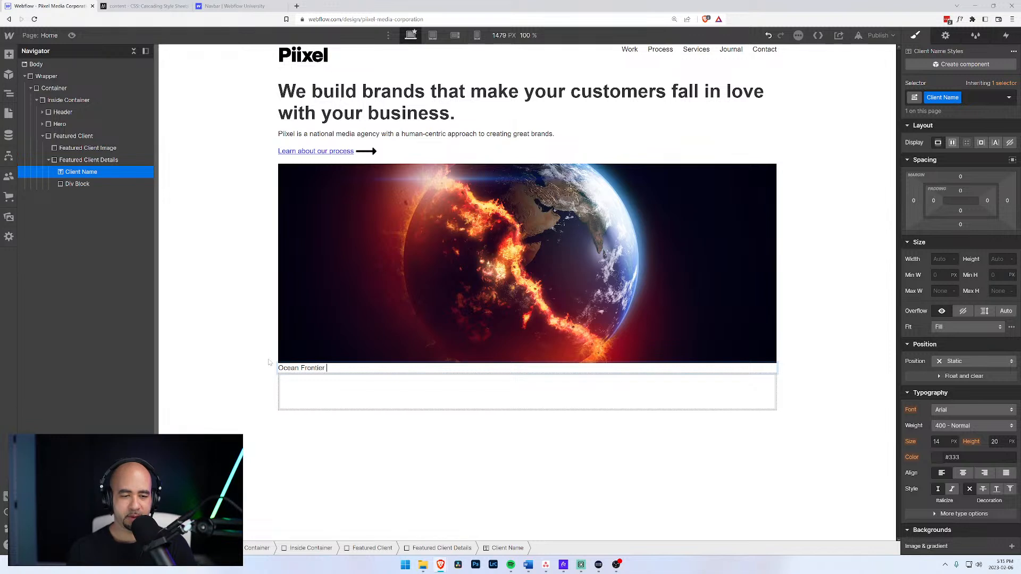
text(Institute)
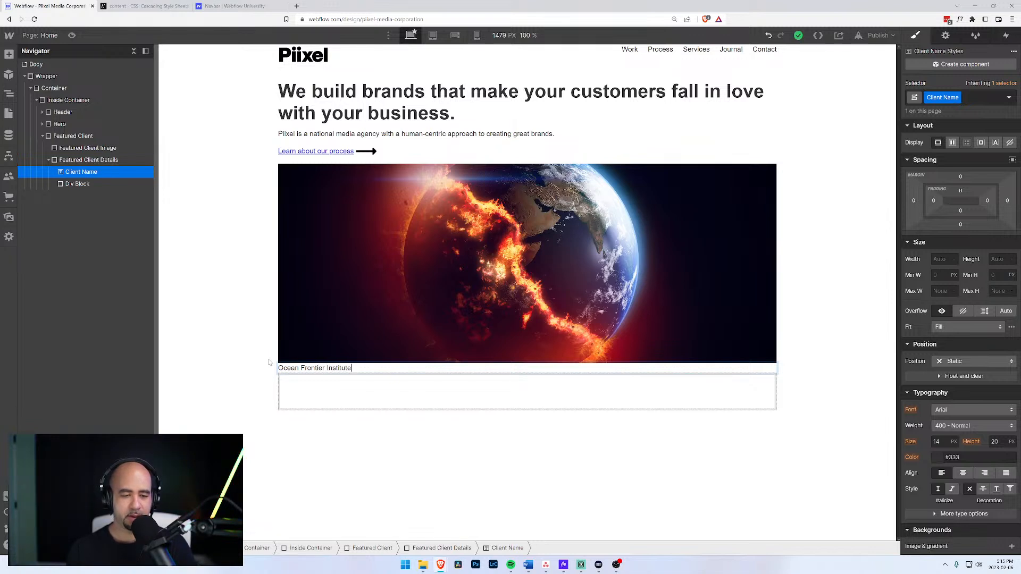
click(79, 188)
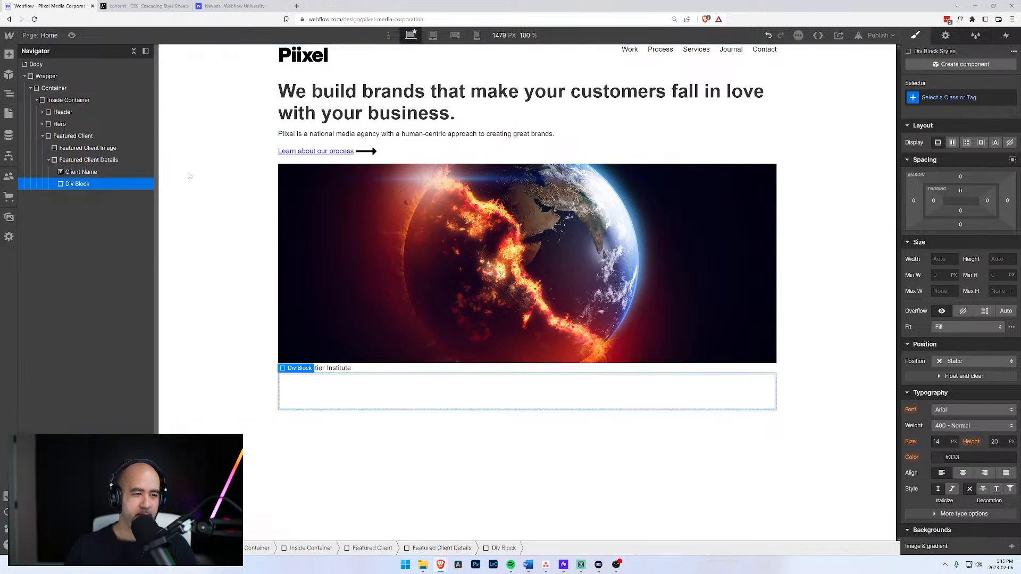
Give the empty div the class Featured Client Services.
key(ctrl+Return)
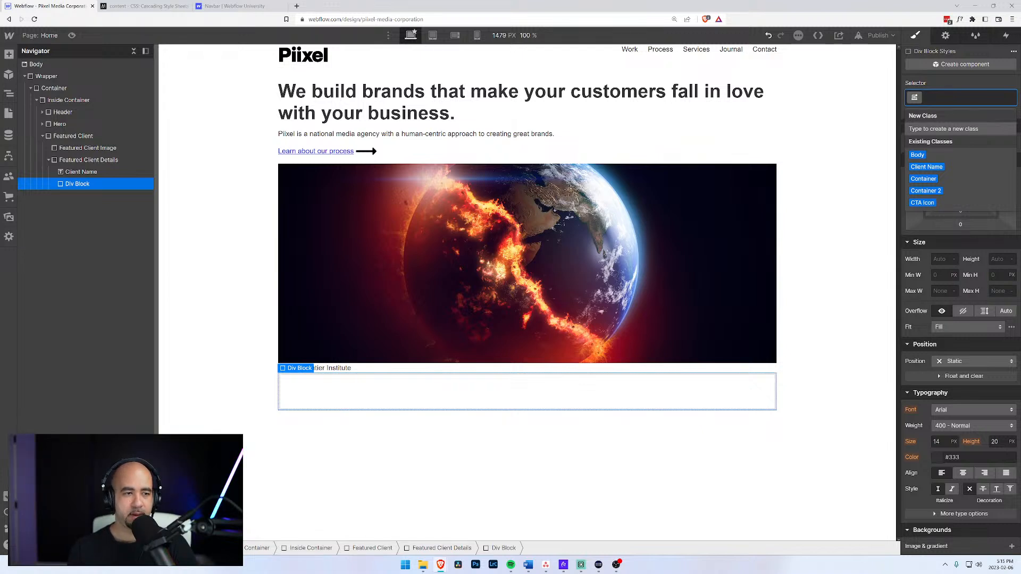
text(Featured Client)
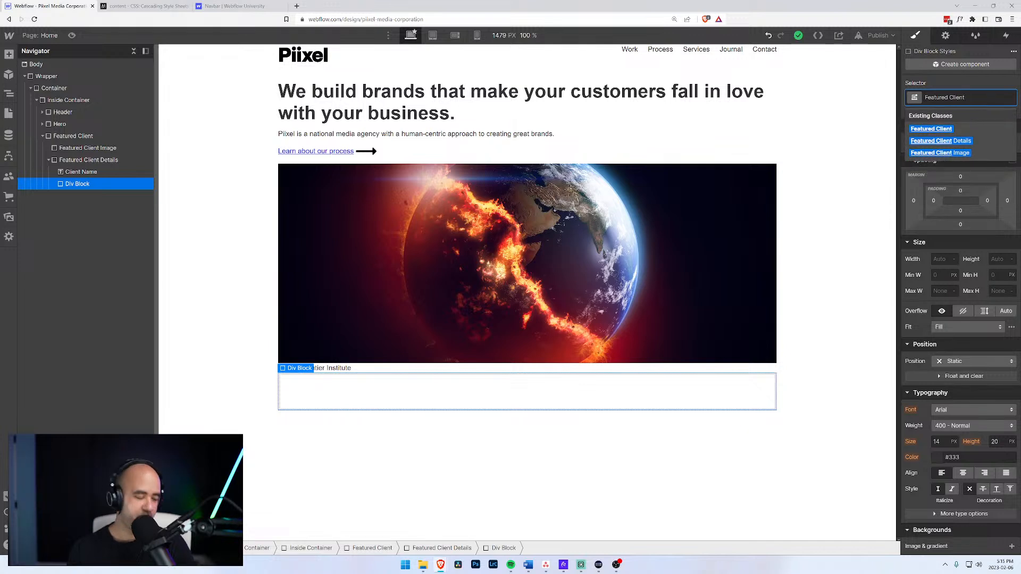
text(rvicv)
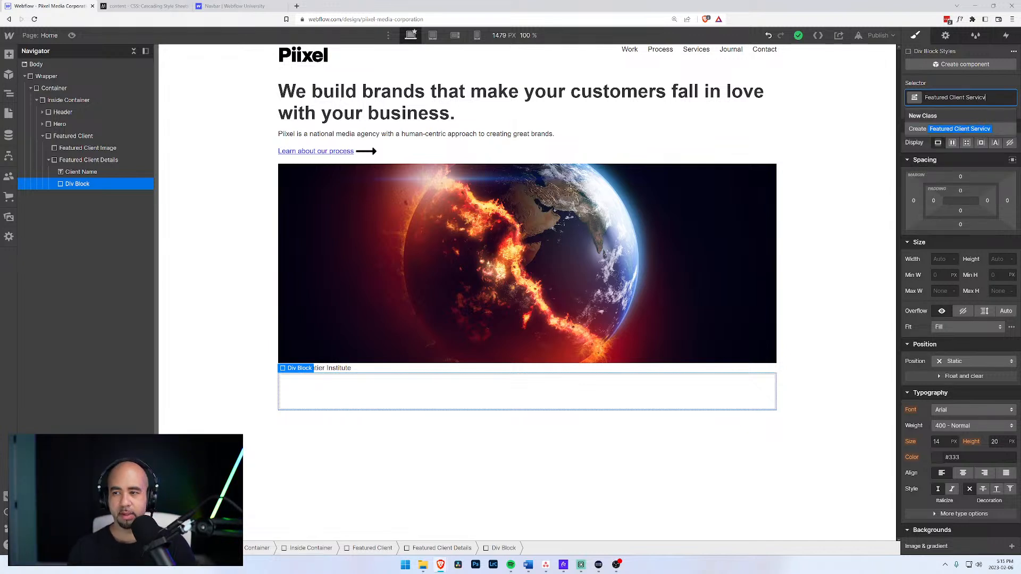
key(BackSpace)
key(BackSpace)
key(BackSpace)
key(Return)
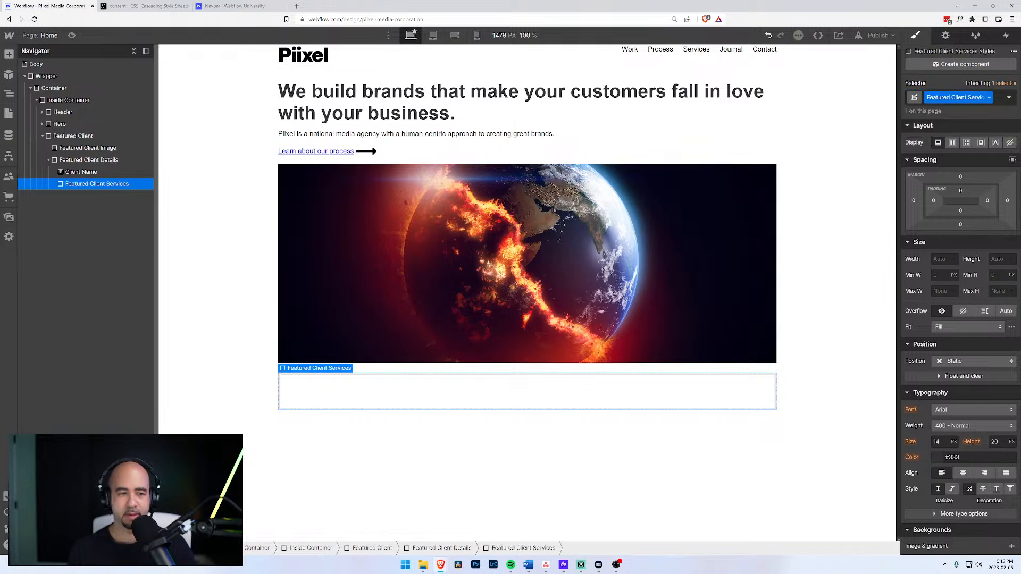
Add a Text Block inside Featured Client Services reading 'Website Design'.
key(ctrl+e)
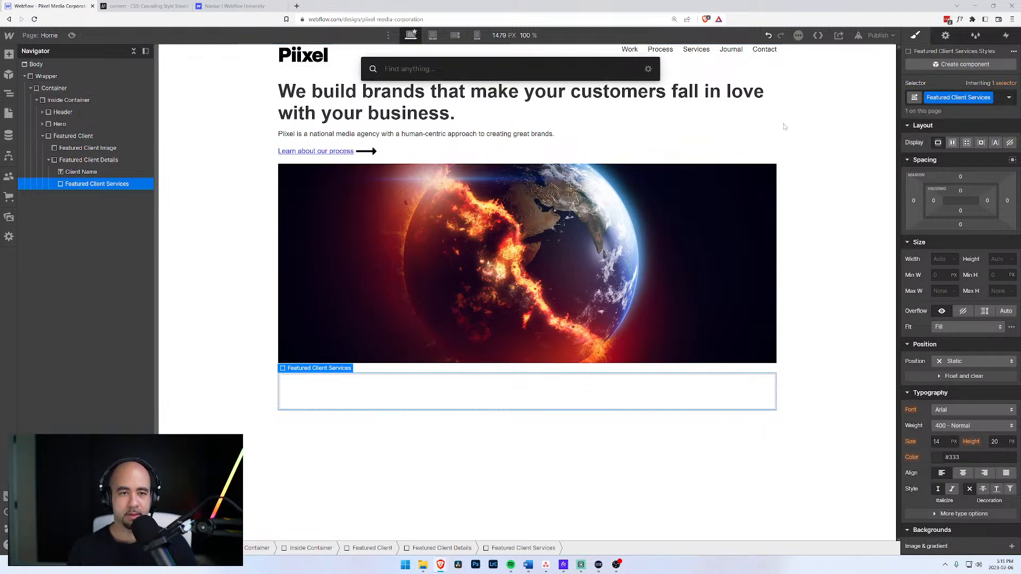
text(text)
key(Return)
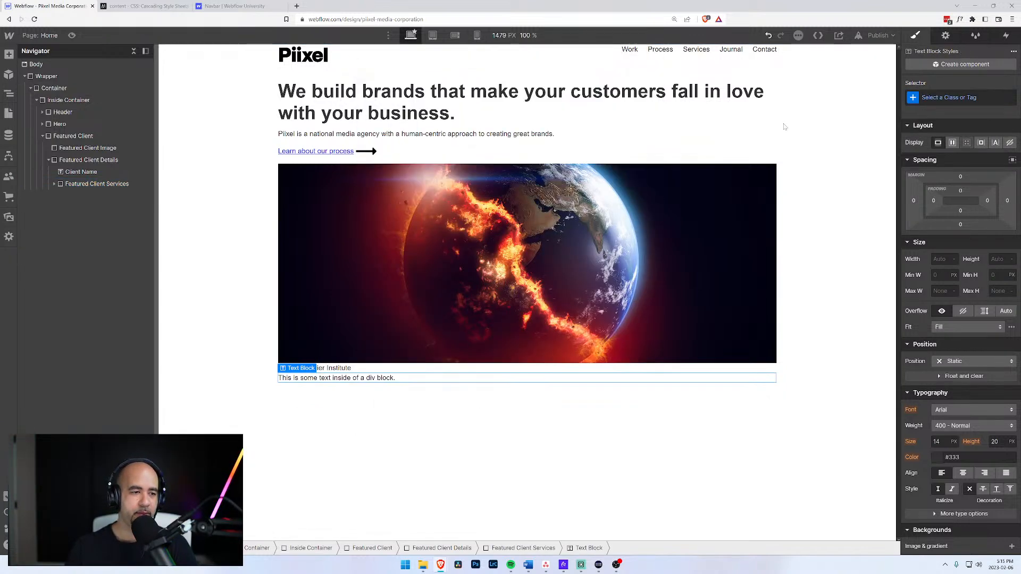
click(54, 183)
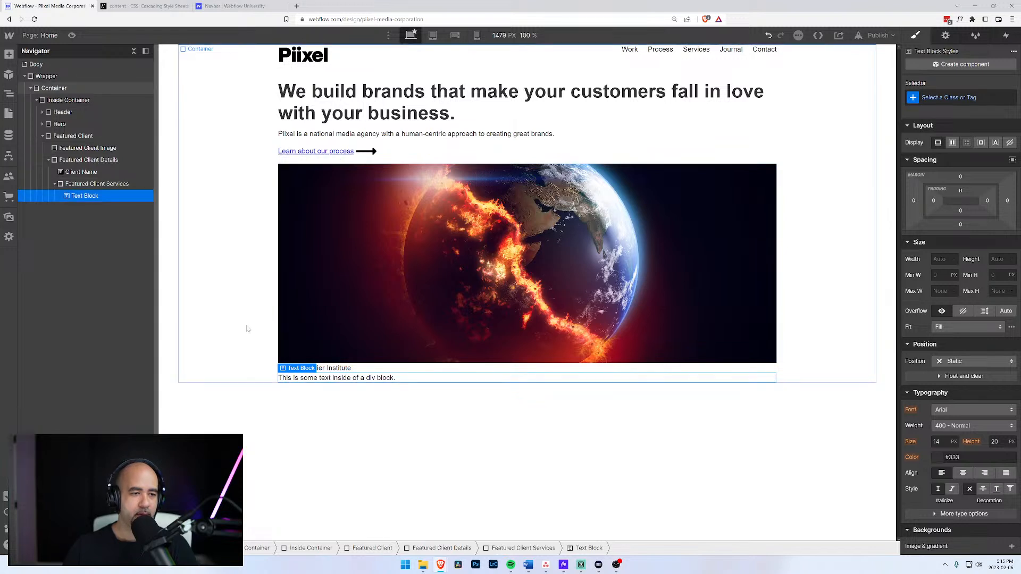
double_click(303, 381)
text(Web)
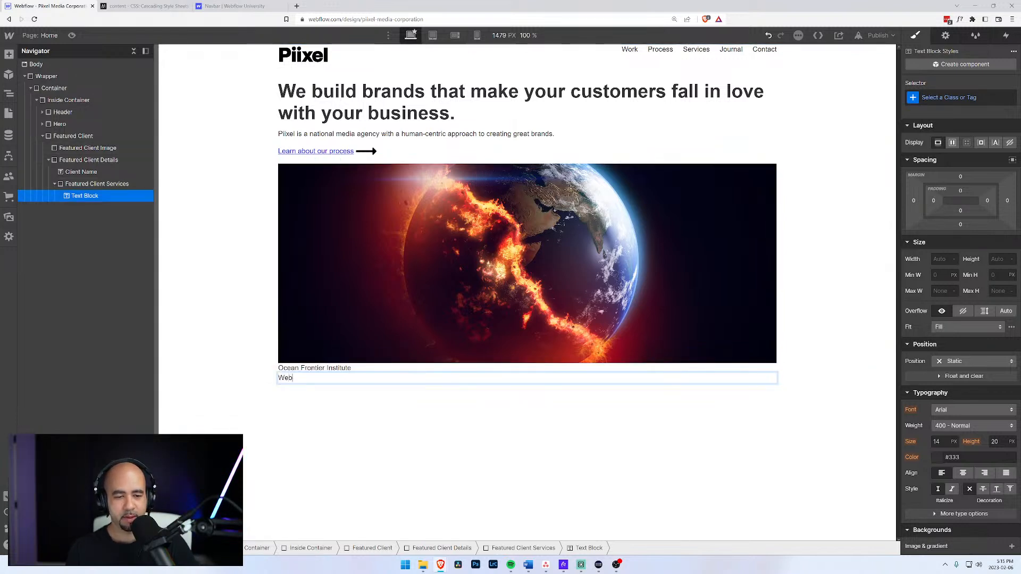
text(site Design)
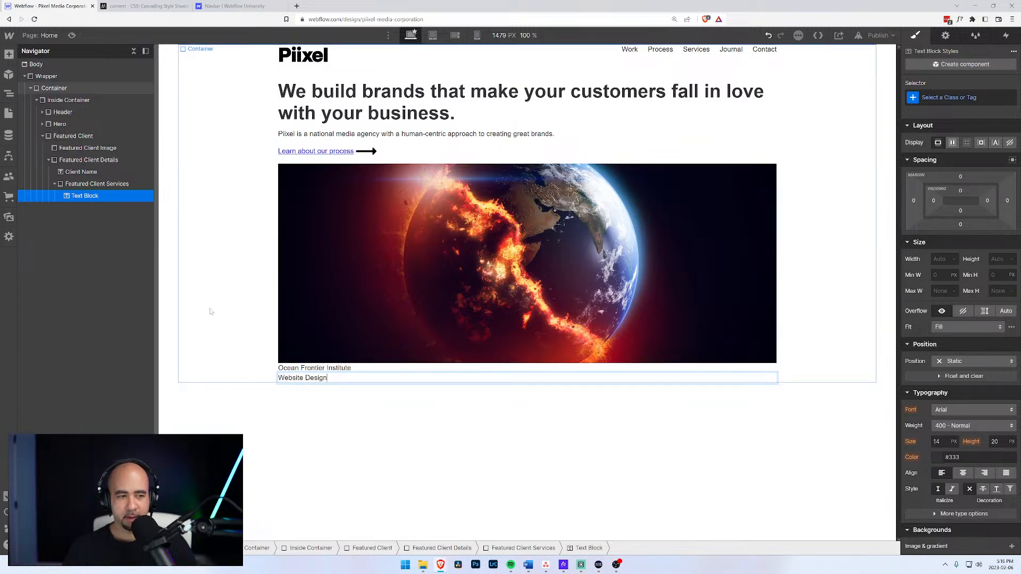
click(130, 186)
click(110, 197)
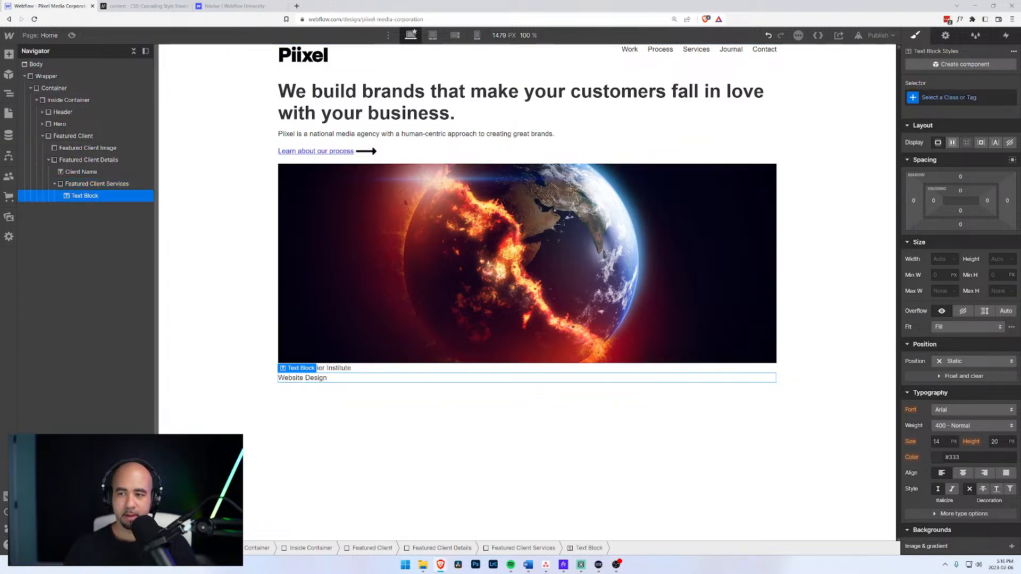
Create and apply the Client Service class to the Website Design text.
key(ctrl+Return)
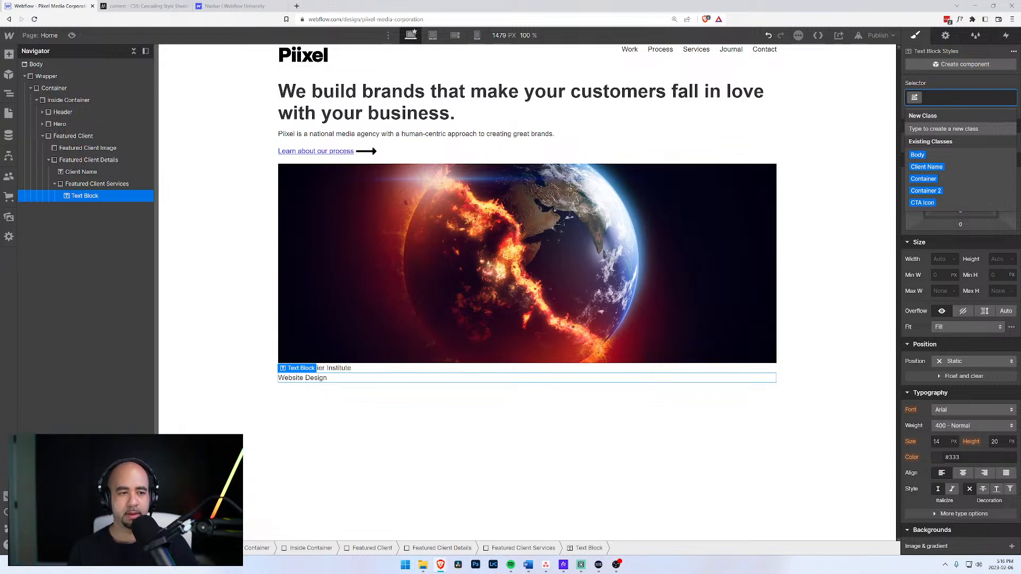
text(Service)
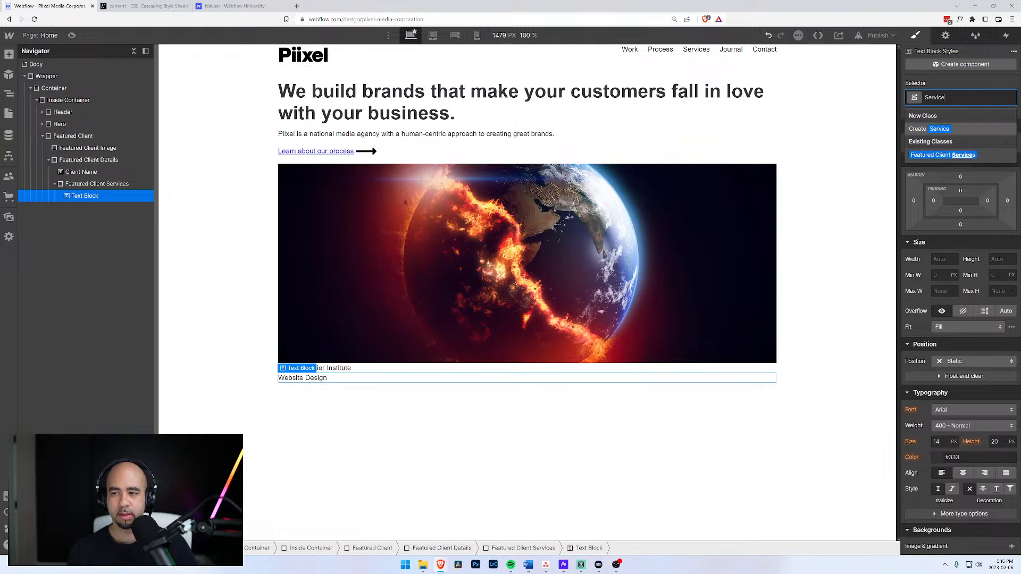
key(BackSpace)
key(BackSpace)
key(BackSpace)
key(BackSpace)
key(BackSpace)
key(BackSpace)
key(BackSpace)
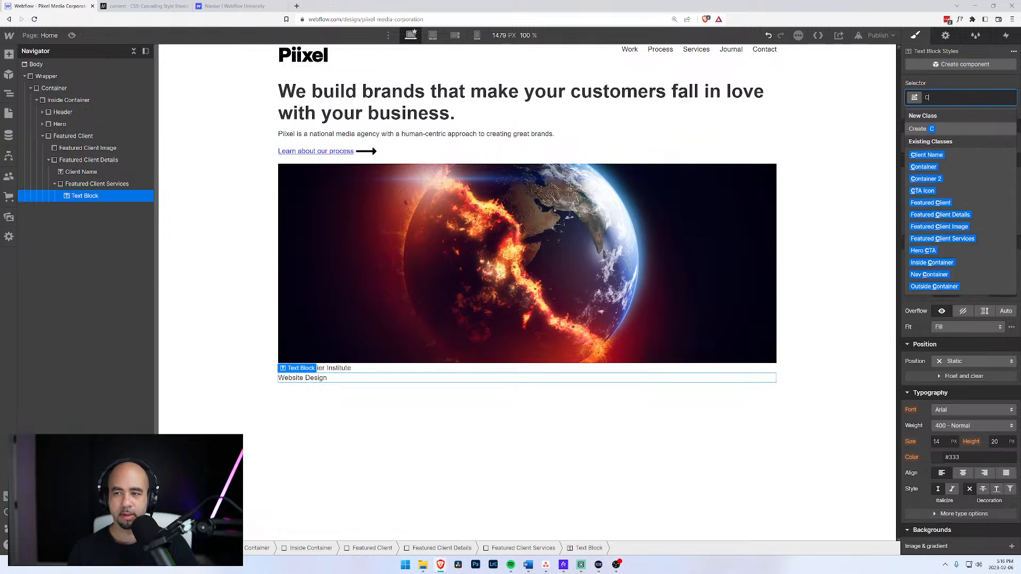
text(Client Service L)
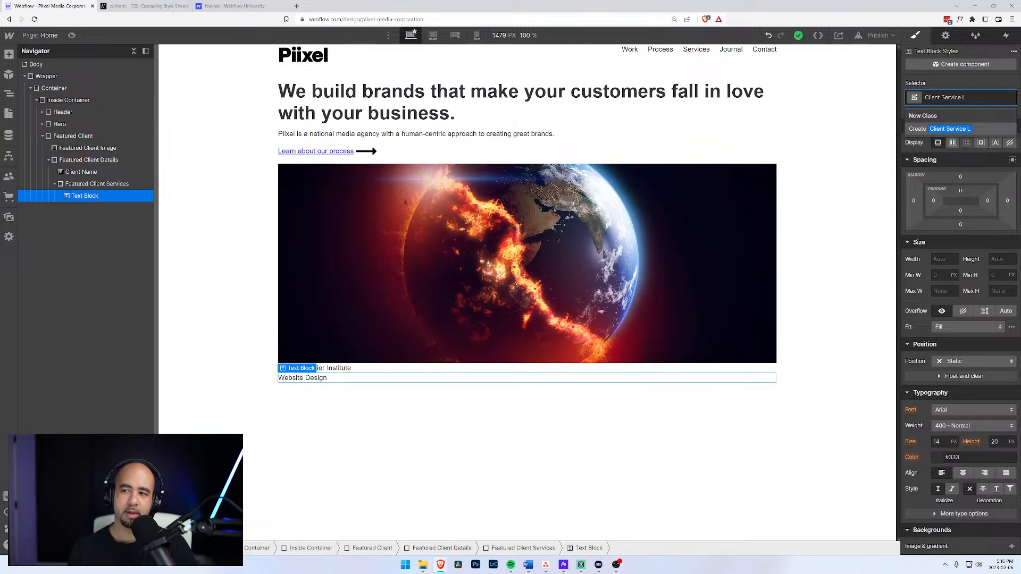
key(BackSpace)
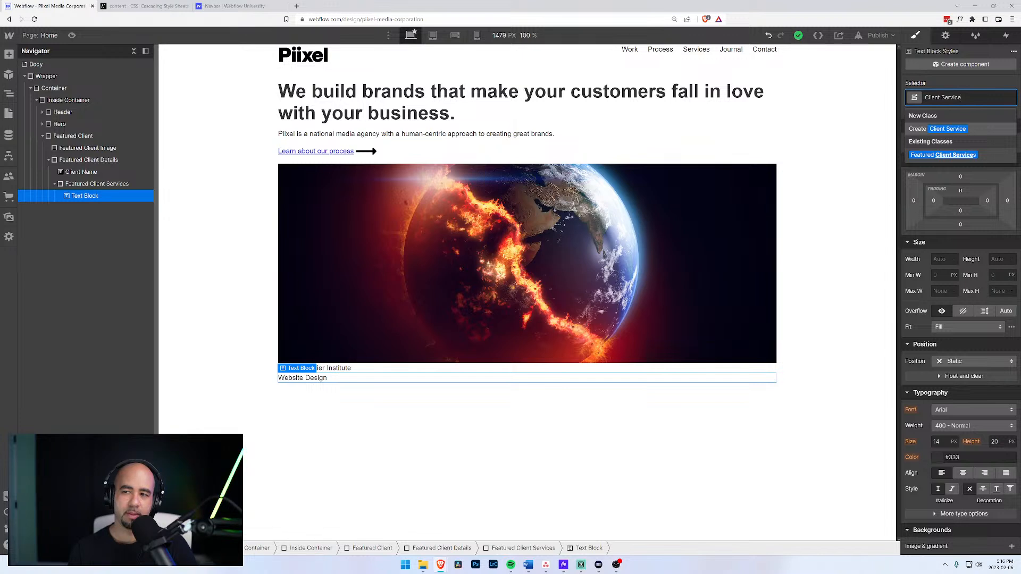
key(Return)
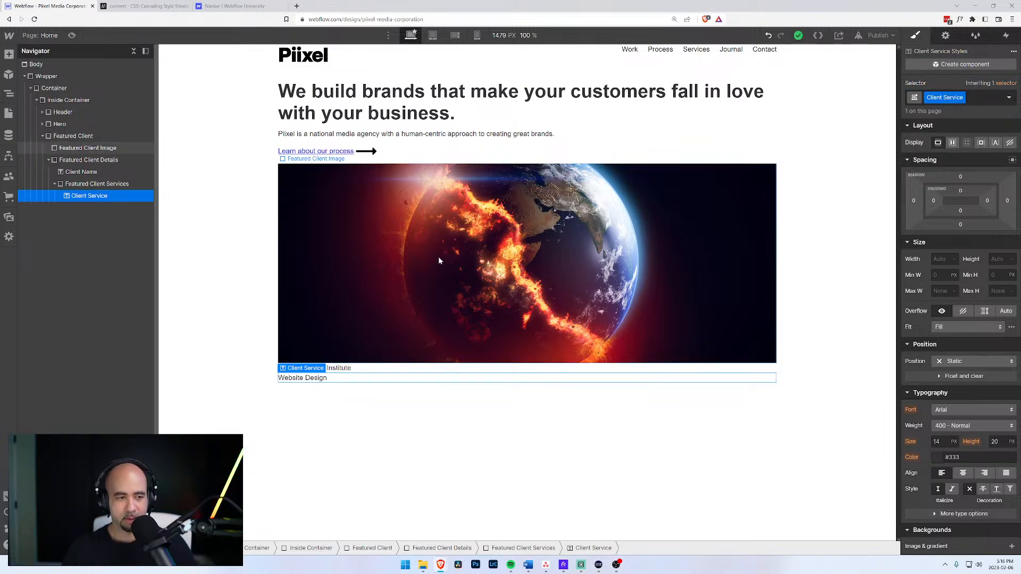
Duplicate the service line twice and retype the second copy as 'Visual Identity'.
key(ctrl+d)
key(ctrl+d)
click(98, 212)
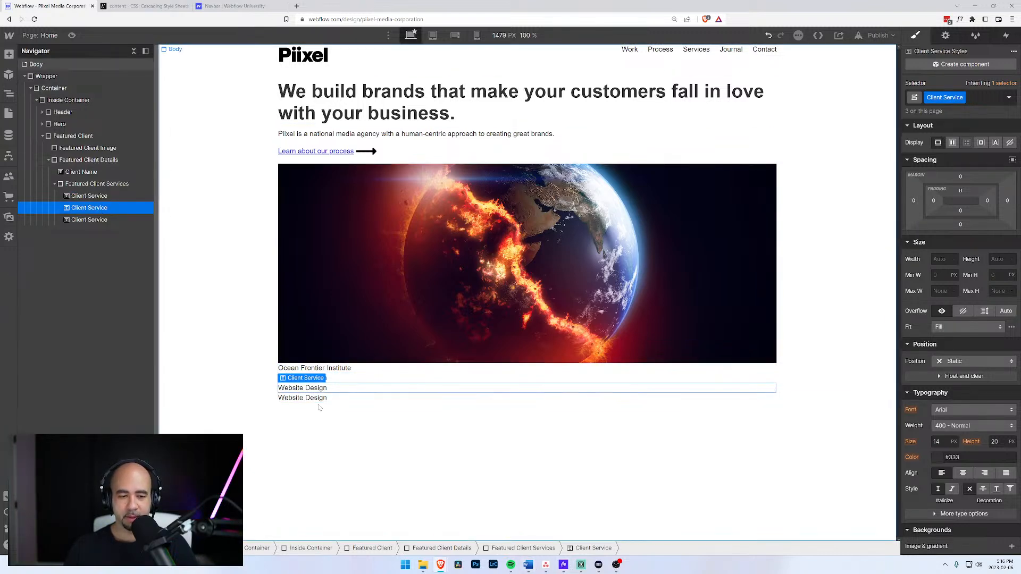
double_click(313, 388)
drag(305, 387, 261, 388)
text(Visual )
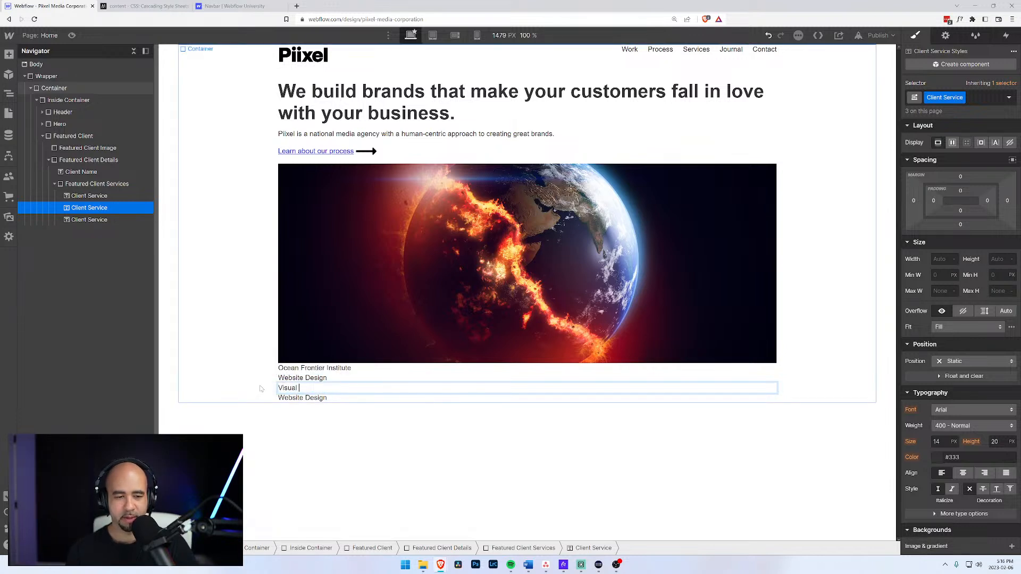
text(Iden)
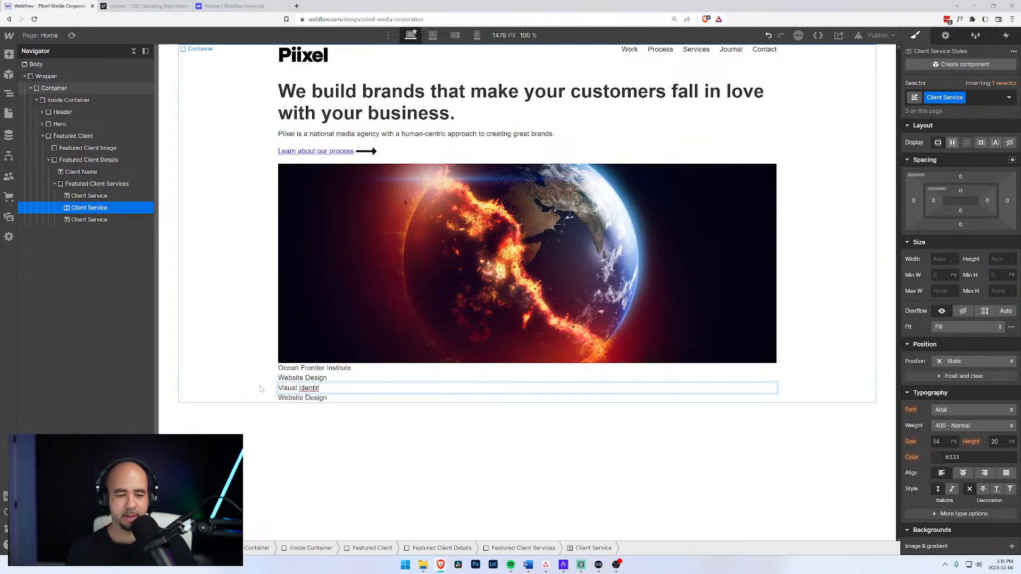
text(tity)
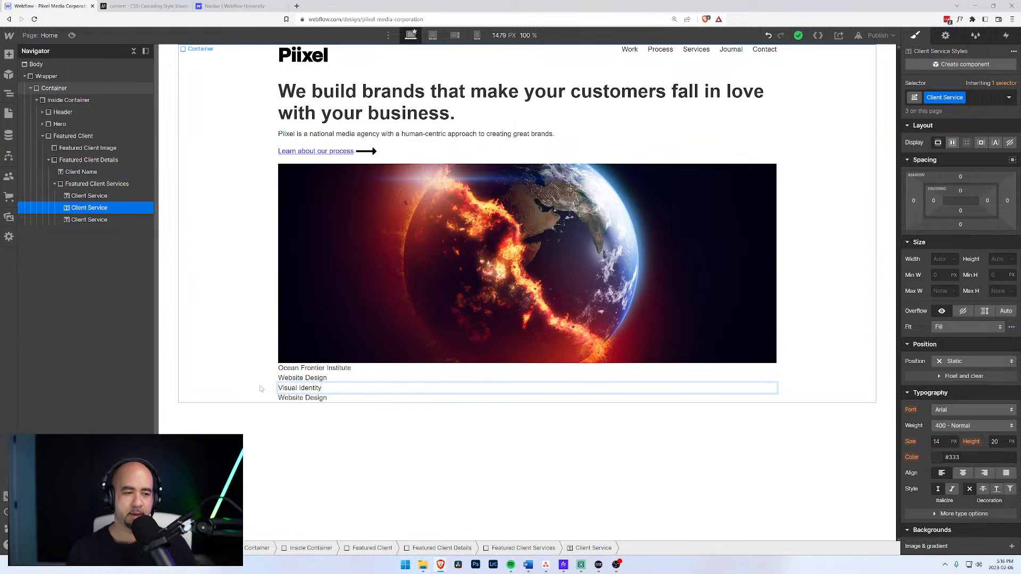
click(90, 220)
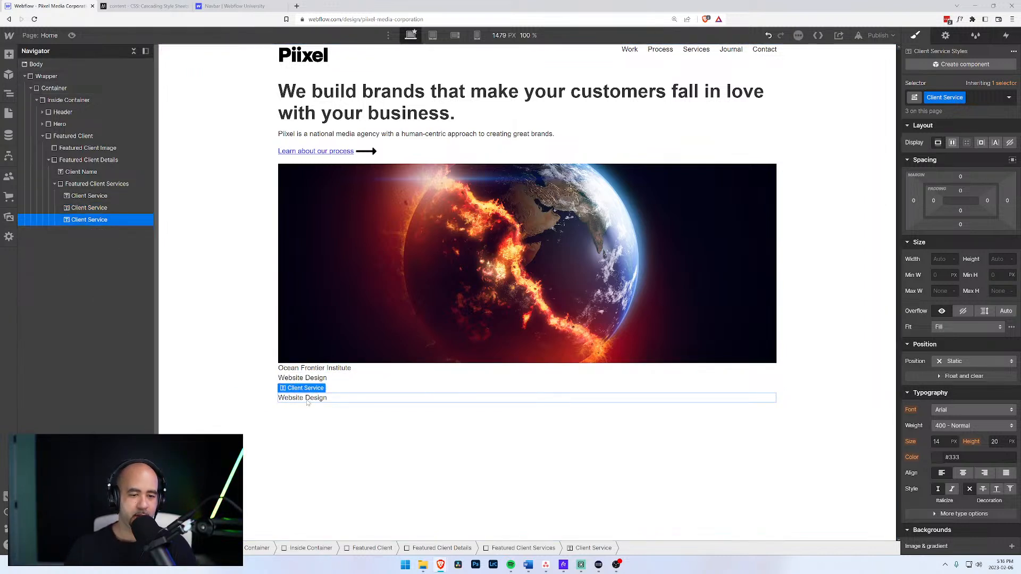
double_click(307, 402)
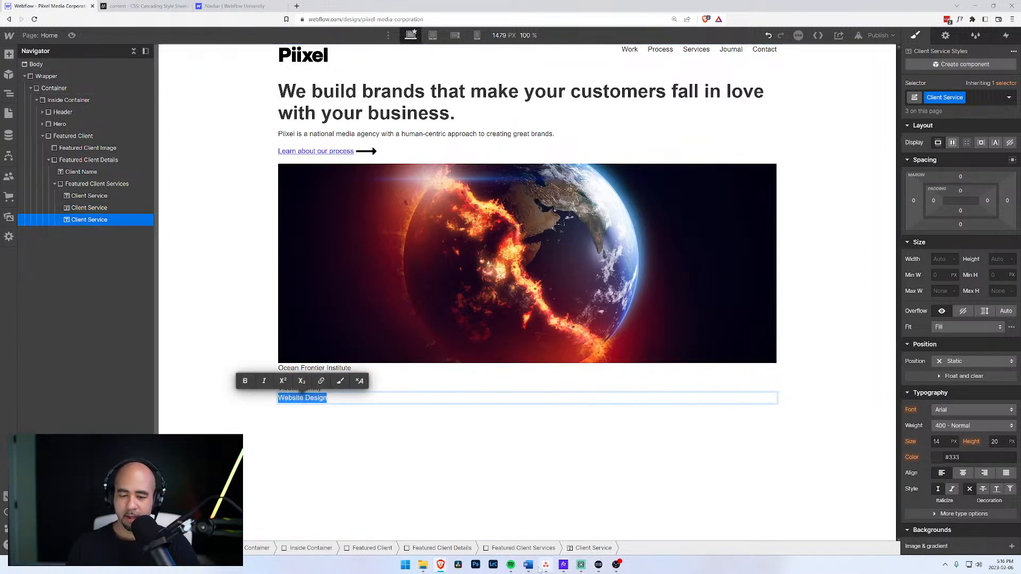
mouse_move(538, 567)
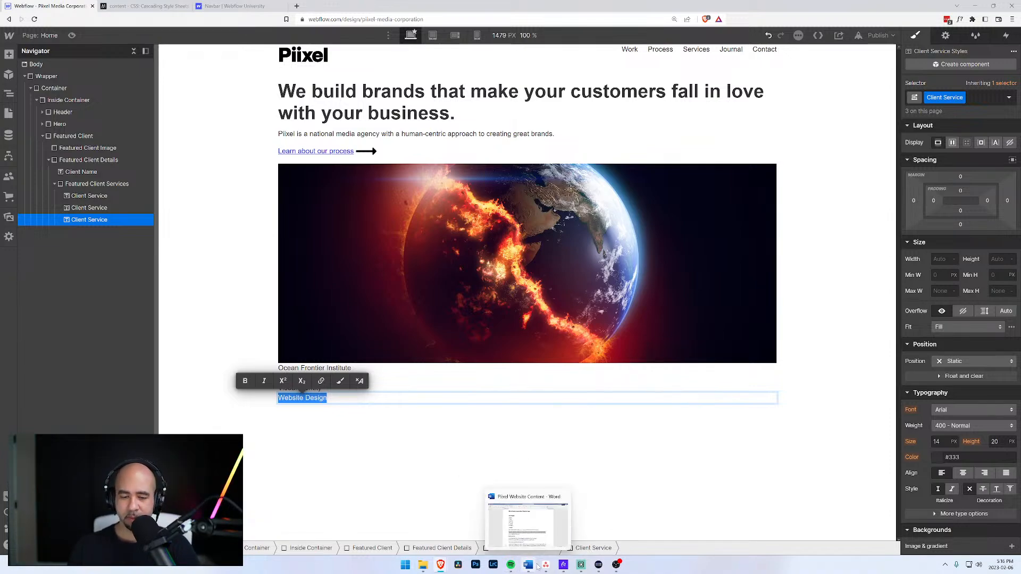
click(530, 565)
scroll(359, 359, up, 5)
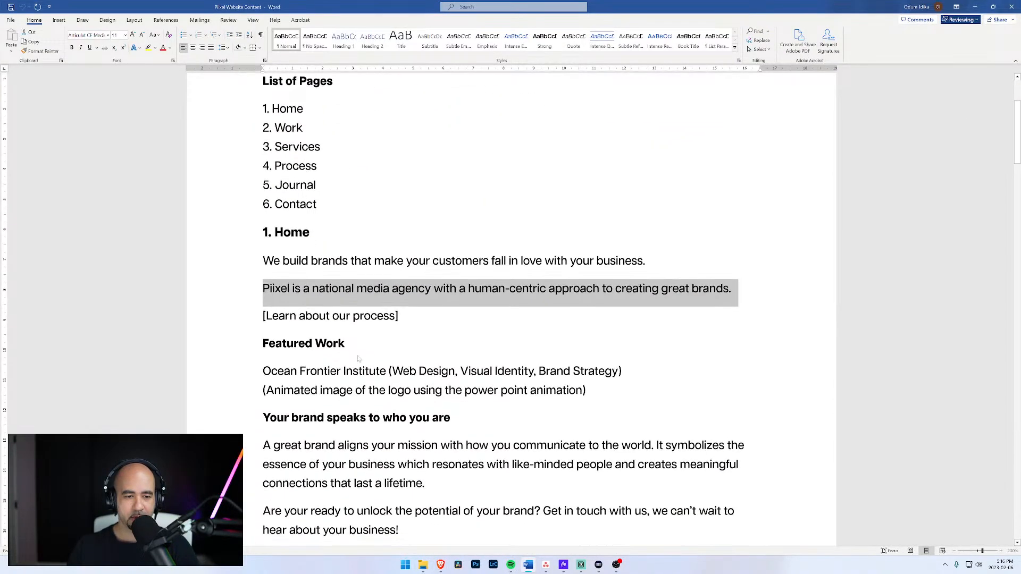
scroll(359, 359, up, 3)
scroll(359, 360, down, 20)
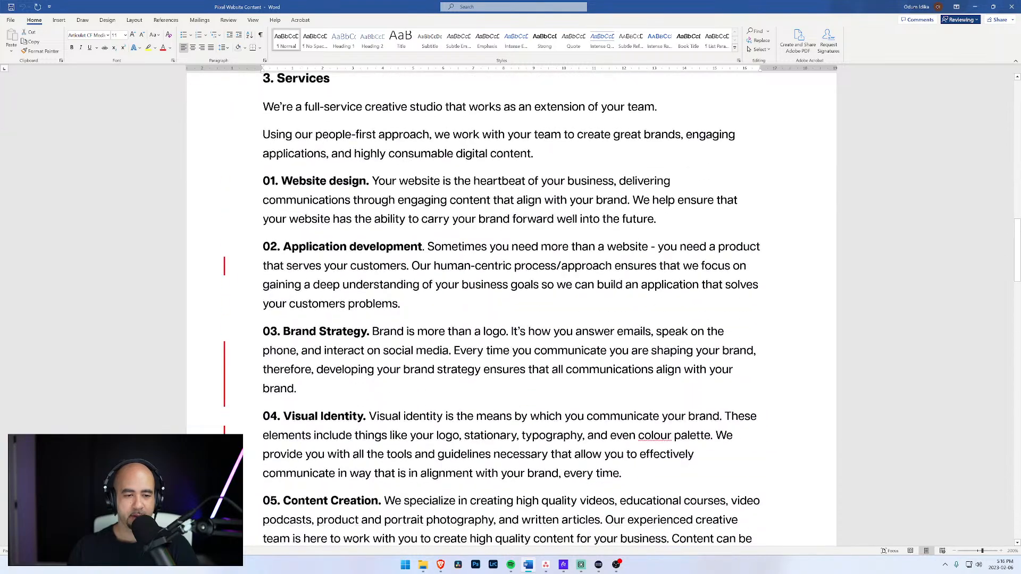
scroll(510, 308, down, 13)
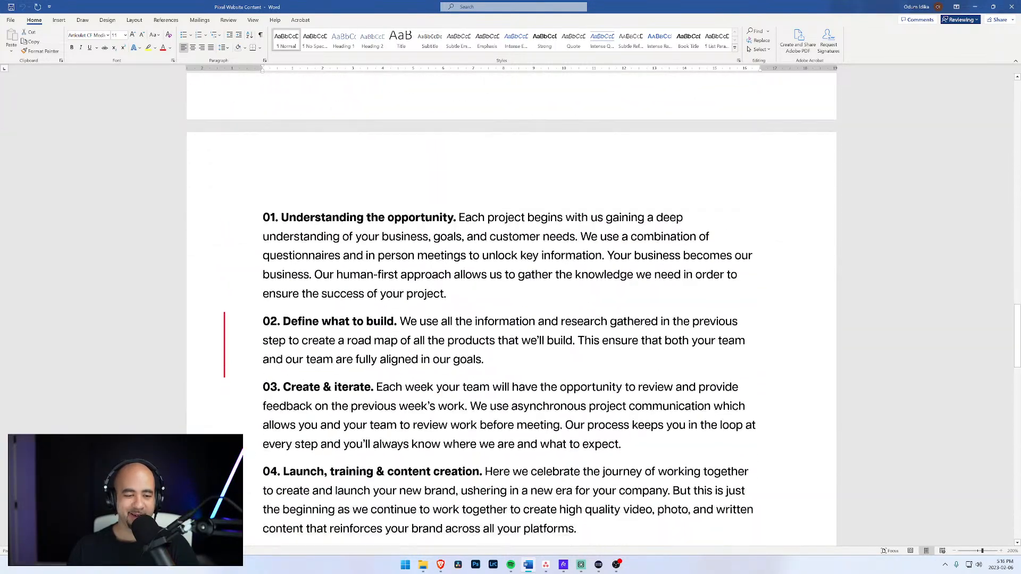
scroll(510, 309, up, 4)
scroll(510, 308, up, 5)
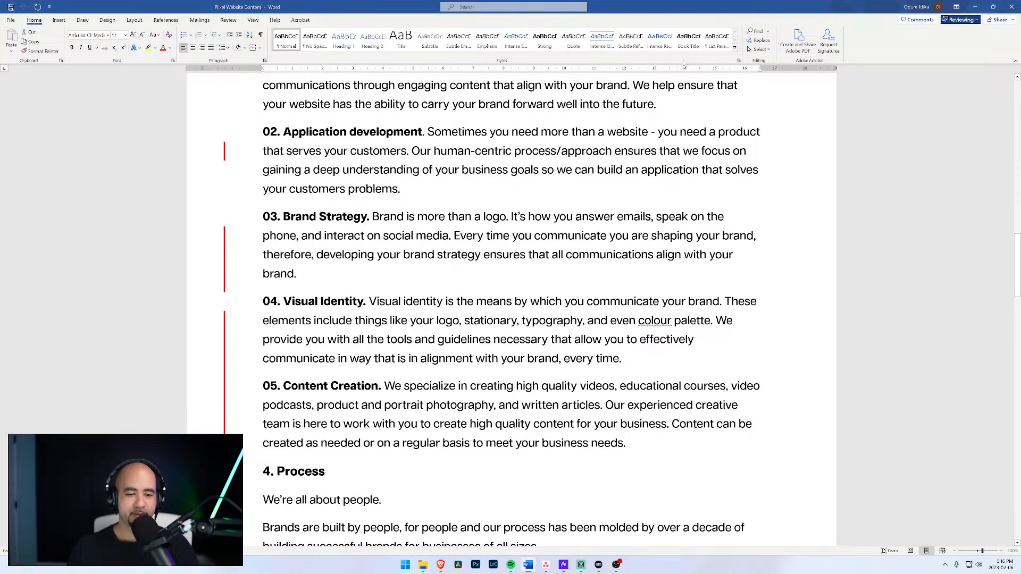
click(975, 6)
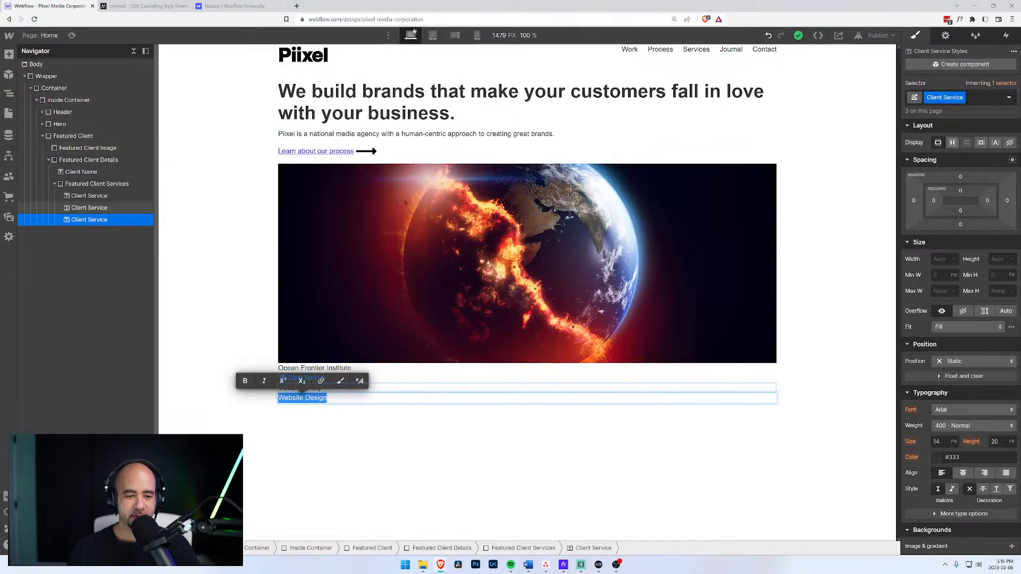
Change the third service line to read 'Brand Strategy'.
text(Brand Tr)
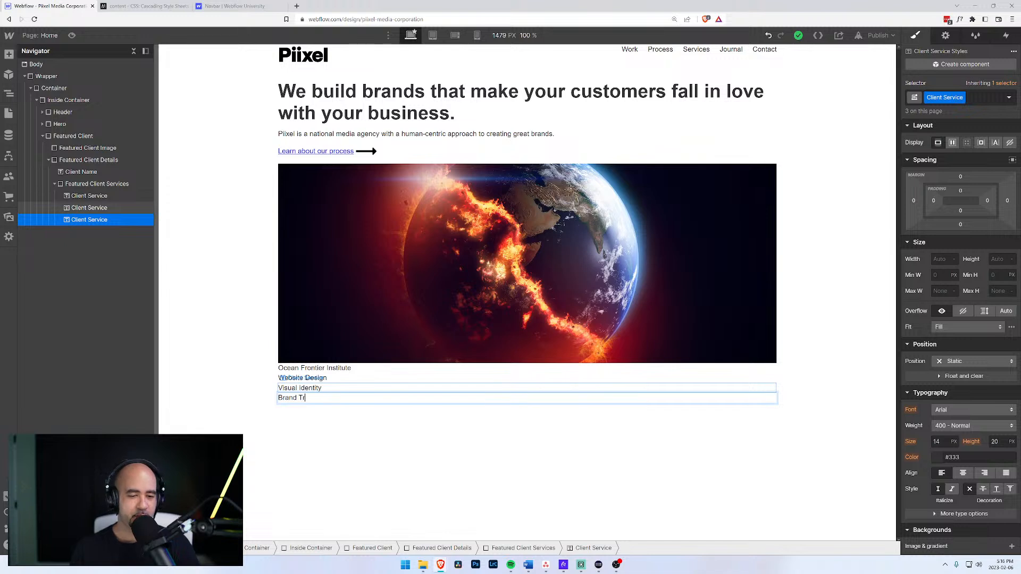
key(BackSpace)
text(Stratg)
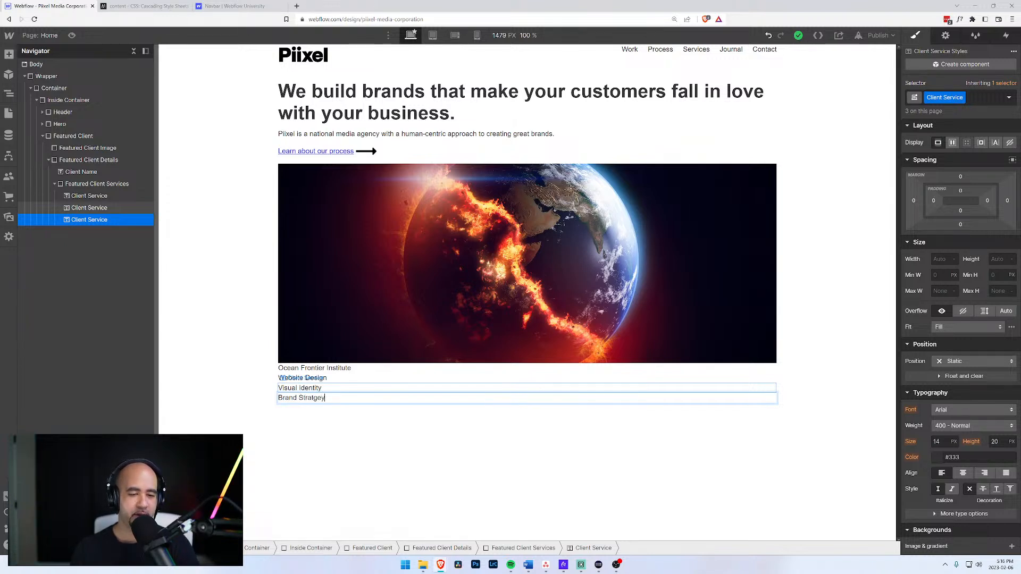
key(BackSpace)
text(egy)
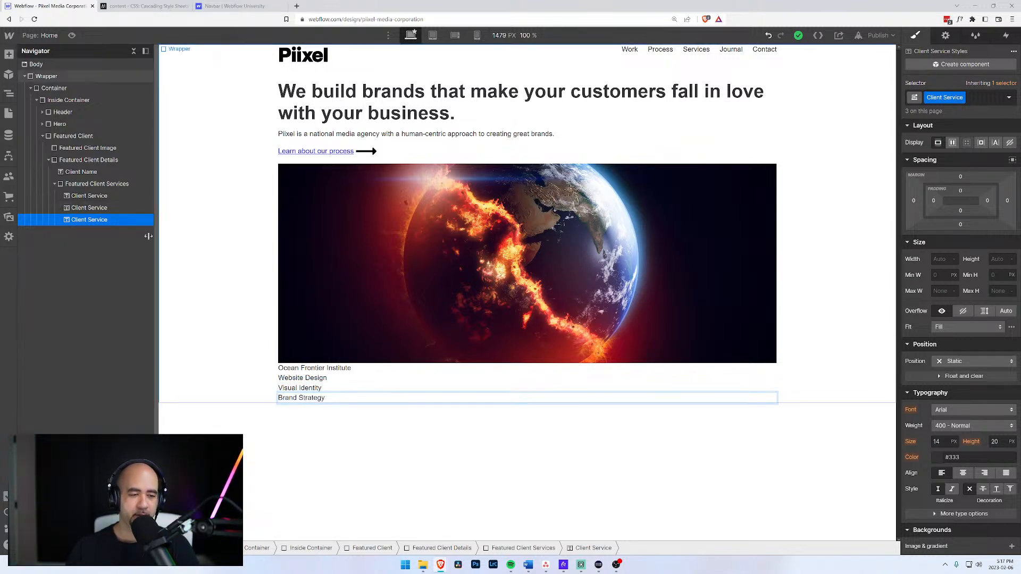
click(107, 208)
click(99, 197)
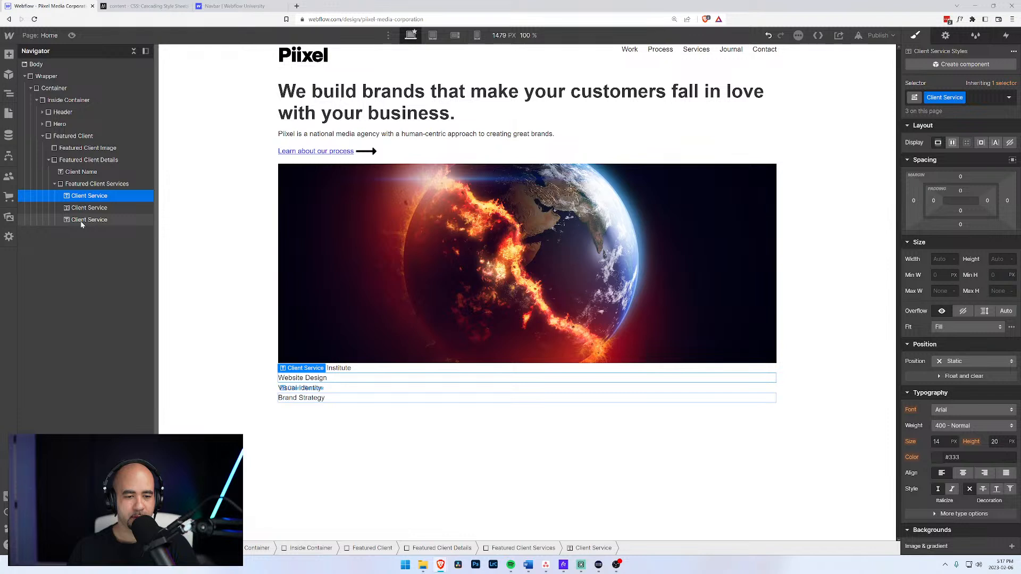
Add a new Text Block to Featured Client Services and clear its placeholder text.
click(75, 186)
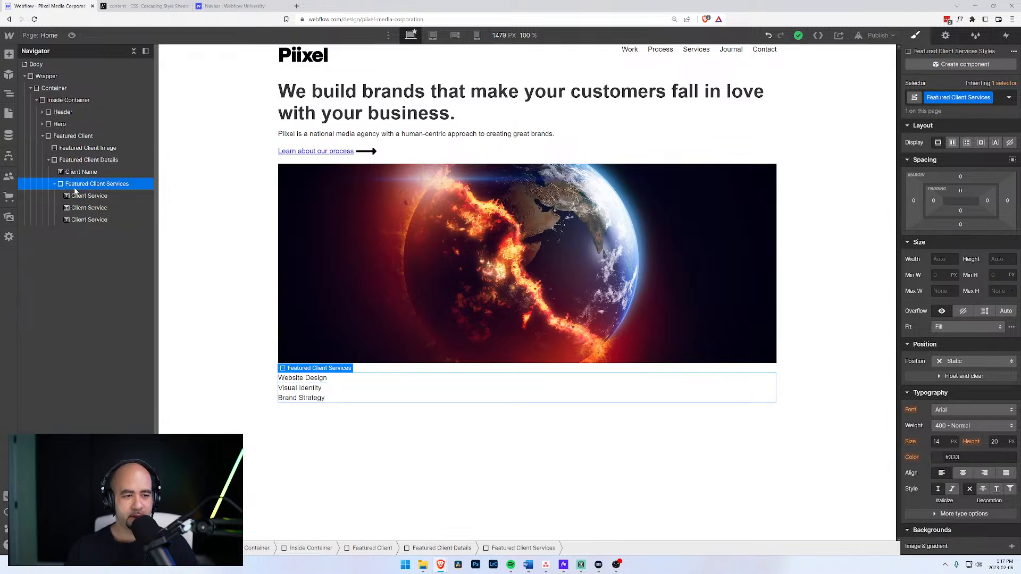
key(ctrl+e)
text(text)
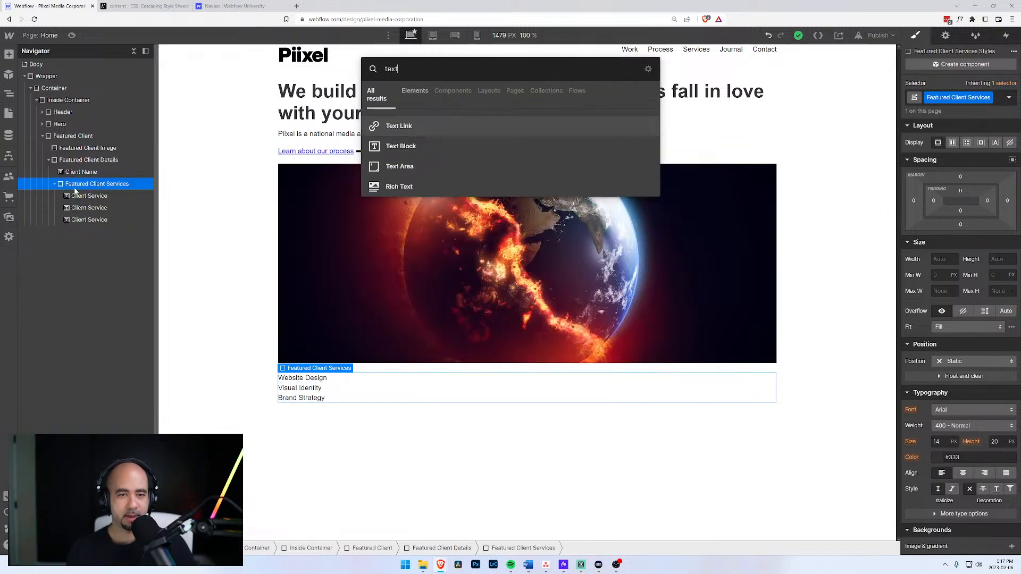
key(Return)
key(ctrl+z)
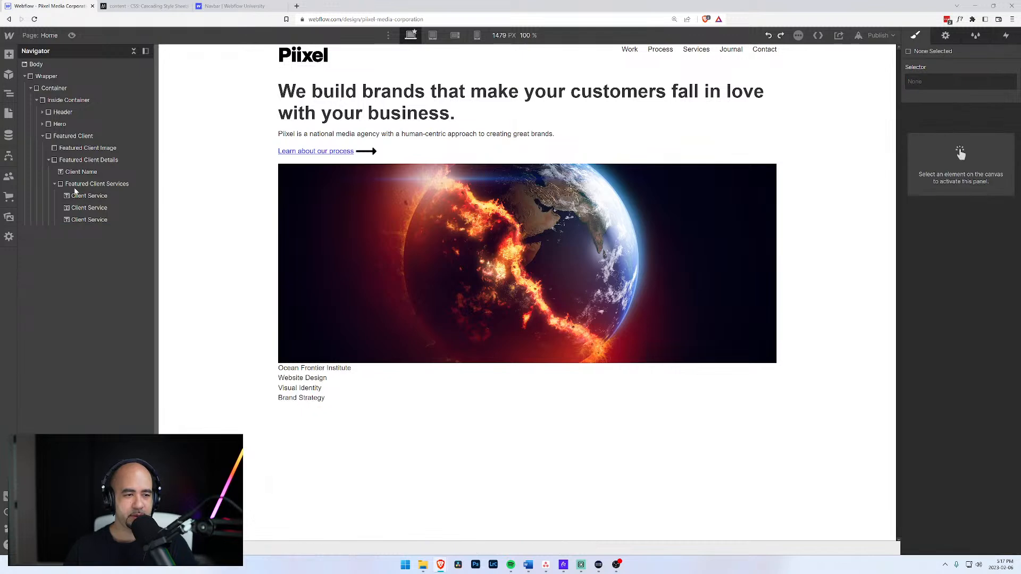
click(79, 185)
key(ctrl+e)
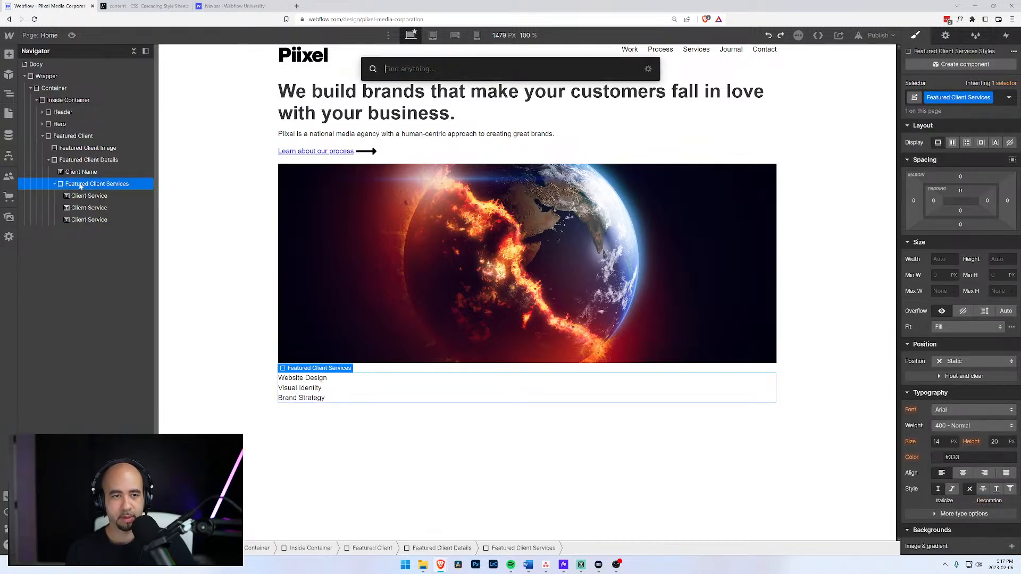
text(tex)
key(Down)
key(Return)
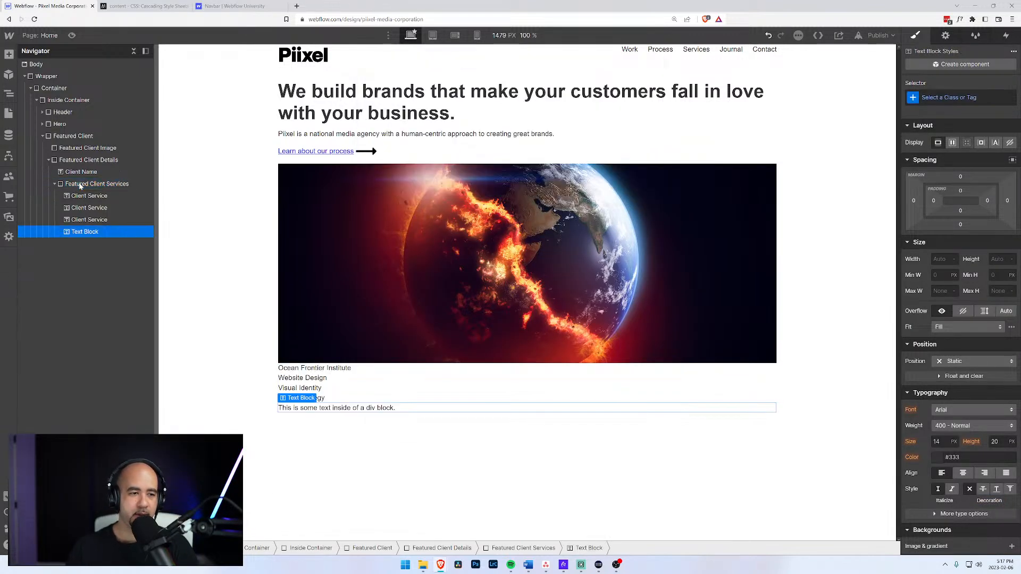
double_click(308, 409)
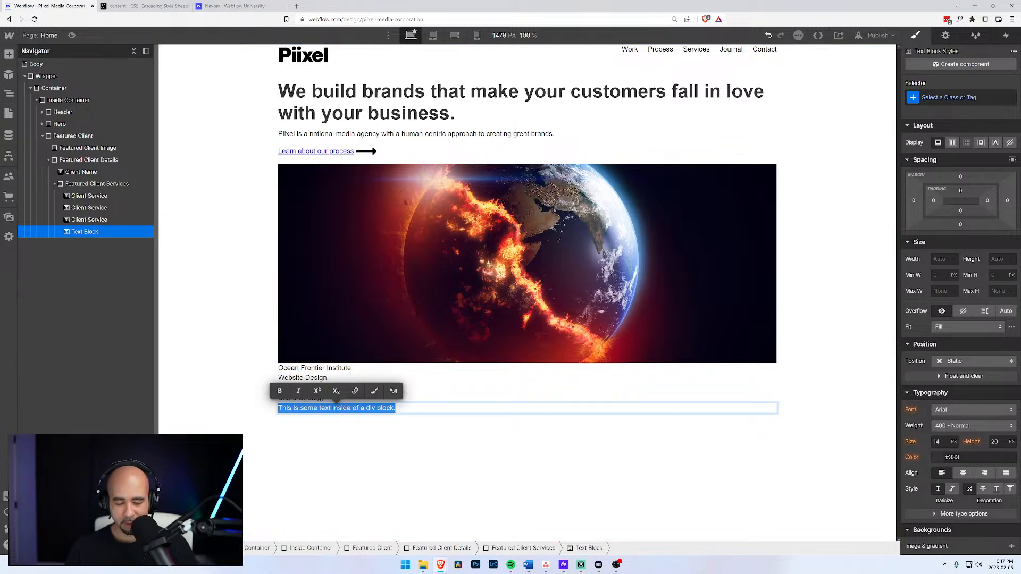
key(BackSpace)
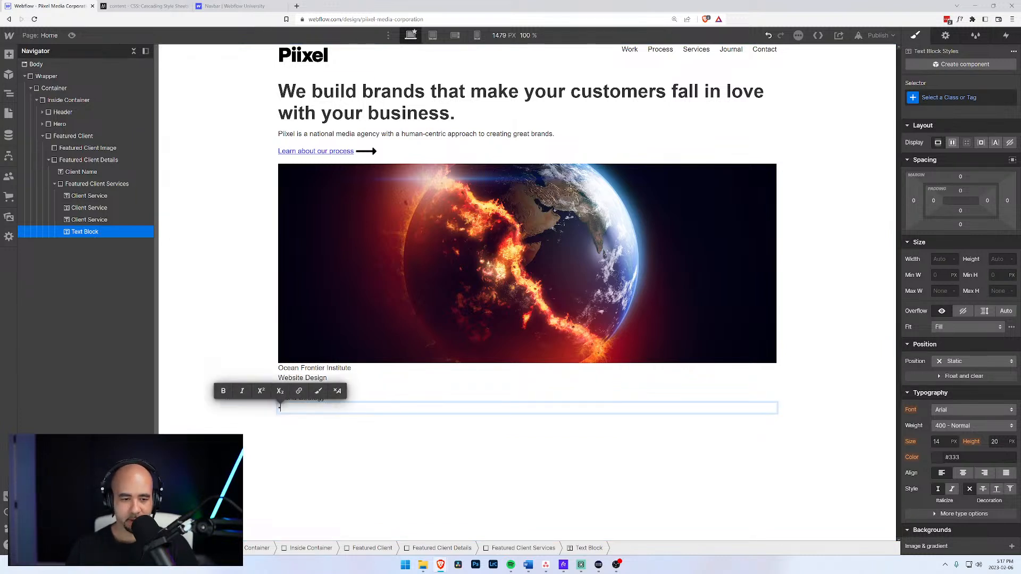
click(78, 234)
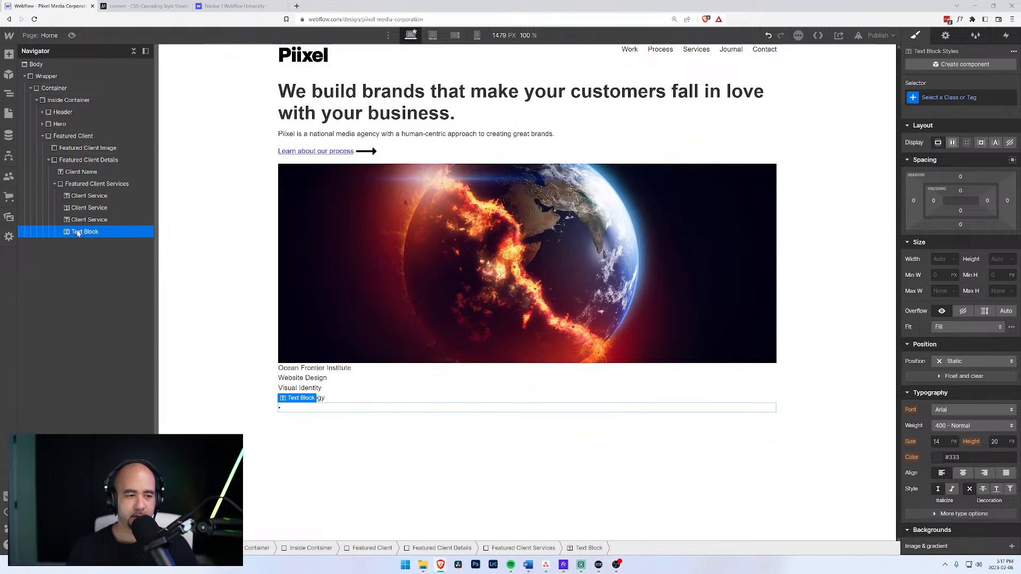
Give the divider text block the new class Text Dot Divider.
key(ctrl+v)
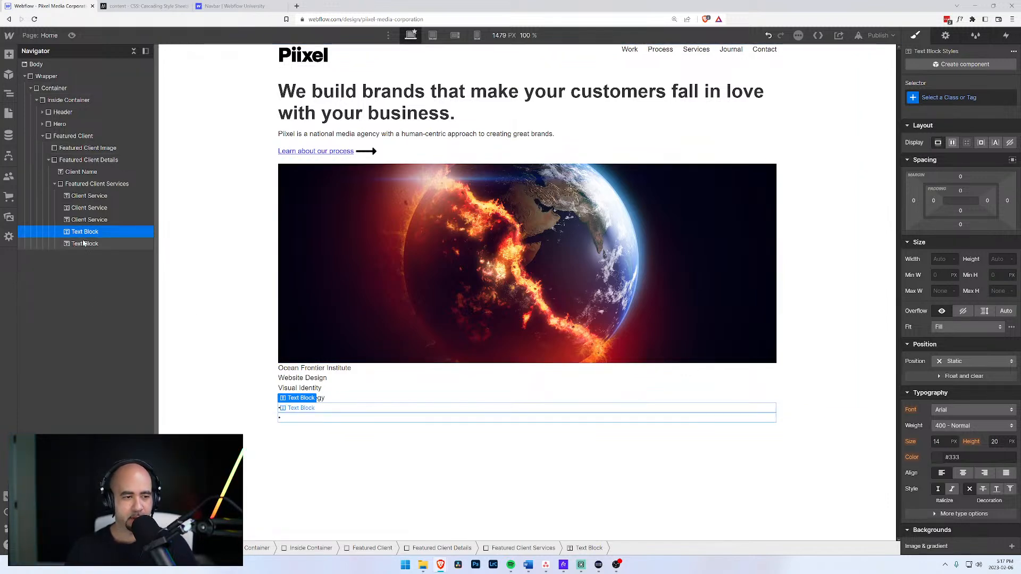
key(ctrl+Return)
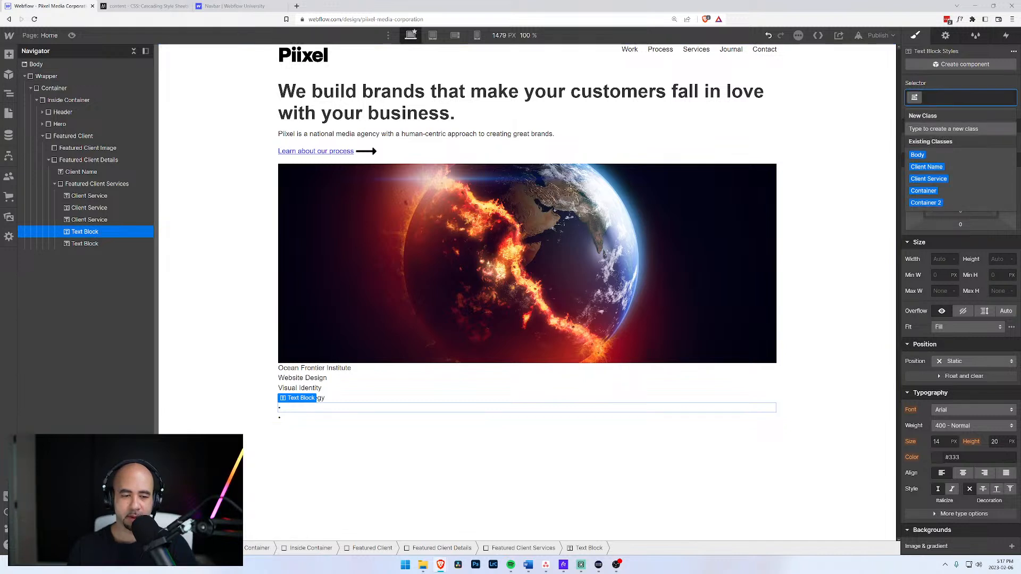
text(Client Divi)
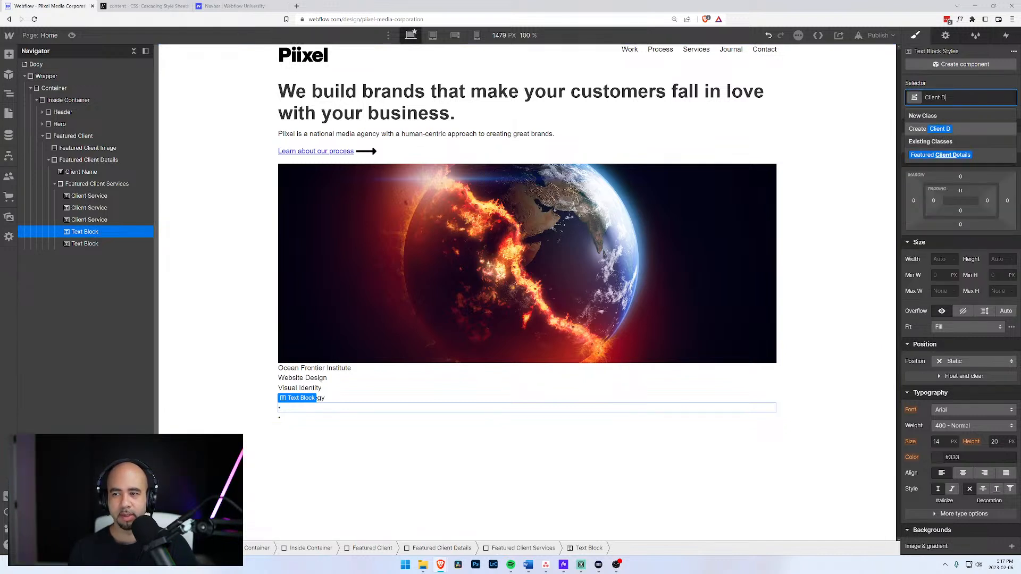
key(BackSpace)
key(BackSpace)
key(BackSpace)
key(BackSpace)
key(BackSpace)
key(BackSpace)
key(BackSpace)
key(BackSpace)
key(BackSpace)
key(BackSpace)
key(BackSpace)
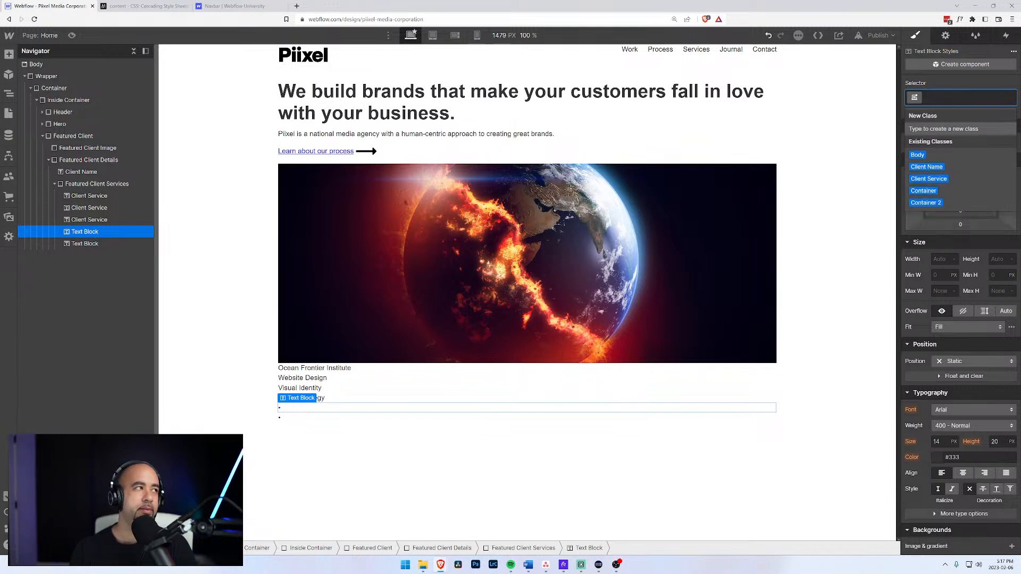
text(Text Dot)
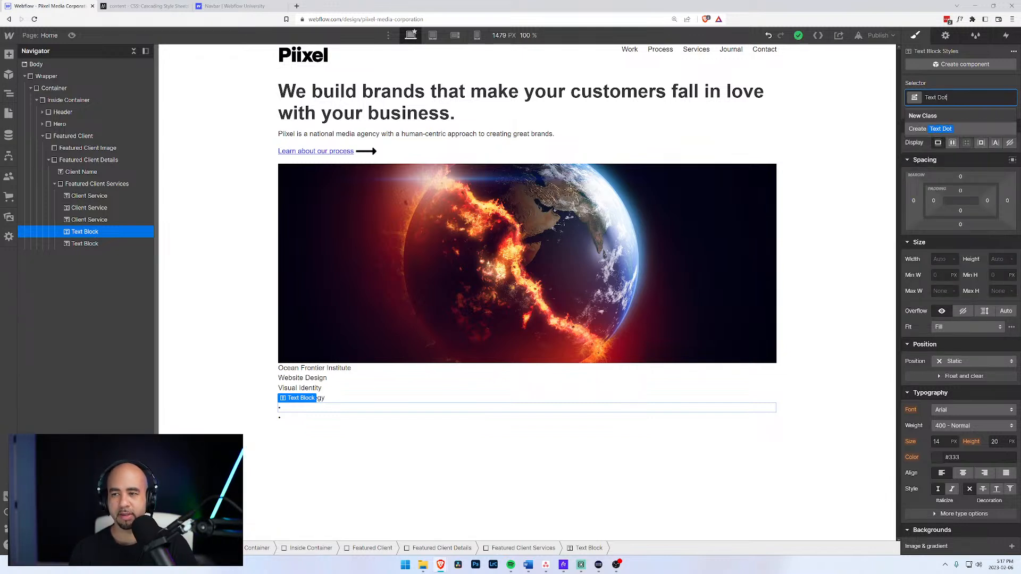
text( Divider')
key(Return)
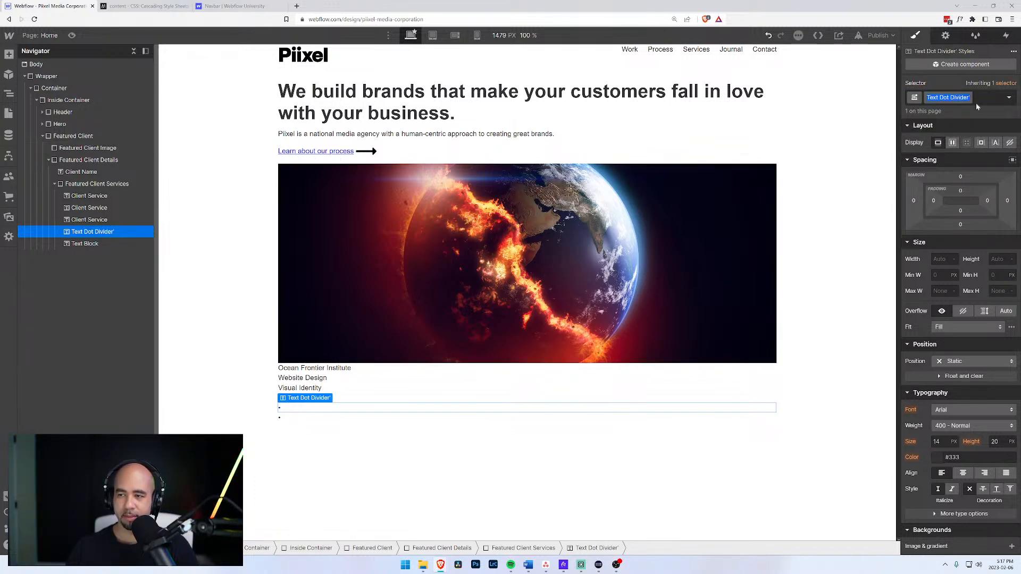
key(Return)
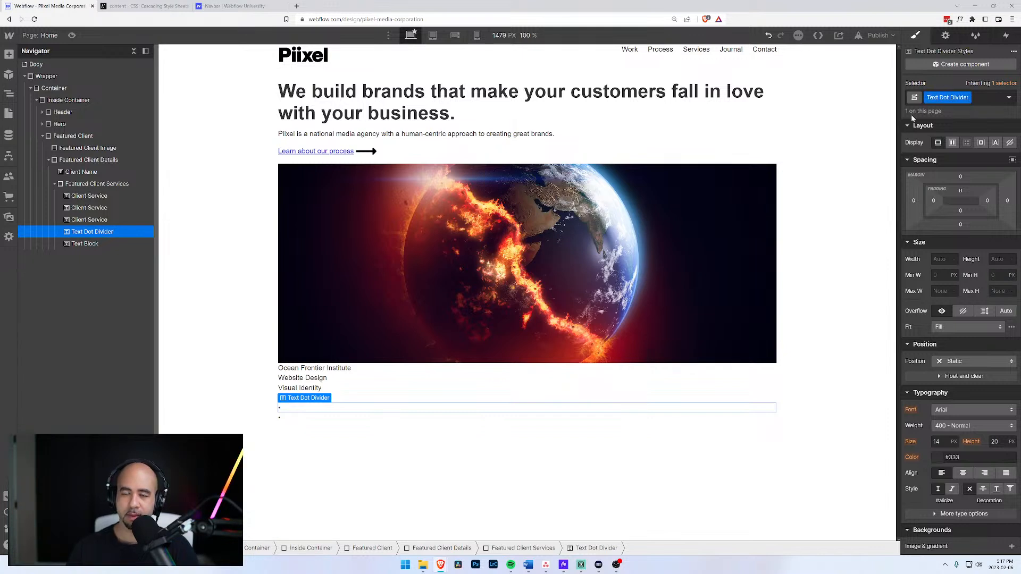
Delete the extra text block, duplicate the divider, and place dividers between the services.
click(85, 243)
key(Delete)
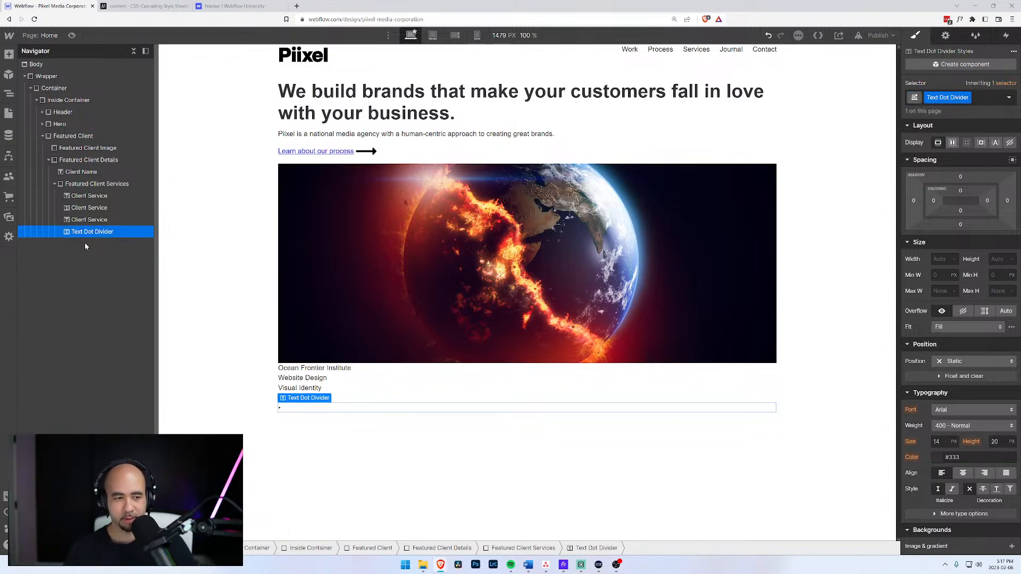
key(ctrl+d)
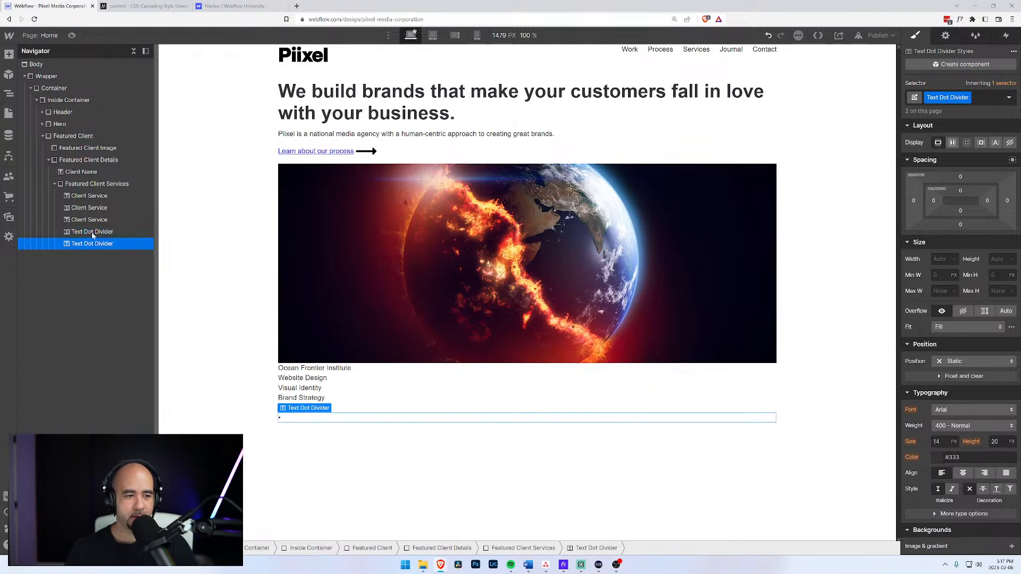
mouse_move(90, 230)
mouse_down()
mouse_move(86, 204)
mouse_move(81, 228)
mouse_up()
Set Featured Client Services to a horizontal flex row with a 10 px column gap.
click(88, 186)
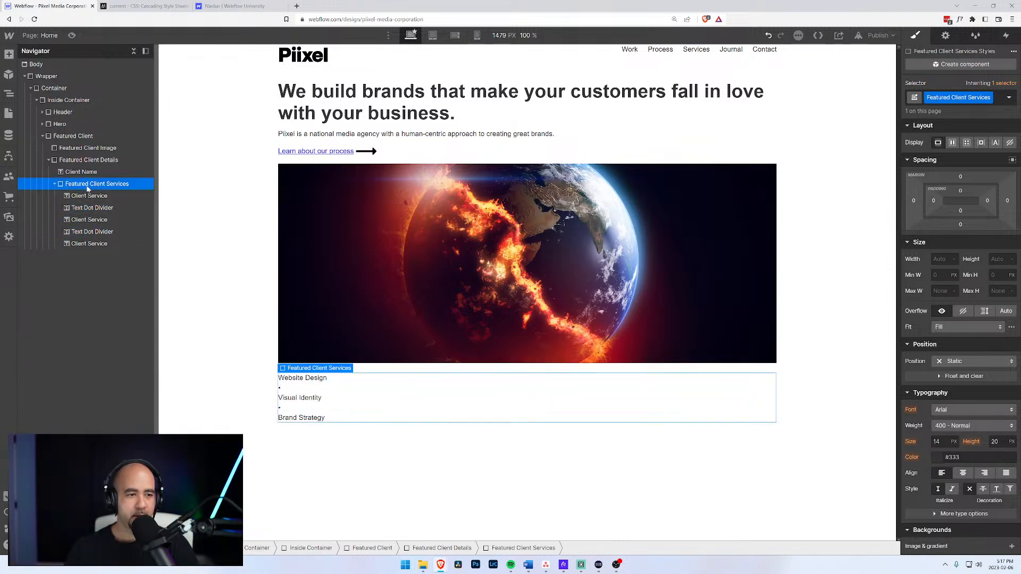
click(953, 143)
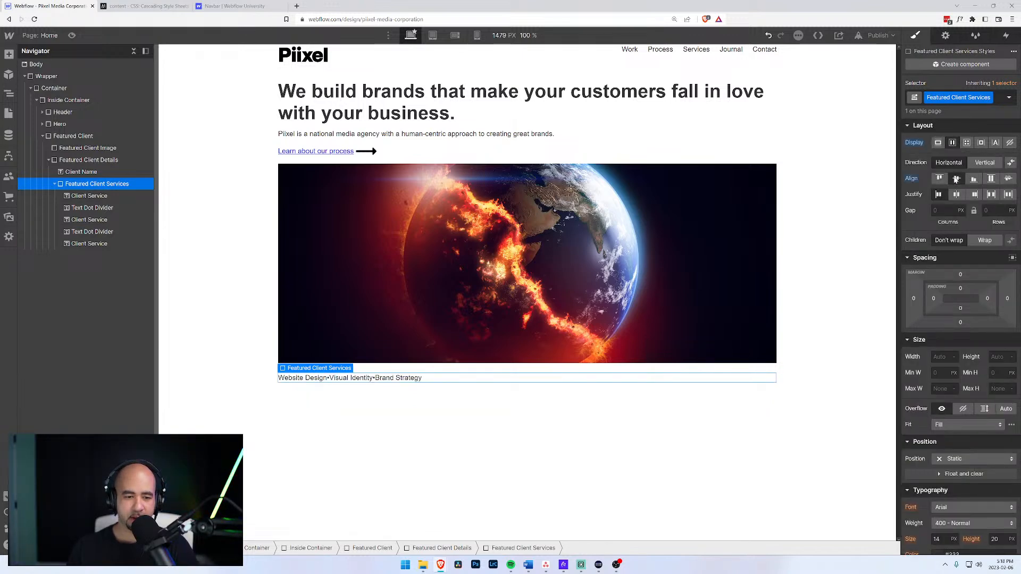
click(941, 210)
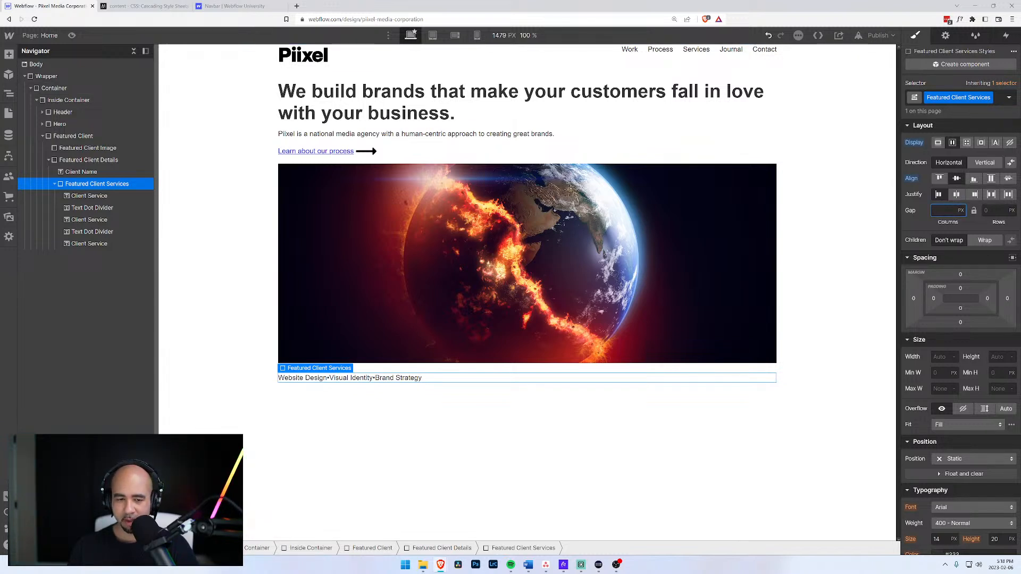
text(10)
key(Return)
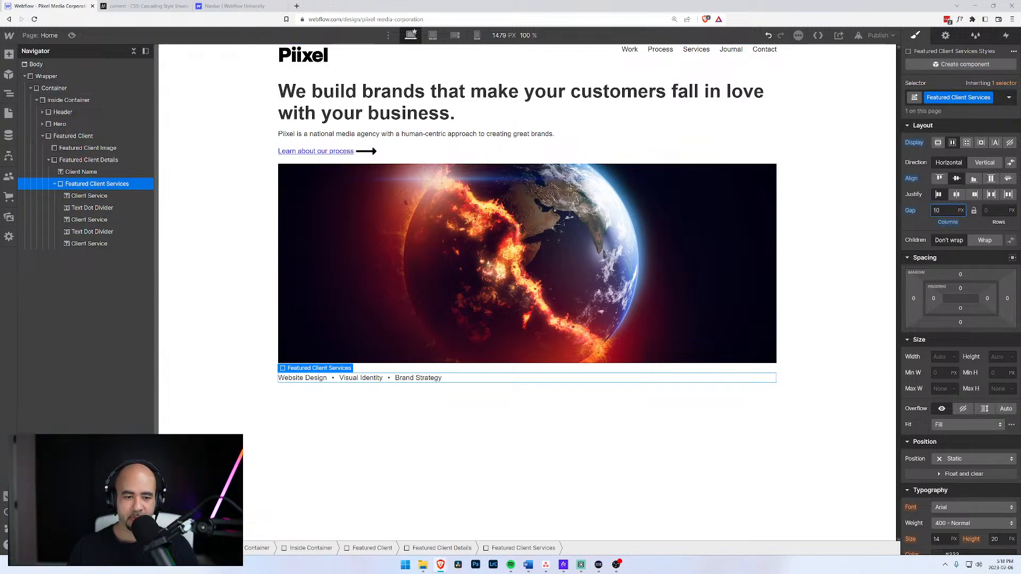
click(85, 196)
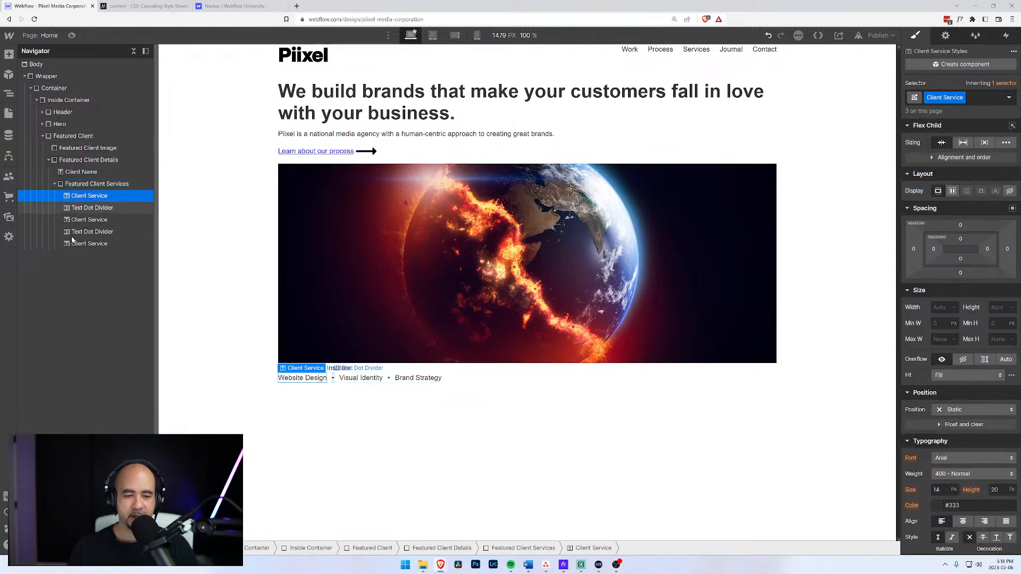
click(72, 182)
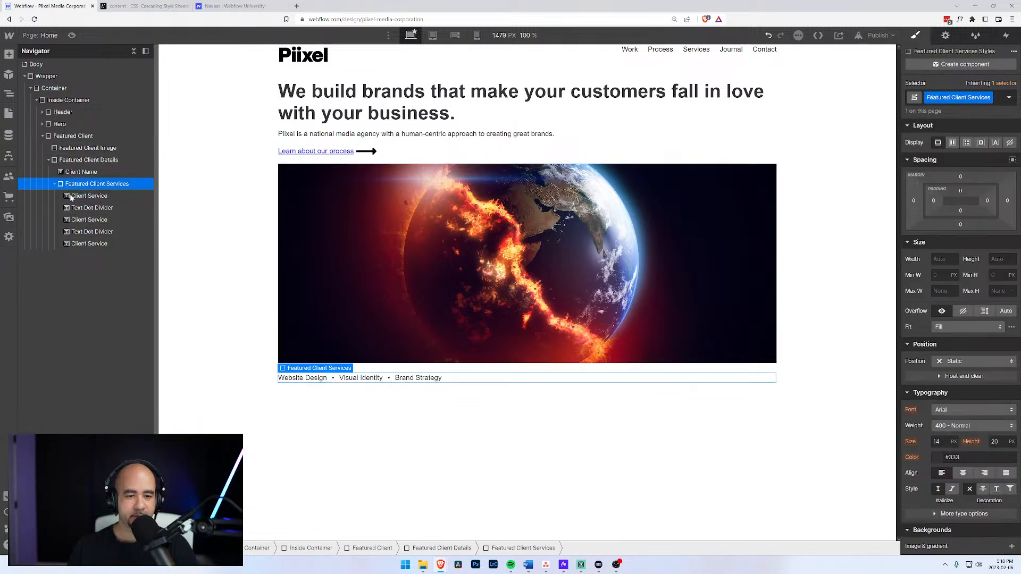
click(219, 296)
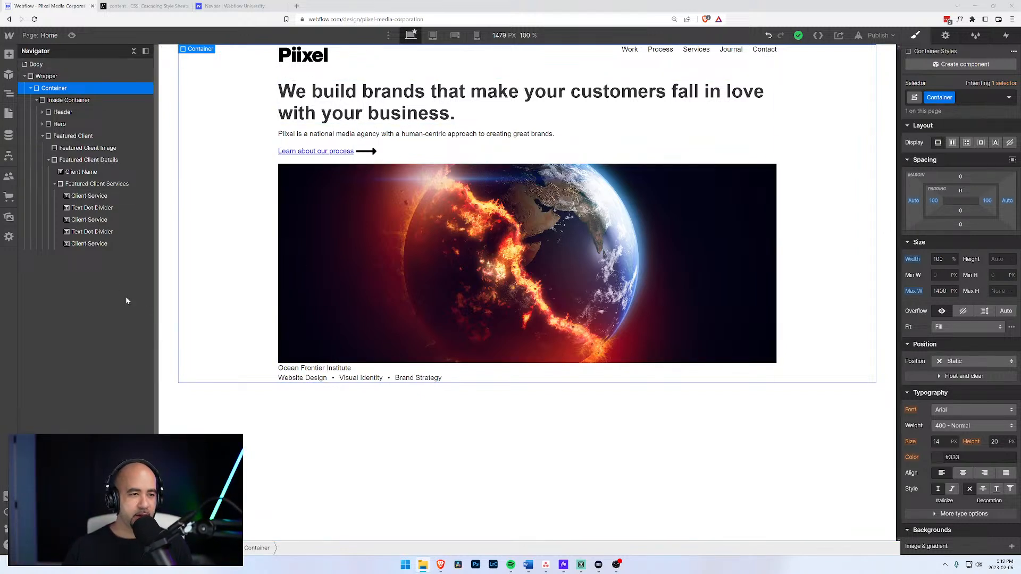
Collapse the Featured Client branches and insert a Div Block into Inside Container with Quick Find.
click(54, 184)
click(53, 184)
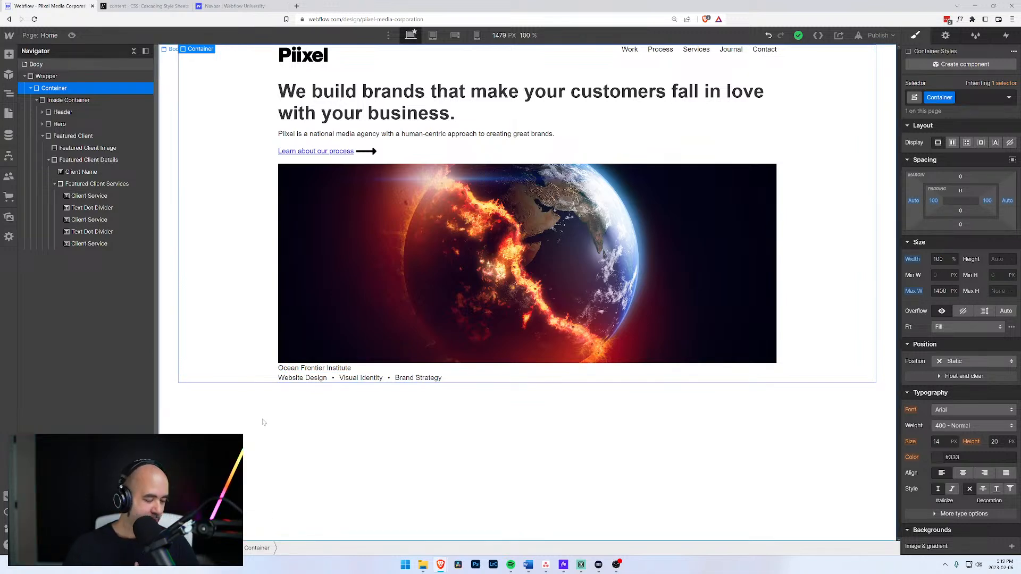
click(50, 160)
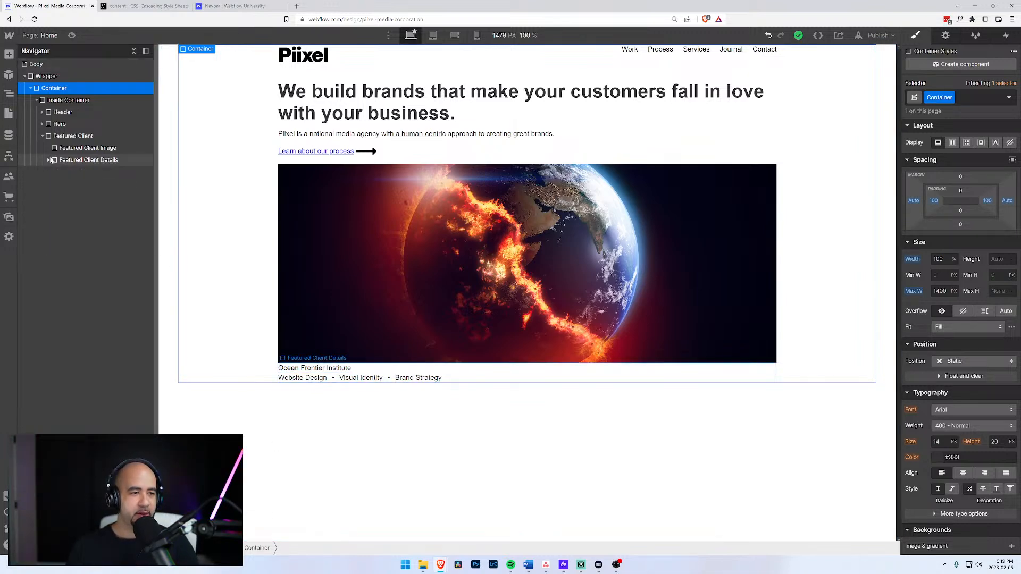
click(43, 136)
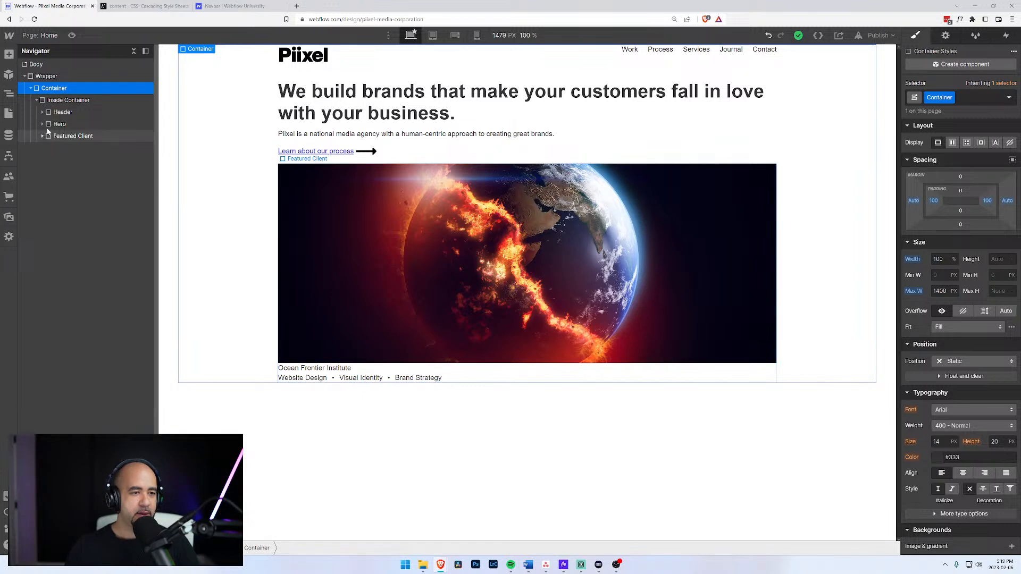
click(51, 102)
key(ctrl+k)
text(div)
key(Return)
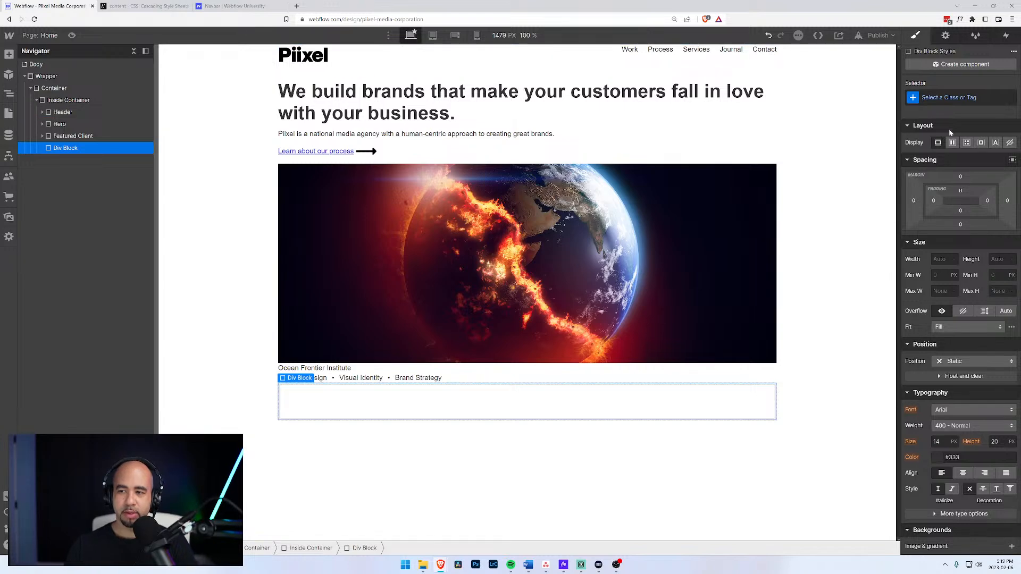
key(ctrl+Return)
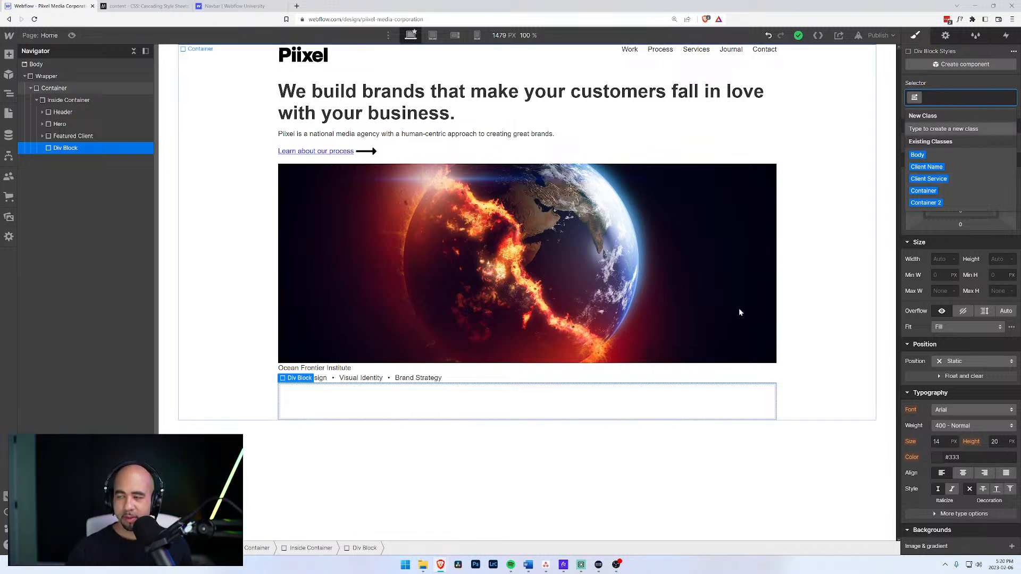
click(563, 565)
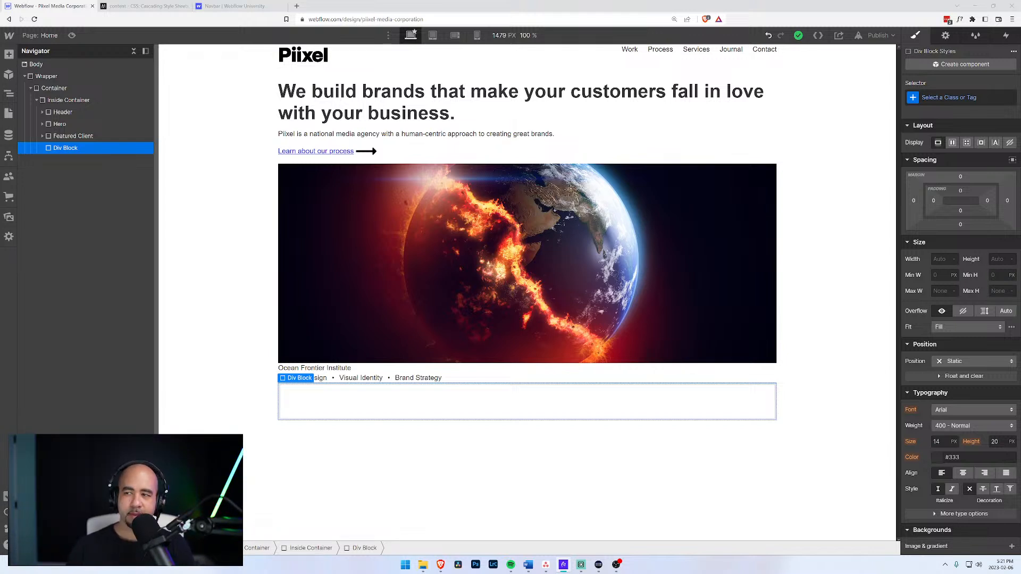
Review the 'Your brand speaks to who you are' copy in Word, then return to Webflow.
click(528, 565)
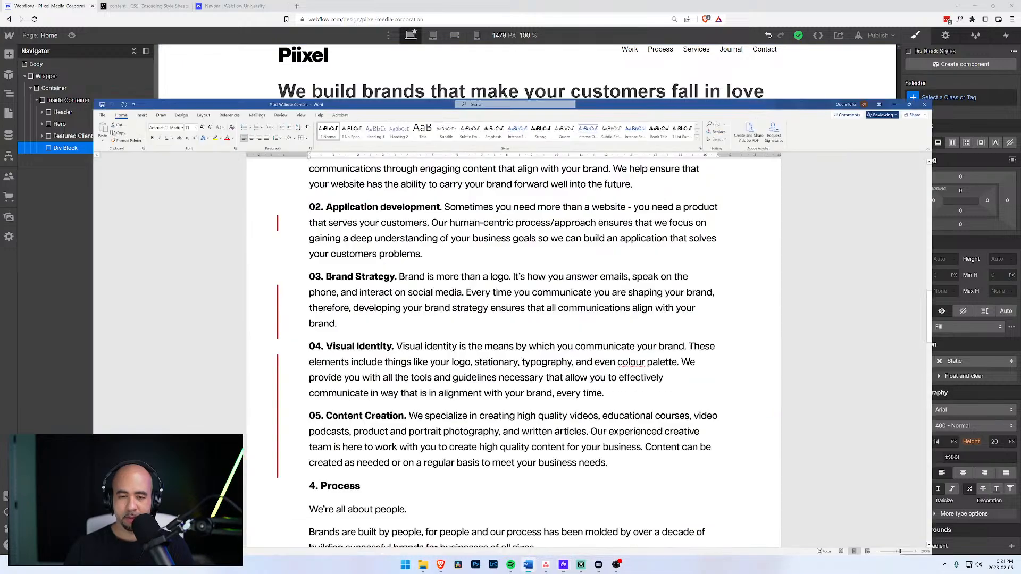
scroll(511, 308, up, 20)
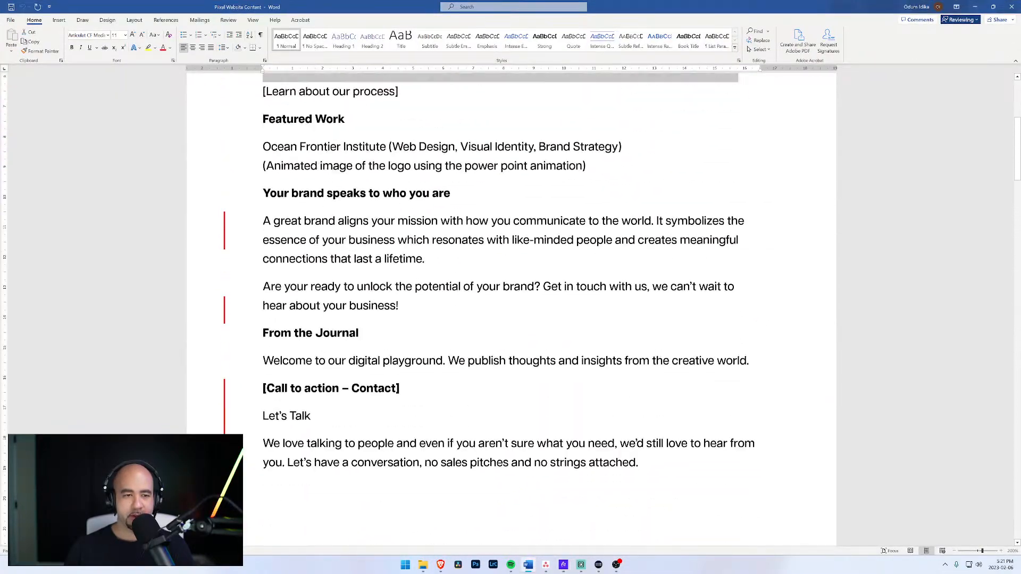
scroll(510, 308, up, 3)
scroll(252, 116, down, 7)
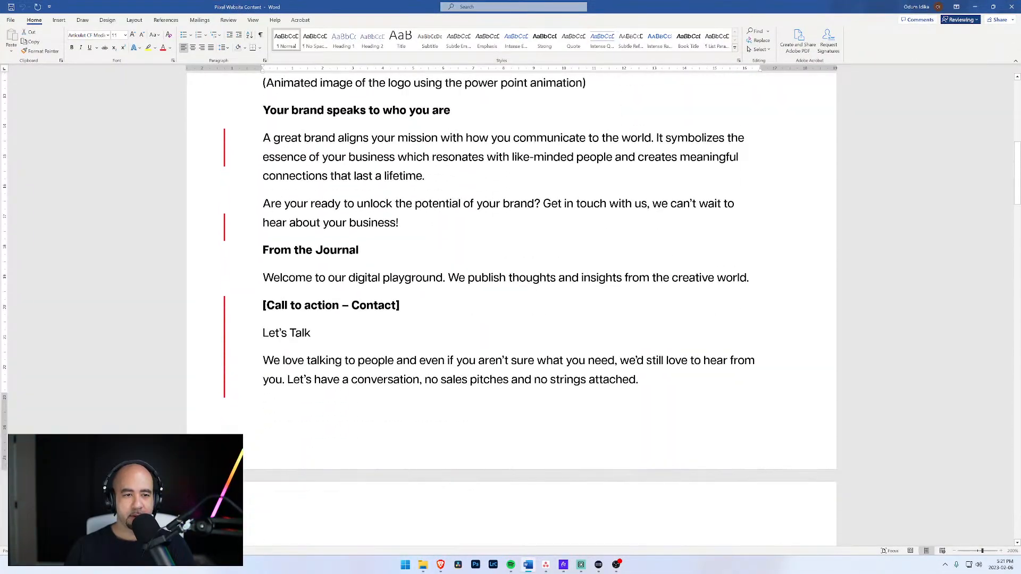
drag(263, 110, 425, 178)
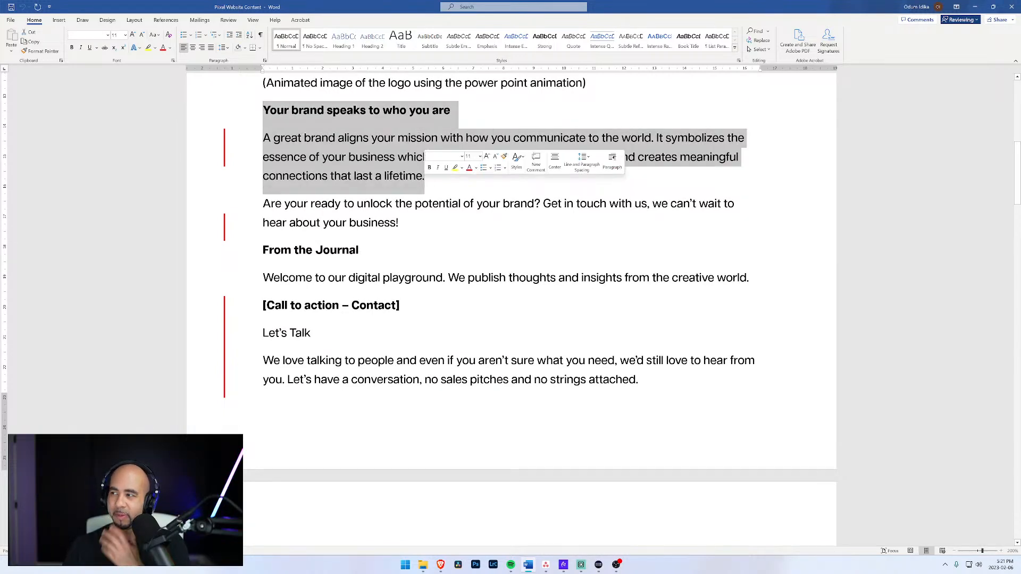
click(415, 180)
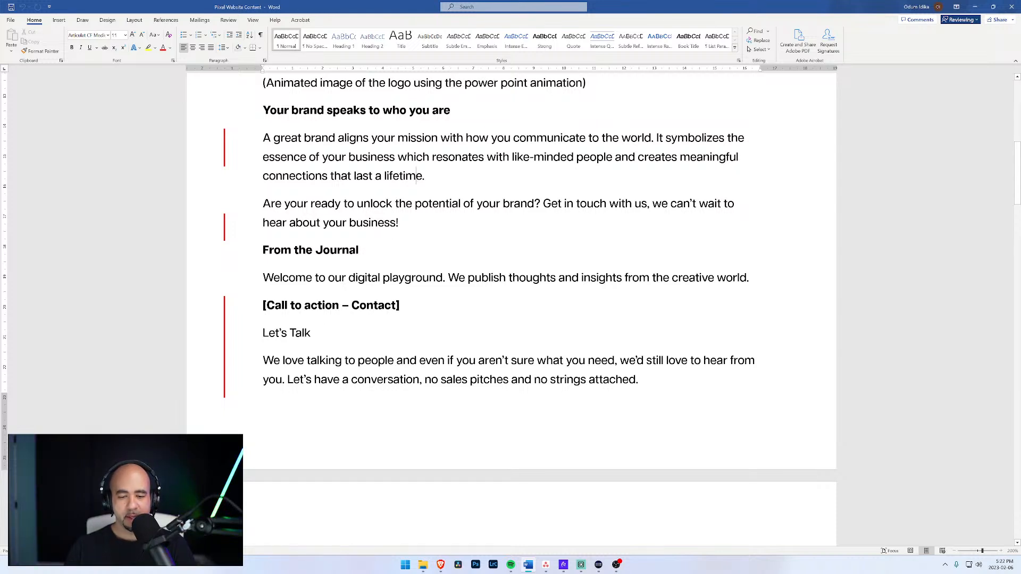
key(alt+Tab)
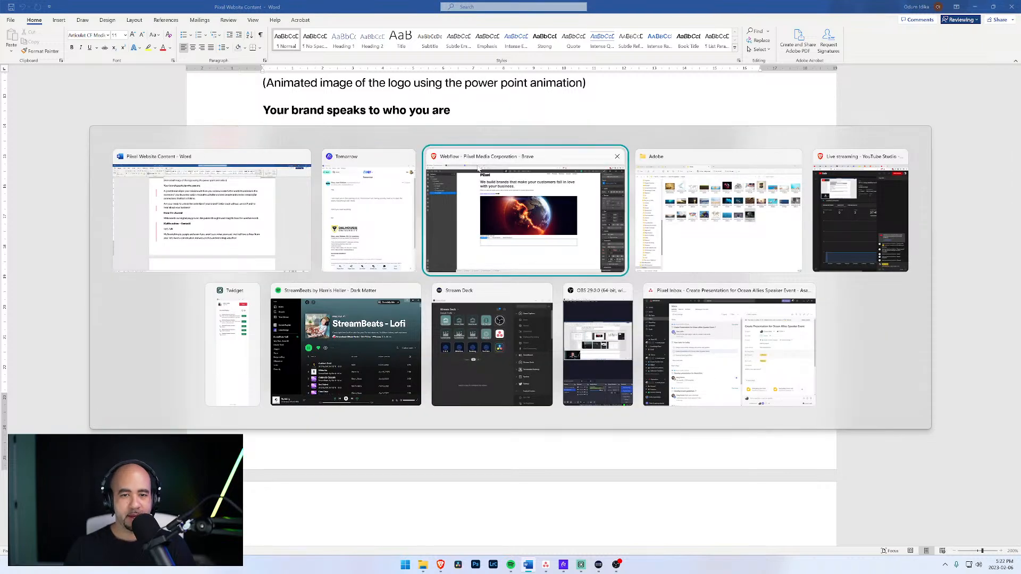
click(479, 171)
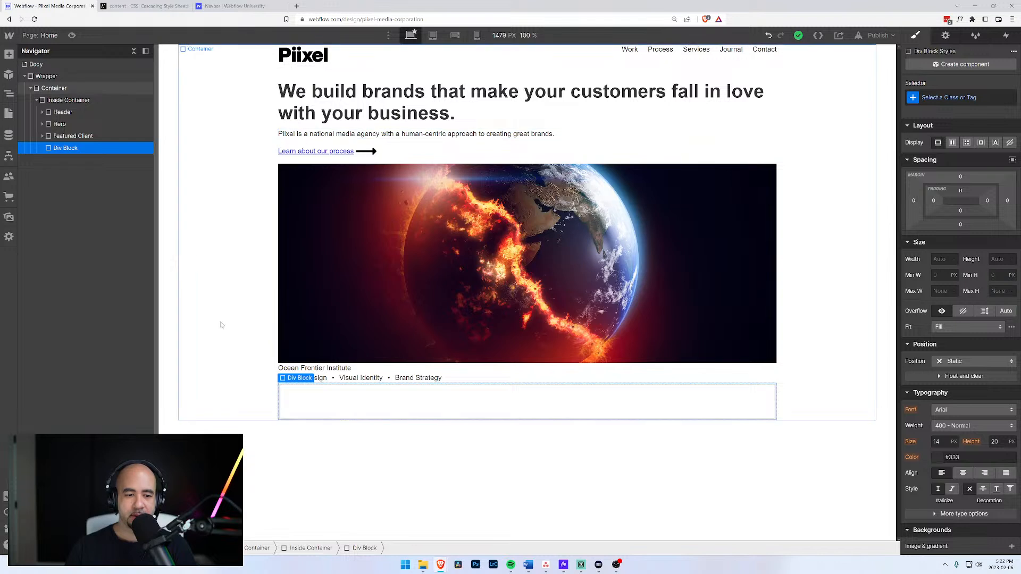
Select the new empty div block and create and apply the class Brand.
click(81, 136)
click(70, 149)
click(950, 97)
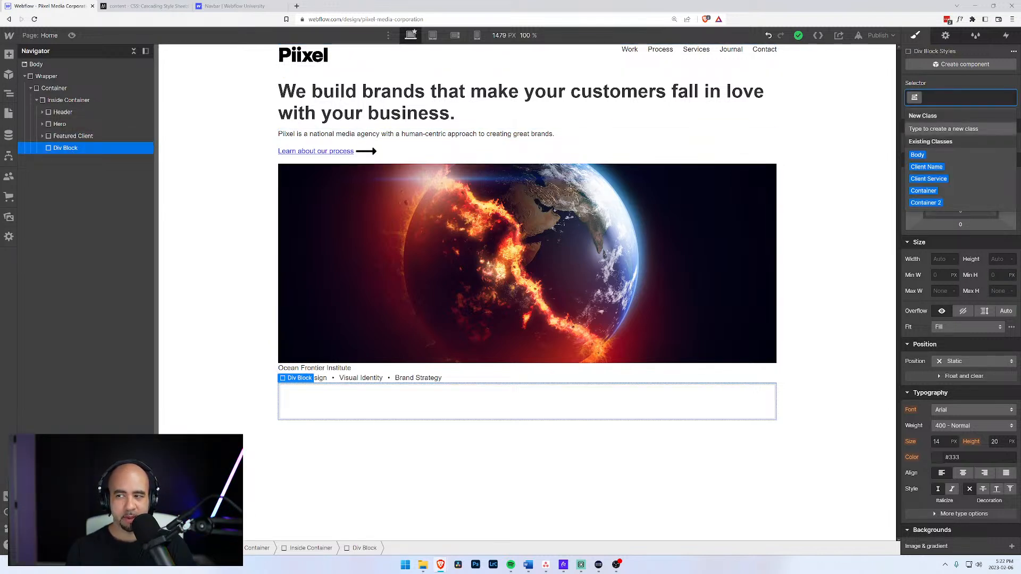
text(Bra)
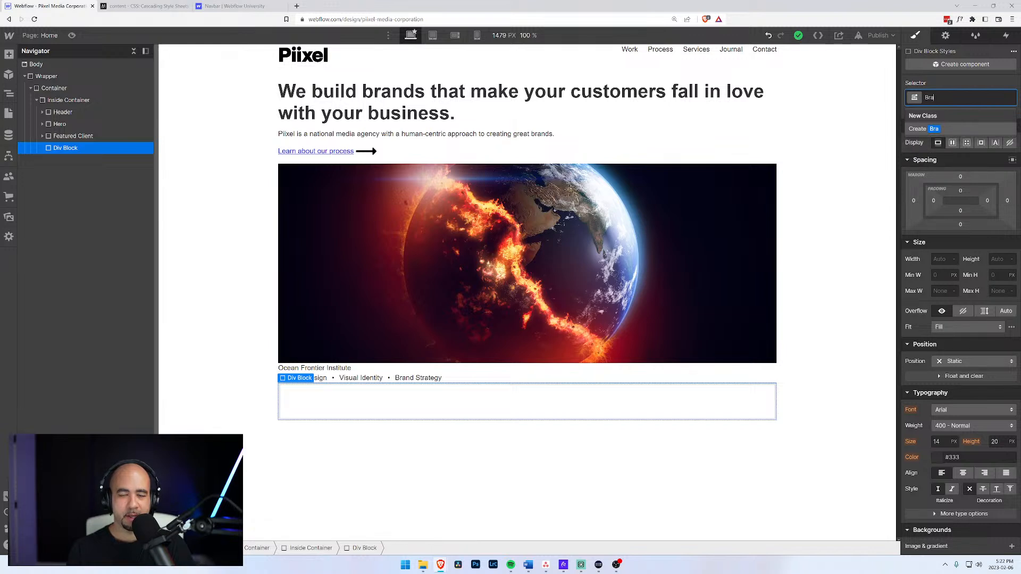
text(nd)
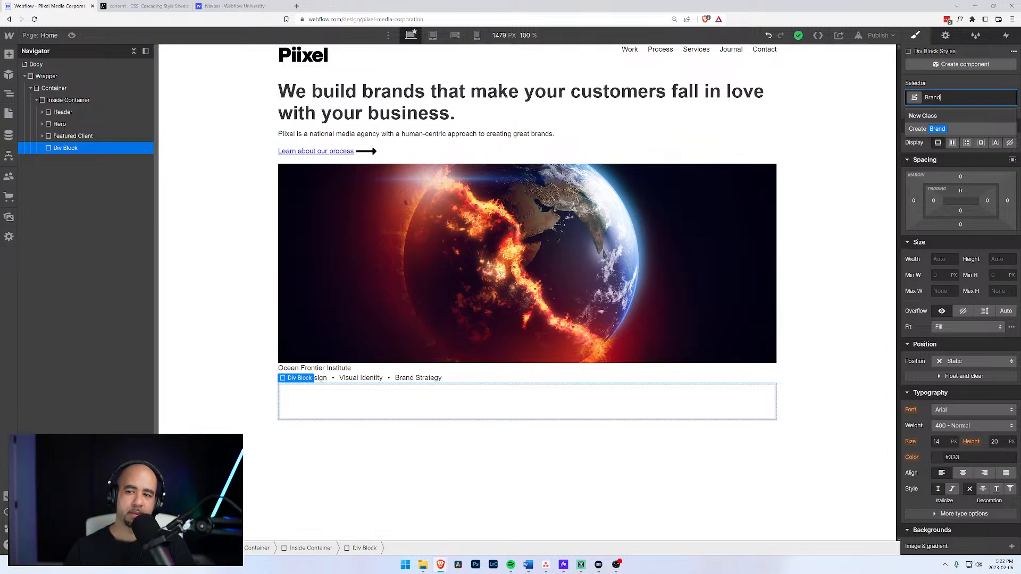
key(Return)
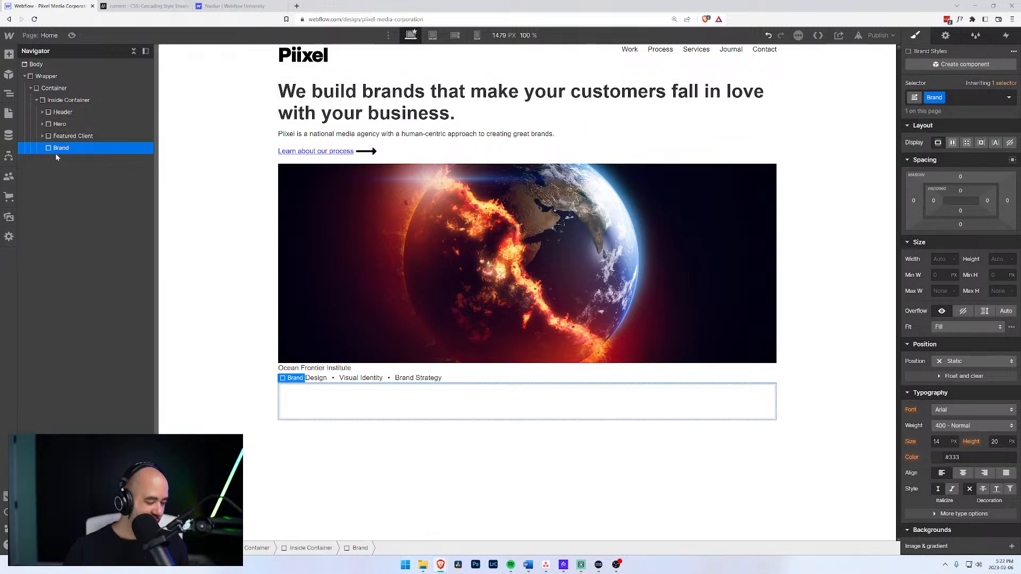
key(ctrl+k)
Insert a Heading into the Brand div and set it to H2.
text(div)
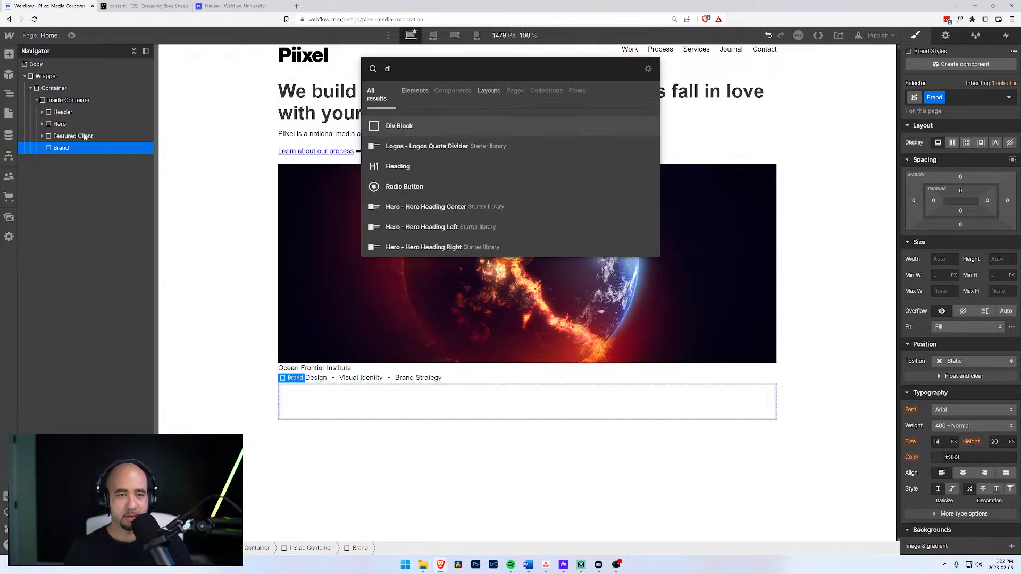
key(BackSpace)
key(BackSpace)
key(BackSpace)
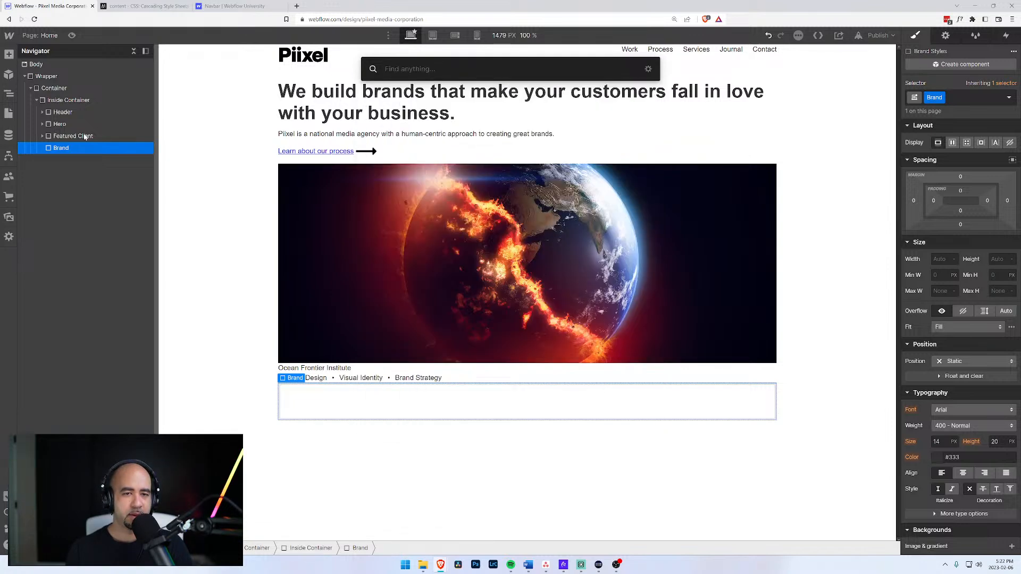
text(head)
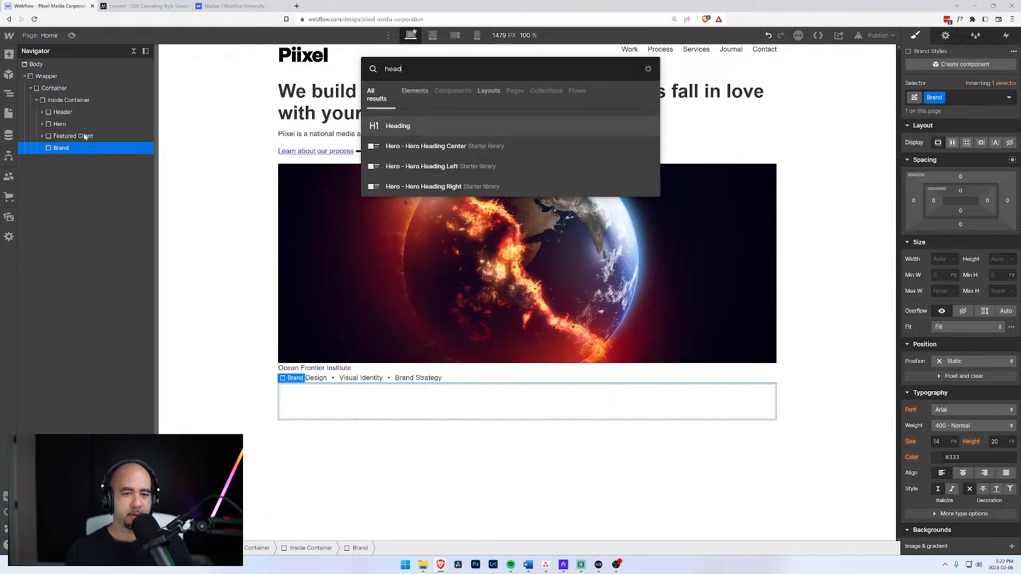
key(Return)
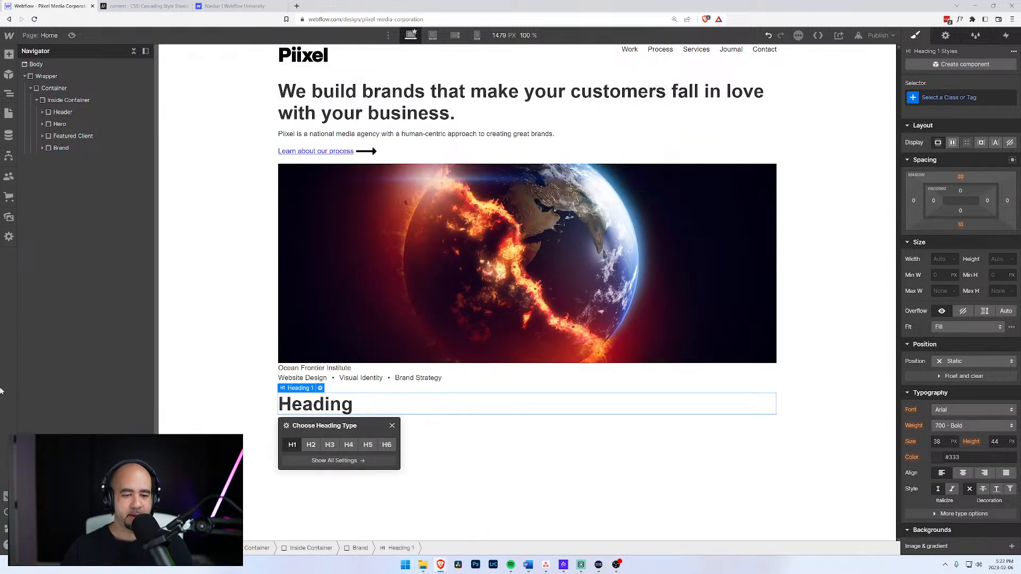
click(310, 445)
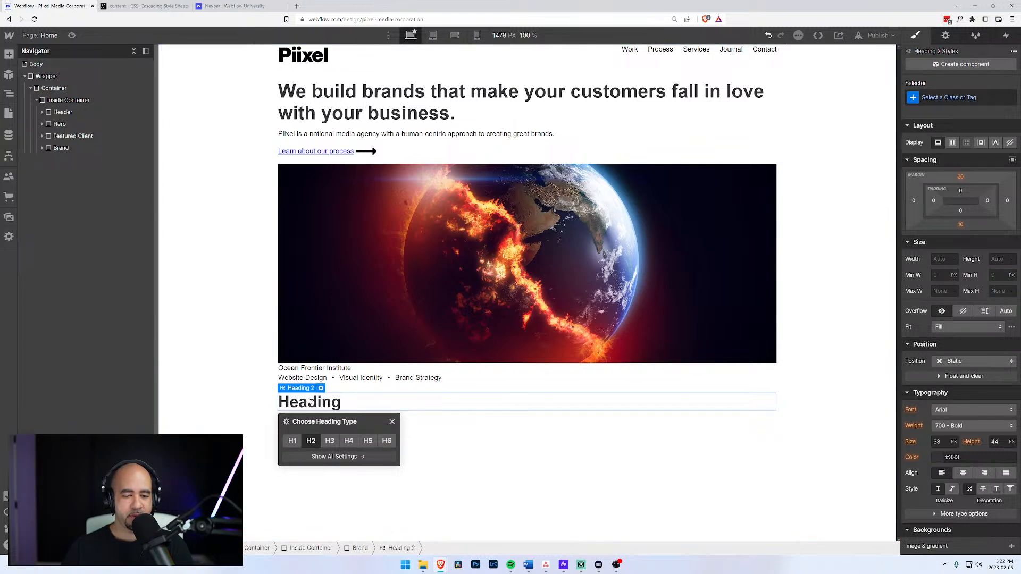
click(330, 105)
Change the heading text to 'Your brand speaks to who you are.' and bring Word forward.
click(343, 407)
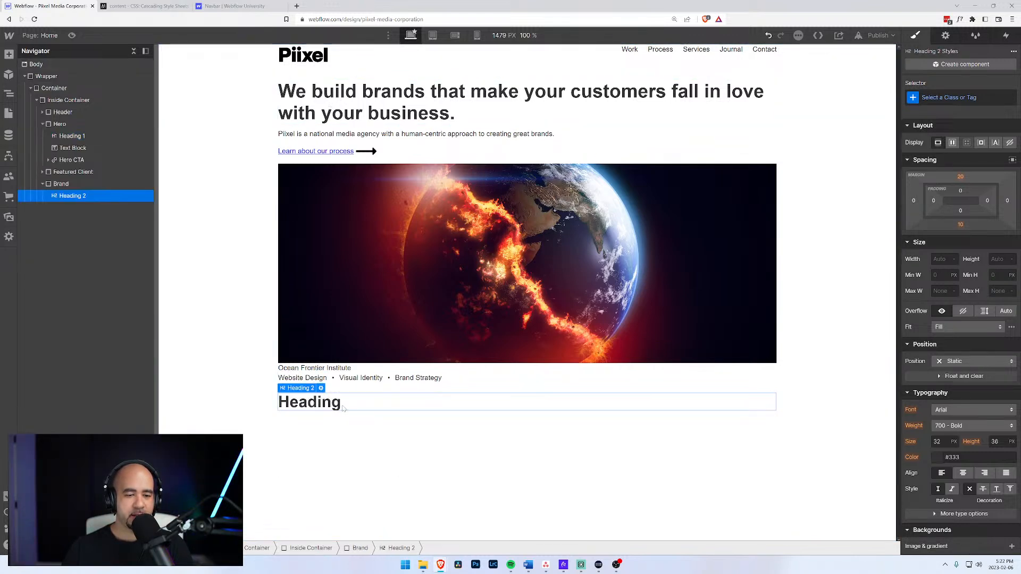
double_click(343, 407)
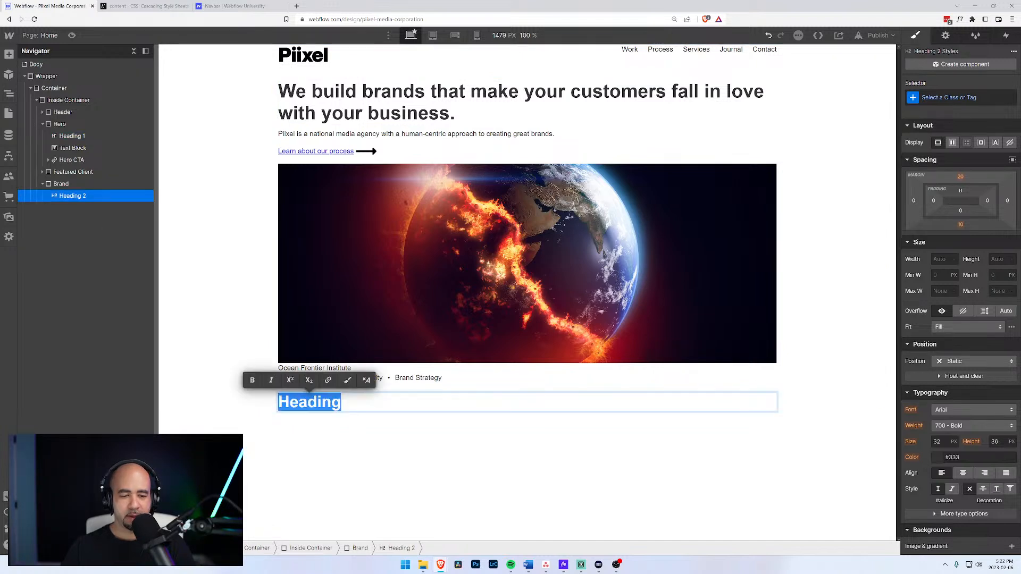
text(Your)
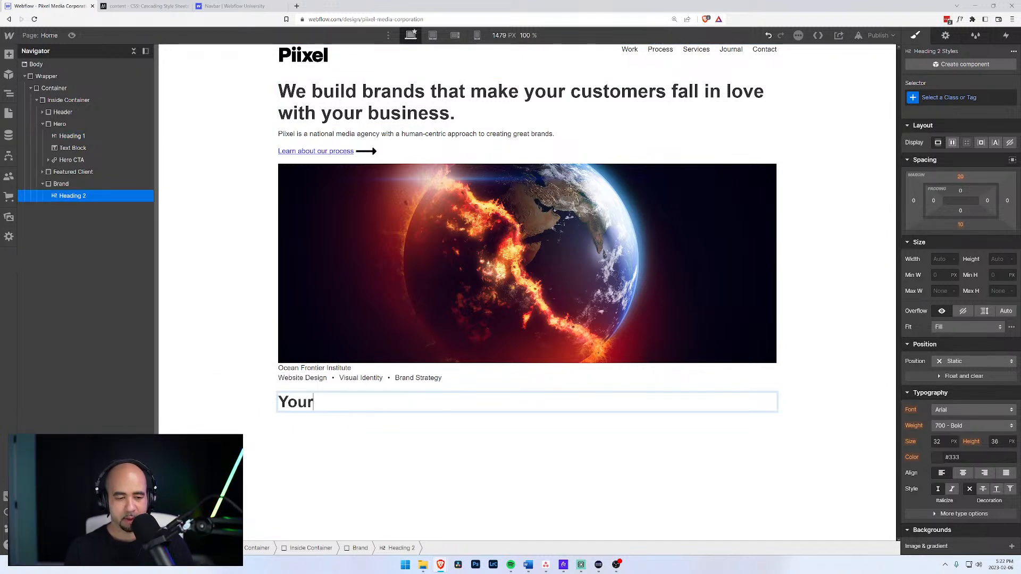
text( brand speake)
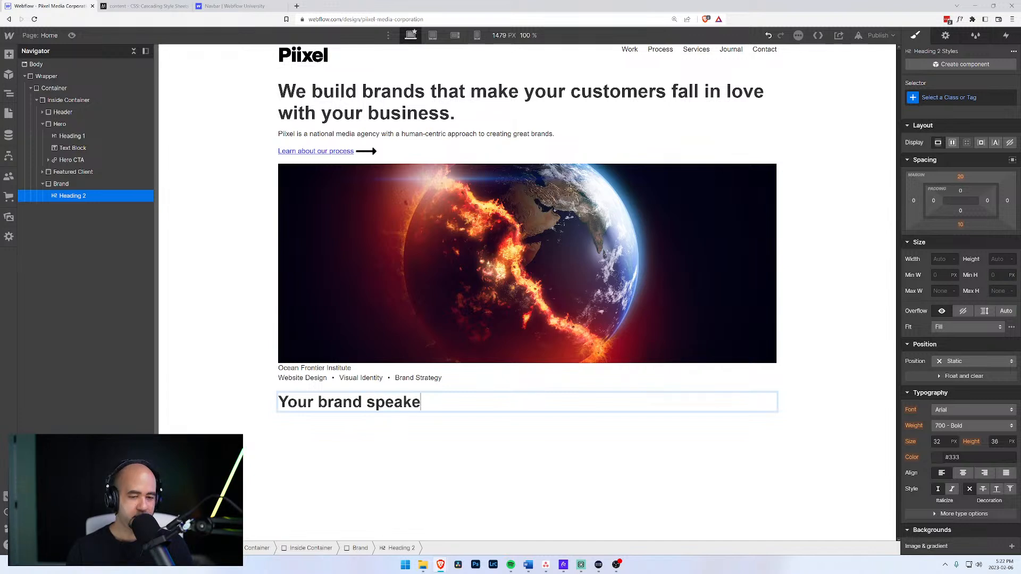
key(BackSpace)
text(s to yo)
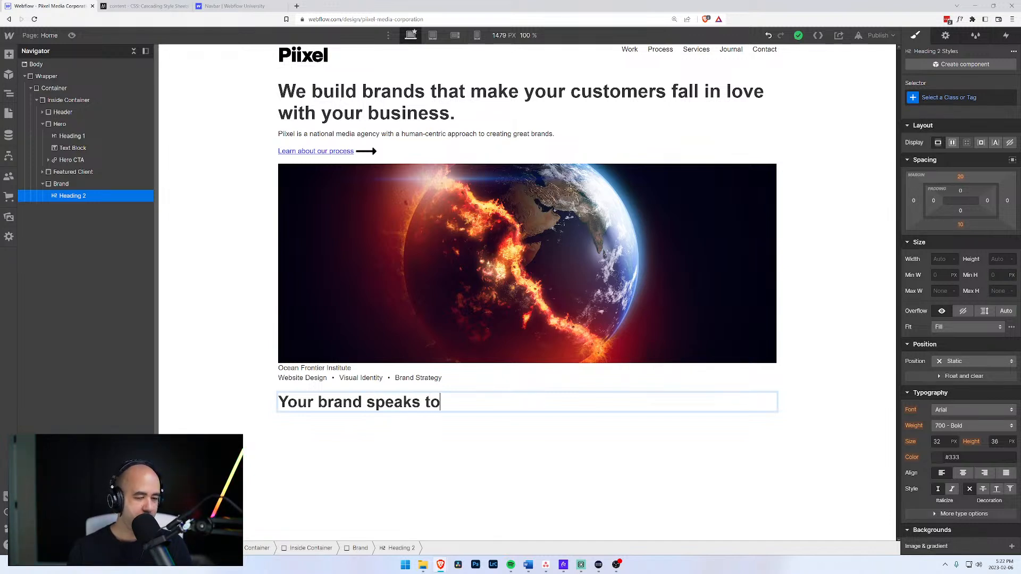
key(BackSpace)
key(BackSpace)
text(who you are.)
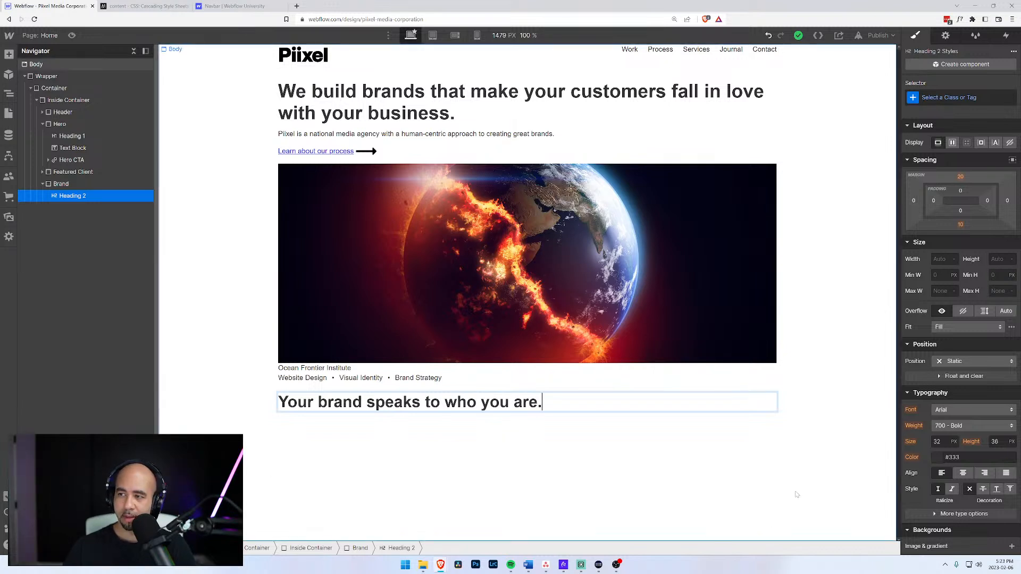
mouse_move(439, 568)
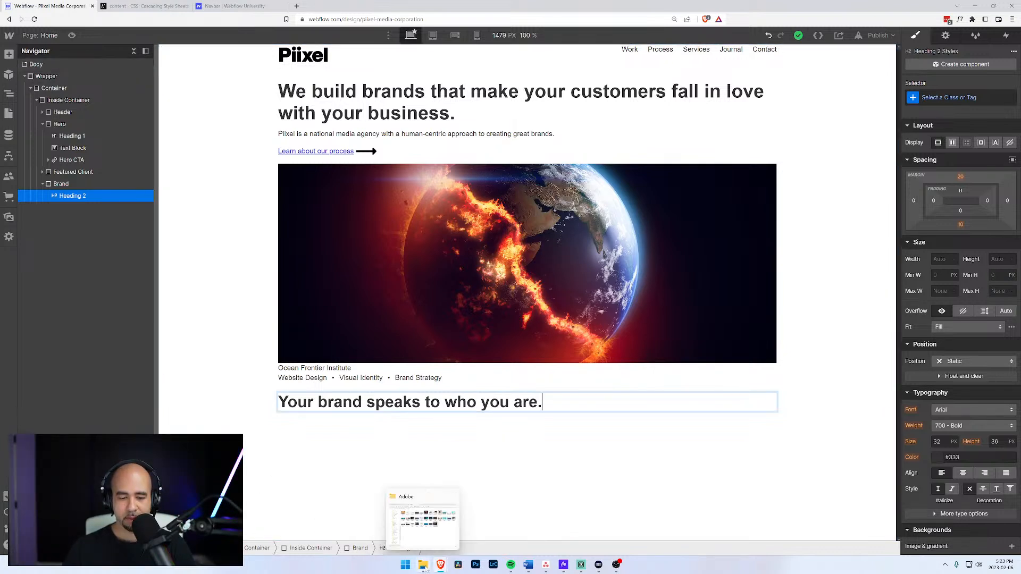
mouse_move(563, 571)
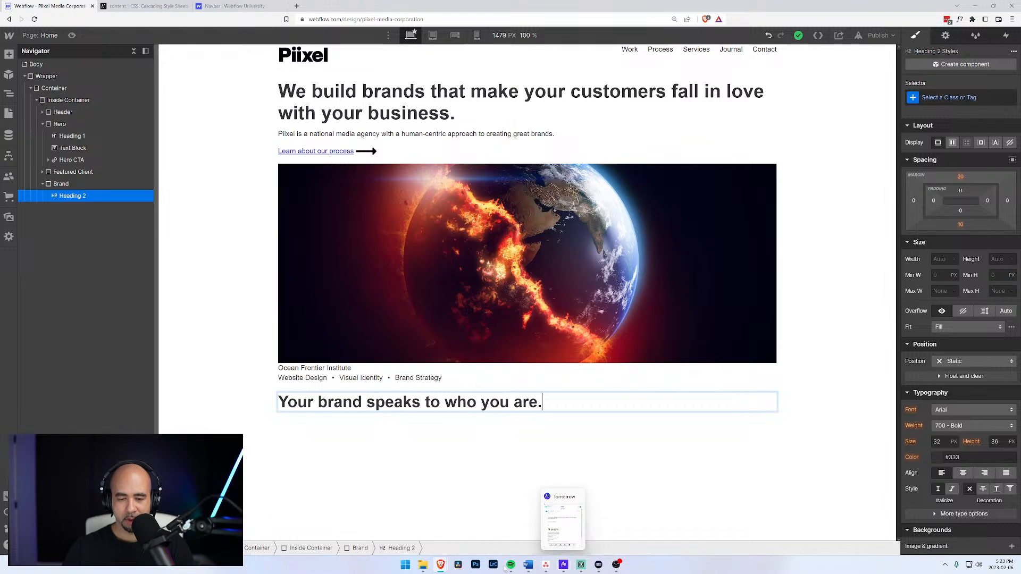
click(528, 566)
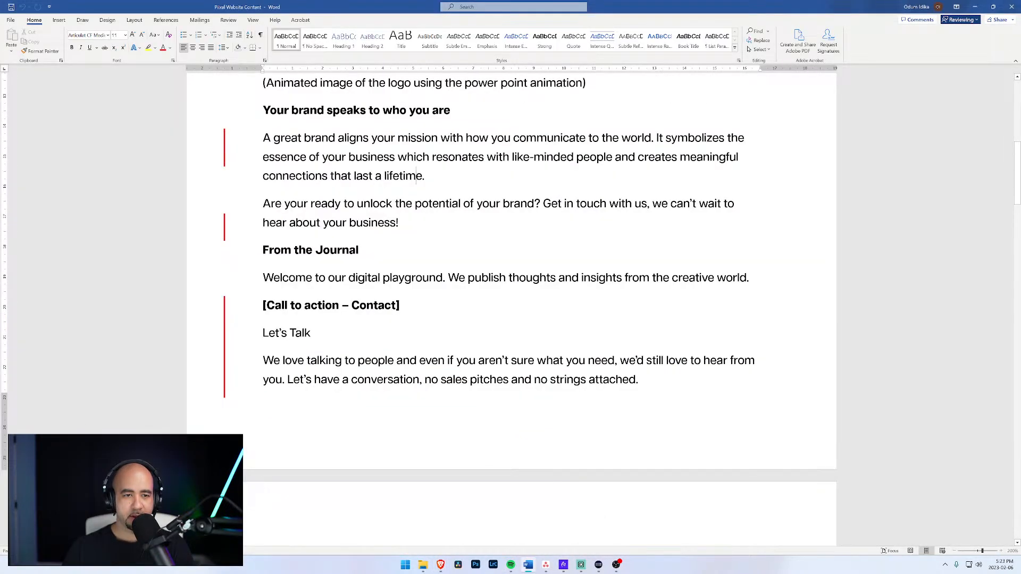
Copy the 'A great brand aligns your mission…' paragraph from Word and add a Text Block under the heading.
scroll(416, 176, up, 3)
triple_click(416, 253)
key(ctrl+c)
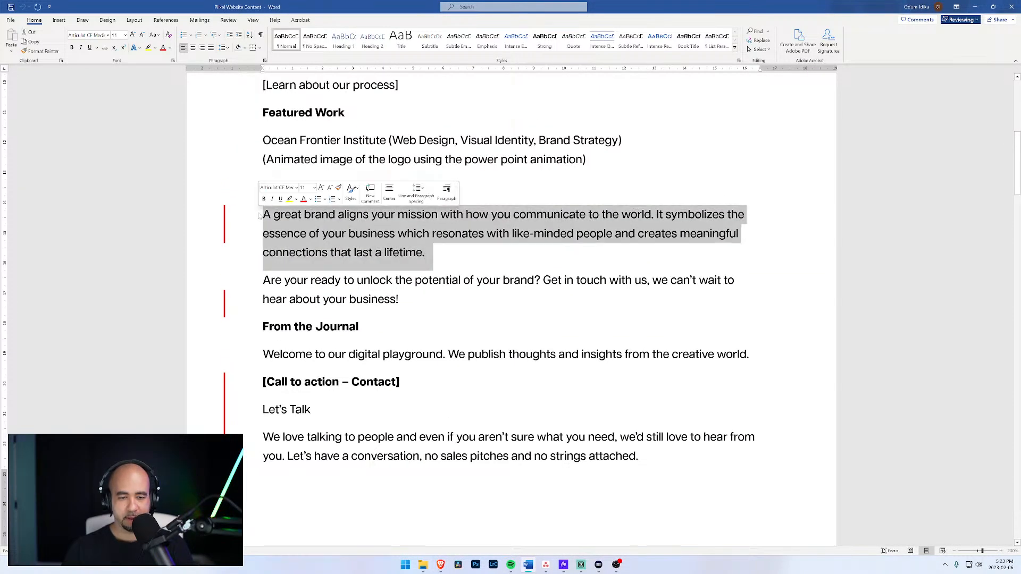
click(975, 7)
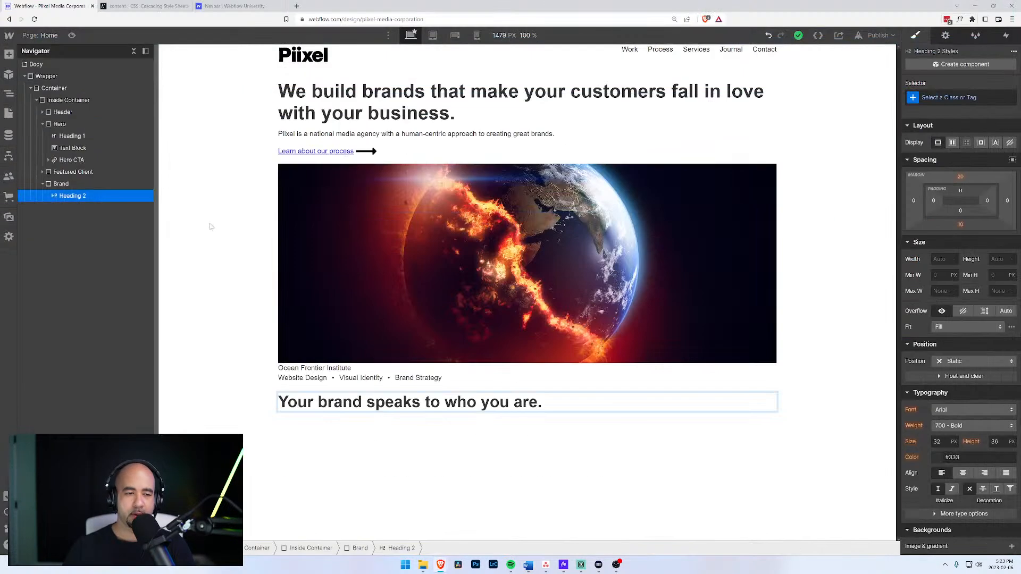
click(62, 185)
click(61, 196)
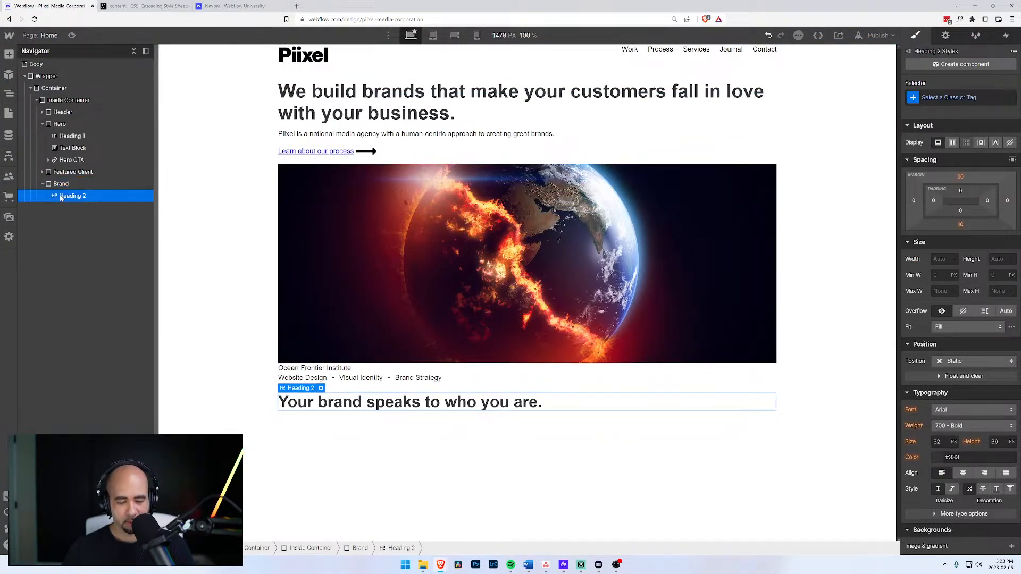
key(ctrl+k)
text(text)
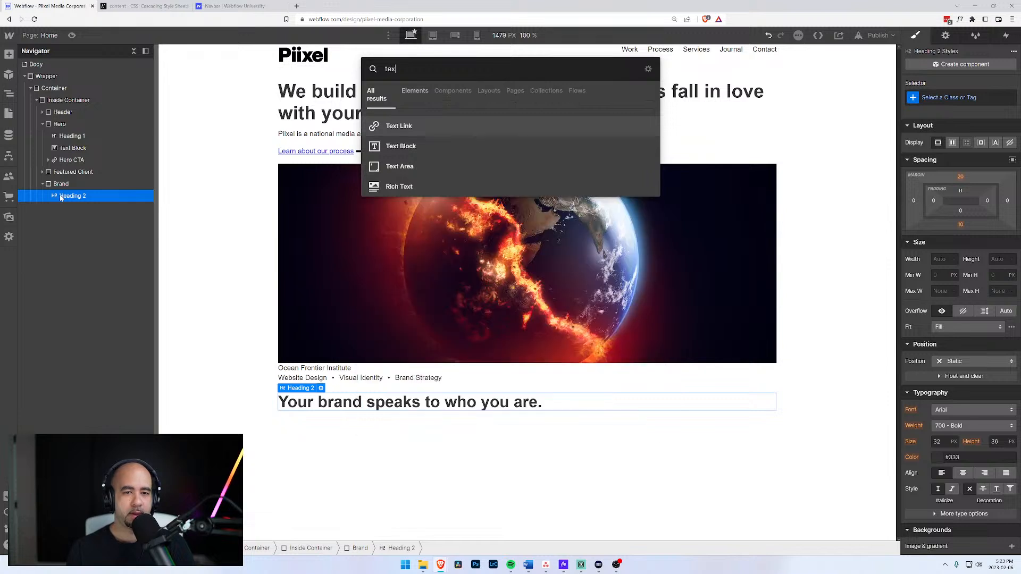
key(Down)
key(Return)
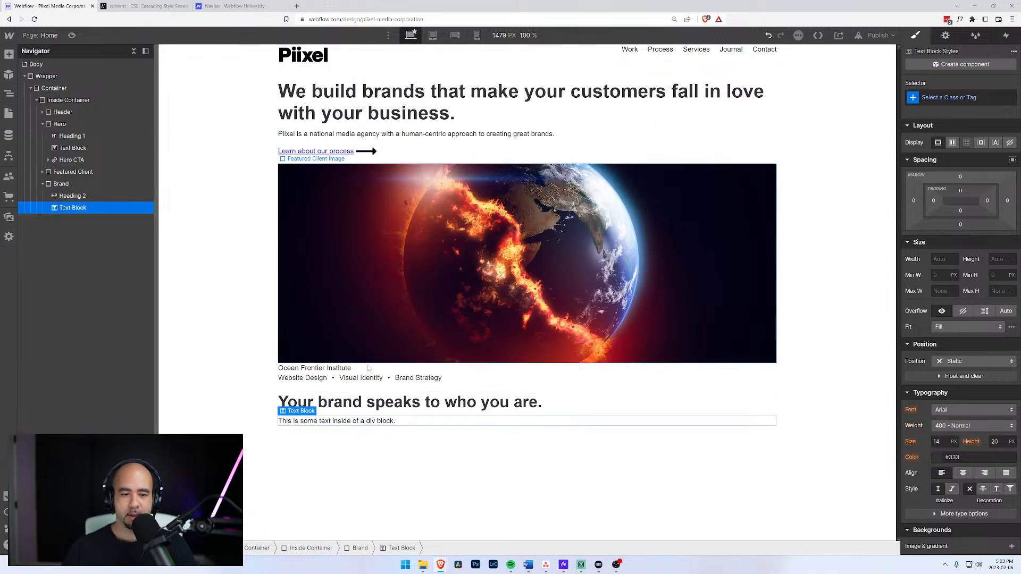
Replace the text block's placeholder with the pasted brand paragraph, then collapse Brand and Hero.
key(ctrl+a)
double_click(379, 422)
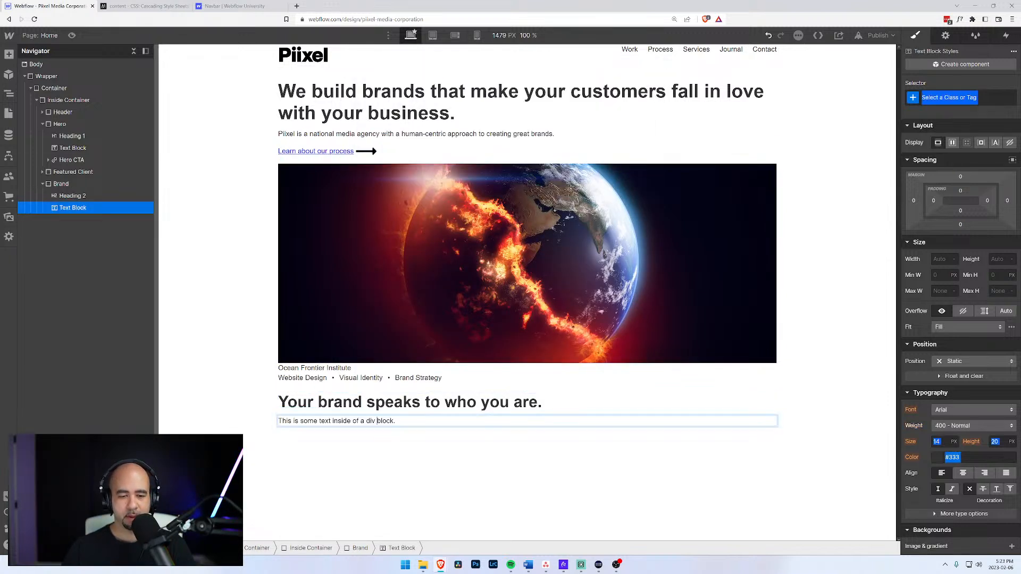
key(ctrl+a)
text(A greatbrand aligns your mission with how you communicate to the world. It symbolizesthe essence of your business which resonates with like-minded people and createsmeaningful connections that last a lifetime.)
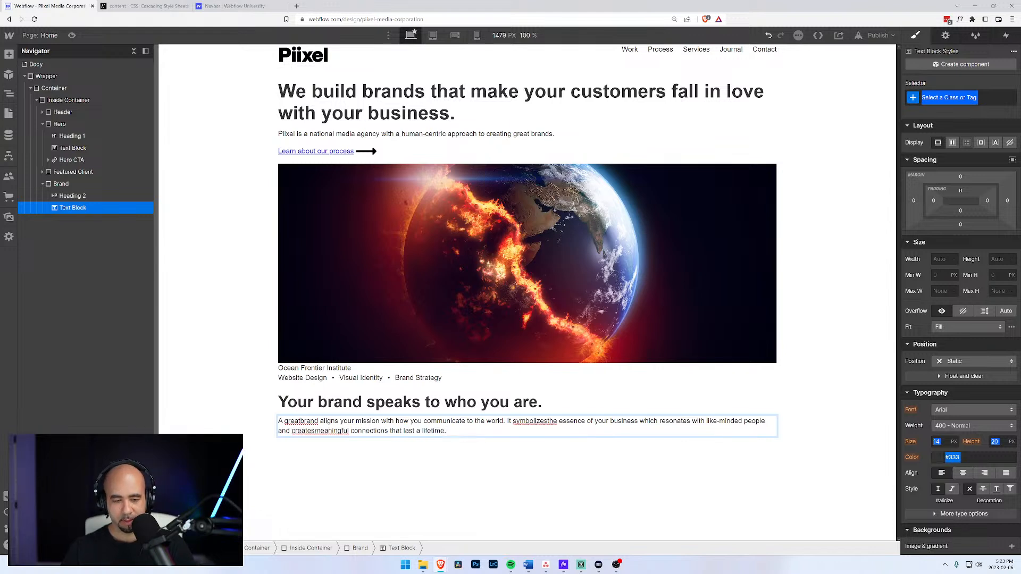
key(ctrl+z)
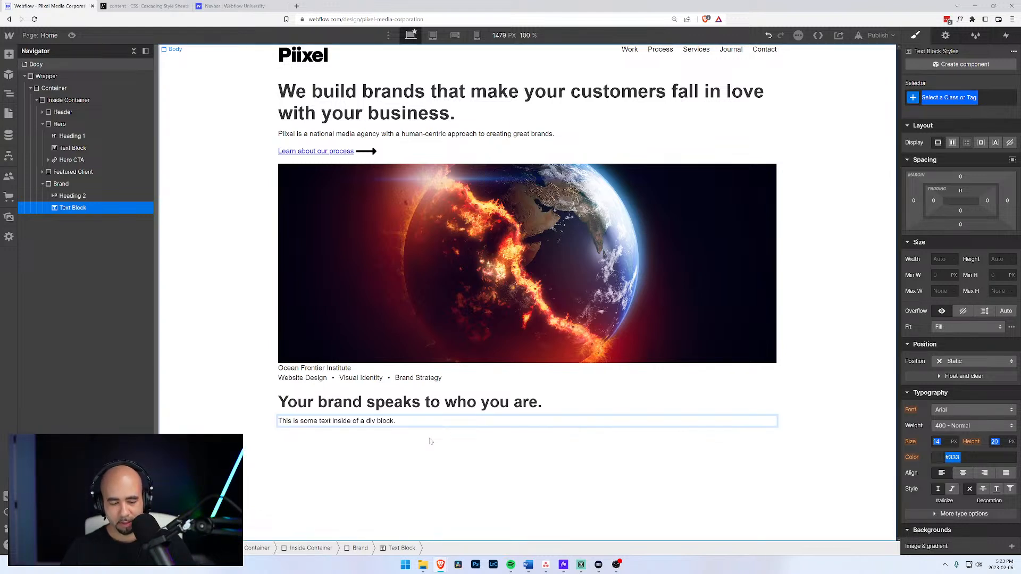
key(ctrl+a)
key(ctrl+v)
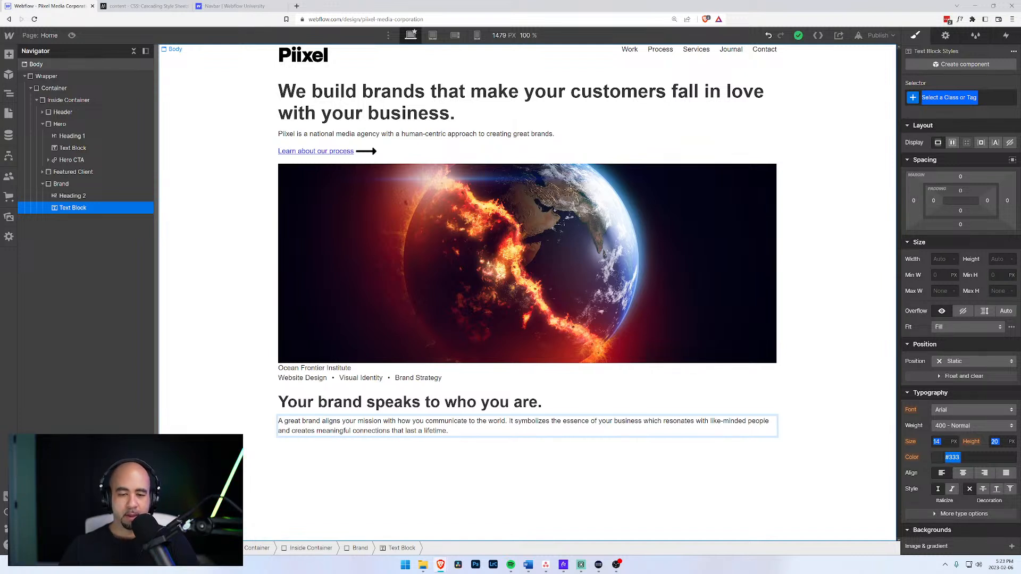
click(69, 209)
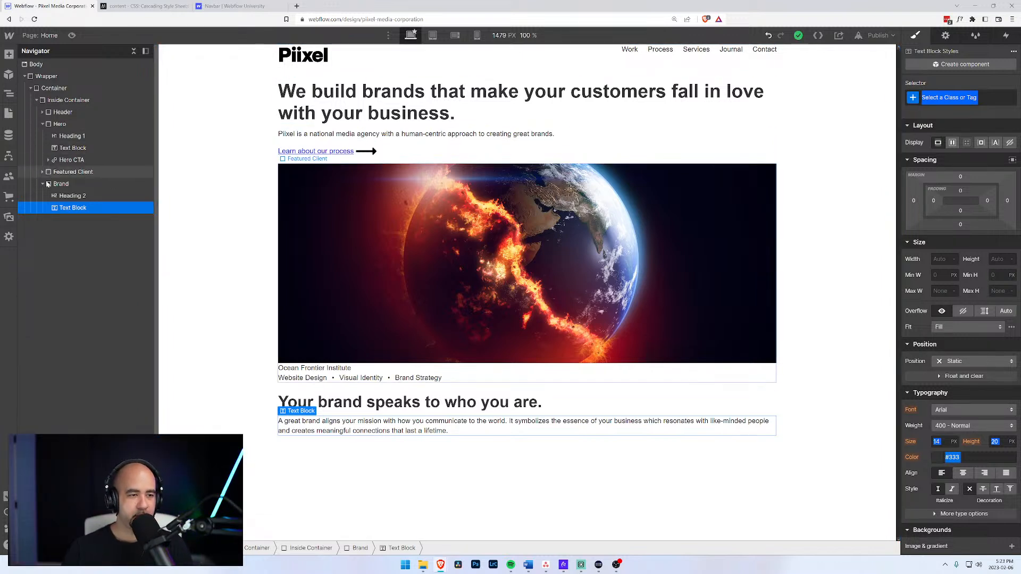
click(42, 184)
click(43, 123)
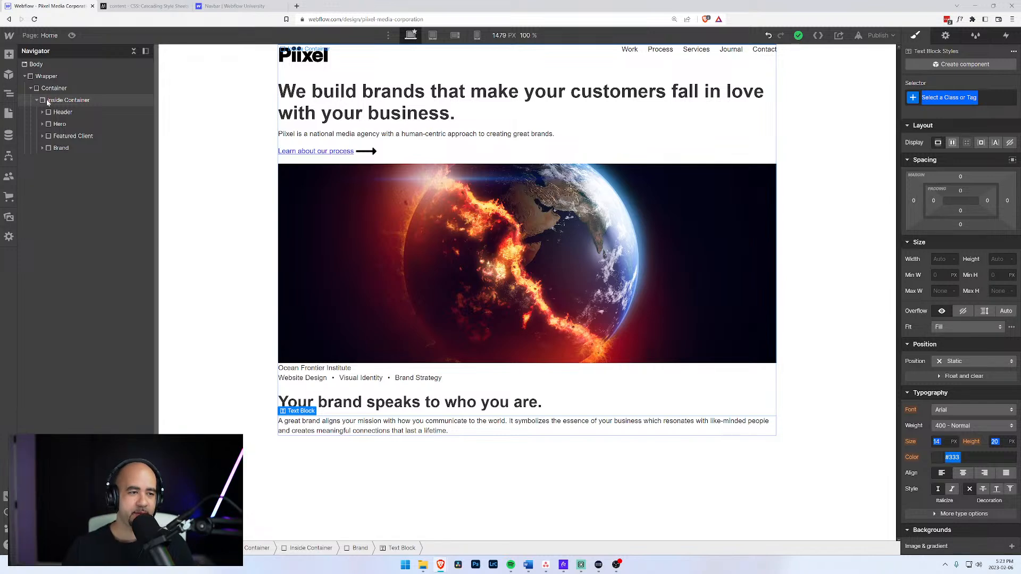
Add a new Div Block to Inside Container after Brand and give it the class 'From the Journal'.
click(47, 102)
key(ctrl+e)
text(div)
key(Return)
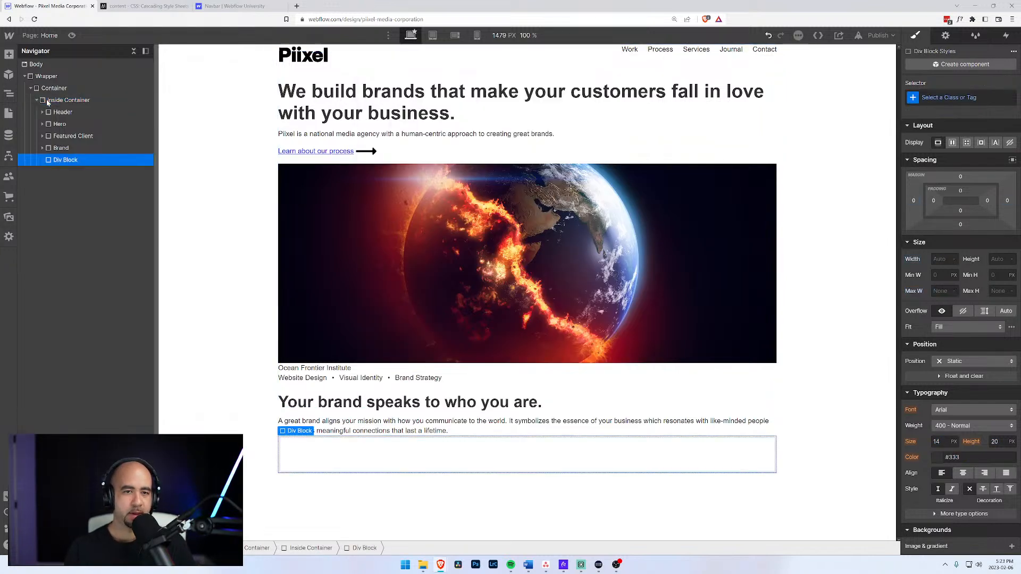
key(ctrl+Return)
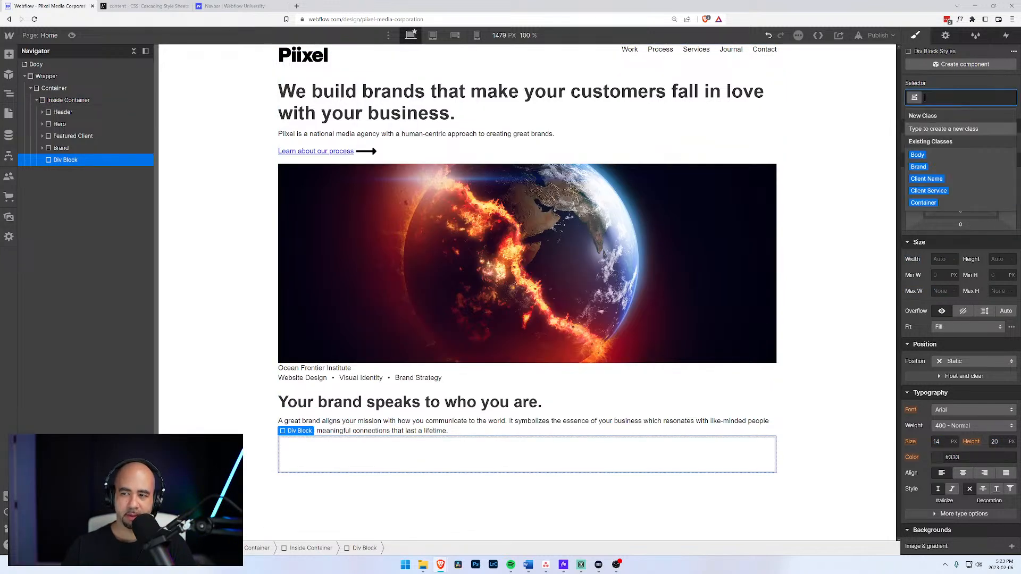
text(From the Journ)
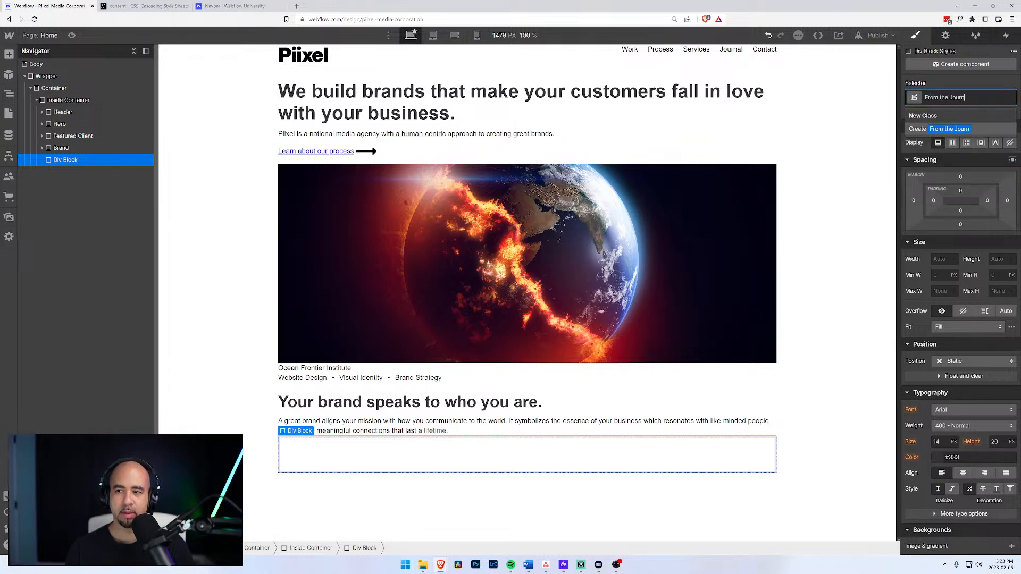
text(al)
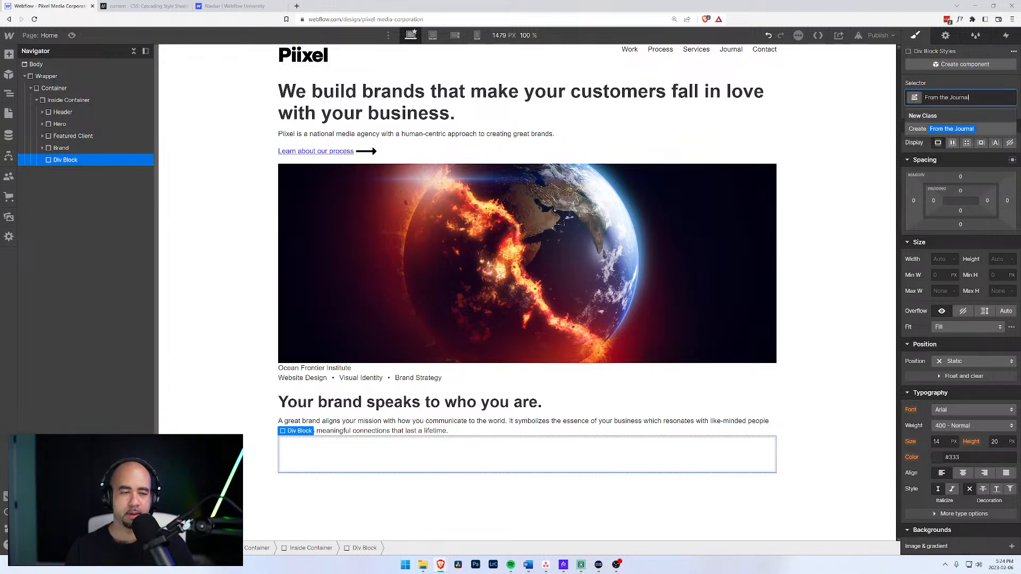
key(Return)
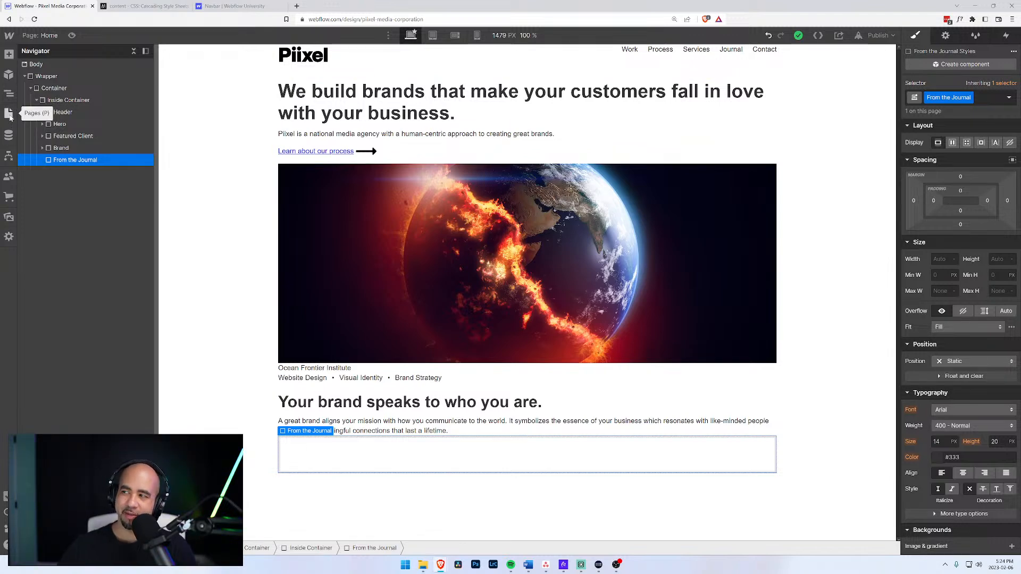
Look over the Journals and Authors CMS collections and the Authors Name field settings without changes.
click(3, 137)
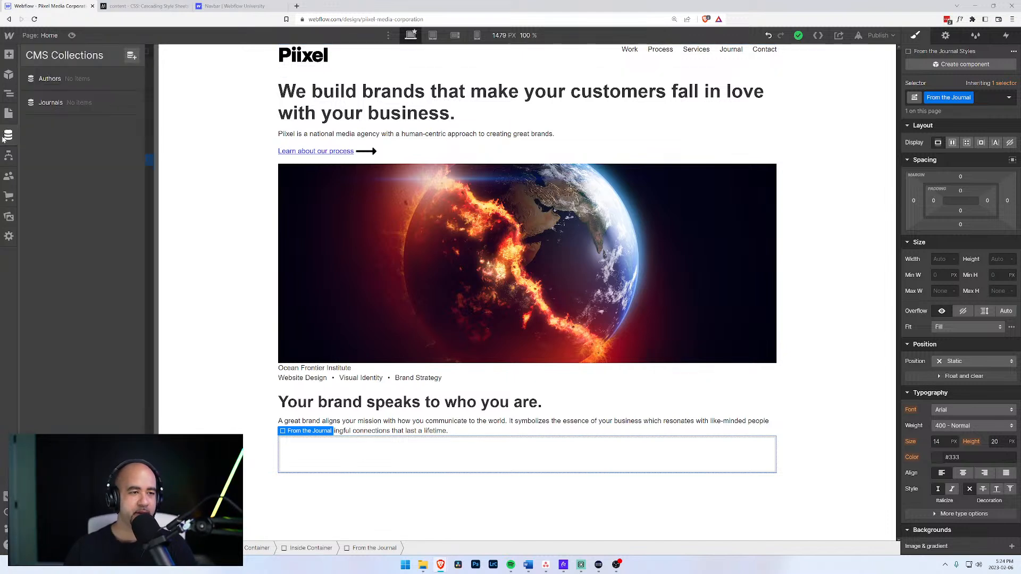
click(49, 104)
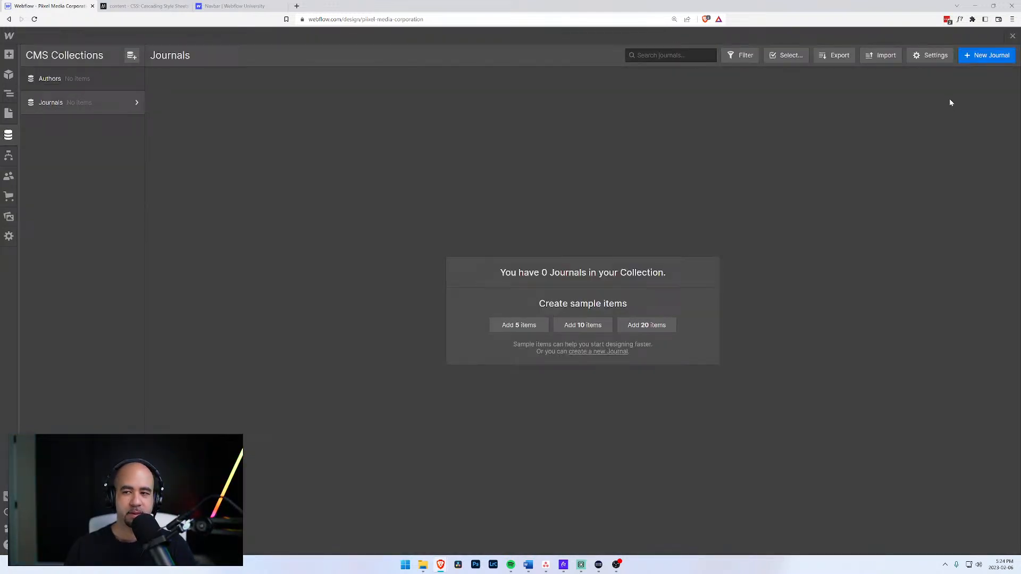
click(990, 58)
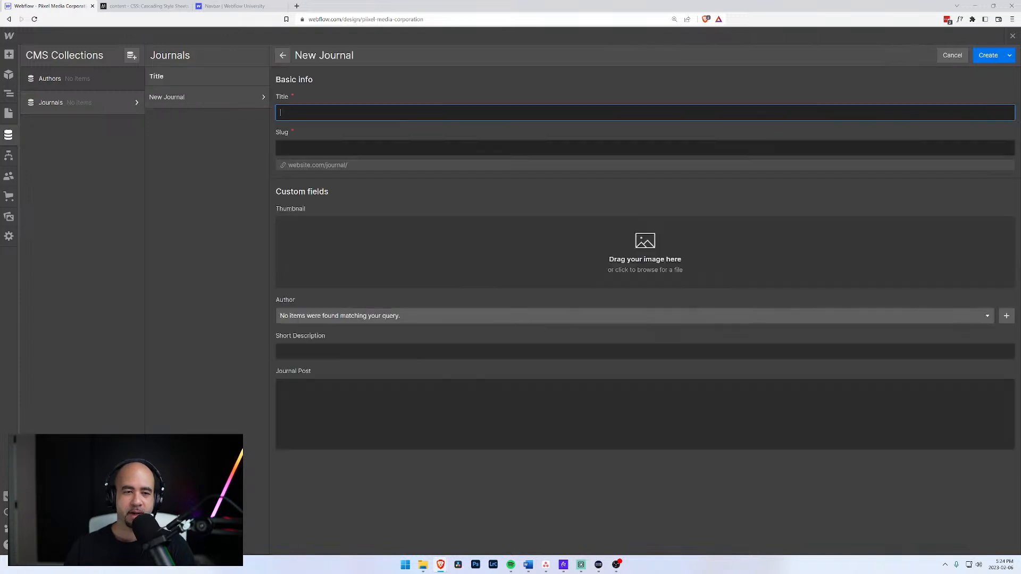
click(953, 55)
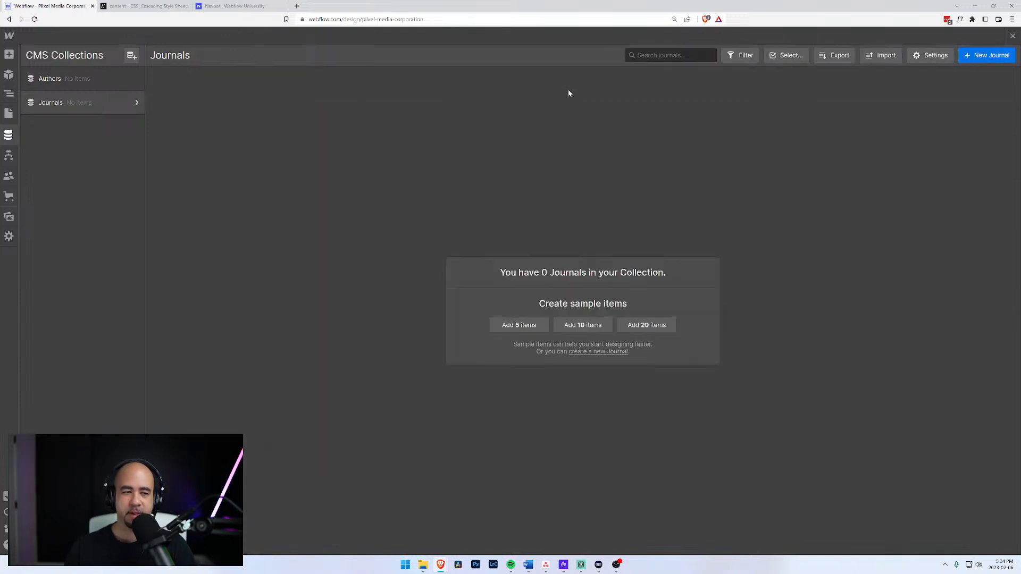
click(103, 79)
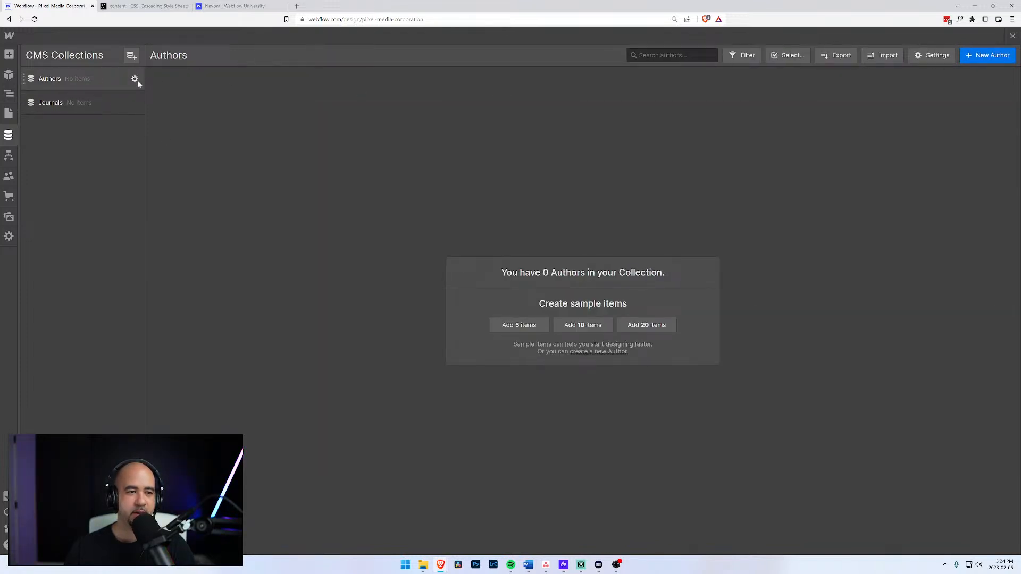
click(136, 80)
click(204, 299)
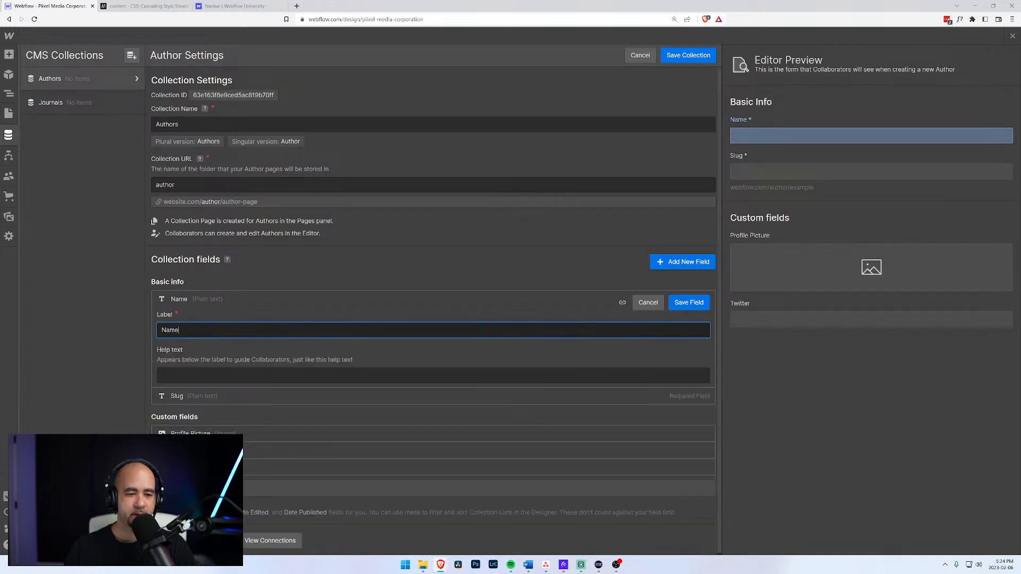
click(641, 56)
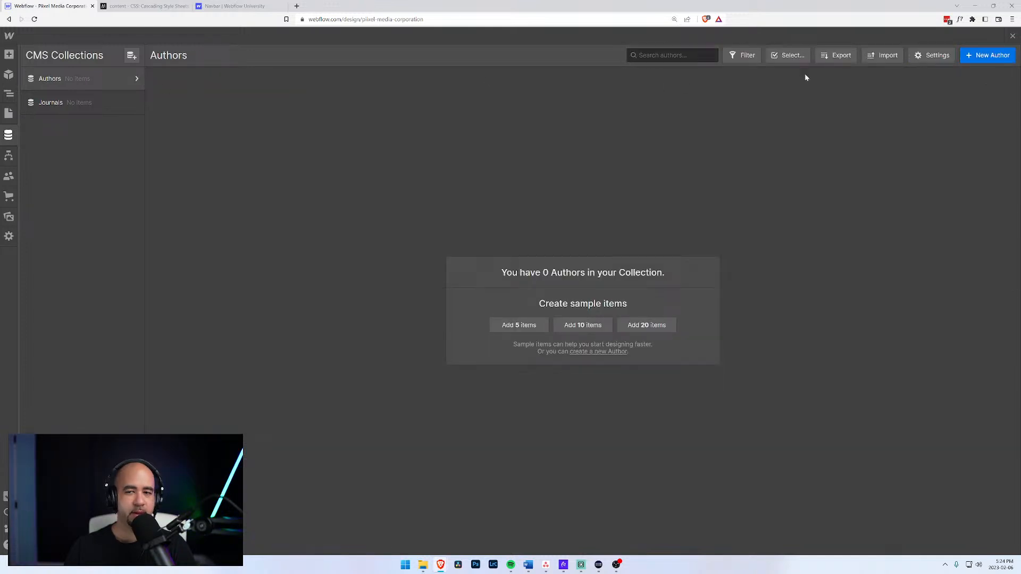
Create a new author item with the author's full name and a profile picture.
click(988, 57)
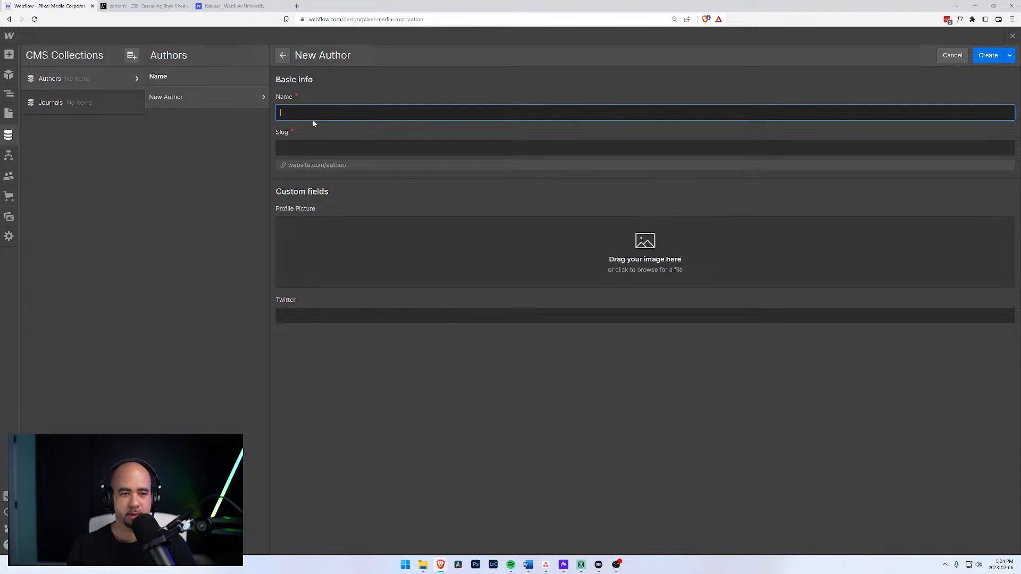
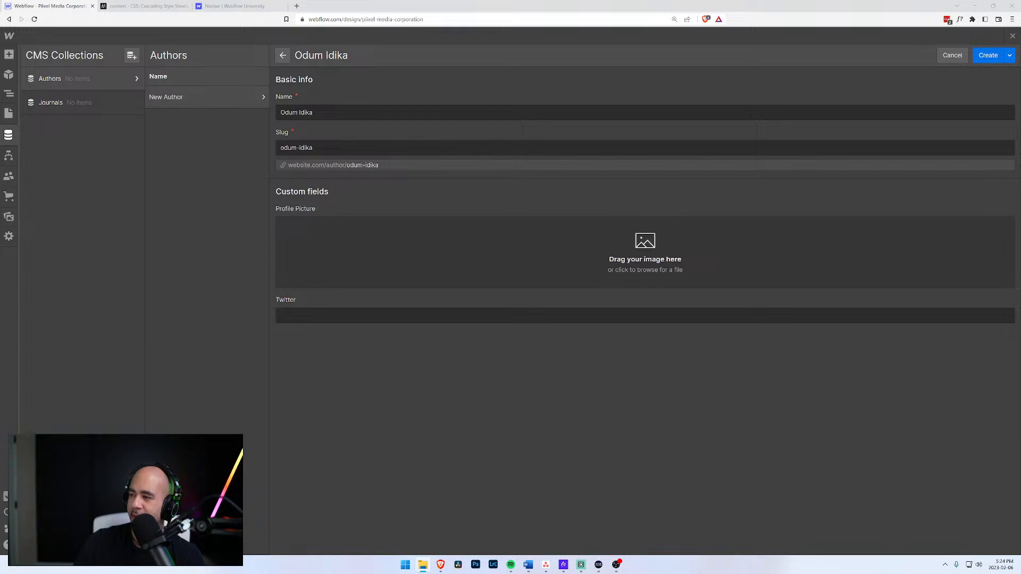
drag(889, 319, 604, 263)
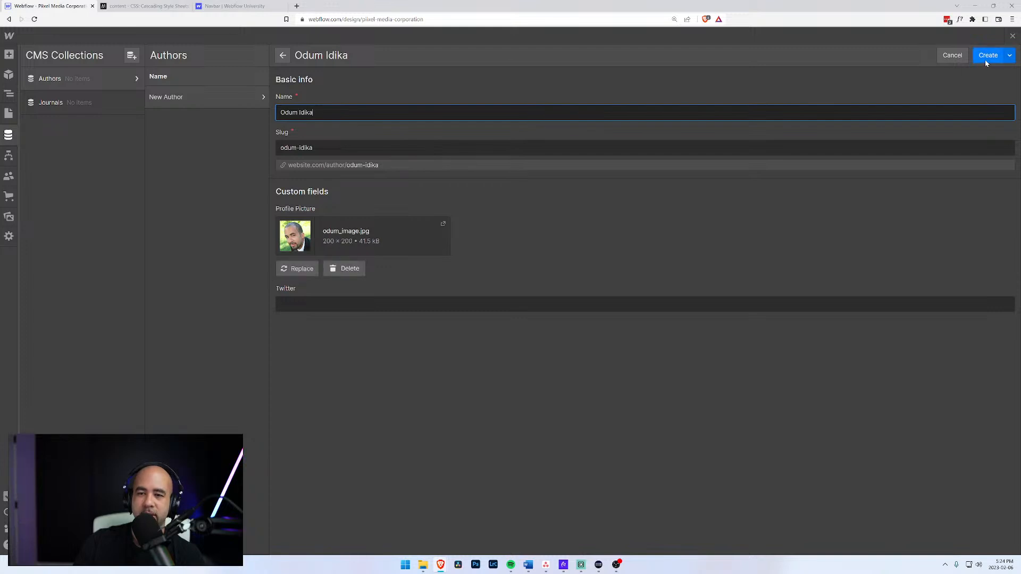
click(987, 56)
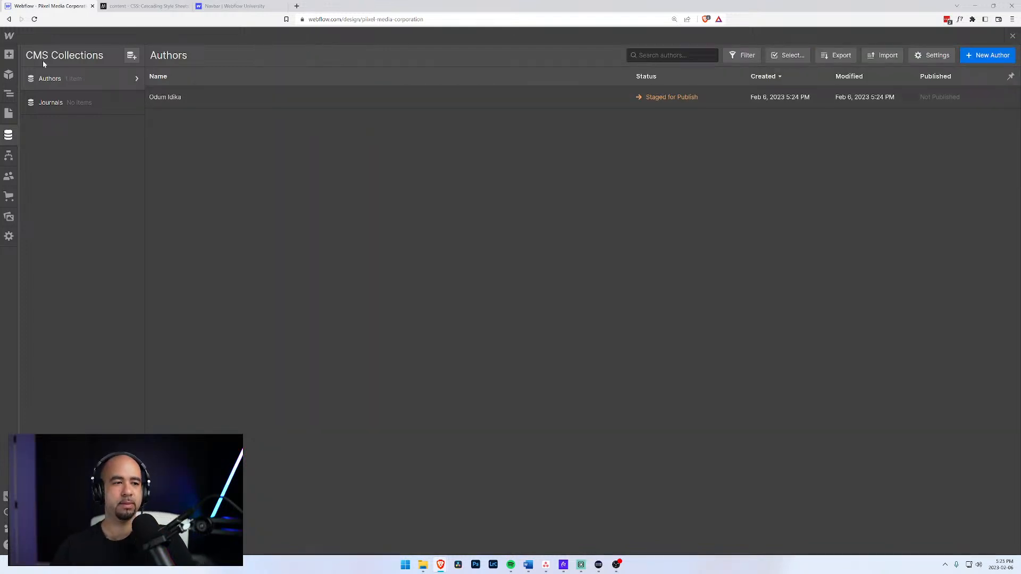
Start a new Journals item titled '5 reasons why your brand isn't getting the attention it deserves'.
click(50, 102)
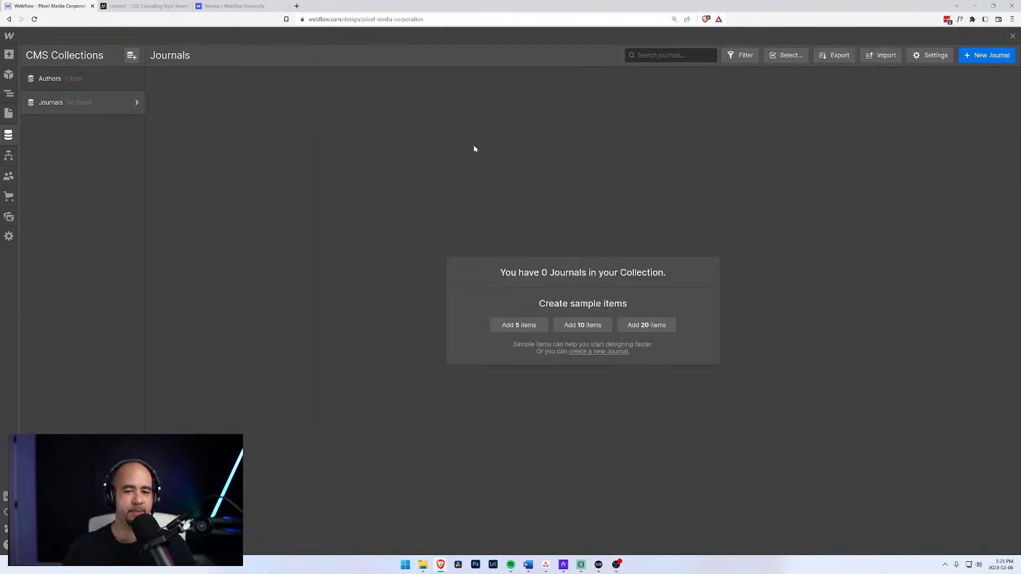
click(985, 56)
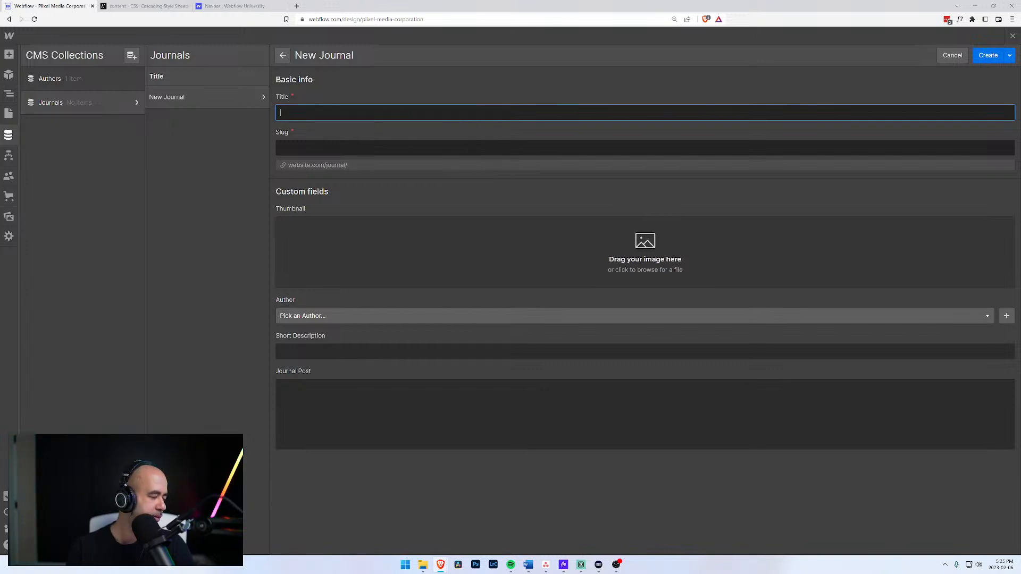
text(Wh)
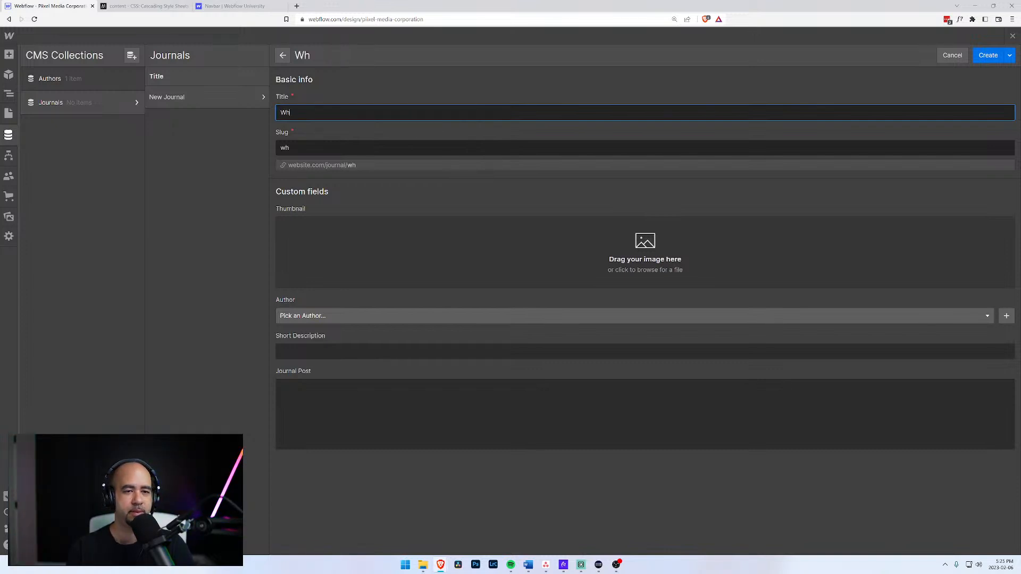
text(y it is time t)
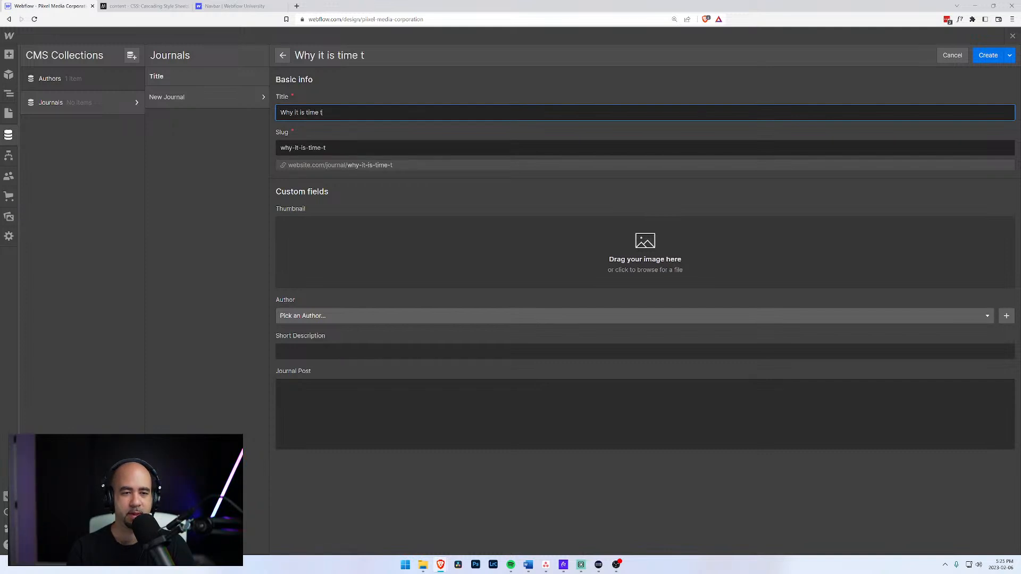
text(o give up on)
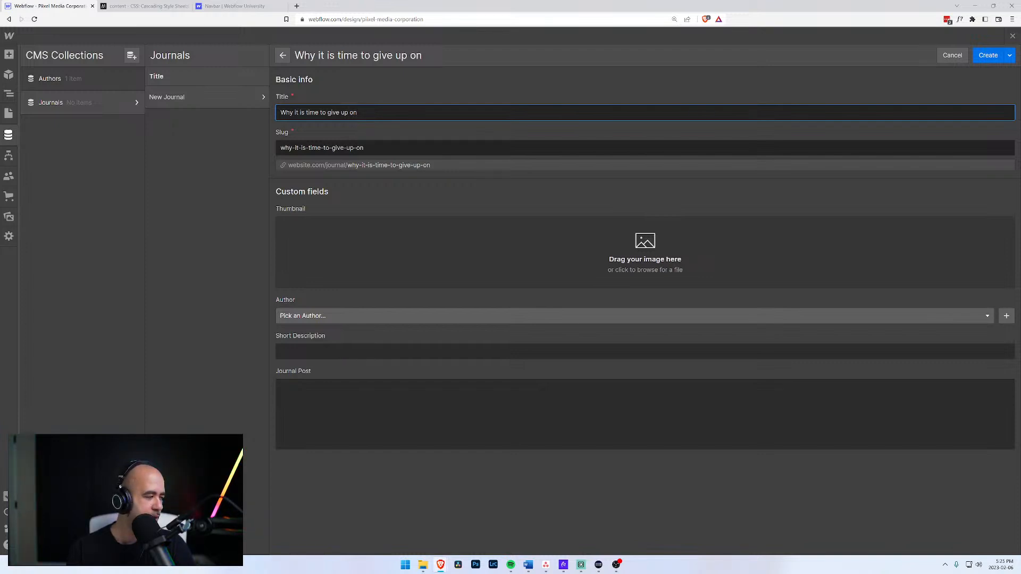
text(tracking)
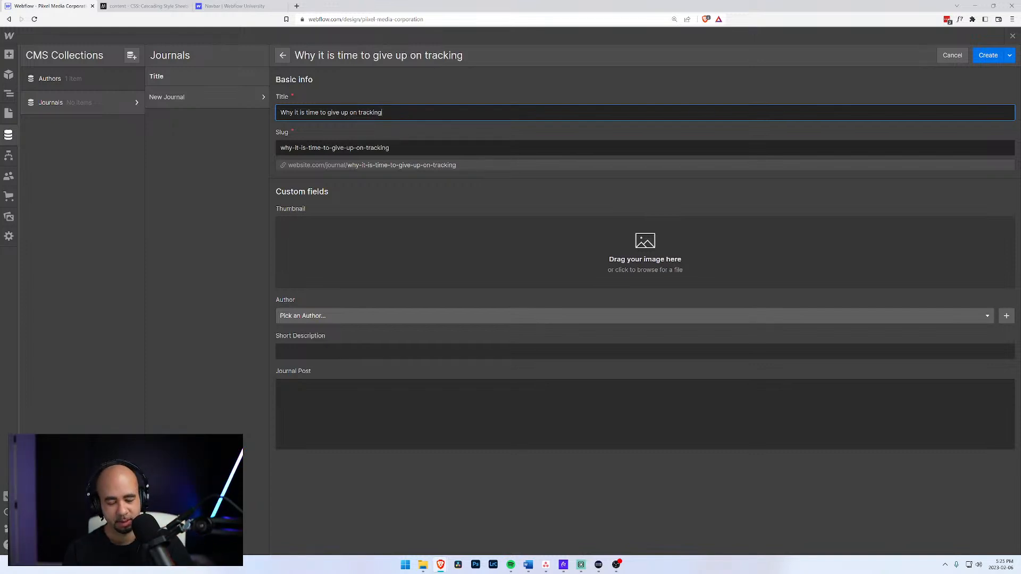
key(ctrl+a)
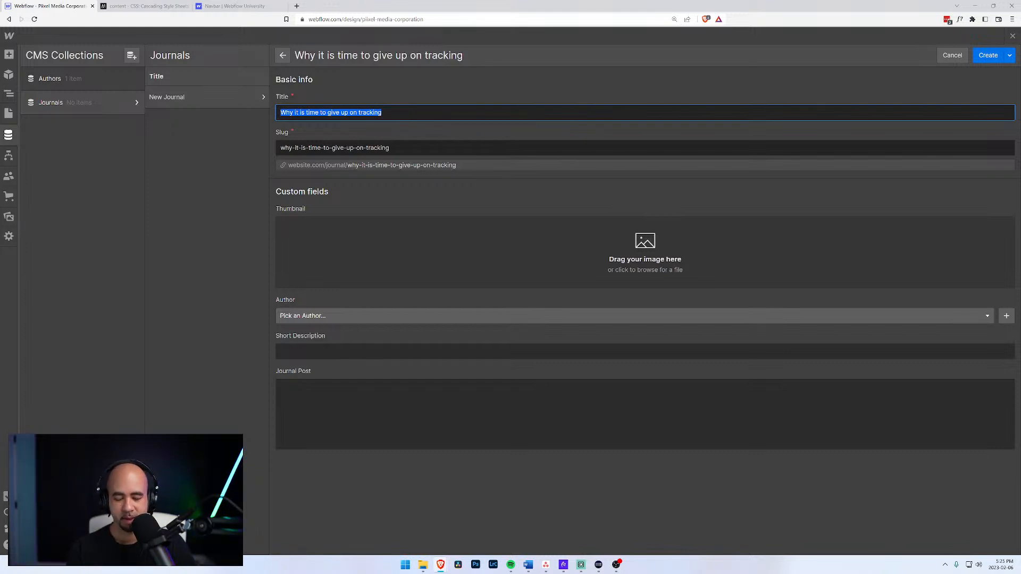
text(5 )
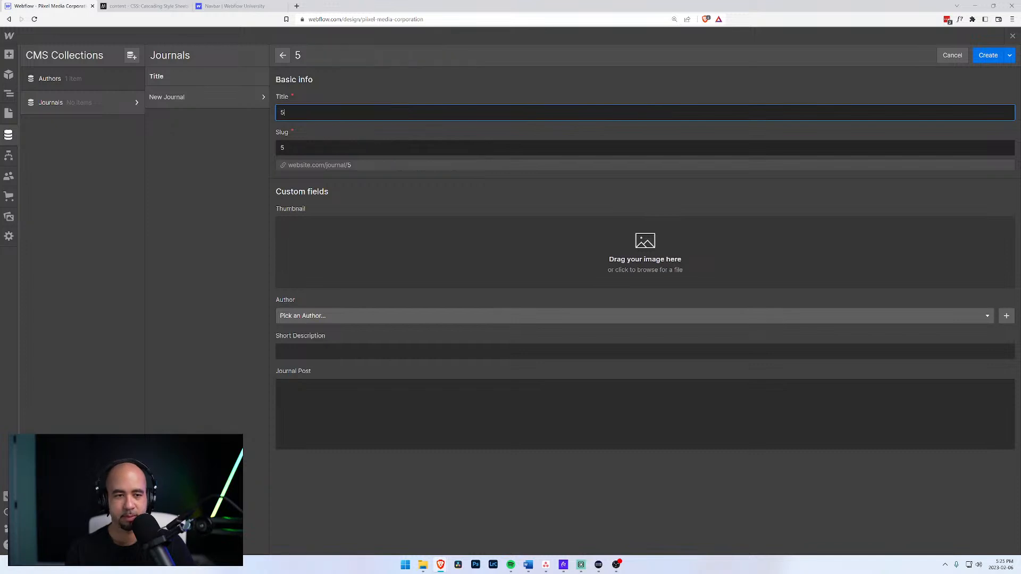
text(reasons )
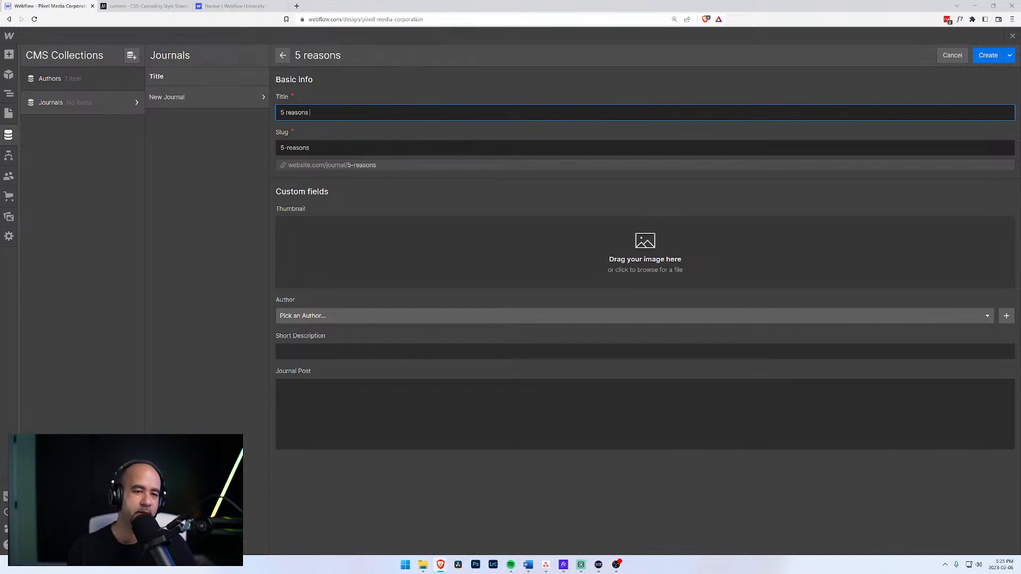
text(why your )
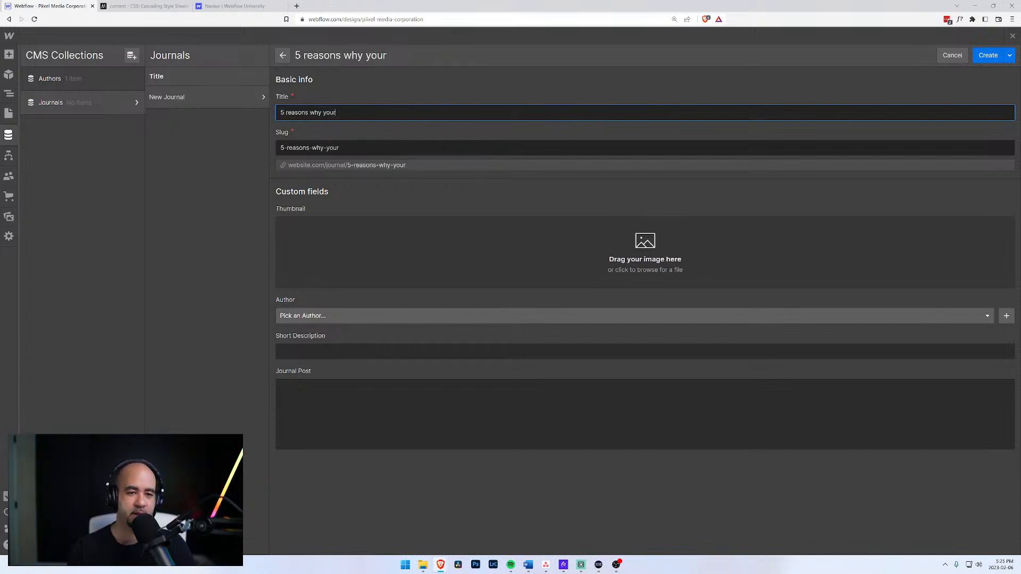
text(brand isn't )
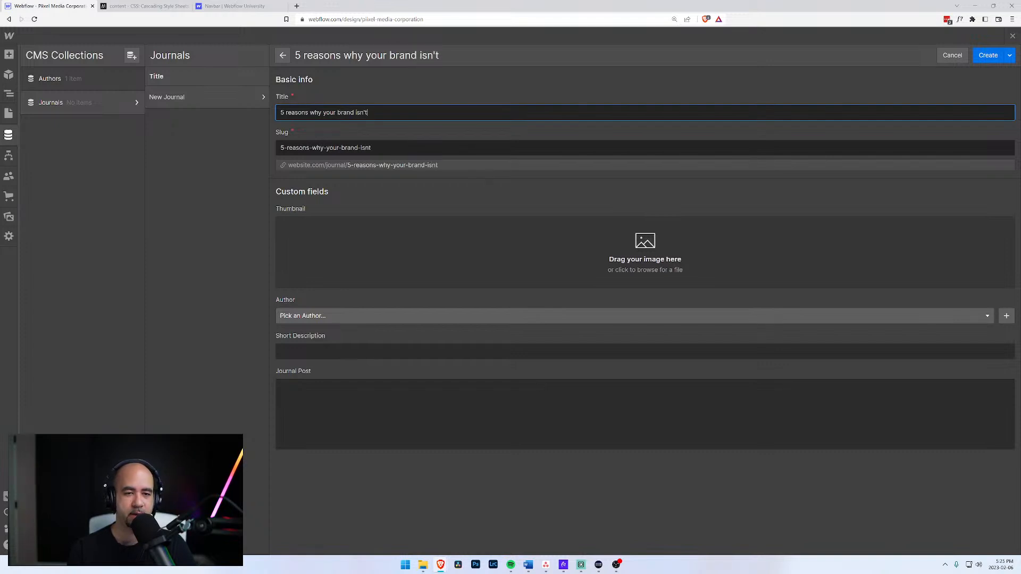
text(getting)
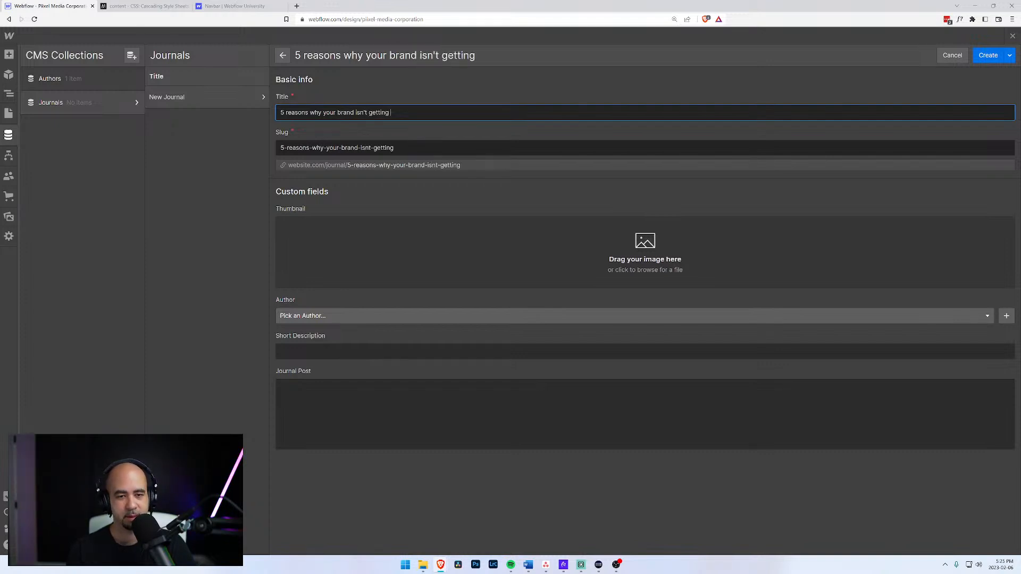
text( the atten)
text(tion i)
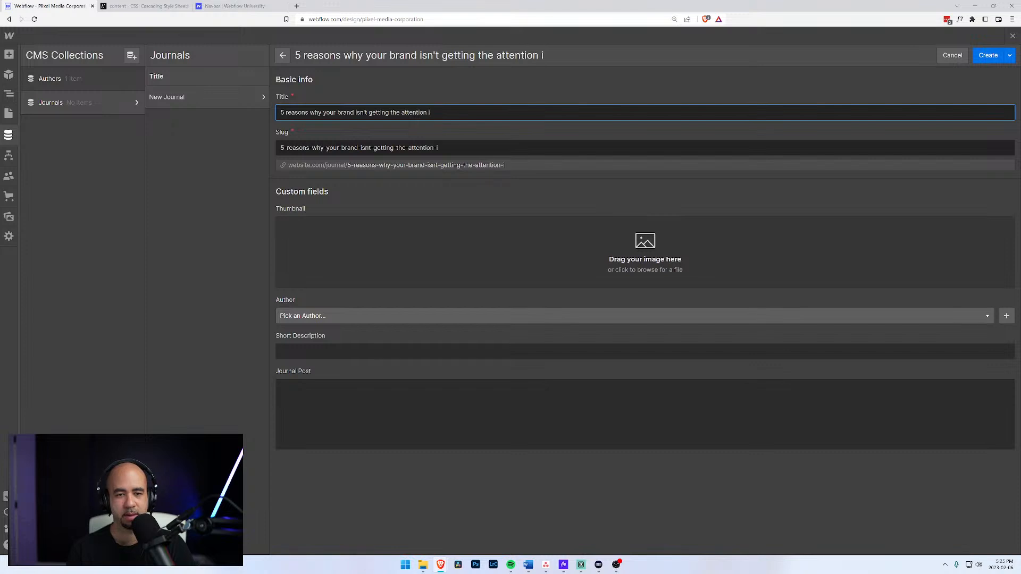
text(t deserves)
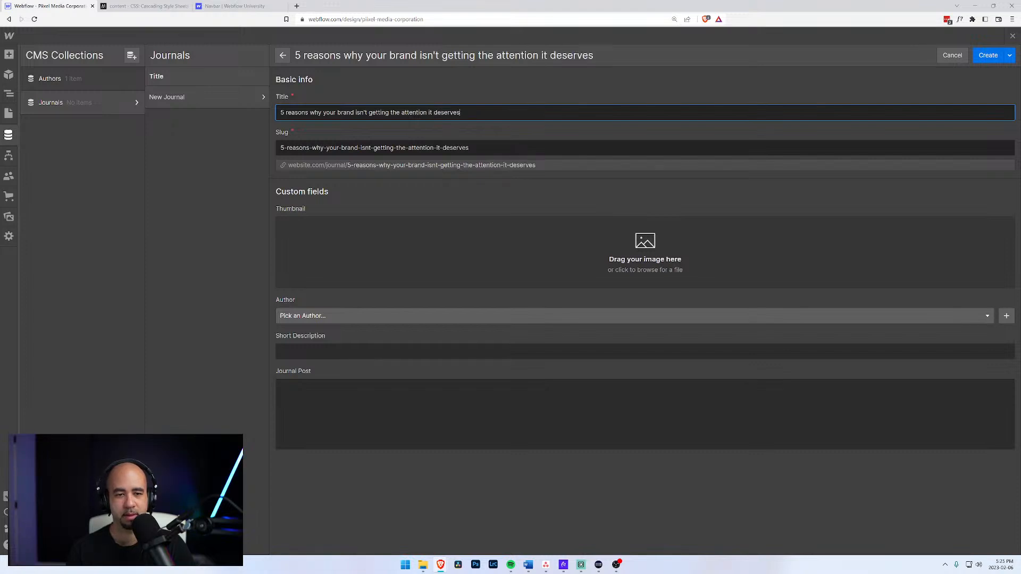
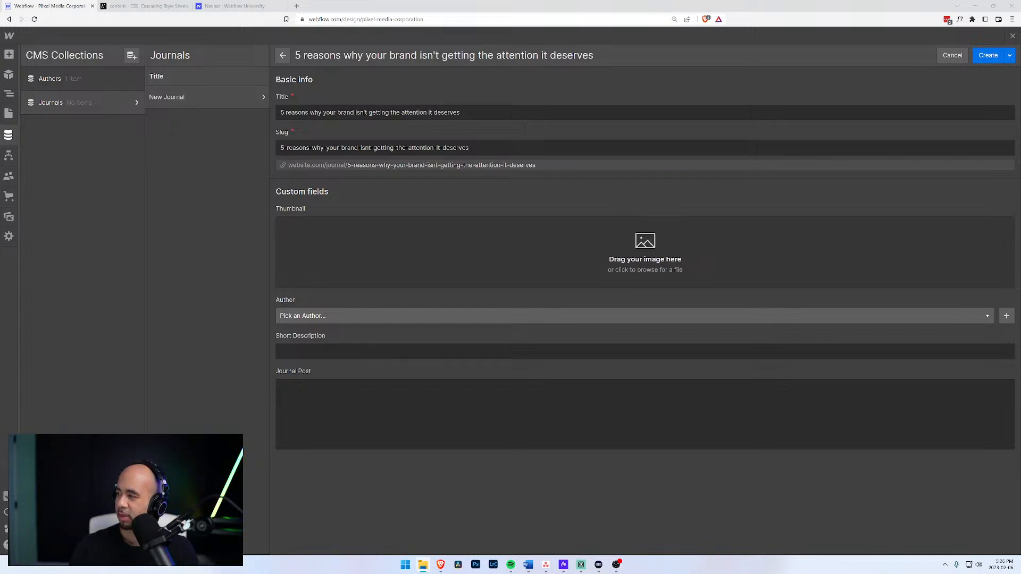
Set the journal item's Thumbnail image, swapping out the first uploaded picture for AdobeStock_310454201.jpeg.
drag(774, 373, 568, 275)
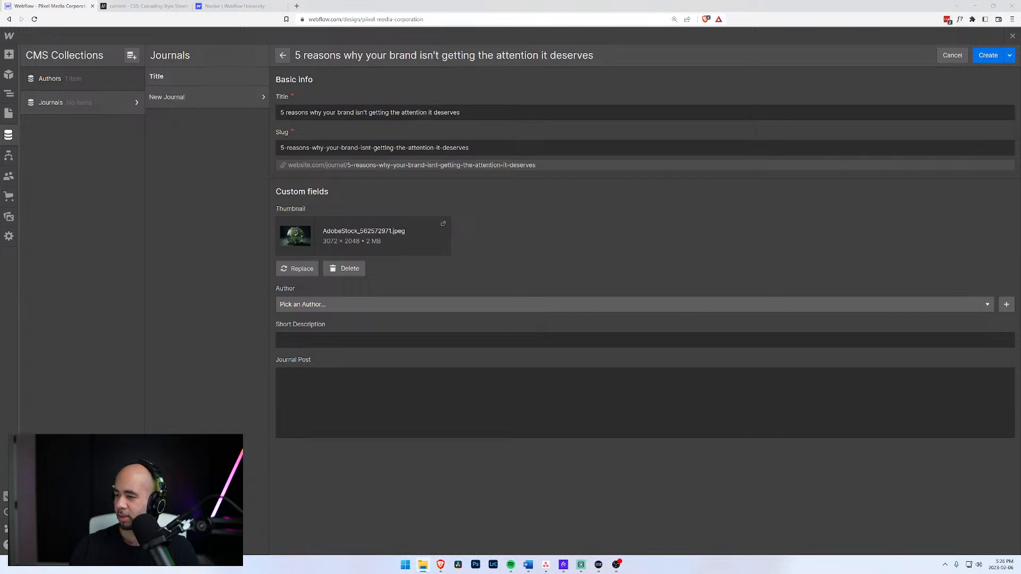
click(351, 268)
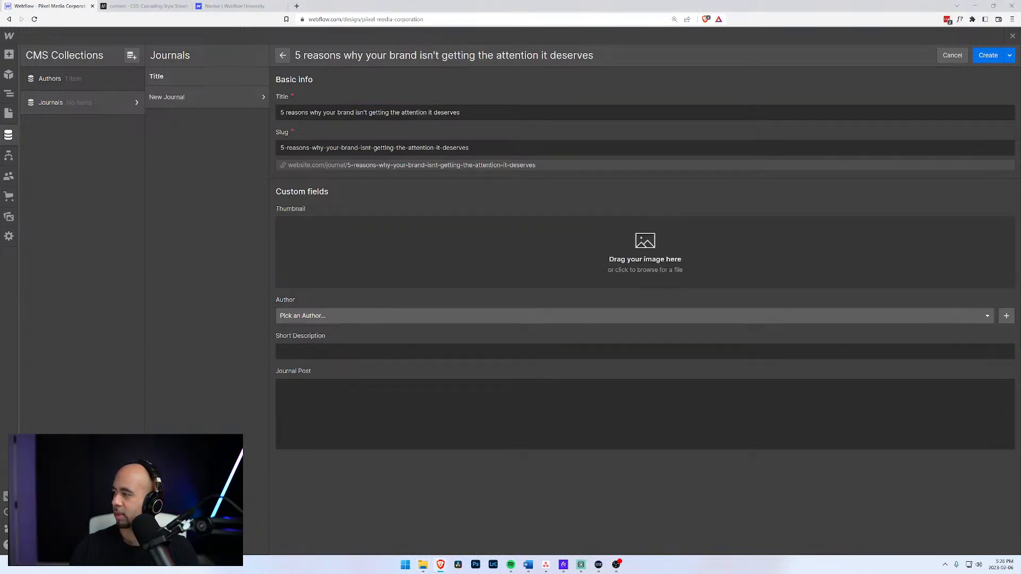
drag(682, 303, 509, 264)
Choose the author and type a short description saying it appears at each post's beginning.
click(353, 301)
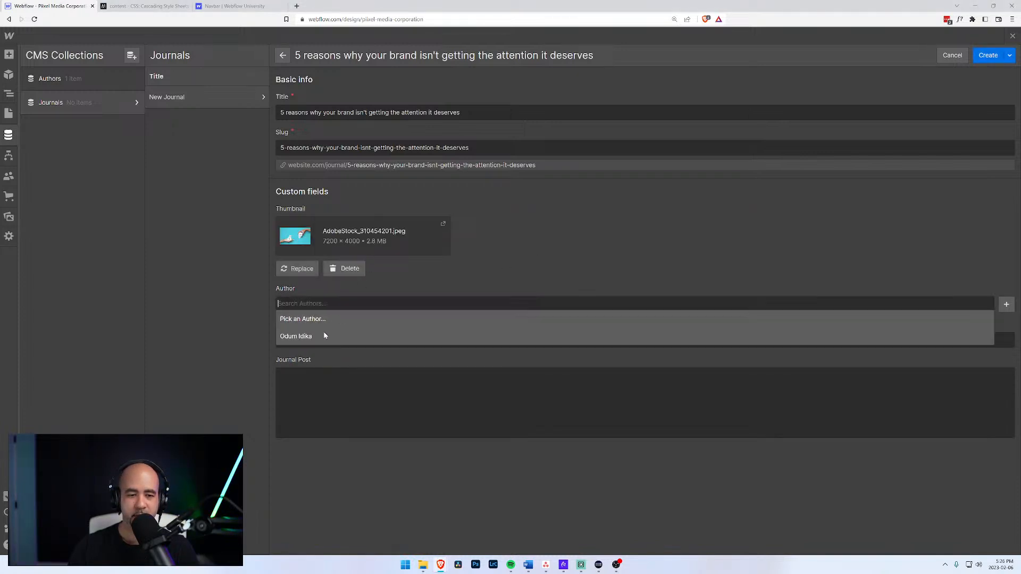
click(323, 333)
click(323, 340)
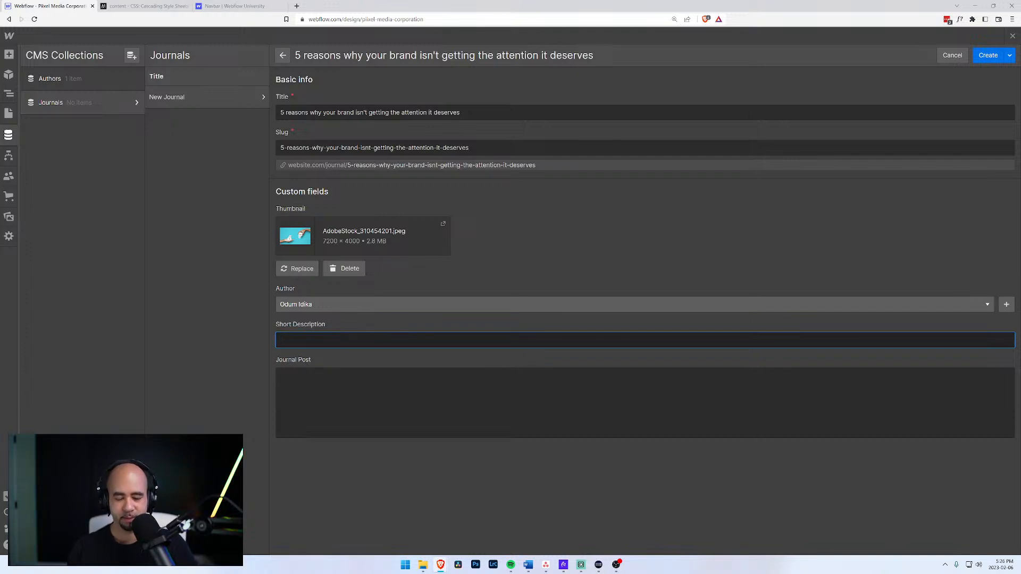
text(This is a)
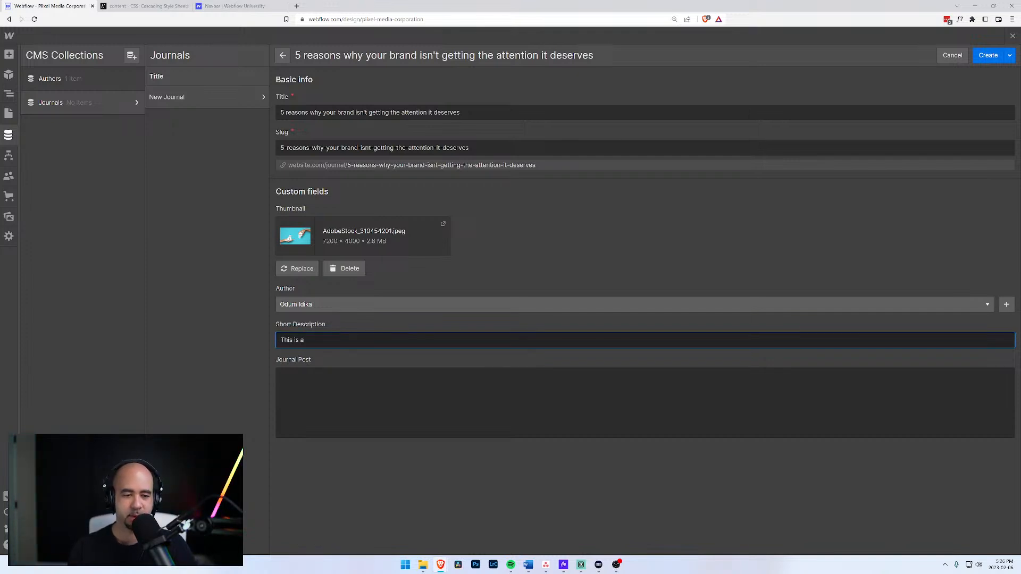
text( short description)
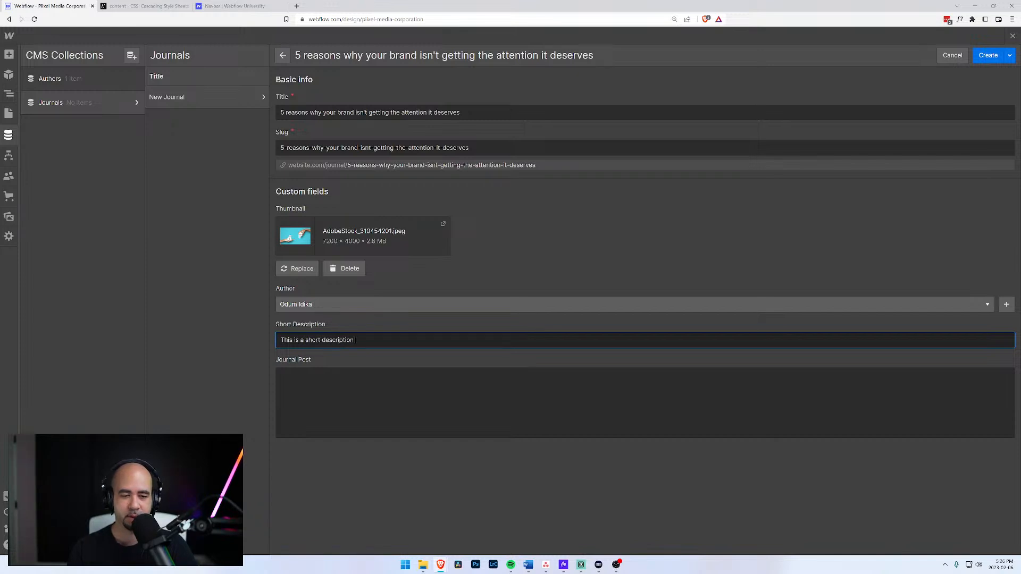
text( of this)
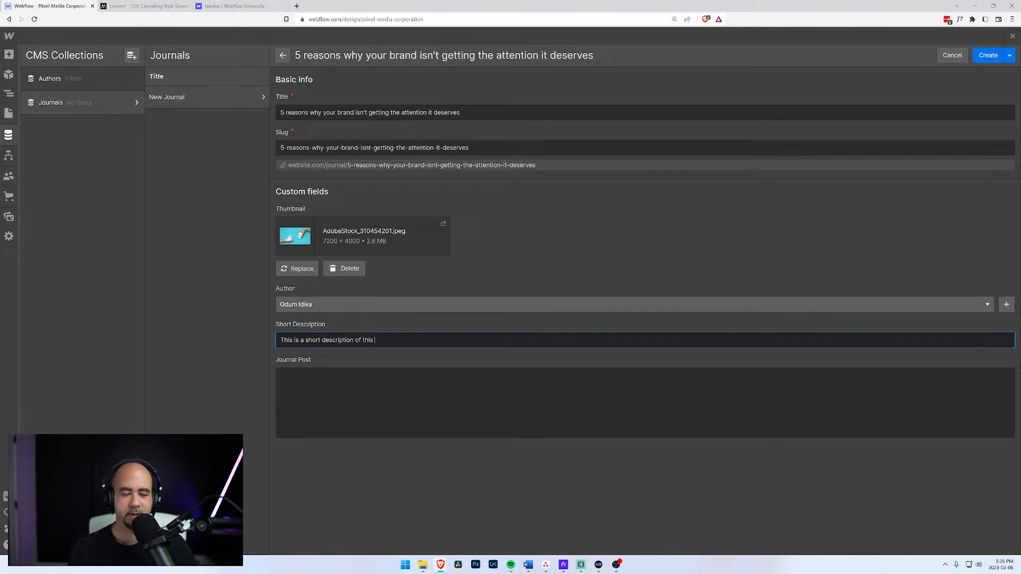
text( article and)
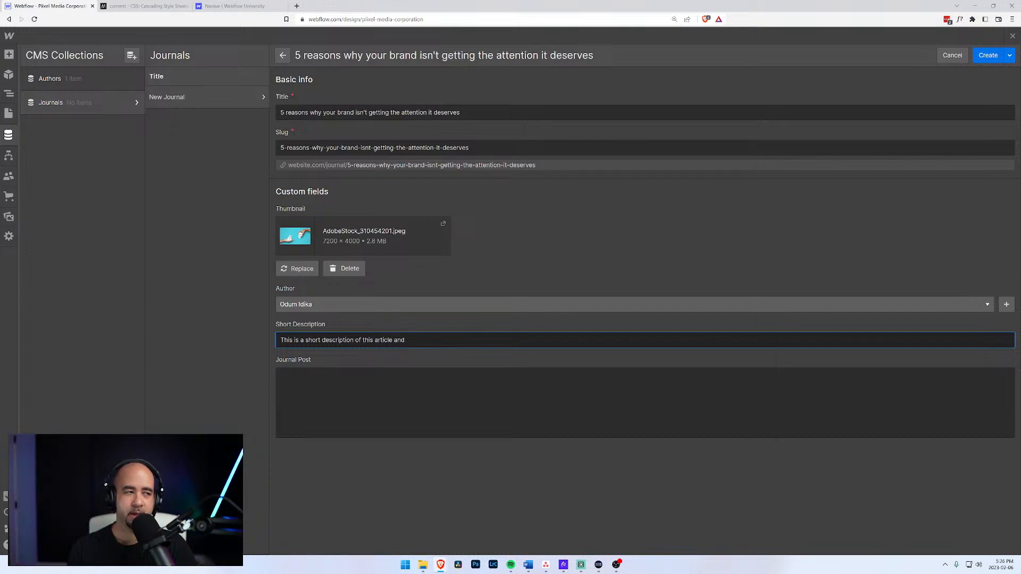
text( this te)
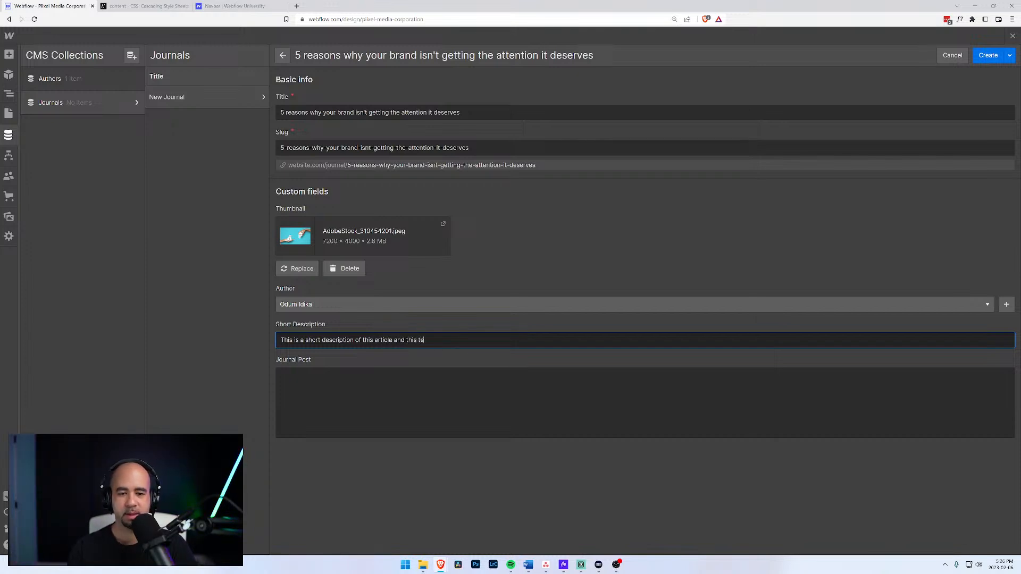
text(xt is going to be)
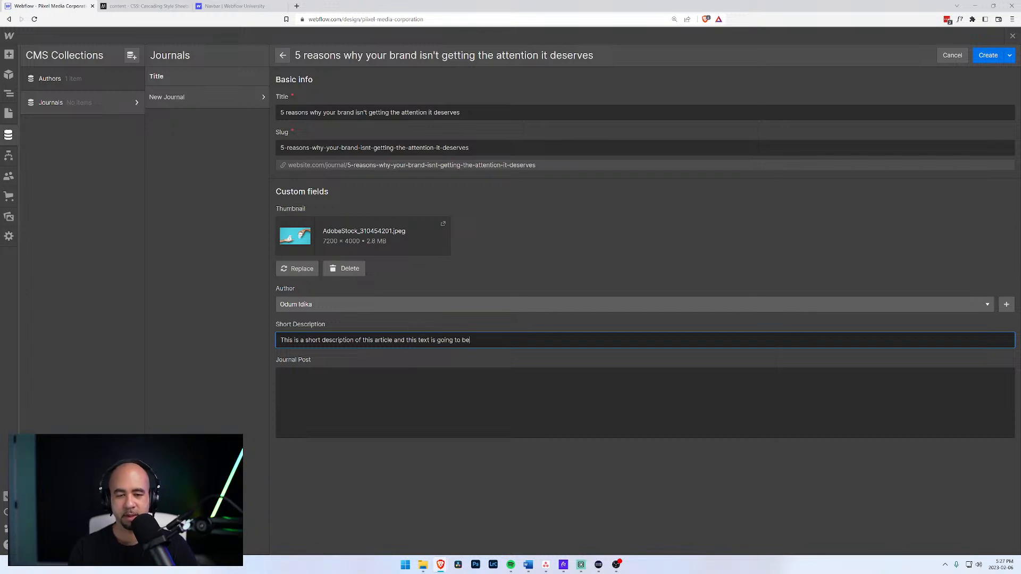
text( appear at the )
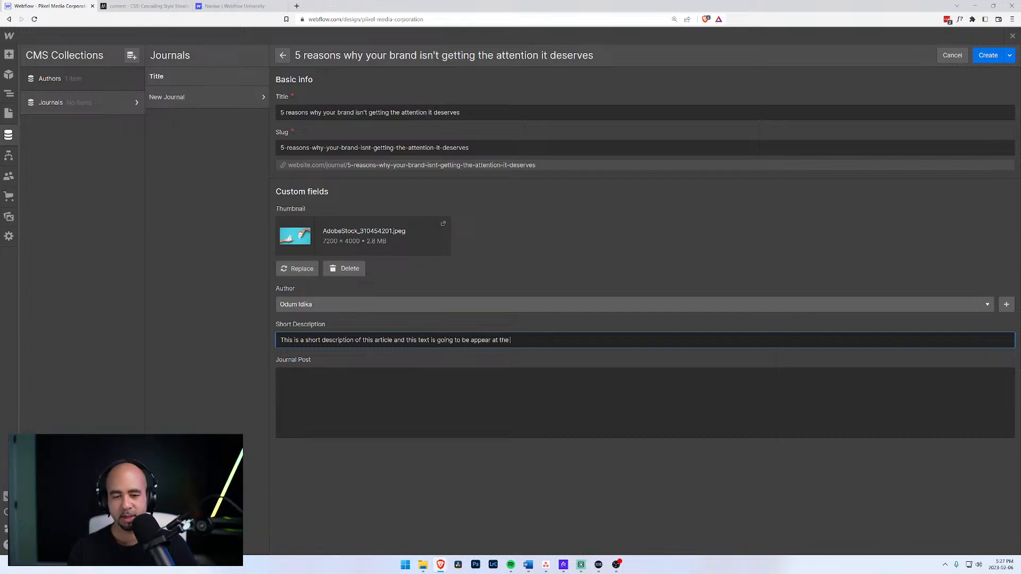
text(beginning of e)
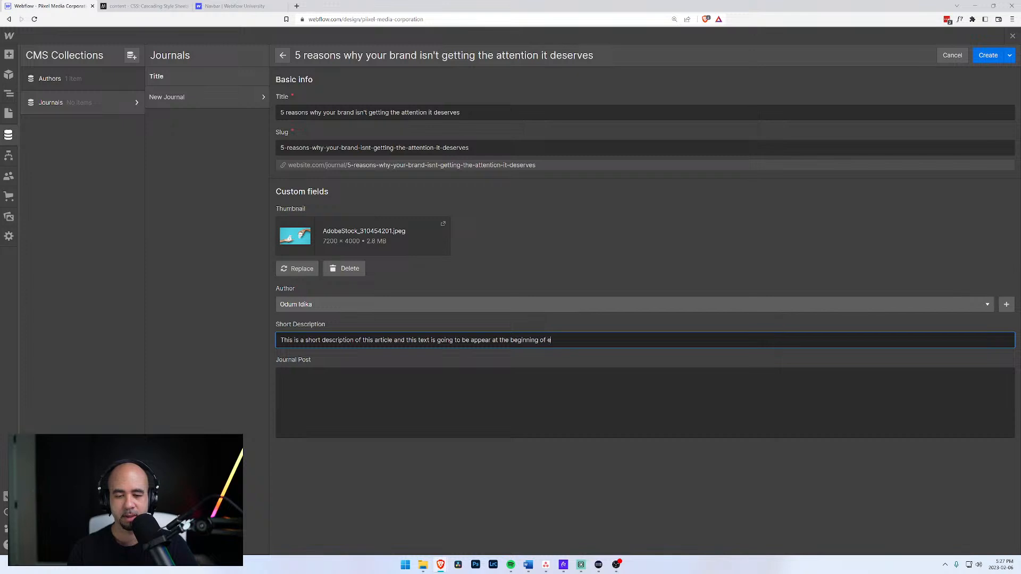
text(ach post)
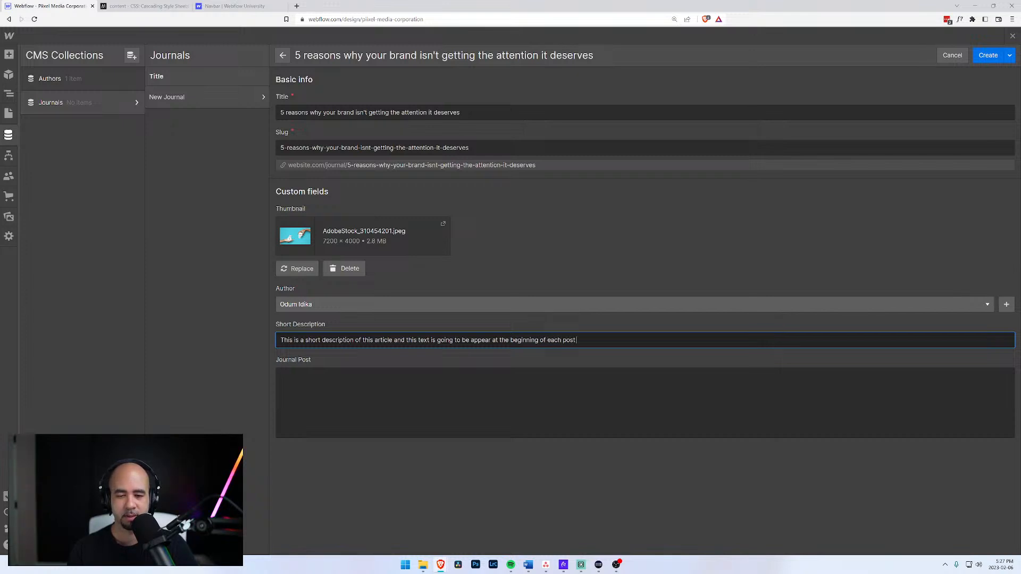
text(.)
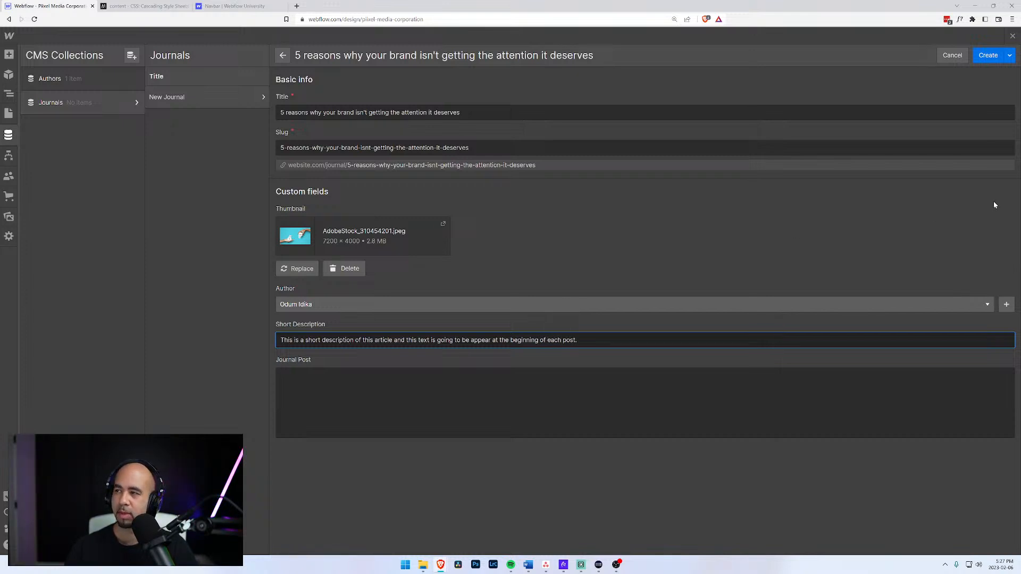
key(alt+Tab)
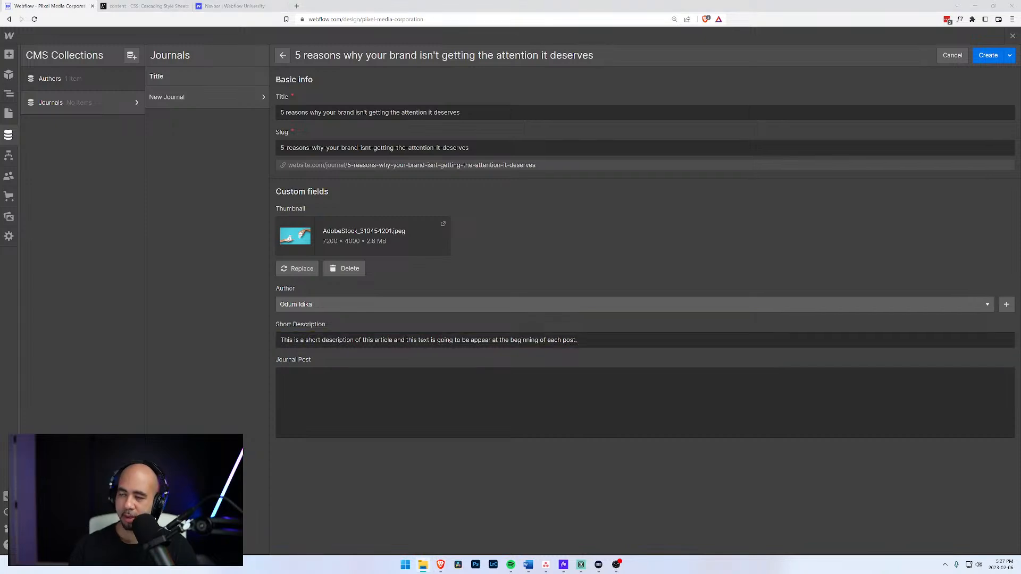
click(297, 6)
Search the web for 'lorem ipsum' in a new browser tab.
text(lorem)
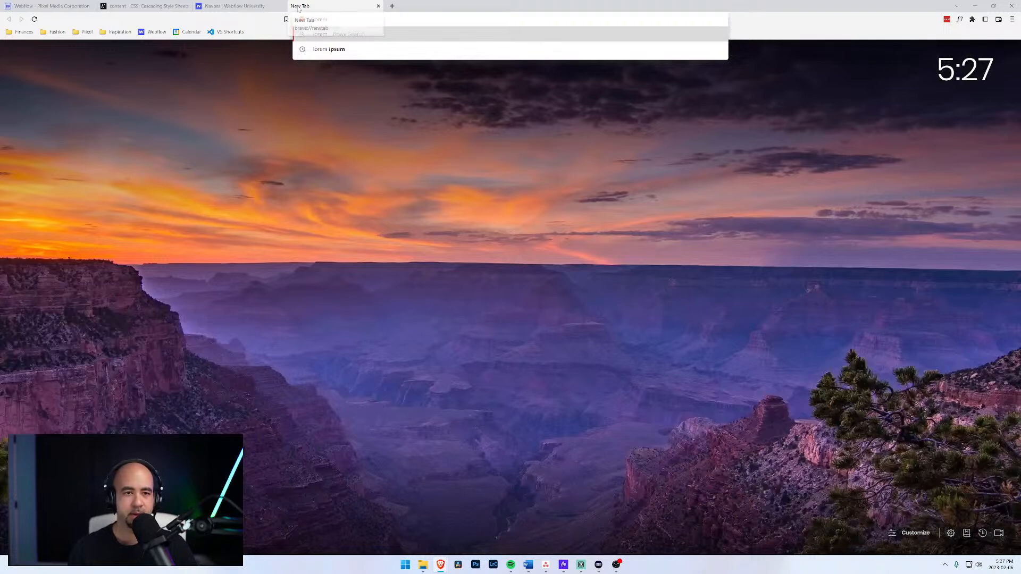
text( ipsum)
key(Return)
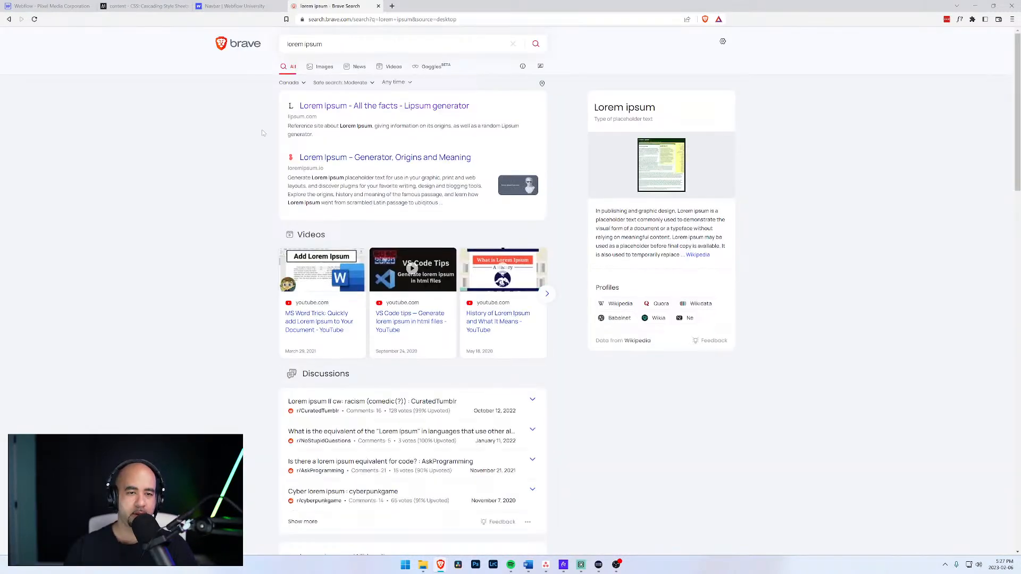
click(228, 6)
click(59, 6)
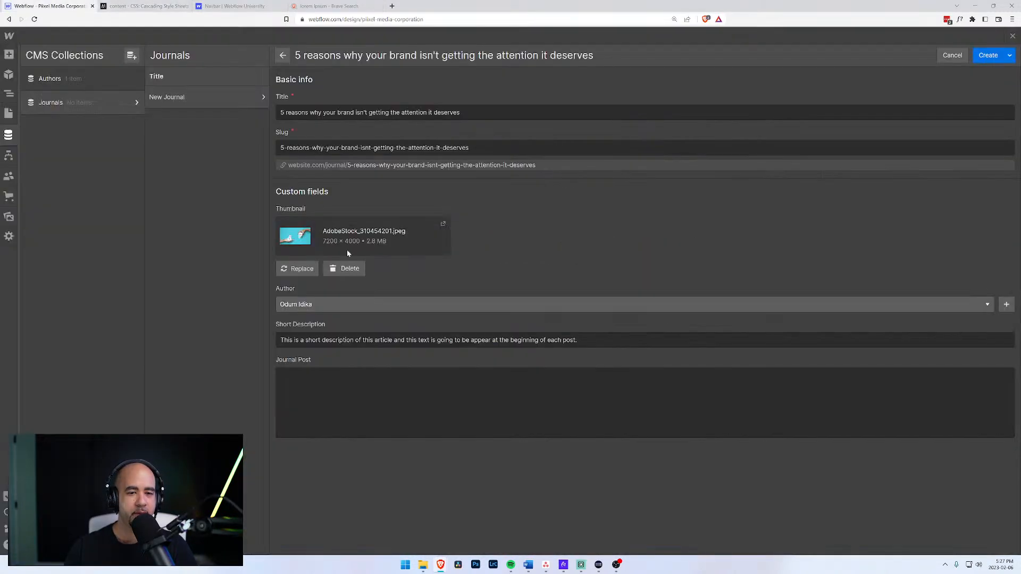
Try entering '/lorem' in the Journal Post field, then delete it again.
click(292, 378)
text(lorem)
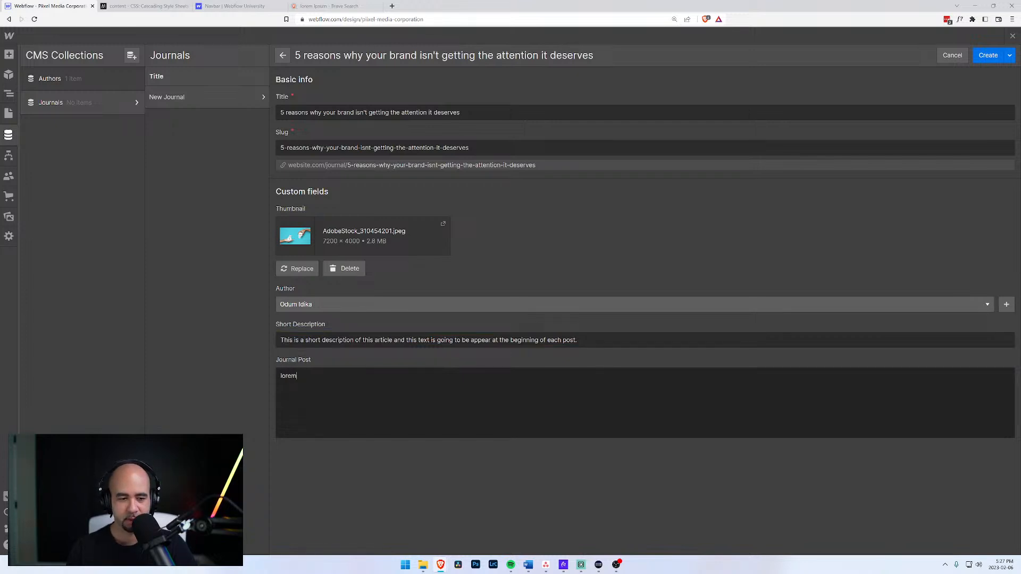
key(BackSpace)
key(BackSpace)
key(BackSpace)
key(BackSpace)
text(o)
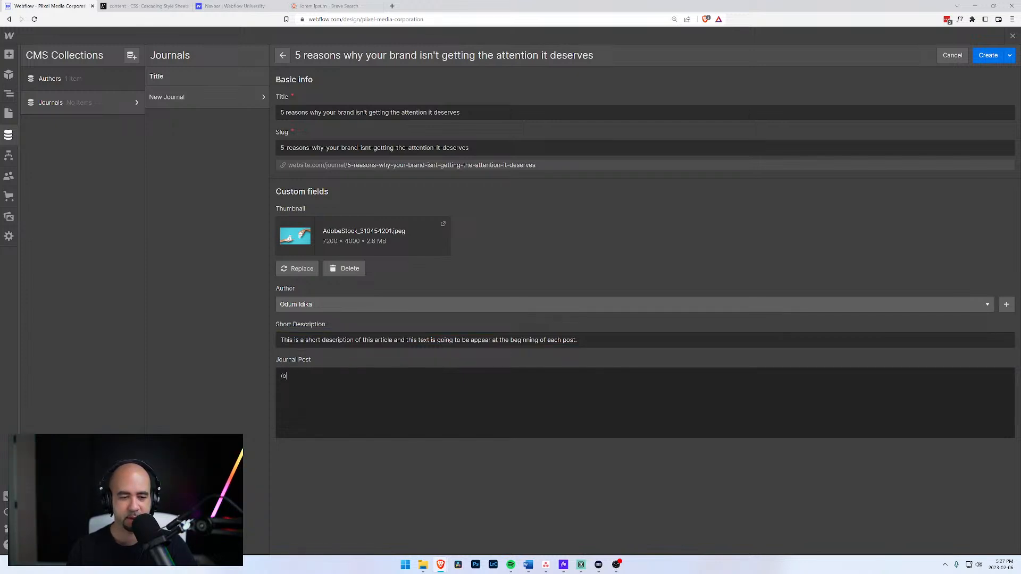
key(BackSpace)
text(lo)
key(BackSpace)
key(BackSpace)
text(o)
key(BackSpace)
text(/lorem)
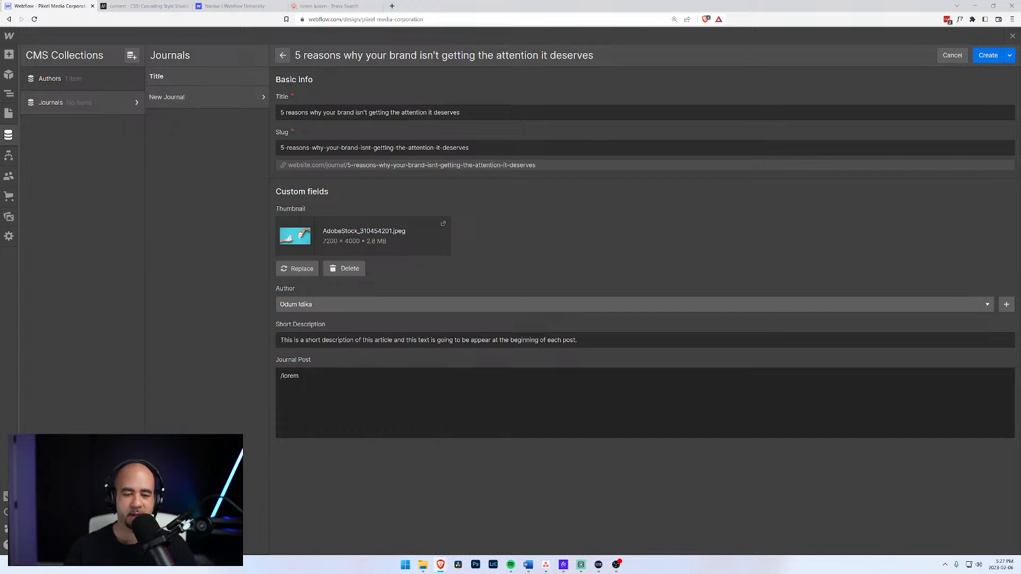
drag(299, 377, 250, 375)
key(BackSpace)
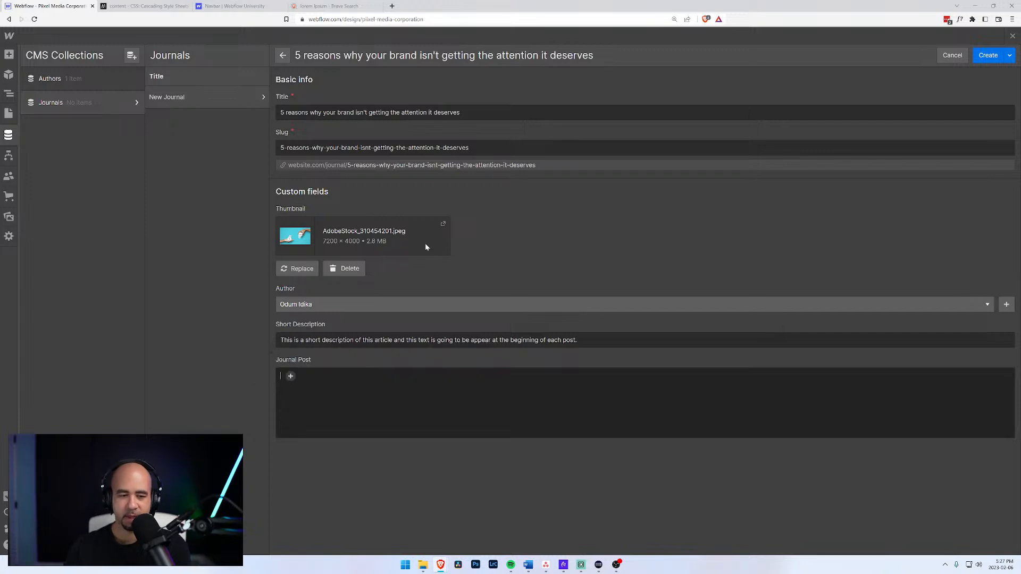
Generate five Lorem Ipsum paragraphs on lipsum.com and select the first three.
click(335, 6)
click(372, 105)
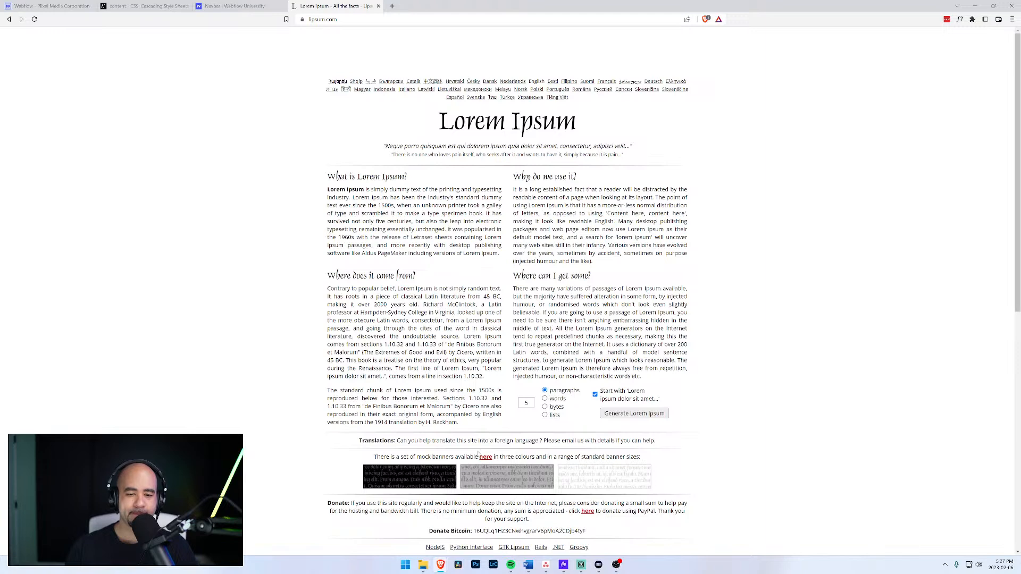
click(619, 414)
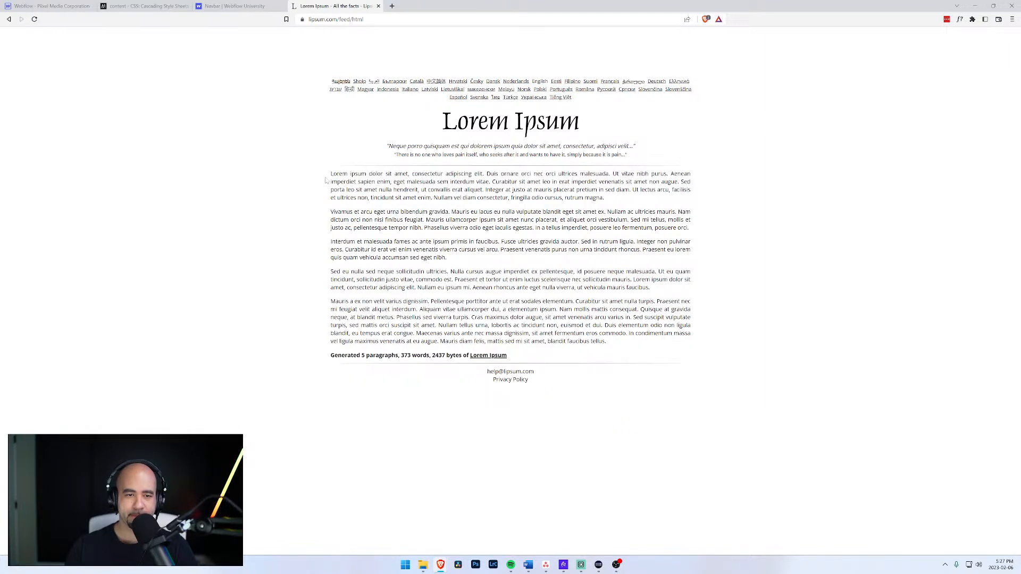
drag(331, 173, 483, 259)
key(ctrl+c)
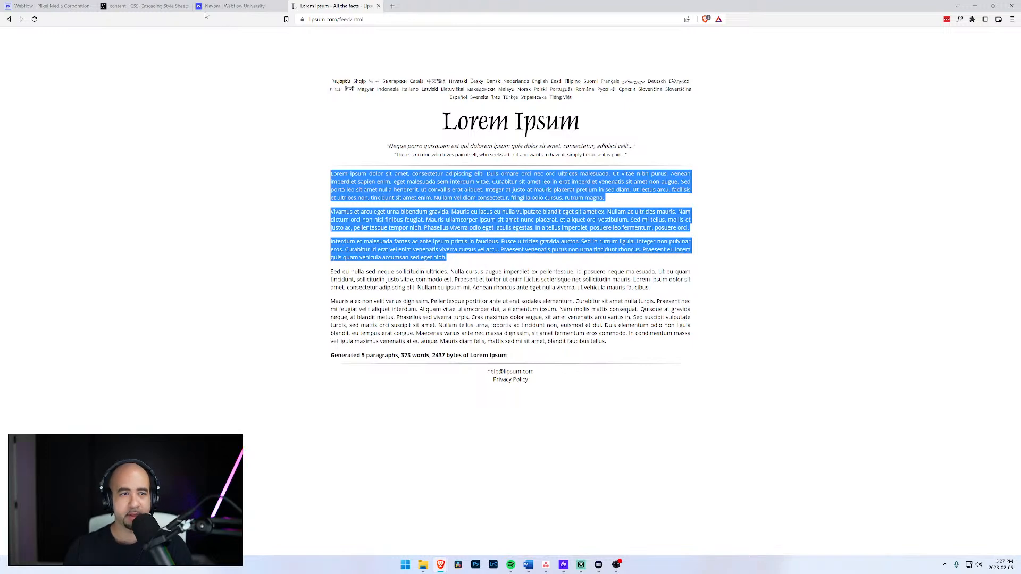
click(53, 6)
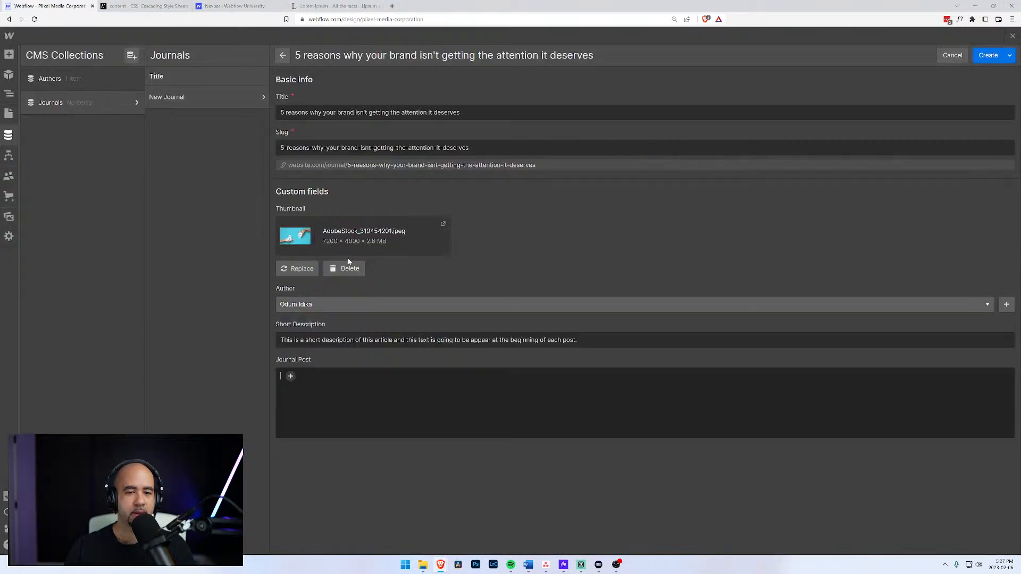
Paste the lorem text into Journal Post and split it before Curabitur, Nullam and Sed mi tellus.
key(ctrl+v)
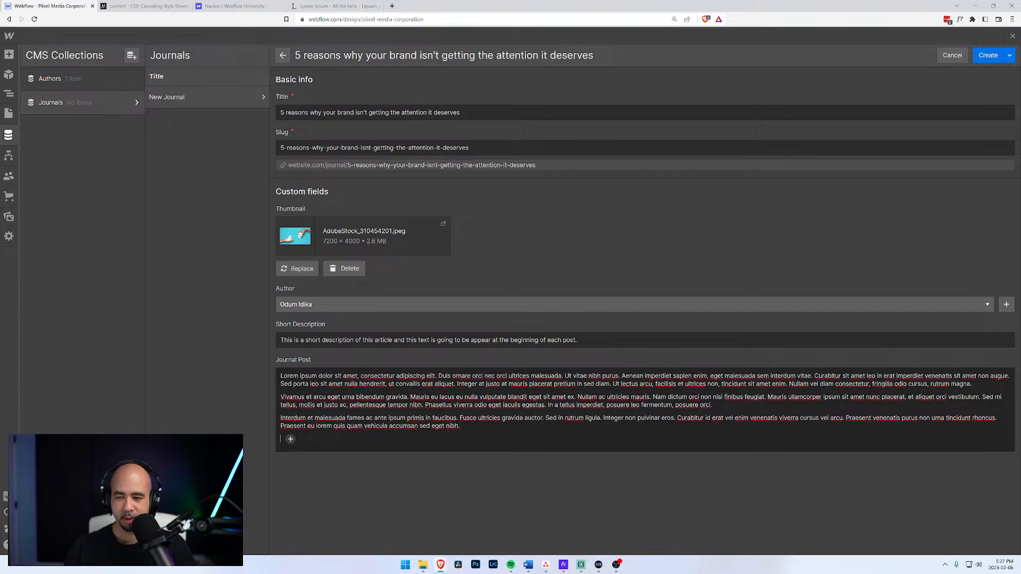
click(814, 376)
key(Return)
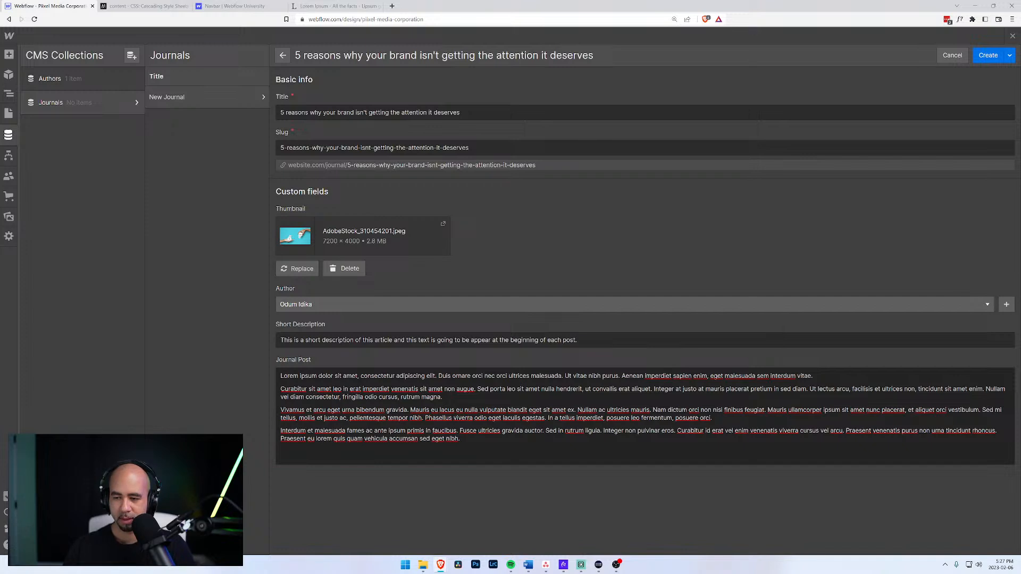
key(Return)
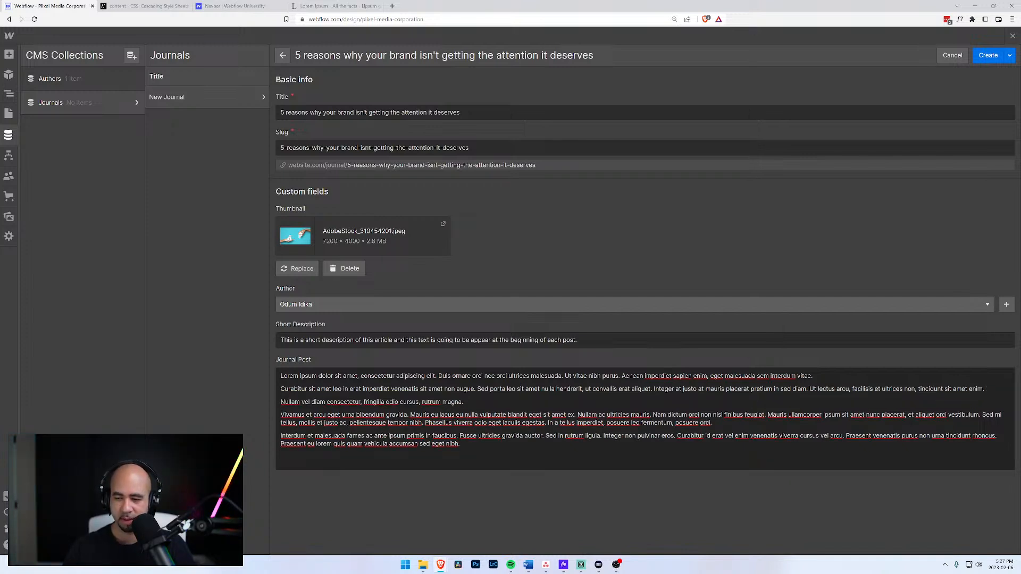
click(280, 415)
click(982, 415)
key(Return)
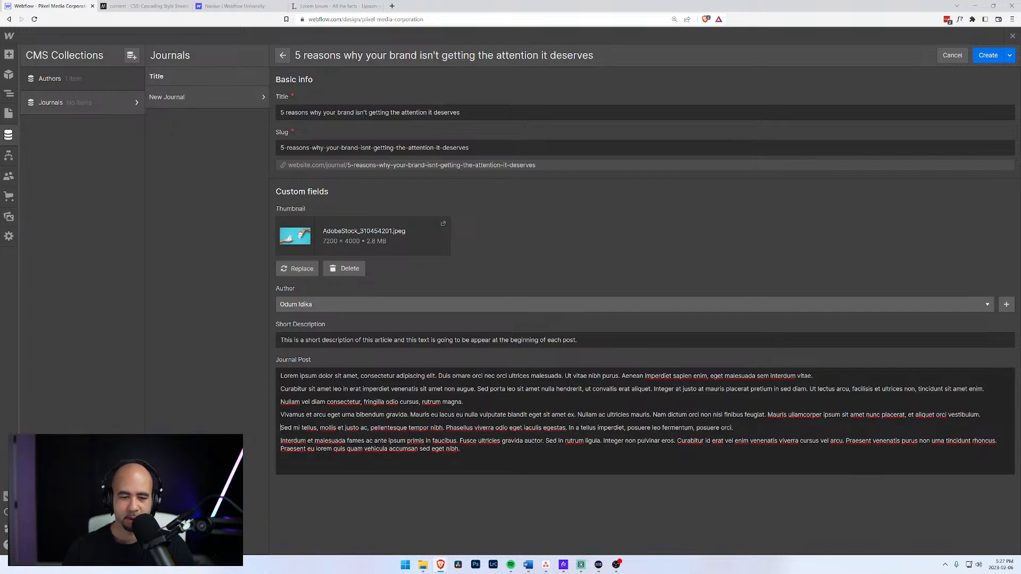
Make the 'Sed mi tellus' paragraph a blockquote and create the journal item.
drag(734, 427, 274, 428)
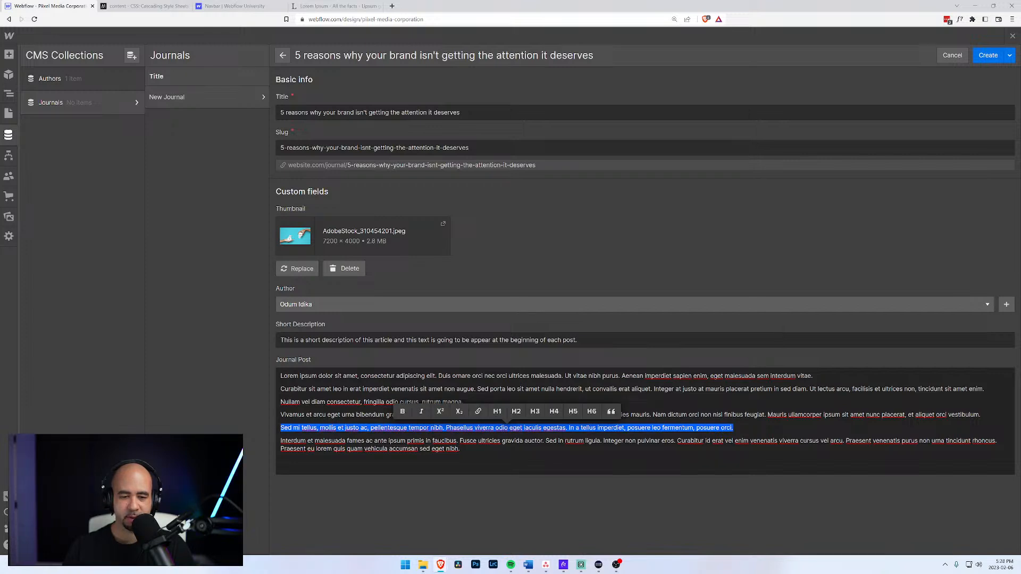
click(611, 411)
click(283, 454)
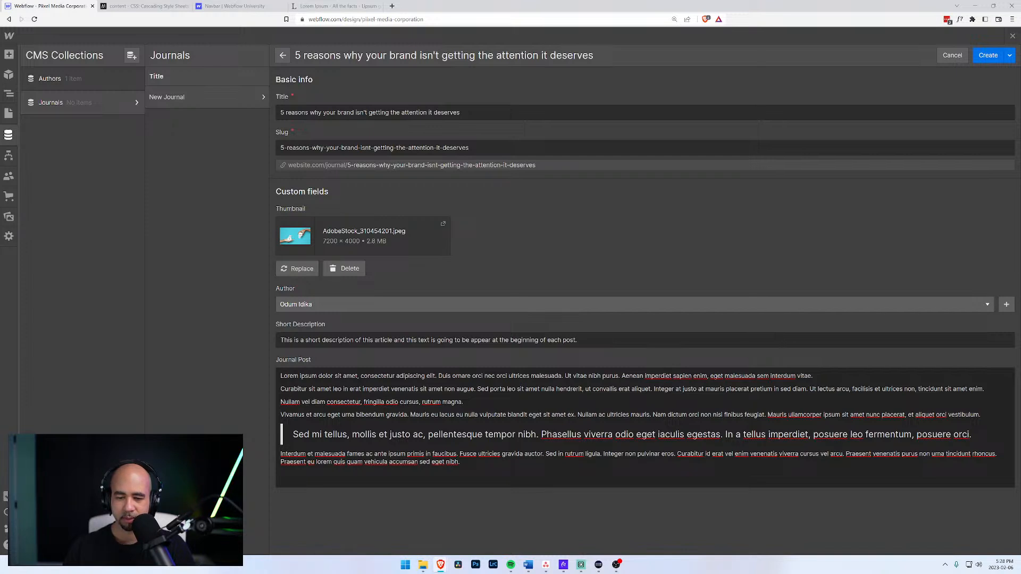
click(989, 56)
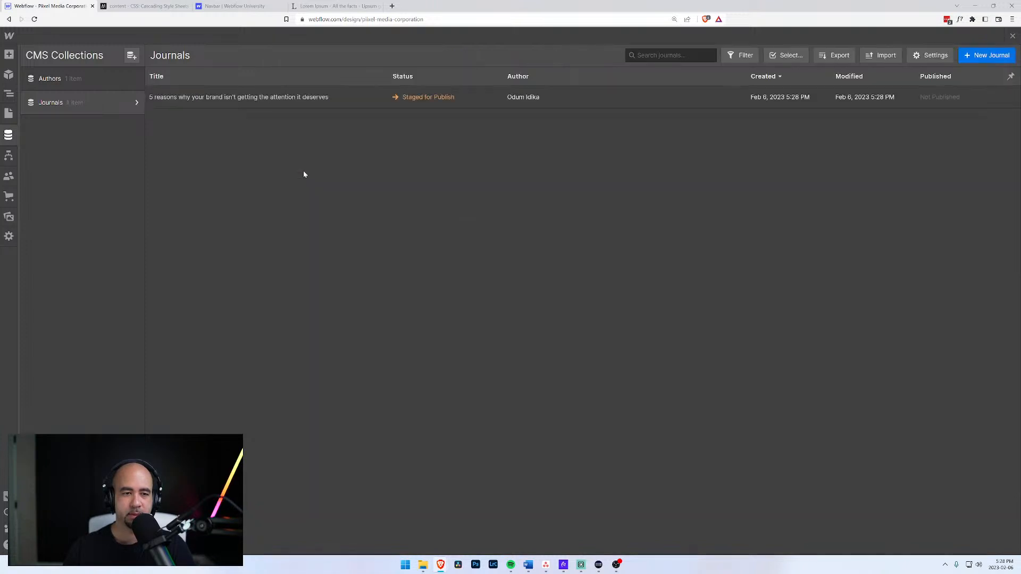
Start a new journal item titled 'How to increase the visibility of your brand' with a thumbnail image.
click(991, 55)
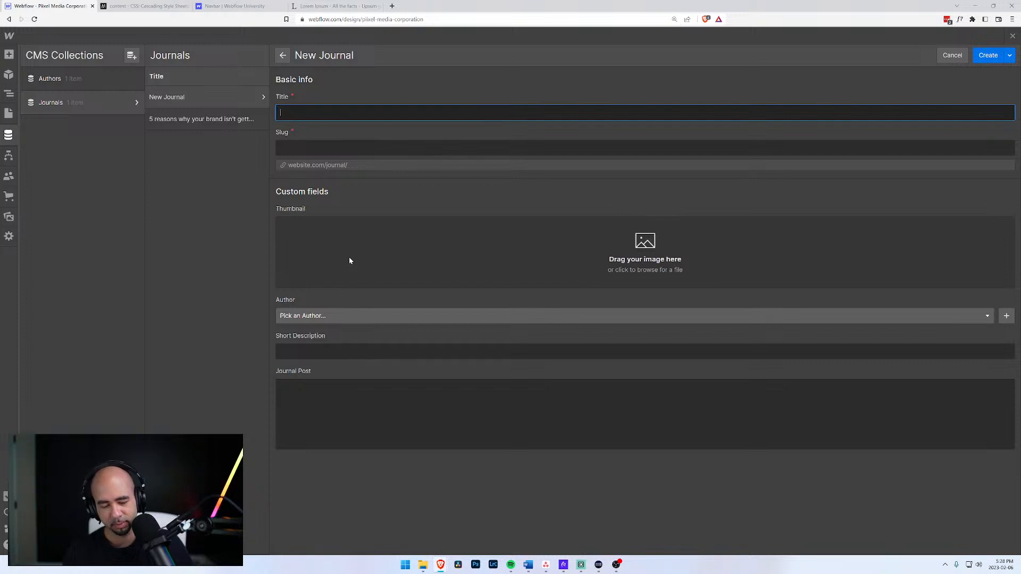
text(H)
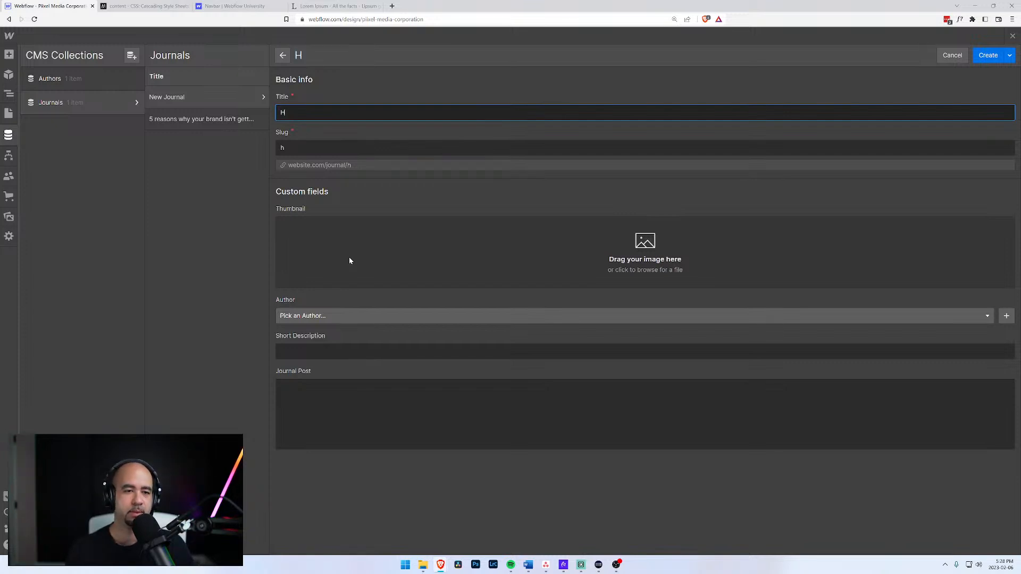
text(ow)
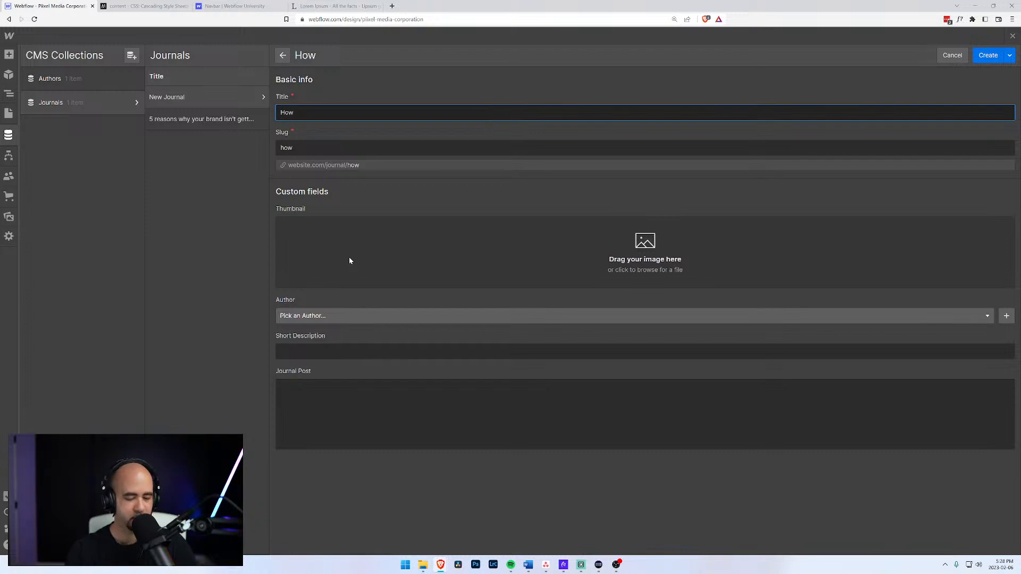
text( to )
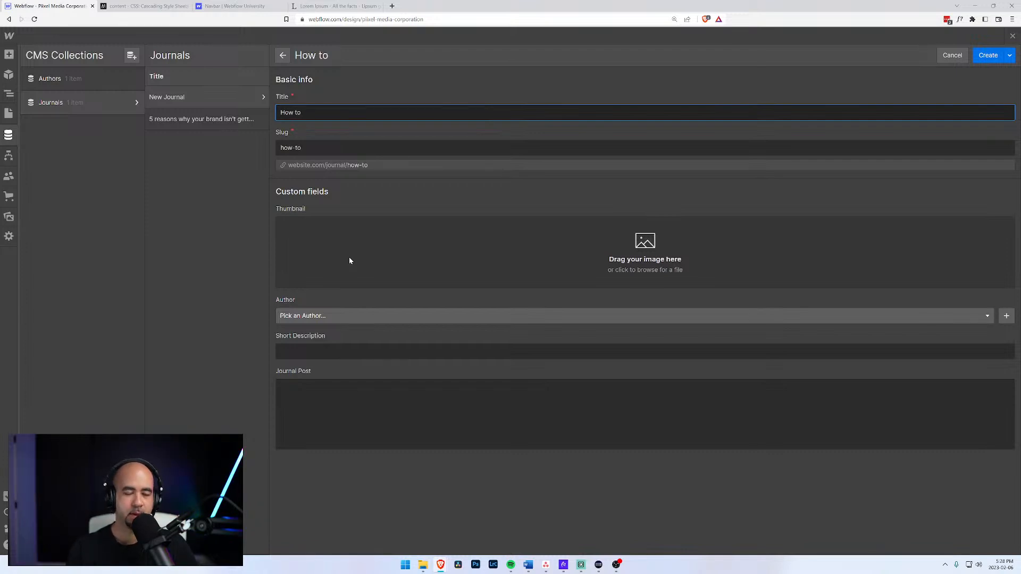
text(incr)
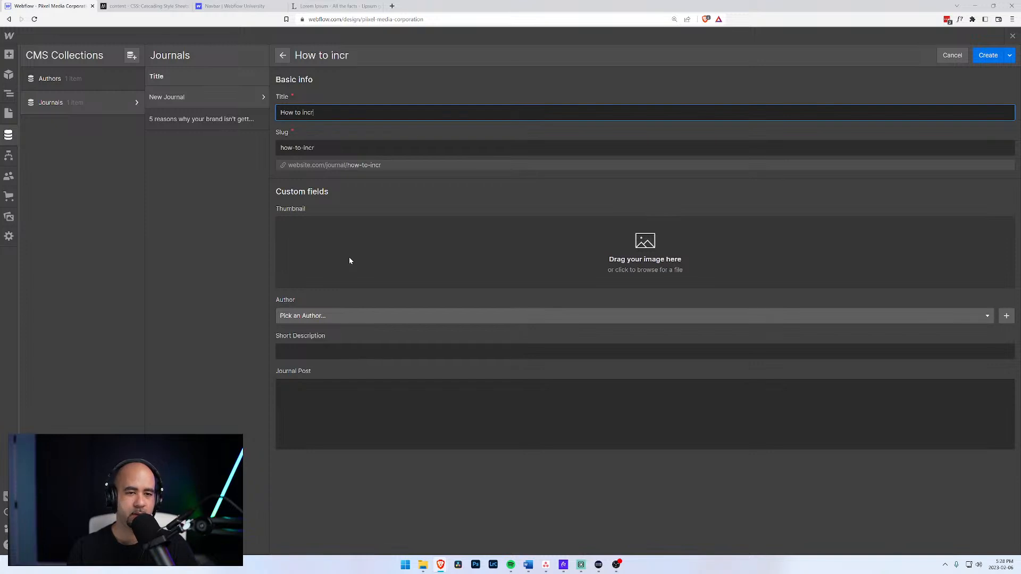
text(ease the visil)
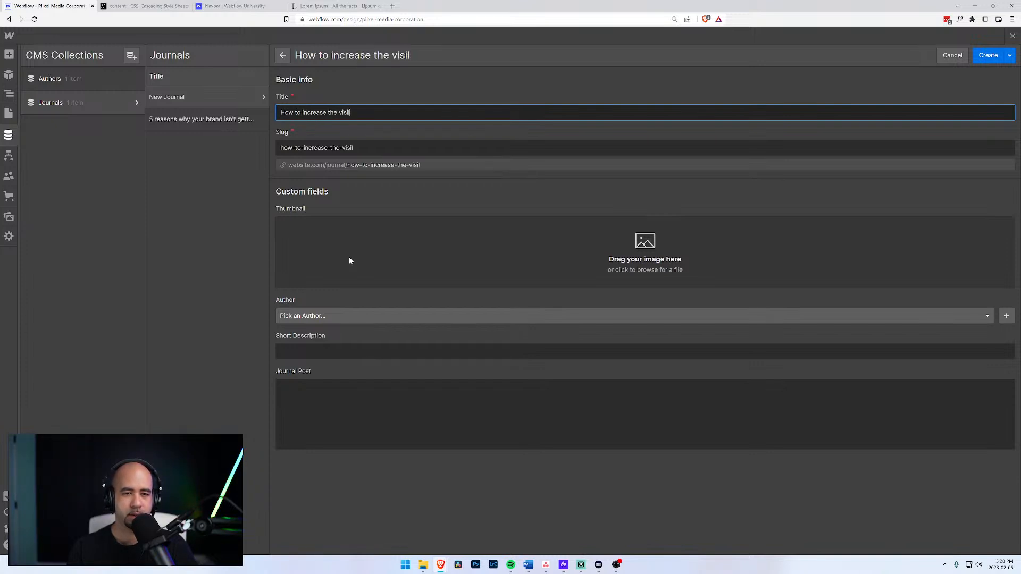
key(BackSpace)
text(bil)
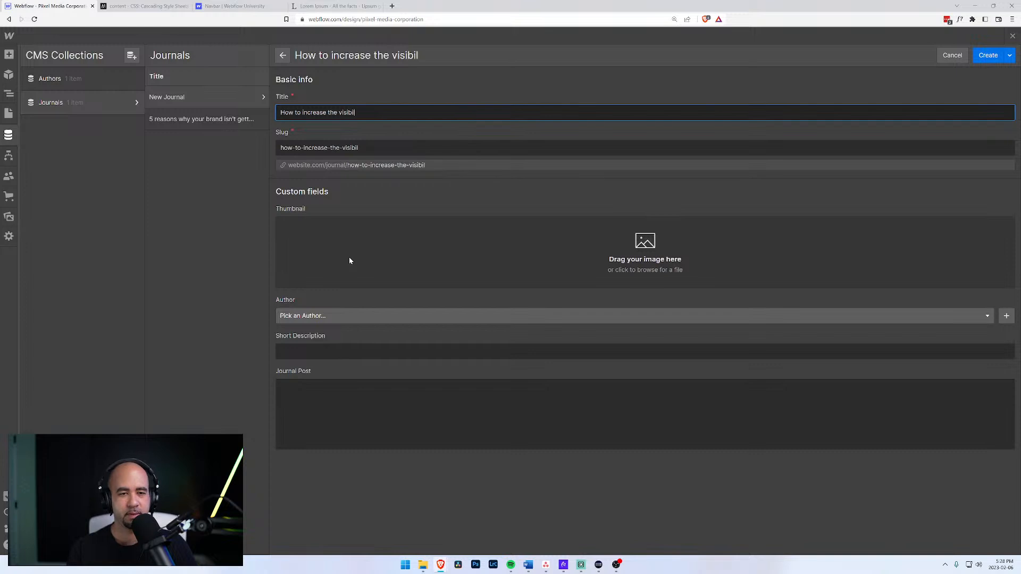
text(ity of your brand)
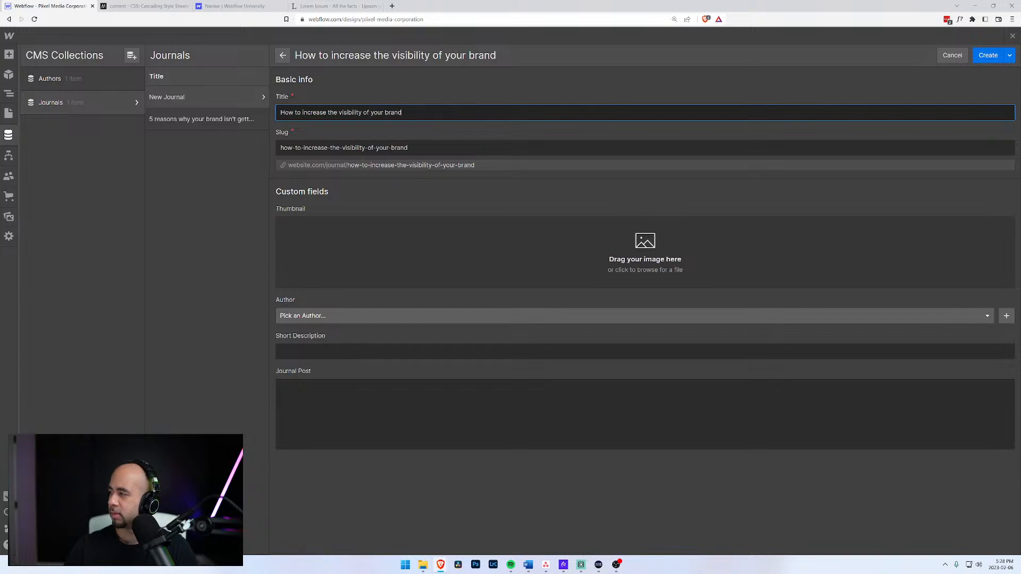
drag(913, 287, 699, 266)
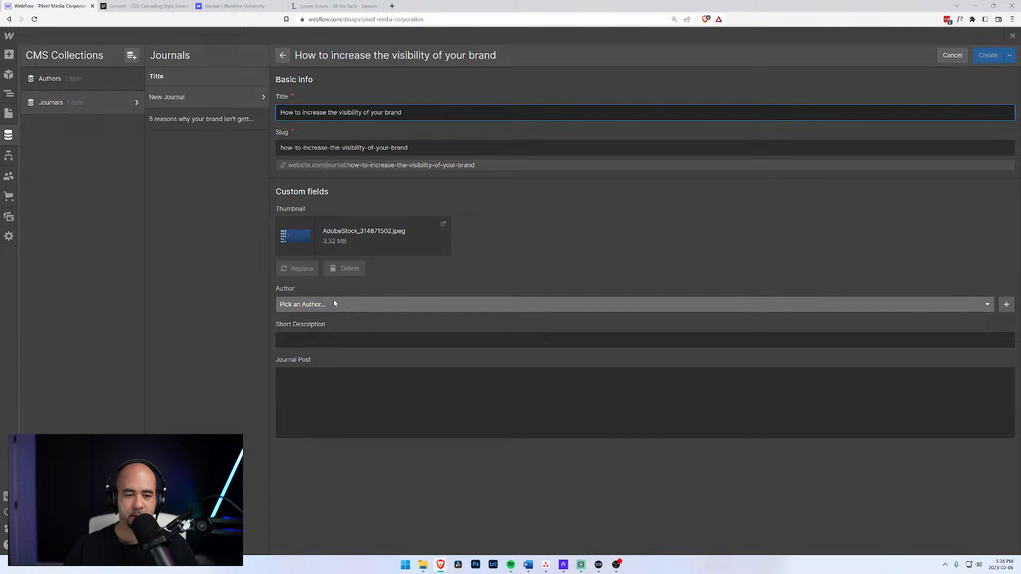
Choose the author and type a short description about highlighting text to catch the reader's attention.
click(319, 306)
click(306, 335)
click(309, 340)
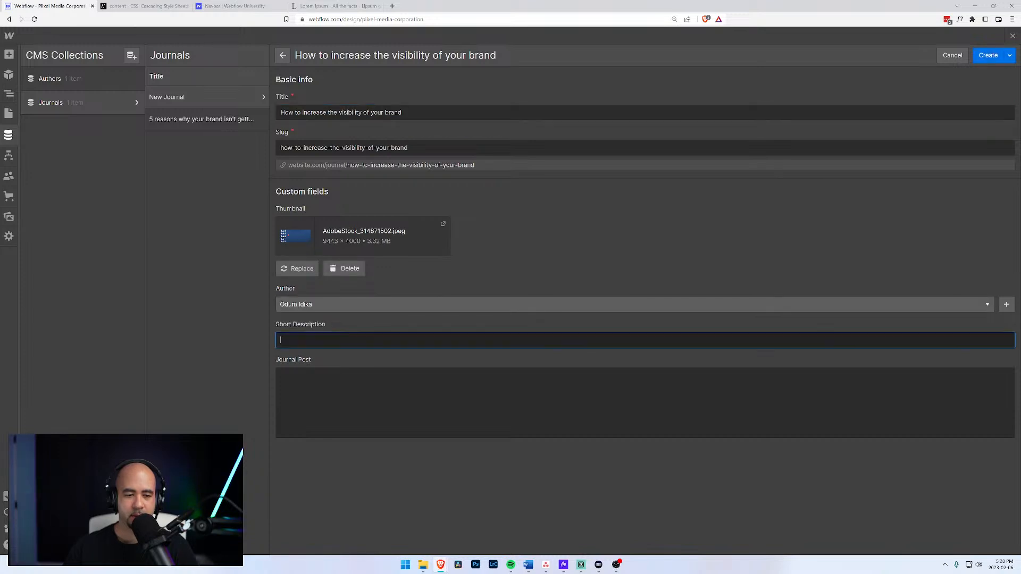
text(Here is another )
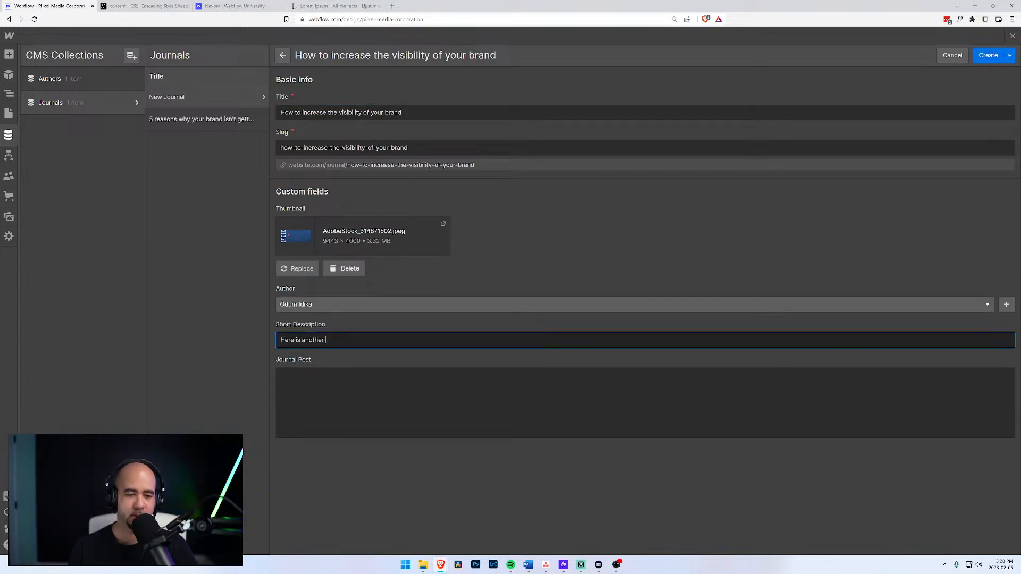
text(short description)
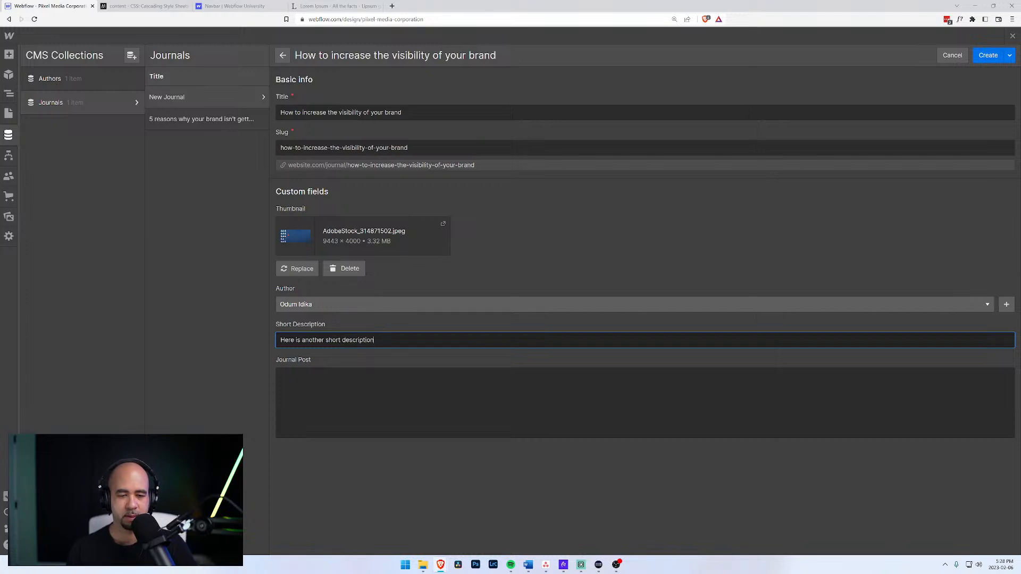
text(. This is )
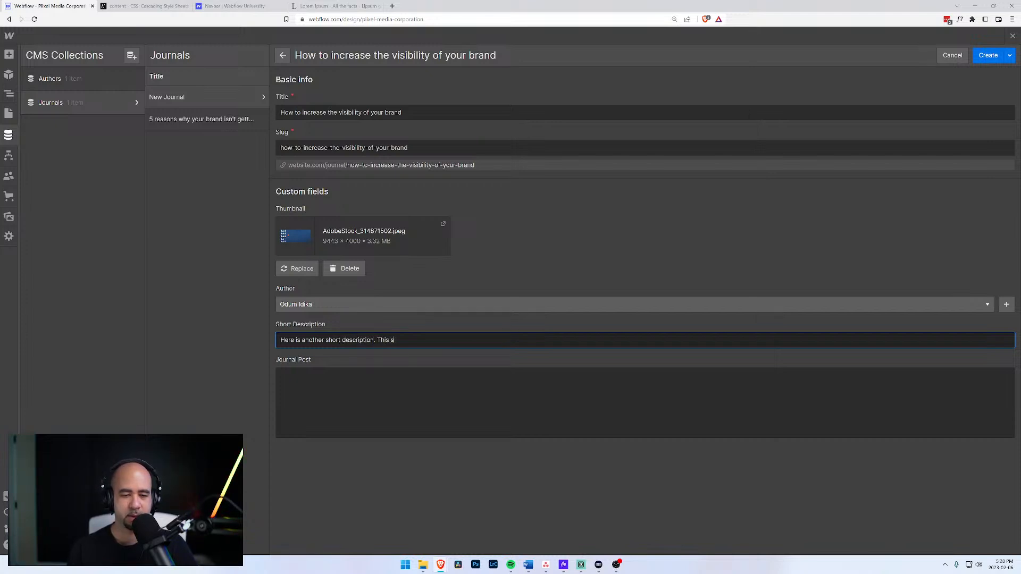
text(goign to b)
key(BackSpace)
key(BackSpace)
key(BackSpace)
key(BackSpace)
key(BackSpace)
key(BackSpace)
key(BackSpace)
key(BackSpace)
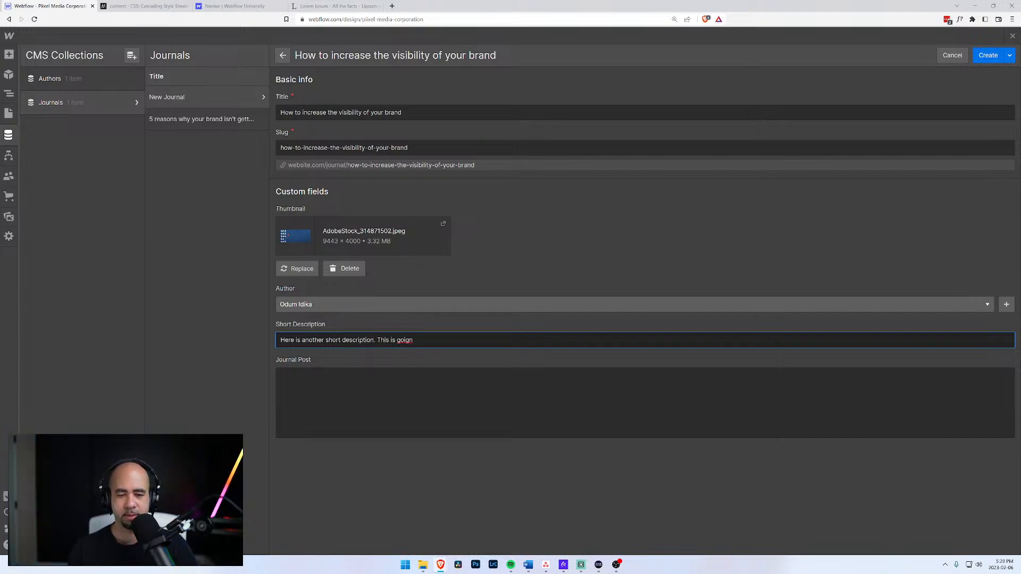
text(ing to)
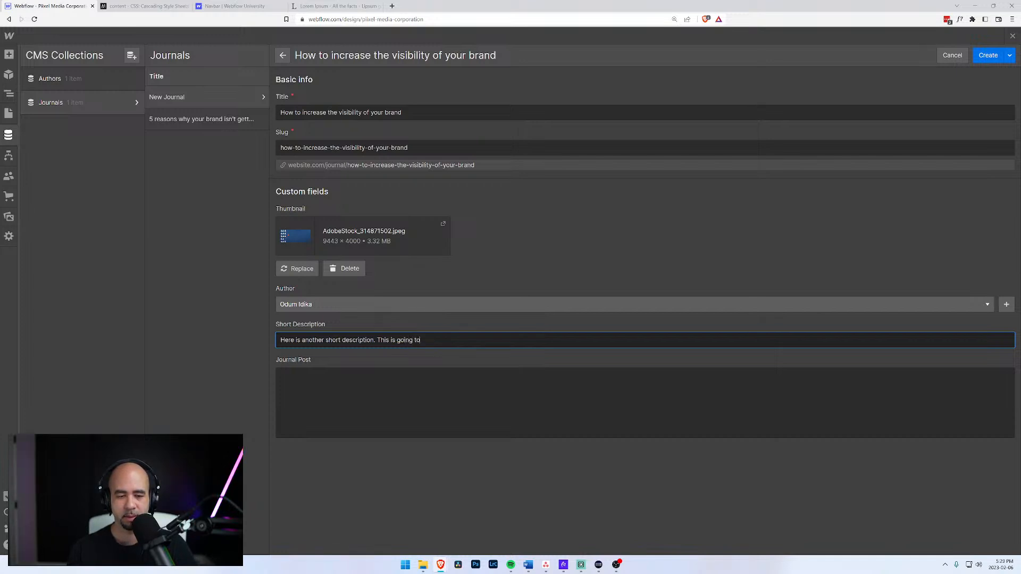
text( be used to highl)
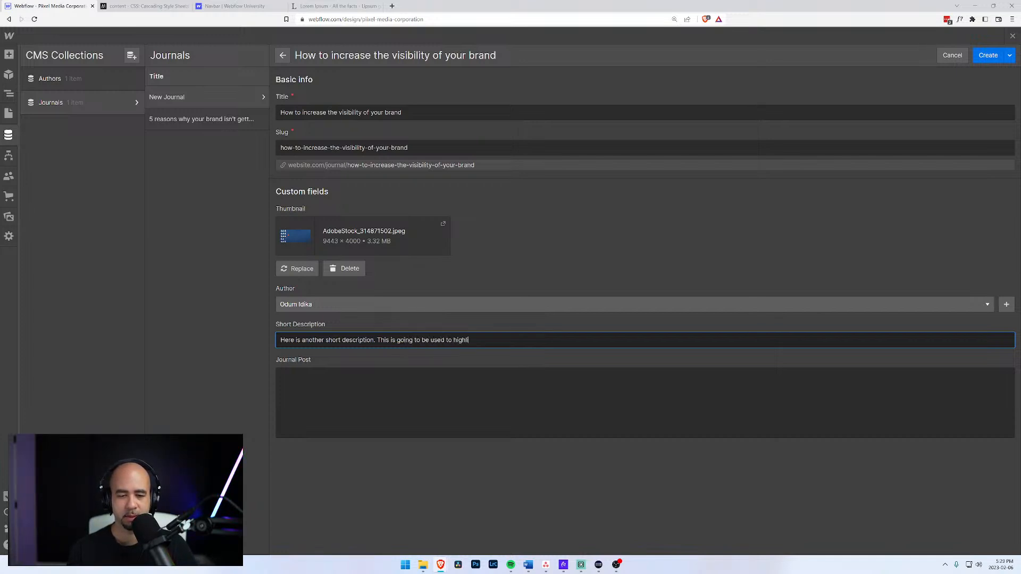
text(ight the text at the beginning of each article to catch the r)
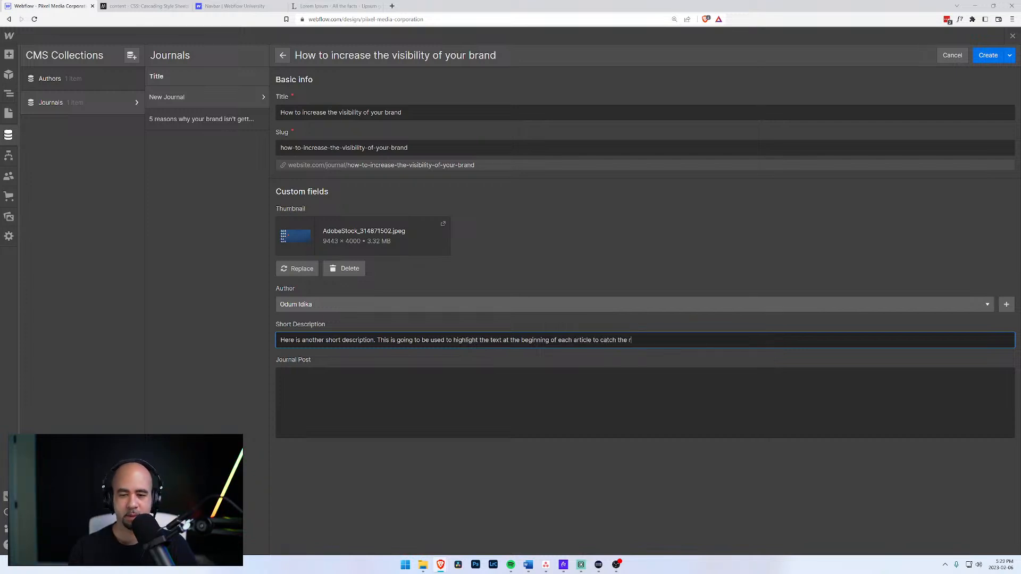
text(eader's a)
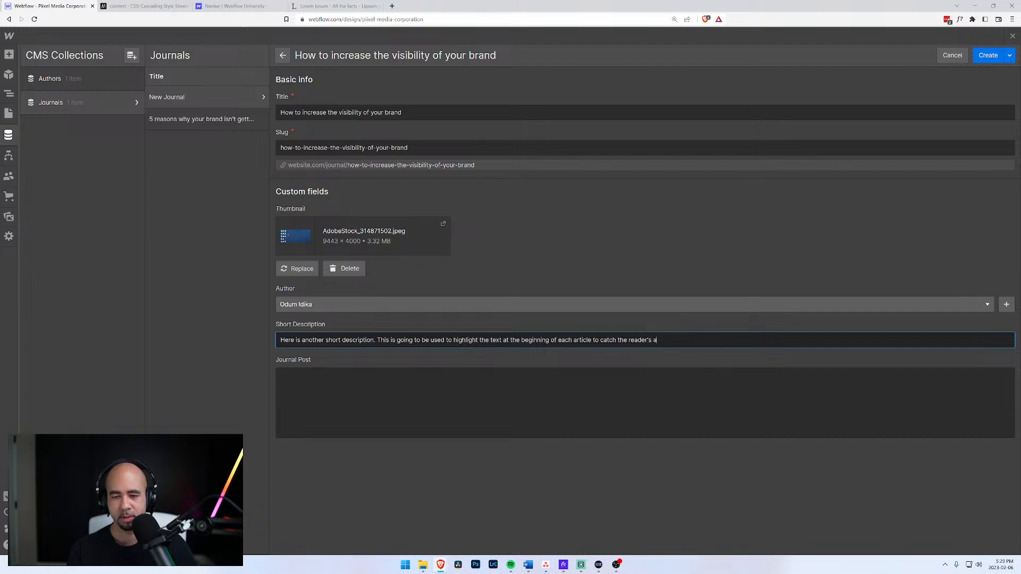
text(ttention.)
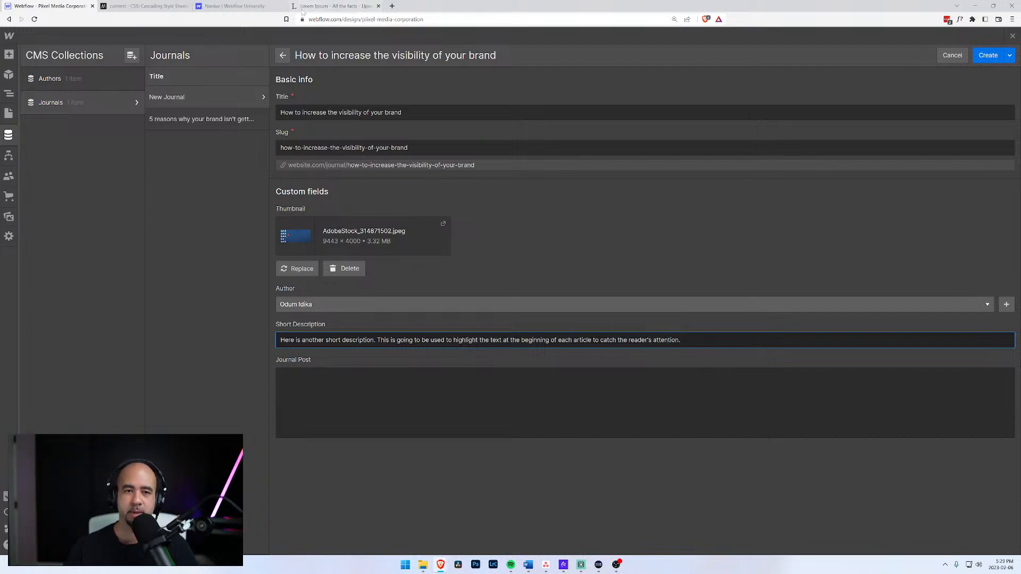
Copy the fourth and fifth Lorem Ipsum paragraphs into the Journal Post field.
click(302, 8)
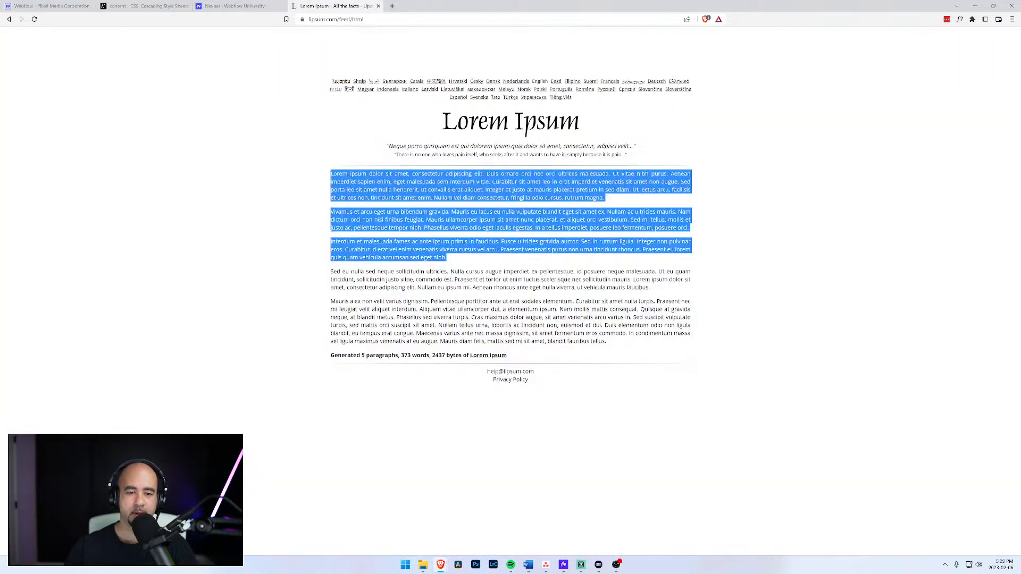
click(330, 274)
drag(330, 274, 610, 344)
key(ctrl+c)
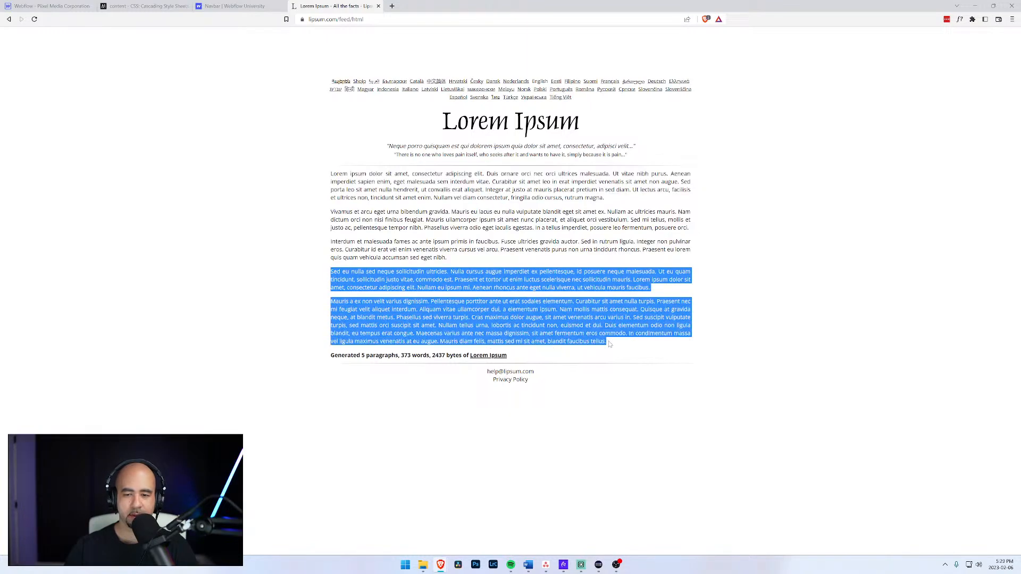
click(47, 7)
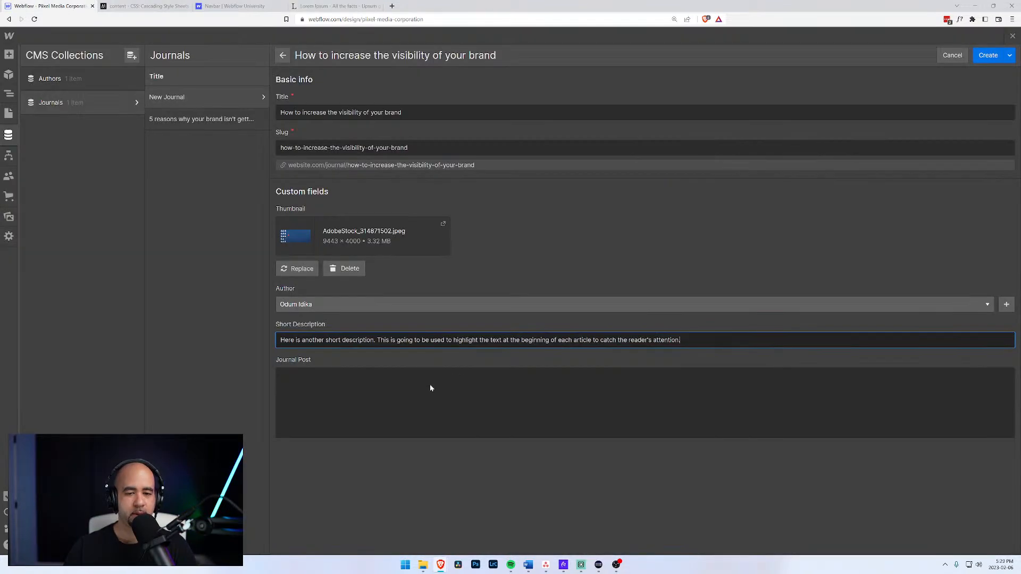
click(429, 388)
key(ctrl+v)
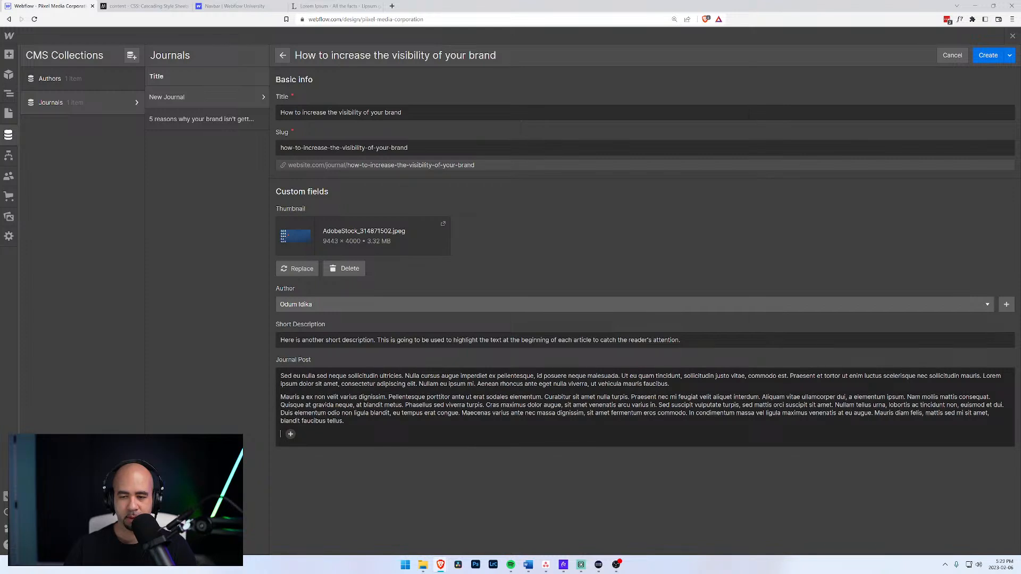
Split the body into paragraphs before Ut eu quam, Aliquam vitae, Cras maximus and Mauris diam felis.
click(621, 376)
key(Return)
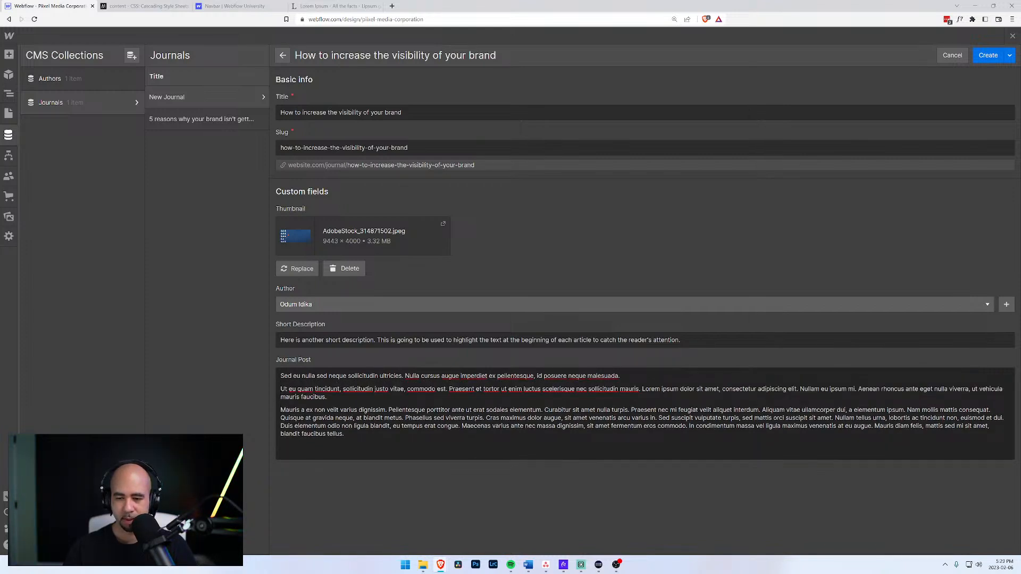
click(762, 409)
key(Return)
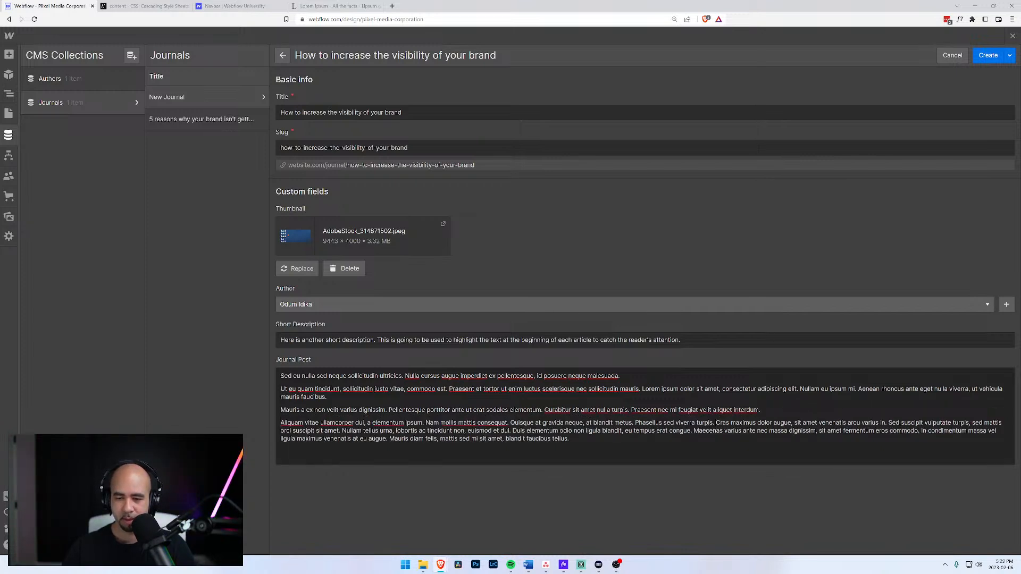
click(715, 423)
key(Return)
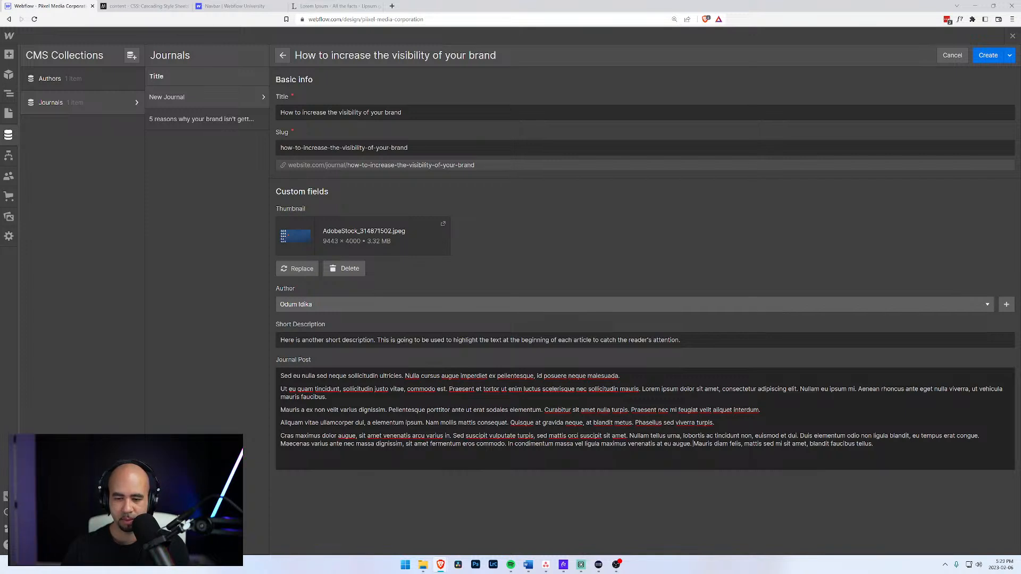
key(Return)
Separate 'Quisque at gravida neque' into its own paragraph and make it a blockquote.
drag(715, 424, 266, 416)
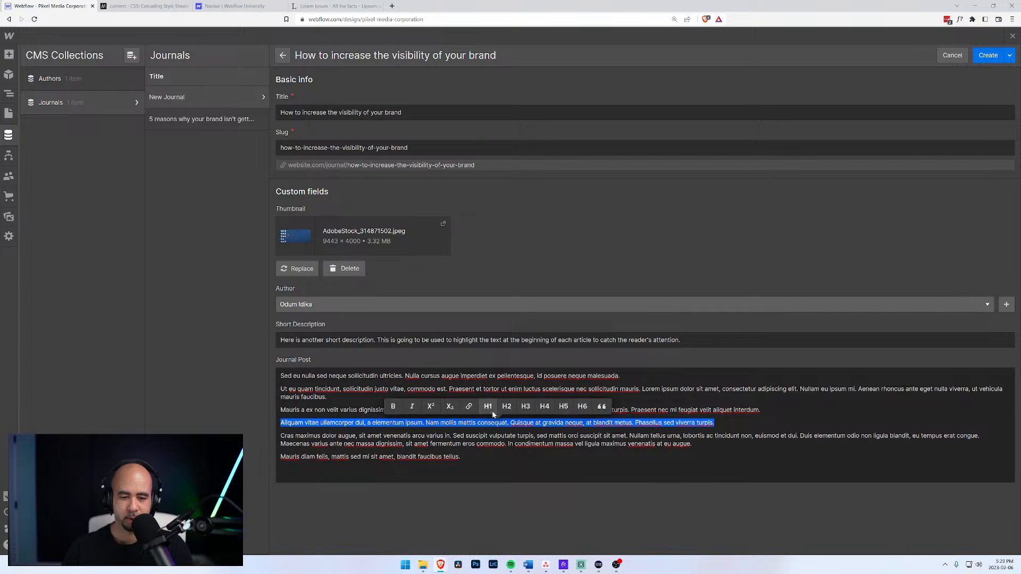
click(442, 423)
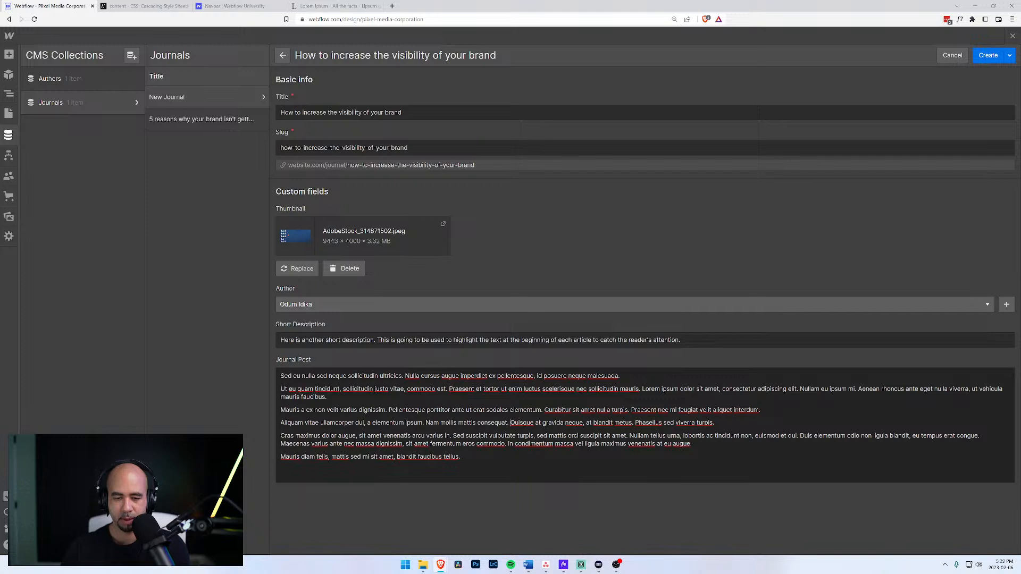
key(Return)
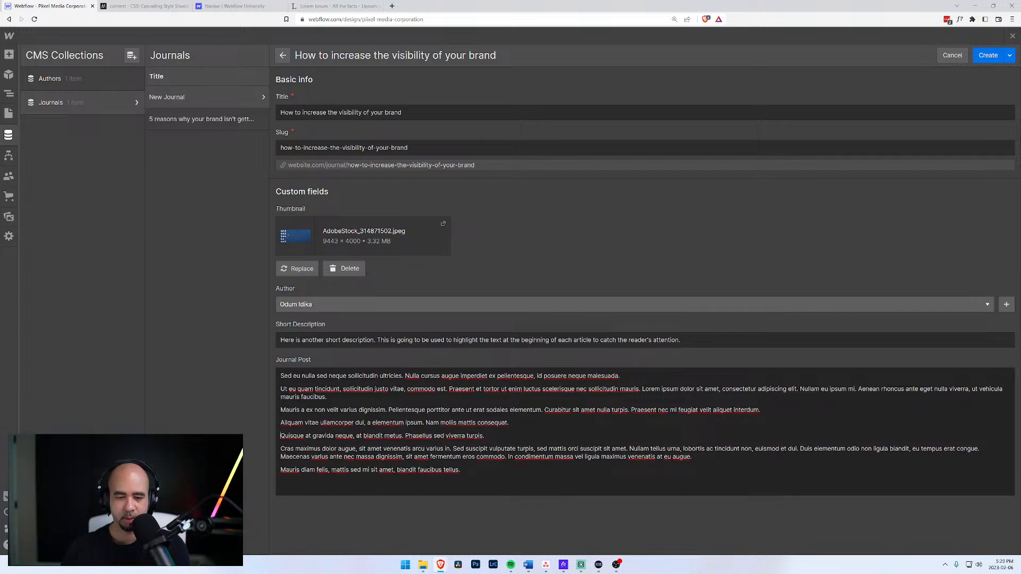
drag(485, 436, 275, 432)
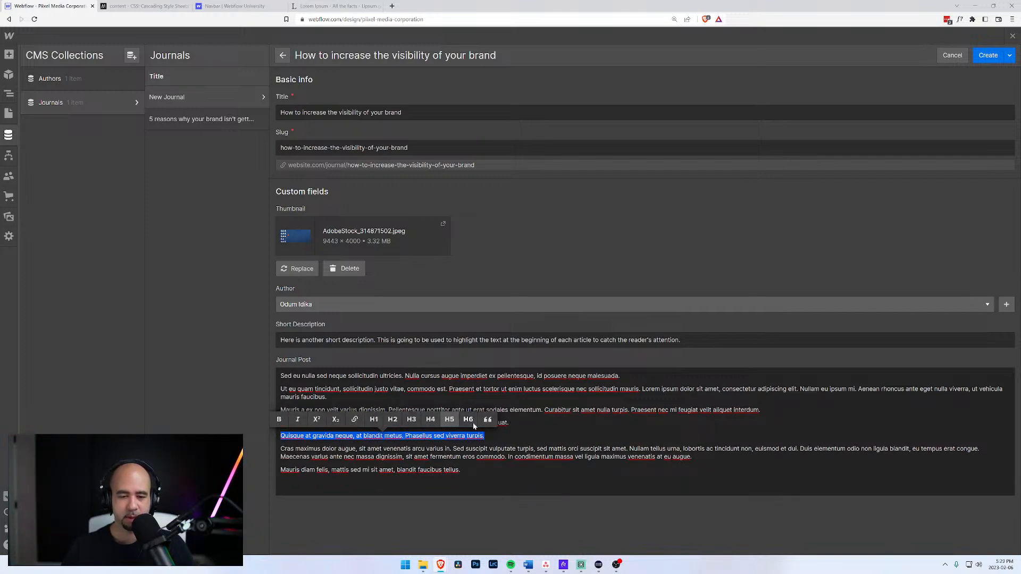
click(488, 419)
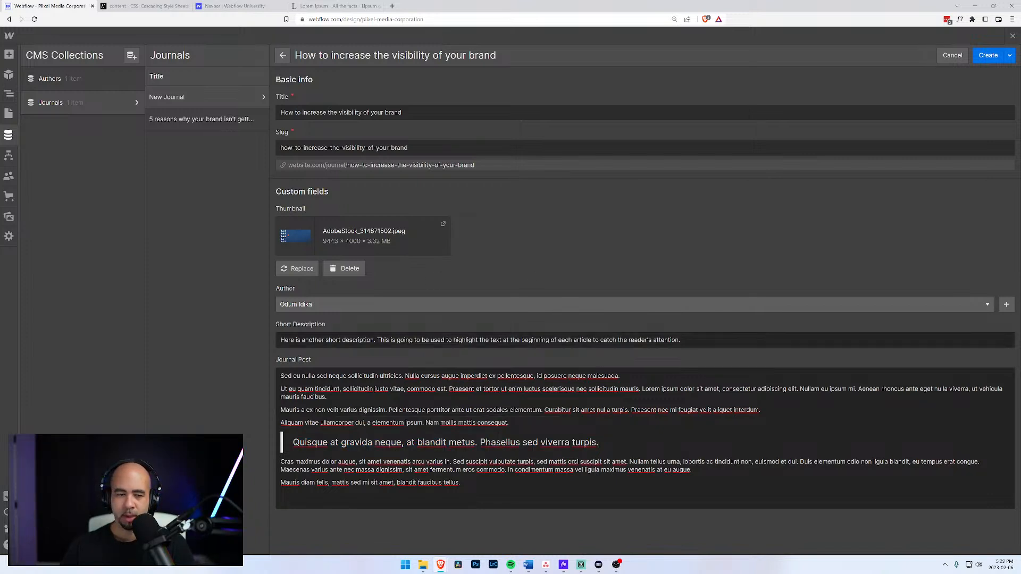
Create the second journal item, then return to the Home page and show the Navigator.
click(986, 56)
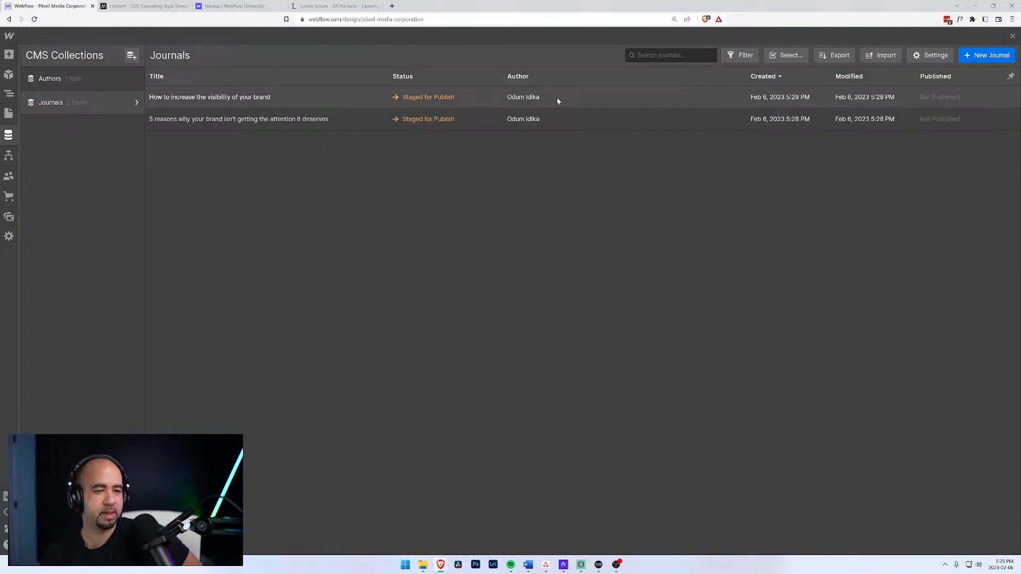
click(8, 113)
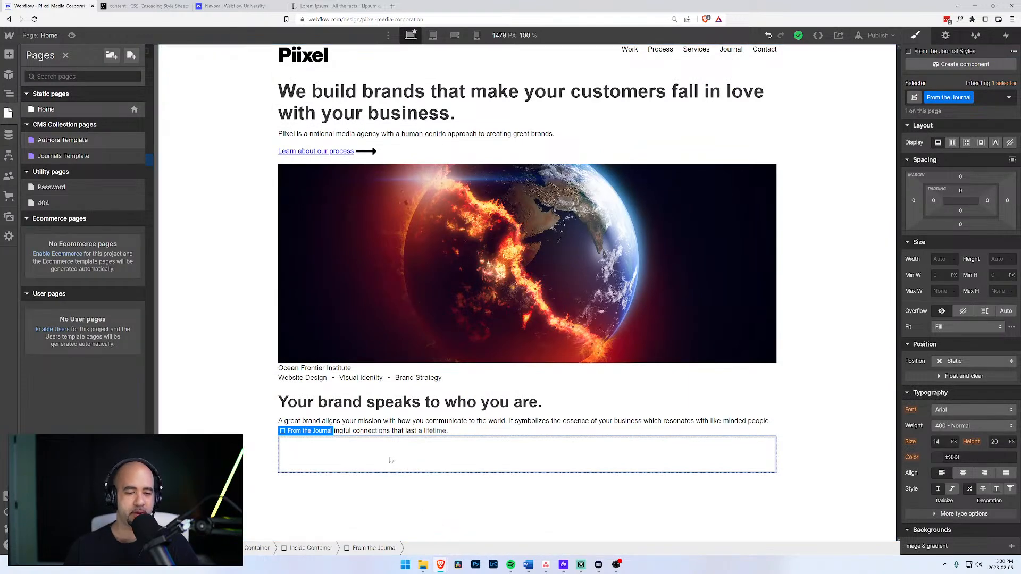
click(7, 136)
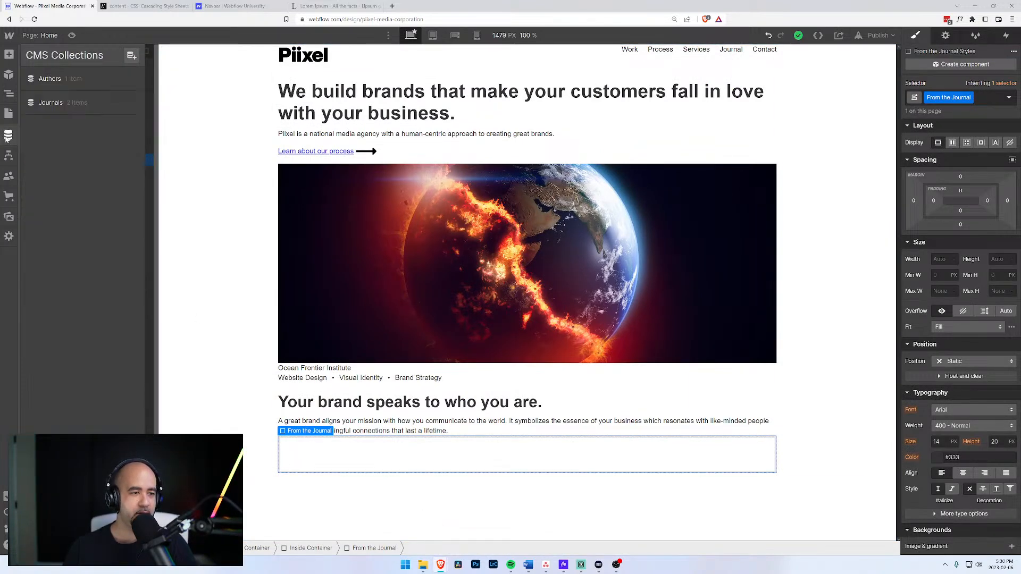
click(8, 113)
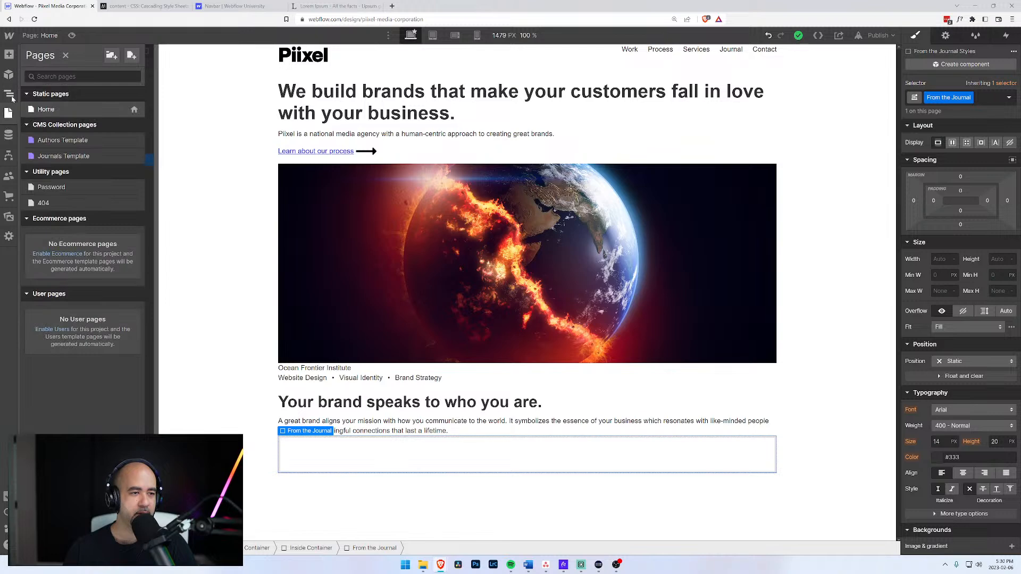
click(9, 94)
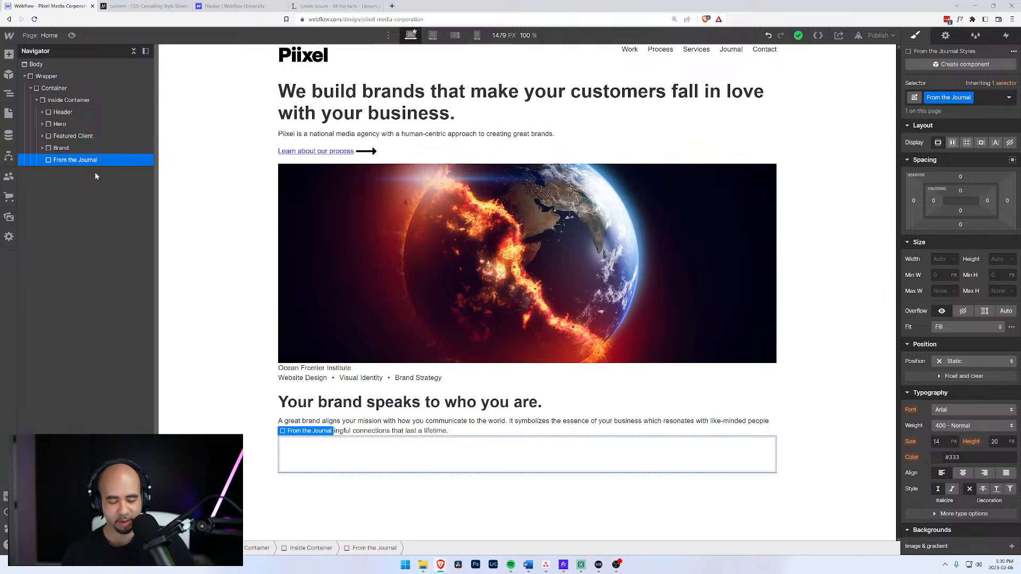
Insert a Collection List into From the Journal and set its source to the Journals collection.
key(ctrl+e)
text(col)
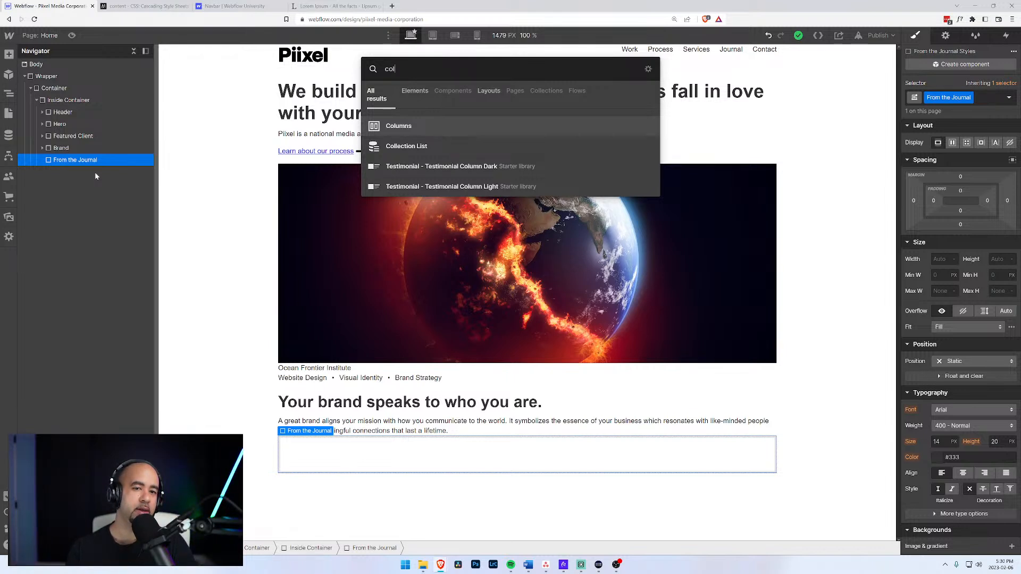
key(Down)
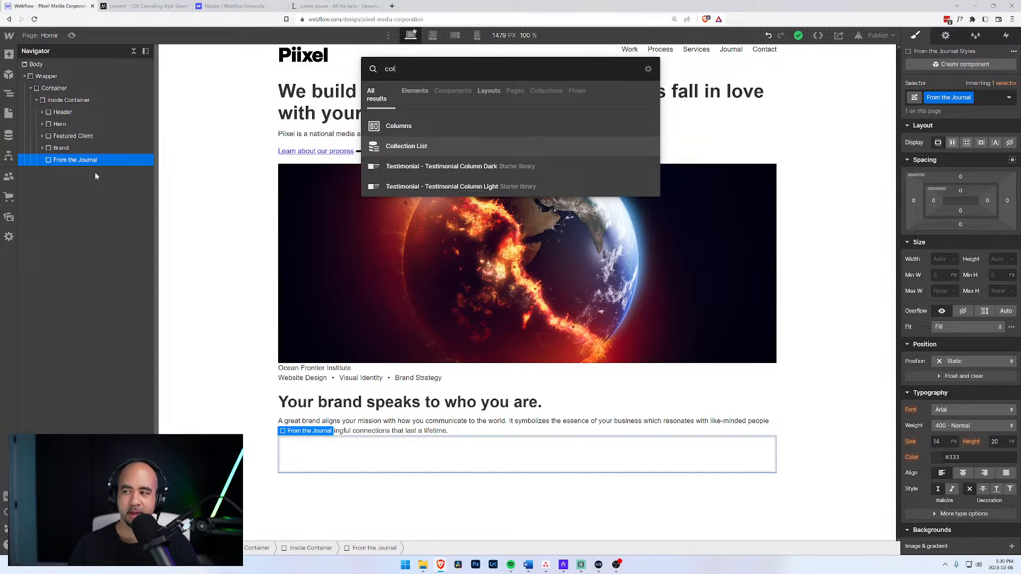
key(Return)
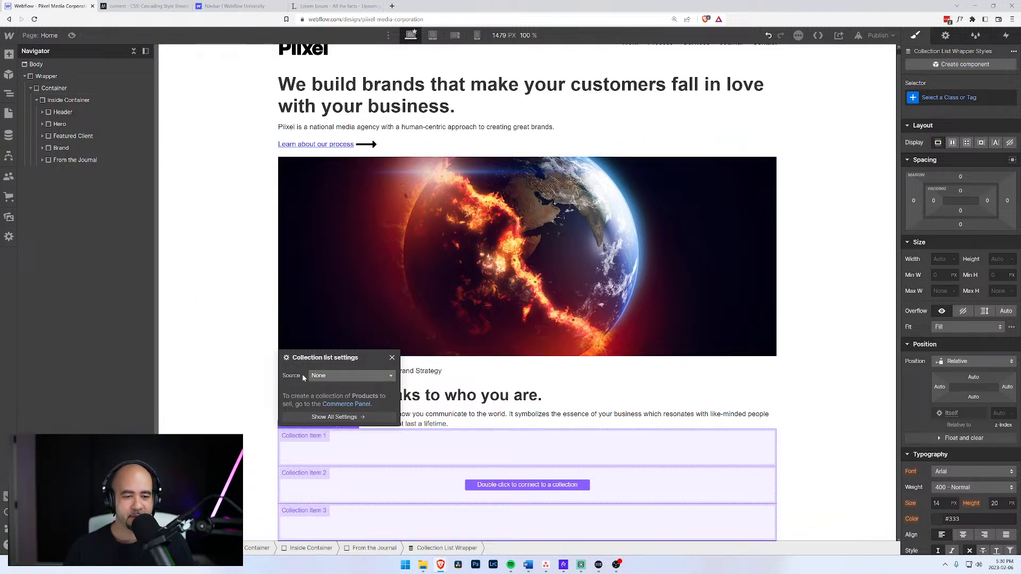
click(337, 376)
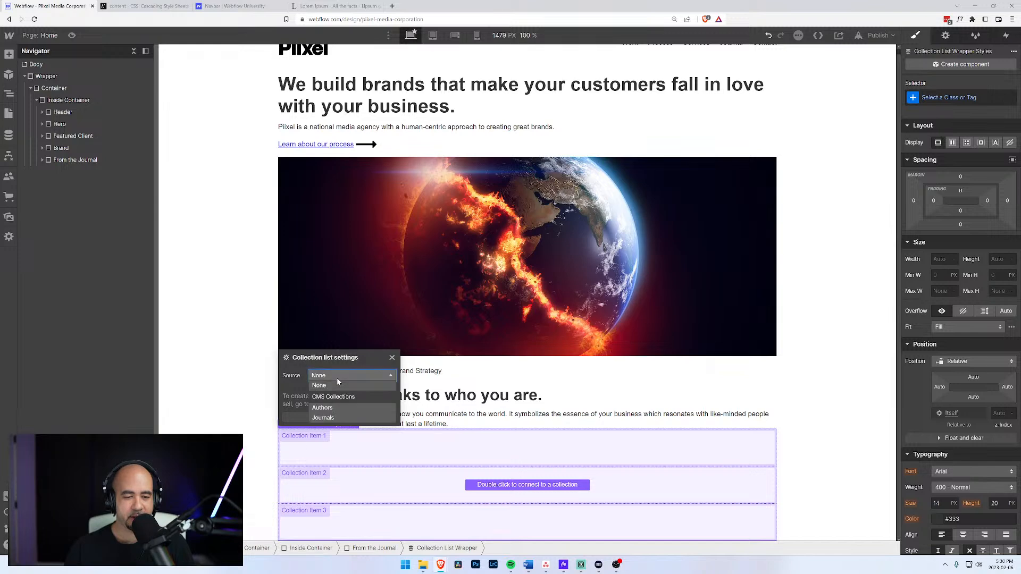
click(333, 418)
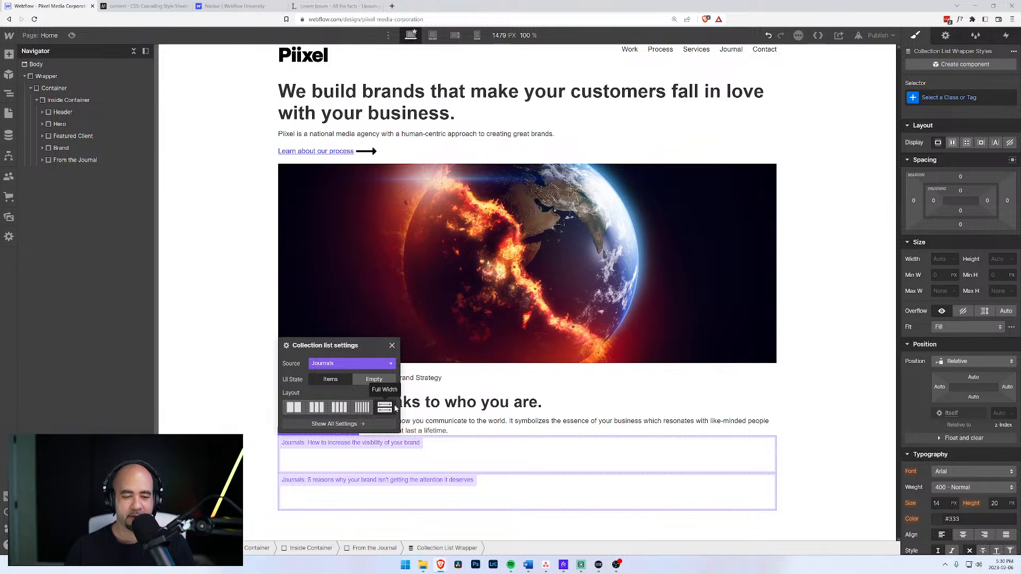
click(526, 404)
click(479, 449)
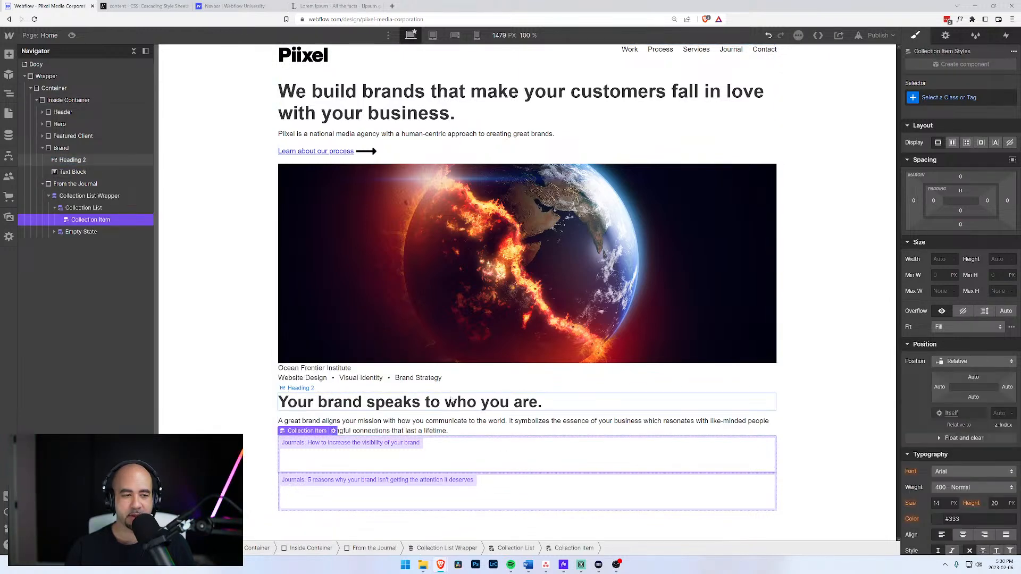
Add an H3 heading inside the Collection Item.
click(70, 208)
click(66, 195)
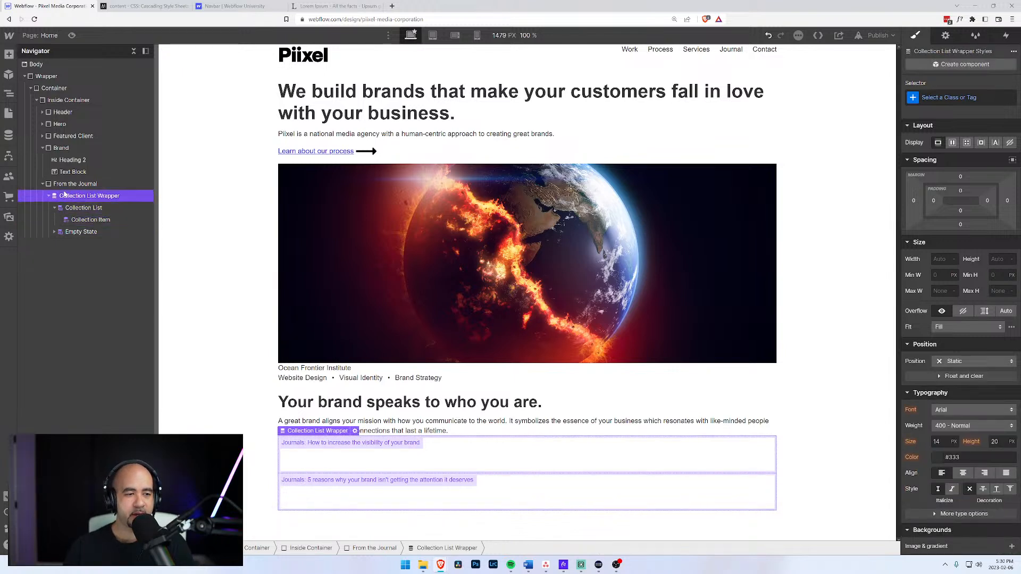
click(85, 220)
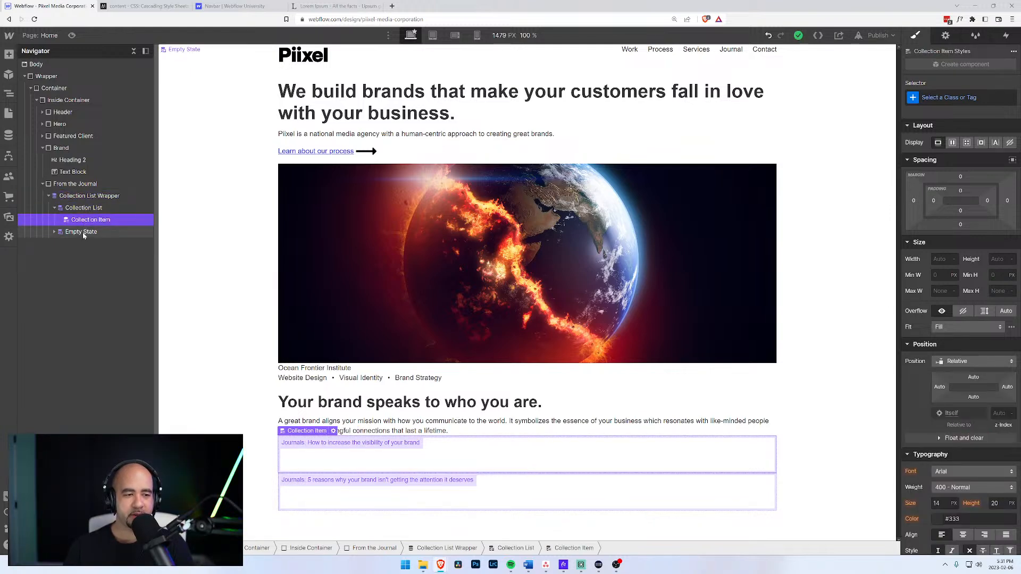
key(ctrl+e)
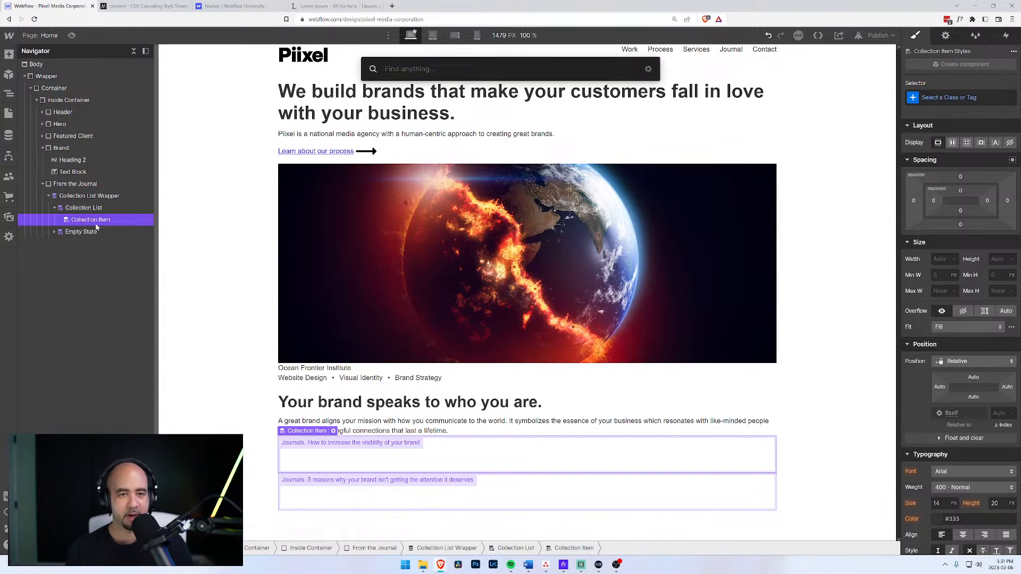
text(hea)
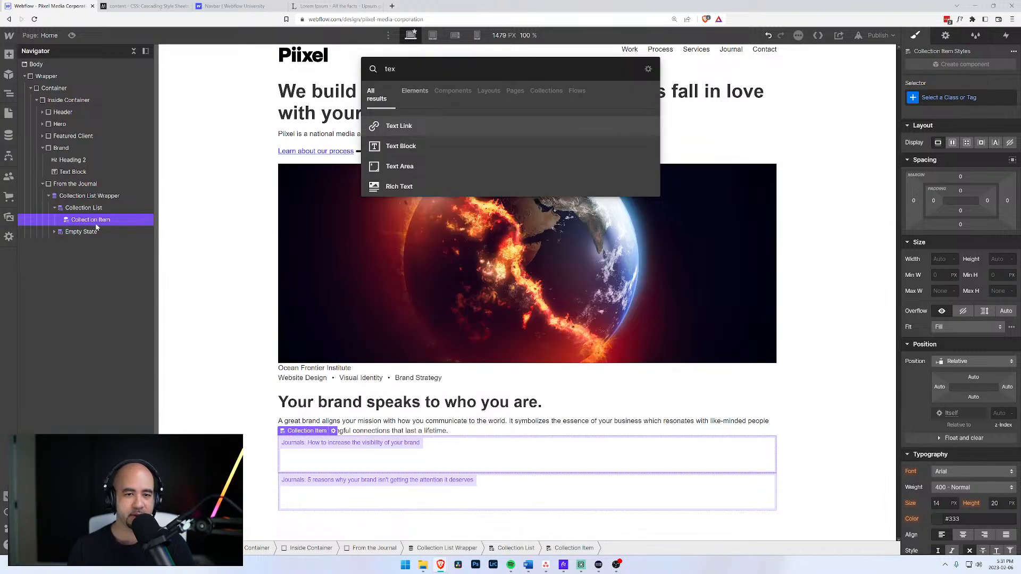
key(BackSpace)
key(BackSpace)
key(BackSpace)
text(head)
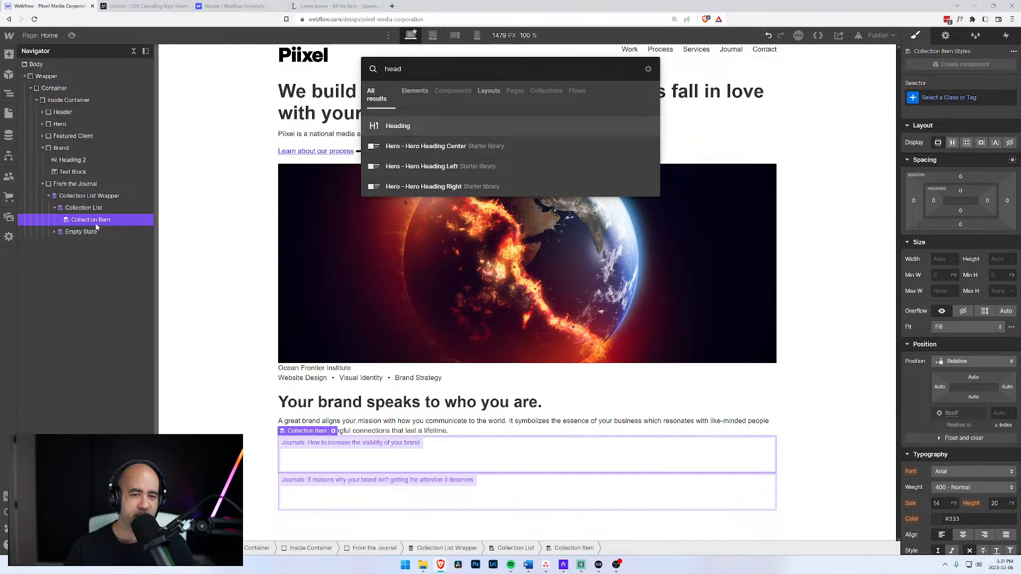
key(Return)
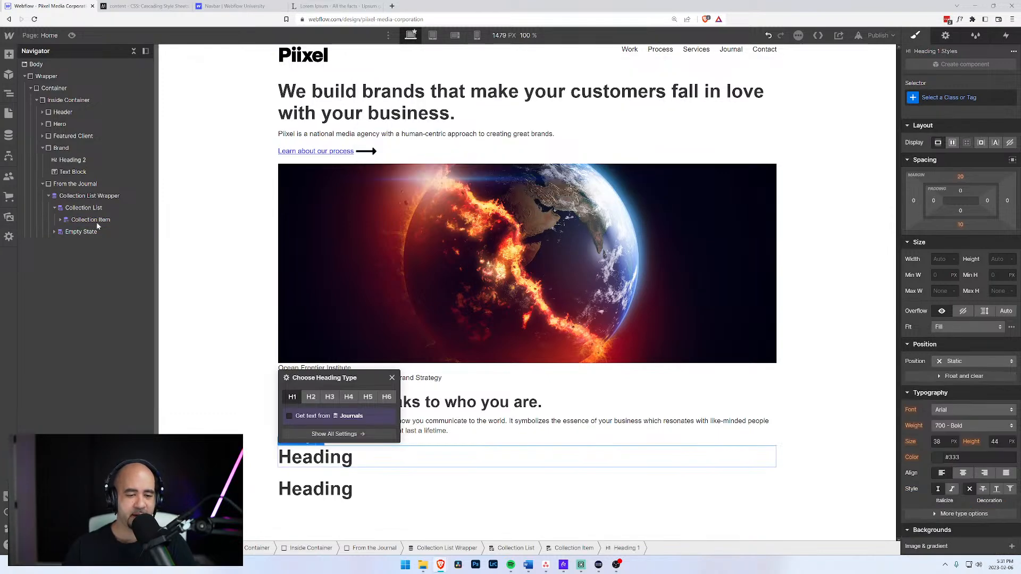
click(330, 397)
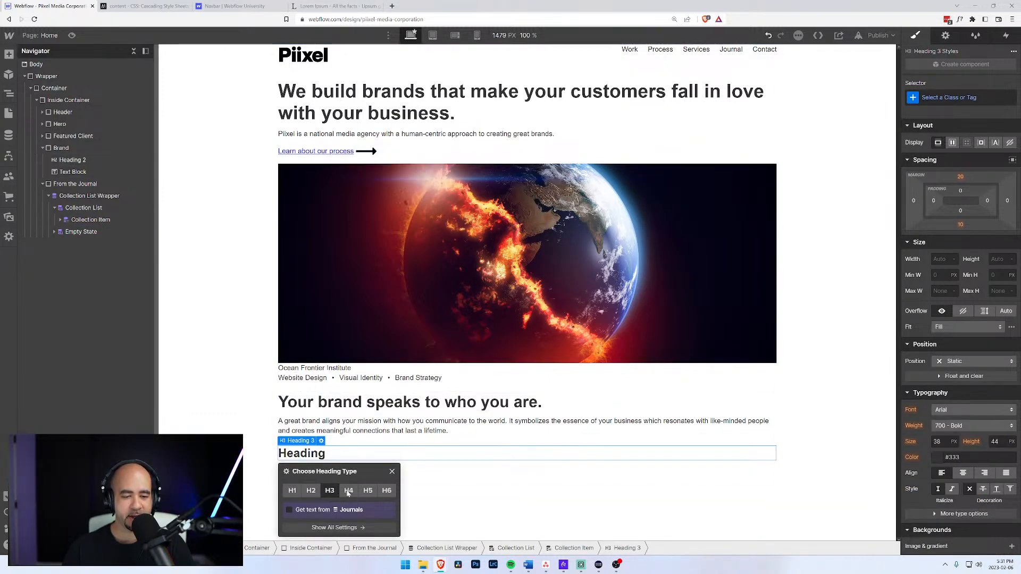
Bind the heading text to the Journals Title field.
click(289, 511)
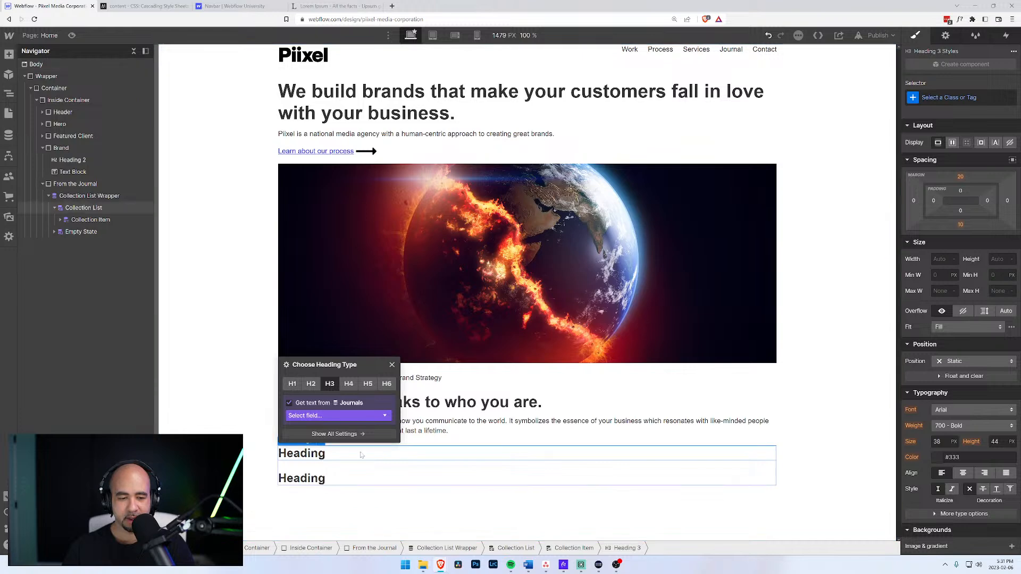
click(387, 416)
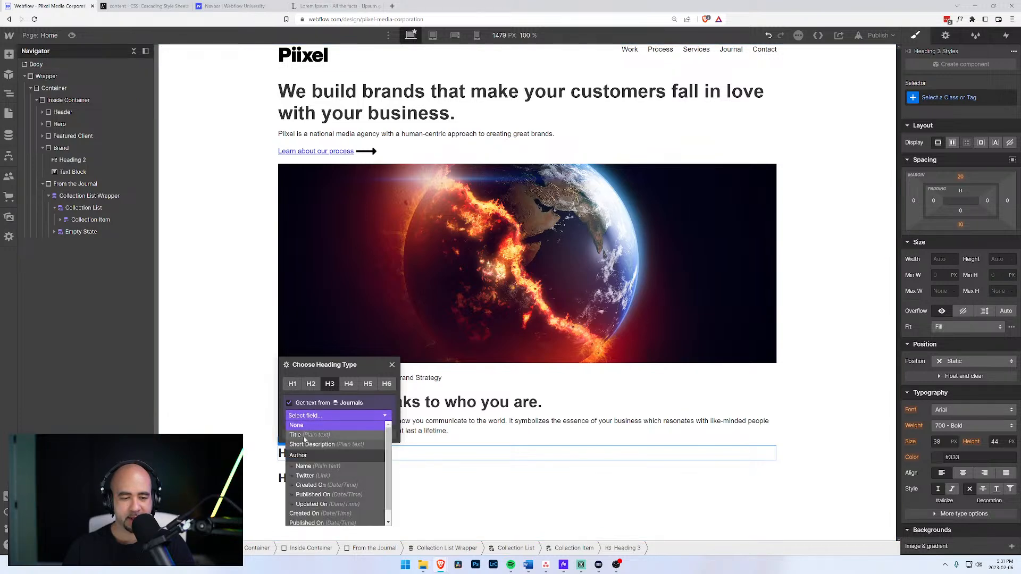
scroll(319, 445, down, 1)
scroll(319, 445, up, 1)
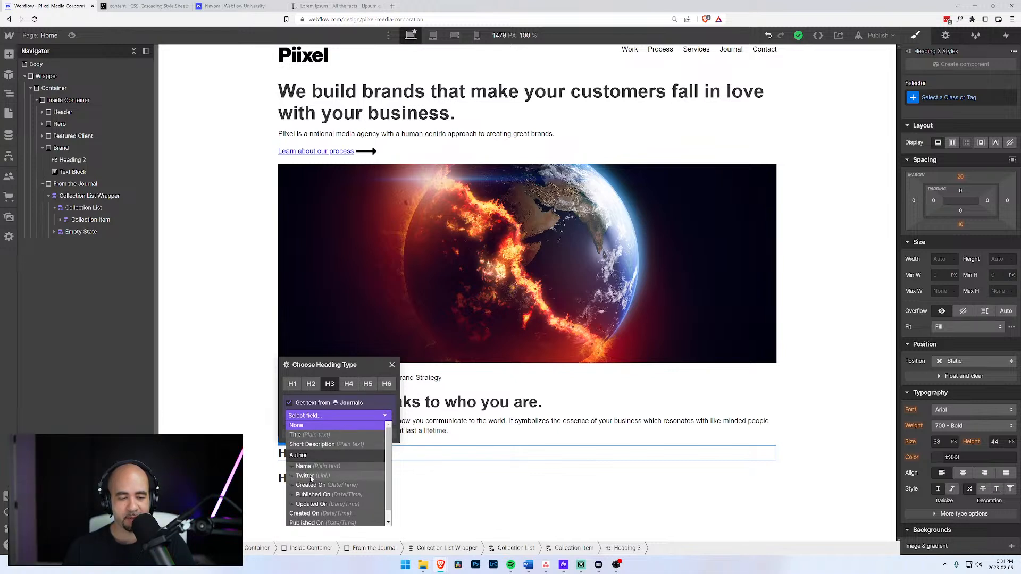
scroll(317, 508, down, 1)
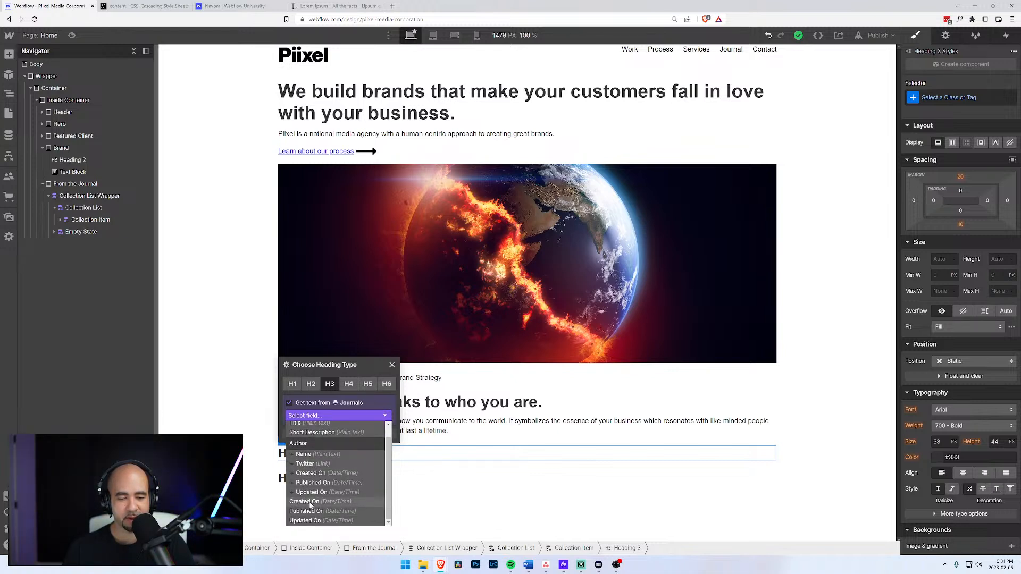
scroll(306, 463, up, 1)
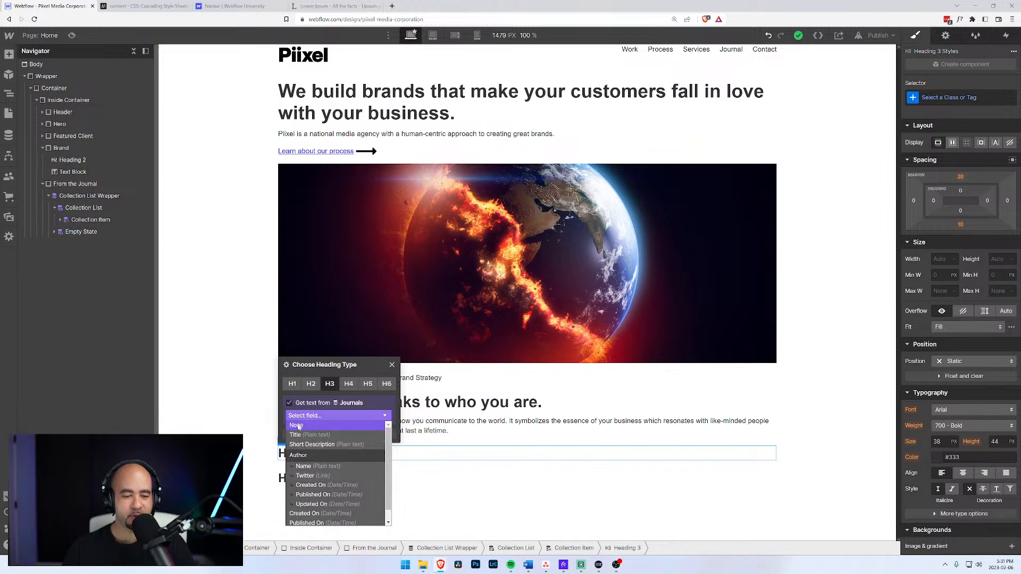
click(300, 436)
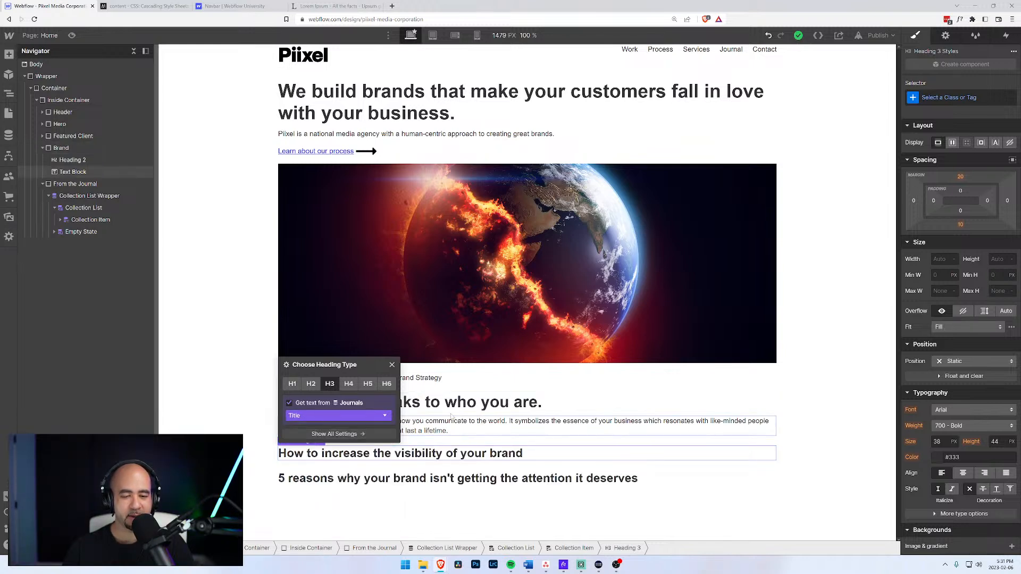
click(319, 427)
click(325, 453)
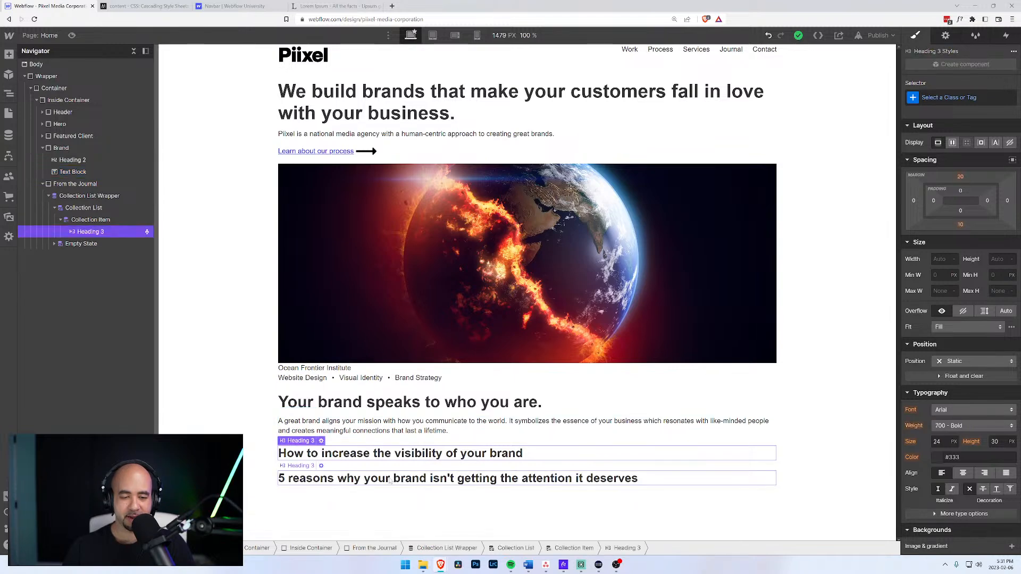
click(384, 481)
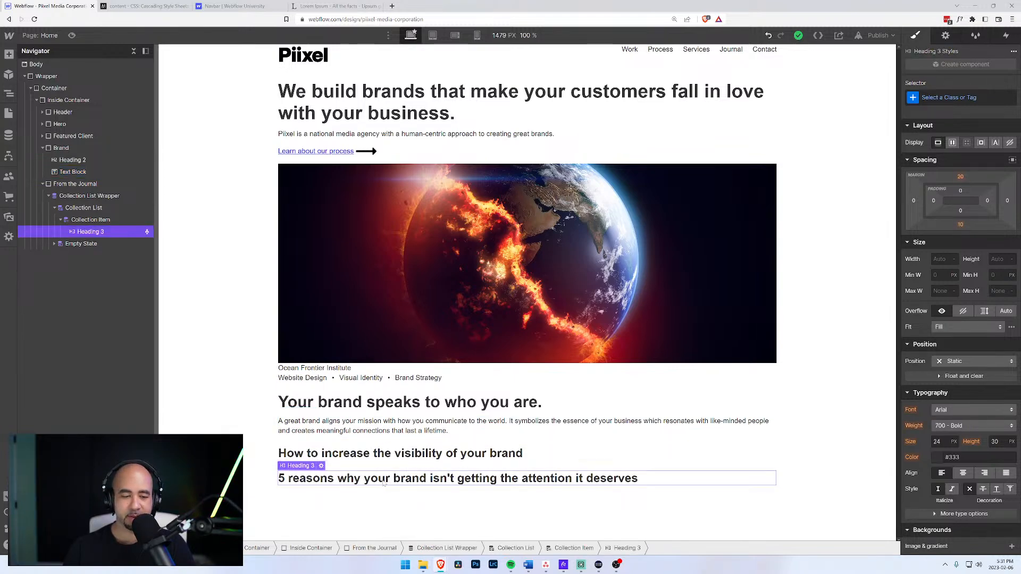
Add a Text Block under the heading that pulls the author's Name field from Journals.
click(96, 220)
key(ctrl+k)
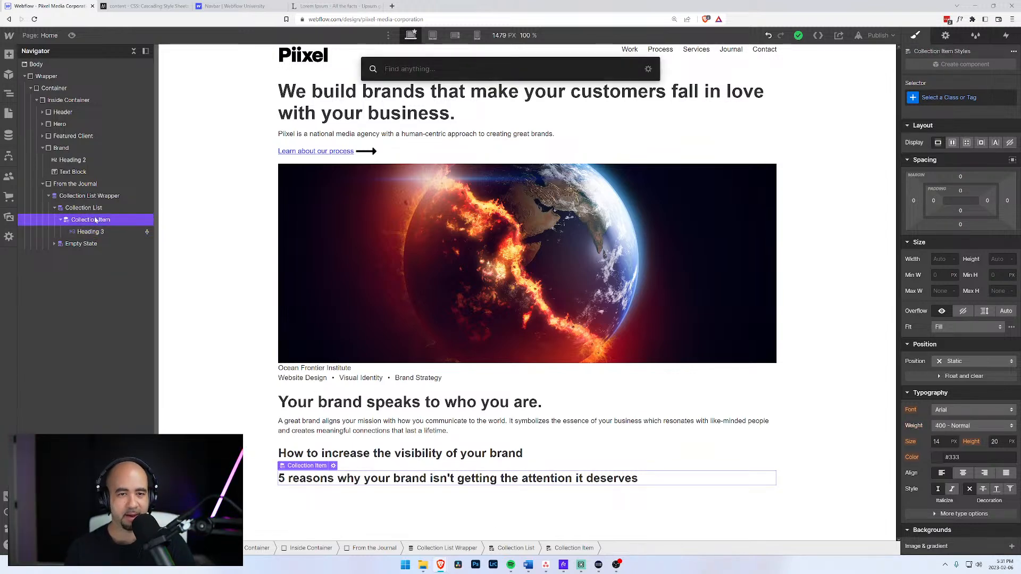
text(text)
key(Down)
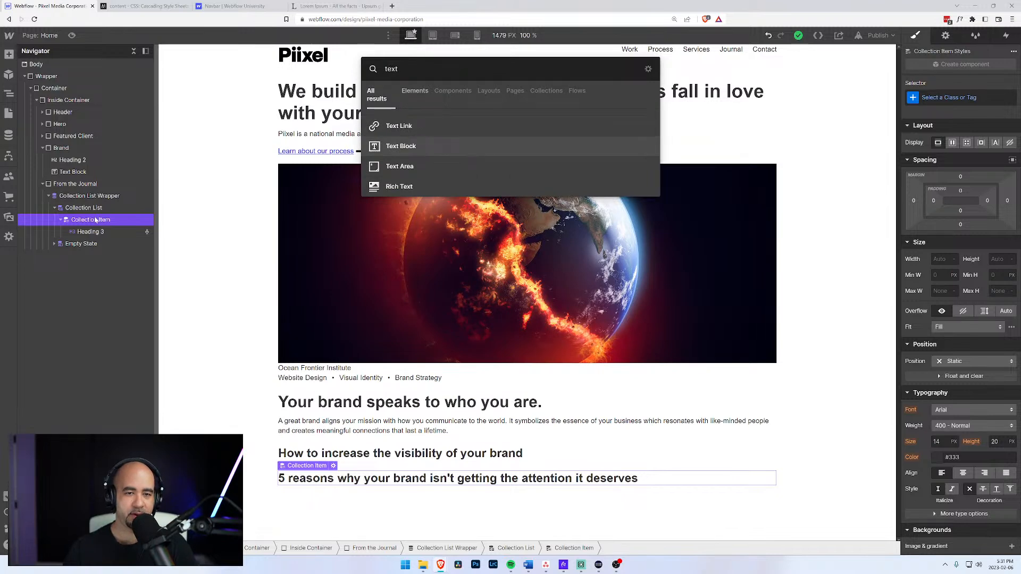
key(Return)
click(304, 476)
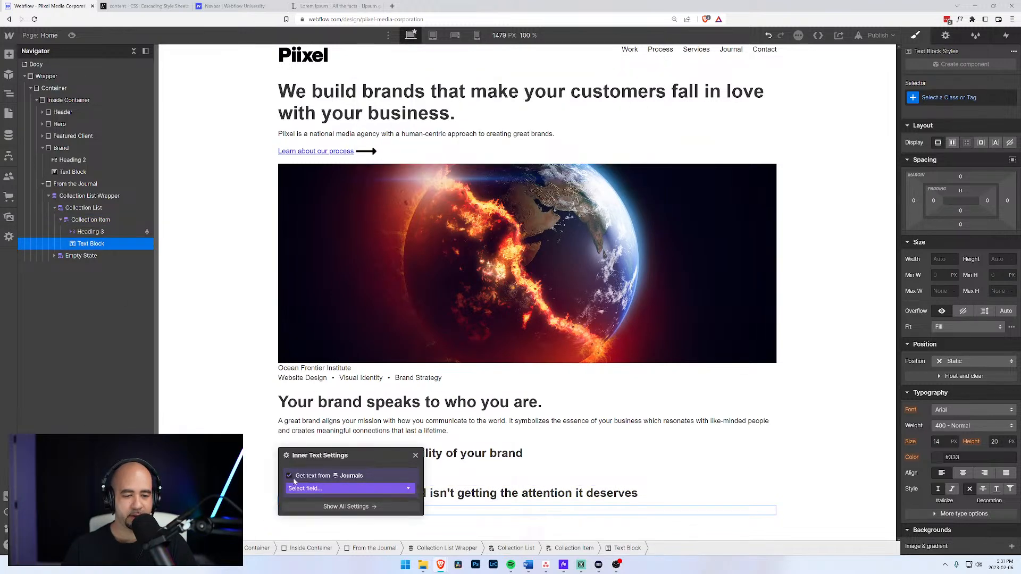
click(319, 488)
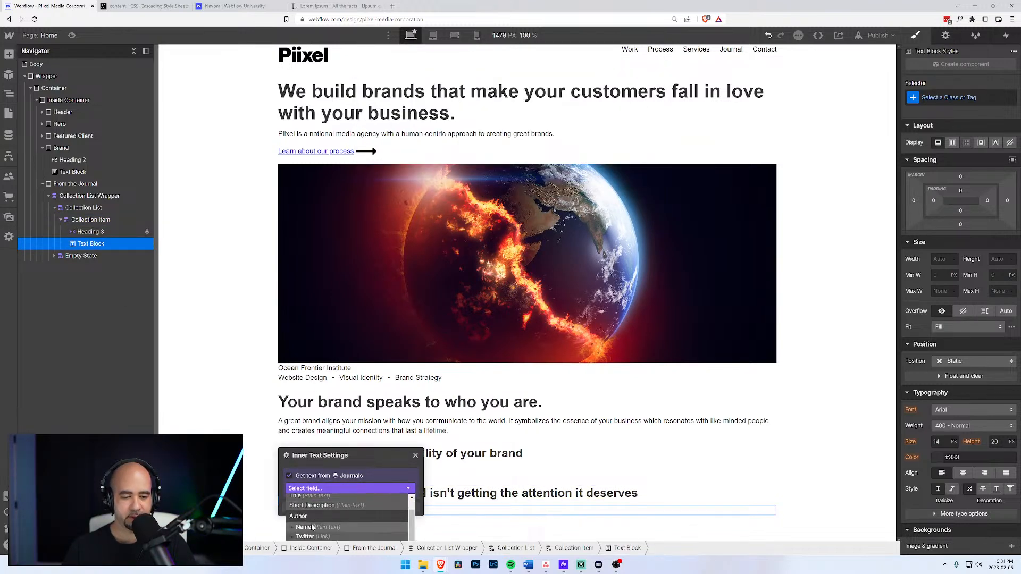
click(308, 537)
click(297, 399)
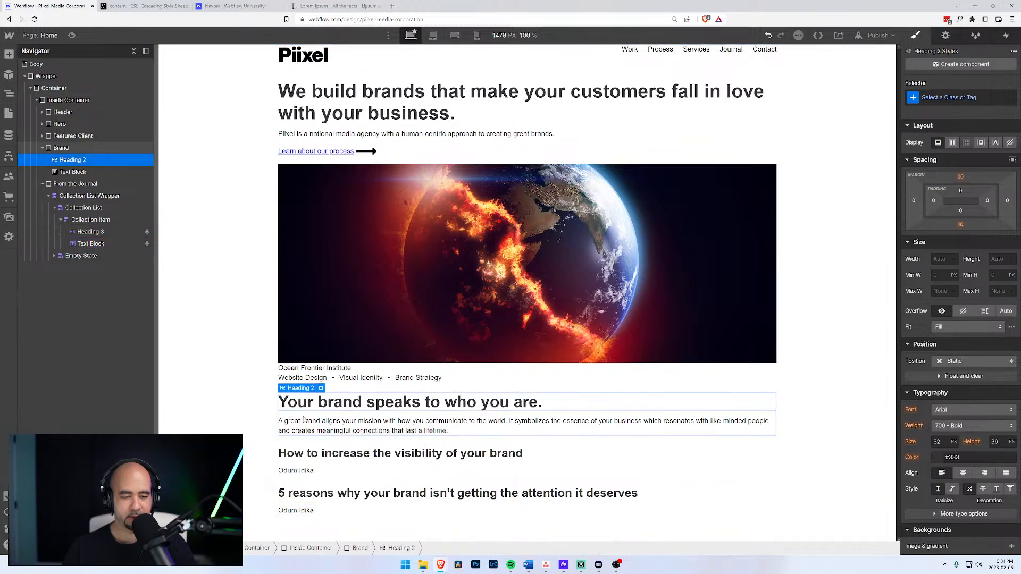
click(88, 232)
click(88, 244)
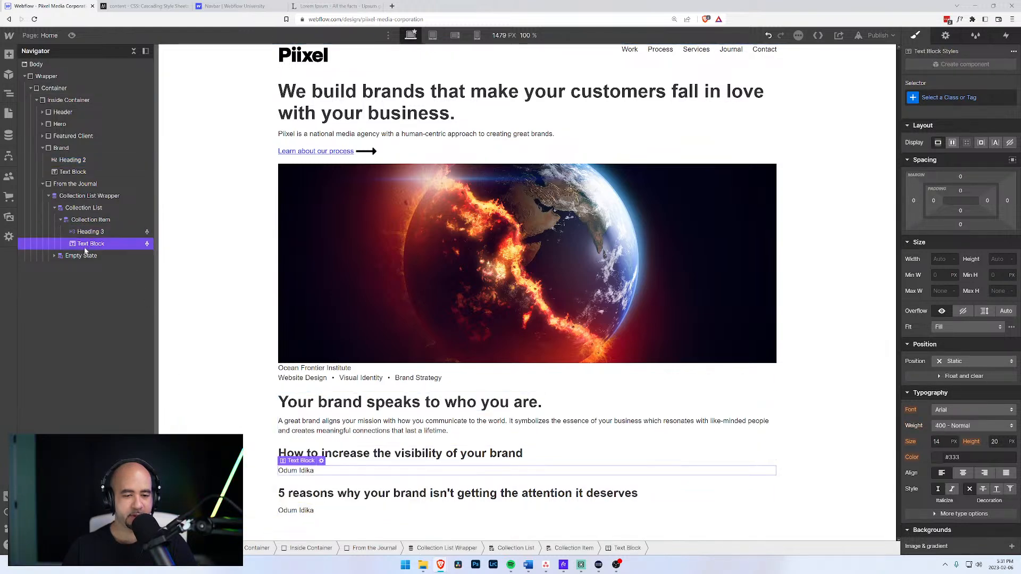
click(84, 222)
Add a div block above the title heading and give it the new class Journal Thumbnail.
key(ctrl+k)
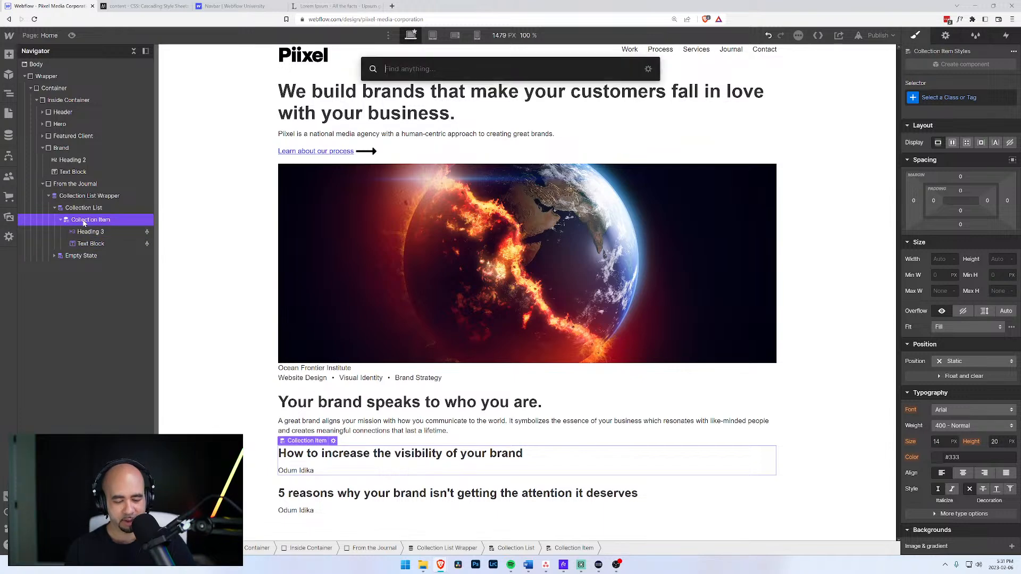
text(d)
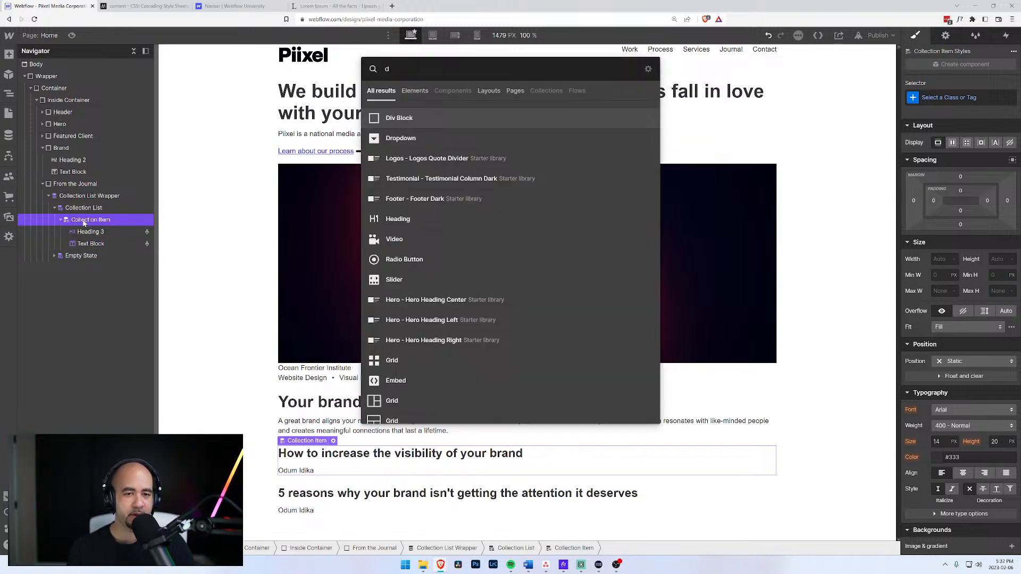
text(i)
key(Return)
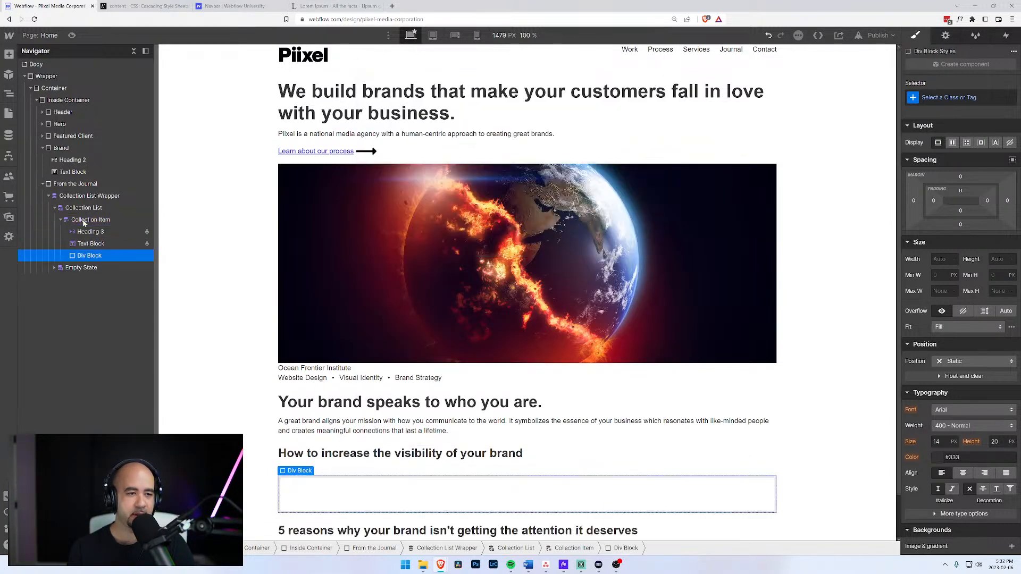
drag(85, 261, 83, 233)
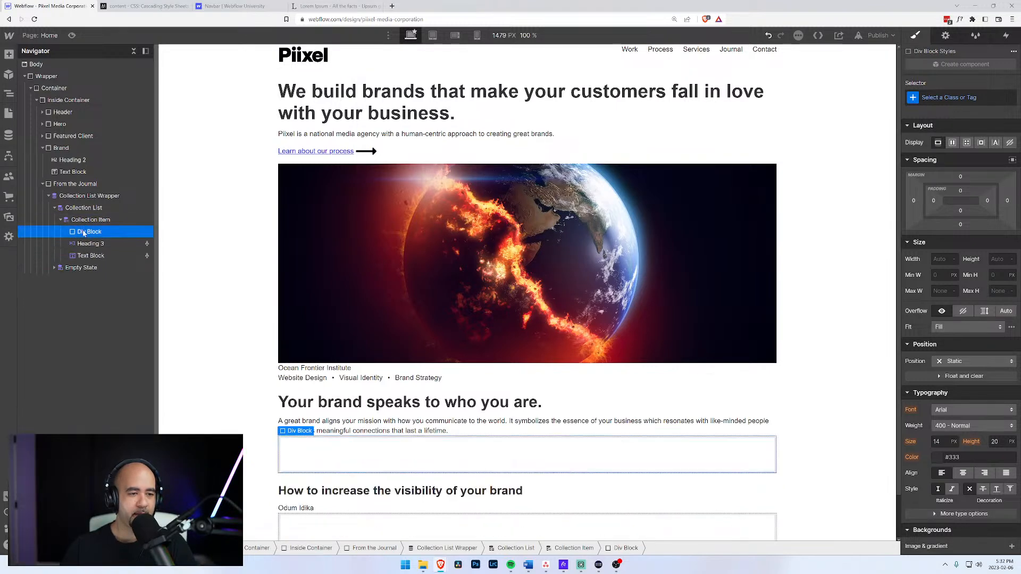
click(956, 97)
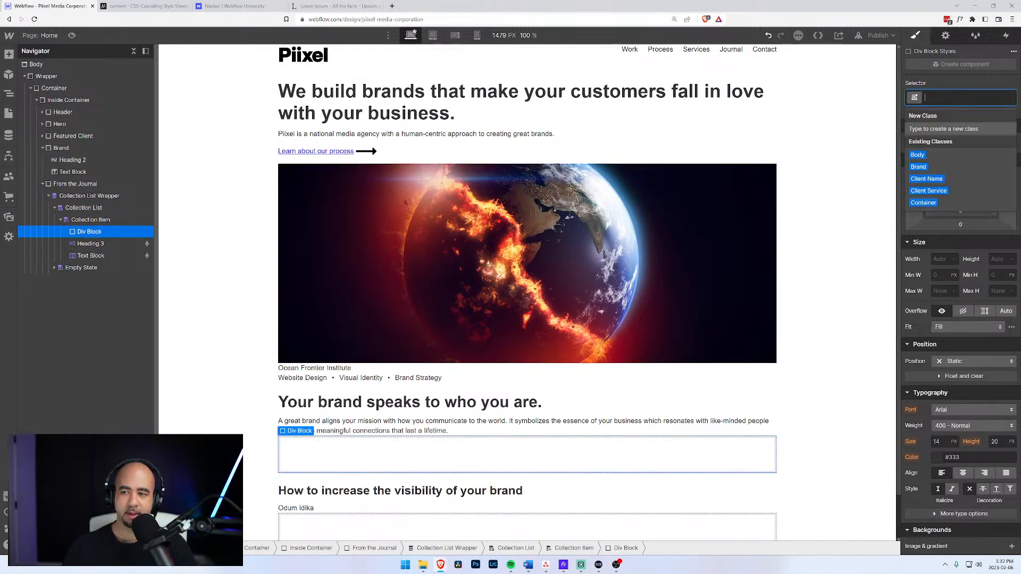
text(Journal)
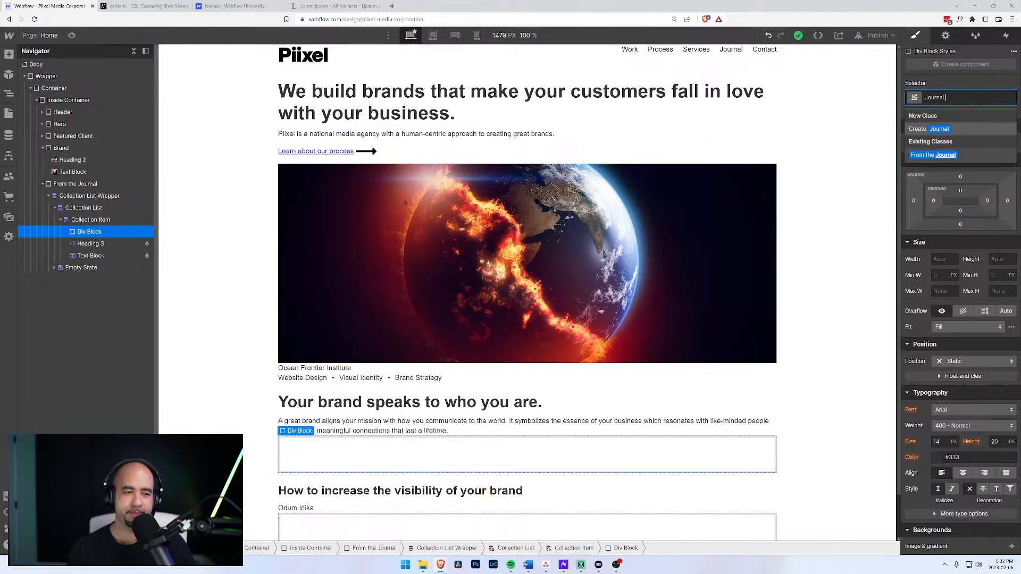
text(Thu)
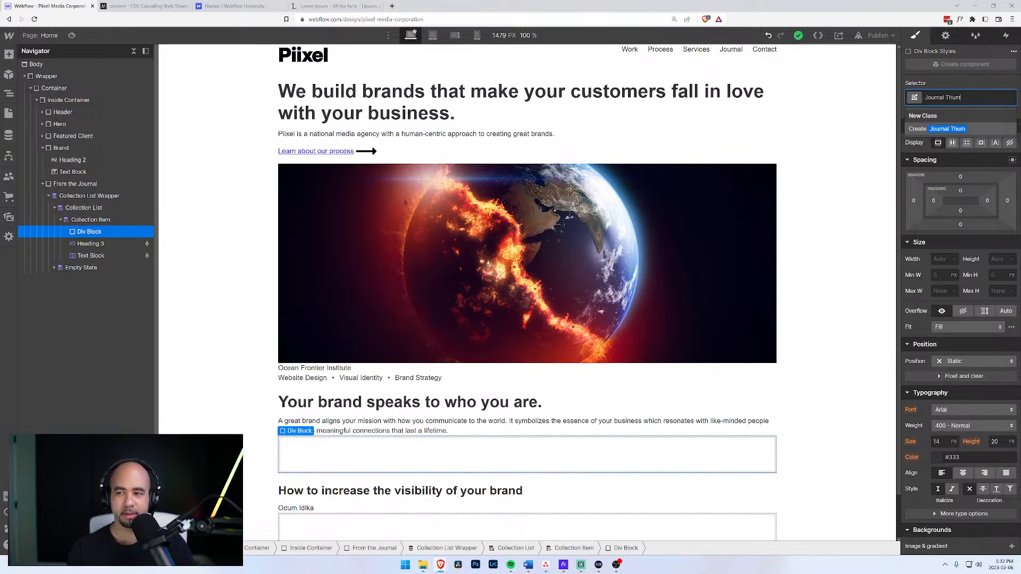
text(mb)
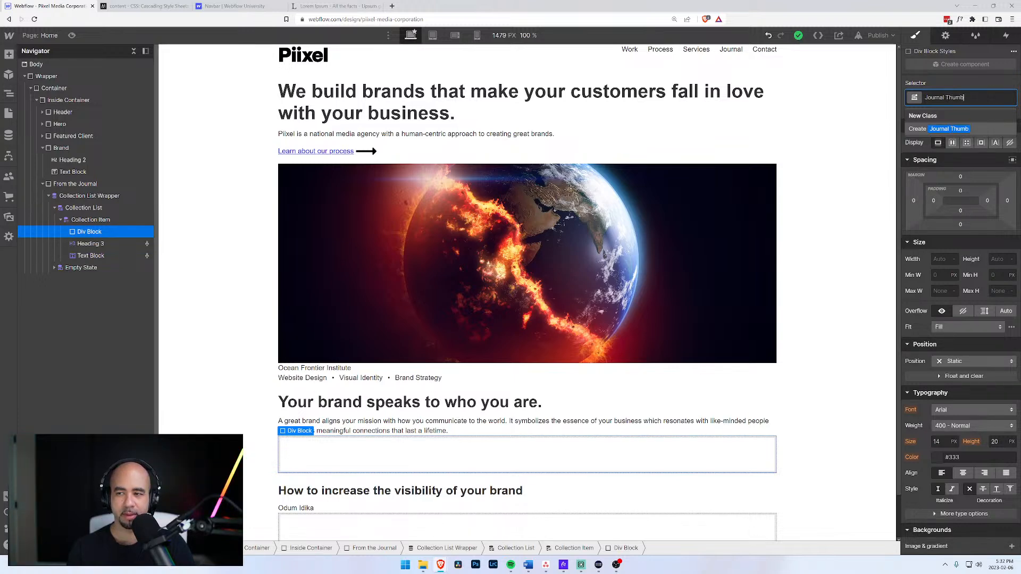
text(nail)
key(Return)
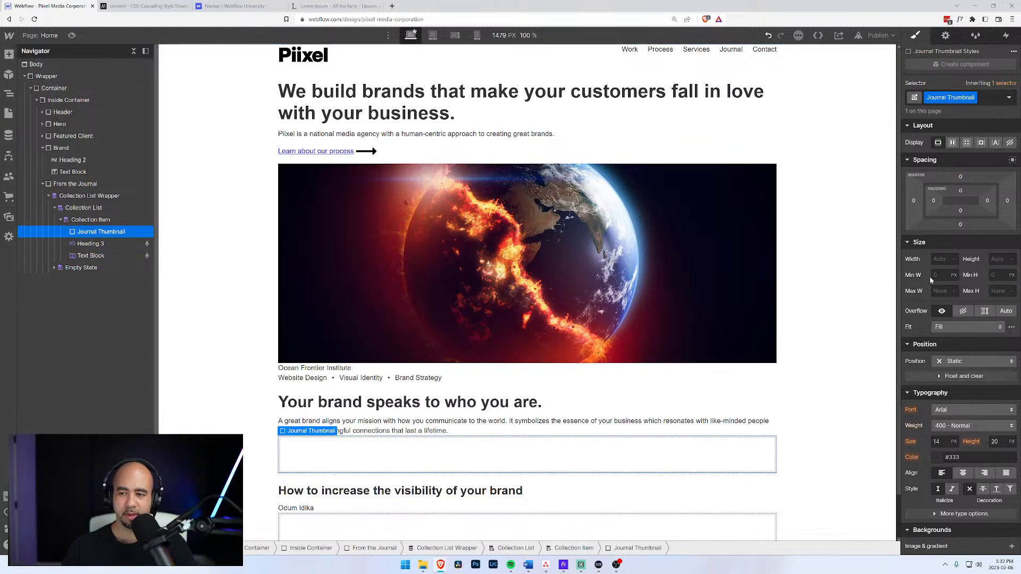
Set the Journal Thumbnail box to 100% width and 300 px height.
click(939, 259)
text(`1)
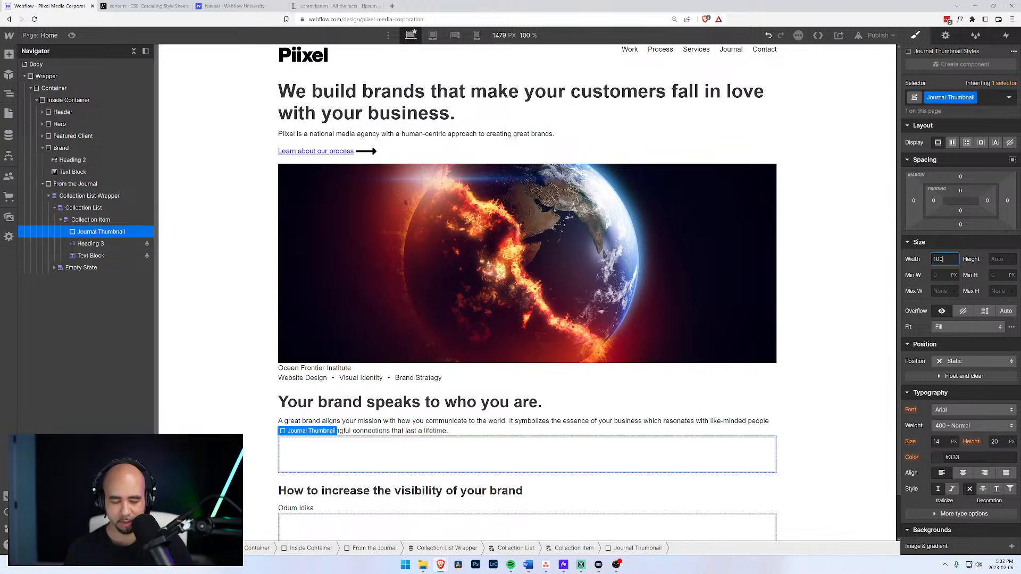
key(Return)
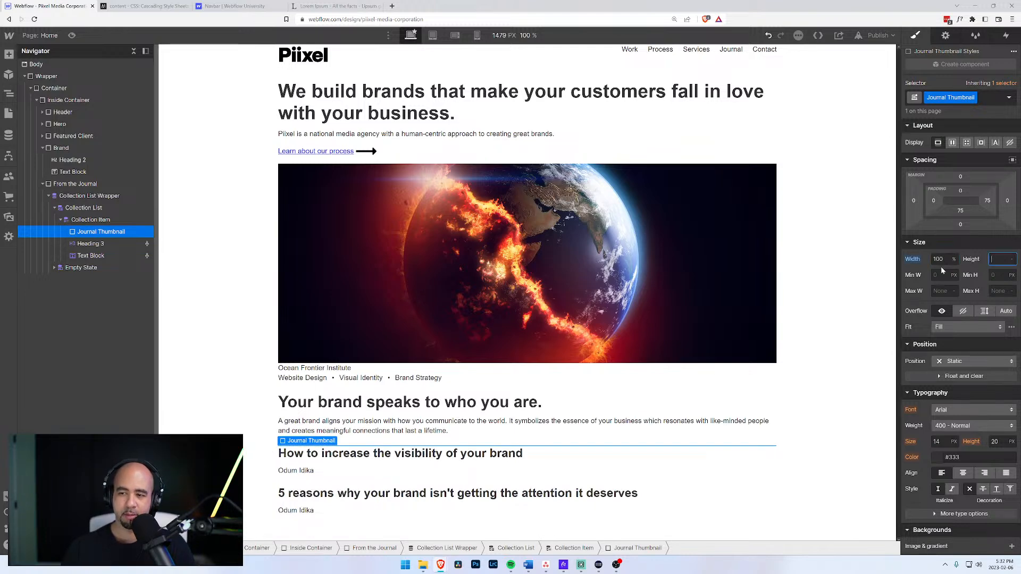
click(548, 197)
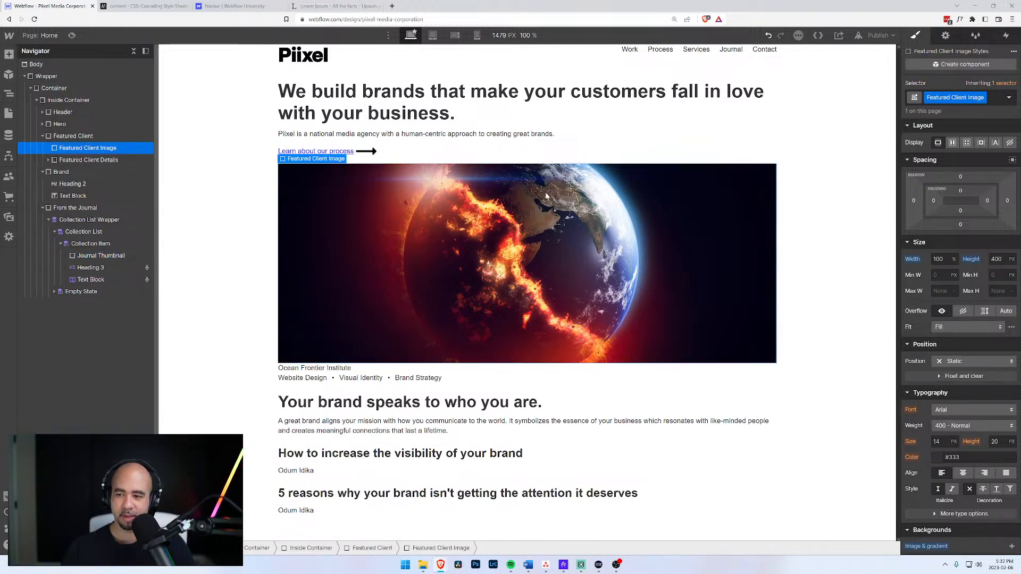
click(91, 257)
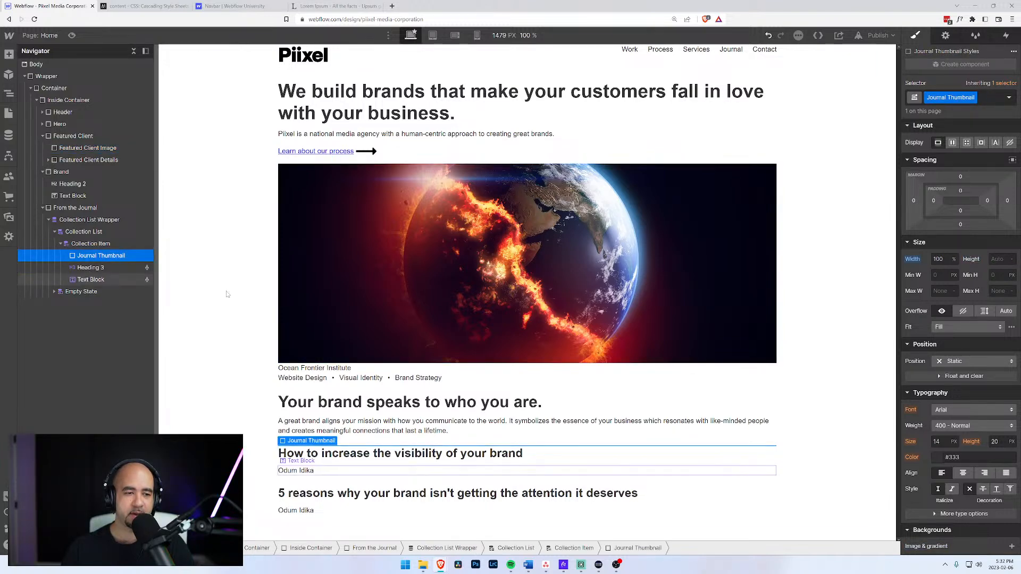
click(998, 259)
text(30)
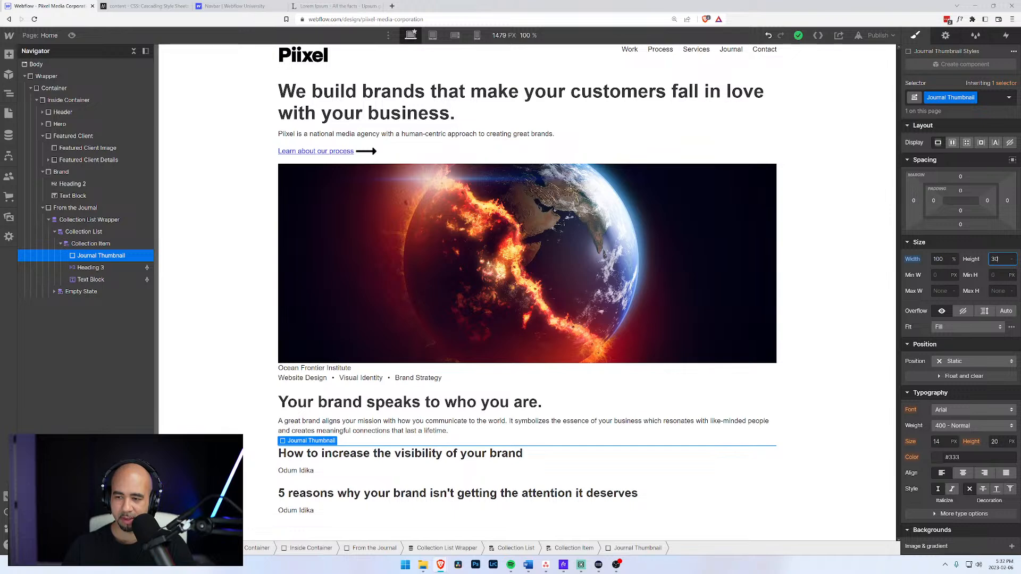
text(0)
key(Tab)
Add a background image to the thumbnail, then undo it.
scroll(455, 350, down, 5)
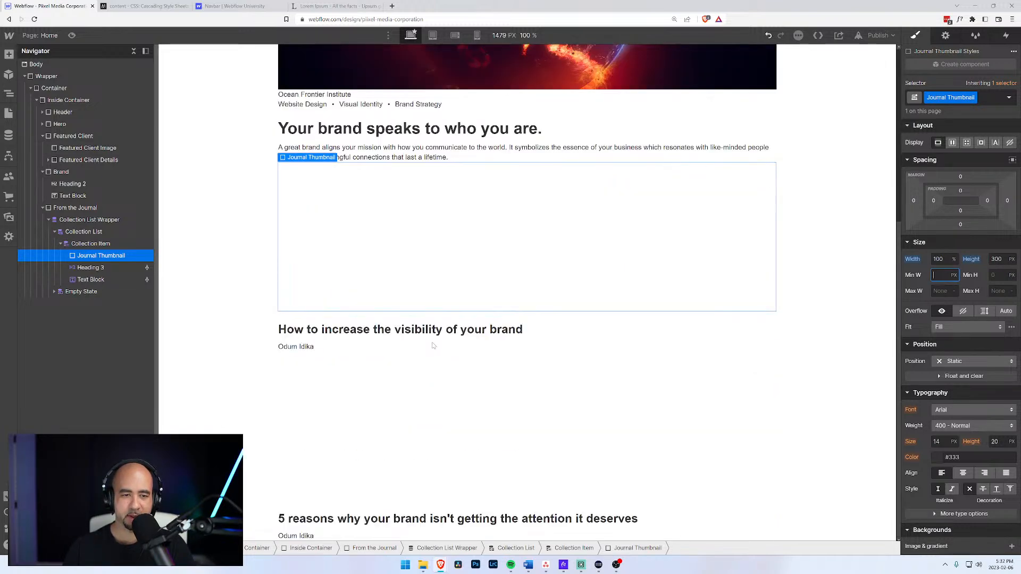
scroll(933, 419, down, 4)
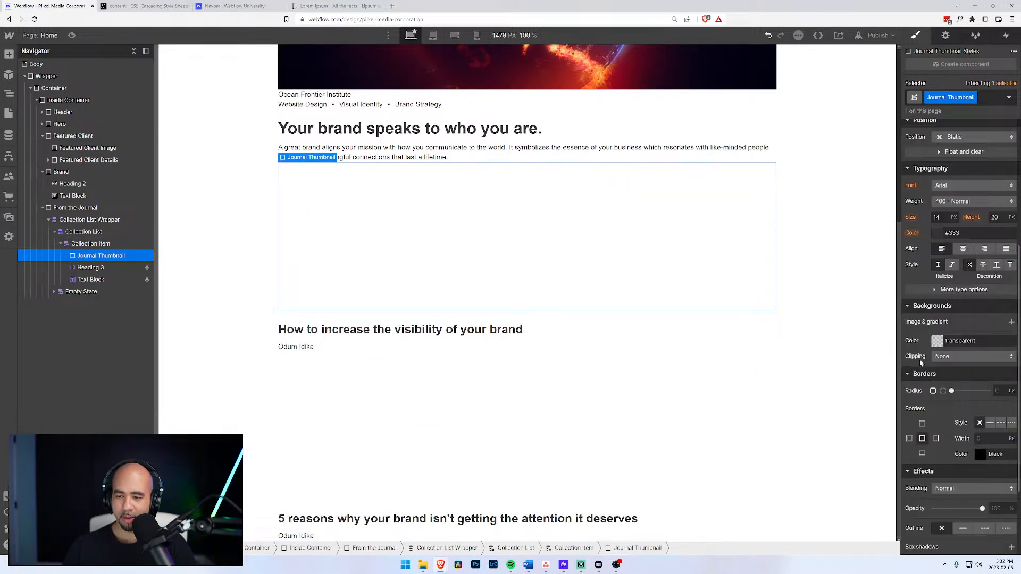
click(1013, 323)
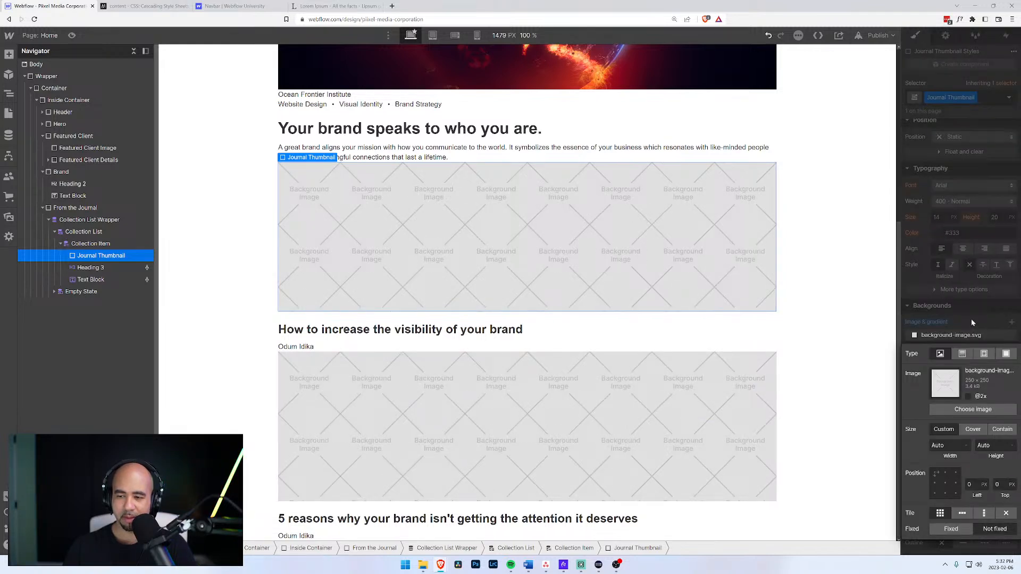
key(ctrl+z)
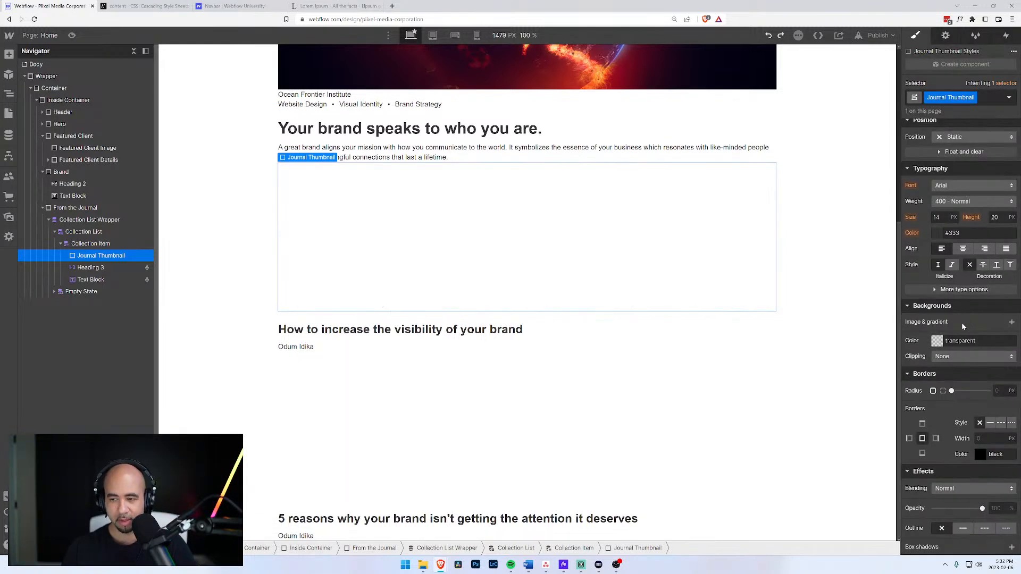
click(946, 36)
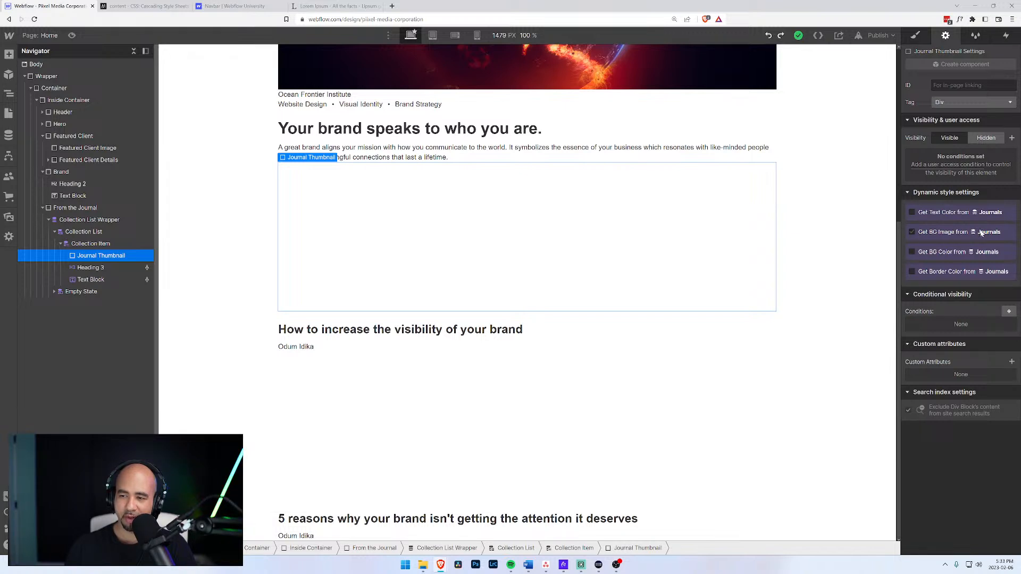
Bind the thumbnail's background image to the Journals collection's Thumbnail field.
click(912, 233)
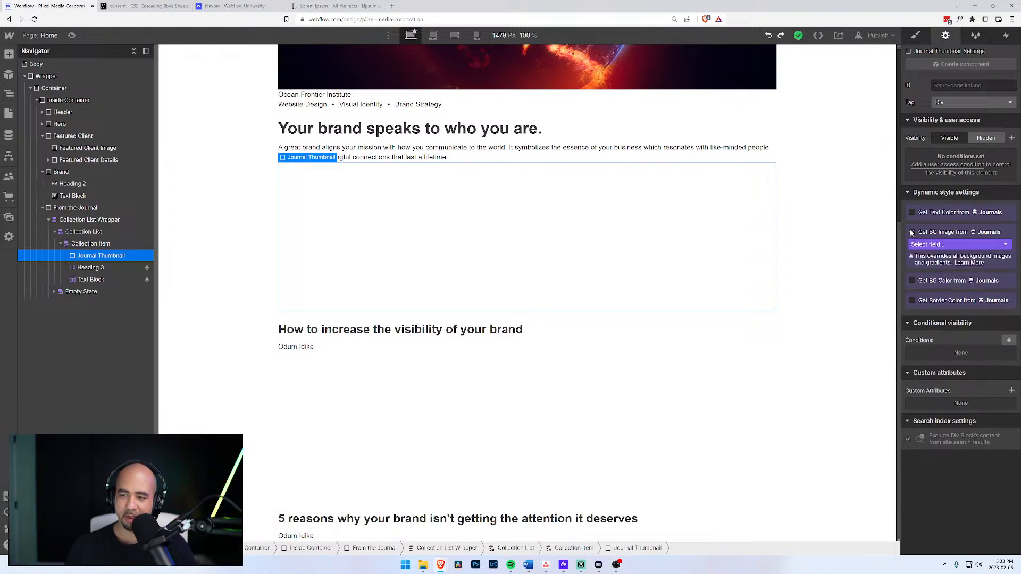
click(930, 244)
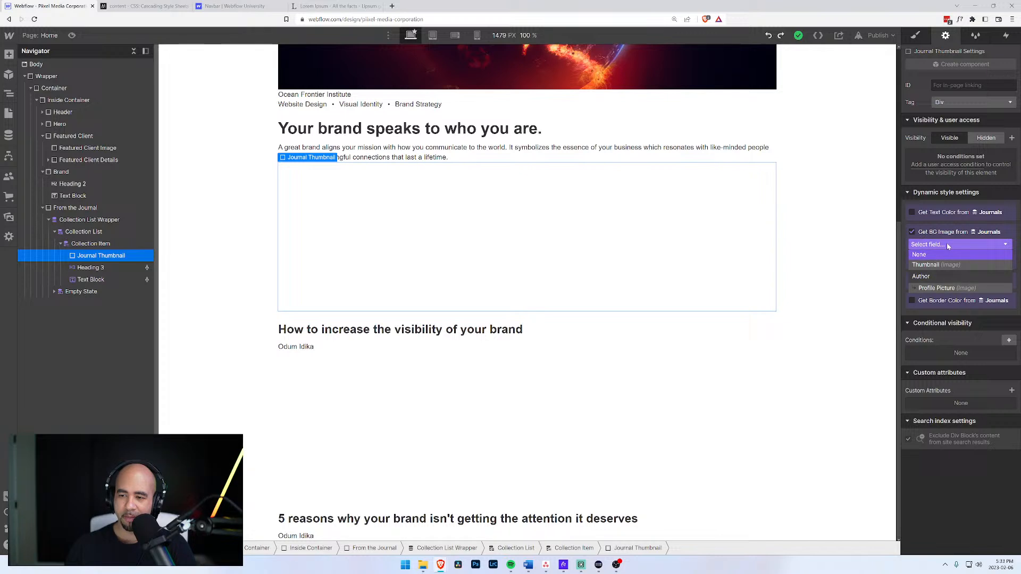
click(925, 266)
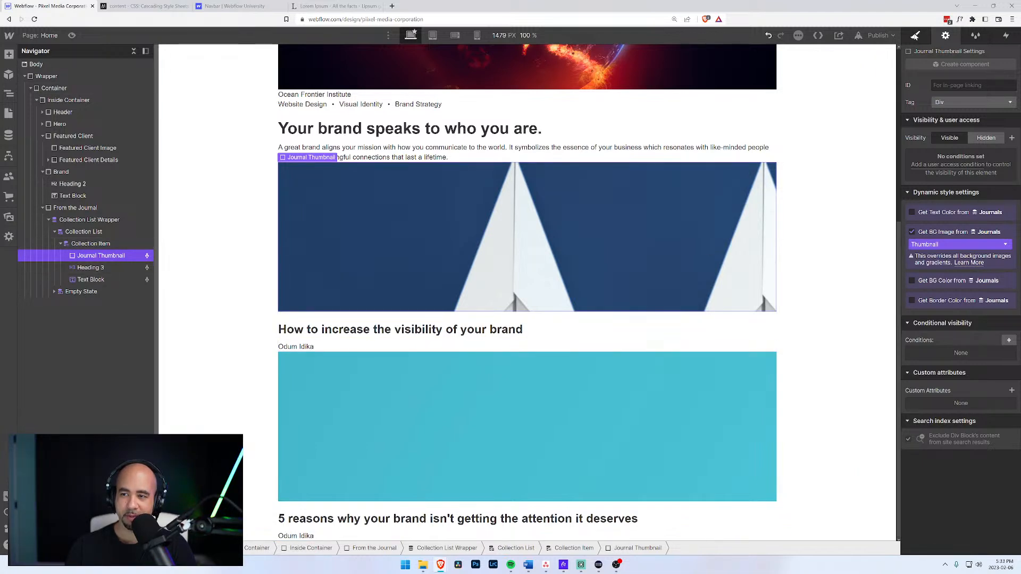
Add a background image layer positioned center, sized Cover, with no-repeat tiling.
key(s)
scroll(952, 323, down, 10)
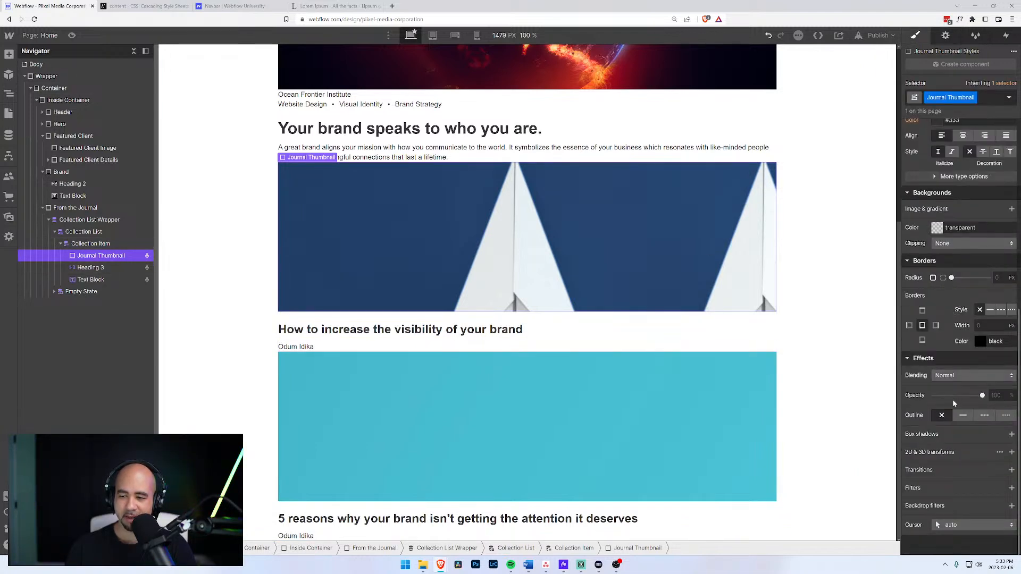
scroll(953, 400, up, 3)
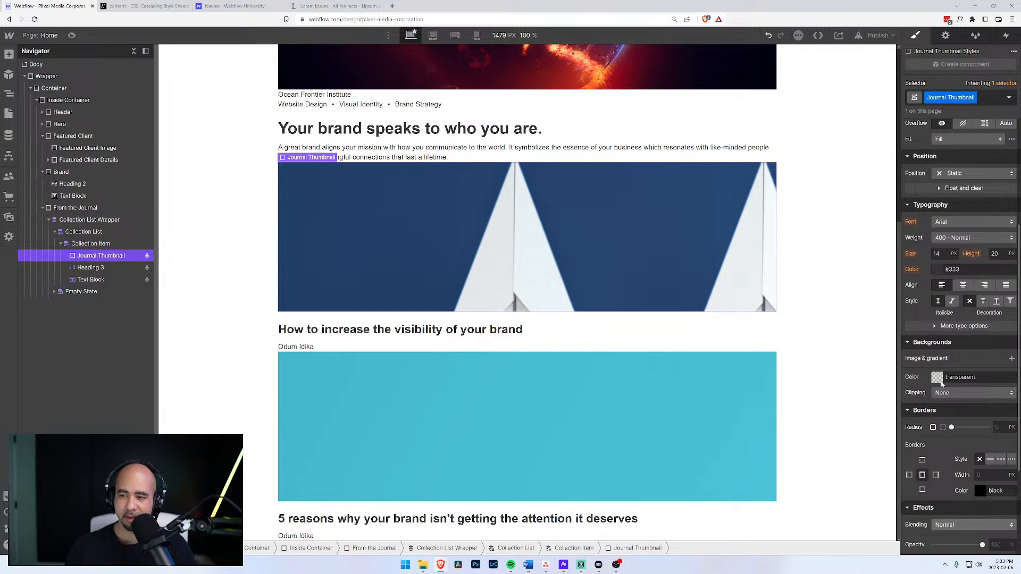
click(1012, 359)
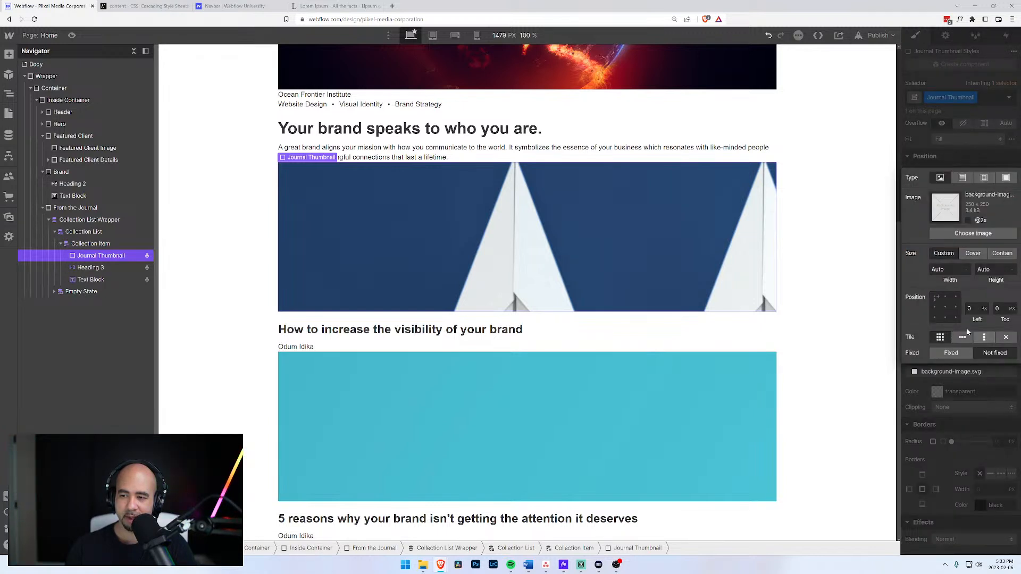
click(946, 307)
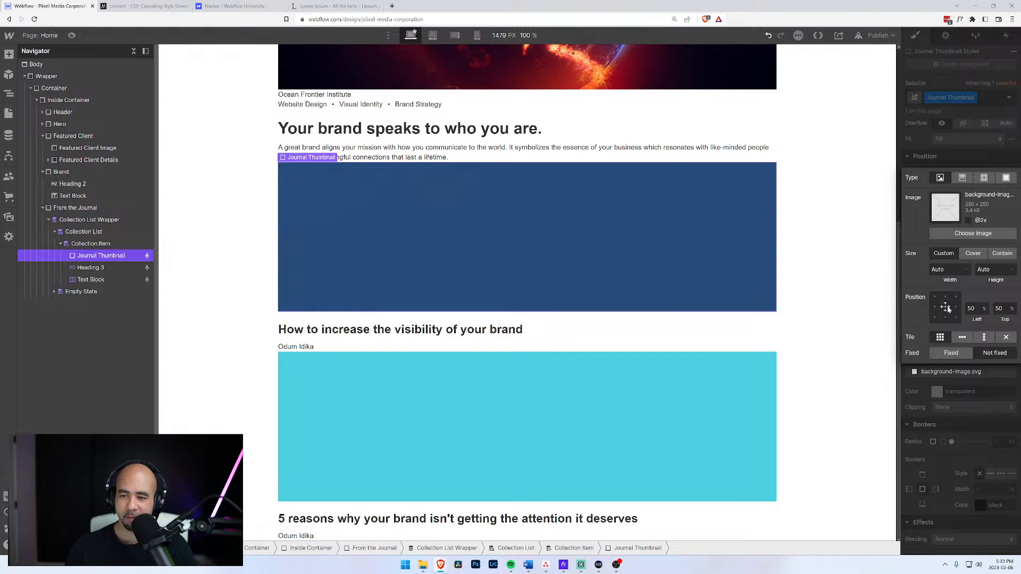
click(974, 255)
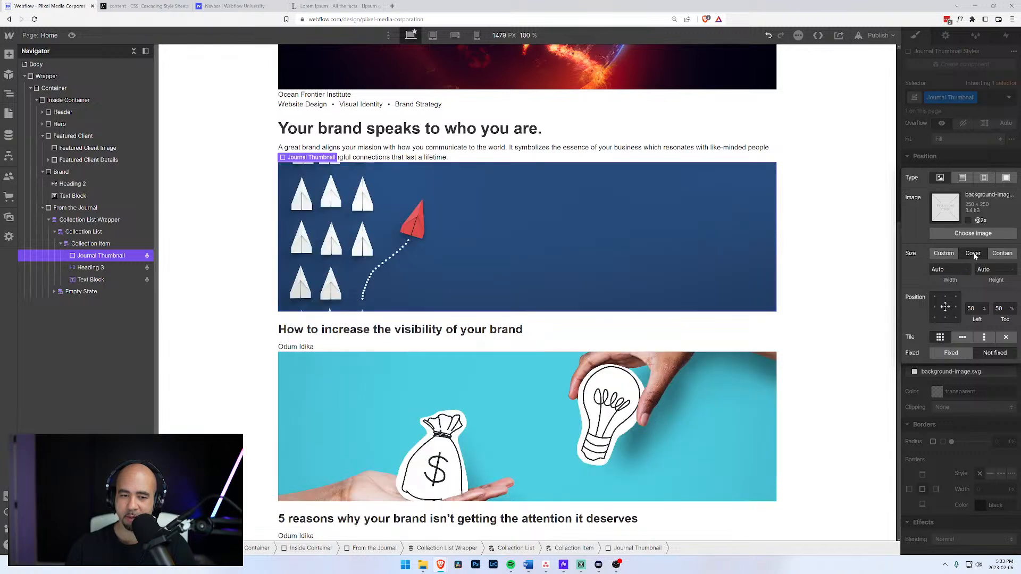
click(1009, 255)
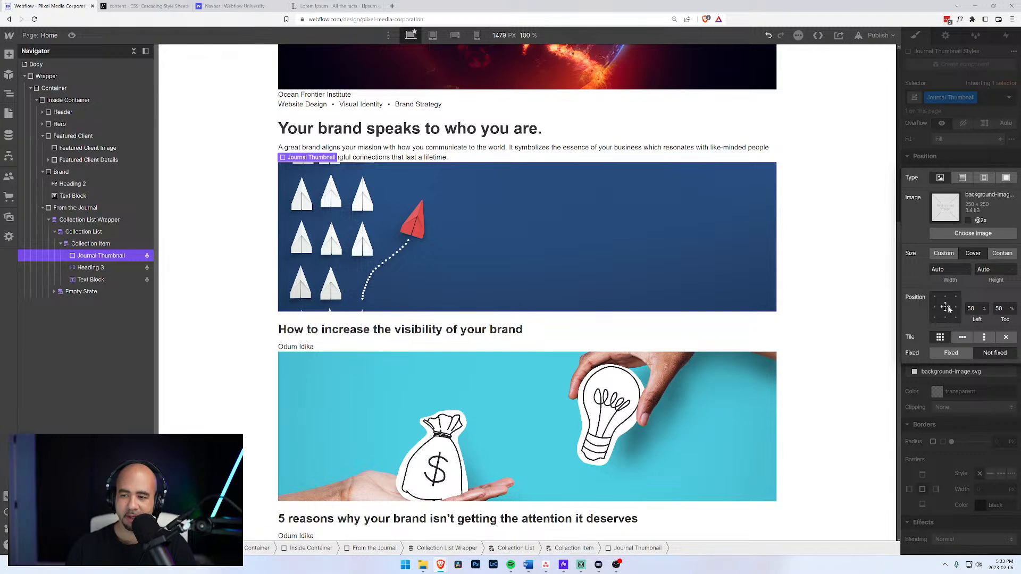
click(1000, 254)
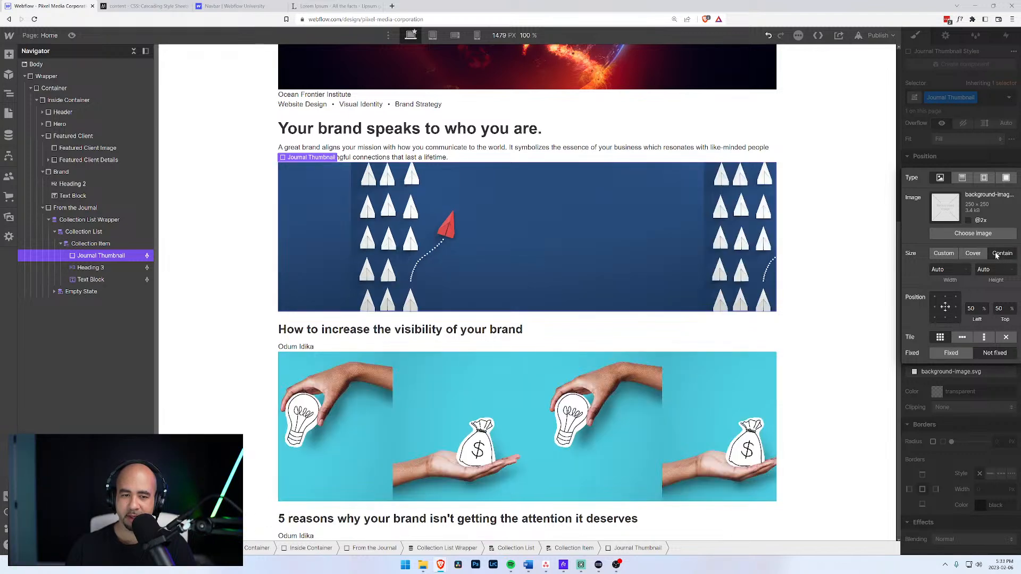
click(973, 256)
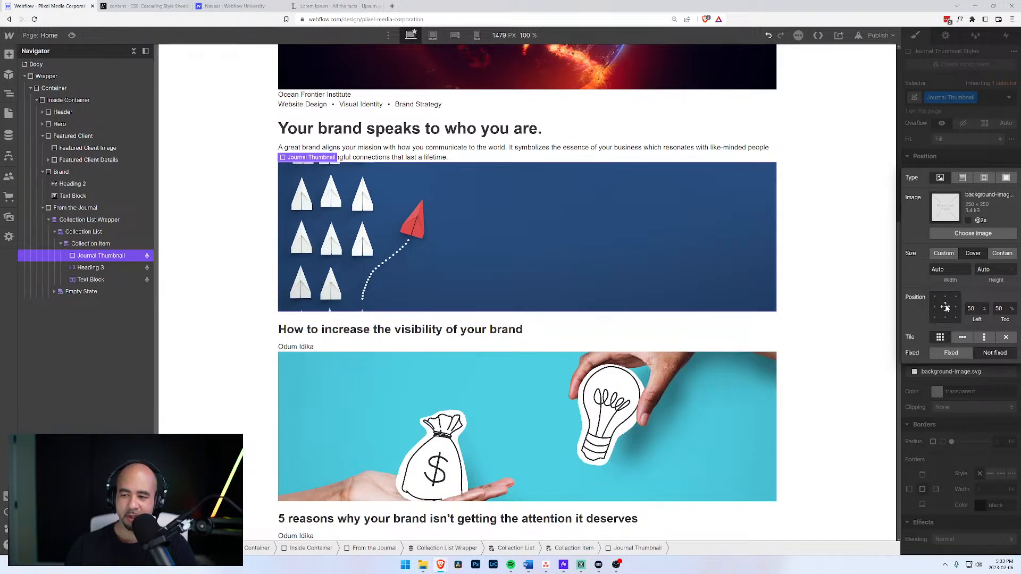
click(1007, 338)
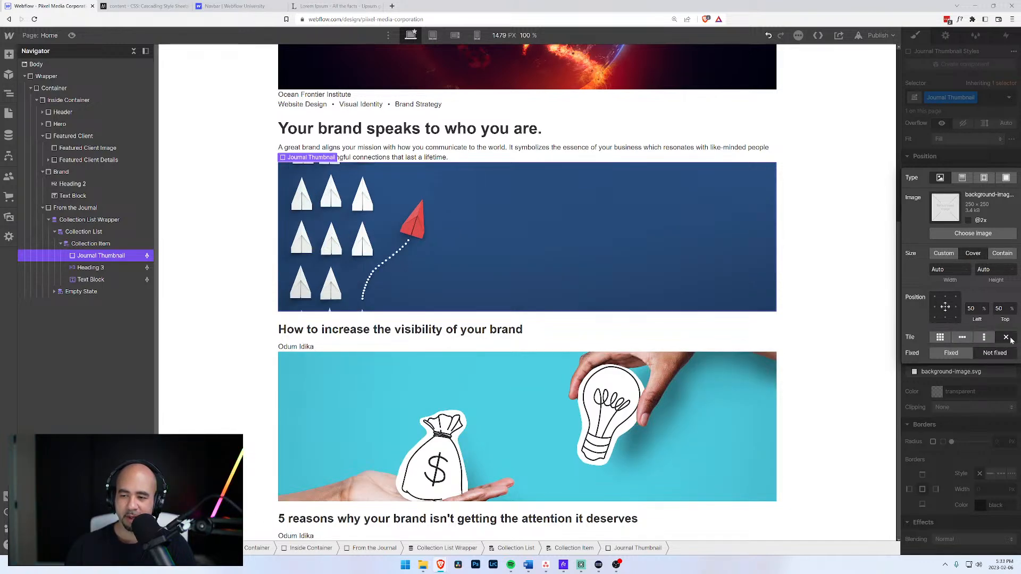
Set the featured client image background to no-repeat, then reselect the journal list wrapper.
click(729, 85)
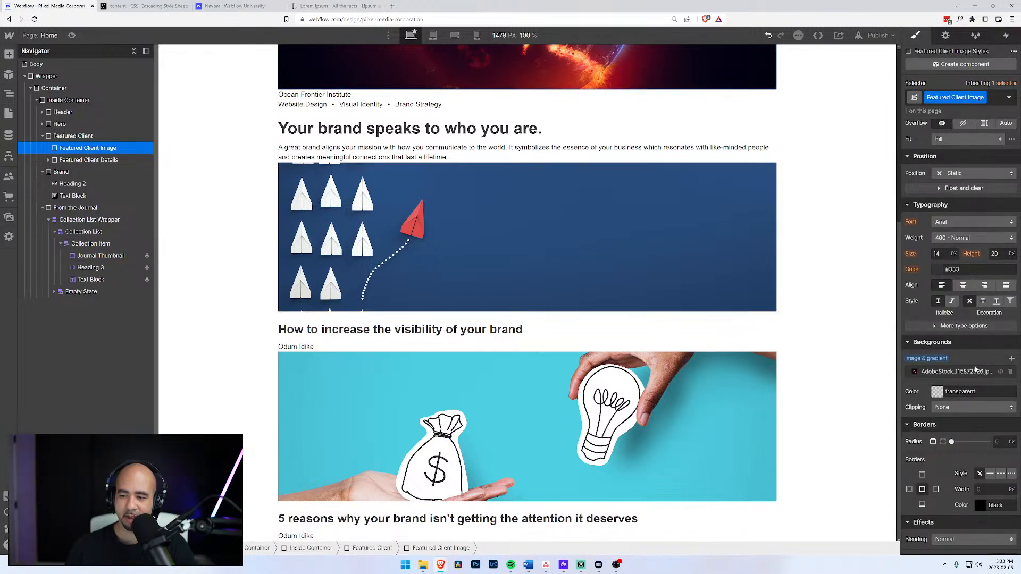
click(955, 371)
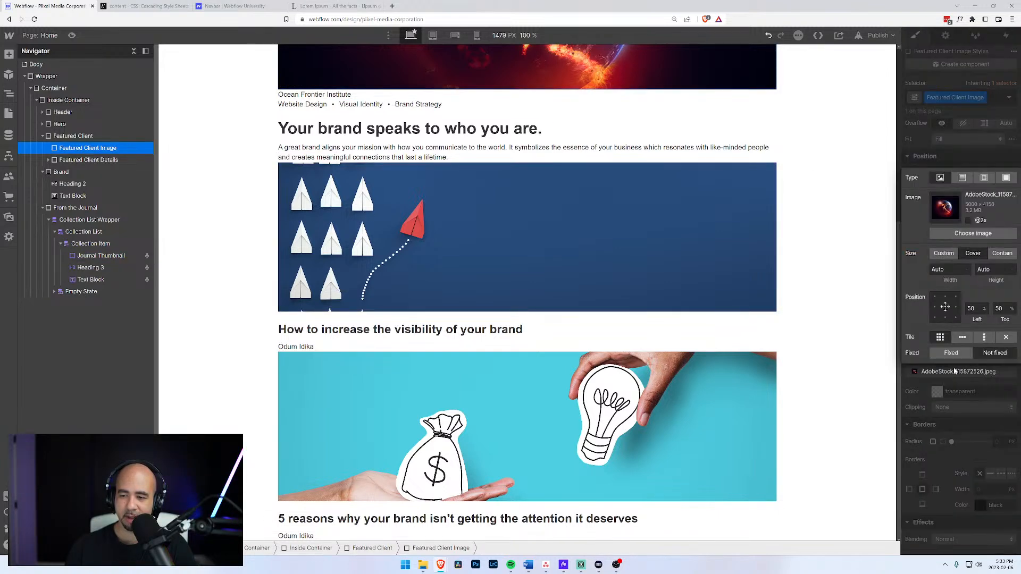
click(1006, 338)
click(907, 154)
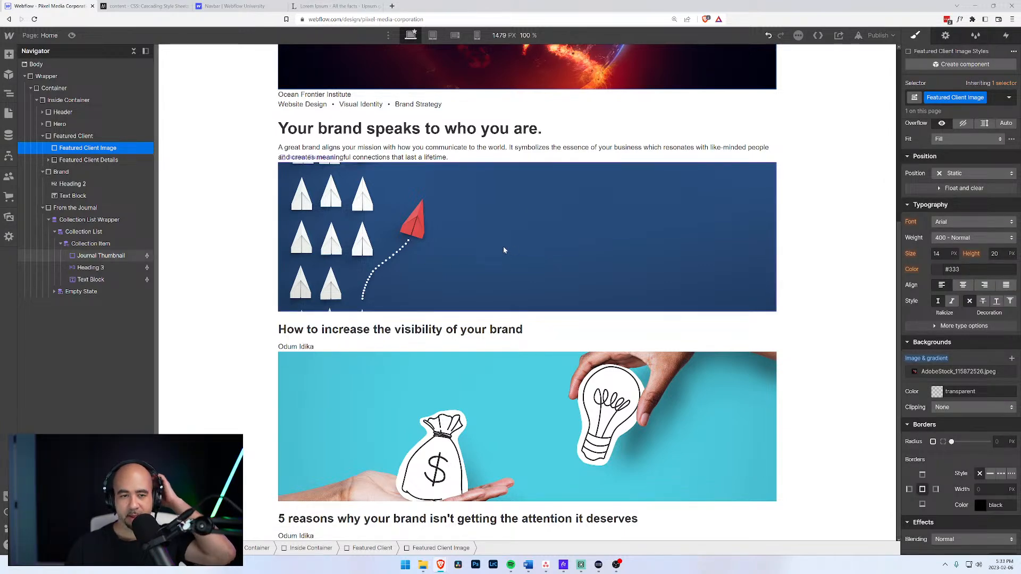
click(386, 281)
scroll(436, 310, up, 4)
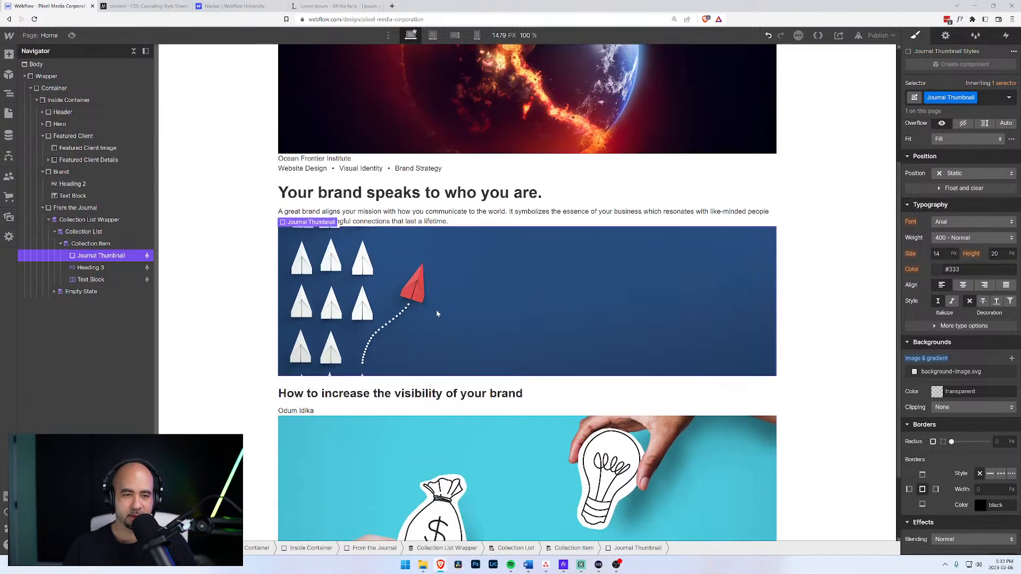
scroll(431, 316, down, 4)
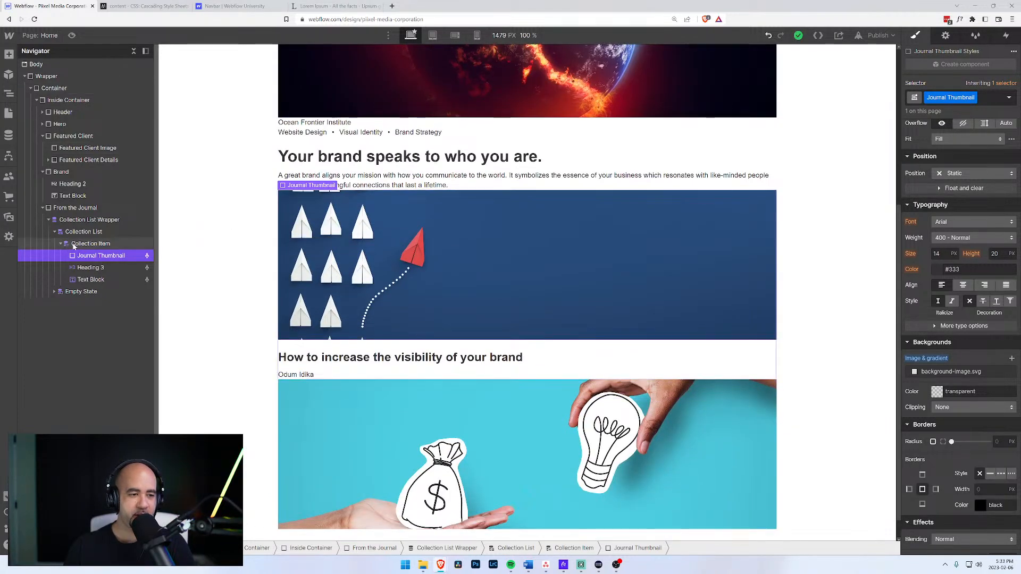
click(81, 246)
click(83, 220)
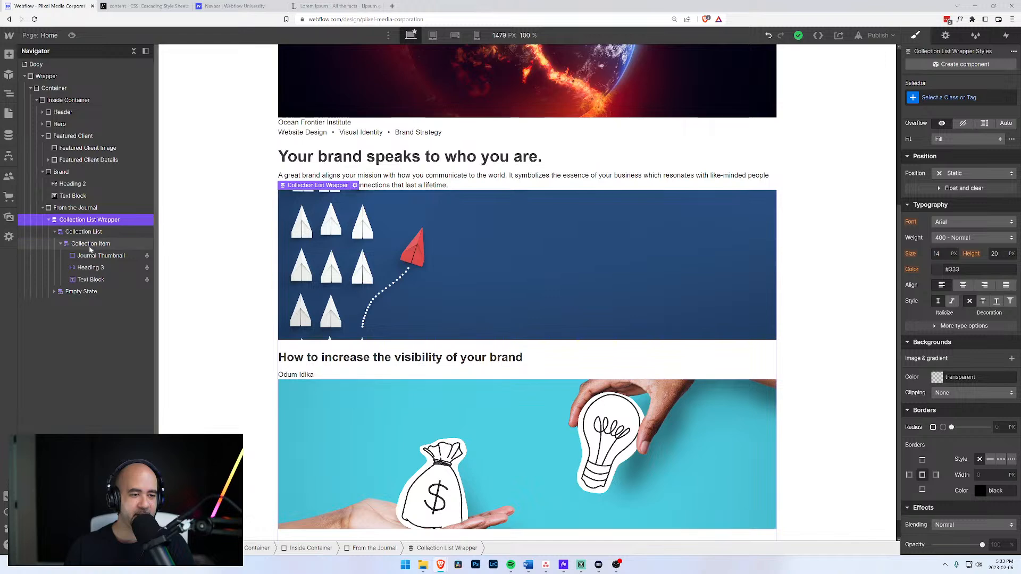
Give the journal Collection List Wrapper a new class named '2 Column Grid'.
click(90, 248)
click(92, 234)
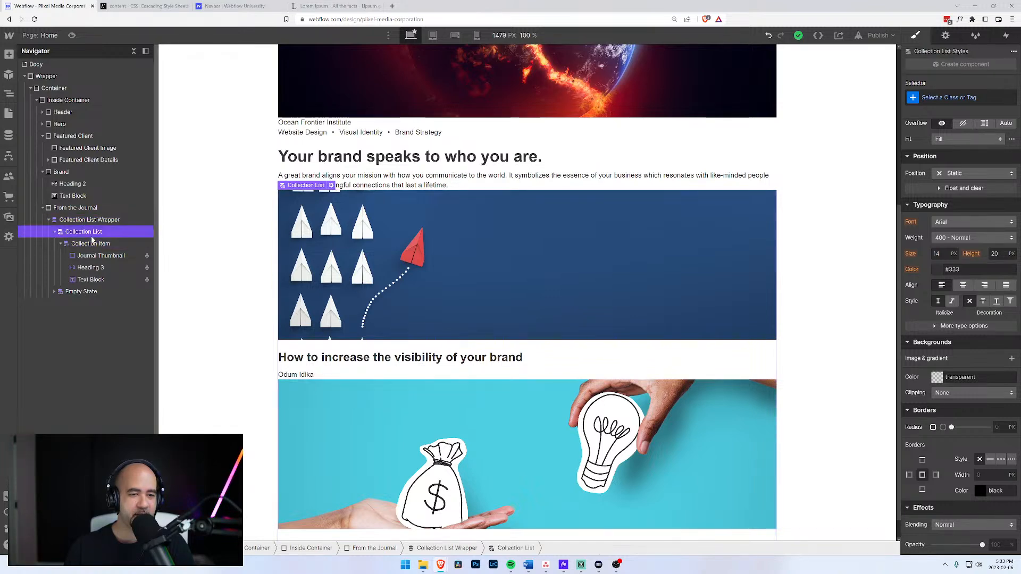
click(95, 220)
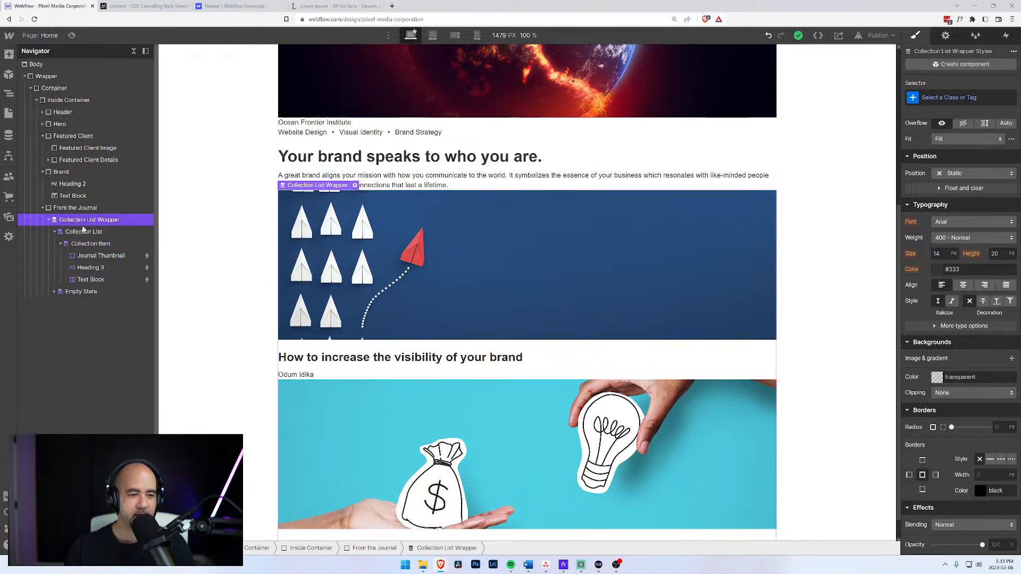
click(949, 97)
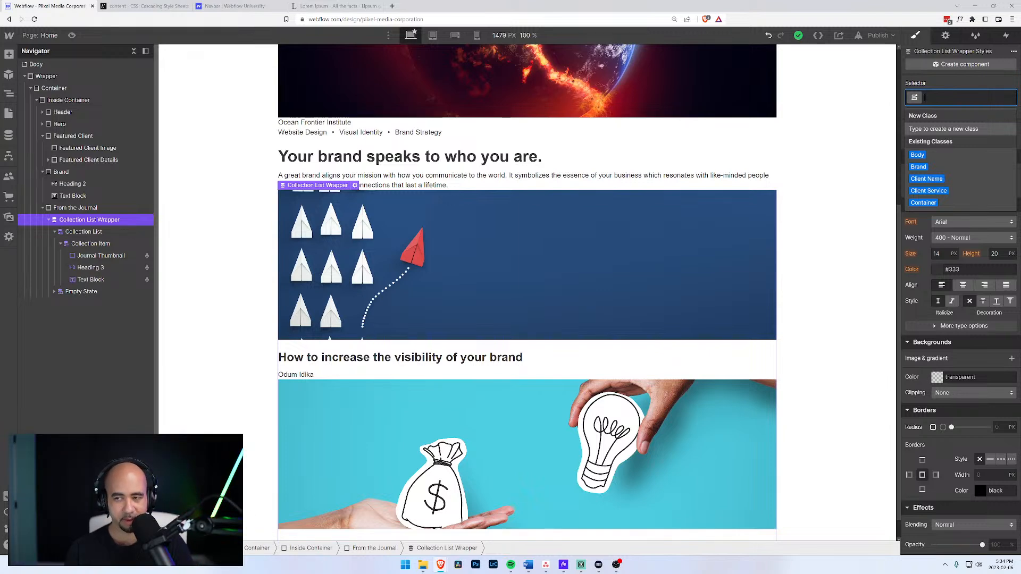
text(2)
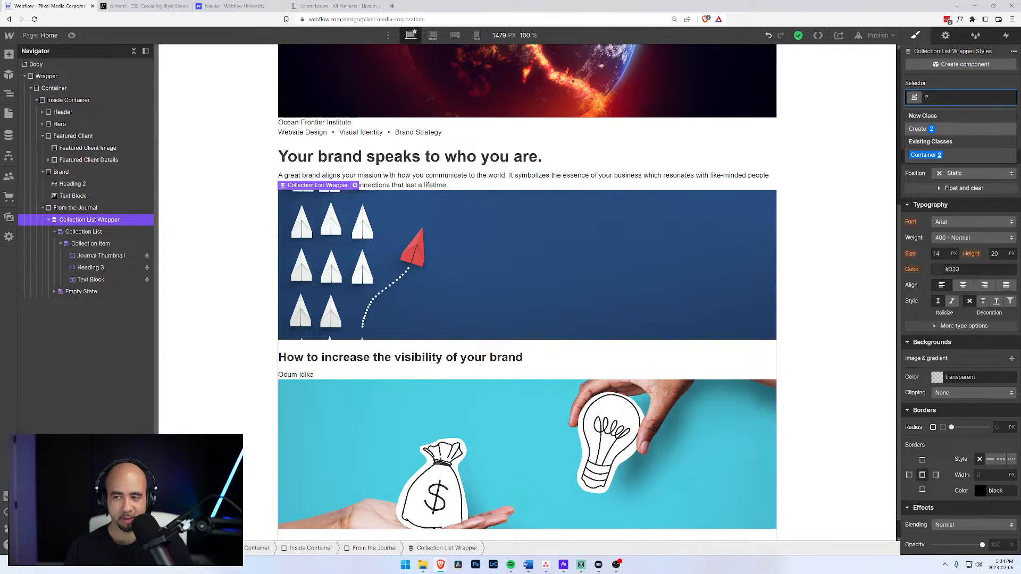
text(Column Grid)
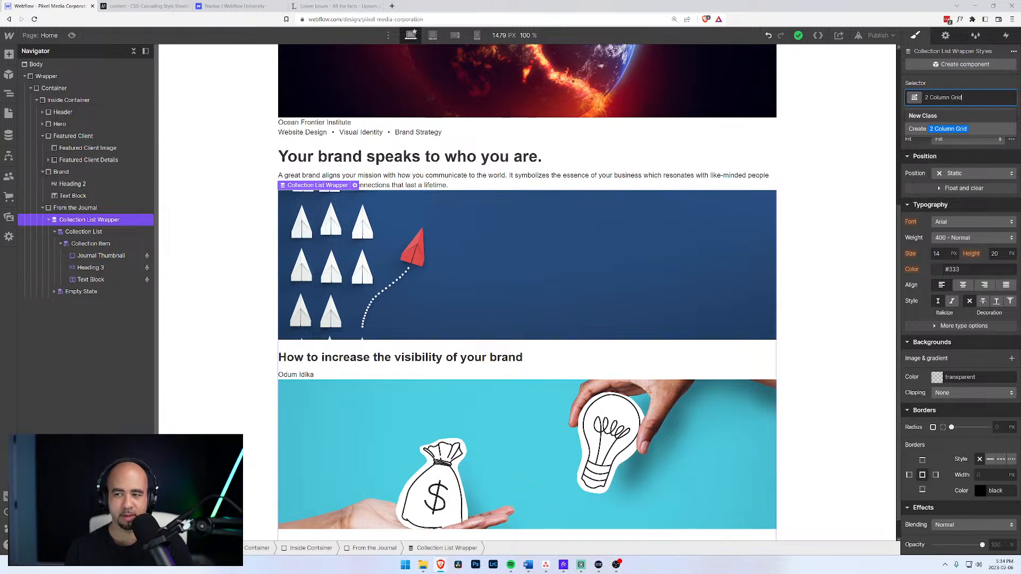
key(Return)
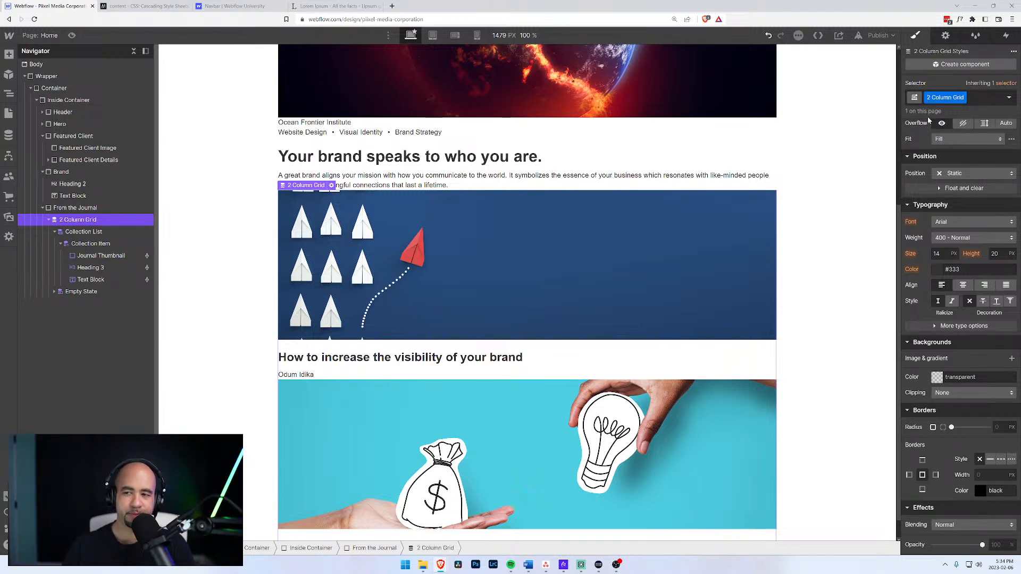
Make the wrapper a grid with 50 px column and row gaps.
scroll(931, 134, up, 4)
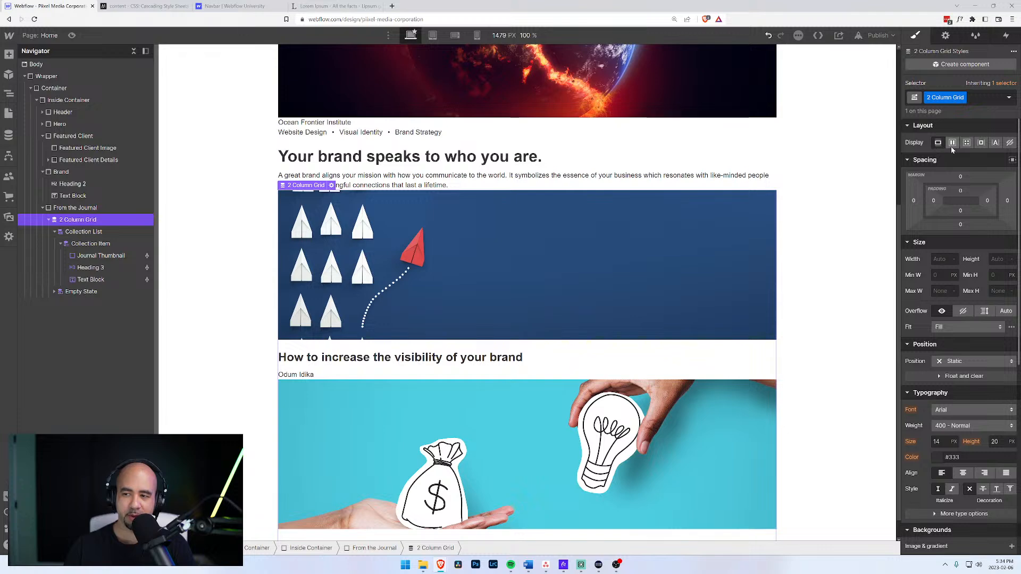
click(967, 142)
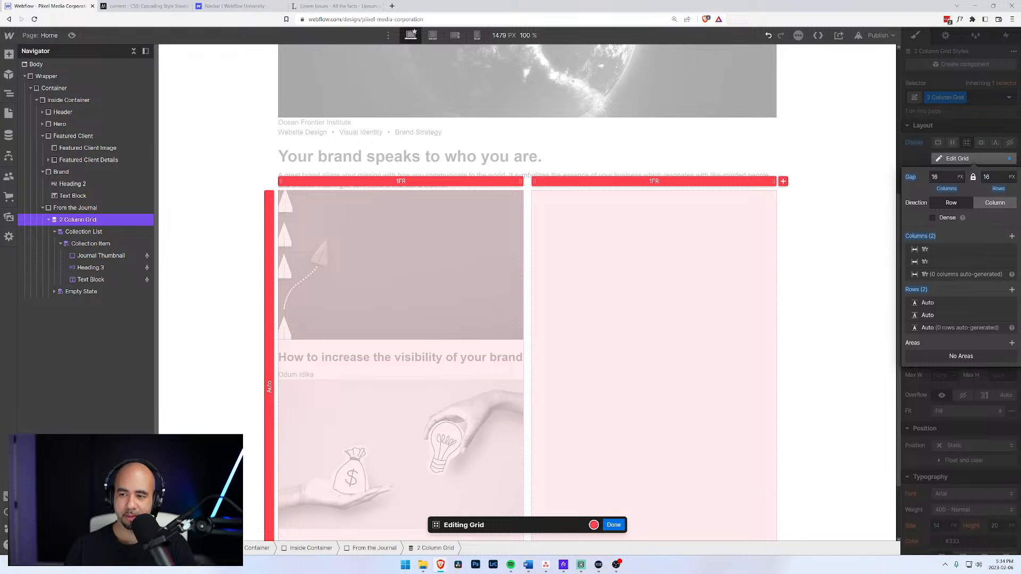
click(952, 177)
text(50)
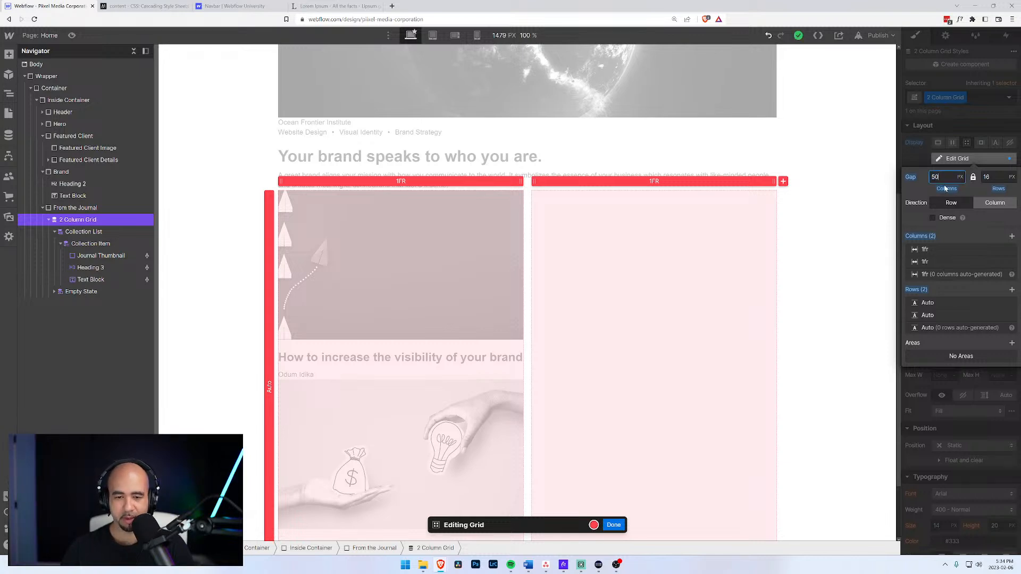
key(Tab)
click(981, 228)
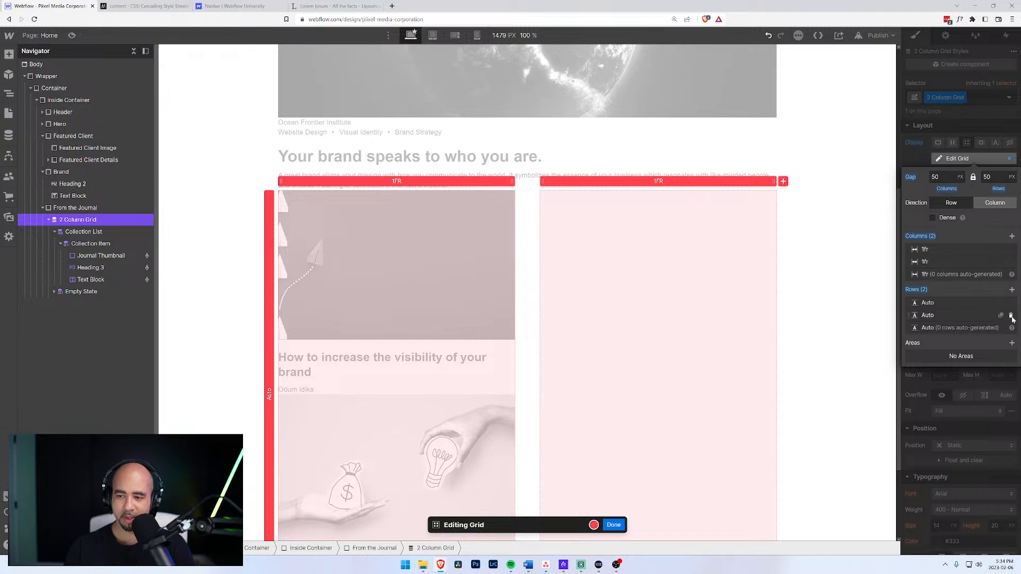
click(614, 525)
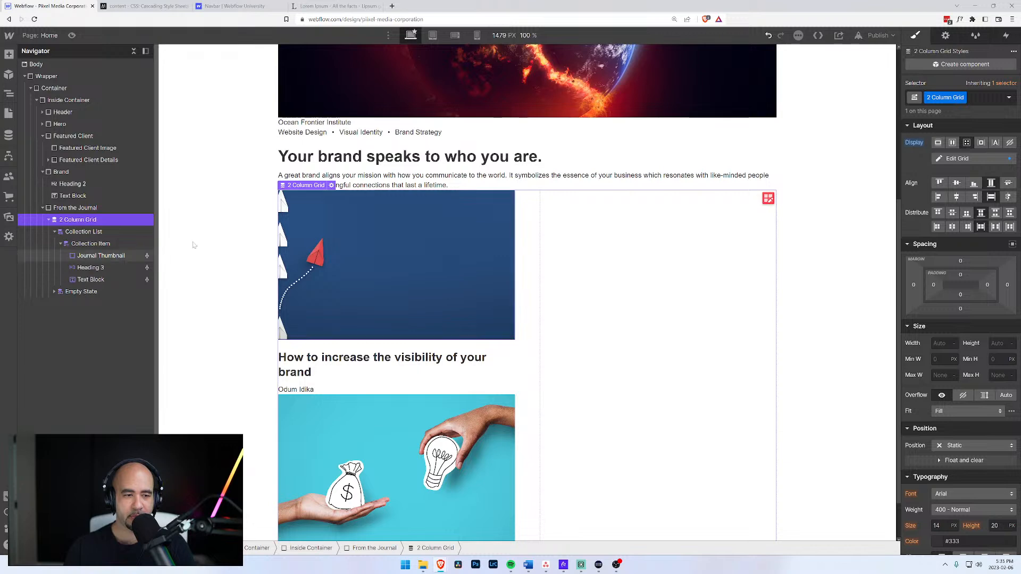
Remove the 2 Column Grid class from the Collection List Wrapper.
click(91, 244)
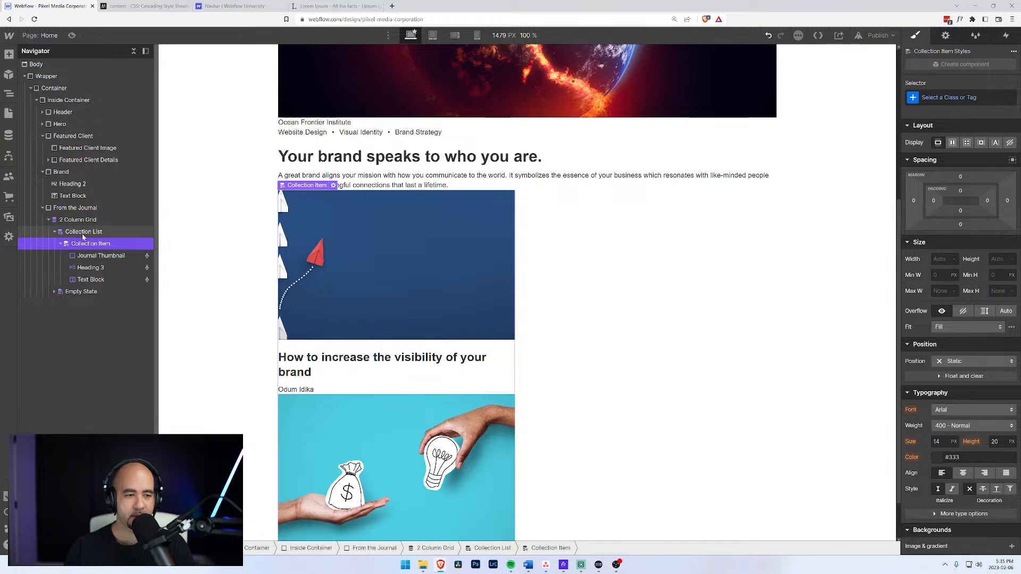
click(83, 234)
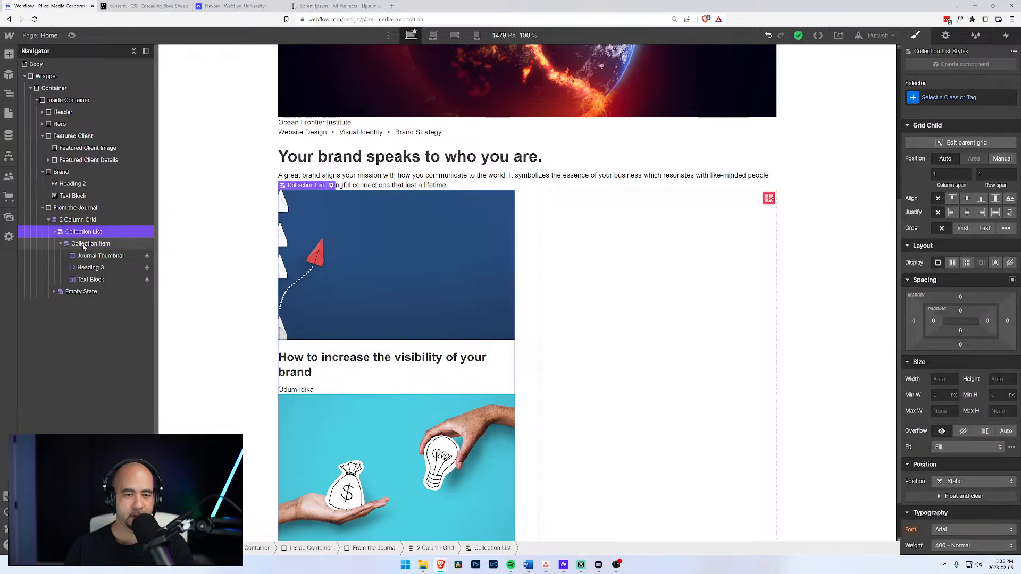
click(83, 245)
click(85, 233)
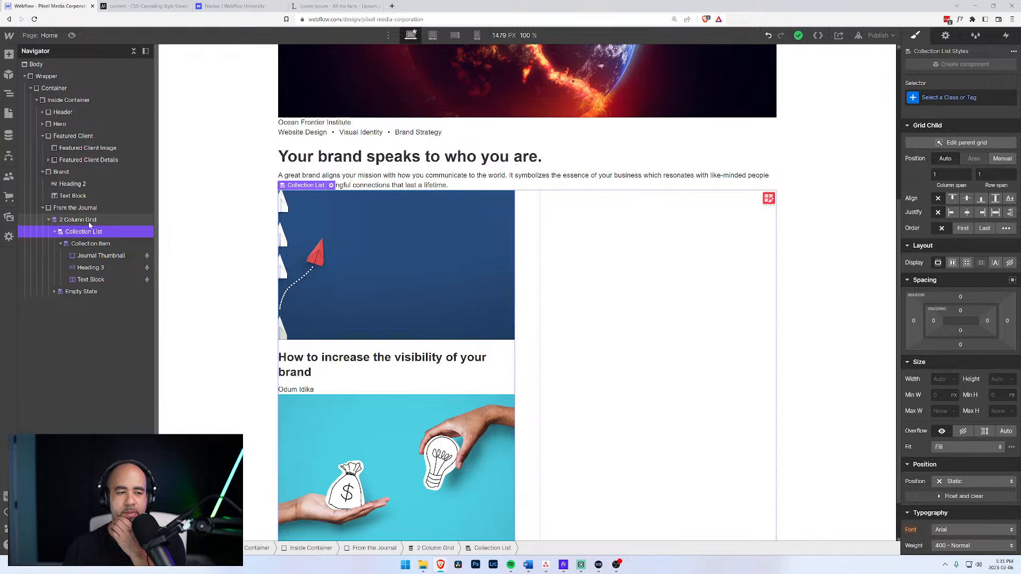
click(90, 223)
click(991, 97)
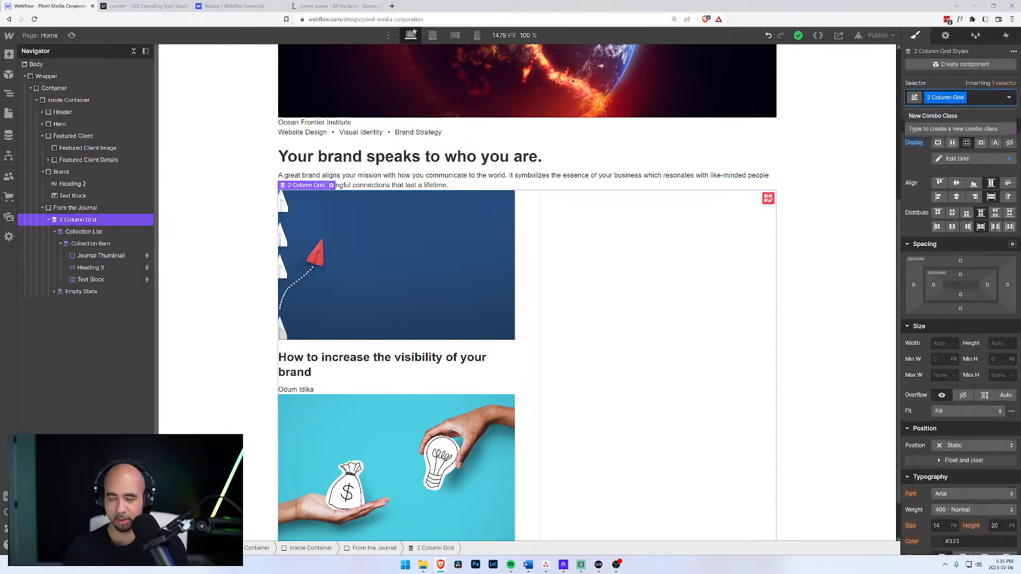
key(BackSpace)
Apply the 2 Column Grid class to the journal Collection List rather than the item.
click(82, 233)
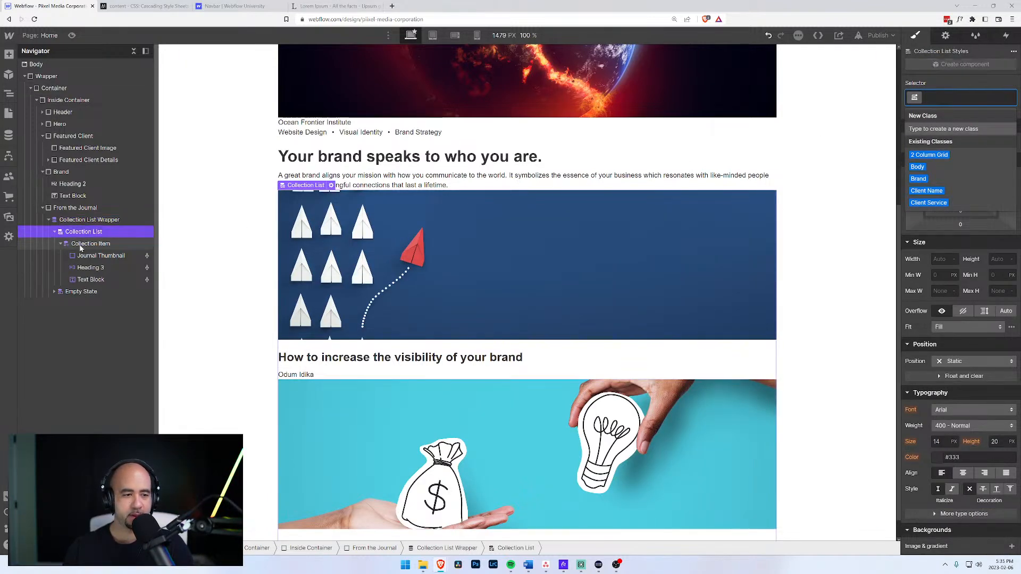
click(81, 245)
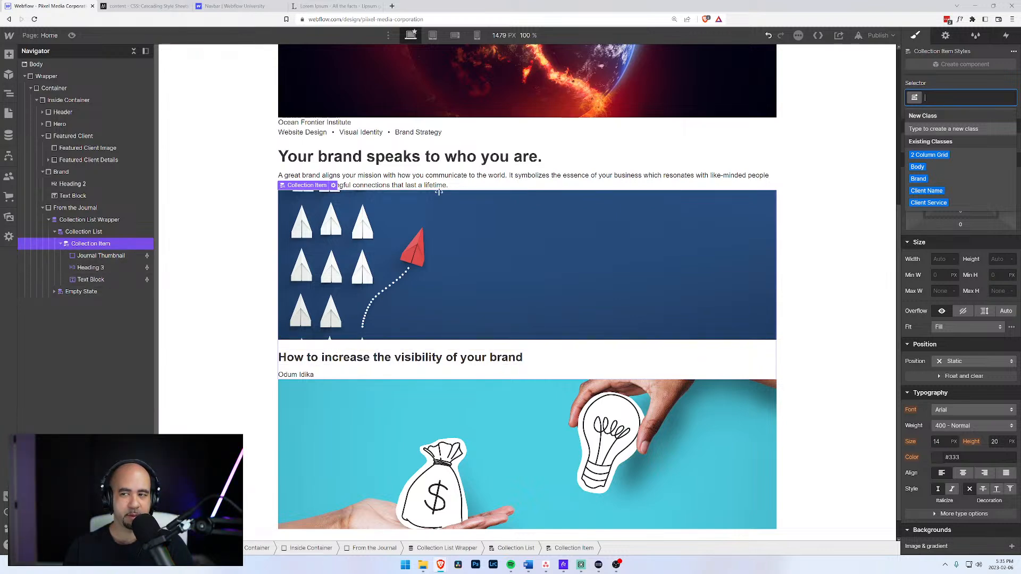
click(931, 155)
key(ctrl+z)
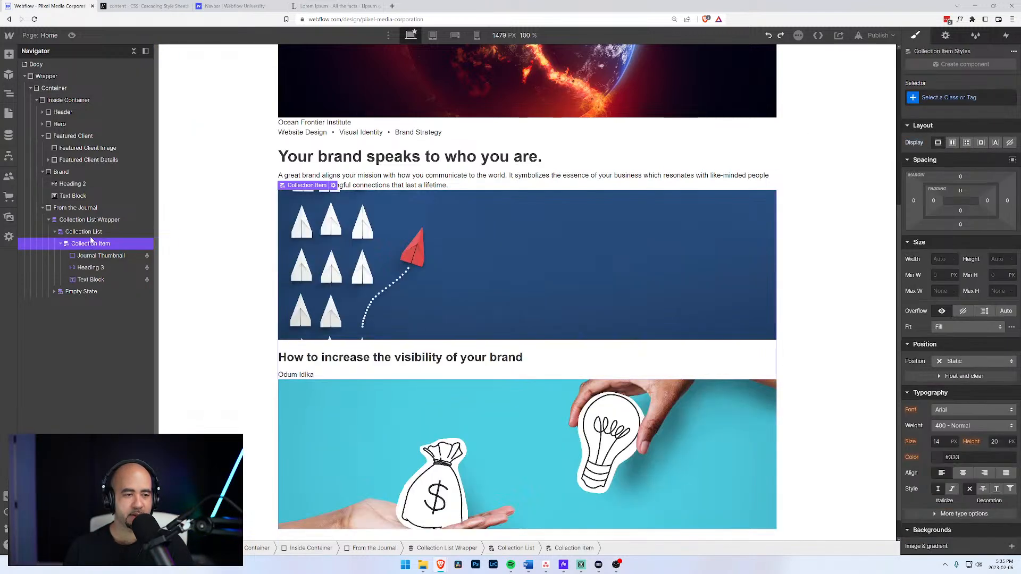
click(91, 232)
click(957, 98)
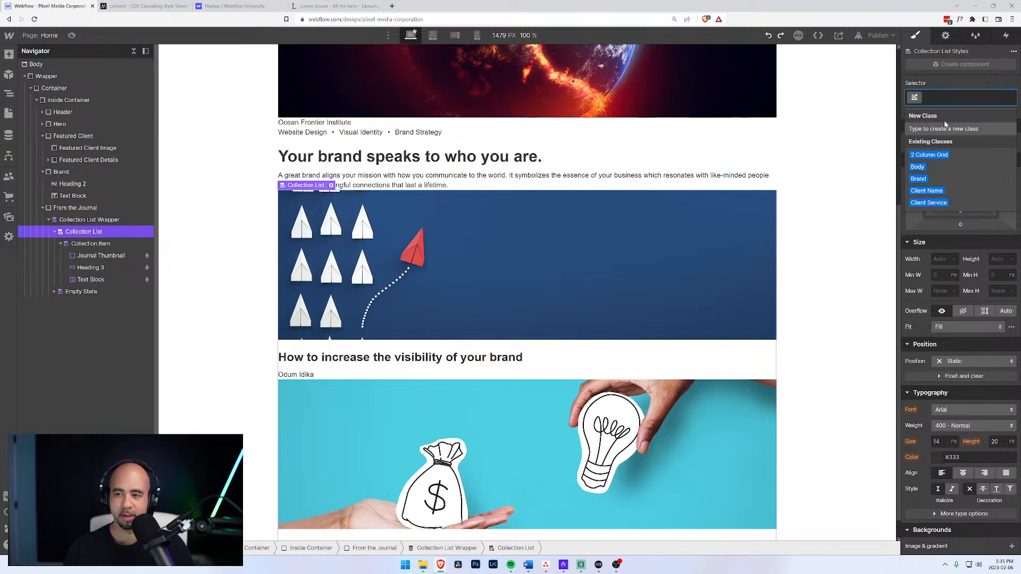
key(Return)
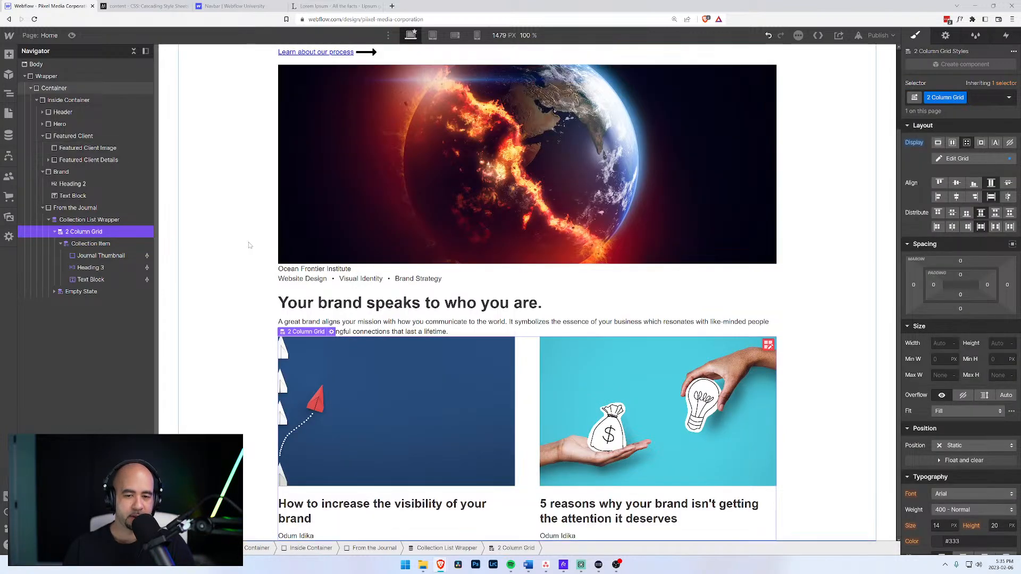
Inspect the brand heading, text block and Journal Thumbnail, then select the journal grid.
click(96, 245)
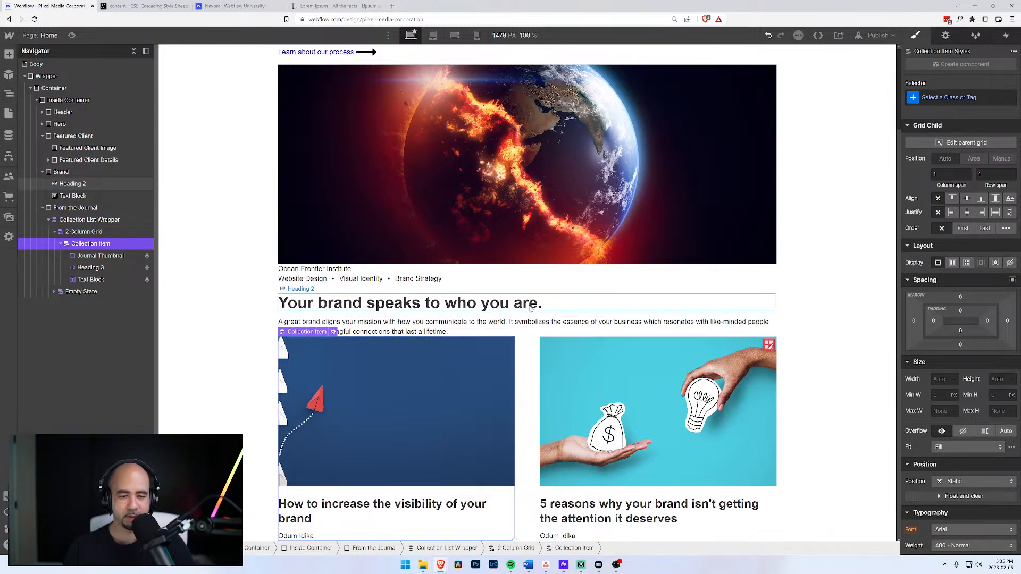
click(375, 307)
click(404, 325)
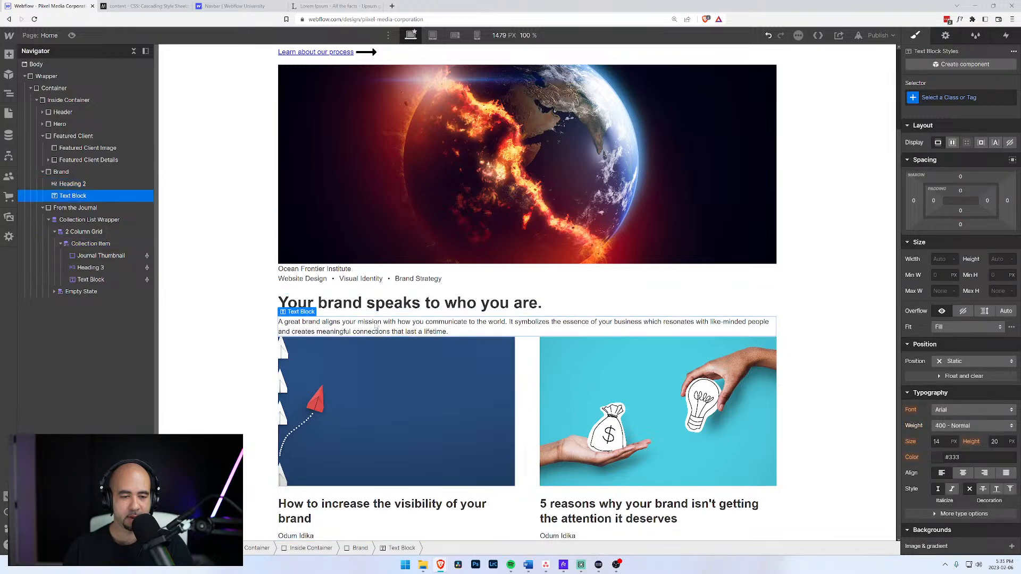
click(455, 372)
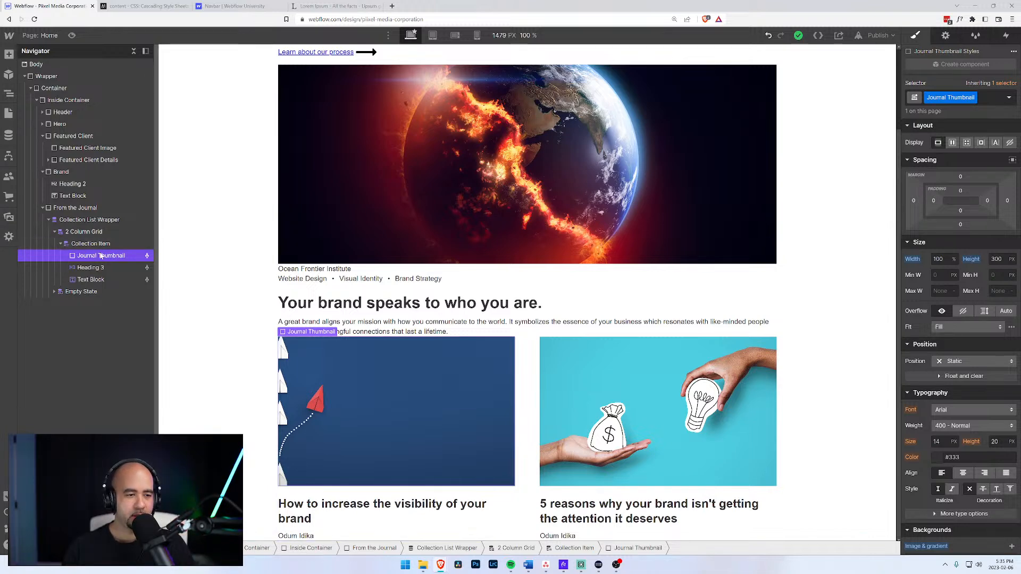
click(89, 232)
Insert a Heading via Quick Find and place it directly under From the Journal.
key(ctrl+e)
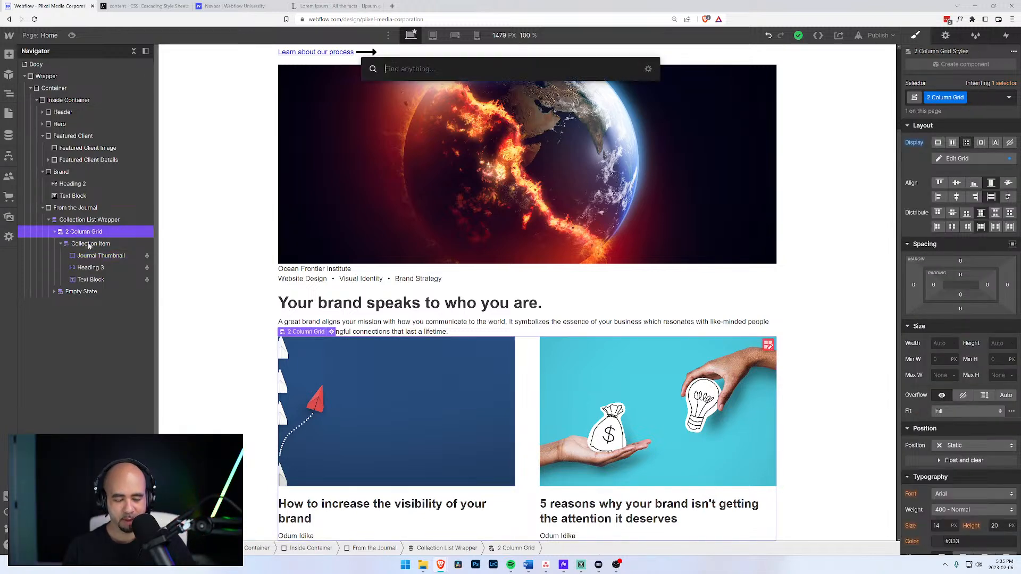
key(Escape)
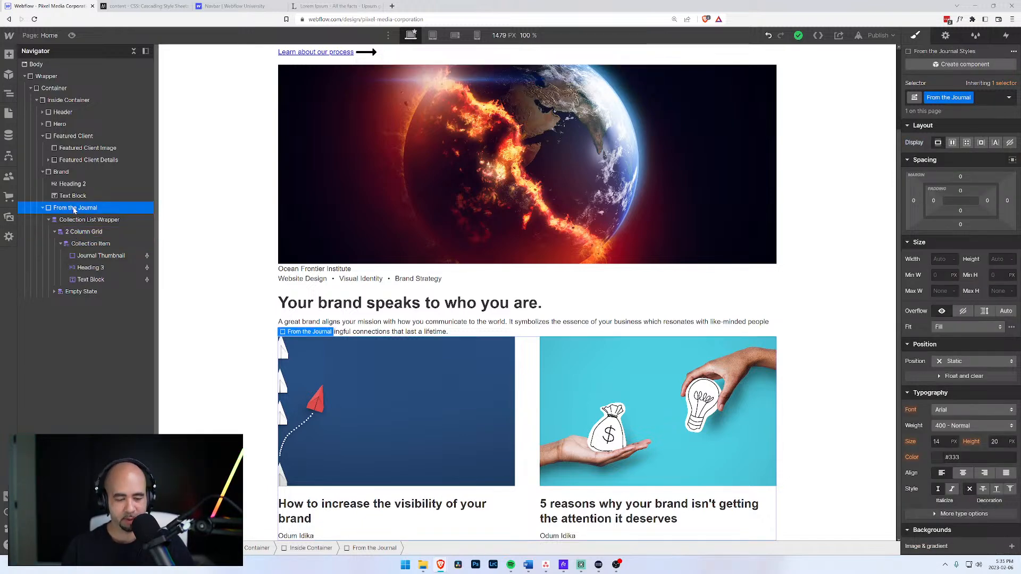
key(ctrl+e)
text(gen)
key(BackSpace)
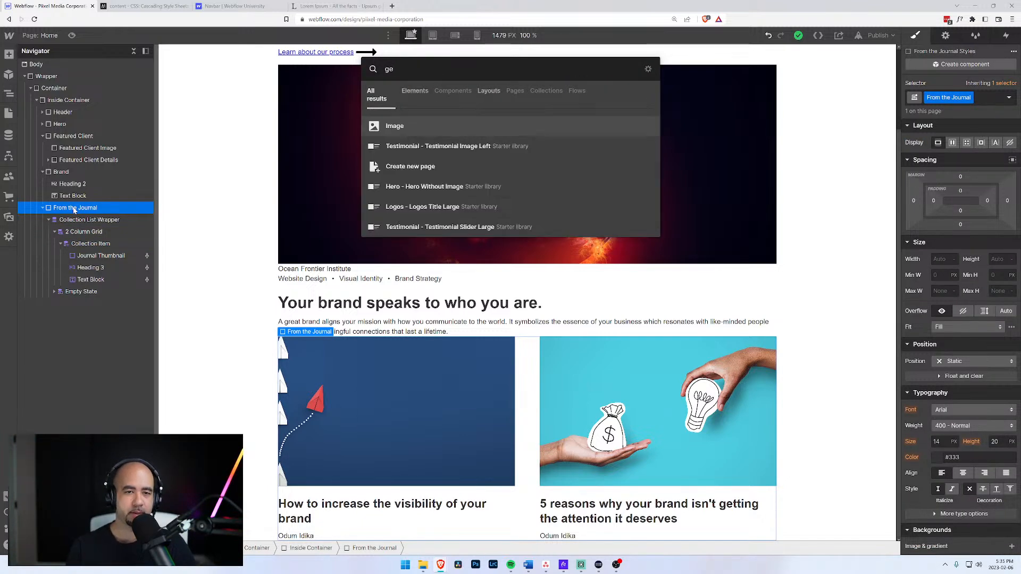
key(BackSpace)
key(BackSpace)
text(head)
key(Down)
key(Up)
key(Return)
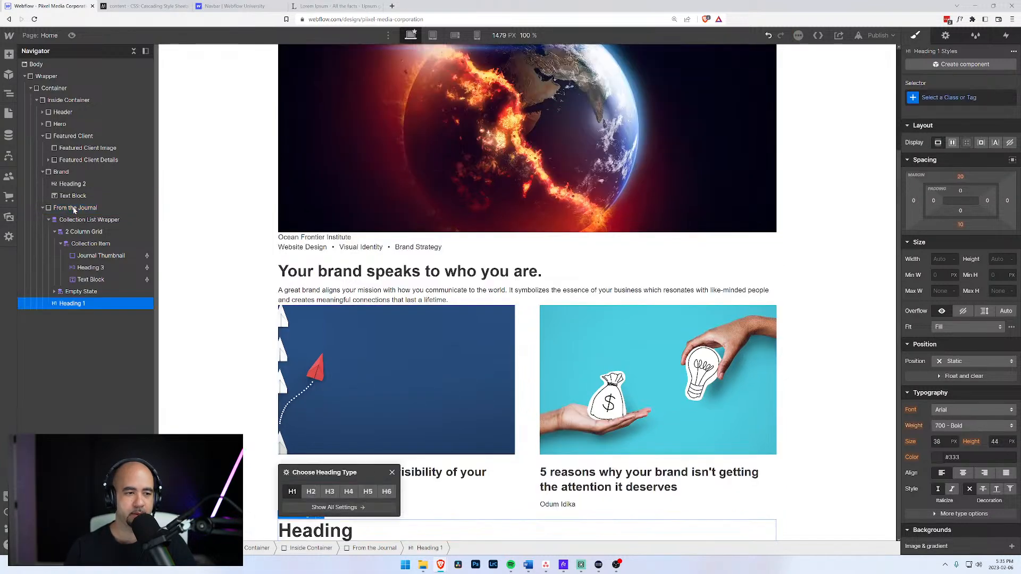
drag(69, 303, 85, 217)
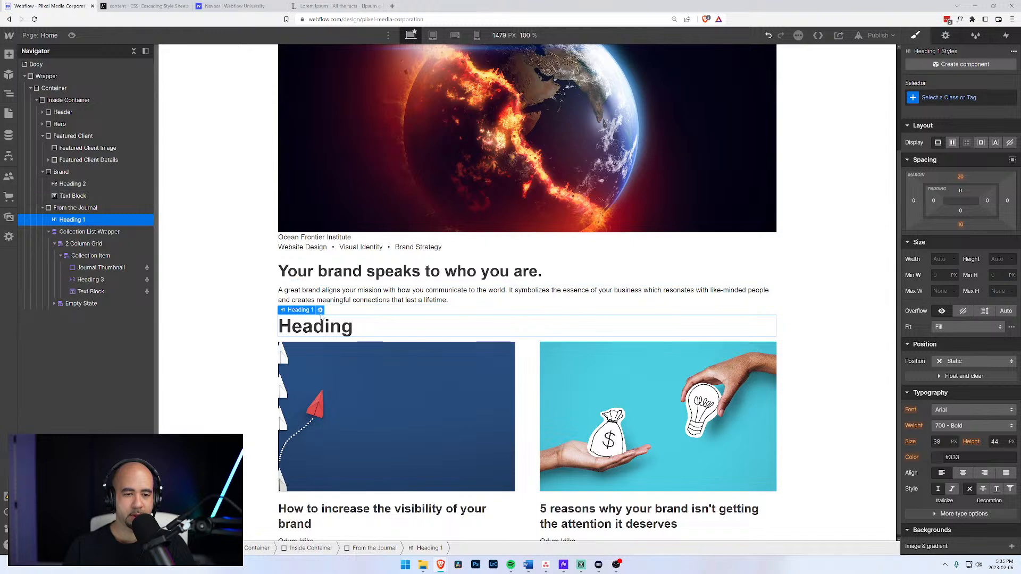
Make the new heading an H2 reading 'From the Journal'.
click(320, 310)
click(311, 367)
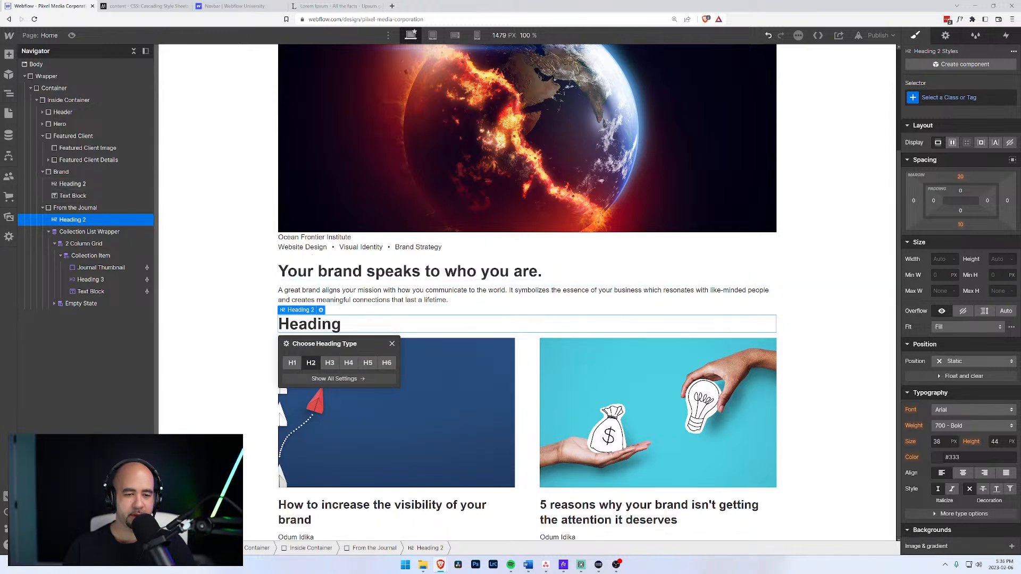
click(340, 324)
double_click(341, 324)
text(From the)
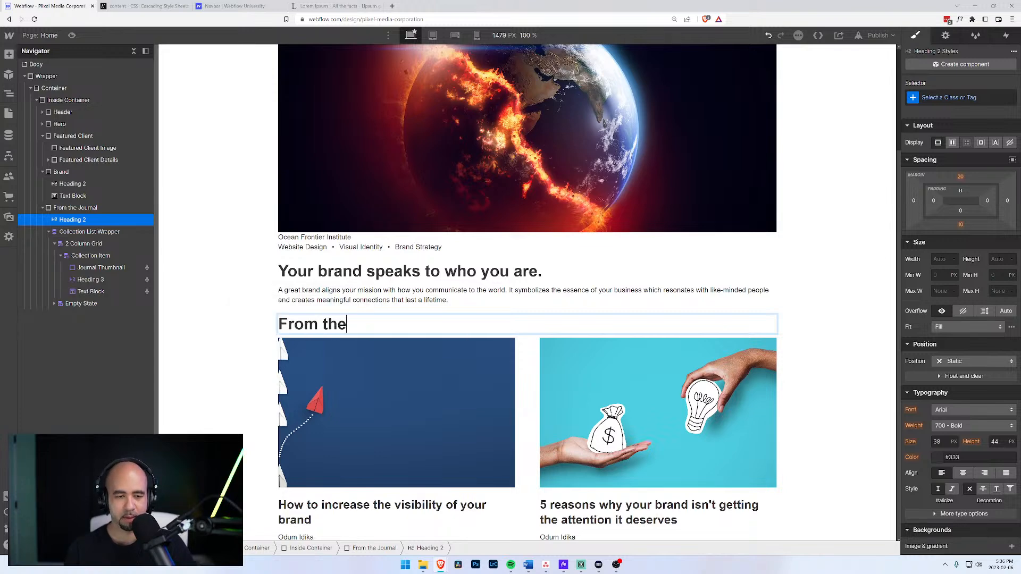
text( Journal)
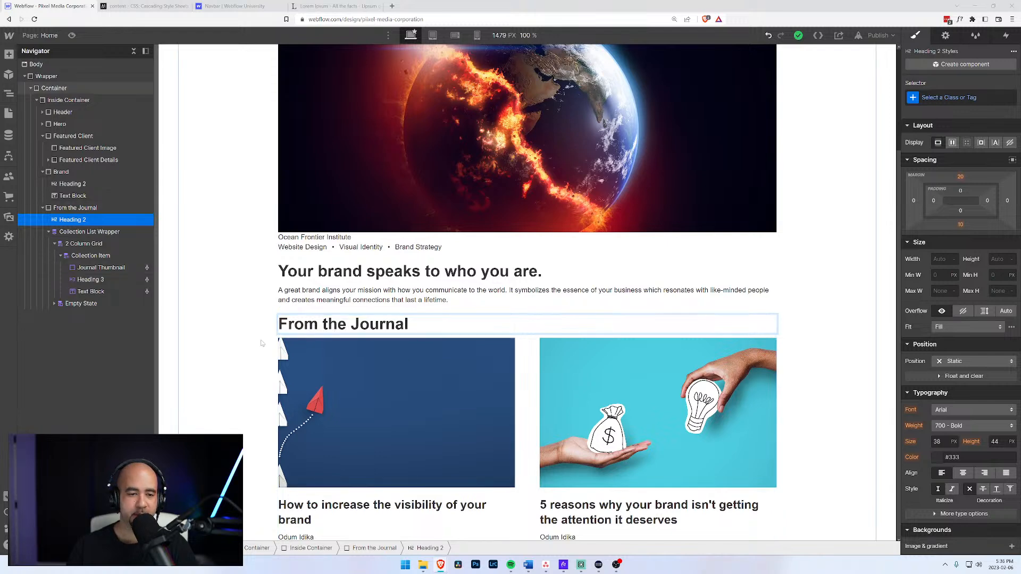
Inspect the first card's title and thumbnail, then select the journal collection item.
click(370, 508)
click(88, 267)
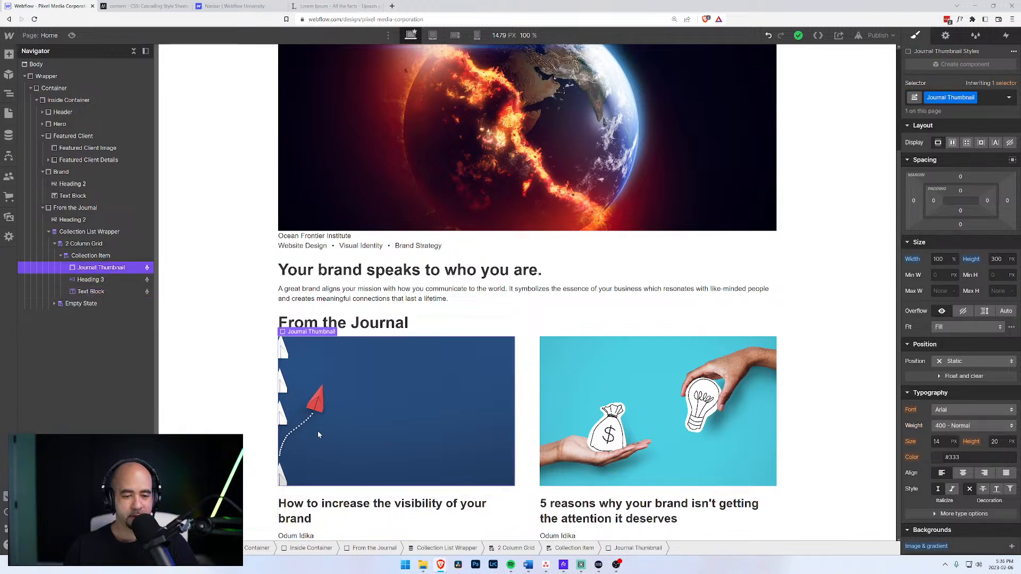
click(355, 520)
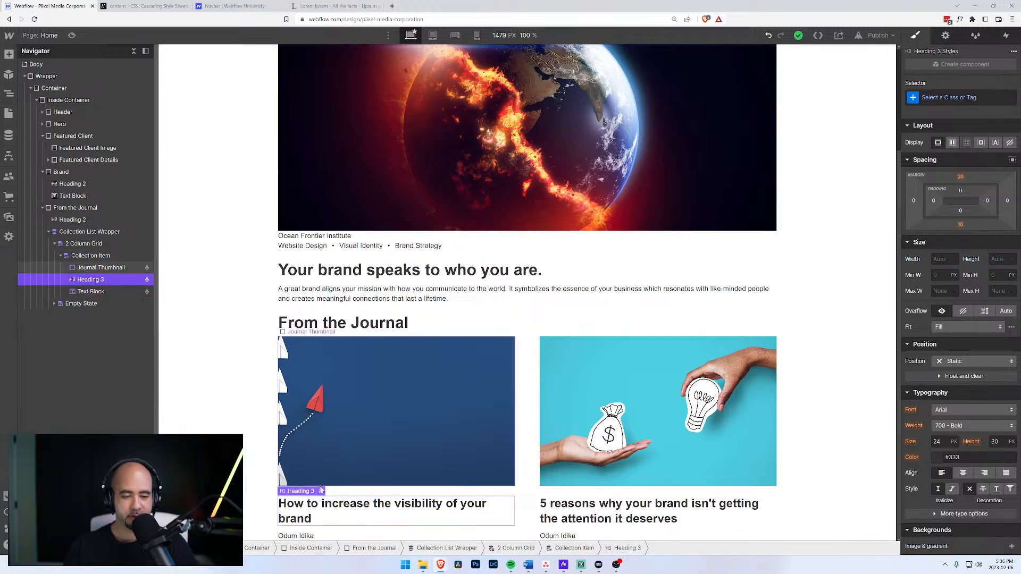
click(103, 267)
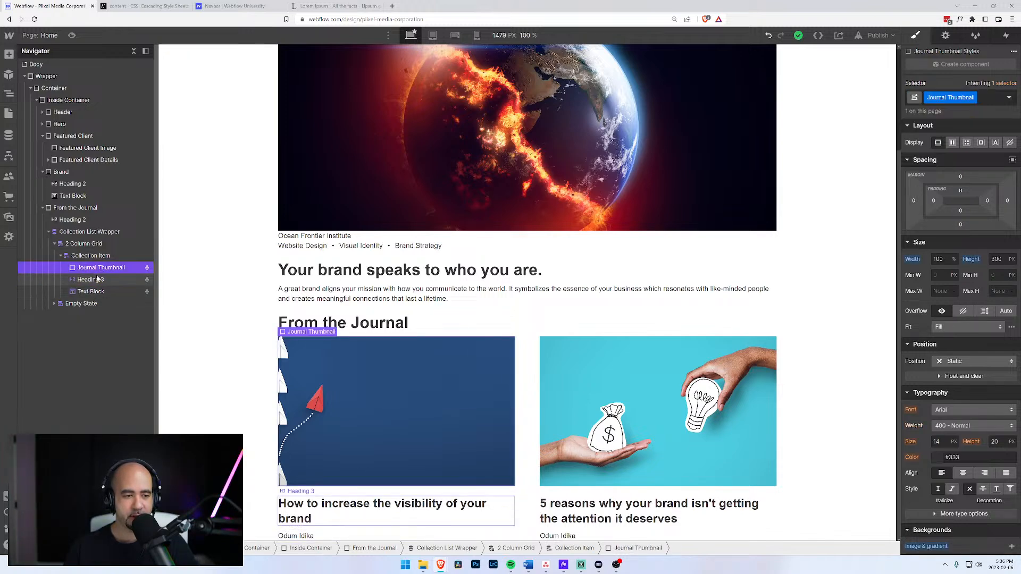
click(91, 279)
click(89, 256)
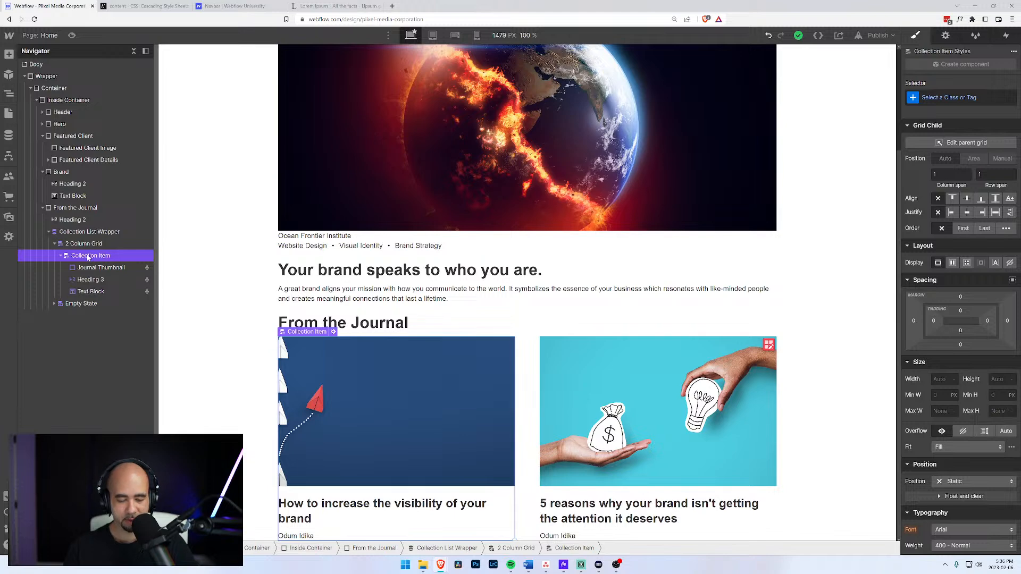
Add a Link Block under the Journal Thumbnail and move the card title inside it.
key(ctrl+k)
text(link)
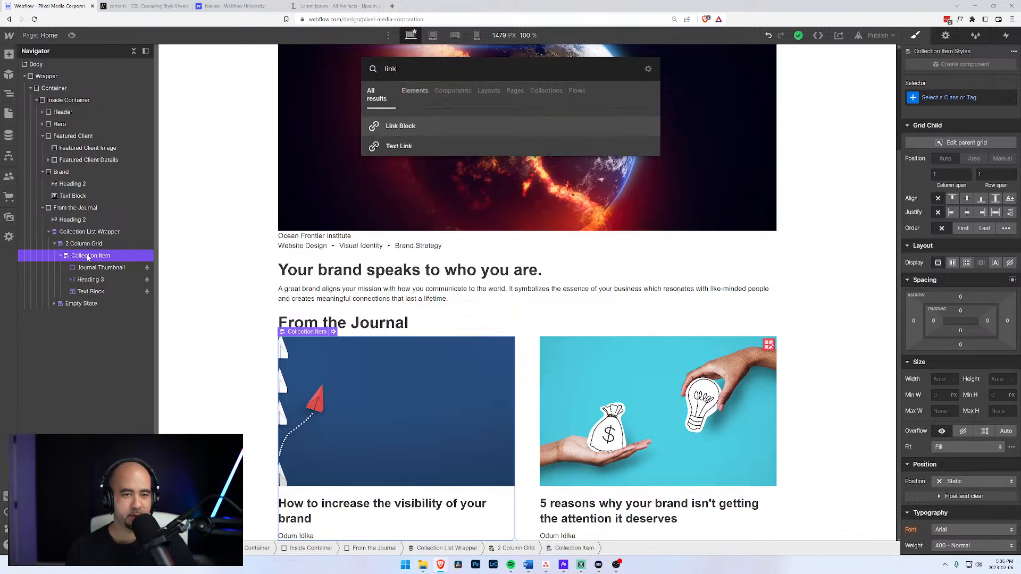
key(Return)
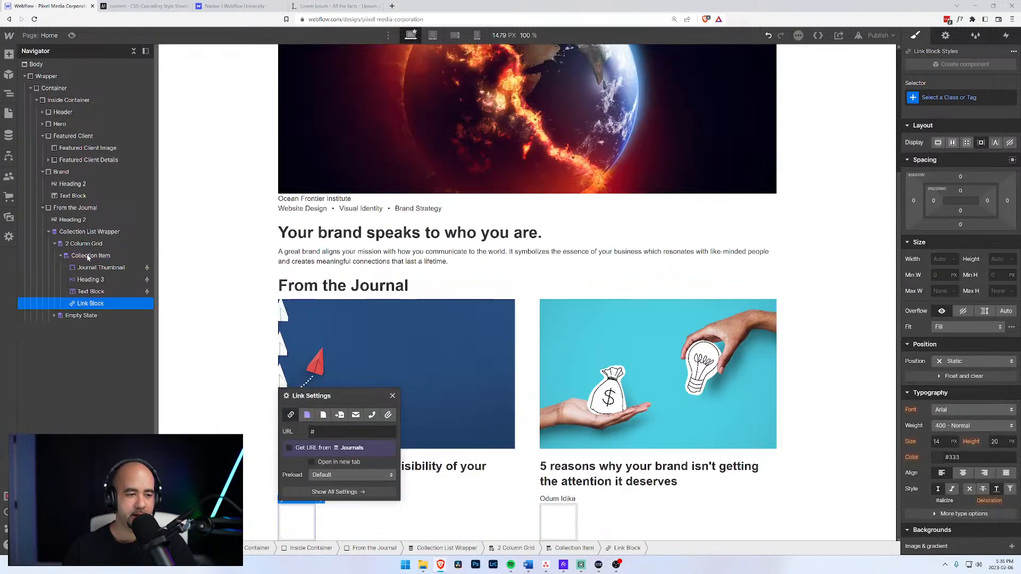
drag(85, 305, 85, 281)
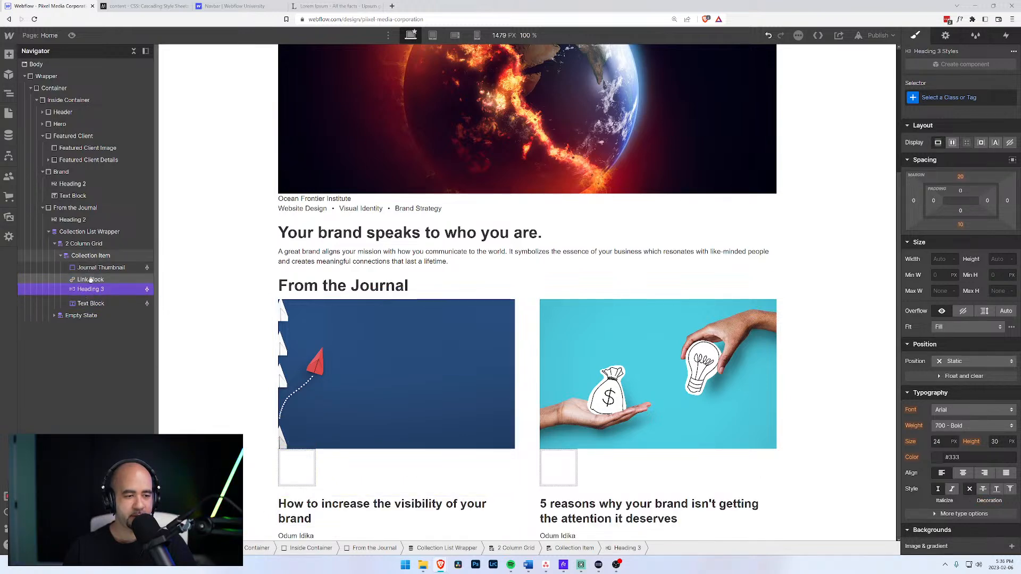
drag(91, 280, 70, 284)
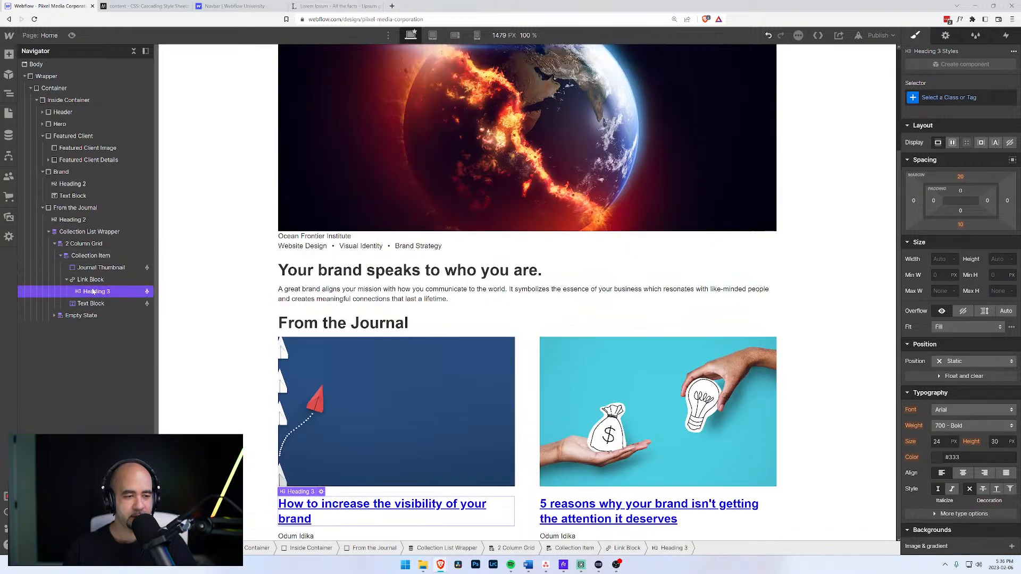
click(66, 280)
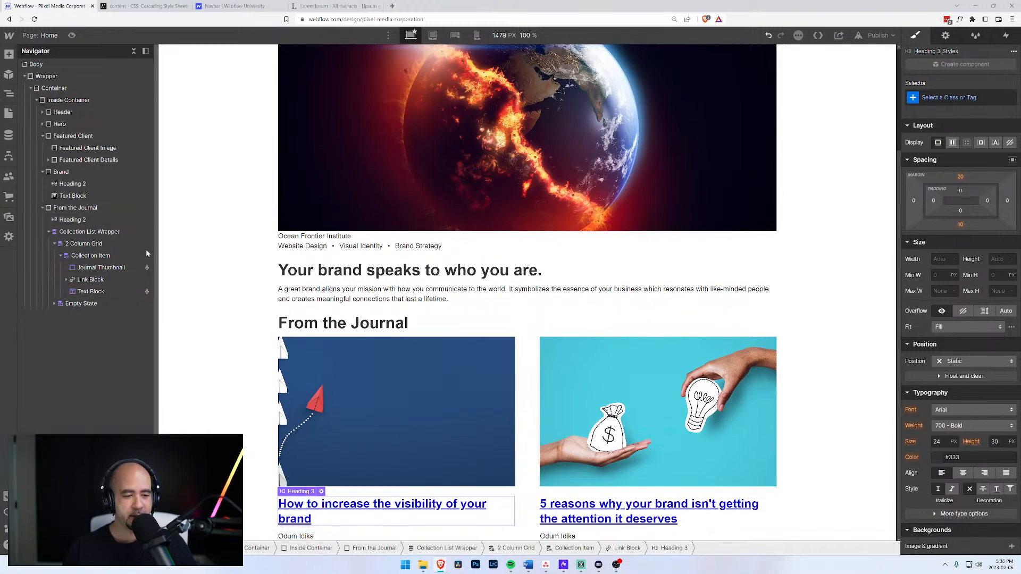
click(91, 281)
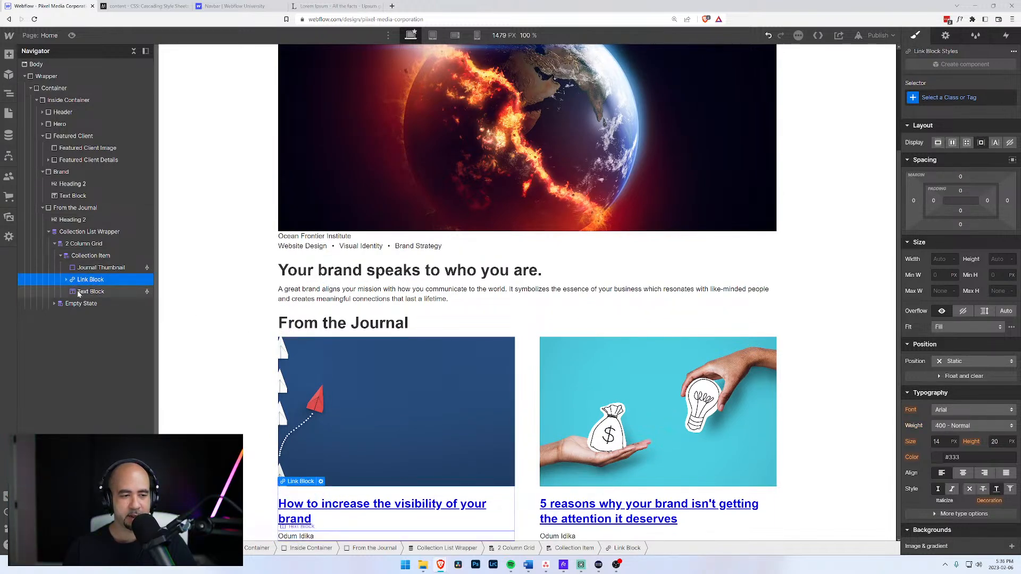
Link the block to the Current Journal collection page instead of a Journals URL field.
click(321, 481)
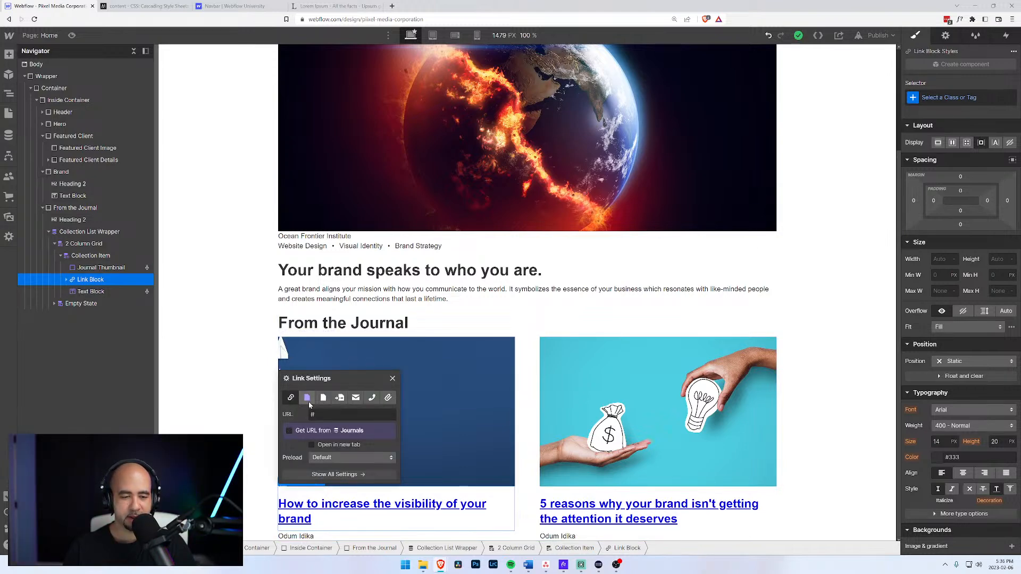
click(289, 430)
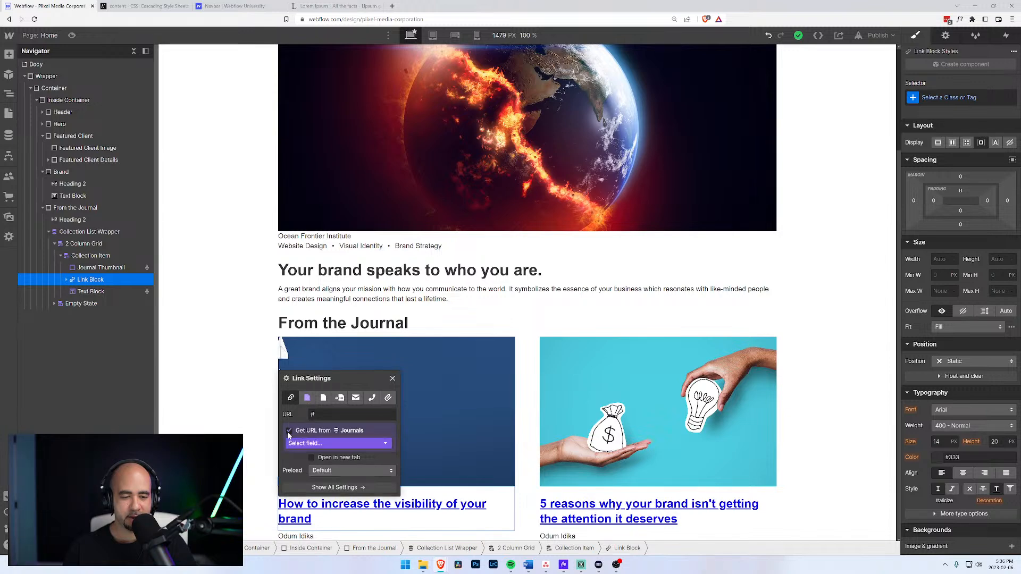
click(326, 445)
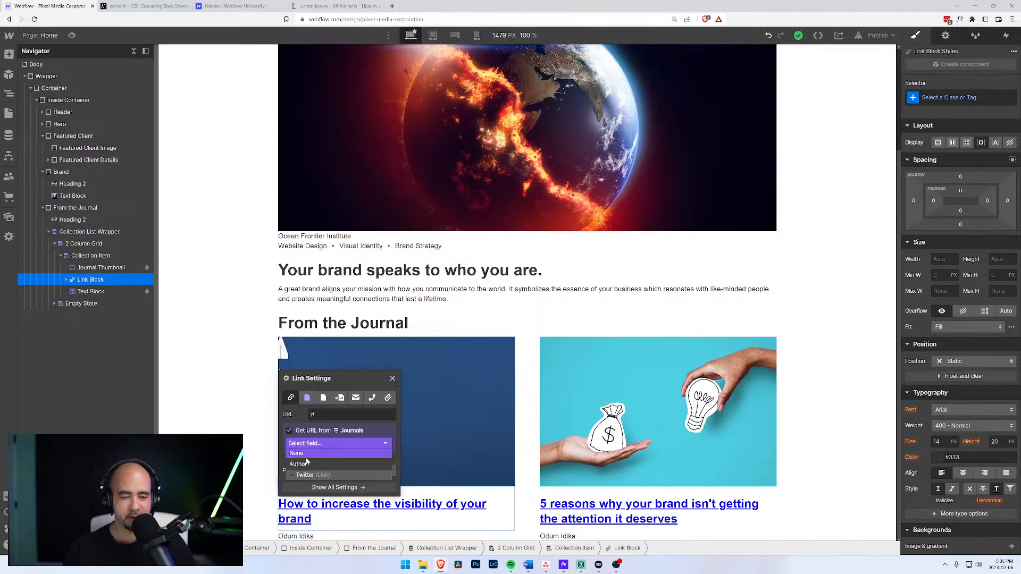
click(290, 431)
click(307, 398)
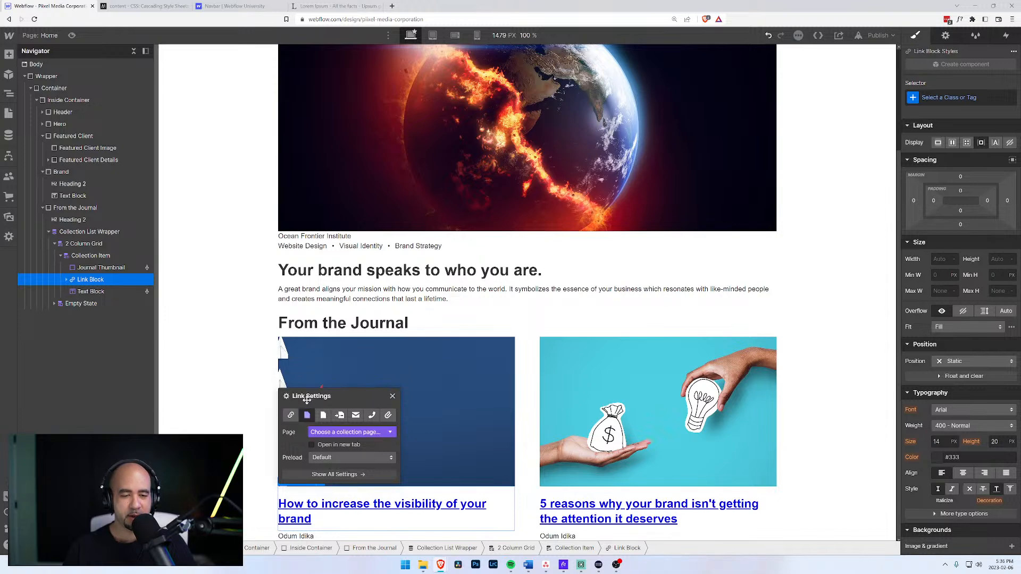
click(322, 432)
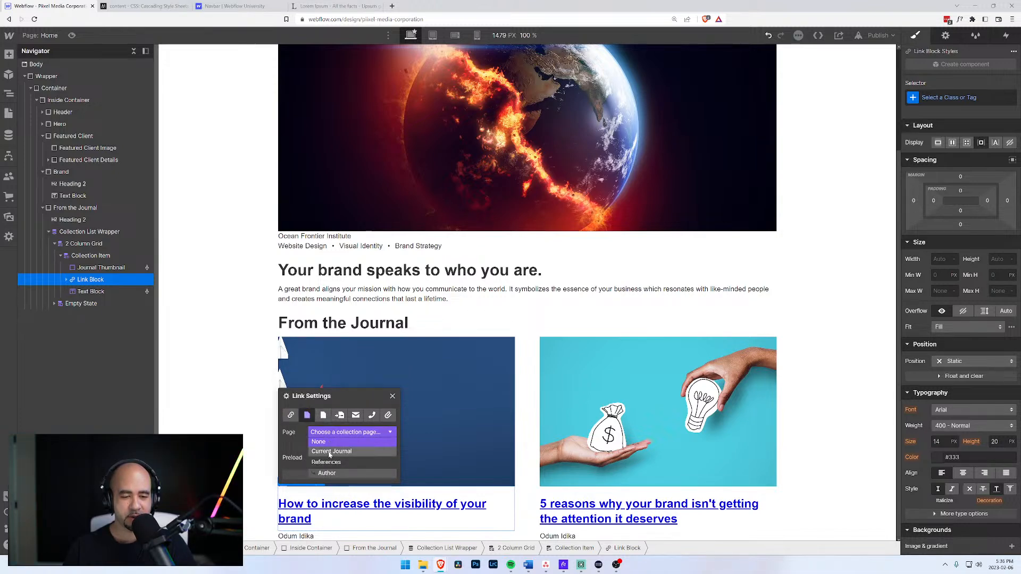
click(330, 452)
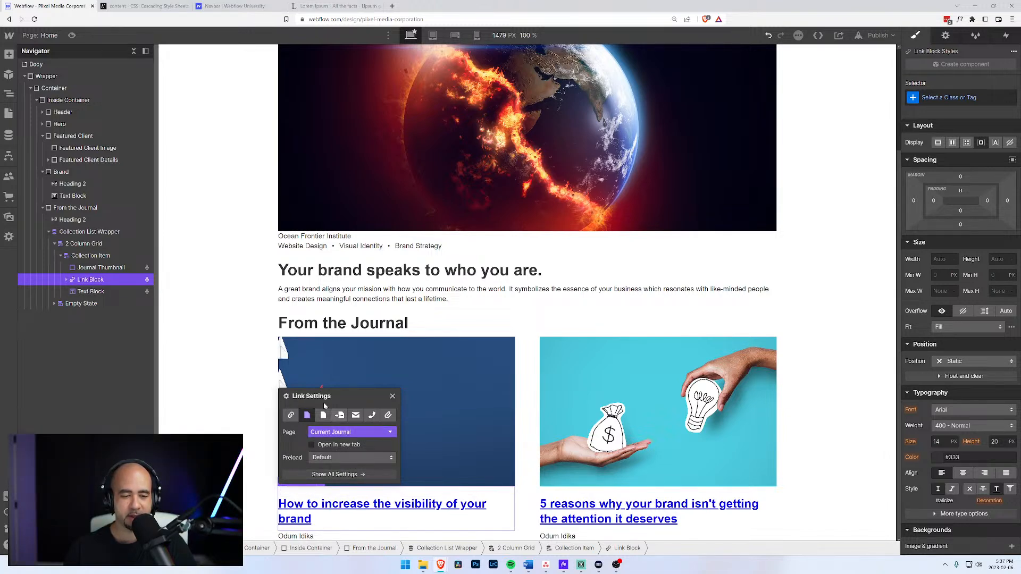
click(229, 340)
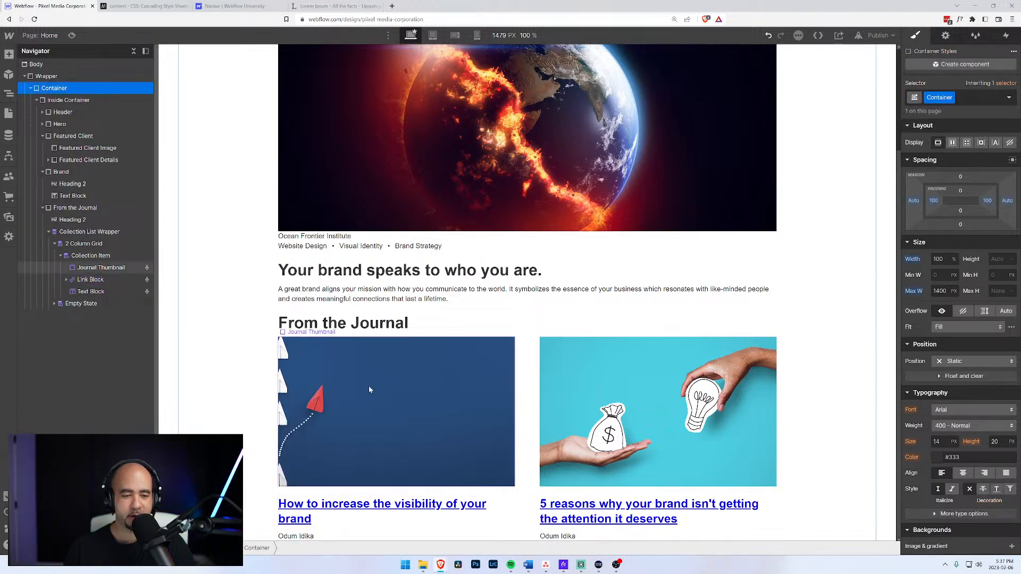
click(71, 36)
click(73, 36)
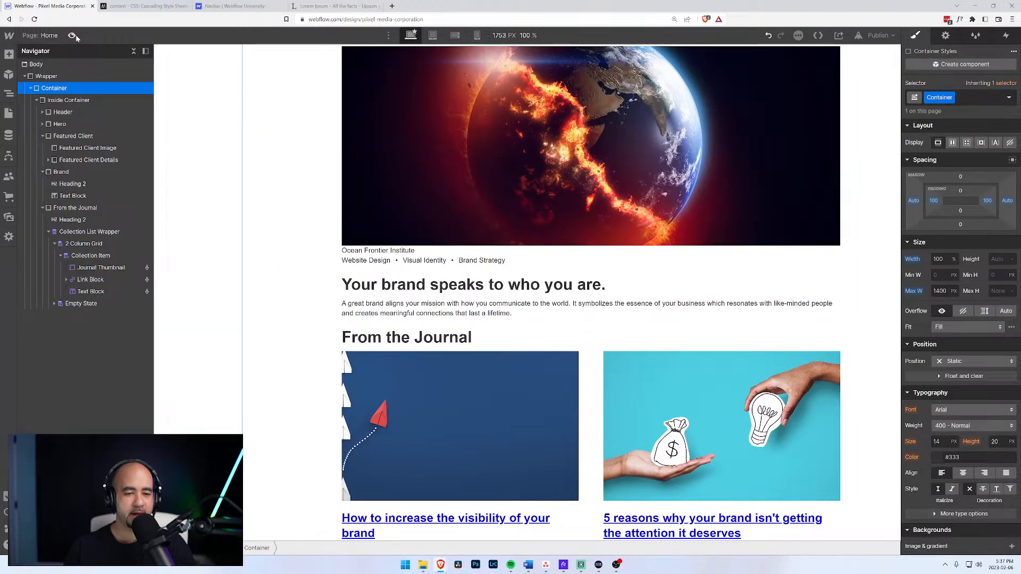
click(73, 36)
click(578, 523)
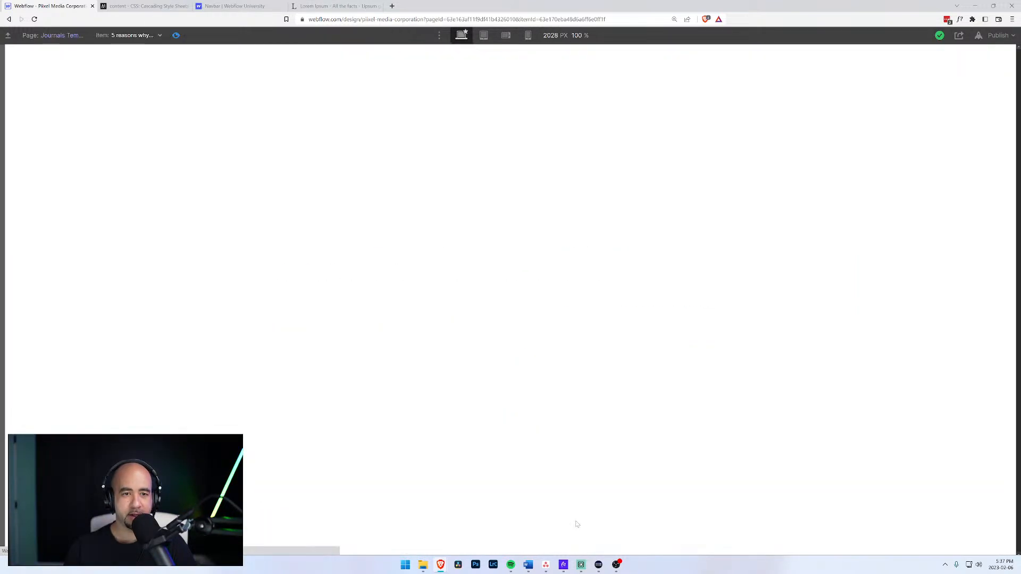
click(133, 35)
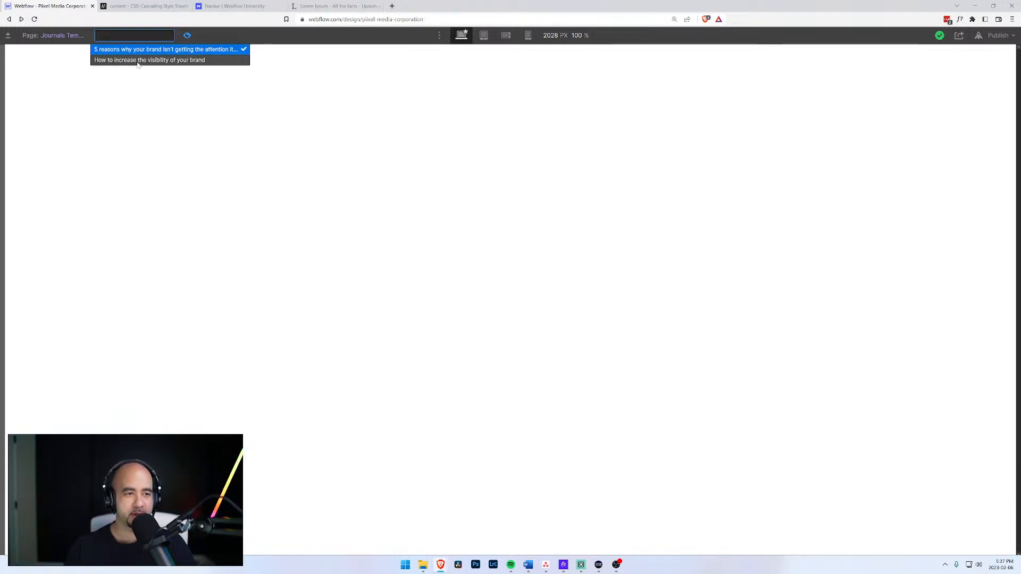
click(69, 35)
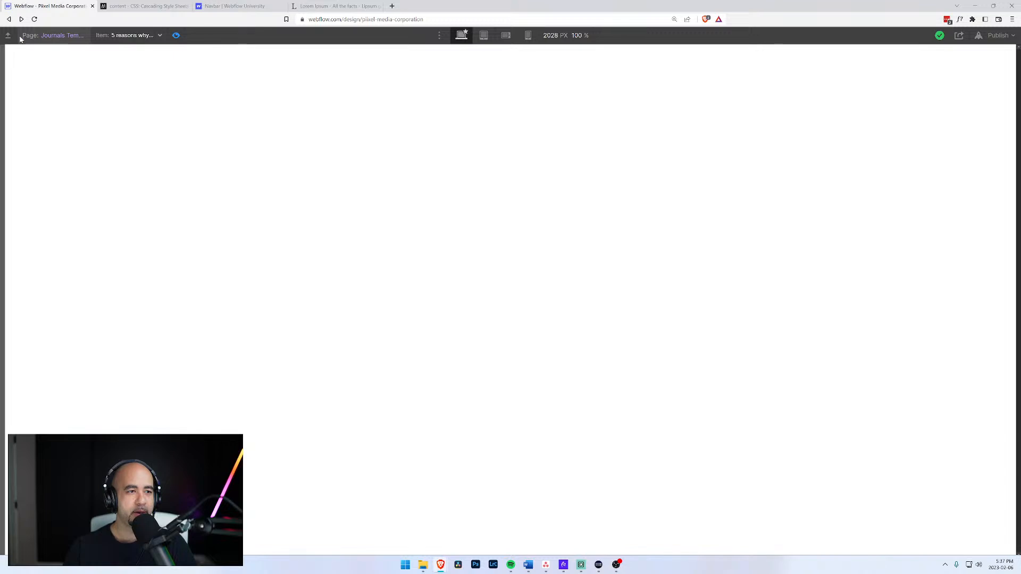
click(176, 35)
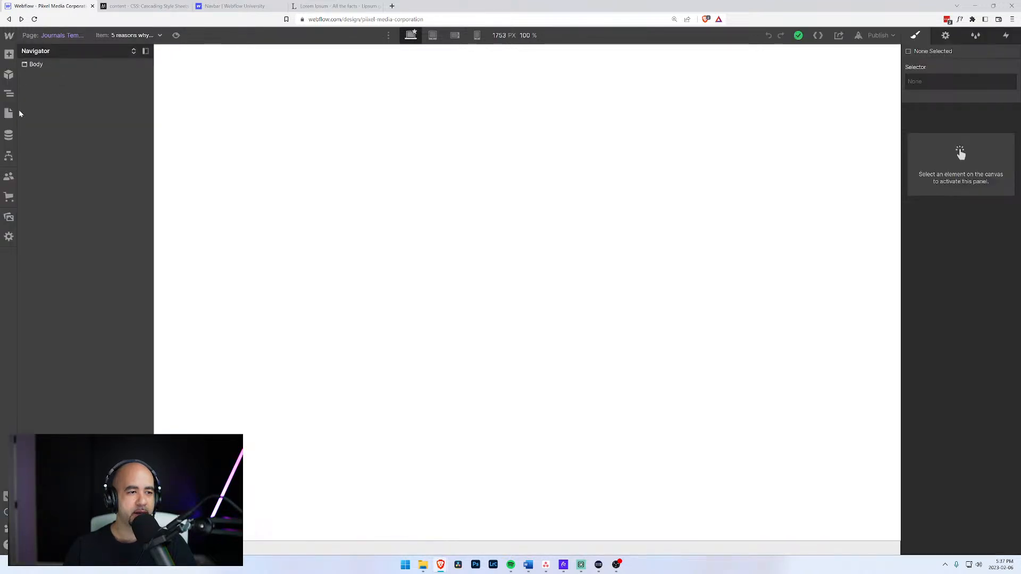
click(9, 113)
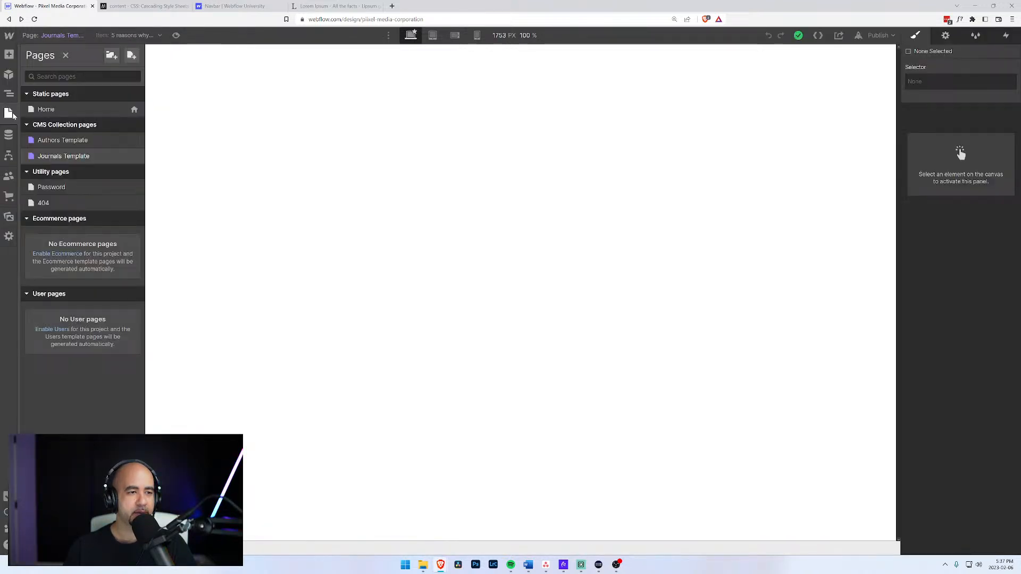
click(45, 109)
scroll(394, 365, down, 3)
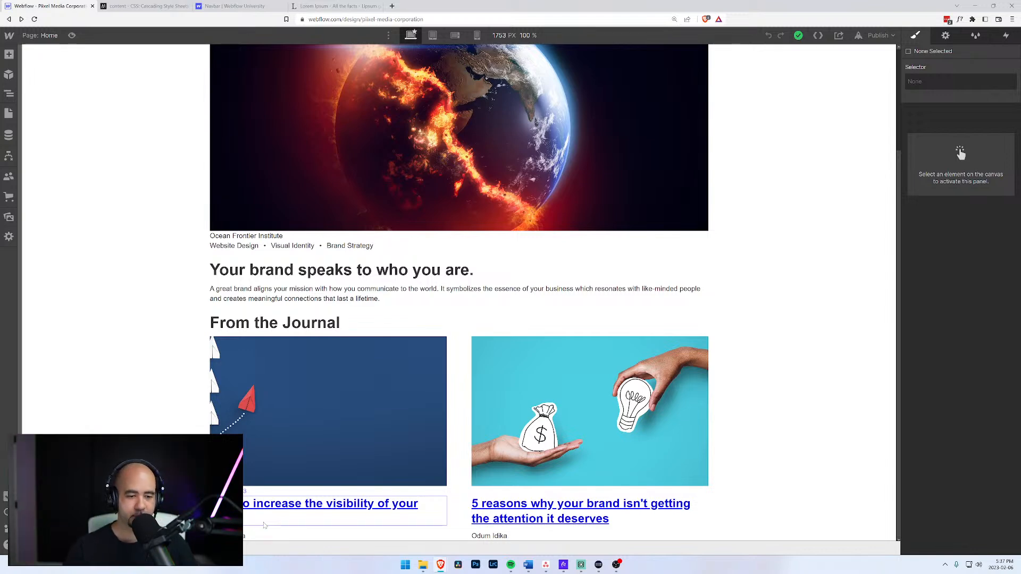
Select the hero's Hero CTA link block in the Navigator.
scroll(319, 319, up, 3)
click(343, 156)
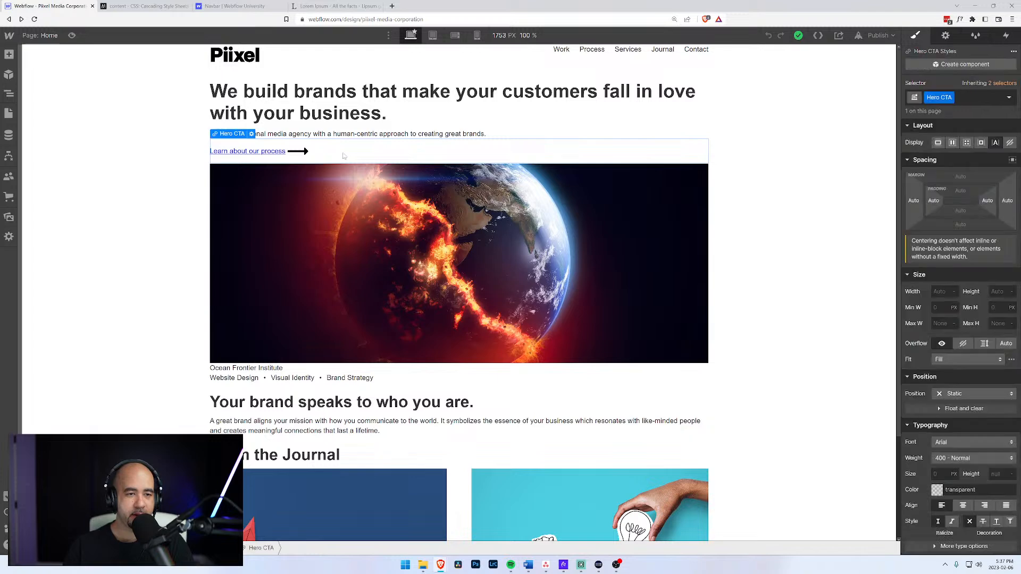
click(10, 115)
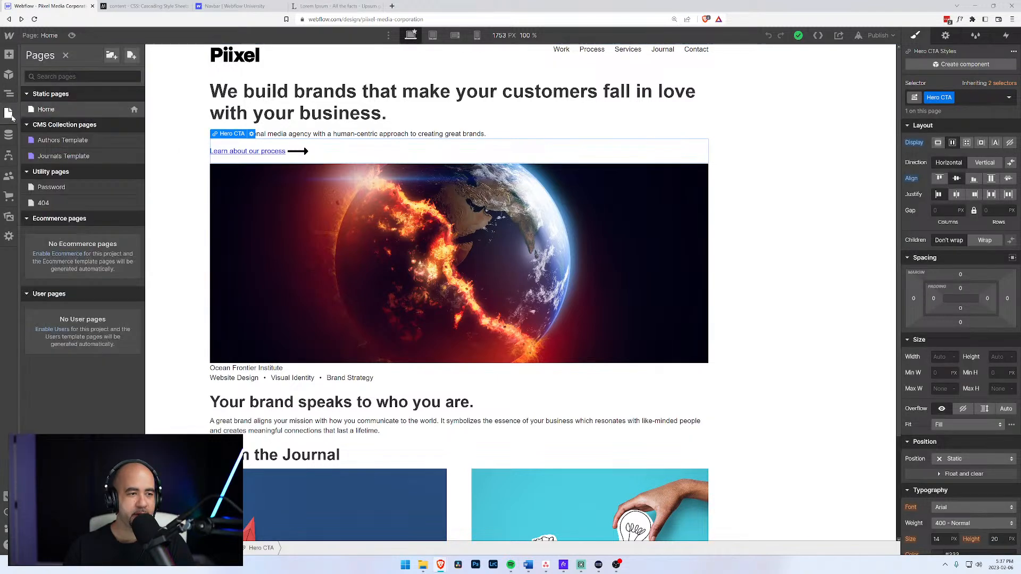
click(9, 94)
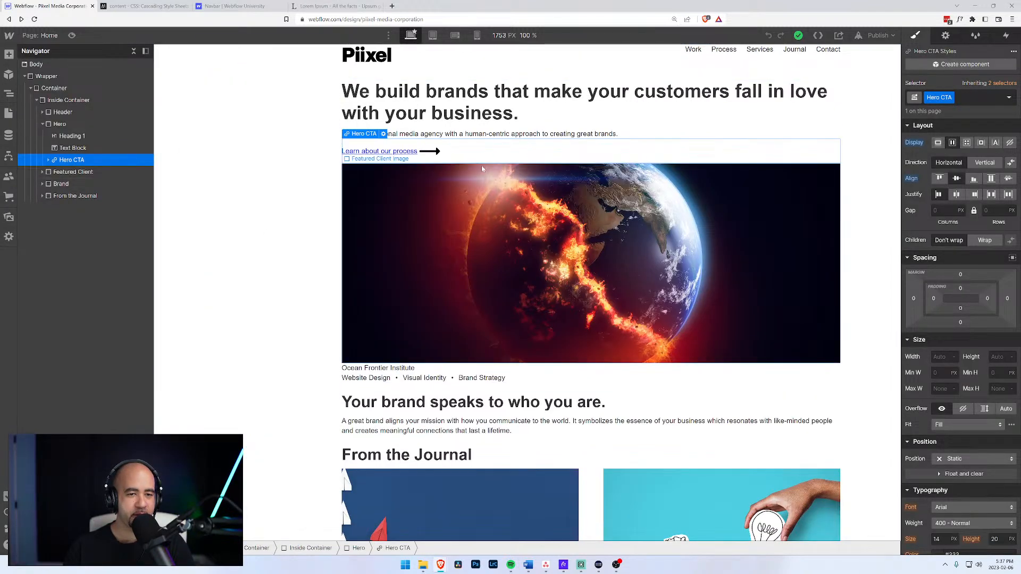
click(70, 148)
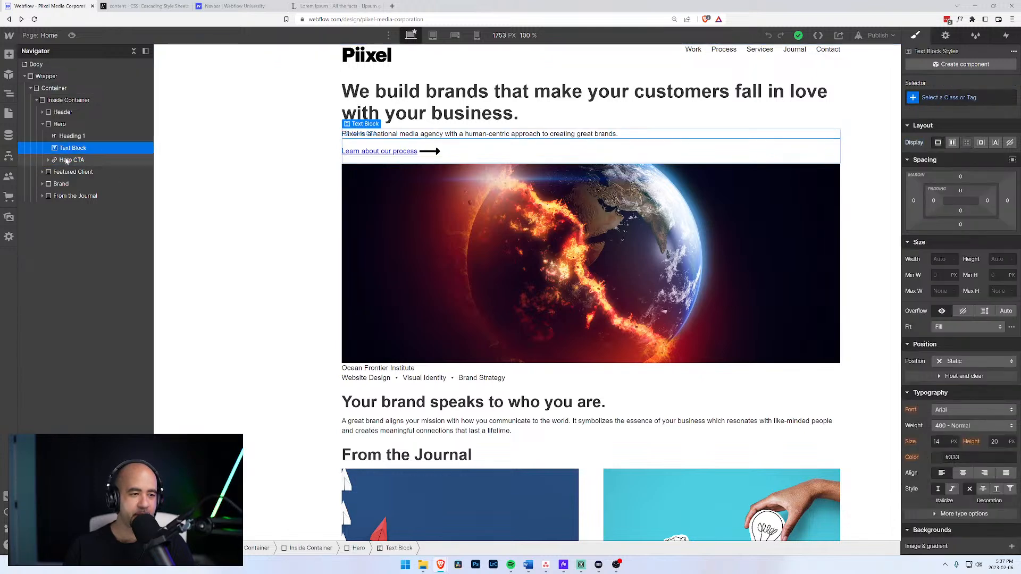
click(67, 160)
click(49, 161)
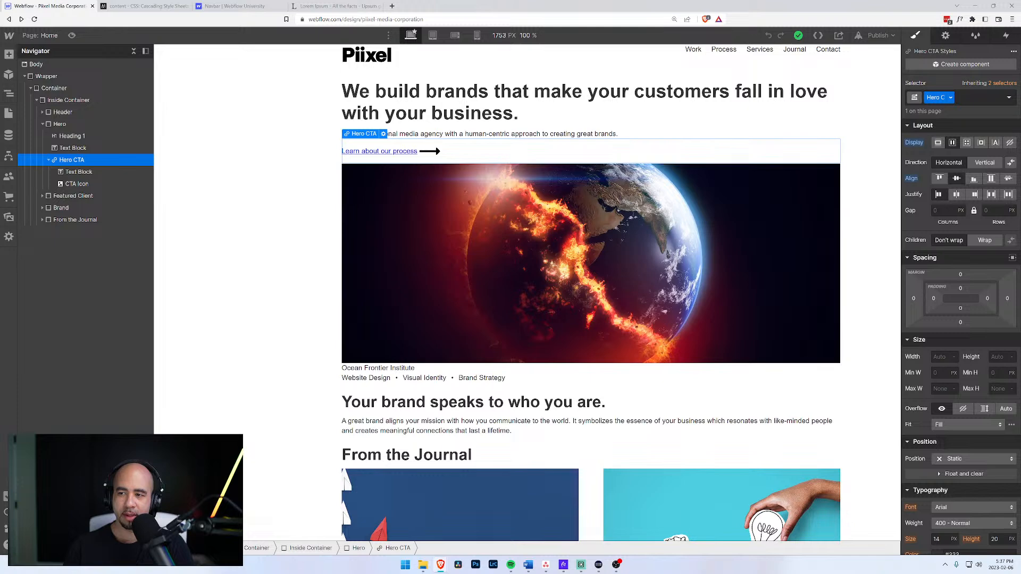
Rename the Hero CTA class to Arrow CTA.
click(951, 98)
click(937, 111)
click(936, 97)
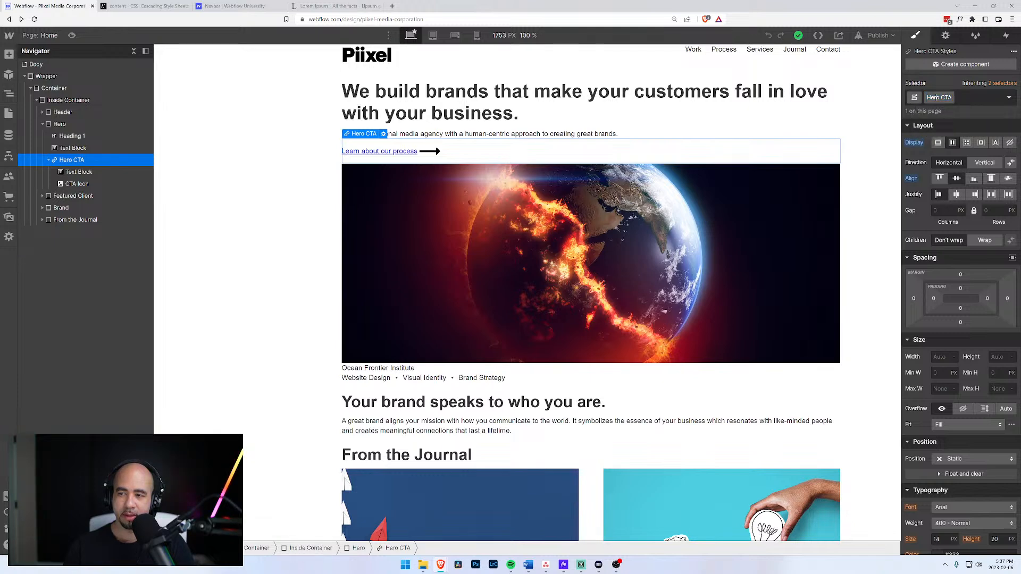
key(Return)
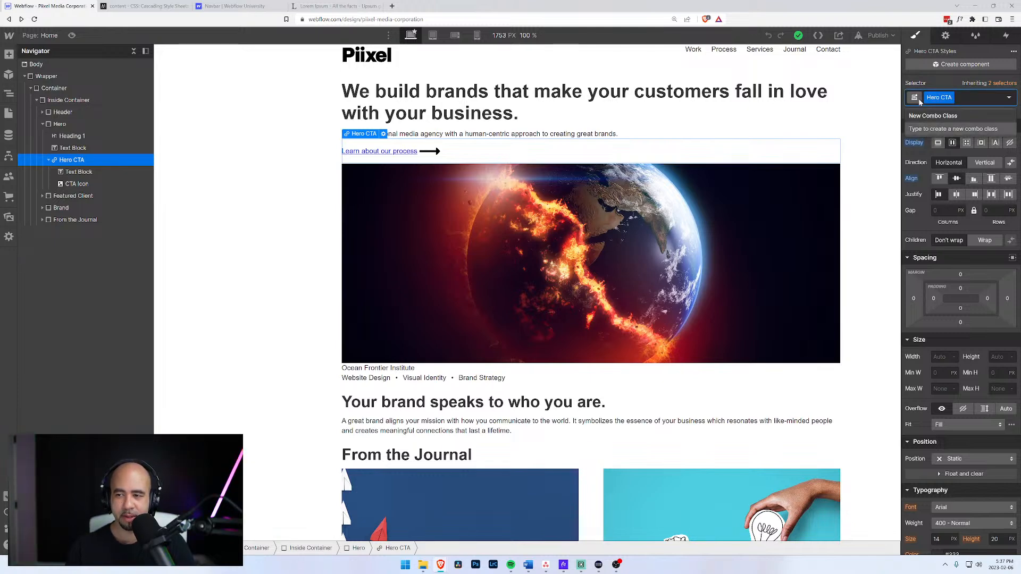
key(Escape)
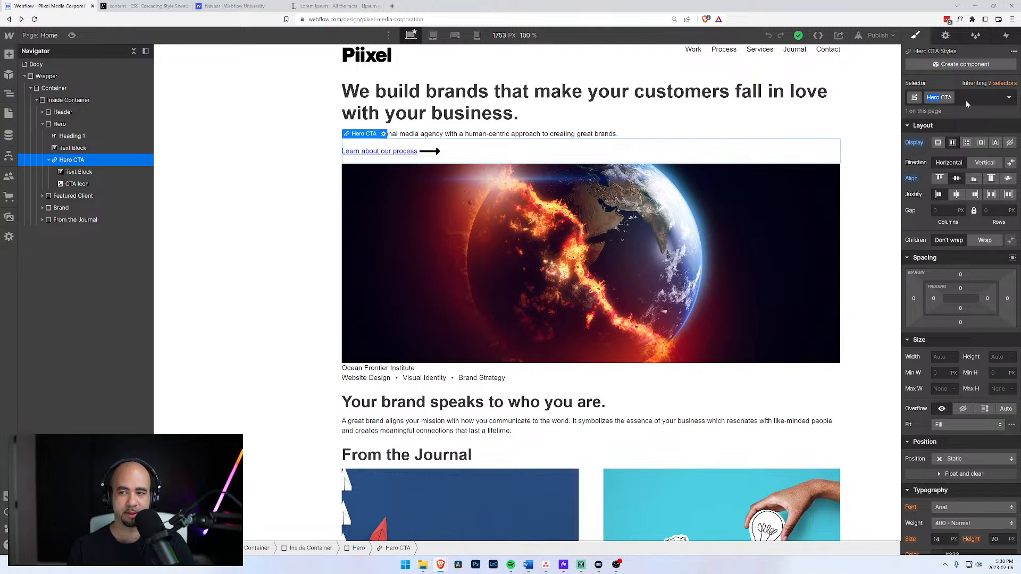
text(An)
text(row)
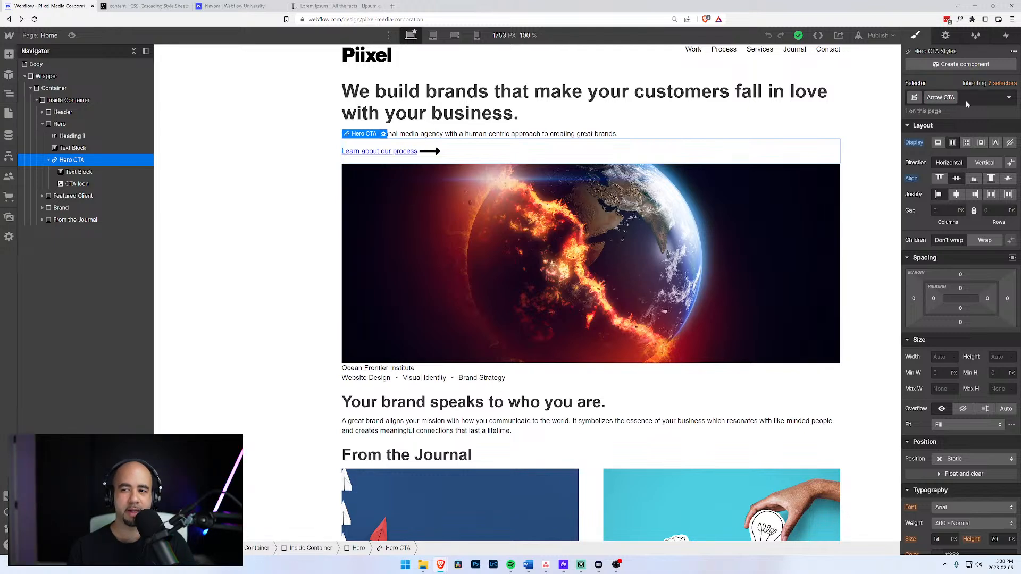
key(Return)
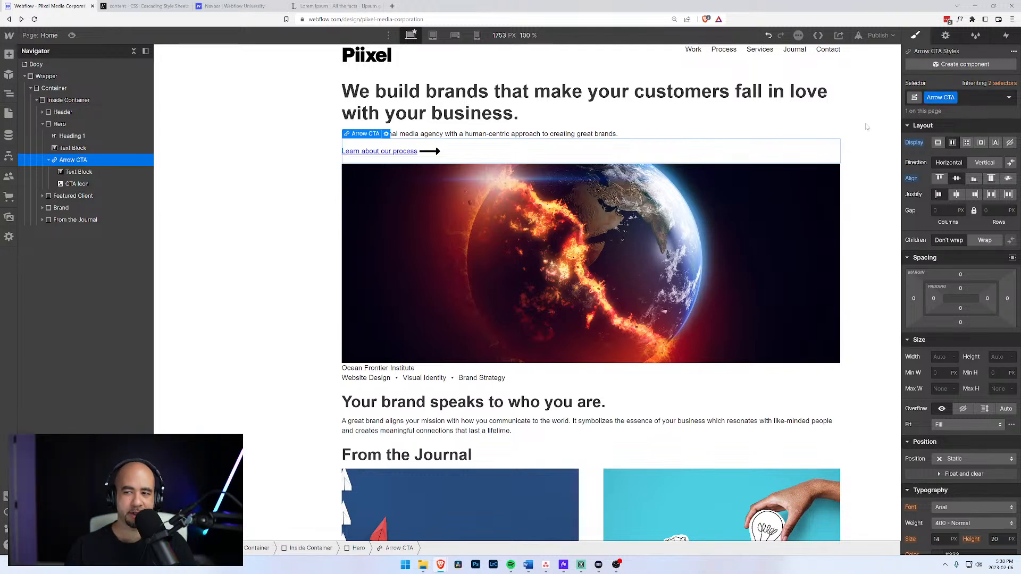
click(47, 161)
click(66, 148)
click(67, 160)
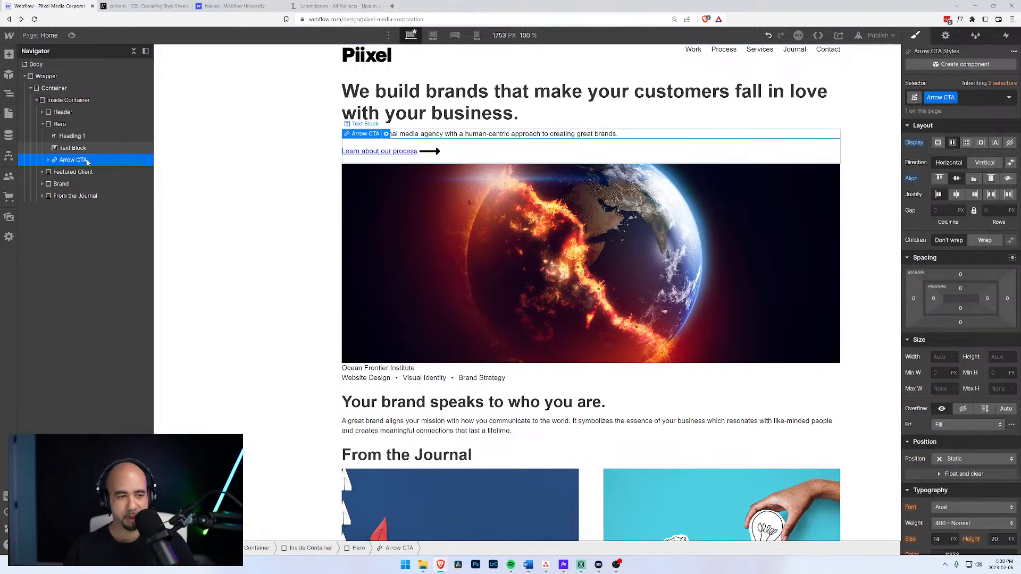
scroll(591, 266, down, 3)
click(43, 196)
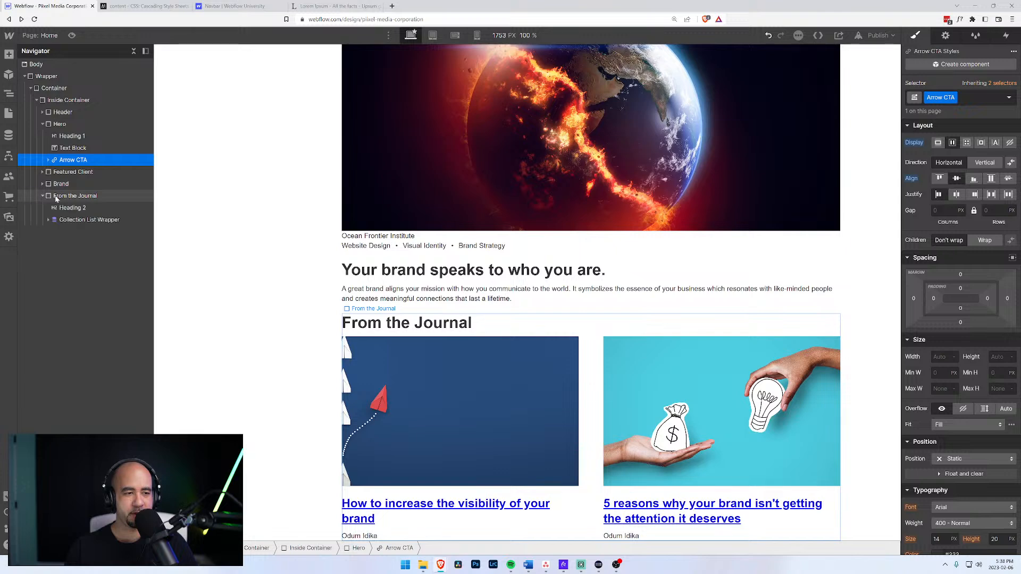
click(56, 196)
key(ctrl+v)
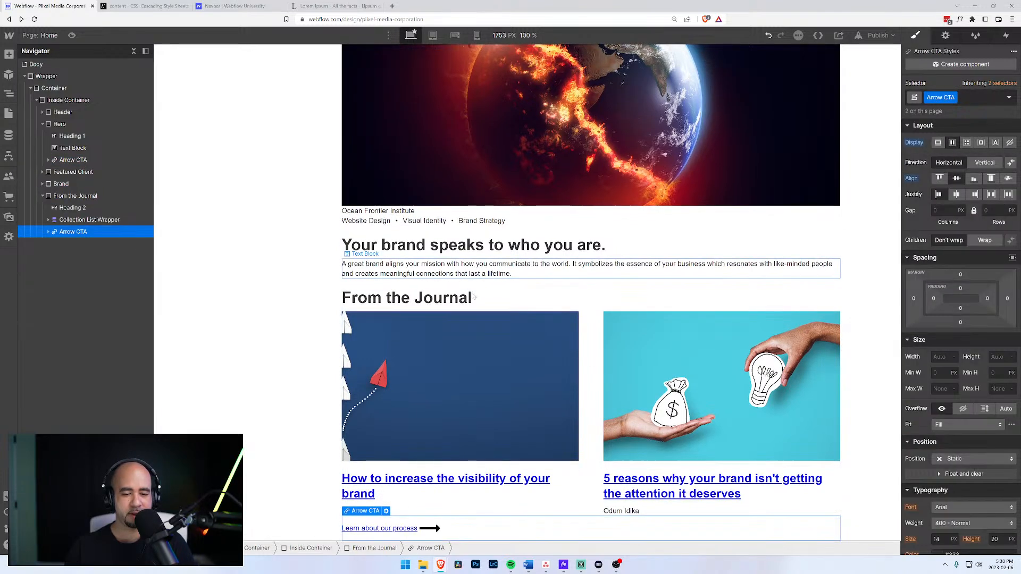
click(395, 528)
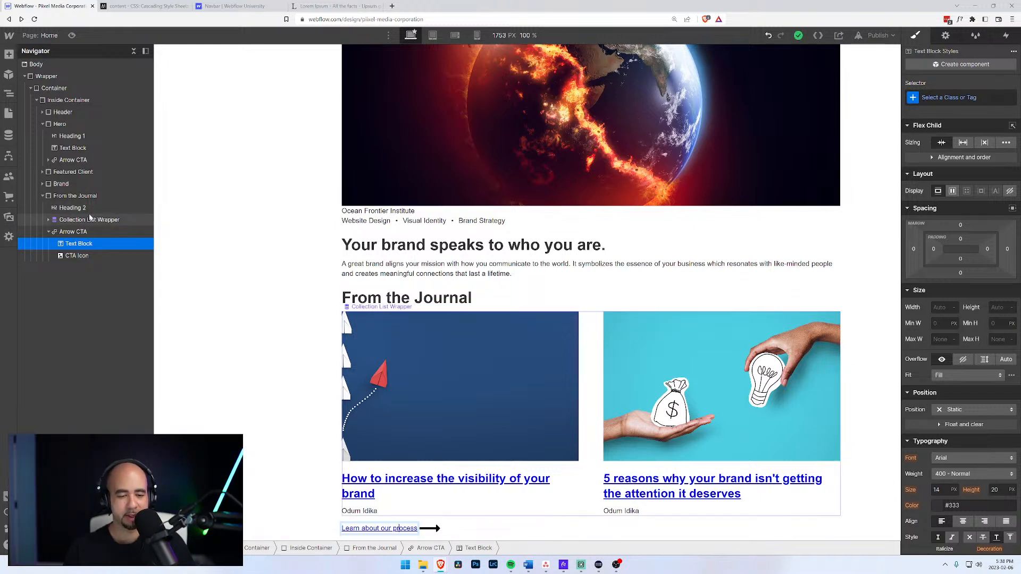
click(72, 232)
key(Delete)
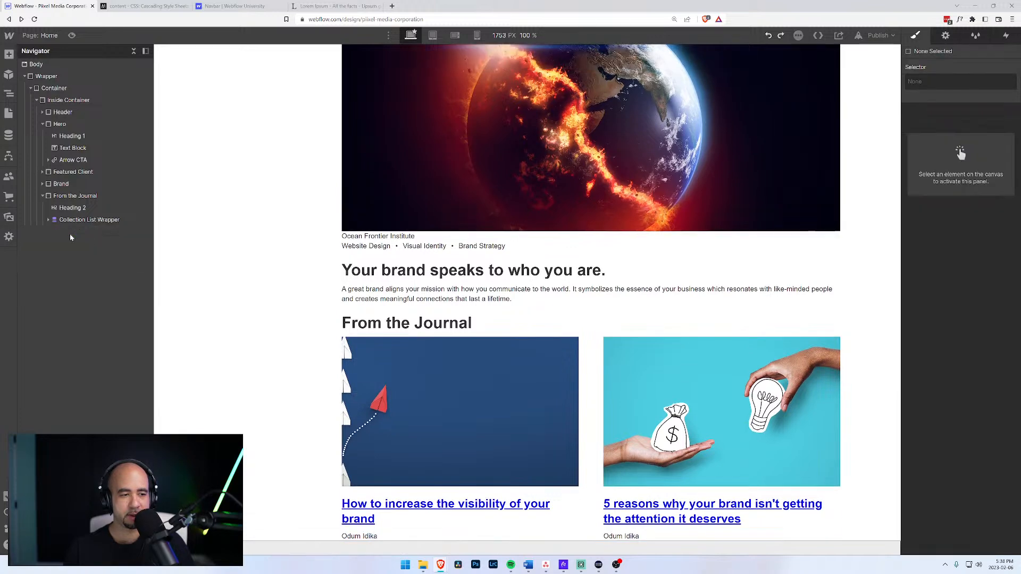
click(73, 160)
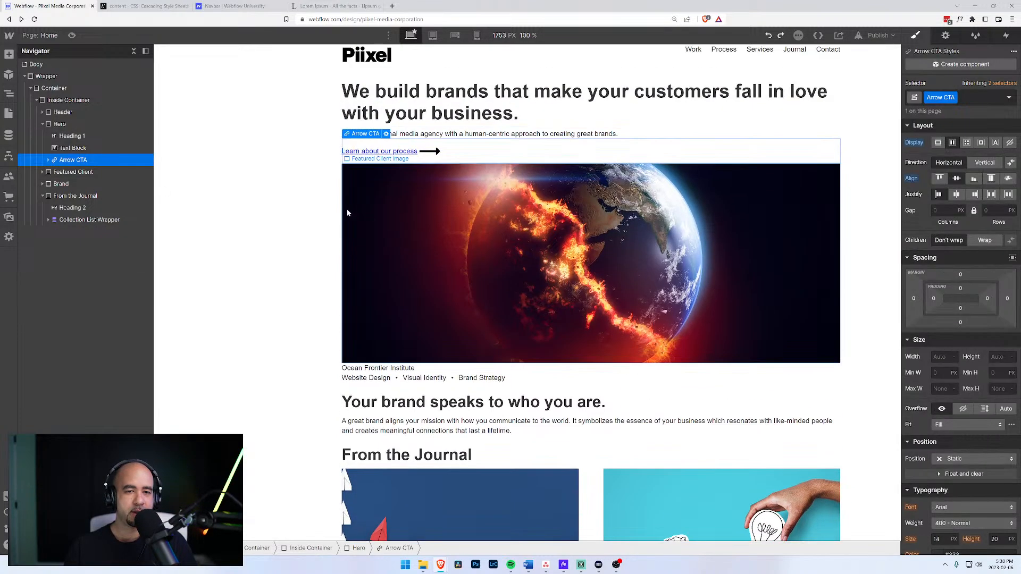
Turn the Arrow CTA link block into a component named 'Arrow Call to Action'.
click(72, 147)
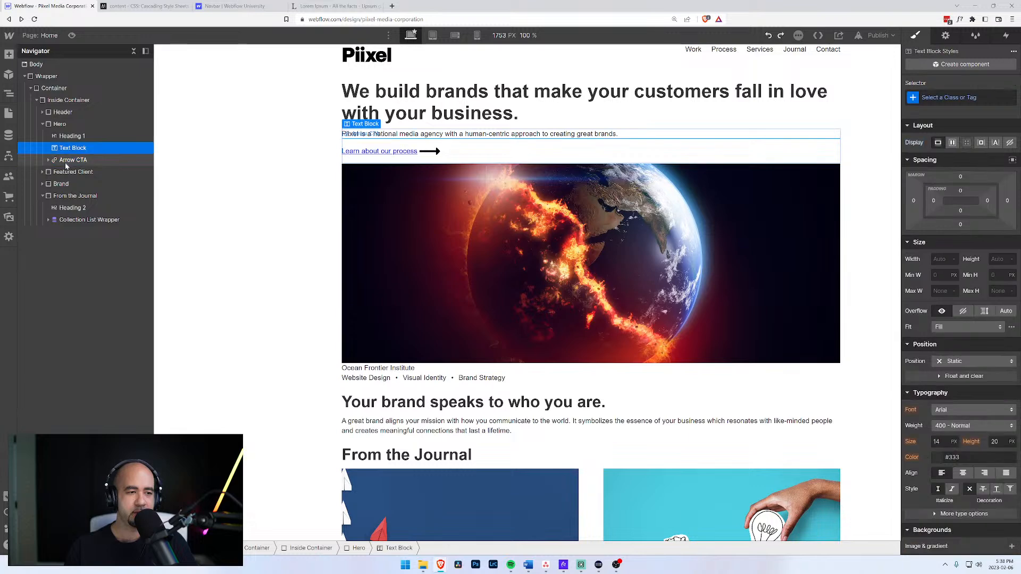
click(68, 162)
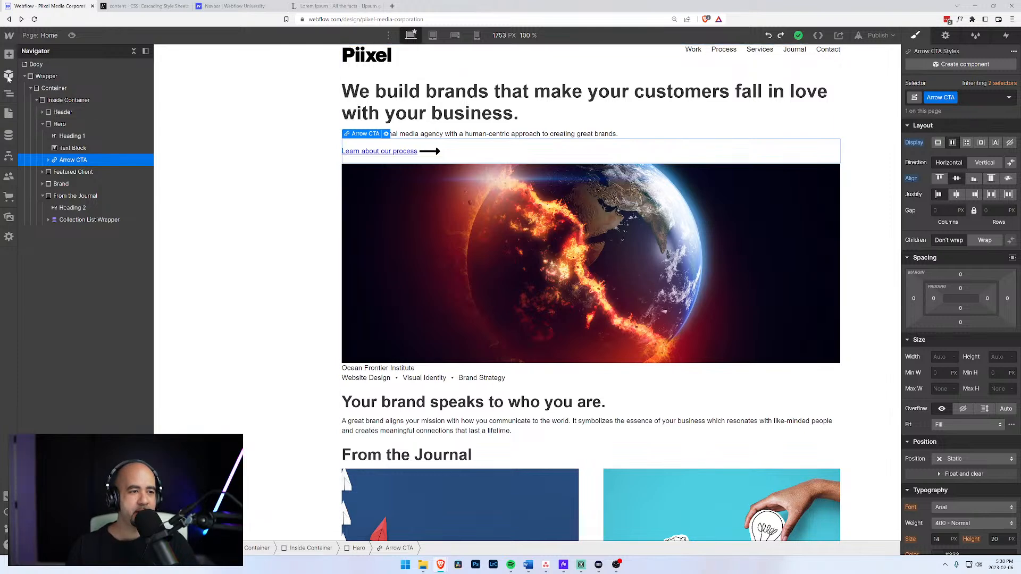
click(8, 75)
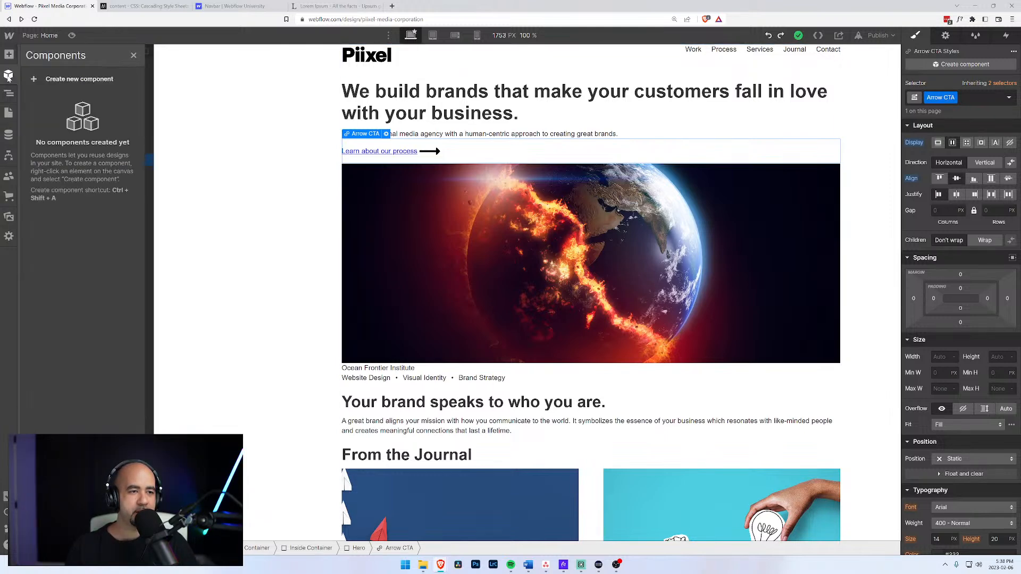
click(50, 80)
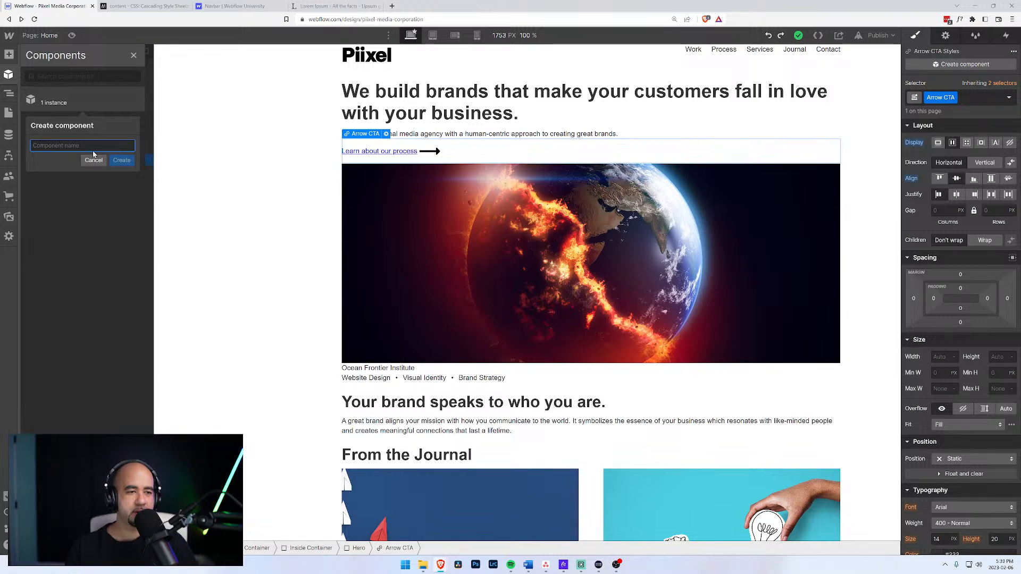
text(Ar)
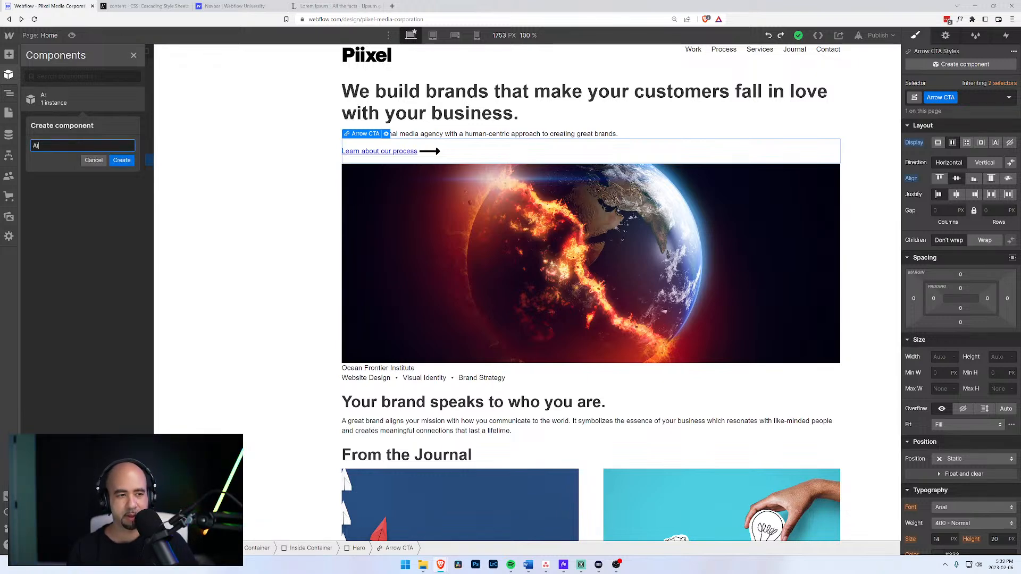
text(row Call to Ac)
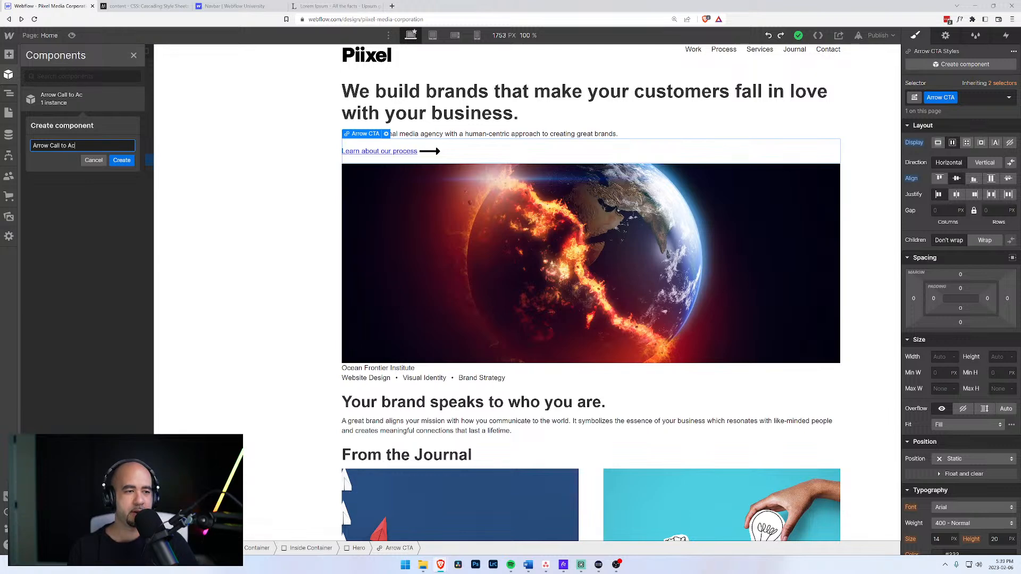
text(tion)
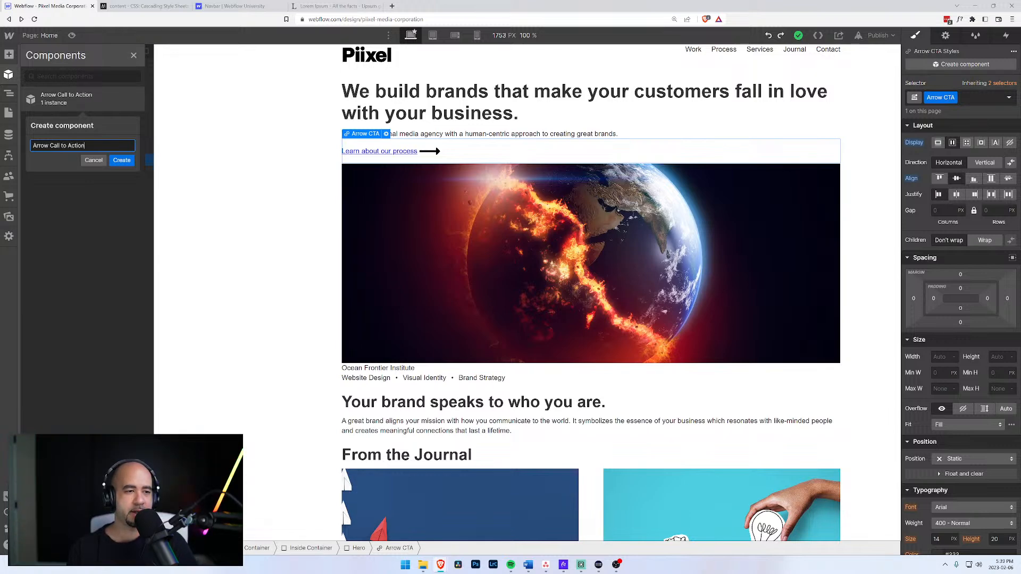
click(122, 163)
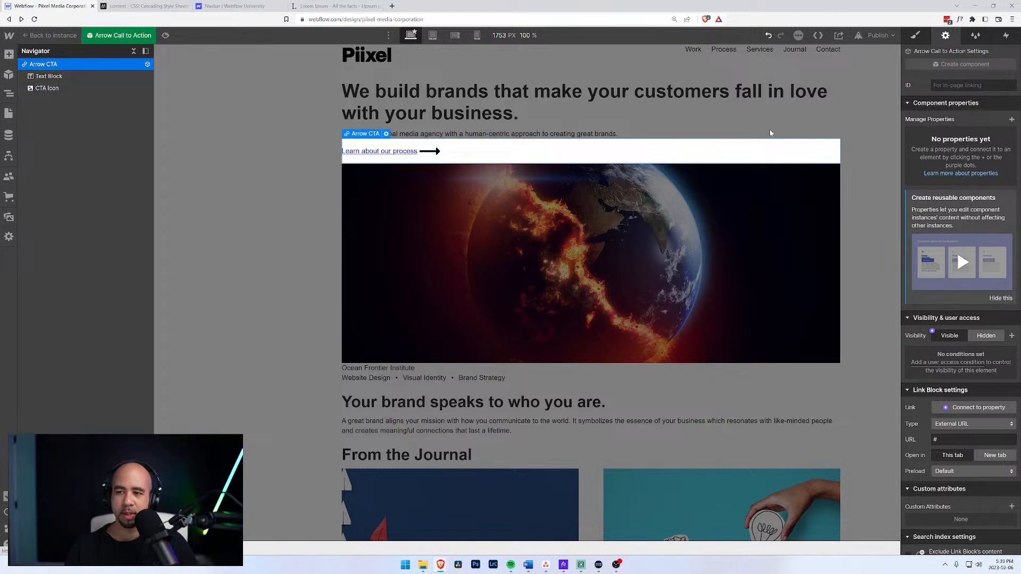
Open the lesson on component properties, then return to the Designer.
click(943, 175)
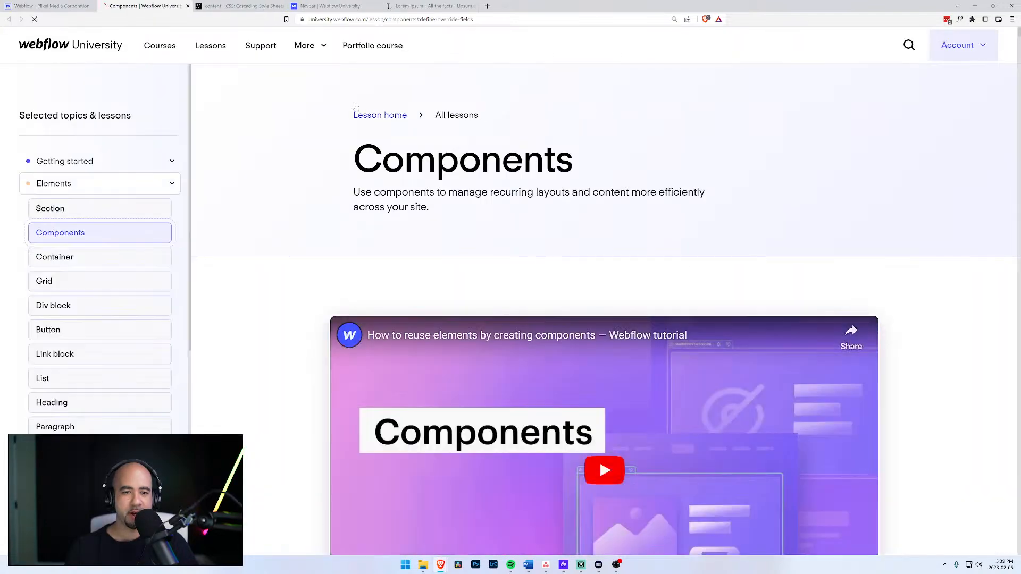
scroll(334, 118, down, 8)
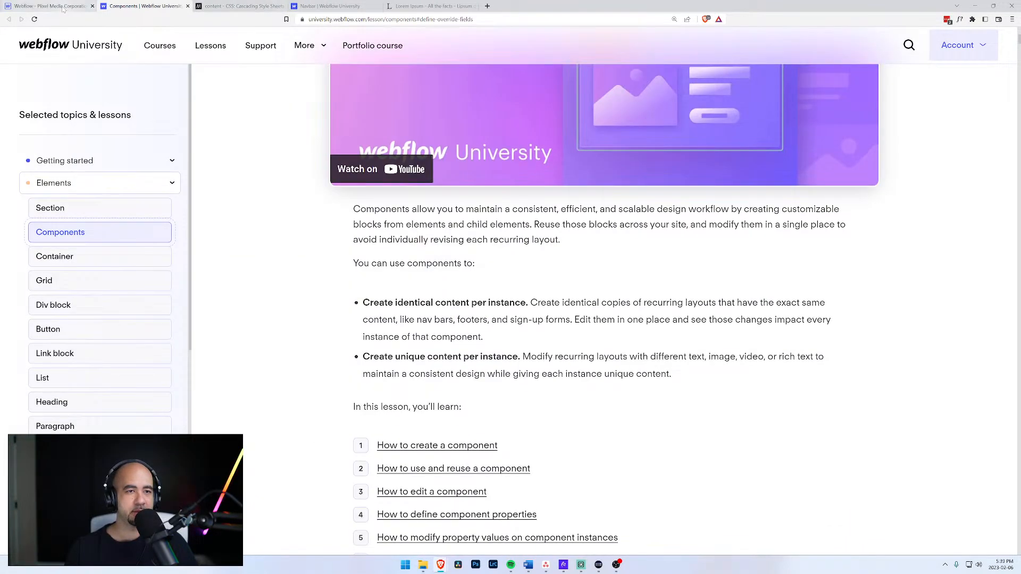
click(62, 6)
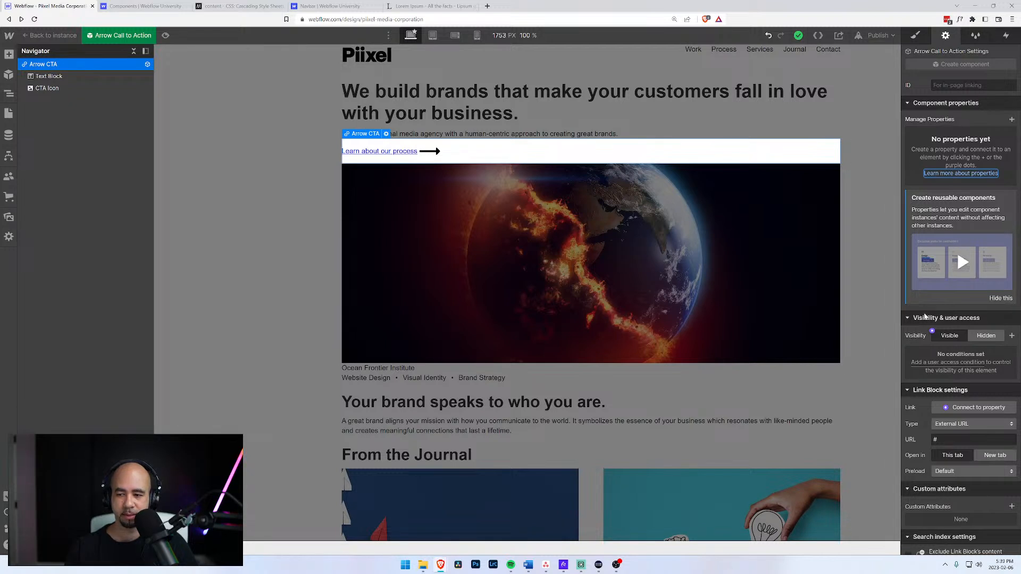
scroll(920, 315, down, 1)
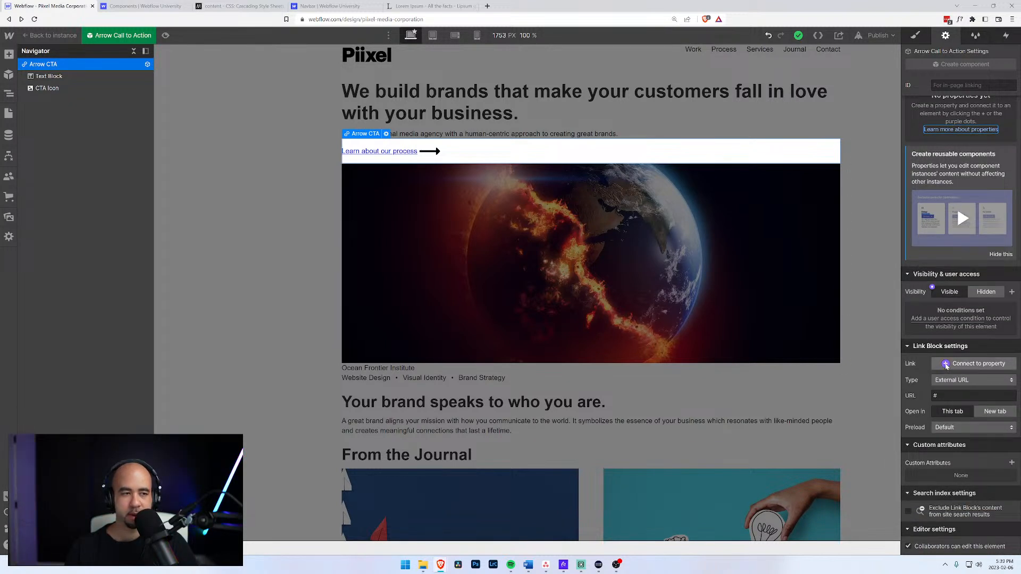
Try a new link property, cancel it, and return to the Home page's Arrow Call to Action text.
click(946, 366)
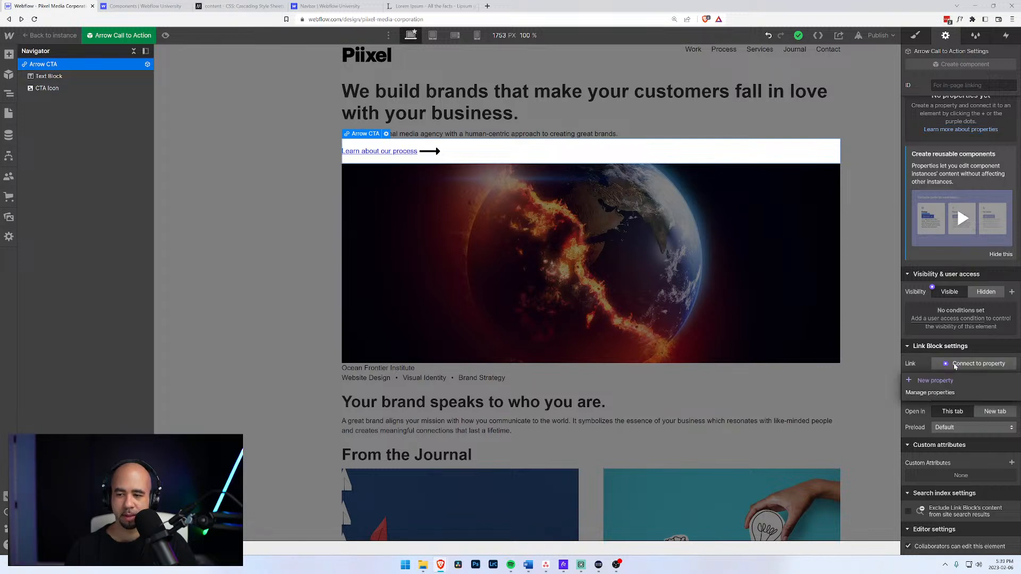
click(940, 381)
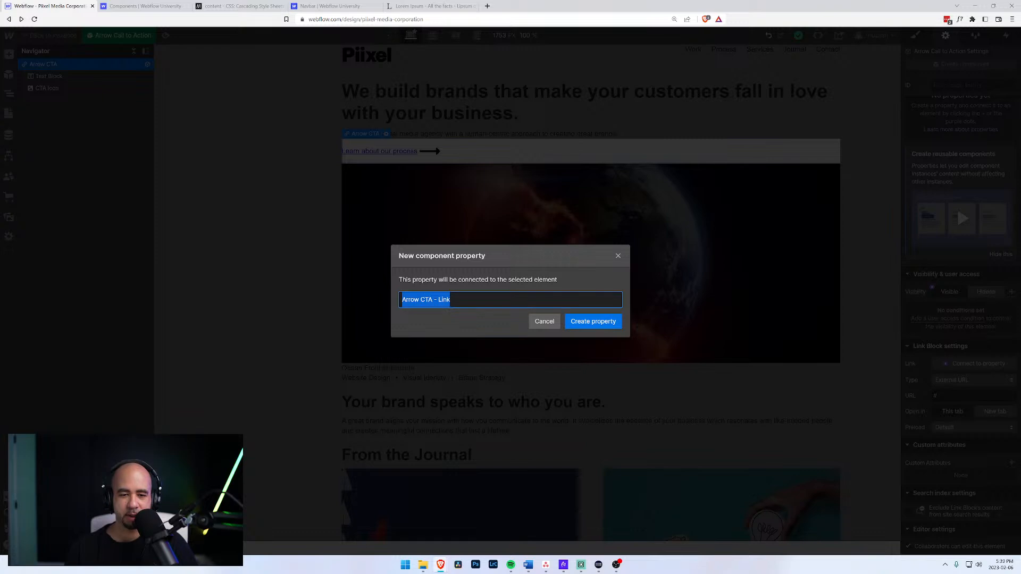
click(544, 322)
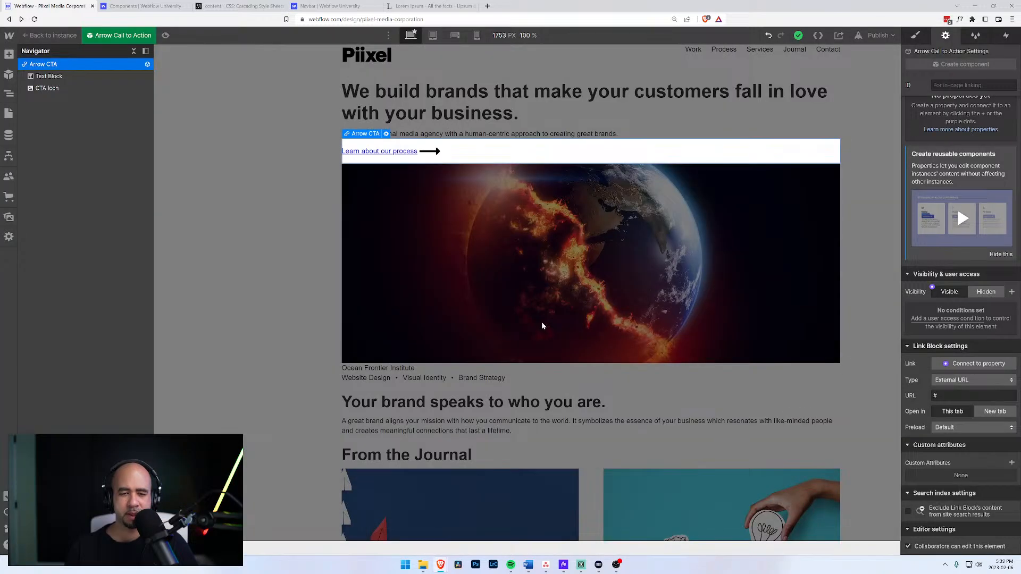
click(47, 77)
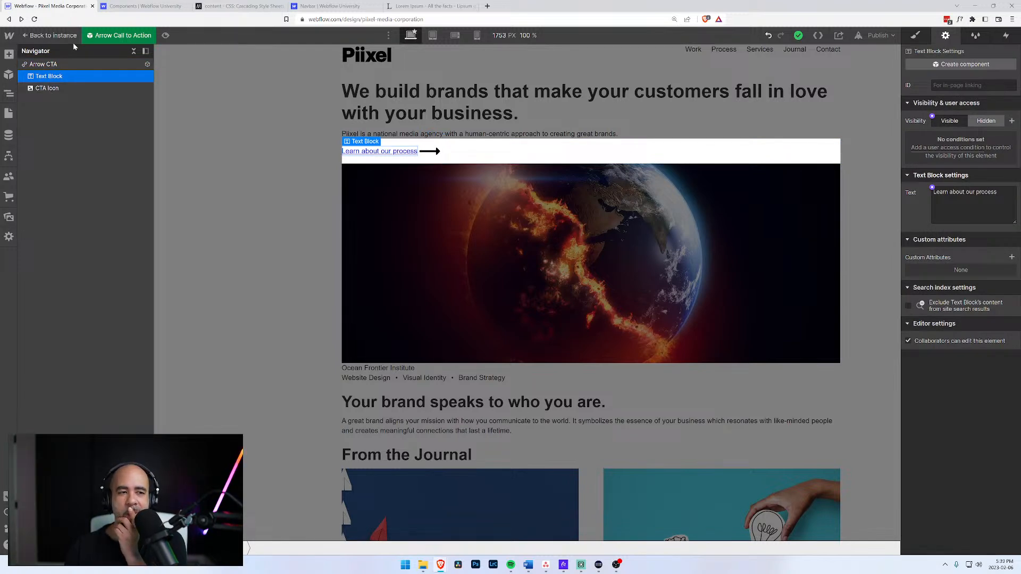
click(50, 35)
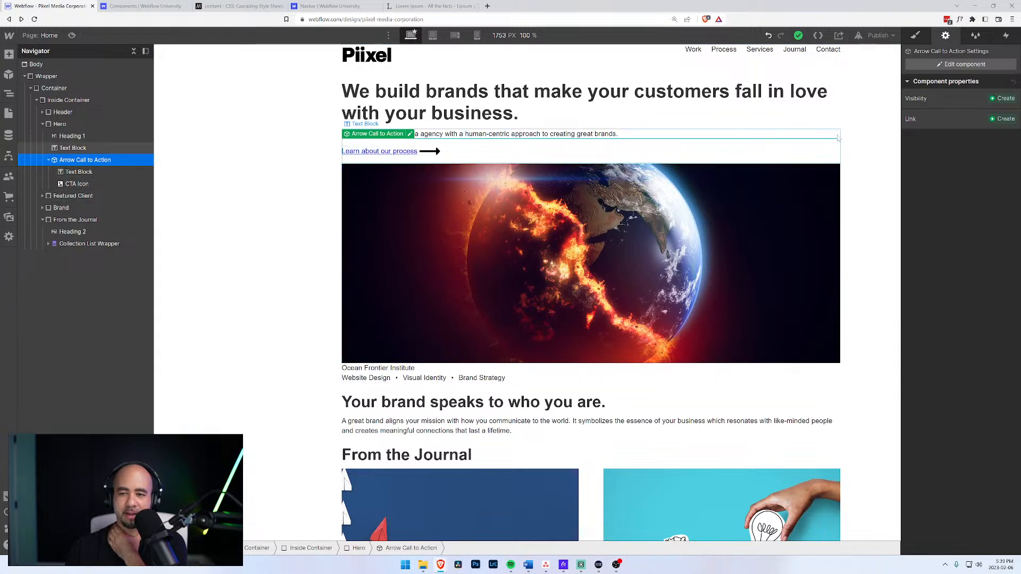
click(387, 153)
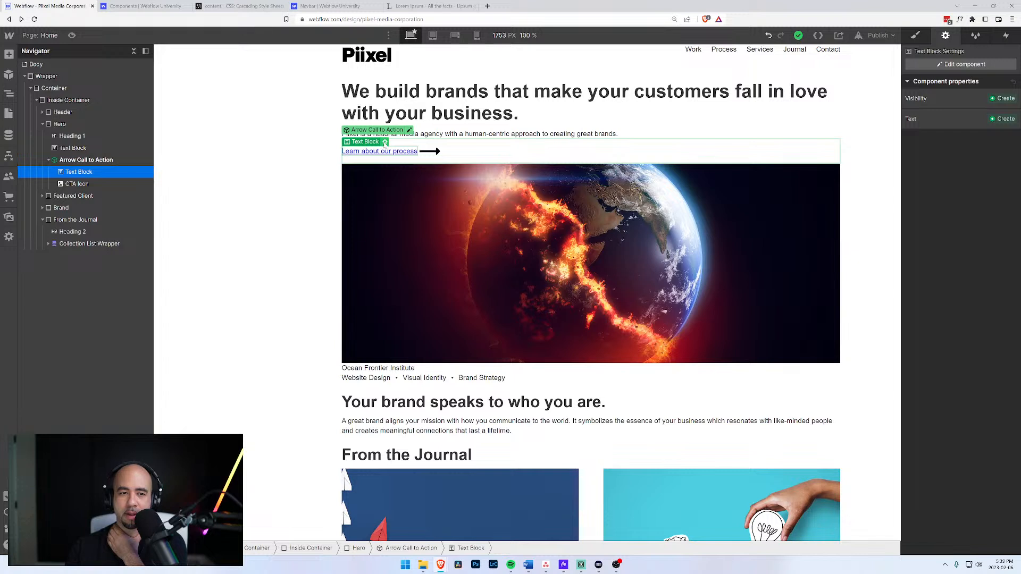
Turn the Text Block's text into a component Text property and set the hero instance's link to 'New Text'.
click(385, 143)
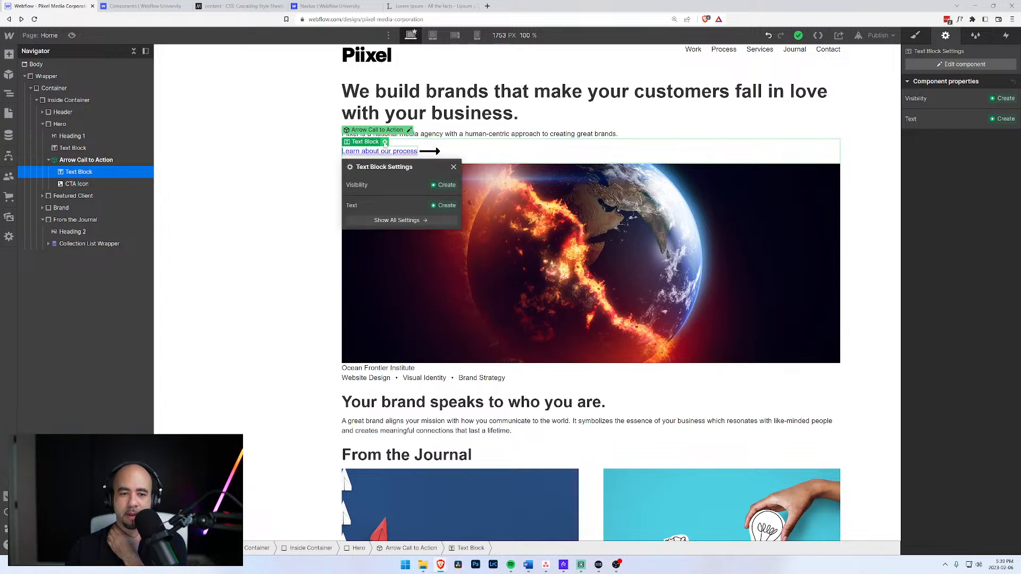
click(435, 207)
click(435, 218)
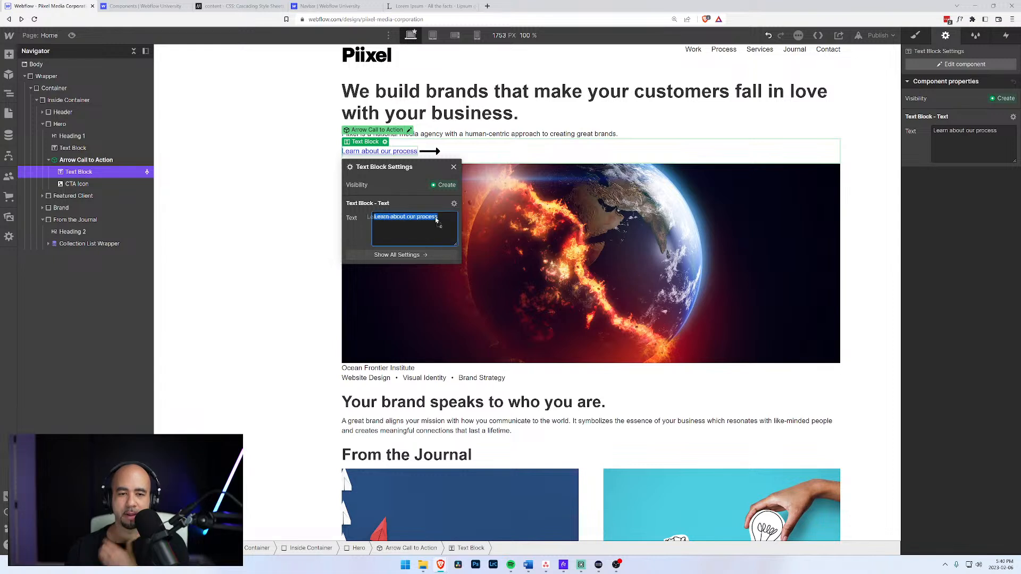
text(New Test)
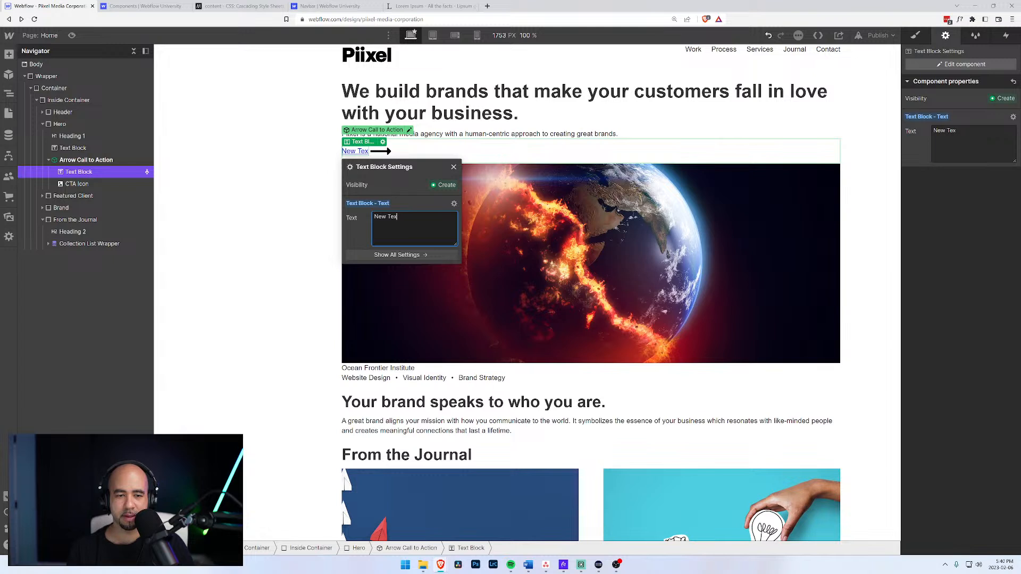
text(t)
key(Return)
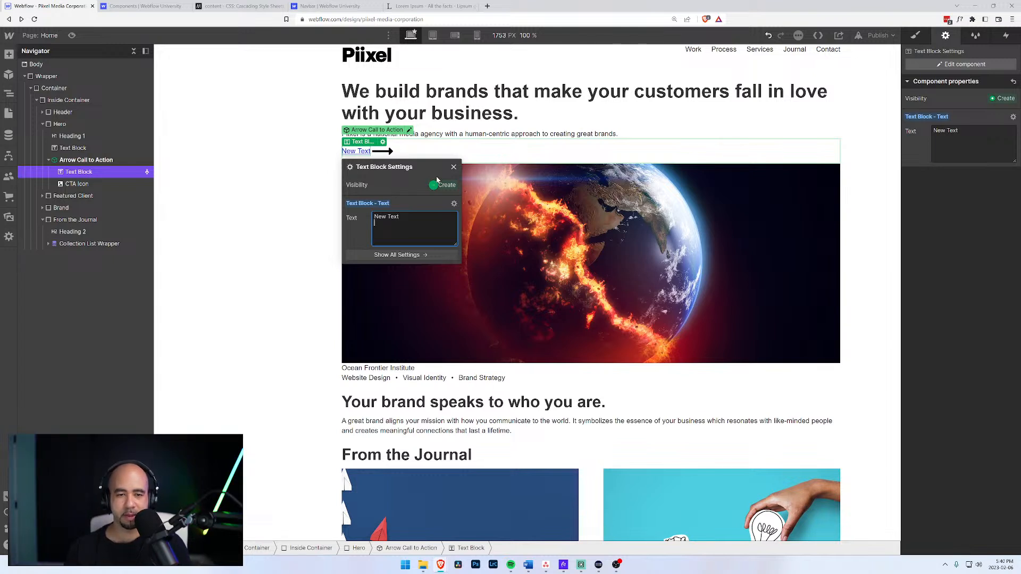
click(453, 167)
click(525, 152)
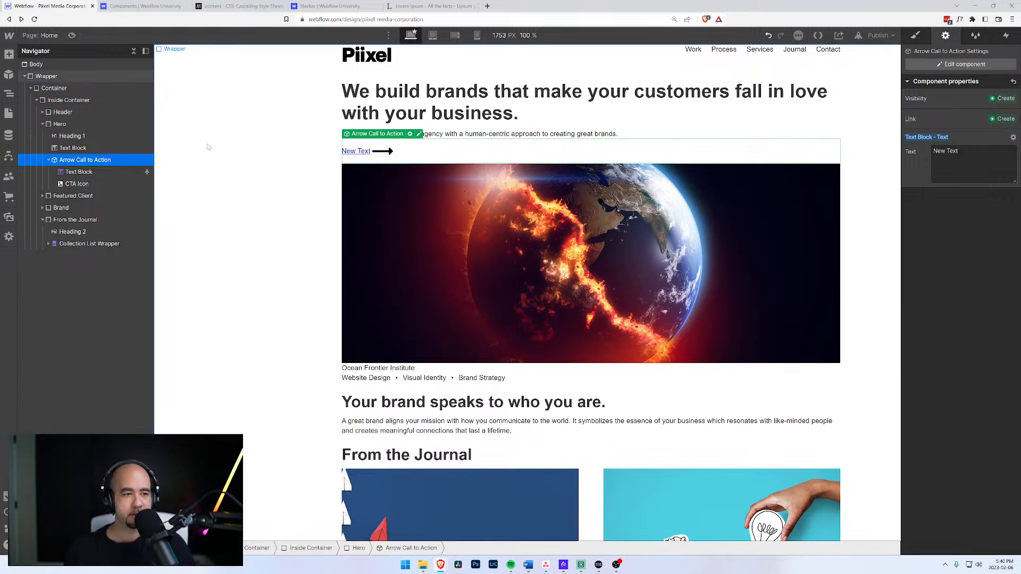
click(49, 159)
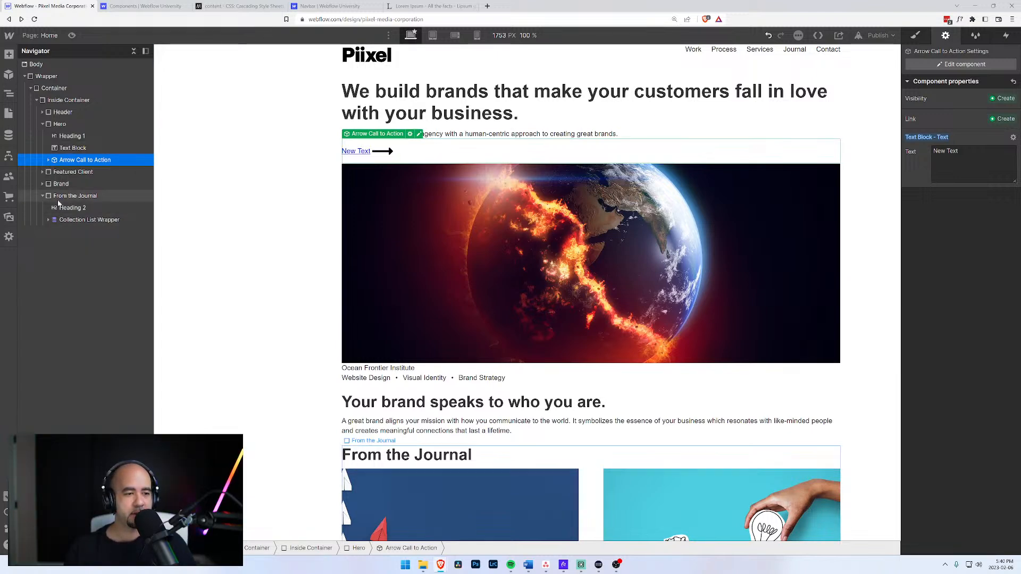
Insert an Arrow Call to Action instance into the From the Journal section.
click(66, 196)
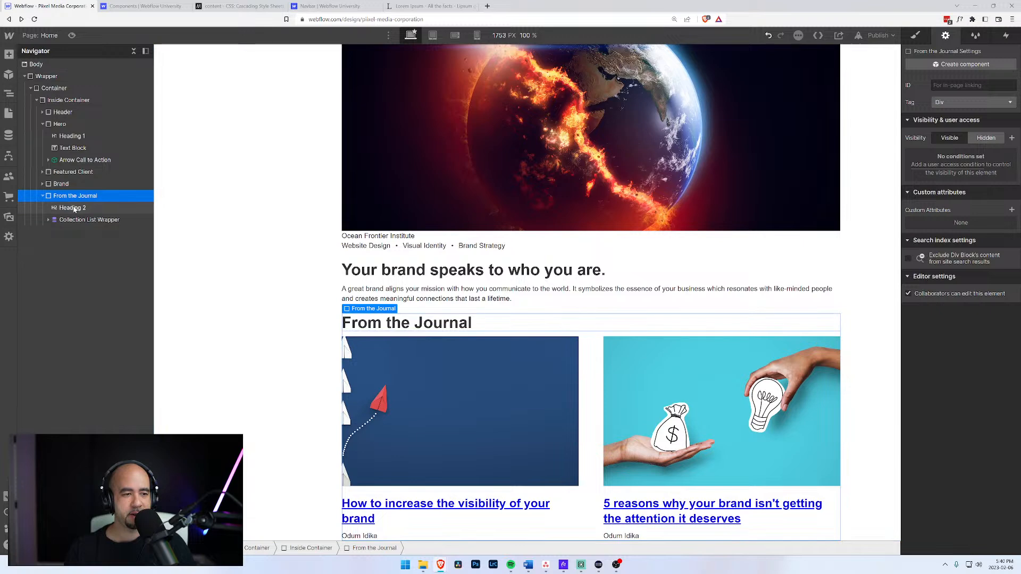
key(ctrl+k)
text(sym)
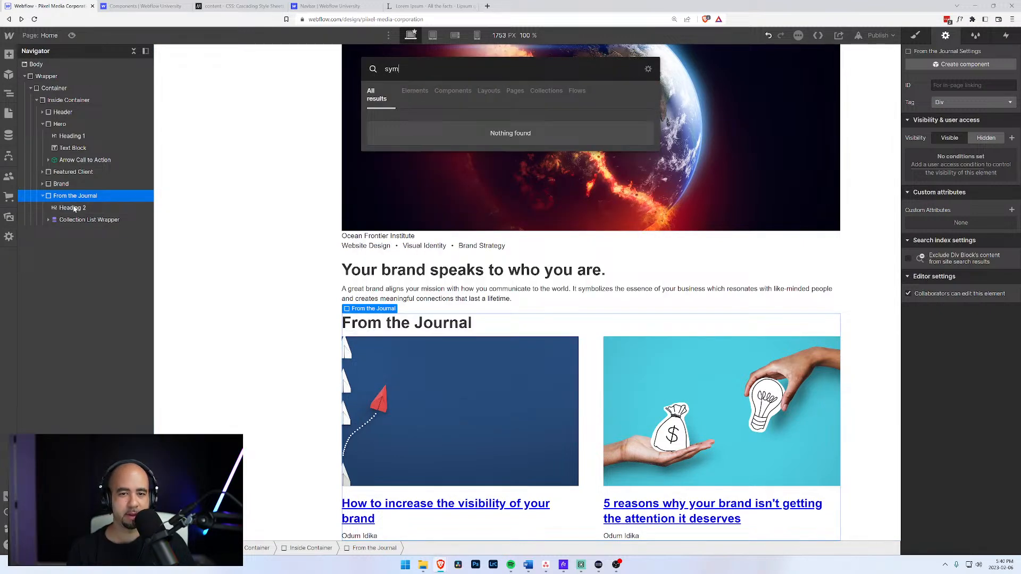
key(BackSpace)
key(BackSpace)
key(BackSpace)
text(call)
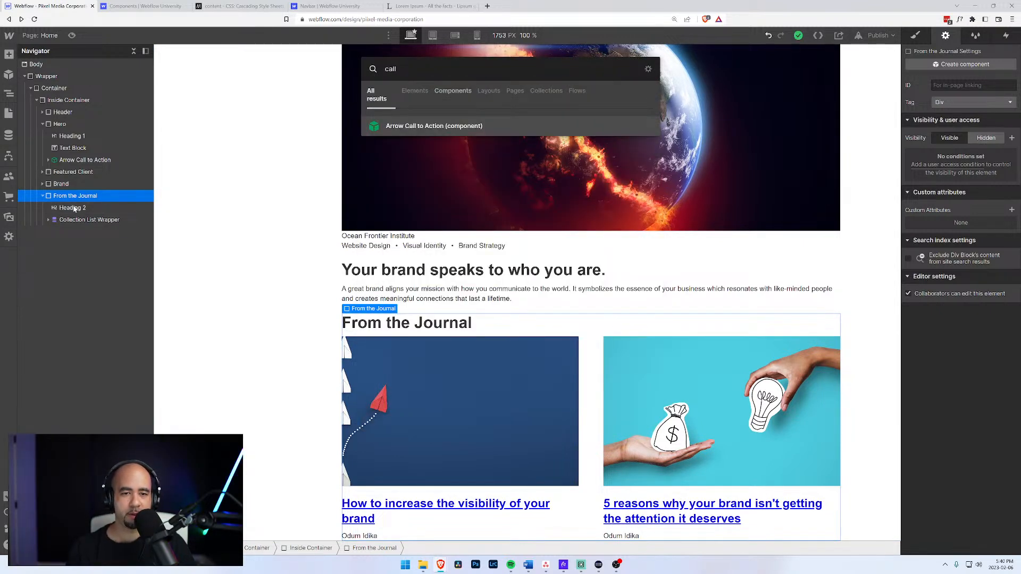
key(Return)
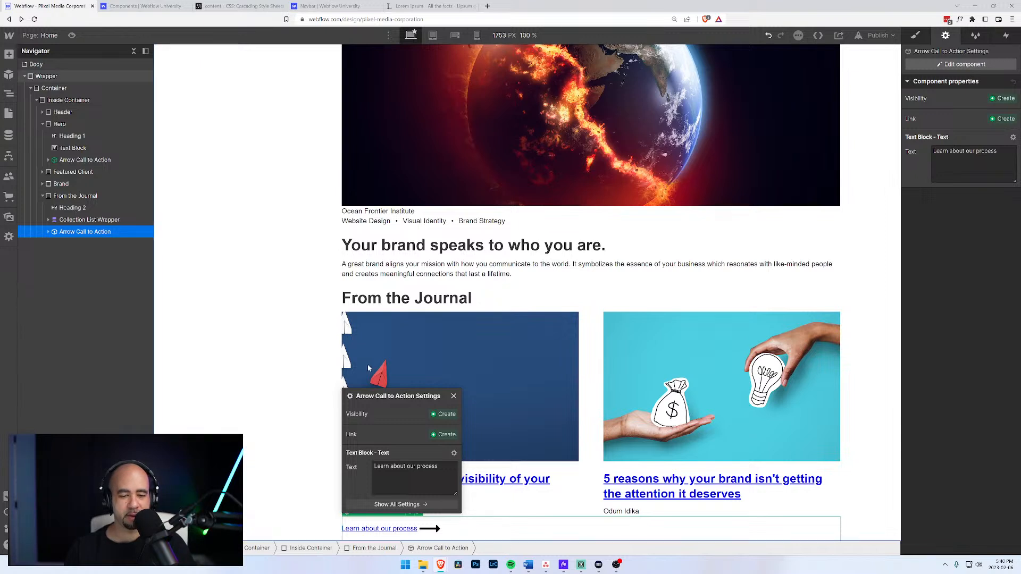
Change the new instance's link text to 'Read more from the journal'.
triple_click(447, 476)
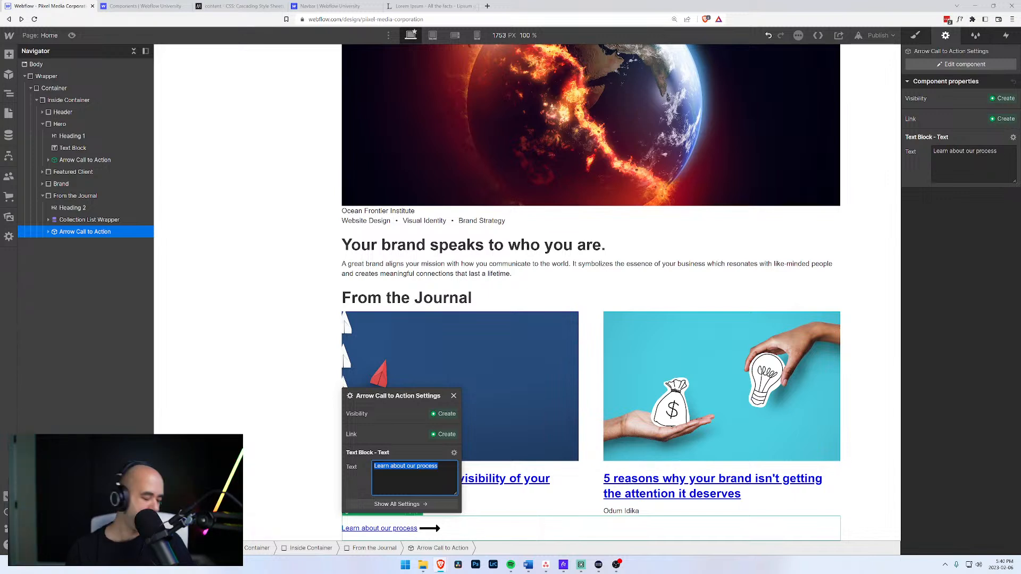
text(Rea)
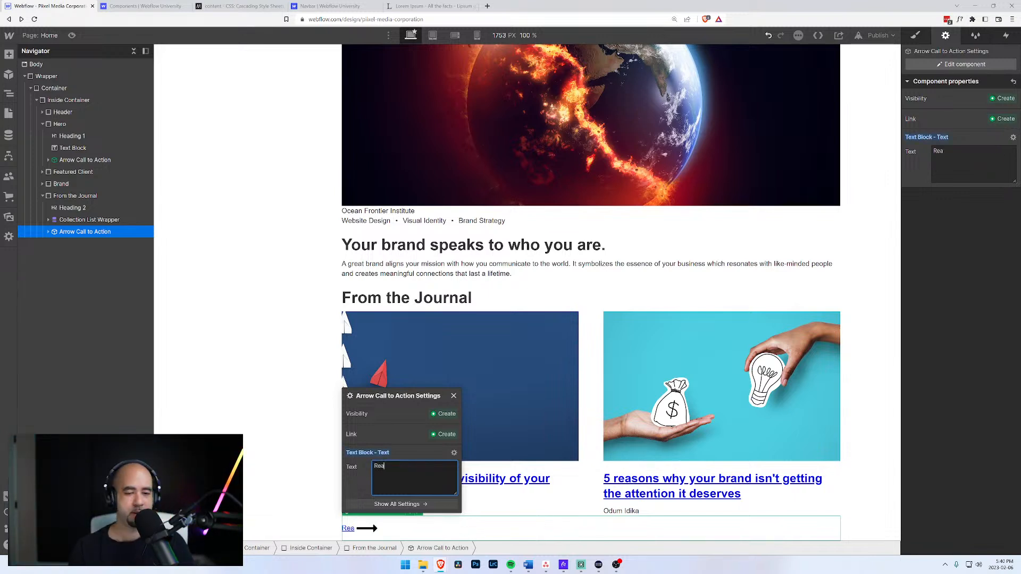
text(d more from the journal)
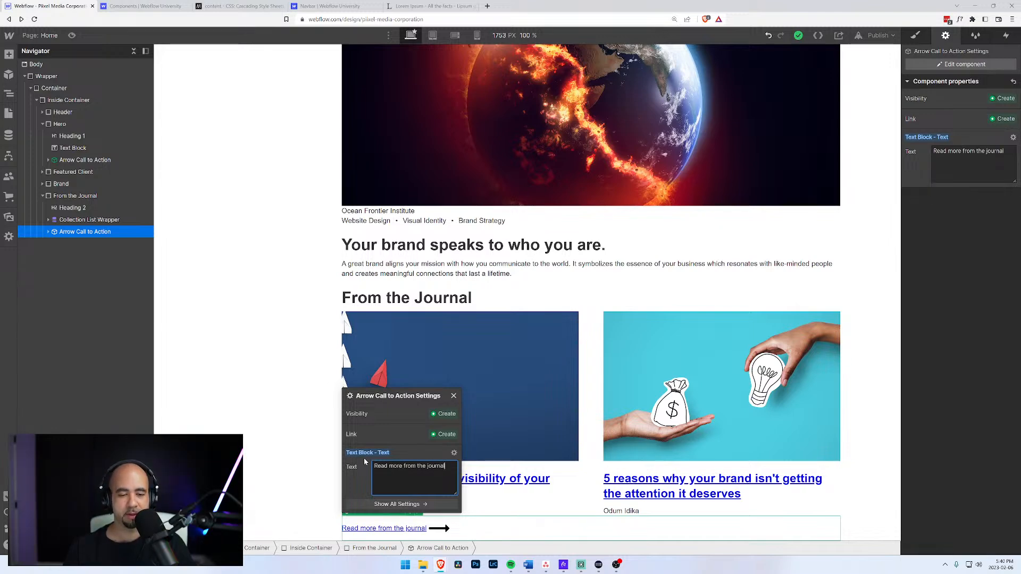
click(85, 160)
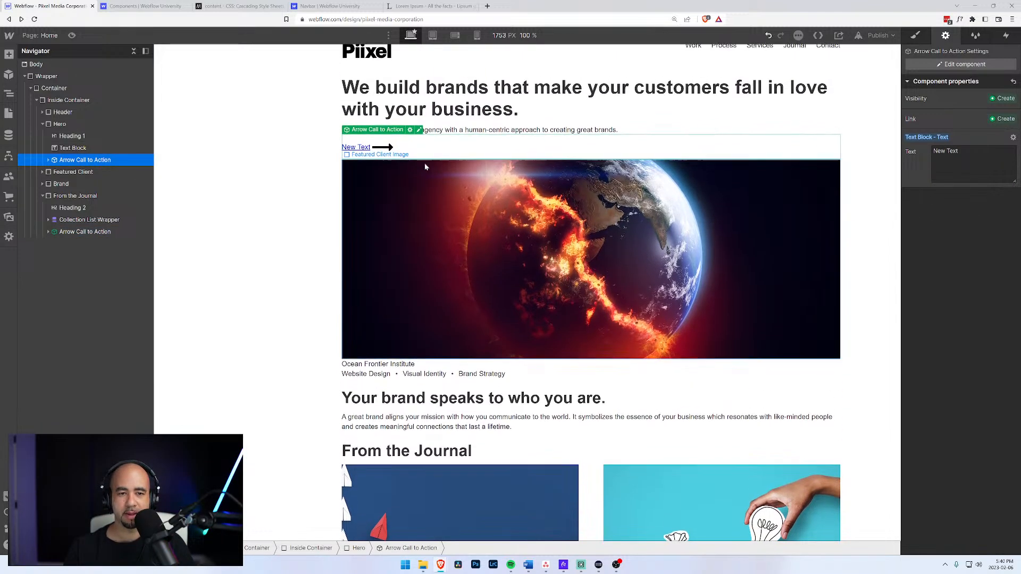
Replace the hero CTA's 'New Text' property value with 'Learn about our process'.
triple_click(952, 154)
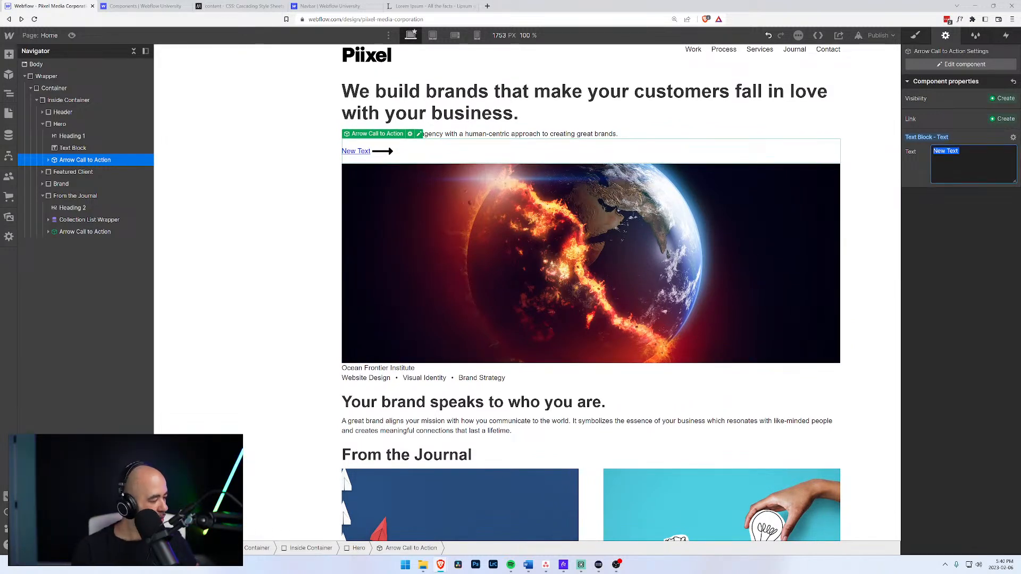
text(L)
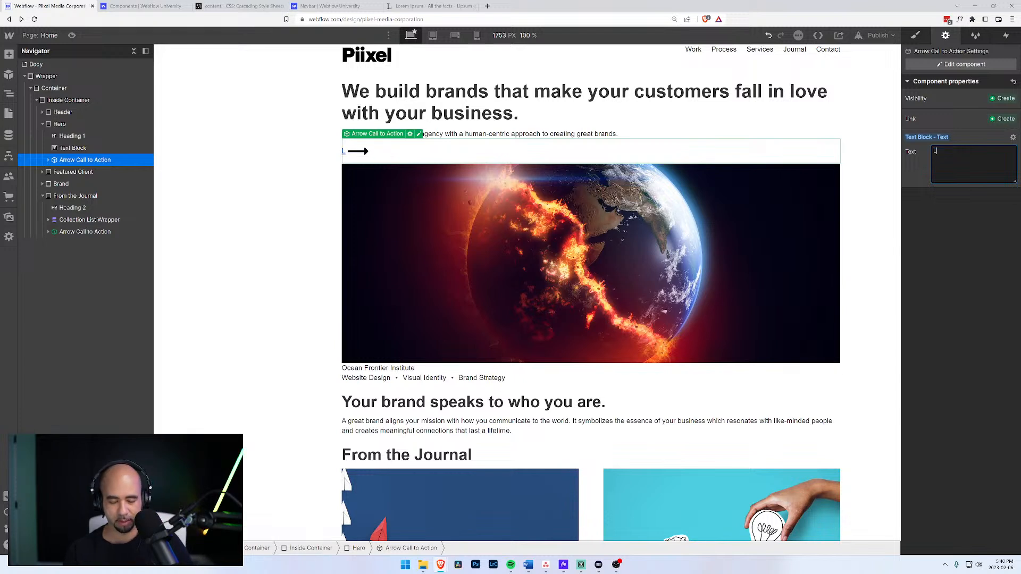
text(earn about )
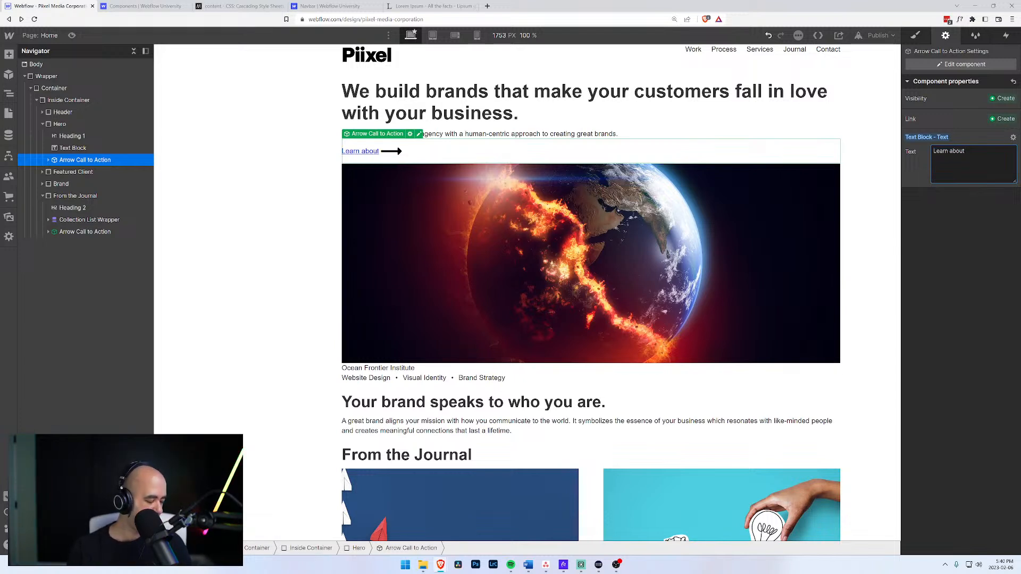
text(our process)
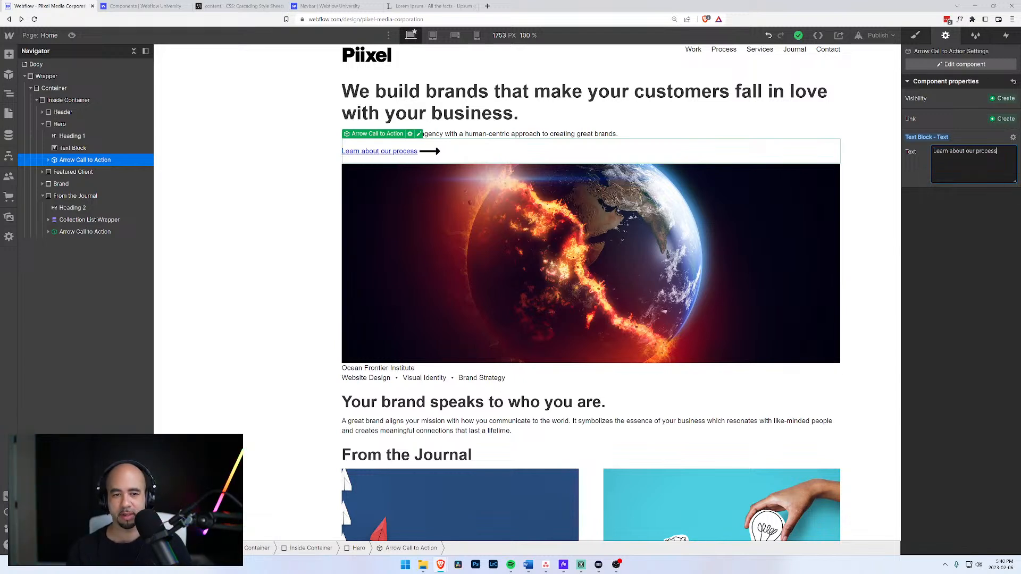
click(966, 212)
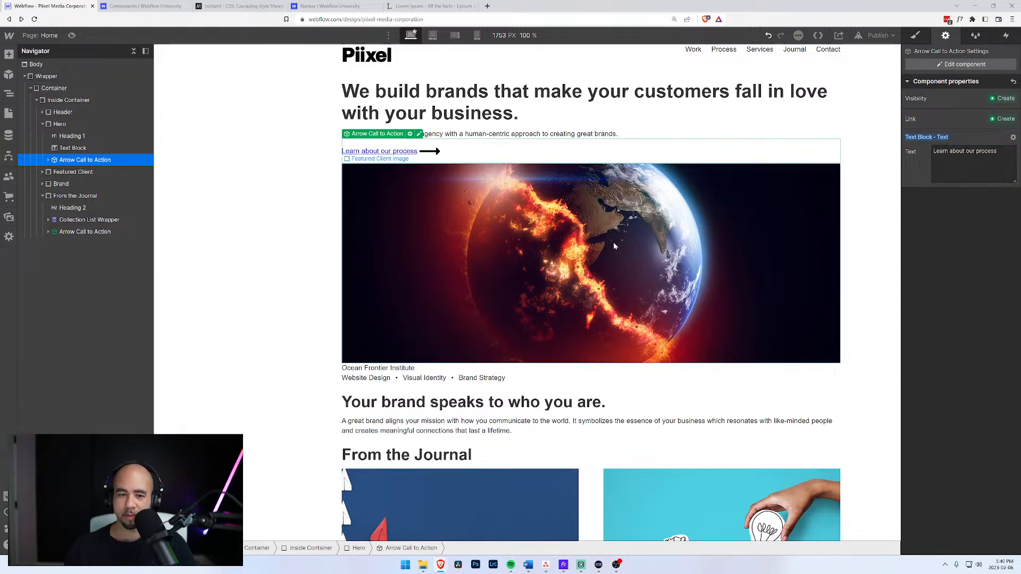
scroll(613, 246, down, 3)
scroll(432, 249, up, 2)
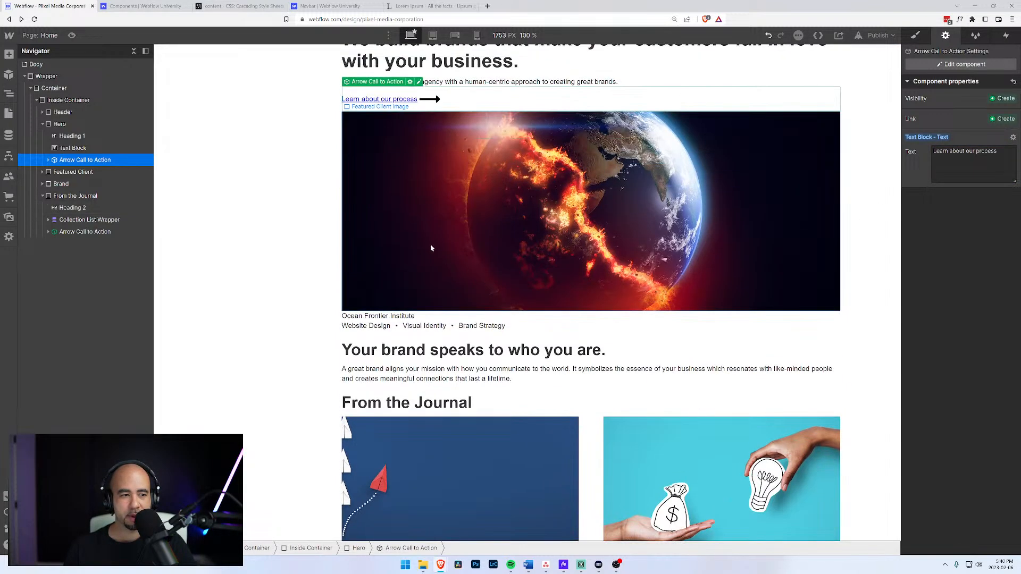
click(49, 160)
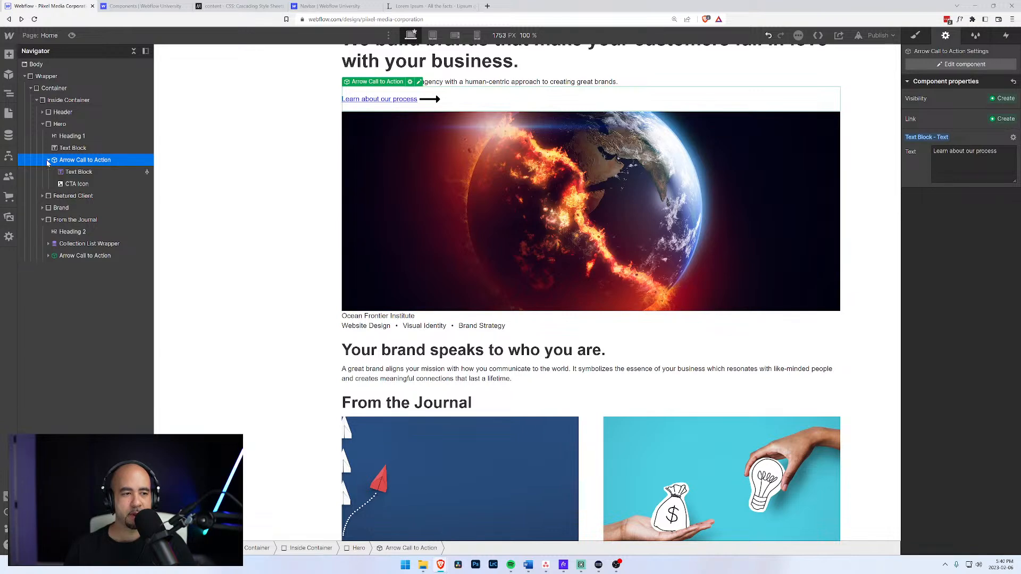
click(956, 64)
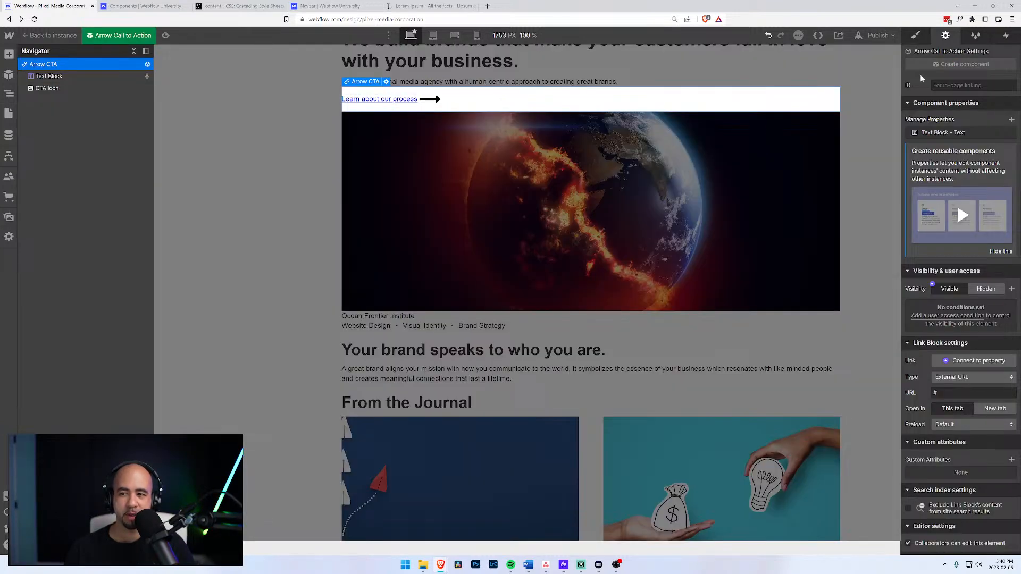
Add a new class 'Test class' to the component's Text Block.
click(392, 100)
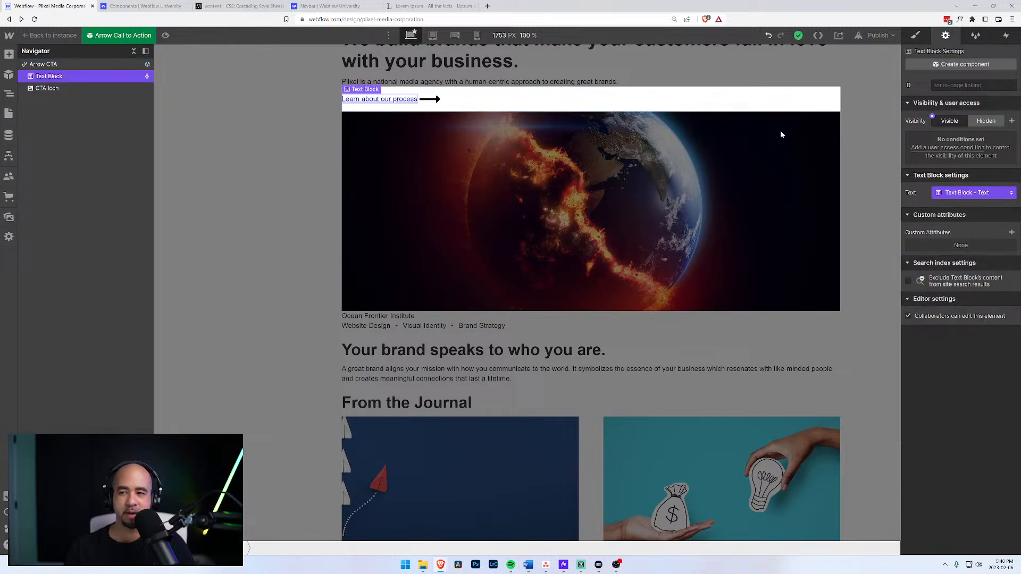
click(916, 35)
click(960, 97)
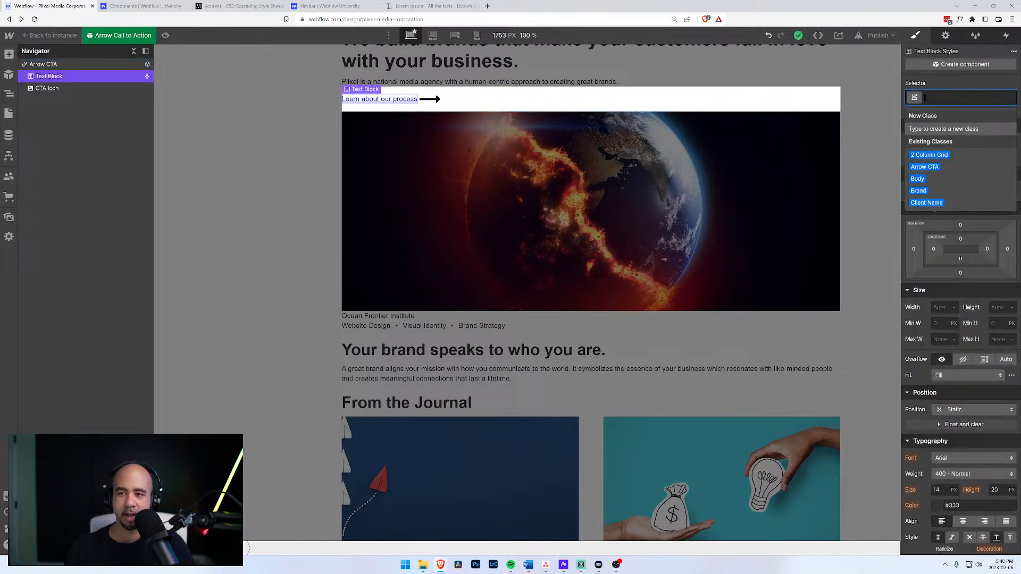
text(Test)
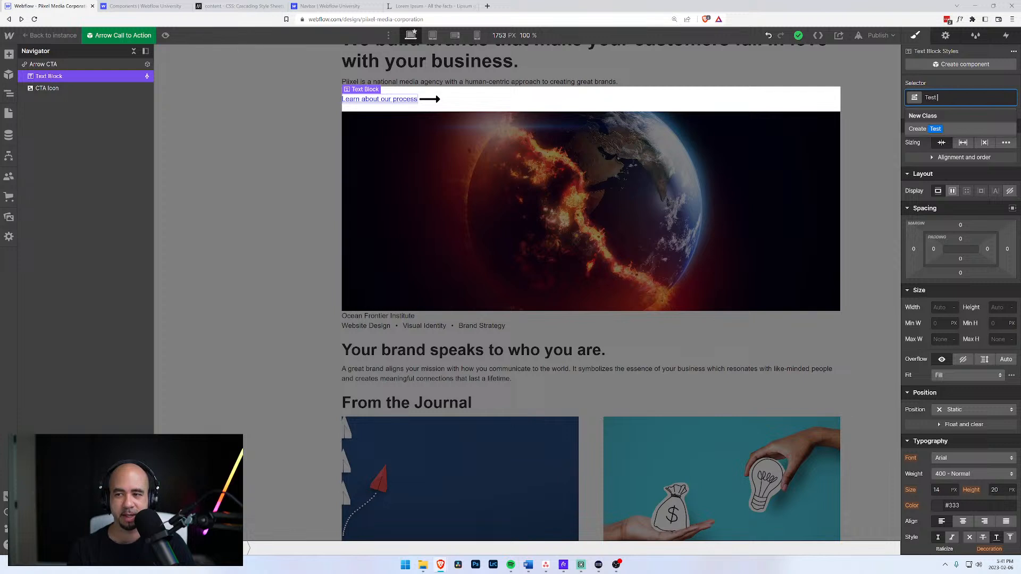
text( class)
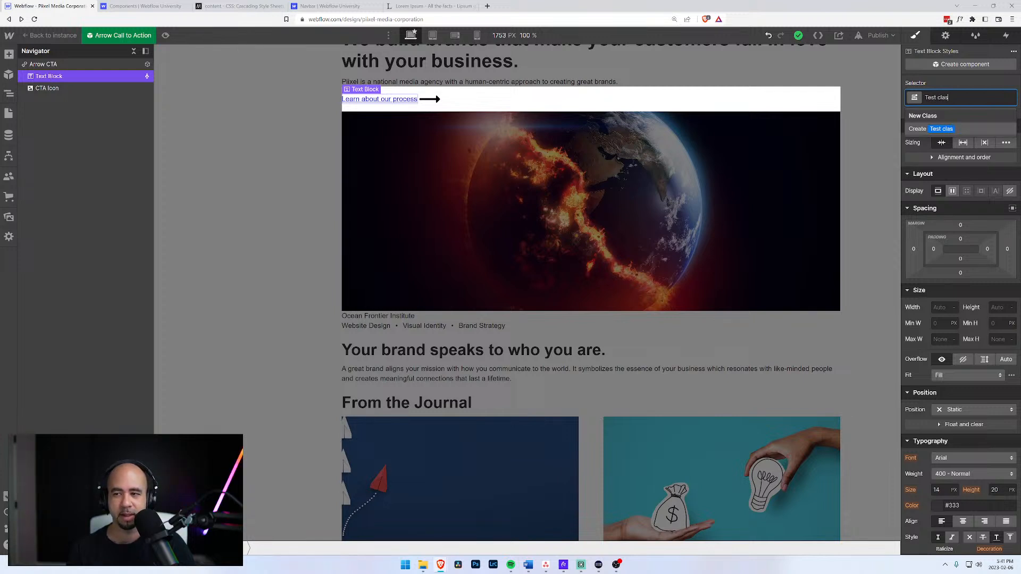
key(Return)
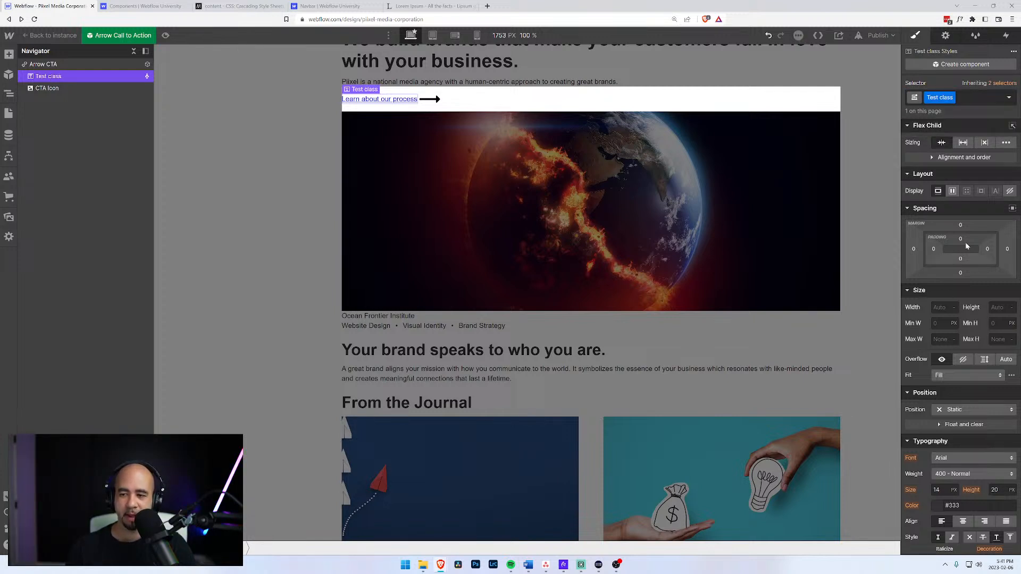
Style the Test class text at 30 px size in red (#cc1c1c), then exit component editing.
scroll(941, 355, down, 4)
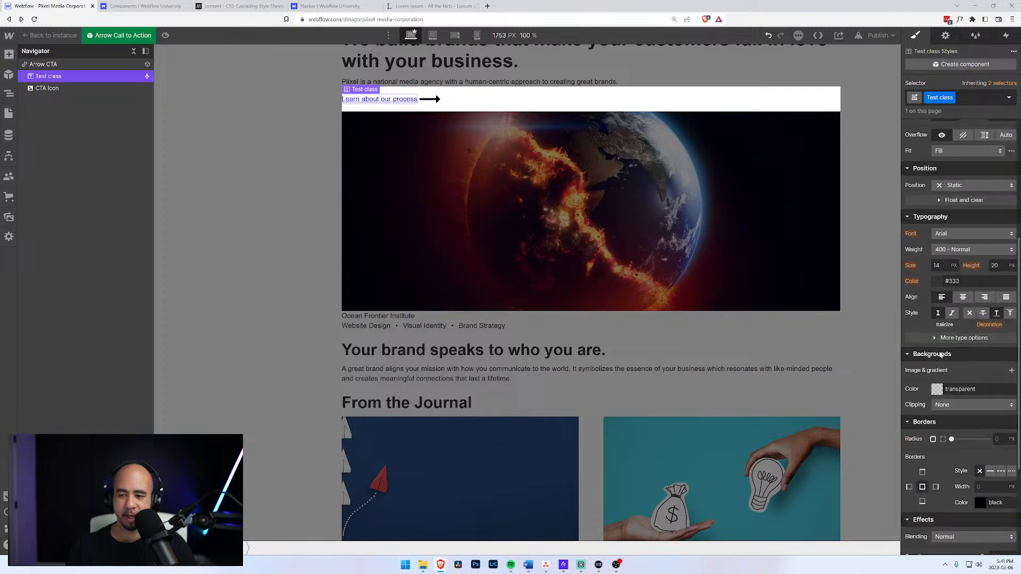
click(953, 267)
text(30)
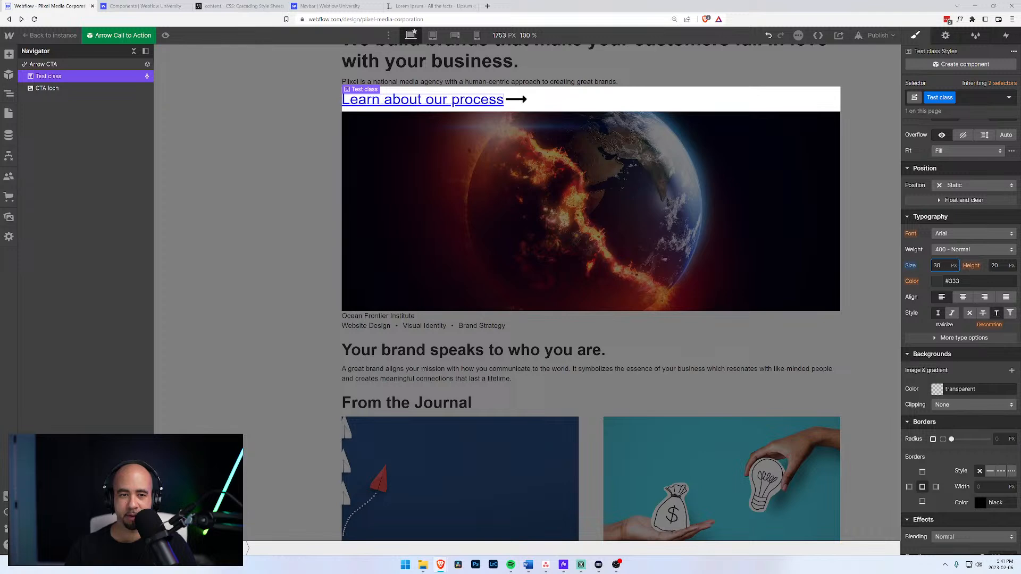
click(940, 283)
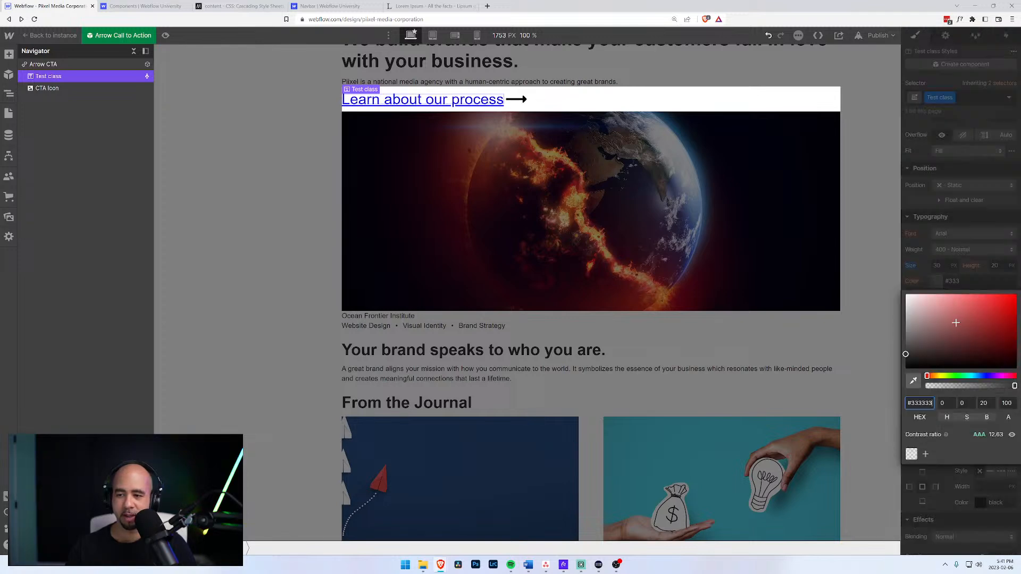
mouse_move(991, 308)
mouse_down()
mouse_move(989, 319)
mouse_move(994, 292)
mouse_up()
click(823, 202)
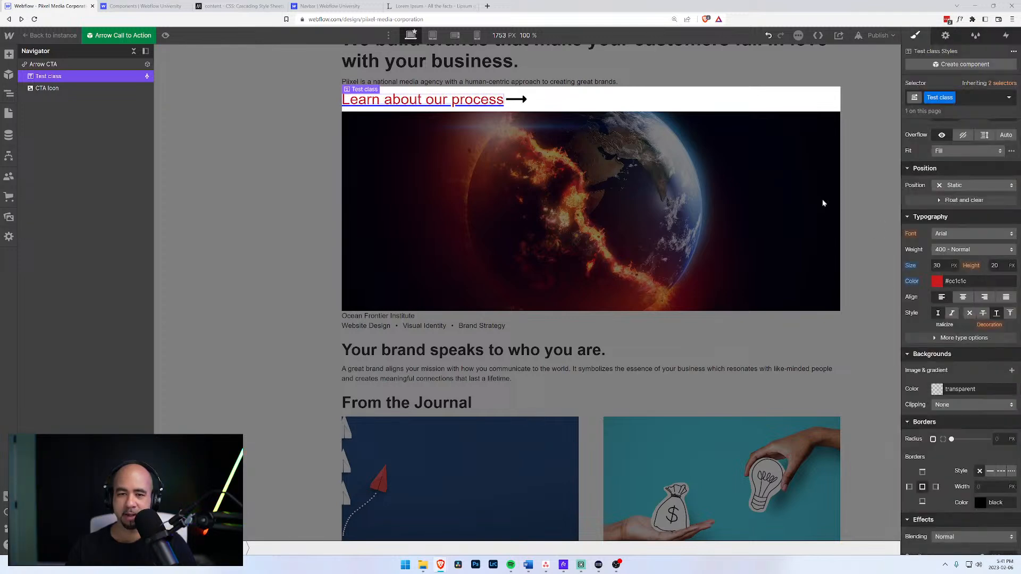
scroll(433, 231, down, 2)
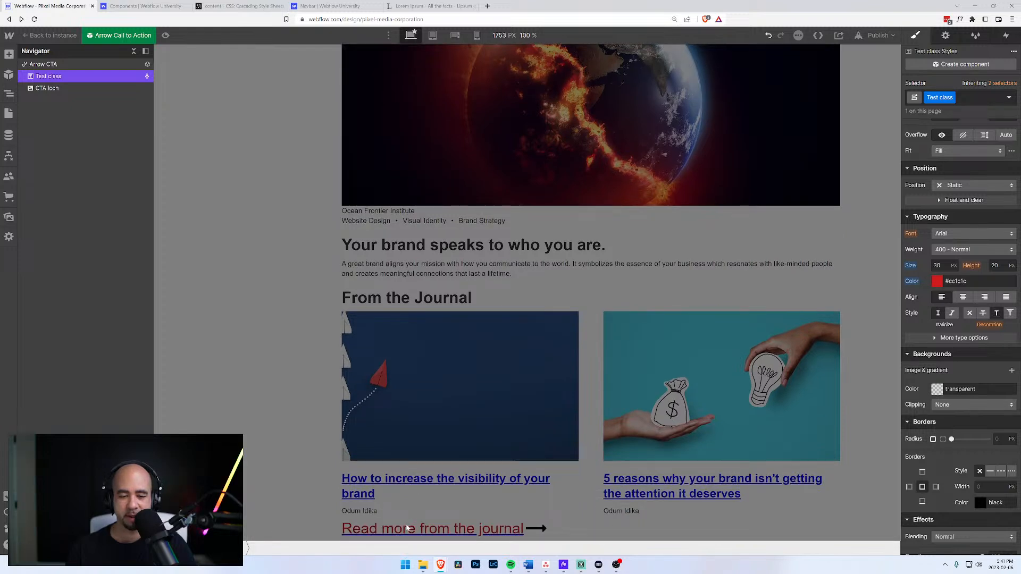
double_click(434, 534)
scroll(400, 391, down, 2)
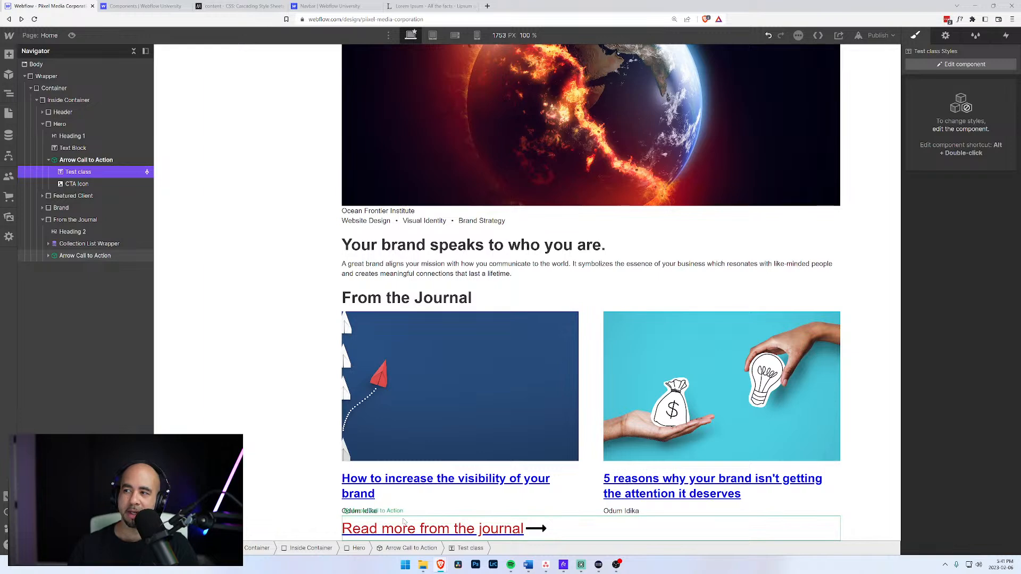
Undo the 30 px red Test class styling so both CTA links revert to their original look.
scroll(425, 495, up, 3)
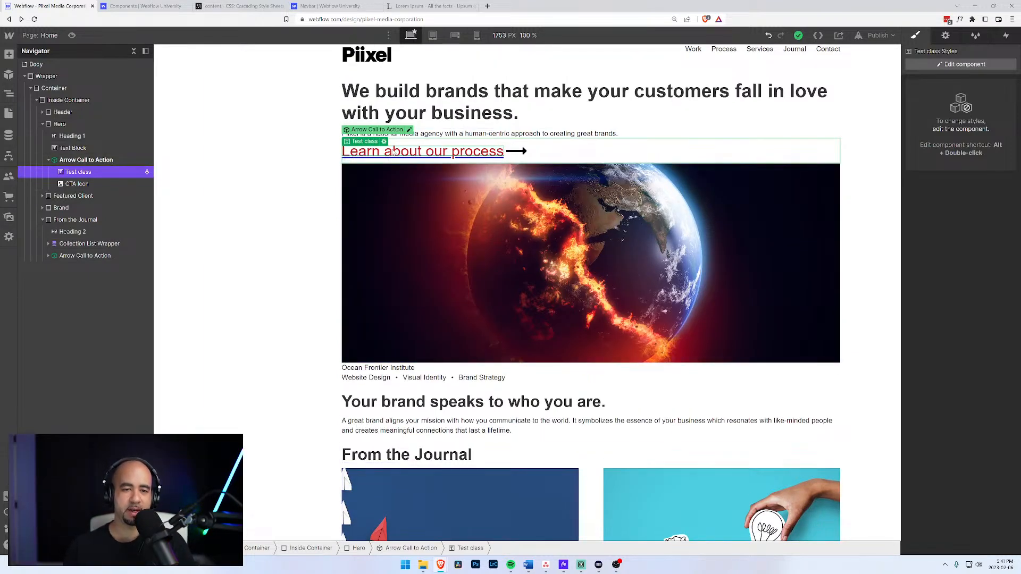
key(ctrl+z)
key(ctrl+z)
click(292, 174)
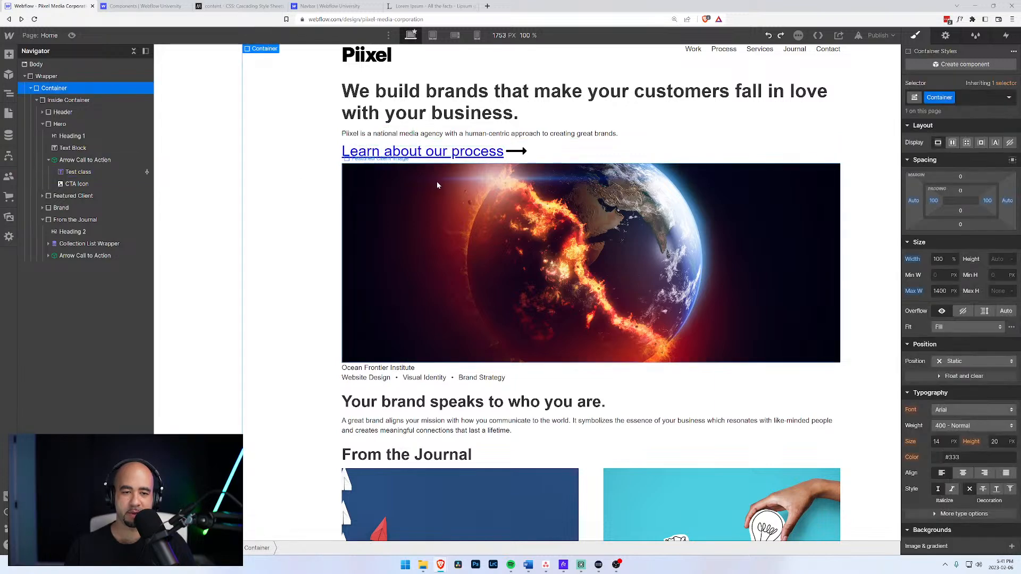
key(ctrl+z)
scroll(342, 226, down, 3)
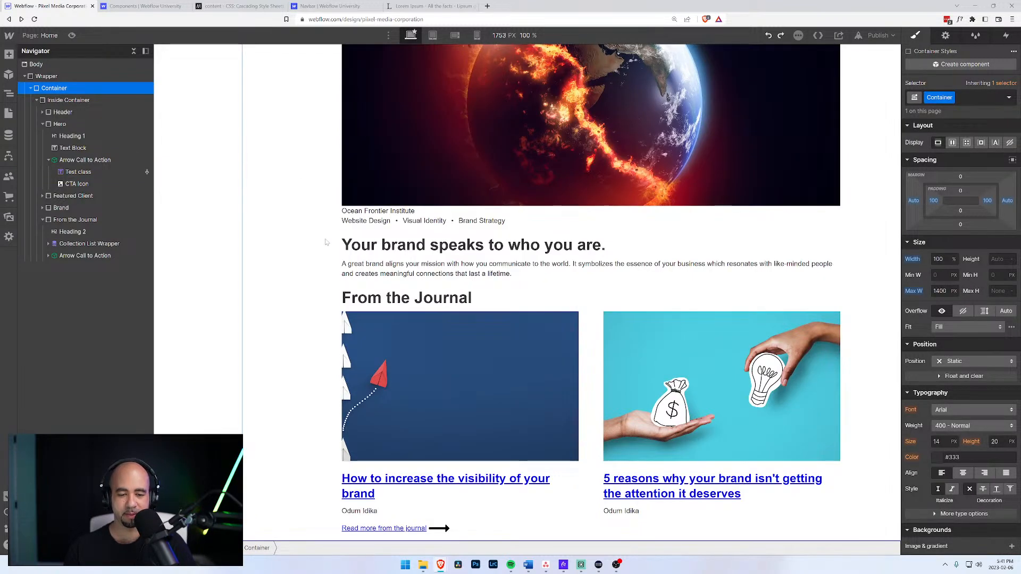
scroll(373, 212, up, 3)
scroll(372, 181, down, 3)
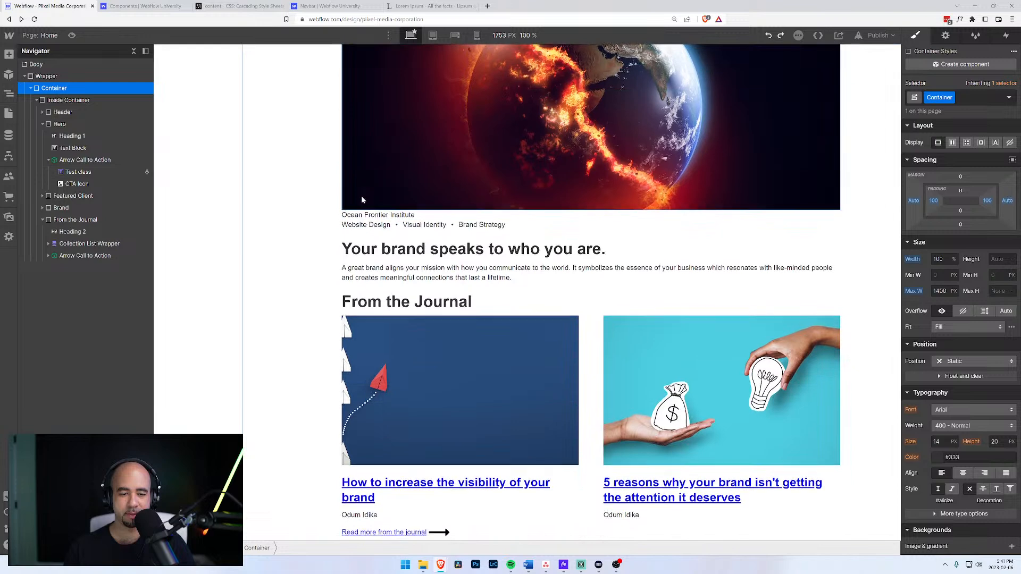
click(48, 160)
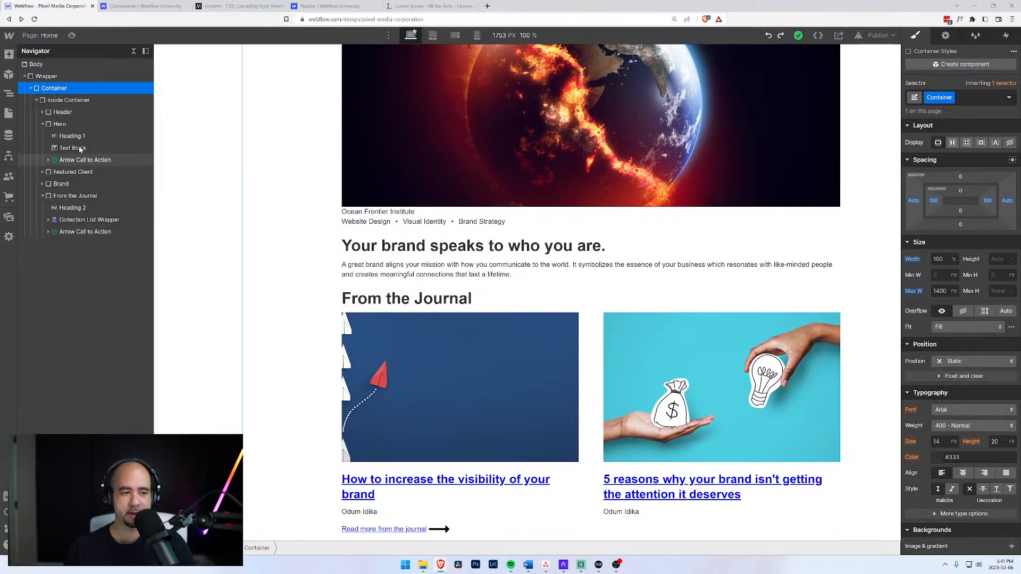
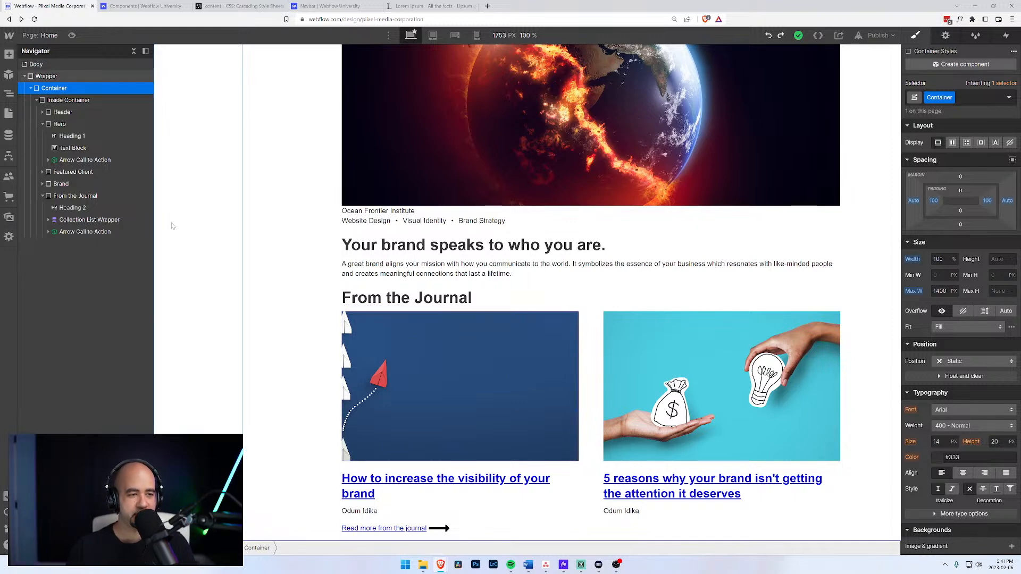
Add a Div Block with class 'Lets Talk' inside Inside Container.
click(43, 195)
click(42, 124)
click(83, 100)
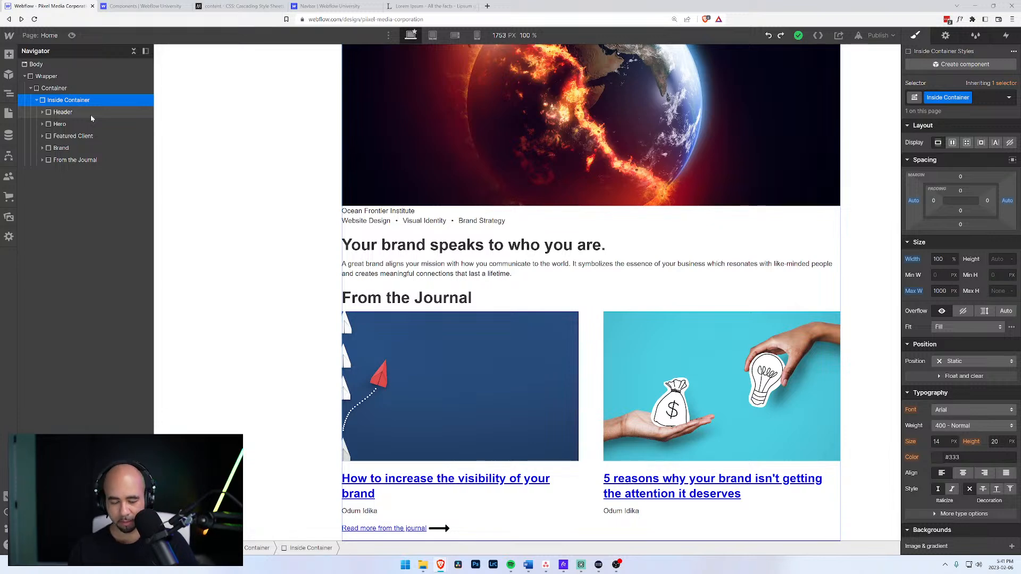
key(ctrl+e)
text(div)
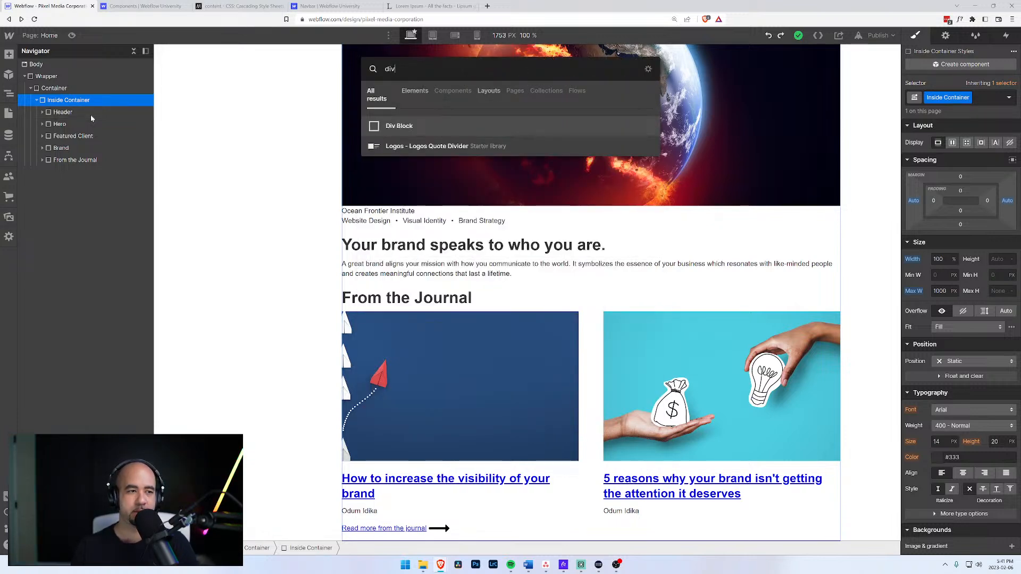
key(Return)
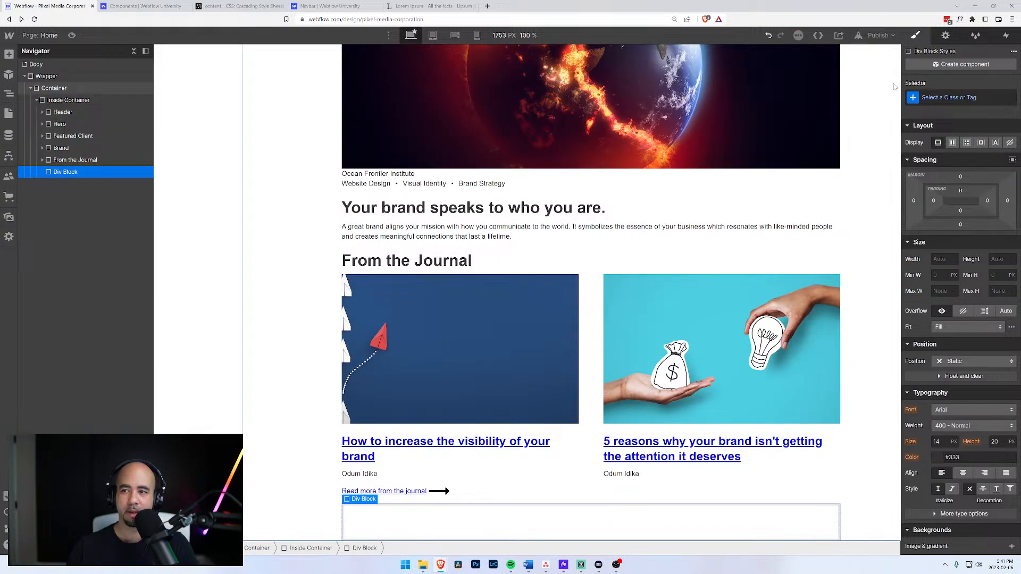
key(ctrl+Return)
text(Lets Talk)
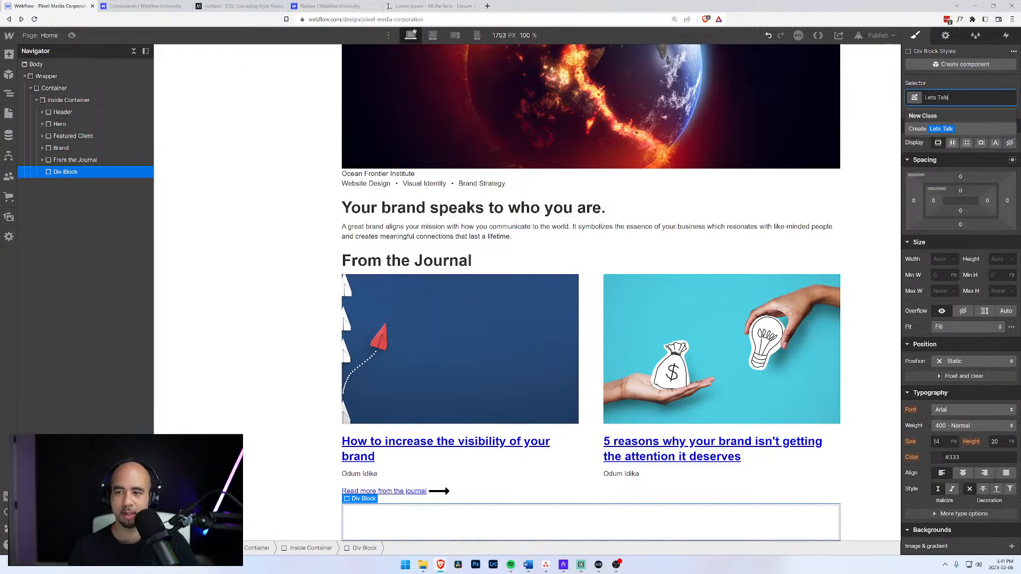
key(Return)
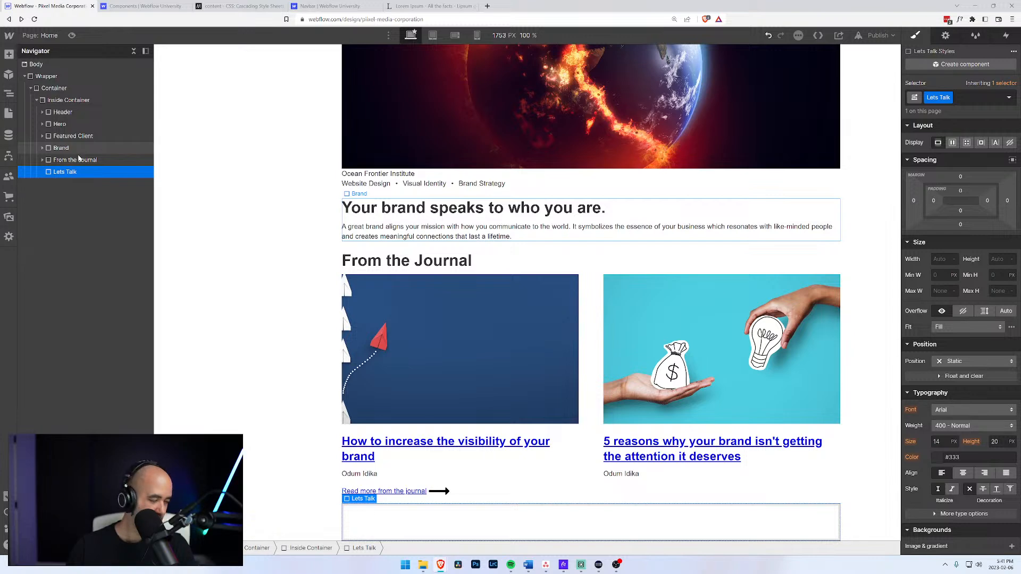
Add an H2 heading reading 'Let's Talk' inside the Lets Talk block.
key(ctrl+k)
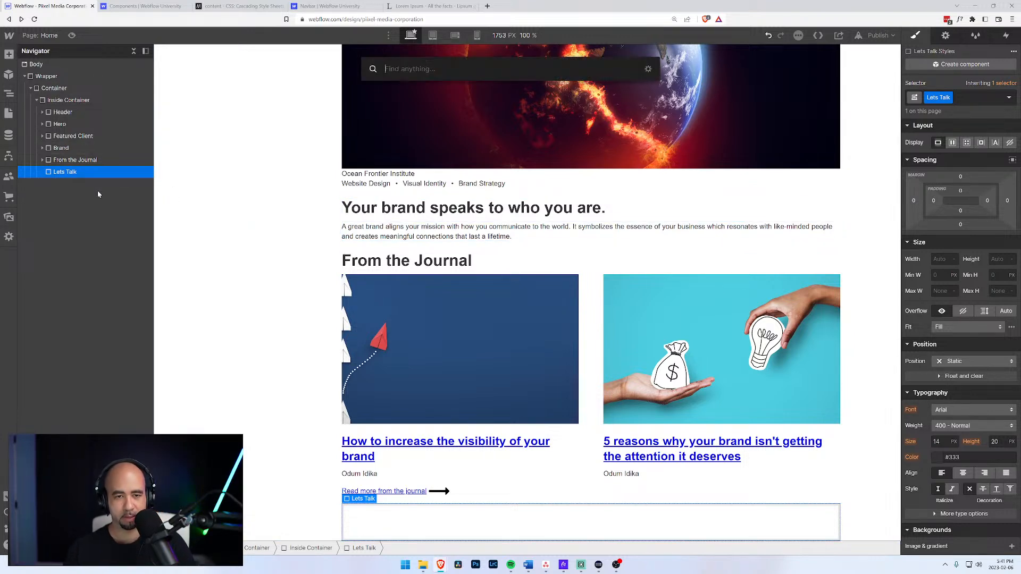
text(head)
key(Return)
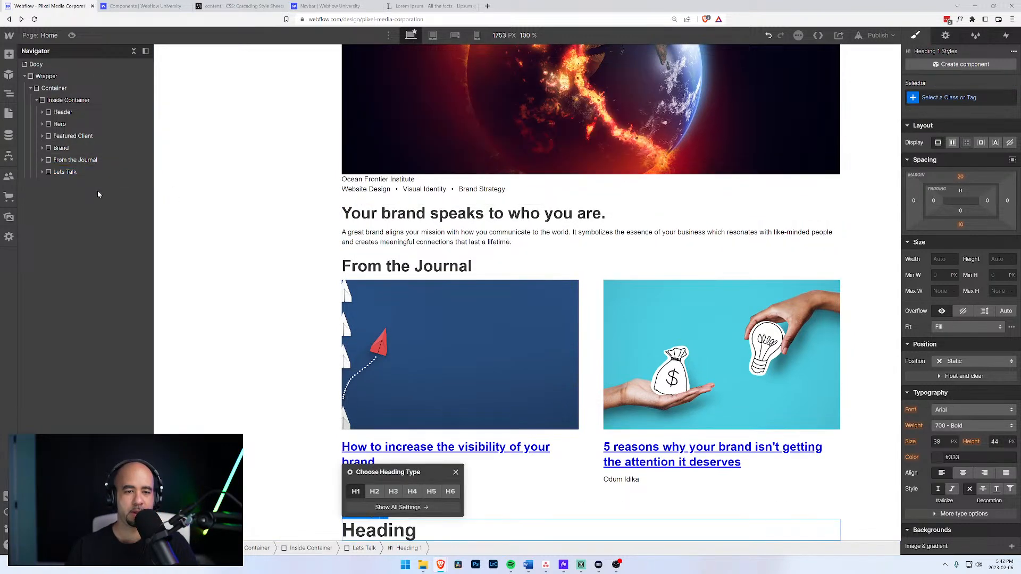
click(374, 491)
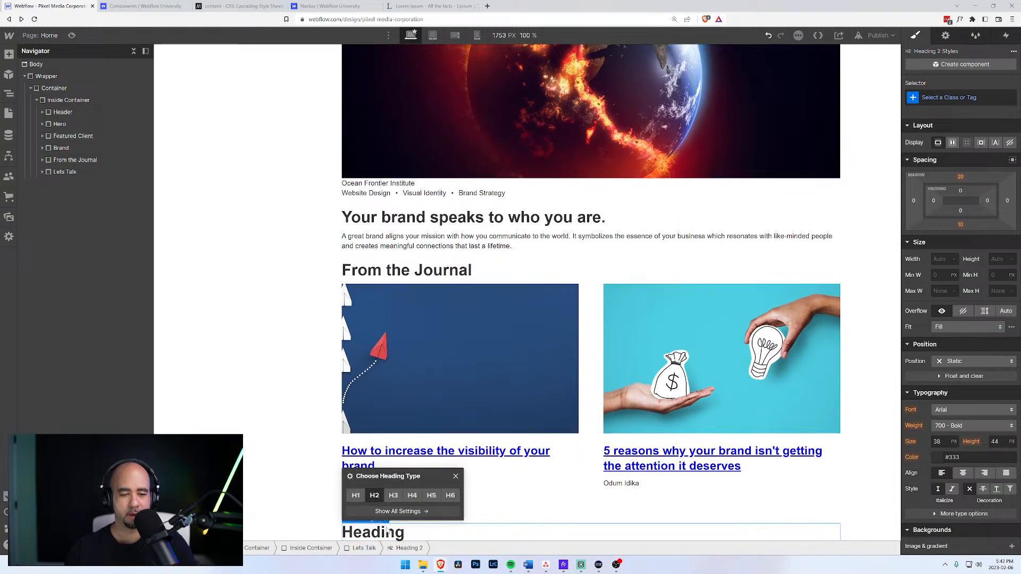
double_click(385, 532)
text(Let's )
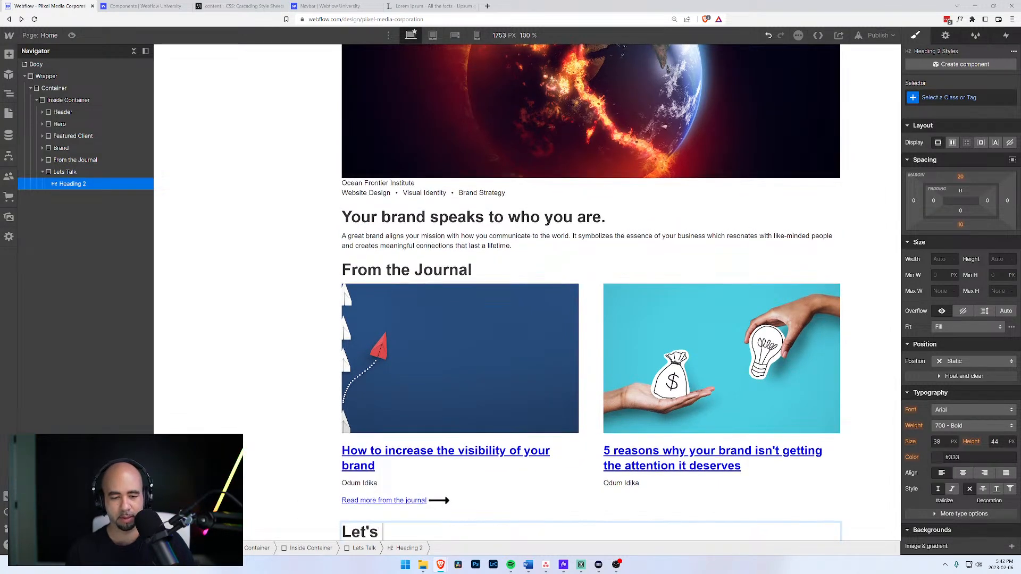
text(Talk)
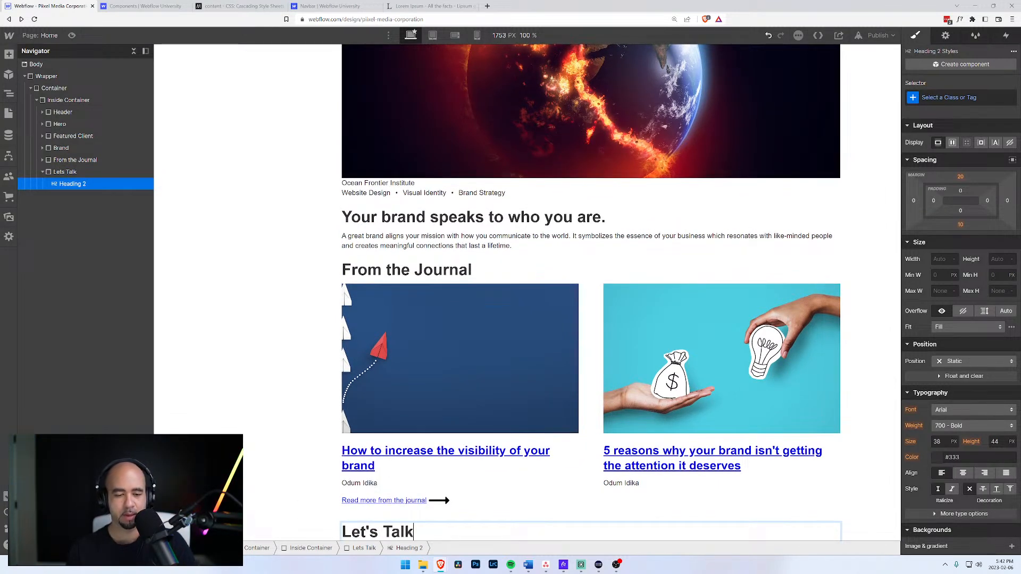
click(68, 173)
click(69, 184)
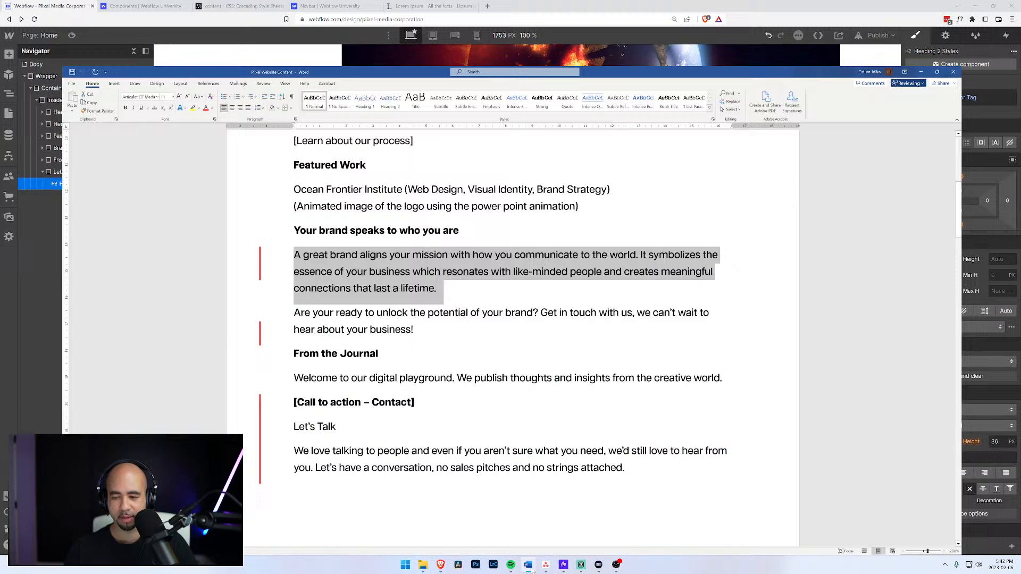
Copy the 'We love talking to people…' paragraph from the Word document, then minimize Word.
click(529, 565)
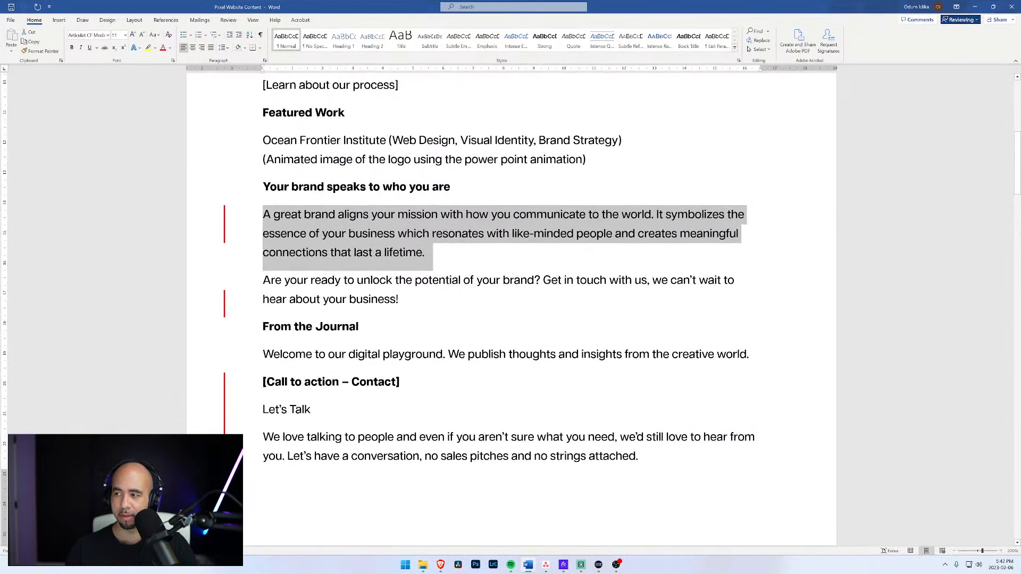
click(311, 410)
scroll(511, 310, down, 5)
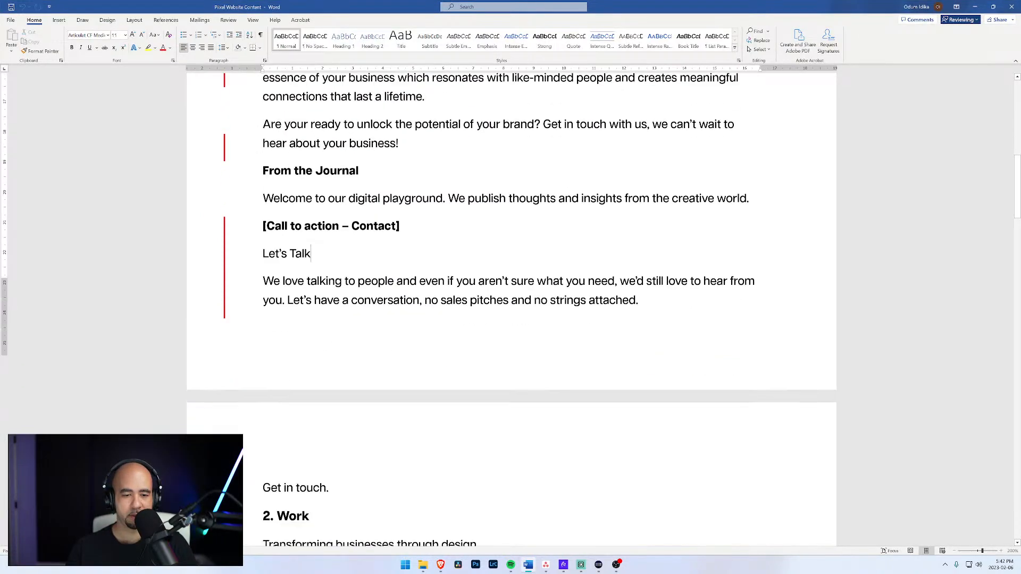
scroll(511, 310, up, 1)
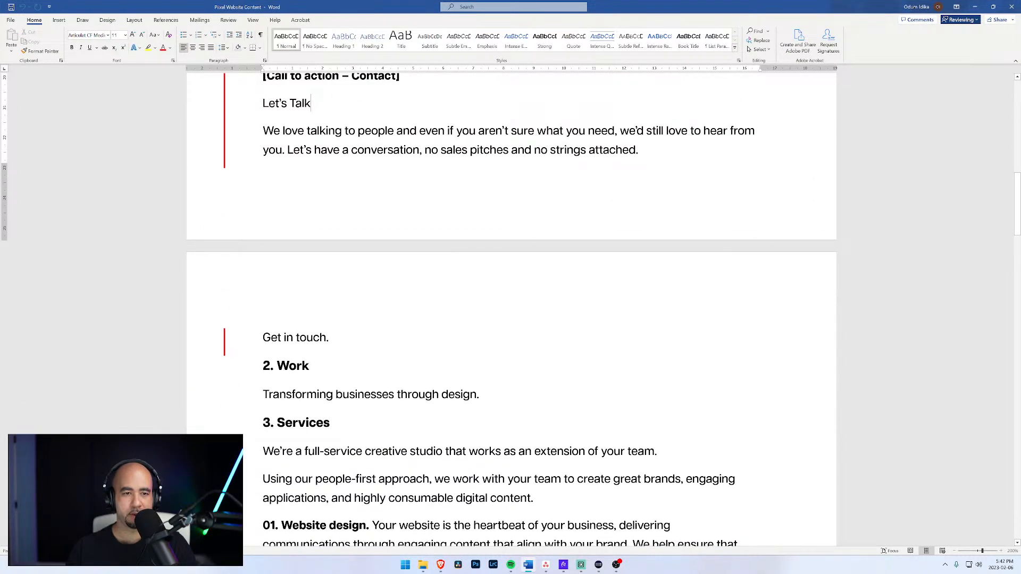
drag(263, 130, 640, 151)
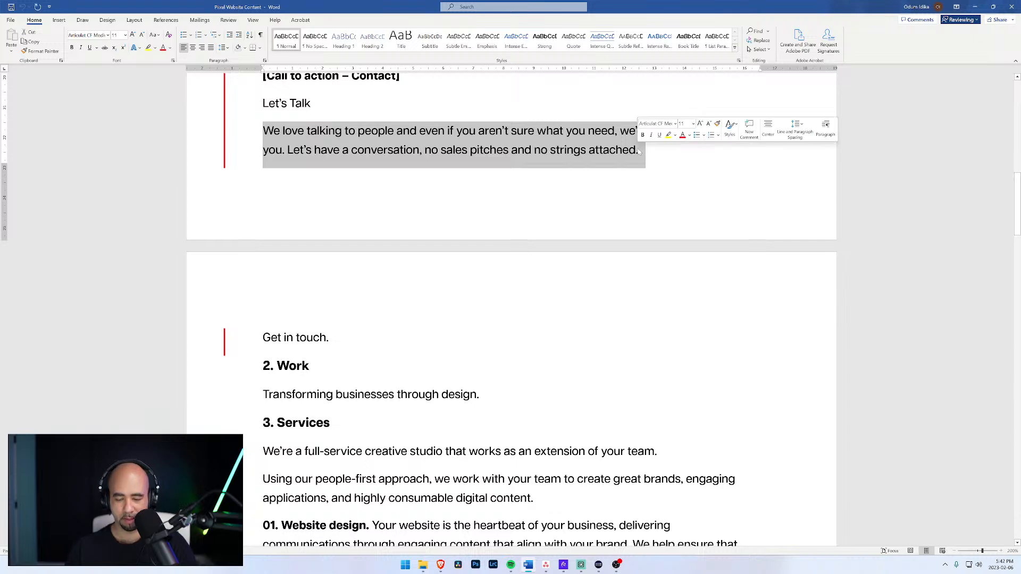
key(ctrl+c)
click(975, 6)
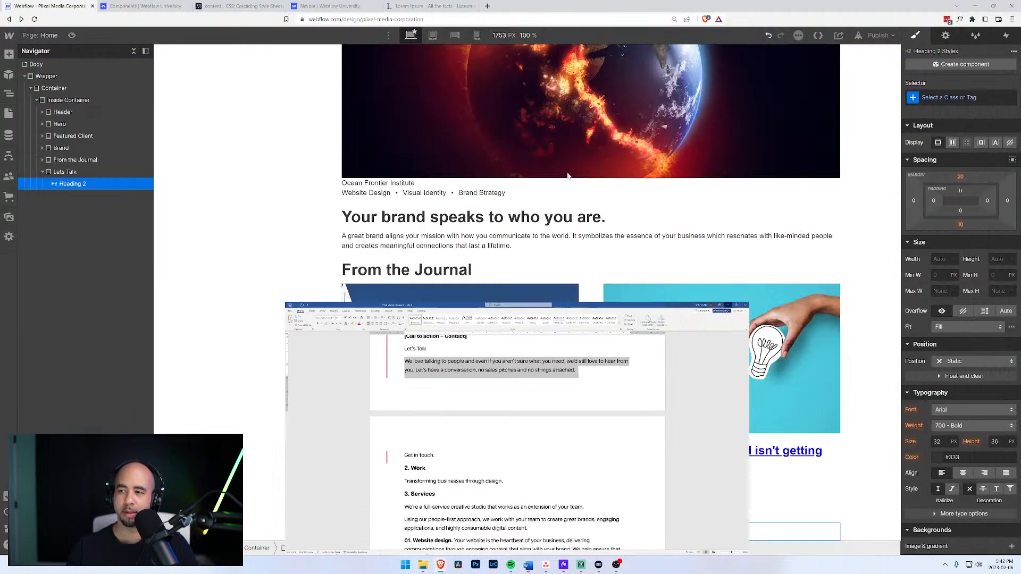
Add a Text Block to Lets Talk and paste in the 'We love talking to people' paragraph.
click(70, 173)
key(ctrl+e)
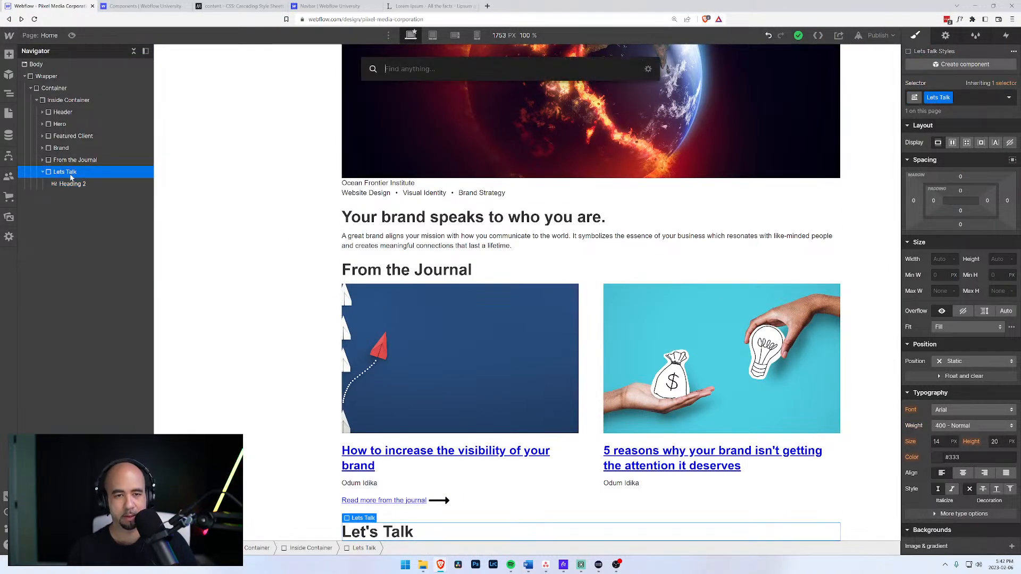
text(text)
key(Down)
key(Return)
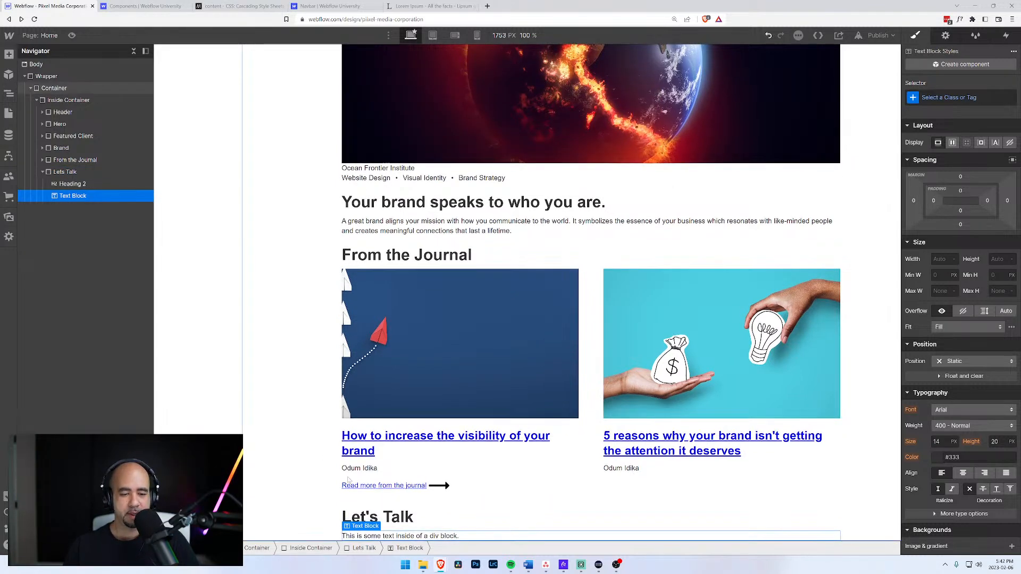
double_click(399, 536)
key(ctrl+v)
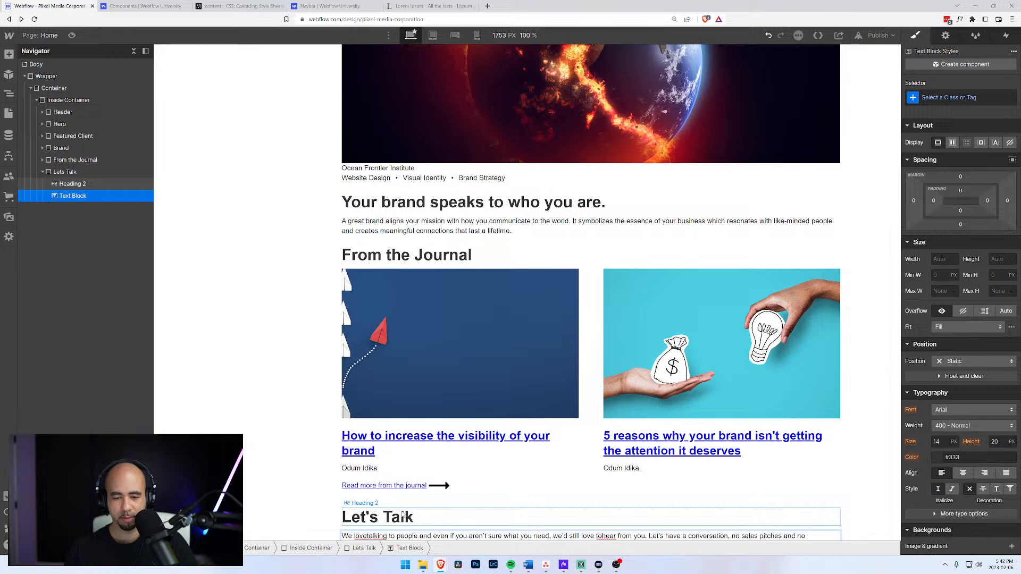
key(ctrl+z)
key(ctrl+a)
key(ctrl+v)
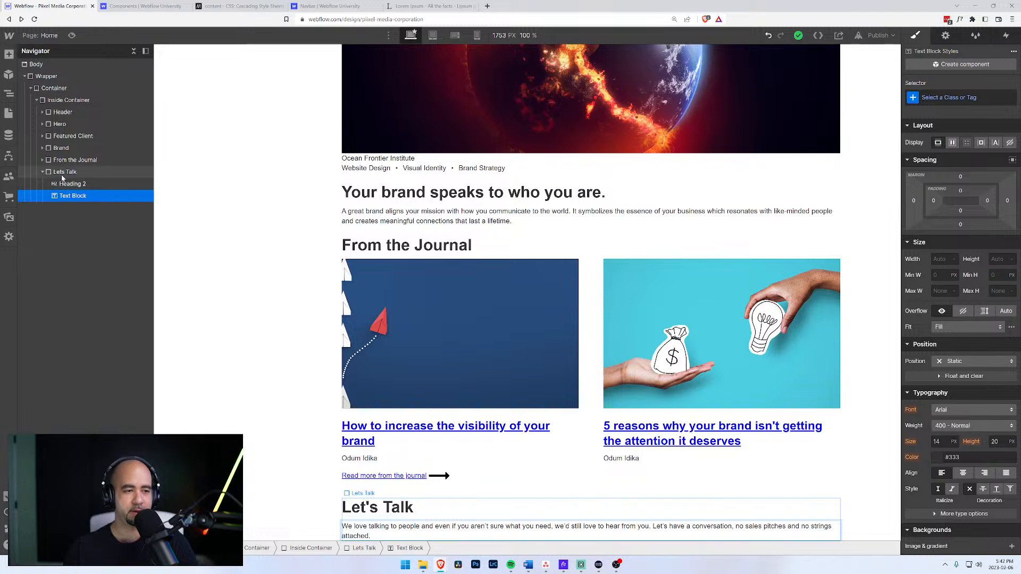
Select the outer Container as the target for the next element.
key(ctrl+l)
key(Escape)
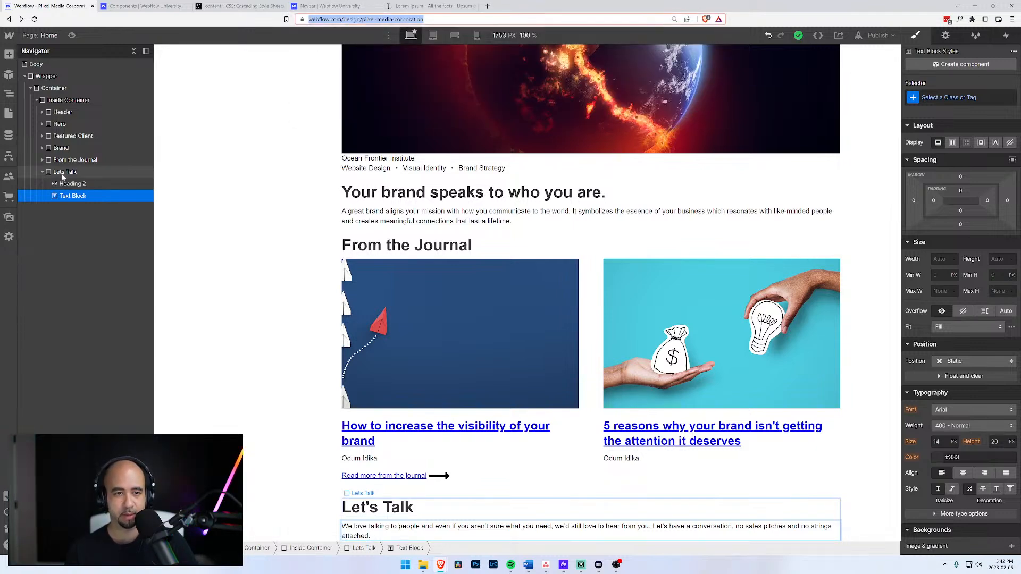
click(309, 428)
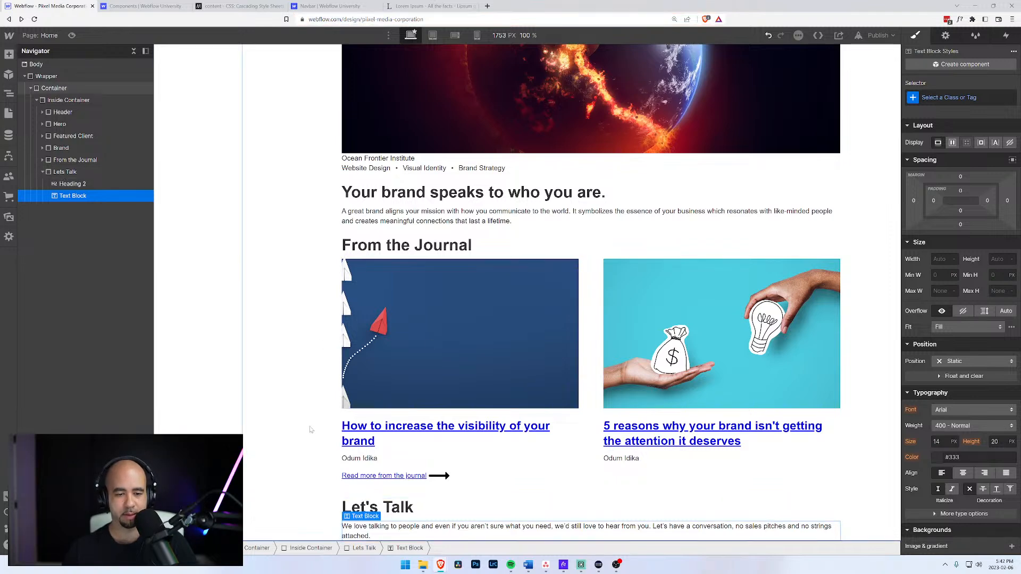
key(ctrl+k)
Insert an Arrow Call to Action component and move it into the Lets Talk block.
text(call)
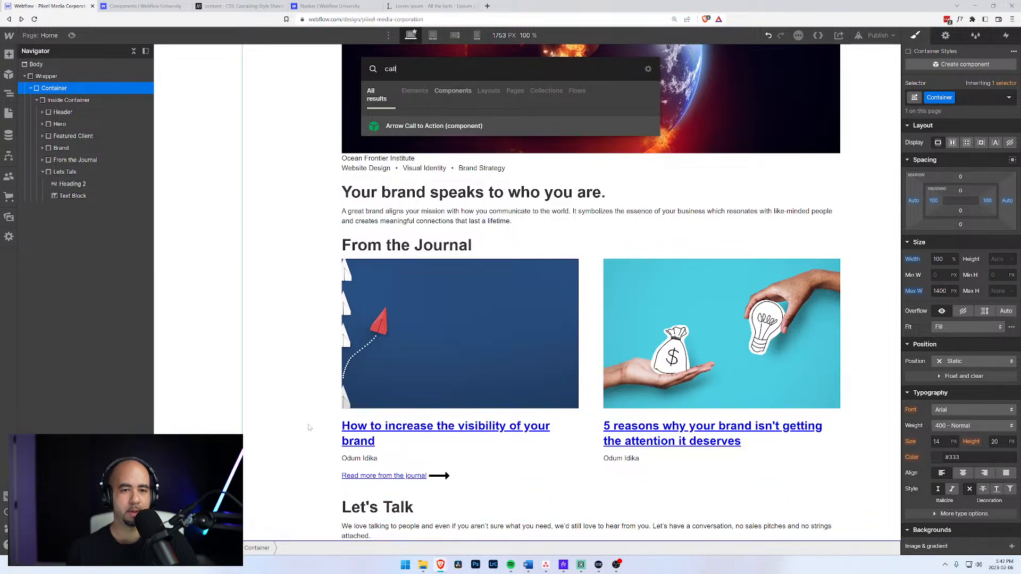
key(Return)
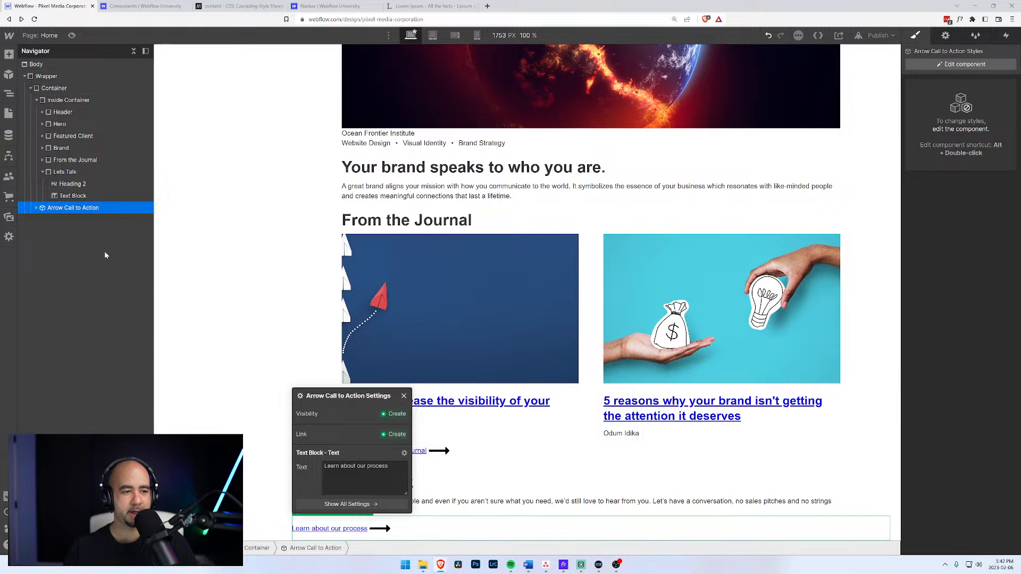
mouse_move(57, 209)
mouse_down()
mouse_move(63, 177)
mouse_move(58, 210)
mouse_up()
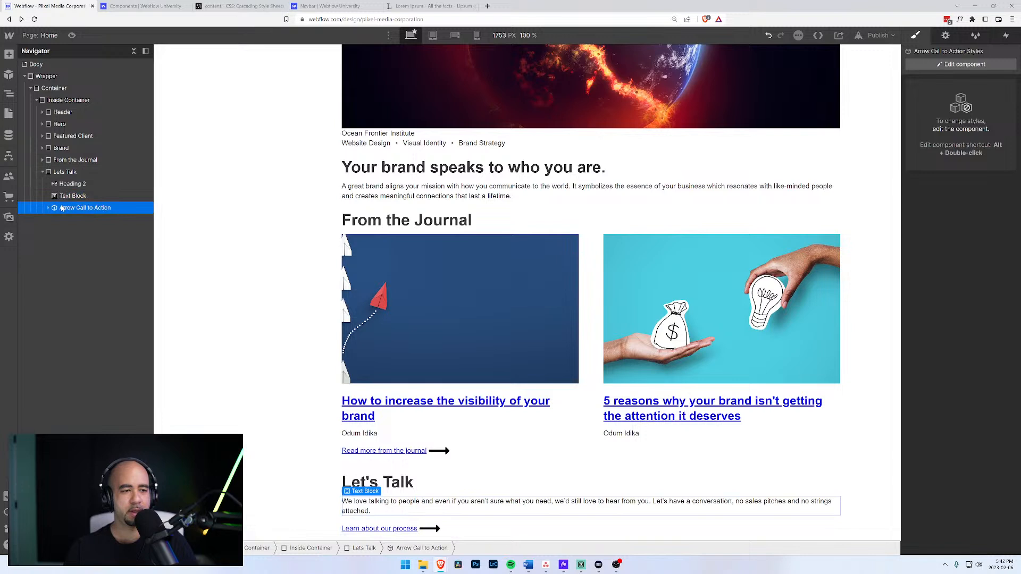
click(398, 530)
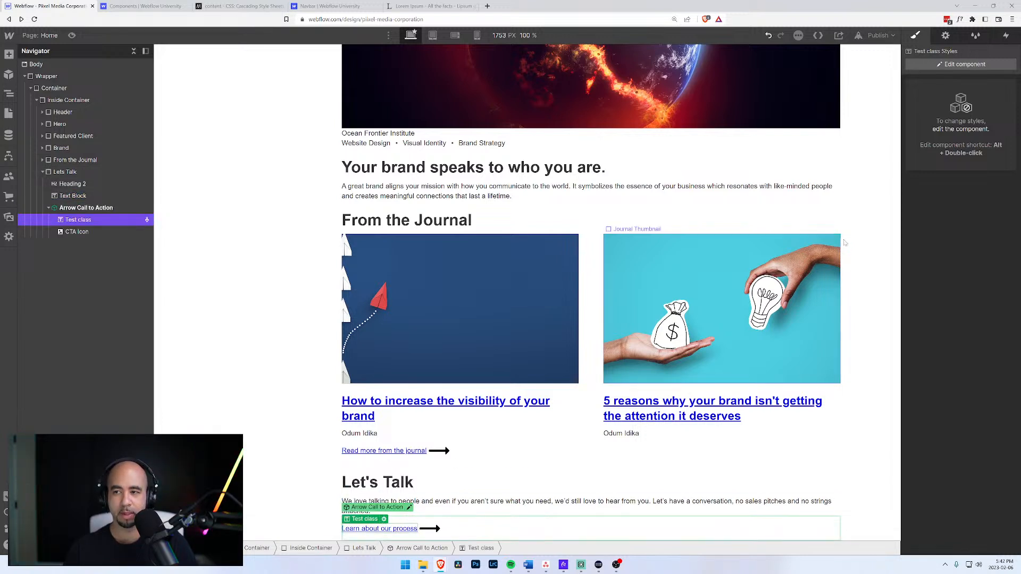
click(96, 209)
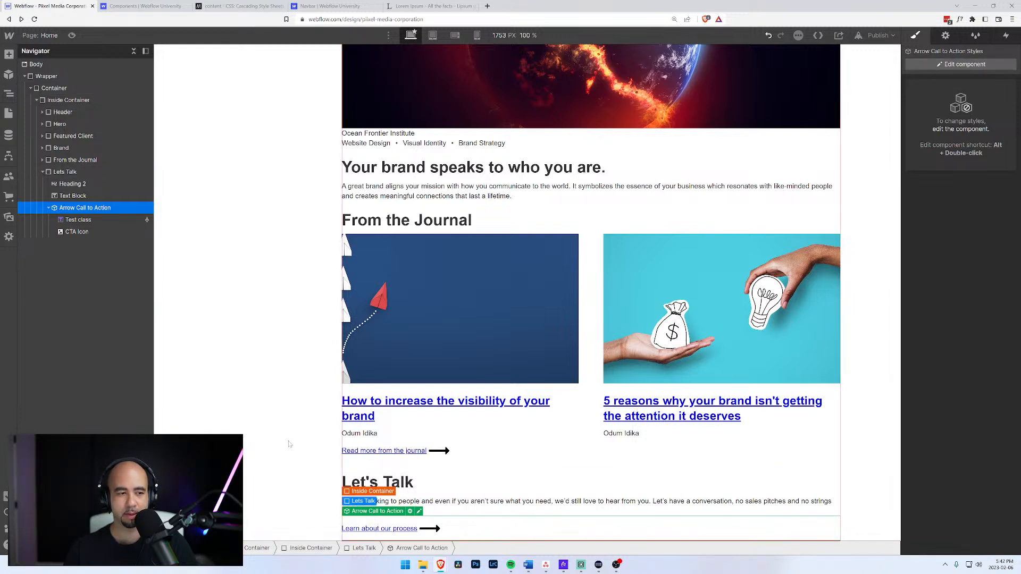
click(79, 220)
click(82, 210)
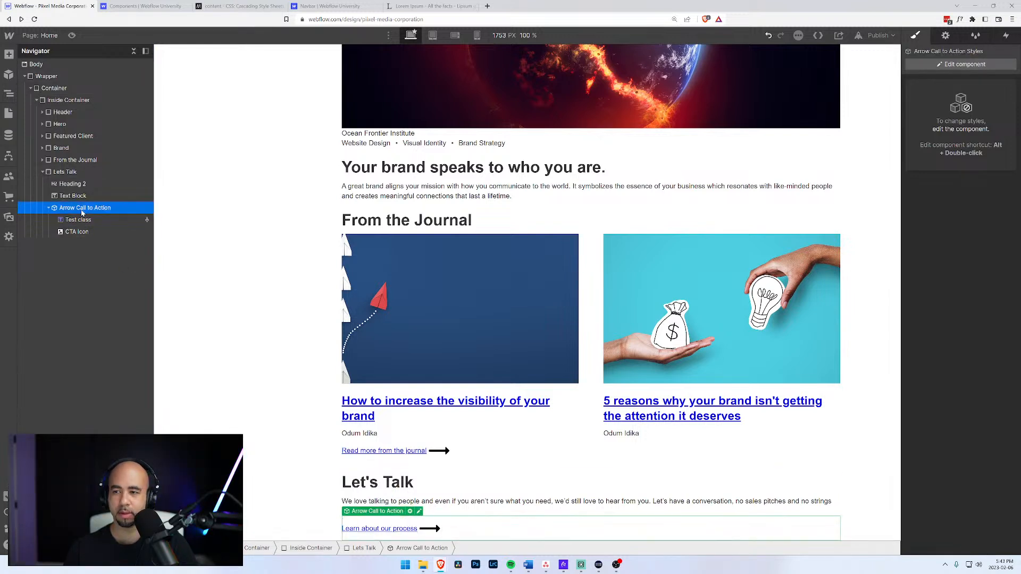
Change the call-to-action's Text property to 'Get in touch'.
click(964, 64)
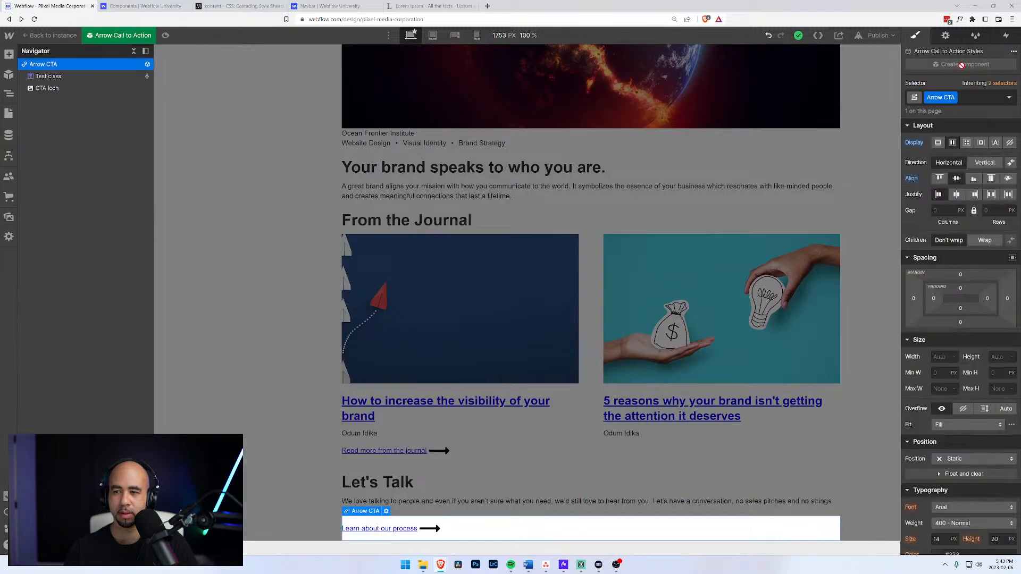
click(50, 35)
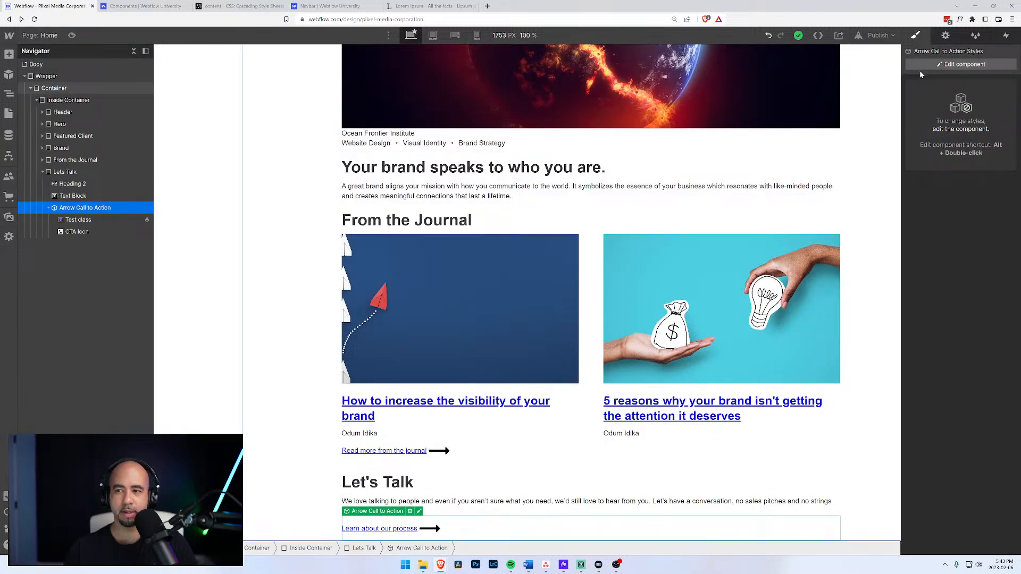
click(946, 35)
drag(1000, 151, 916, 159)
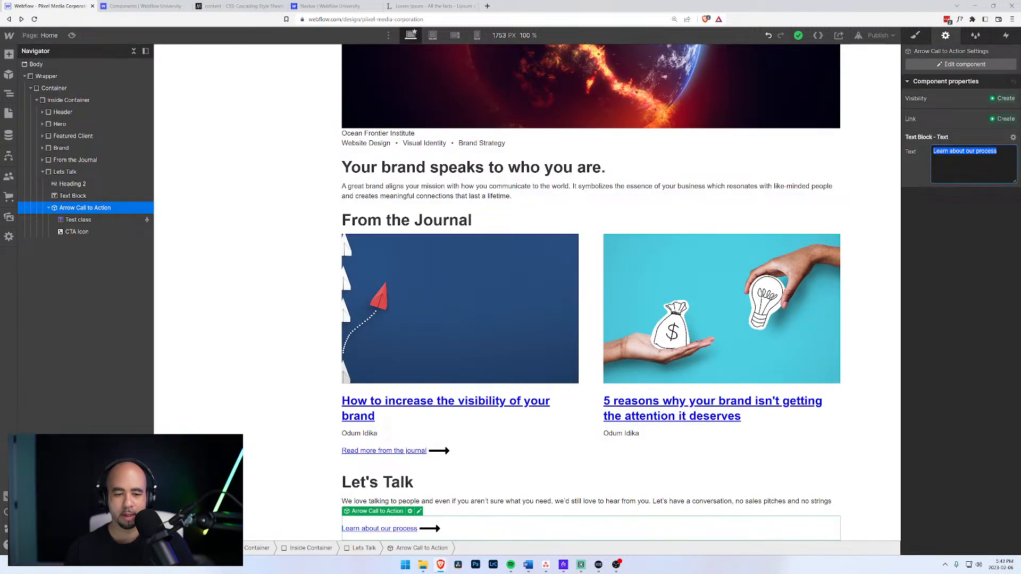
text(Get)
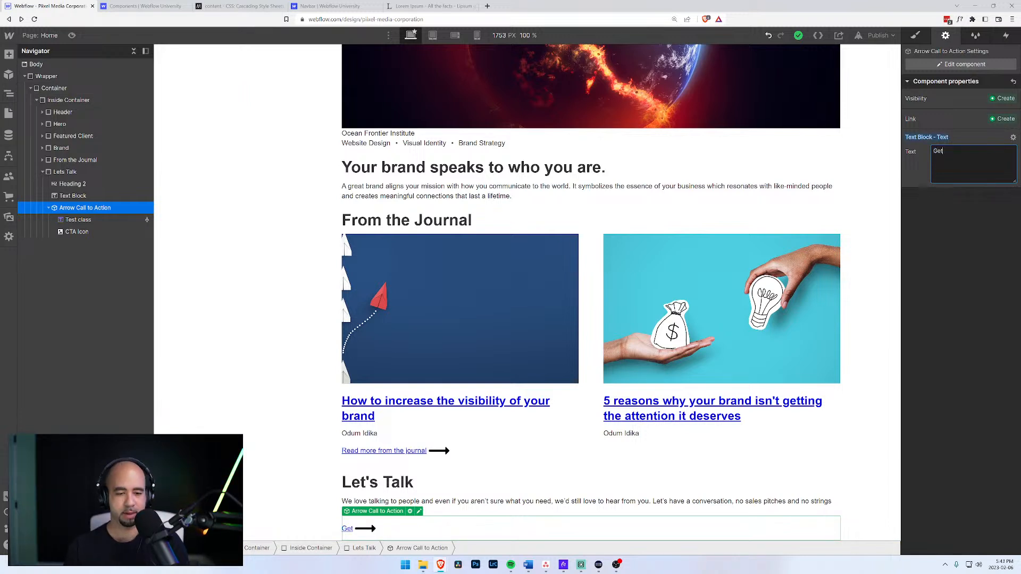
text( in touch)
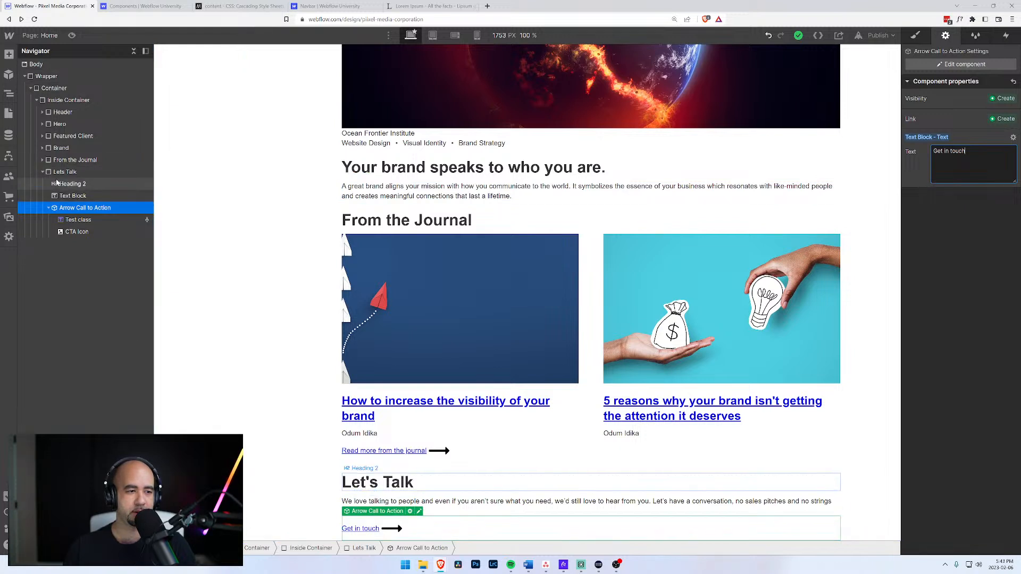
click(85, 173)
click(919, 36)
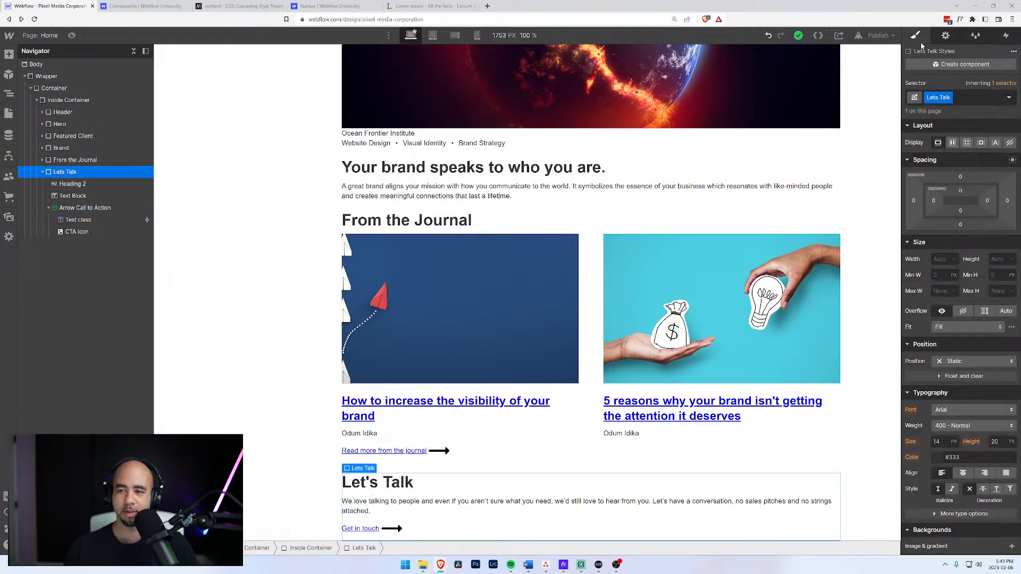
Centre-align the Let's Talk text, then try inline-block on the CTA component before reverting to flex.
click(963, 475)
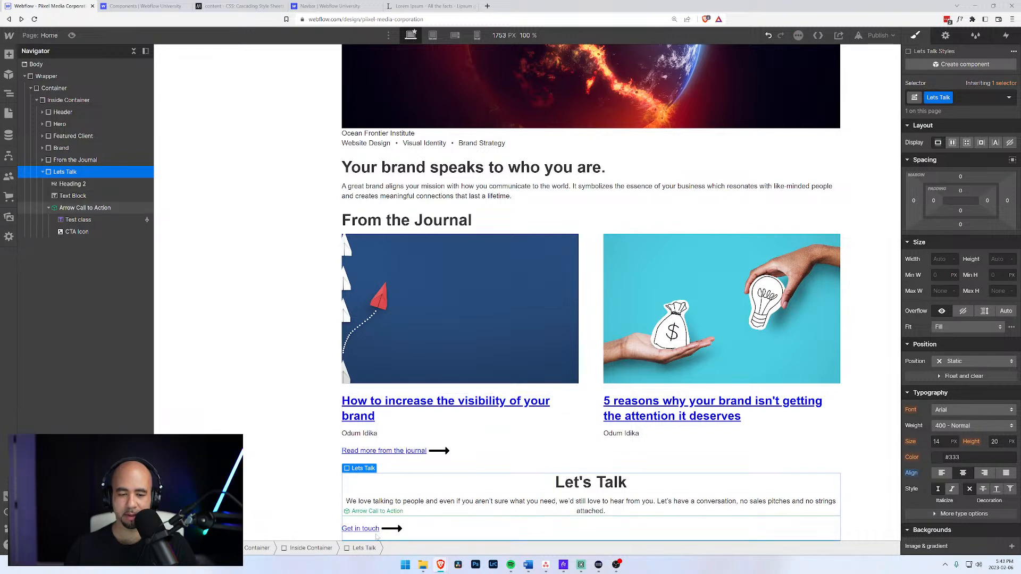
click(432, 534)
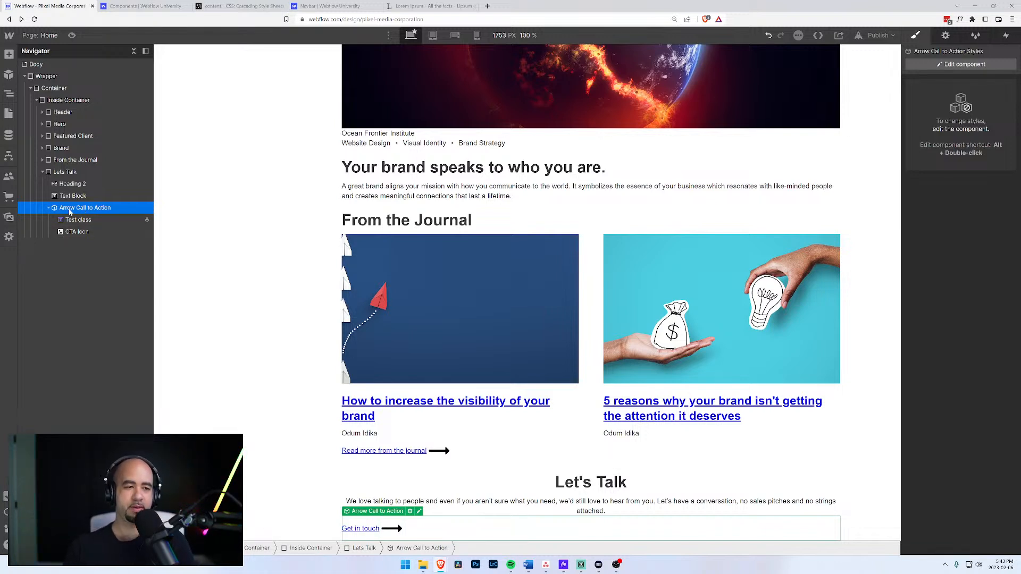
click(963, 64)
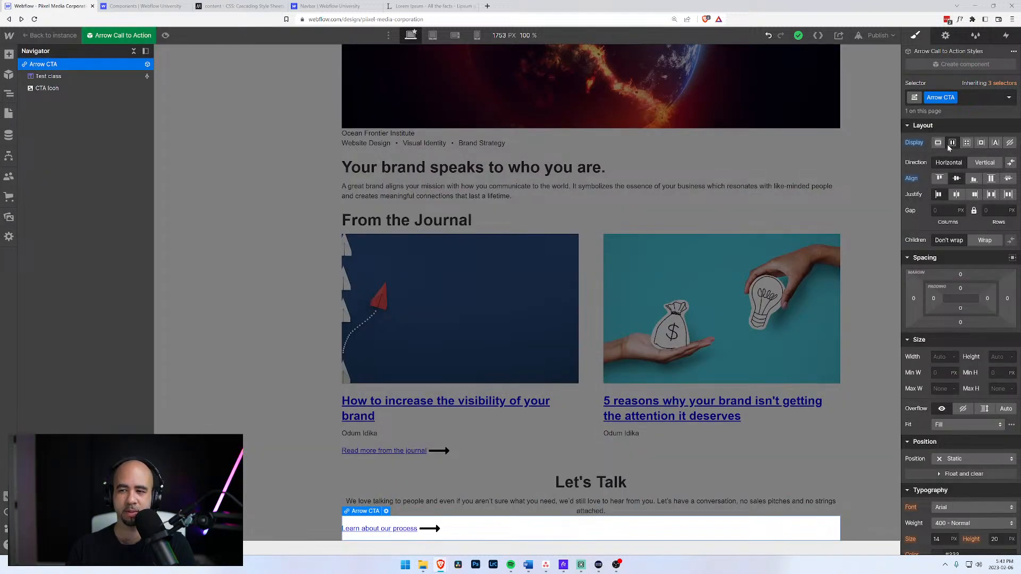
click(982, 143)
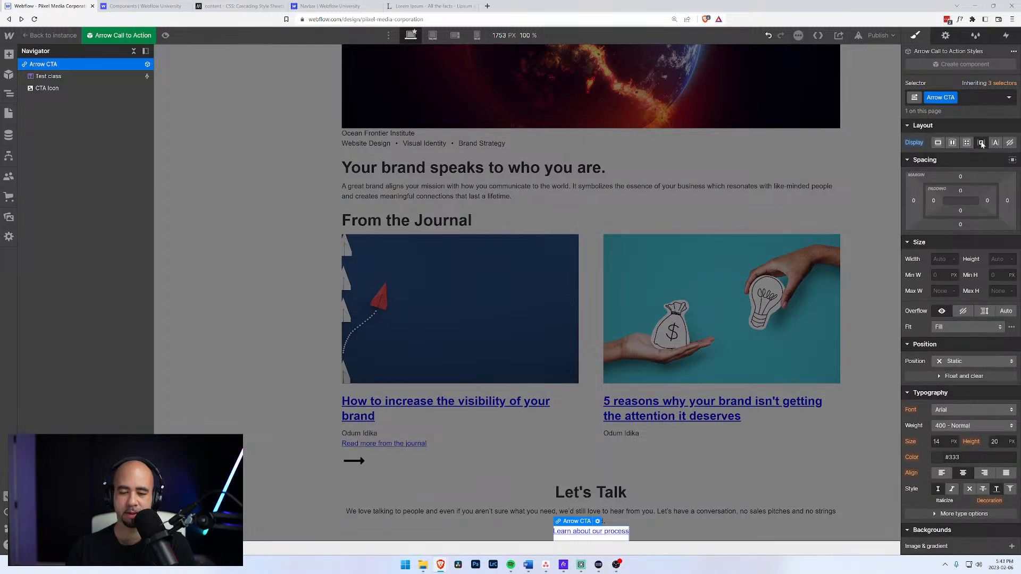
scroll(779, 271, down, 1)
scroll(632, 358, up, 5)
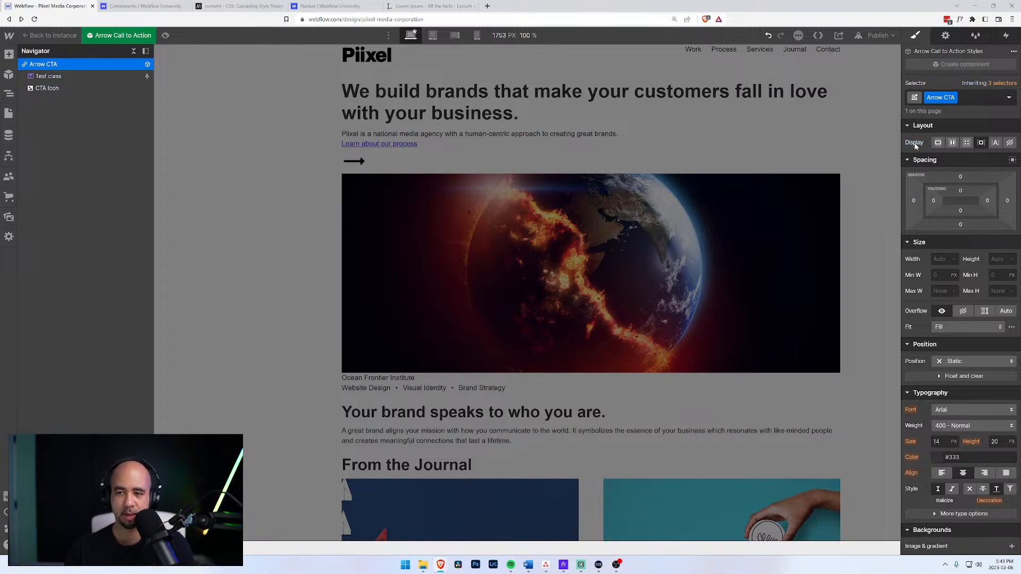
click(953, 144)
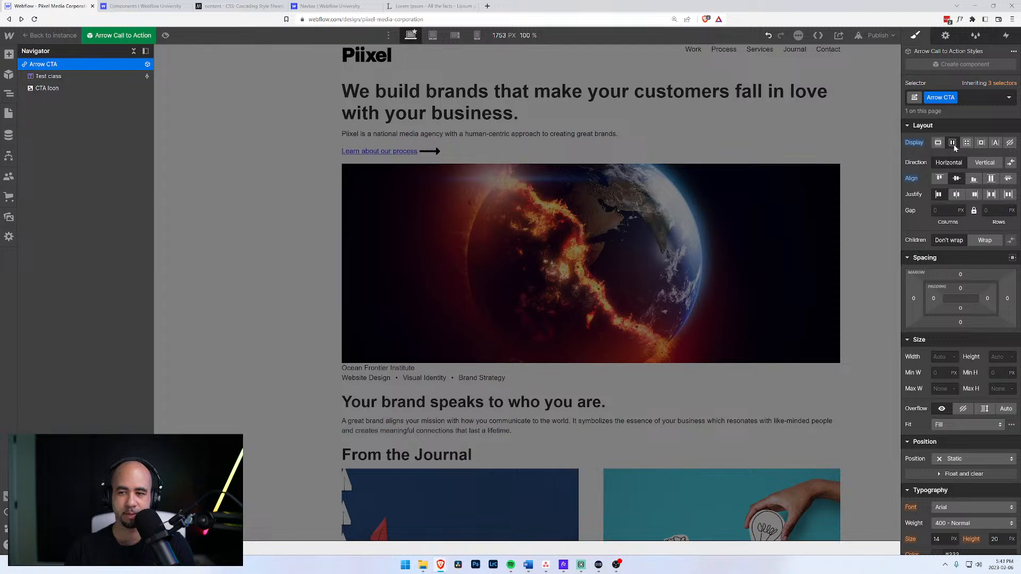
Vertically centre the CTA arrow beside its link, then return to the page instance.
scroll(630, 318, down, 5)
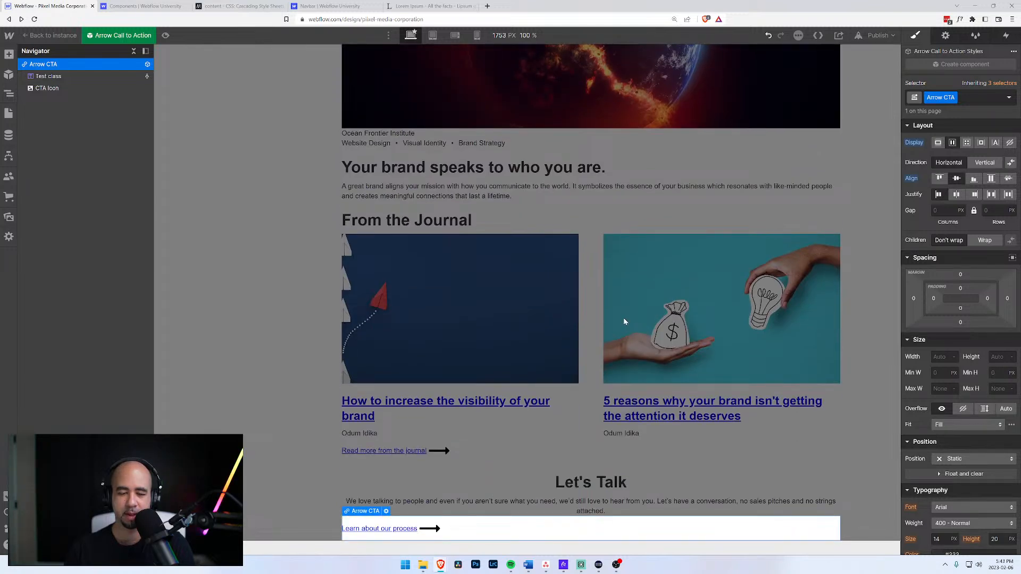
click(956, 194)
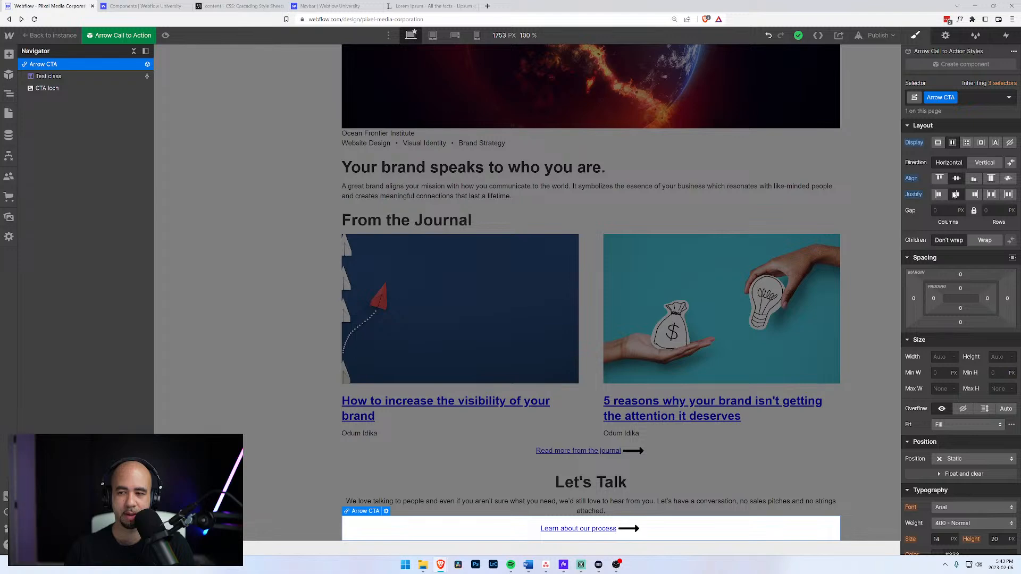
scroll(698, 286, up, 5)
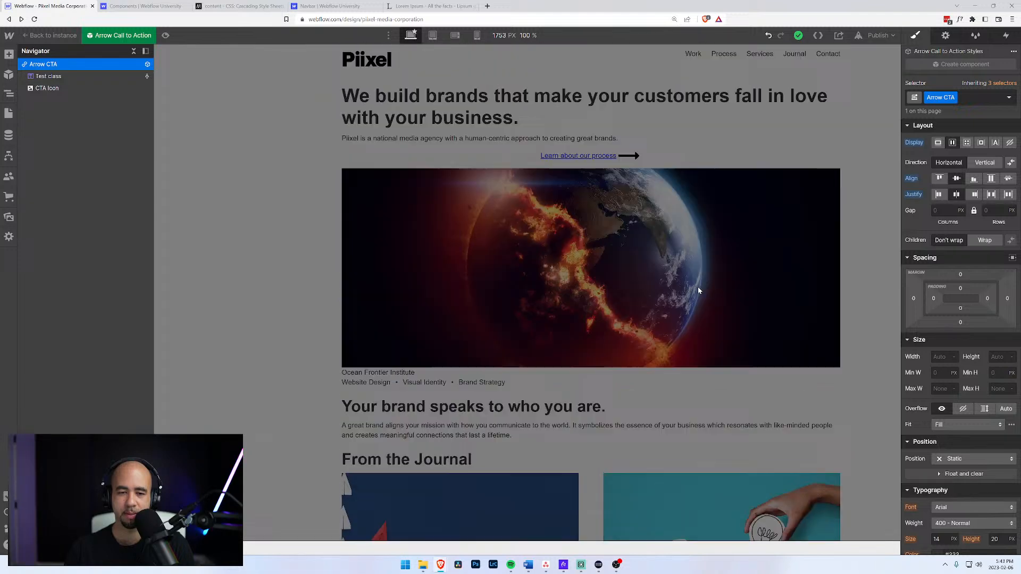
alt+click(912, 195)
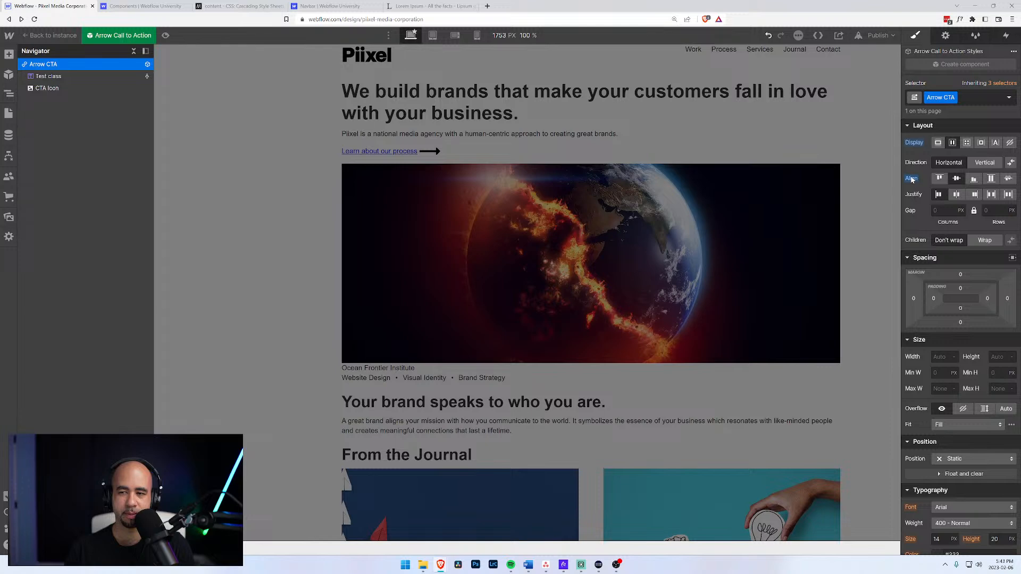
click(911, 179)
click(914, 193)
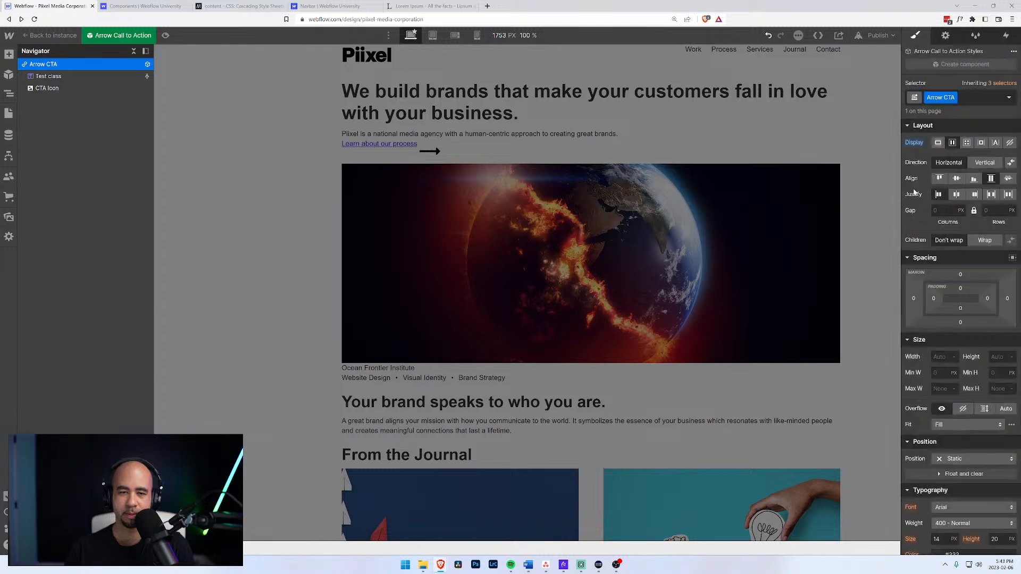
click(957, 179)
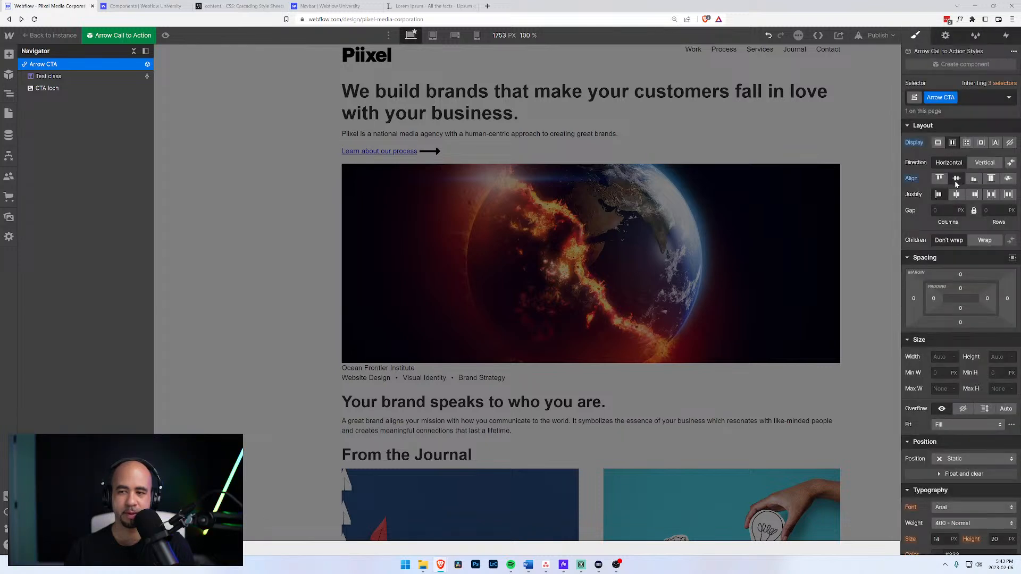
scroll(547, 308, down, 4)
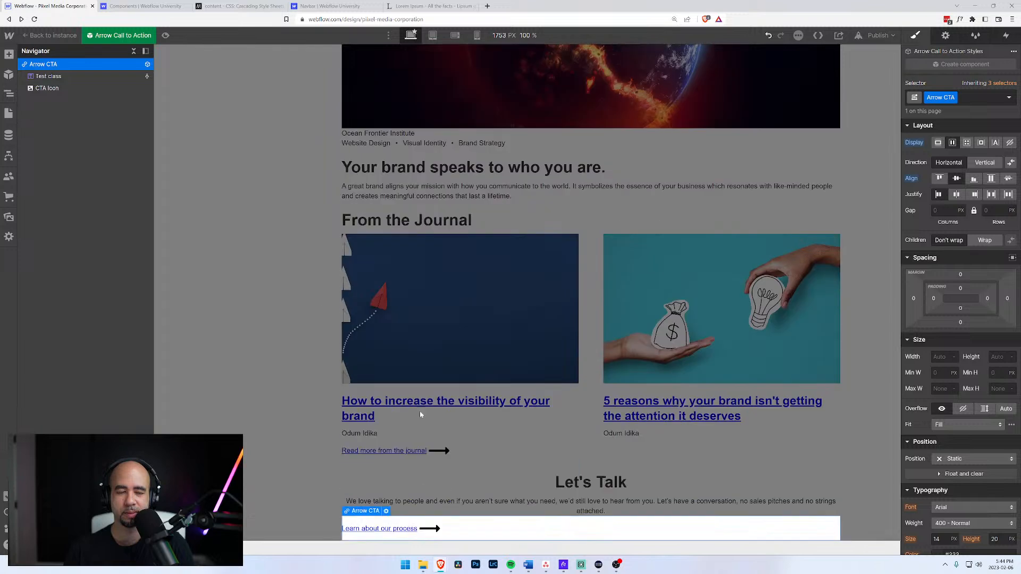
click(59, 39)
click(78, 220)
click(79, 209)
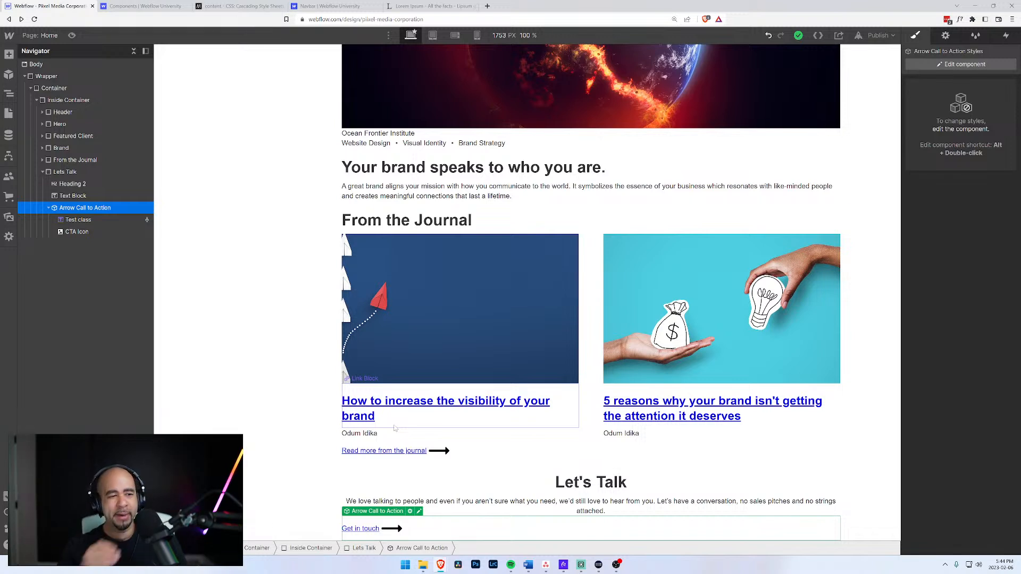
Give the Lets Talk block a maximum width of 600px.
click(74, 172)
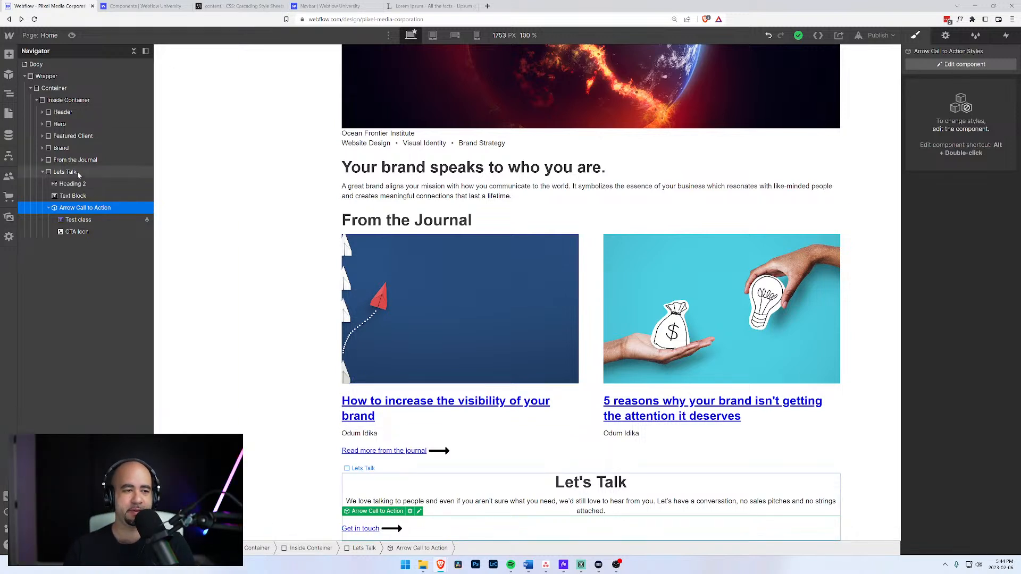
click(941, 259)
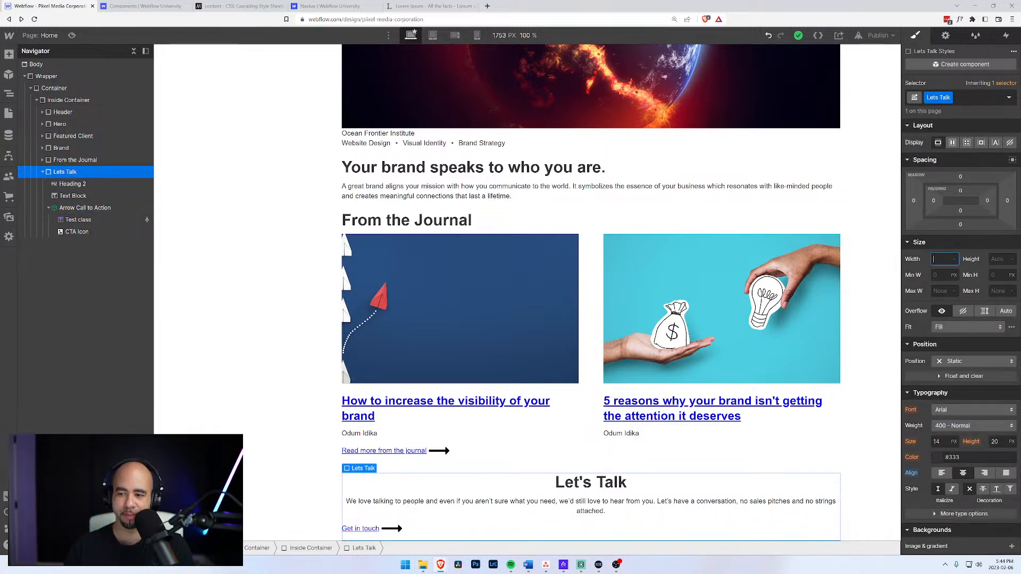
click(940, 291)
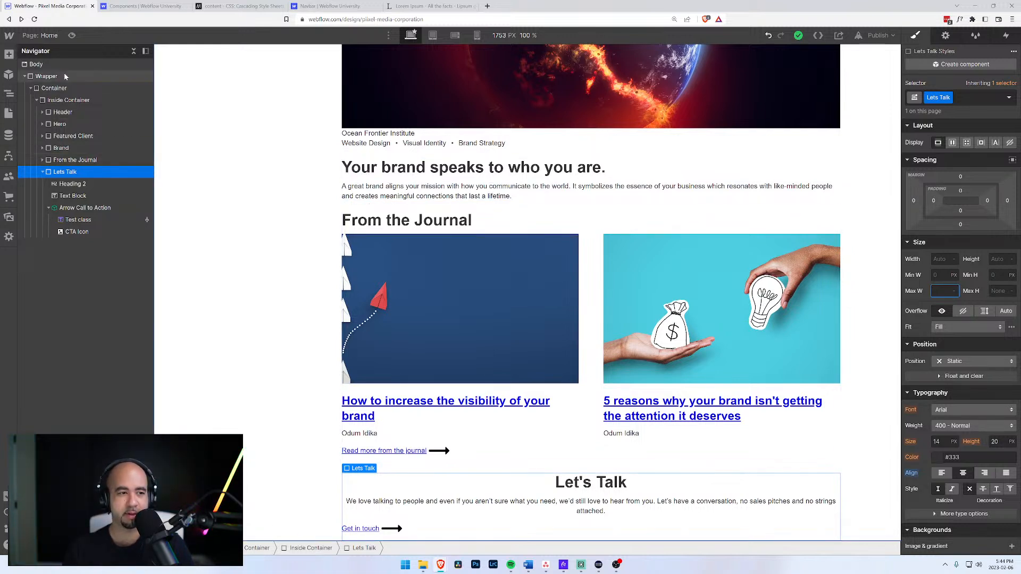
click(67, 101)
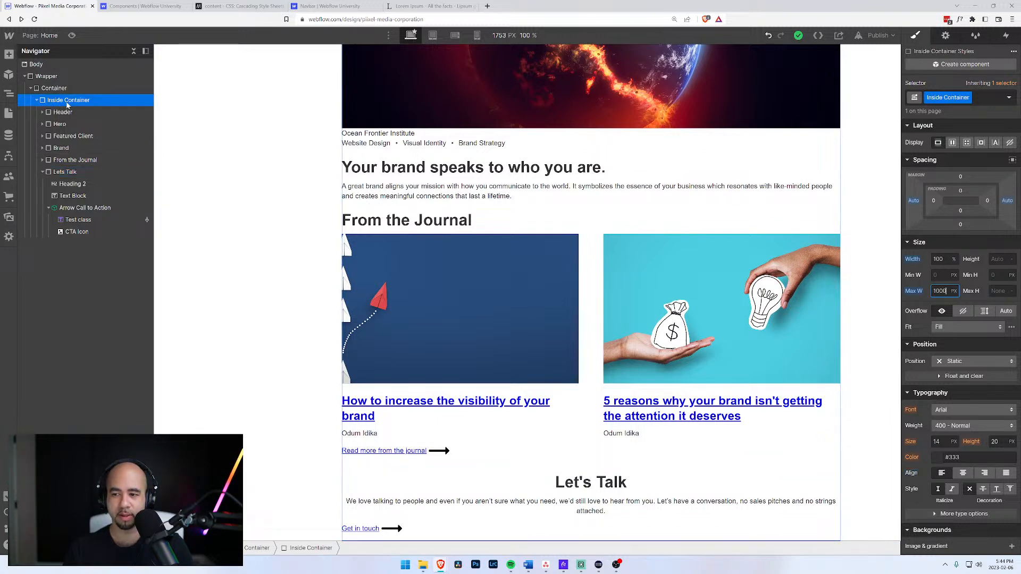
click(69, 172)
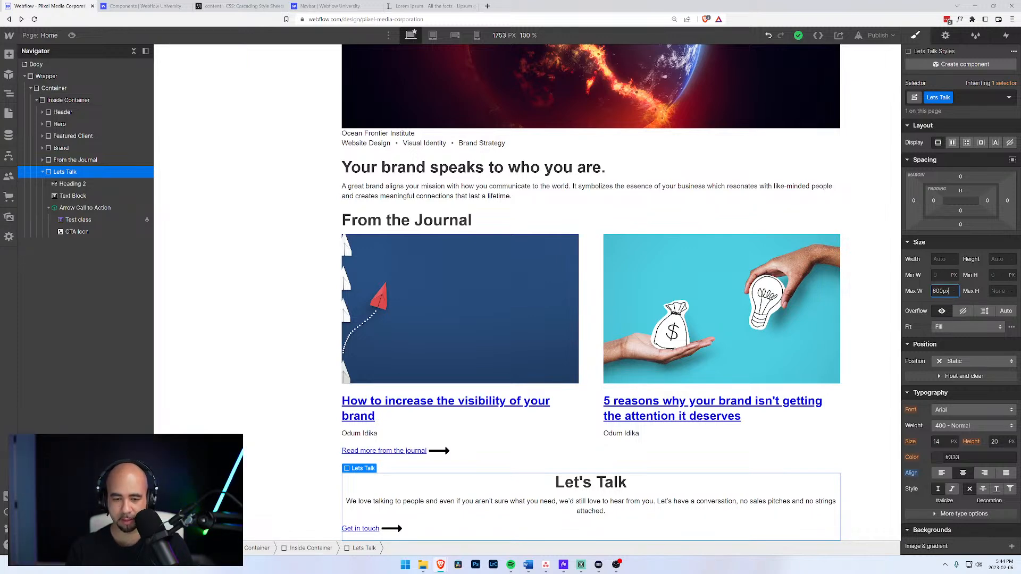
text(600px)
key(Return)
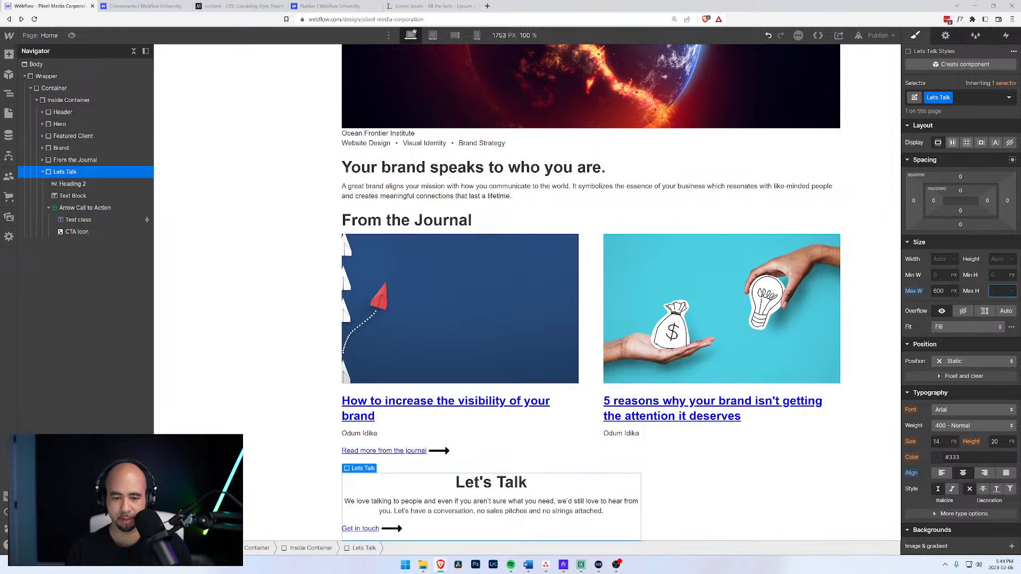
Set the Lets Talk left and right margins to Auto to centre it.
click(914, 201)
click(919, 239)
click(1008, 201)
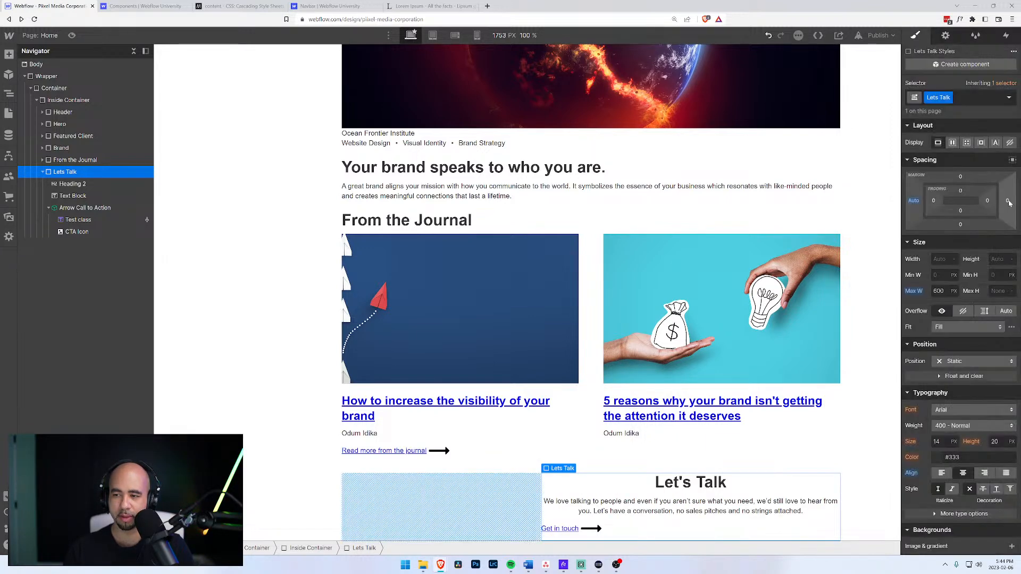
click(909, 242)
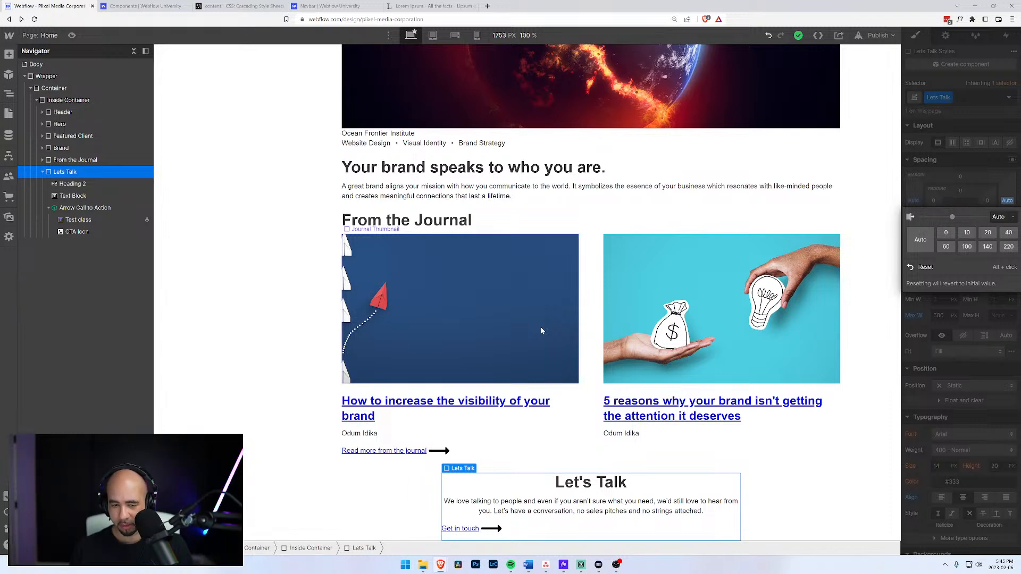
click(528, 564)
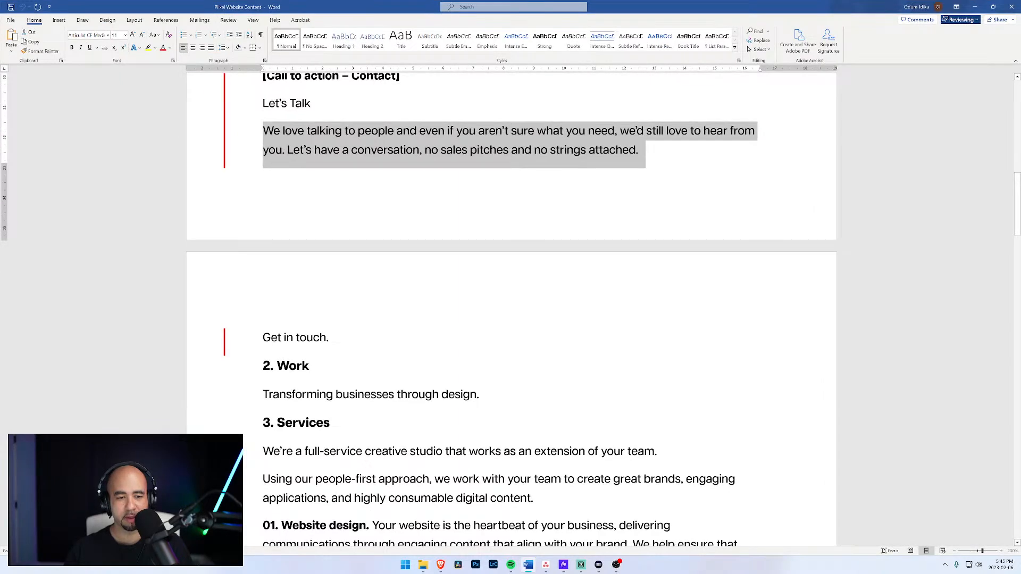
Minimize the Pixel Website Content document to return to Webflow.
click(975, 7)
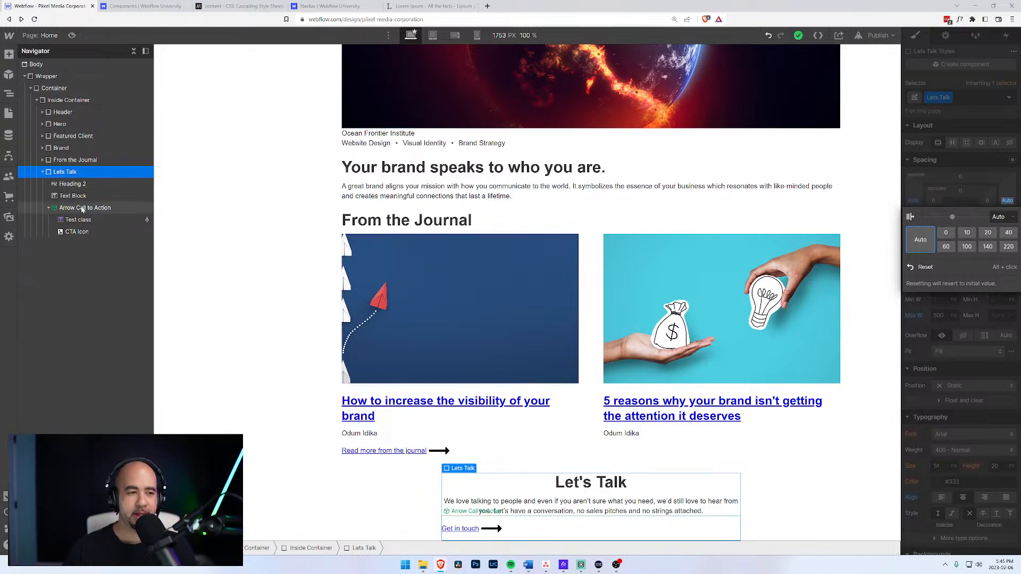
Add a Div Block with class 'Footer' inside Inside Container, after Lets Talk.
click(42, 172)
click(55, 102)
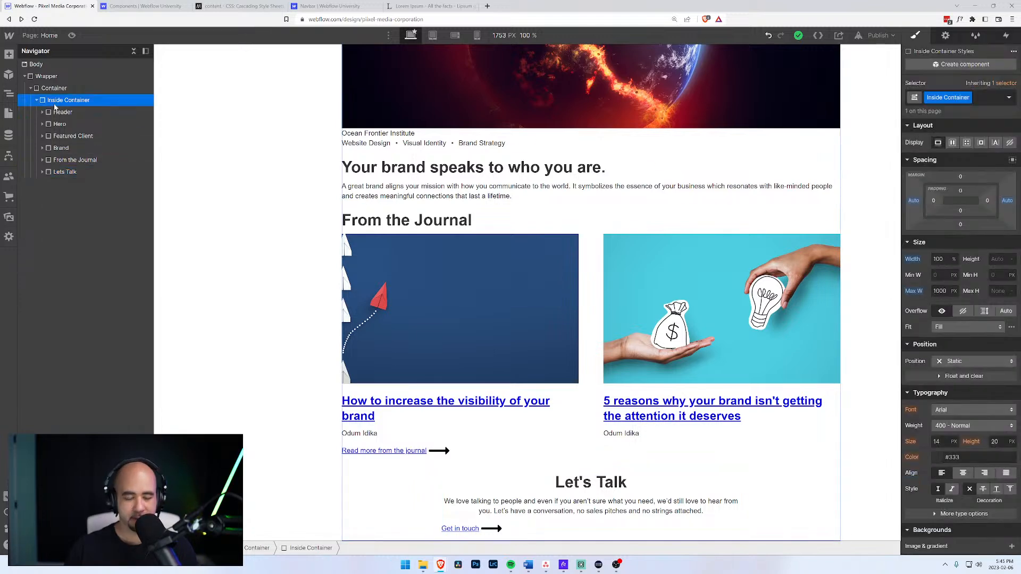
key(ctrl+e)
text(div)
key(Escape)
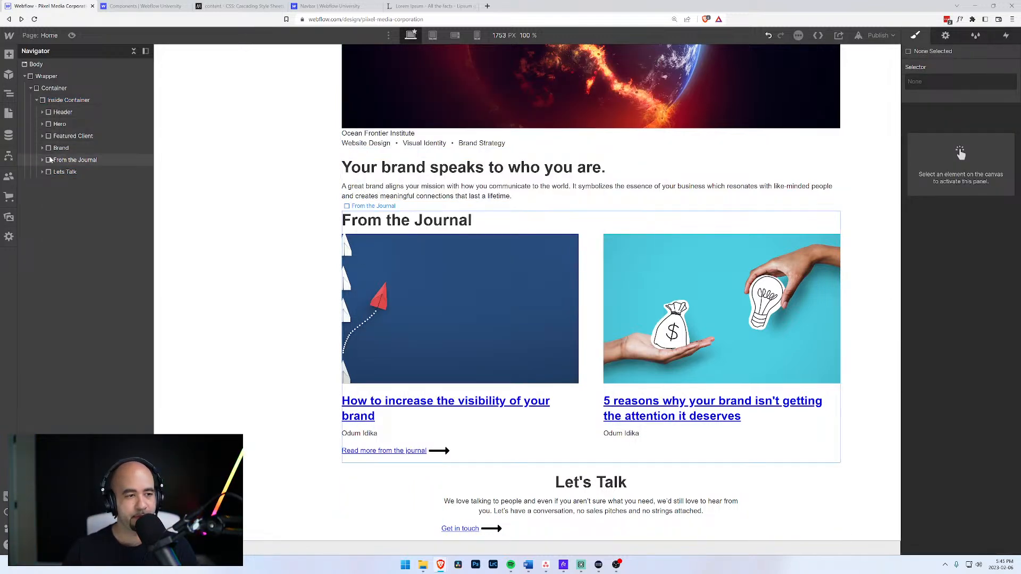
click(42, 172)
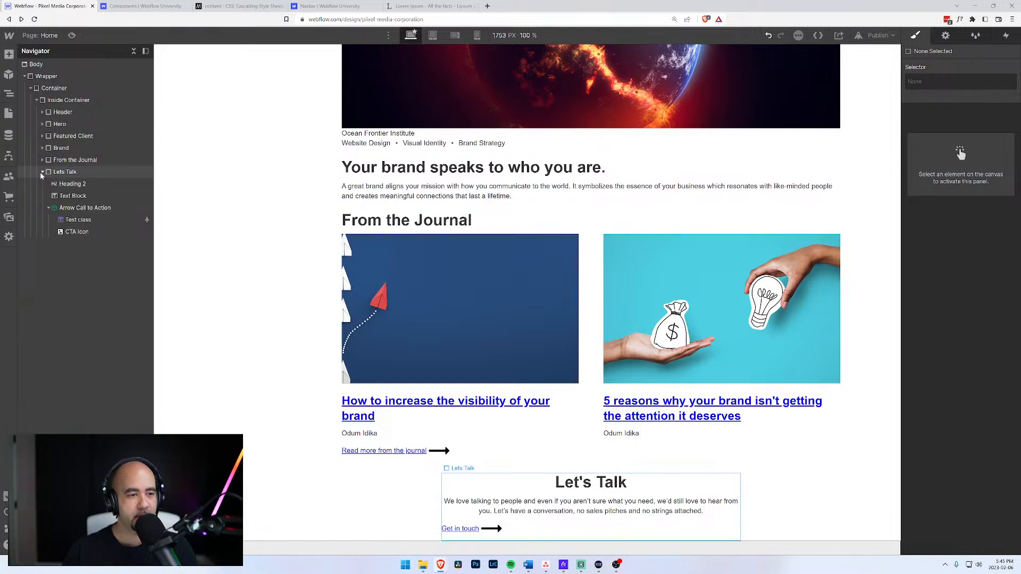
click(42, 172)
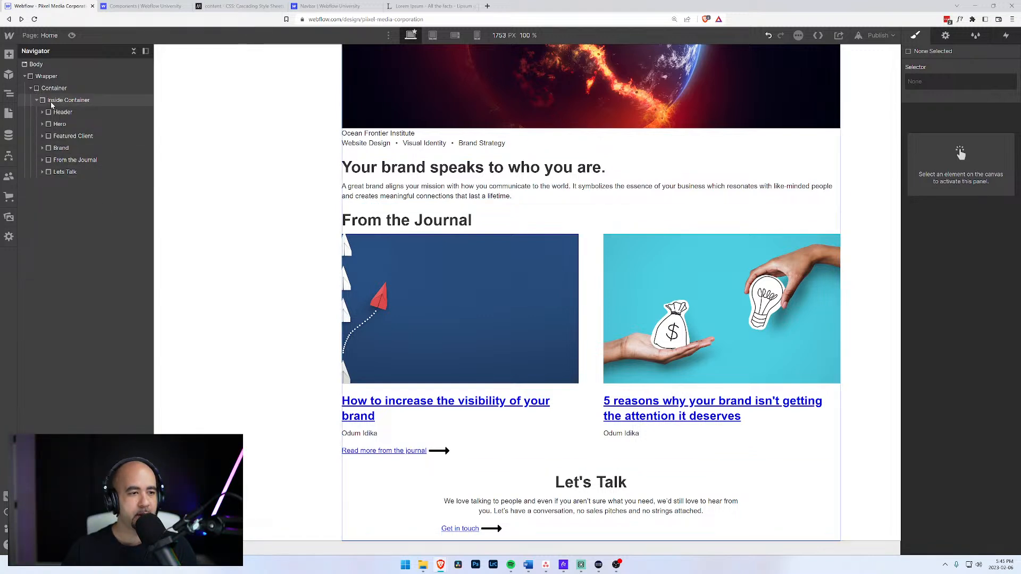
click(51, 103)
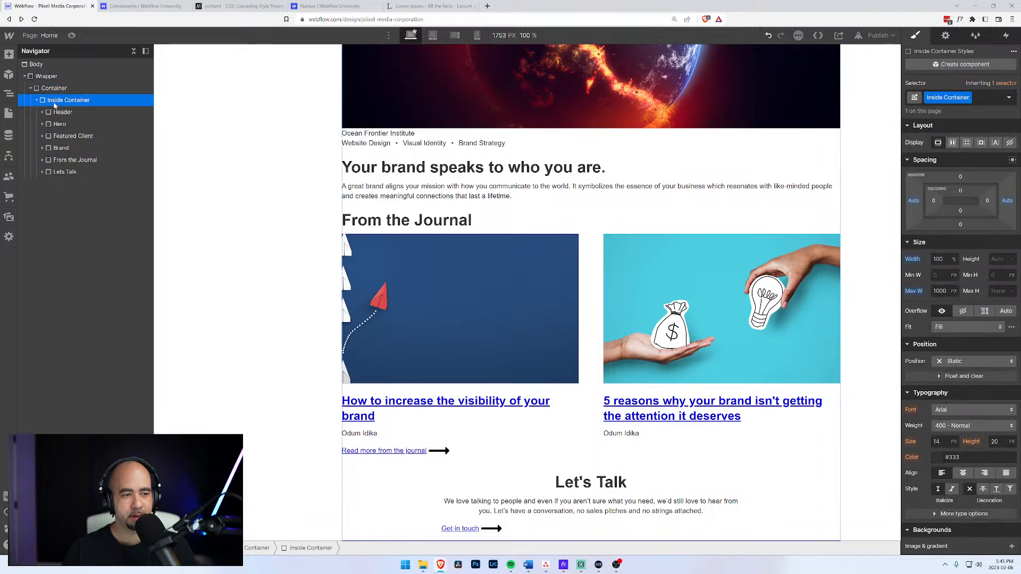
key(ctrl+e)
text(div)
key(Return)
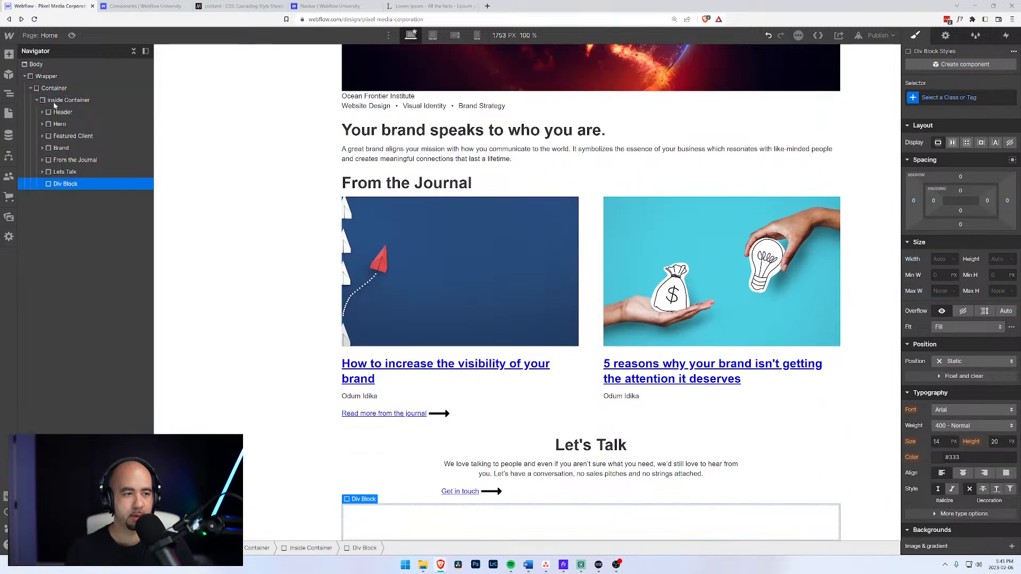
text(Footer)
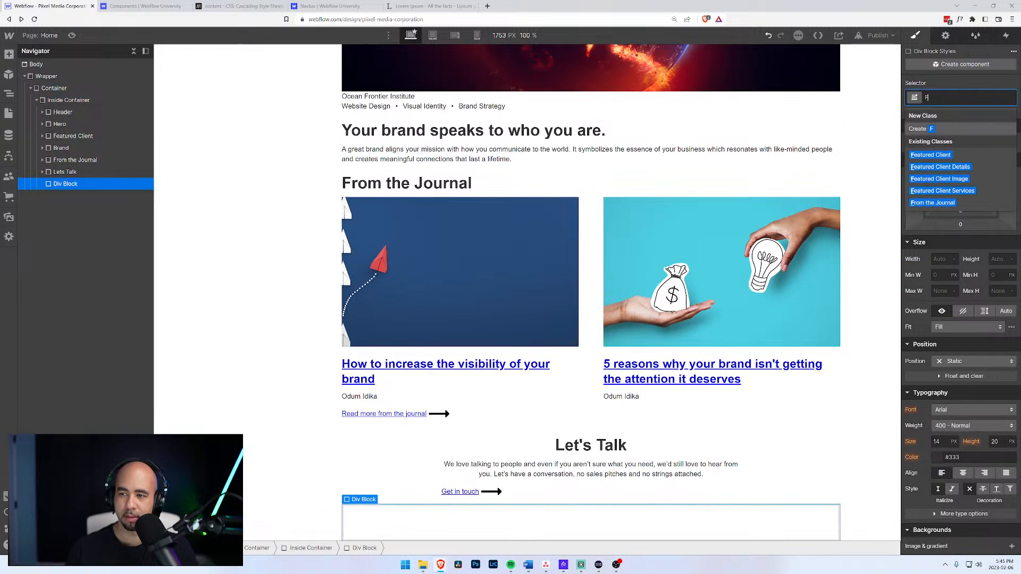
key(Return)
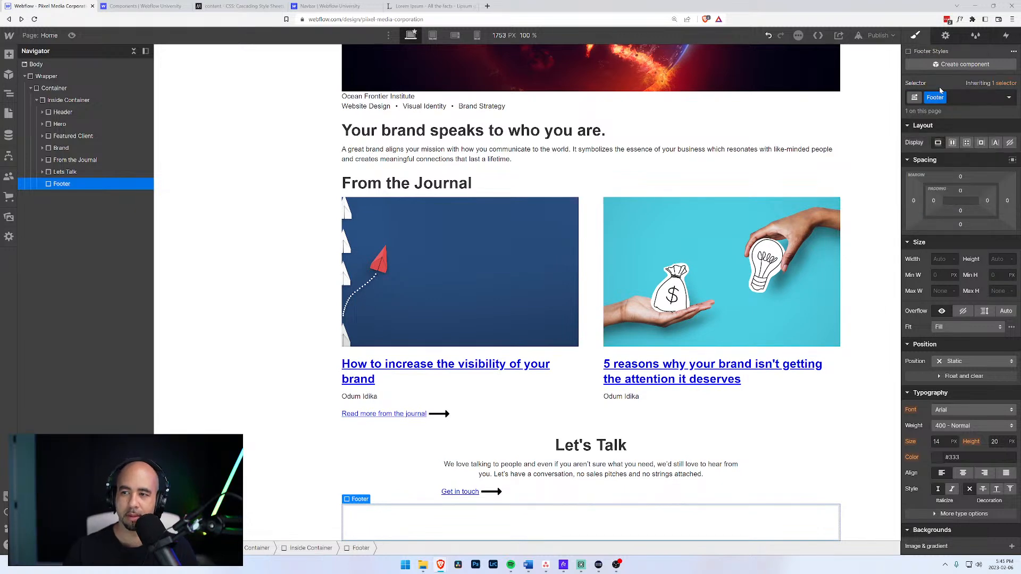
Set the Footer block's HTML tag to Footer.
click(945, 35)
click(947, 103)
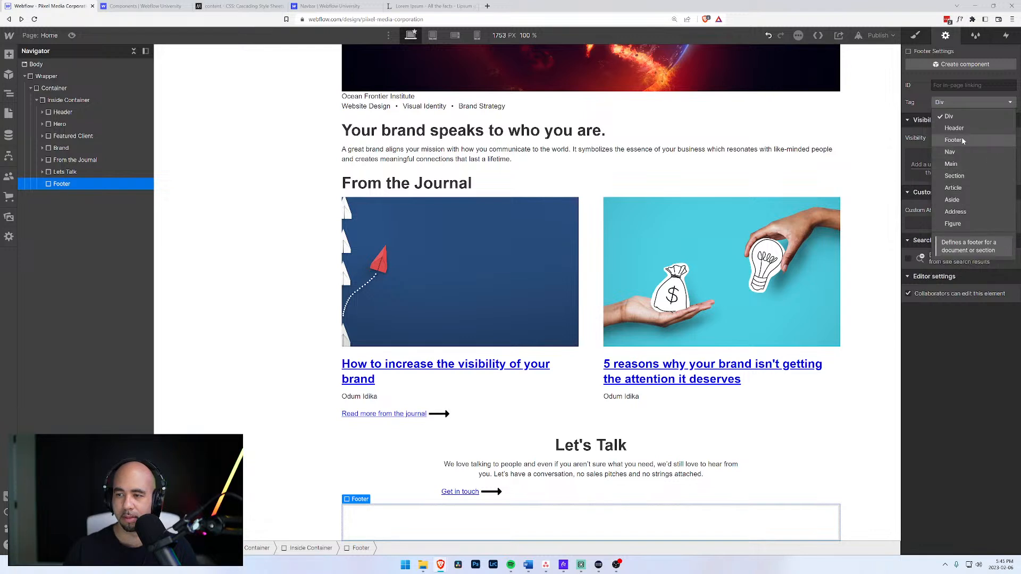
click(953, 140)
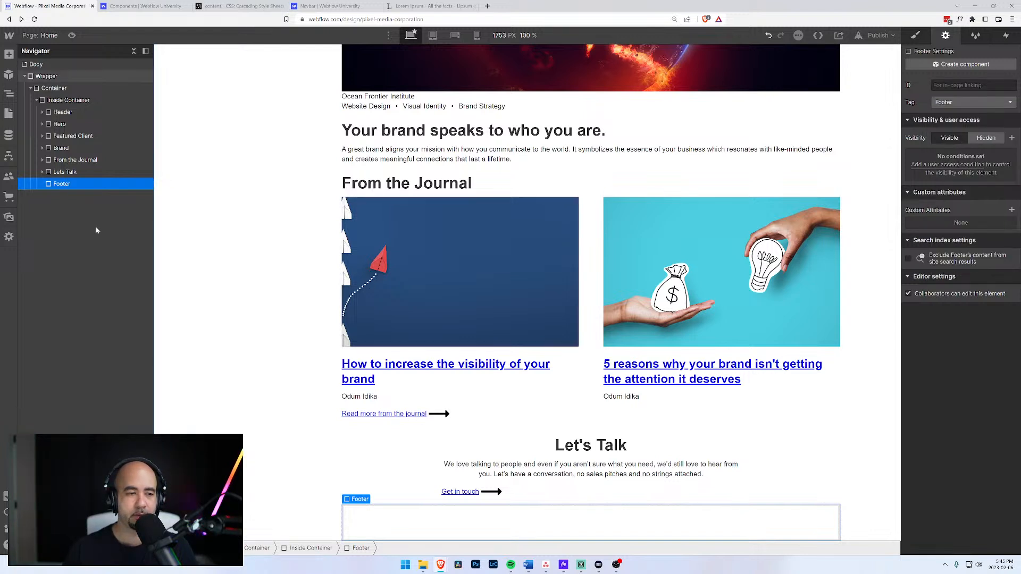
click(64, 172)
click(68, 184)
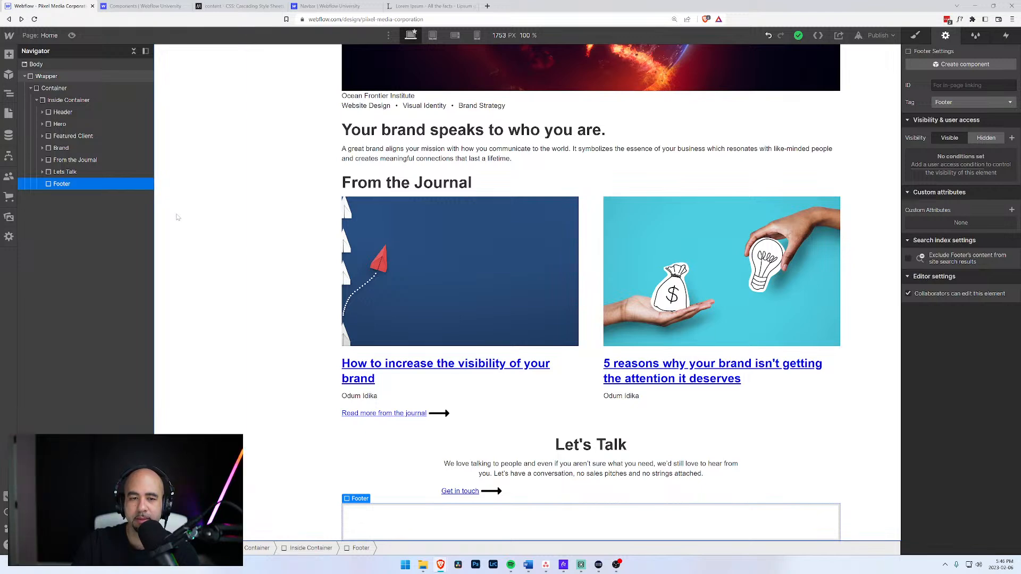
scroll(178, 217, up, 5)
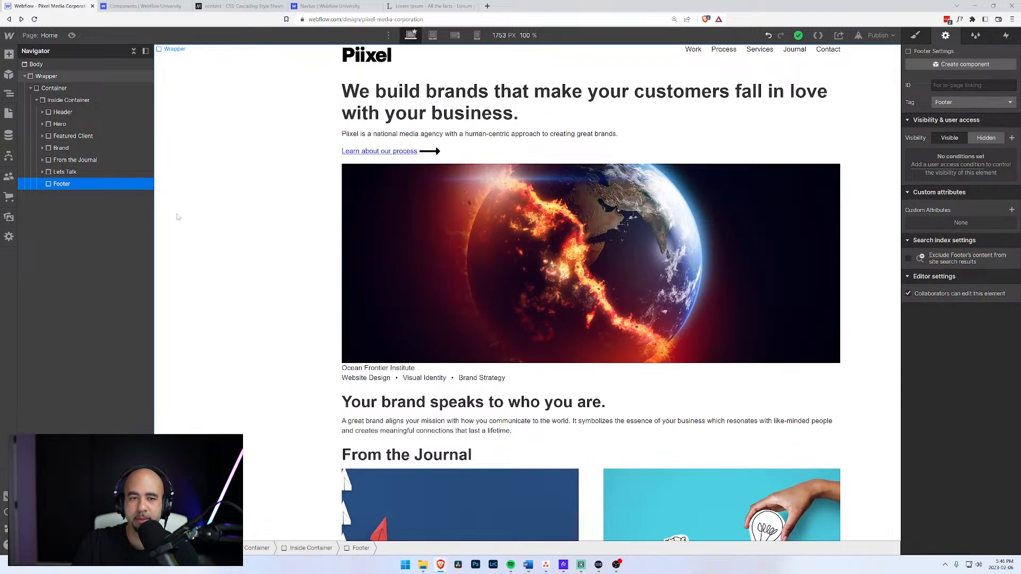
scroll(177, 217, down, 5)
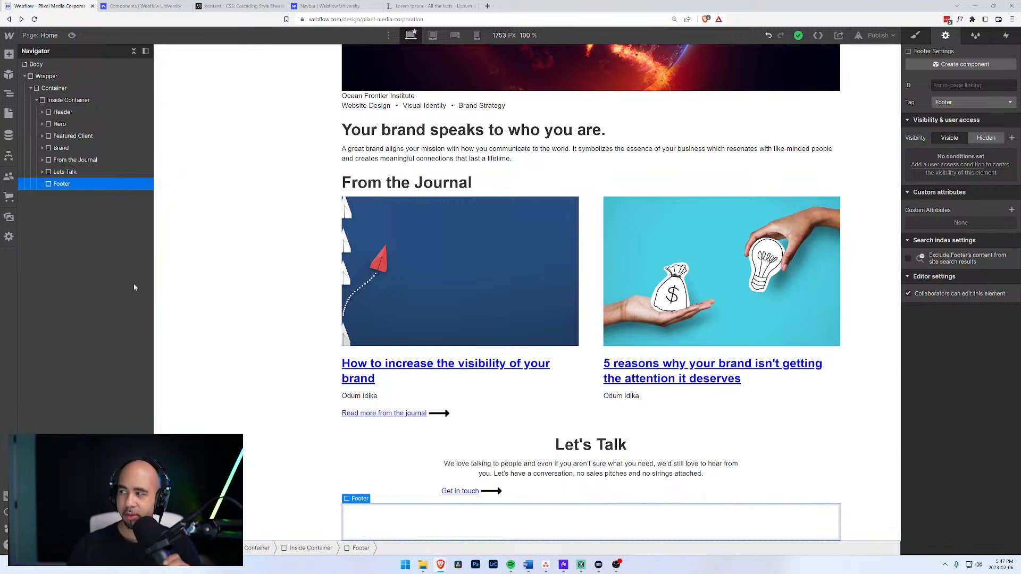
Add a Div Block inside the Footer holding a Link Block.
click(62, 172)
click(55, 186)
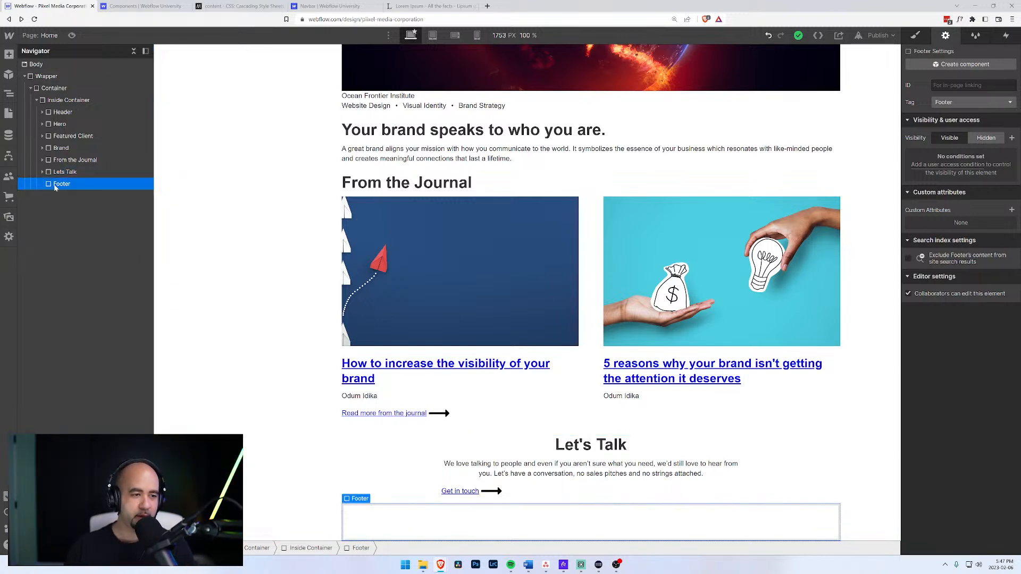
key(ctrl+e)
text(div)
key(Return)
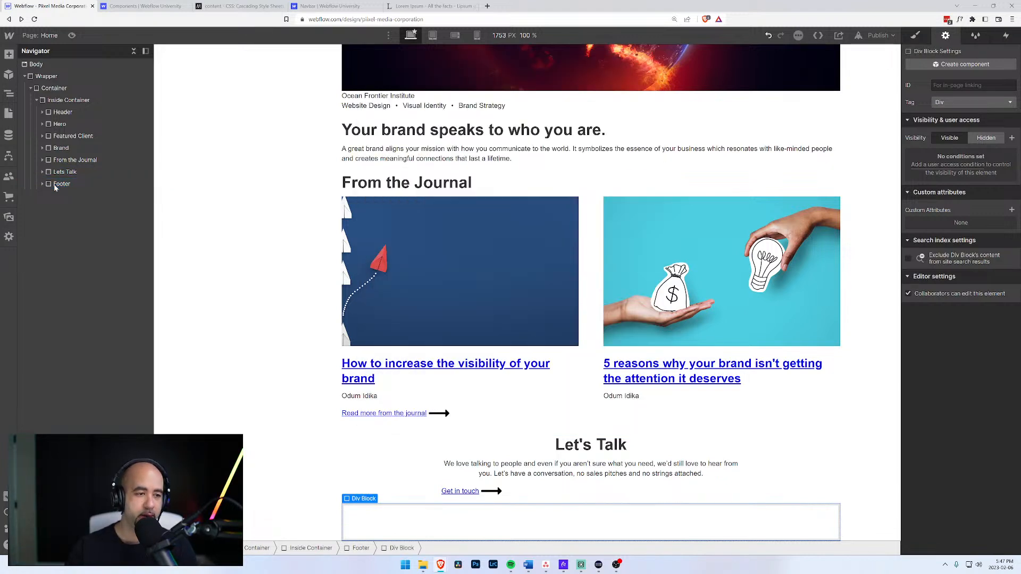
click(43, 184)
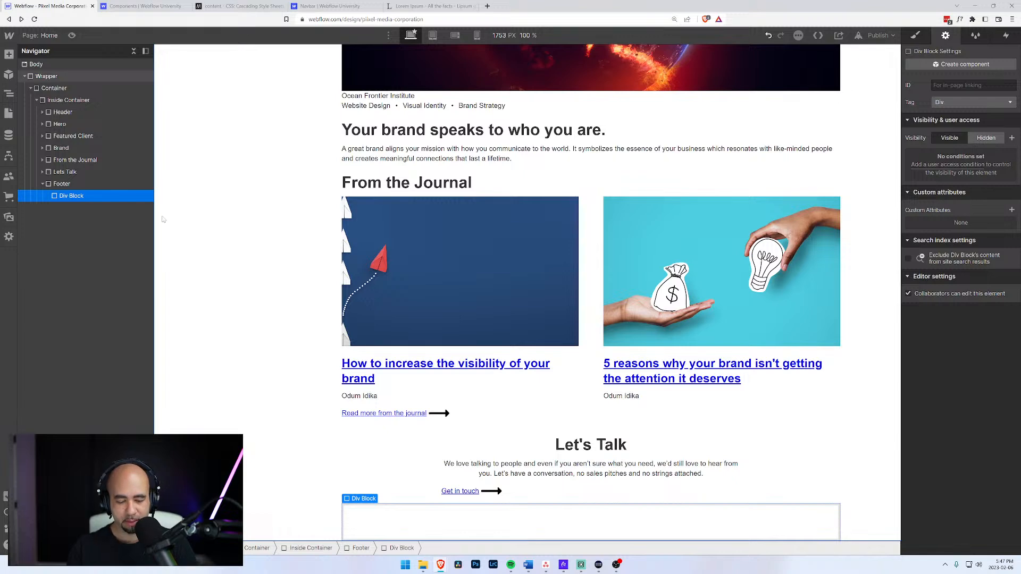
key(ctrl+e)
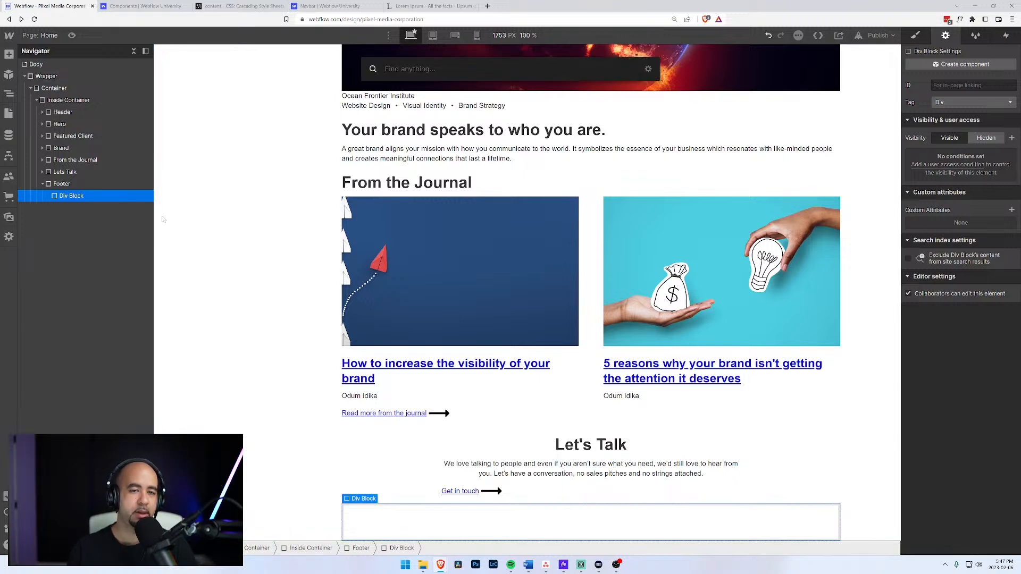
text(link)
key(Down)
key(Up)
key(Return)
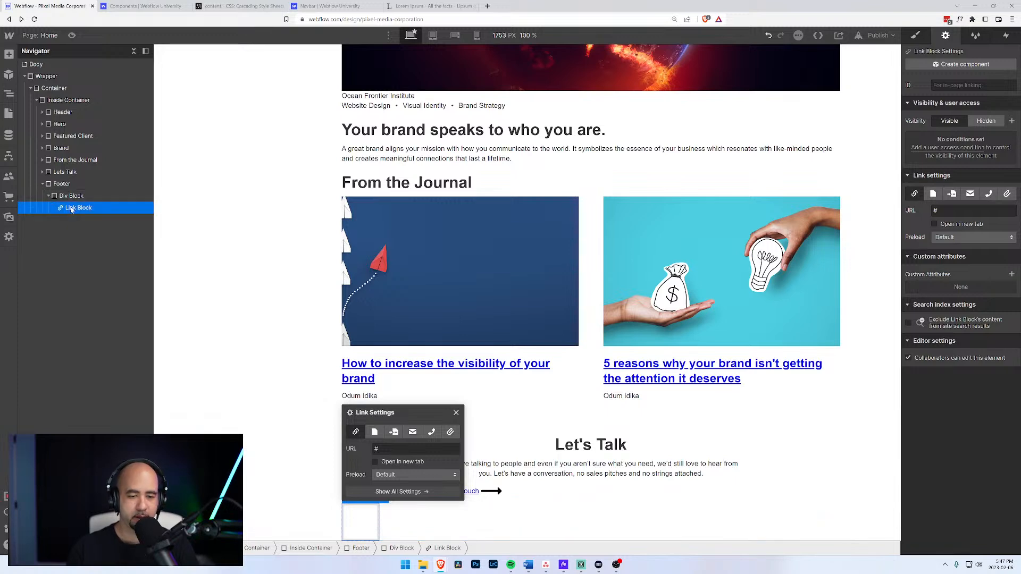
Place an image in the Link Block using the Piixel logo asset.
key(ctrl+e)
text(img)
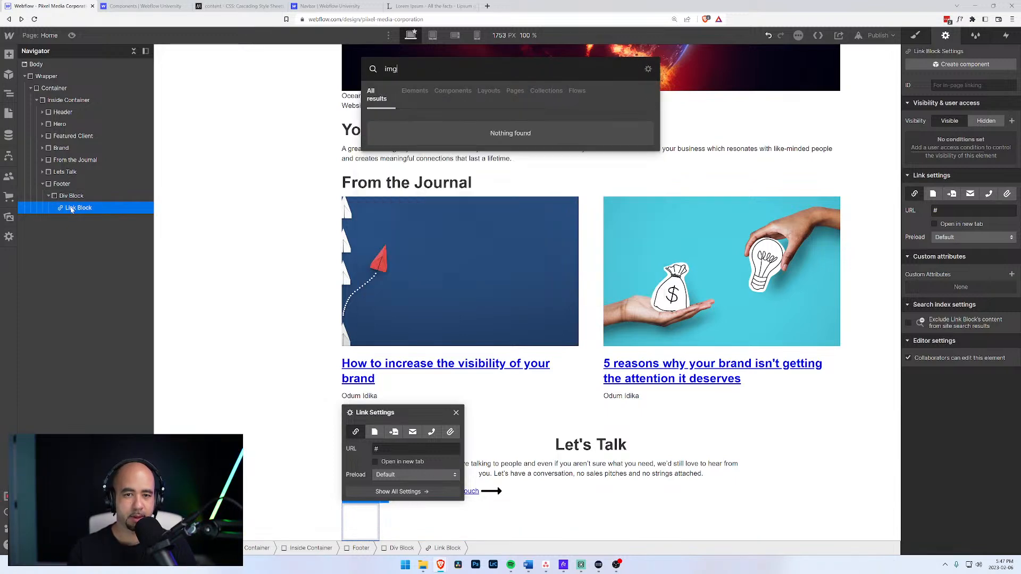
key(BackSpace)
text(a)
key(Return)
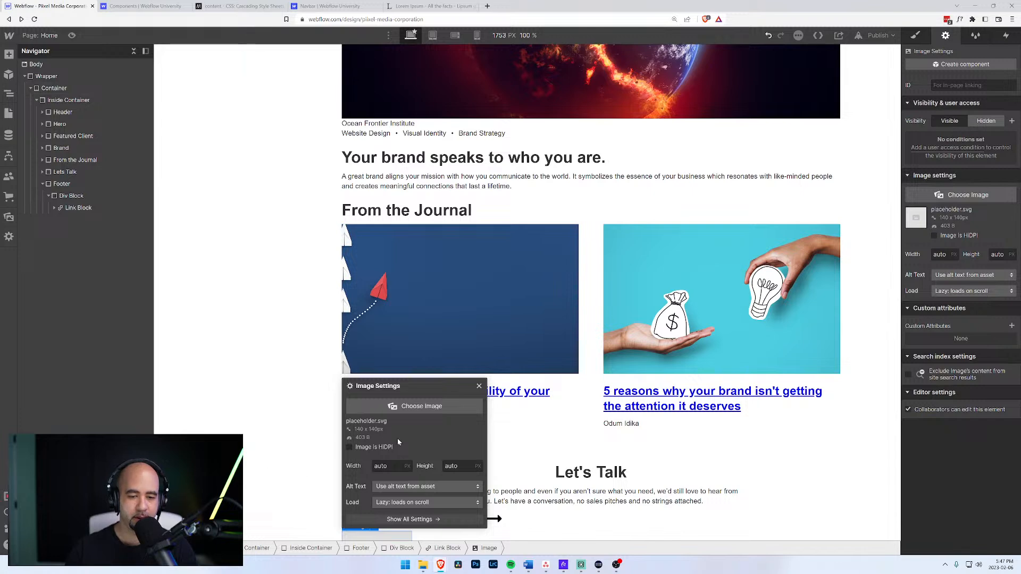
click(418, 412)
click(368, 109)
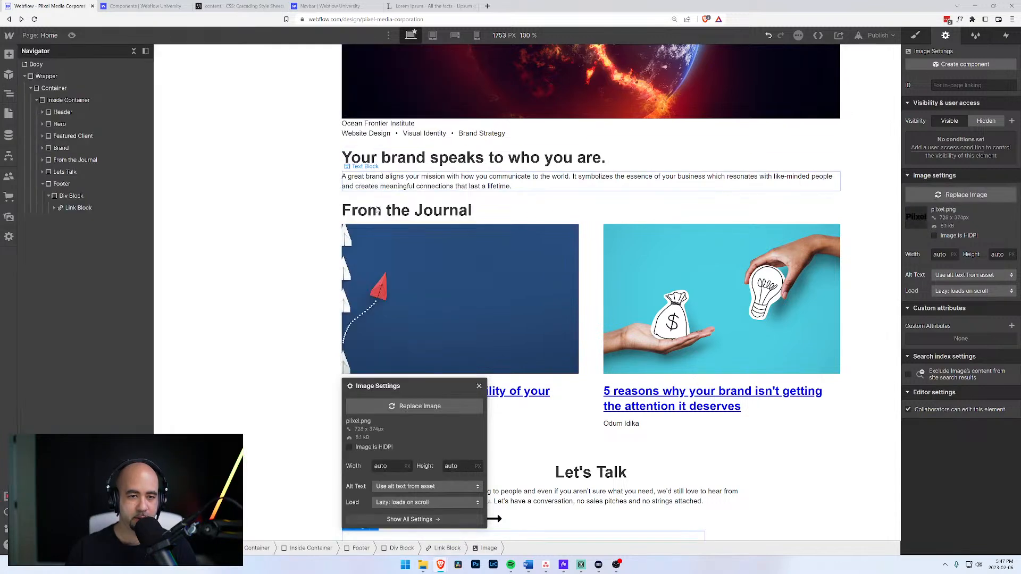
Give the logo image custom alt text 'Pixel Media'.
click(395, 489)
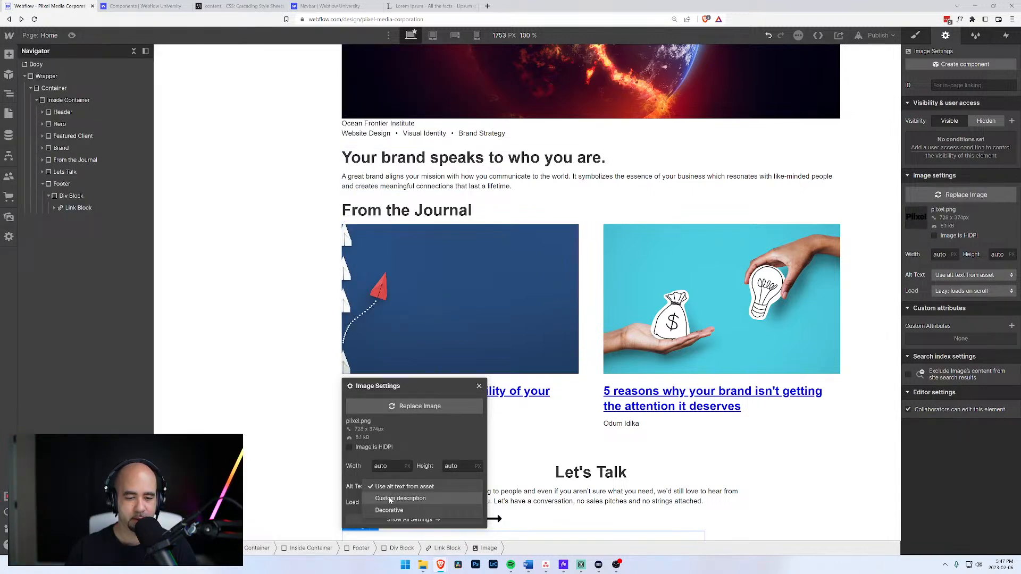
click(391, 501)
click(427, 454)
text(p)
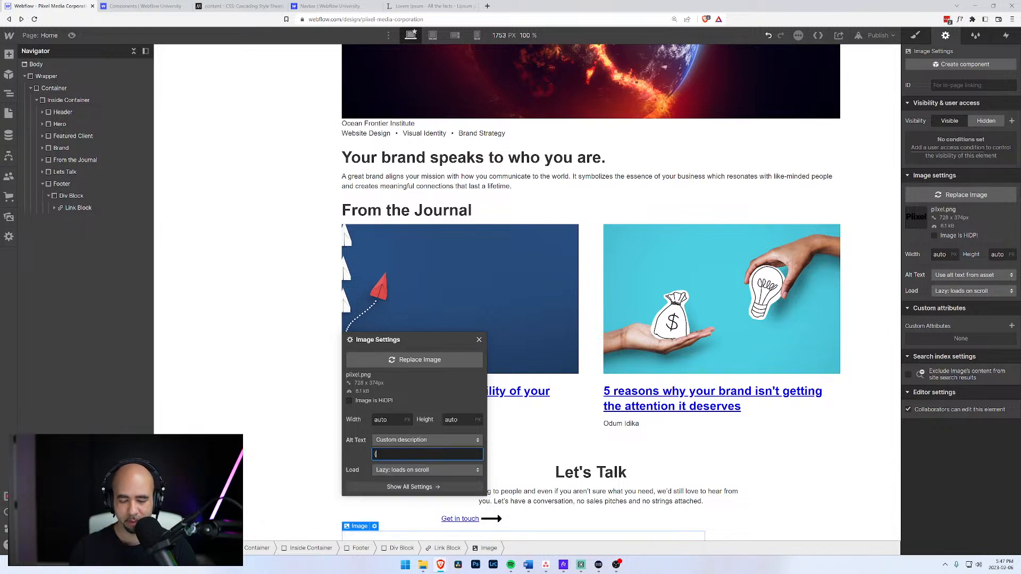
key(BackSpace)
text(Poii)
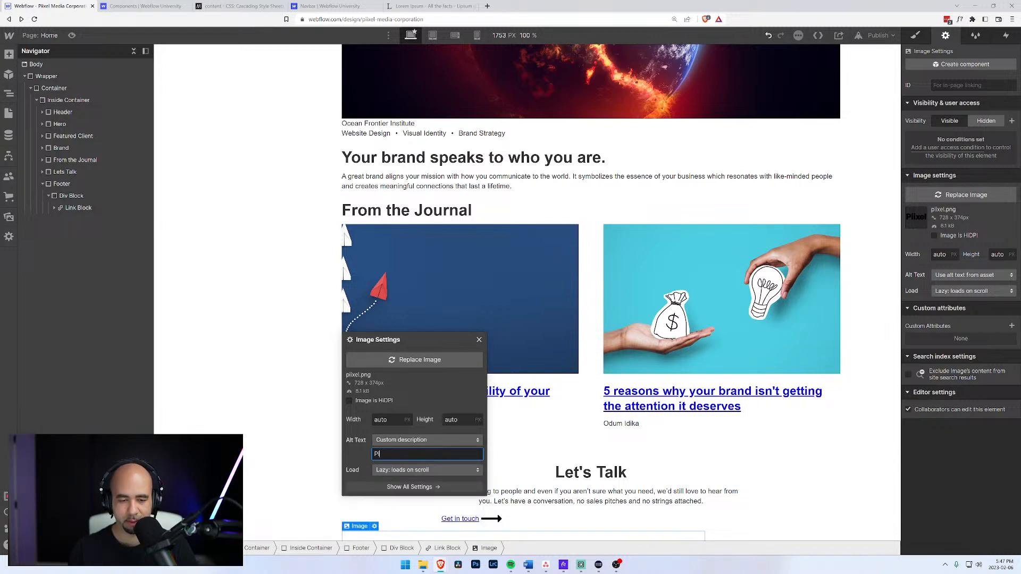
text(xel Media)
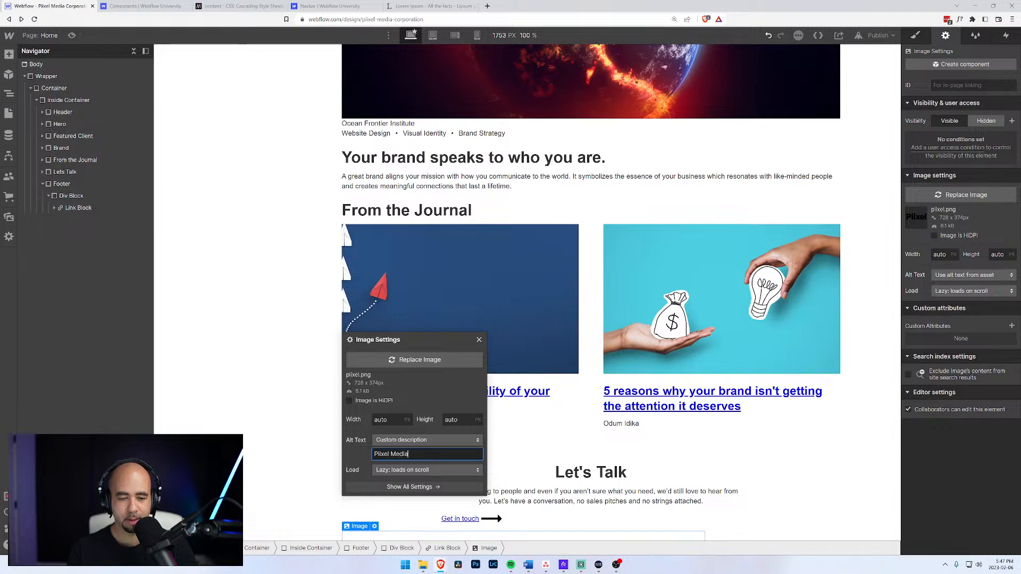
key(Tab)
click(311, 437)
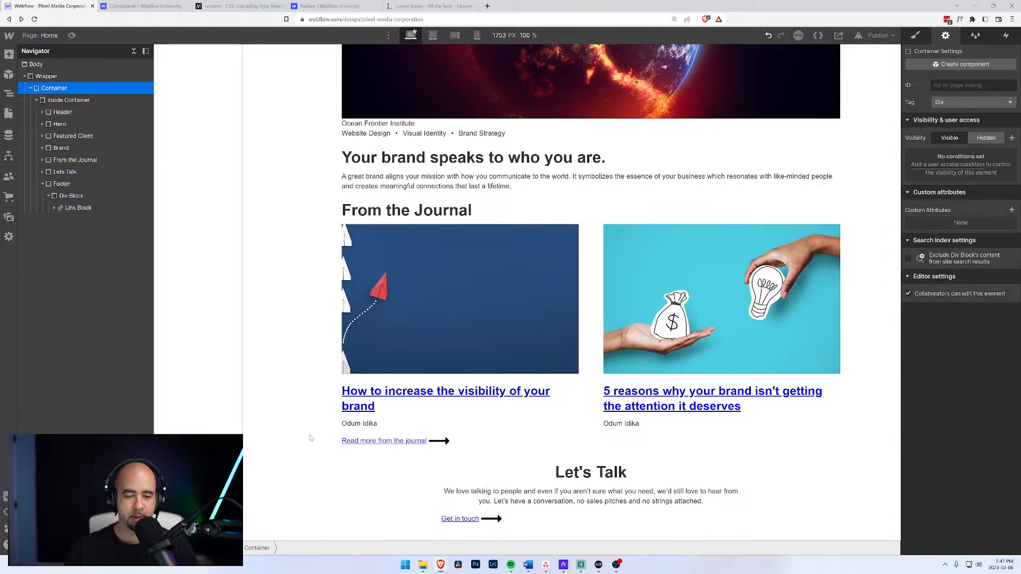
scroll(394, 432, down, 3)
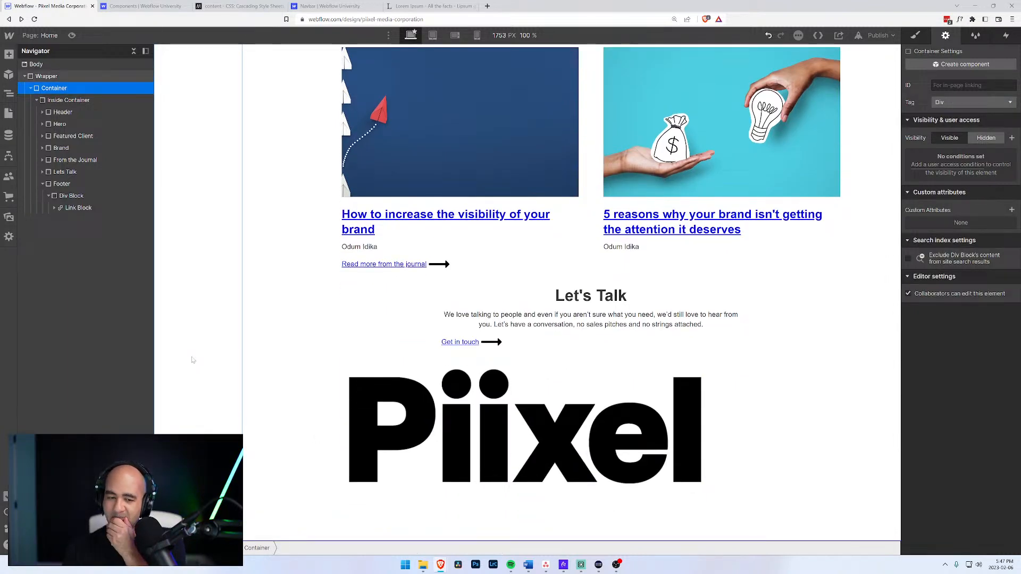
Create a Footer Logo class and apply it to the div holding the logo link.
click(48, 196)
click(67, 196)
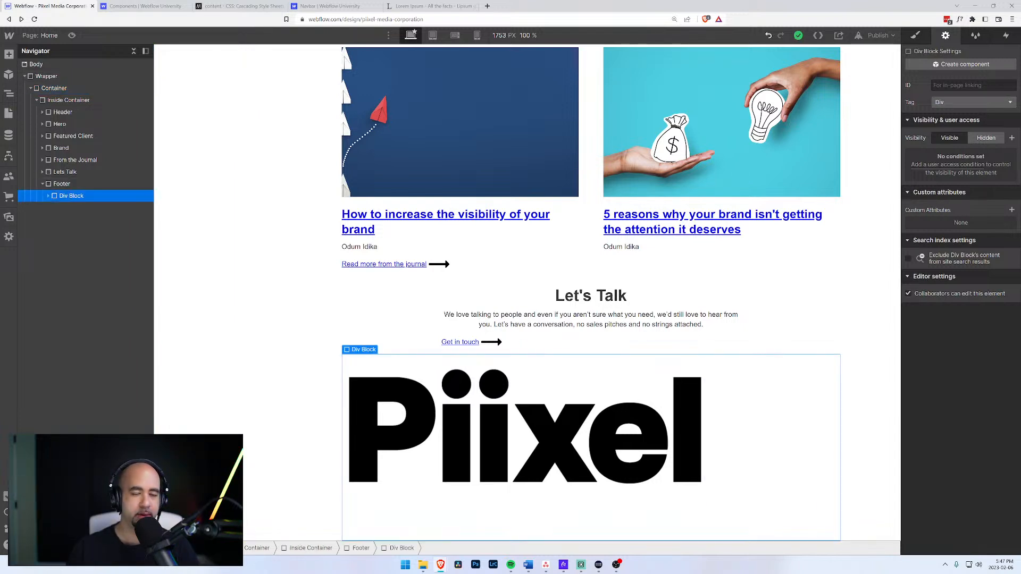
key(s)
key(ctrl+Return)
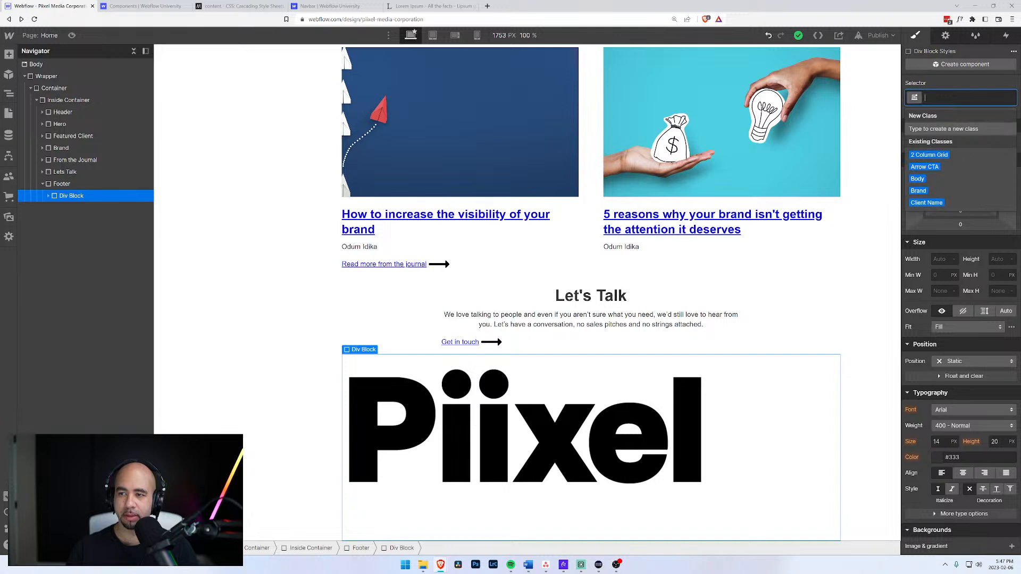
text(Footer Logo)
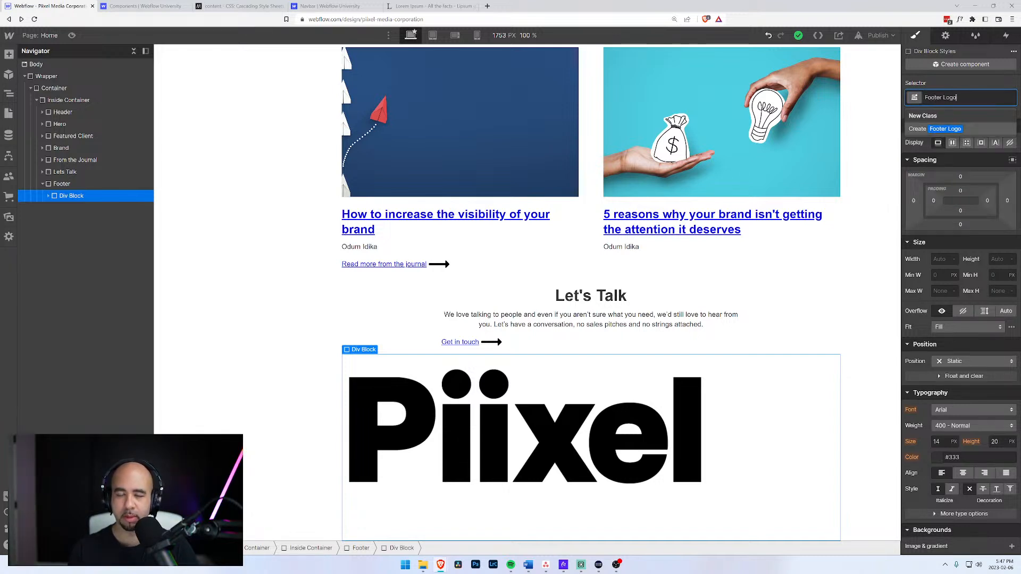
key(Return)
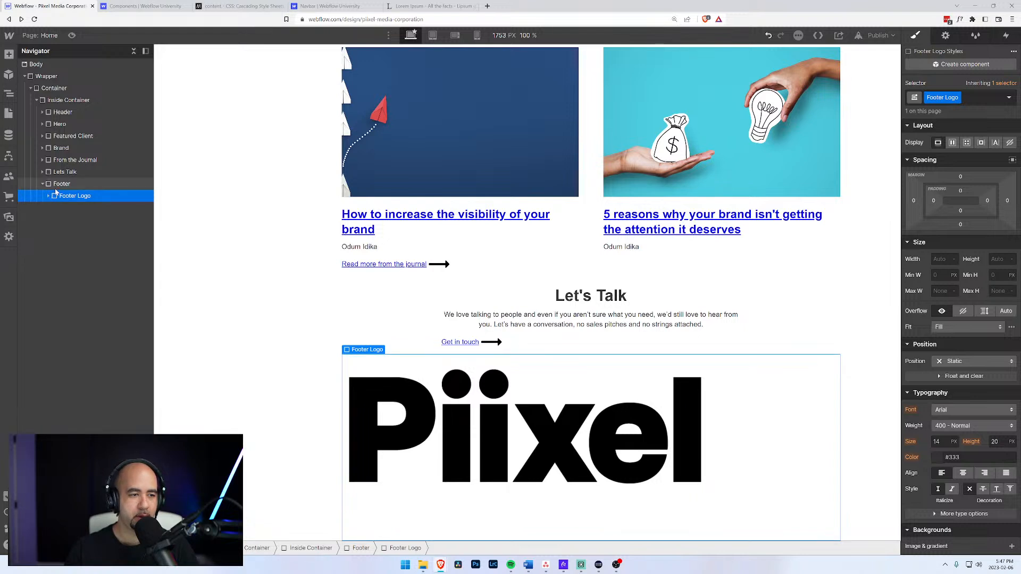
Move the Footer Logo class off the div and onto the logo Link Block.
click(49, 196)
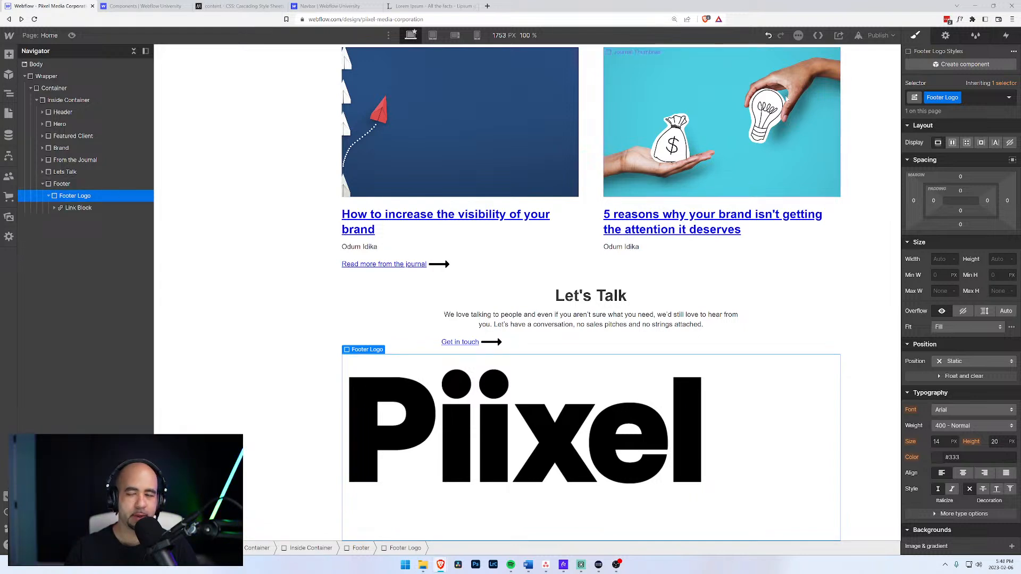
key(ctrl+Return)
key(BackSpace)
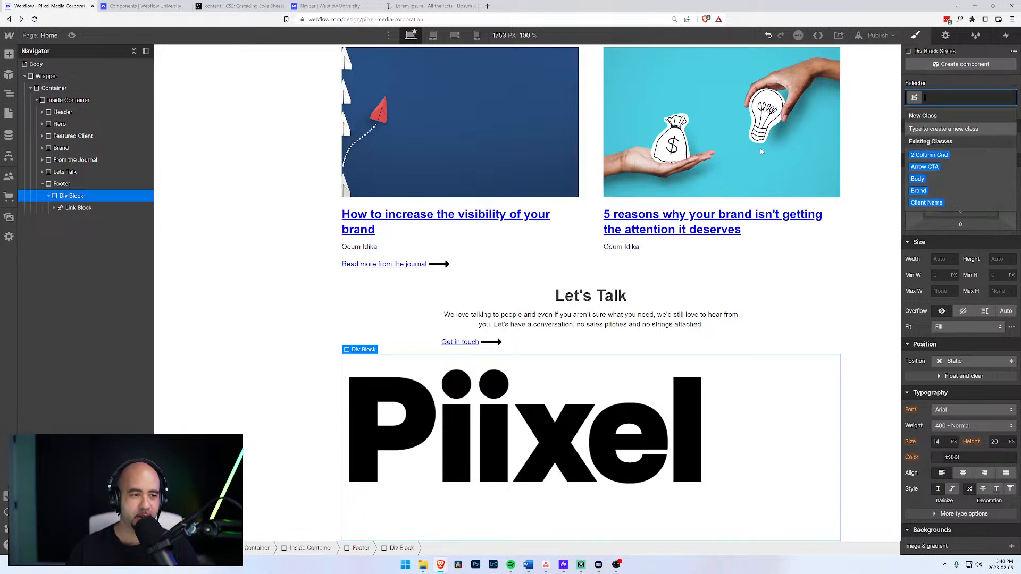
click(79, 208)
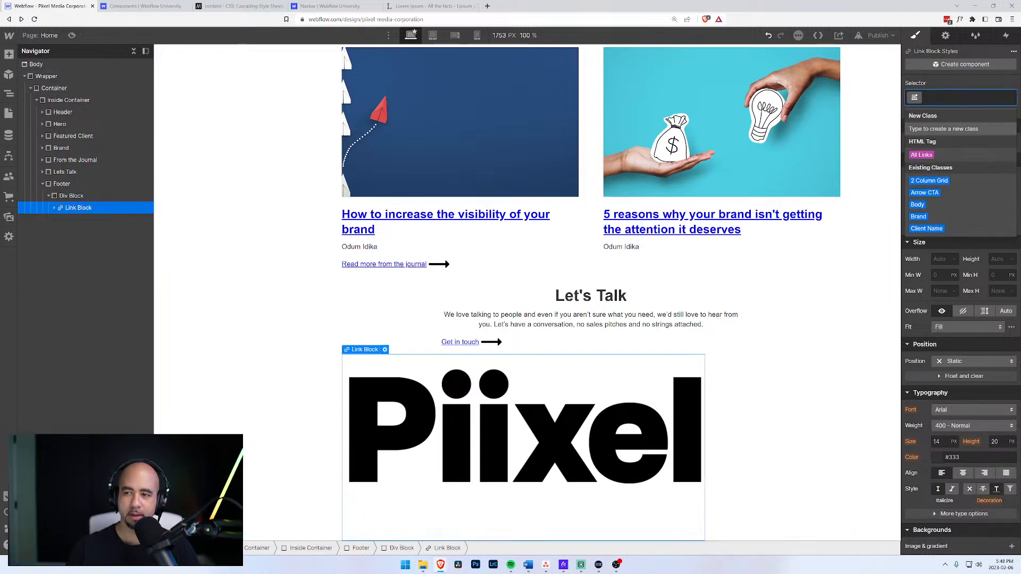
text(Footer Logo)
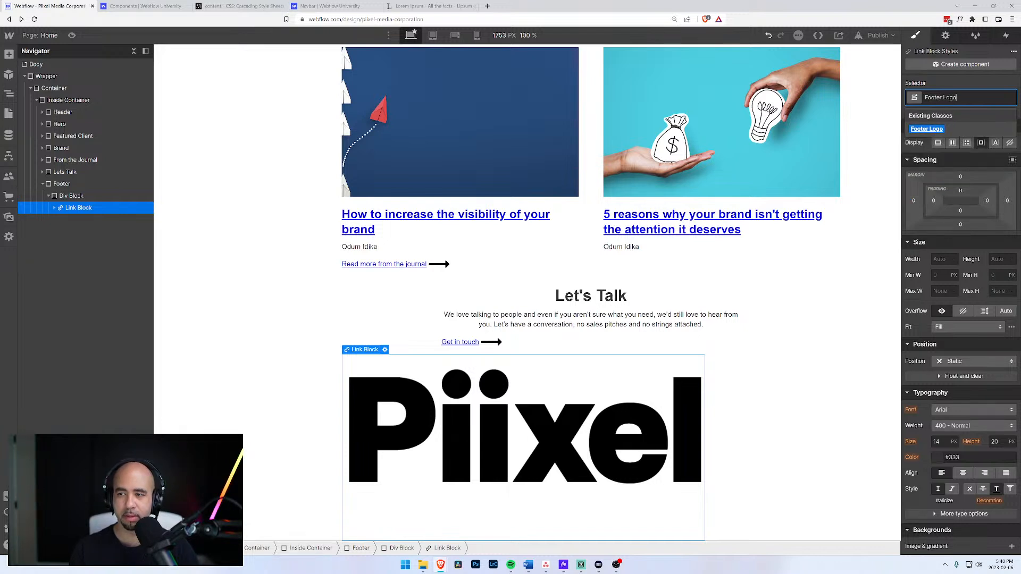
key(Return)
Start naming a 'Footer' class for the wrapping div block, then cancel it.
click(68, 196)
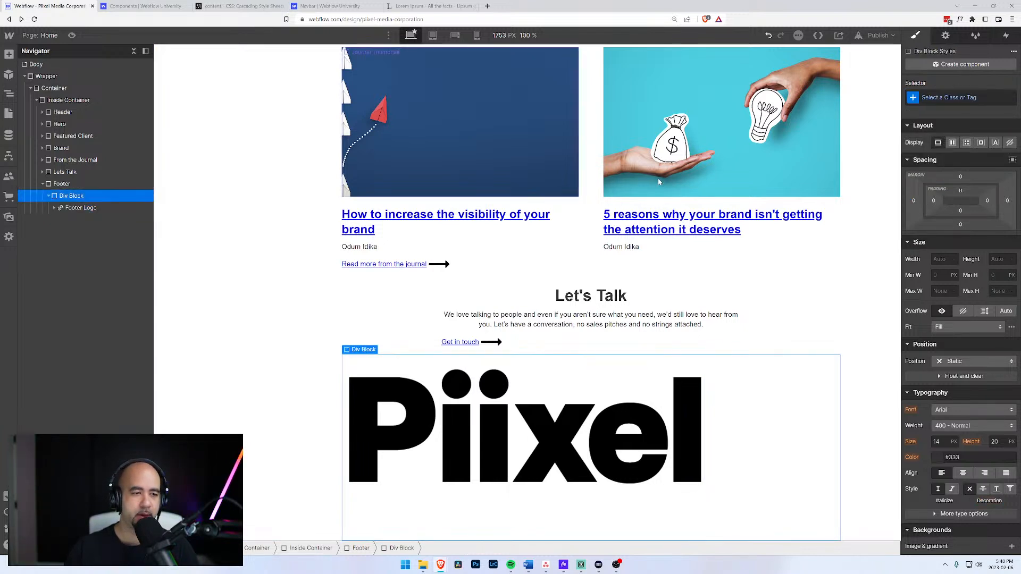
key(ctrl+Return)
text(Footer)
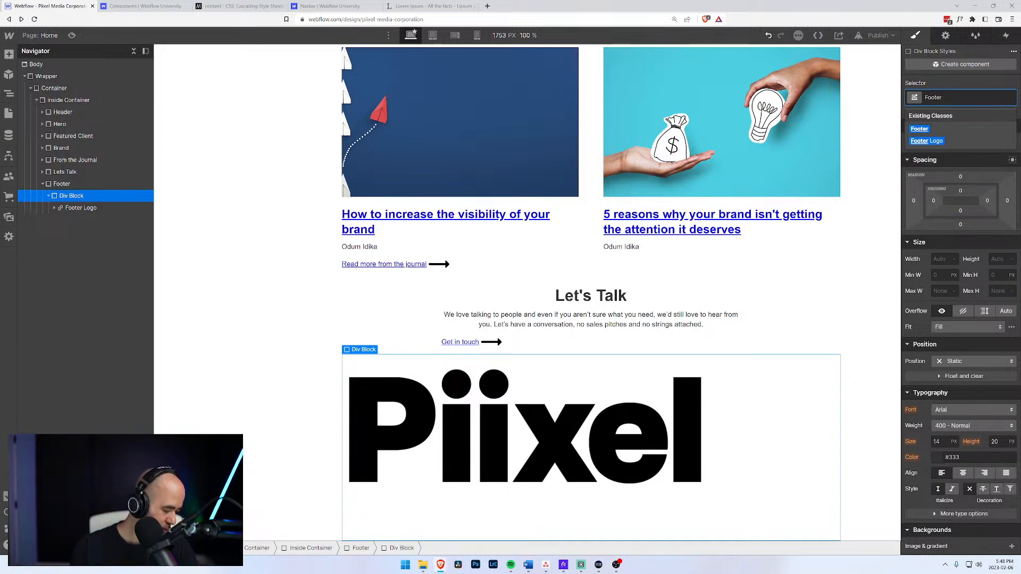
key(Escape)
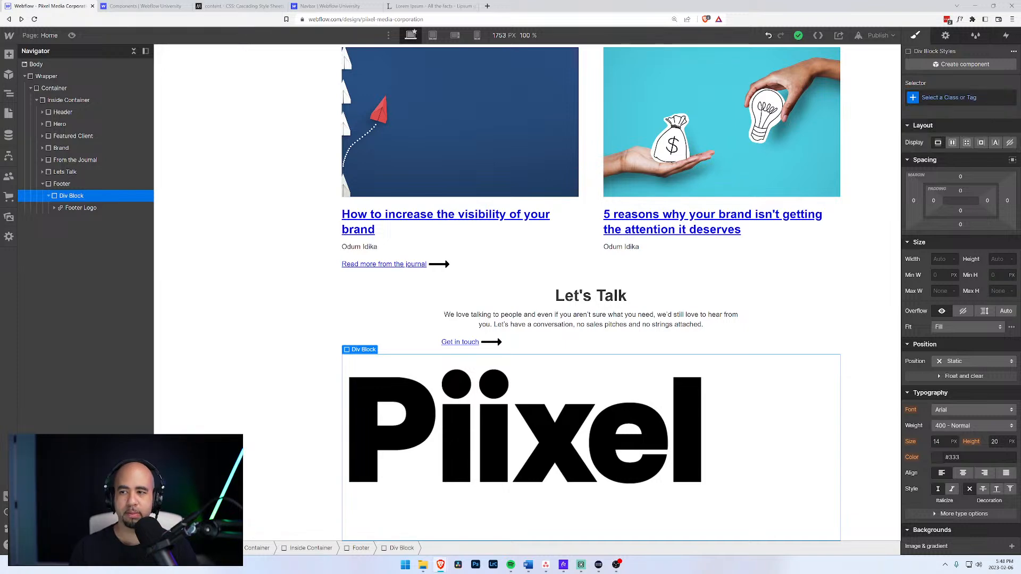
Add a Text Block under the footer logo reading 'Building brands that inspire'.
key(ctrl+k)
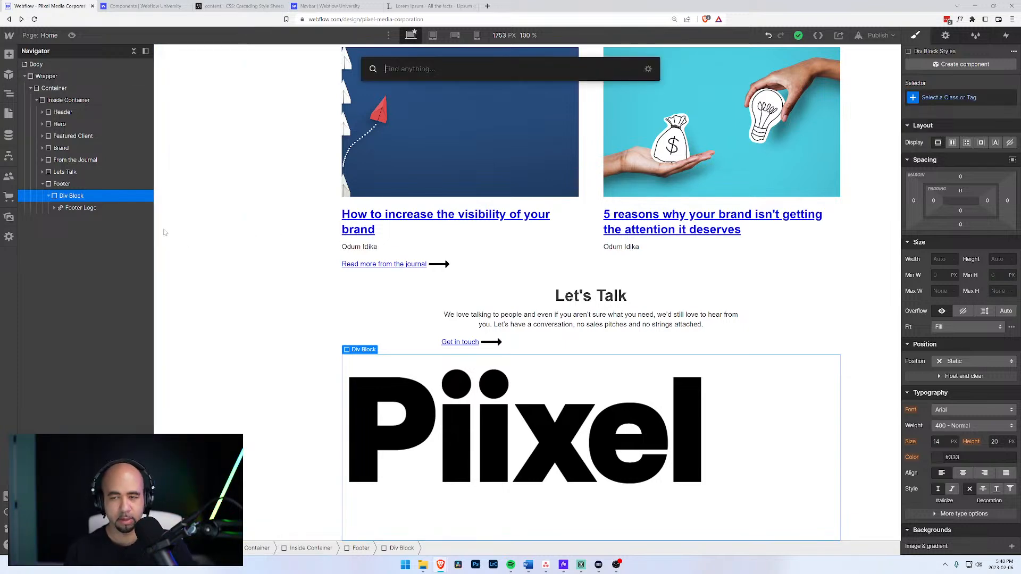
text(tex)
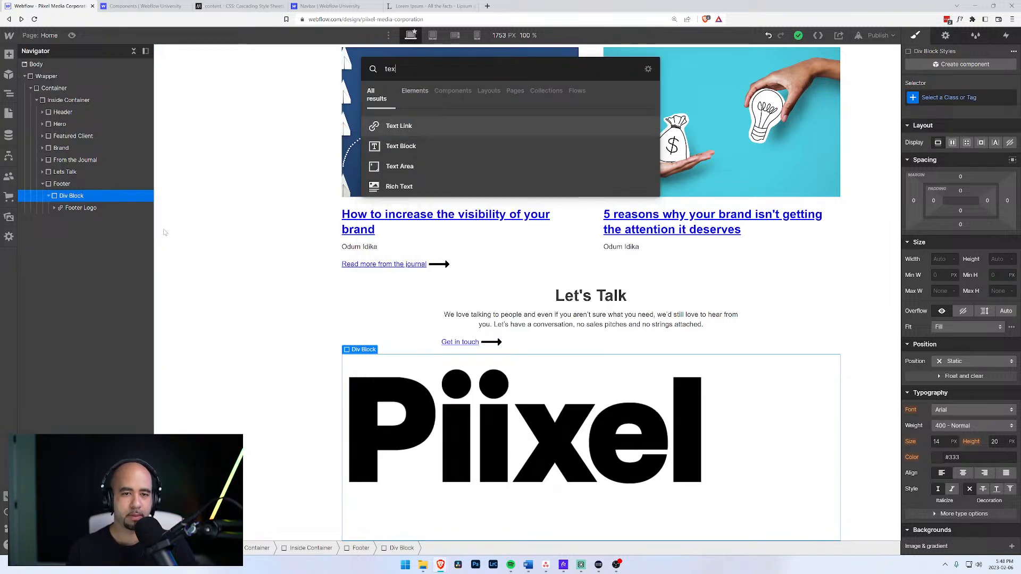
key(Return)
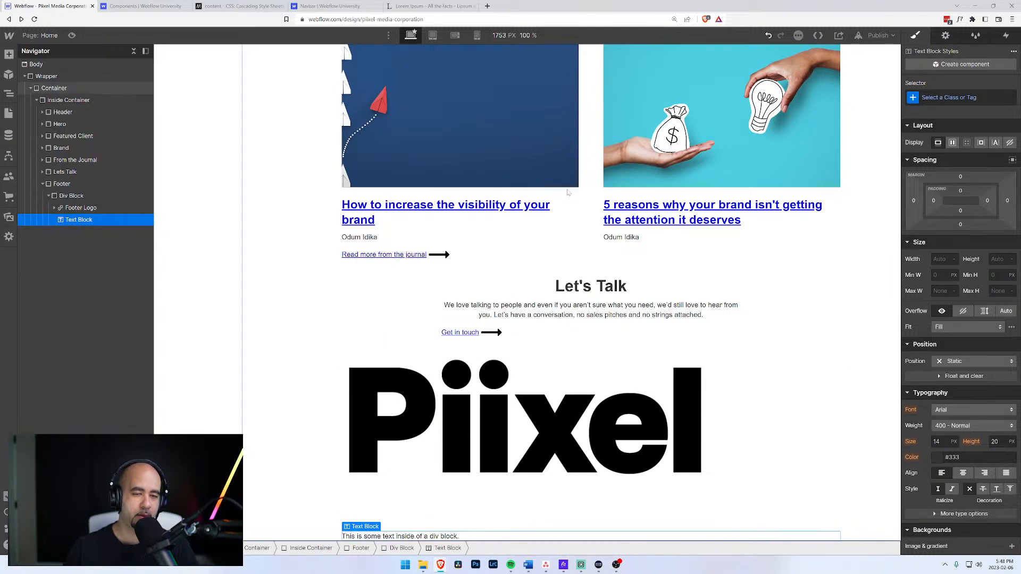
double_click(404, 536)
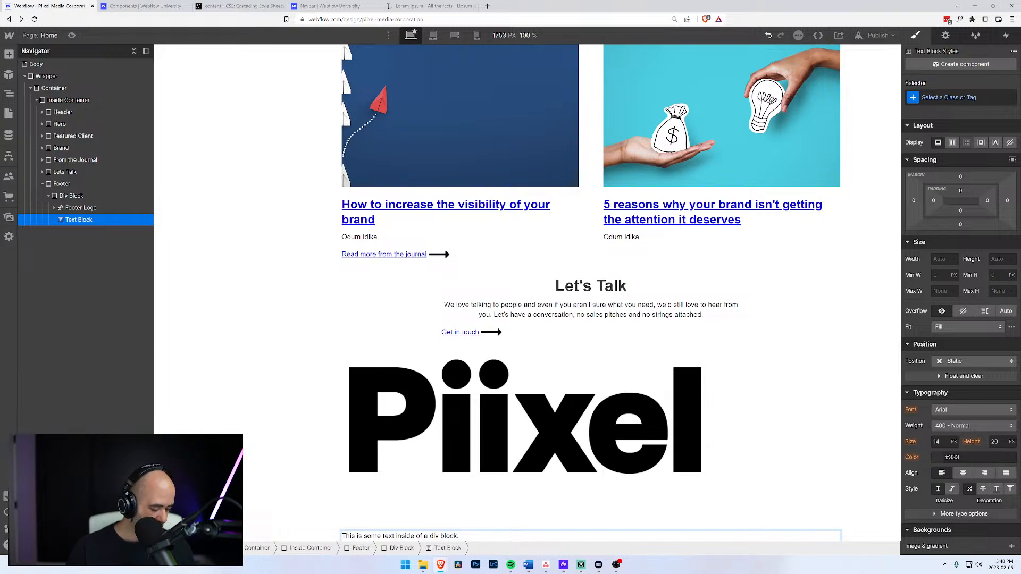
key(ctrl+a)
text(Build)
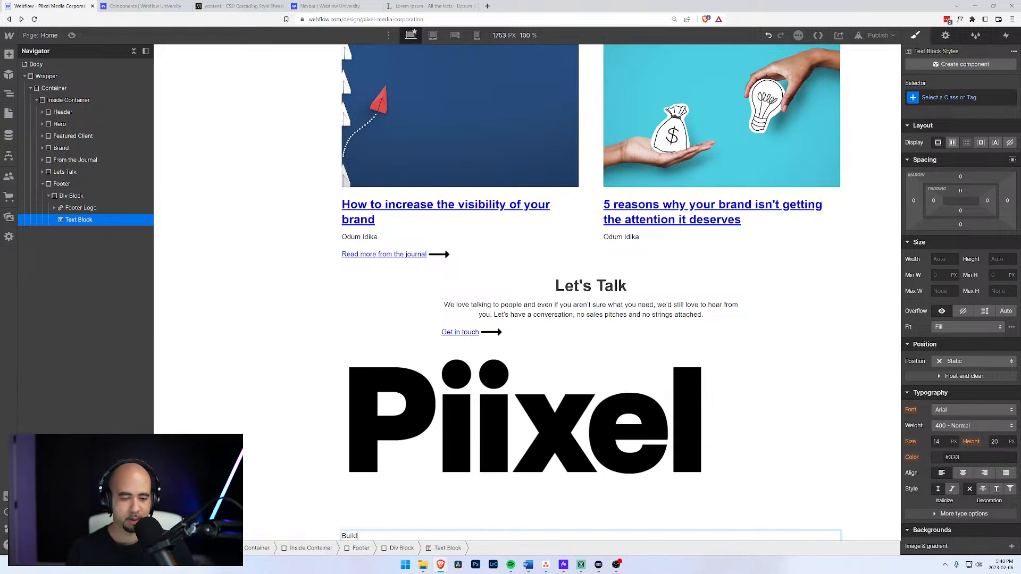
text(ing brands that)
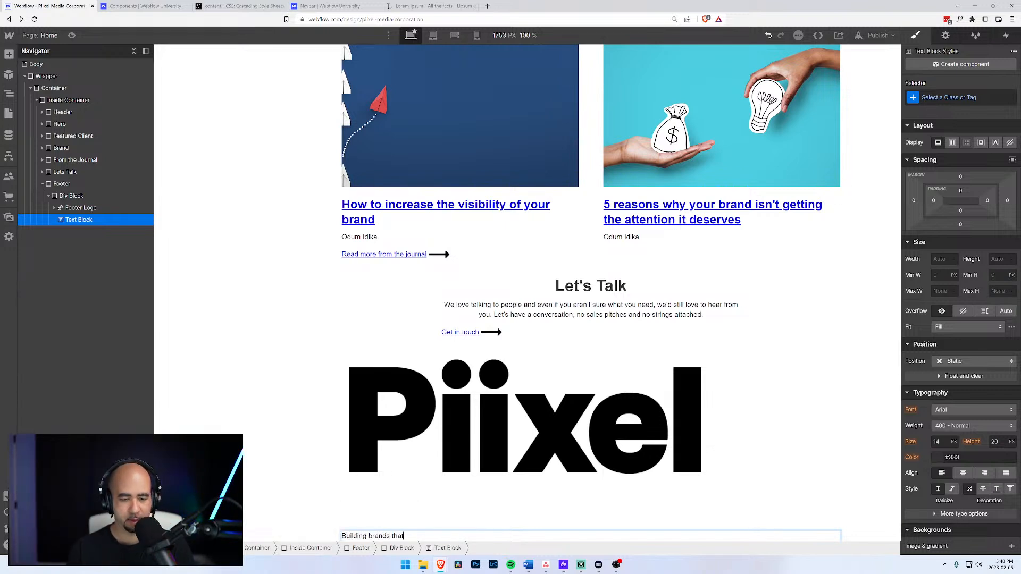
text( inspire)
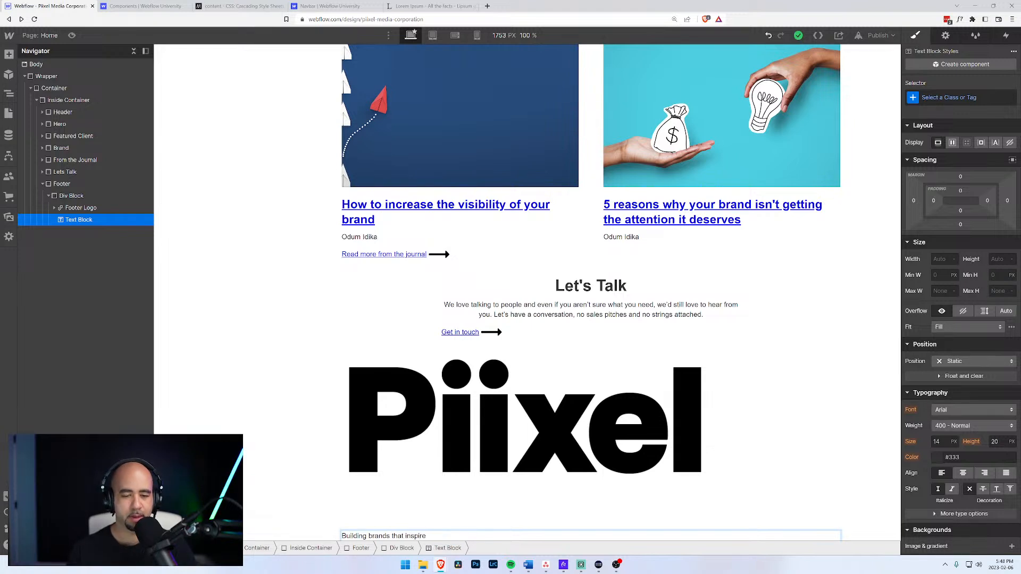
click(84, 208)
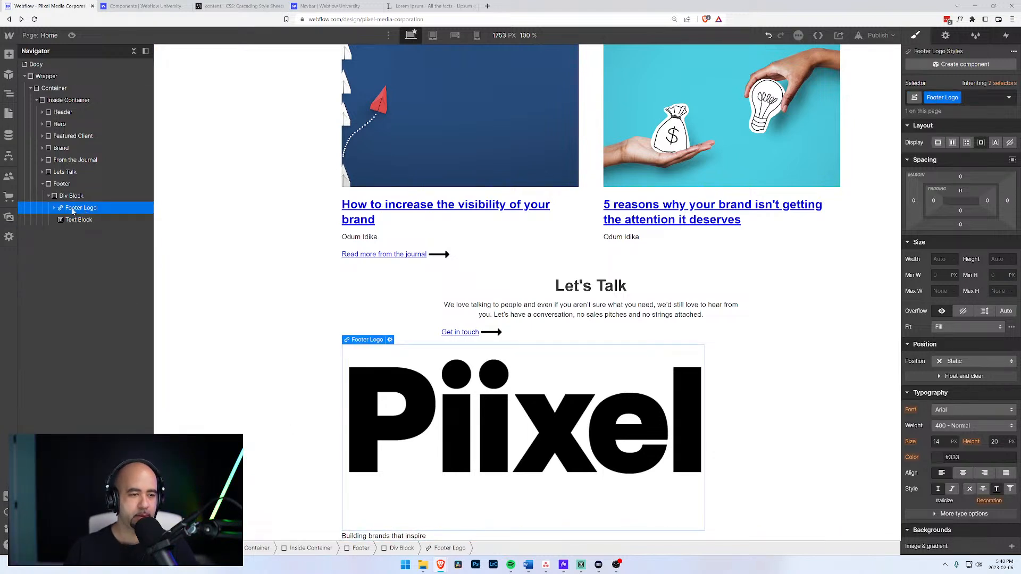
Give the image inside Footer Logo a new Footer Logo Image class.
click(53, 208)
click(79, 220)
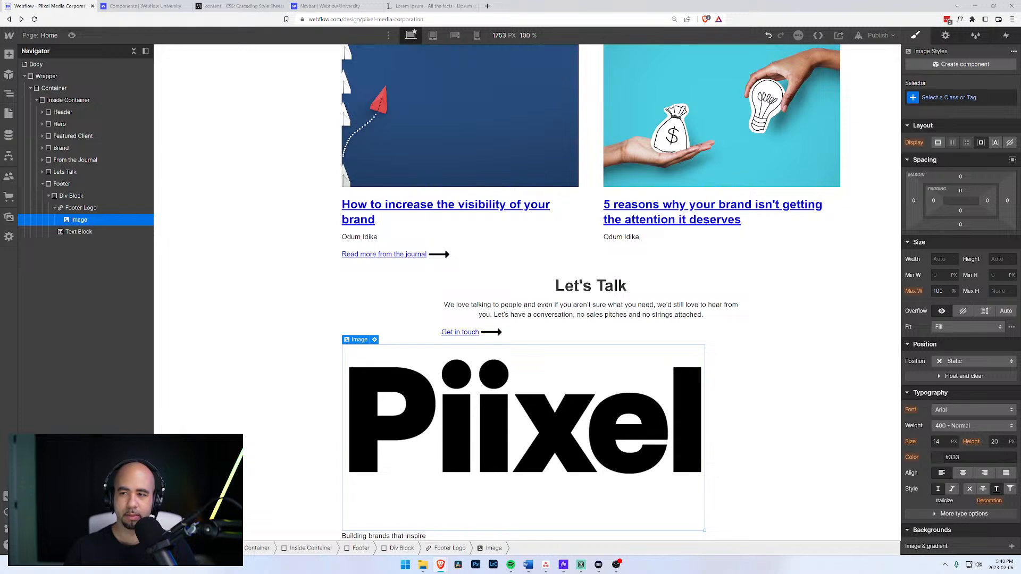
key(ctrl+Return)
text(Footert L)
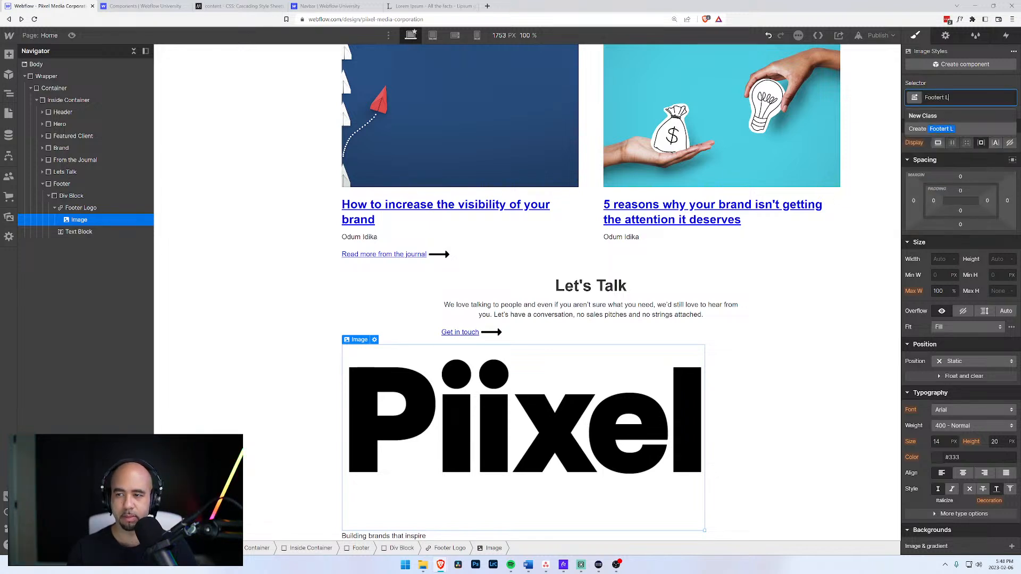
key(BackSpace)
key(BackSpace)
key(BackSpace)
text(Logo Image)
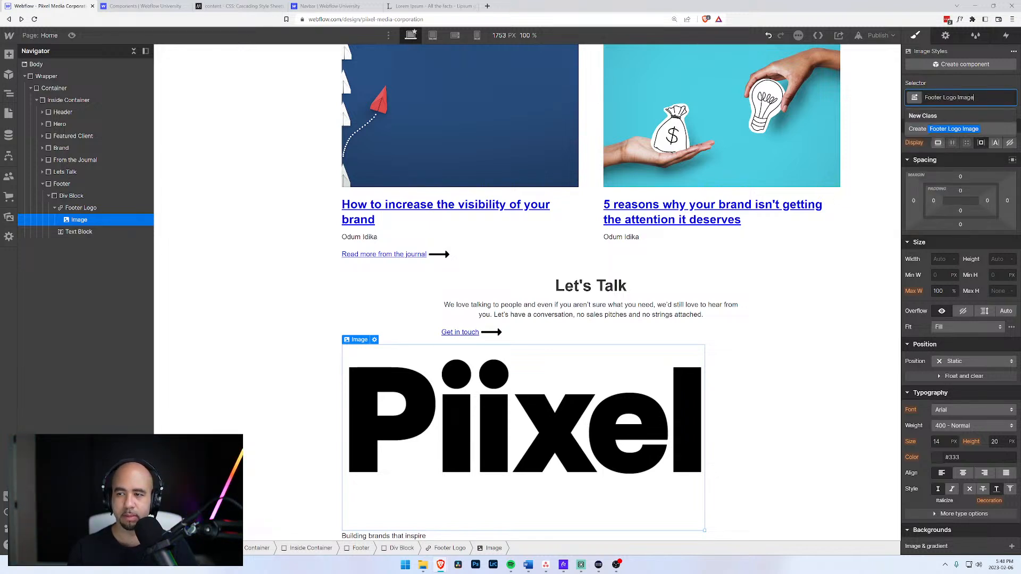
key(Return)
Set the footer logo image width to 70 px.
click(943, 259)
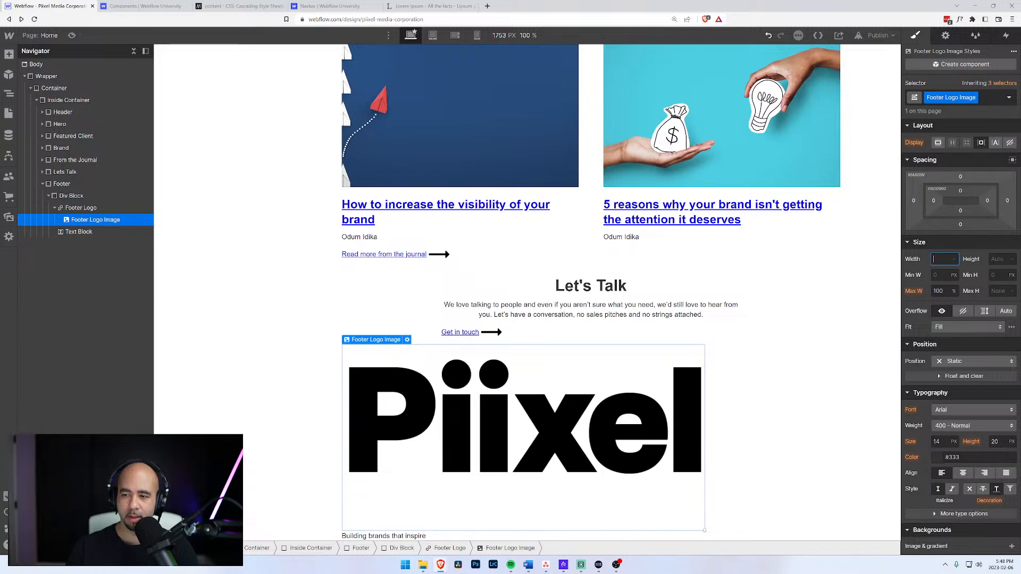
text(50)
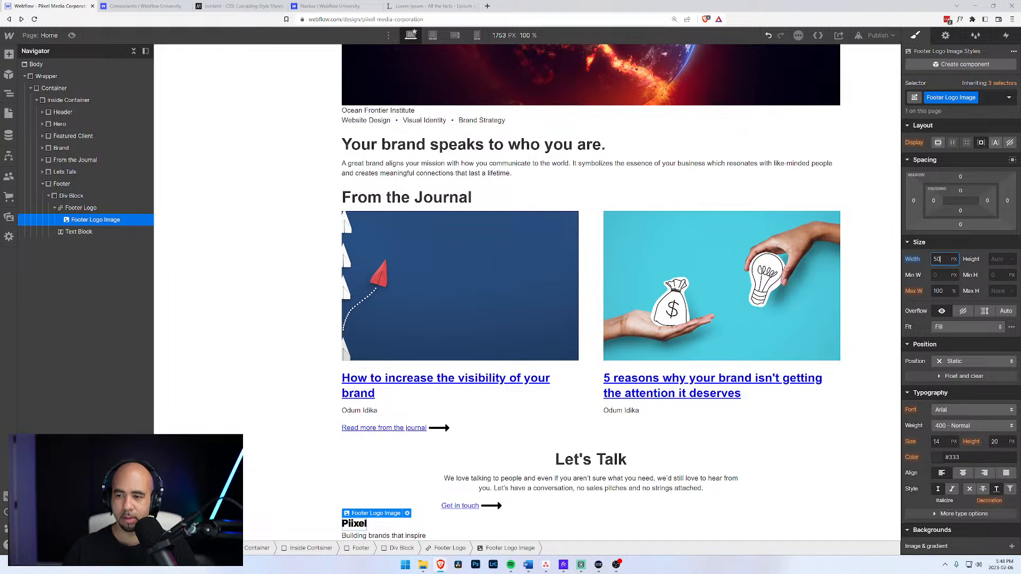
key(Return)
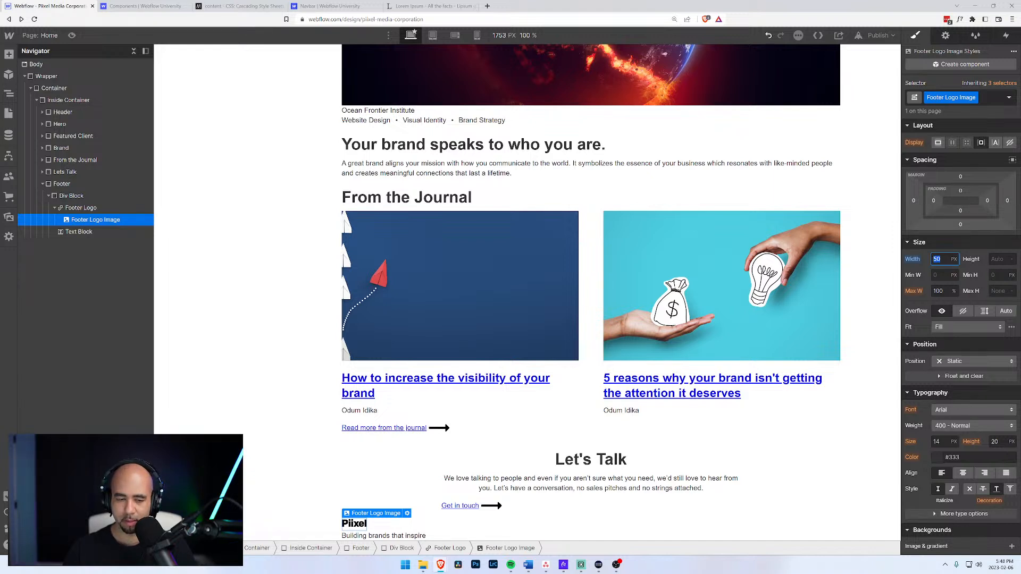
text(70)
key(Return)
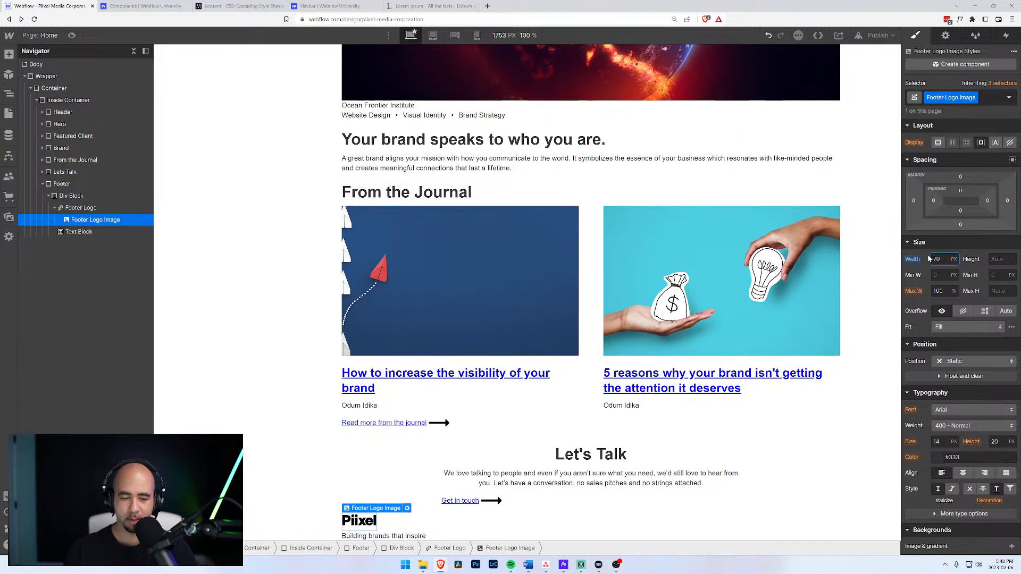
click(74, 234)
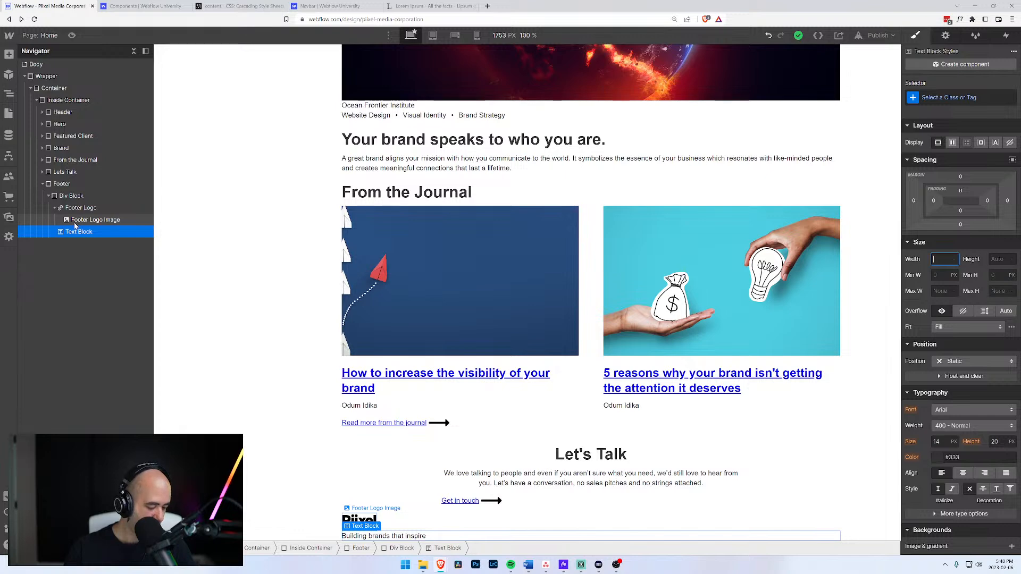
Collapse the Navigator rows and insert a new Div Block into the Footer.
click(55, 208)
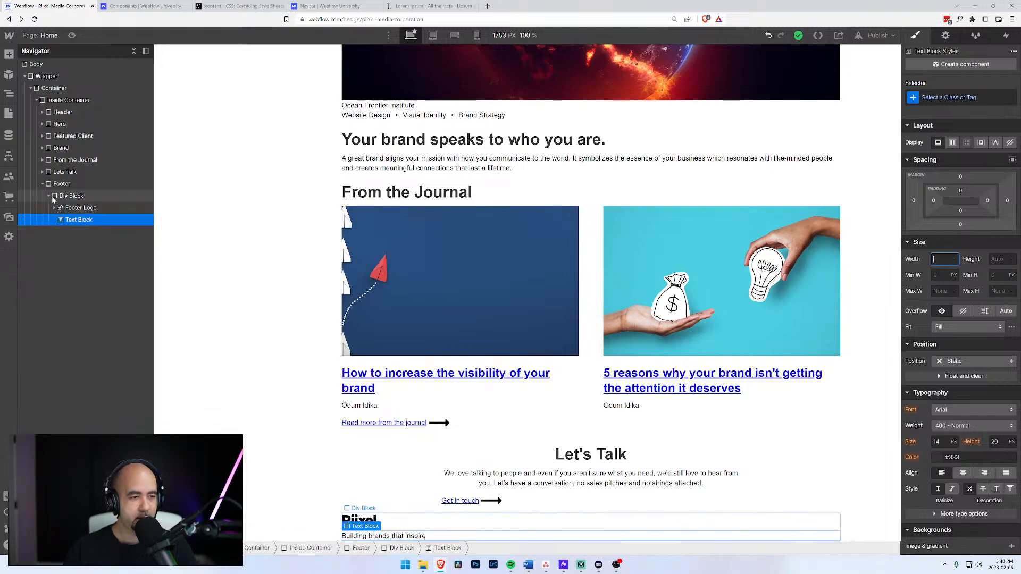
click(49, 196)
click(56, 187)
key(ctrl+e)
text(div)
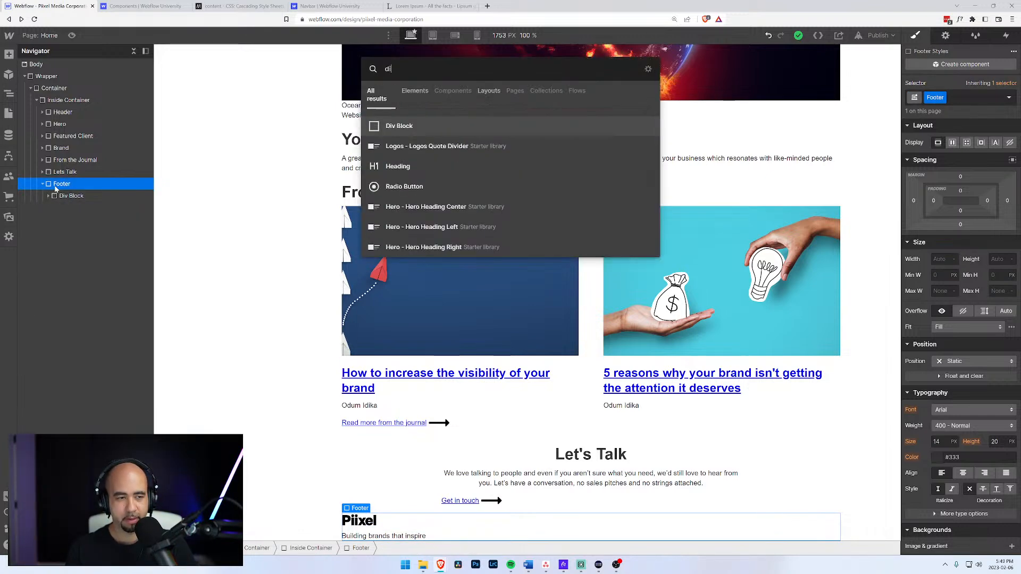
key(Return)
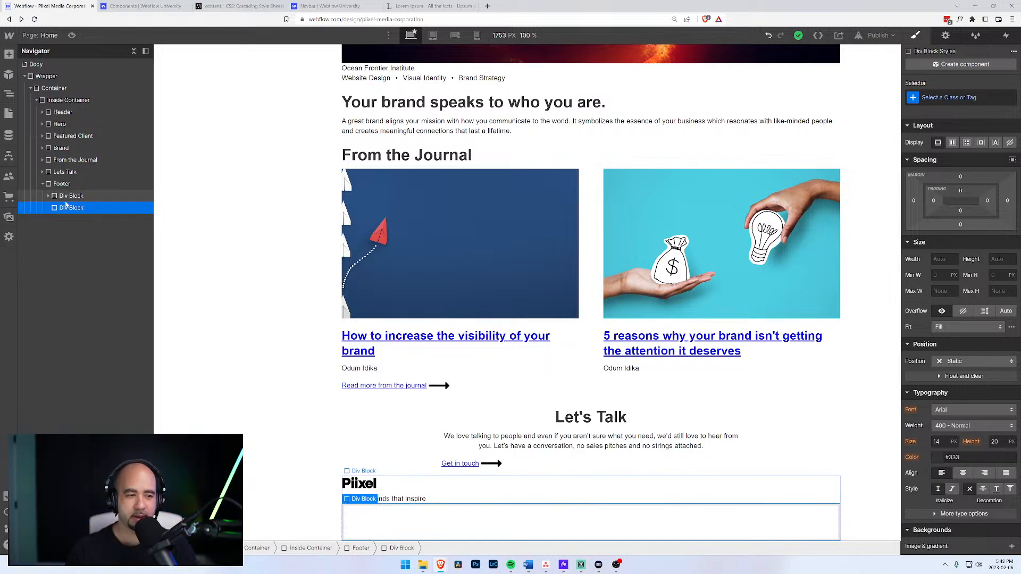
key(ctrl+e)
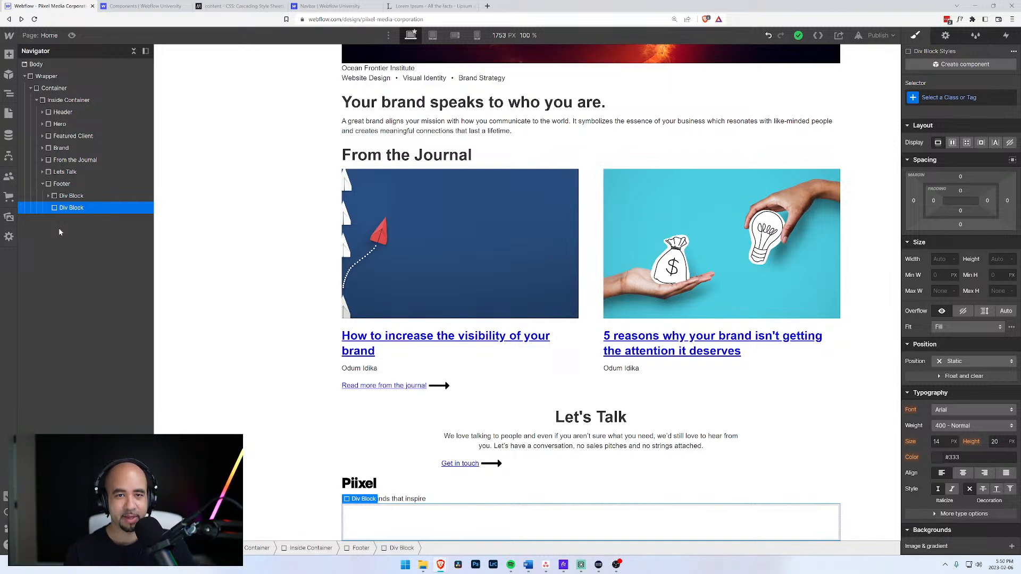
Nest a Div Block in the second footer div and add a Text Block inside it.
text(div)
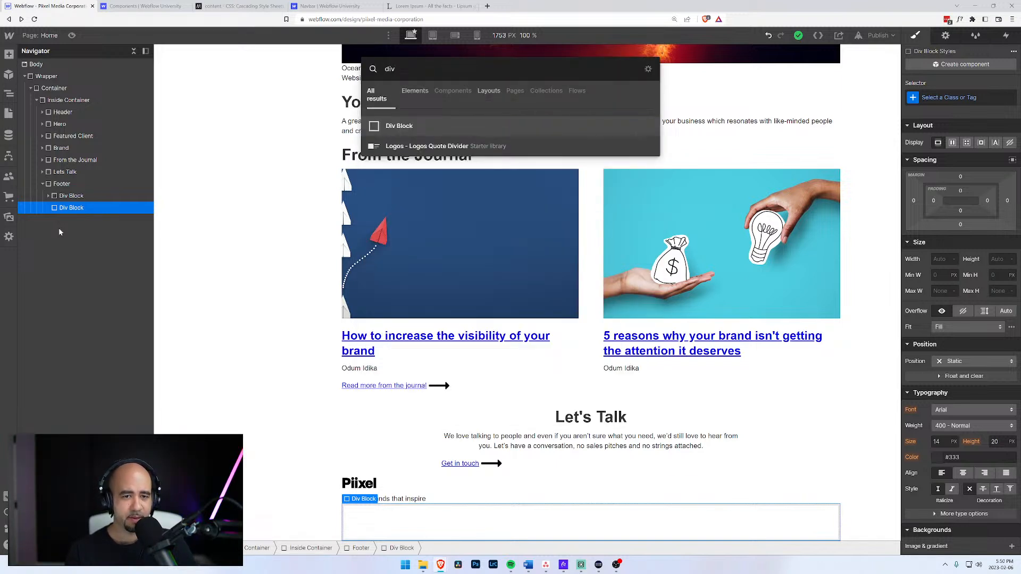
key(Return)
click(48, 208)
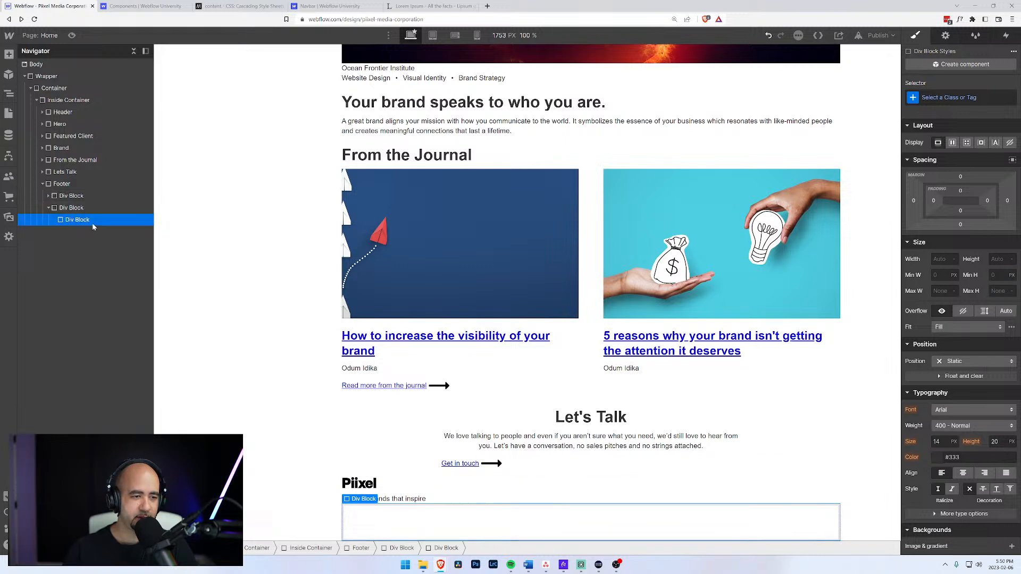
key(ctrl+e)
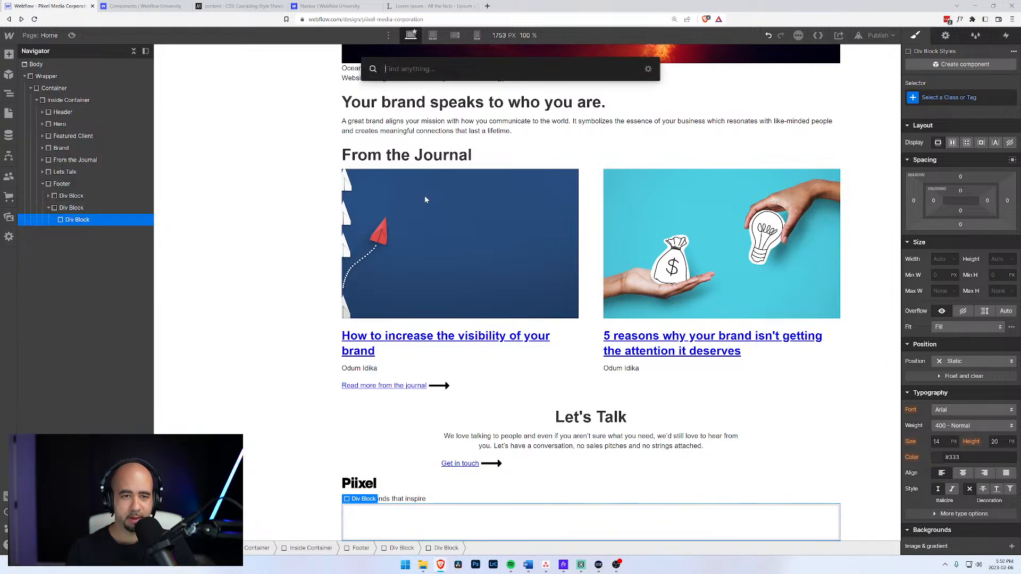
text(hea)
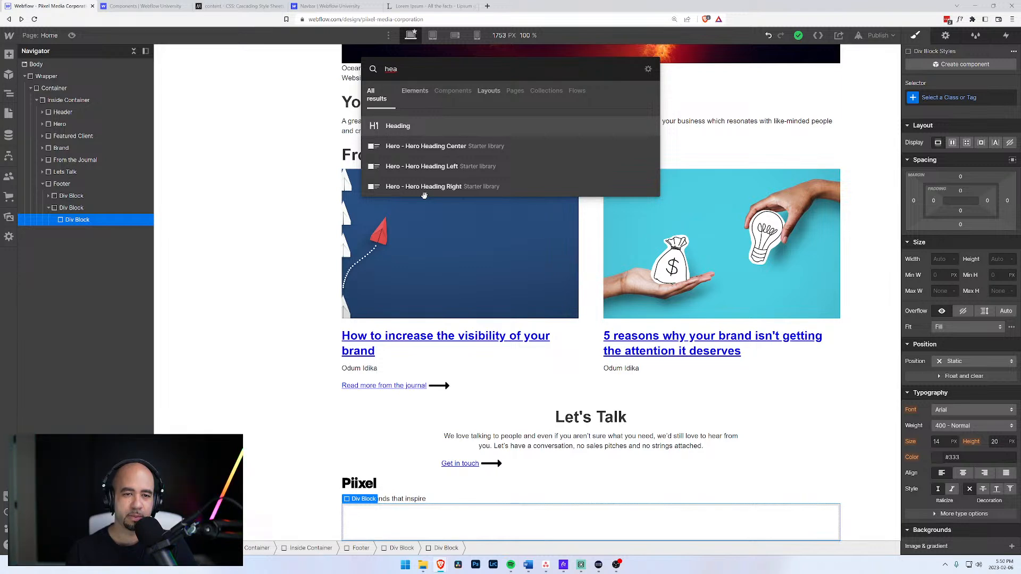
key(BackSpace)
key(BackSpace)
key(BackSpace)
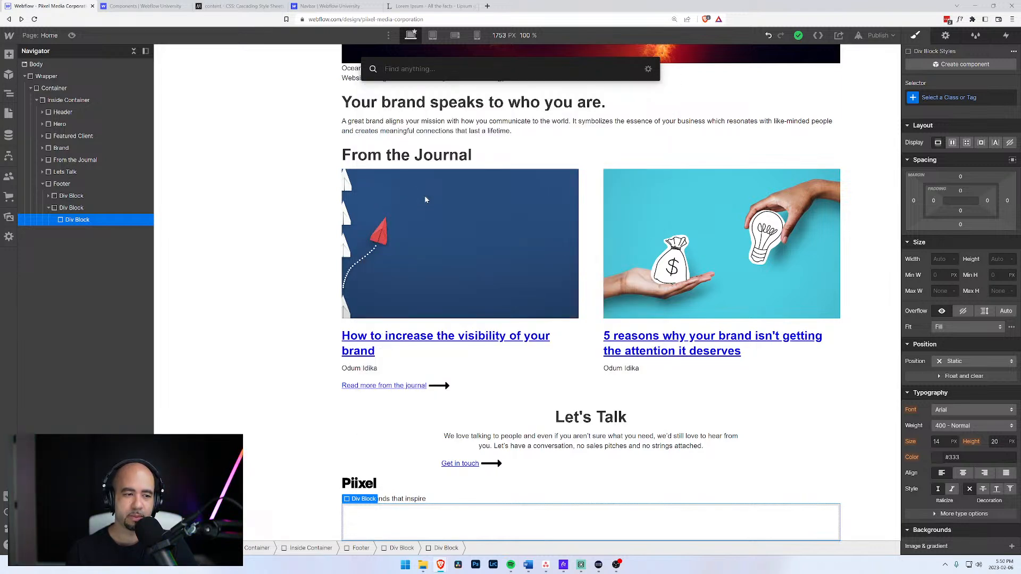
text(text)
key(Down)
key(Return)
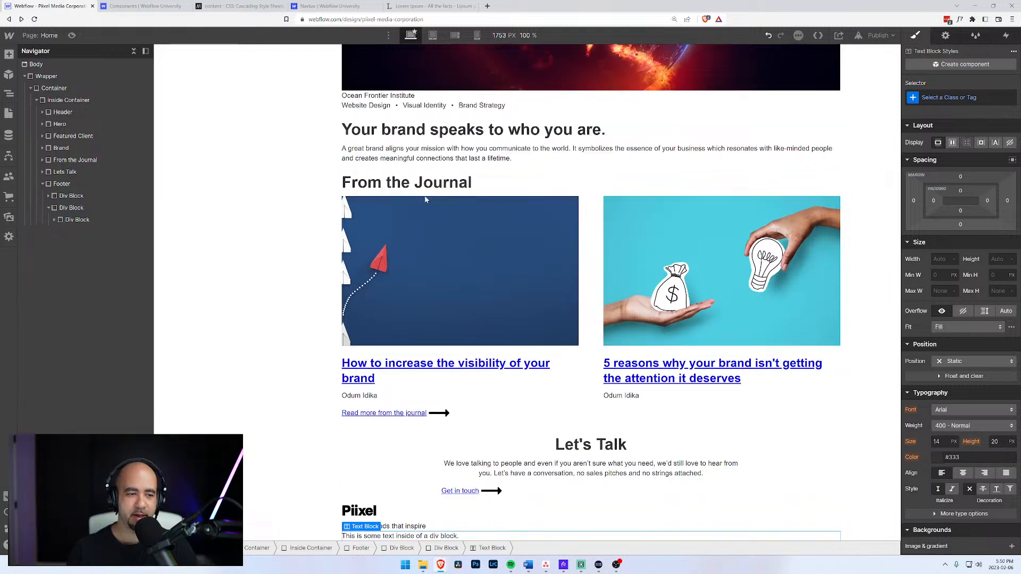
Change the new text block's wording to 'Piixel'.
click(53, 221)
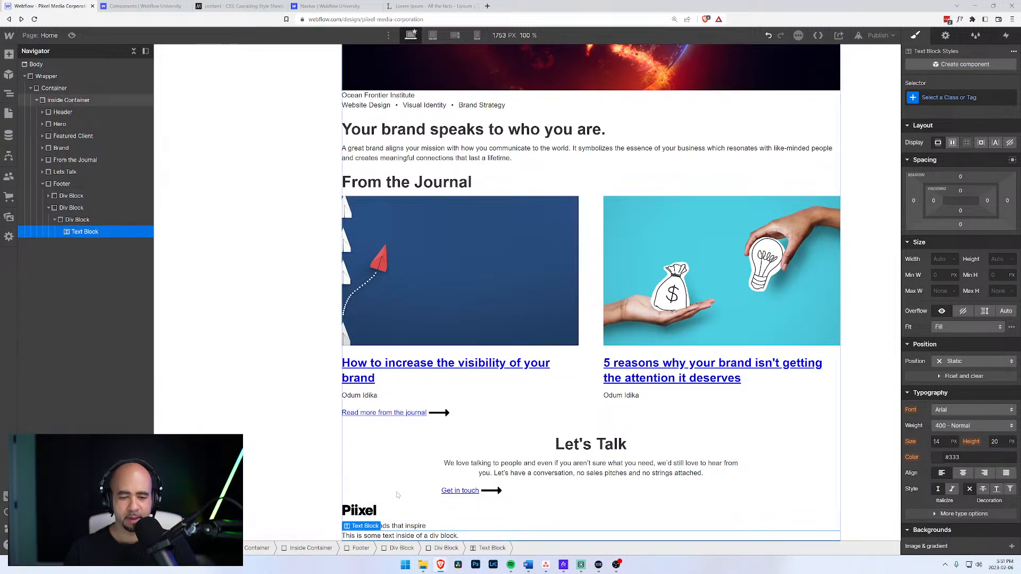
double_click(426, 536)
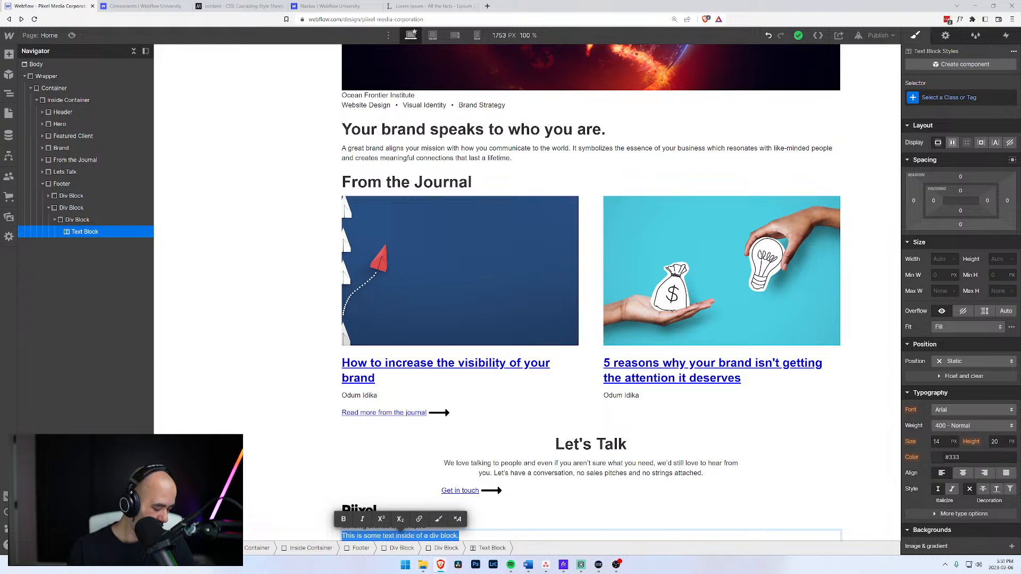
text(Piixel)
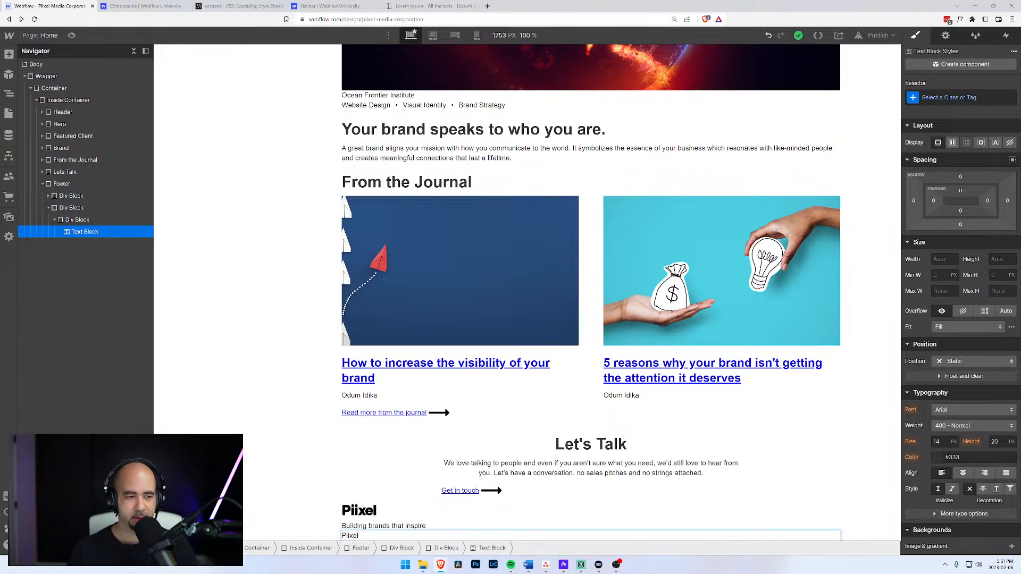
click(80, 220)
key(ctrl+e)
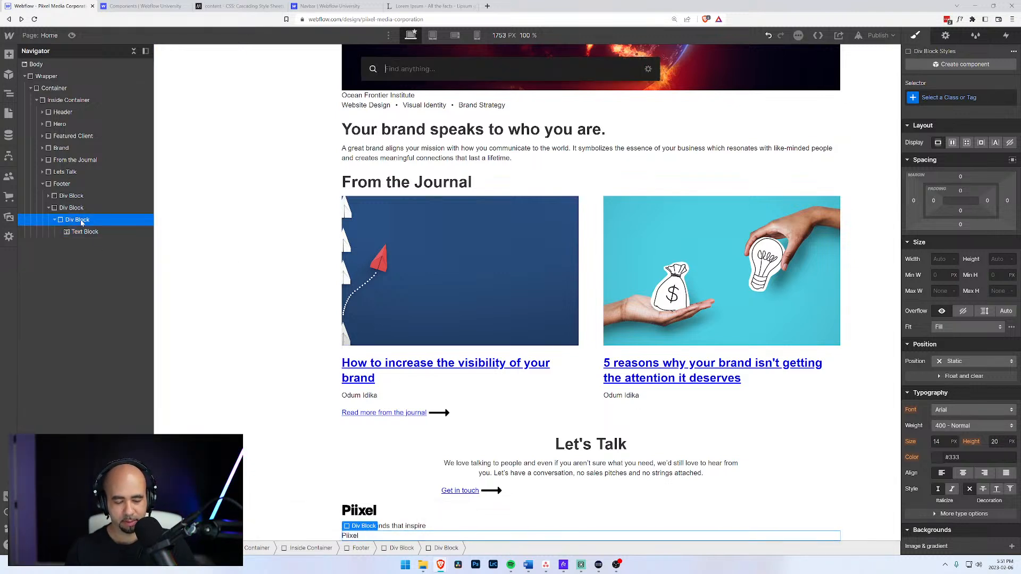
Add a Div Block after the Piixel text and give it the Footer Navigation class.
text(div)
key(Return)
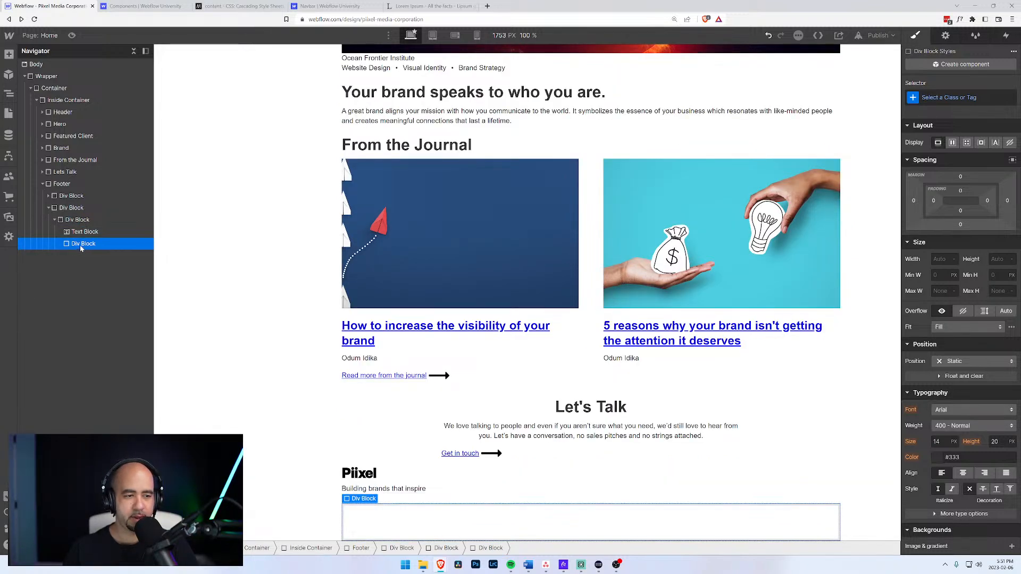
key(ctrl+Return)
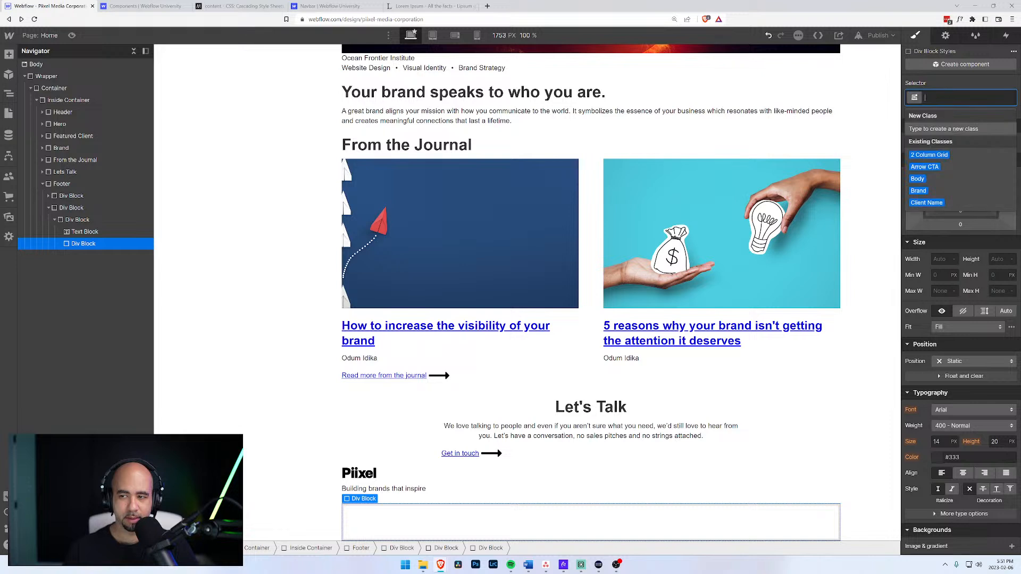
text(Footer Navi)
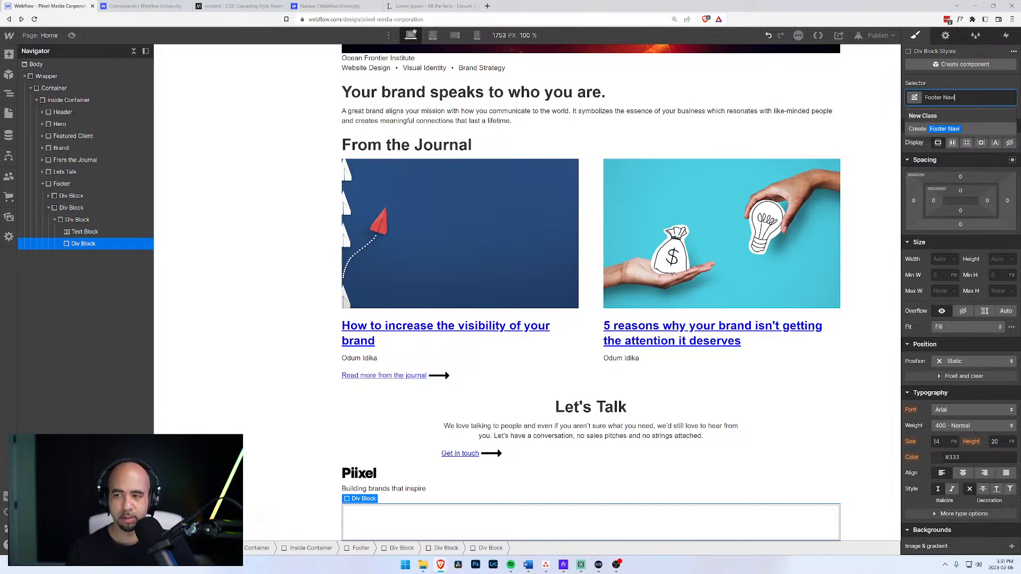
text(gation)
key(Return)
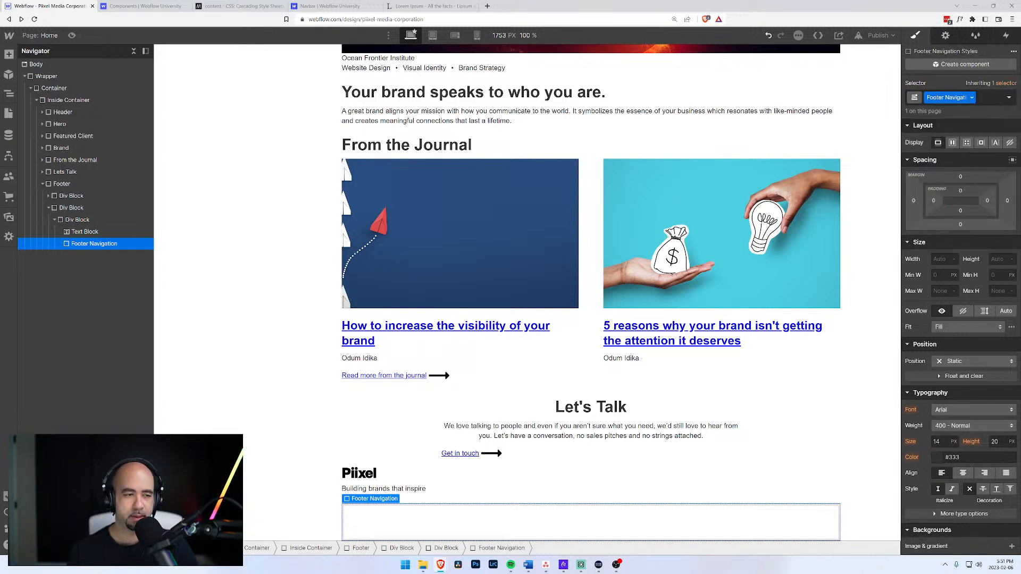
Add a Text Link classed Footer Link inside Footer Navigation, reading 'Process'.
key(ctrl+e)
text(link)
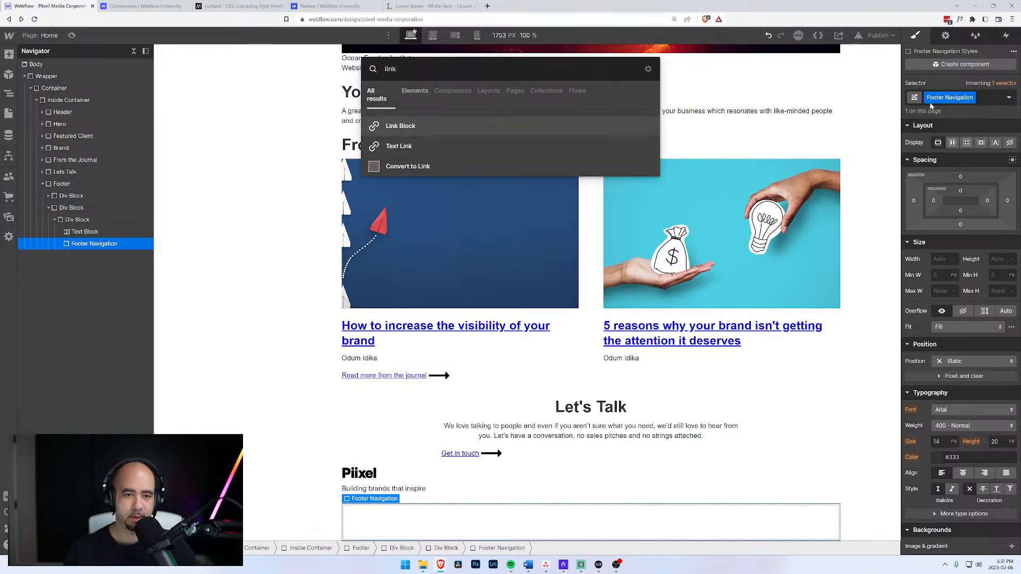
key(Down)
key(Return)
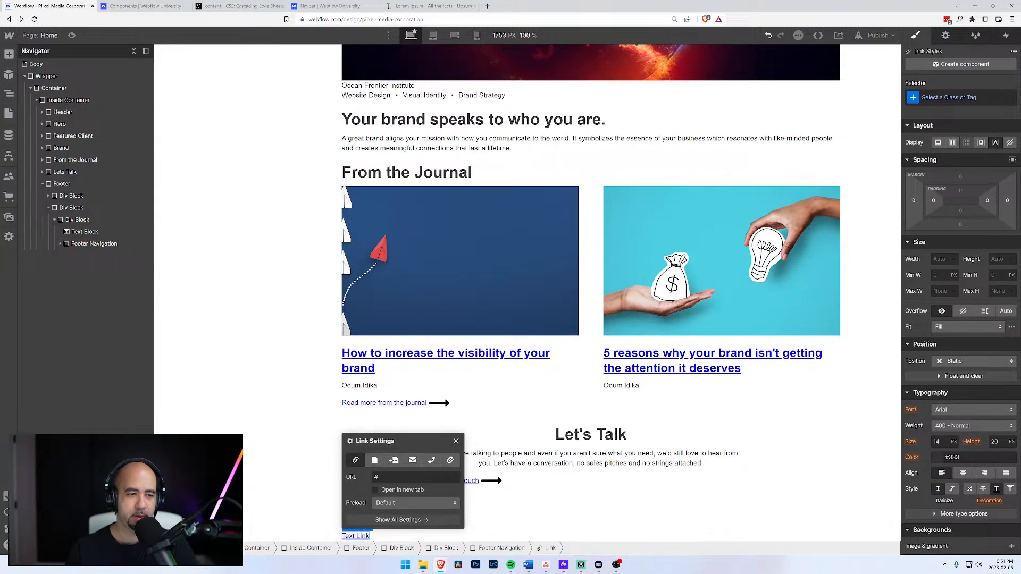
click(60, 244)
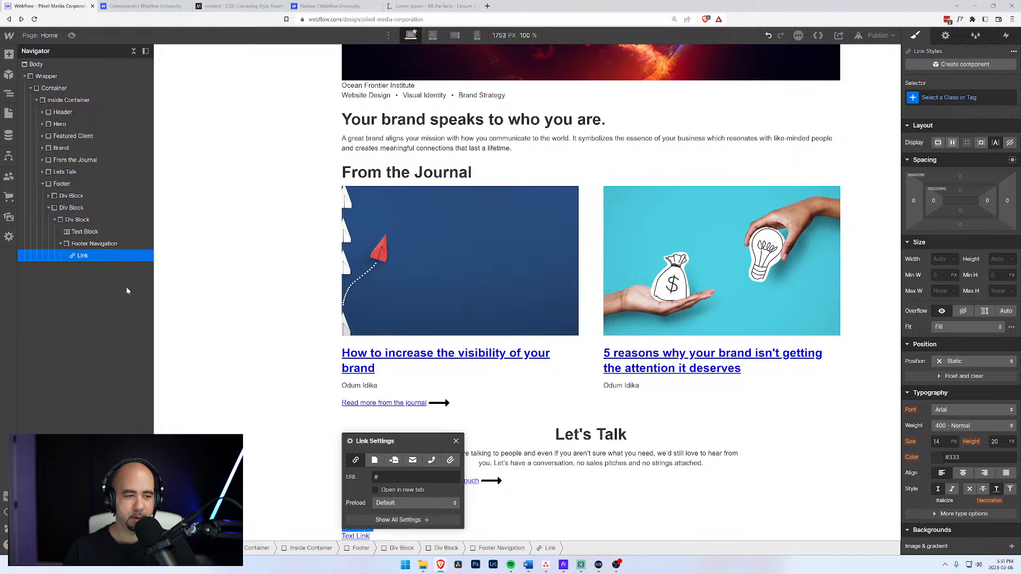
key(ctrl+Return)
text(Foot)
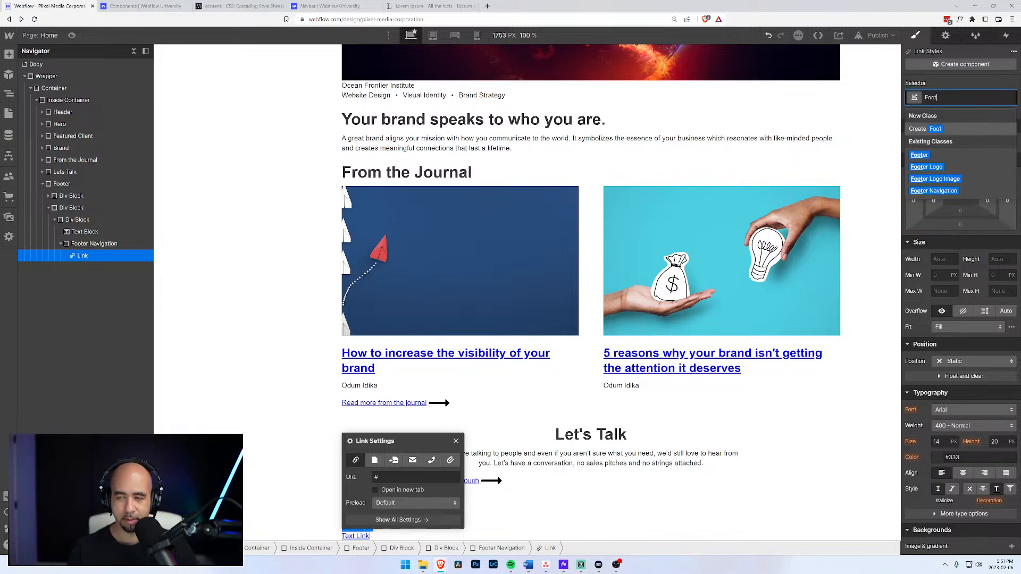
text(er Link)
key(Return)
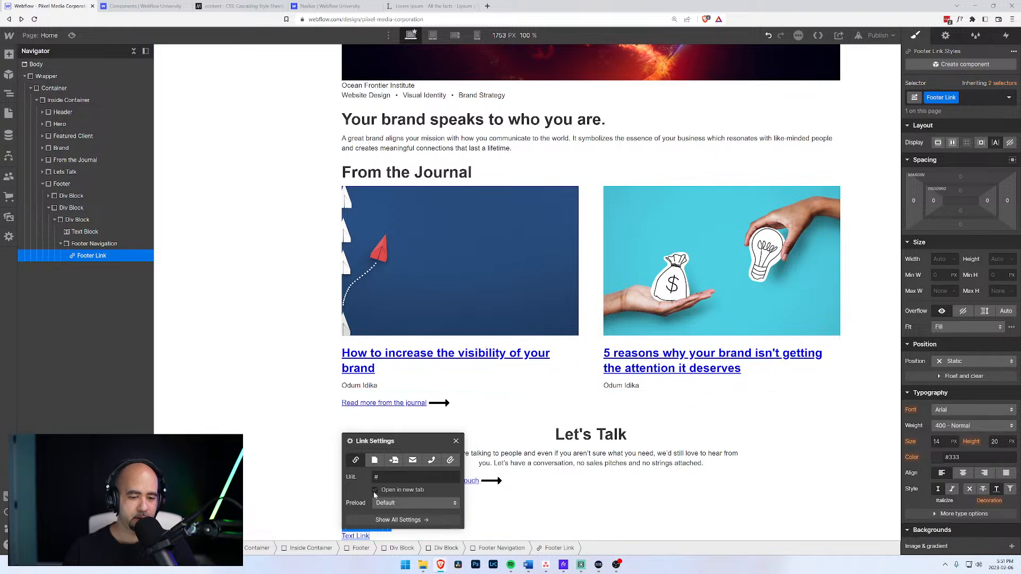
double_click(356, 536)
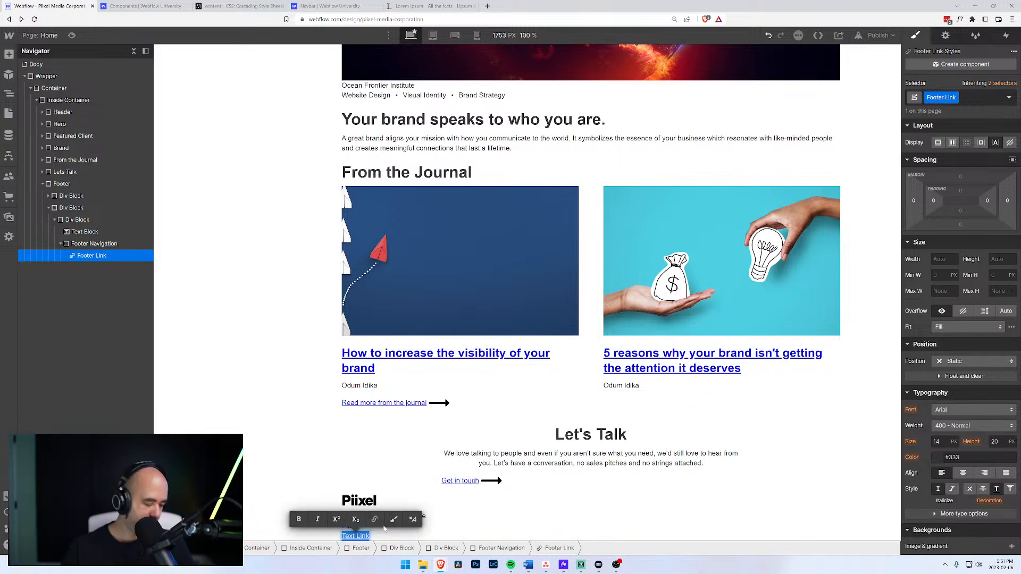
text(Process)
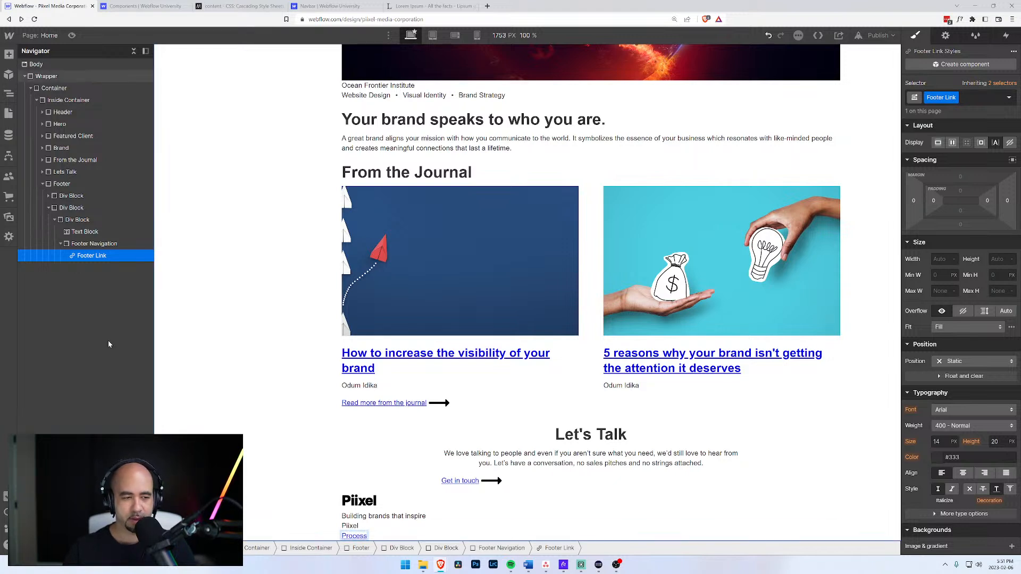
Duplicate the Process link twice and rename the copies Services and Work.
click(81, 246)
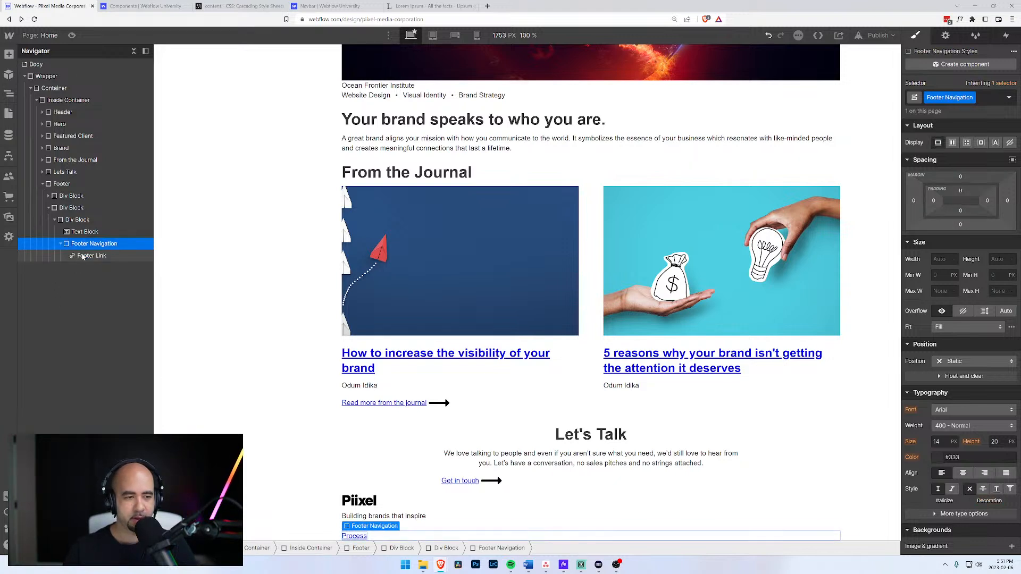
click(82, 256)
key(ctrl+c)
key(ctrl+v)
key(ctrl+v)
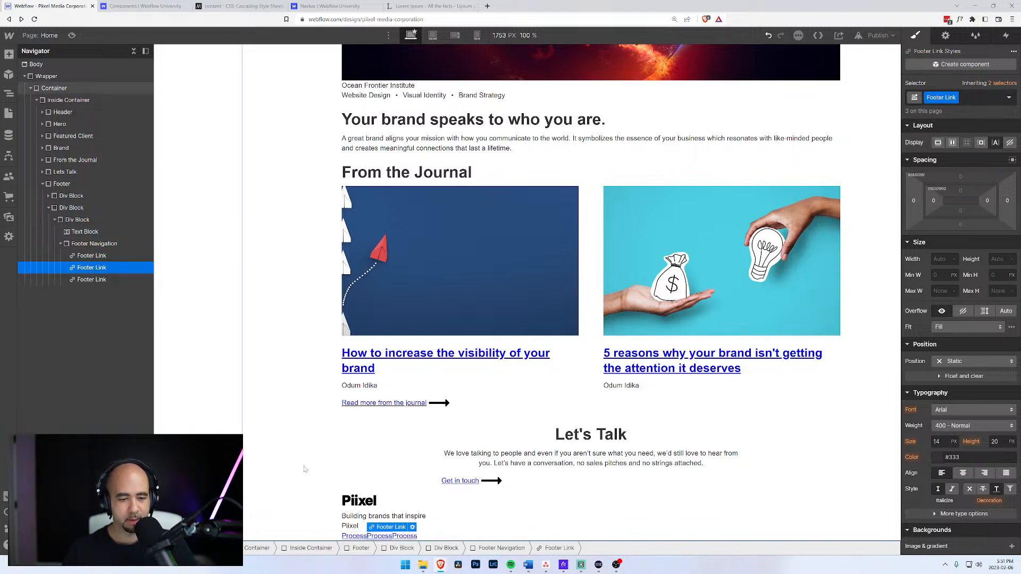
double_click(385, 539)
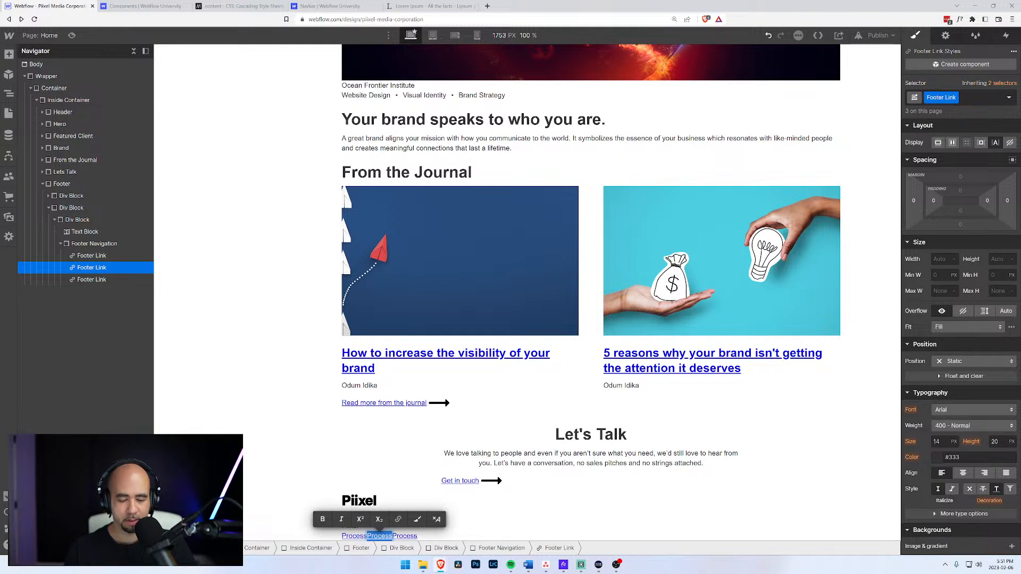
text(Services)
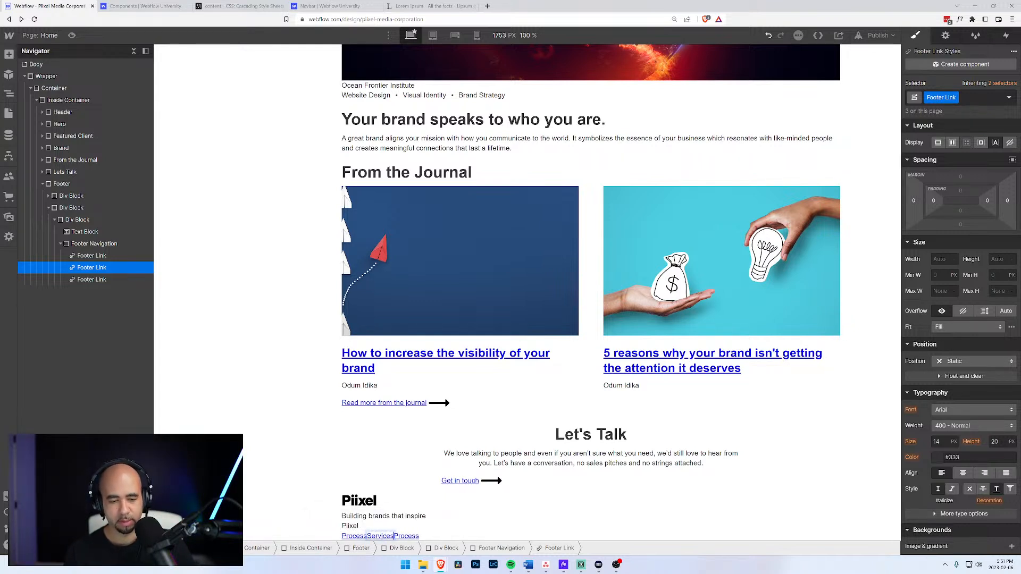
click(88, 283)
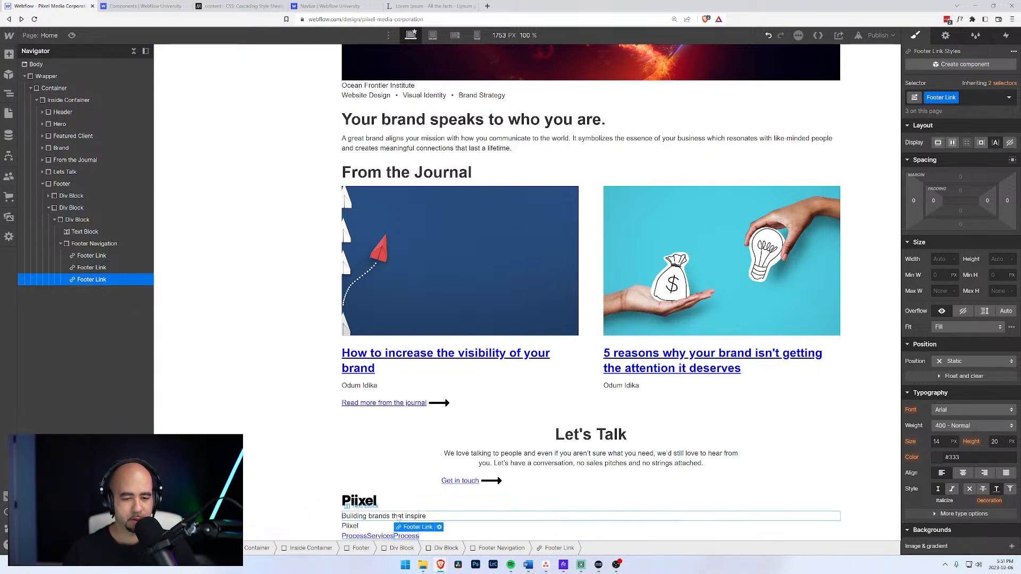
double_click(407, 537)
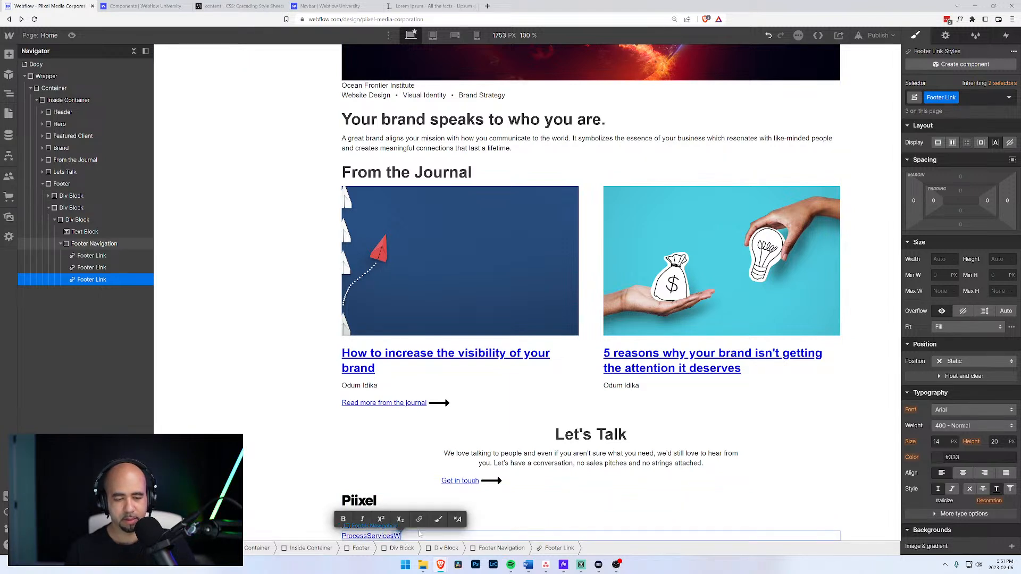
text(Work)
Duplicate the Work link into a fourth link reading Journal.
click(94, 284)
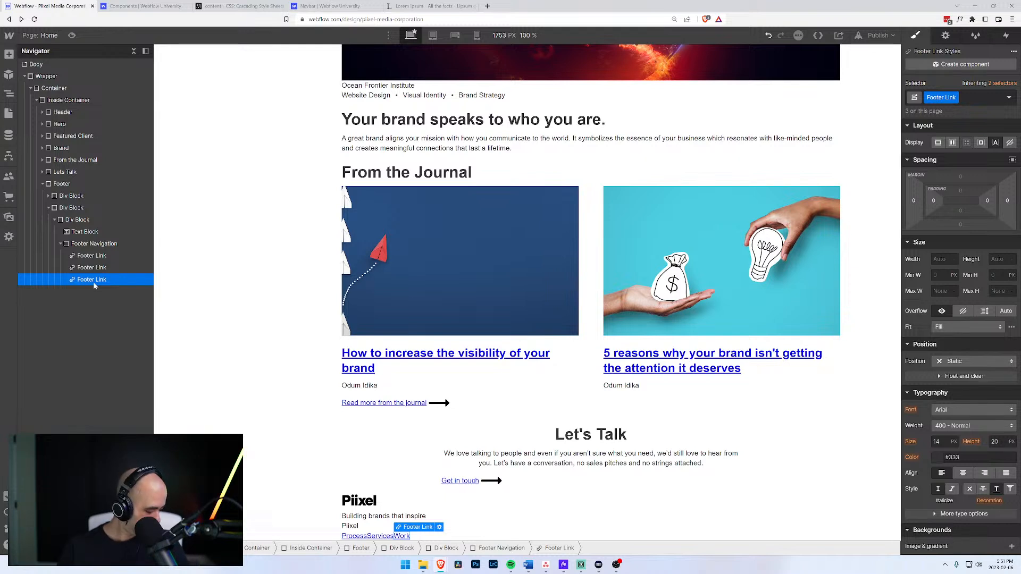
key(ctrl+c)
key(ctrl+v)
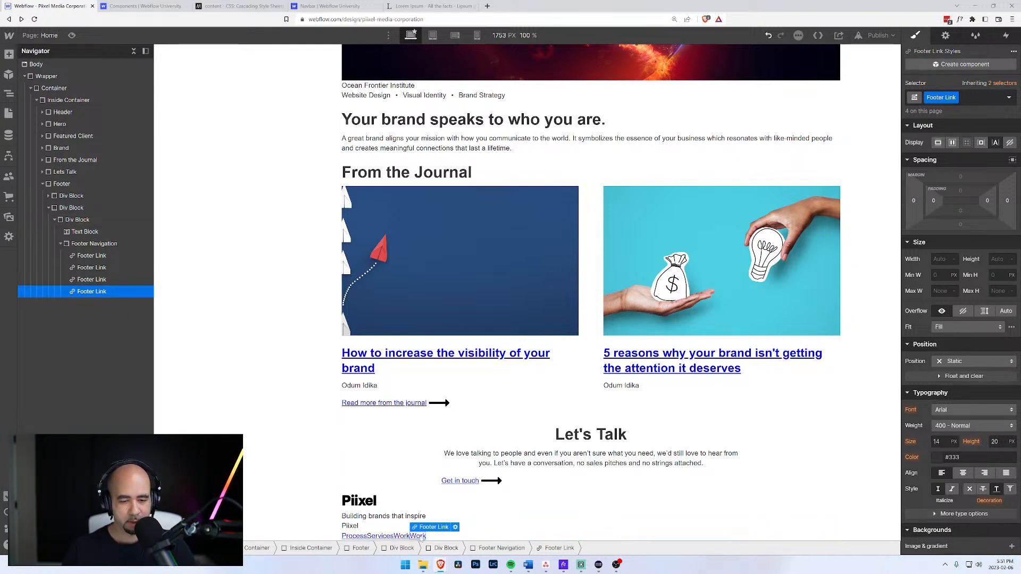
double_click(418, 536)
text(Journal)
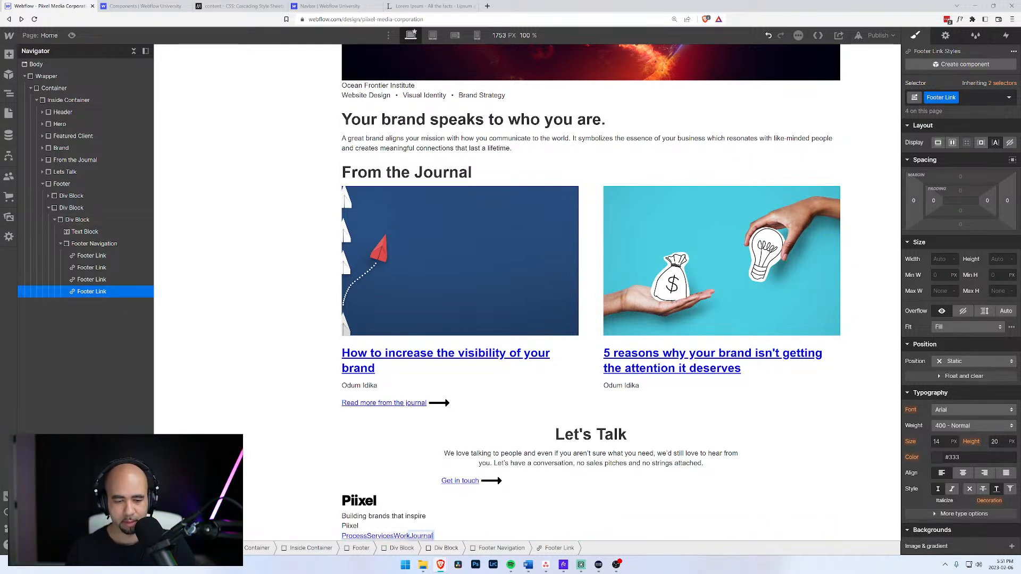
click(60, 244)
click(69, 246)
Duplicate the Footer Navigation column and rename its first two links Twitter and YouTube.
key(ctrl+d)
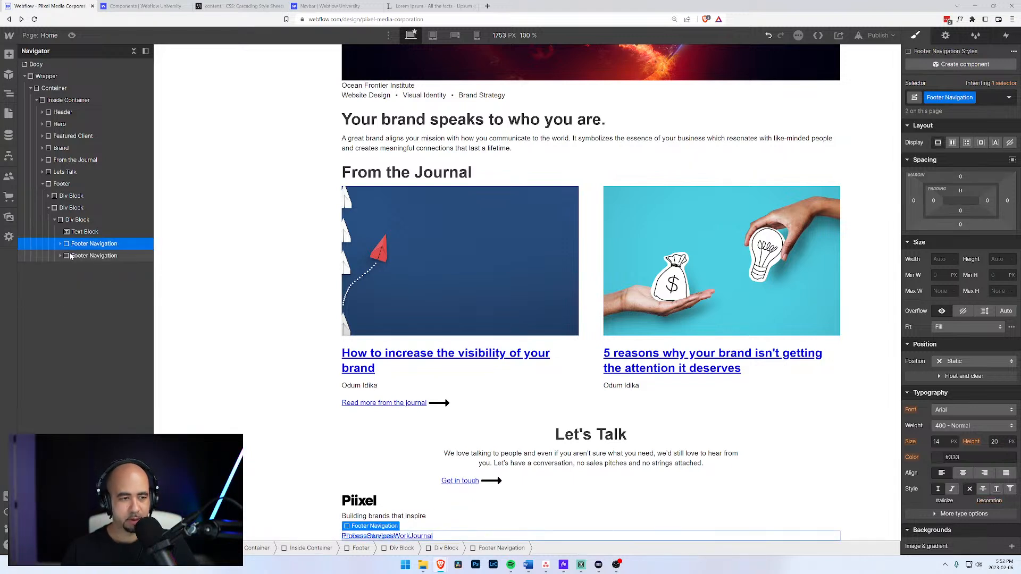
click(62, 257)
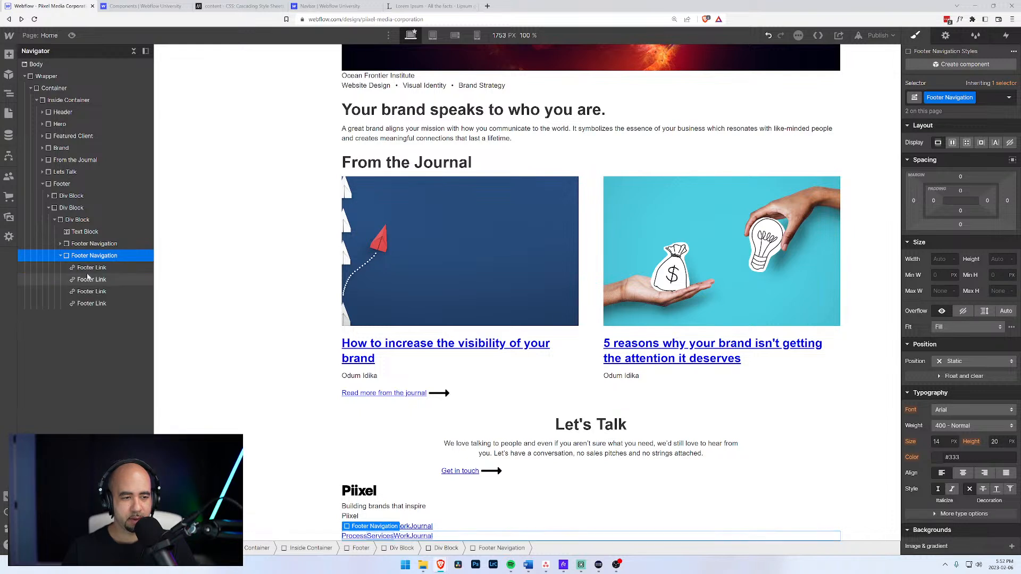
click(354, 536)
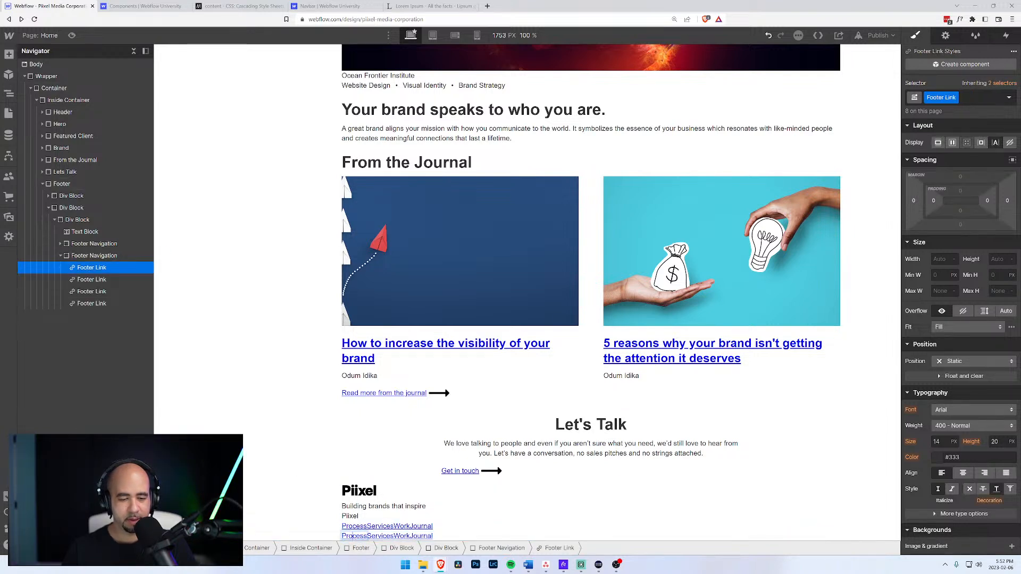
double_click(354, 536)
text(Twitter)
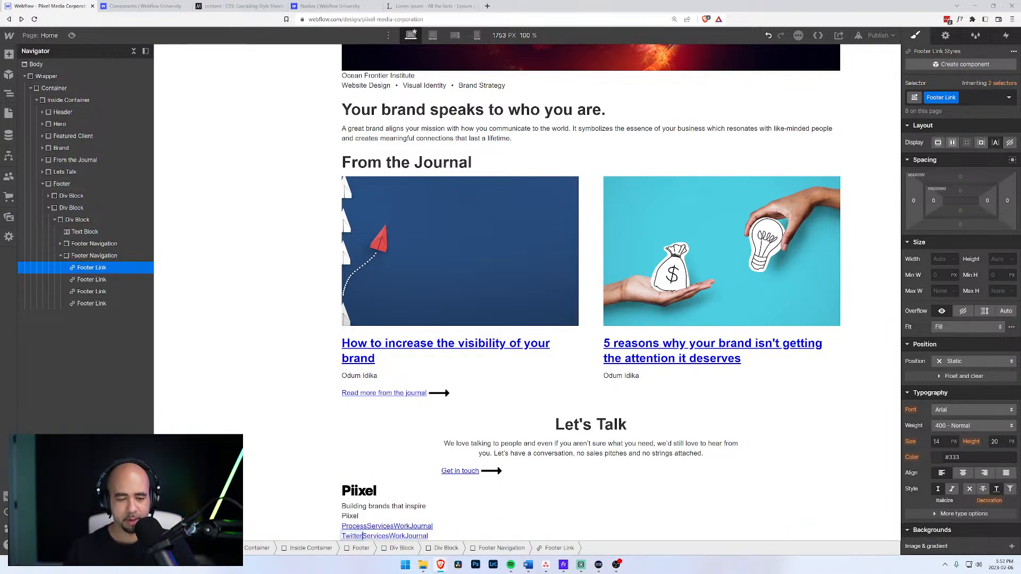
click(373, 537)
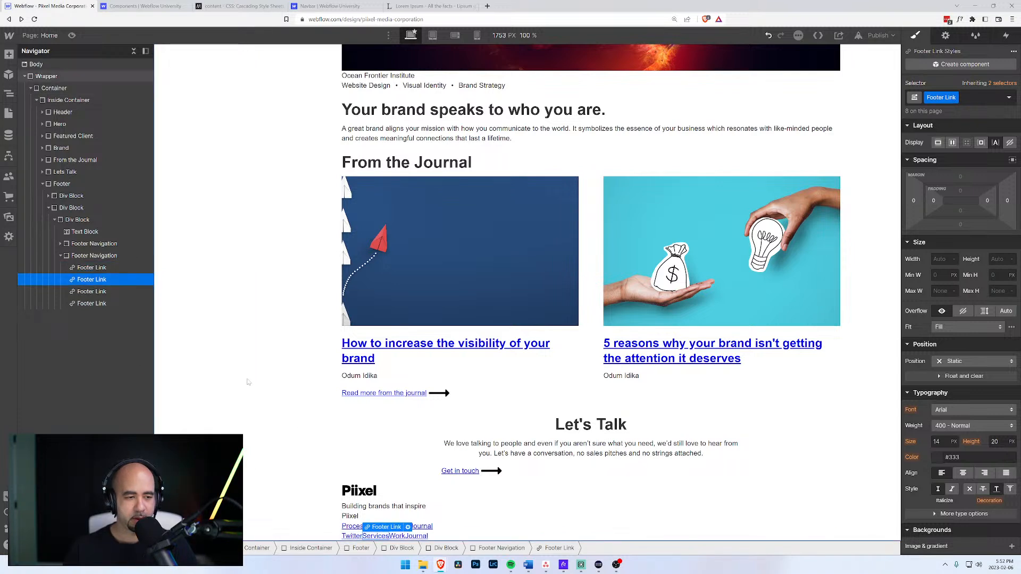
double_click(376, 536)
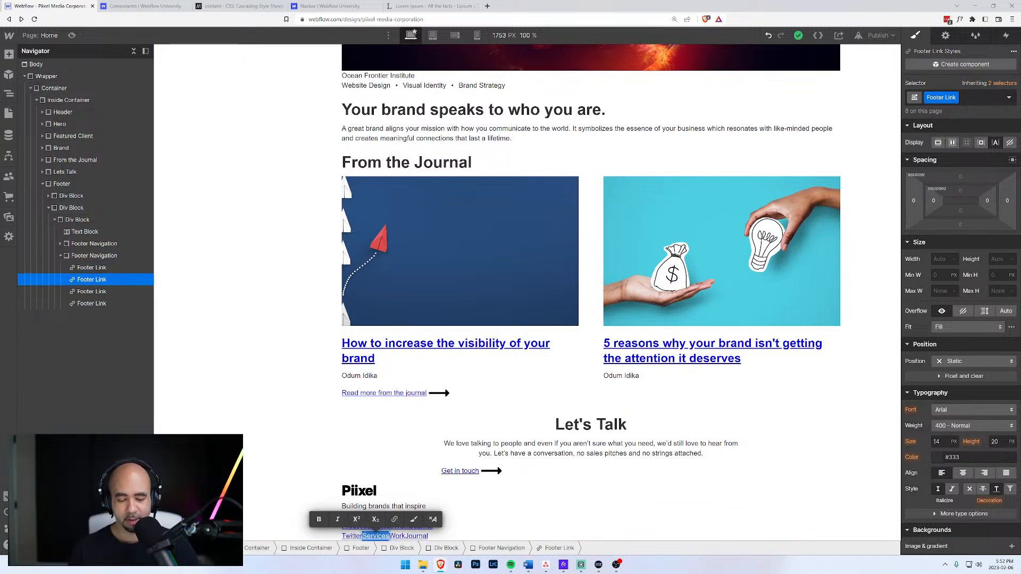
text(YUo)
text(Tube)
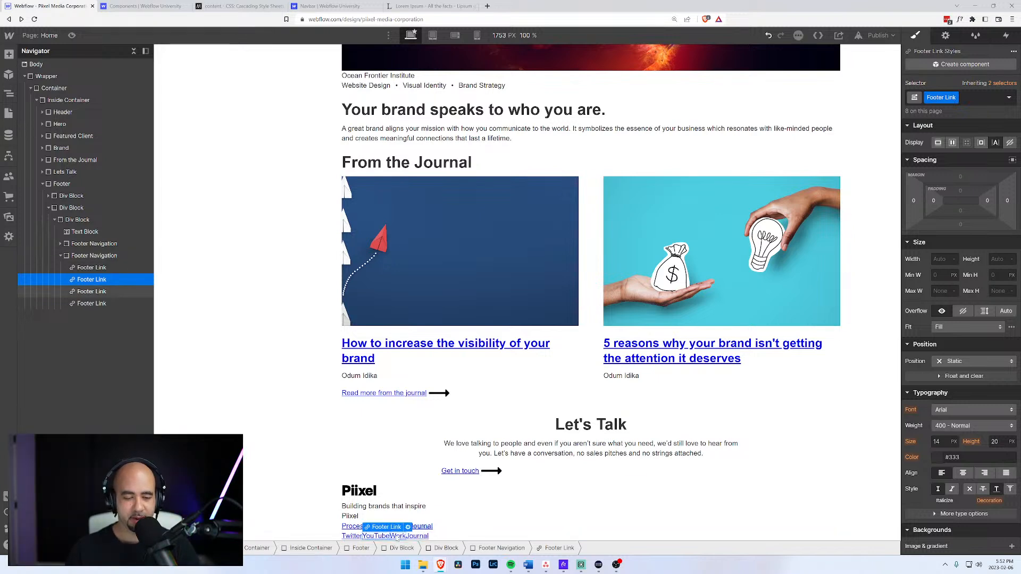
Rename the copied Work link to Podcast and delete the leftover Journal link.
double_click(401, 536)
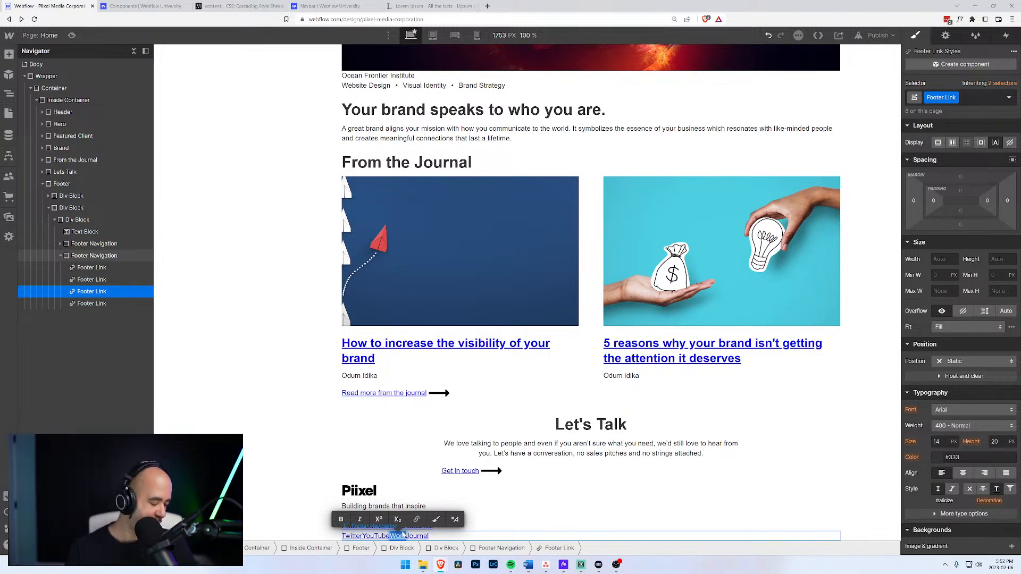
key(BackSpace)
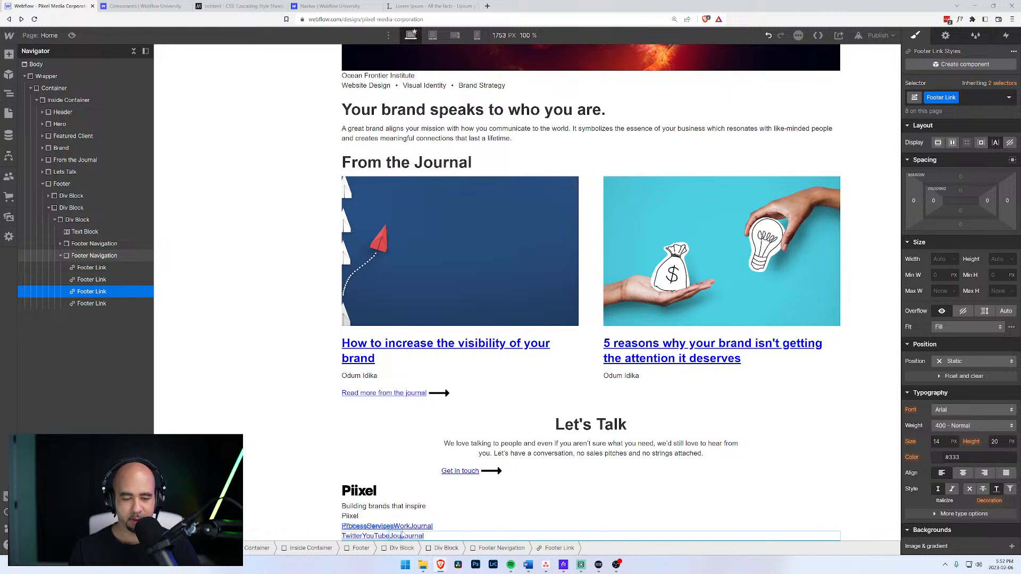
text(Podcast)
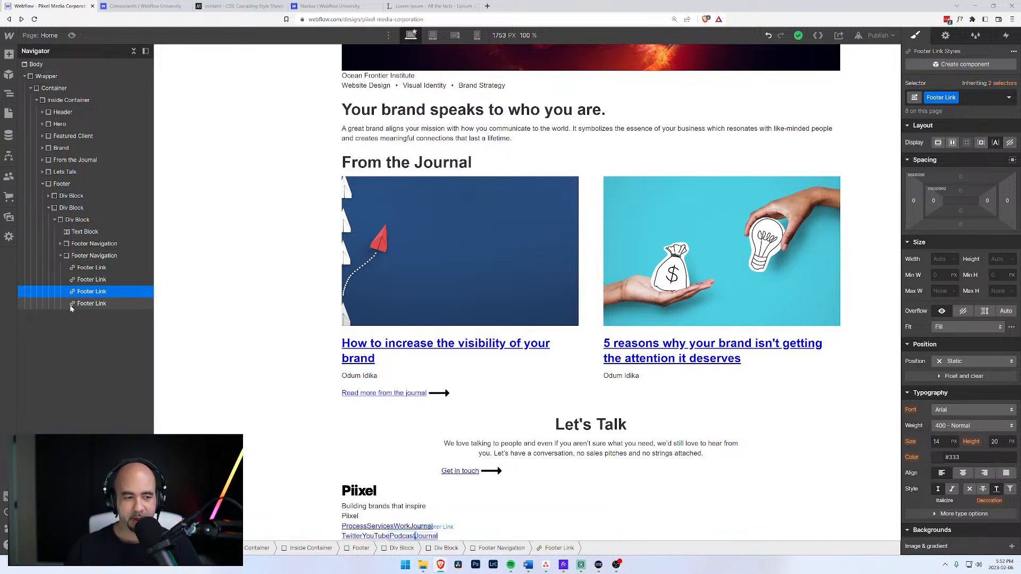
click(91, 304)
key(Delete)
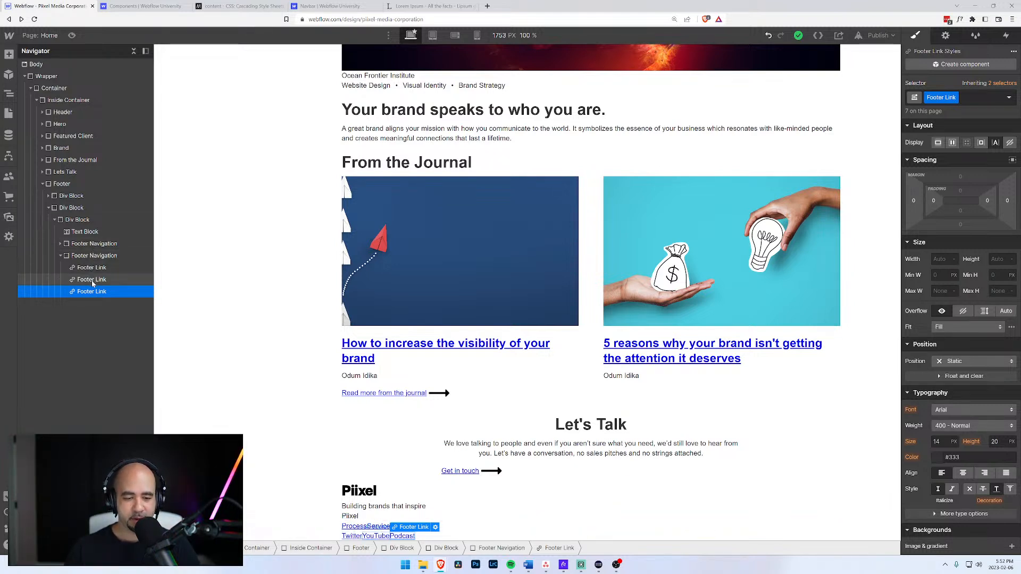
click(92, 279)
click(92, 267)
click(84, 292)
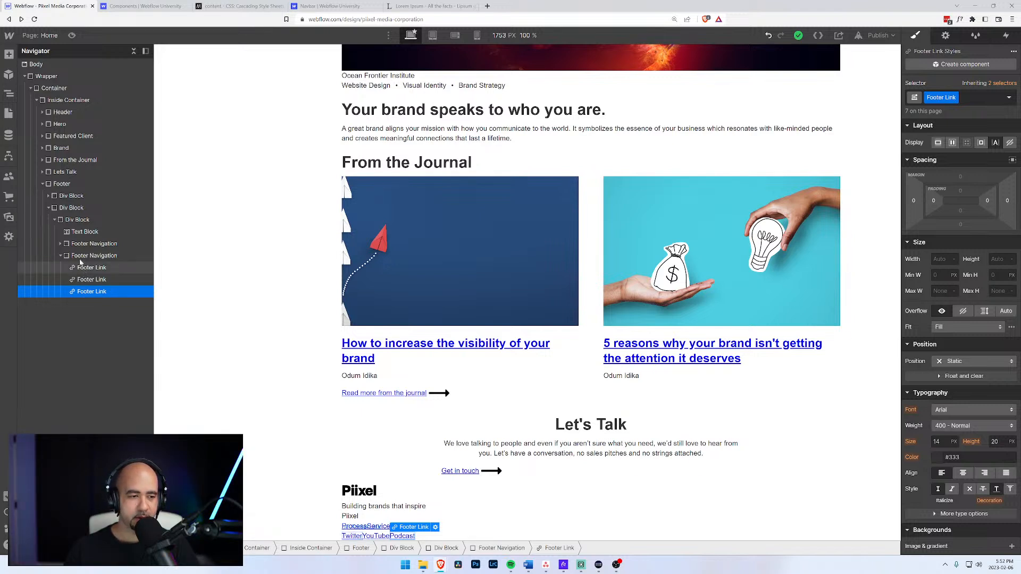
Move the Piixel text to the top of the first link column and class it Footer Heading.
click(64, 256)
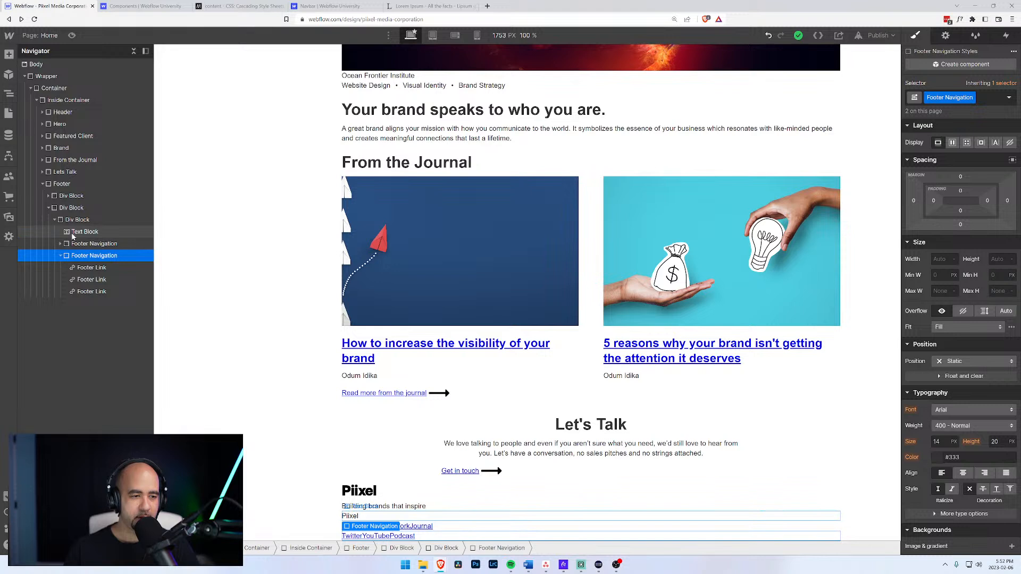
click(72, 233)
click(62, 244)
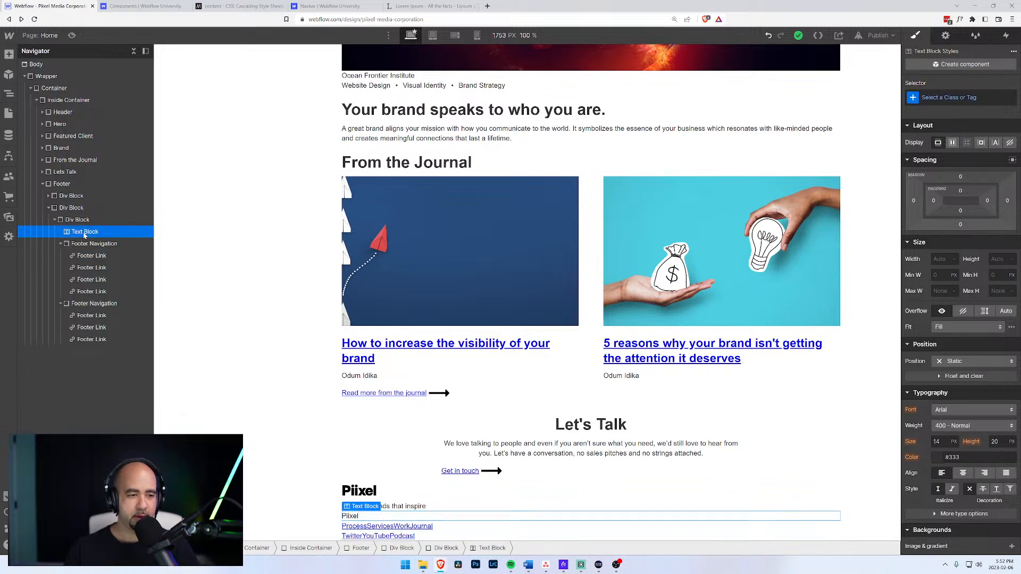
drag(85, 232, 92, 251)
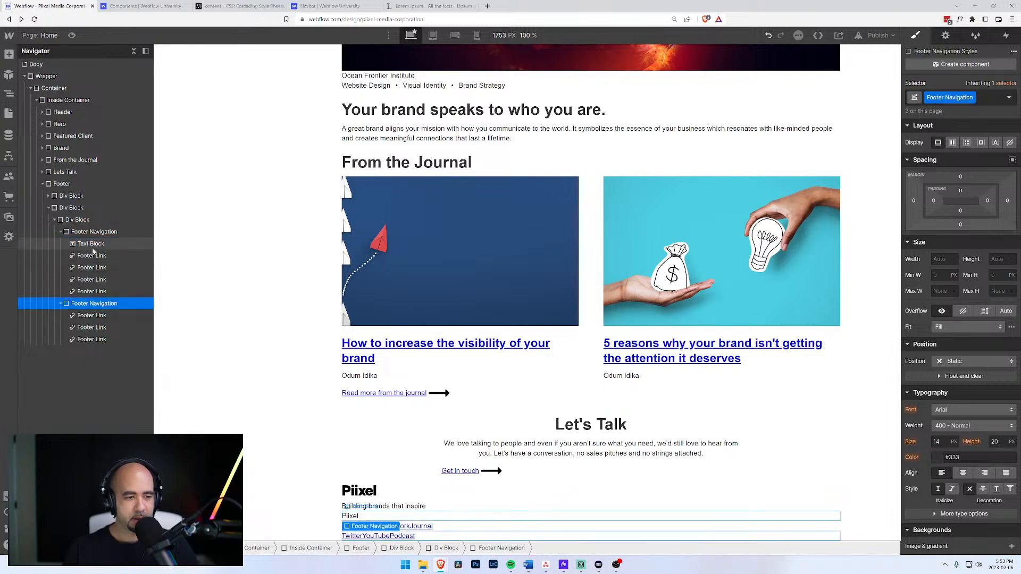
click(949, 97)
text(Footer)
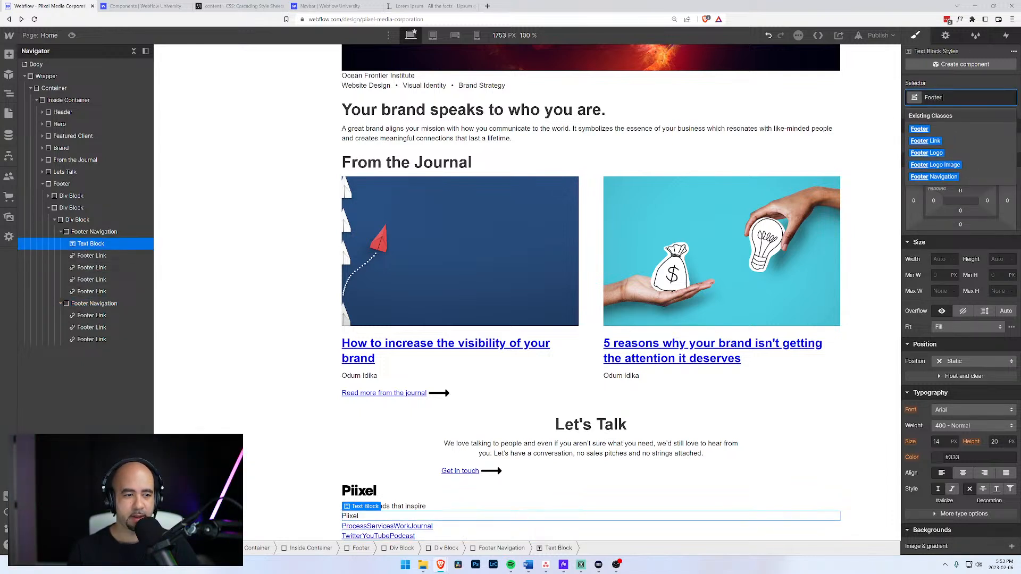
text( Heading)
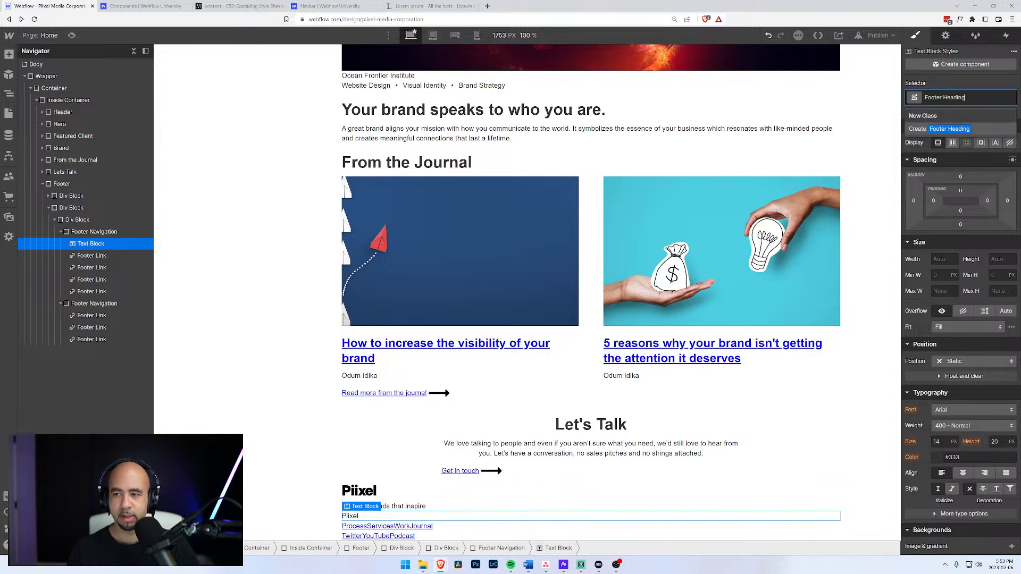
key(Return)
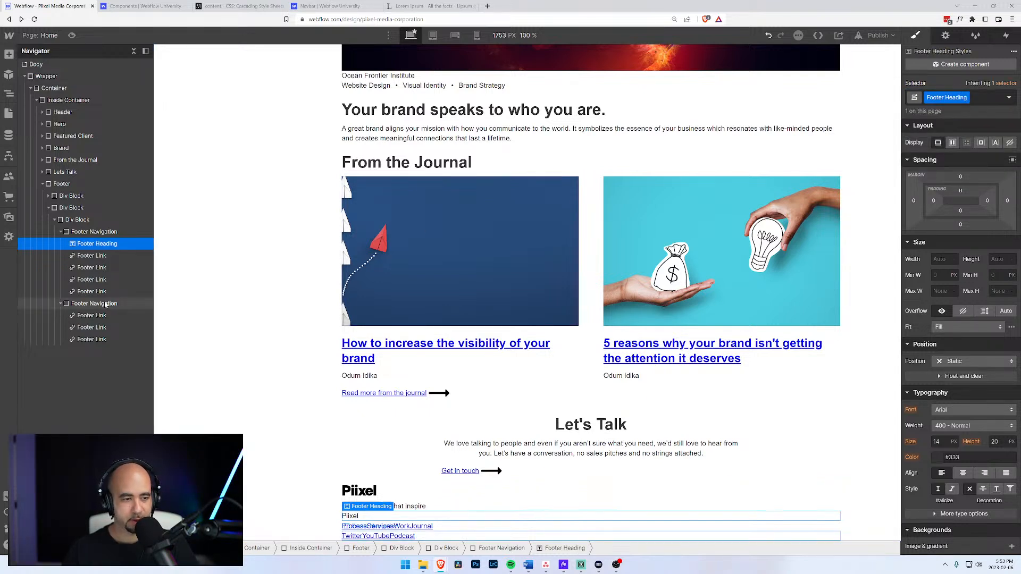
Paste a copy of the heading atop the second link column and retype it 'Social'.
click(105, 304)
key(ctrl+v)
drag(91, 351, 88, 315)
double_click(351, 527)
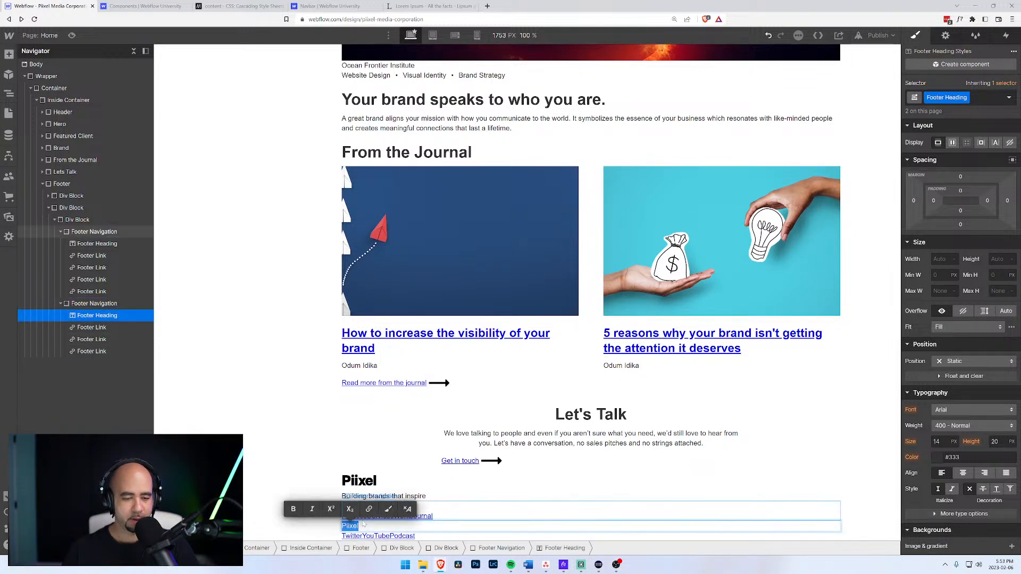
text(Social)
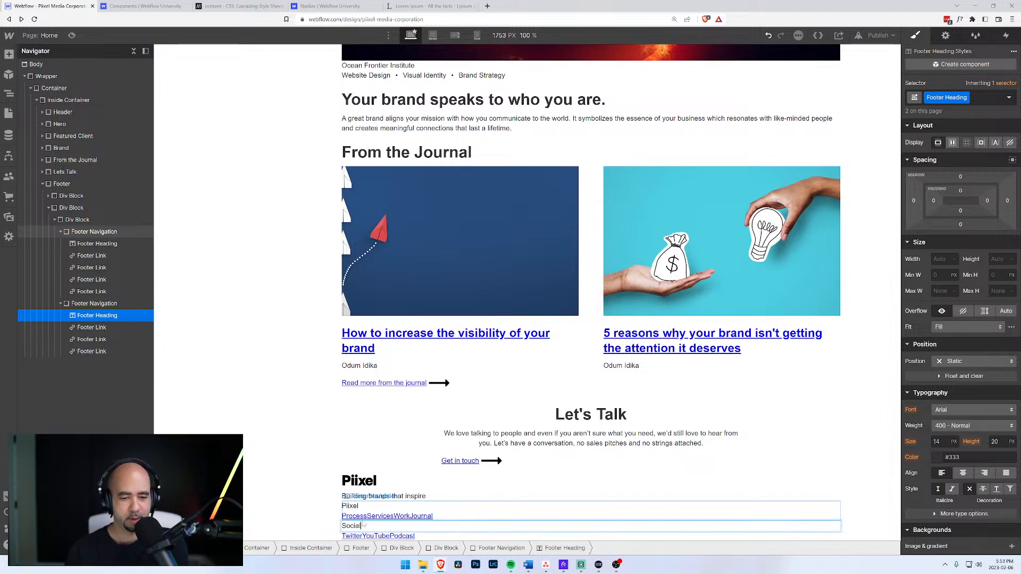
Collapse the footer's link columns in the Navigator and select the whole Footer.
click(91, 303)
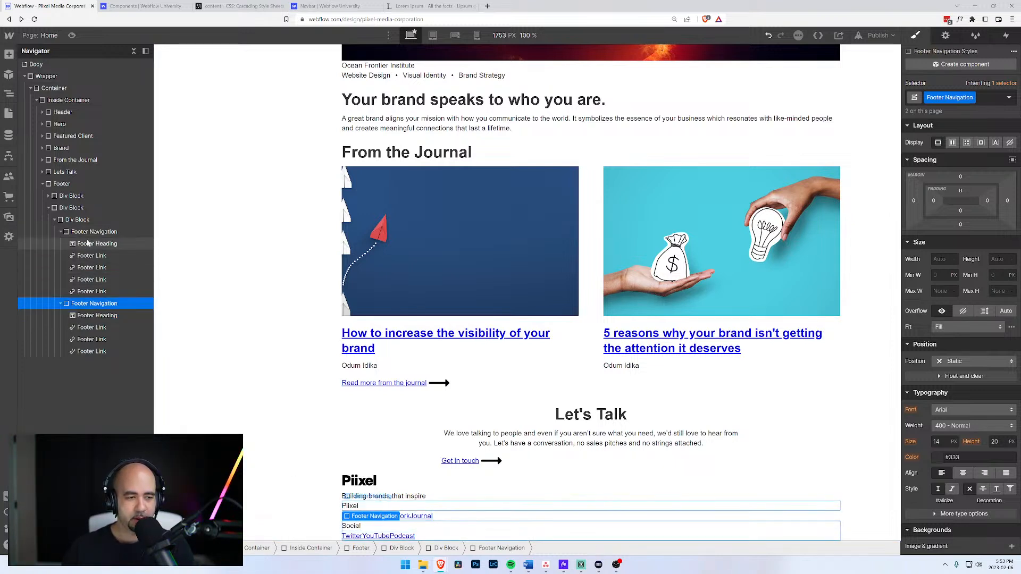
click(88, 234)
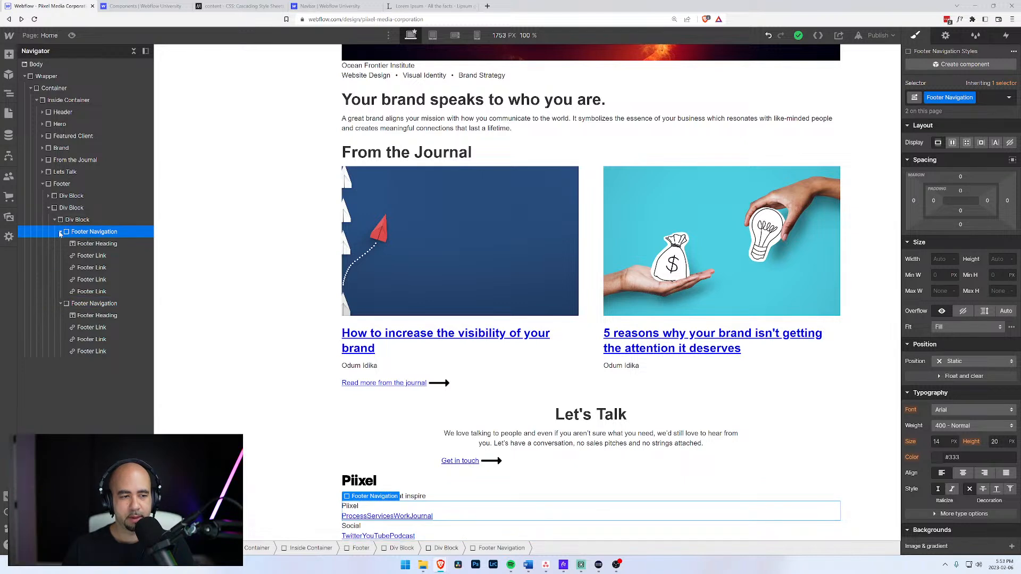
click(60, 232)
click(61, 243)
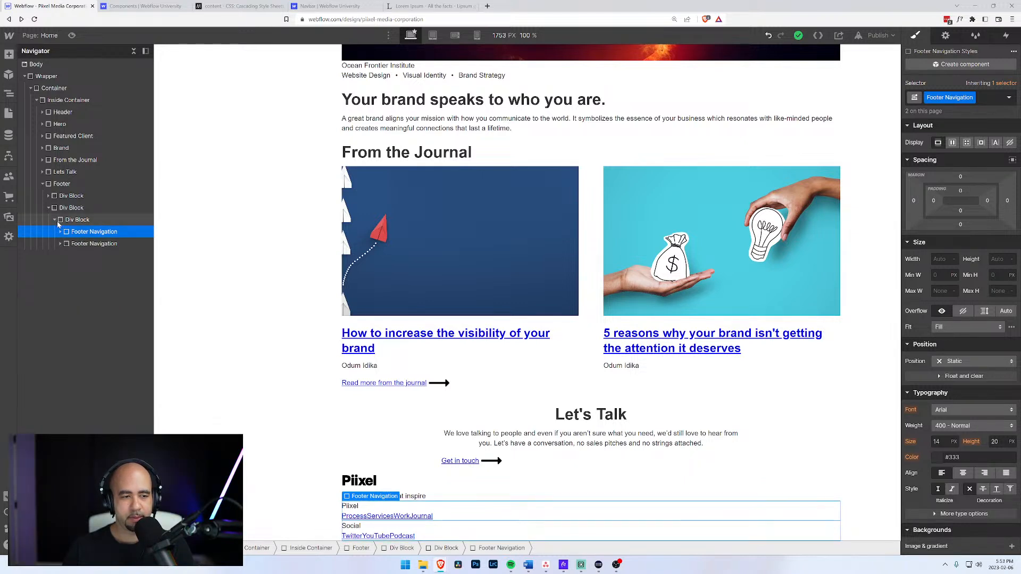
click(60, 232)
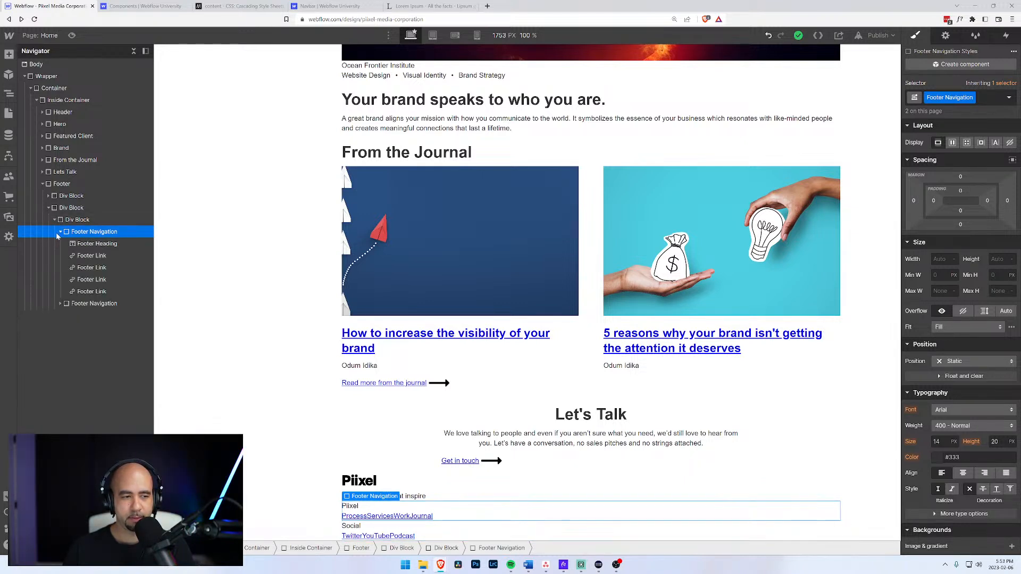
click(60, 231)
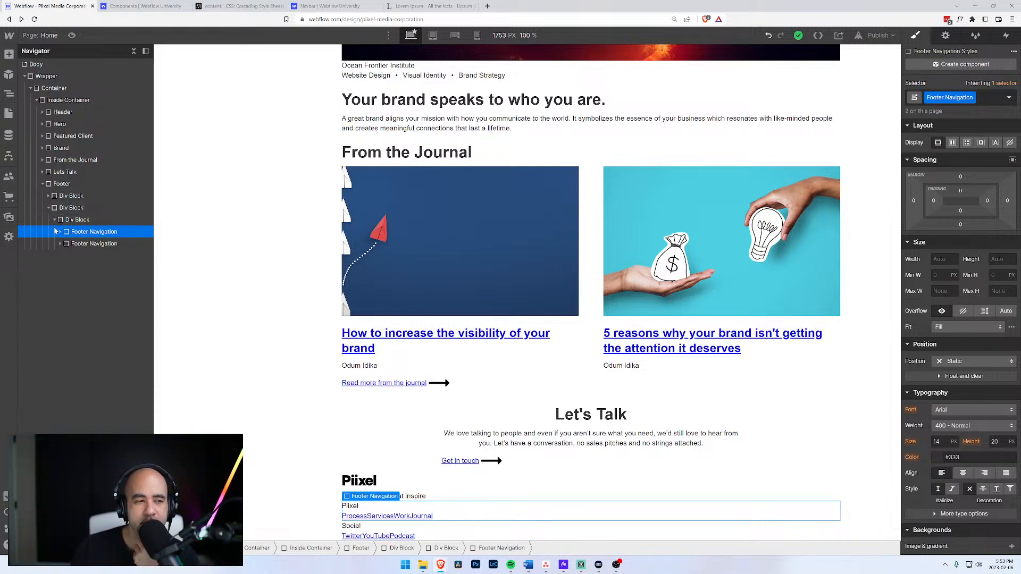
click(49, 208)
click(59, 196)
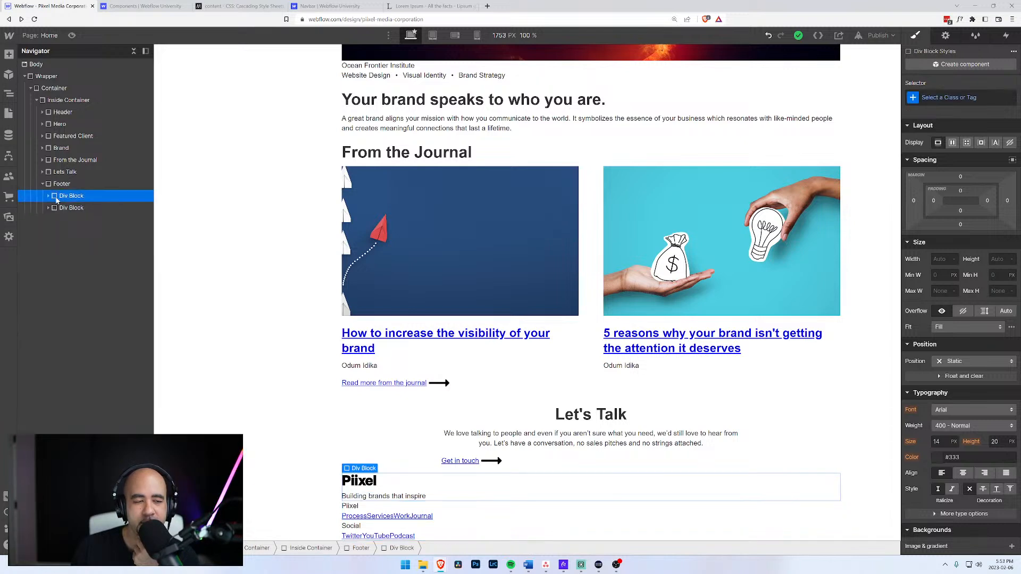
click(62, 185)
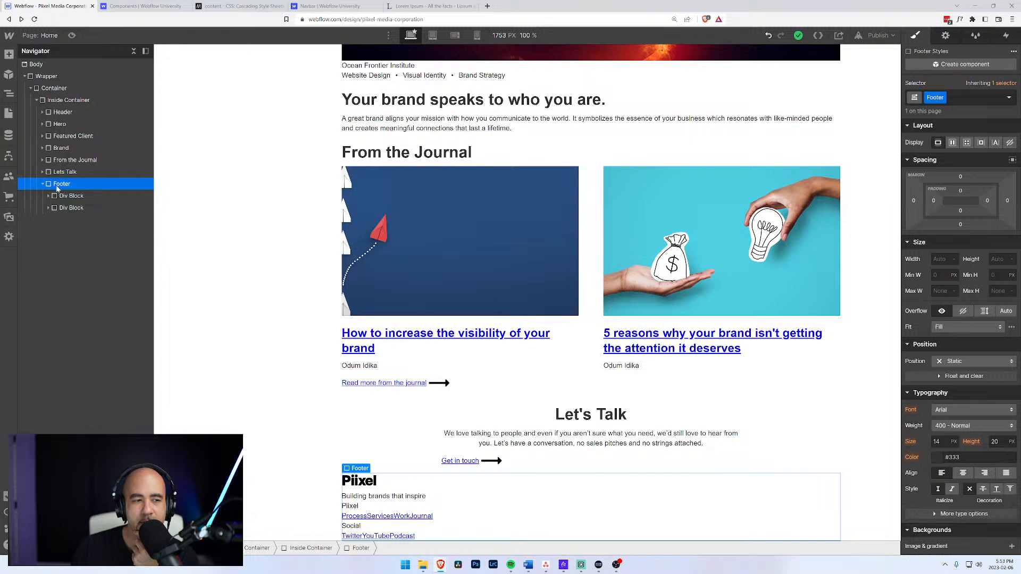
Make the Footer a flex row with space-between justification.
click(952, 142)
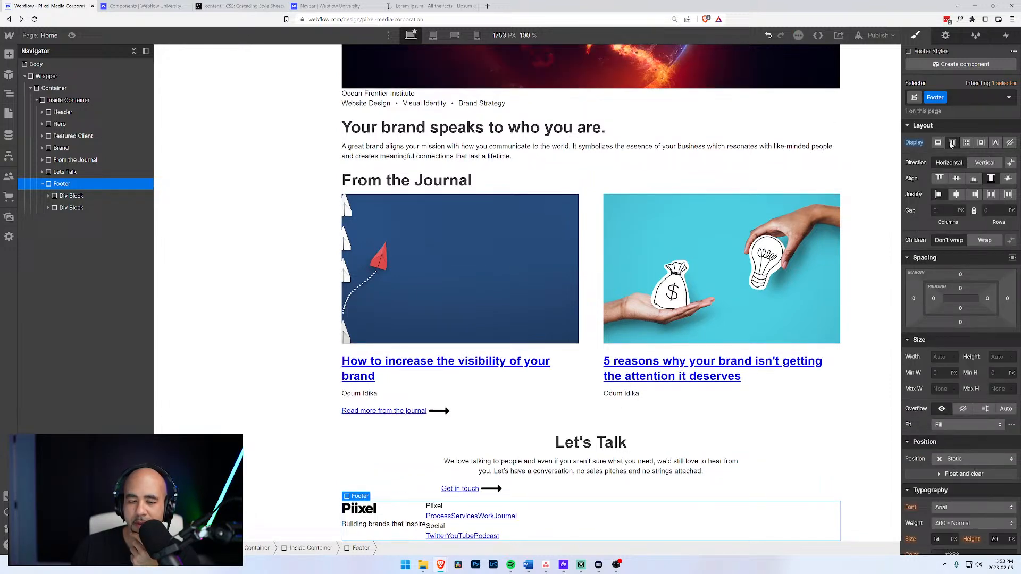
click(991, 194)
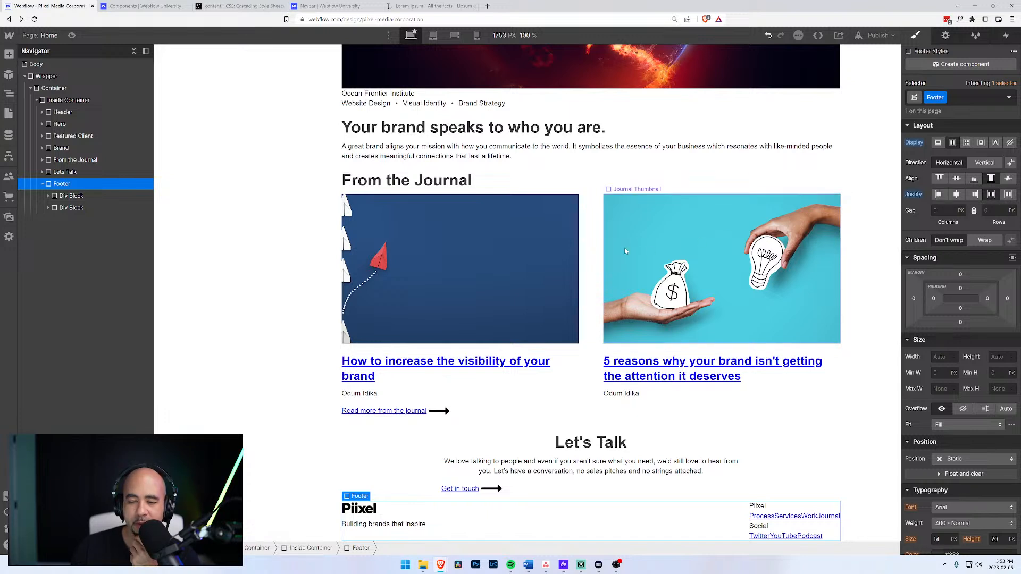
click(49, 196)
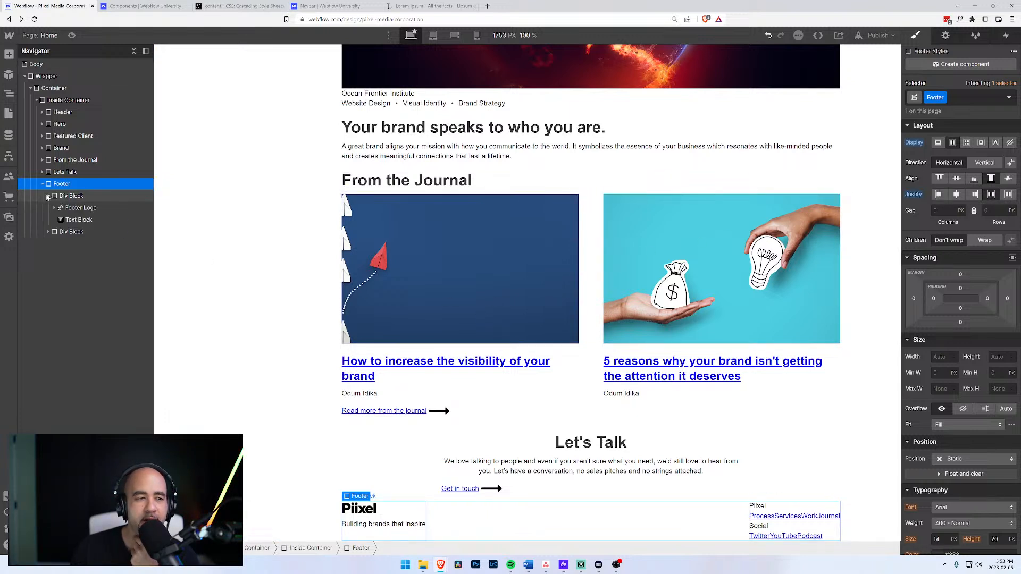
Give the footer's logo div block the new Footer Column class.
click(71, 196)
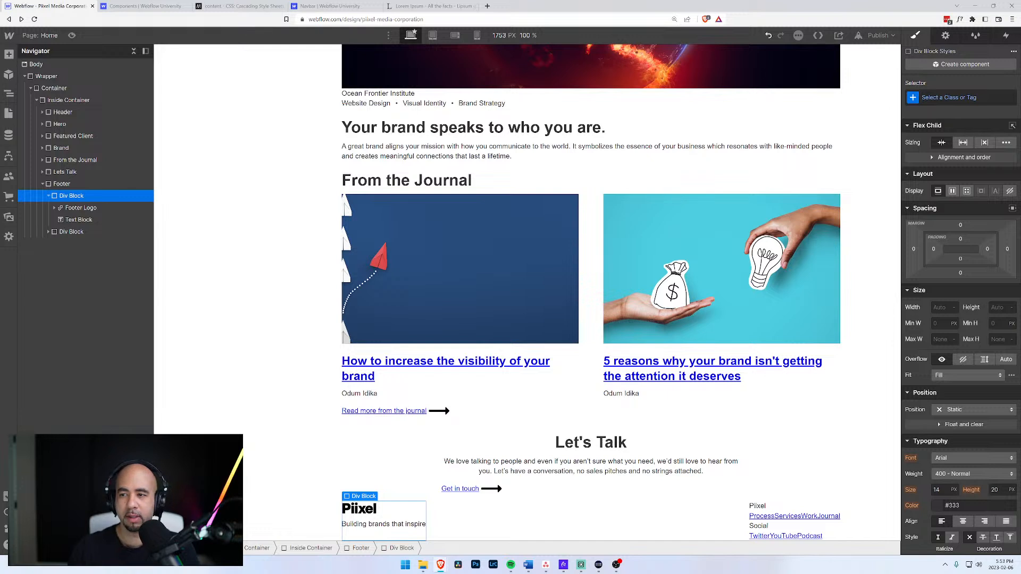
click(915, 97)
text(Footer)
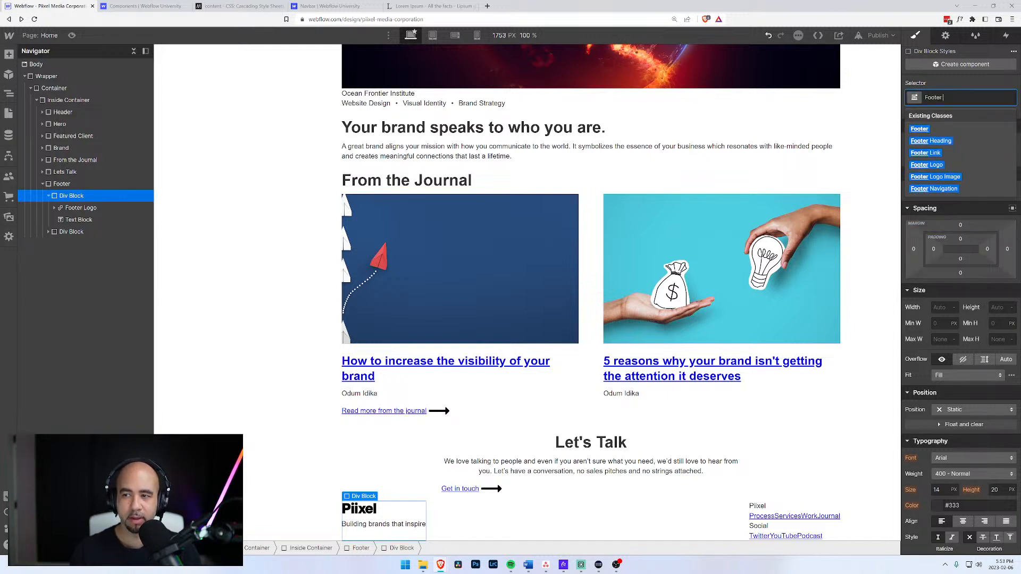
text( Column)
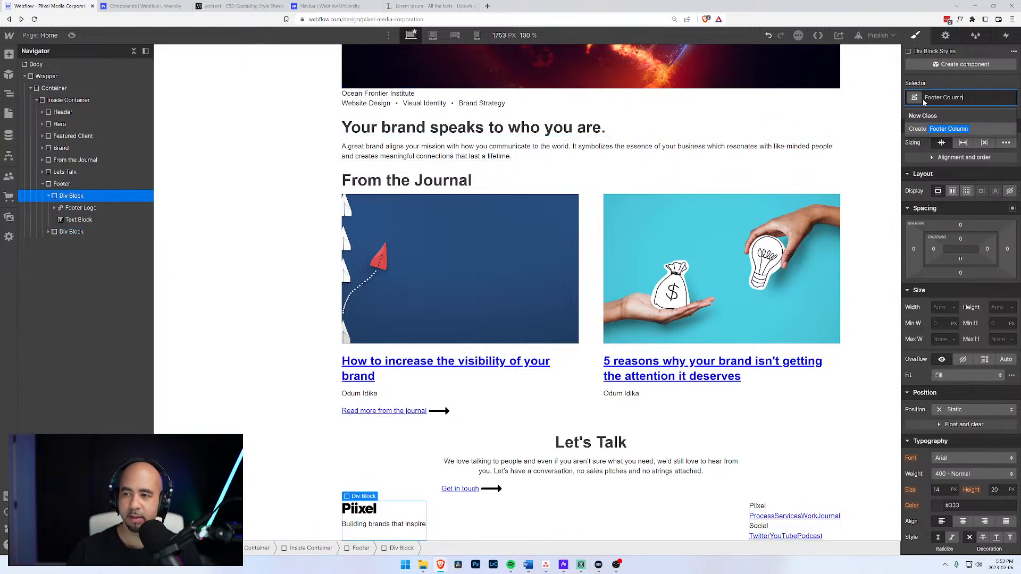
key(Return)
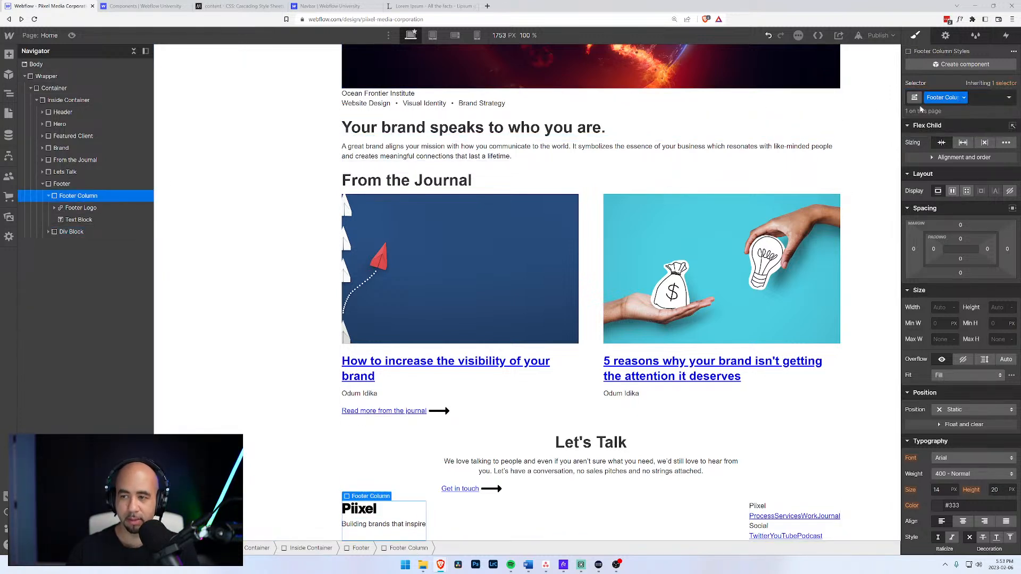
click(69, 233)
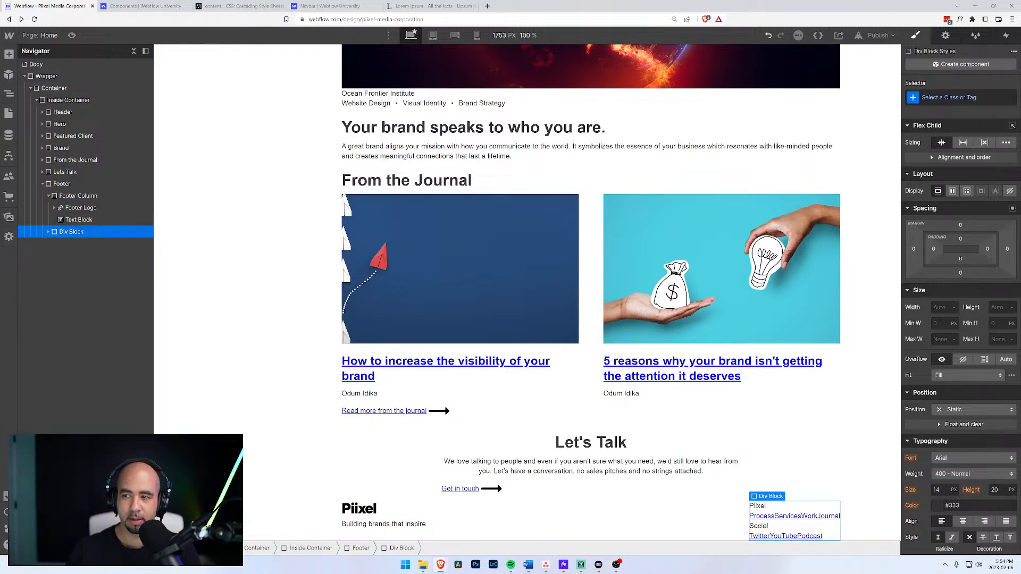
click(947, 99)
Apply the existing Footer Column class to the second footer div block.
text(Foo)
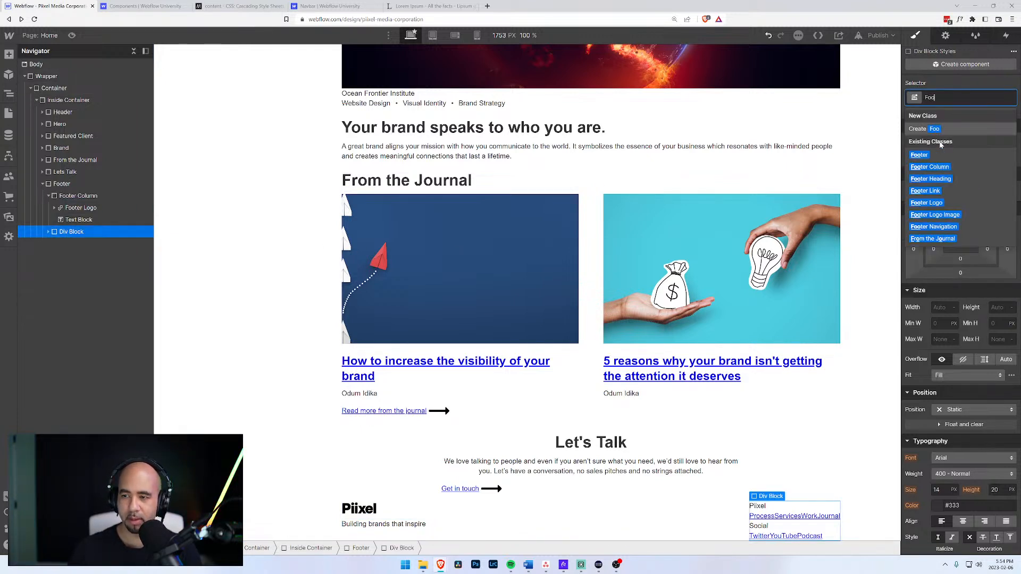
click(930, 167)
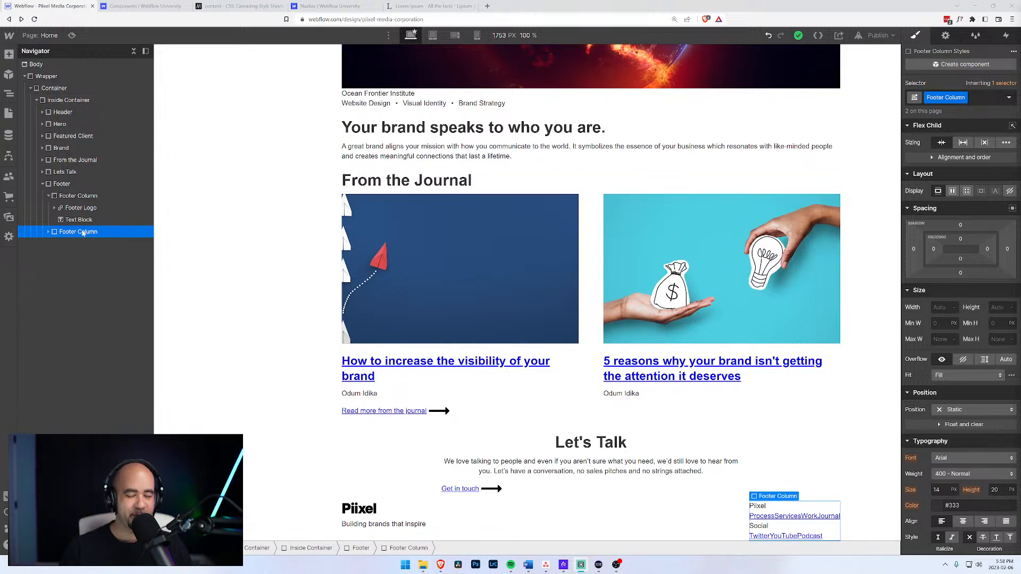
Expand the second Footer Column and its first Footer Navigation to reveal the heading and four links.
click(48, 232)
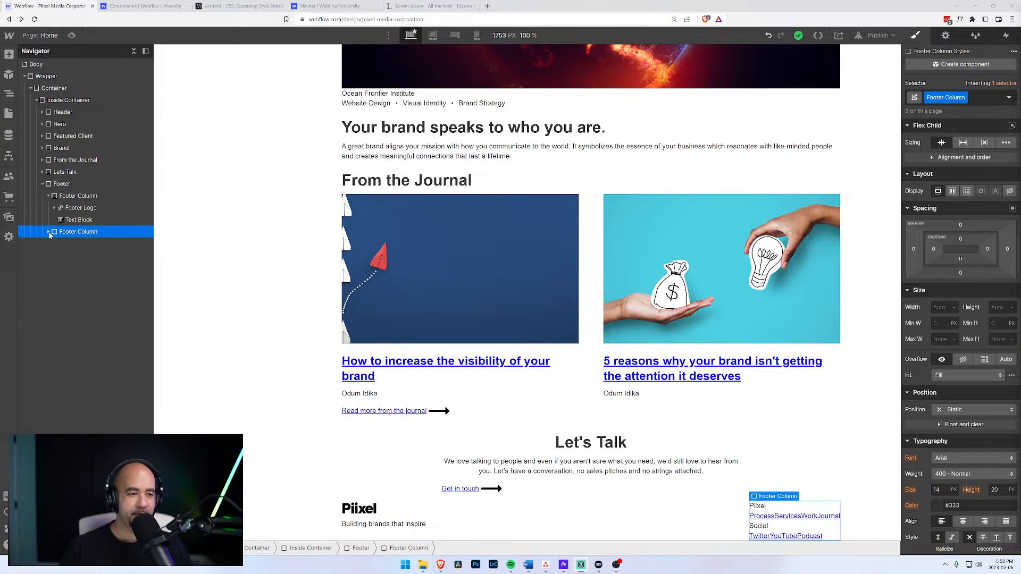
click(60, 259)
click(61, 258)
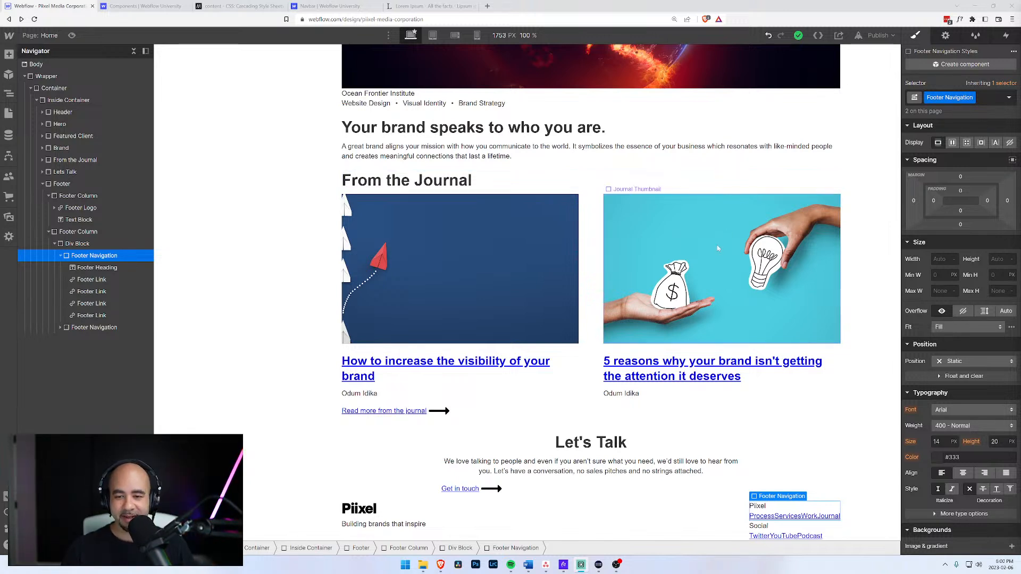
click(89, 283)
click(92, 292)
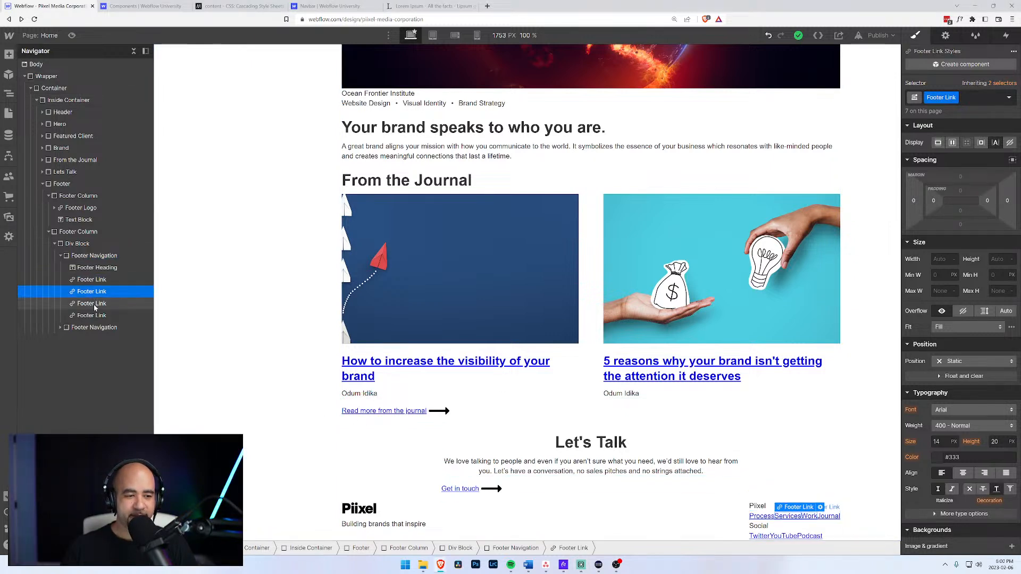
click(95, 304)
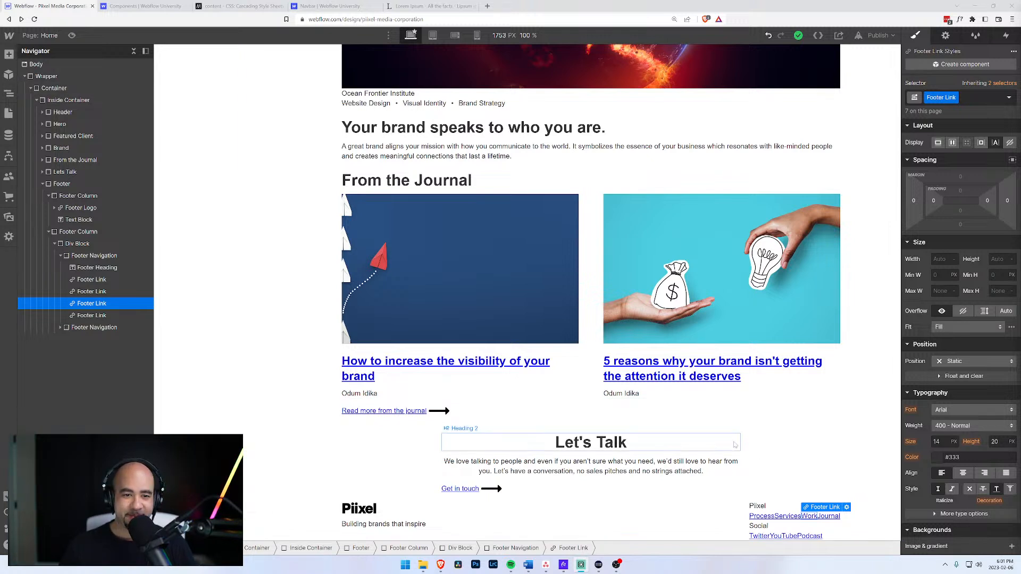
click(767, 519)
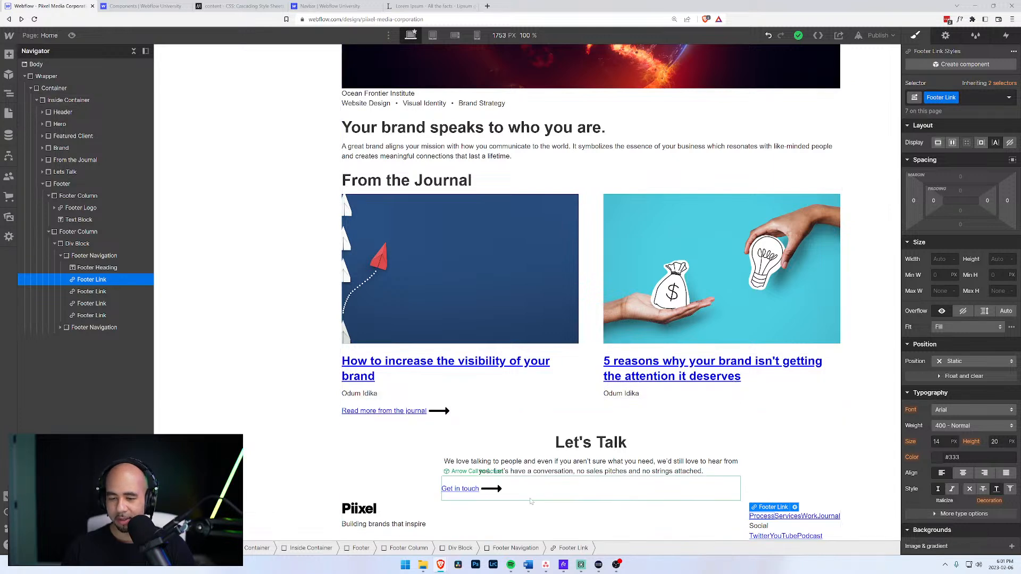
click(103, 290)
click(99, 281)
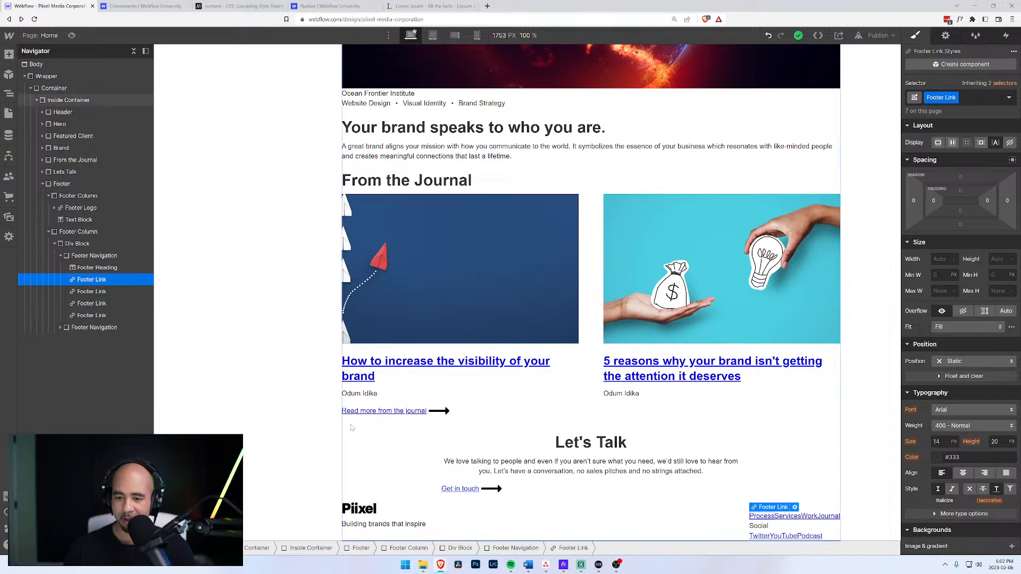
click(92, 293)
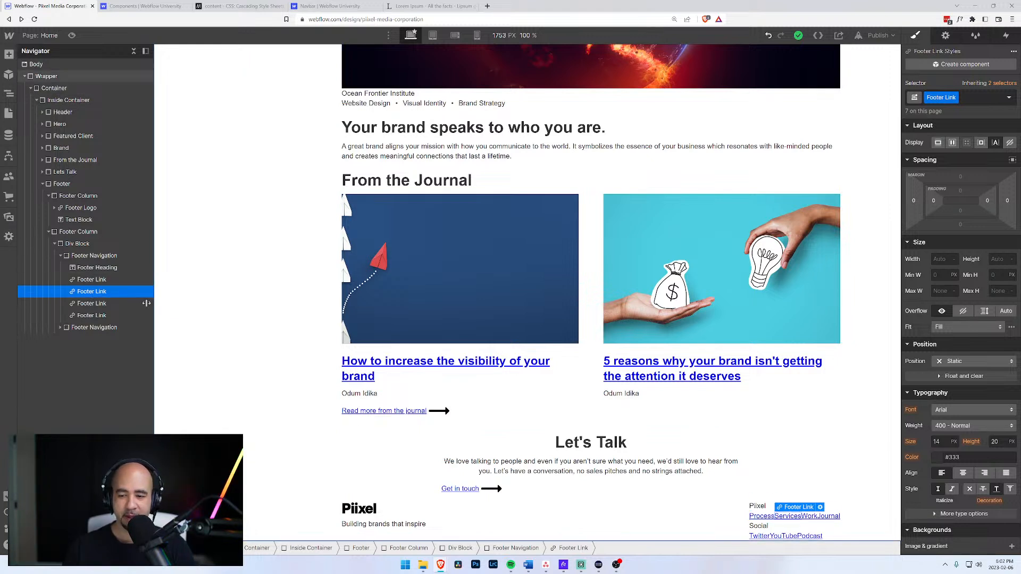
Make Footer Navigation a vertical flex column with a 5 px gap.
click(88, 257)
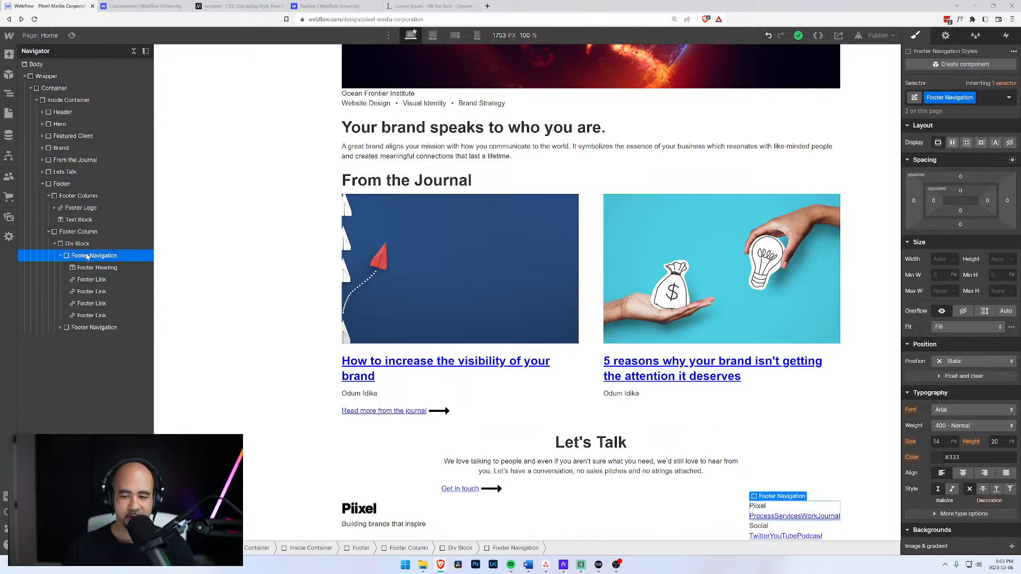
click(952, 144)
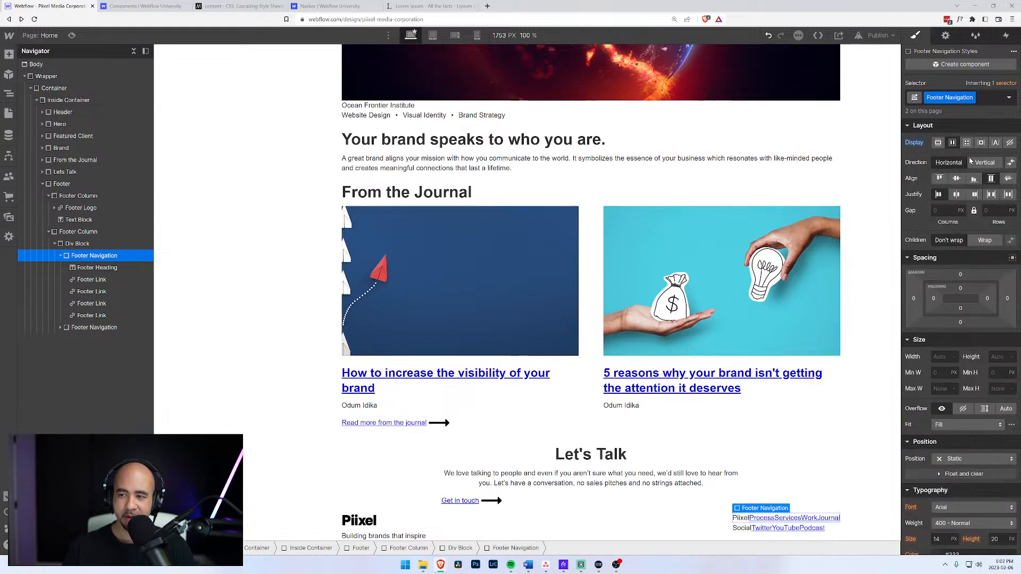
click(985, 163)
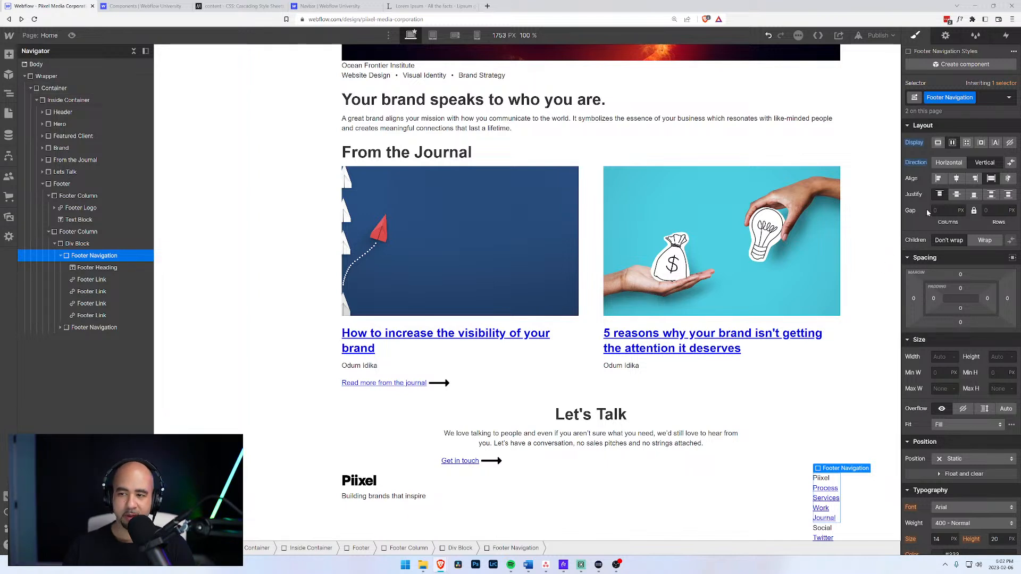
click(993, 210)
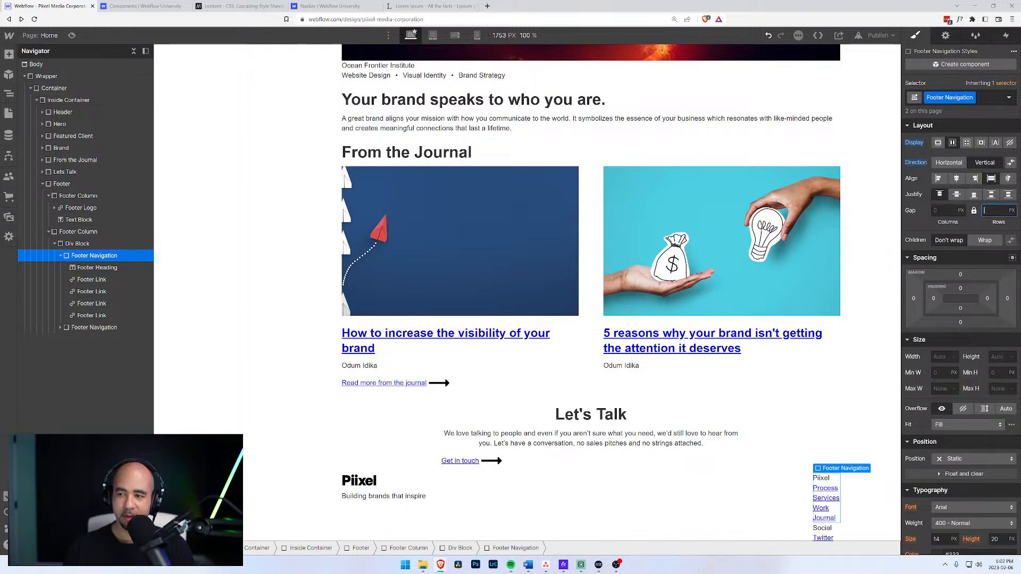
text(5)
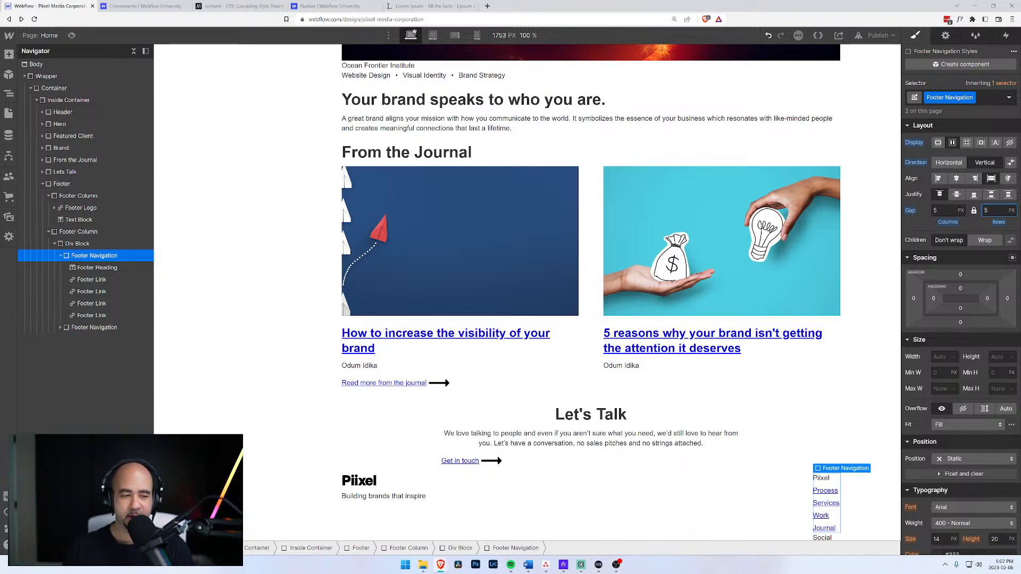
scroll(660, 341, down, 1)
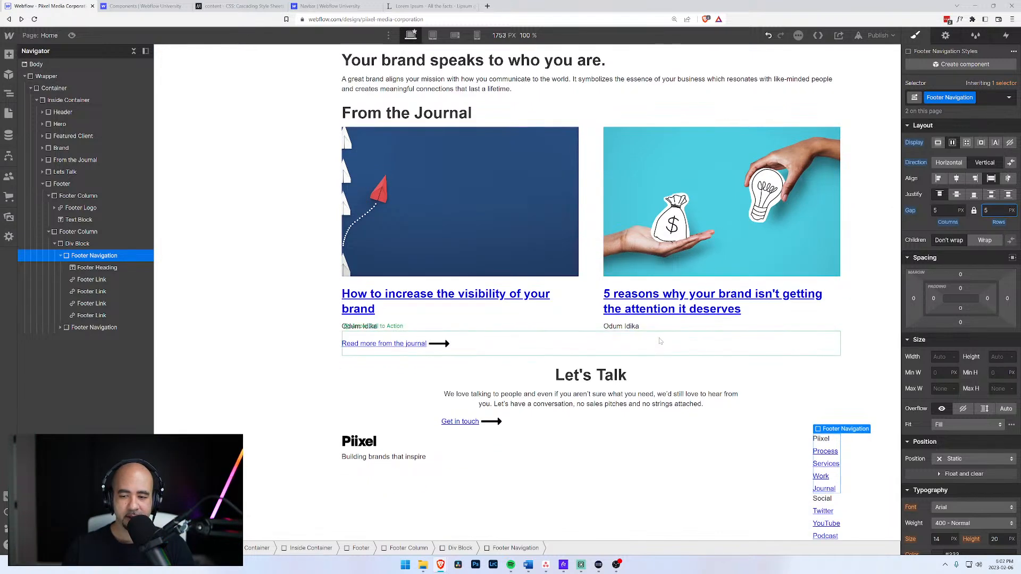
Class the wrapper div 'Footer Navigation Container' and set its display to Flex.
click(70, 244)
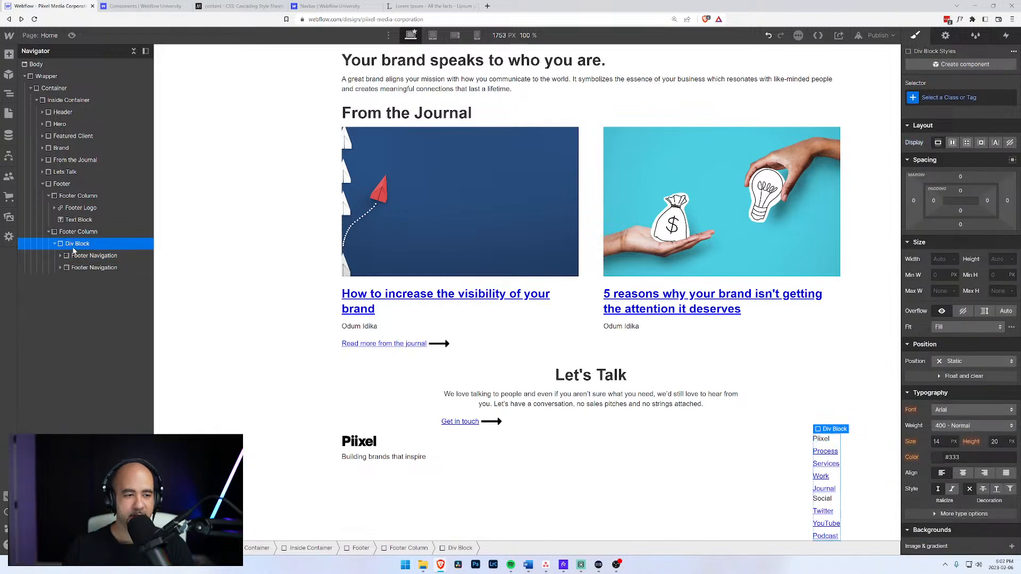
key(ctrl+Return)
text(F)
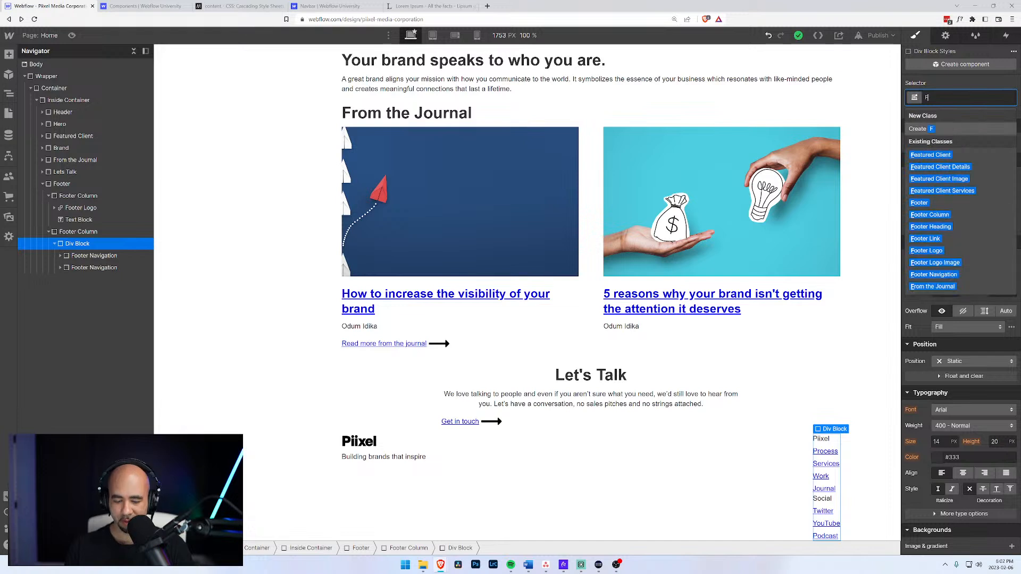
text(ooter Colu)
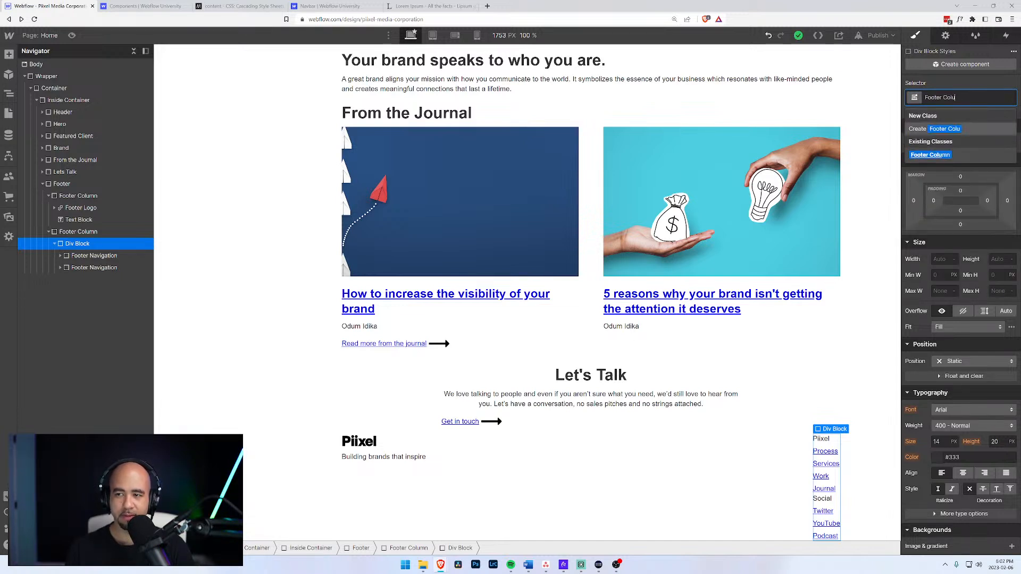
text(mns)
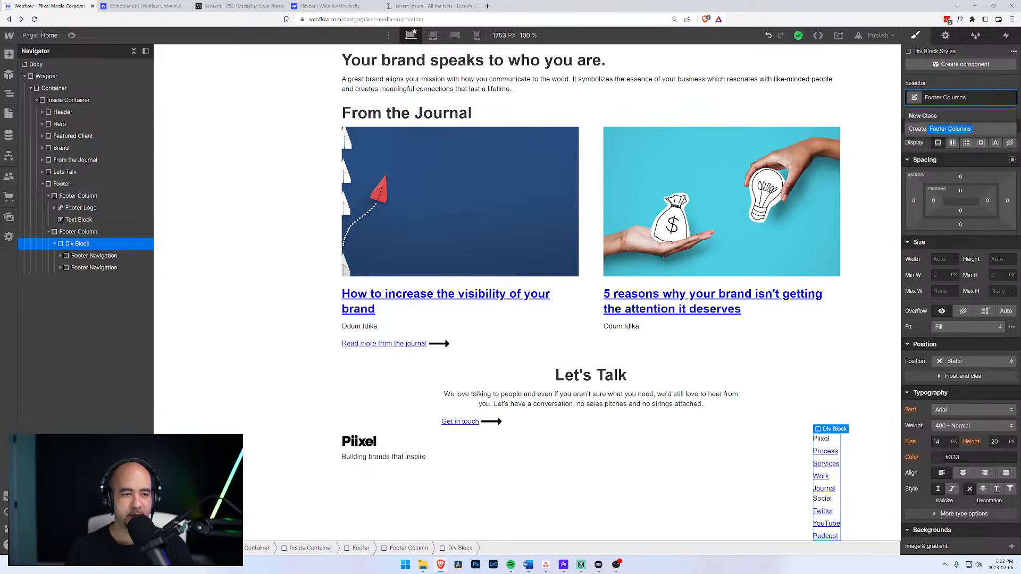
key(BackSpace)
text(Container)
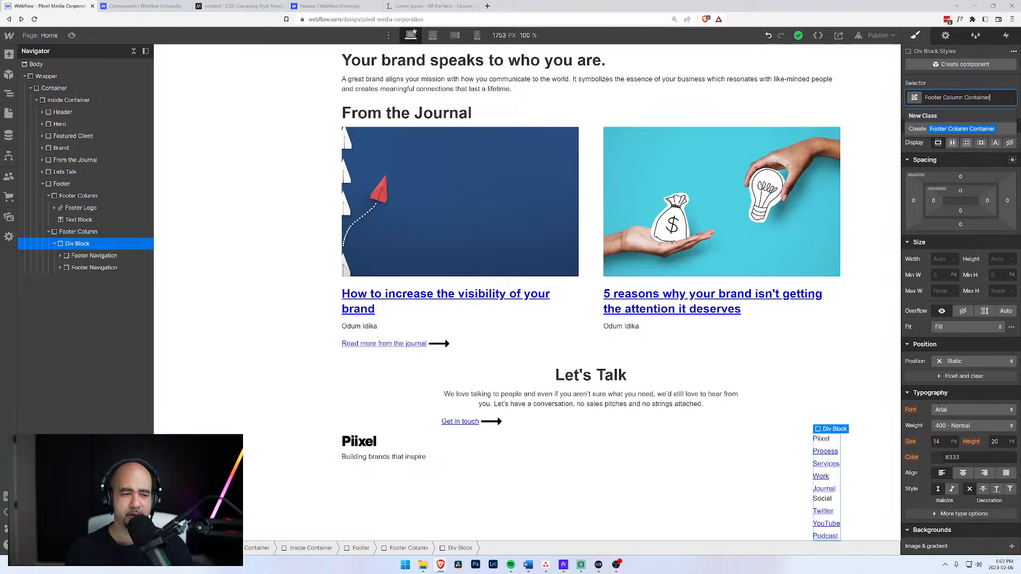
key(ctrl+shift+Left)
key(ctrl+shift+Left)
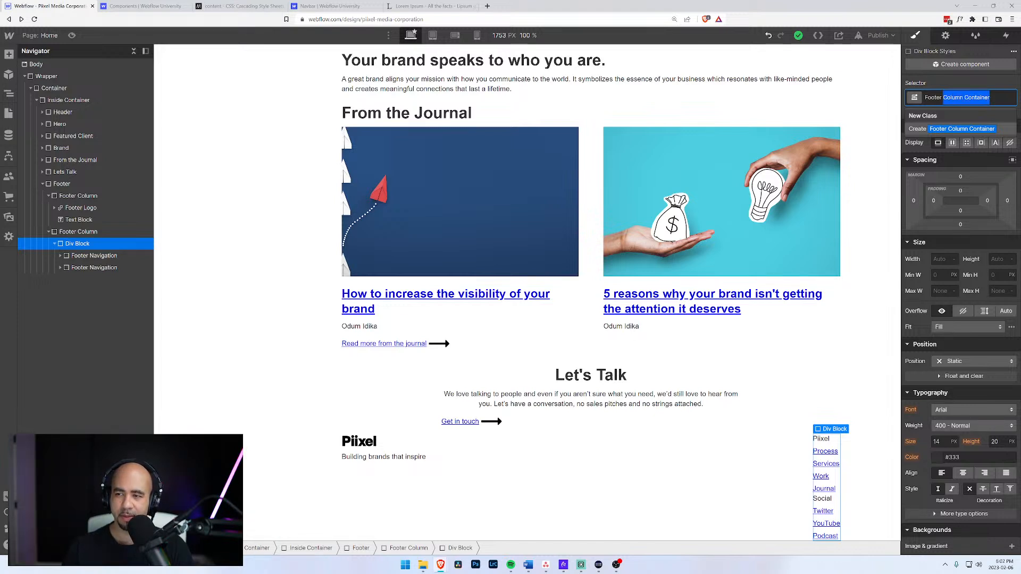
text(Navigation Cont)
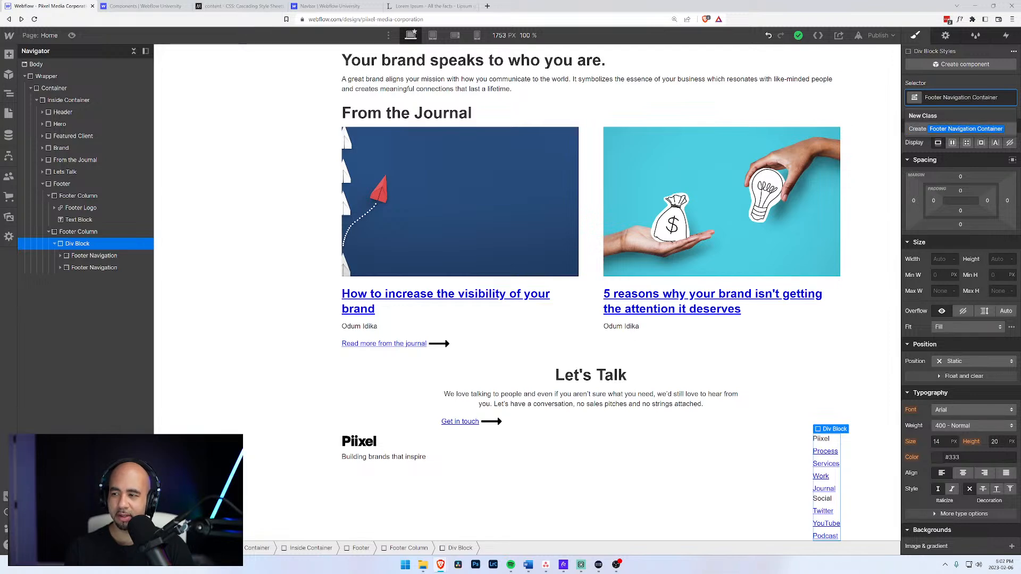
key(Return)
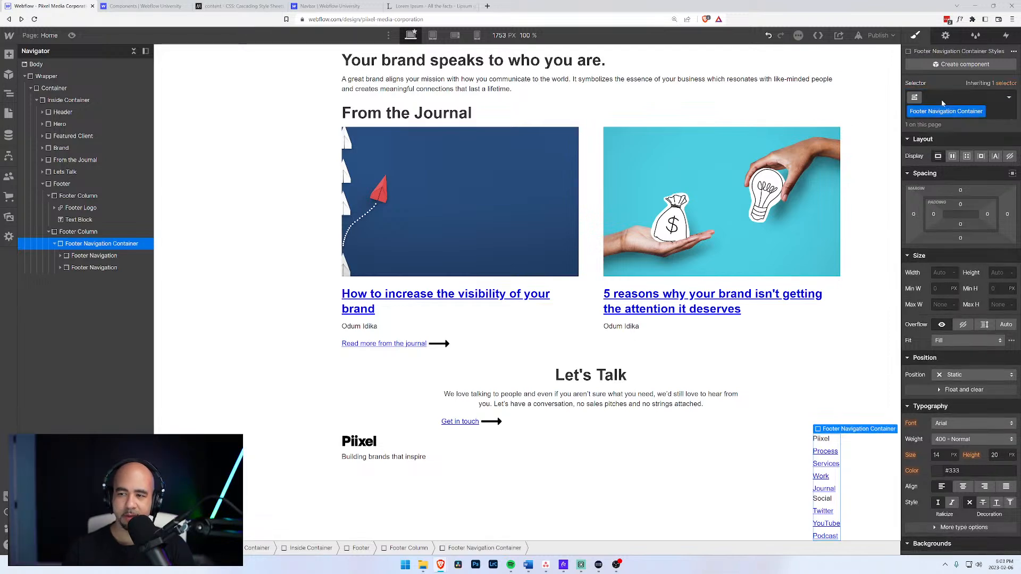
click(953, 157)
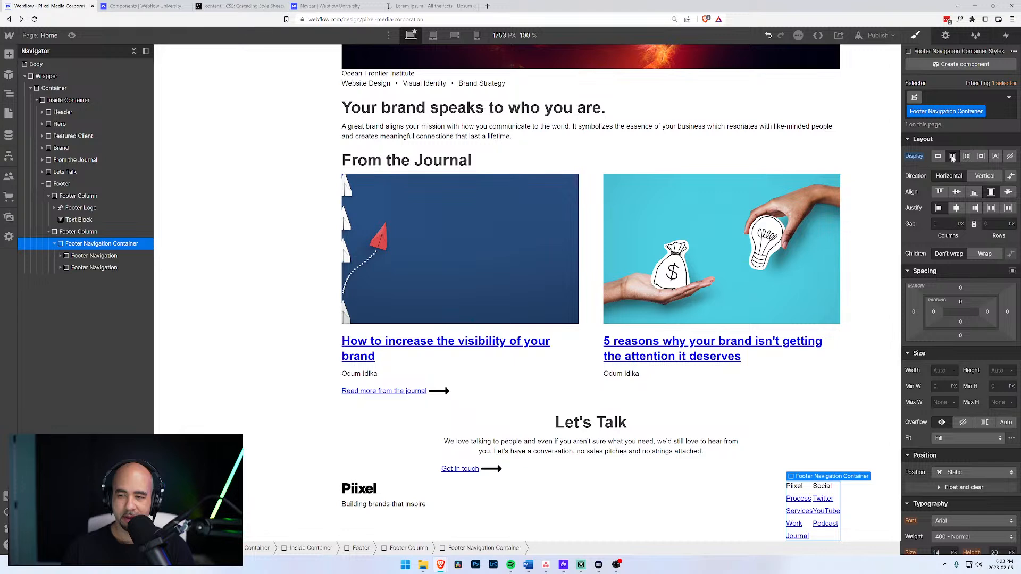
Give Footer Navigation Container an unlinked gap of 100 px columns and 50 px rows.
click(934, 224)
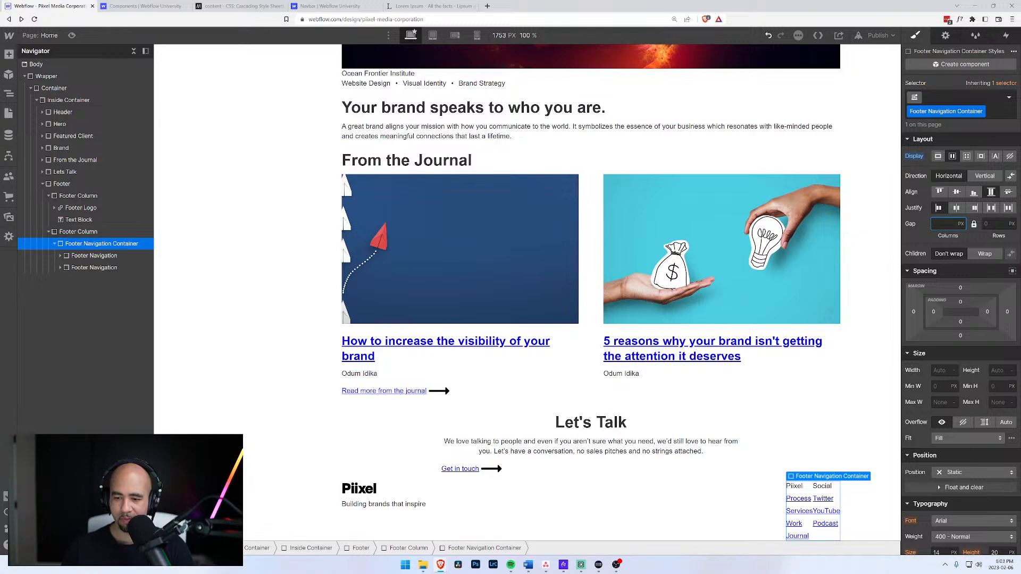
text(50)
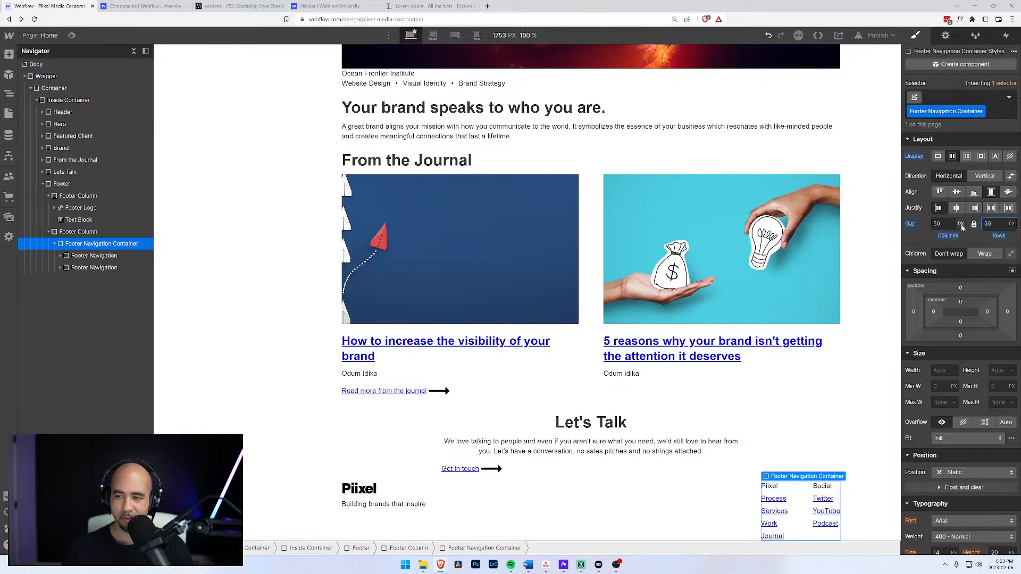
drag(955, 224, 942, 236)
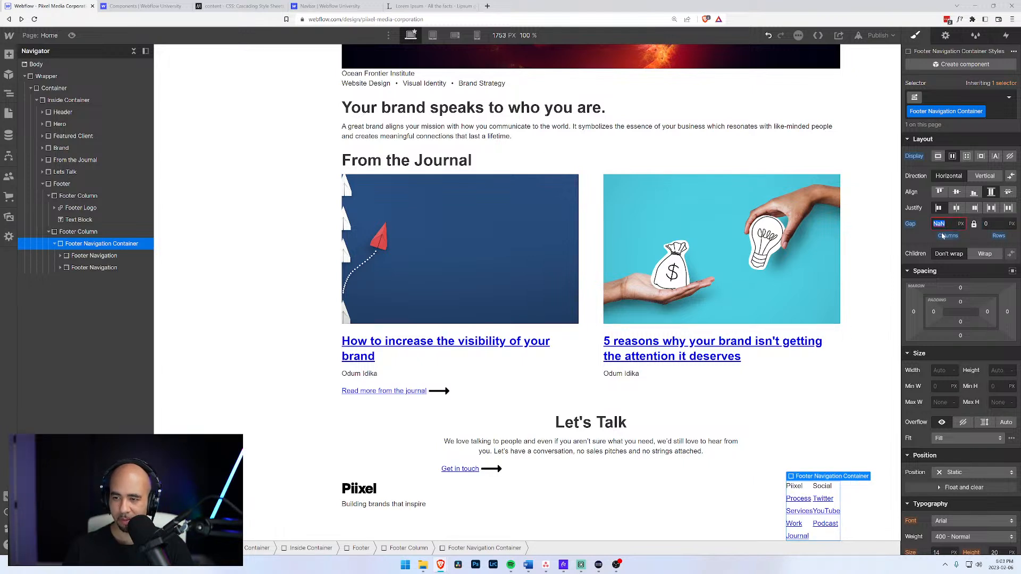
text(100)
key(Tab)
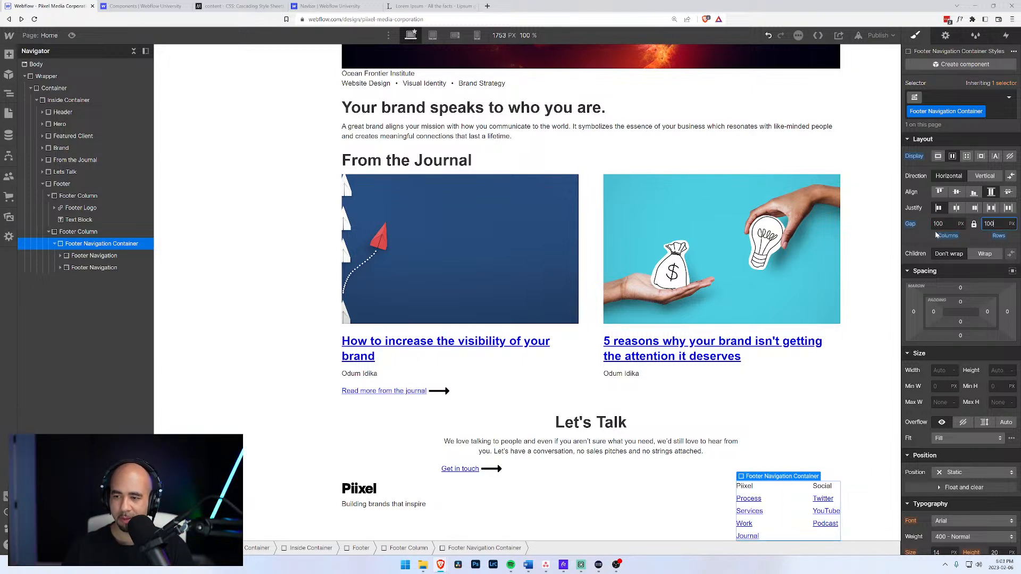
click(974, 225)
click(989, 225)
double_click(993, 224)
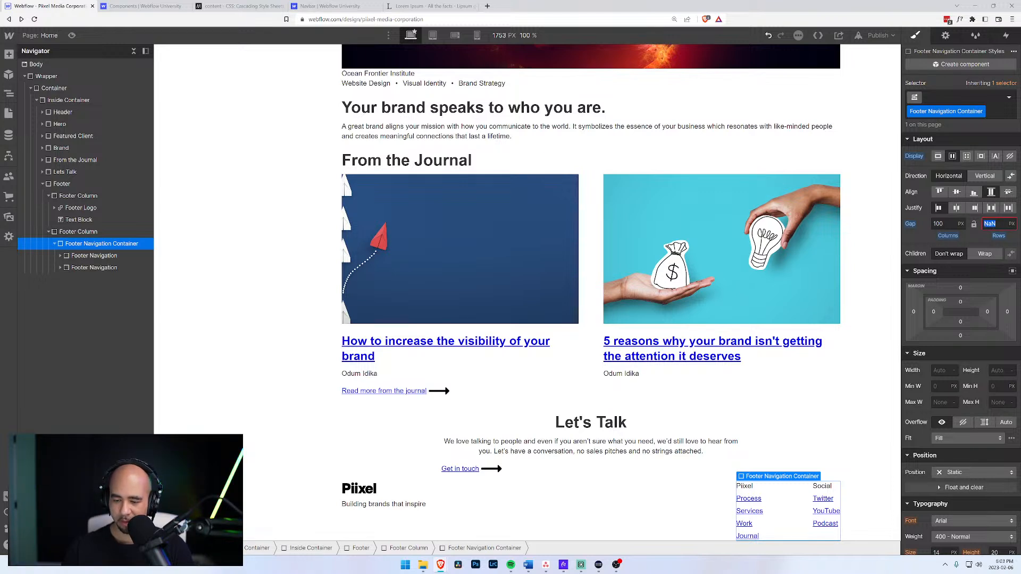
text(50)
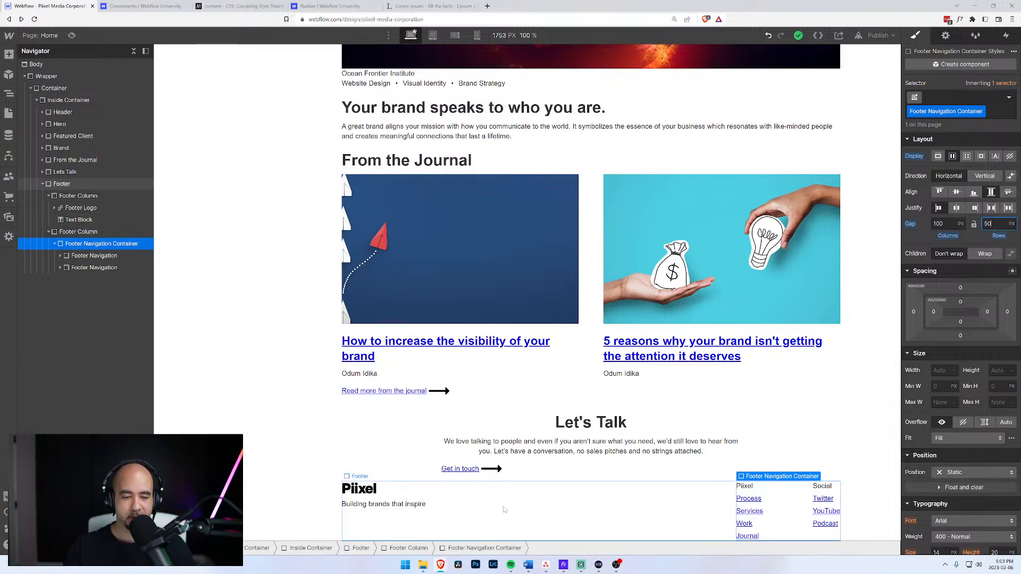
click(74, 232)
Insert a new empty div into the Footer and move it to the top.
click(48, 232)
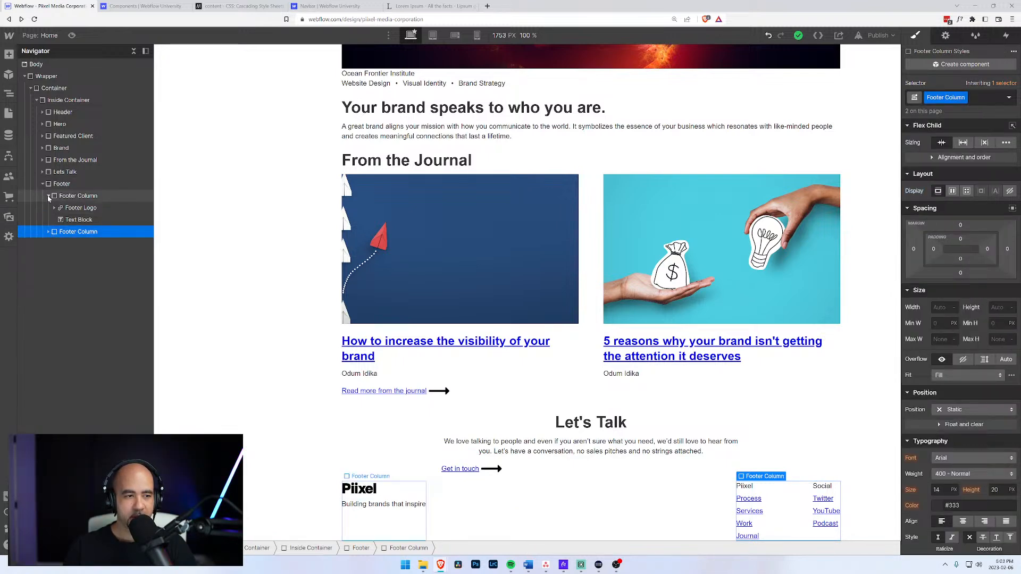
click(48, 196)
click(52, 186)
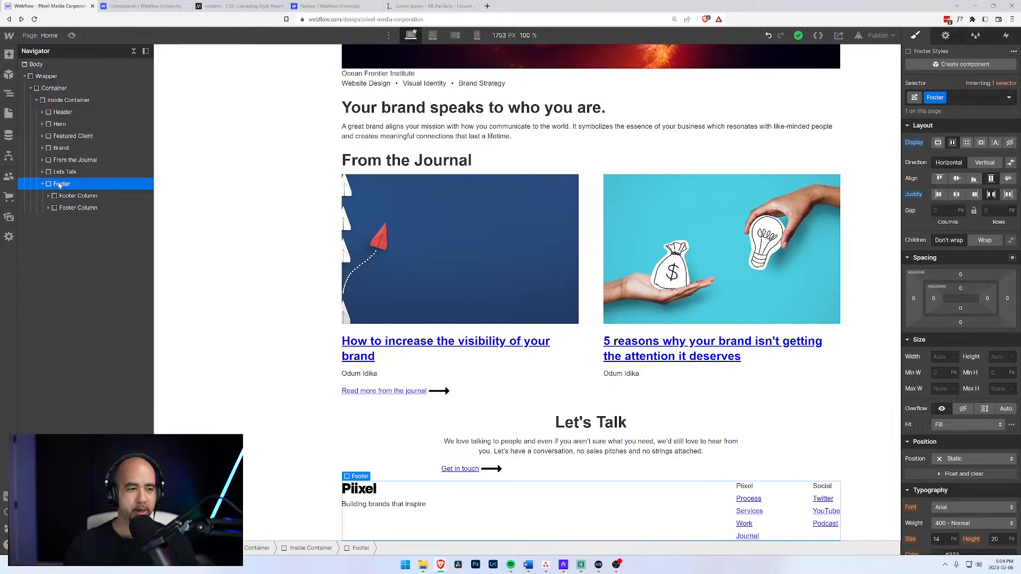
key(ctrl+e)
text(div)
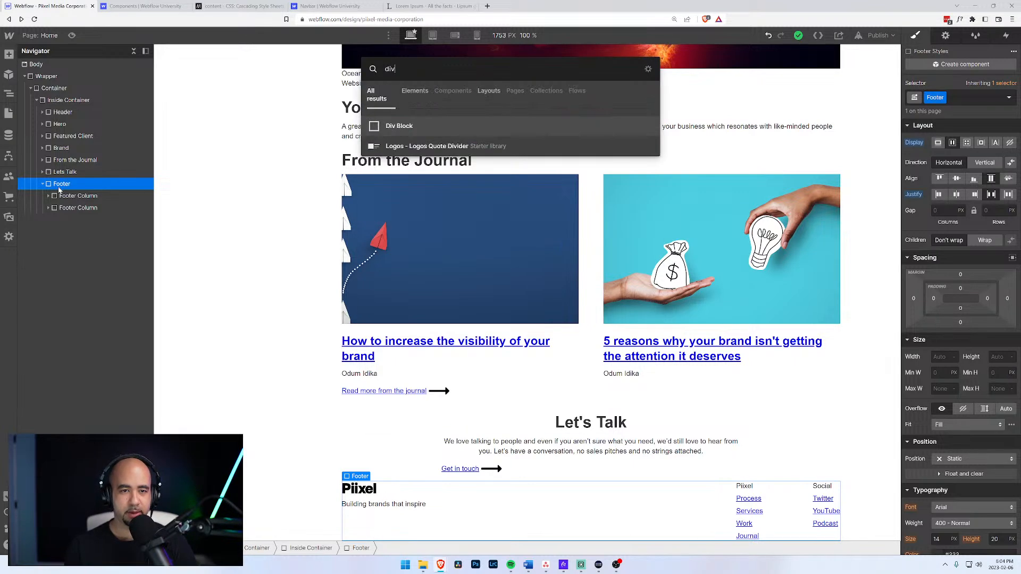
key(Return)
drag(55, 224, 60, 191)
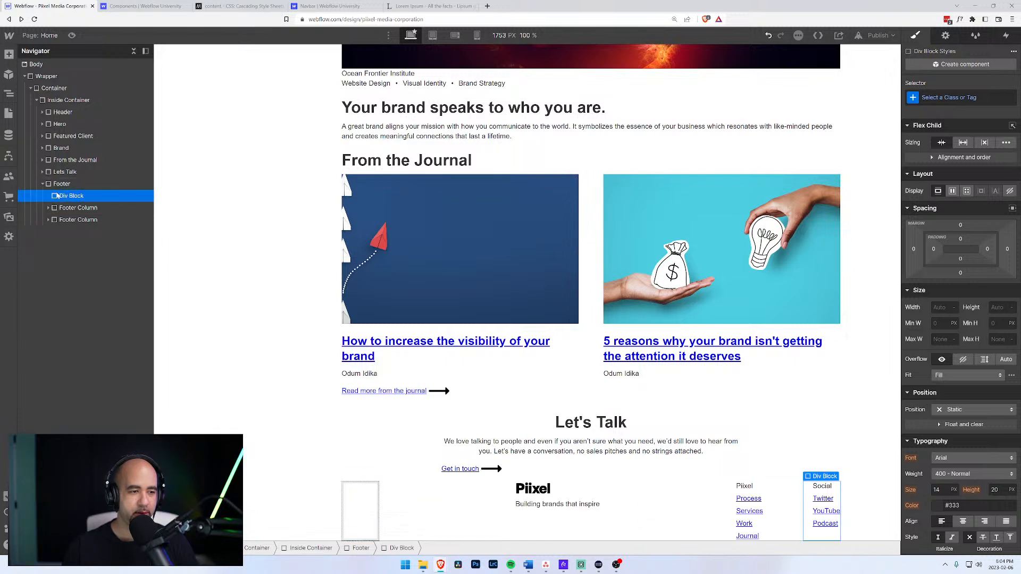
Create and apply the class 'Footer Top' on the new div.
click(925, 99)
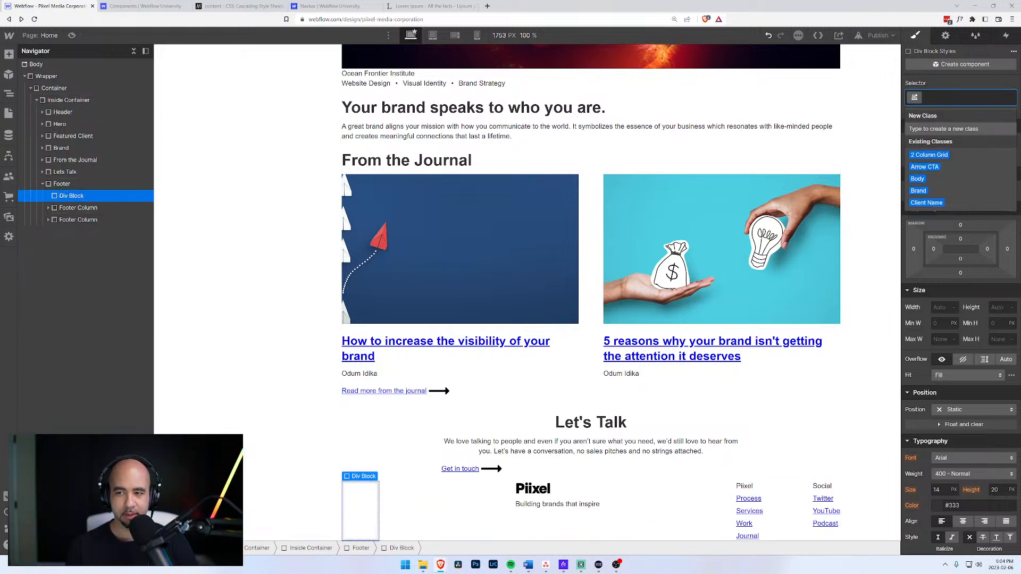
text(Footer)
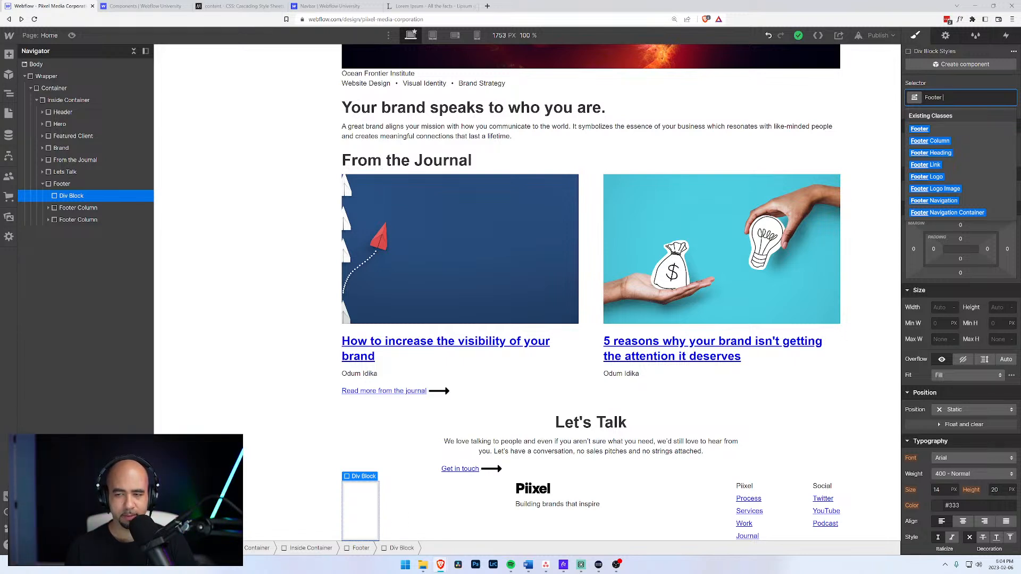
text(Top)
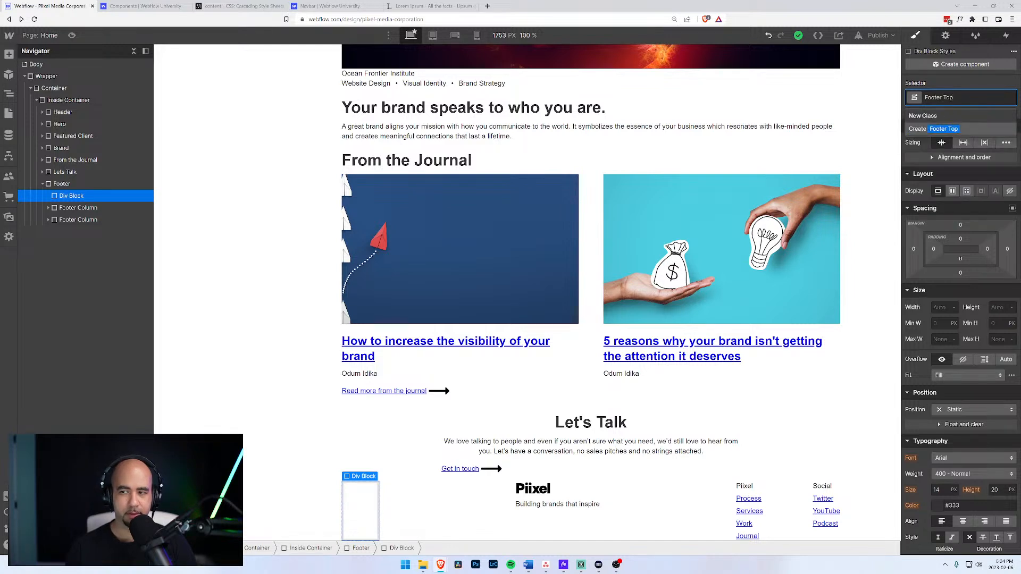
key(Return)
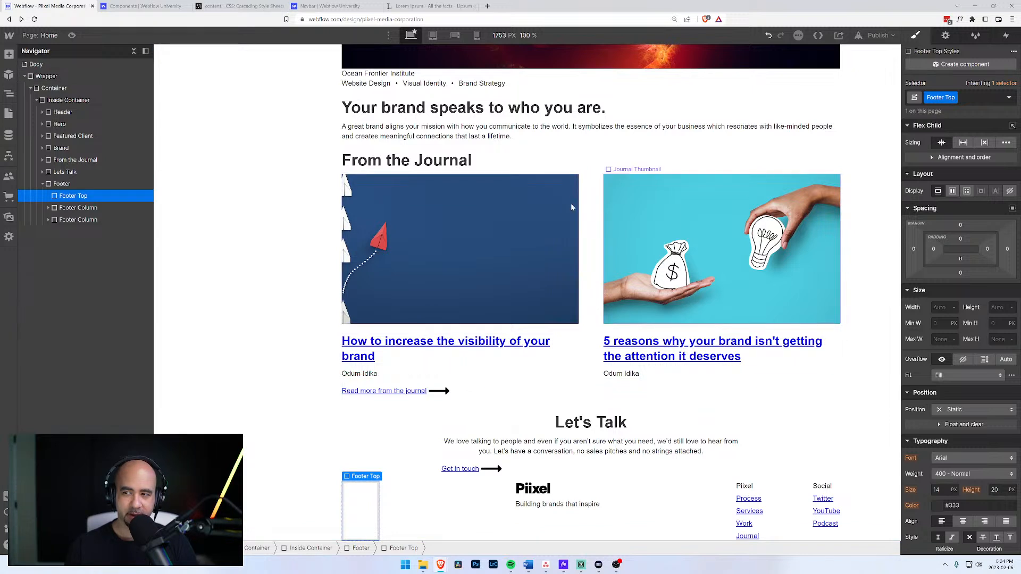
Move both Footer Columns into Footer Top and make it flex with space-between justification.
click(57, 221)
drag(57, 221, 62, 201)
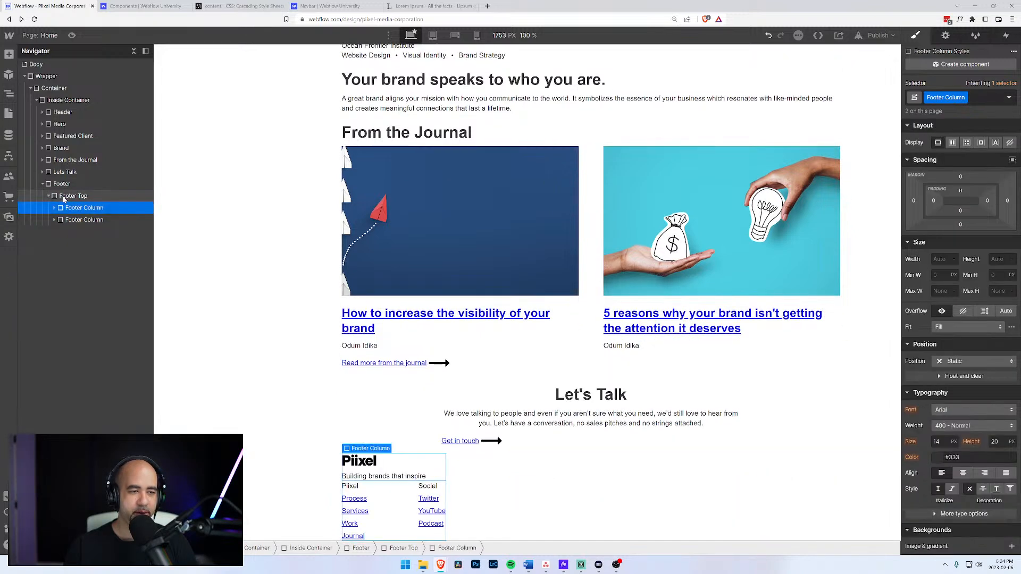
click(62, 197)
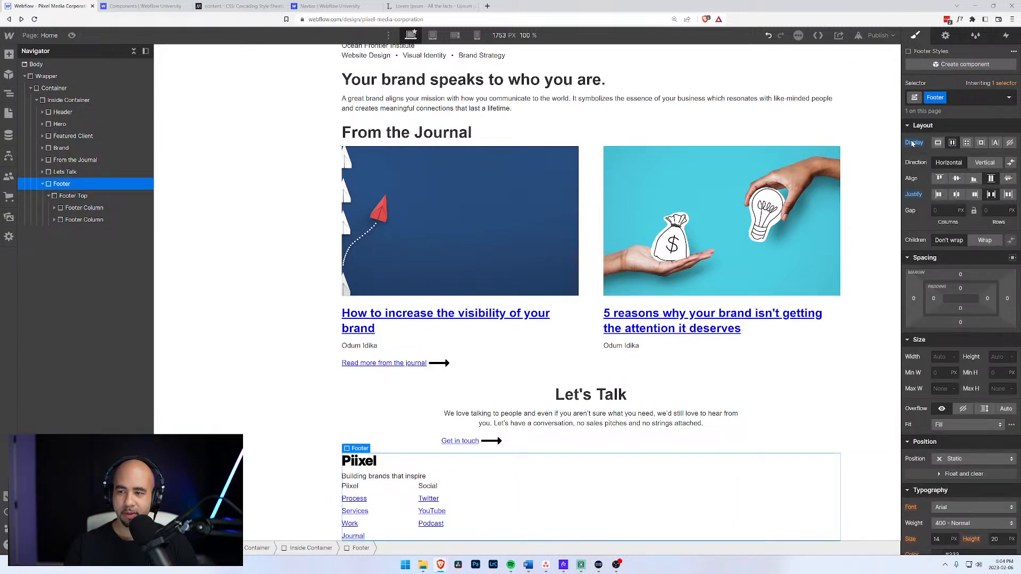
click(62, 184)
click(76, 196)
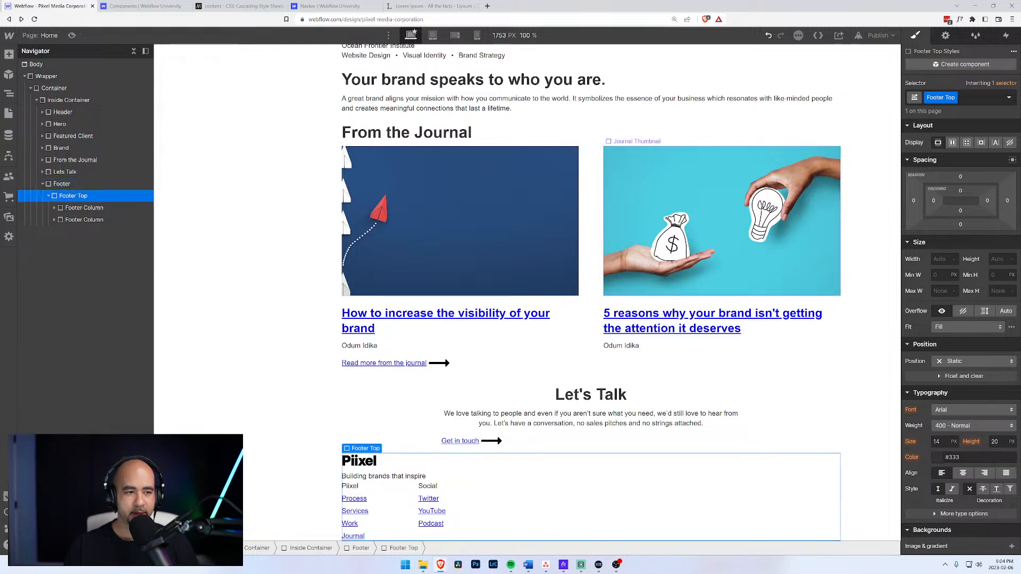
click(953, 143)
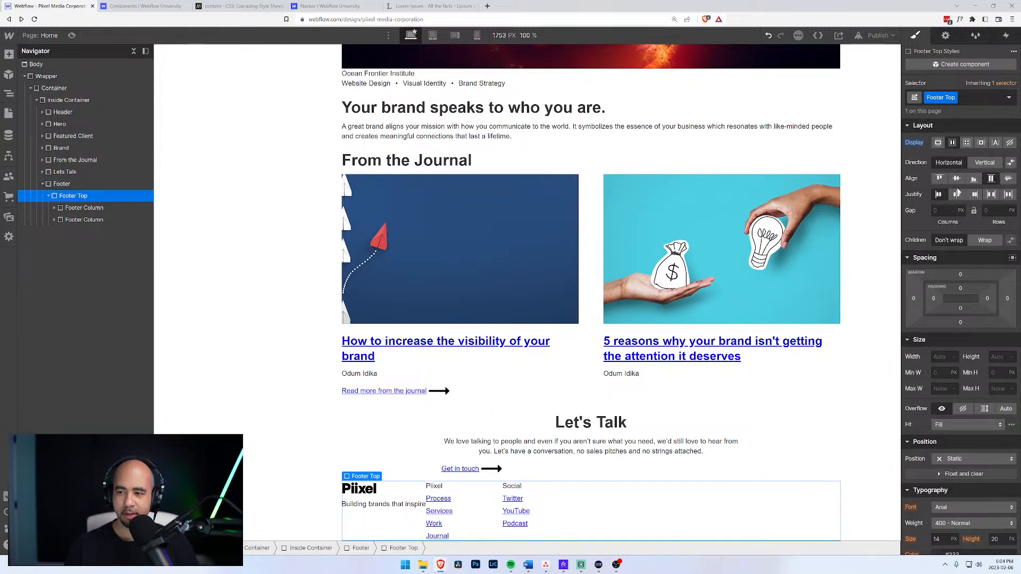
click(992, 194)
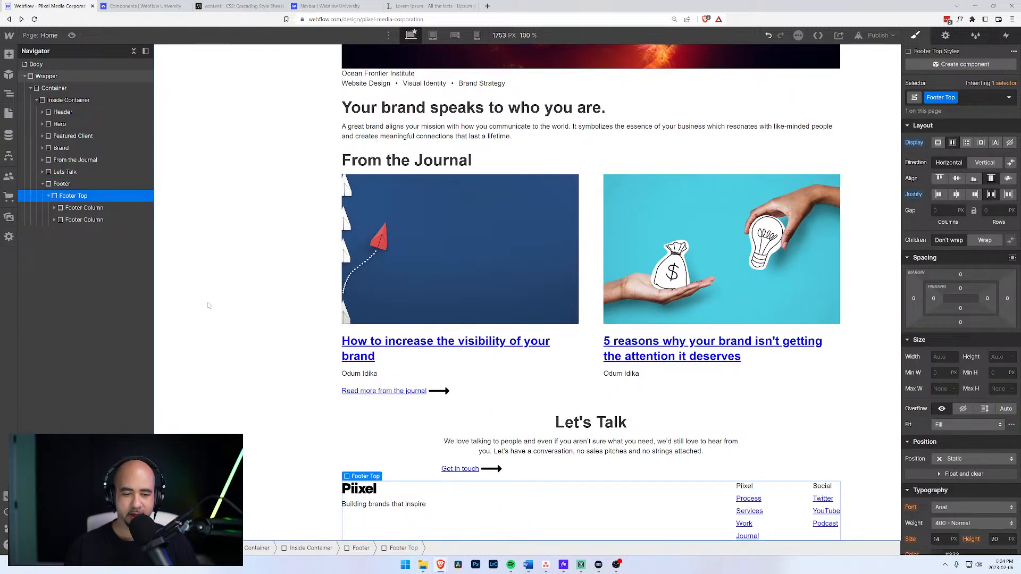
Add a new div to the Footer classed 'Footer Bottom'.
click(84, 220)
click(49, 197)
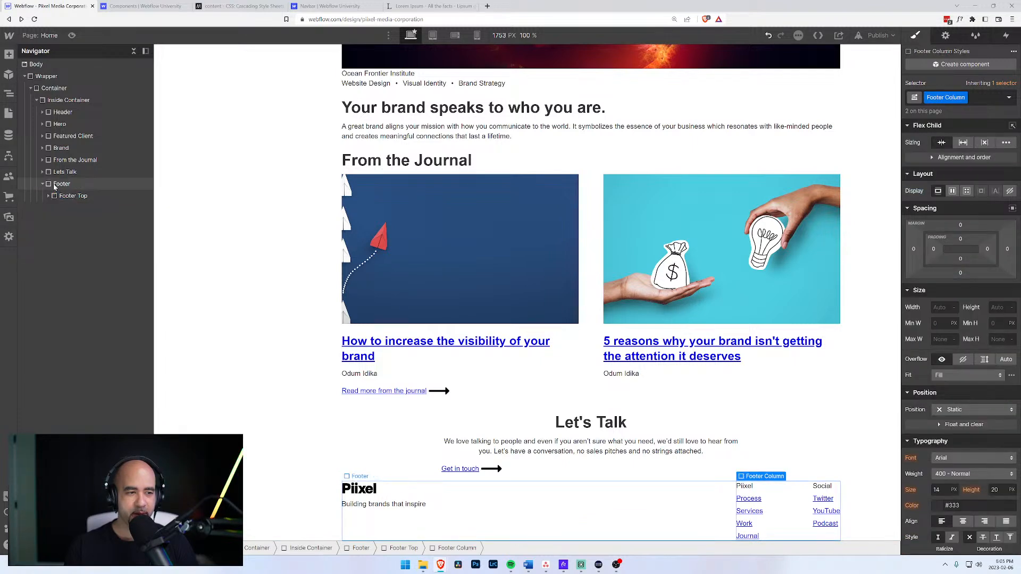
click(59, 184)
key(ctrl+e)
text(div)
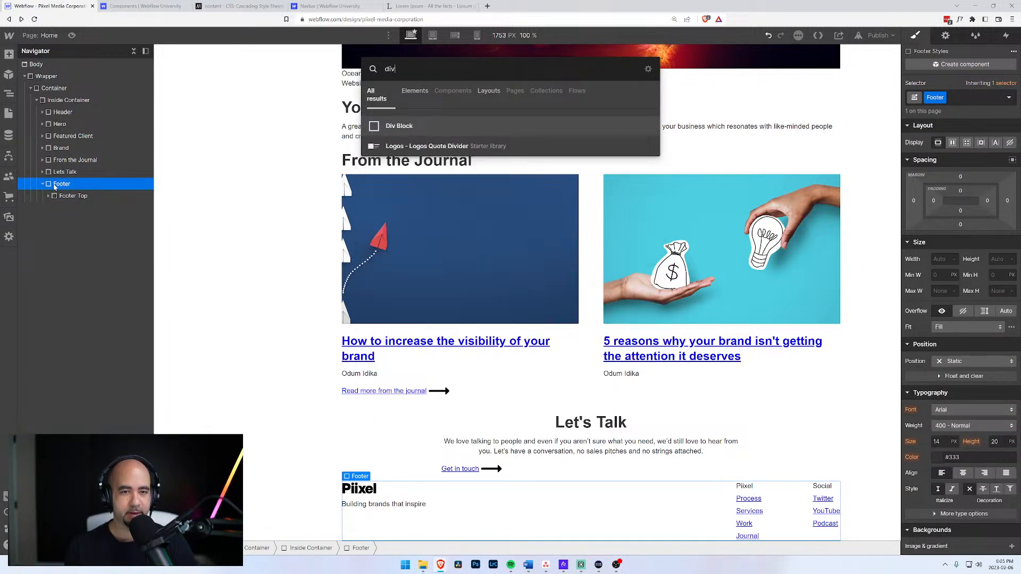
key(Return)
key(ctrl+Return)
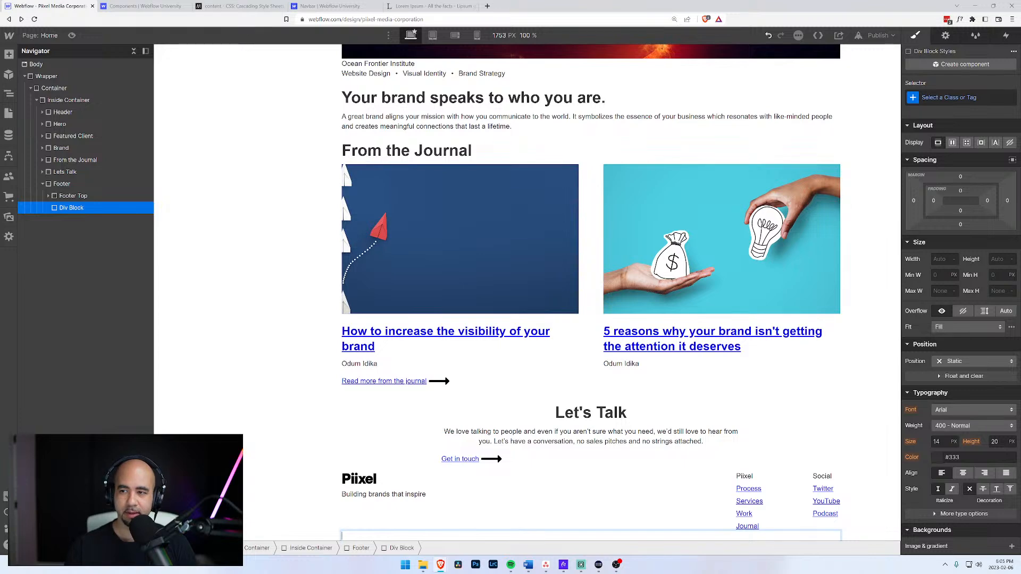
text(Footer Bottom)
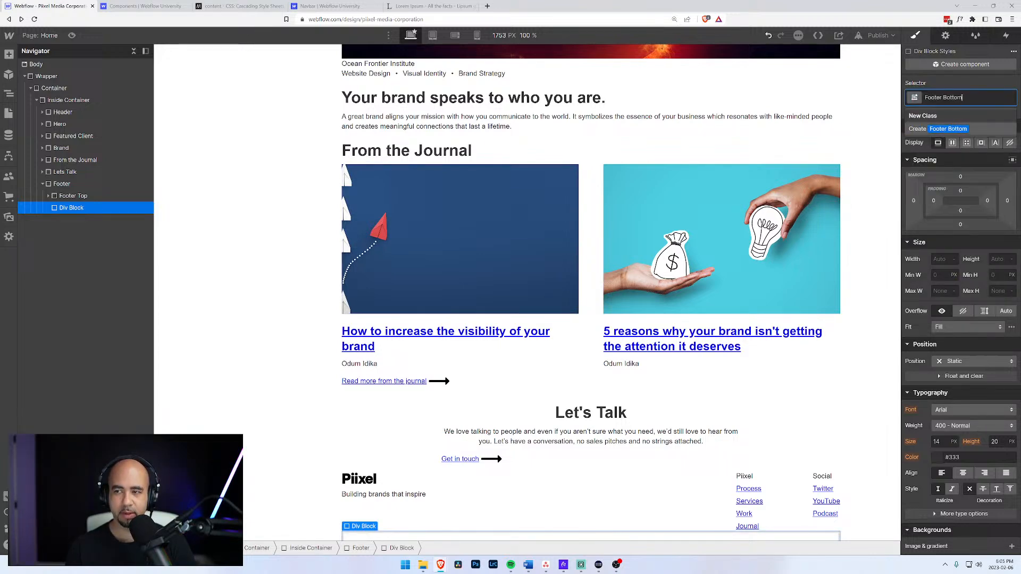
key(Return)
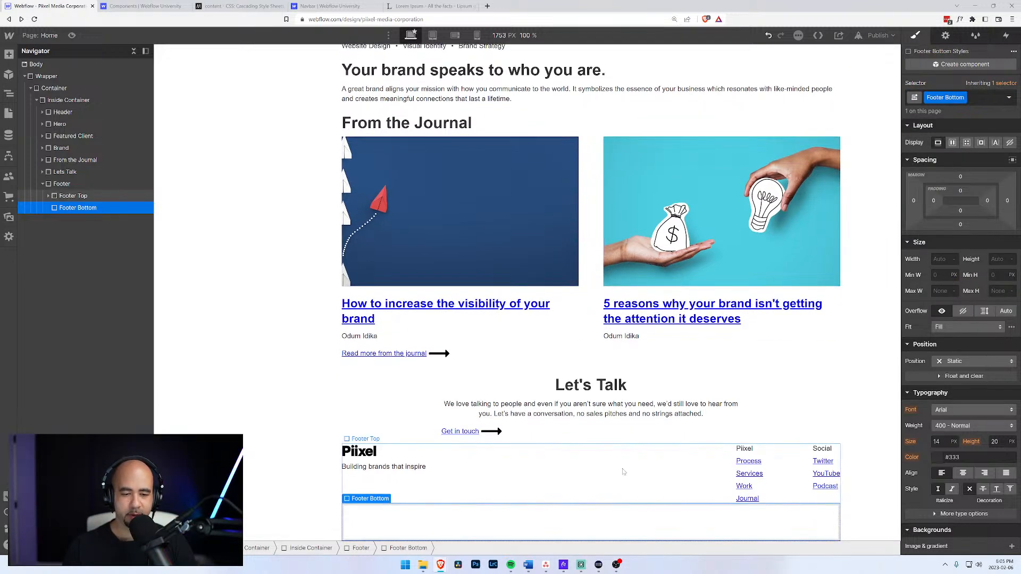
Insert a Form Block with Name and Email fields into Footer Bottom.
key(ctrl+e)
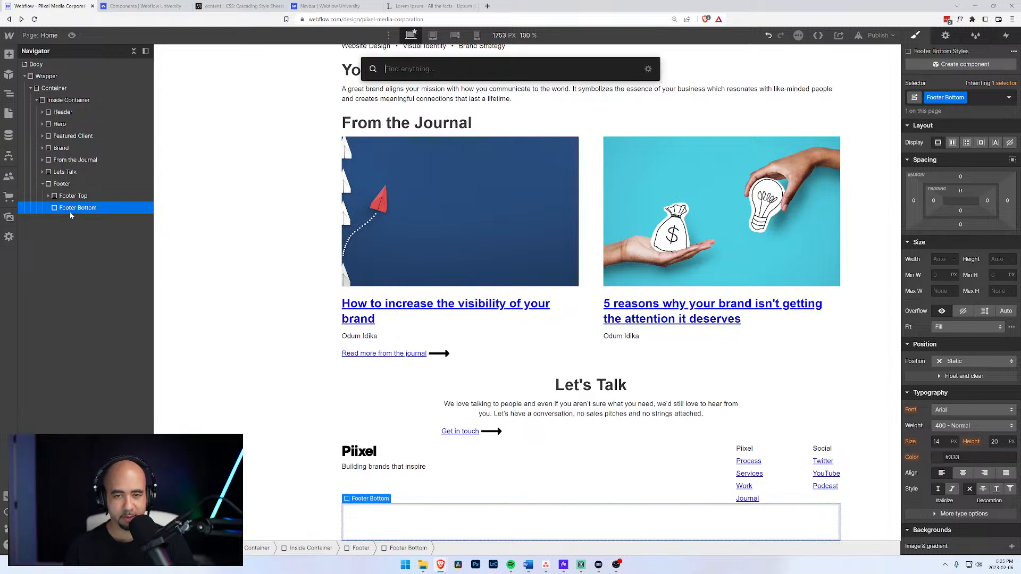
text(for)
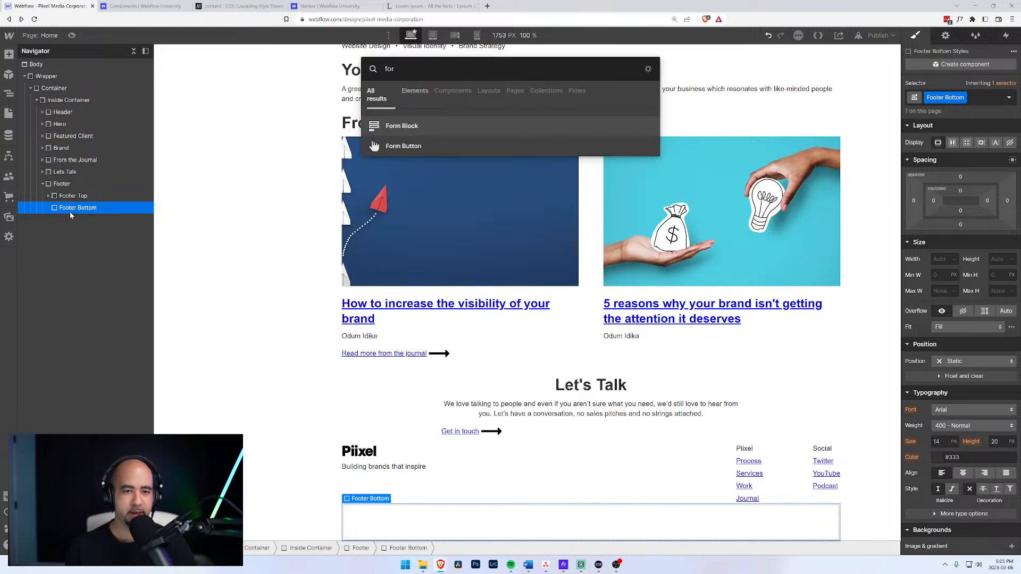
key(Return)
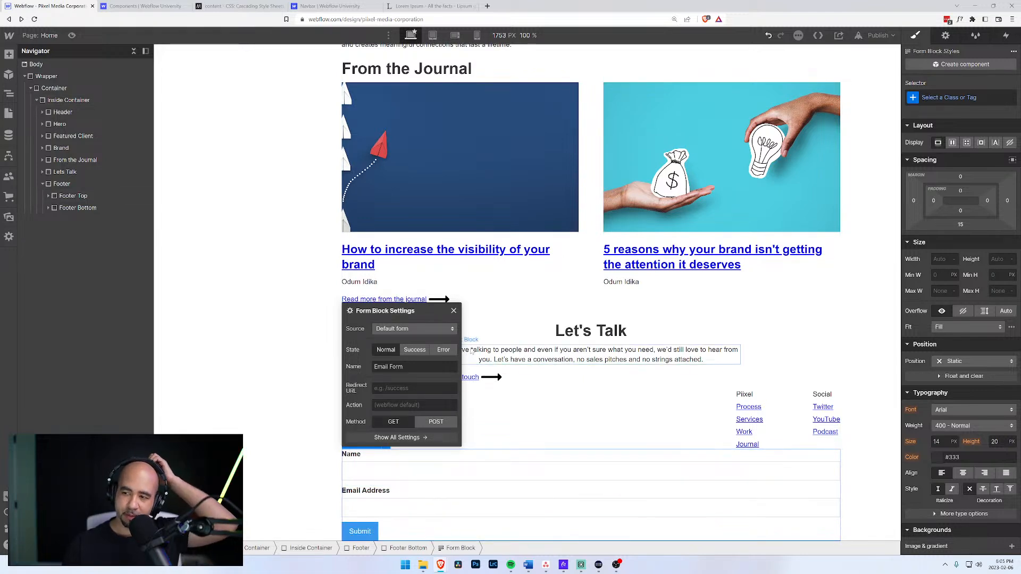
click(453, 311)
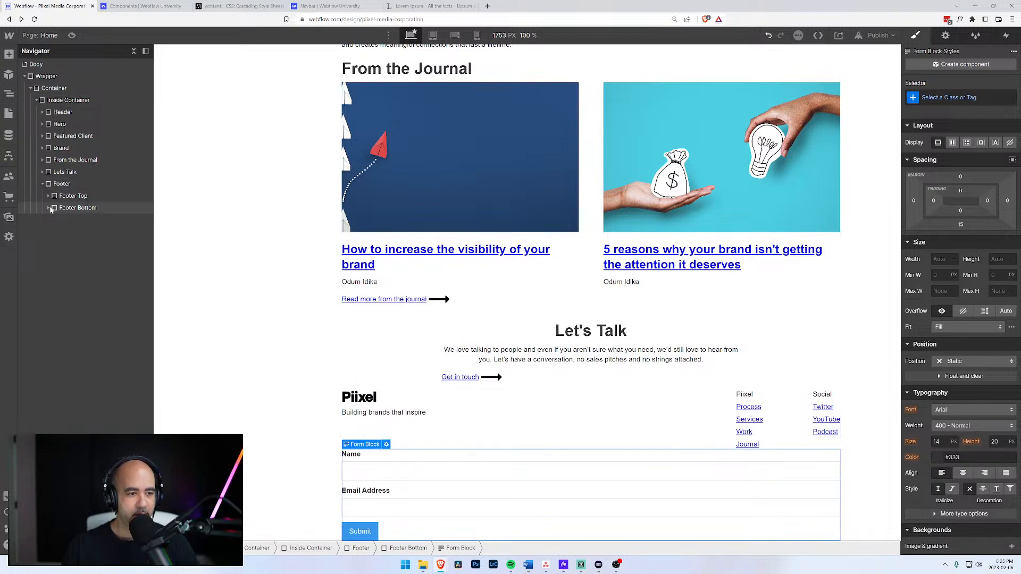
Give the form block the new class 'Subscription Form'.
click(49, 208)
click(950, 98)
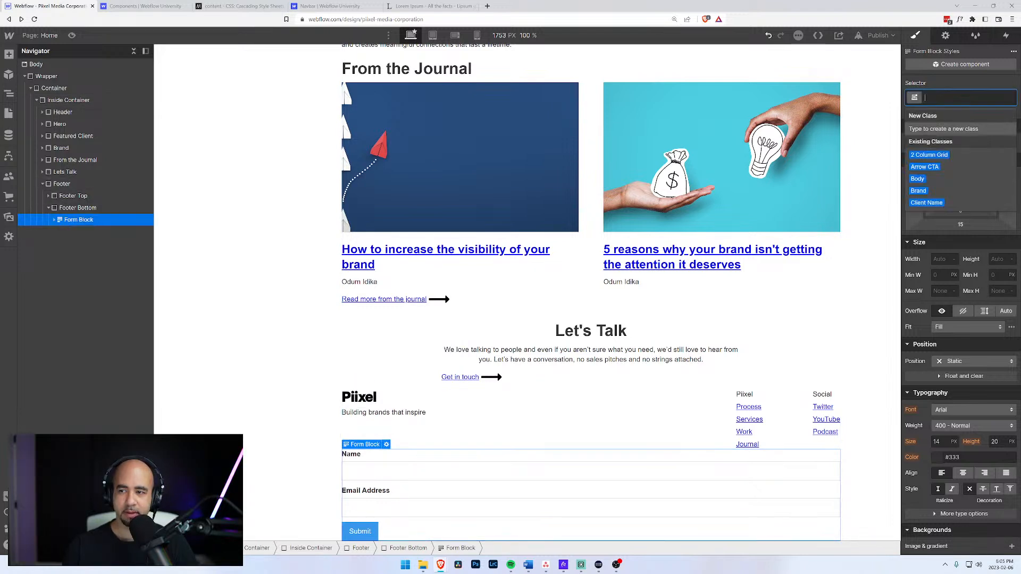
text(Subscript)
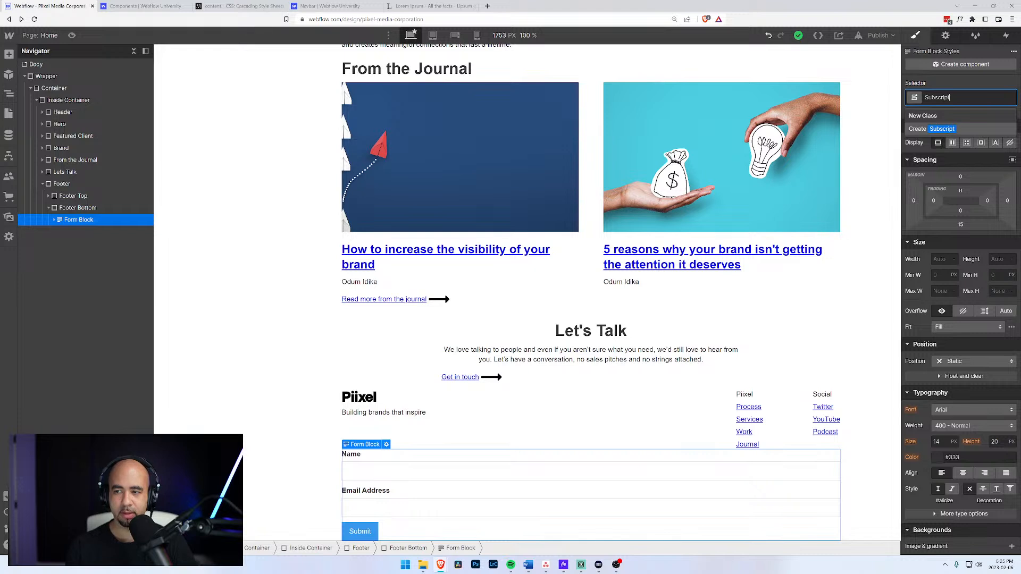
text(ion Form)
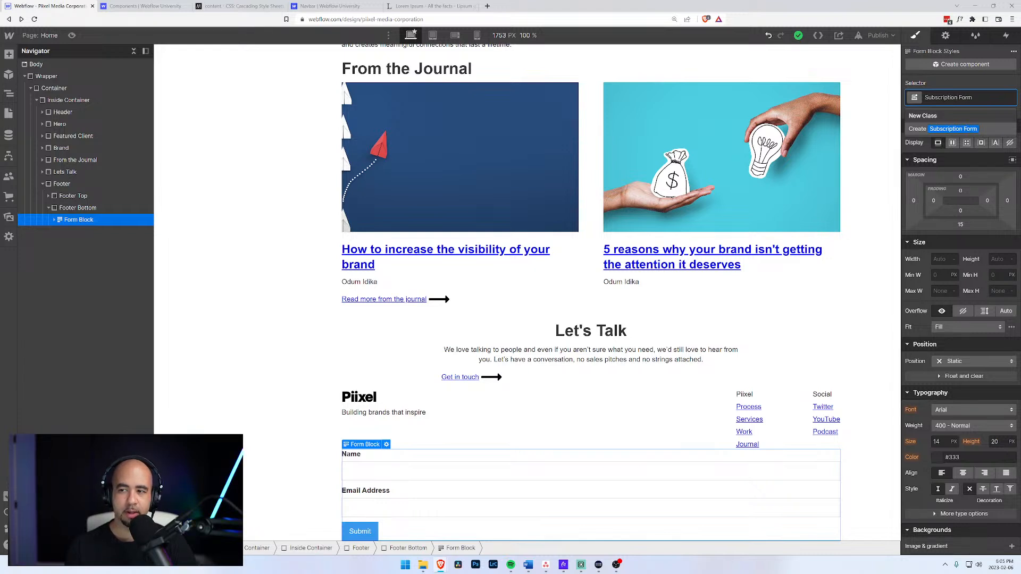
key(Return)
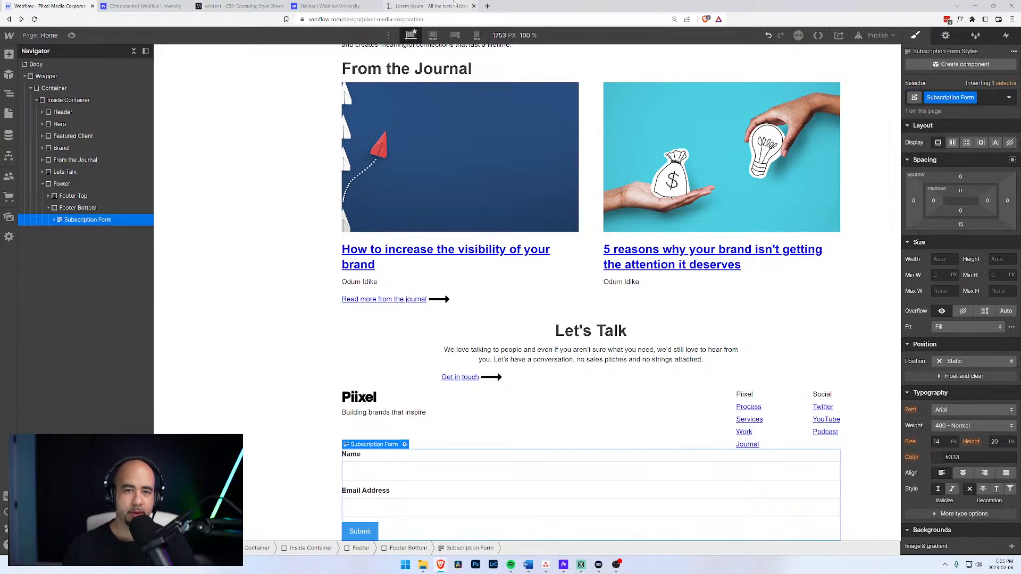
click(487, 6)
Go to mailchimp.com and log in using the saved credentials.
text(mailchimp.com)
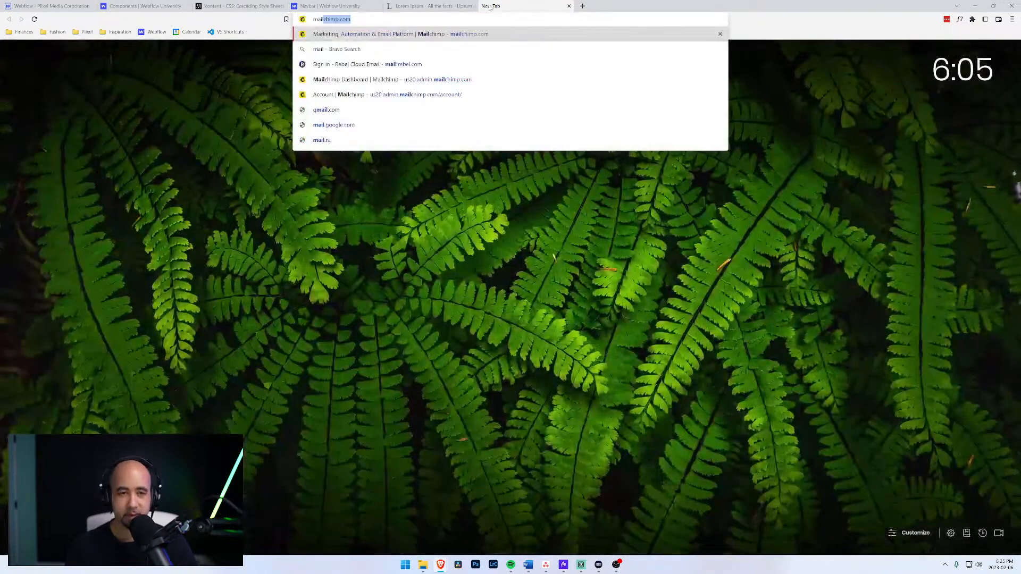
key(Return)
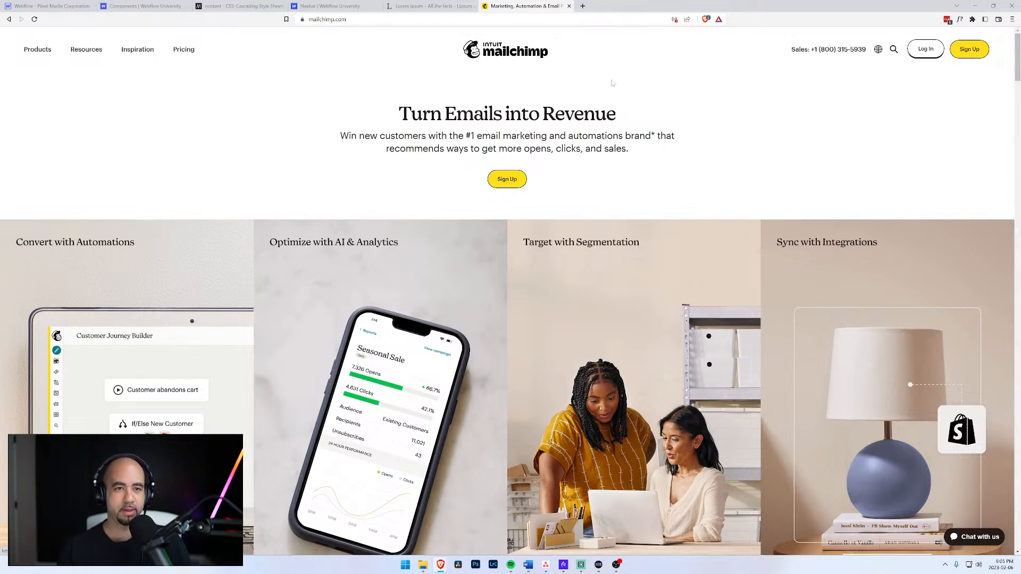
click(930, 53)
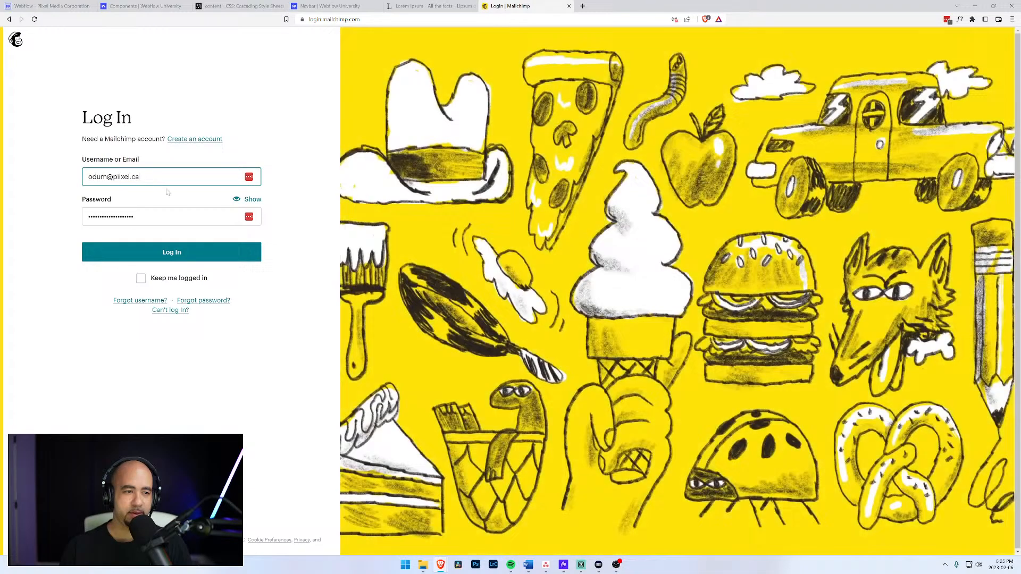
click(187, 249)
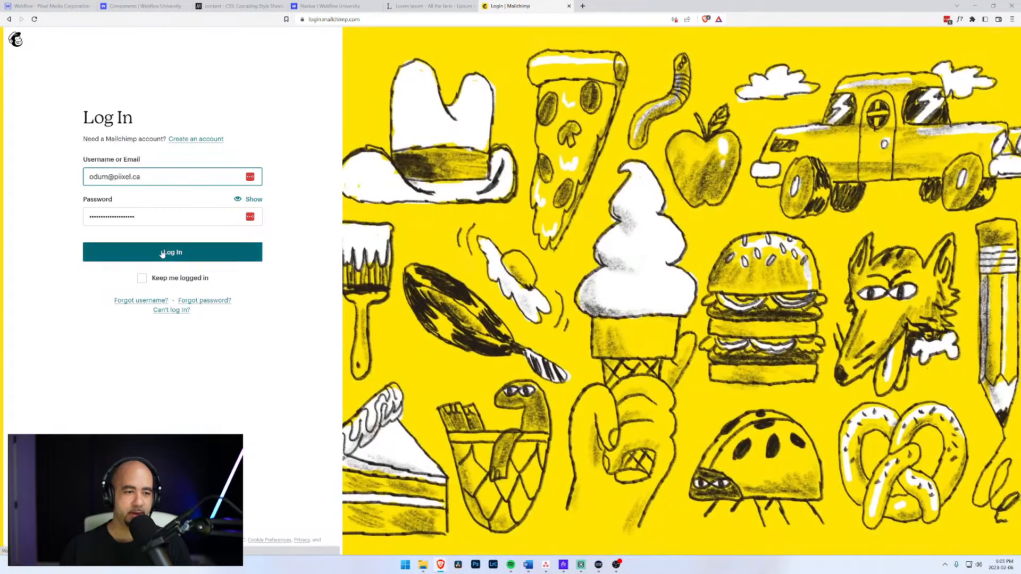
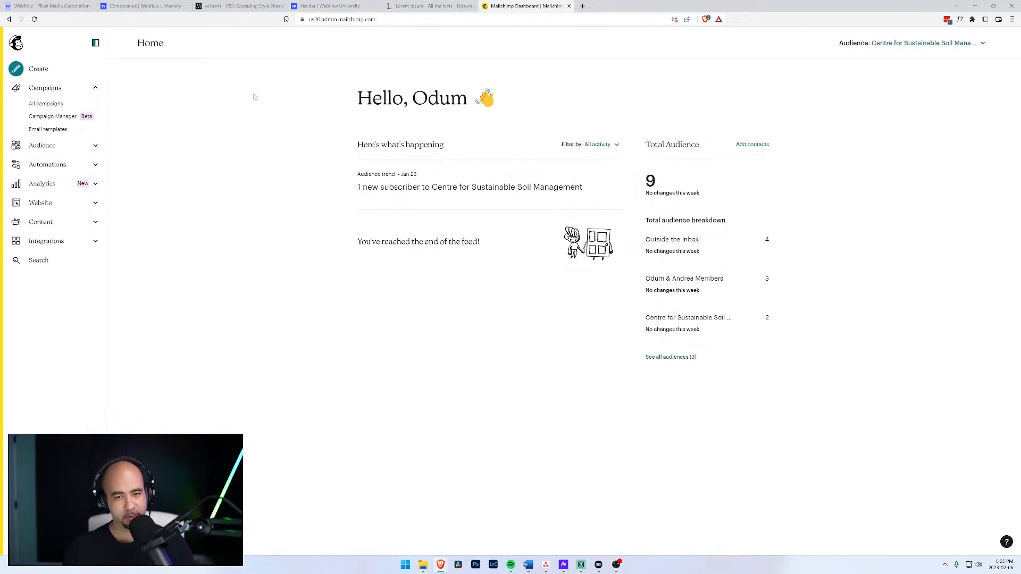
Open Mailchimp's Audience dashboard and review the audience list, management menu and the 2 contacts.
click(44, 151)
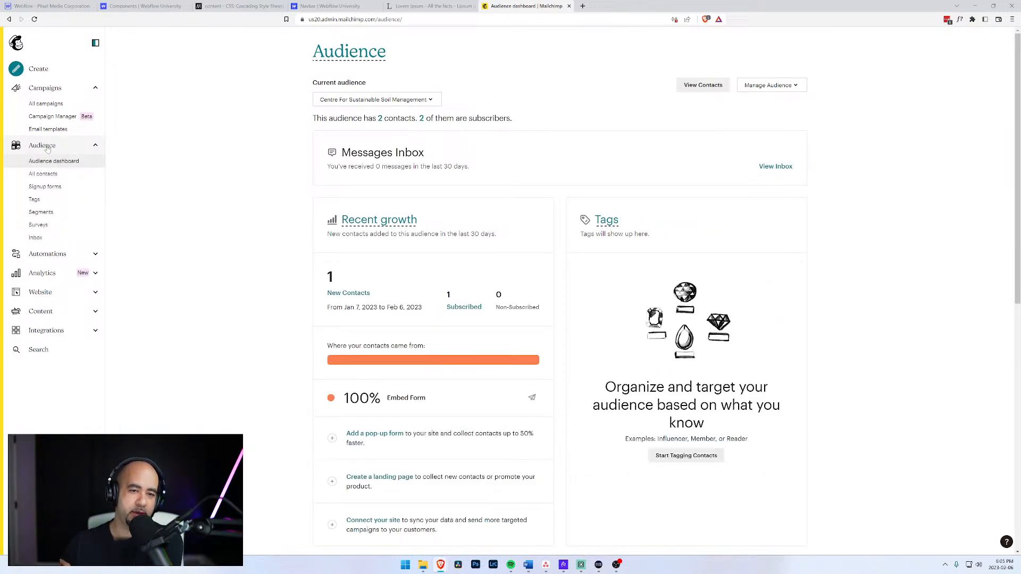
click(431, 103)
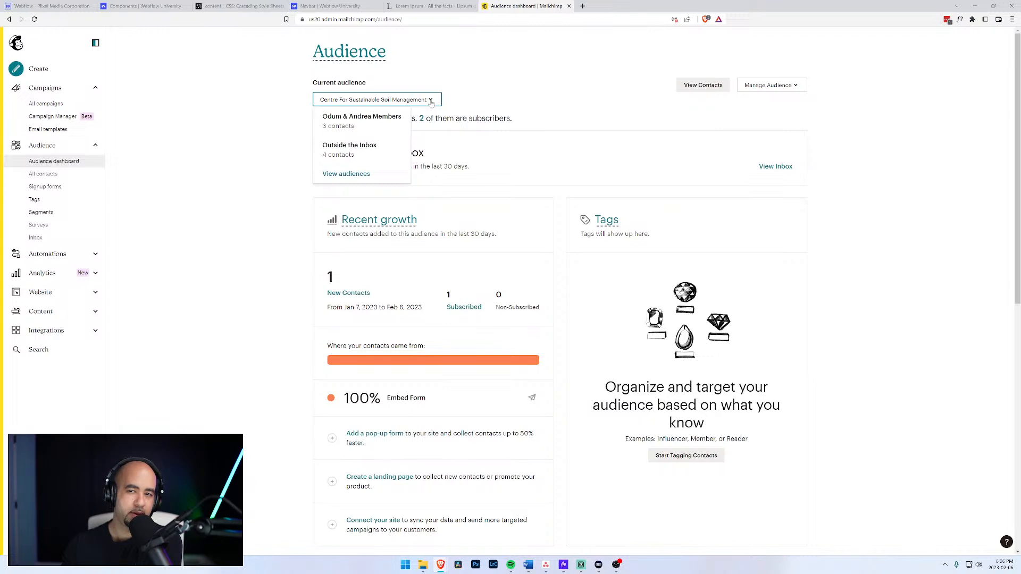
click(431, 103)
click(805, 86)
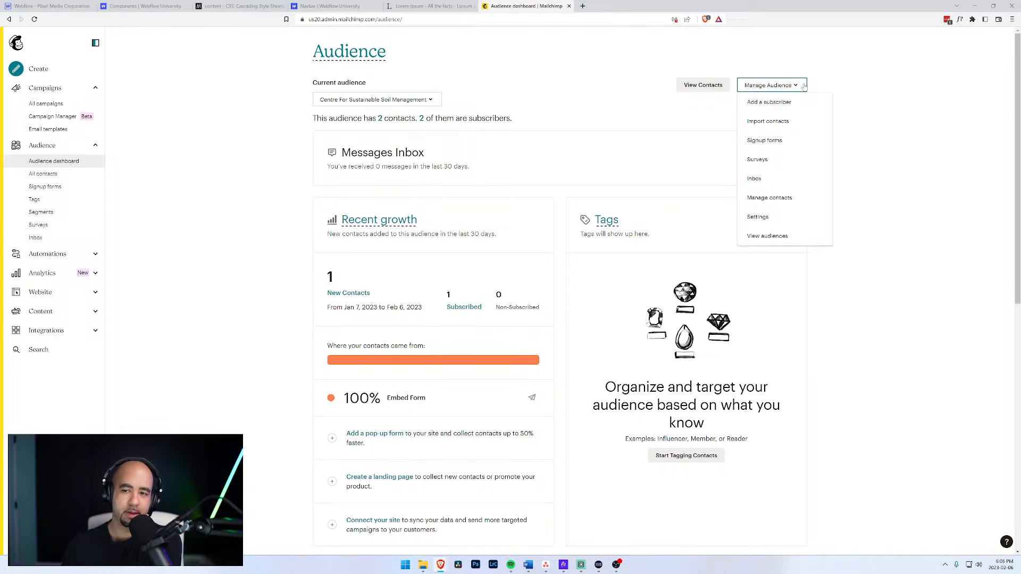
click(654, 78)
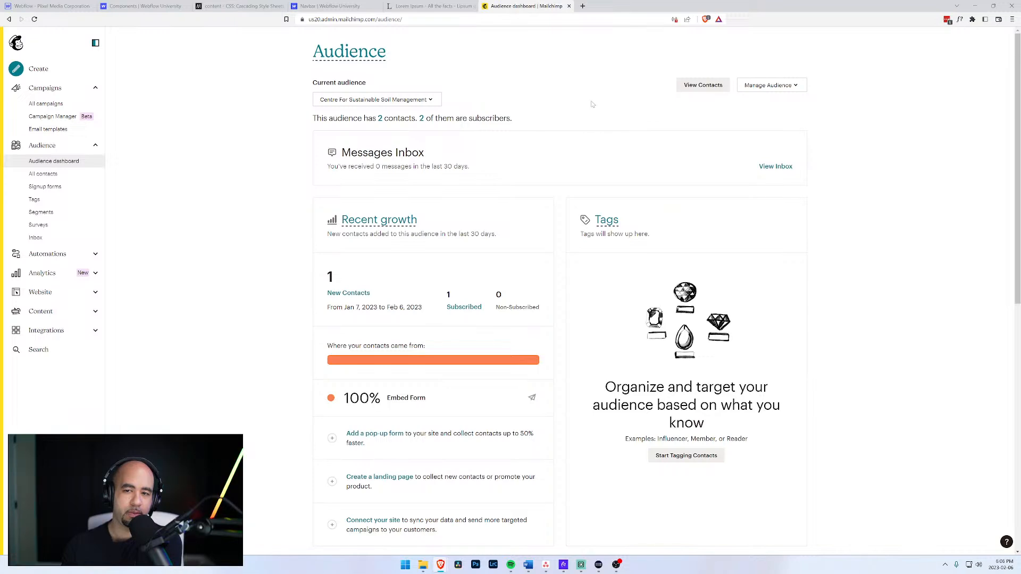
scroll(304, 221, down, 5)
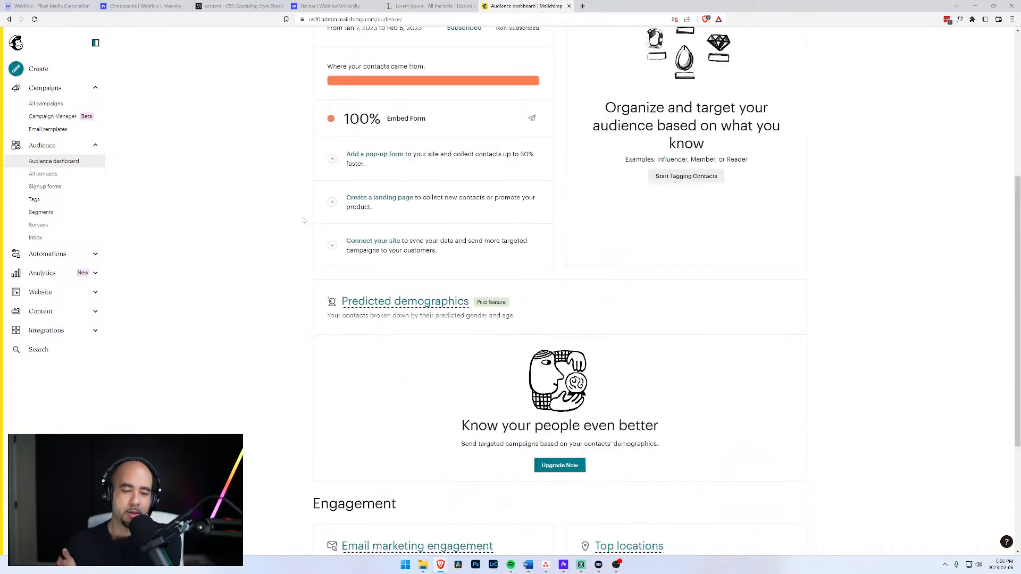
scroll(303, 220, up, 4)
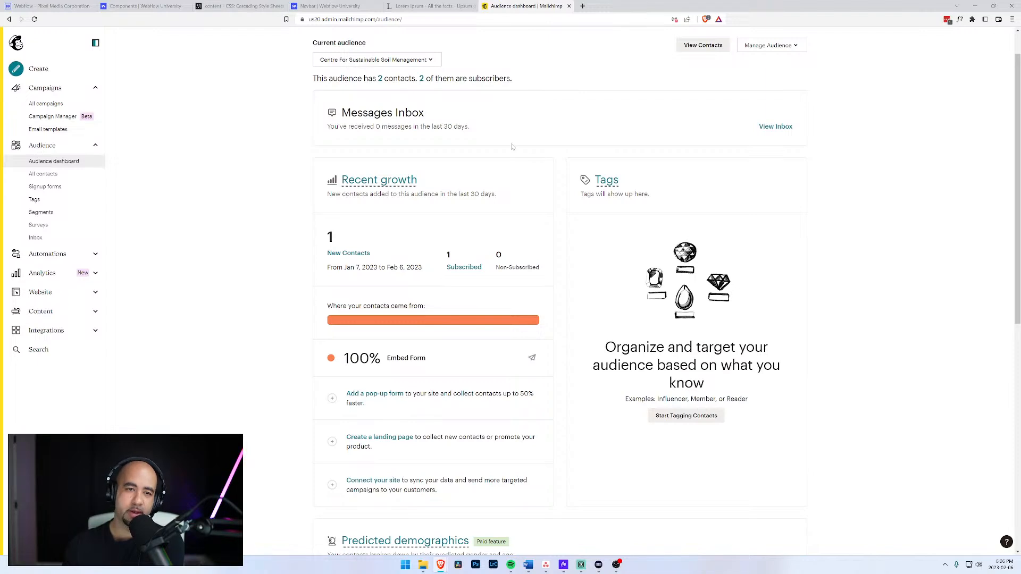
scroll(512, 146, up, 1)
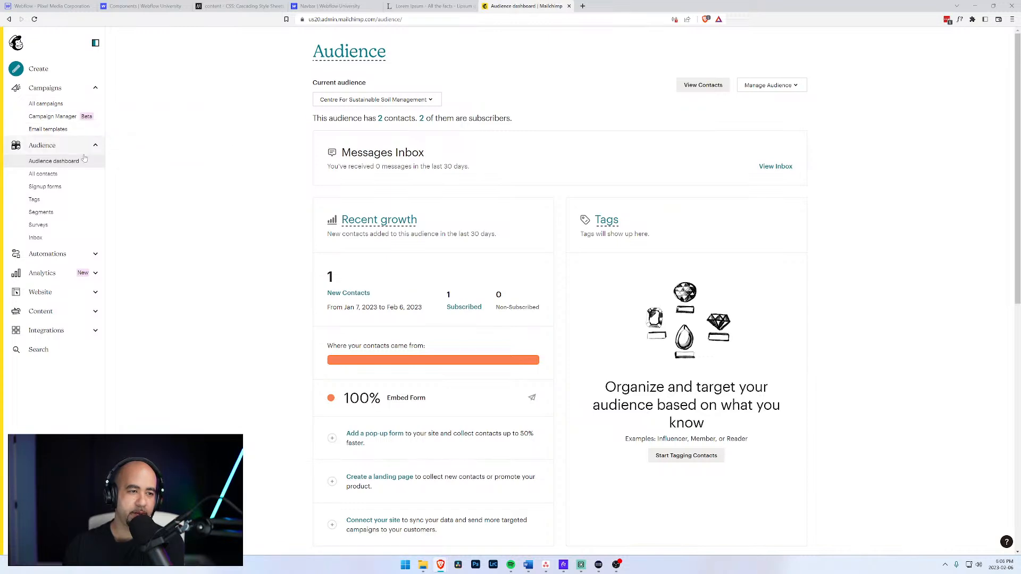
Close the Lorem Ipsum tab and return to the Webflow Designer project.
click(472, 6)
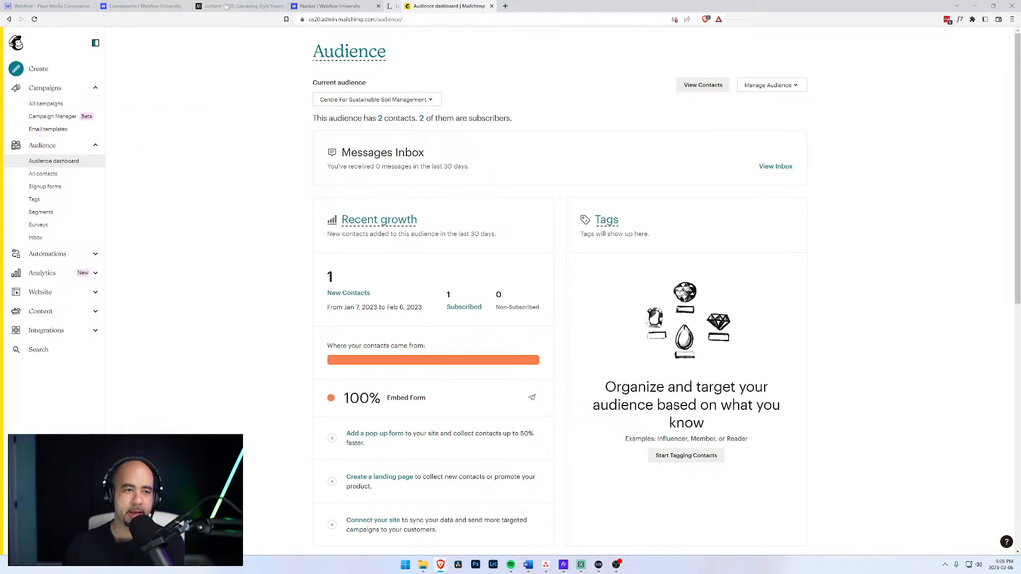
click(136, 6)
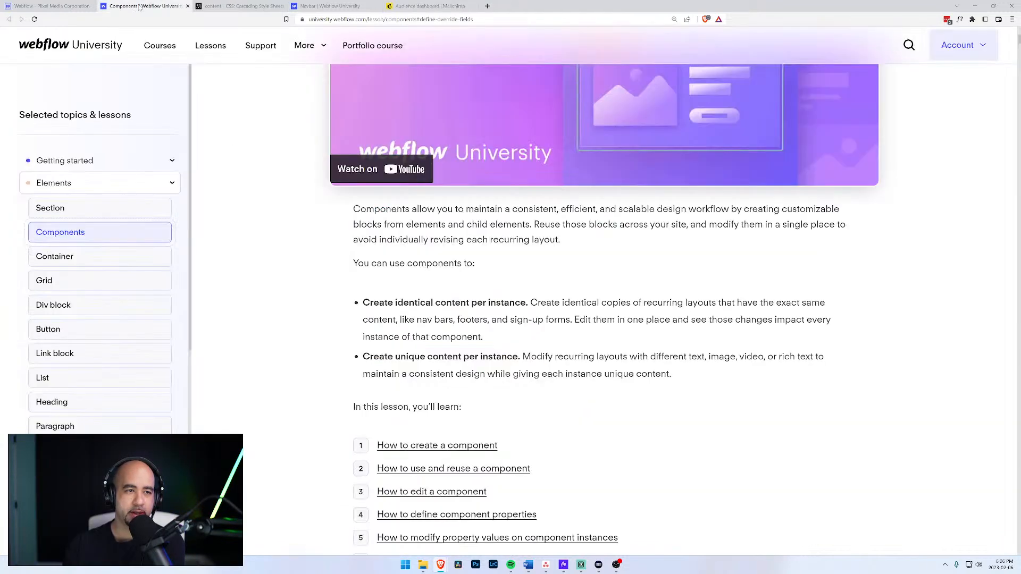
click(51, 6)
Delete the Name label, the extra text field and the Email Address label from the form.
click(419, 470)
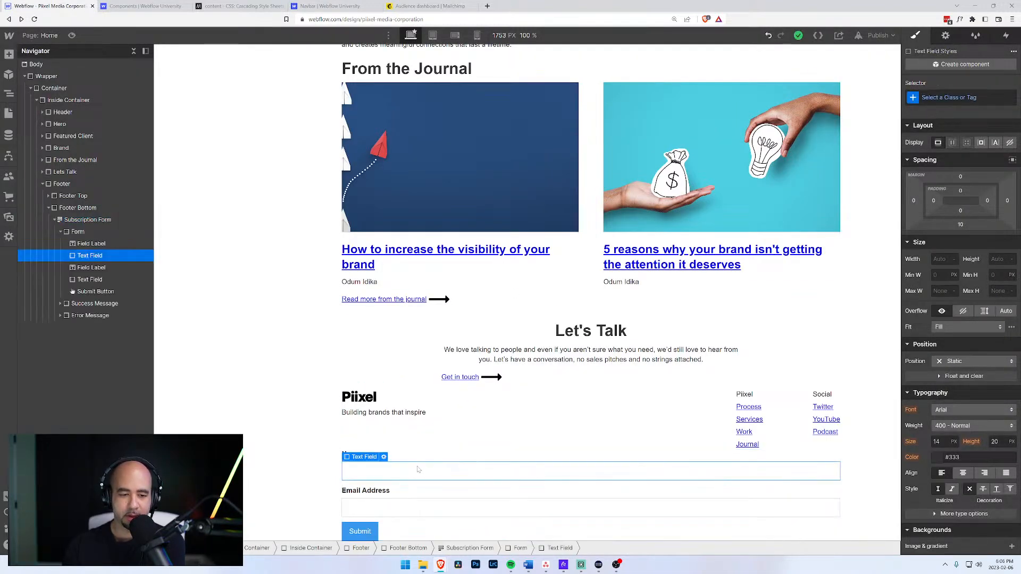
click(91, 246)
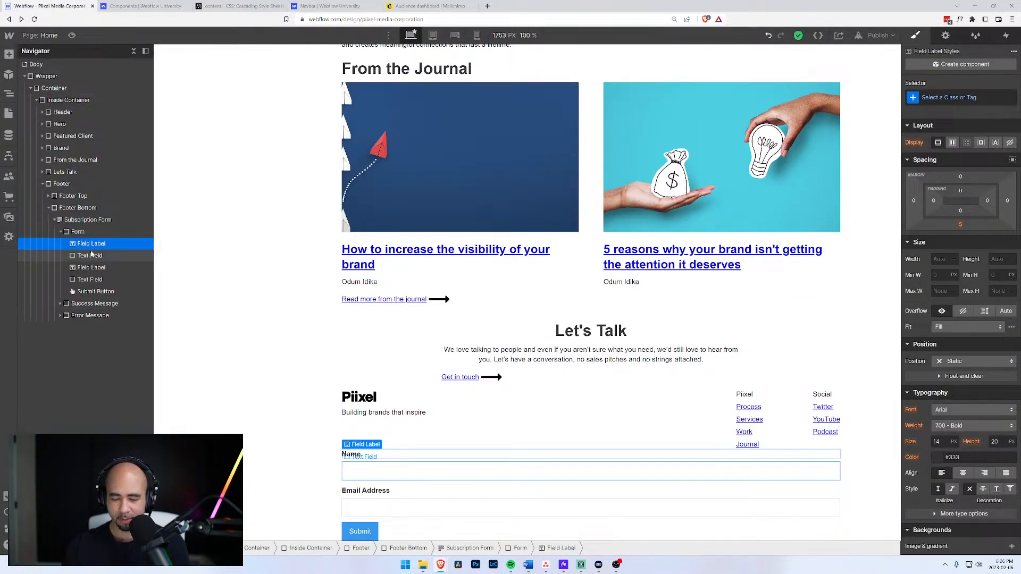
key(Delete)
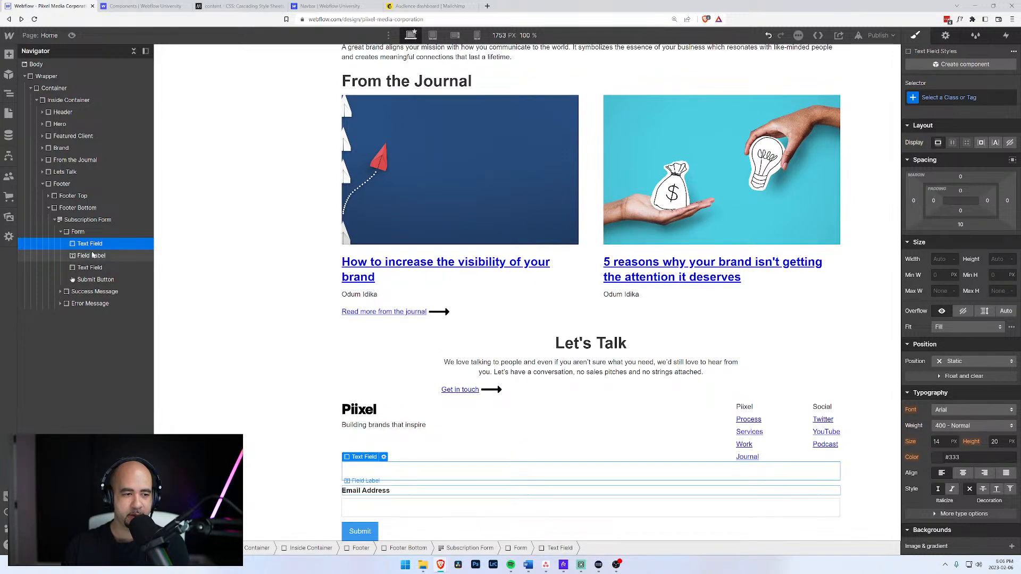
key(Delete)
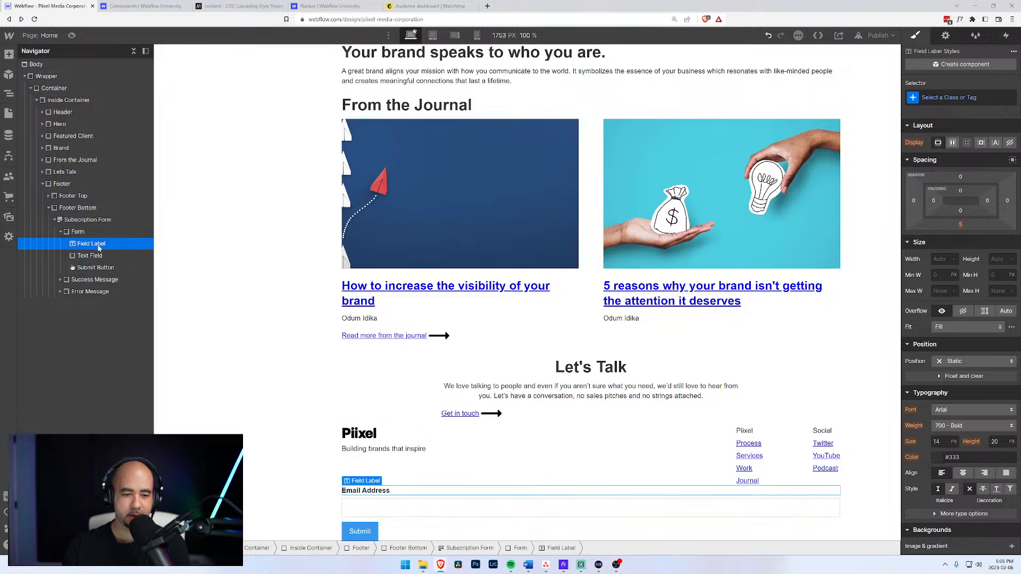
key(Delete)
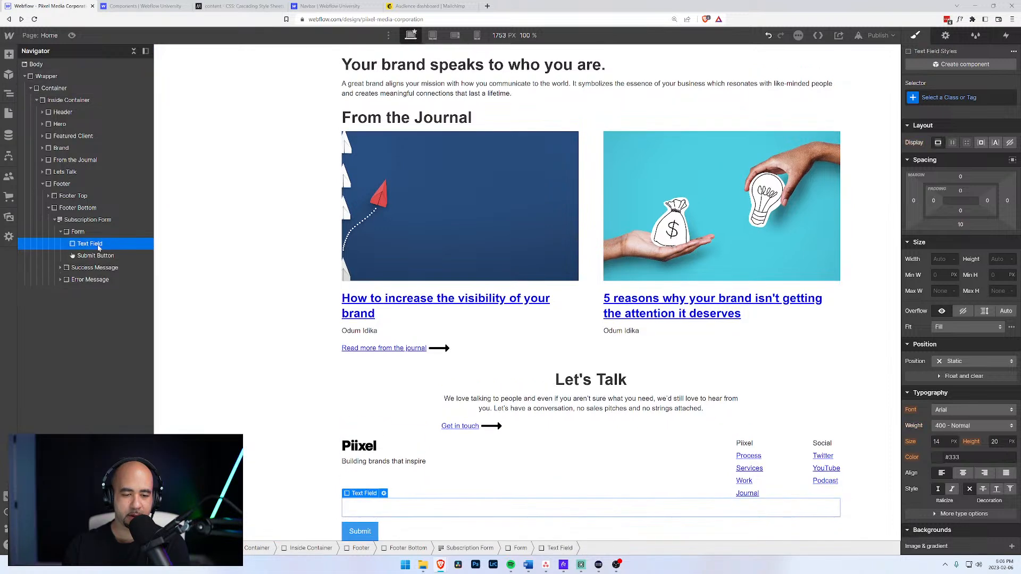
click(81, 221)
Rename the form from 'Email Form' to 'Subscribe Form' in its settings.
click(945, 35)
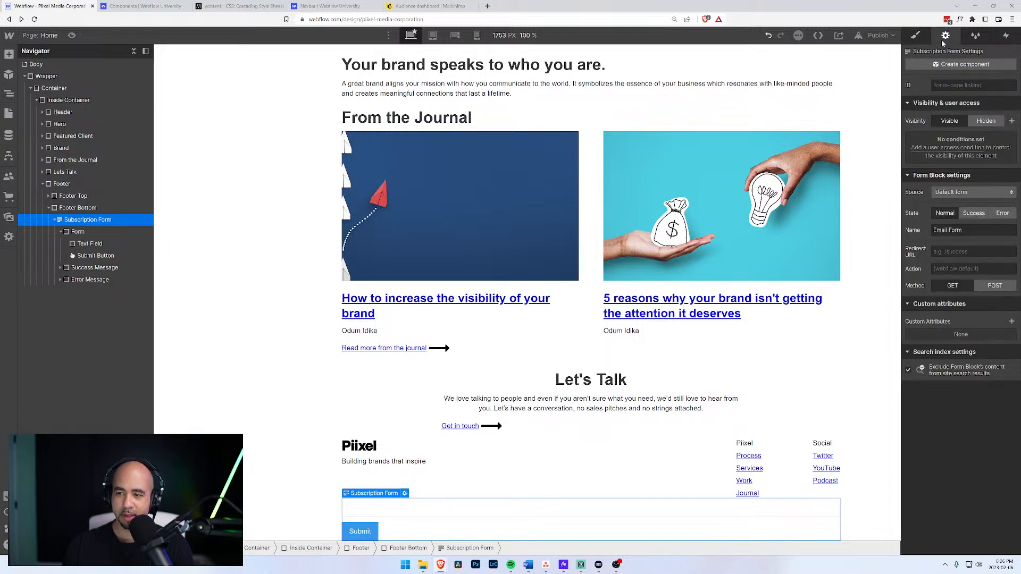
drag(964, 234, 923, 230)
text(Subscri)
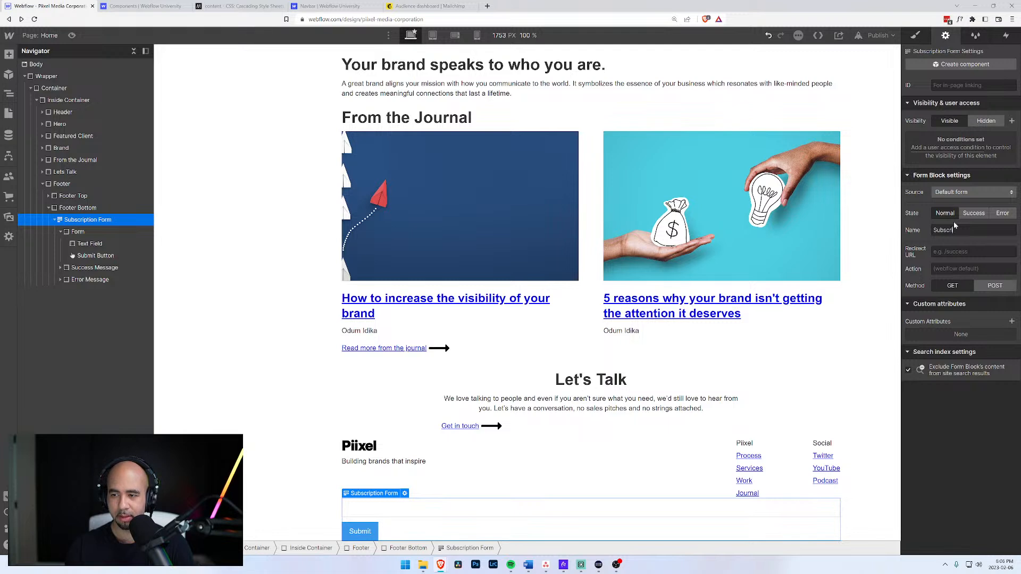
text(be Form)
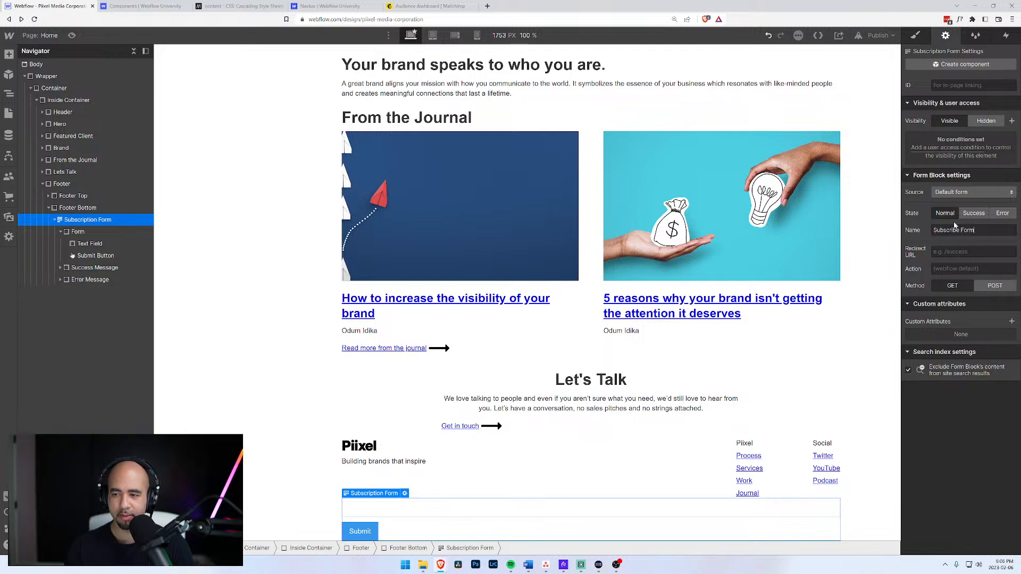
key(Tab)
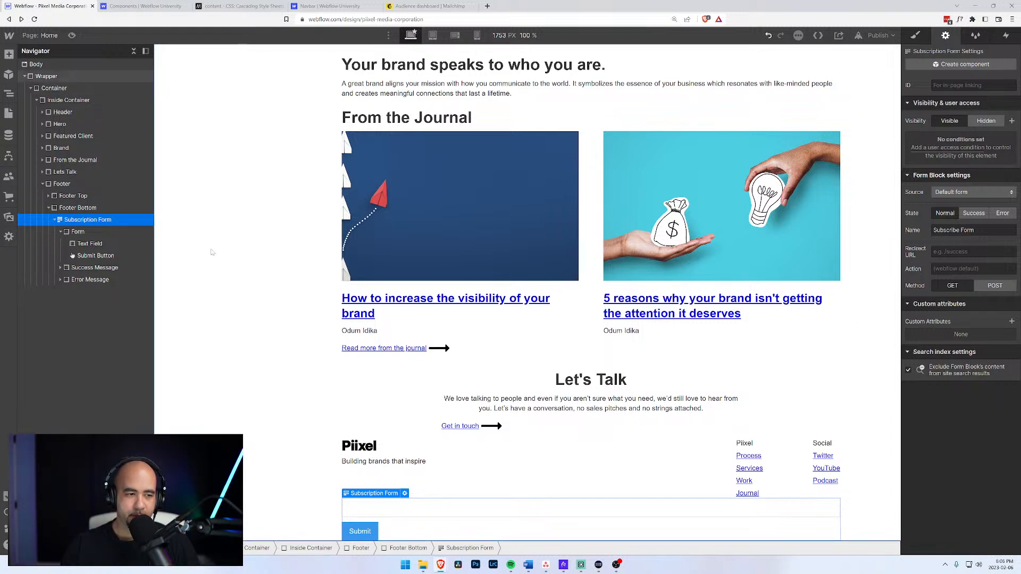
click(78, 232)
click(84, 220)
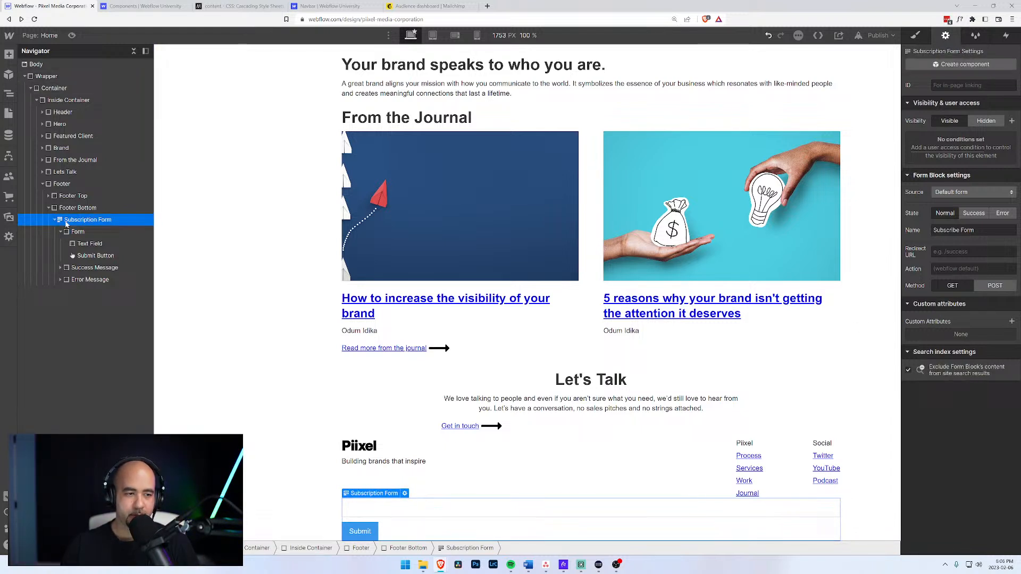
click(424, 9)
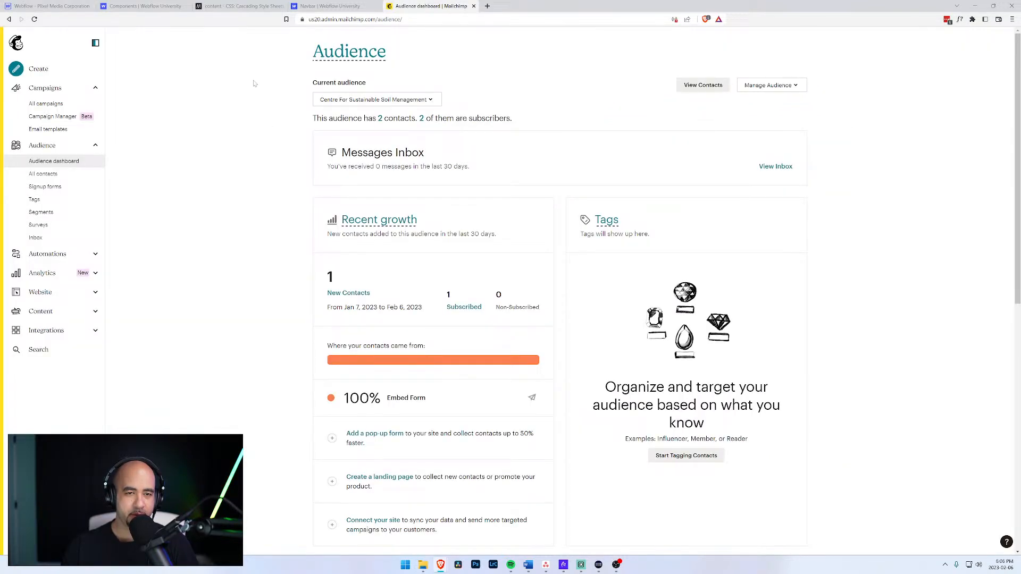
Open the Embedded forms builder from the audience's Signup forms.
click(803, 86)
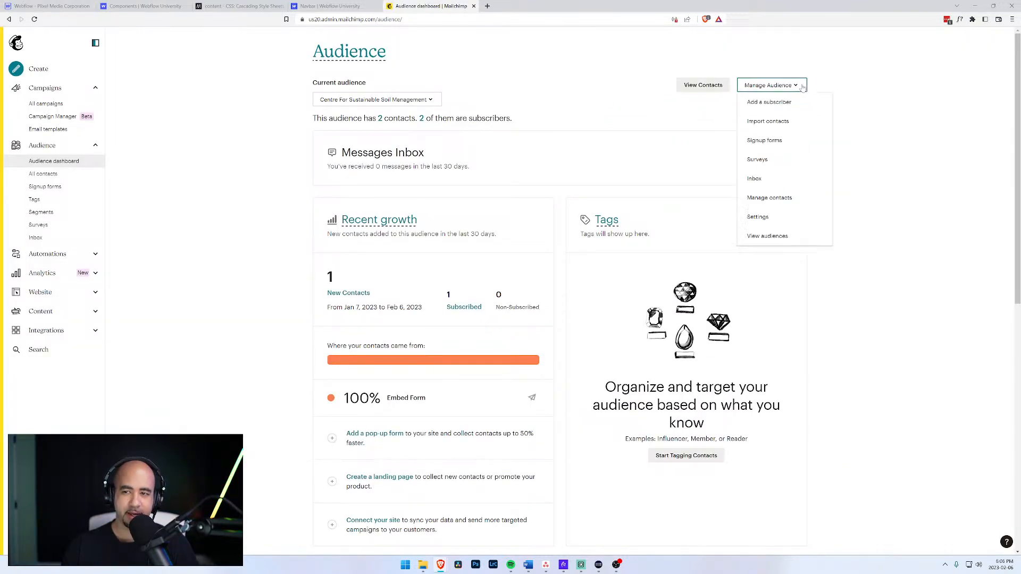
click(768, 145)
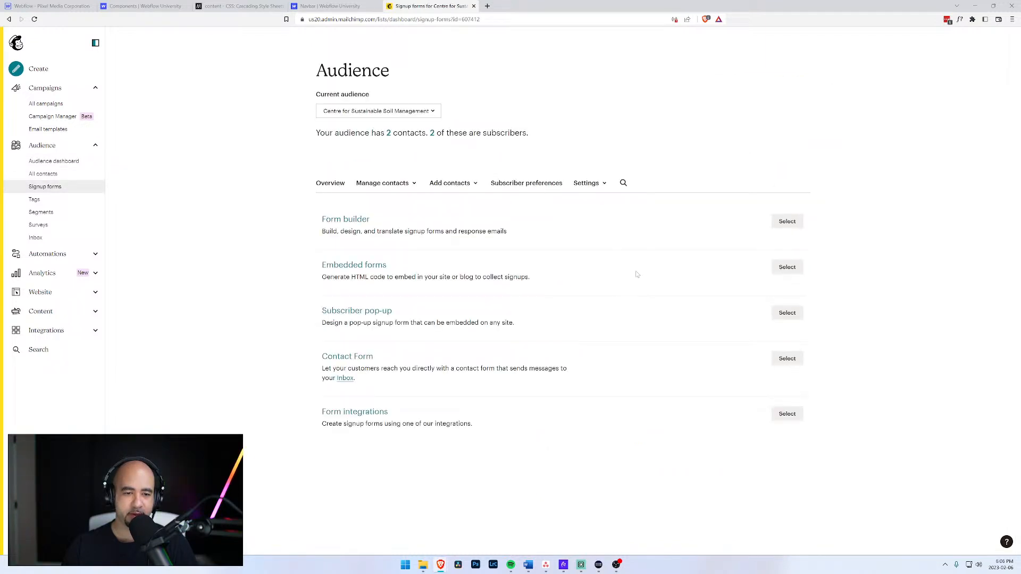
click(787, 267)
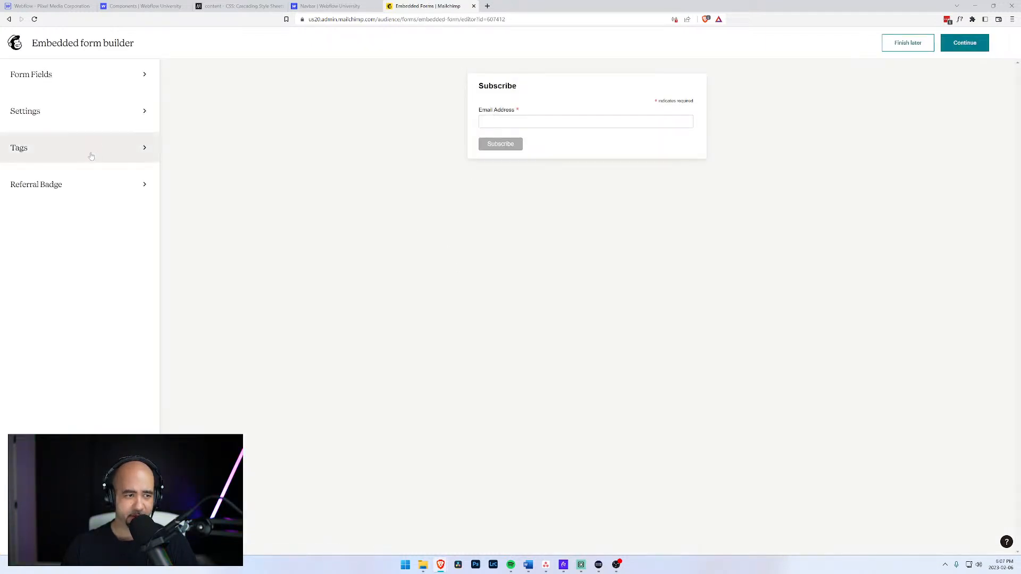
Review the embedded form's Settings and Form Fields, then go back to Signup forms.
click(87, 124)
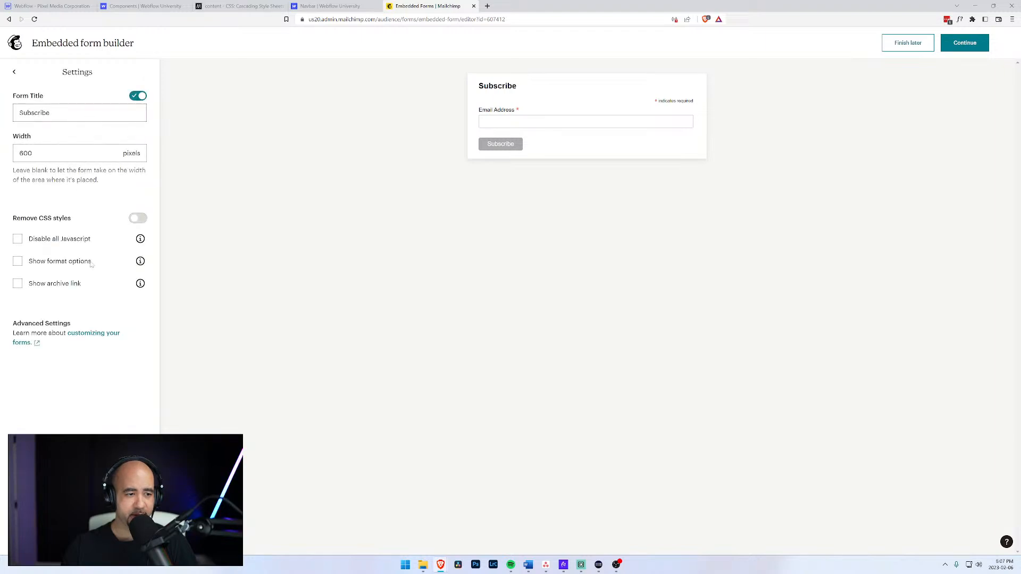
click(13, 72)
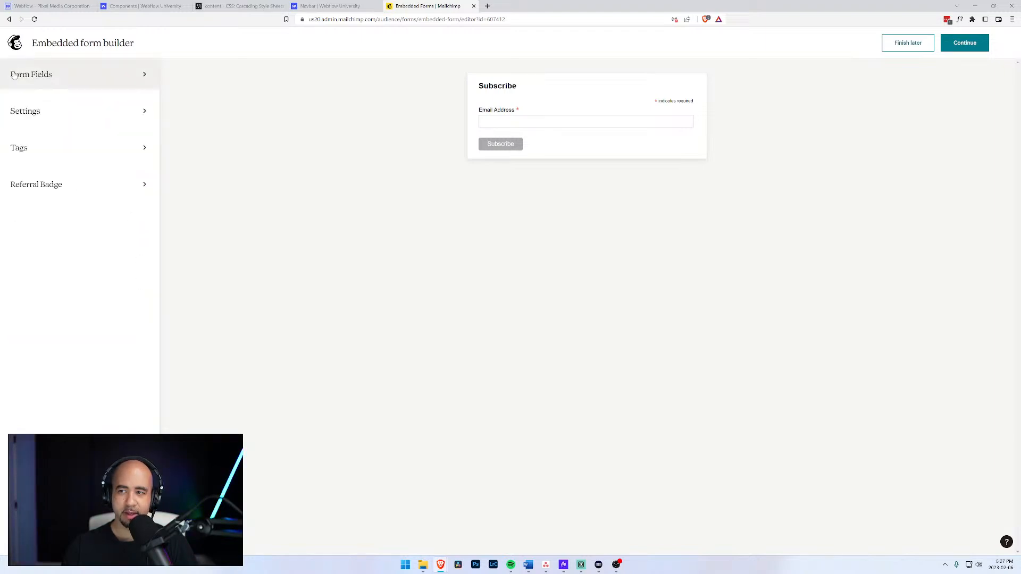
click(91, 75)
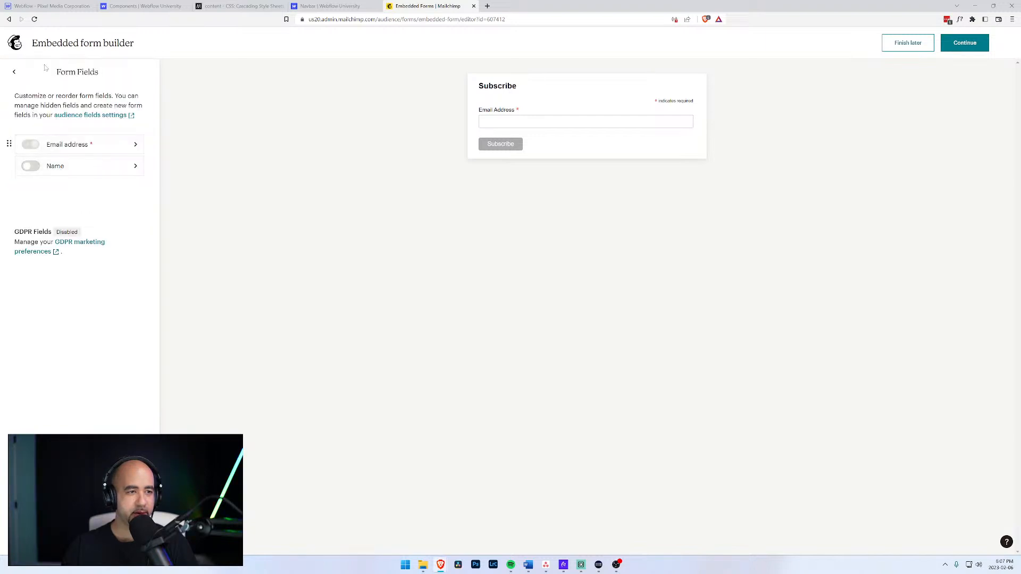
click(15, 72)
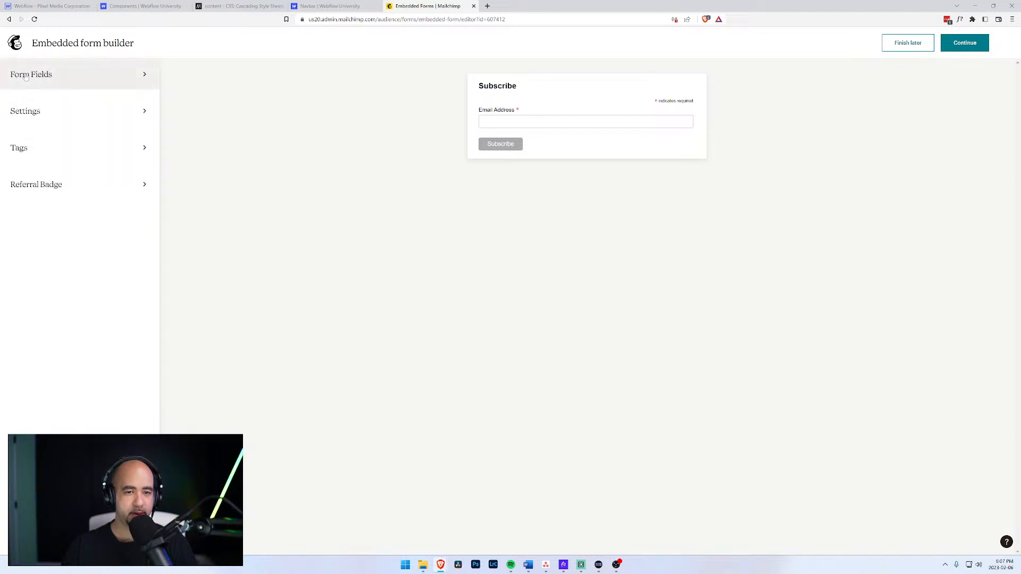
click(84, 110)
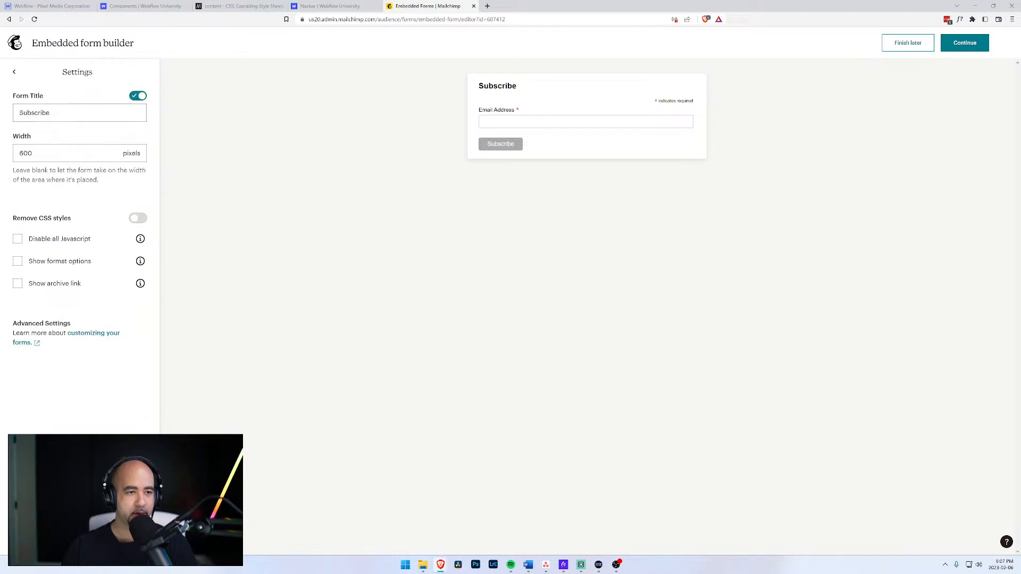
click(14, 72)
click(16, 74)
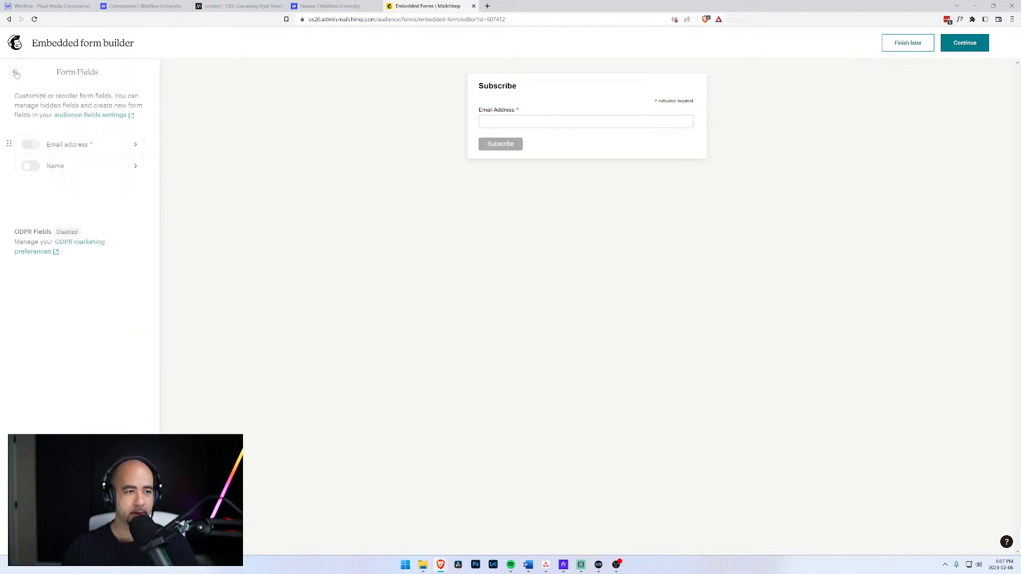
click(14, 73)
key(alt+Left)
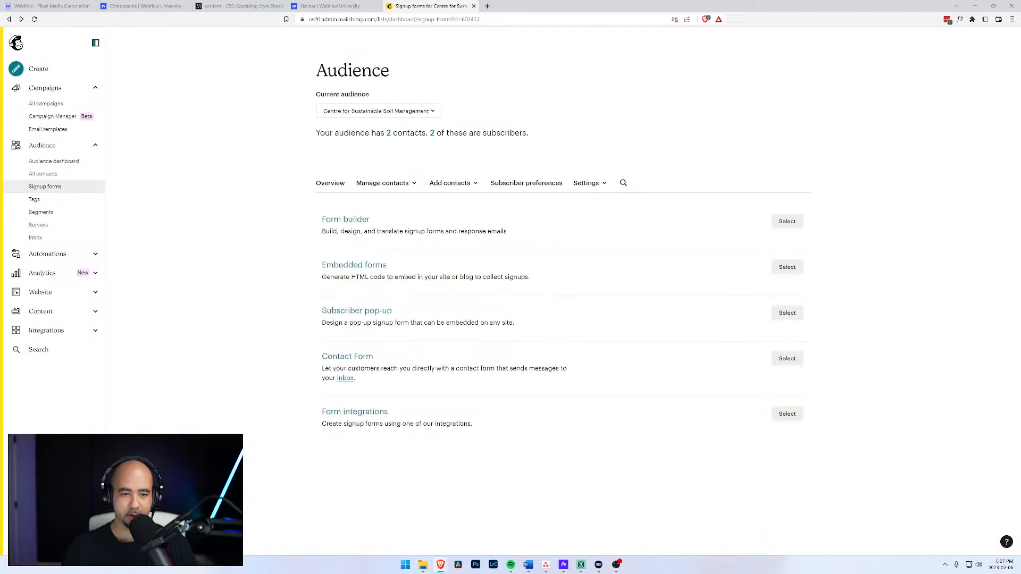
Open the Form builder for the Centre for Sustainable Soil Management signup form.
click(604, 184)
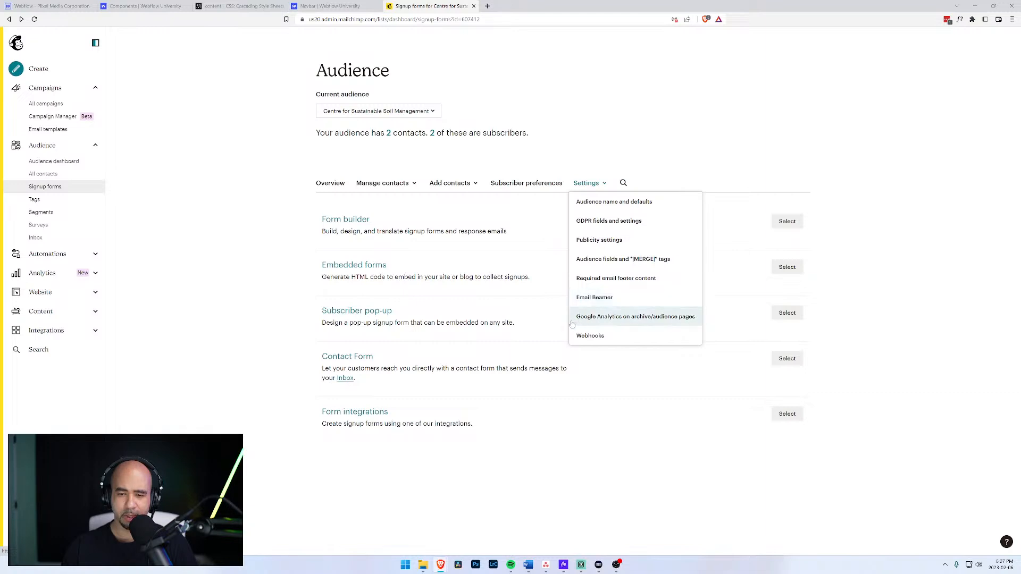
click(501, 272)
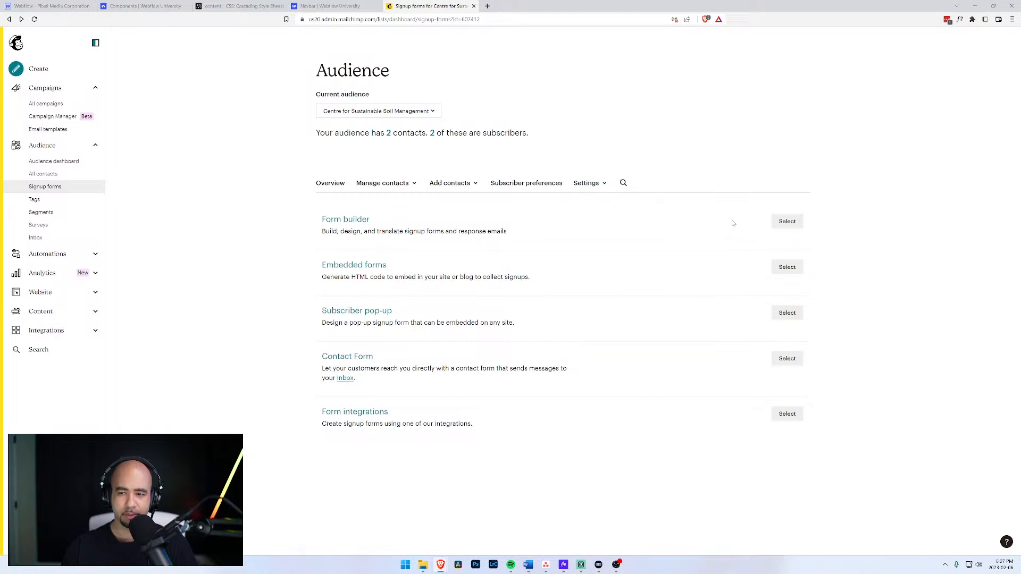
click(787, 221)
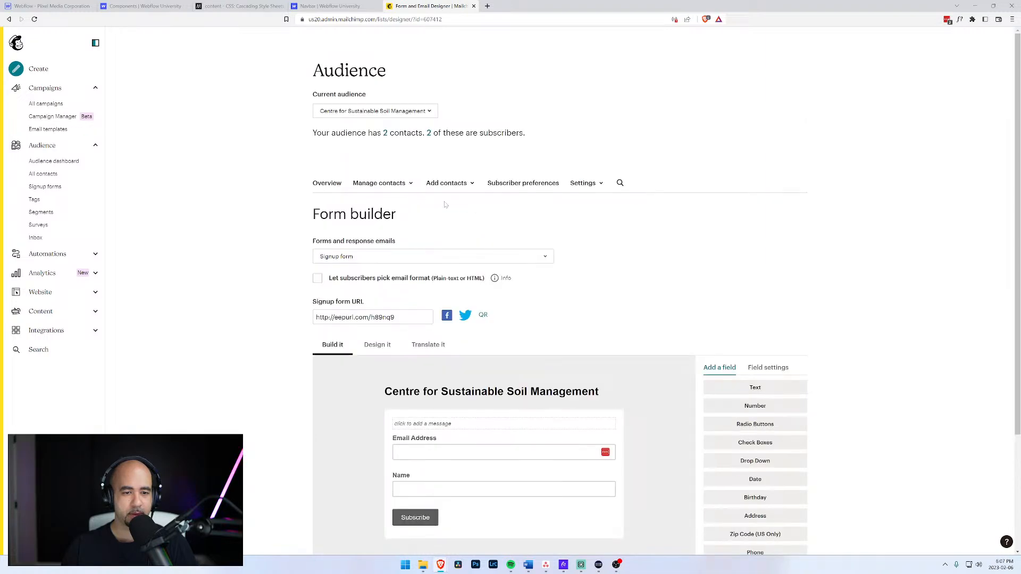
click(598, 183)
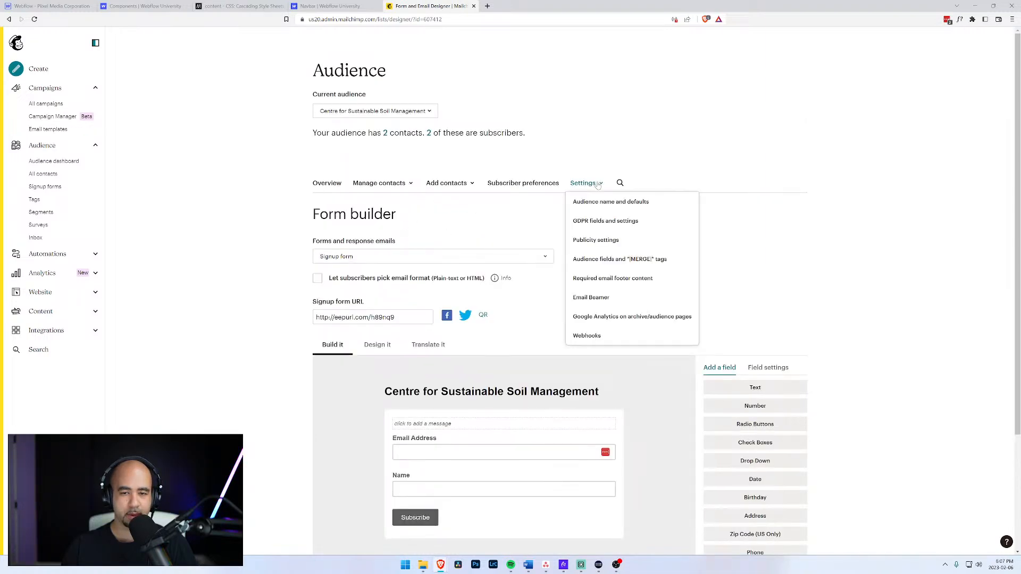
click(518, 203)
scroll(501, 219, down, 1)
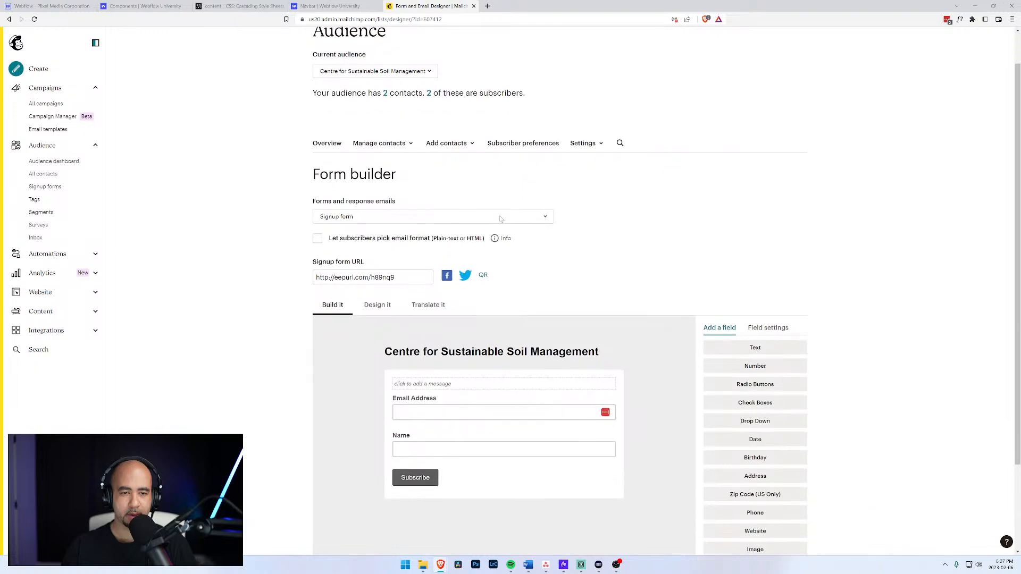
scroll(375, 194, down, 2)
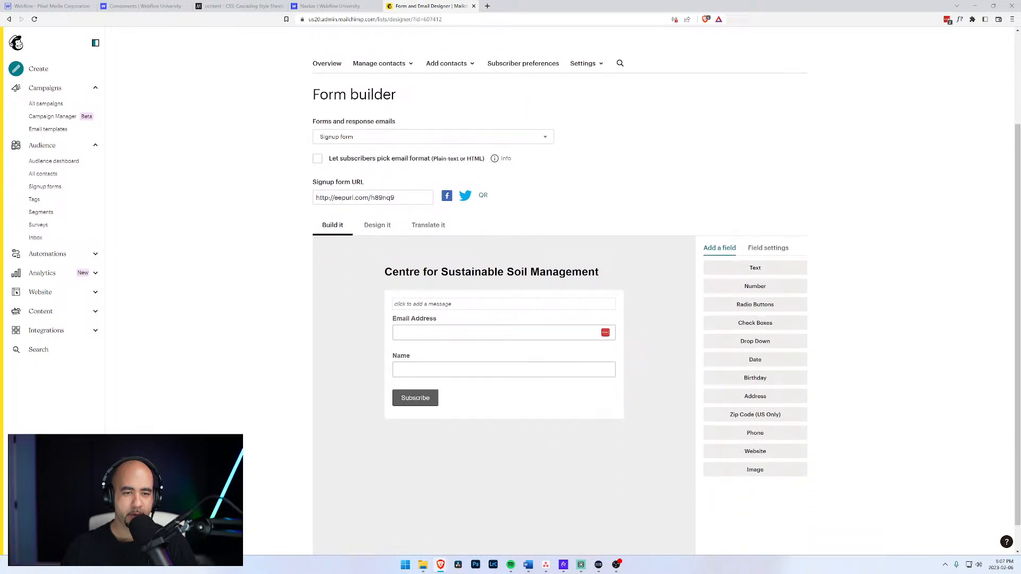
Review the form's field-label translations and browse the contact, audience settings and audience menus.
click(422, 227)
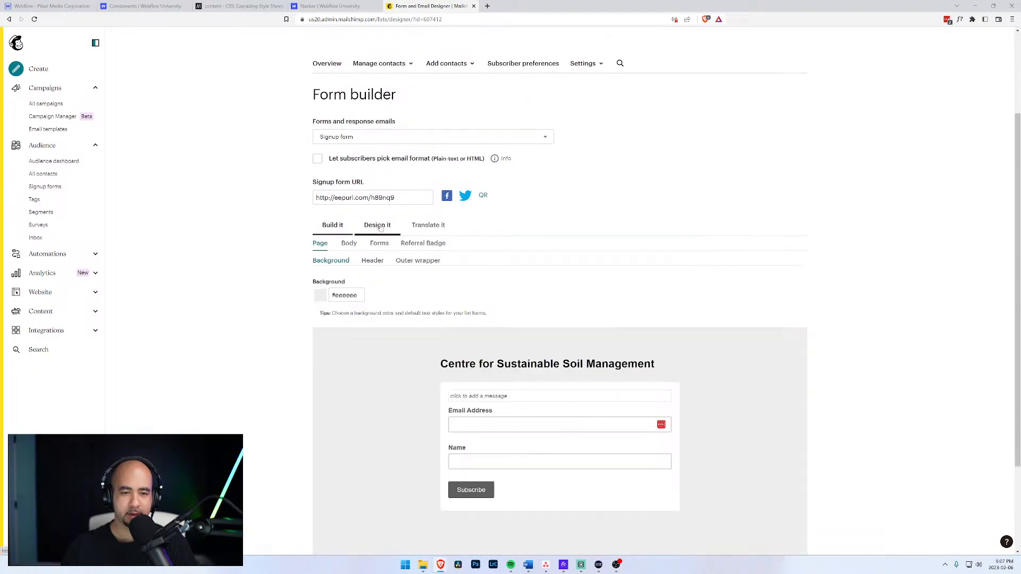
scroll(420, 228, down, 10)
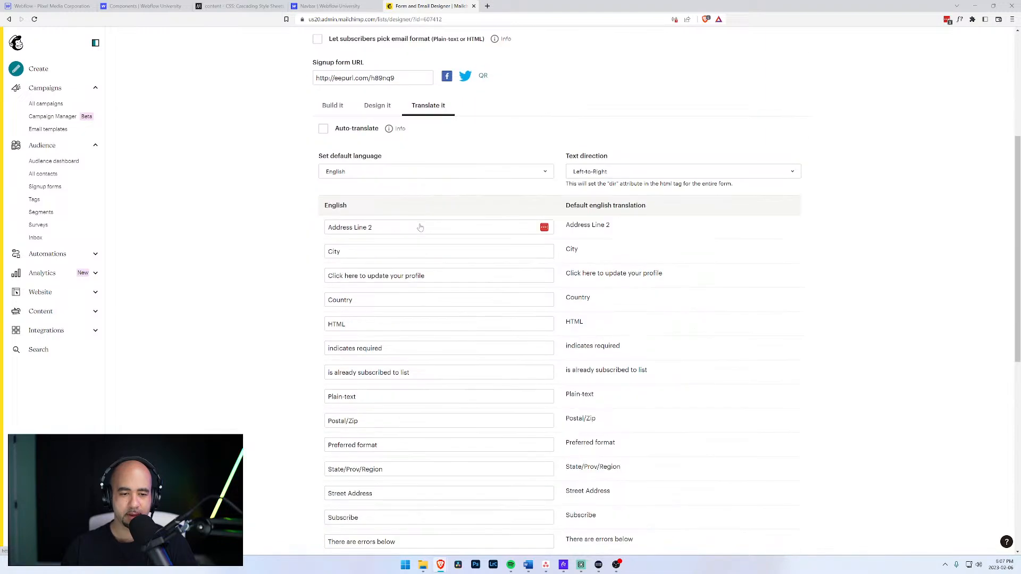
scroll(362, 237, up, 10)
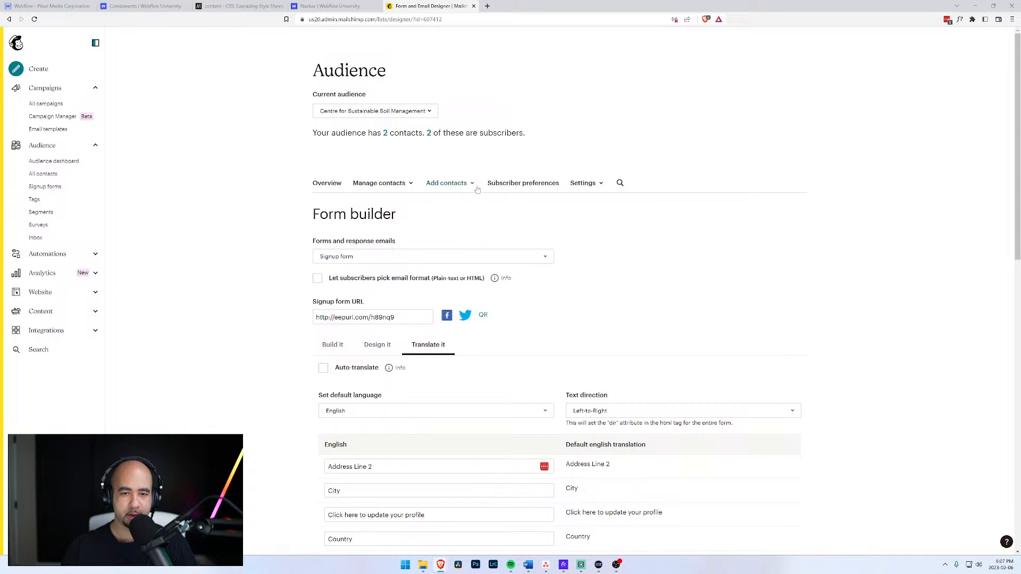
click(412, 185)
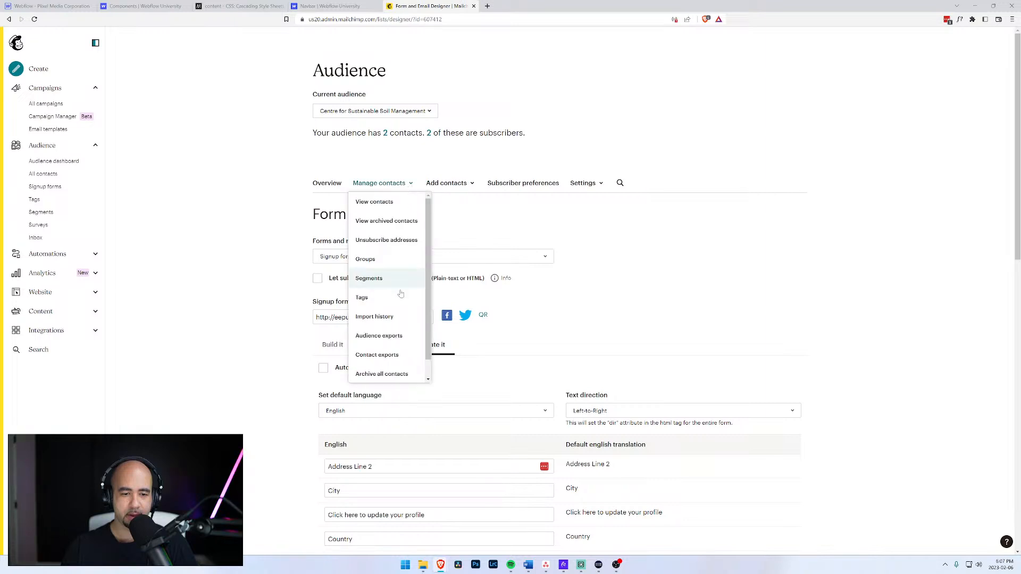
scroll(399, 290, down, 1)
click(603, 185)
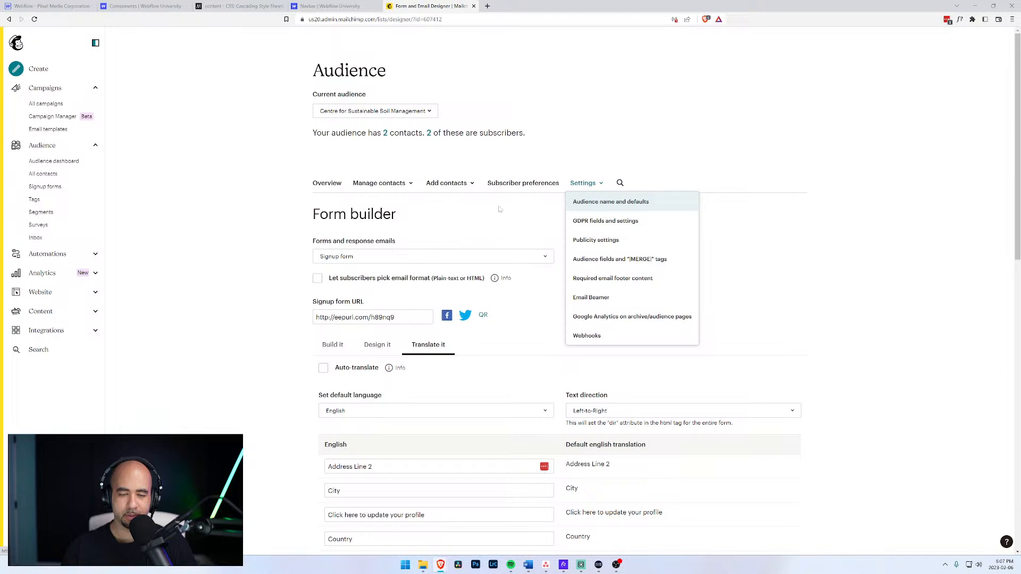
click(421, 115)
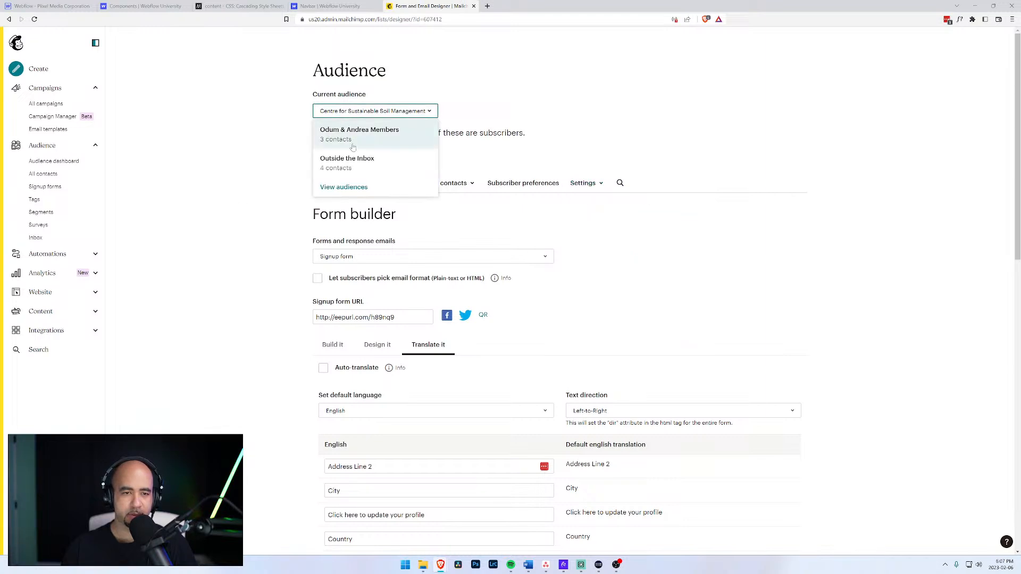
Switch to the Outside the Inbox audience and check its Design, Build and Translate tabs.
click(346, 159)
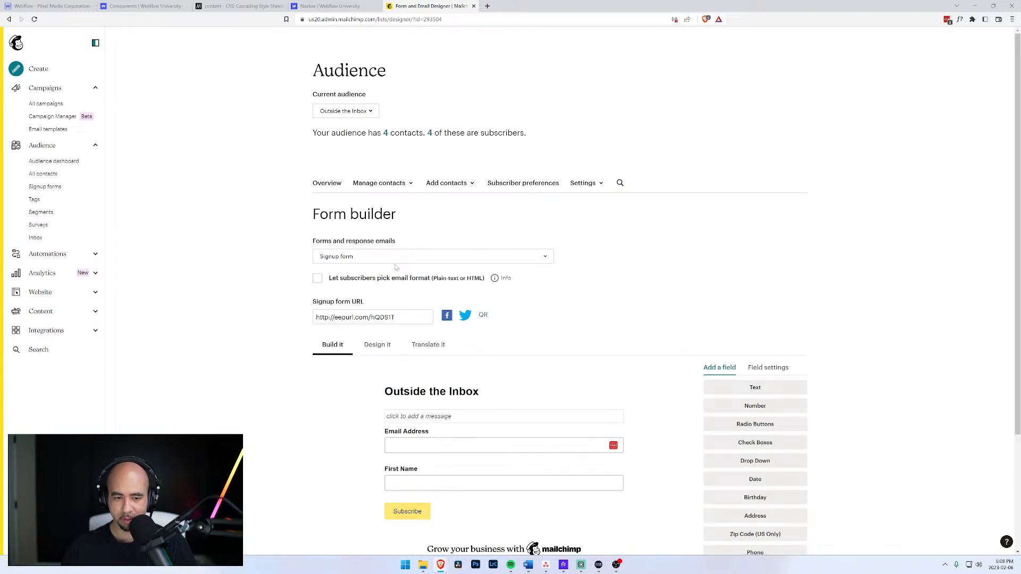
click(383, 347)
scroll(384, 349, down, 3)
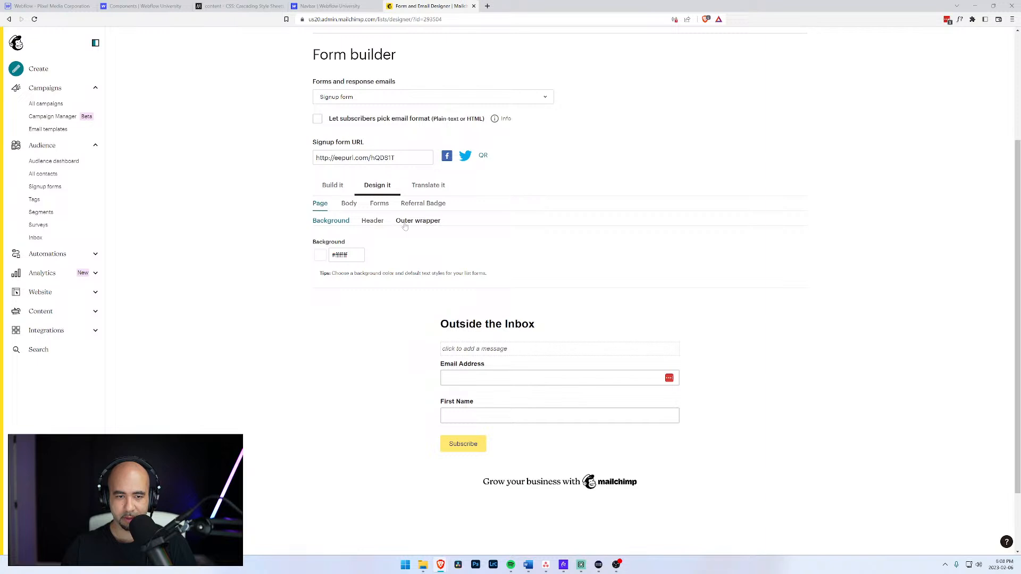
click(329, 191)
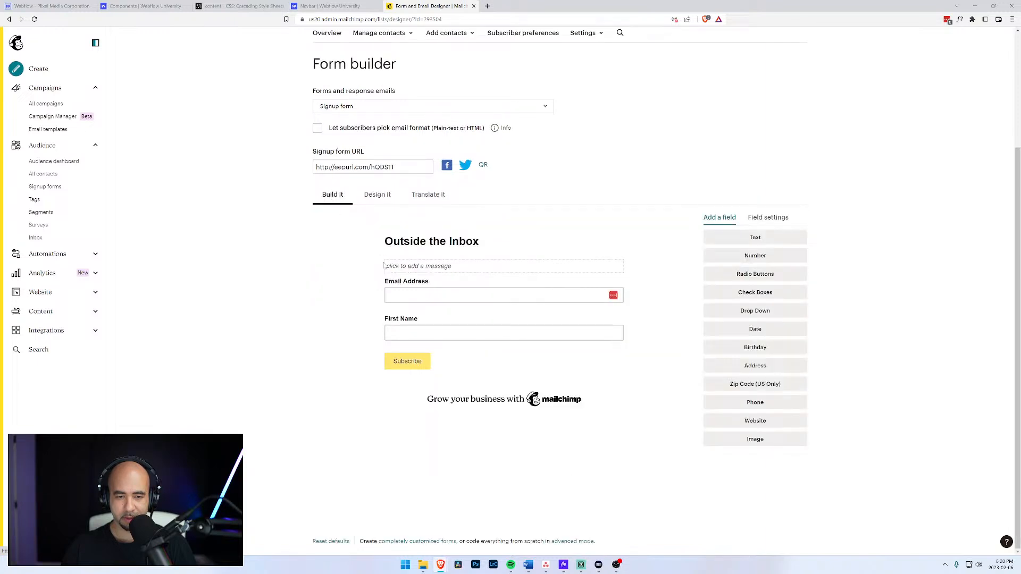
click(435, 195)
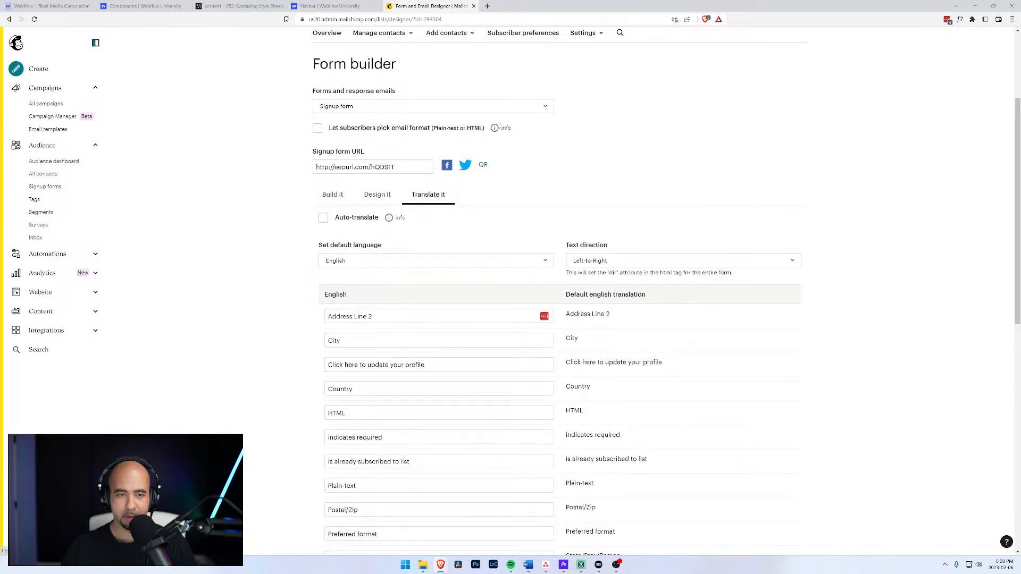
Browse the form types list and select the signup form URL to copy.
click(447, 107)
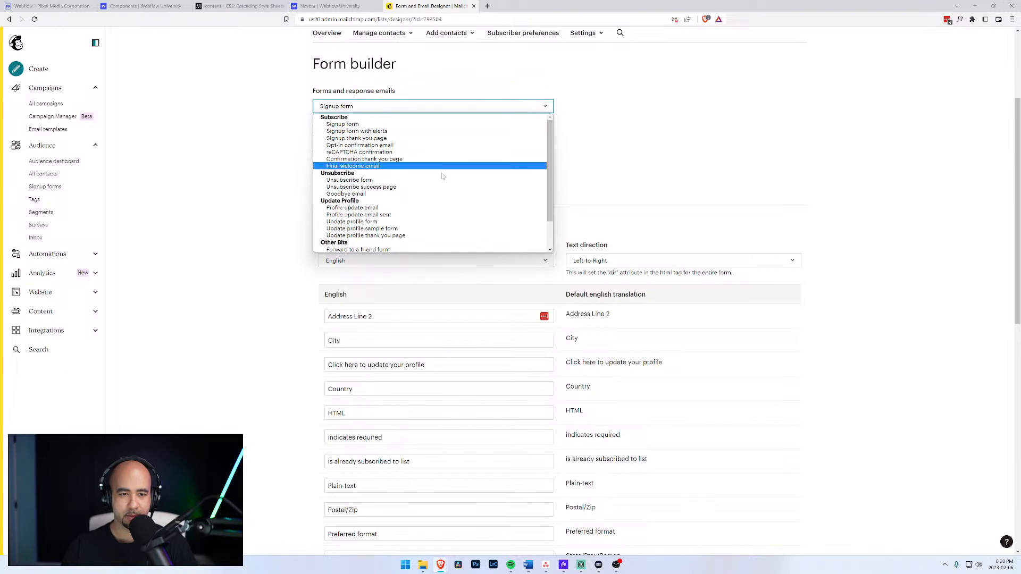
scroll(588, 181, down, 3)
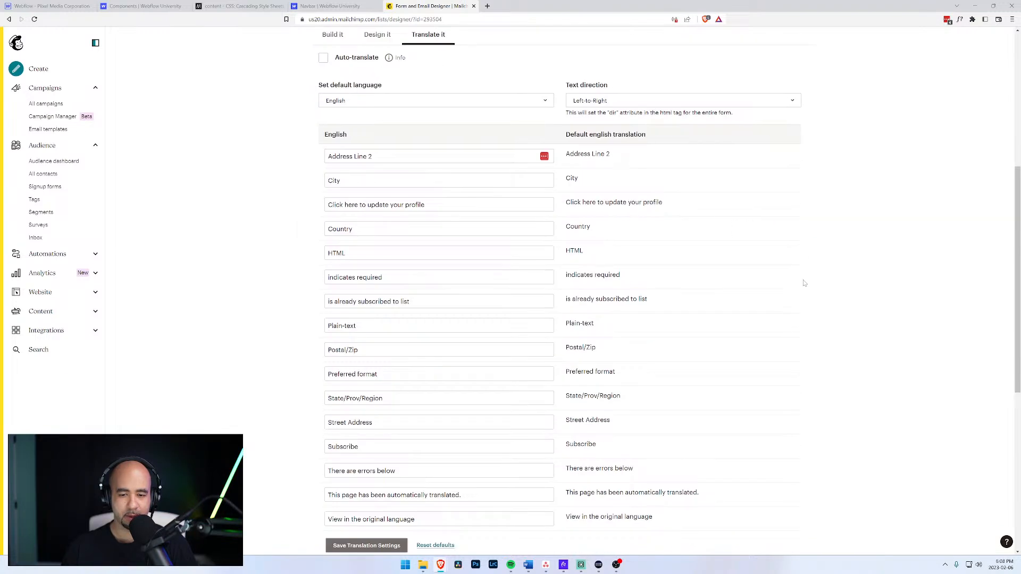
scroll(790, 288, down, 4)
scroll(790, 288, down, 3)
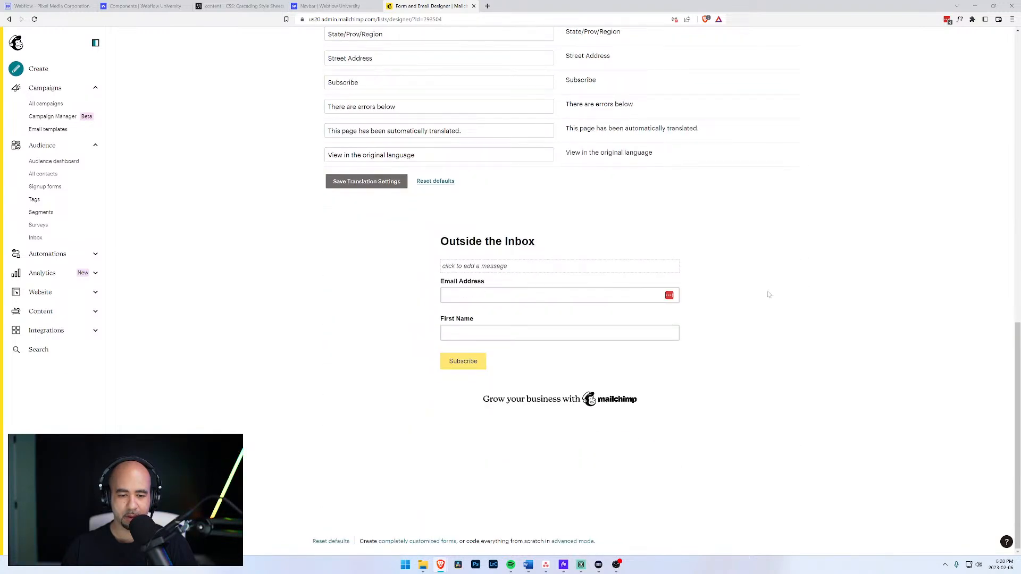
scroll(768, 294, up, 10)
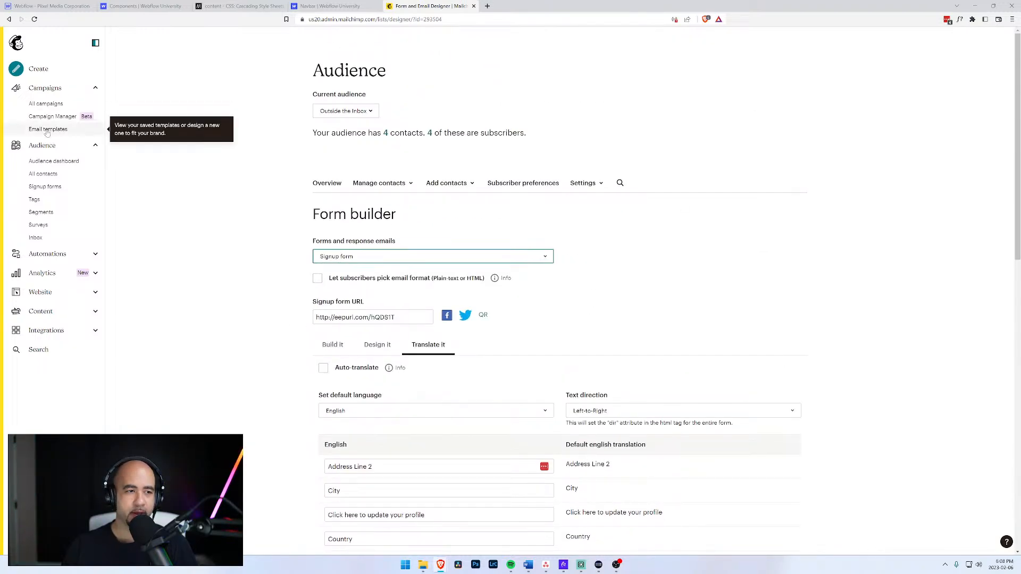
scroll(310, 204, down, 2)
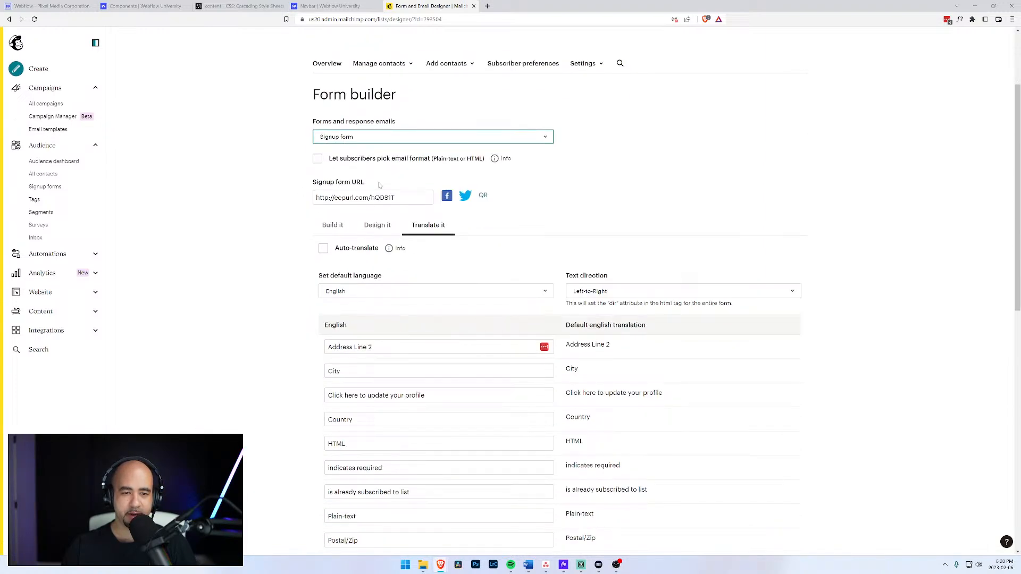
drag(396, 197, 285, 195)
key(ctrl+c)
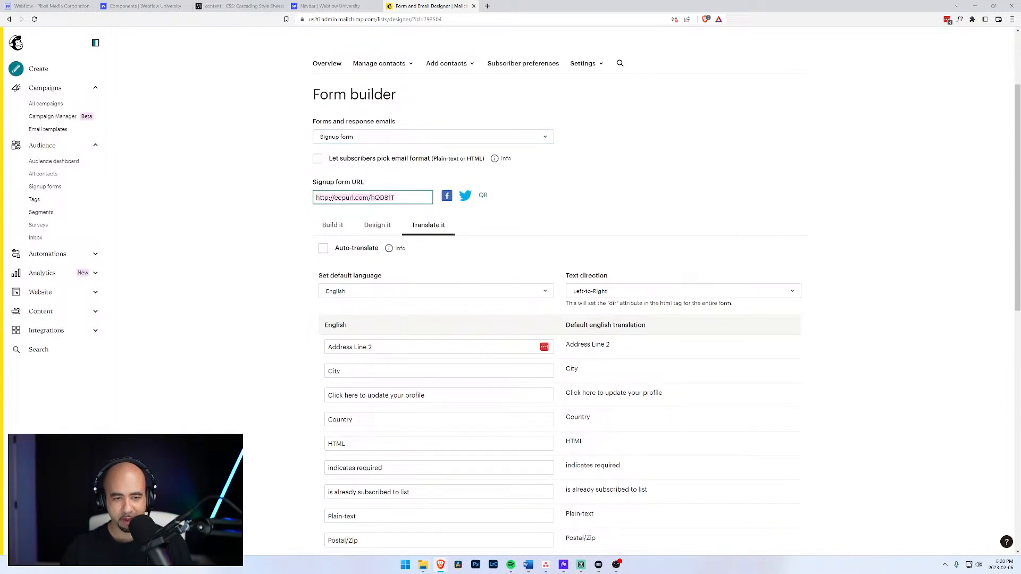
Load the copied signup form URL in a new browser tab.
click(487, 6)
key(ctrl+v)
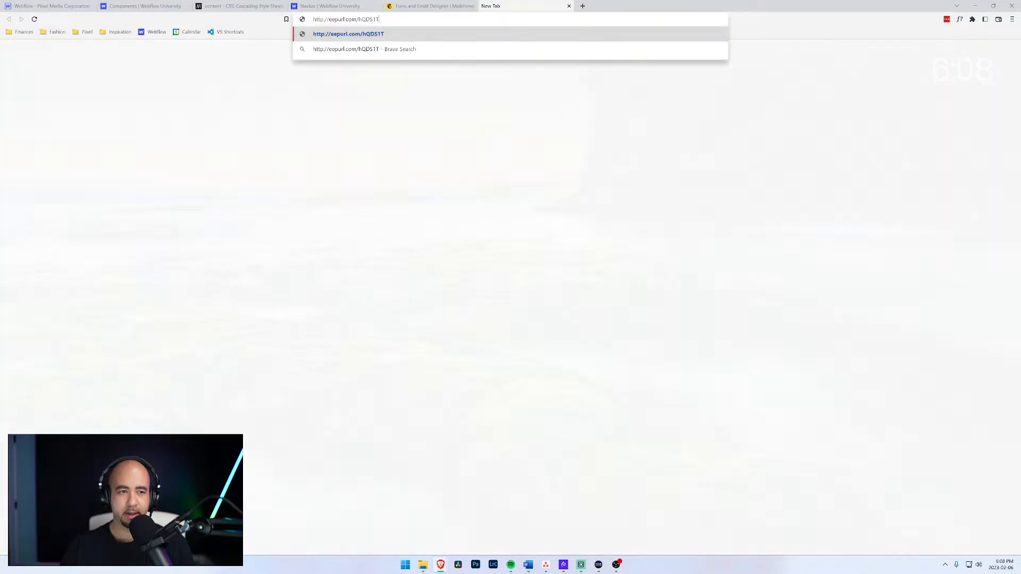
key(Return)
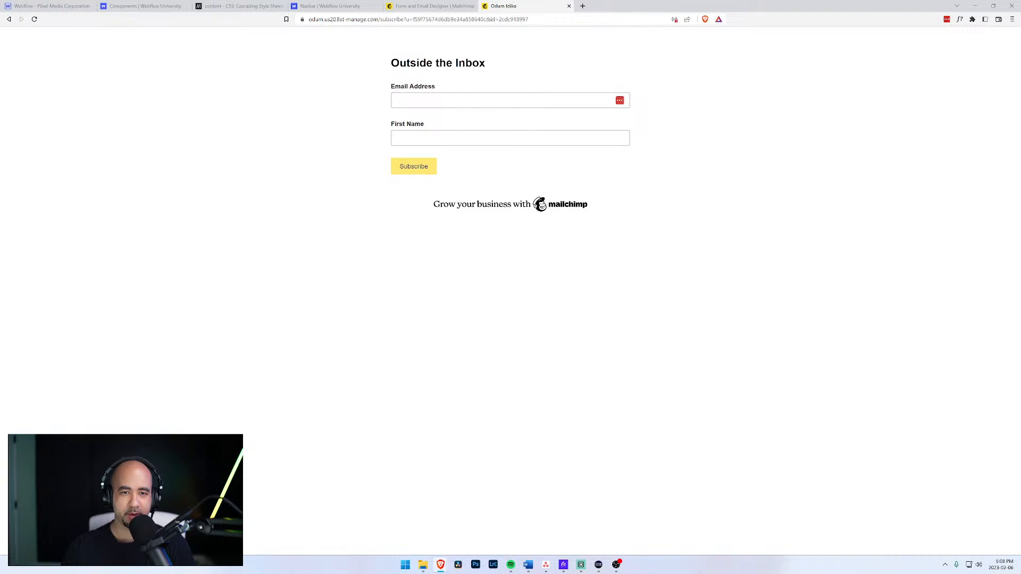
drag(392, 63, 472, 62)
Compare the form builder's design settings with the live page's Email Address field.
click(432, 5)
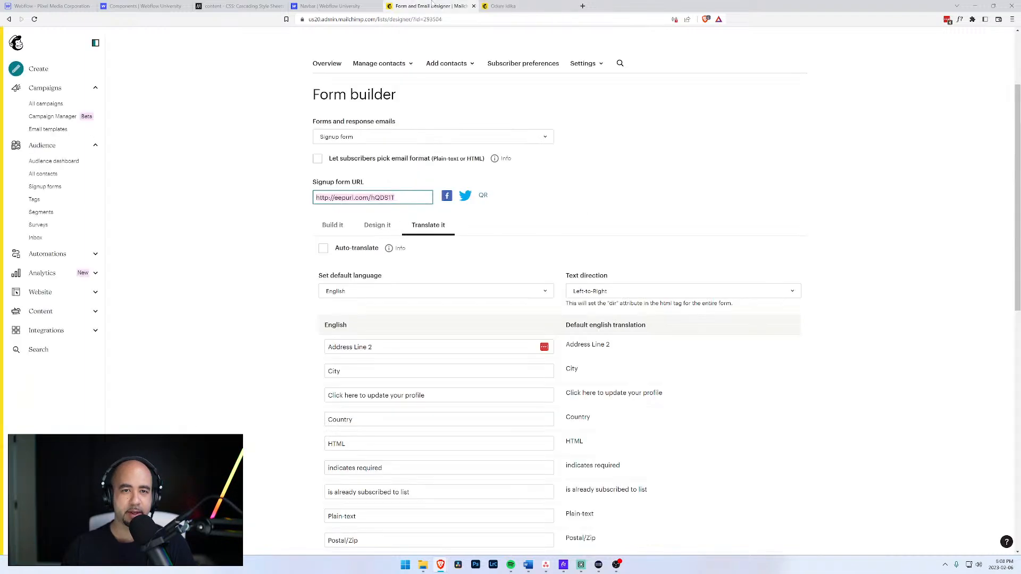
click(506, 193)
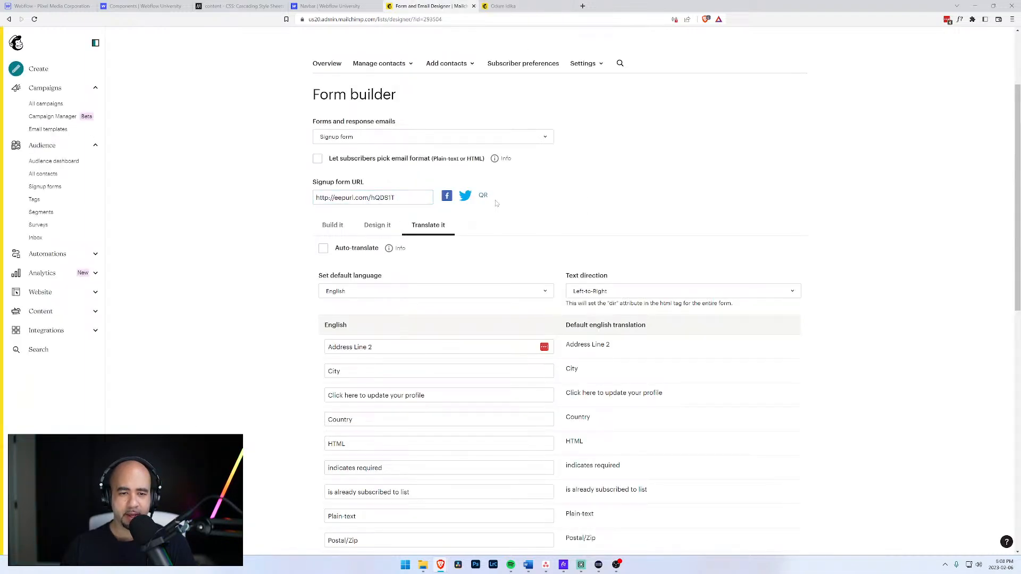
click(390, 226)
scroll(390, 227, down, 2)
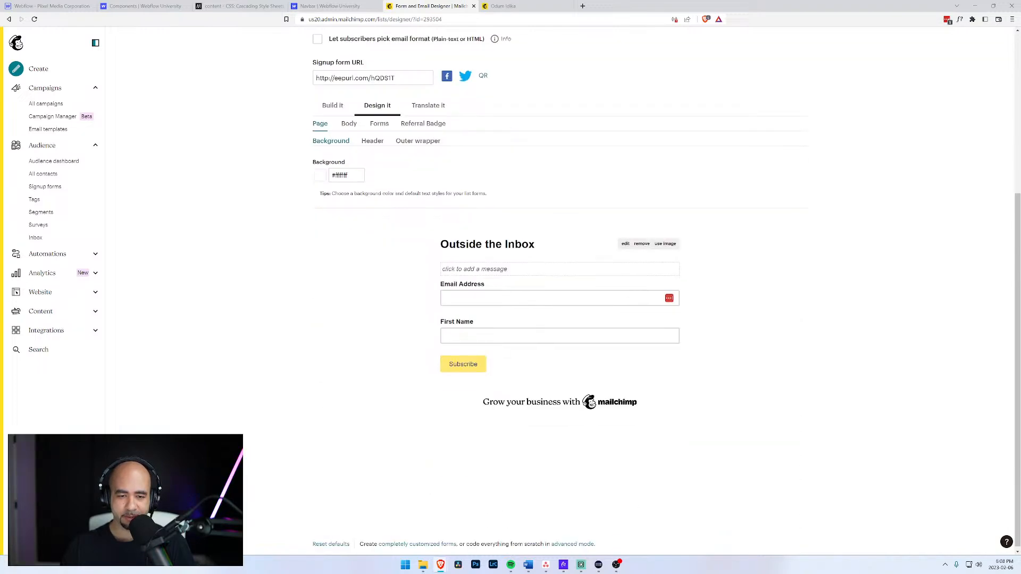
scroll(532, 298, up, 3)
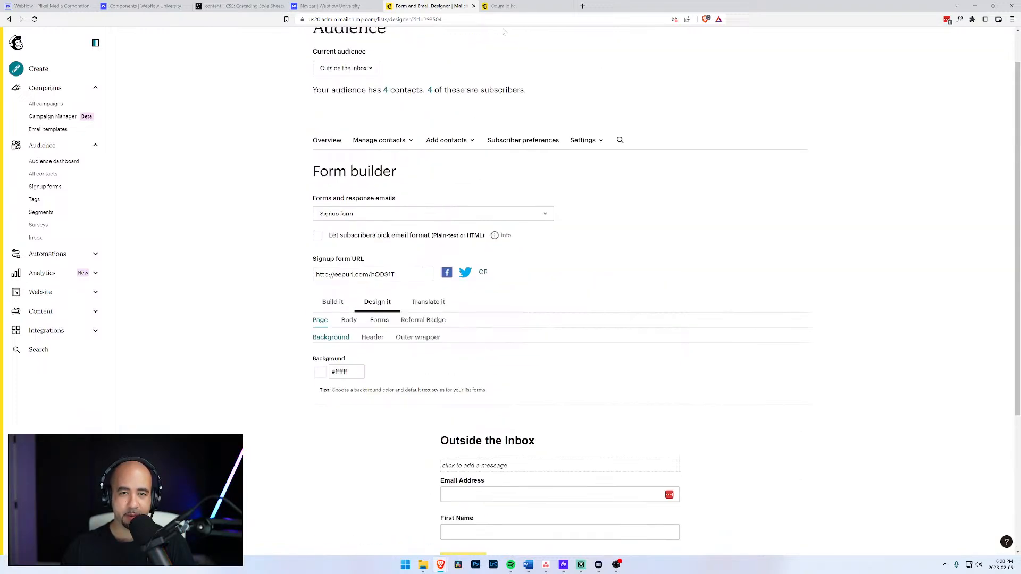
click(519, 4)
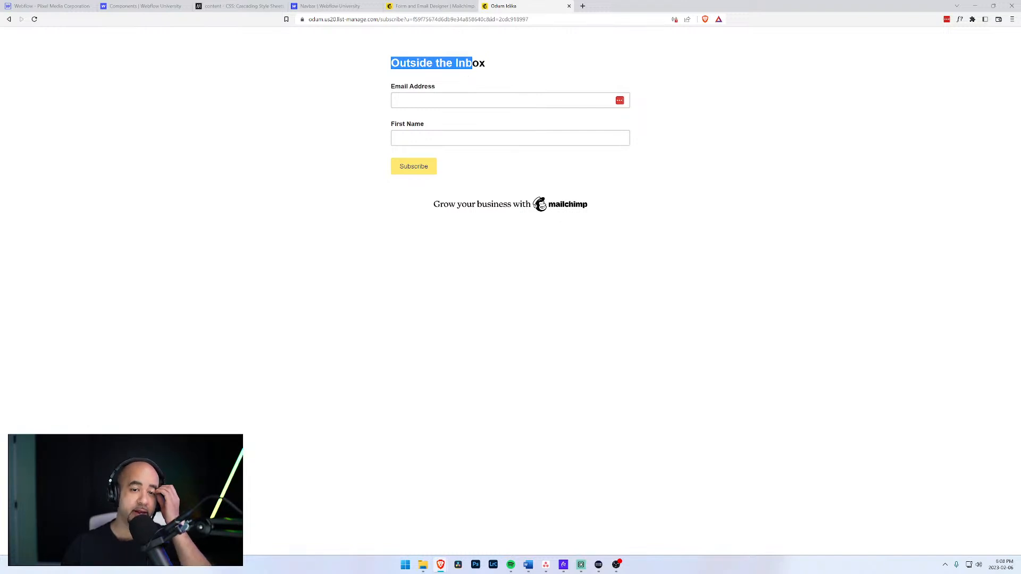
click(435, 100)
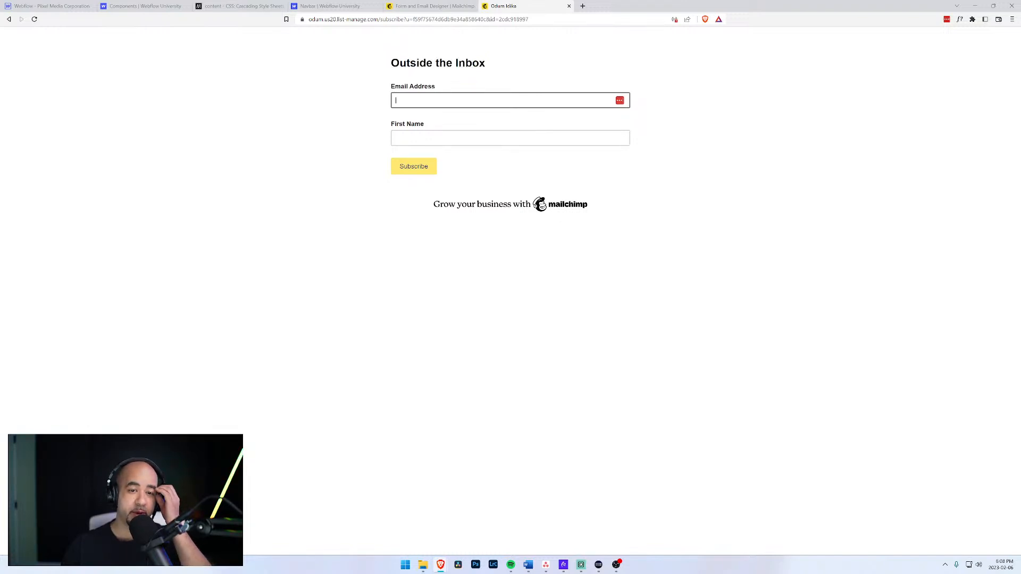
click(423, 6)
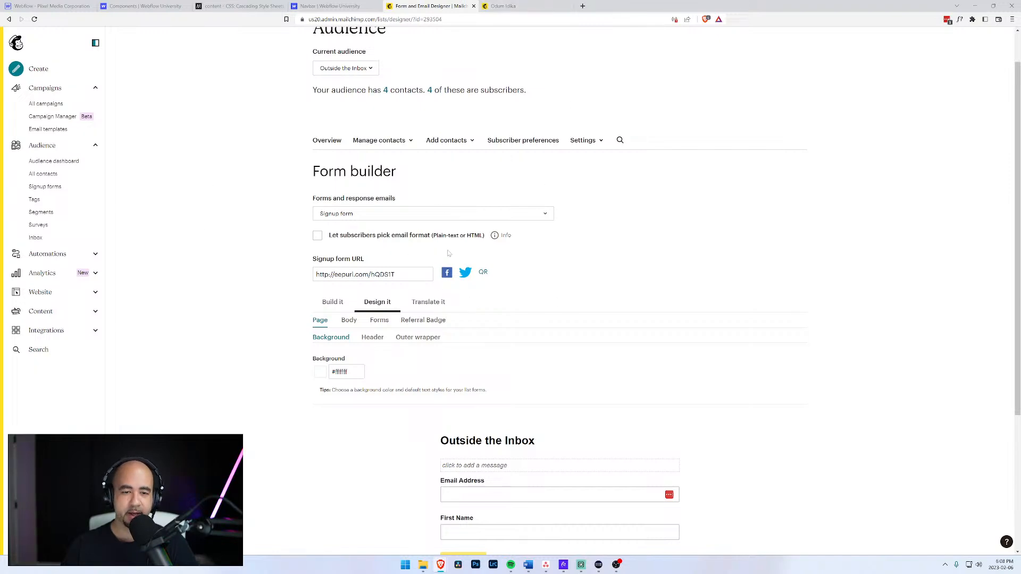
Return to the Webflow Designer project showing the footer's subscription form.
click(141, 6)
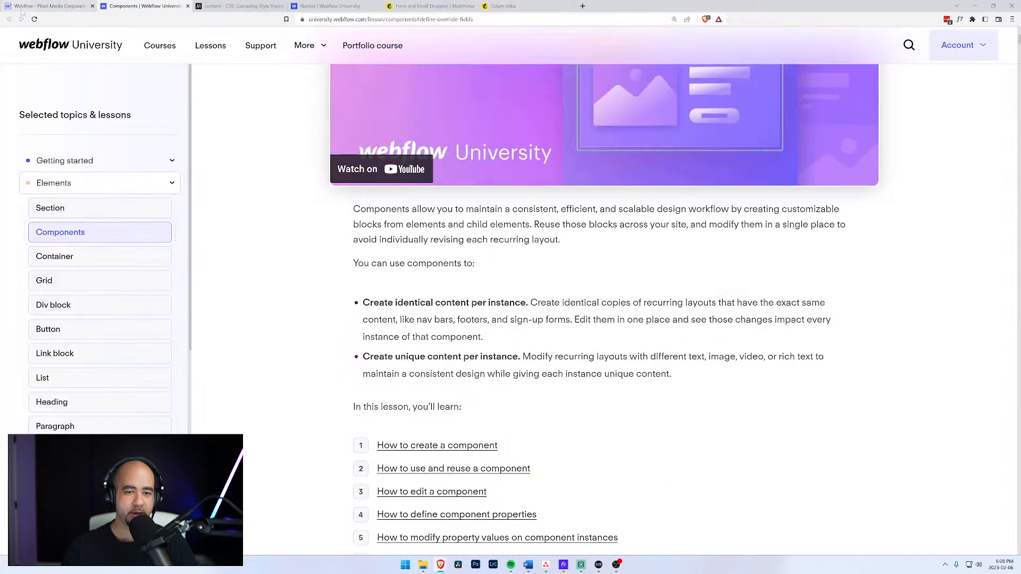
click(59, 6)
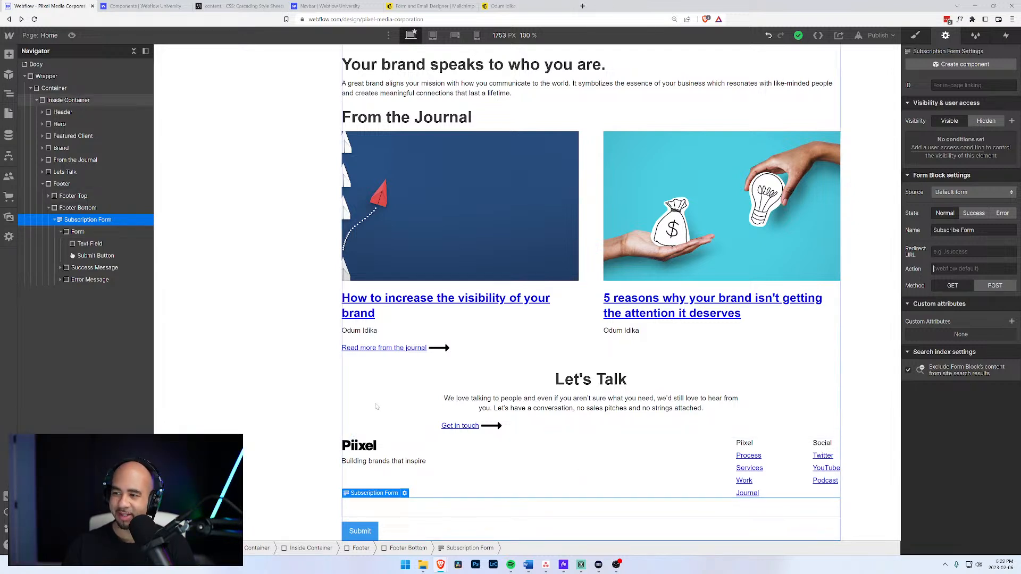
Change the form's submit button label to 'Subscribe'.
click(488, 410)
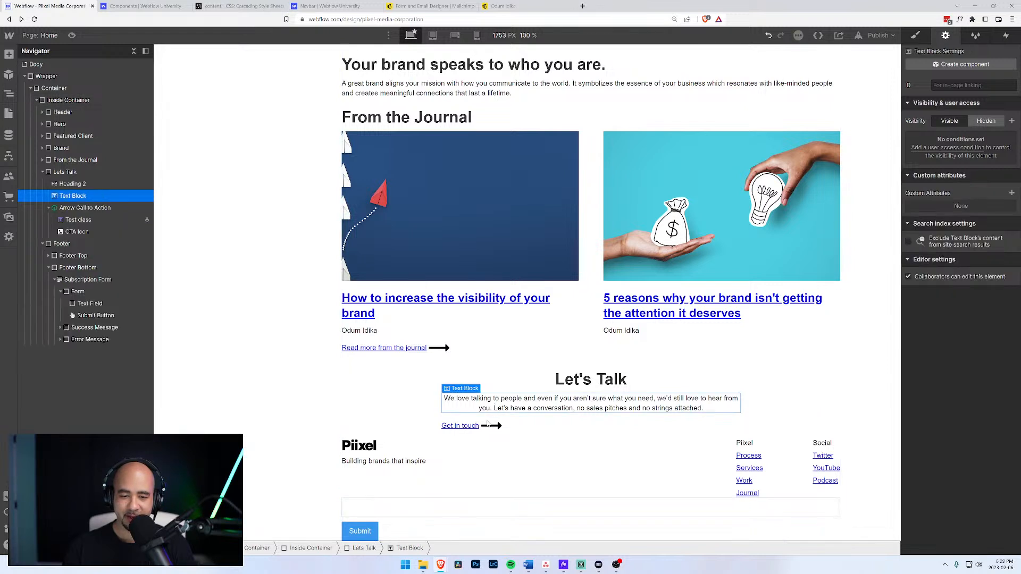
click(363, 533)
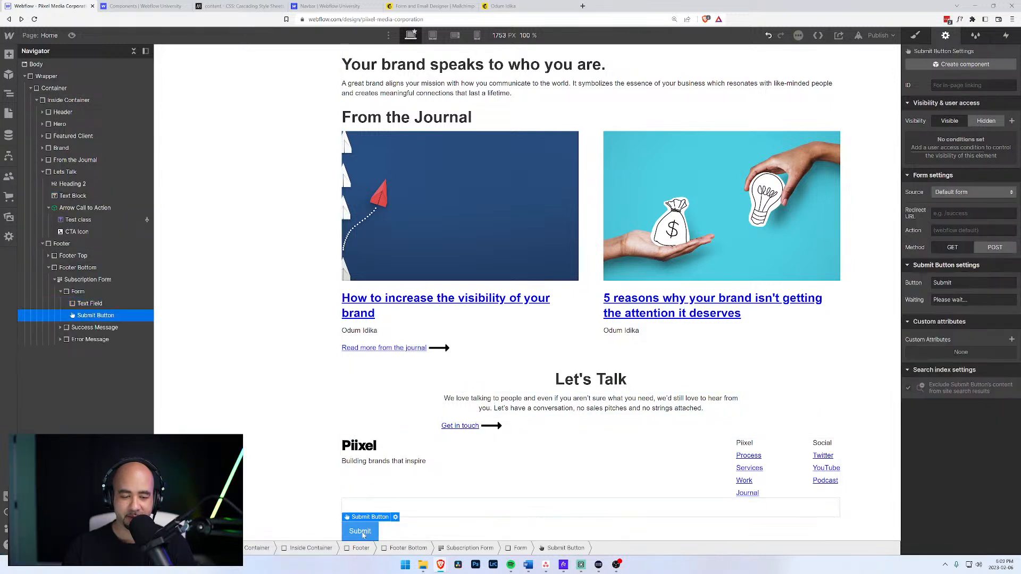
double_click(364, 534)
double_click(403, 475)
text(S)
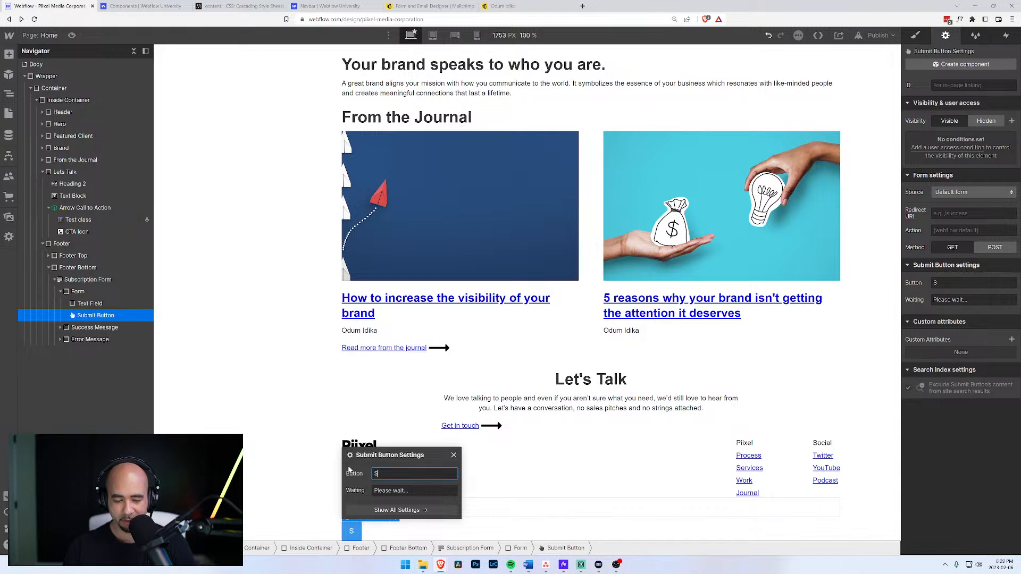
text(ubscribe)
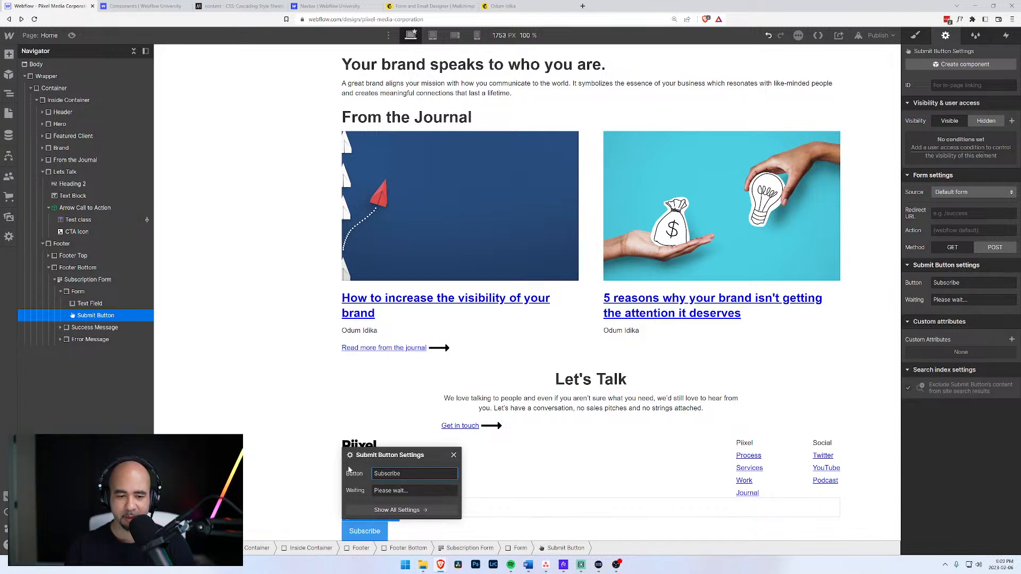
click(326, 433)
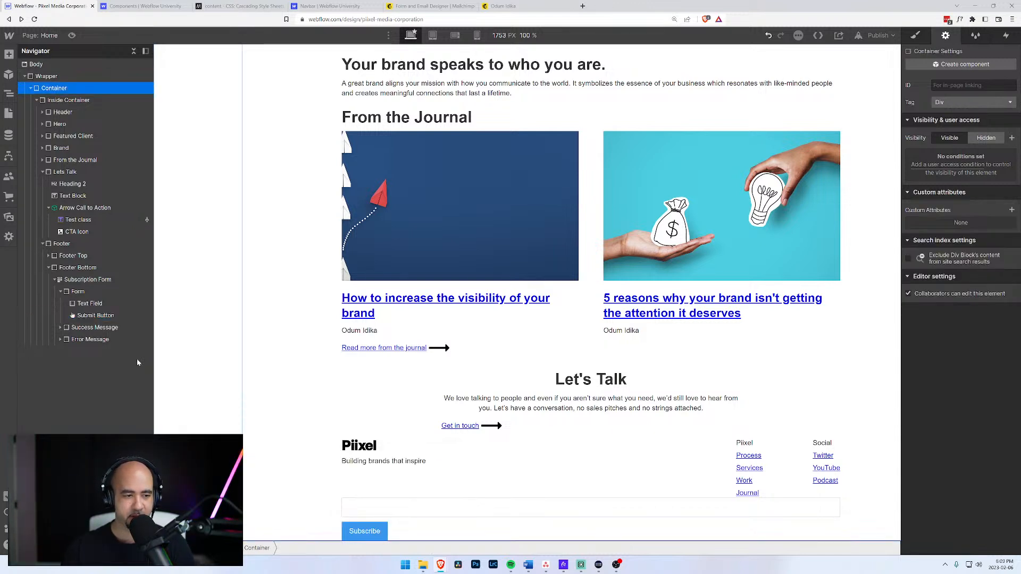
Add a Text Block to Footer Bottom using Ctrl+E quick search.
click(103, 305)
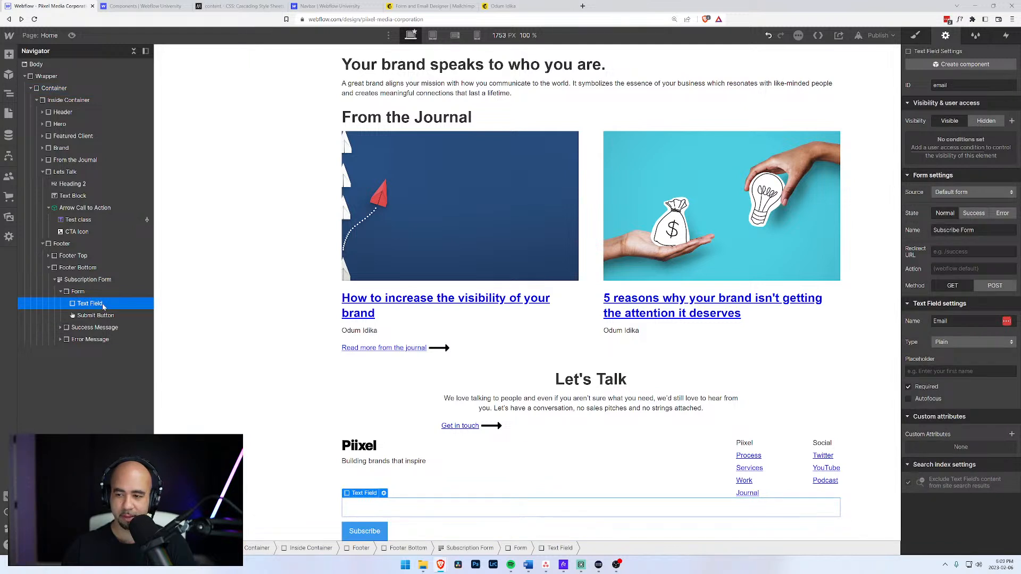
click(78, 292)
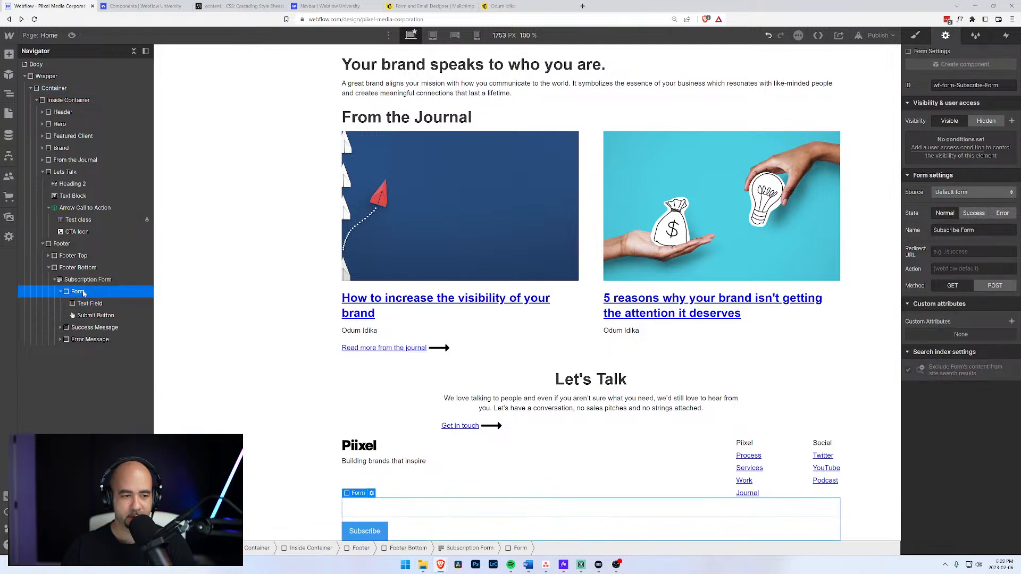
click(79, 268)
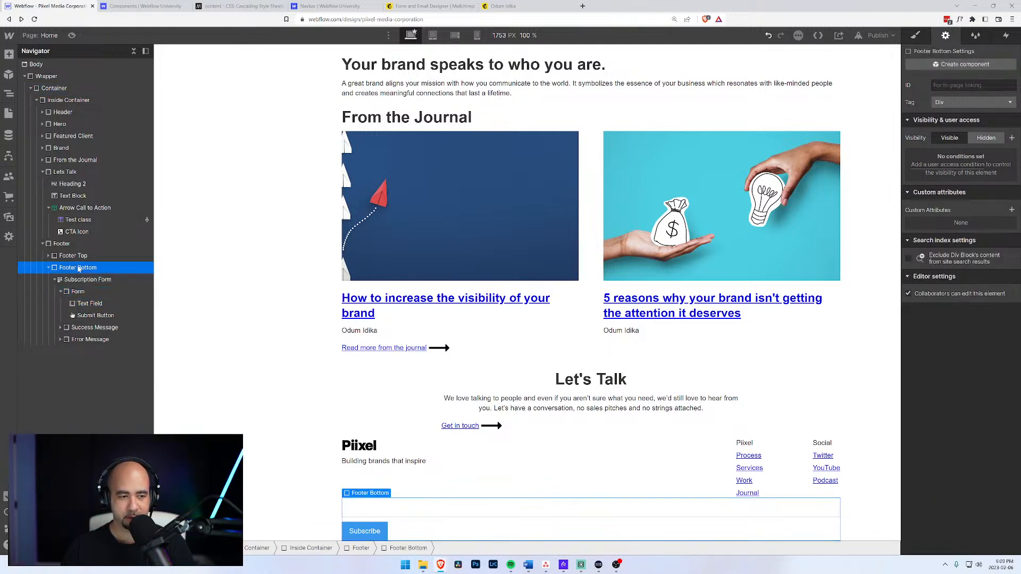
key(ctrl+e)
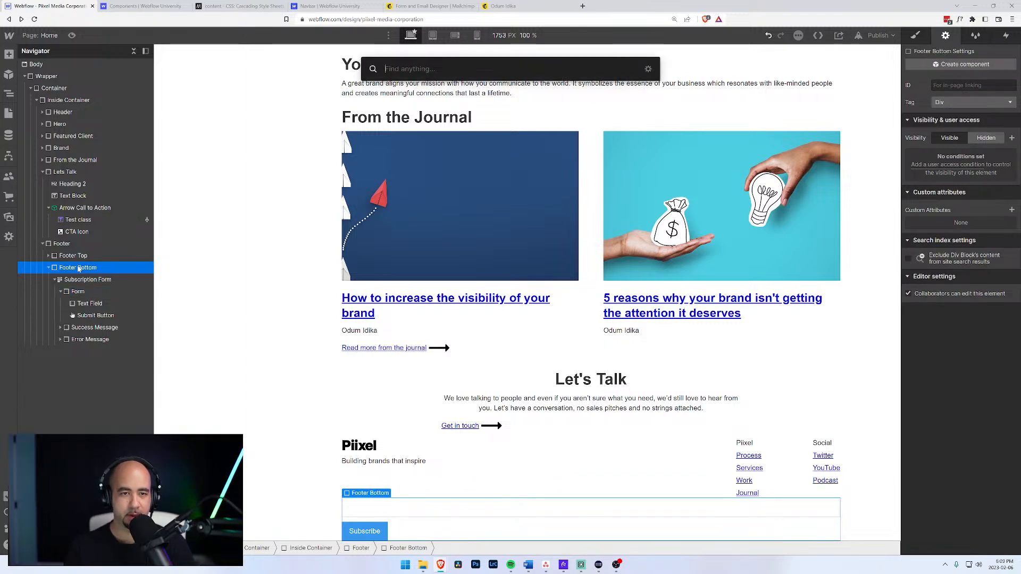
text(text)
key(Down)
key(Return)
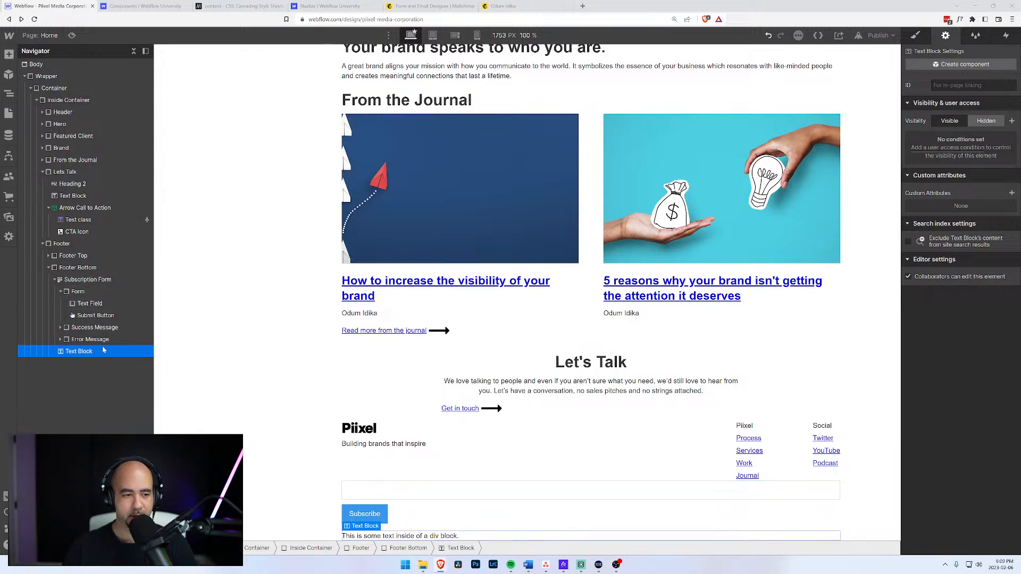
Replace the text block's placeholder with 'Subscribe to our occational newsle'.
click(80, 268)
click(84, 280)
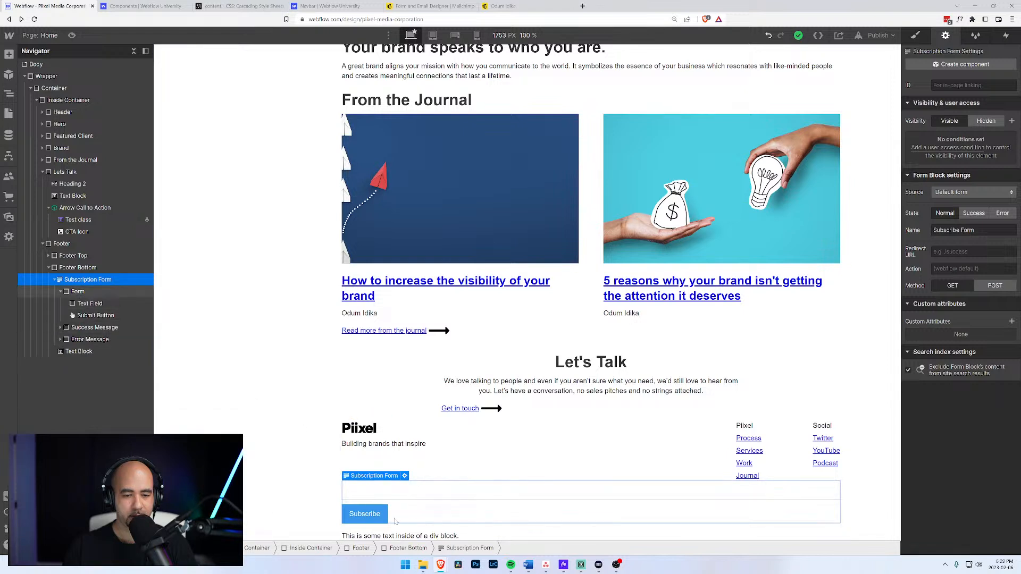
click(392, 537)
double_click(392, 538)
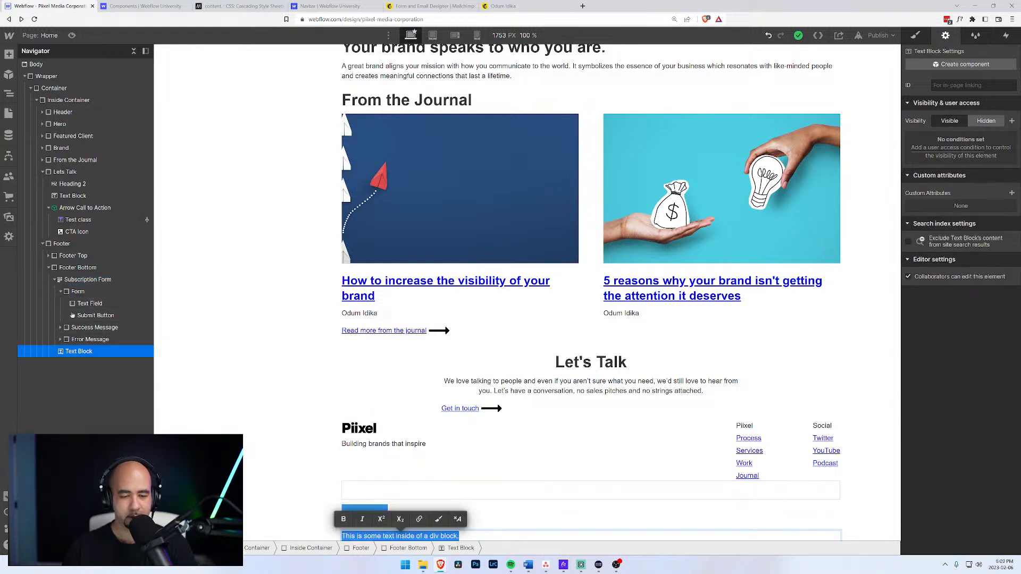
text(Subscribe to our occa)
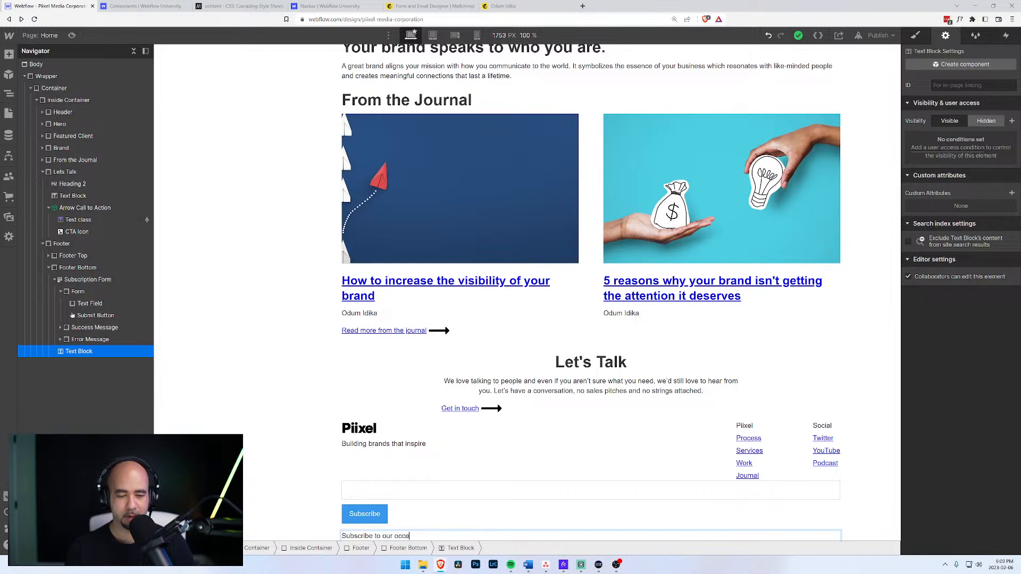
text(tional )
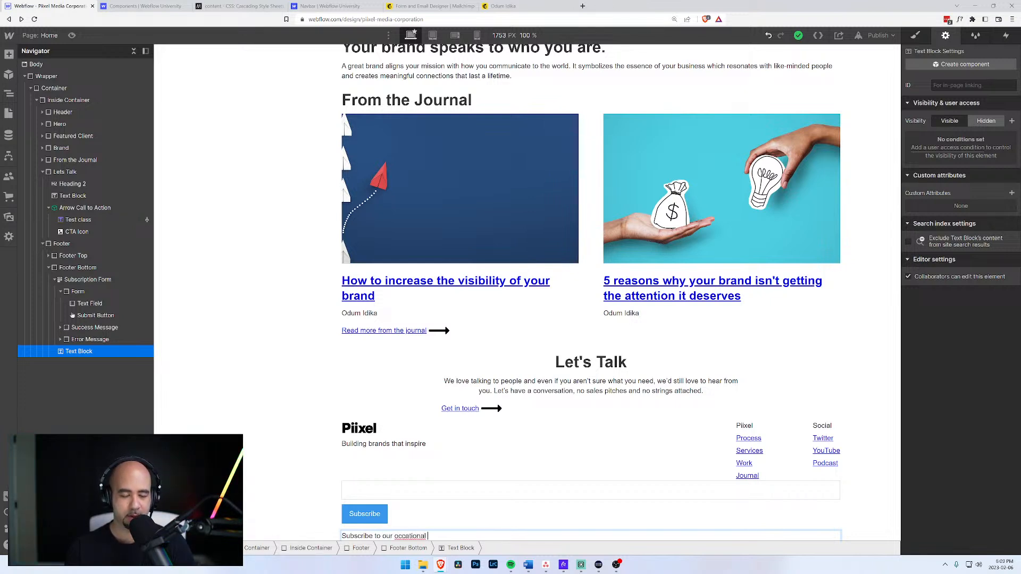
text(newsletter)
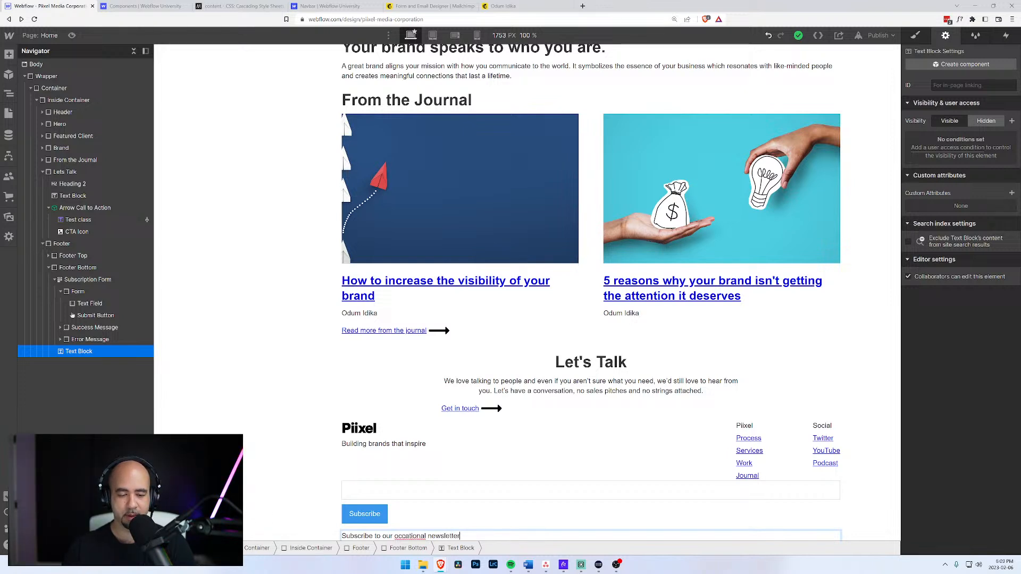
Correct 'occational' to 'occasional' and move the caption into Footer Bottom.
right_click(415, 537)
click(454, 432)
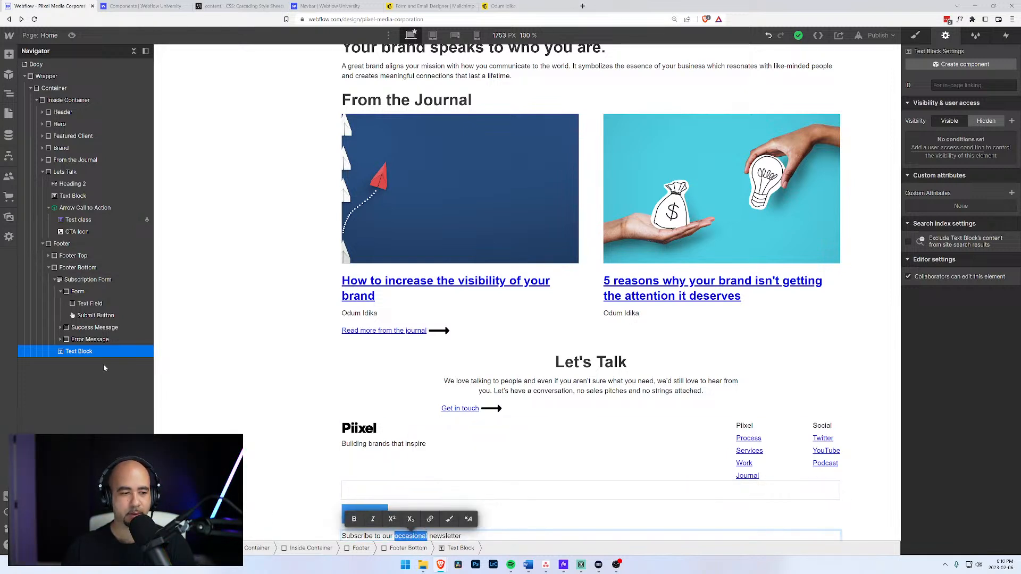
drag(73, 353, 64, 278)
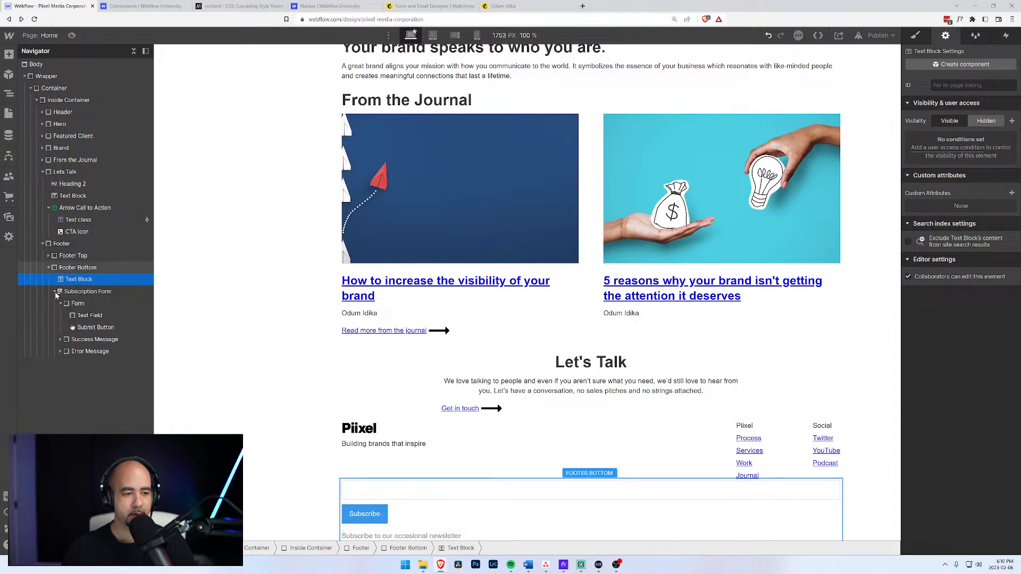
click(55, 292)
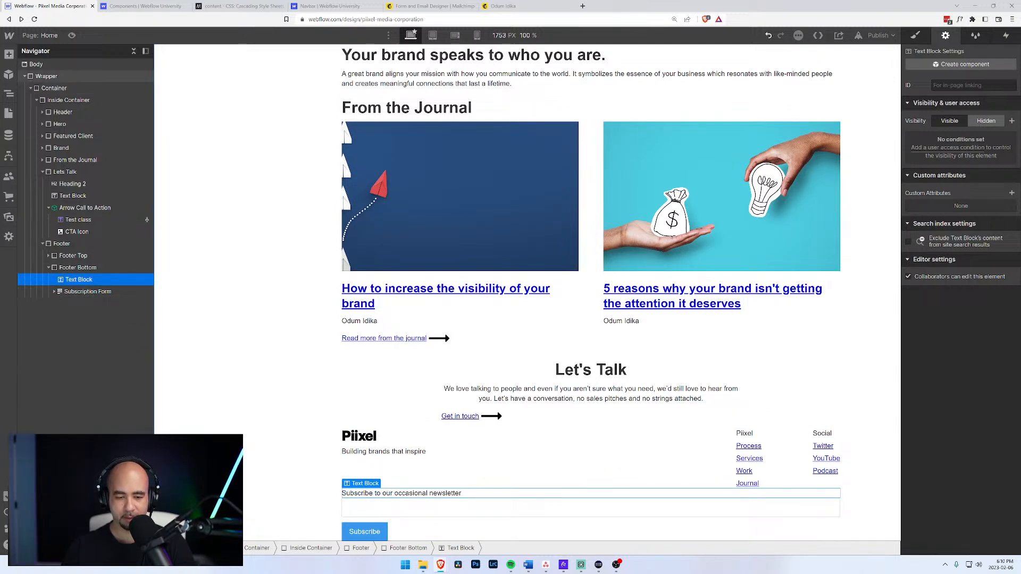
Insert a Div Block as the first child of Footer Bottom.
click(78, 269)
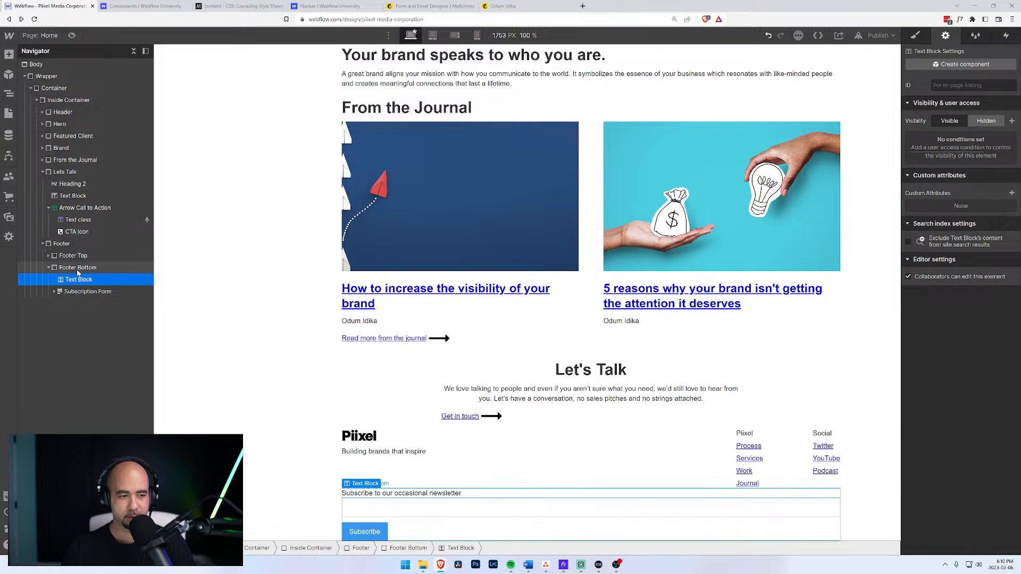
key(ctrl+e)
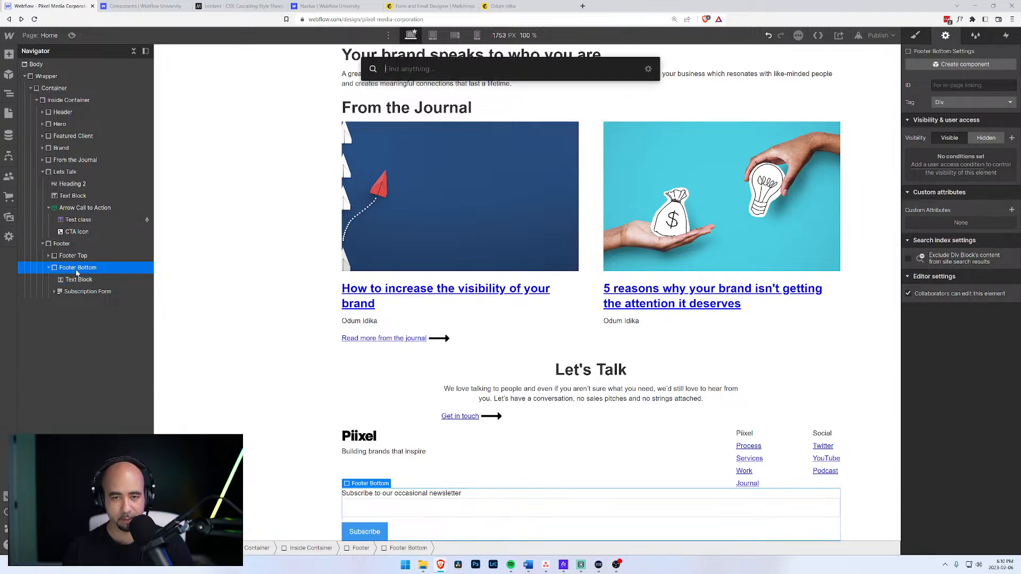
text(div)
key(Return)
mouse_move(60, 304)
mouse_down()
mouse_move(64, 271)
mouse_move(66, 304)
mouse_move(66, 291)
mouse_up()
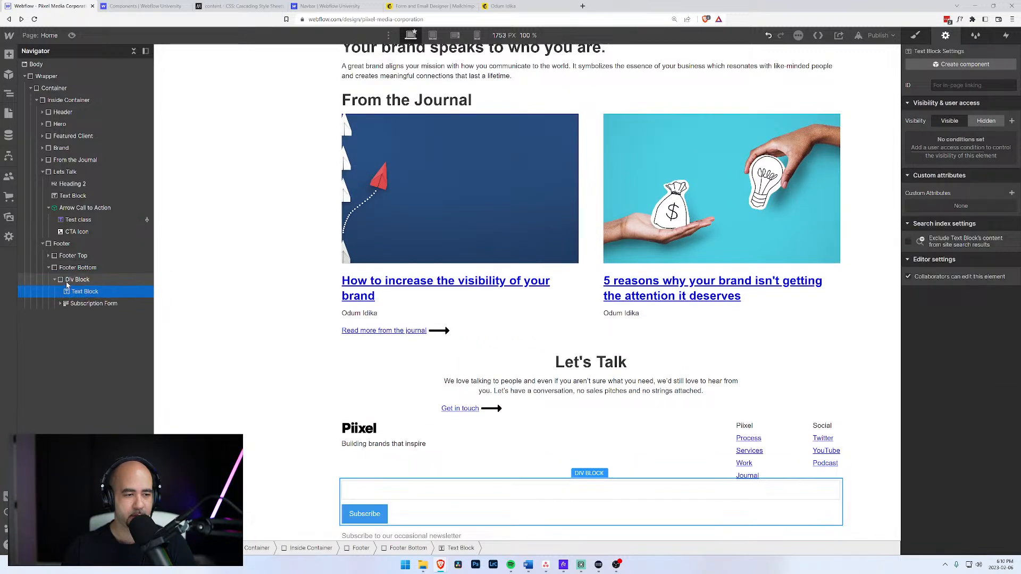
Nest the caption inside the div block and give the block a new 'Subscribe' class.
click(67, 285)
key(s)
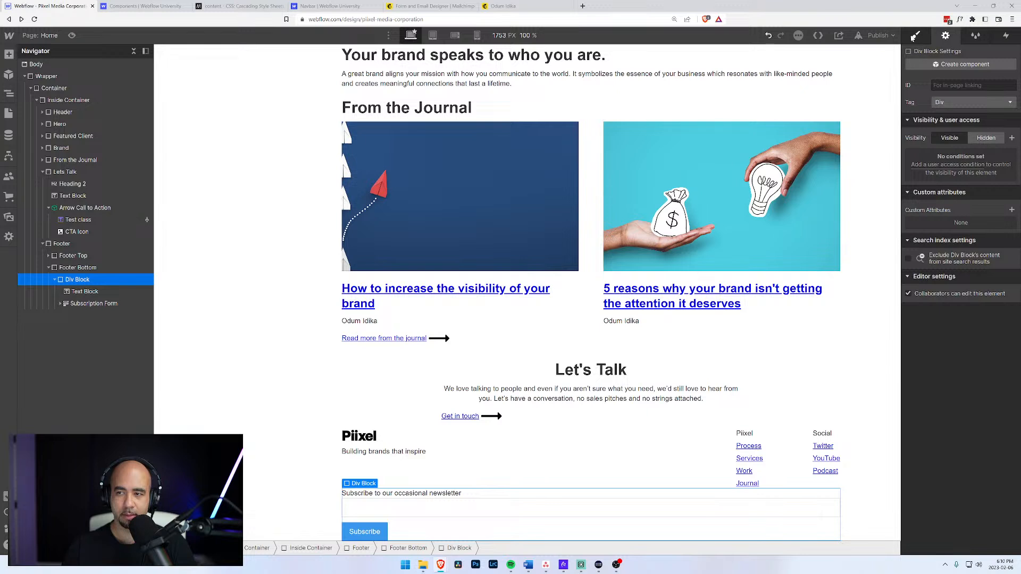
key(ctrl+Return)
text(Subs)
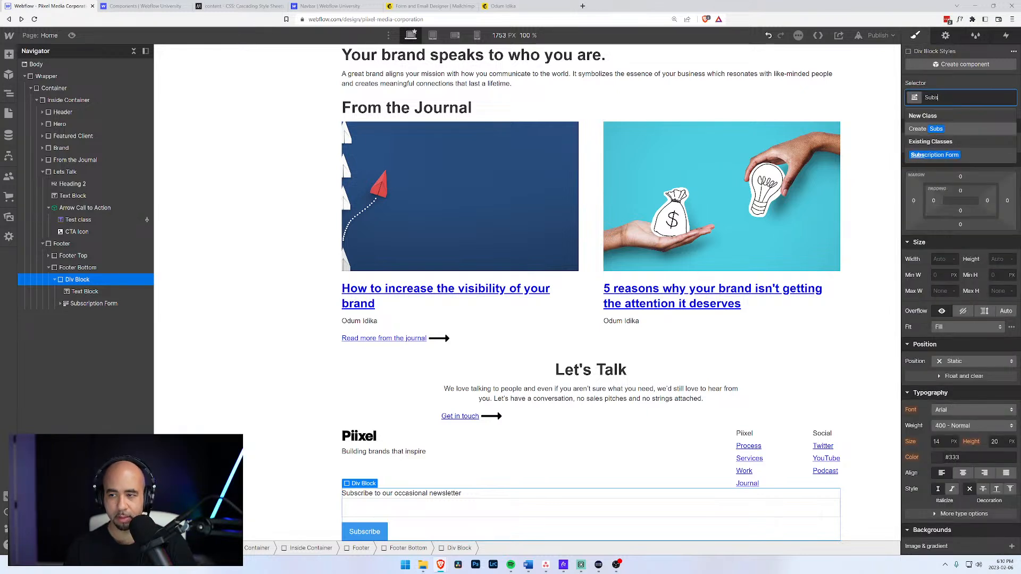
text(cribe)
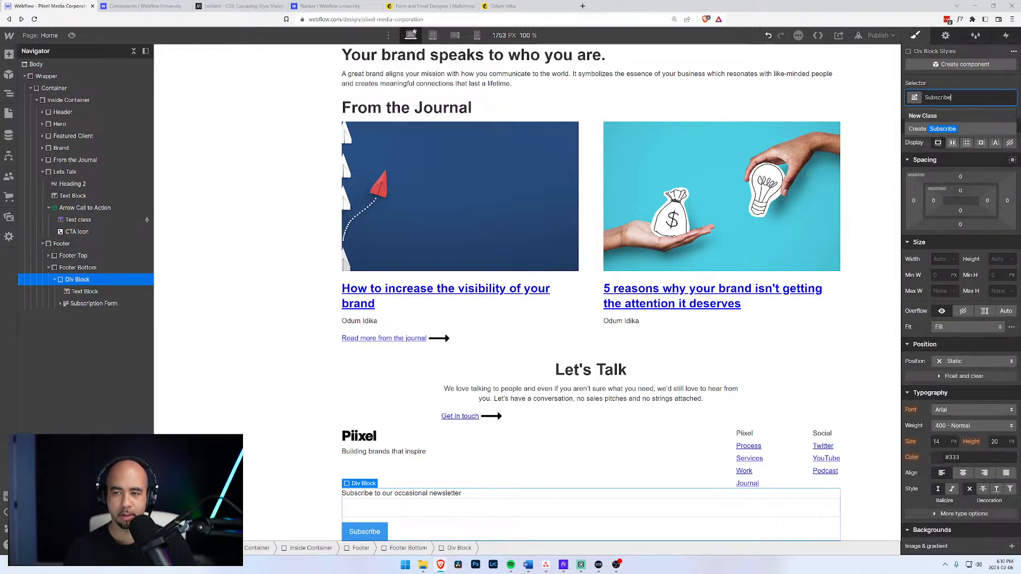
key(Return)
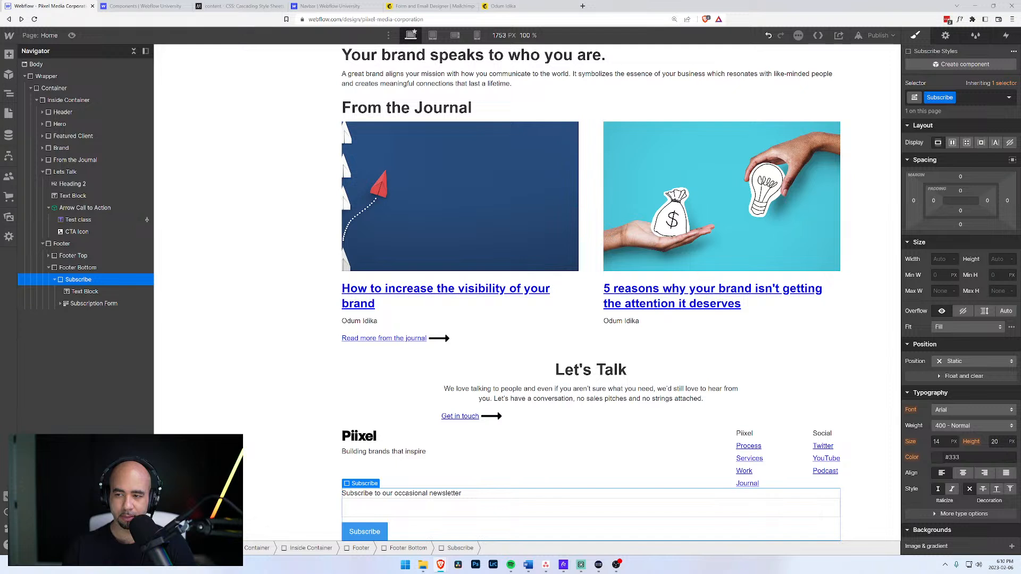
Set the Subscribe block's width to 500 px and collapse it in the Navigator.
click(941, 259)
text(500)
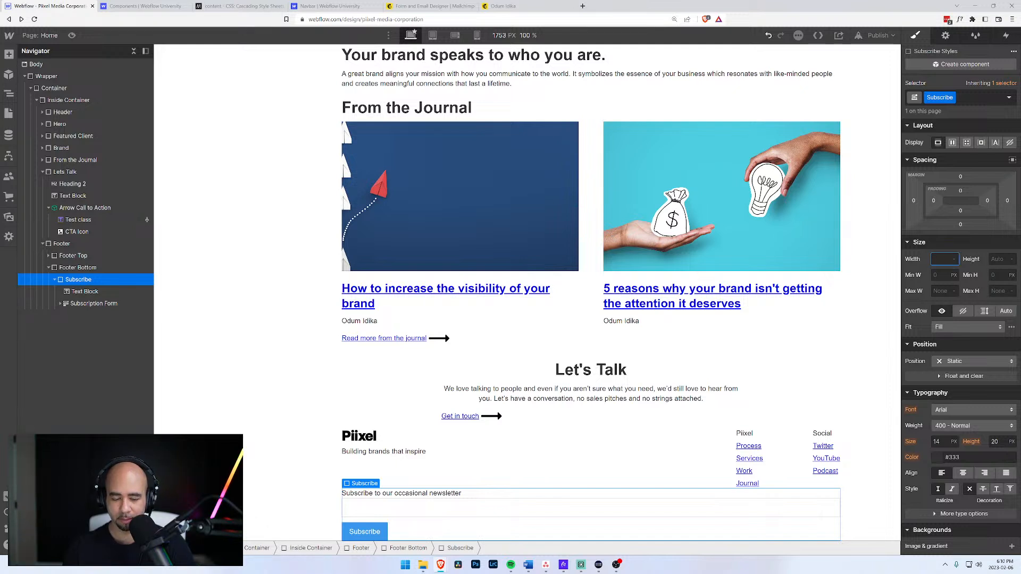
key(Return)
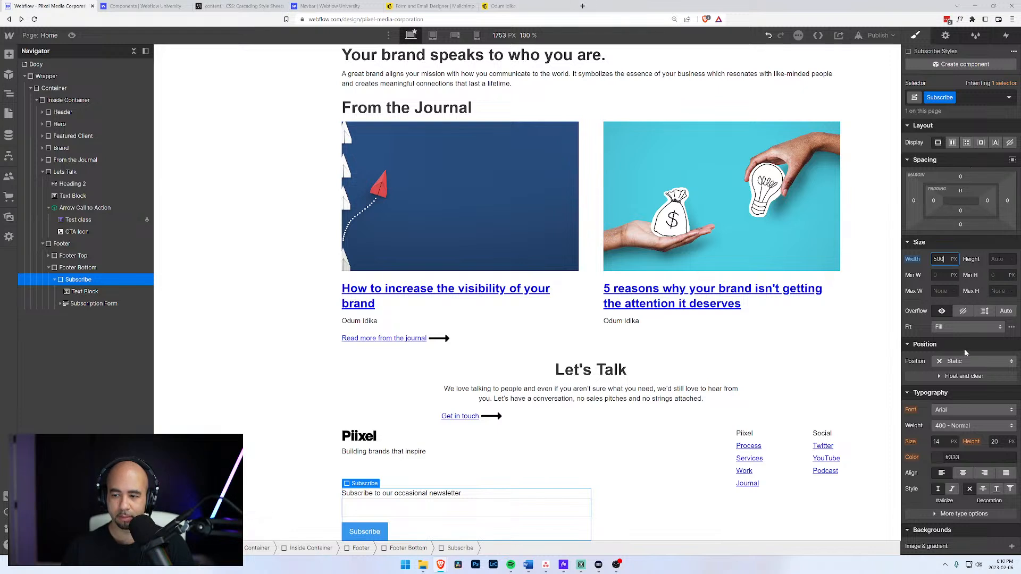
click(55, 279)
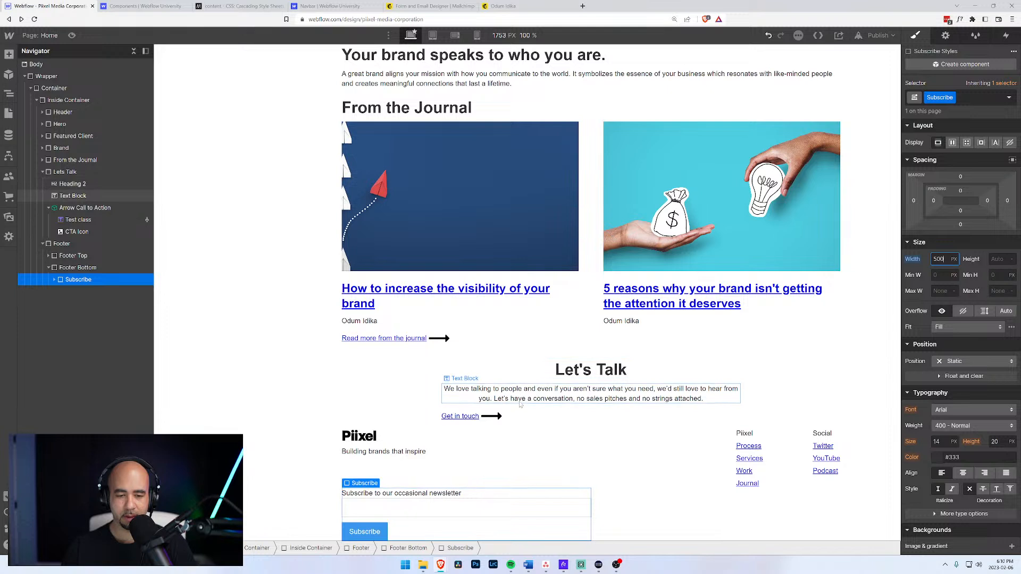
Set Footer Bottom to Display Flex with Justify flex-end, pushing the 500 px Subscribe block right.
click(63, 269)
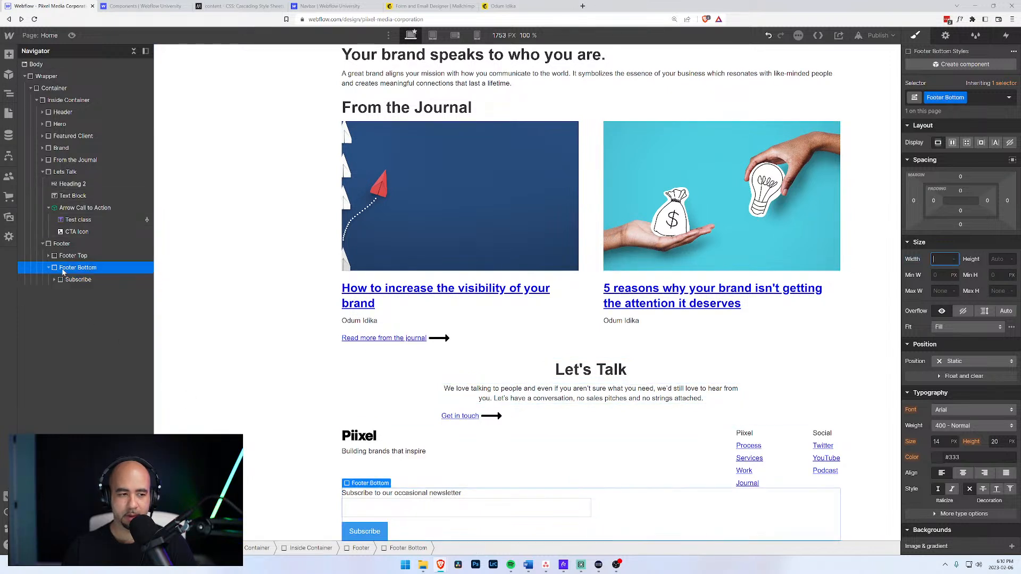
click(952, 143)
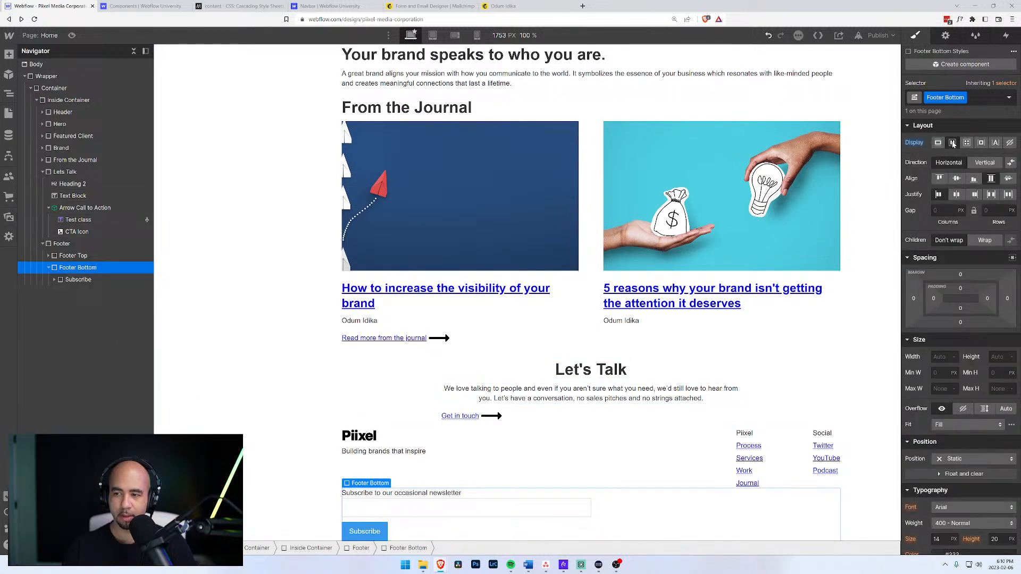
click(975, 195)
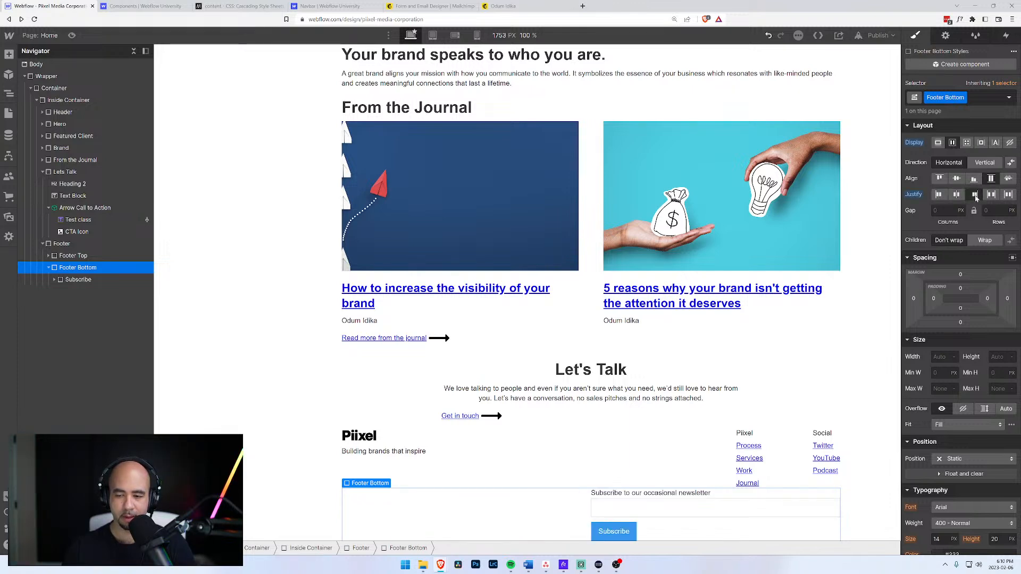
scroll(467, 388, down, 1)
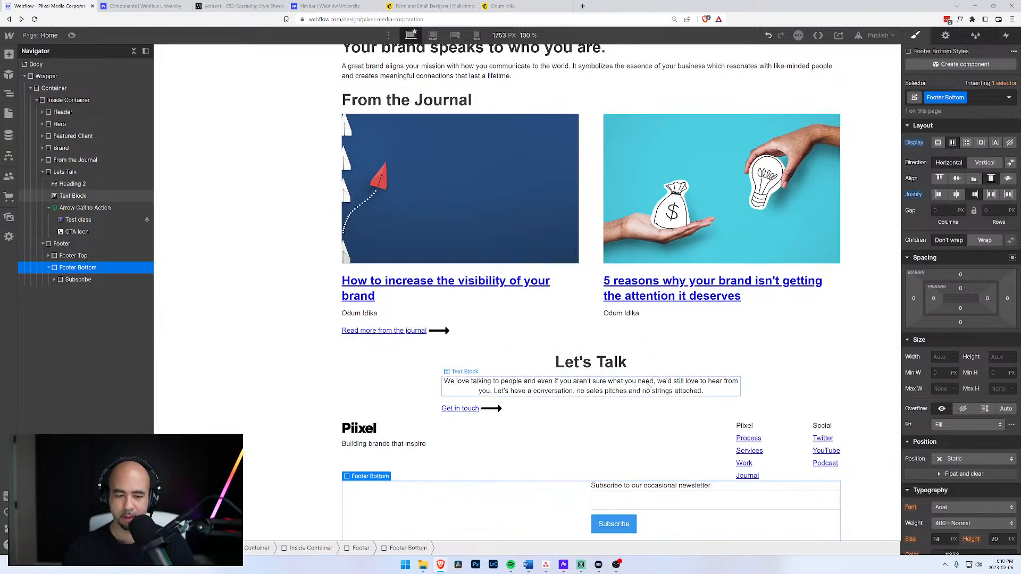
click(80, 280)
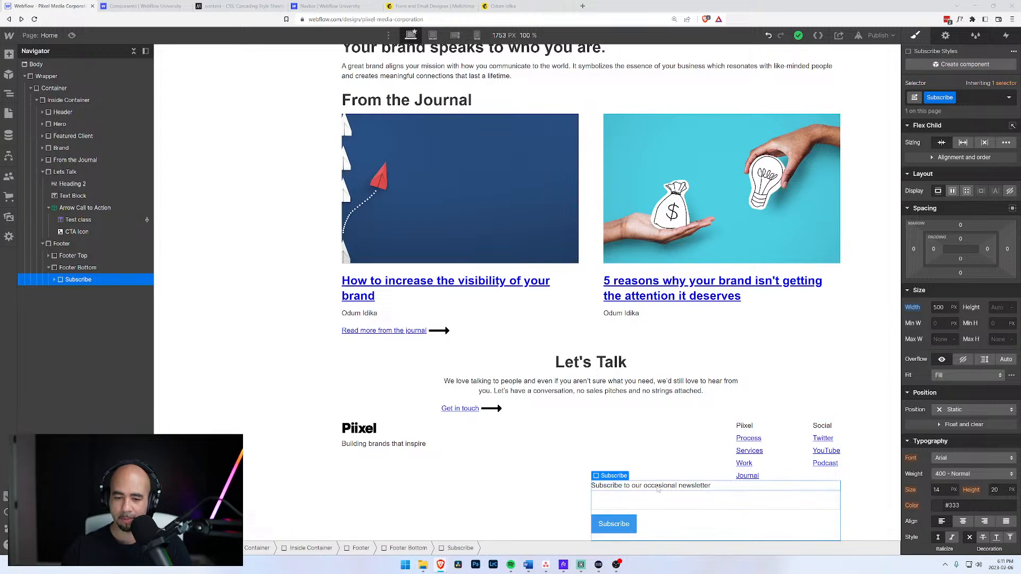
click(667, 464)
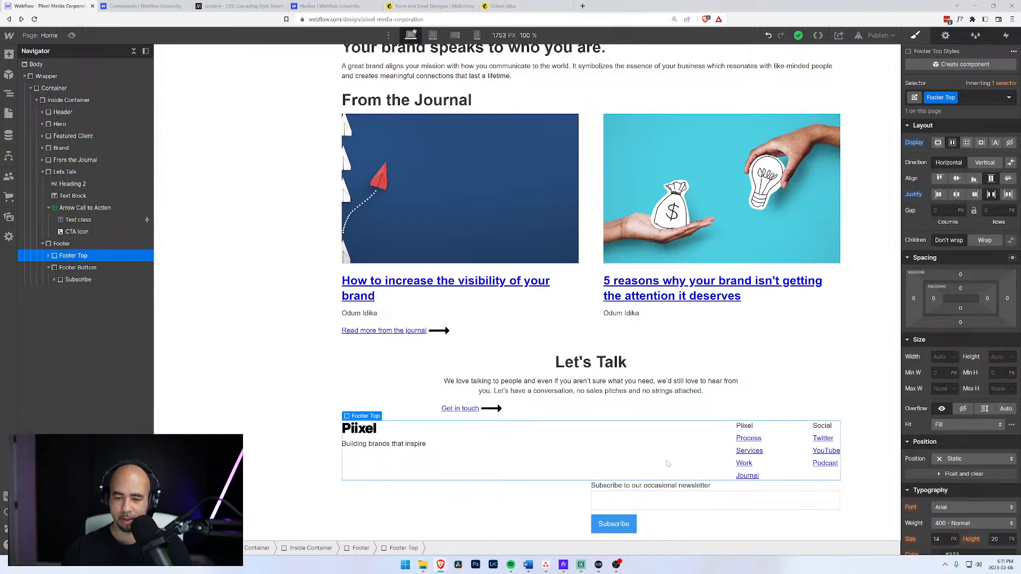
Start typing the placeholder 'Enter your email address...' in the email field's settings.
click(664, 500)
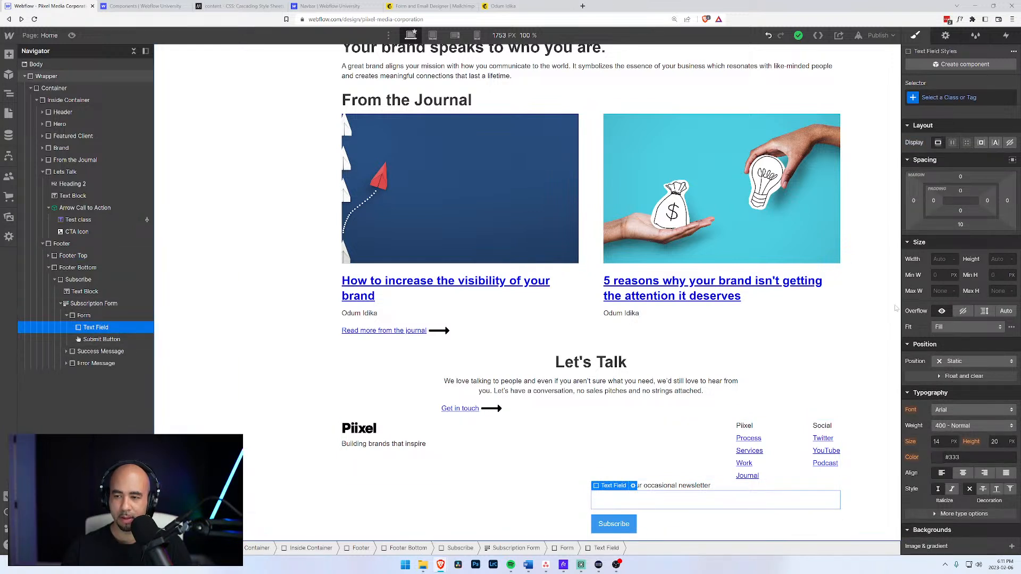
click(946, 35)
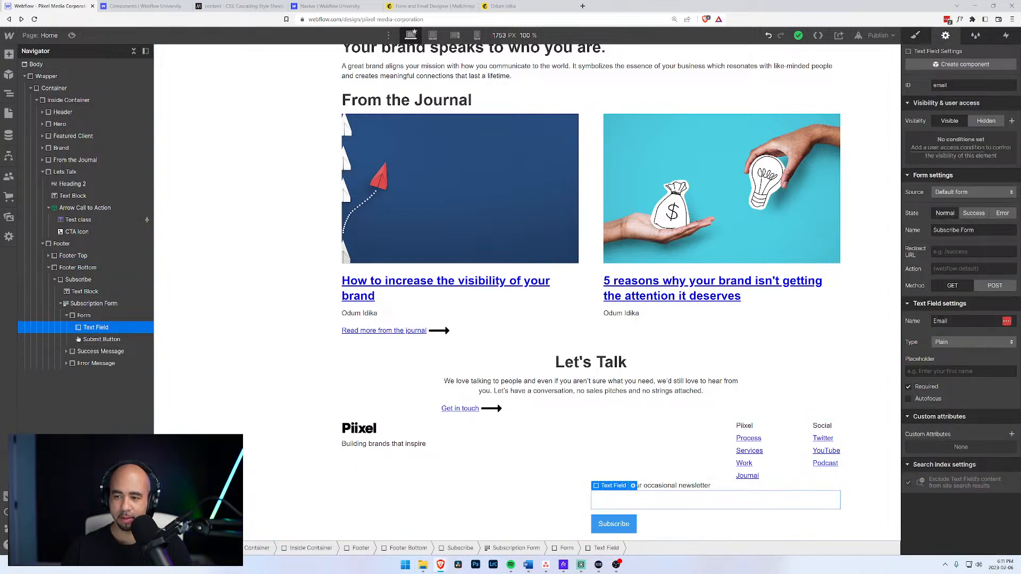
click(953, 371)
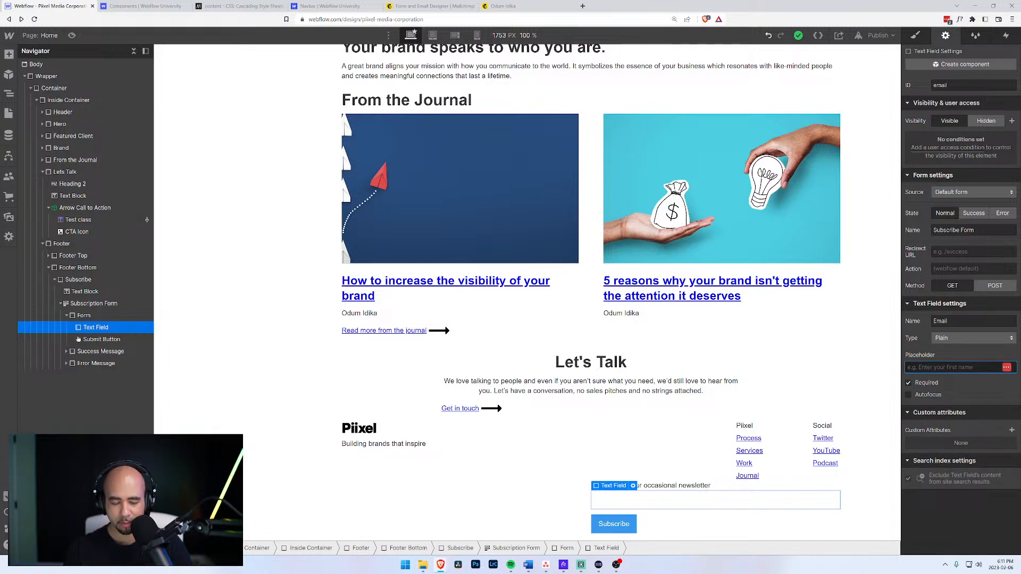
text(Enter yo)
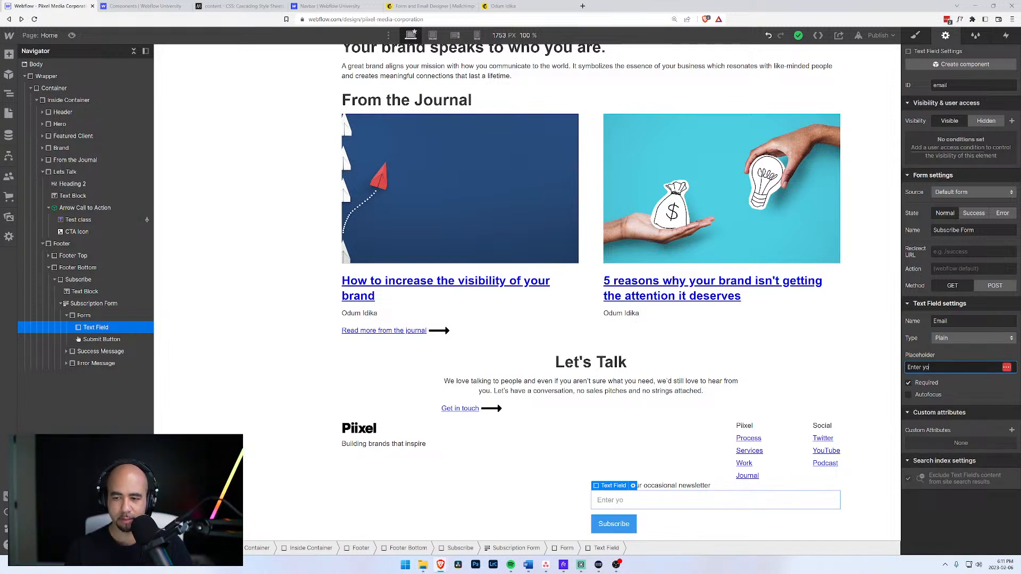
text(ur email address...)
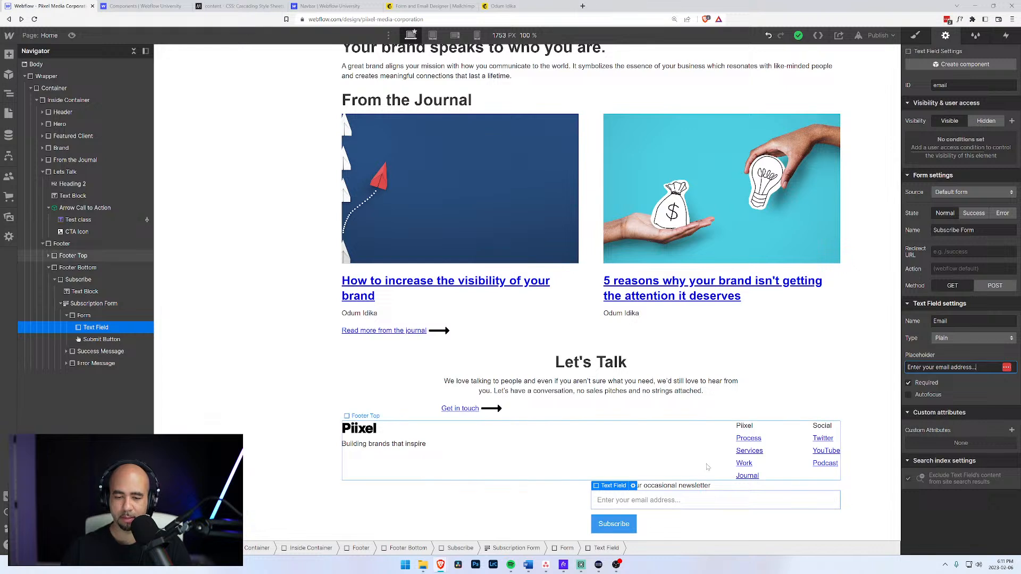
click(457, 505)
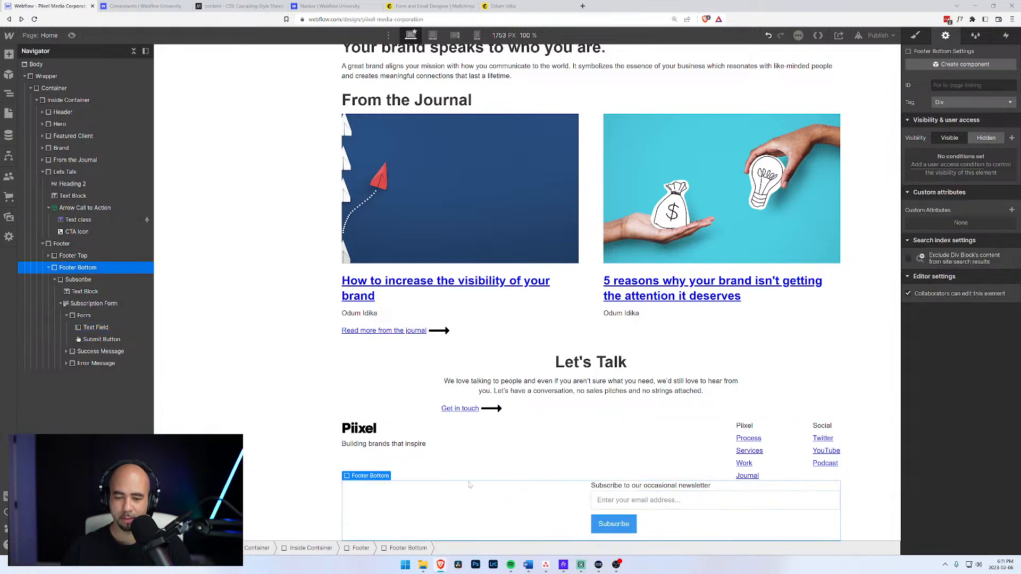
click(314, 446)
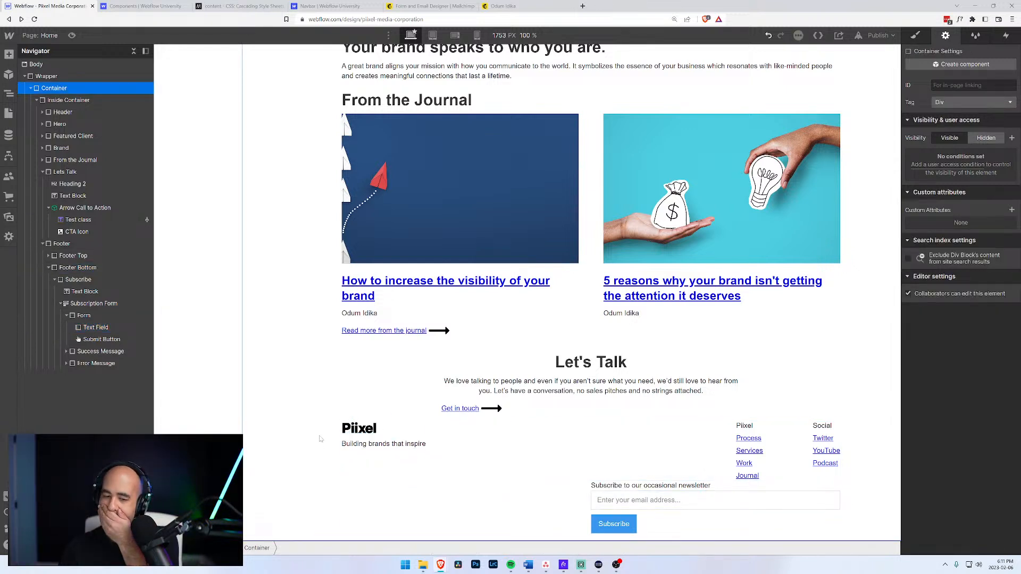
scroll(463, 452, up, 7)
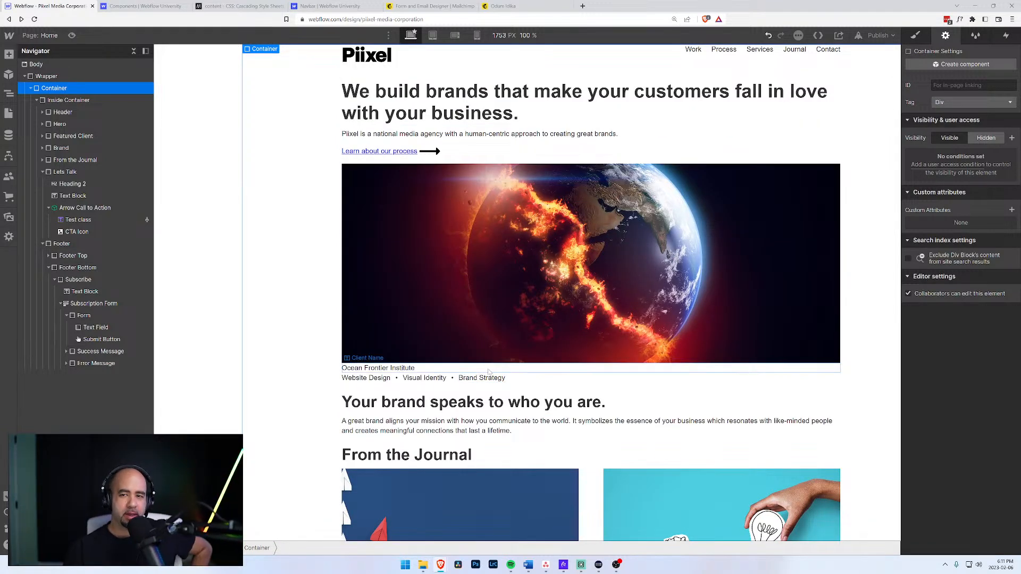
scroll(488, 372, down, 6)
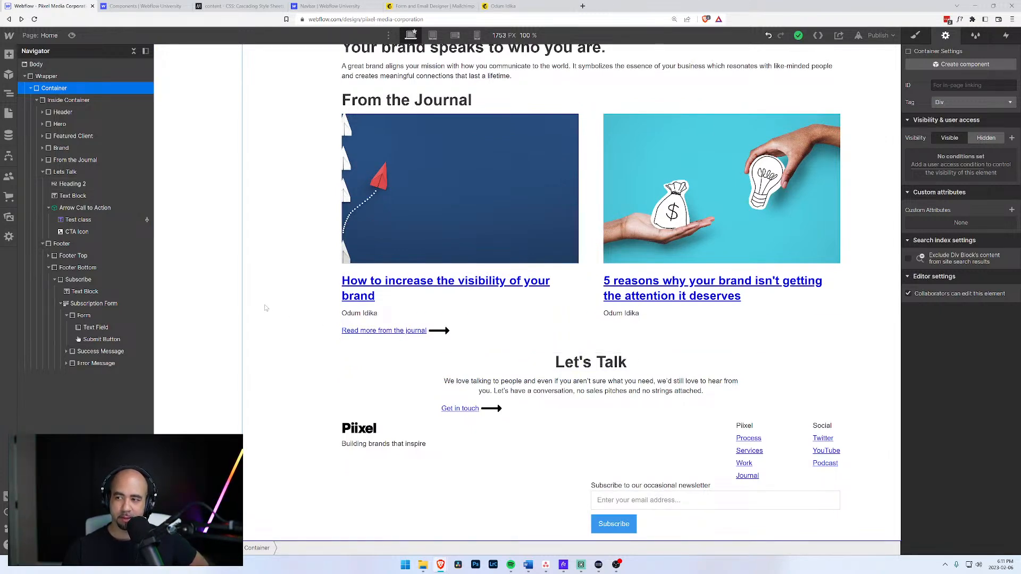
scroll(268, 308, up, 6)
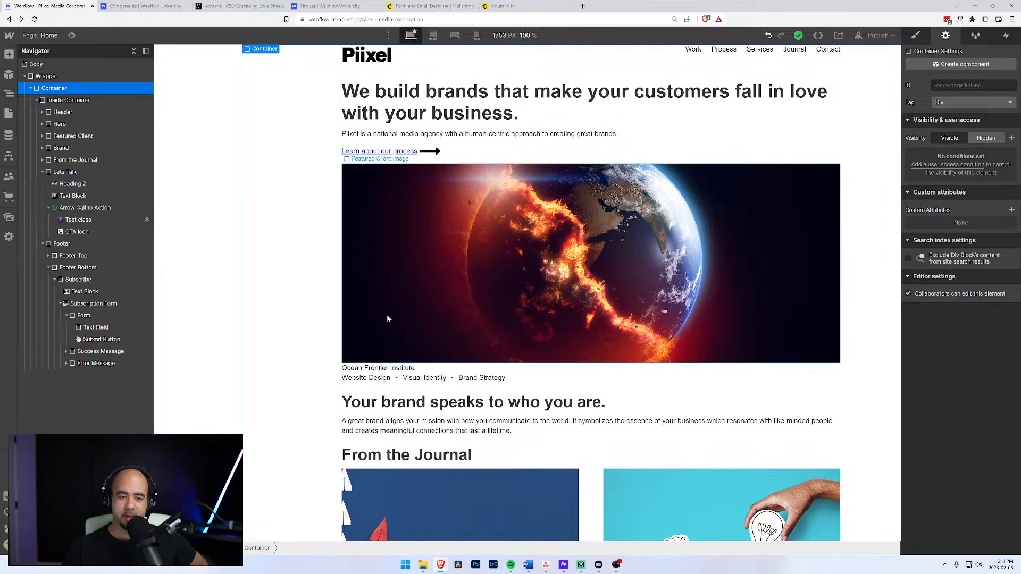
scroll(387, 319, down, 6)
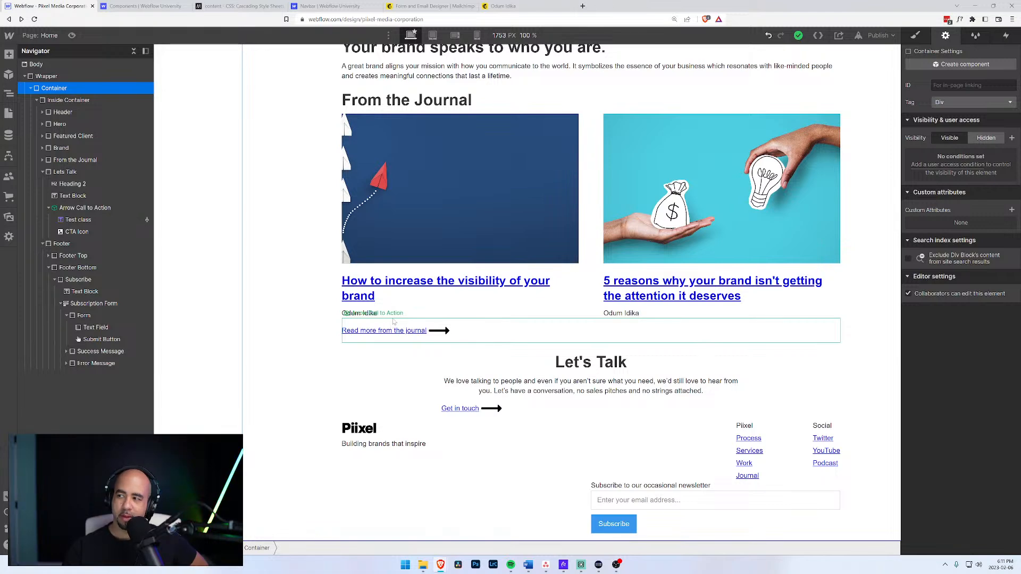
scroll(396, 325, up, 6)
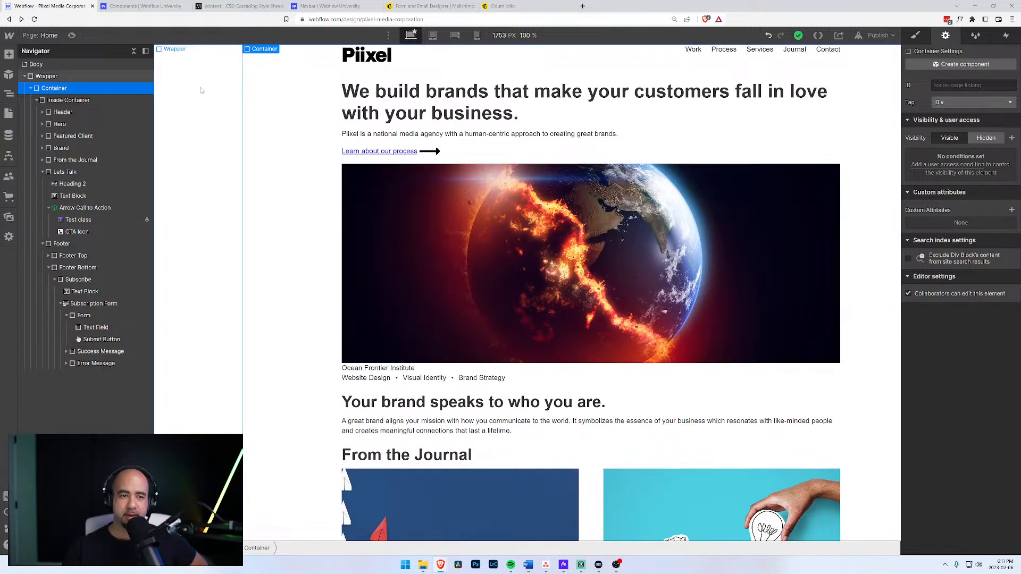
scroll(373, 179, down, 6)
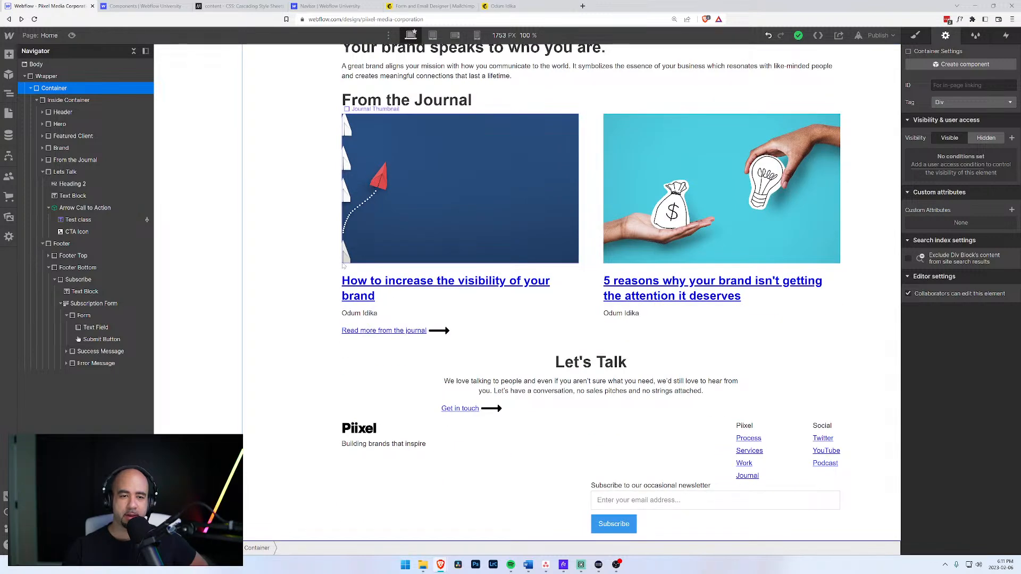
scroll(345, 259, up, 6)
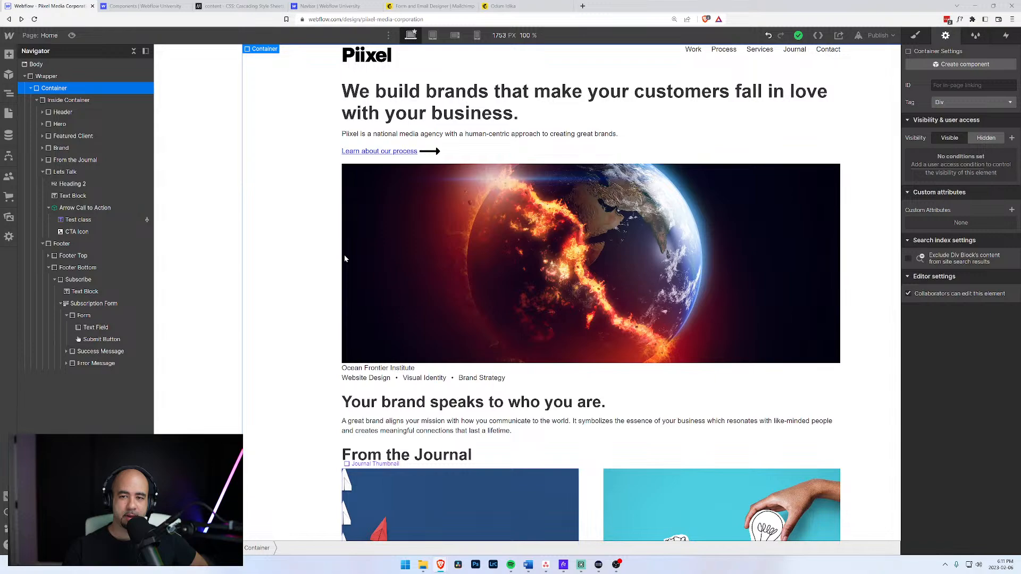
scroll(344, 259, down, 1)
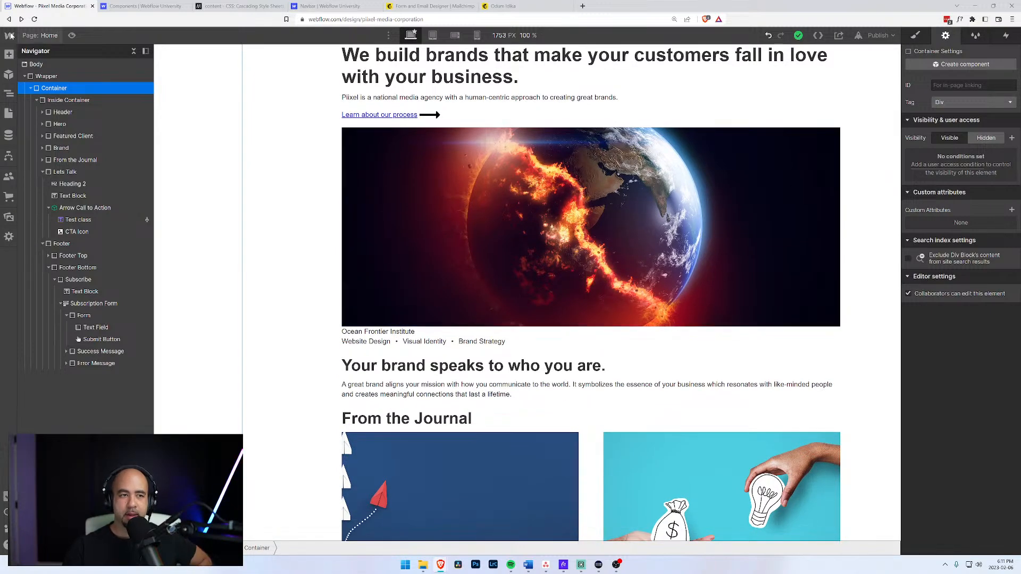
Preview the homepage and scroll through it to check the right-aligned footer subscribe form.
click(72, 35)
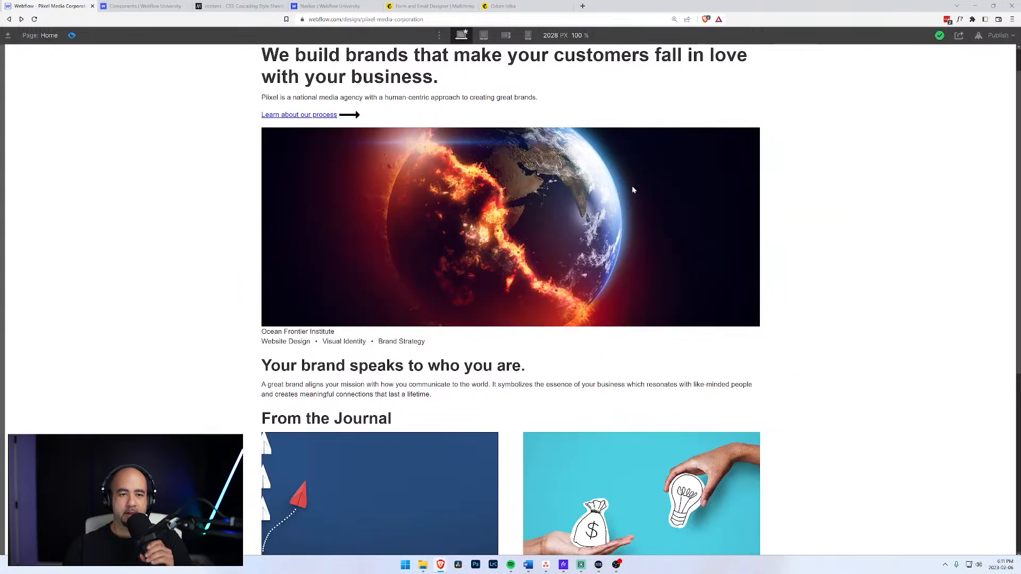
scroll(819, 230, up, 1)
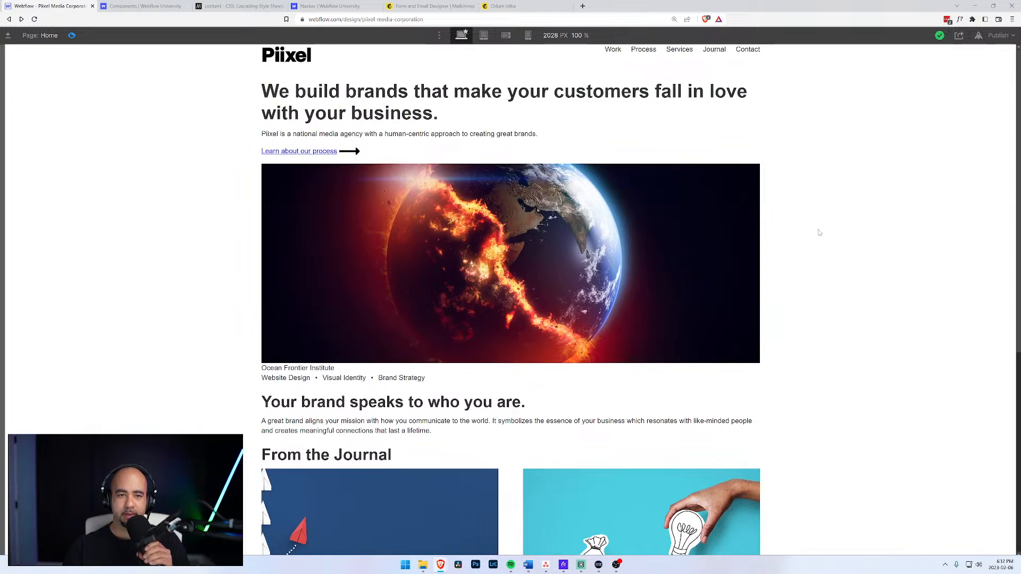
scroll(819, 233, down, 9)
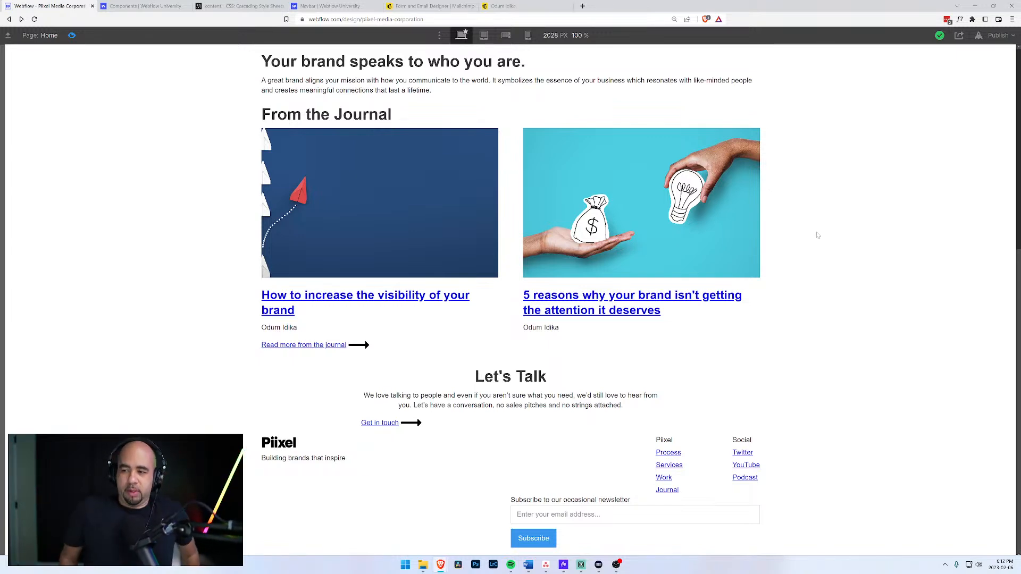
scroll(795, 243, up, 9)
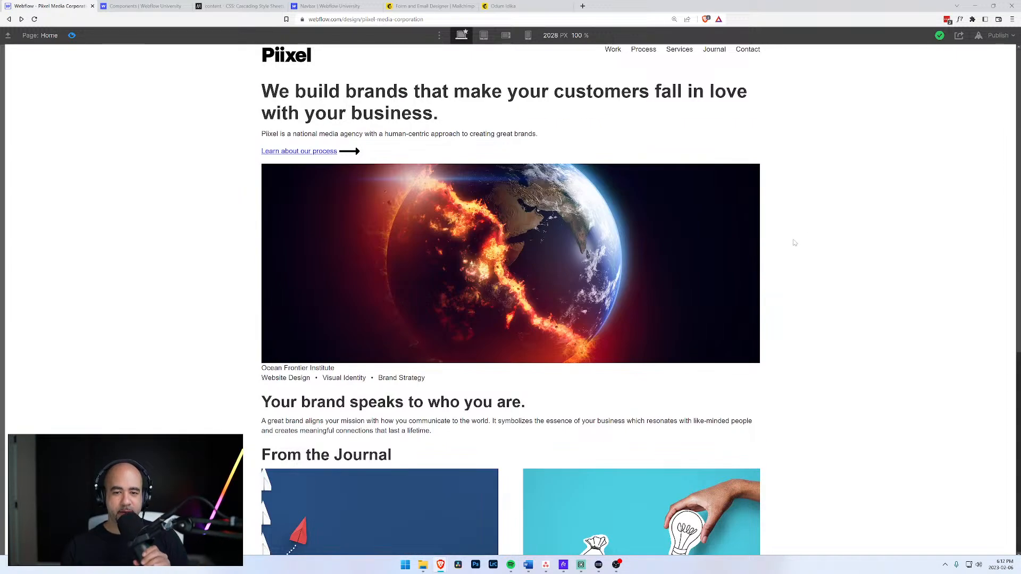